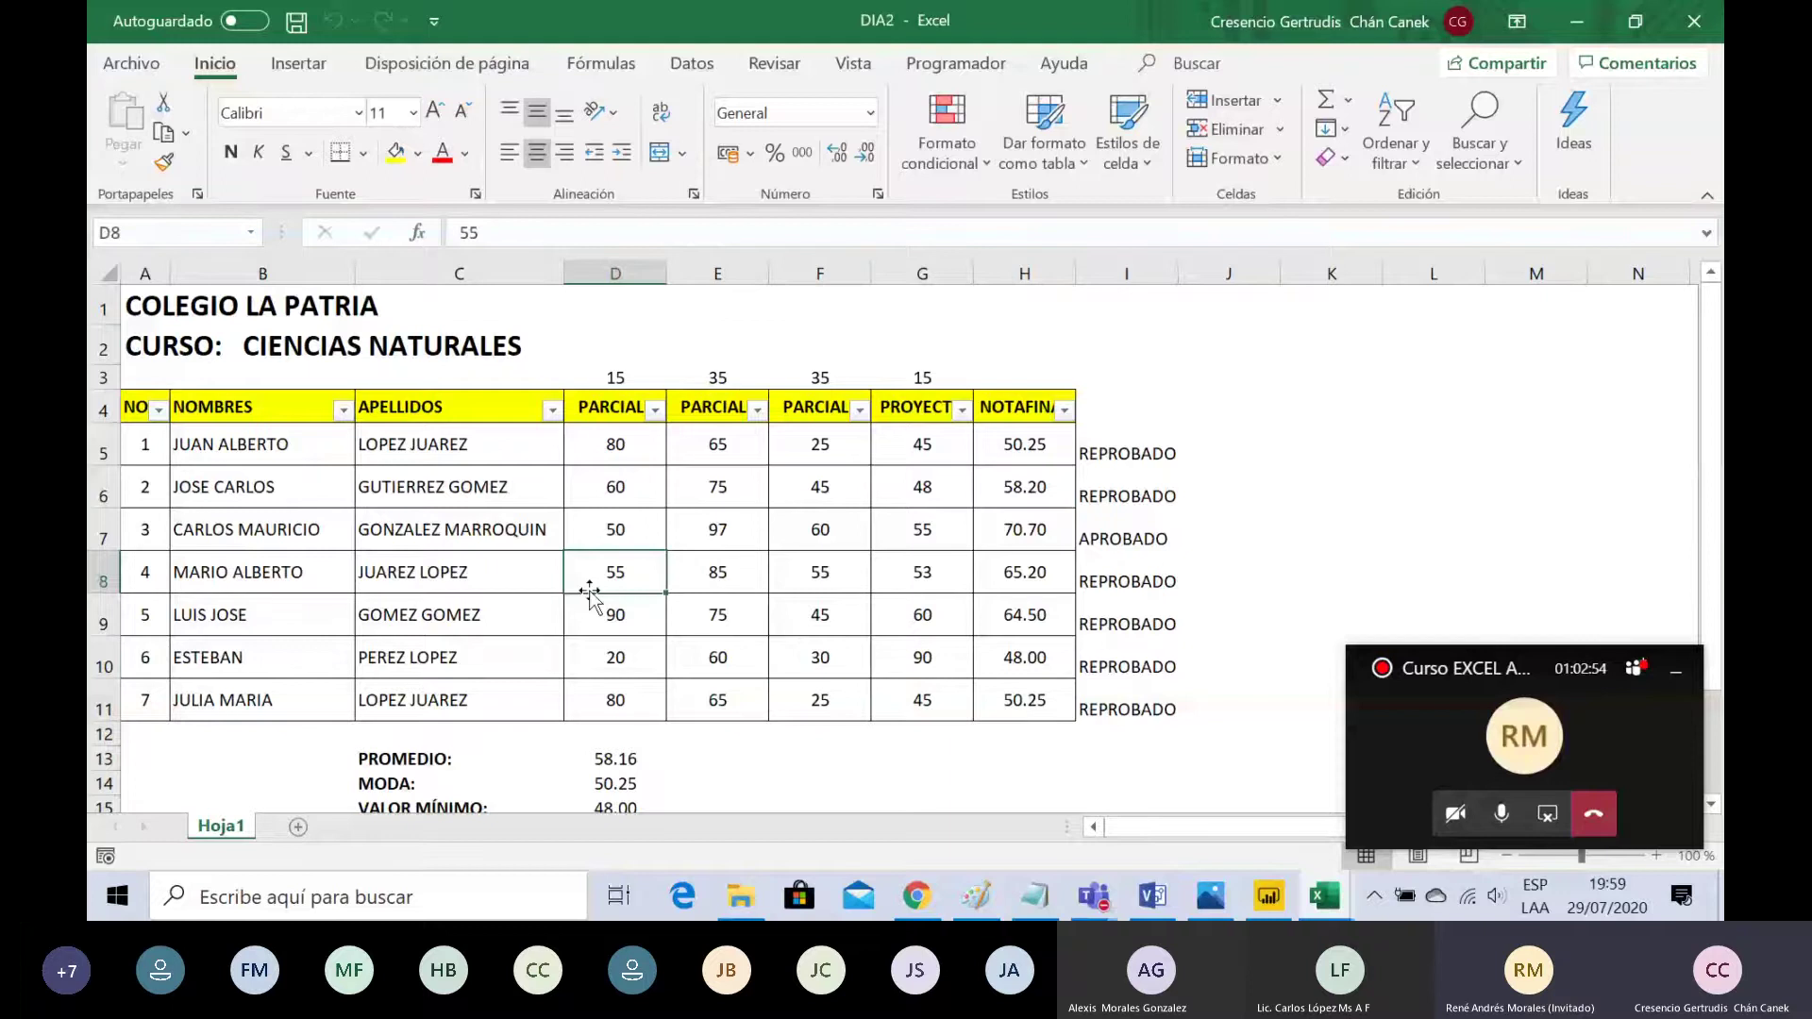
Step: Examine the PARCIAL grades in column D and the summary statistics formulas in D13:D16
key("Down")
key("Down")
key("Down")
key("Down")
key("Down")
key("Down")
key("Down")
key("Down")
key("Down")
key("Down")
key("Down")
key("Up")
key("Up")
key("Up")
key("Up")
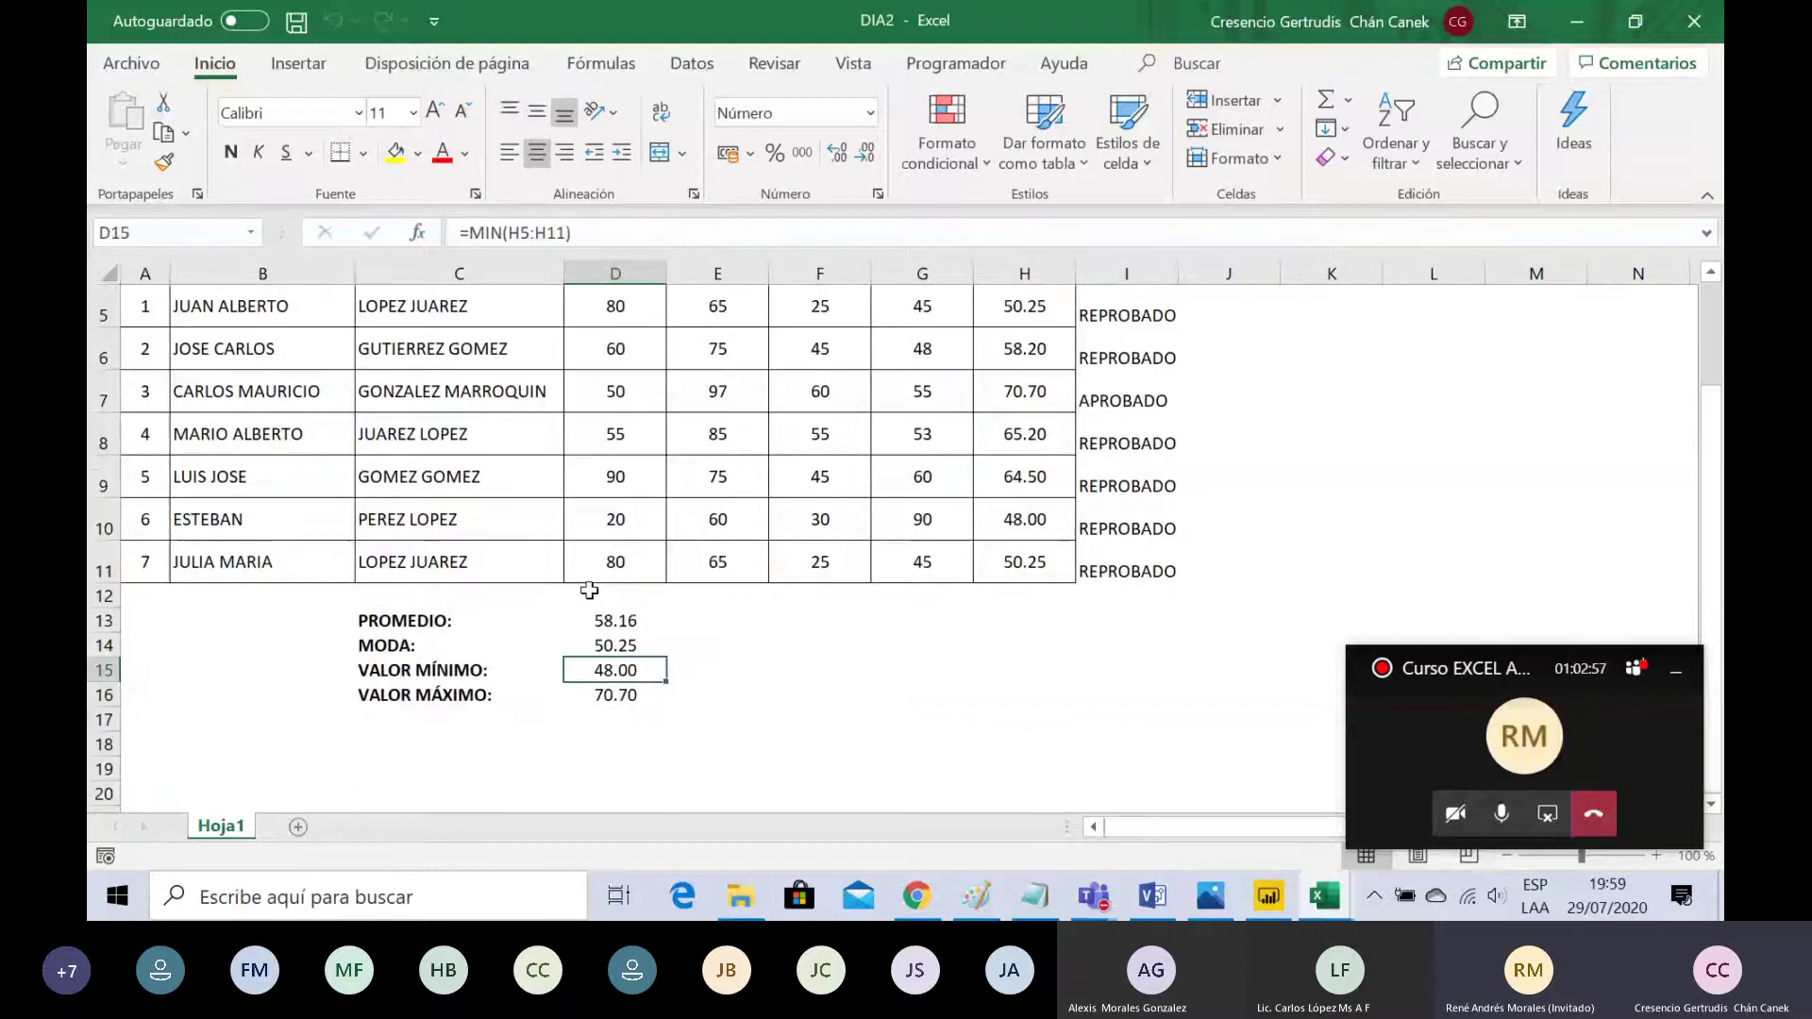
key("Up")
key("Up")
key("Up")
key("Up")
key("Up")
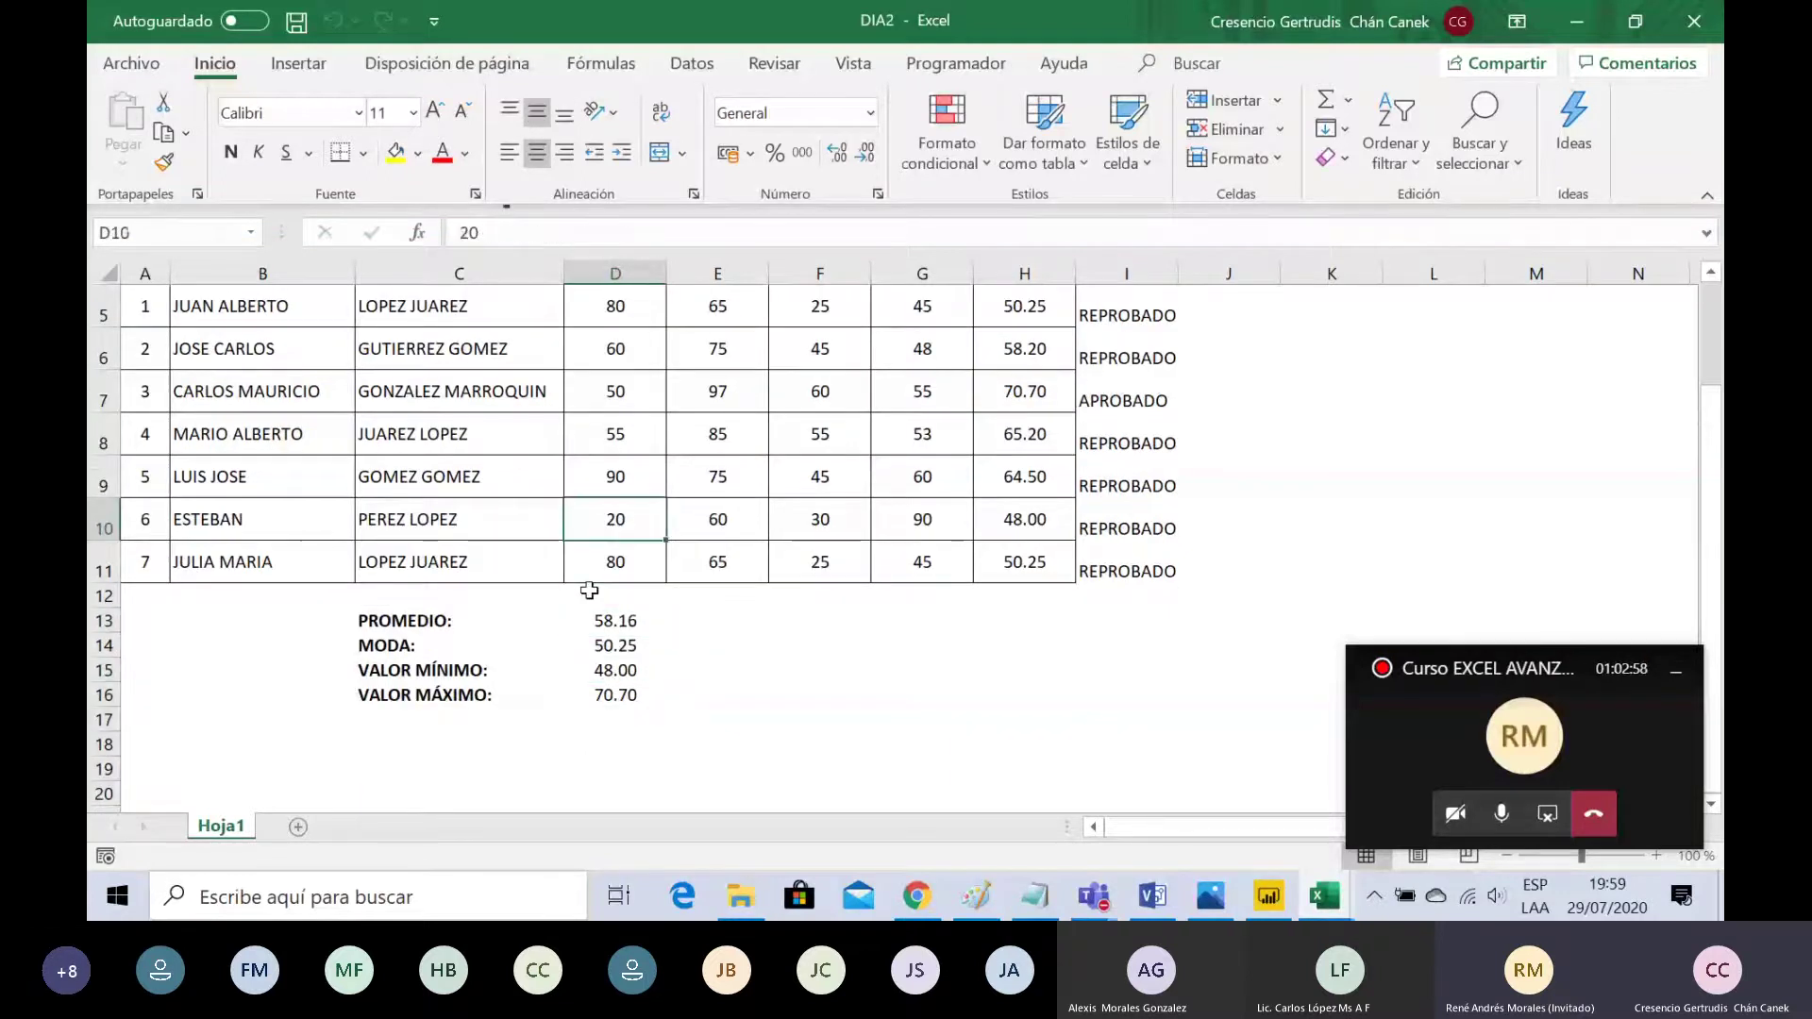
key("Up")
key("Up")
key("Up")
key("Up")
key("Up")
key("Up")
key("Up")
key("Up")
key("Up")
Step: Examine the SI formulas that assign APROBADO or REPROBADO in I5:I11
key("Right")
key("Right")
key("Right")
key("Right")
key("Right")
key("Down")
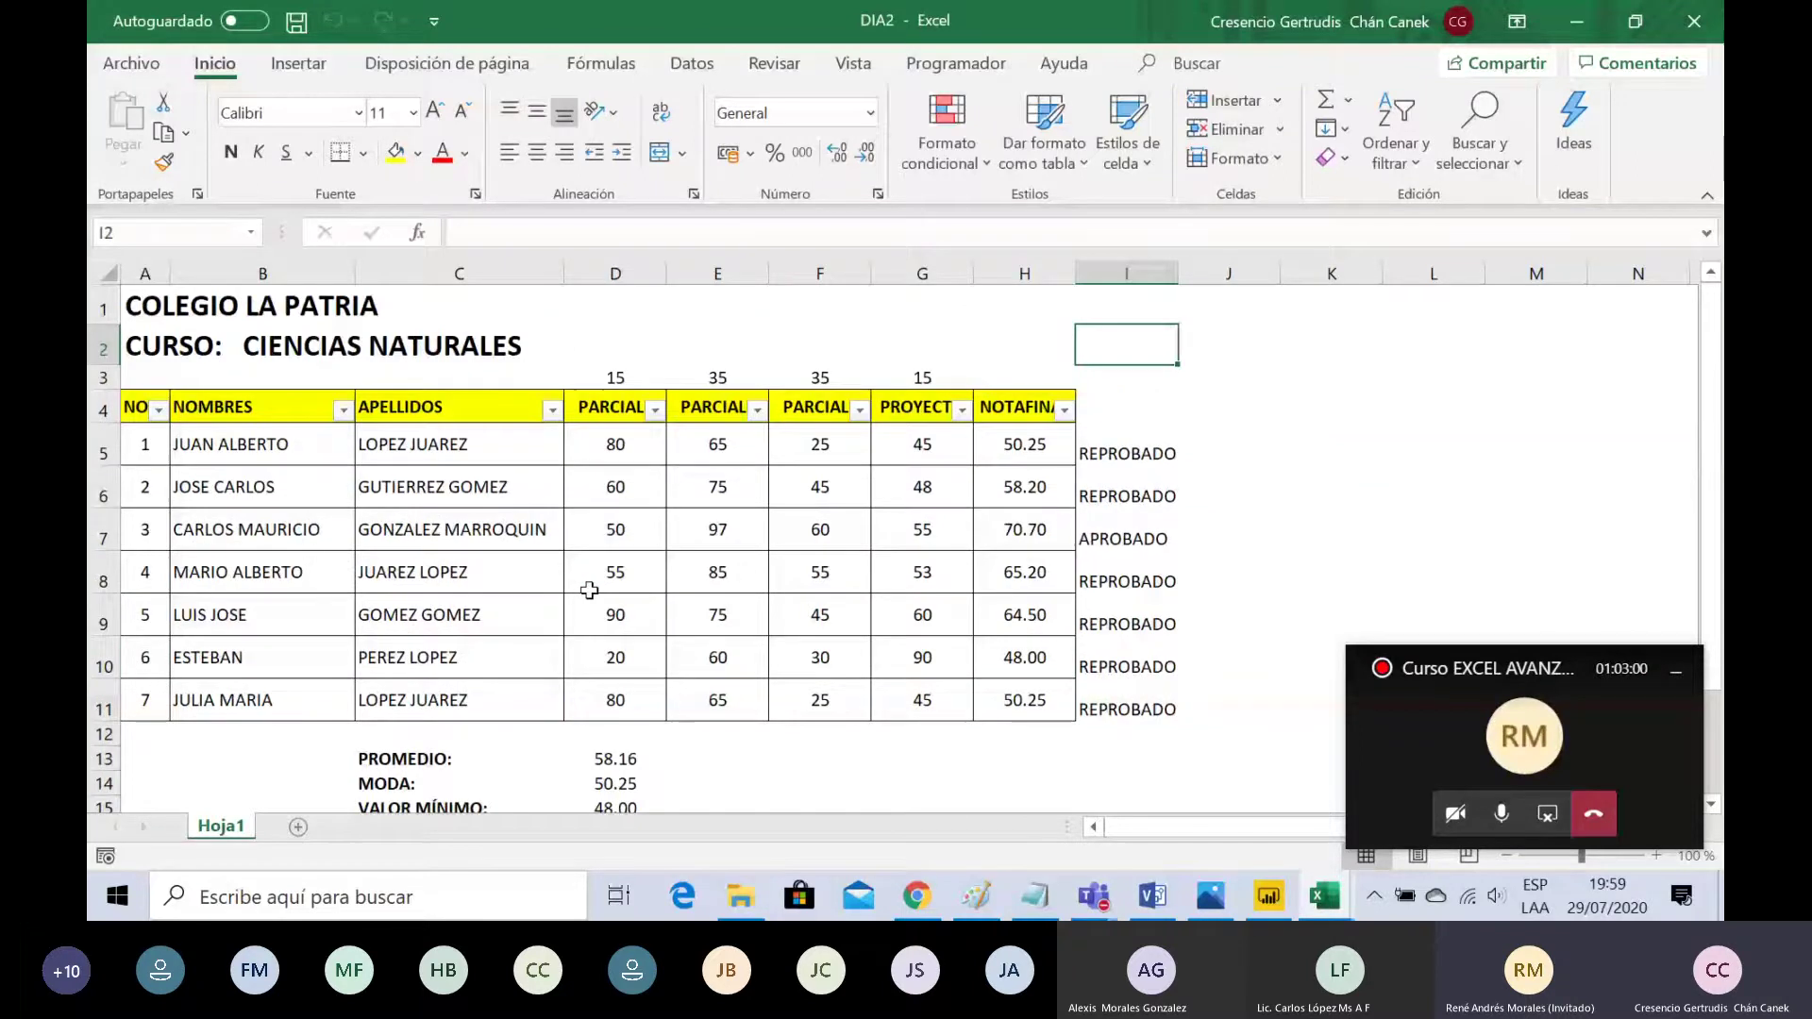
key("Down")
key("Down")
key("Down")
key("Down")
key("Down")
key("Down")
key("Down")
key("Down")
key("Down")
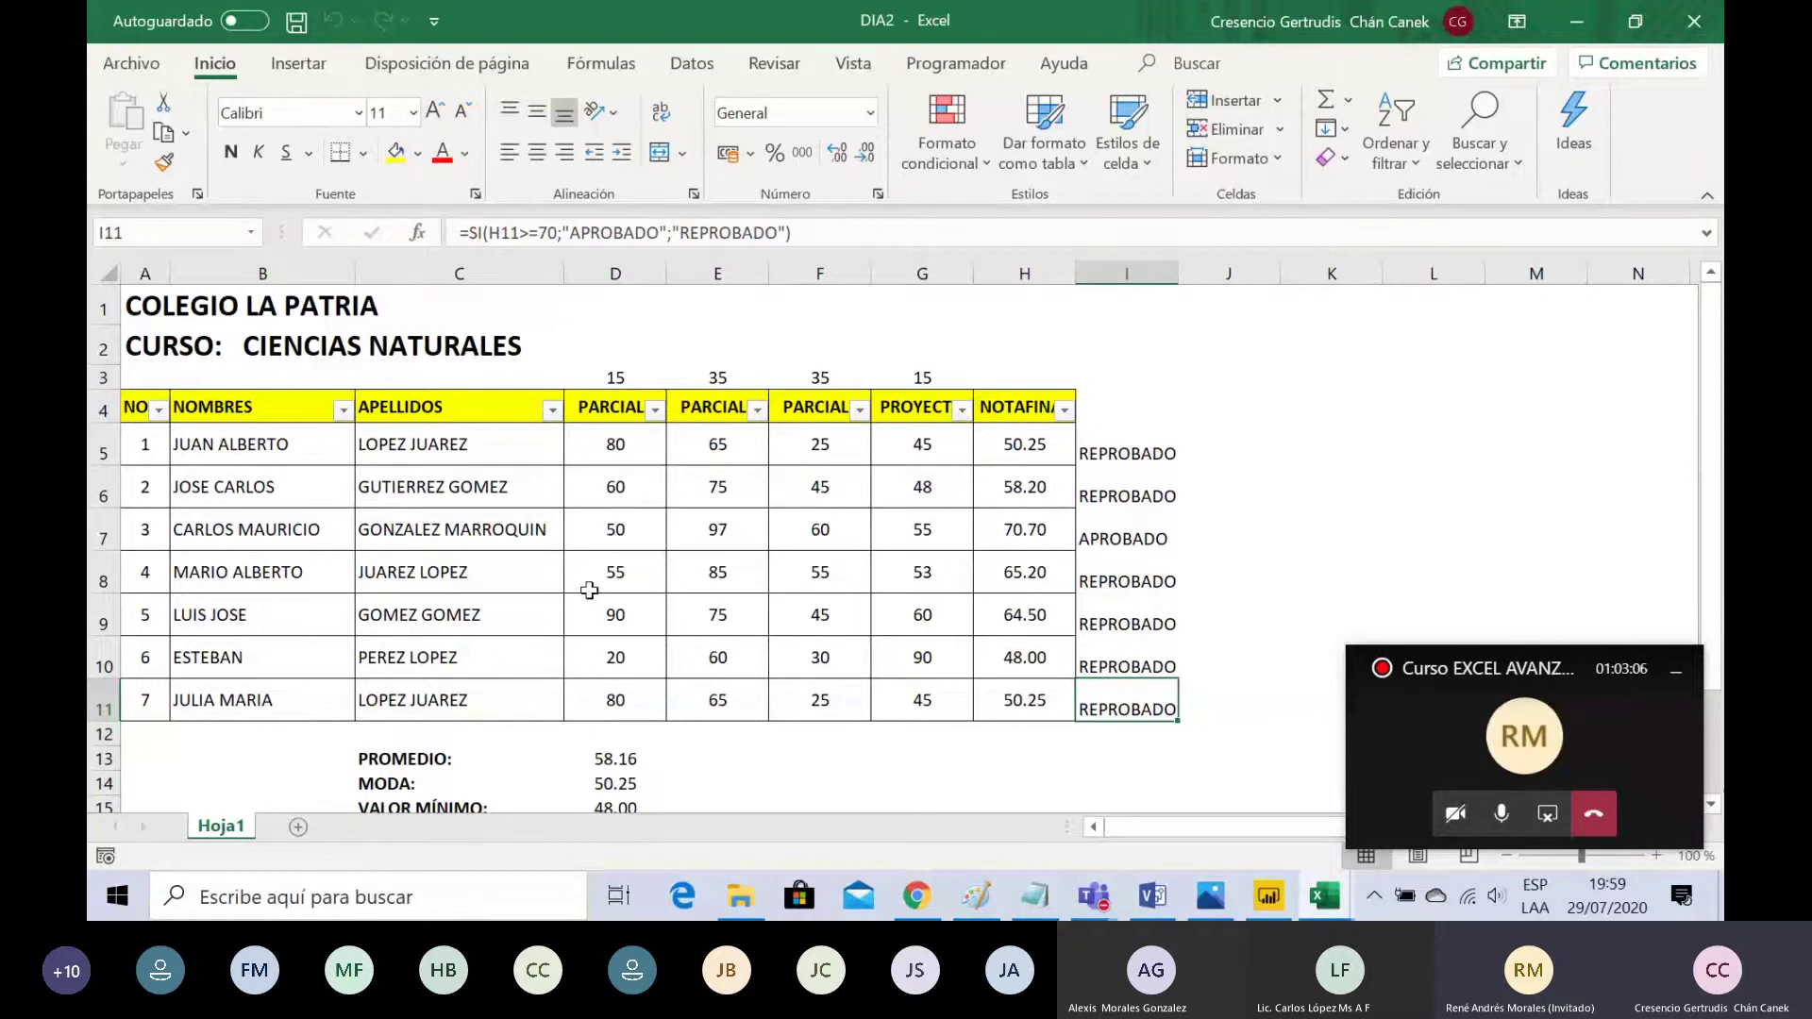
key("Up")
key("Up")
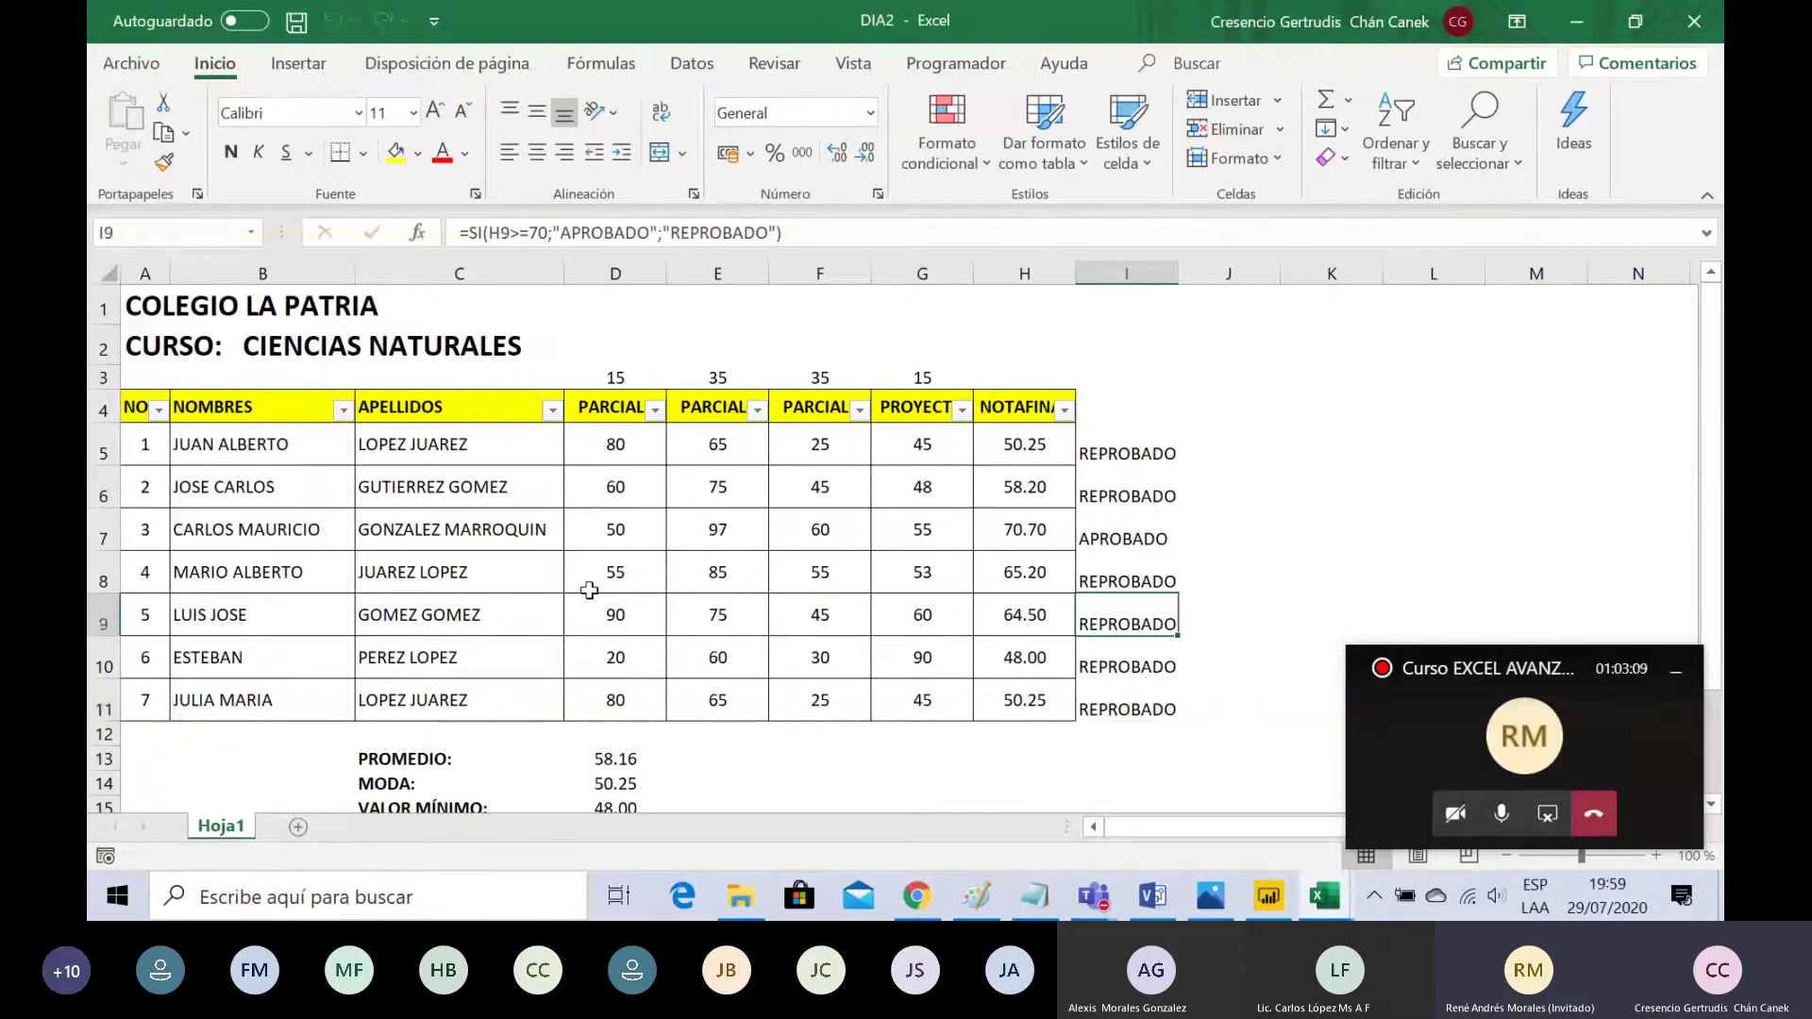
key("Up")
key("Up")
key("Up")
key("Up")
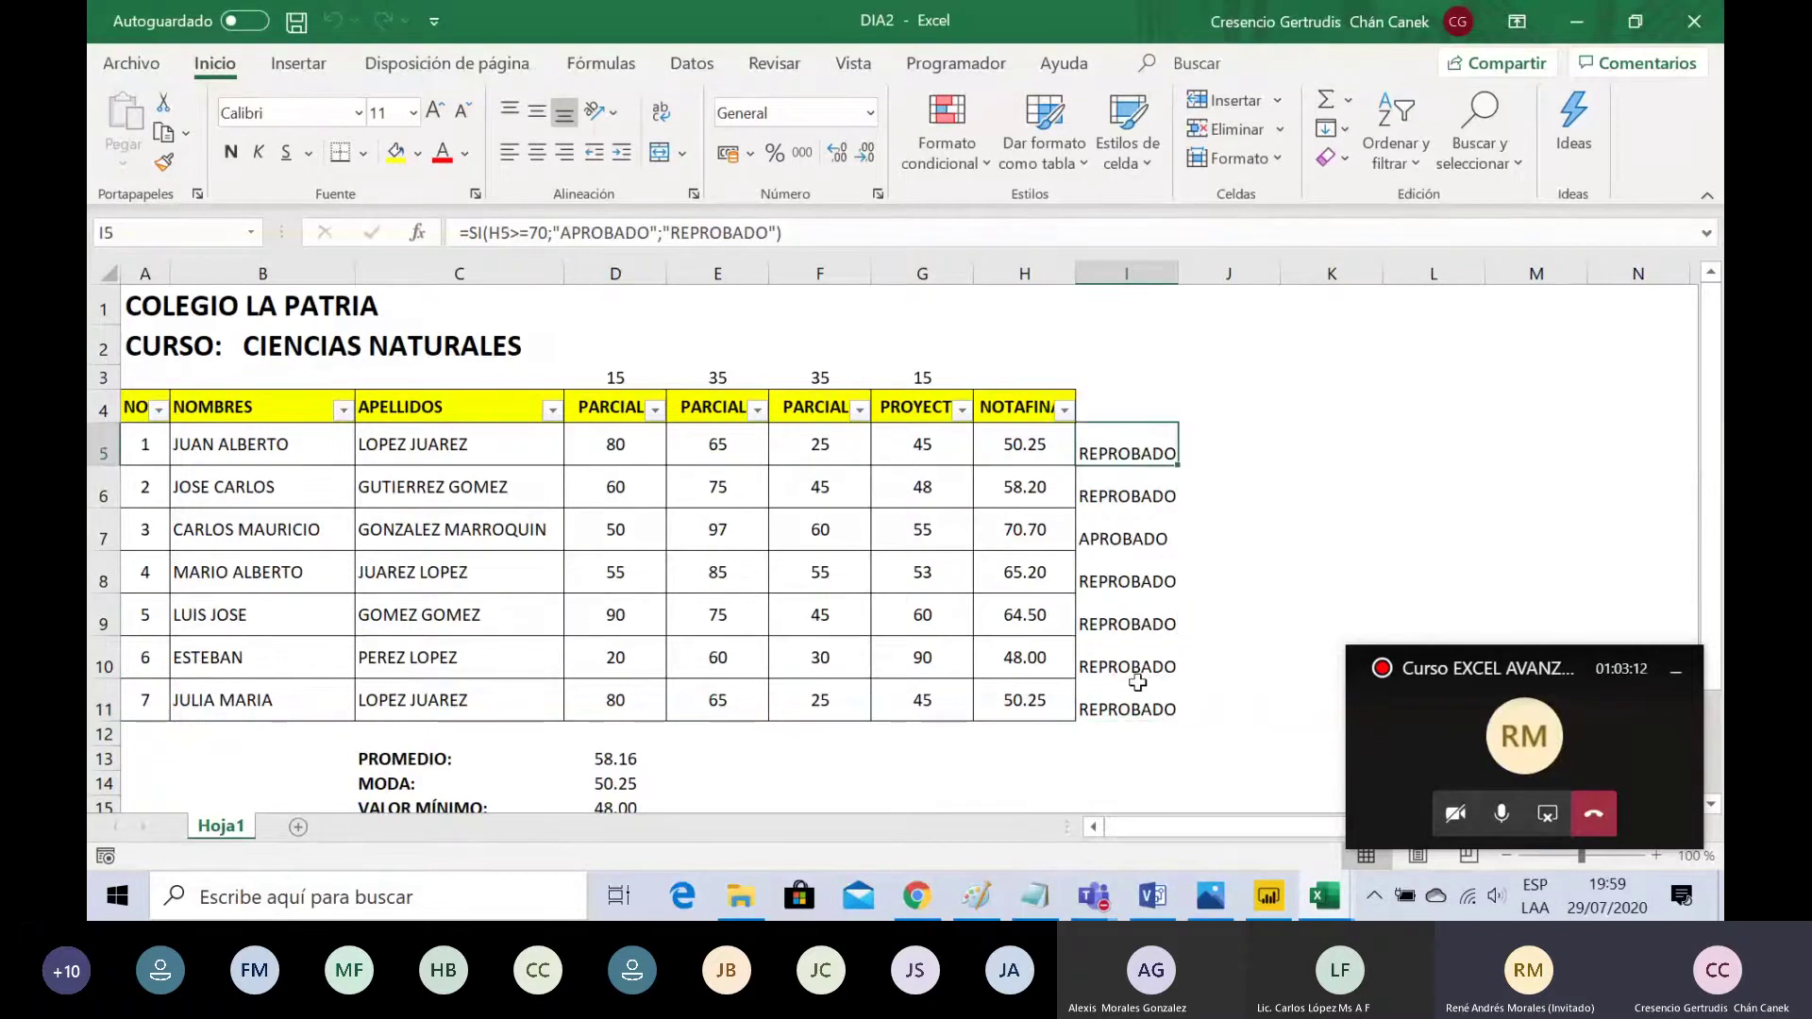
Step: Minimize the floating meeting window and check the result formulas in I6, I10 and I5
left_click(1676, 670)
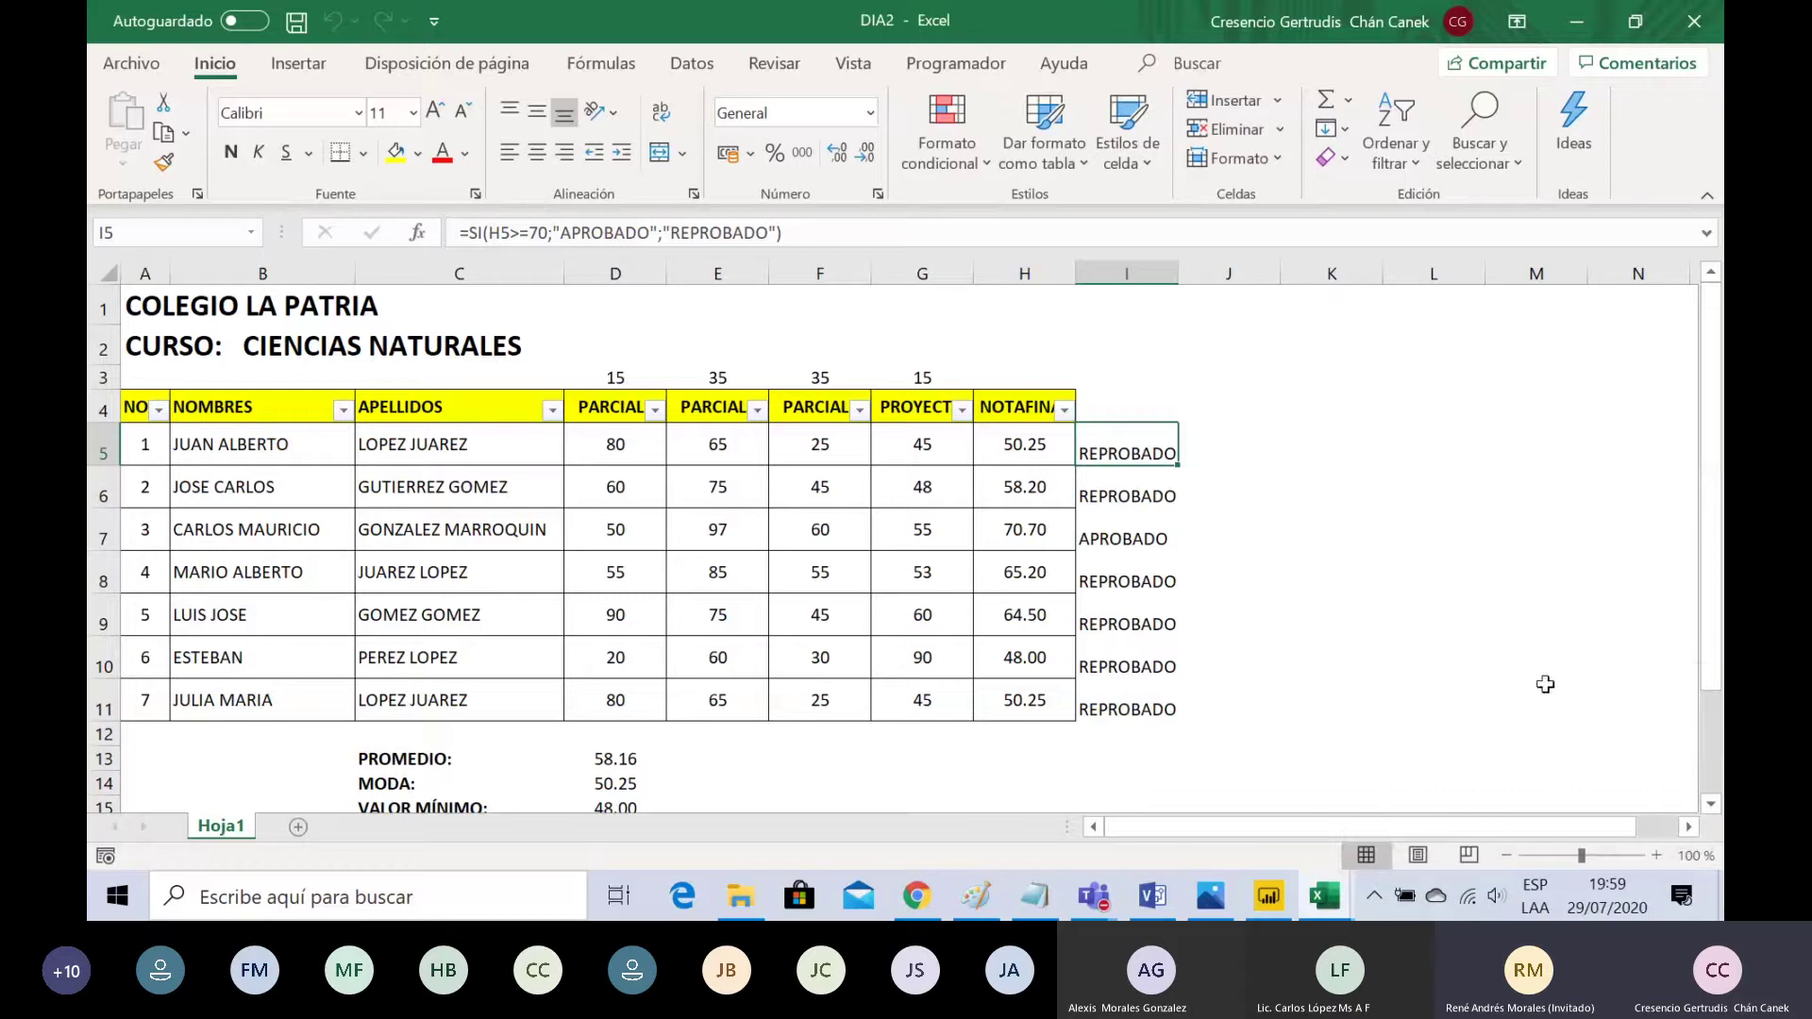
left_click(1130, 491)
left_click(1130, 660)
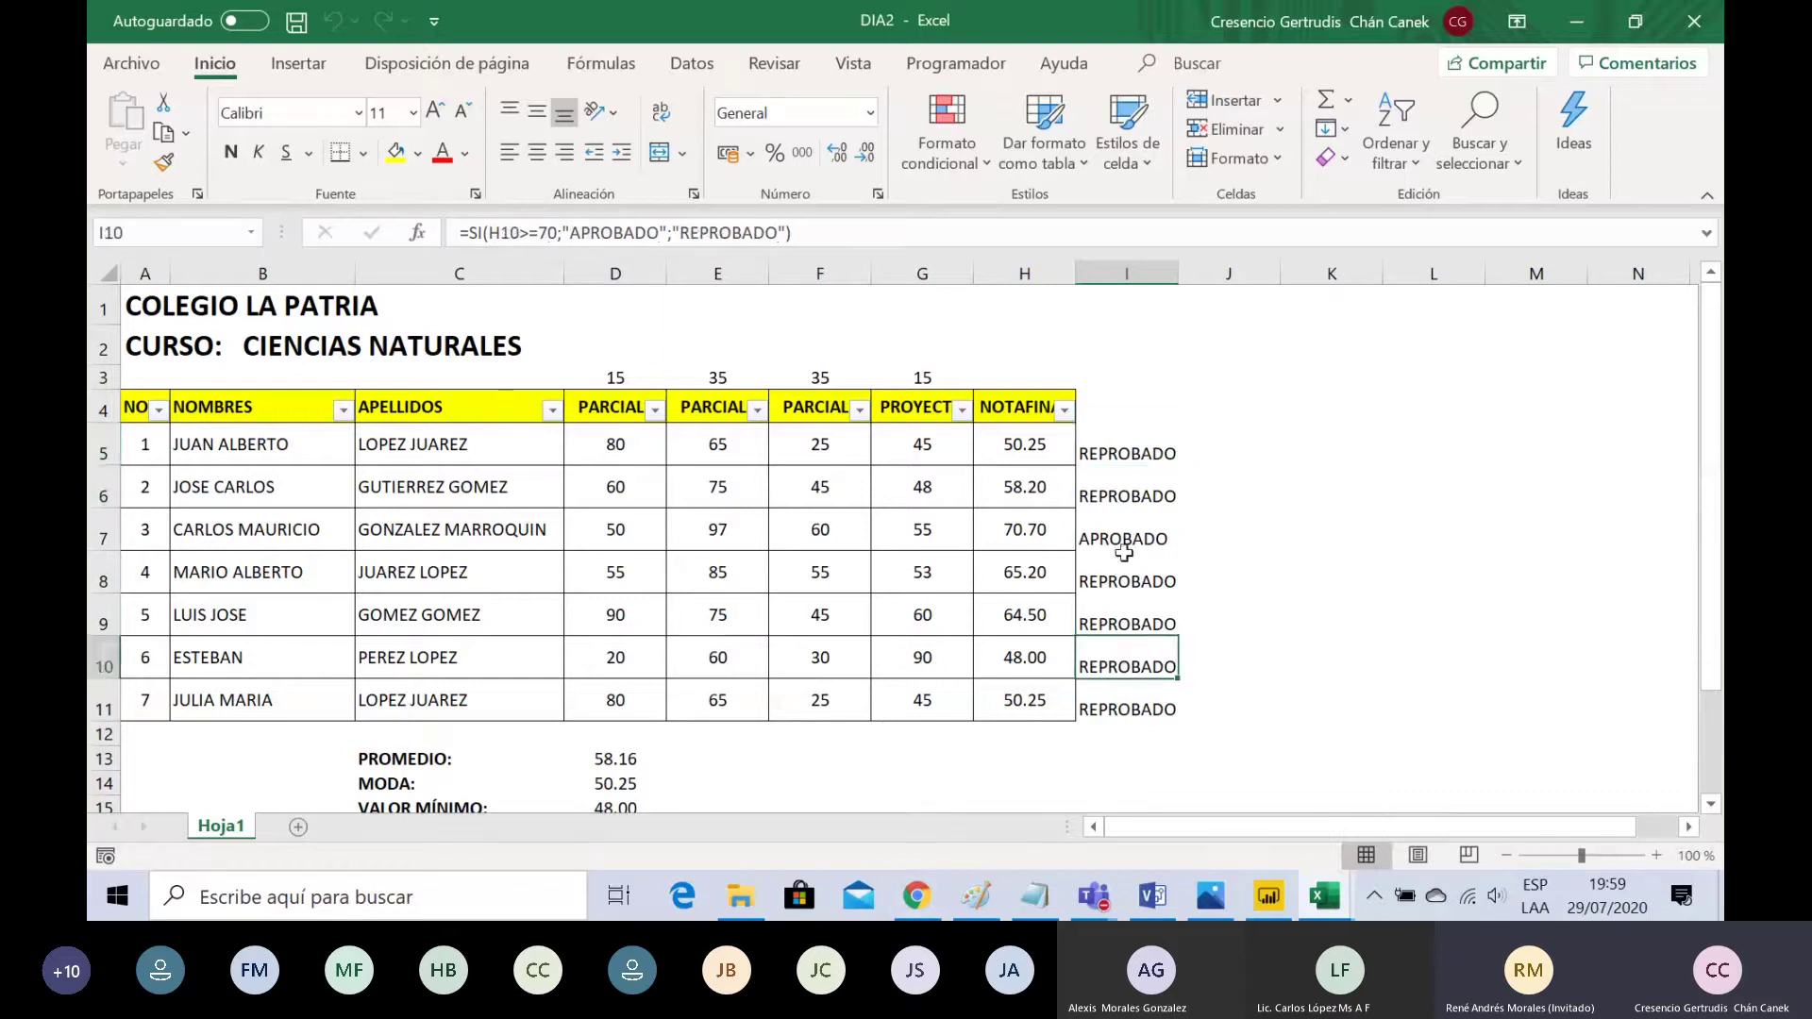
left_click(1129, 458)
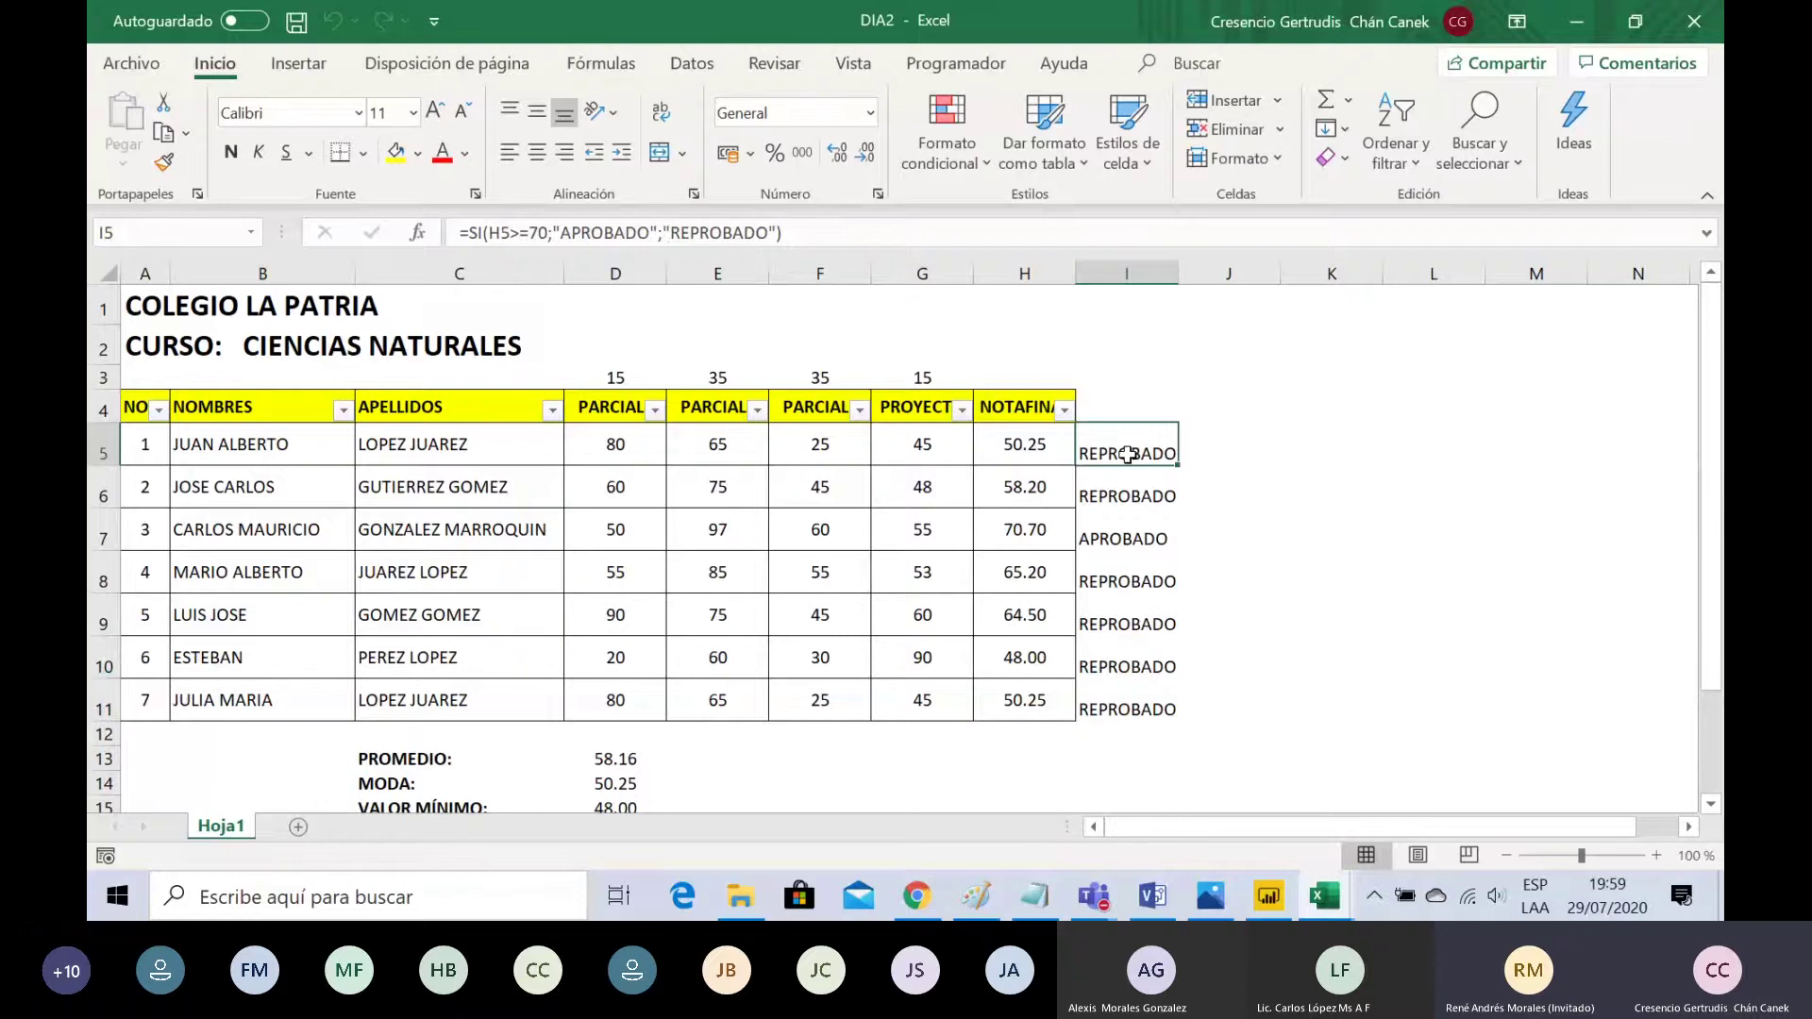
Step: Review the pass/fail formula of each student from I5 to I11 and back to I5
key("Down")
key("Down")
key("Down")
key("Down")
key("Down")
key("Down")
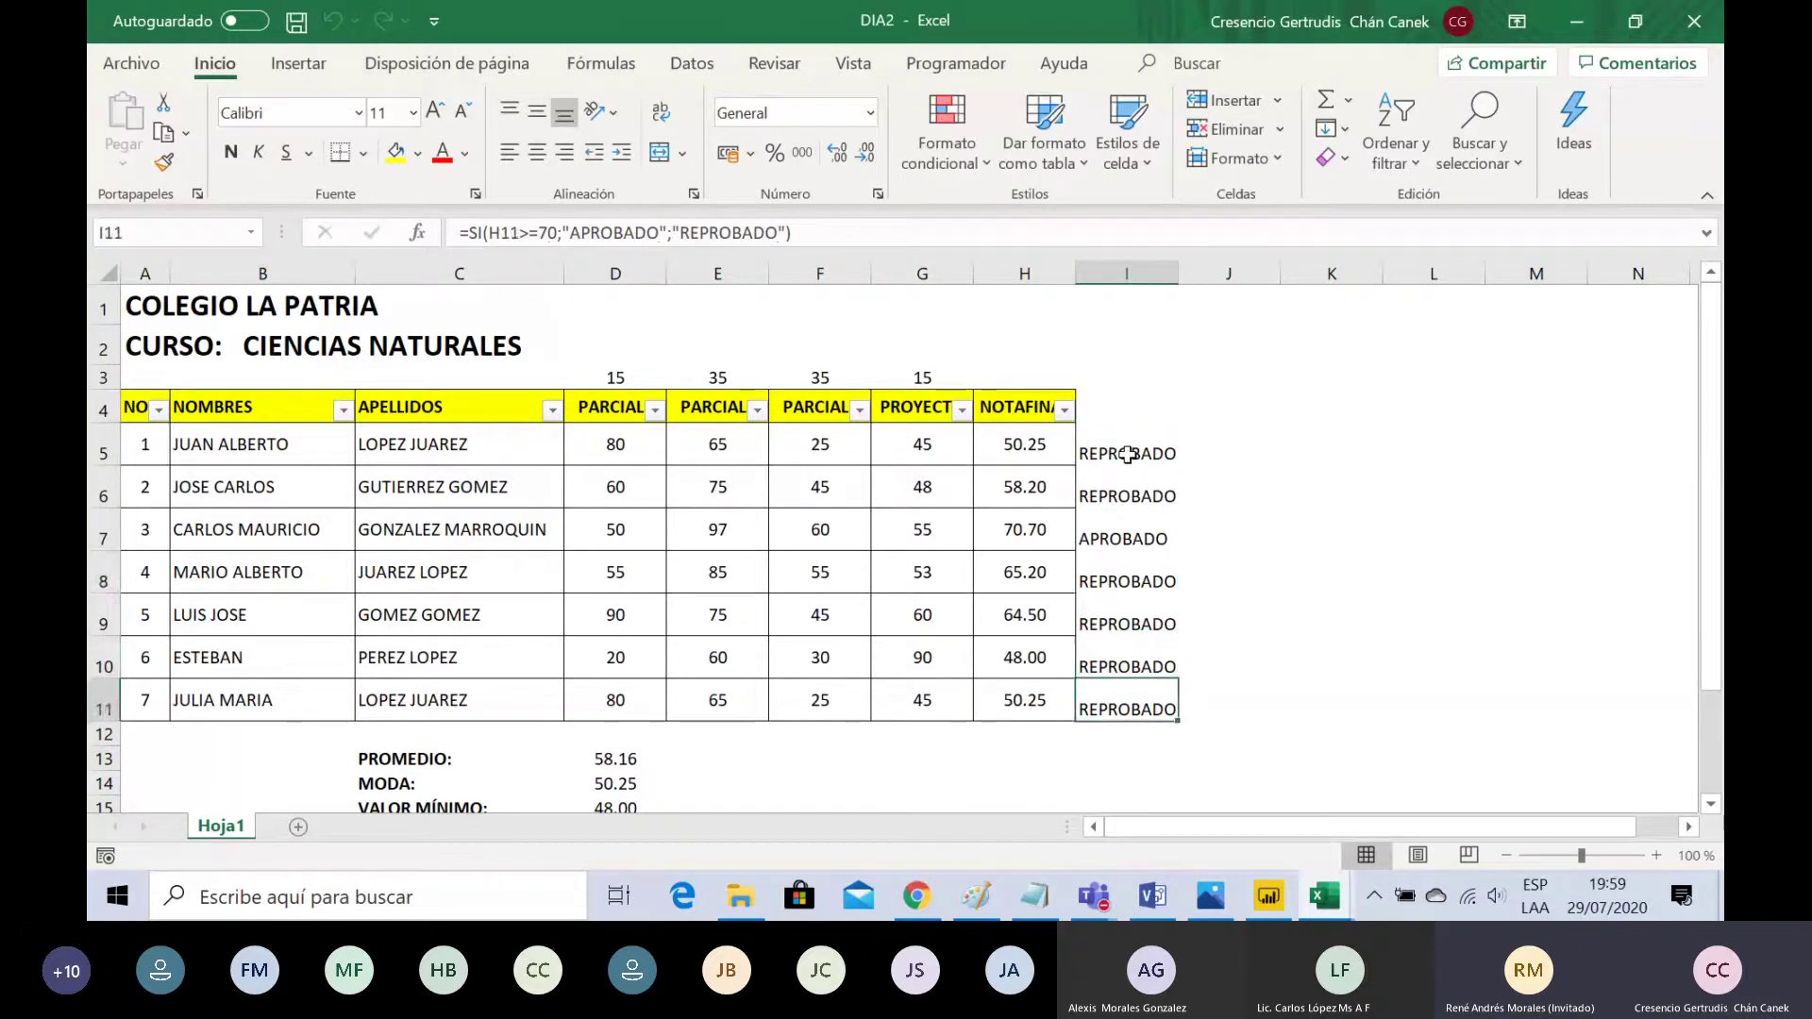
key("Up")
key("Up")
key("Up")
key("Up")
key("Up")
key("Up")
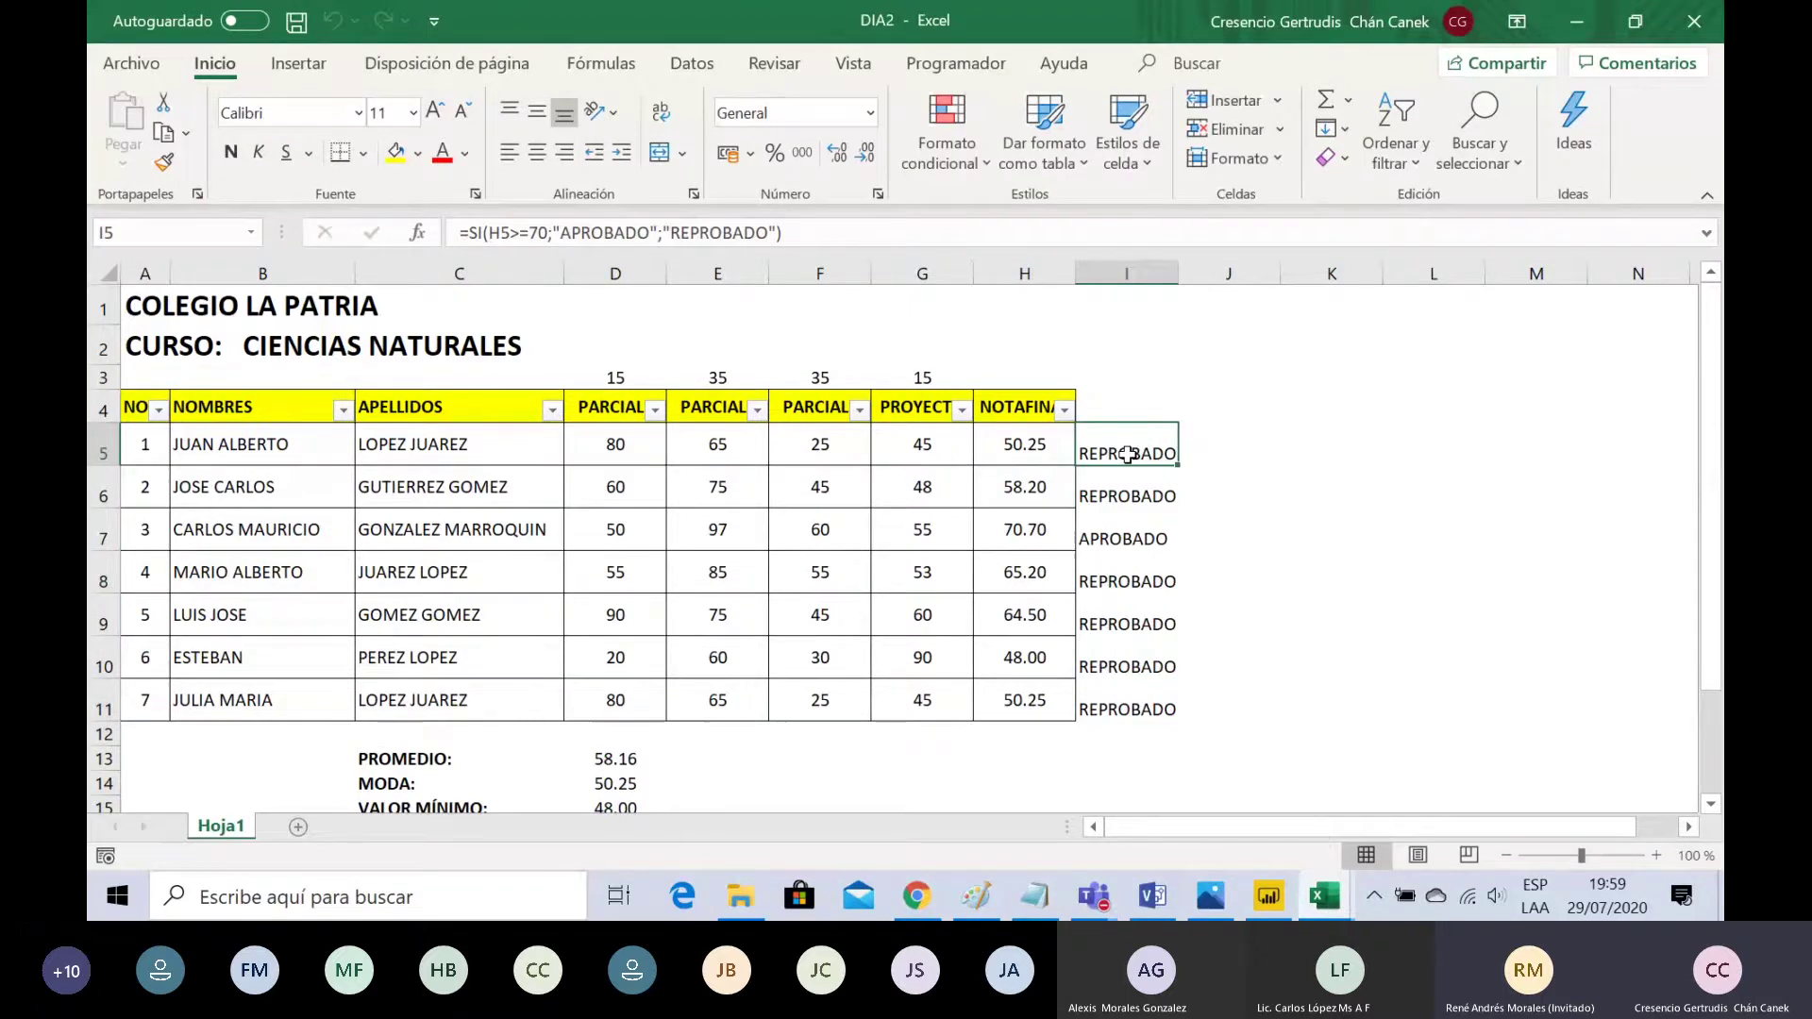
Step: Examine the weighted final-grade formula in H6 and the first student's record across row 5 to I5
left_click(1021, 488)
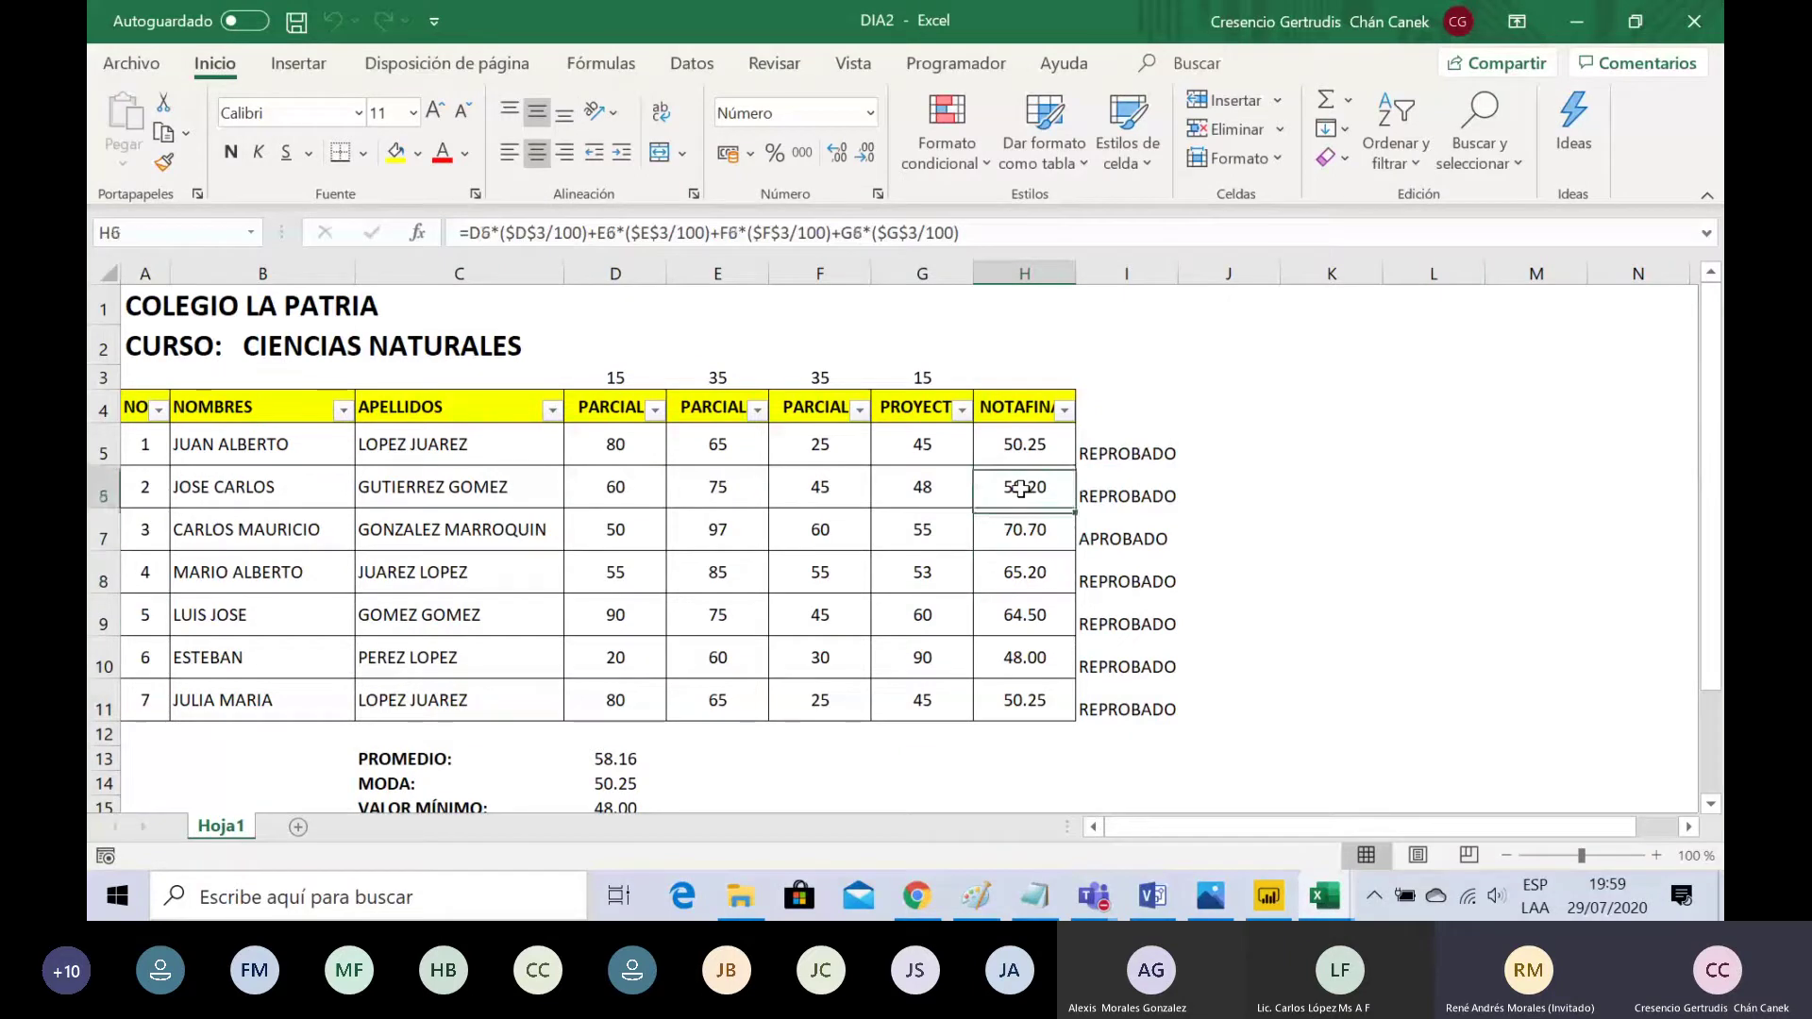
key("Up")
key("Left")
key("Left")
key("Left")
key("Left")
key("Left")
key("Left")
key("Right")
key("Right")
key("Right")
key("Right")
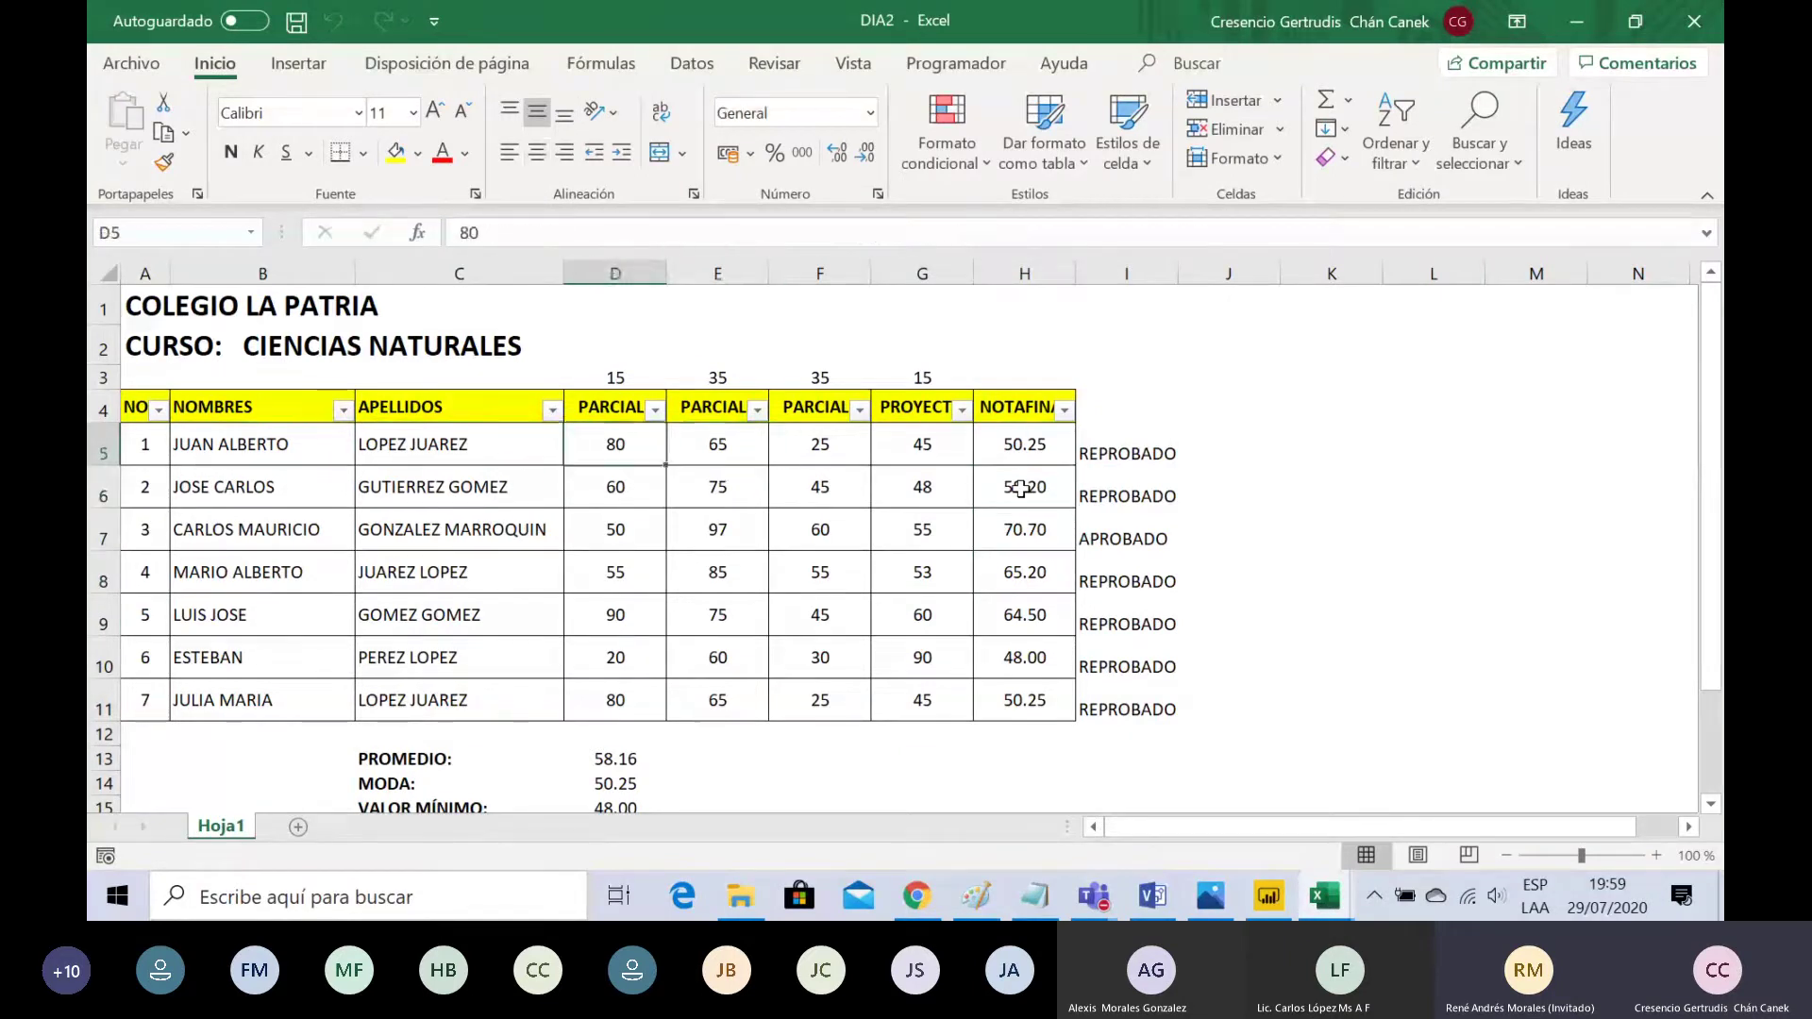
key("Right")
key("Right")
key("Right")
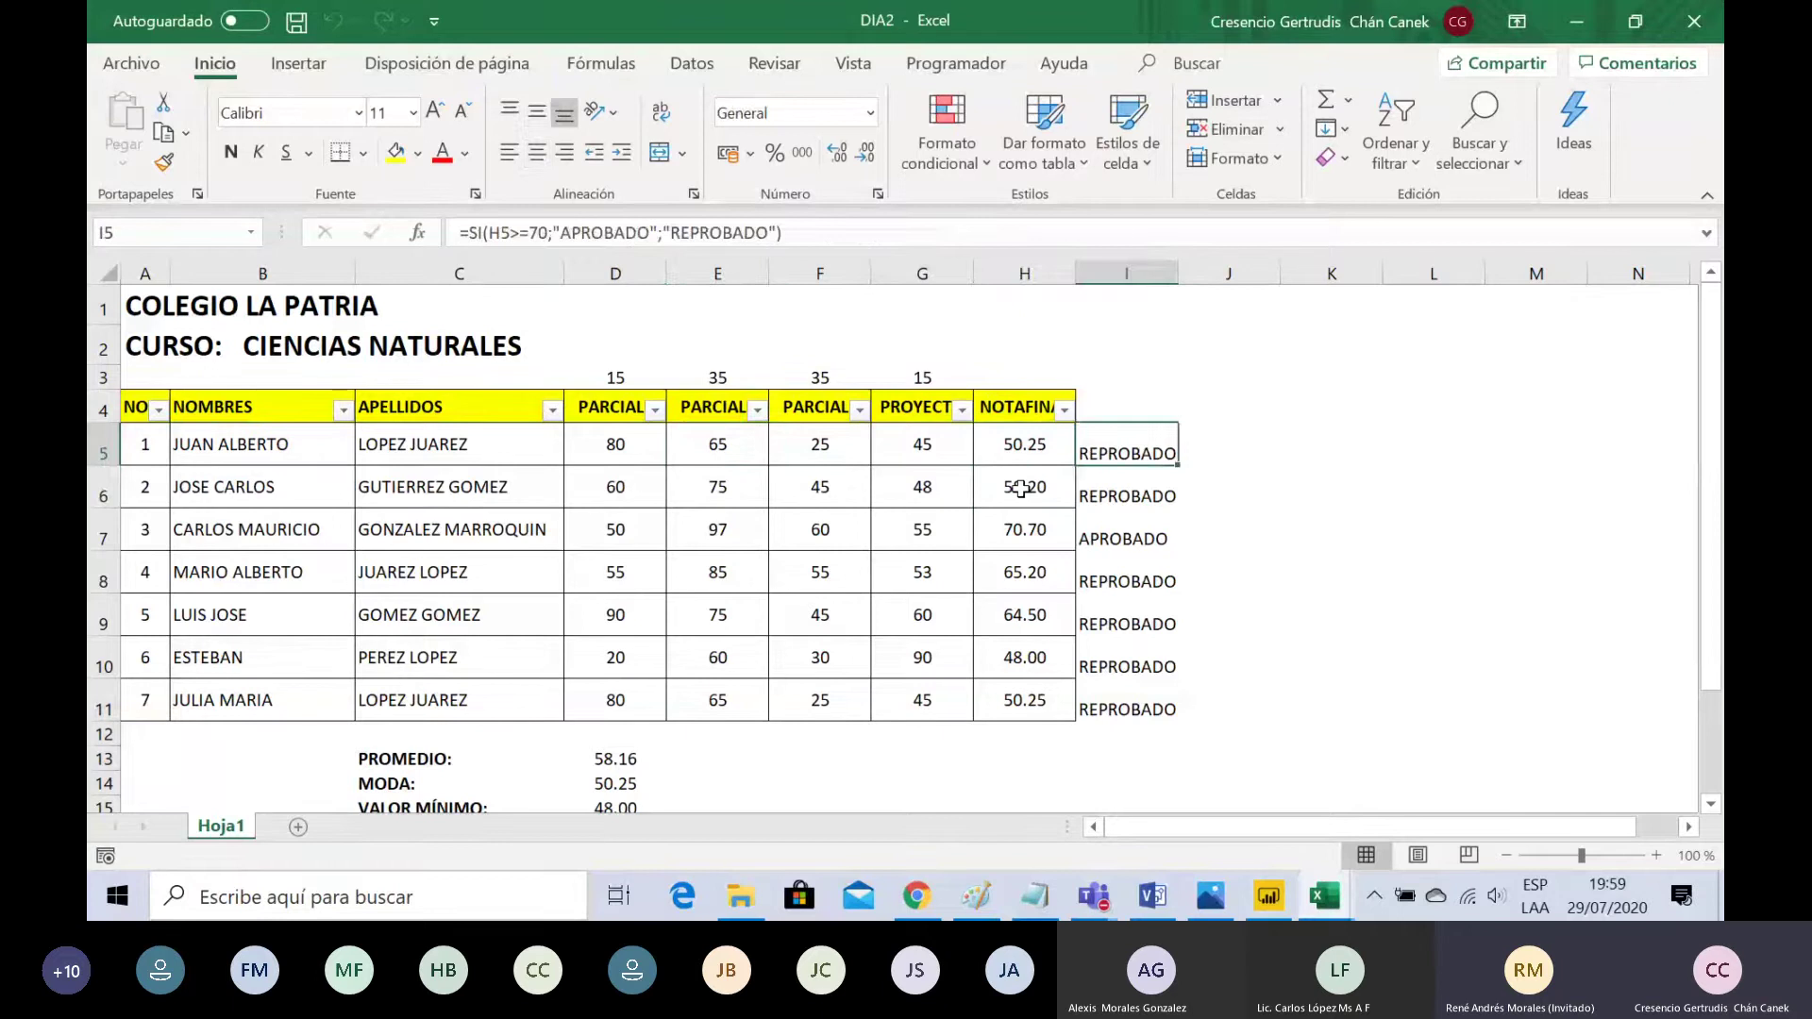
Step: Compare the third student's final grade in H7 with the SI condition in I7 and the neighbouring results
key("Down")
key("Down")
key("Down")
key("Up")
key("Up")
key("Up")
key("Down")
key("Down")
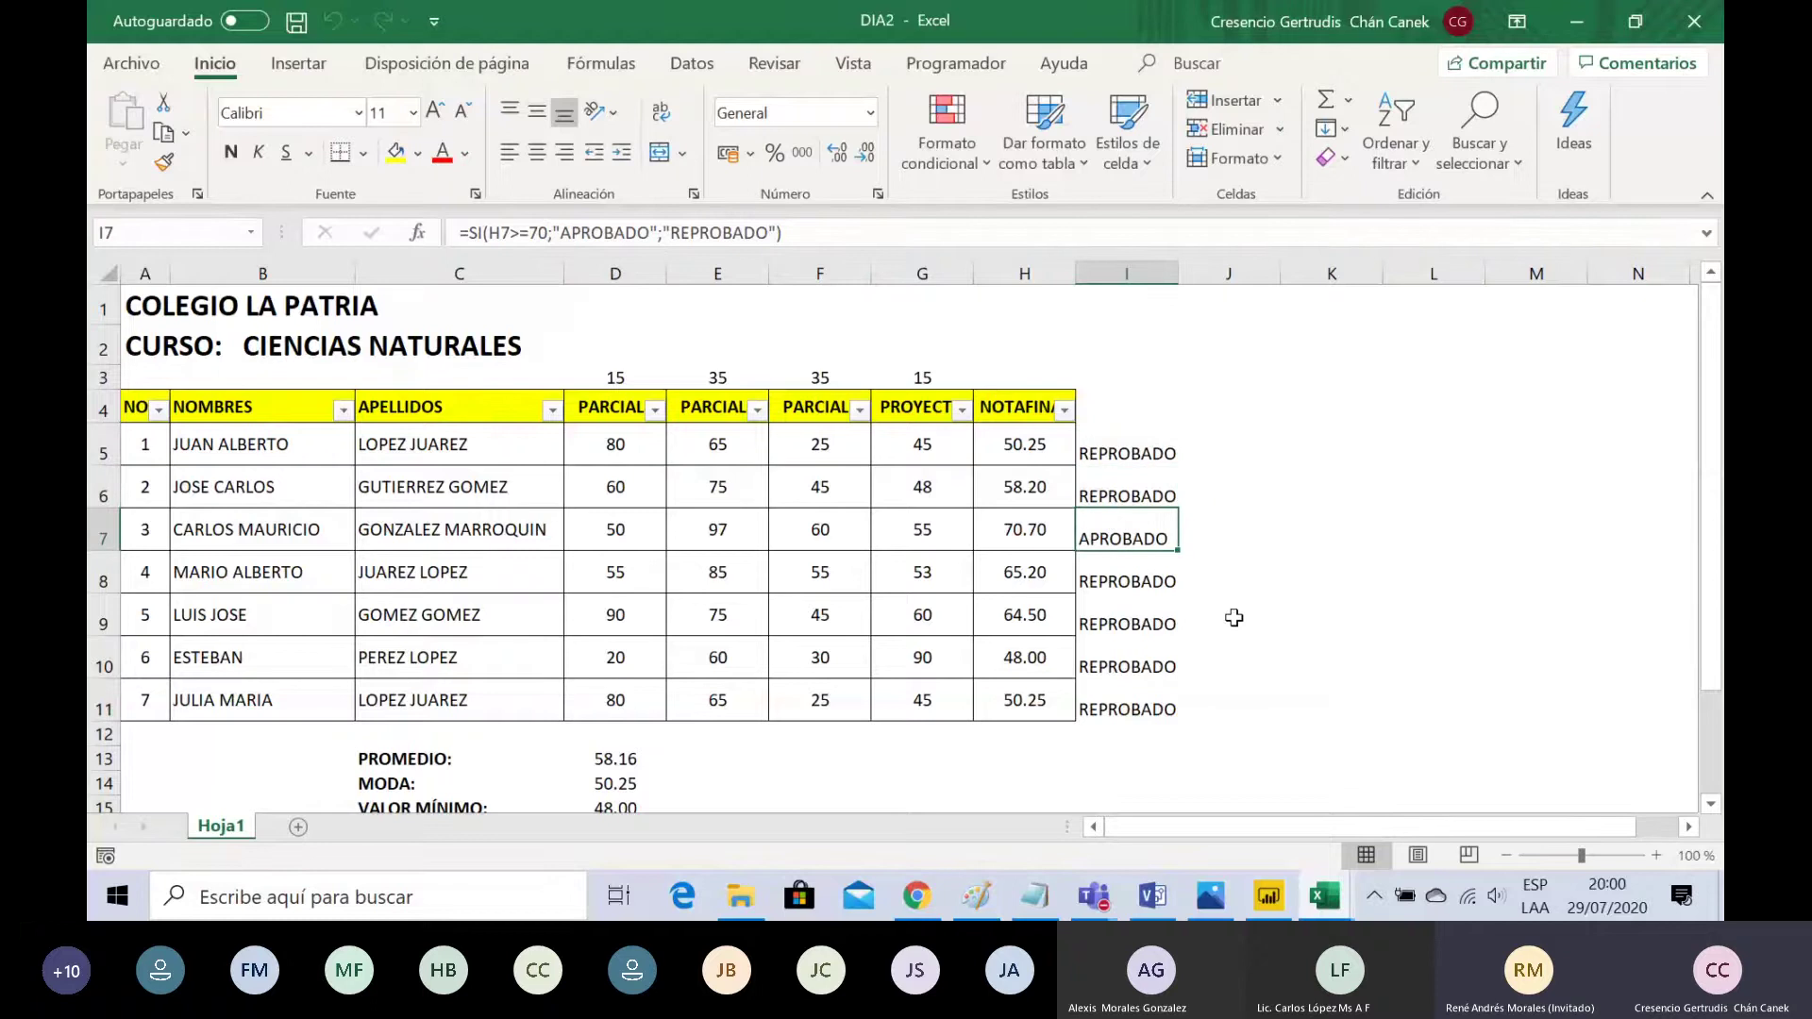
key("Left")
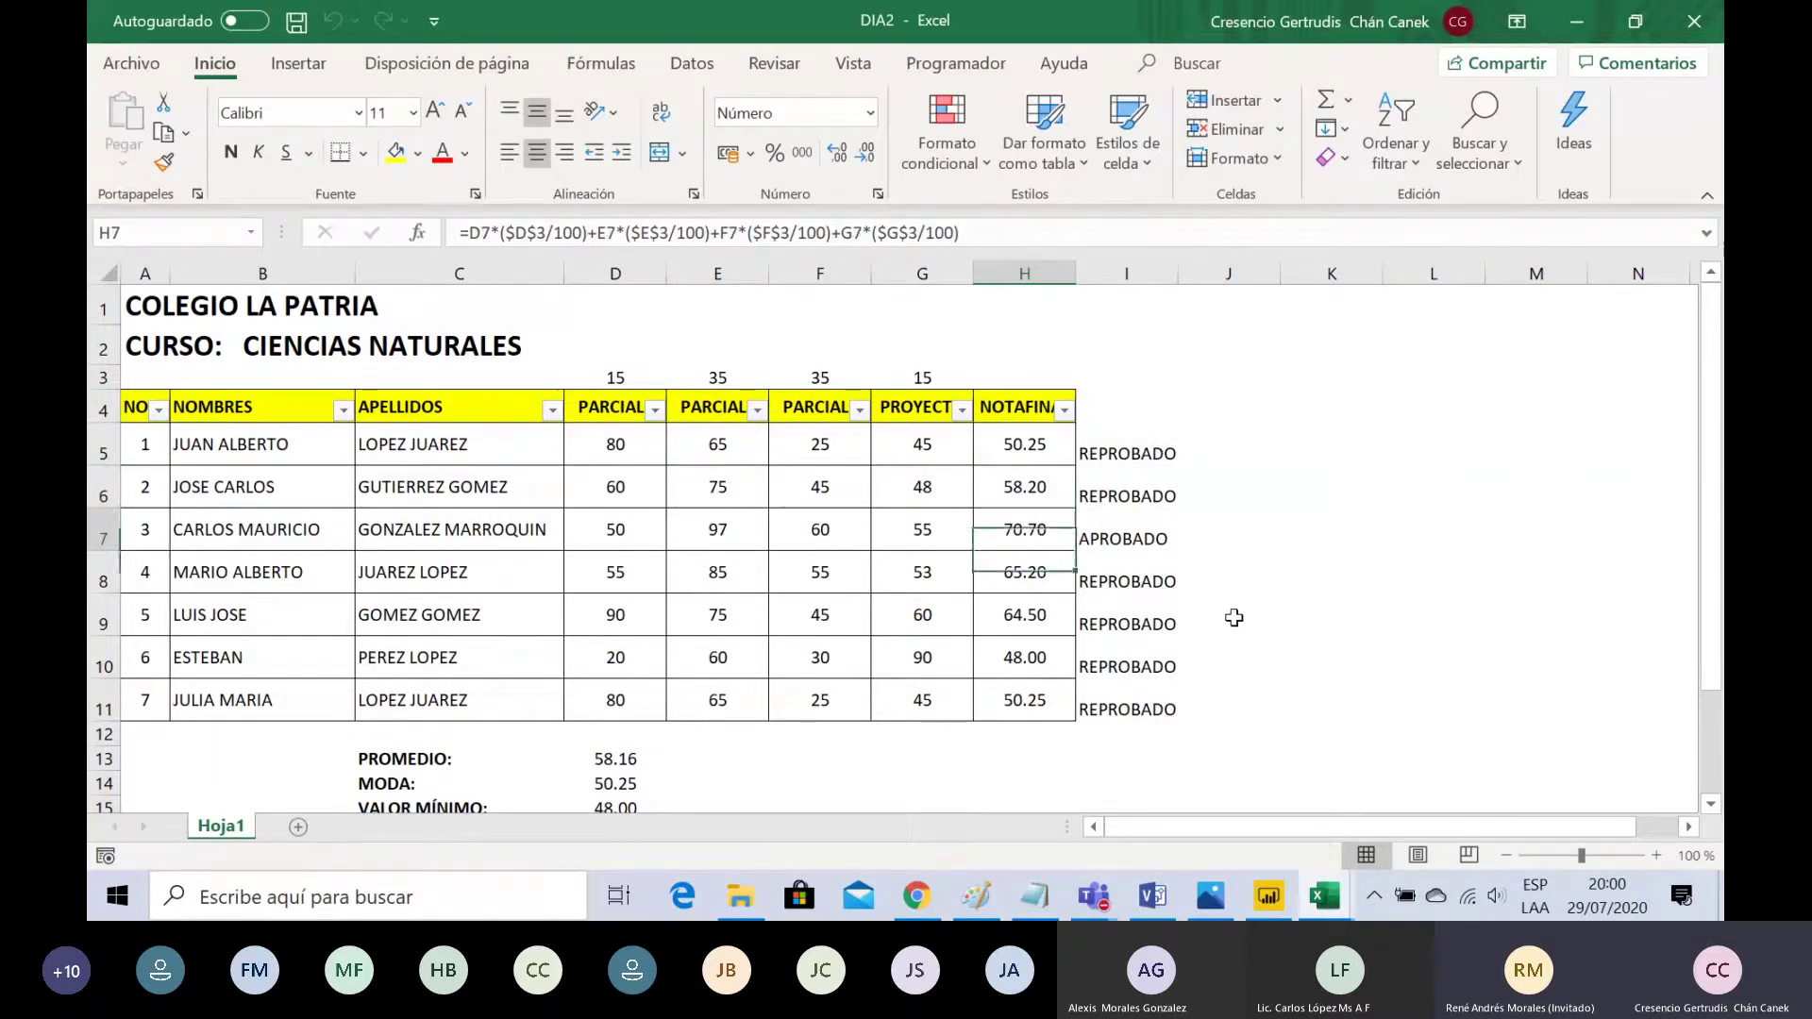
key("Right")
key("Right")
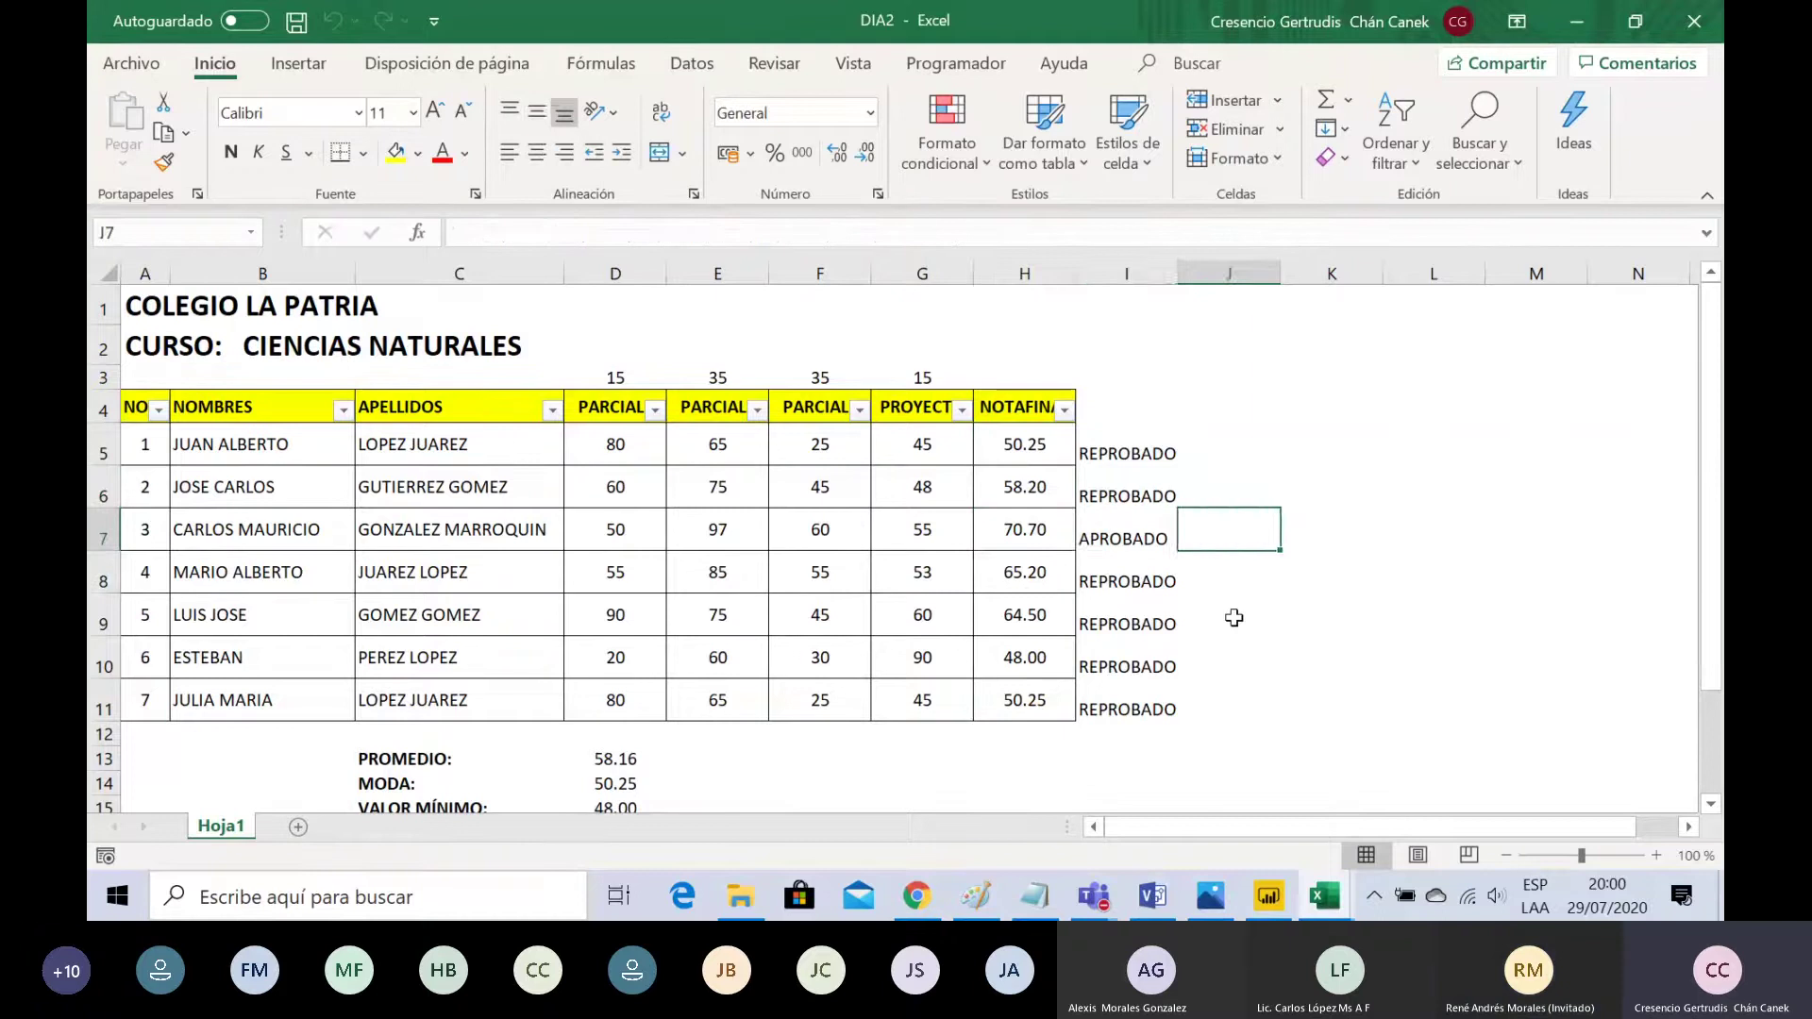
key("Left")
key("Left")
key("Right")
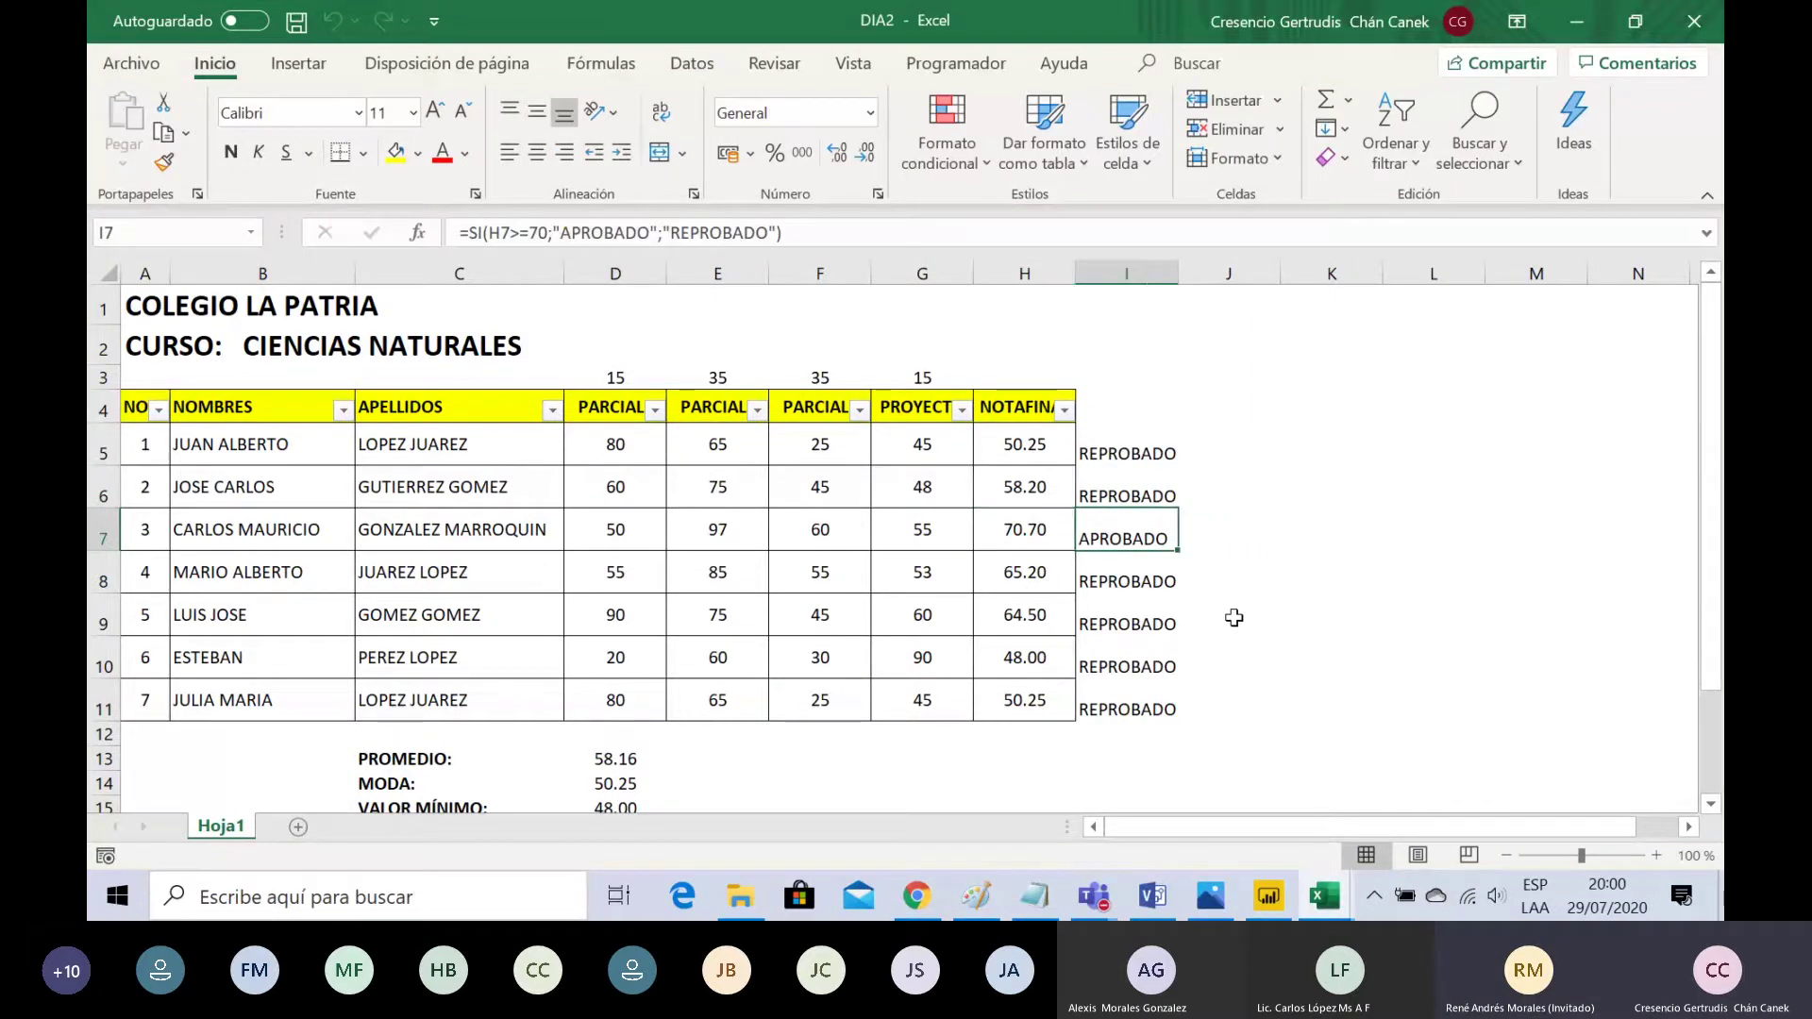
key("Left")
key("Right")
key("Left")
key("Right")
key("Up")
key("Up")
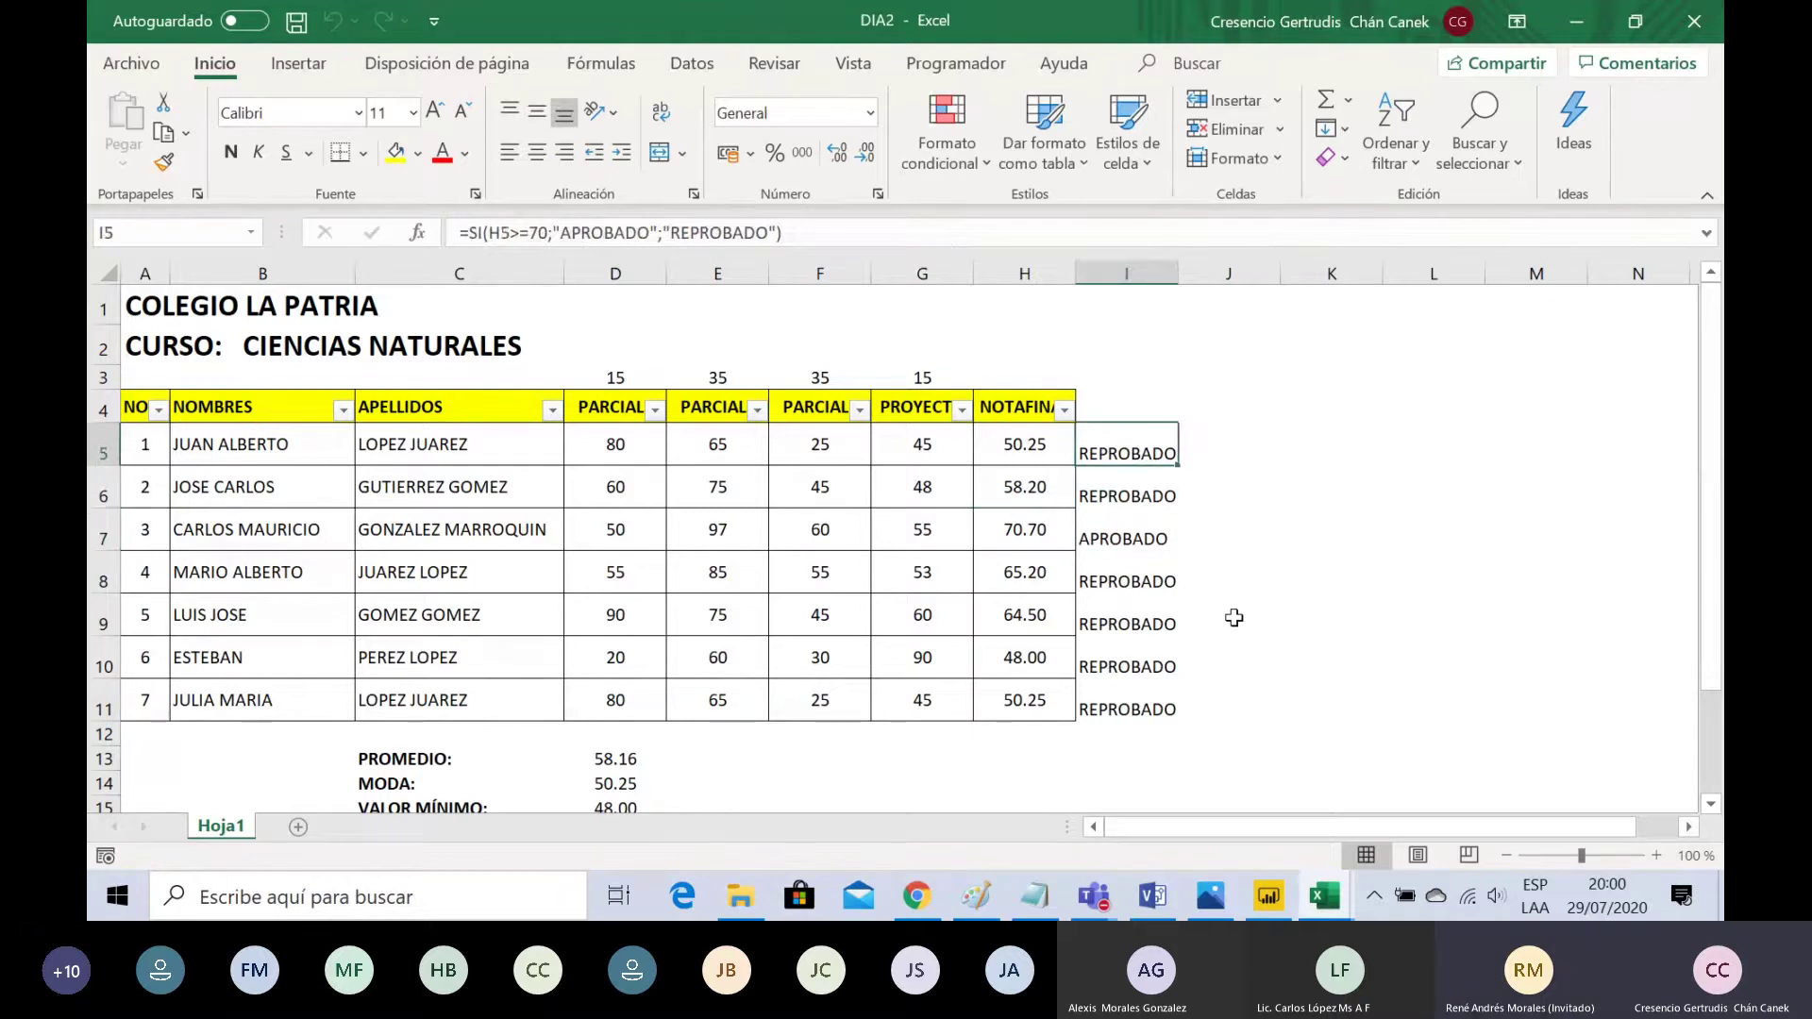
Step: Check how the SI formula's cell reference changes row by row between I5 and I11
key("Down")
key("Down")
key("Down")
key("Down")
key("Down")
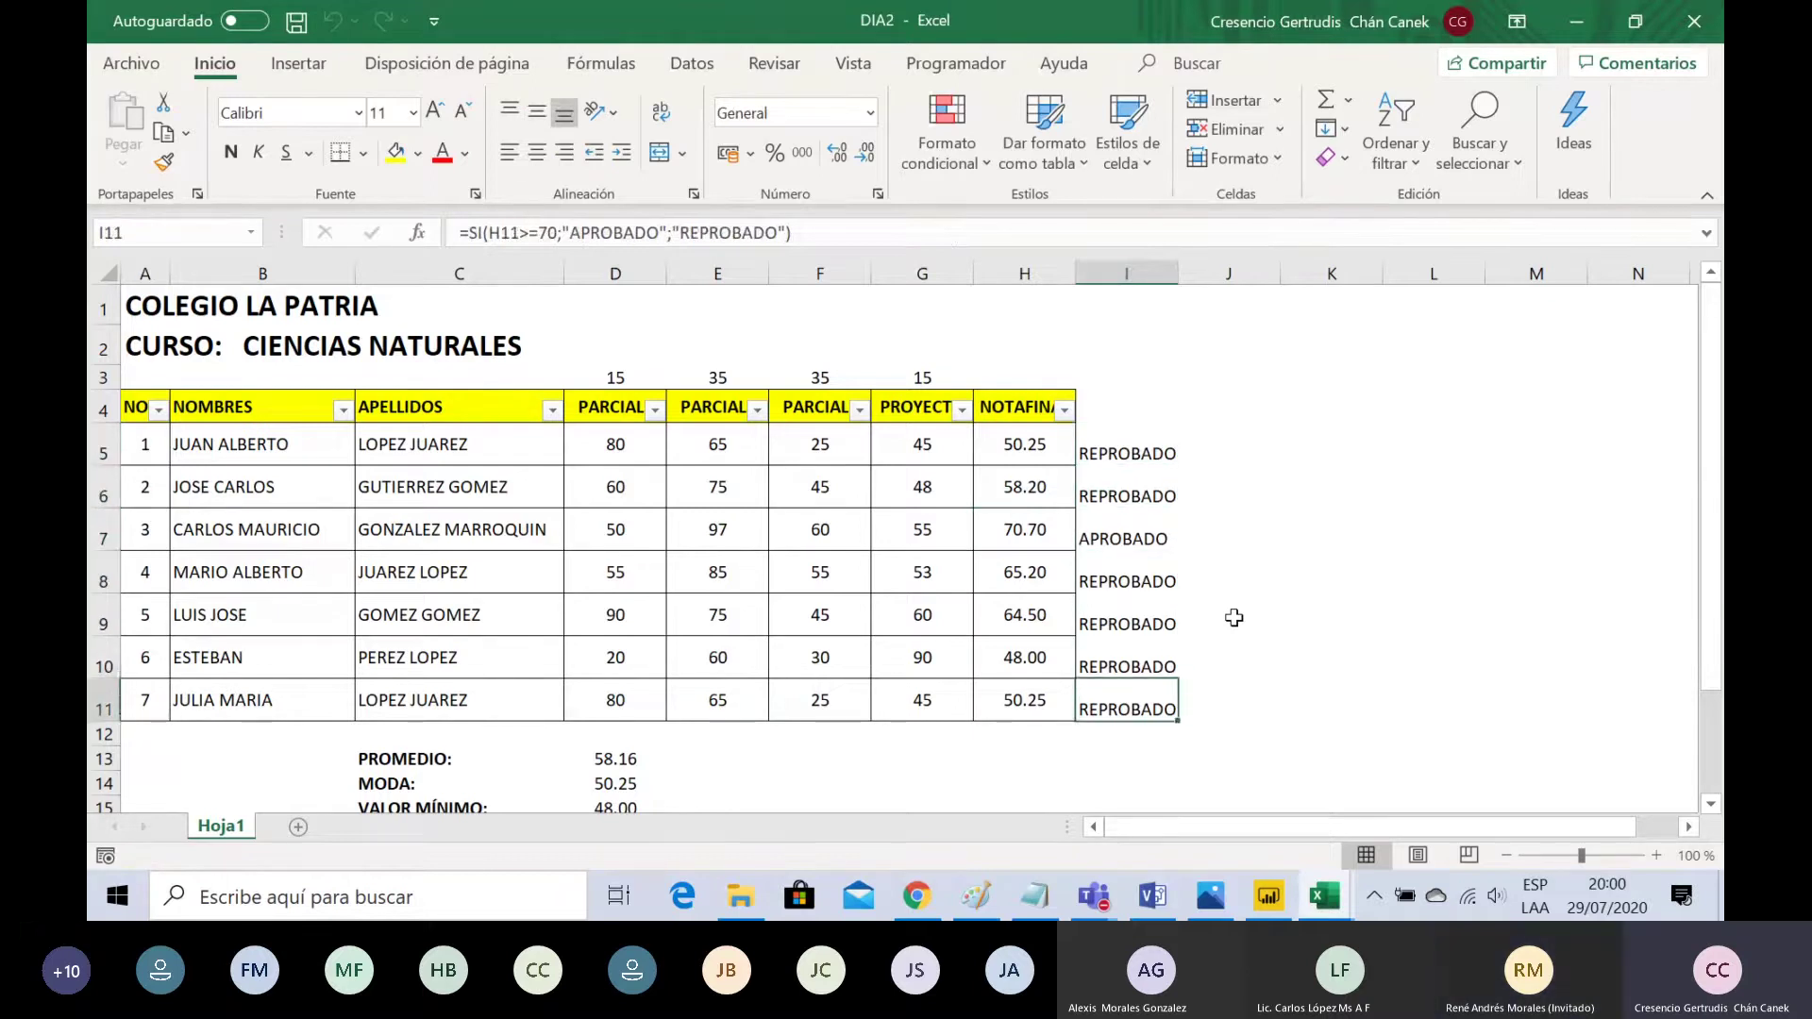
key("Up")
key("Up")
key("Up")
key("Up")
key("Up")
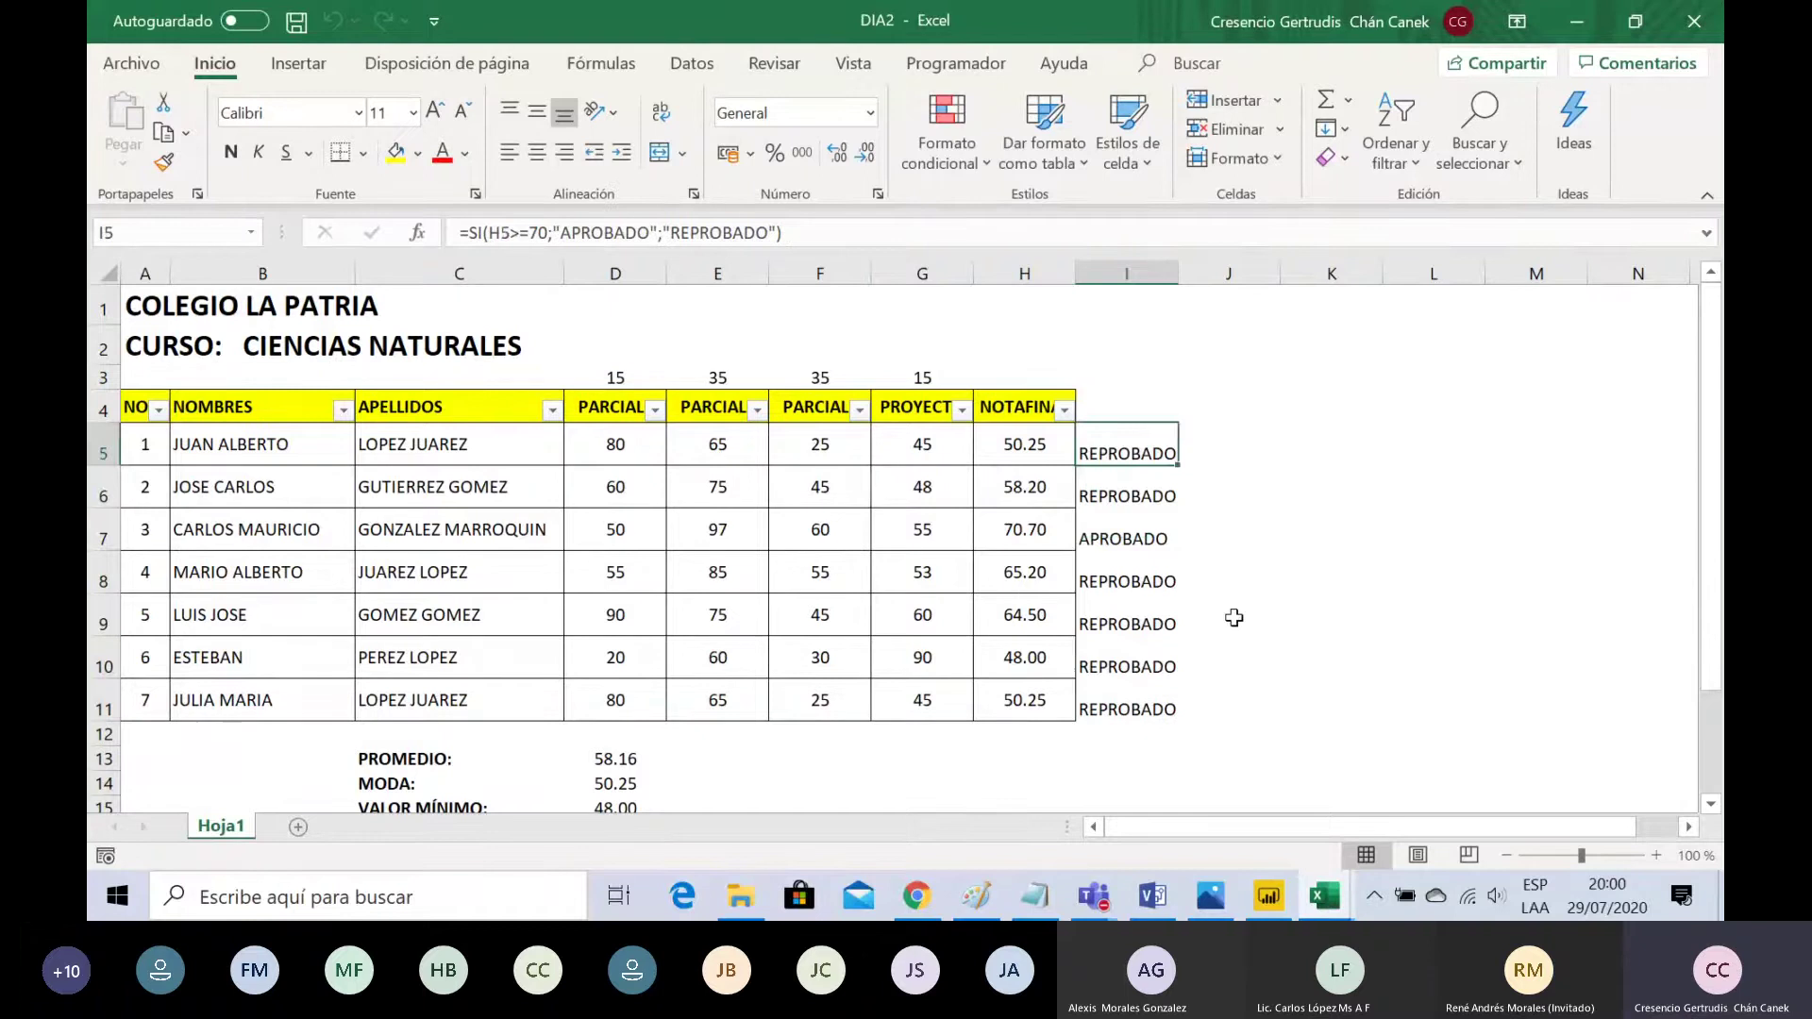
left_click(1169, 567)
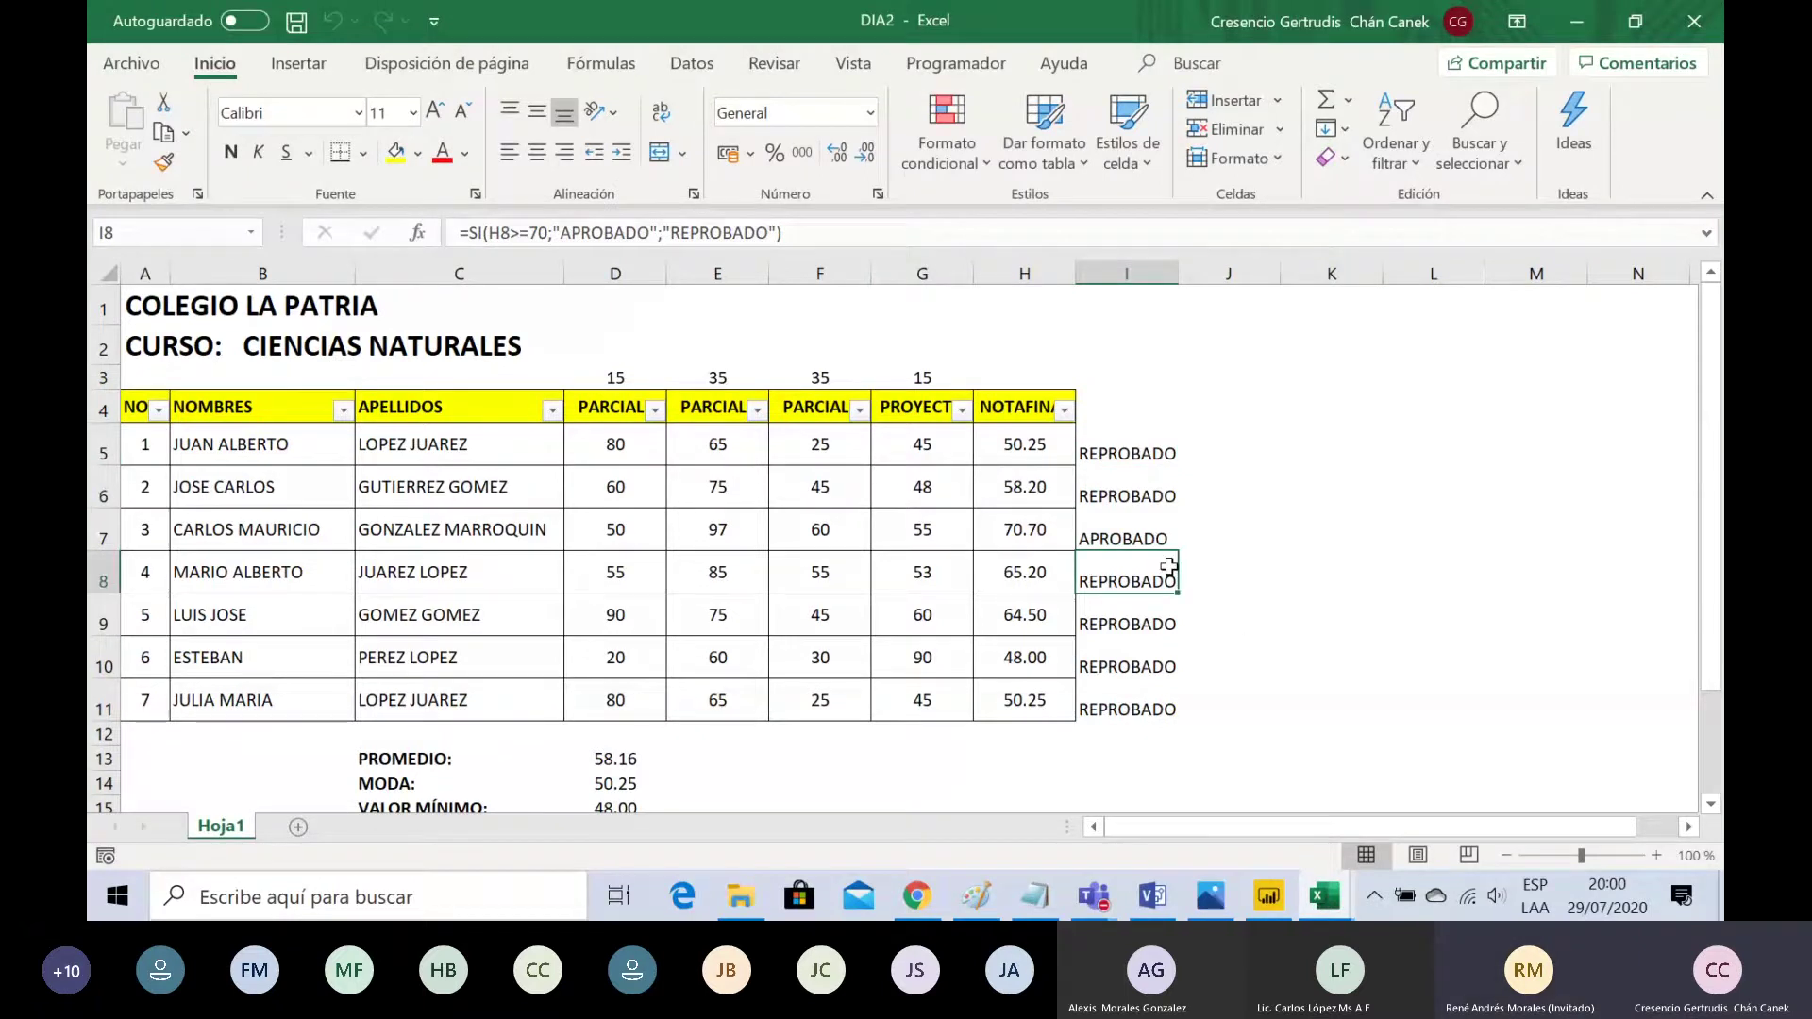
left_click(1371, 545)
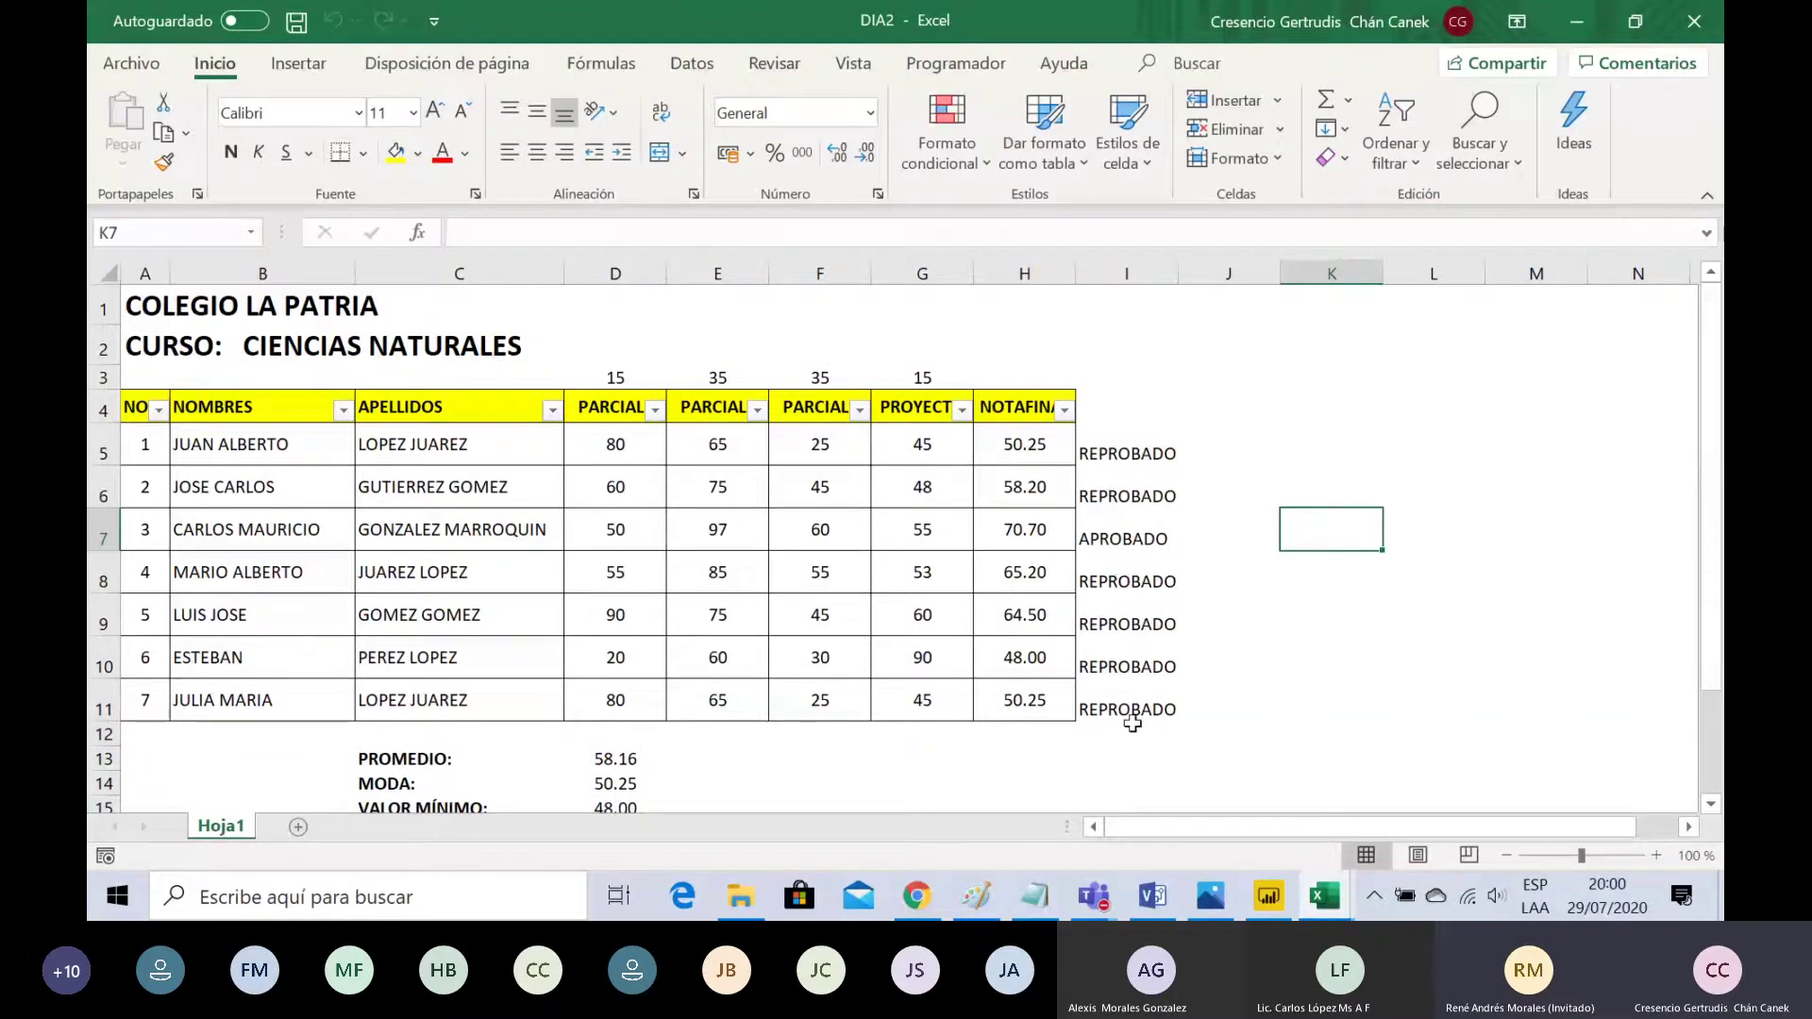
left_click(1134, 498)
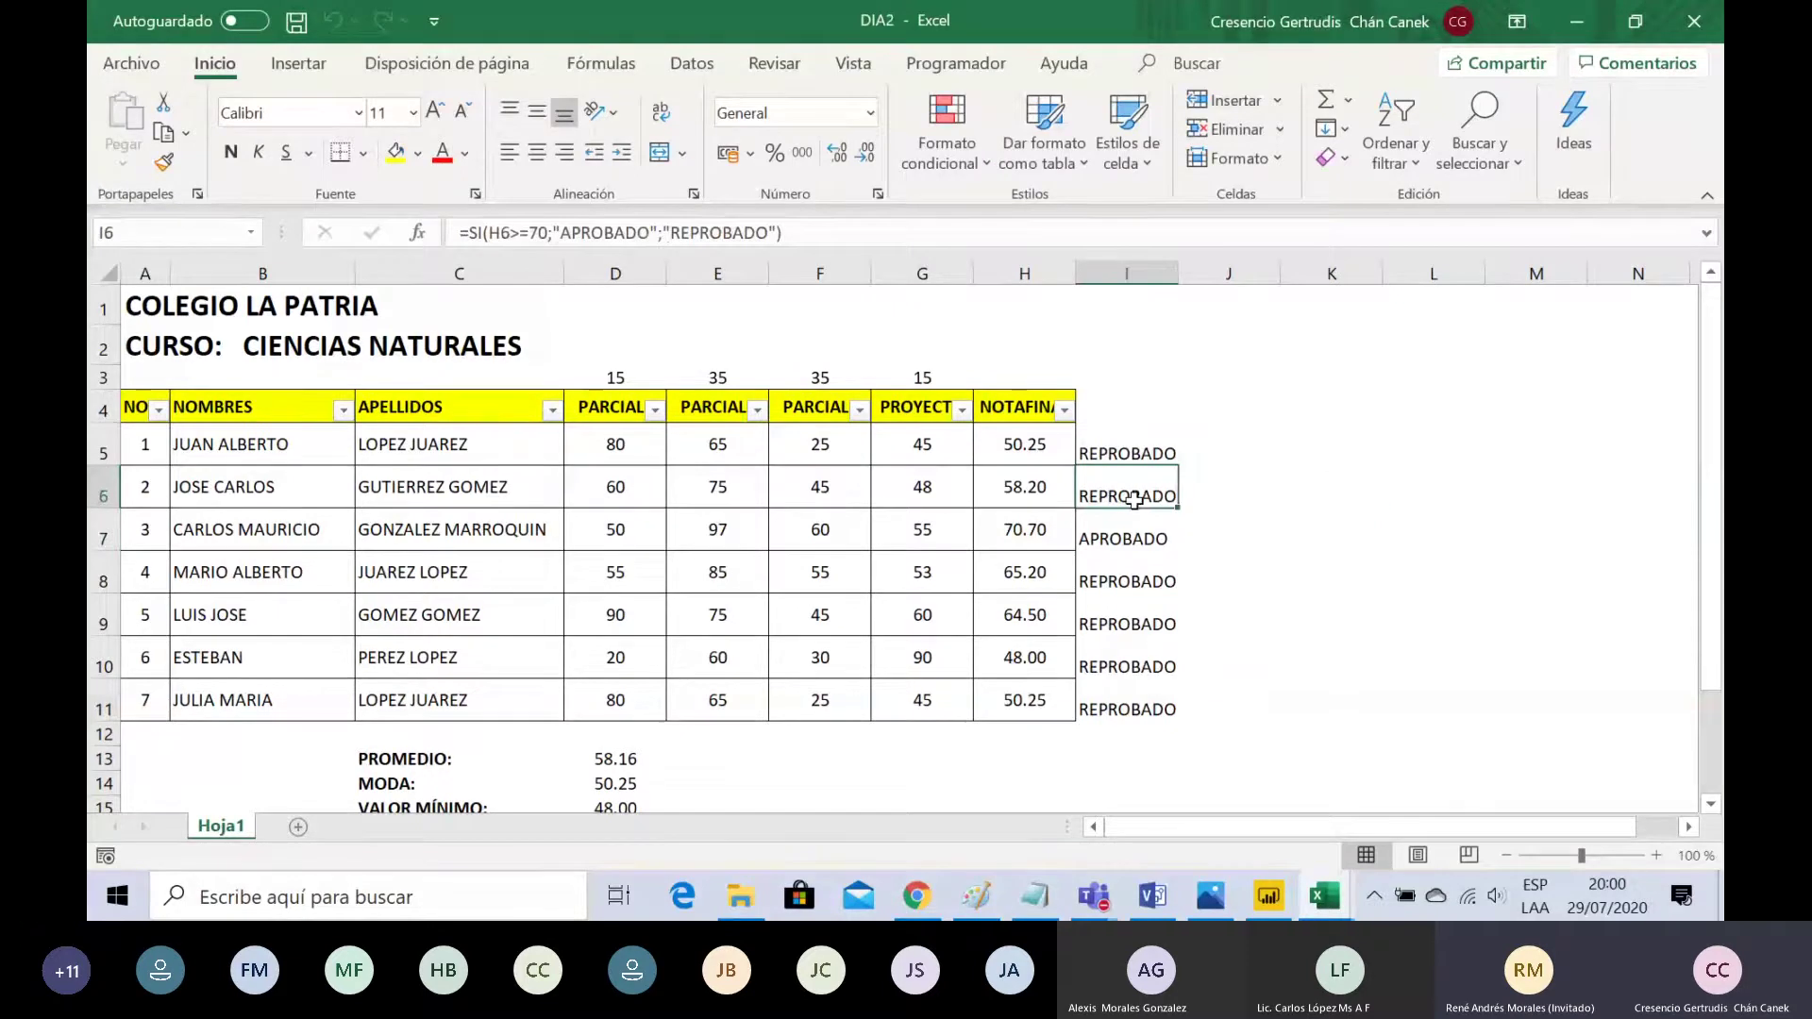
key("Up")
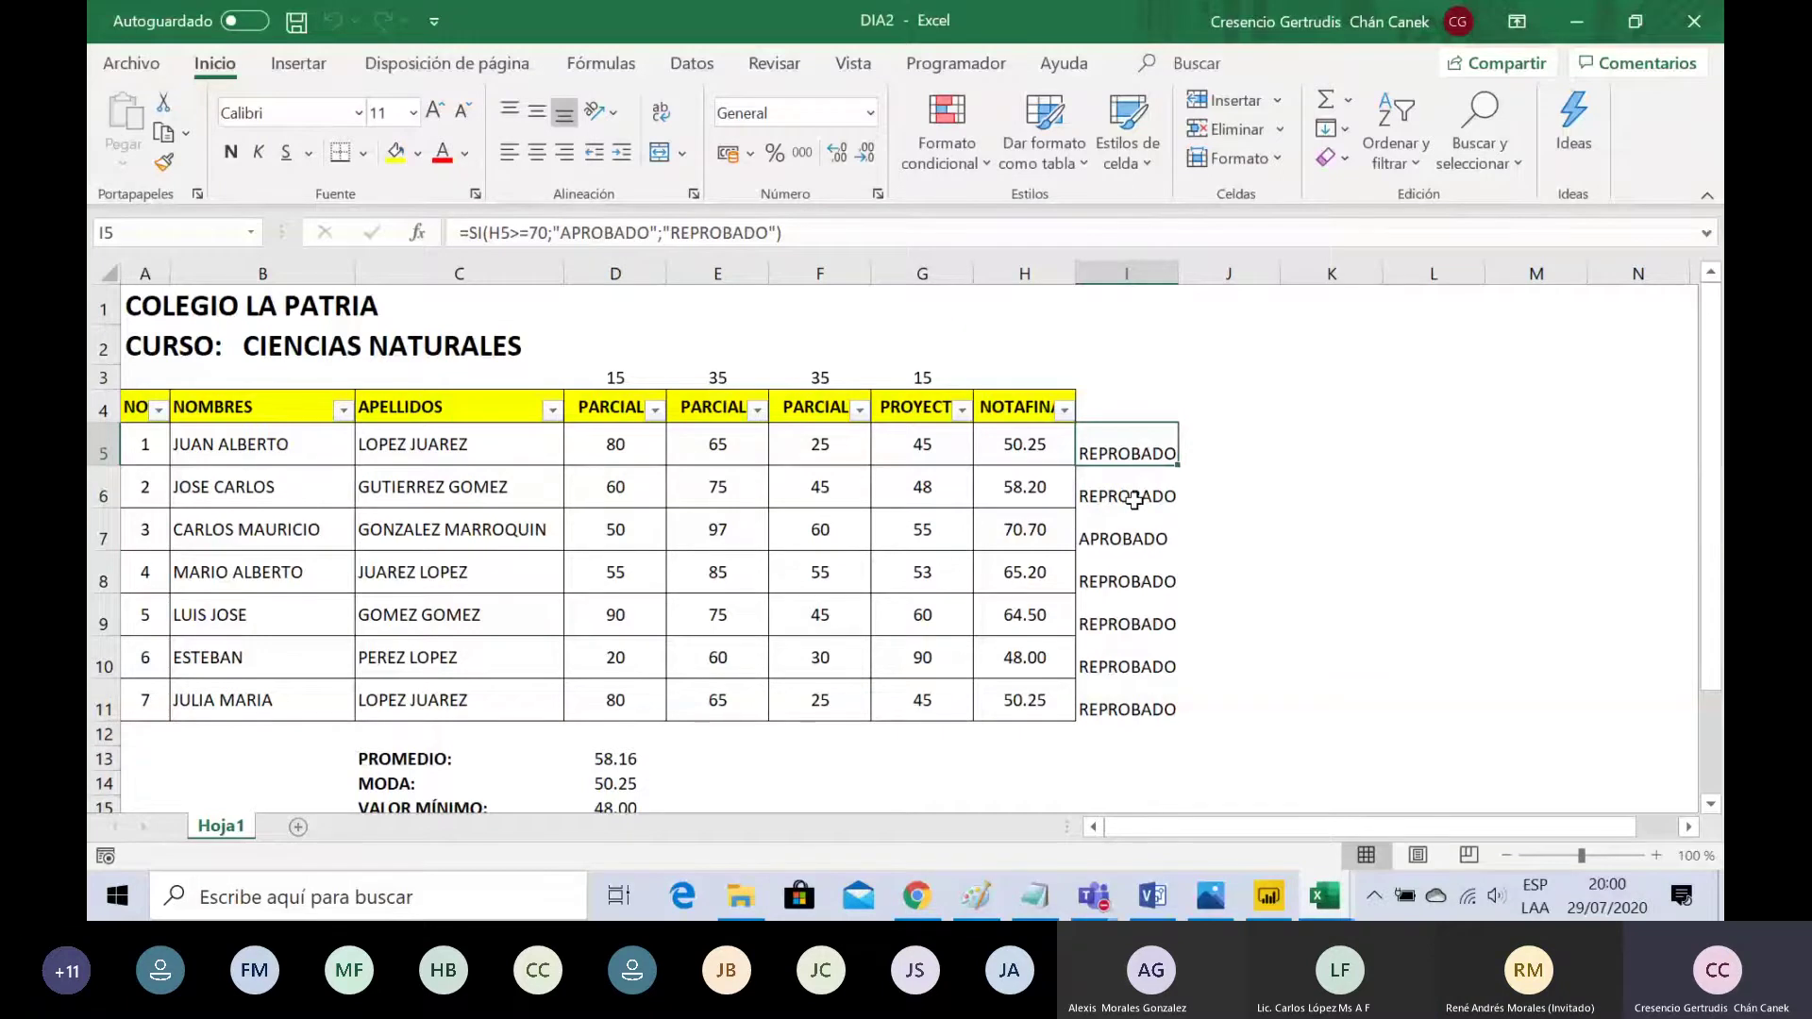
Step: Examine the result column from I5 to I11 and the empty cells below it
key("Down")
key("Down")
key("Down")
key("Down")
key("Down")
key("Down")
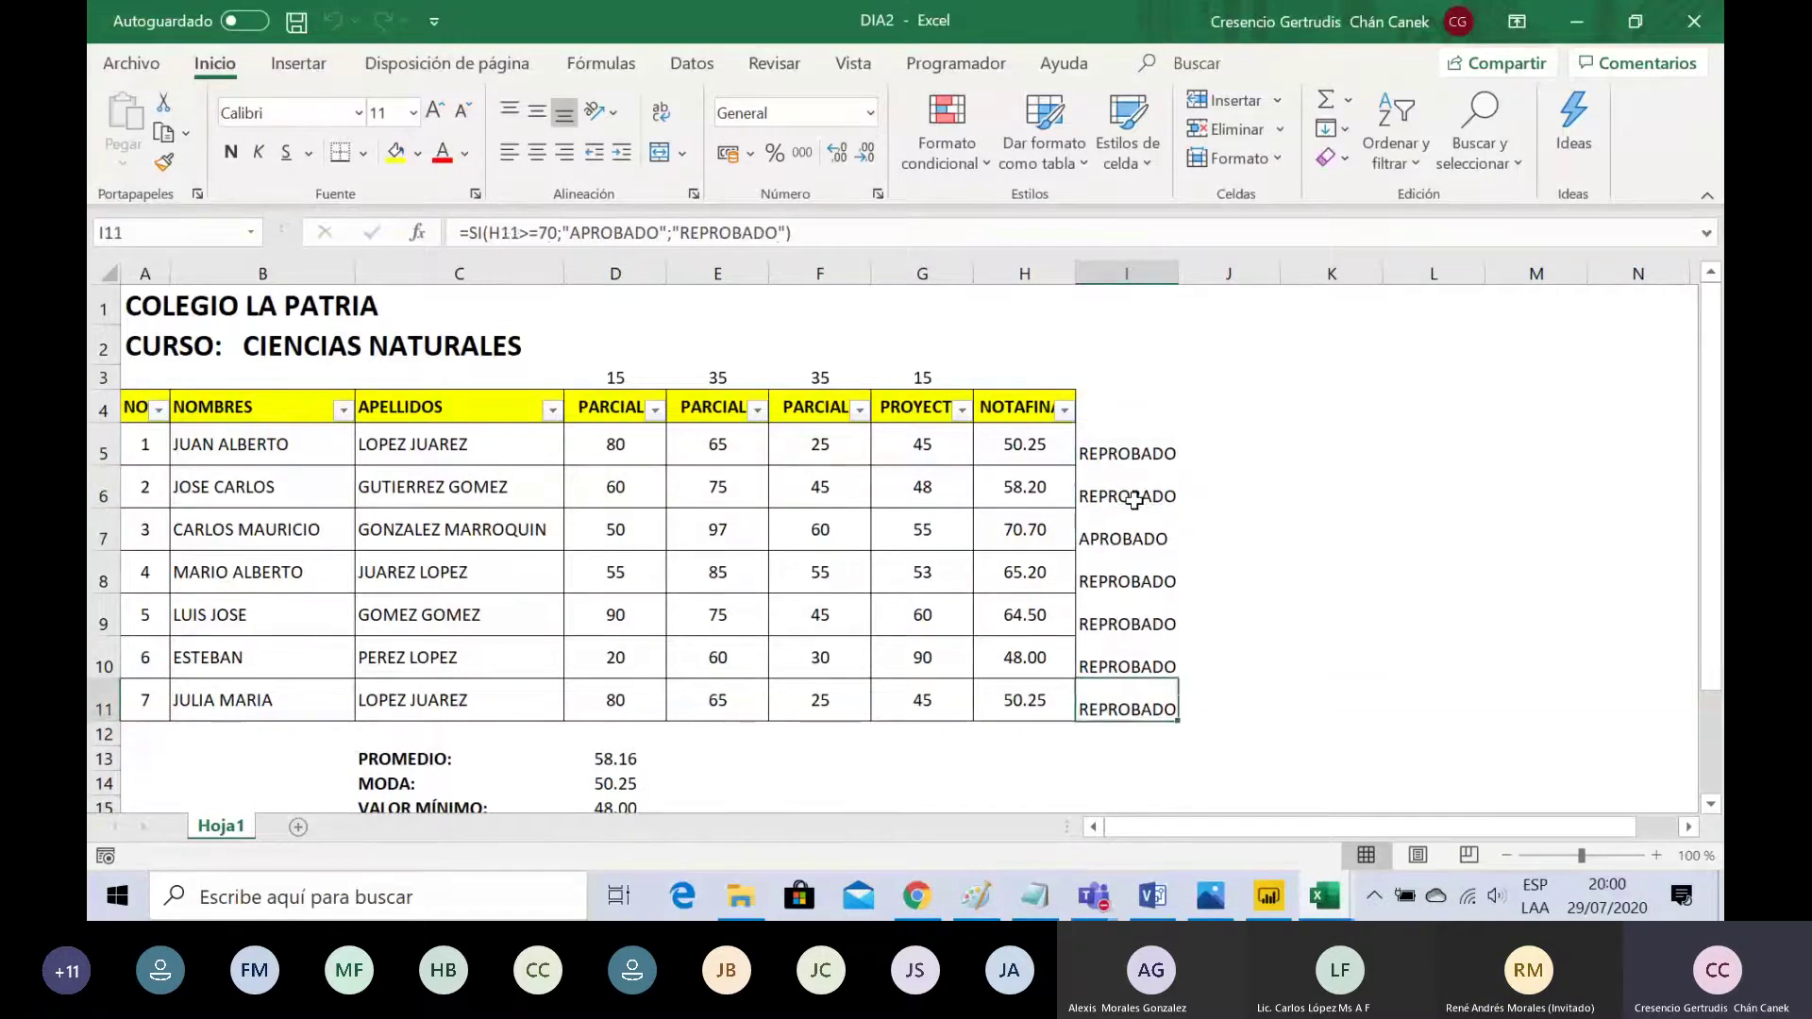
key("Down")
key("Down")
key("Down")
key("Down")
key("Up")
key("Up")
key("Up")
key("Up")
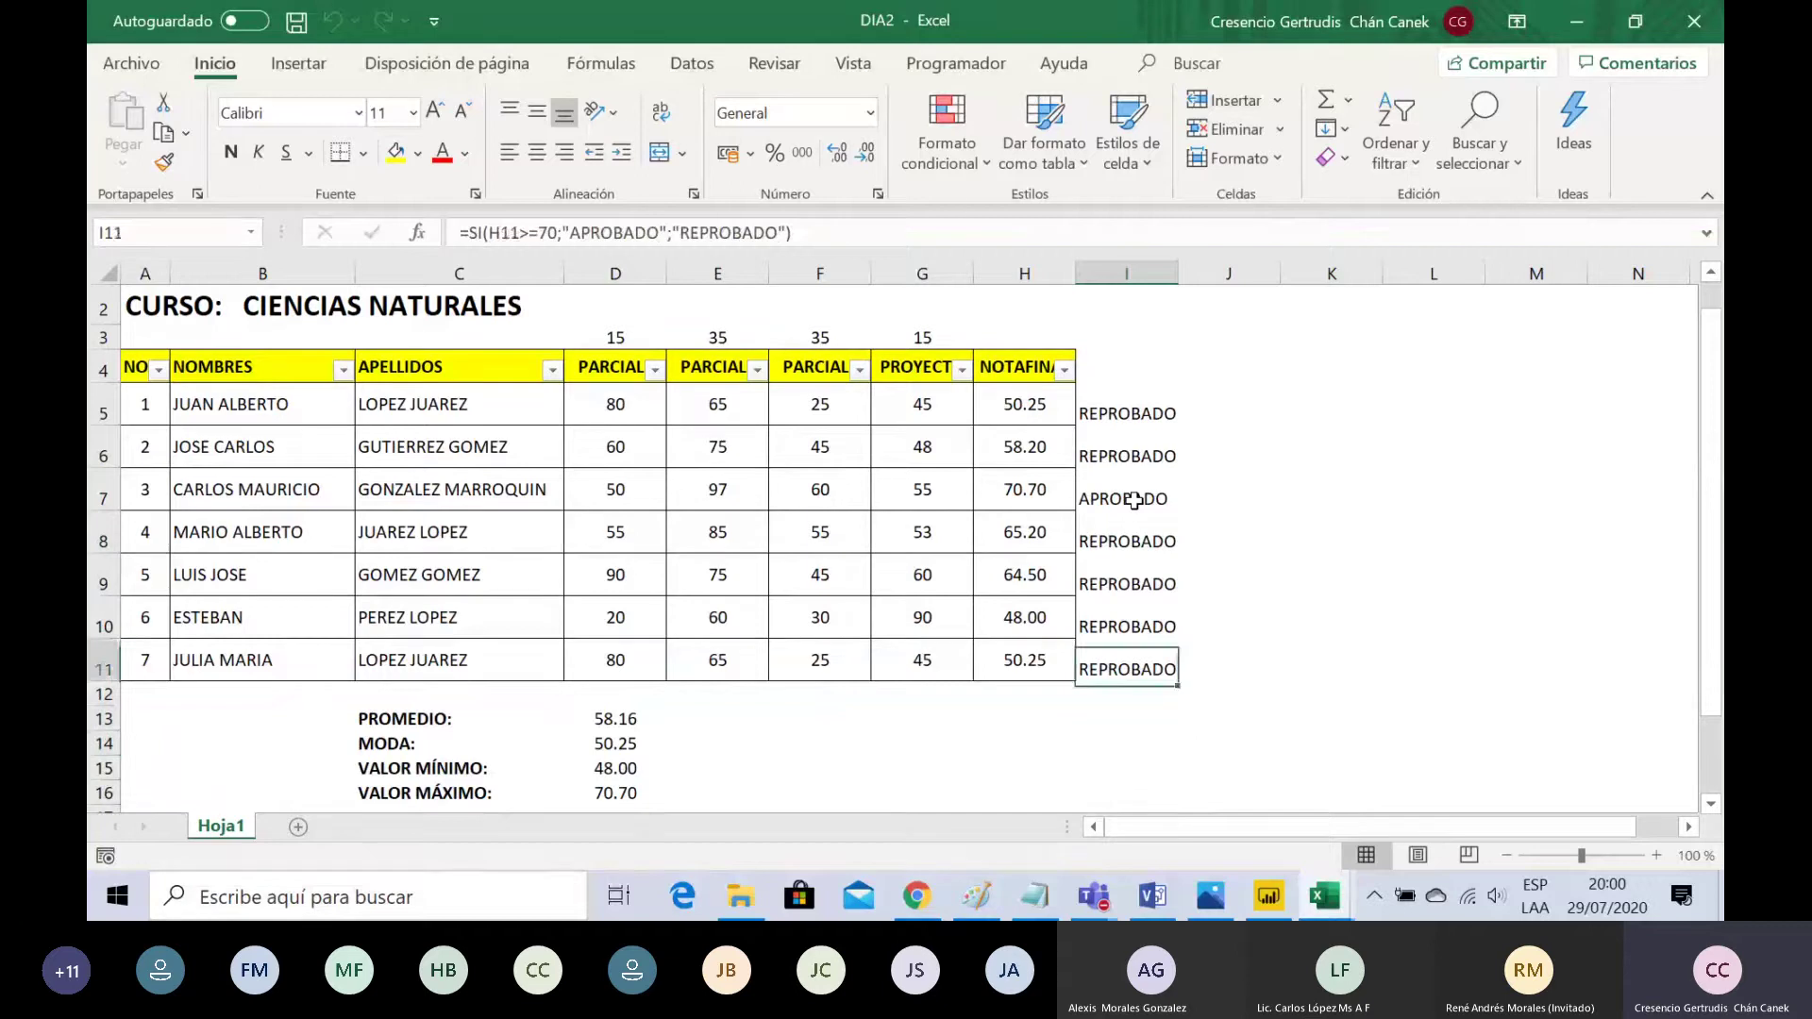
key("Up")
key("Up")
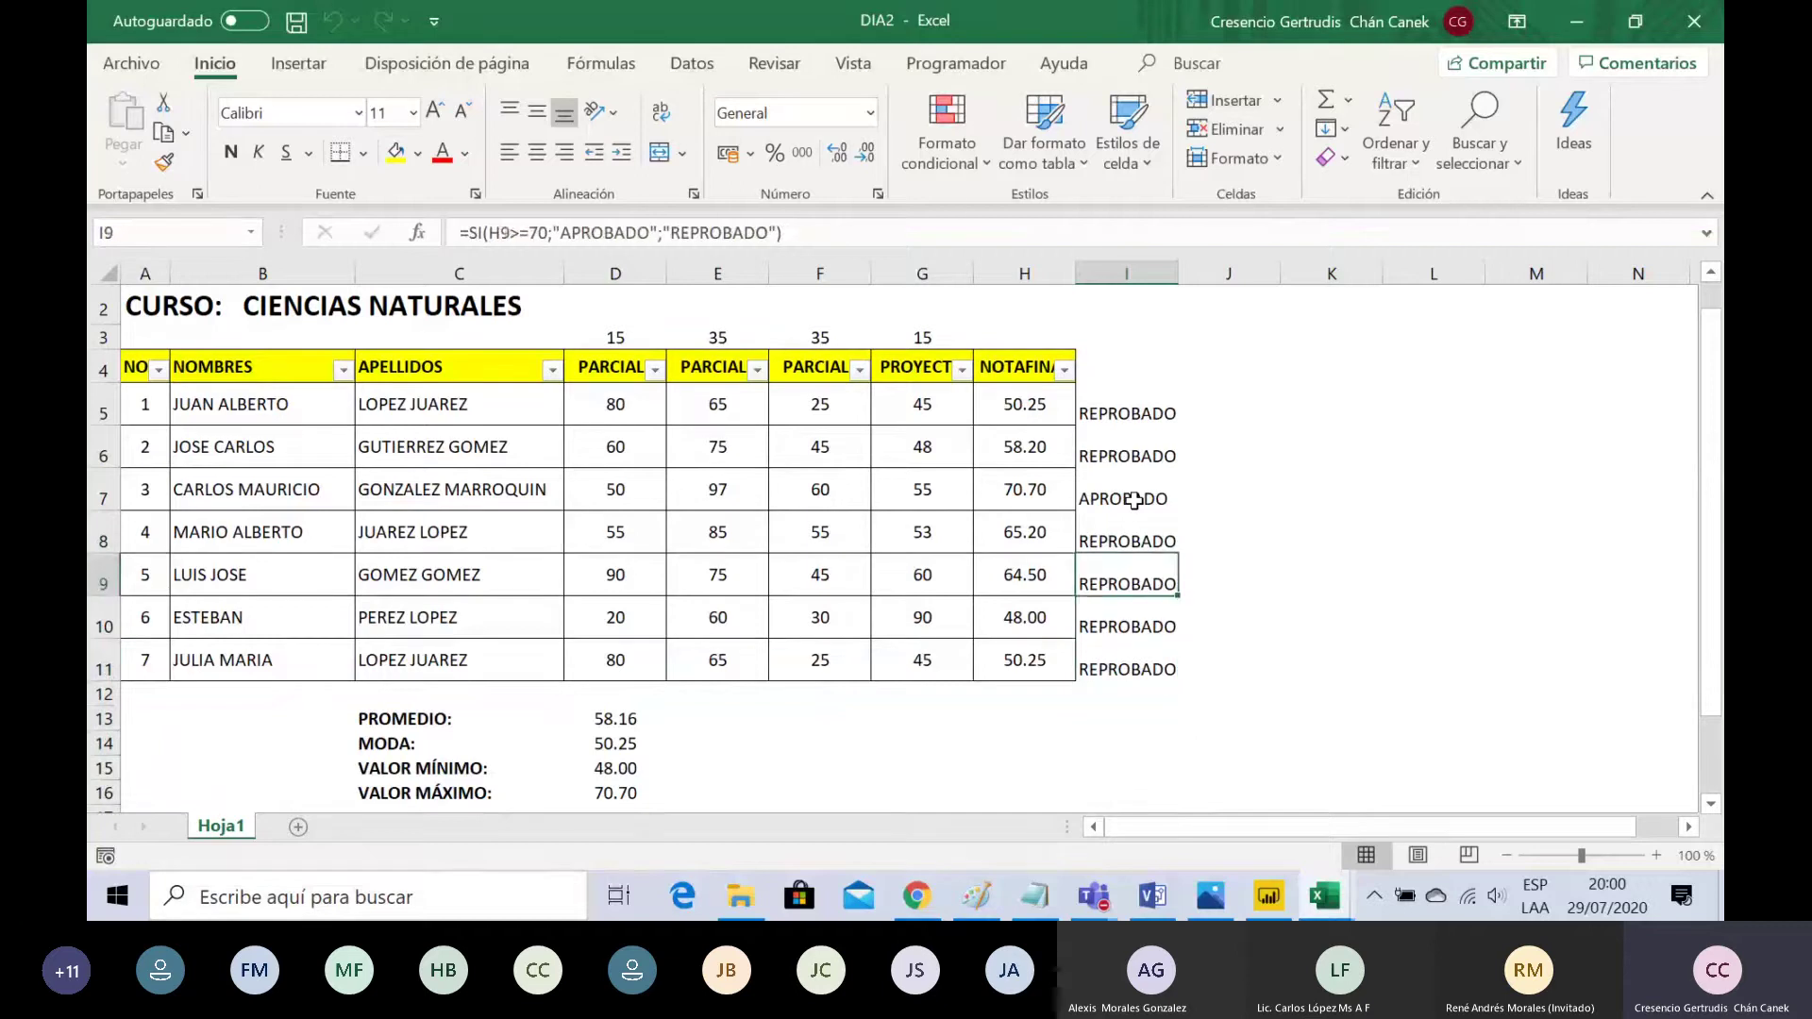
left_click(1136, 434)
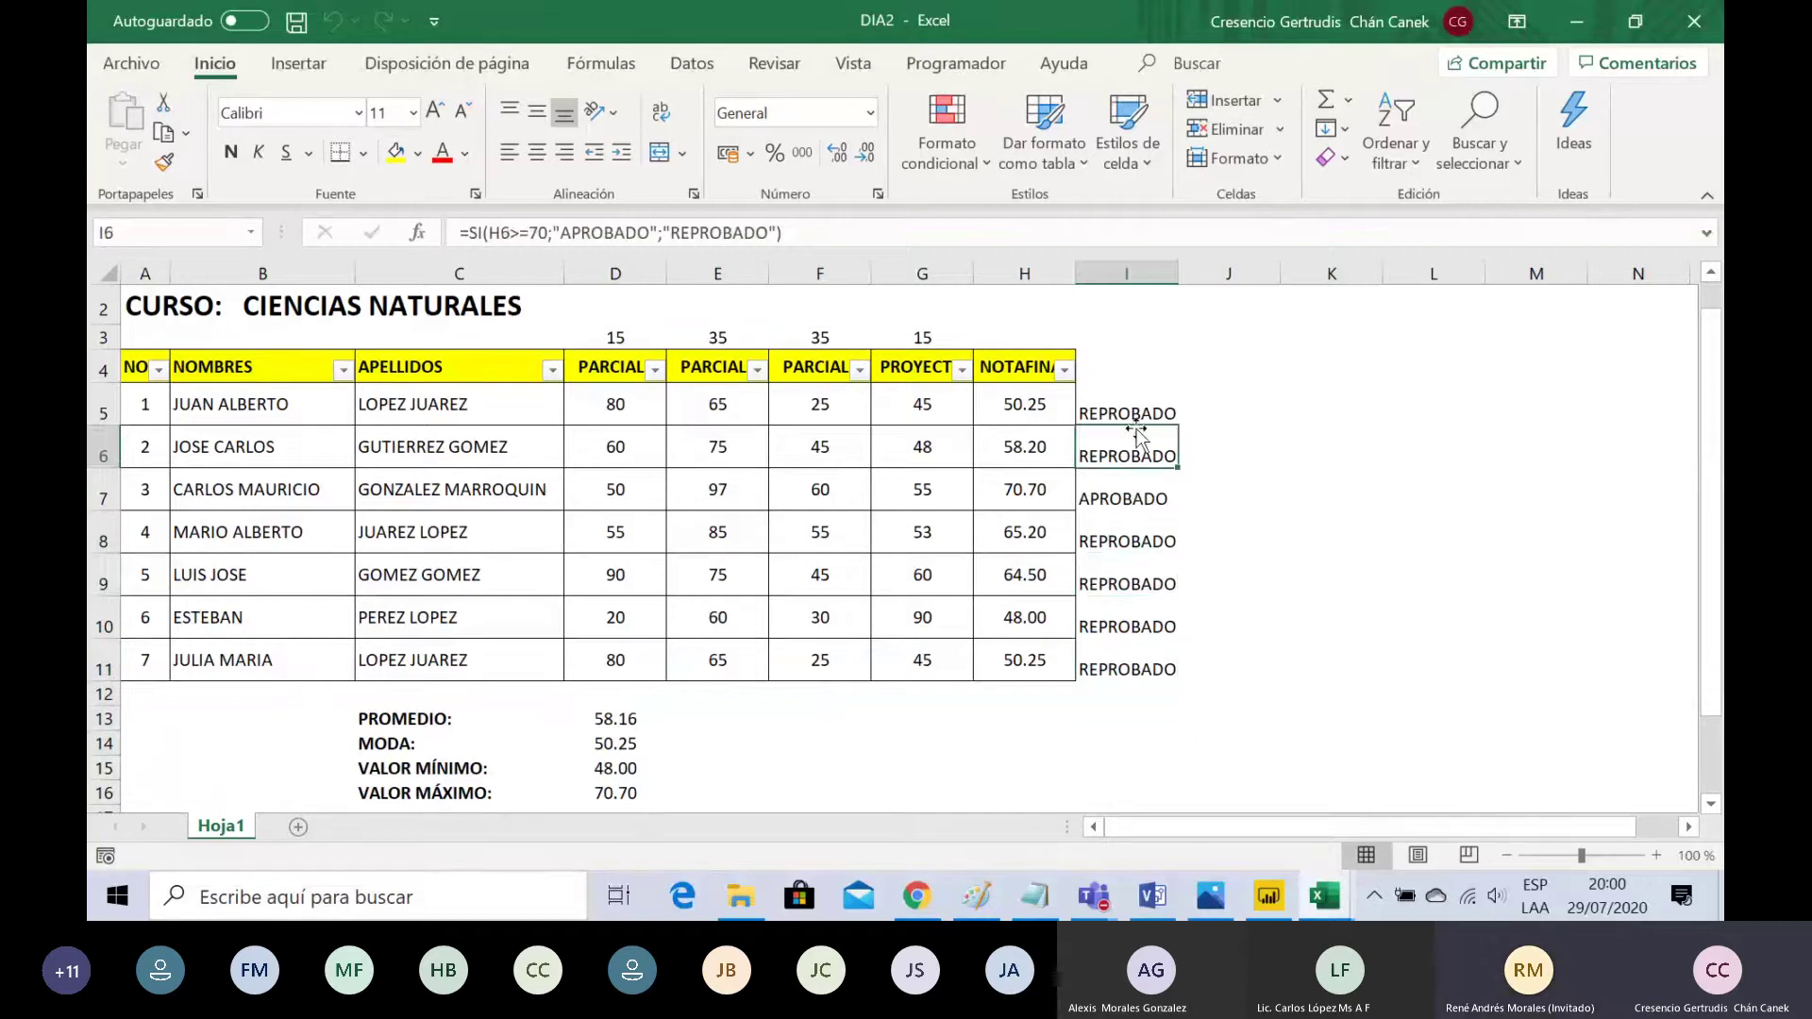
key("Down")
key("Down")
key("Down")
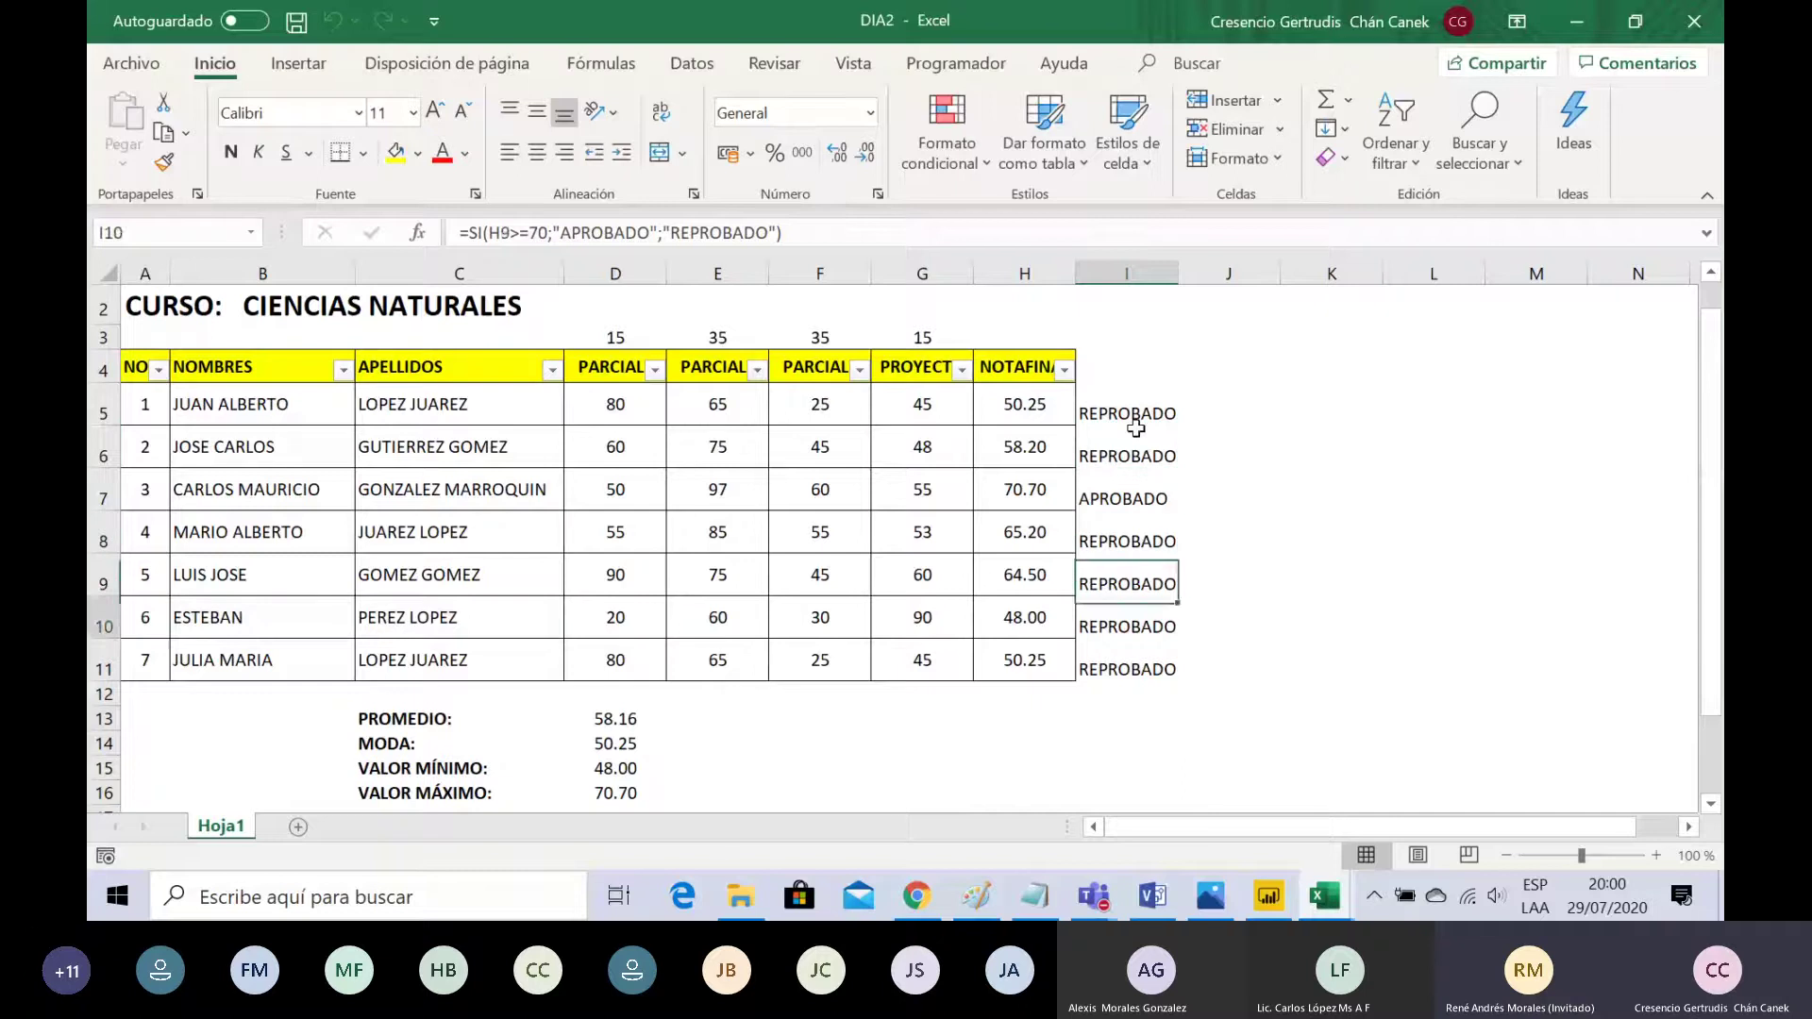
key("Down")
key("Down")
key("Down")
key("Down")
key("Down")
key("Down")
key("Down")
key("Down")
key("Down")
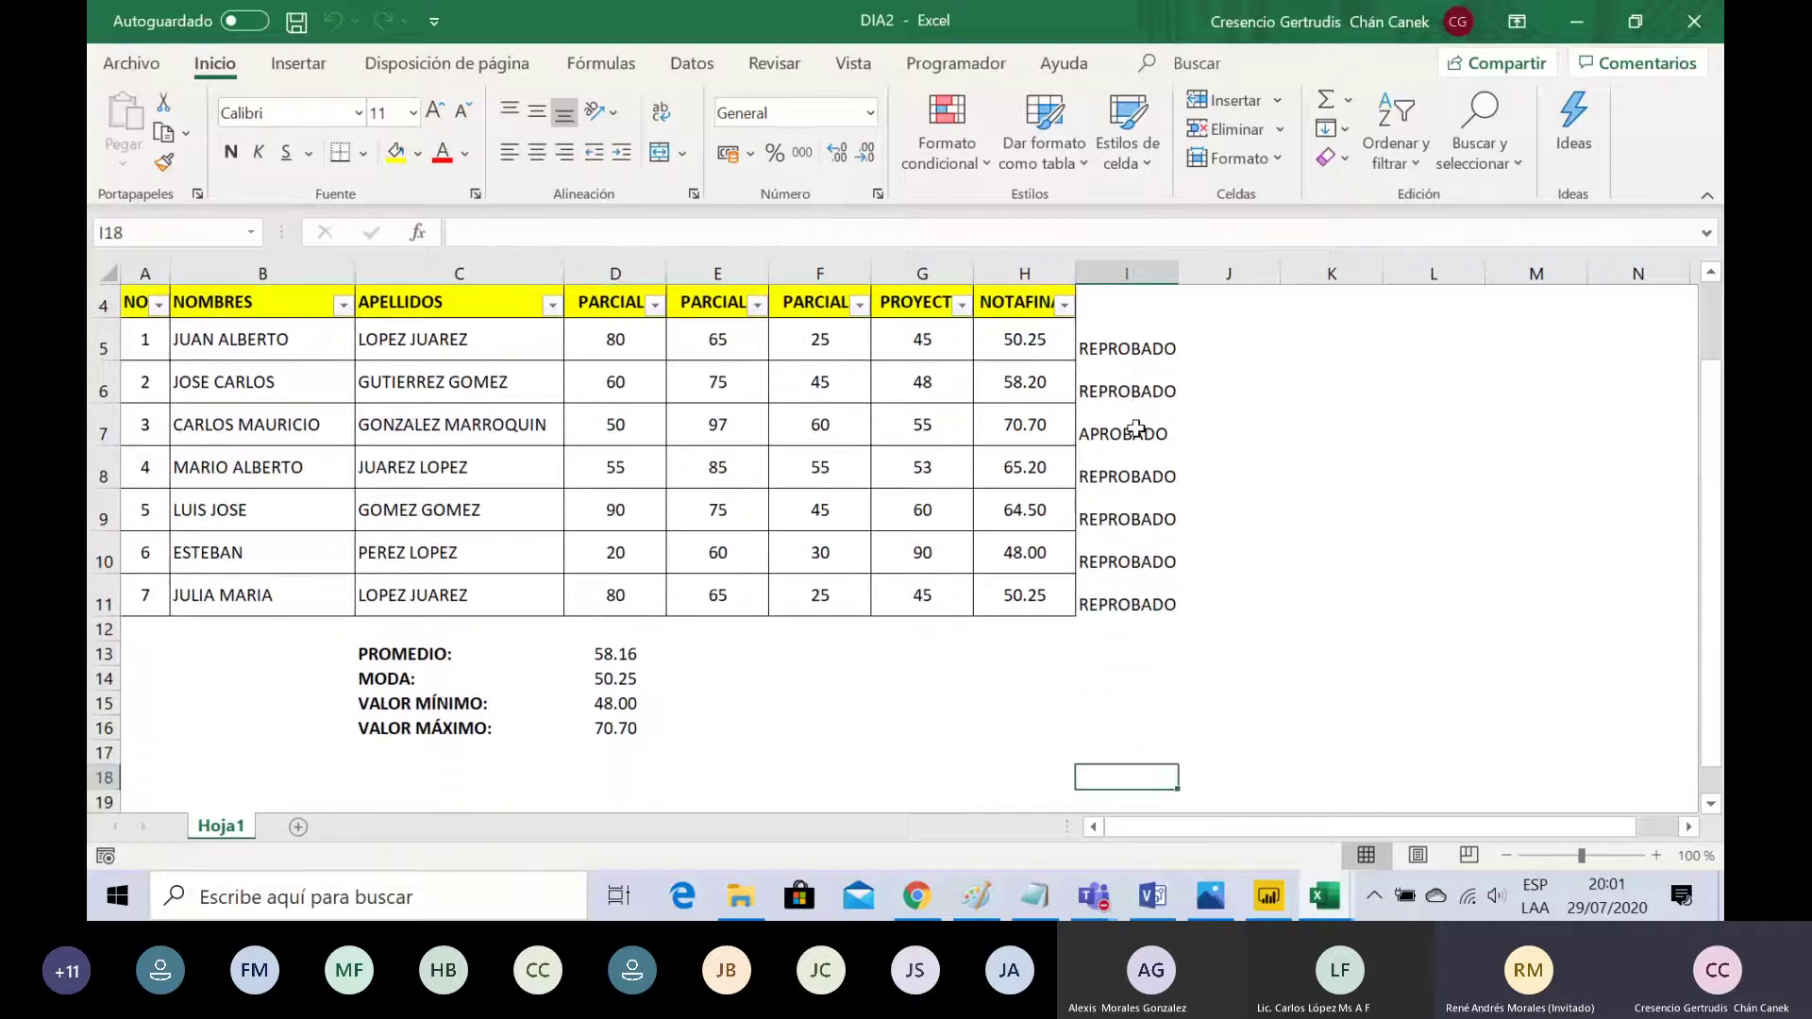
Step: Examine the result column from I18 up past the heading row and back to the second student's SI formula in I6
key("Up")
key("Up")
key("Up")
key("Up")
key("Up")
key("Up")
key("Up")
key("Up")
key("Up")
key("Up")
key("Up")
key("Up")
key("Up")
key("Up")
key("Up")
key("Up")
key("Up")
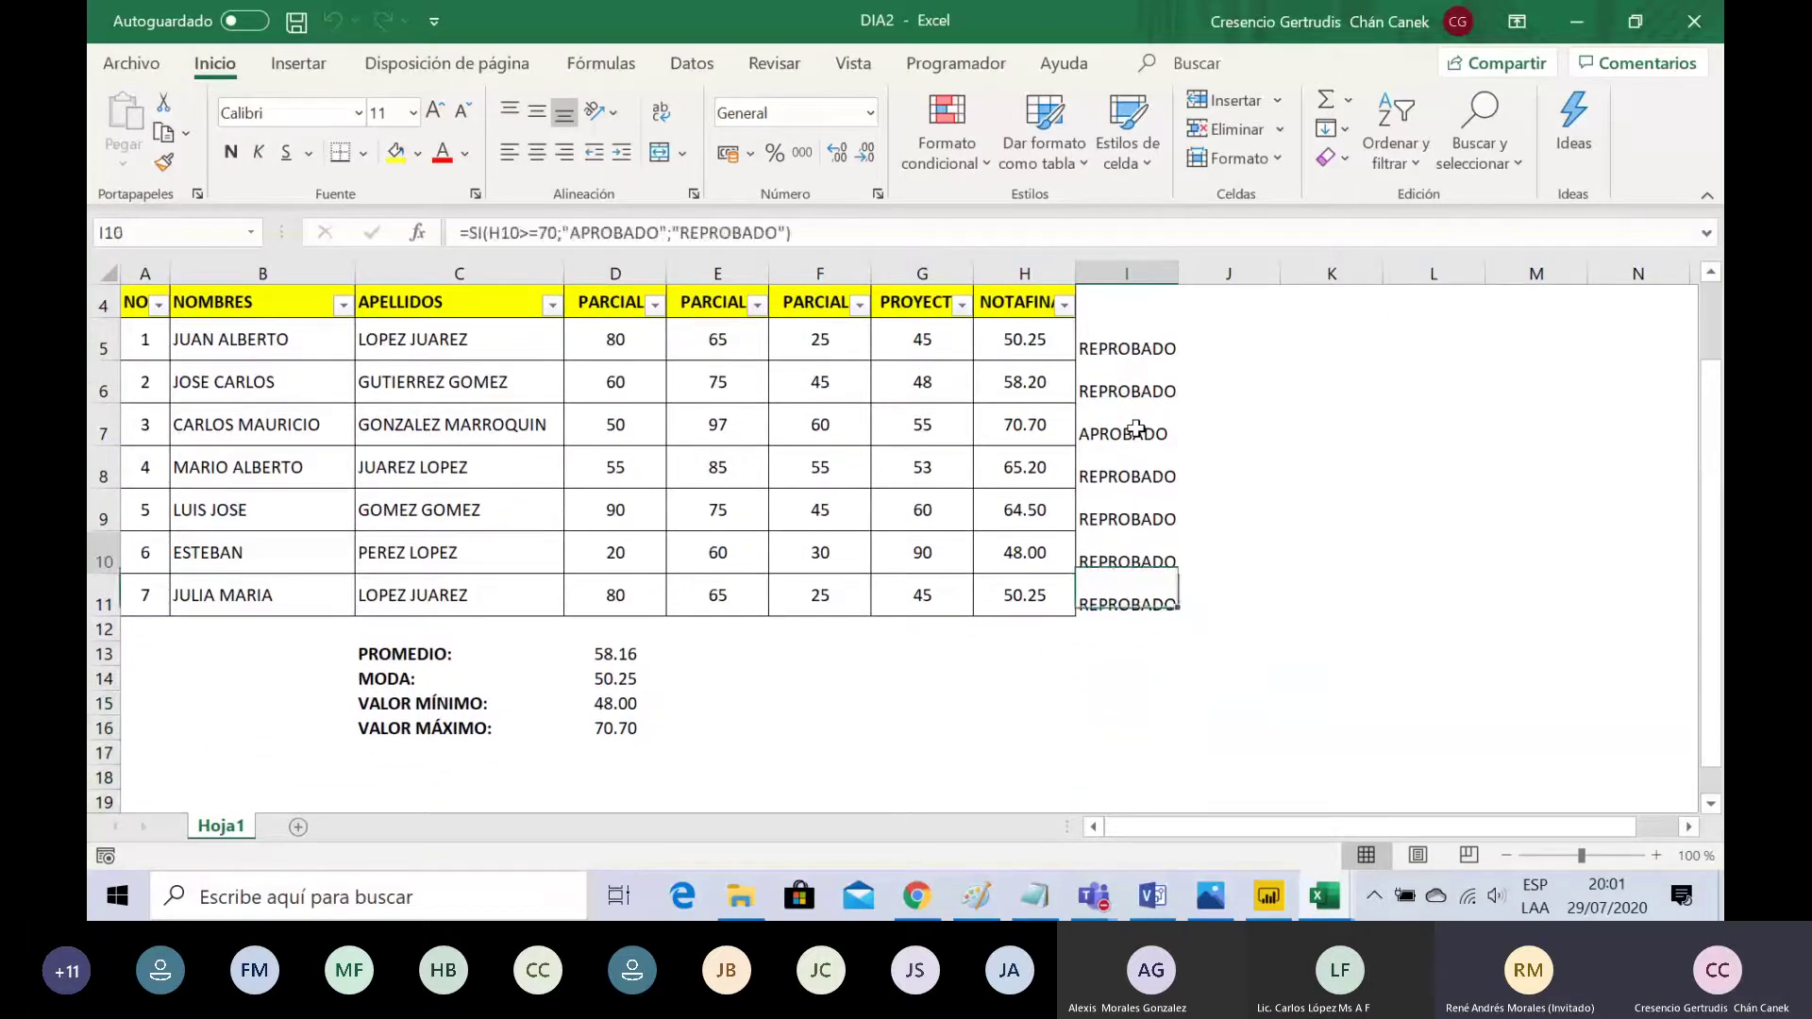
key("Down")
key("Down")
key("Down")
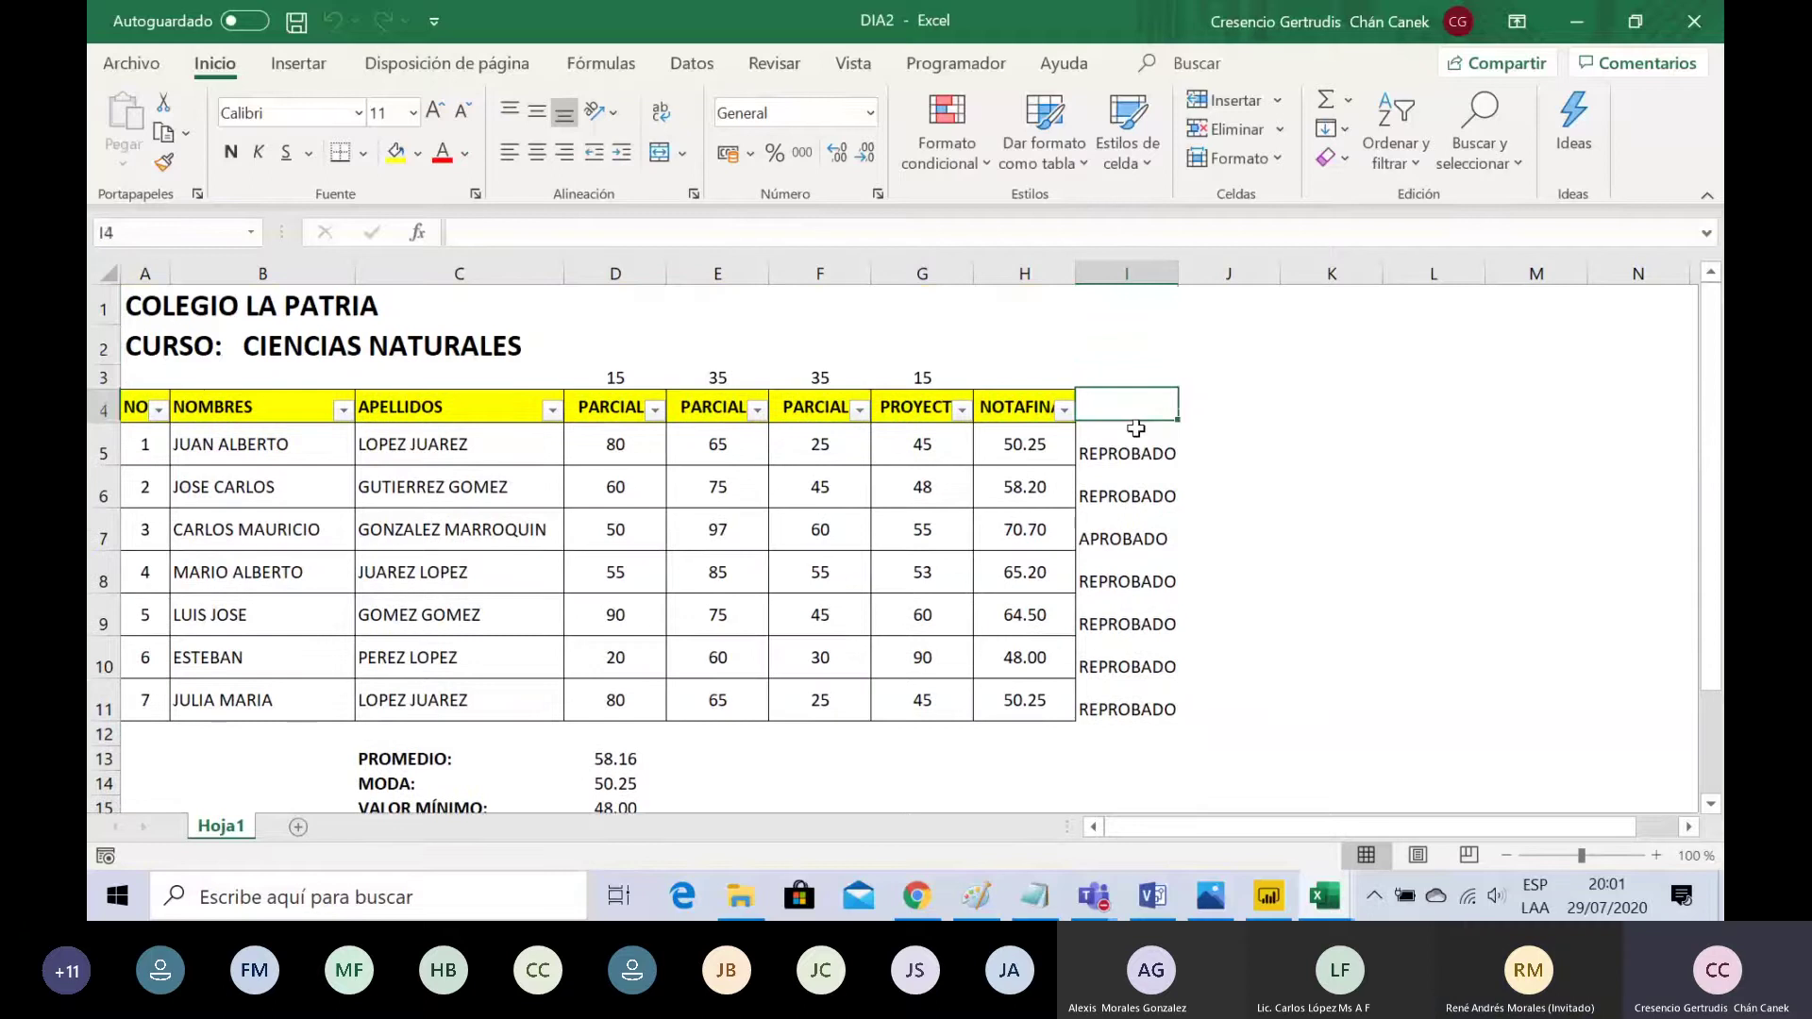
key("Down")
key("Down")
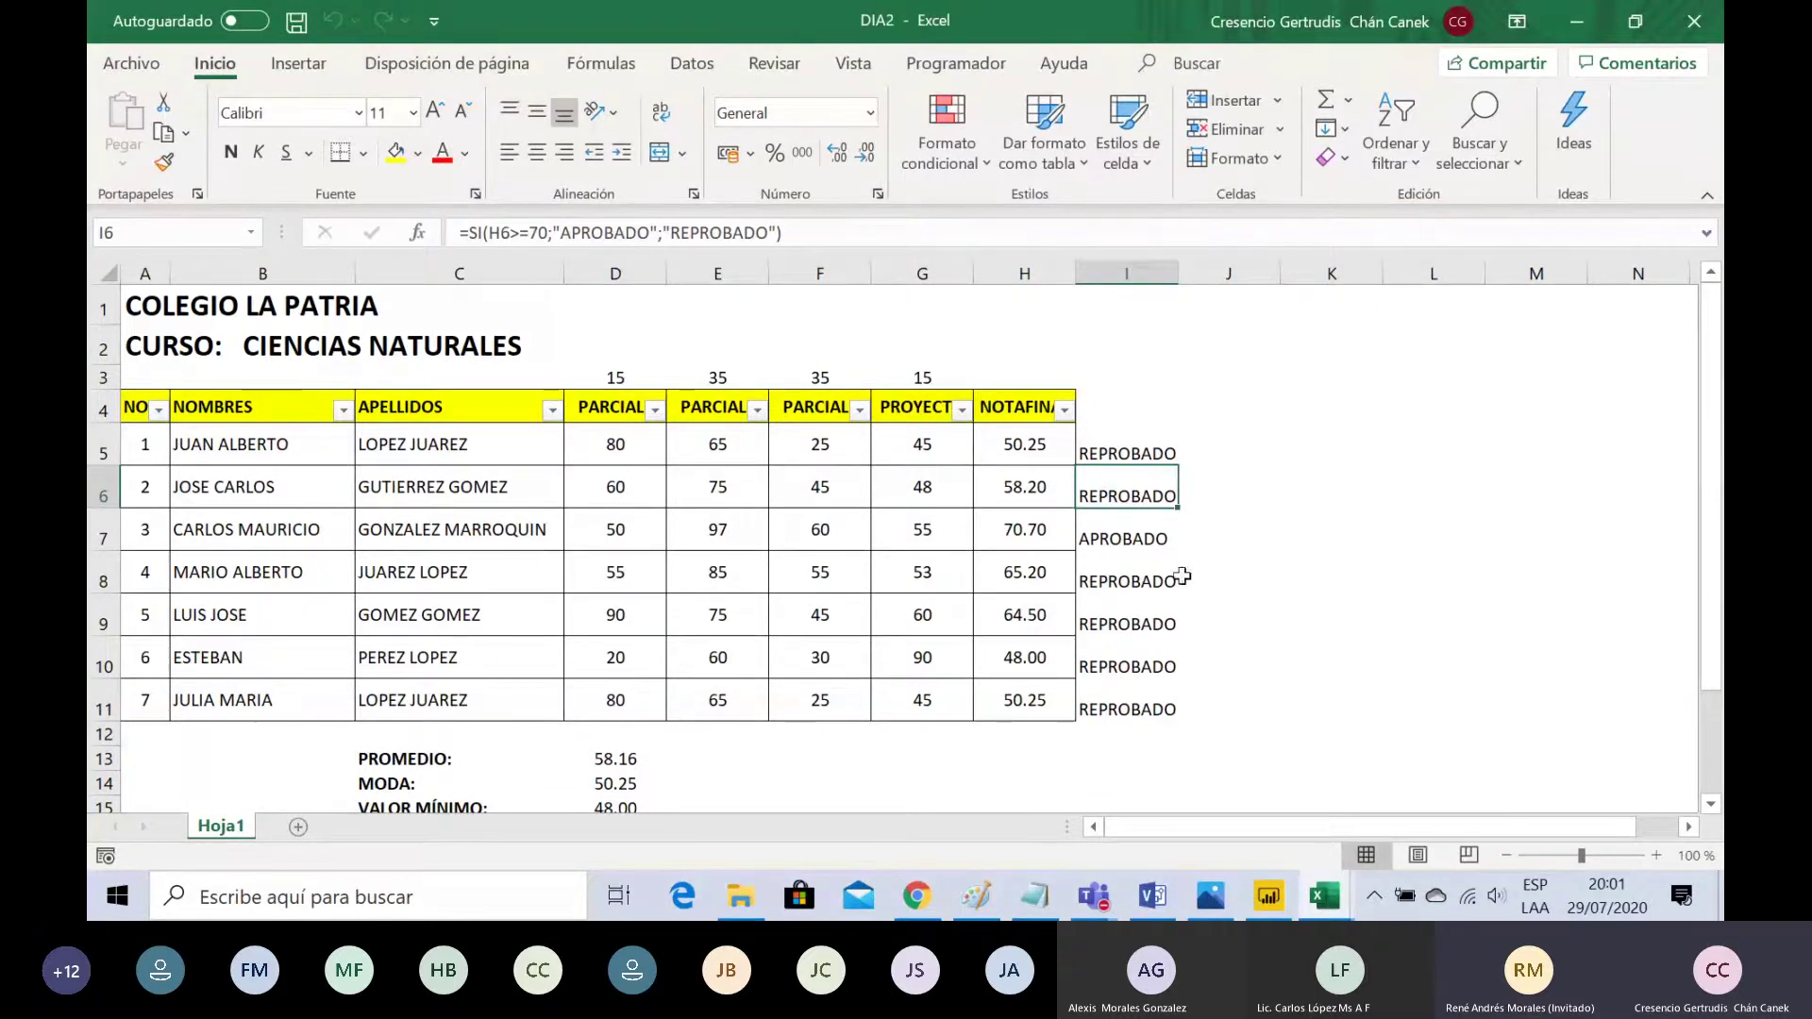
Step: Compare the SI formulas in the result column, from I5 down to I8 and at the last student in I11
left_click(1227, 614)
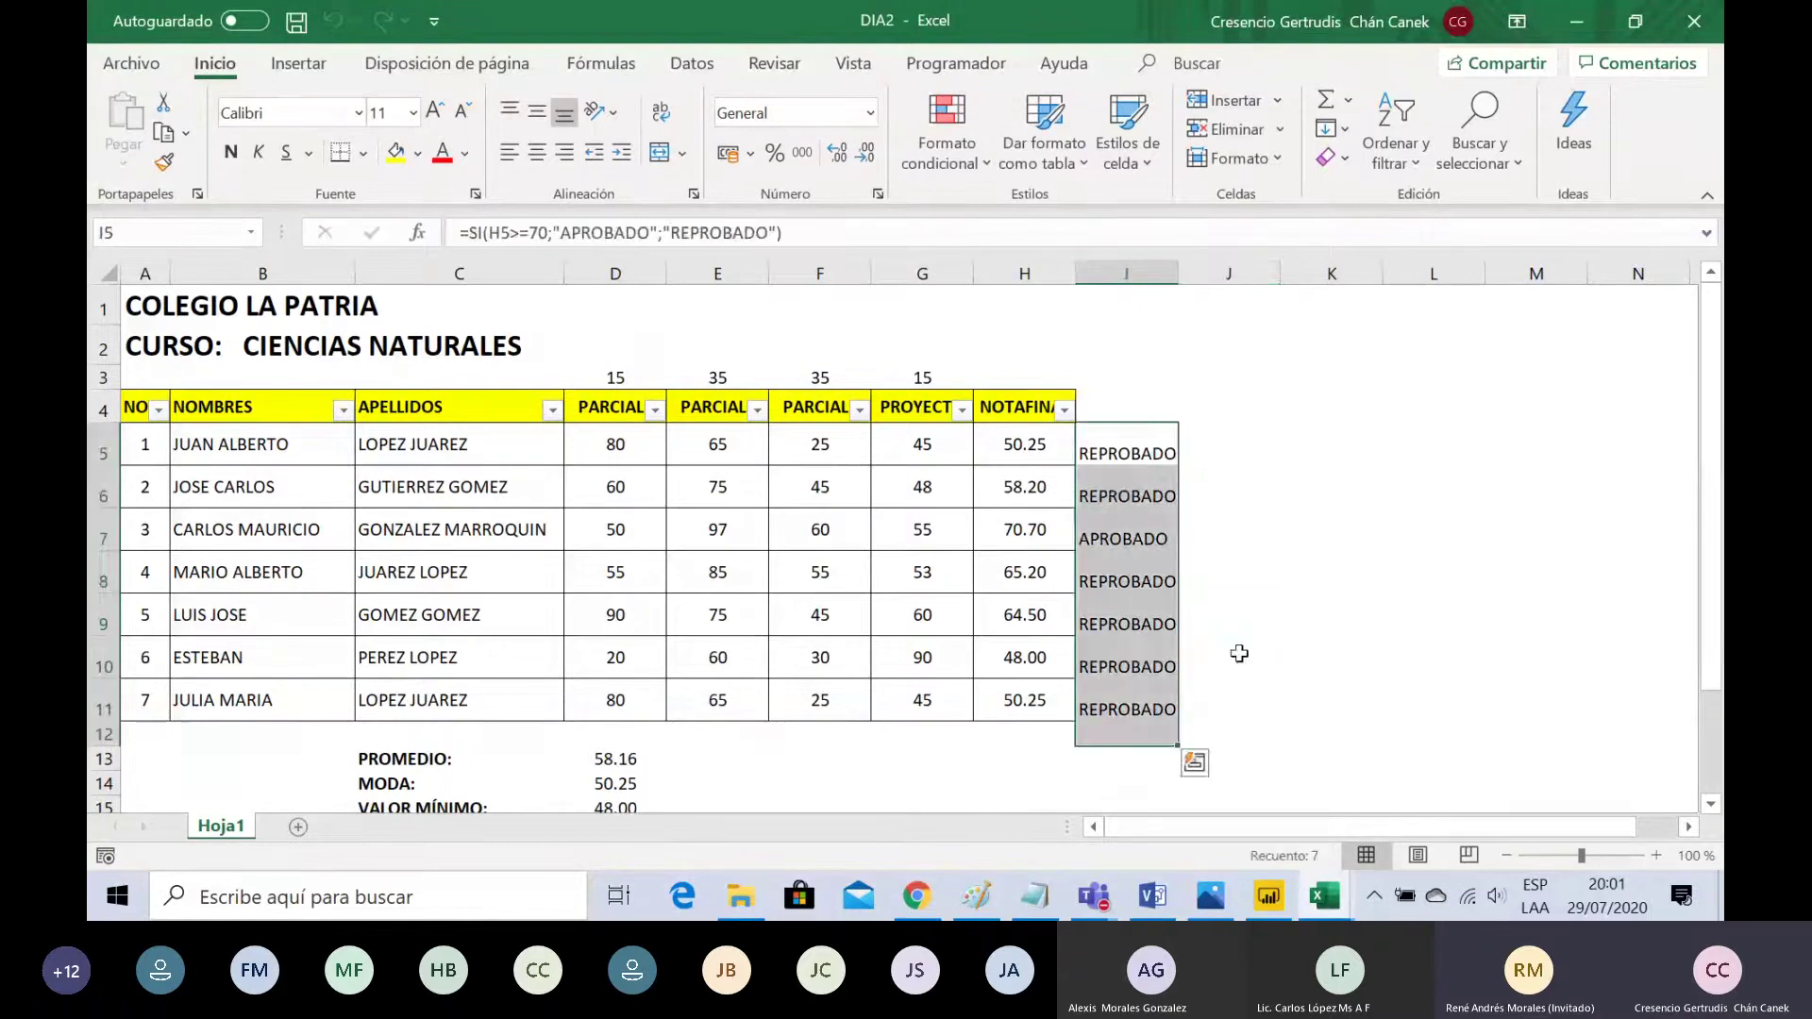
left_click(1425, 615)
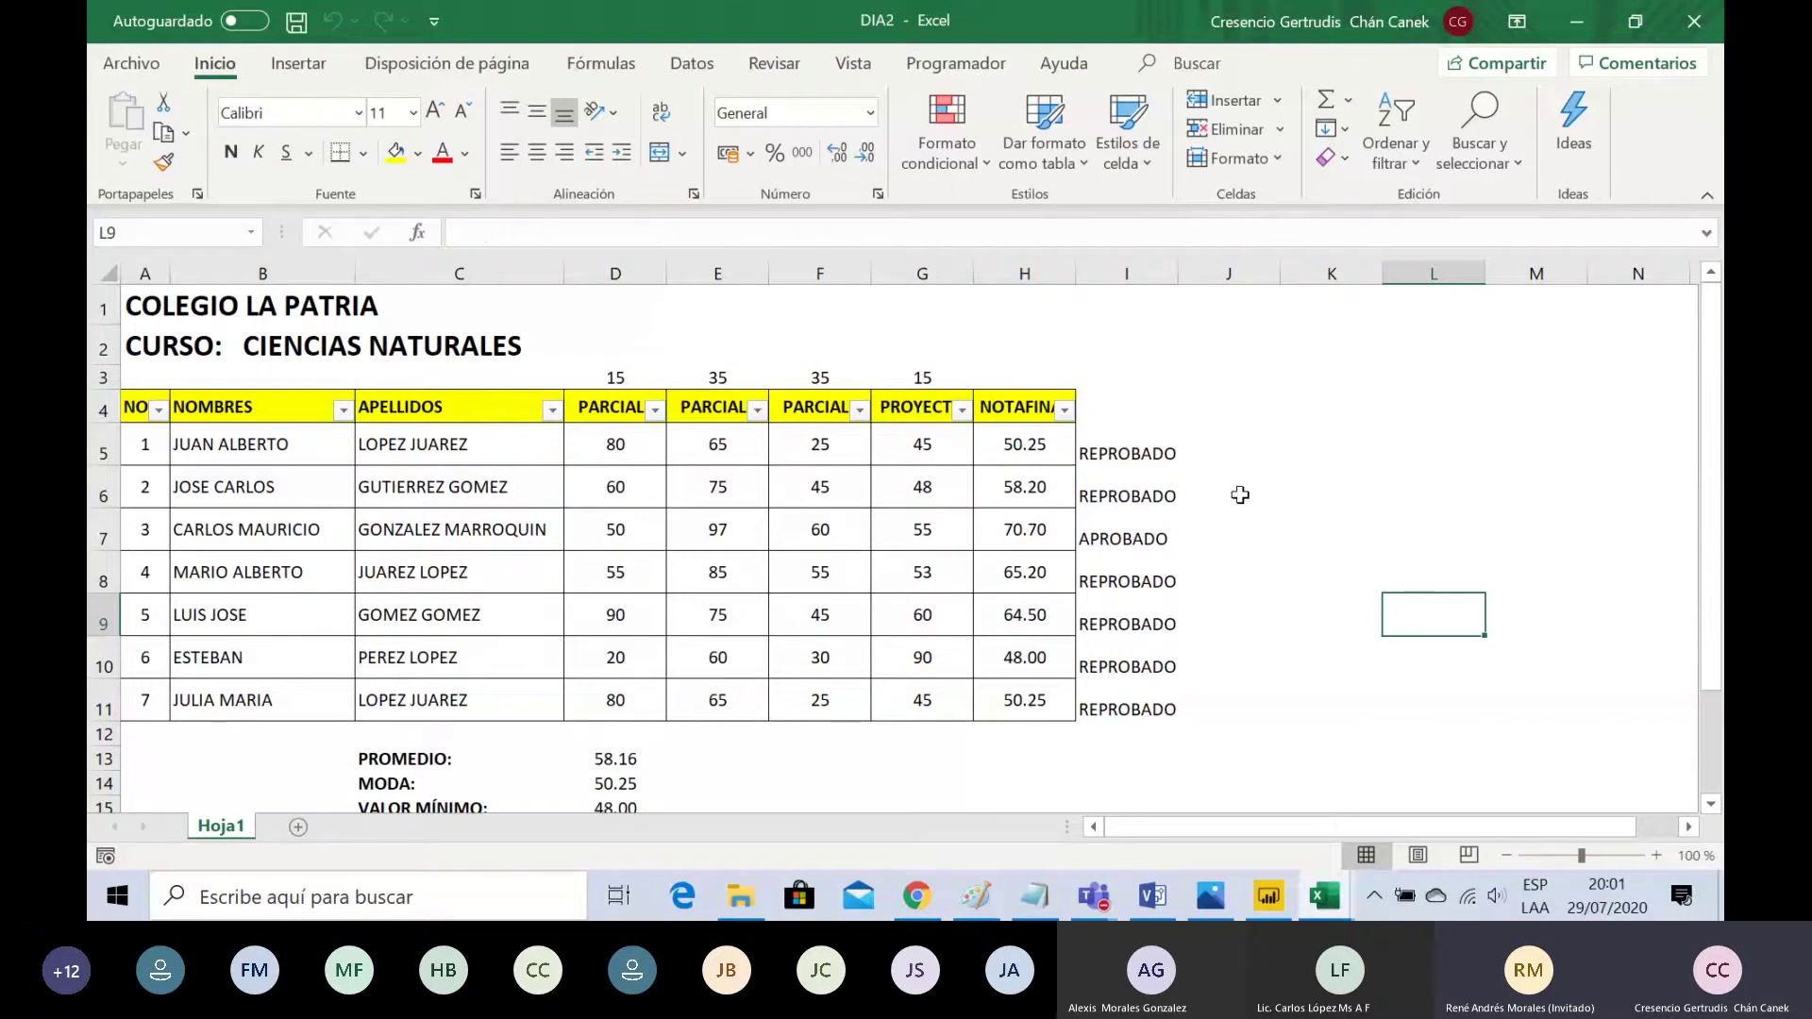
left_click(1102, 461)
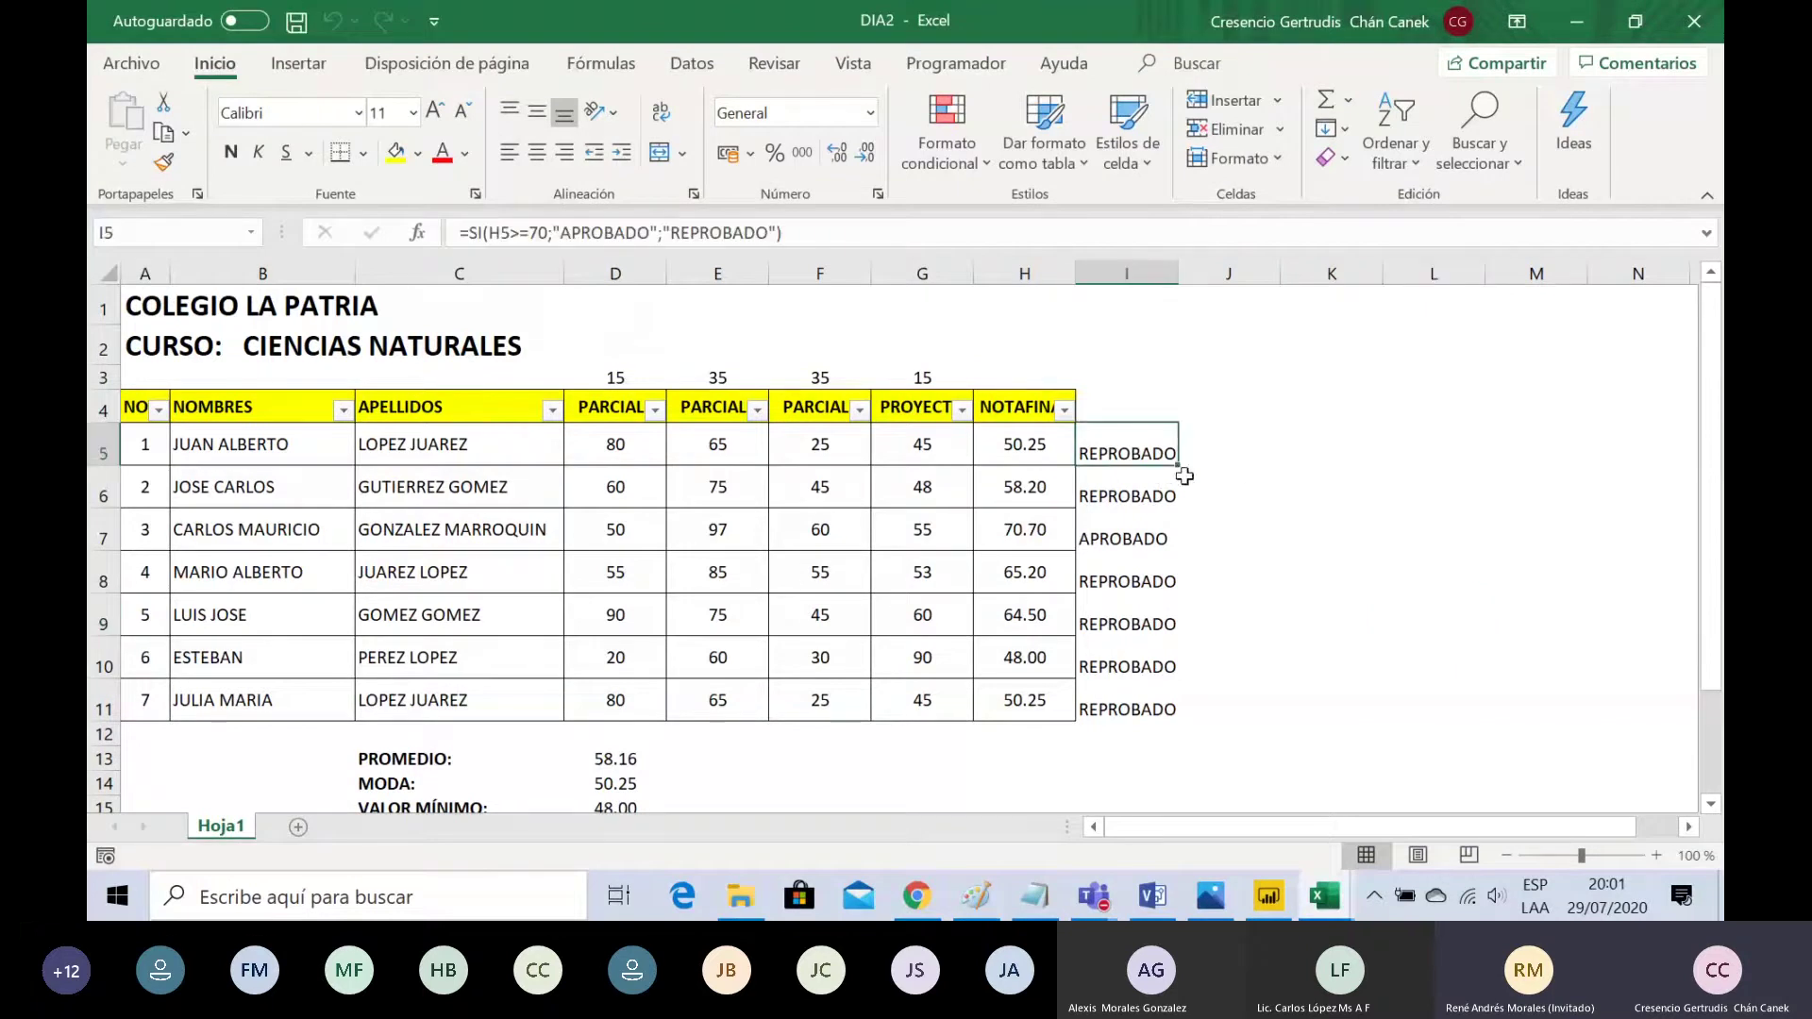
key("Down")
key("Down")
key("Down")
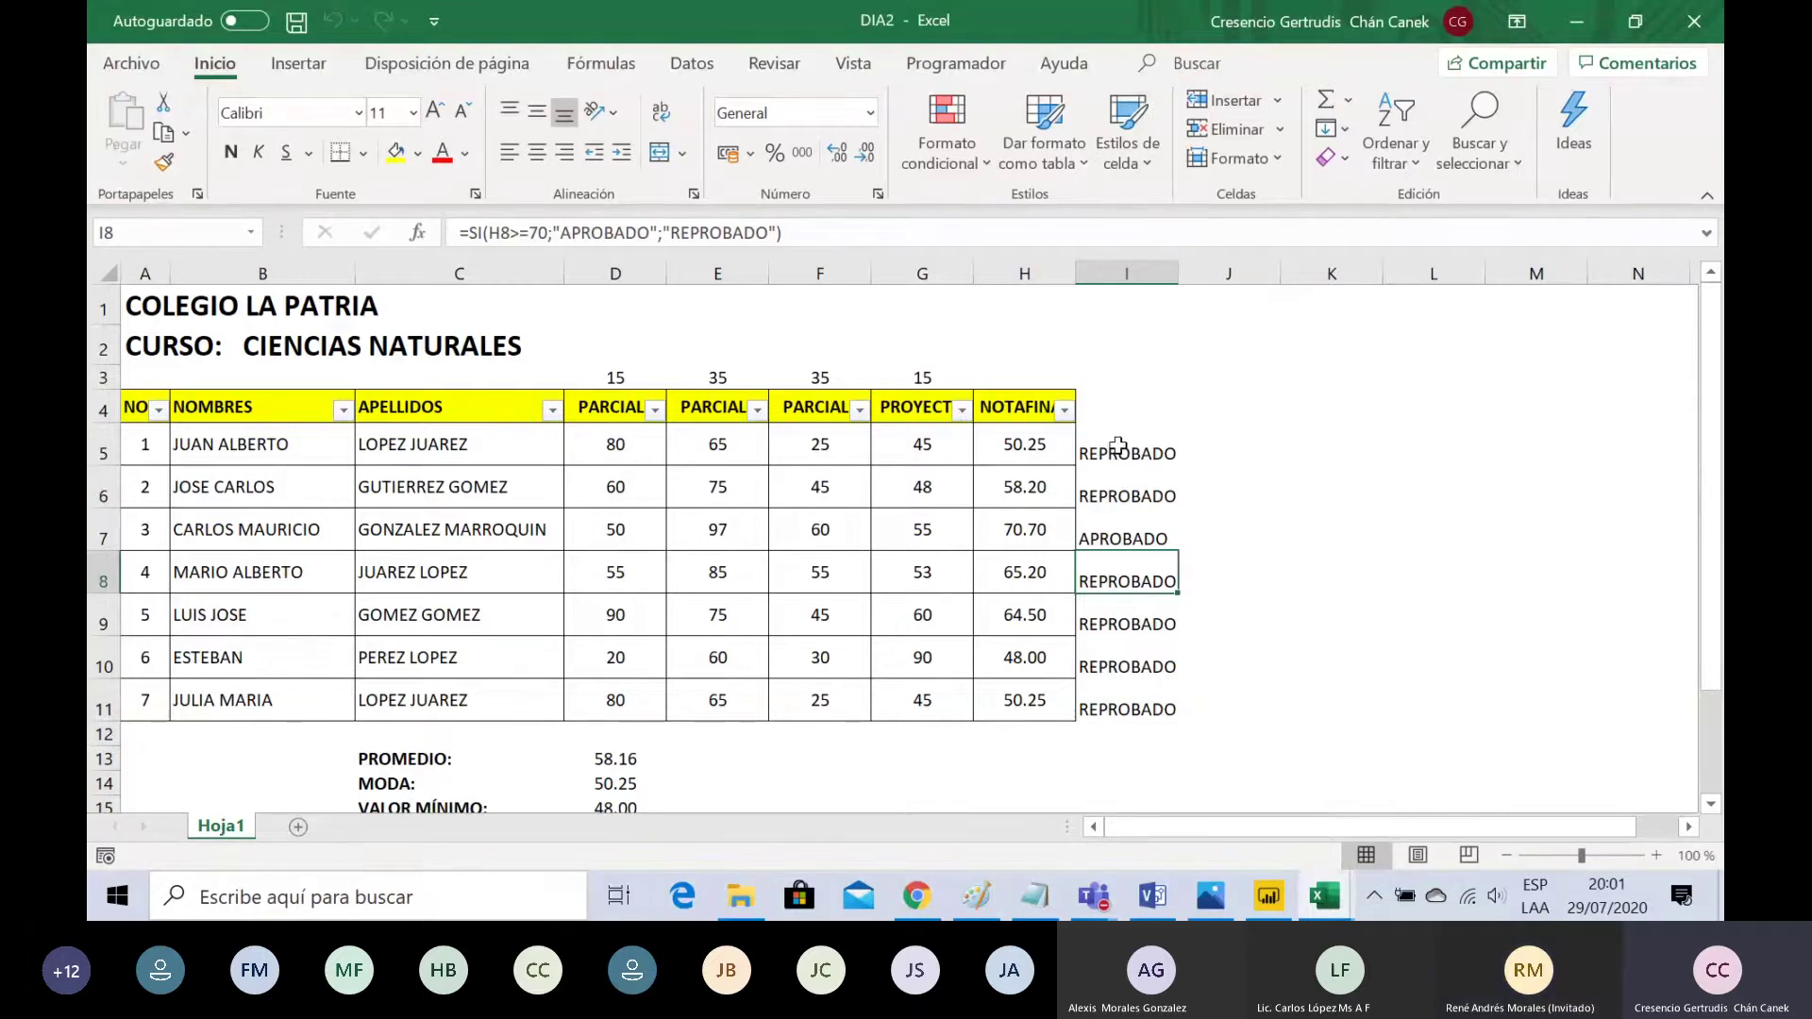
left_click(1118, 446)
left_click(1113, 712)
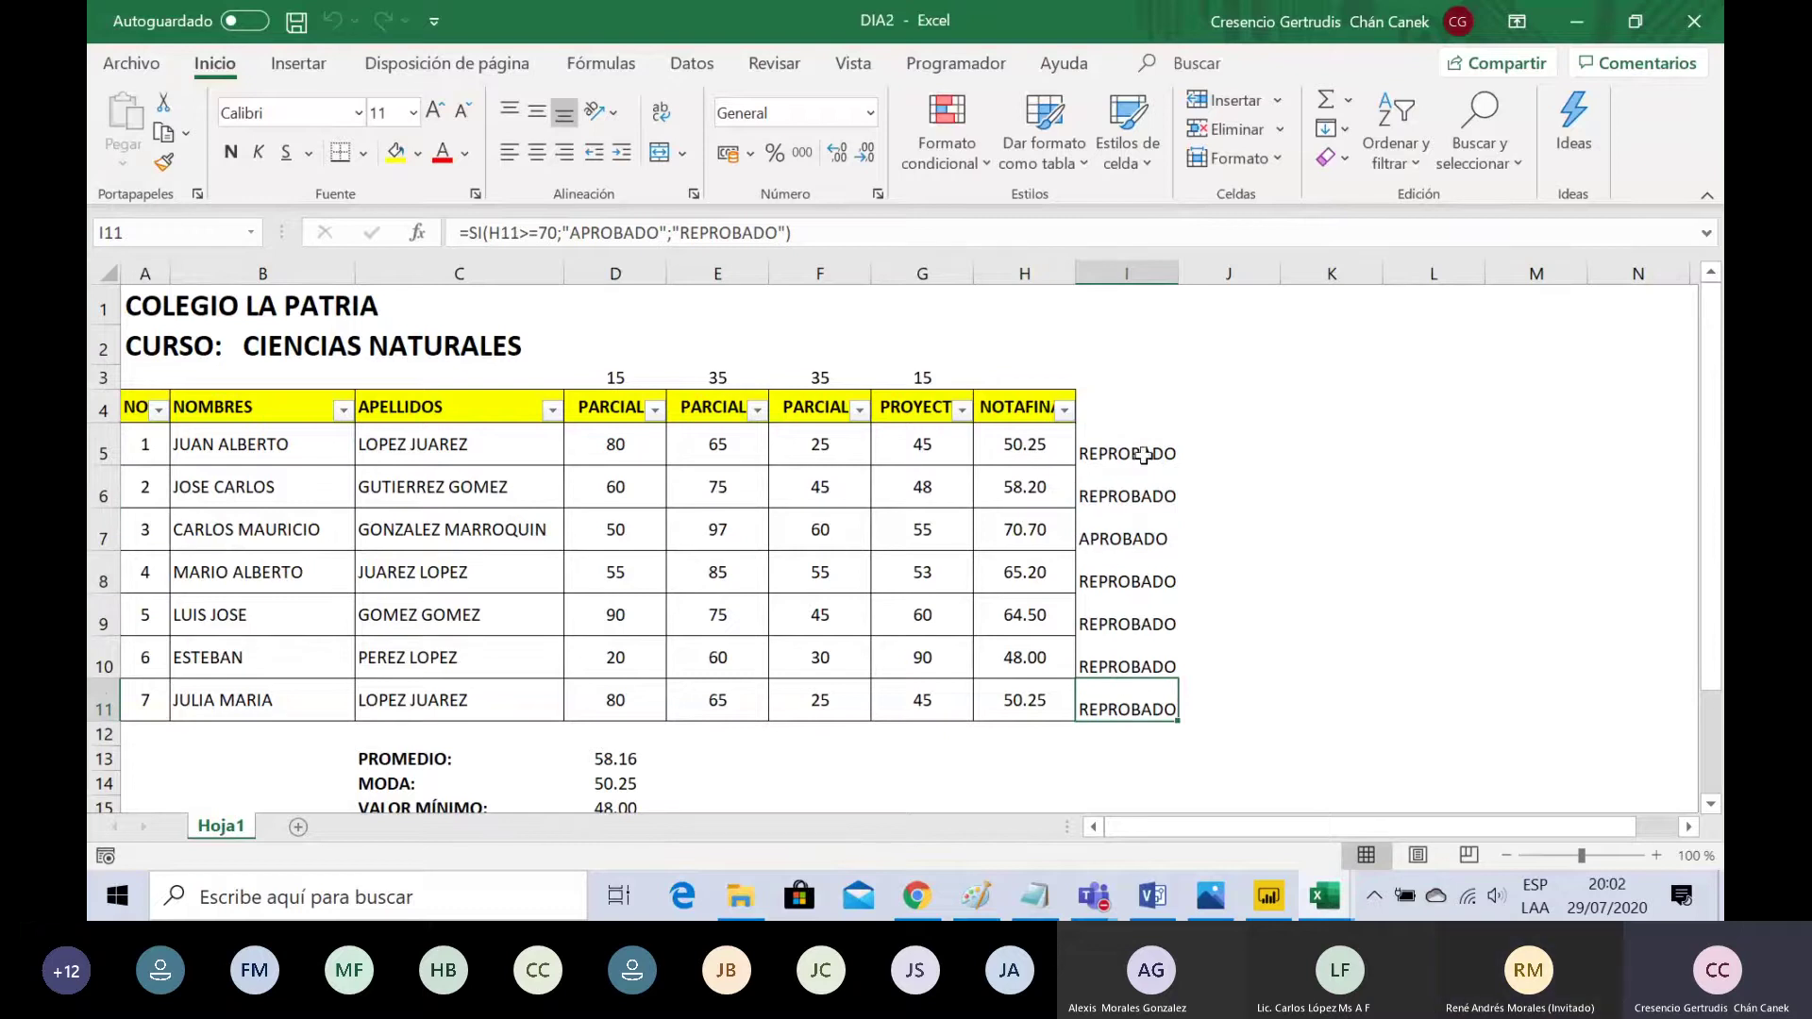
Step: Start a new conditional formatting rule for the results in I5:I11, keeping the rule dialog clear of the data
left_click_drag(1121, 447, 1123, 688)
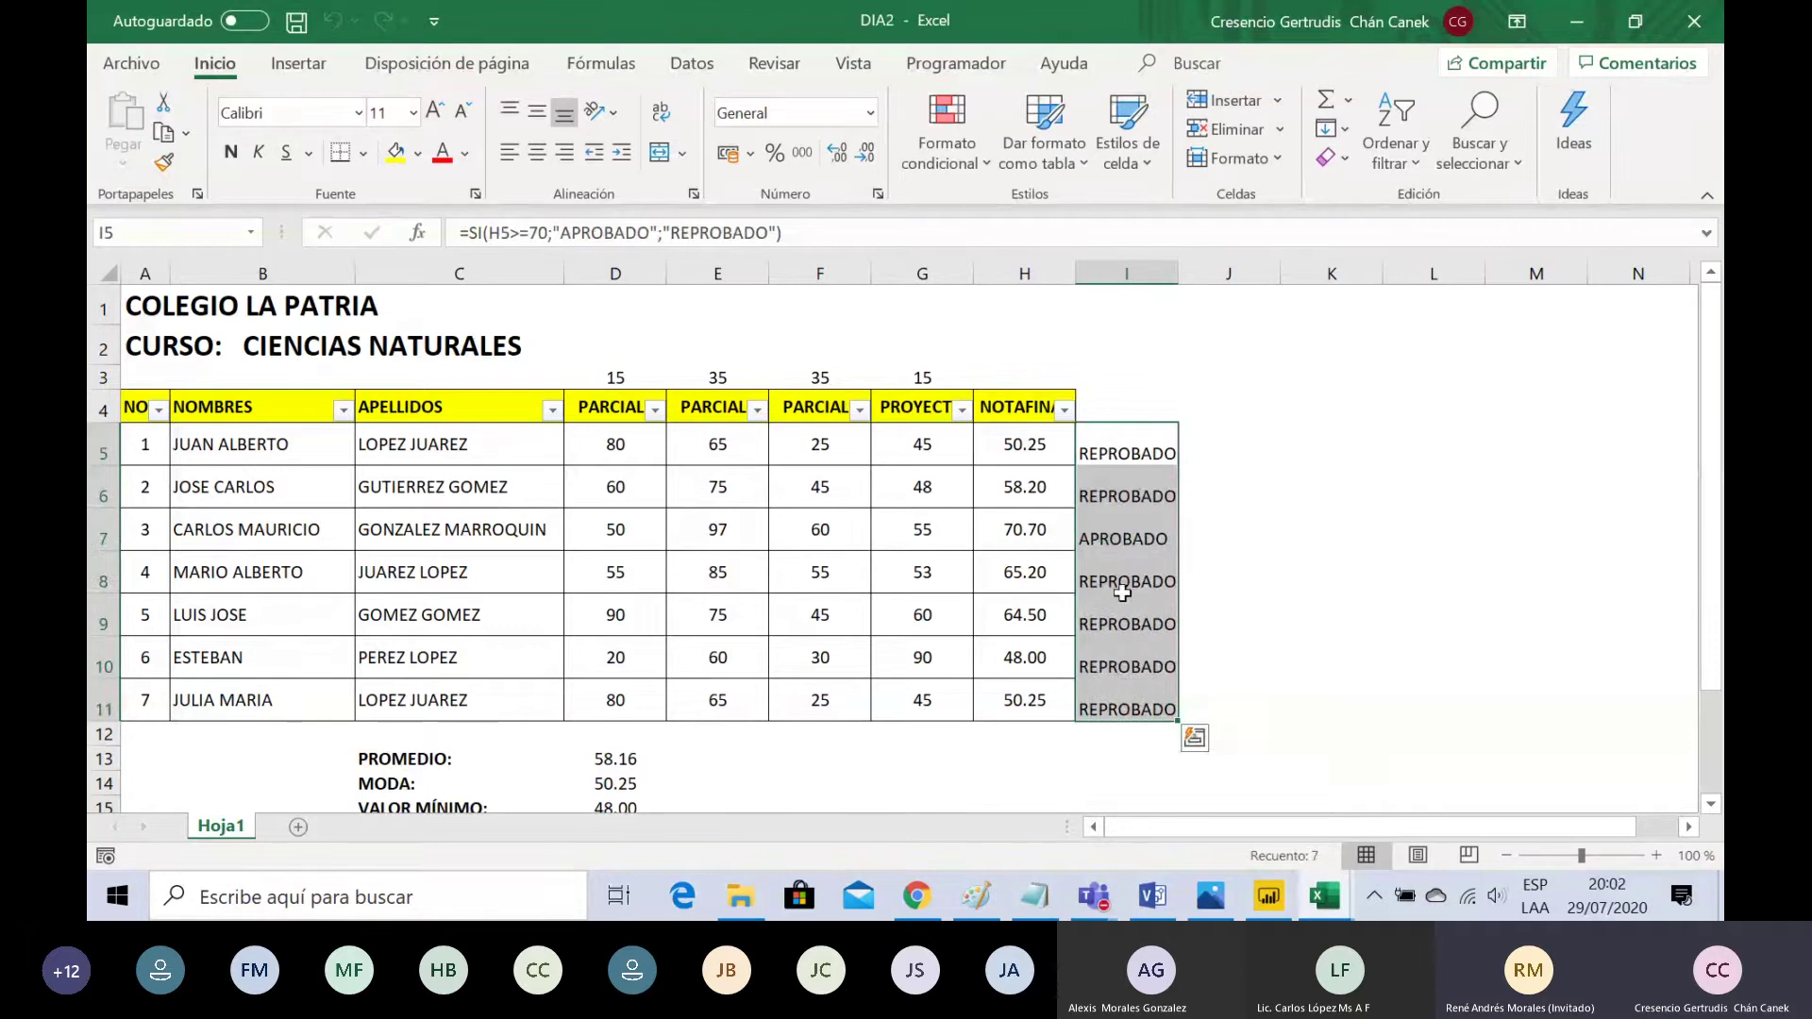
left_click(957, 140)
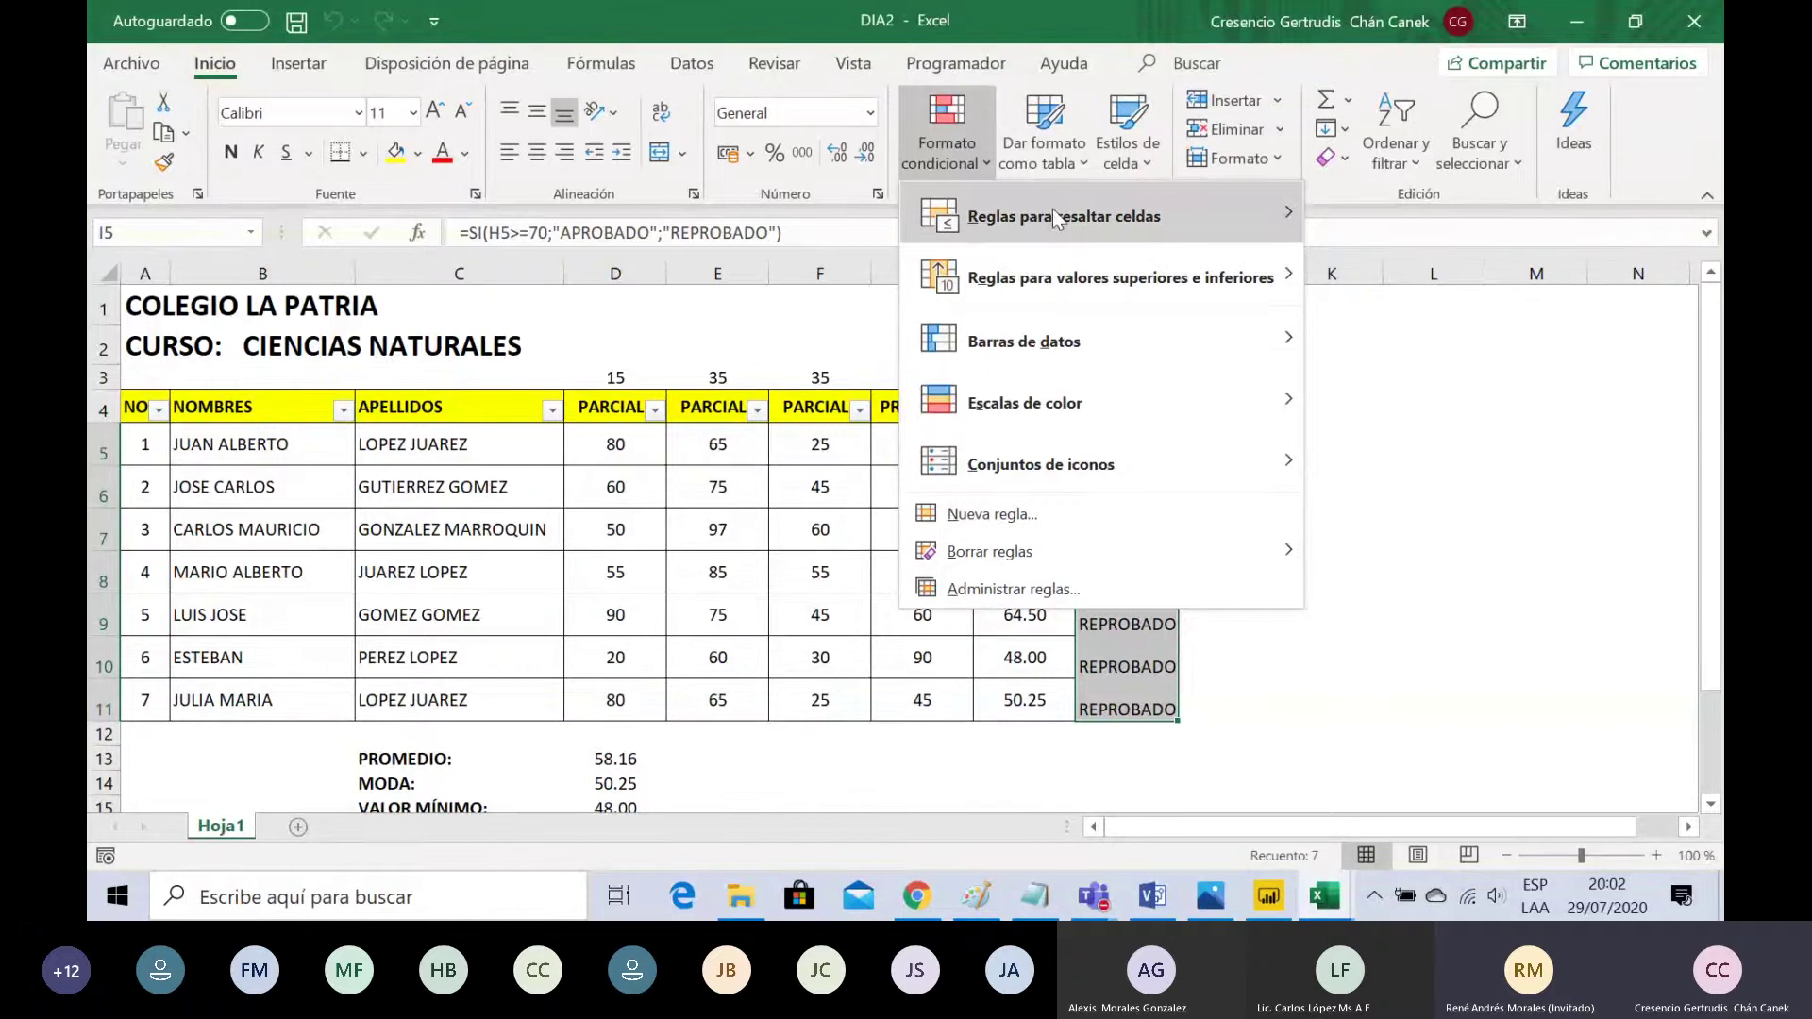
mouse_move(1054, 218)
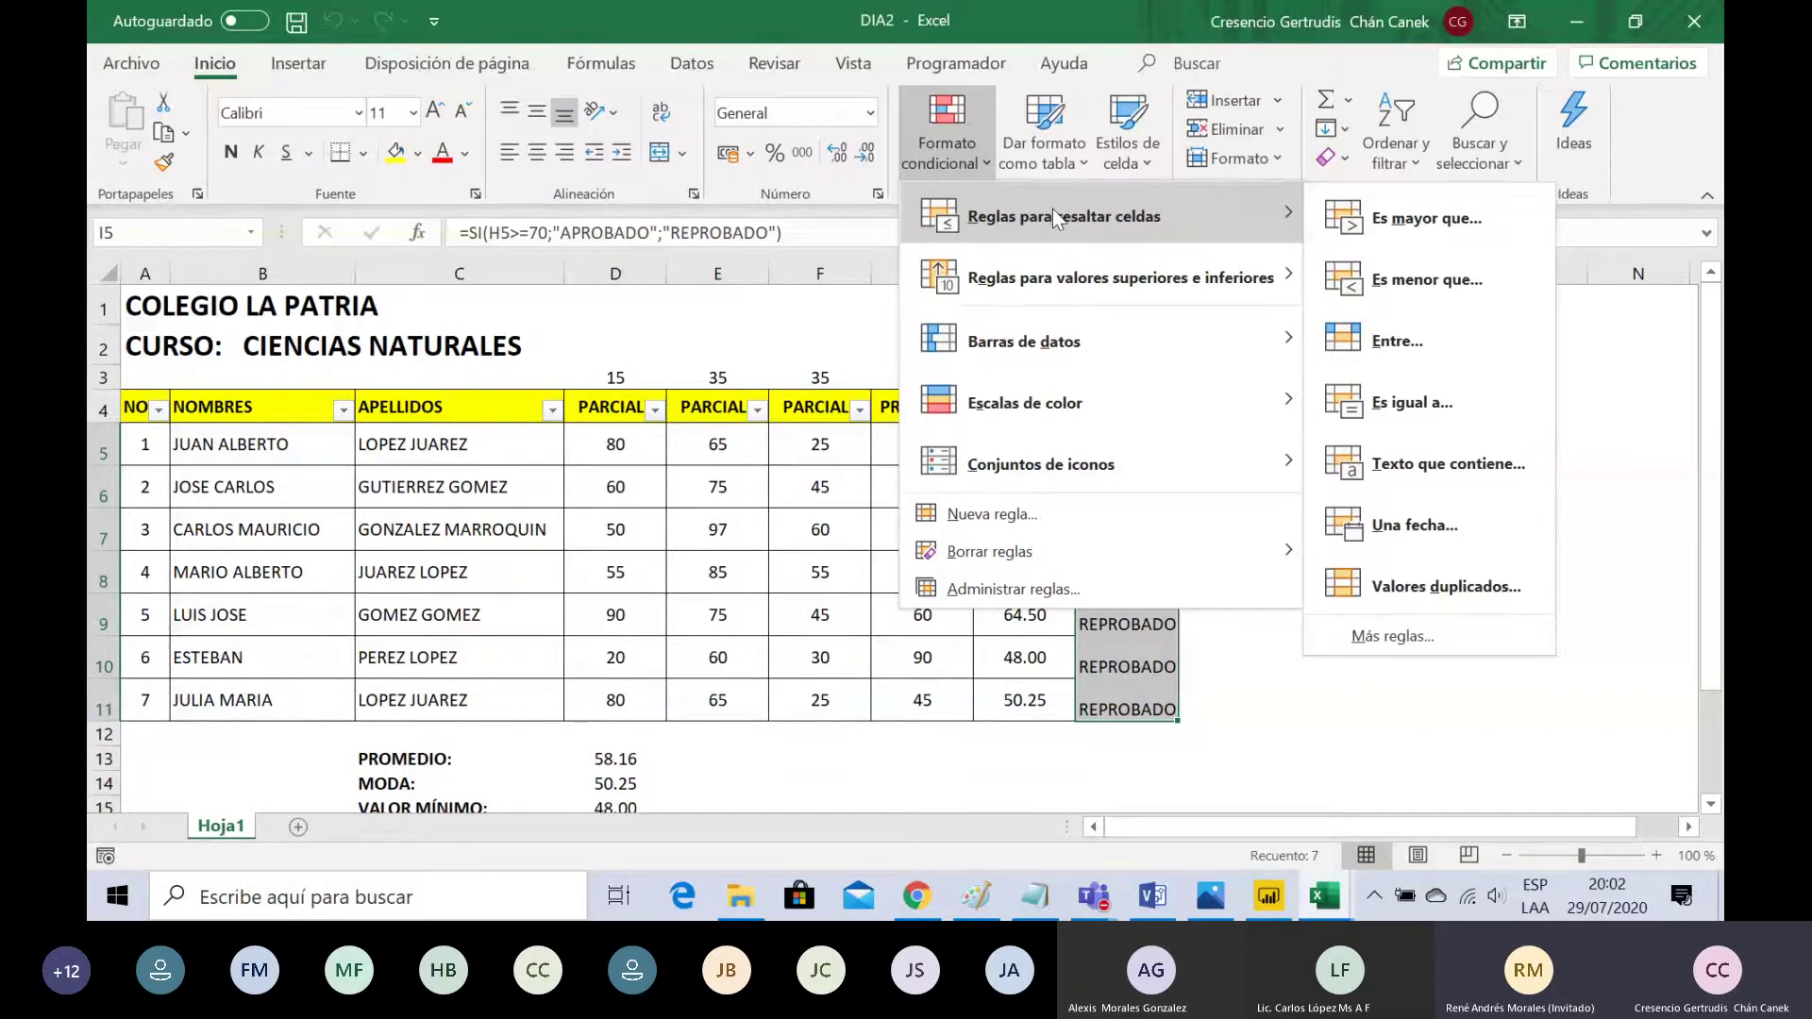
mouse_move(1087, 273)
mouse_move(1096, 354)
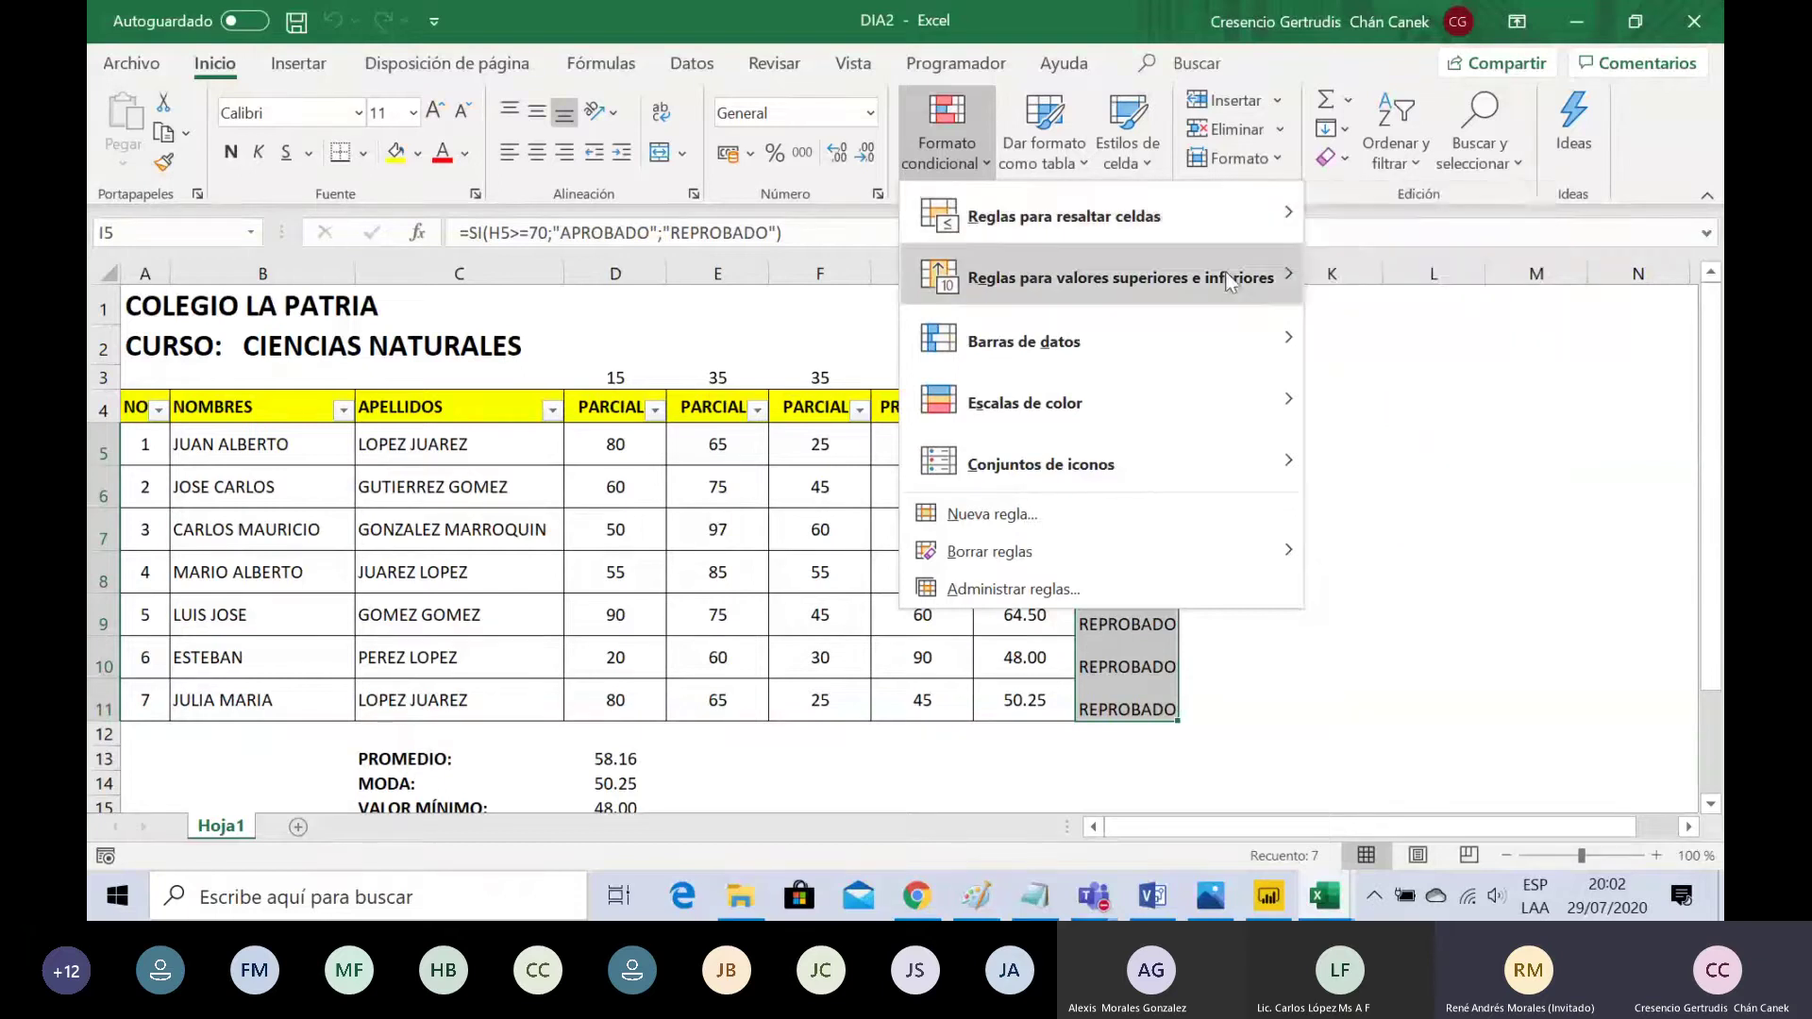
mouse_move(1232, 341)
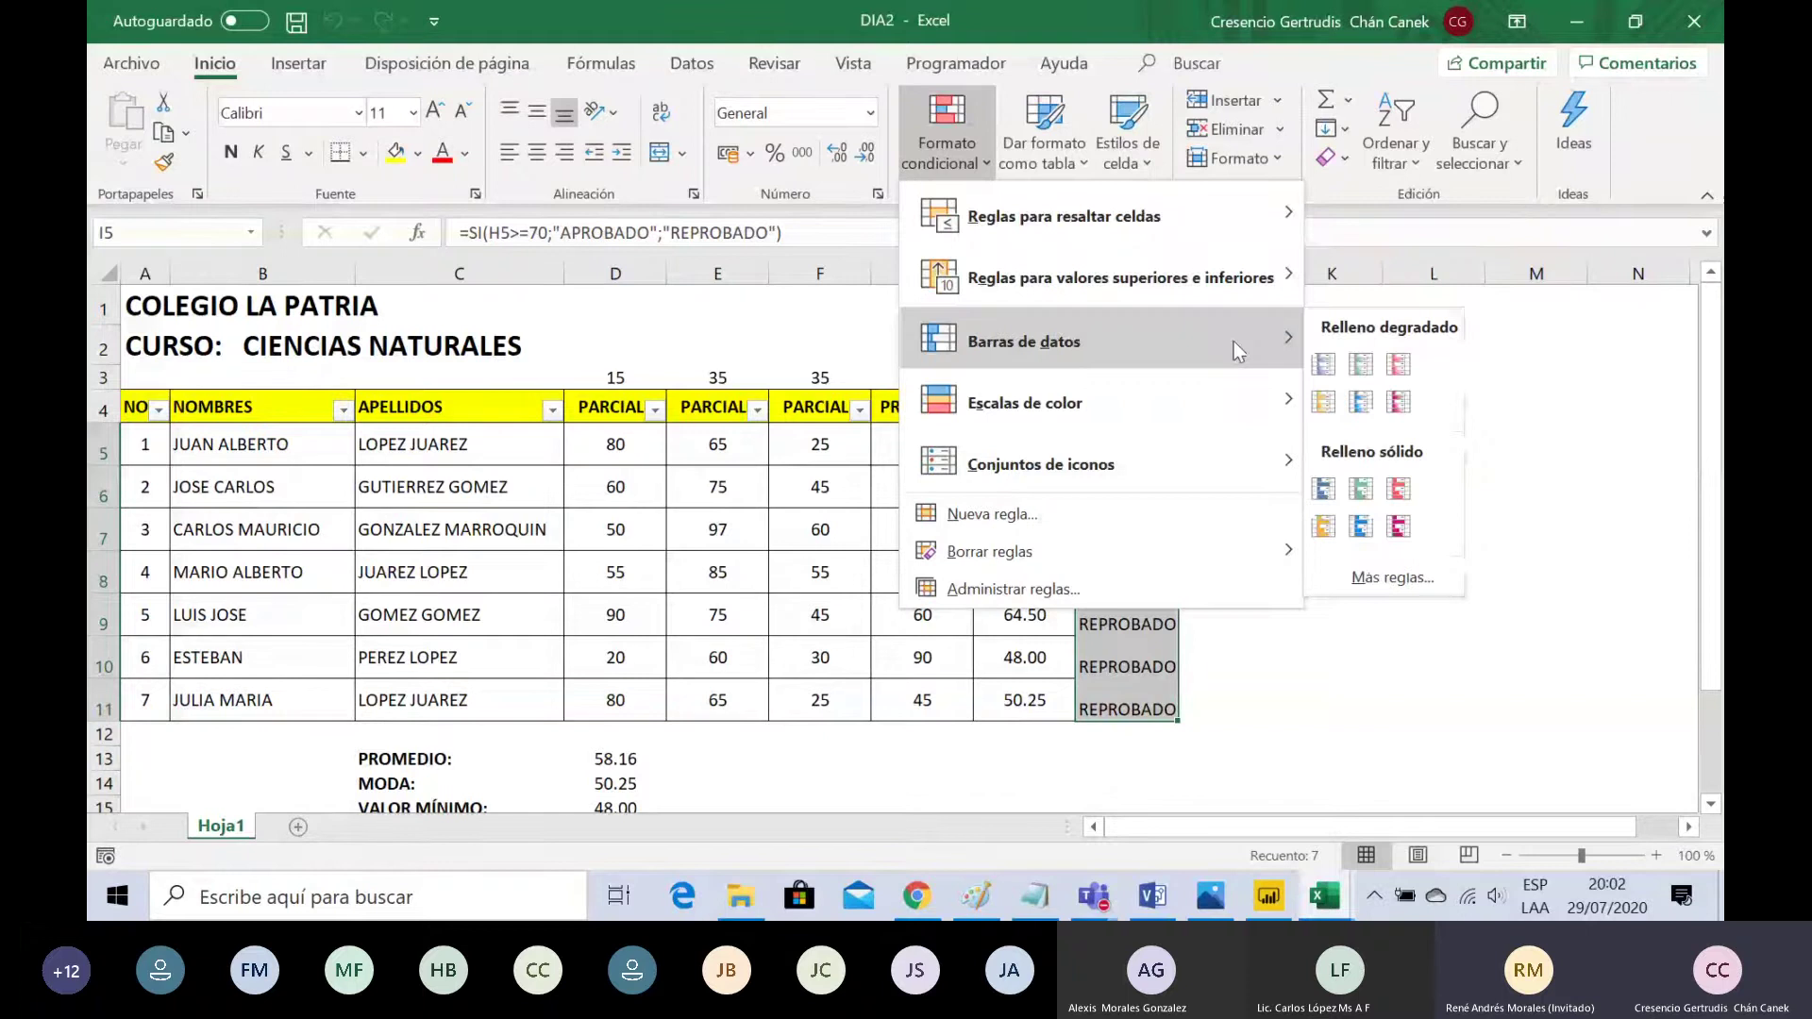
mouse_move(1247, 396)
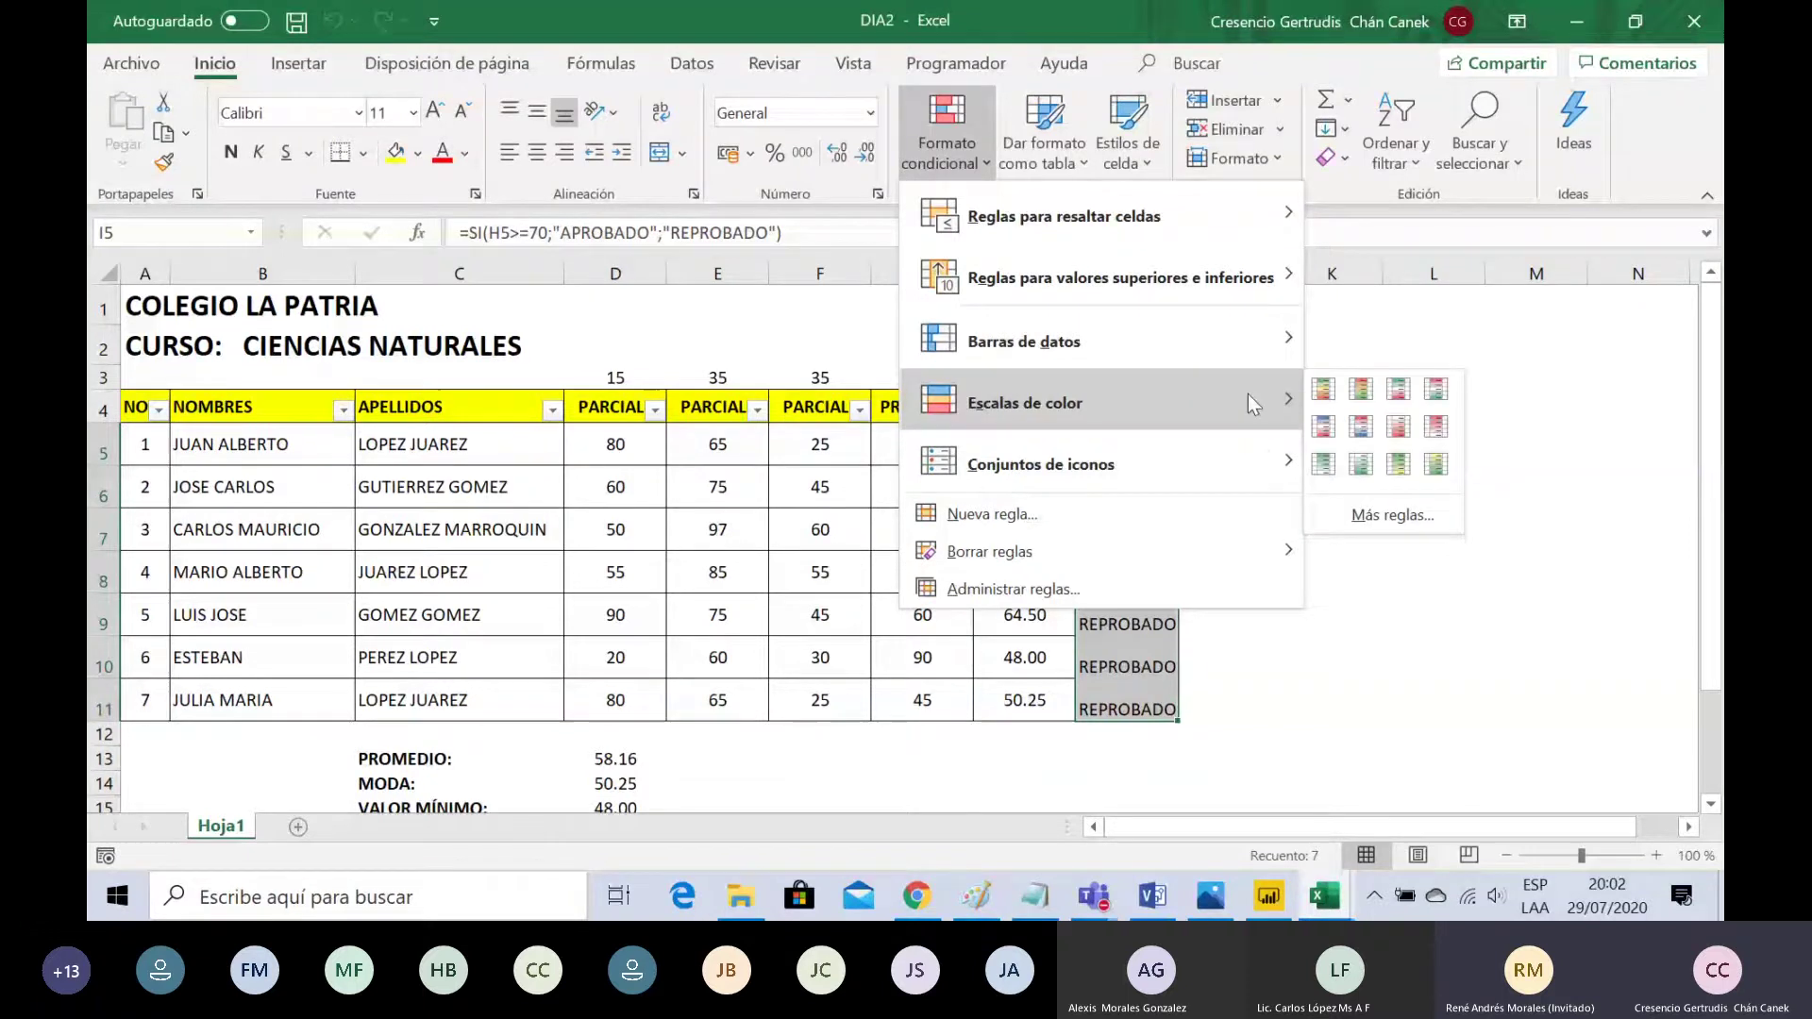
mouse_move(1261, 456)
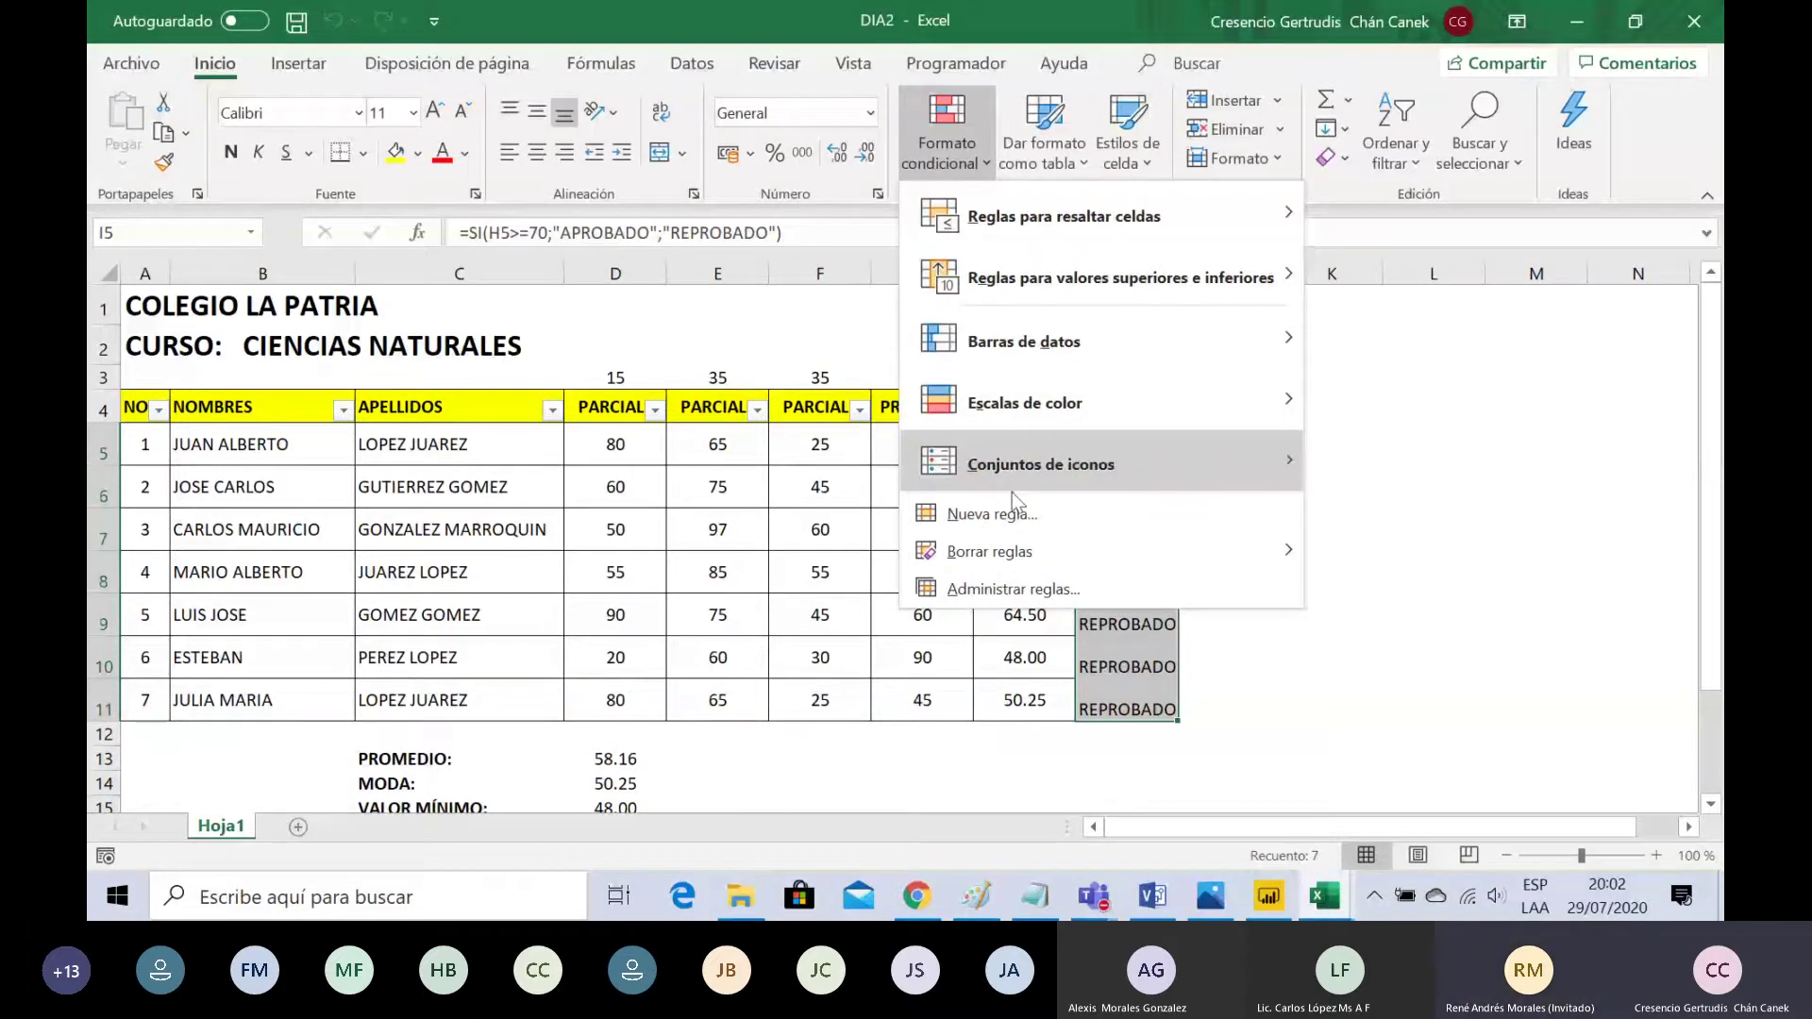
mouse_move(1012, 493)
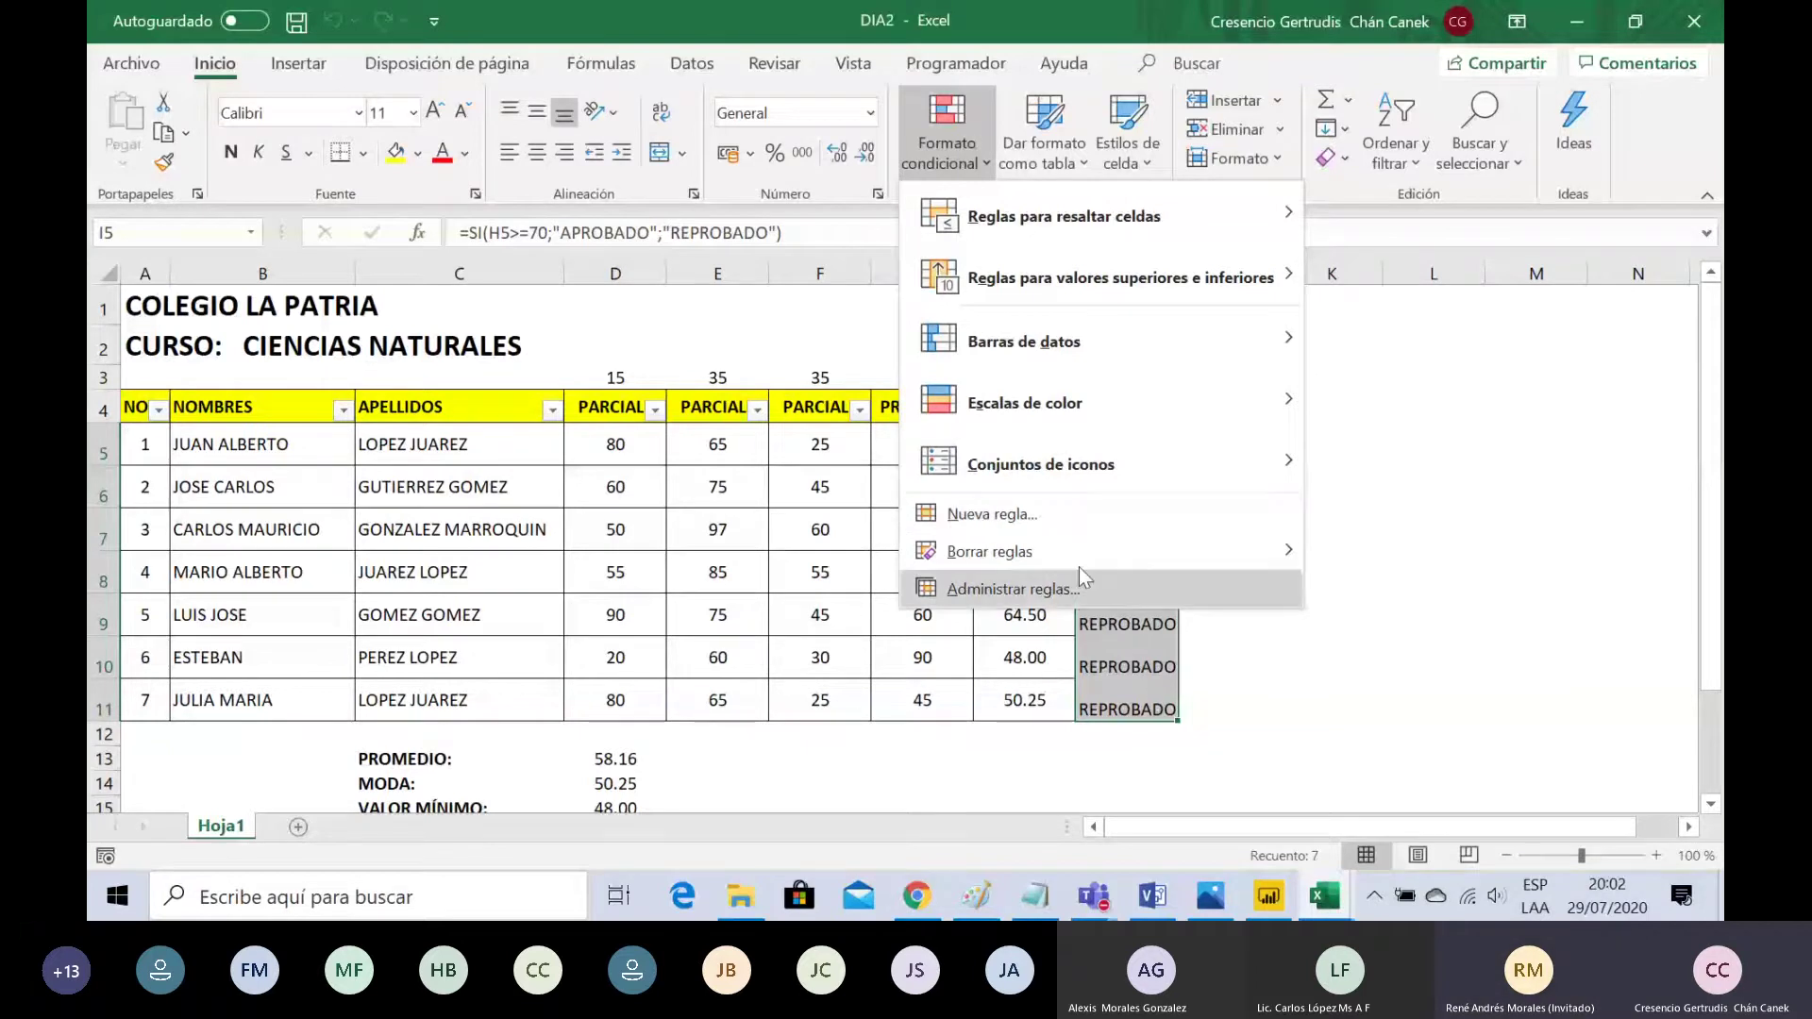
left_click(1054, 524)
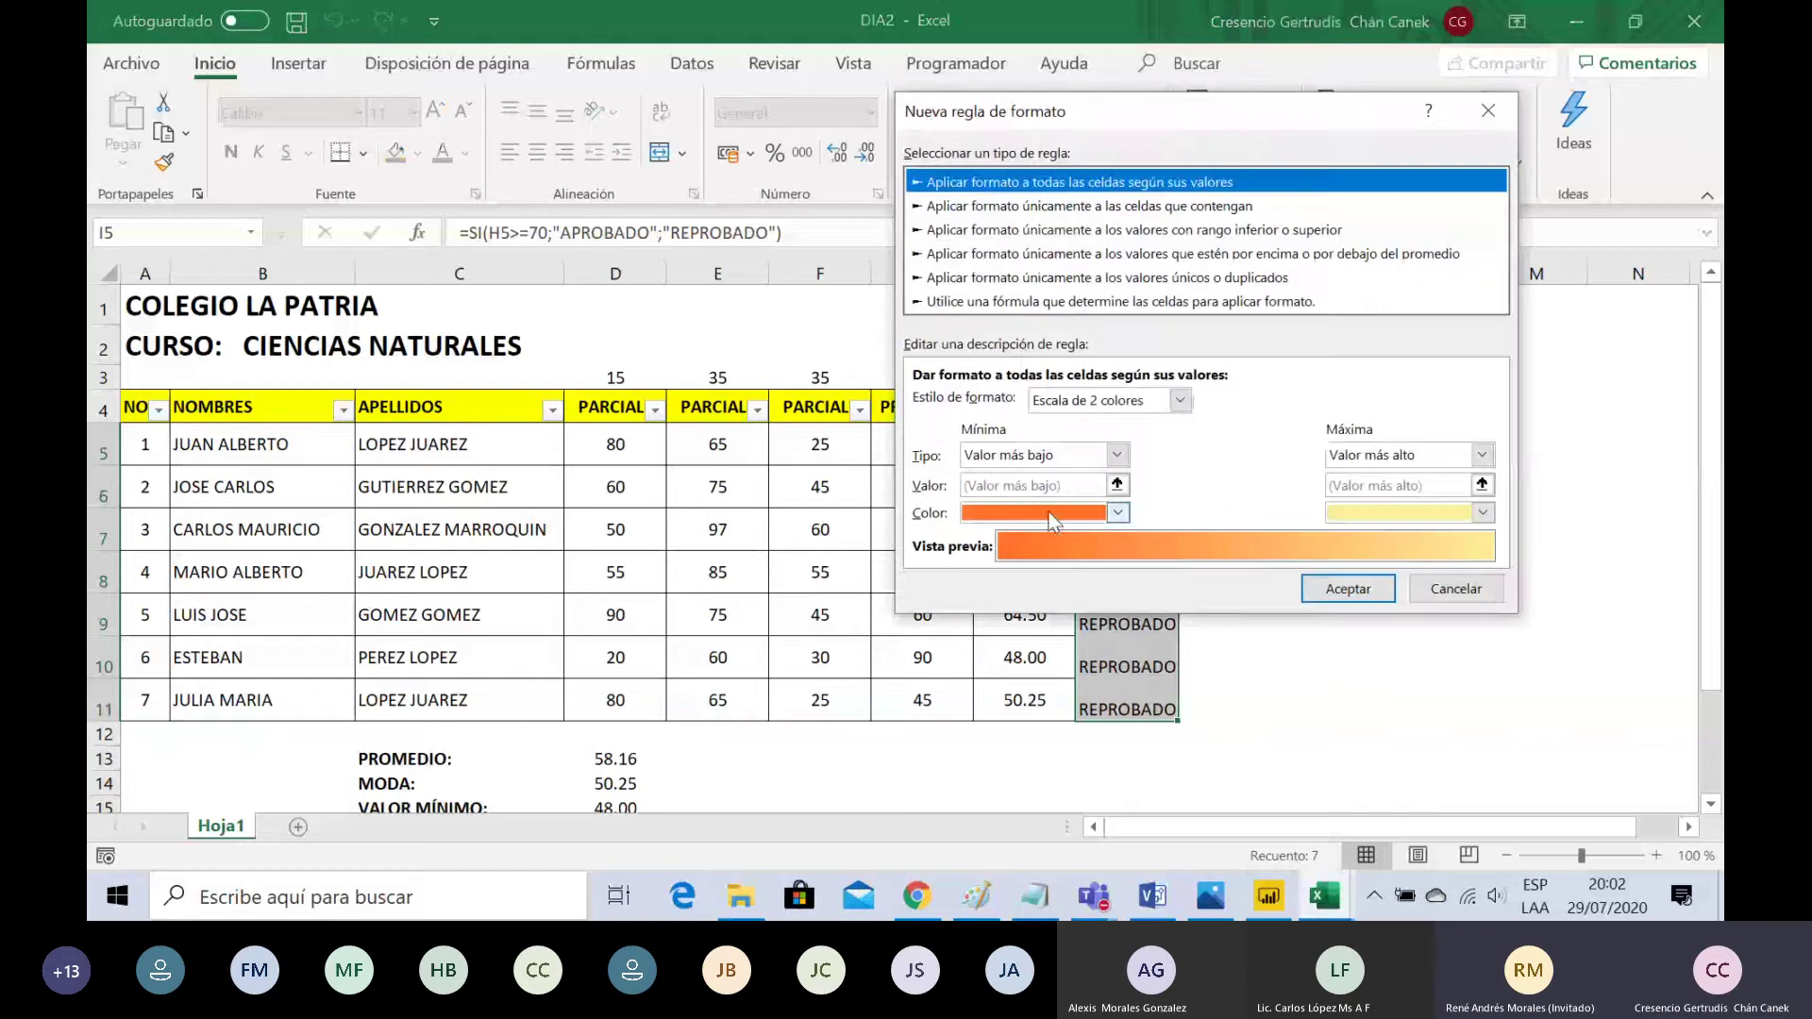
left_click_drag(1189, 108, 1319, 31)
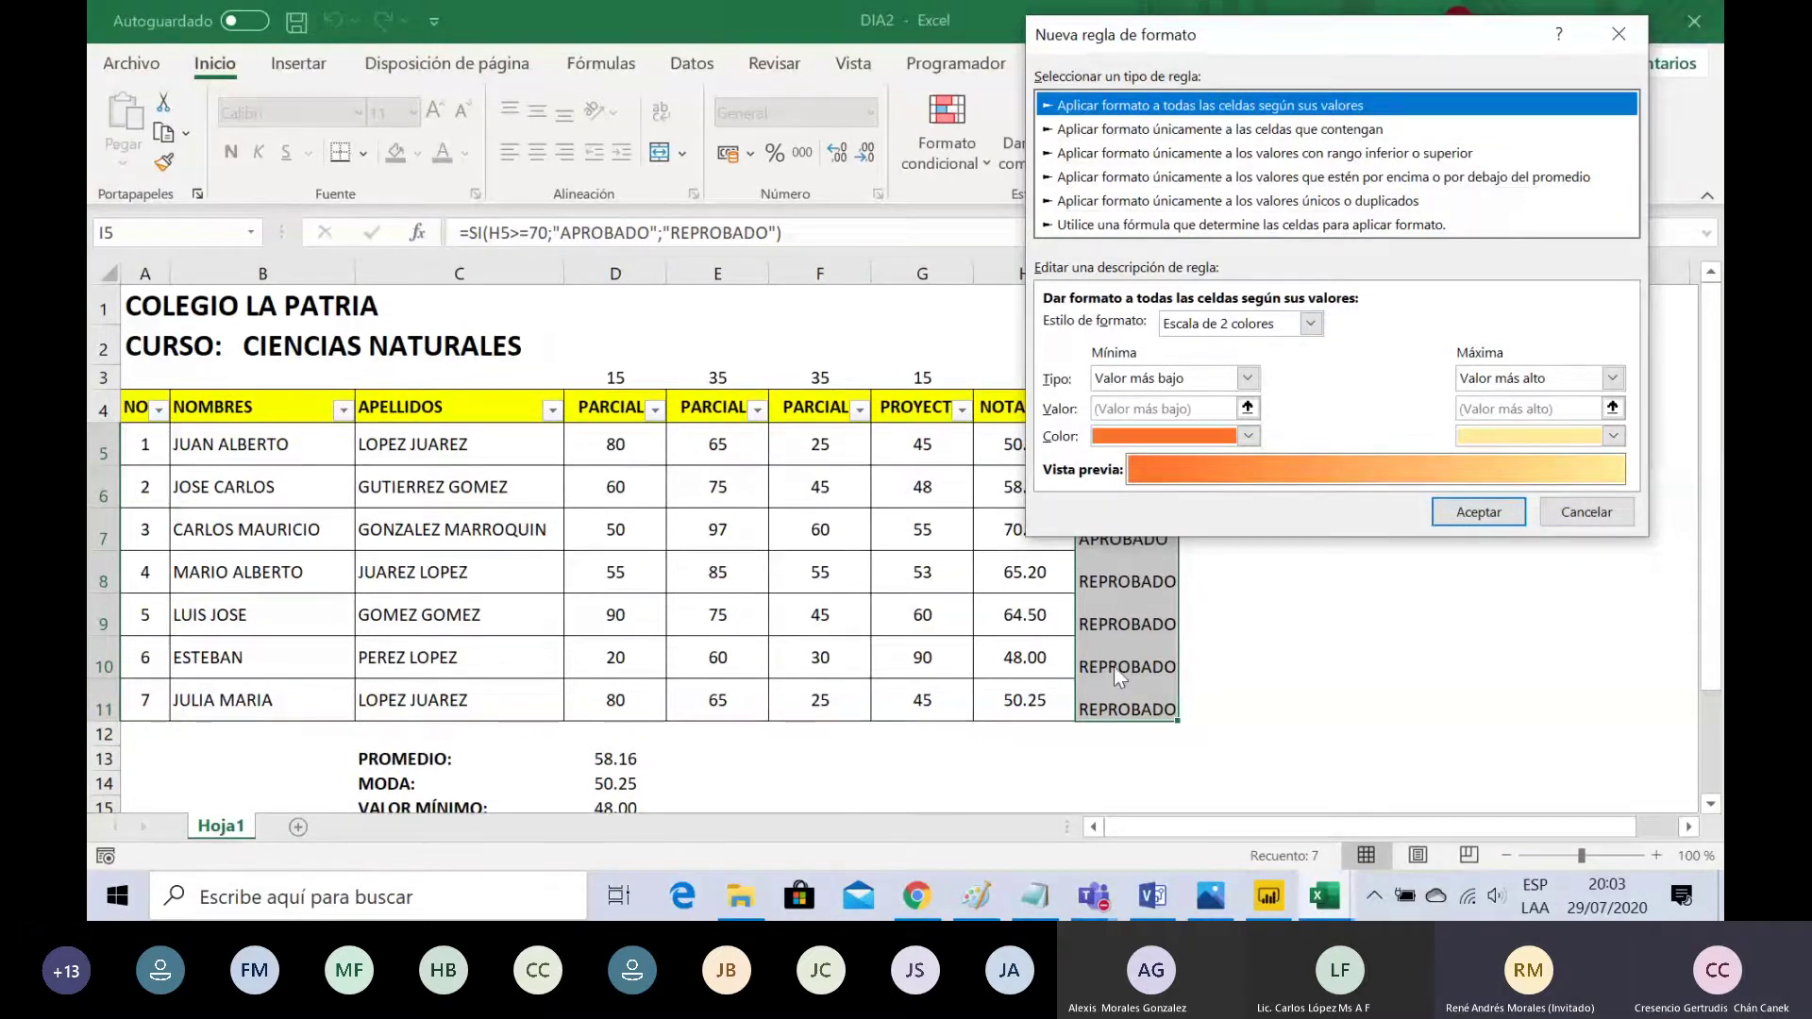
Step: Examine the settings offered by each rule type, from formatting all cells by value to using a formula
left_click(1168, 132)
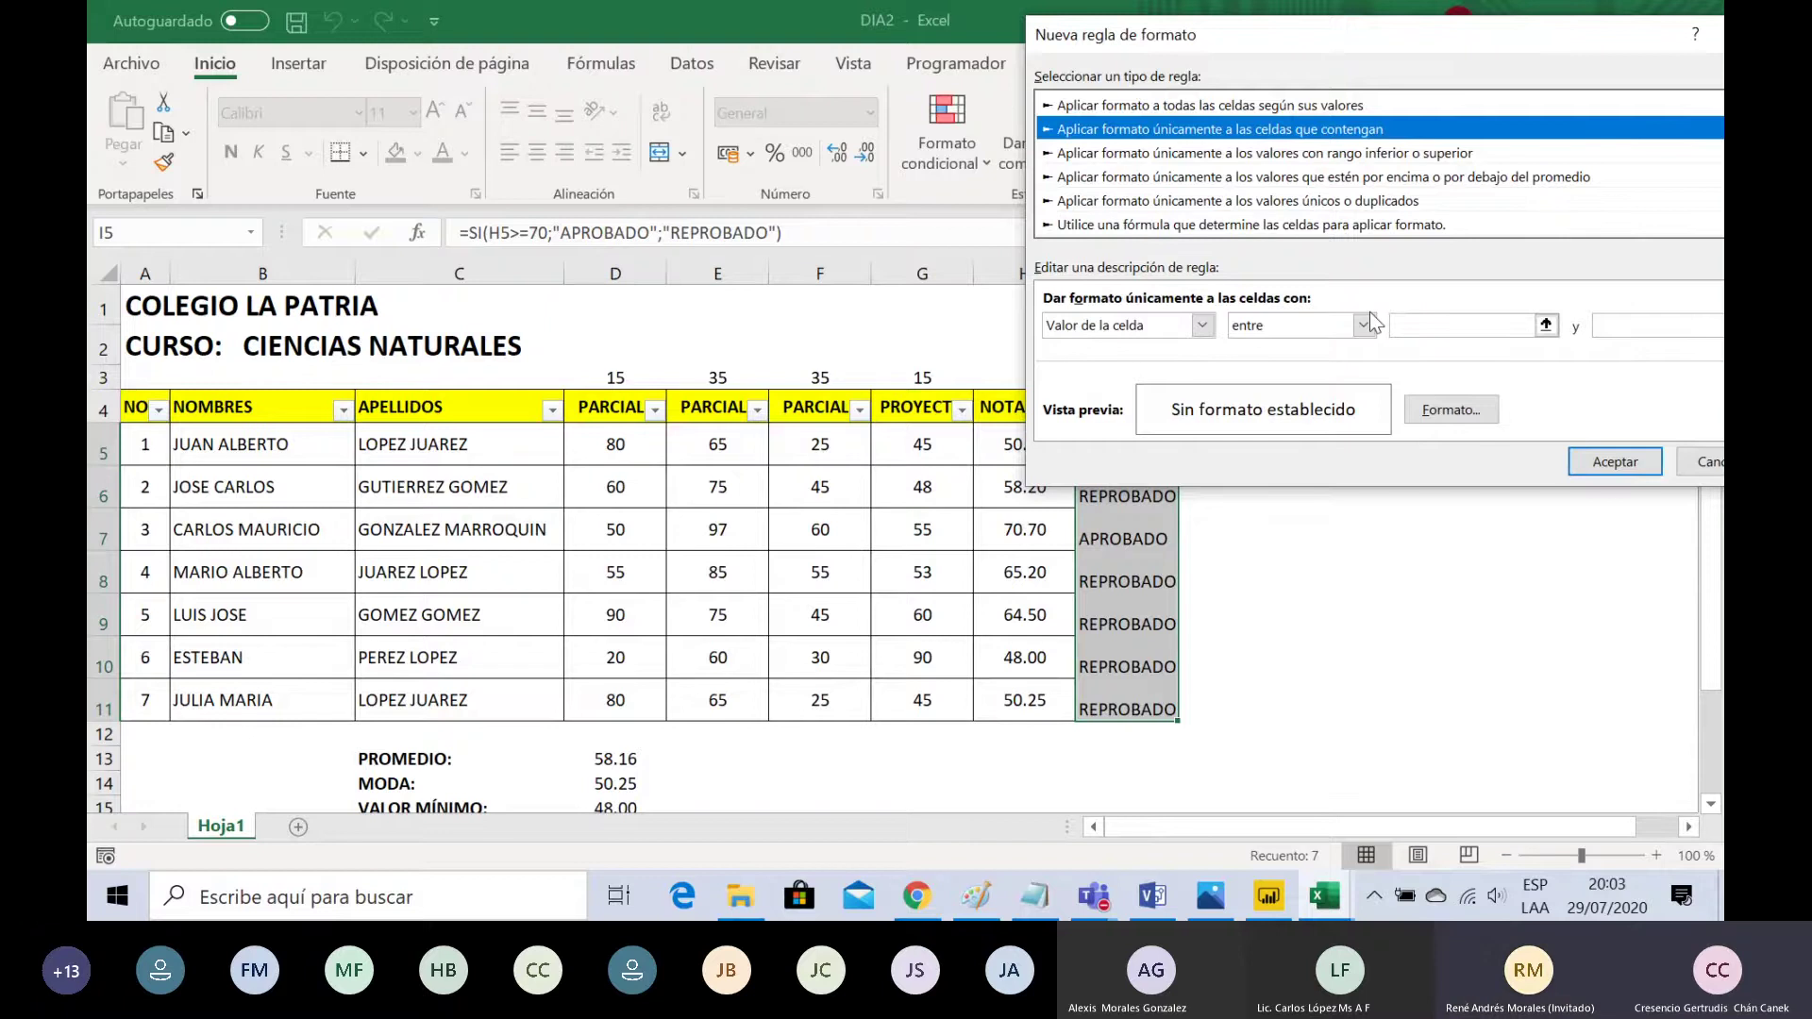
left_click(1189, 105)
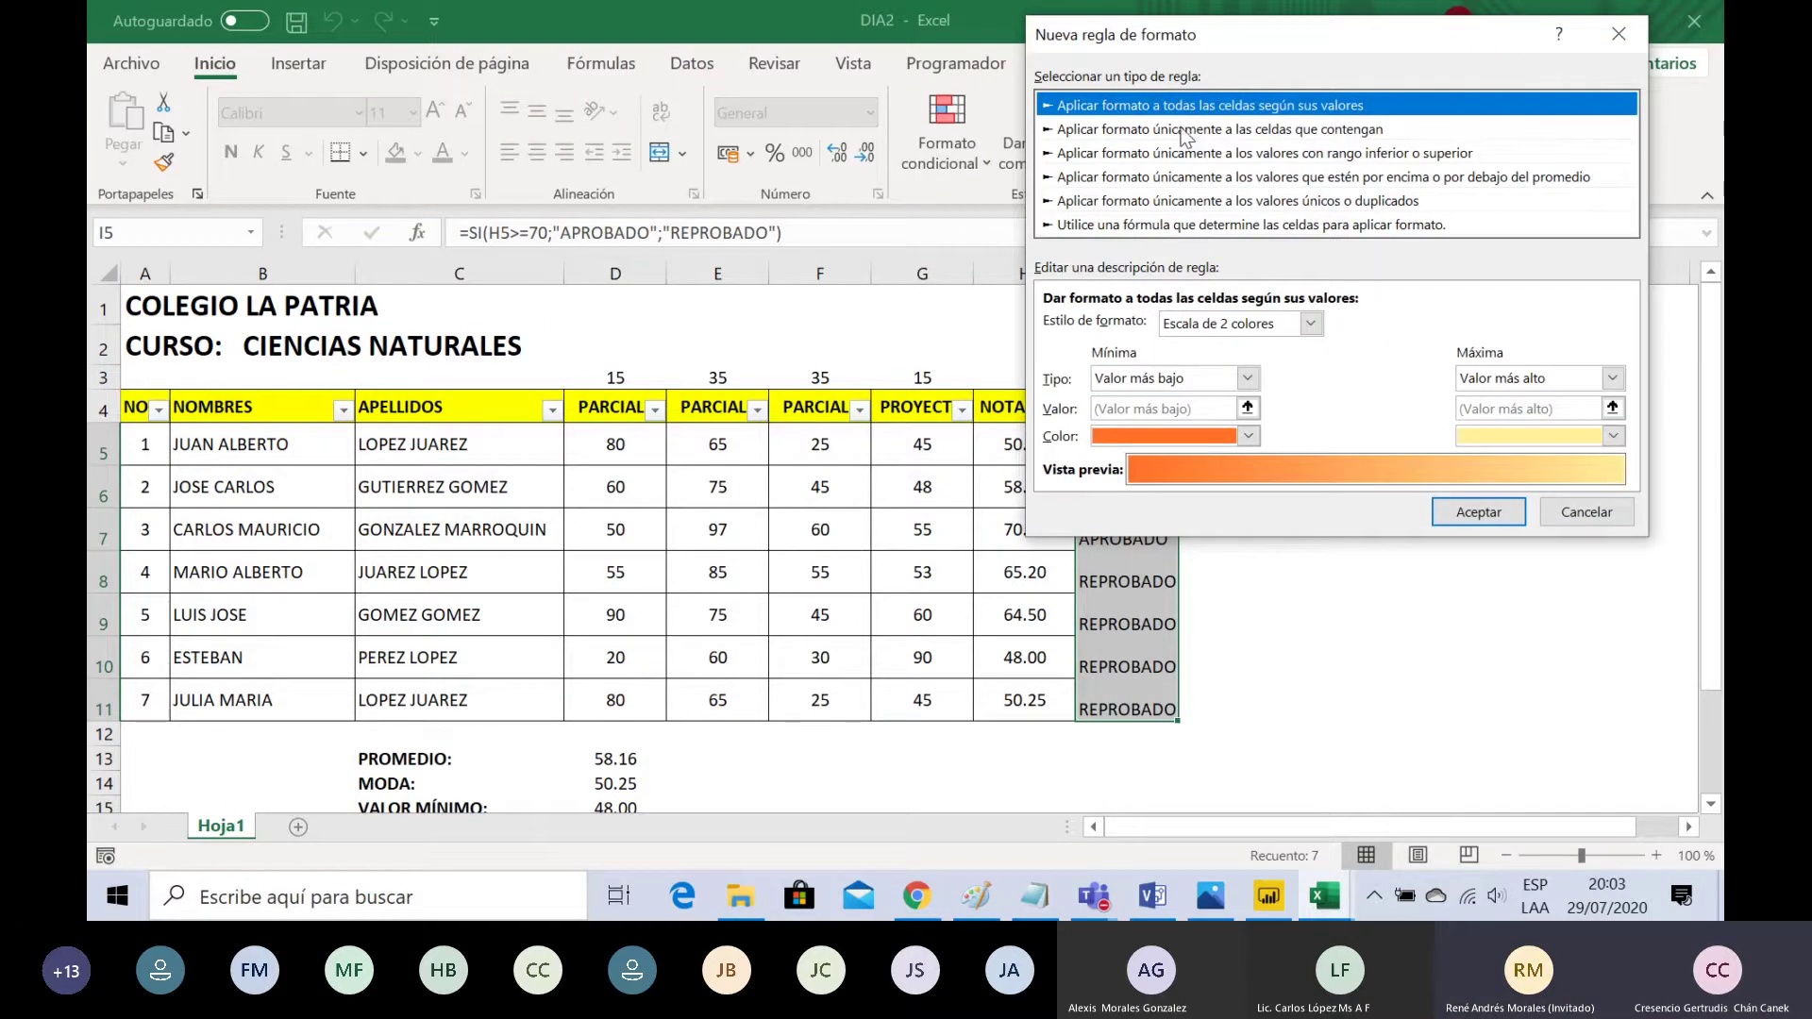
left_click(1183, 130)
left_click(1187, 153)
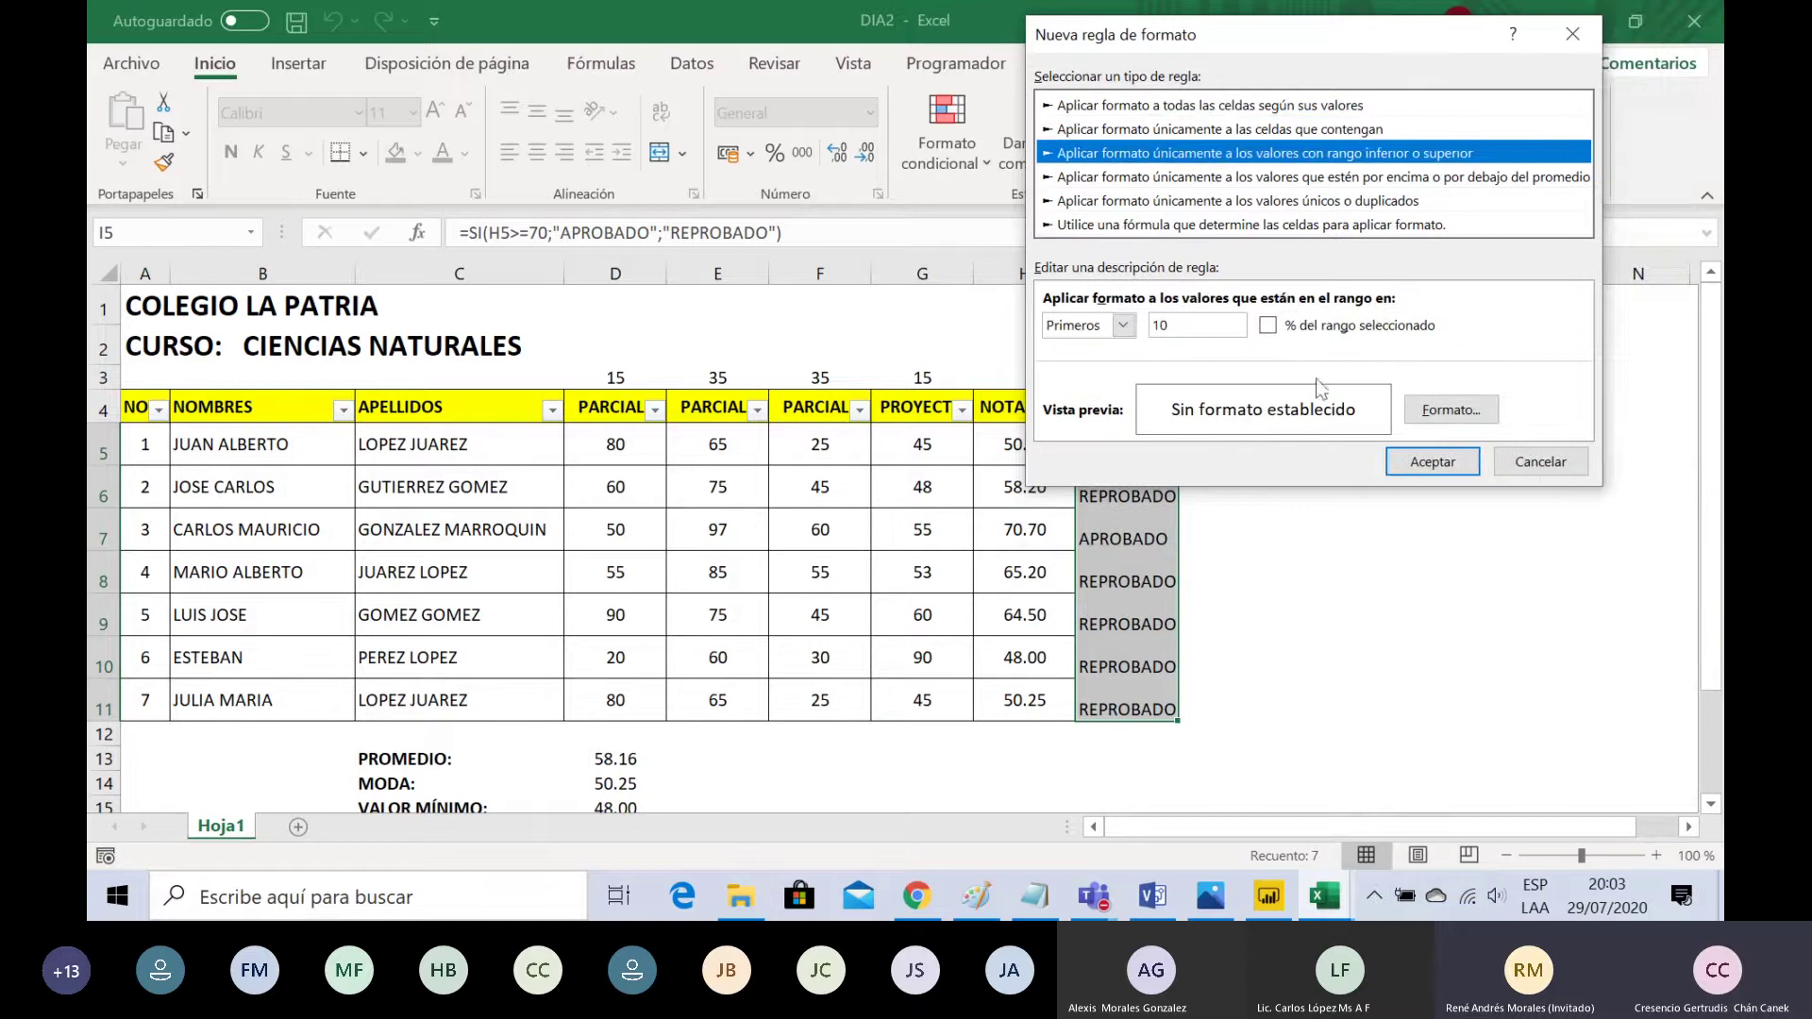
left_click(1205, 179)
left_click(1195, 202)
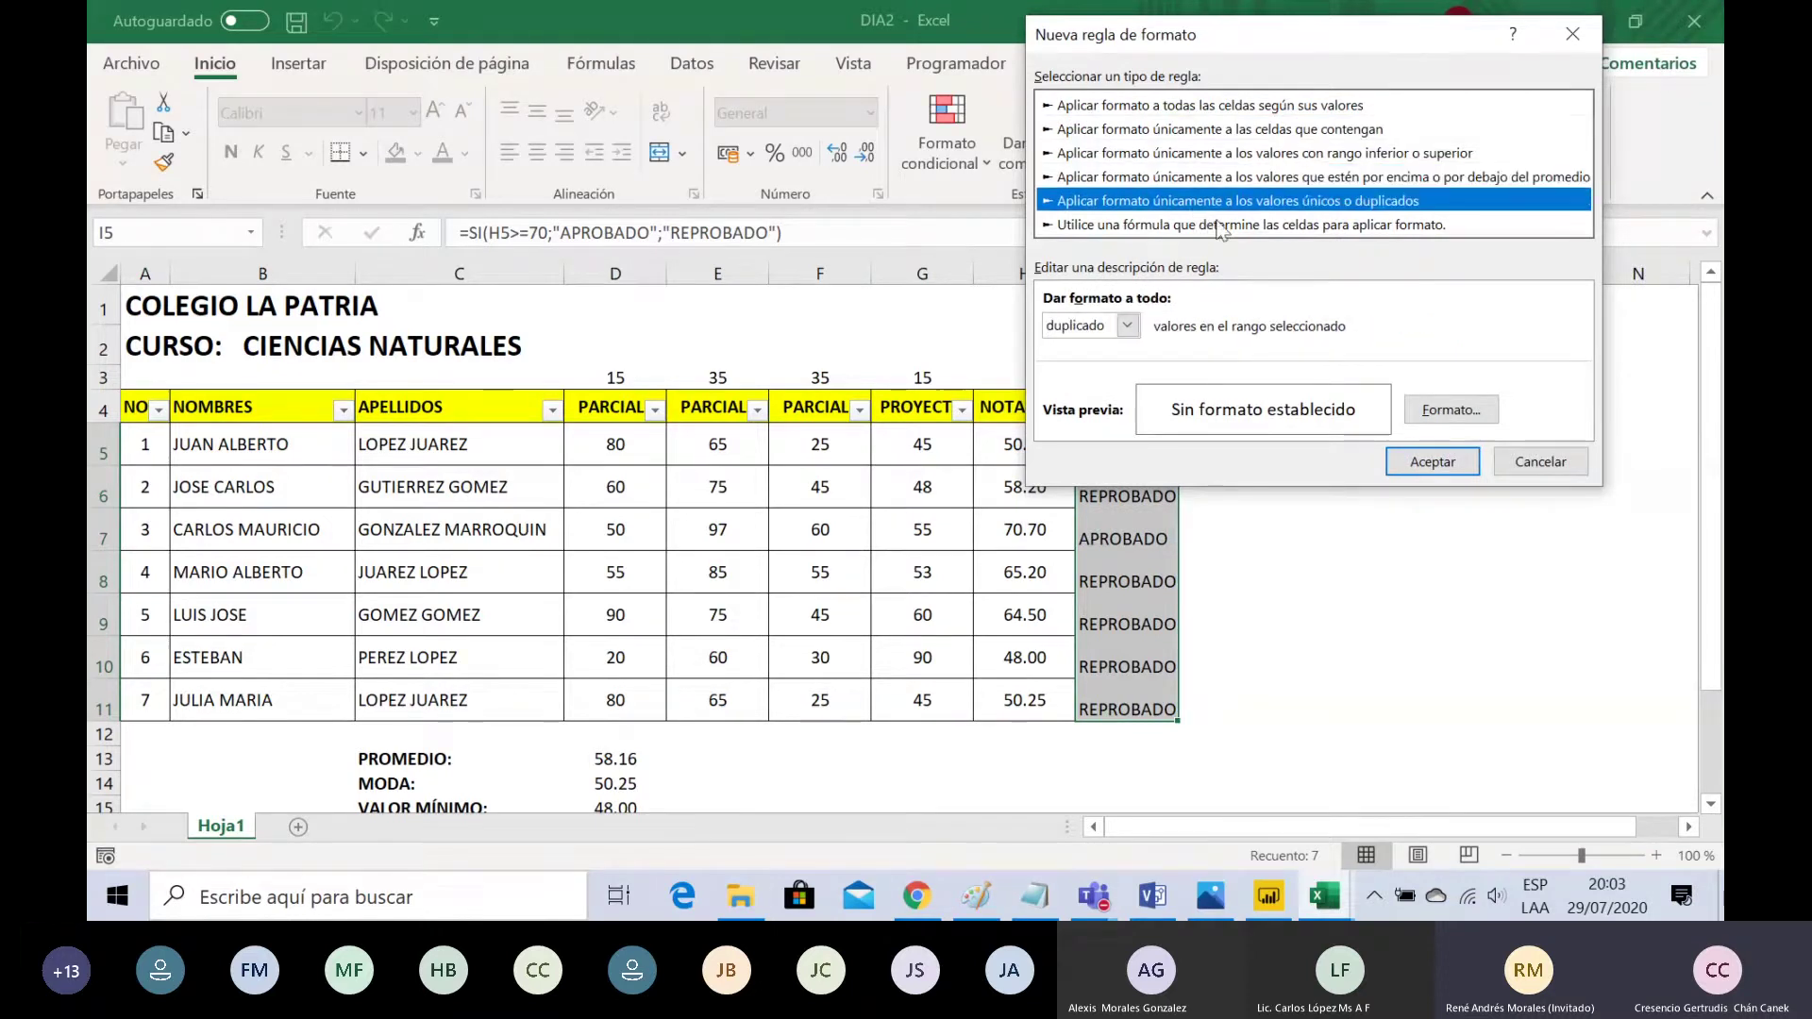
left_click(1217, 226)
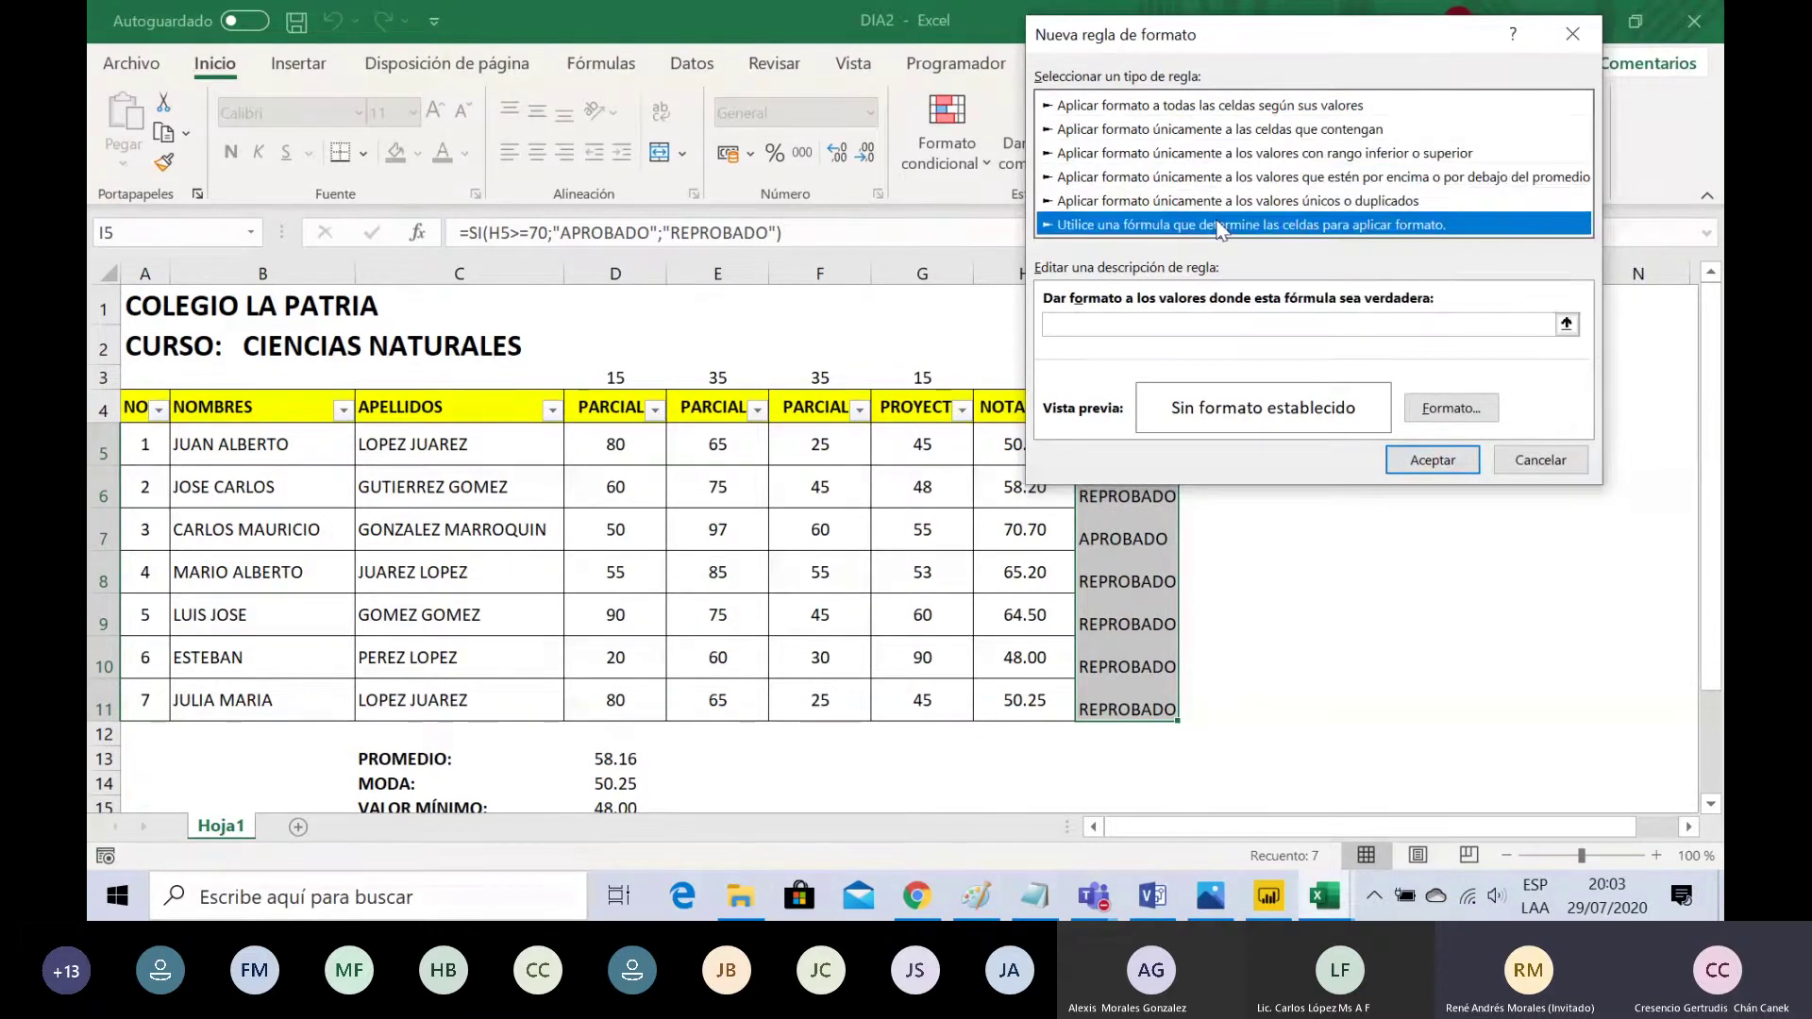
left_click(1180, 204)
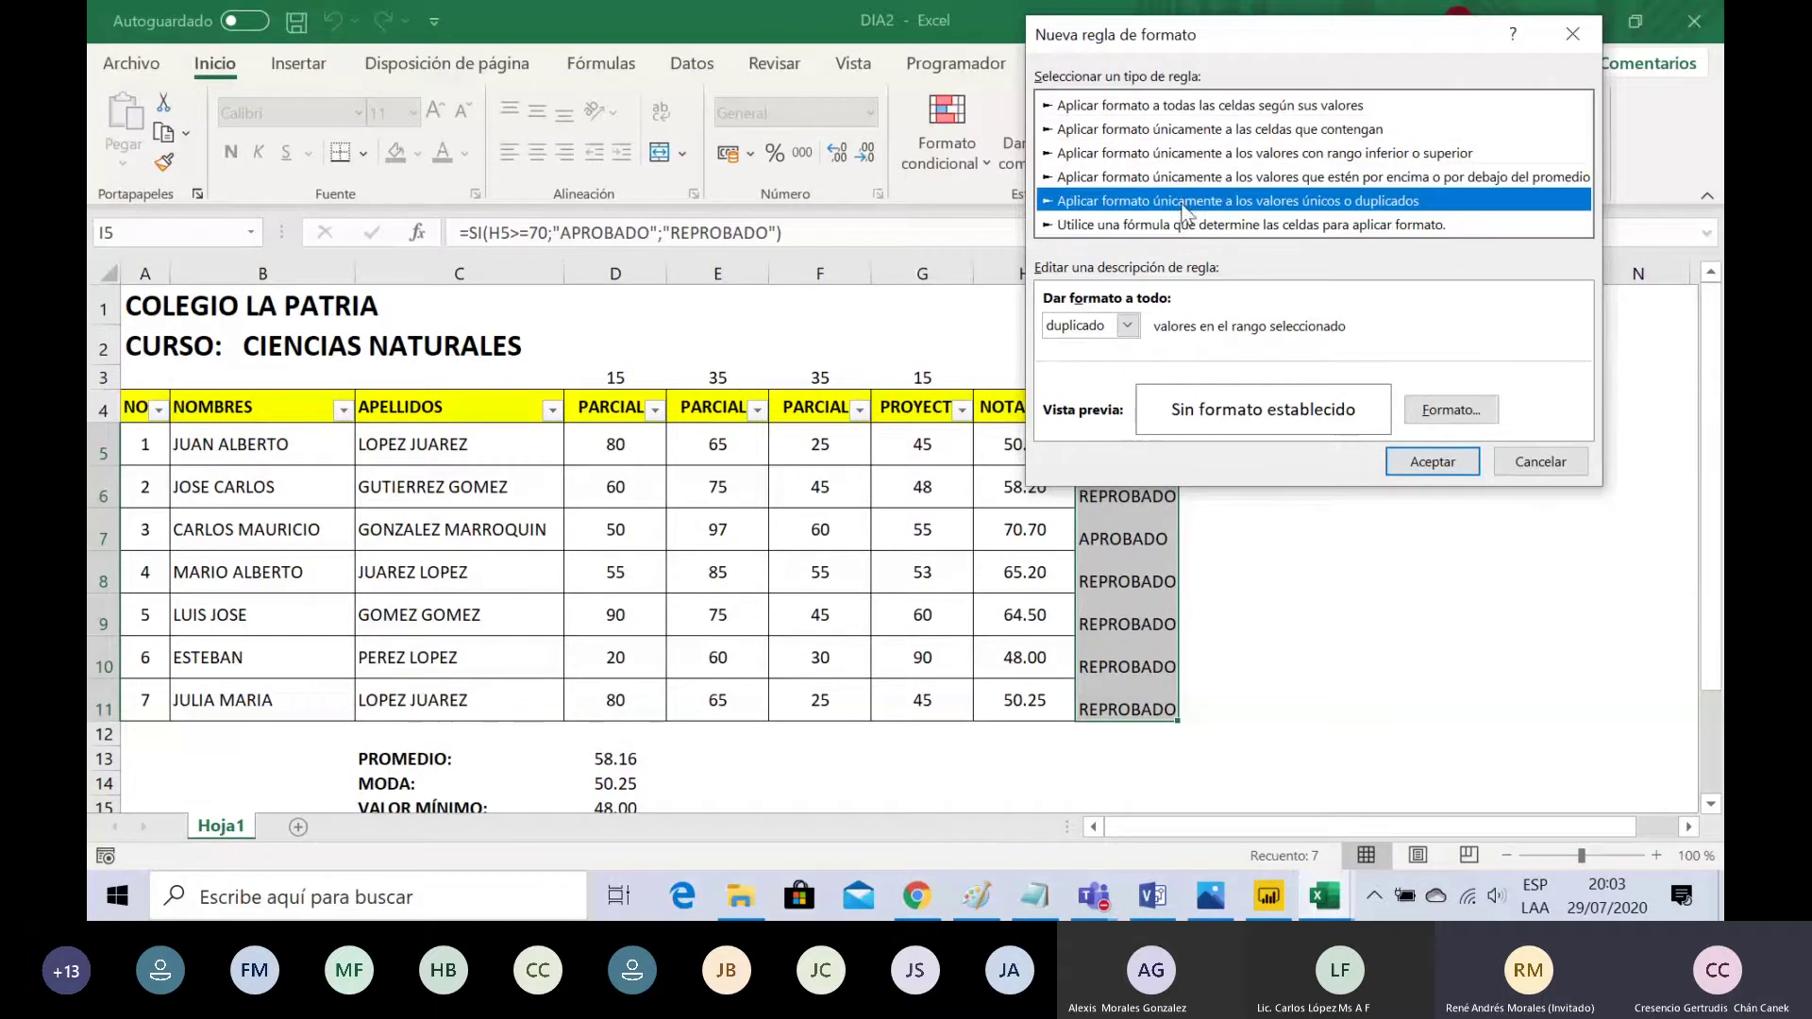
Step: Set the rule to format only cells that contain given content, with Texto específico as the condition
left_click(1157, 131)
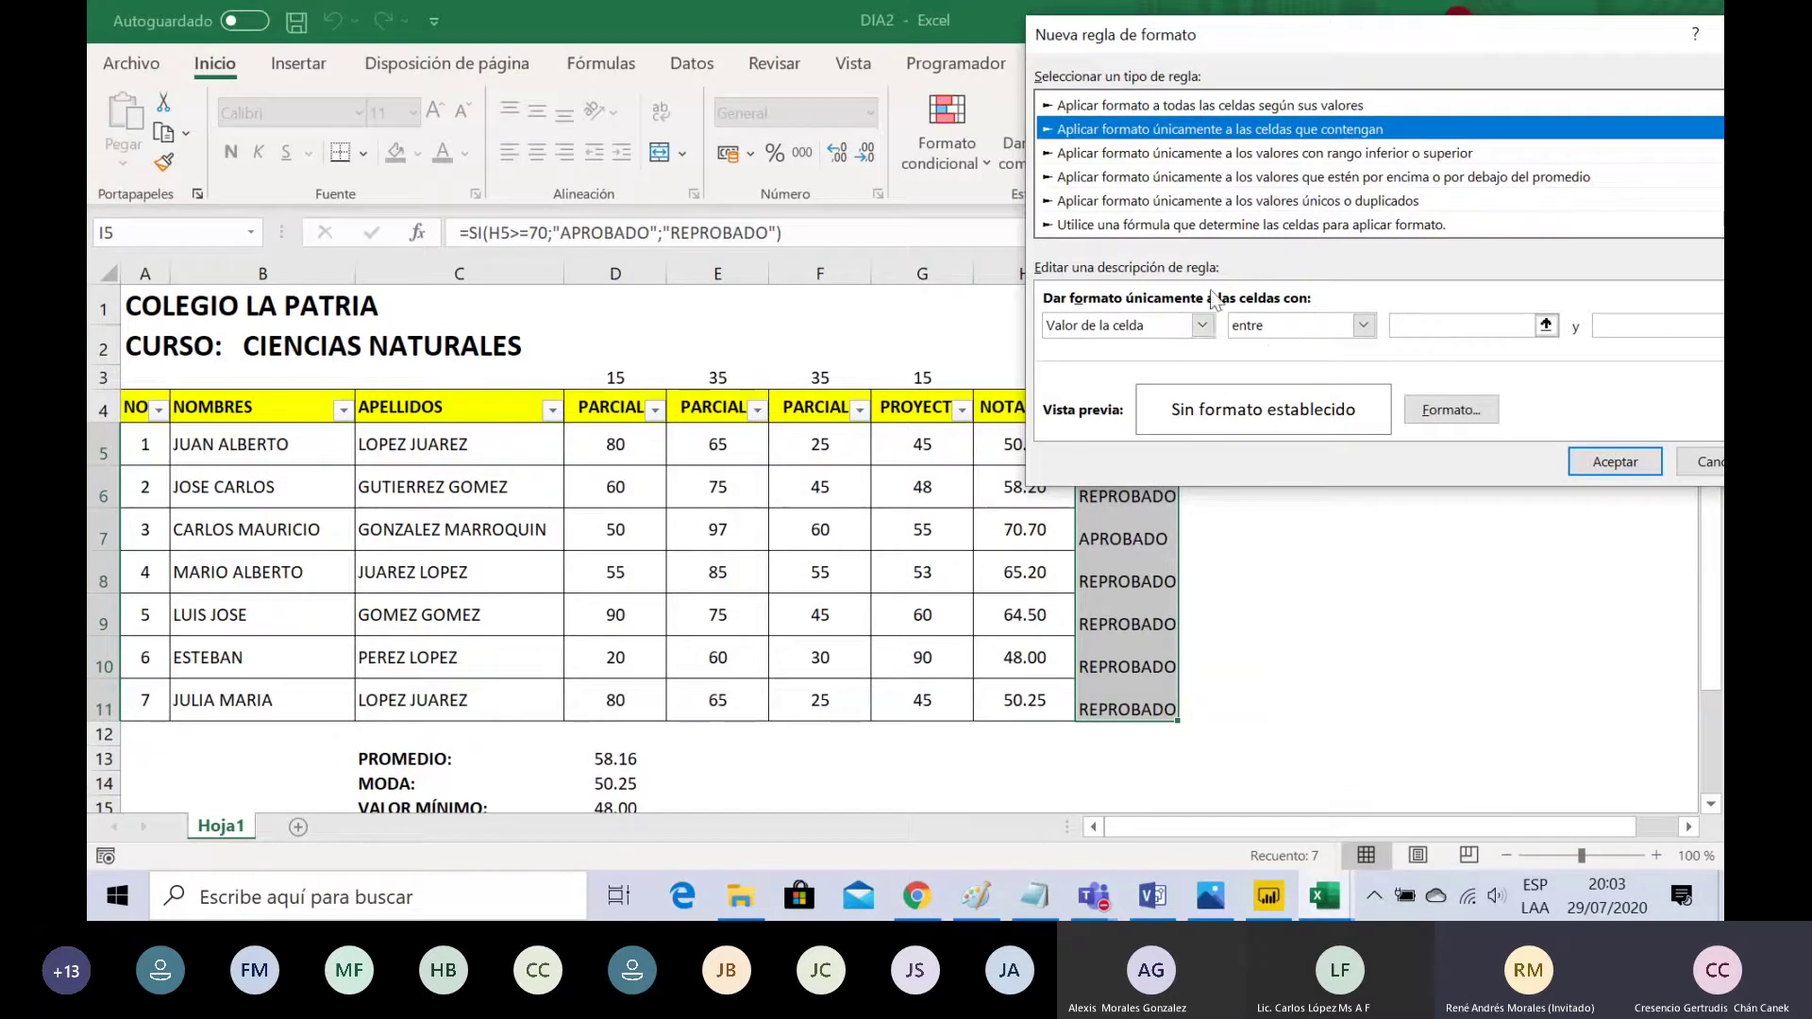
left_click_drag(1449, 21, 1246, 50)
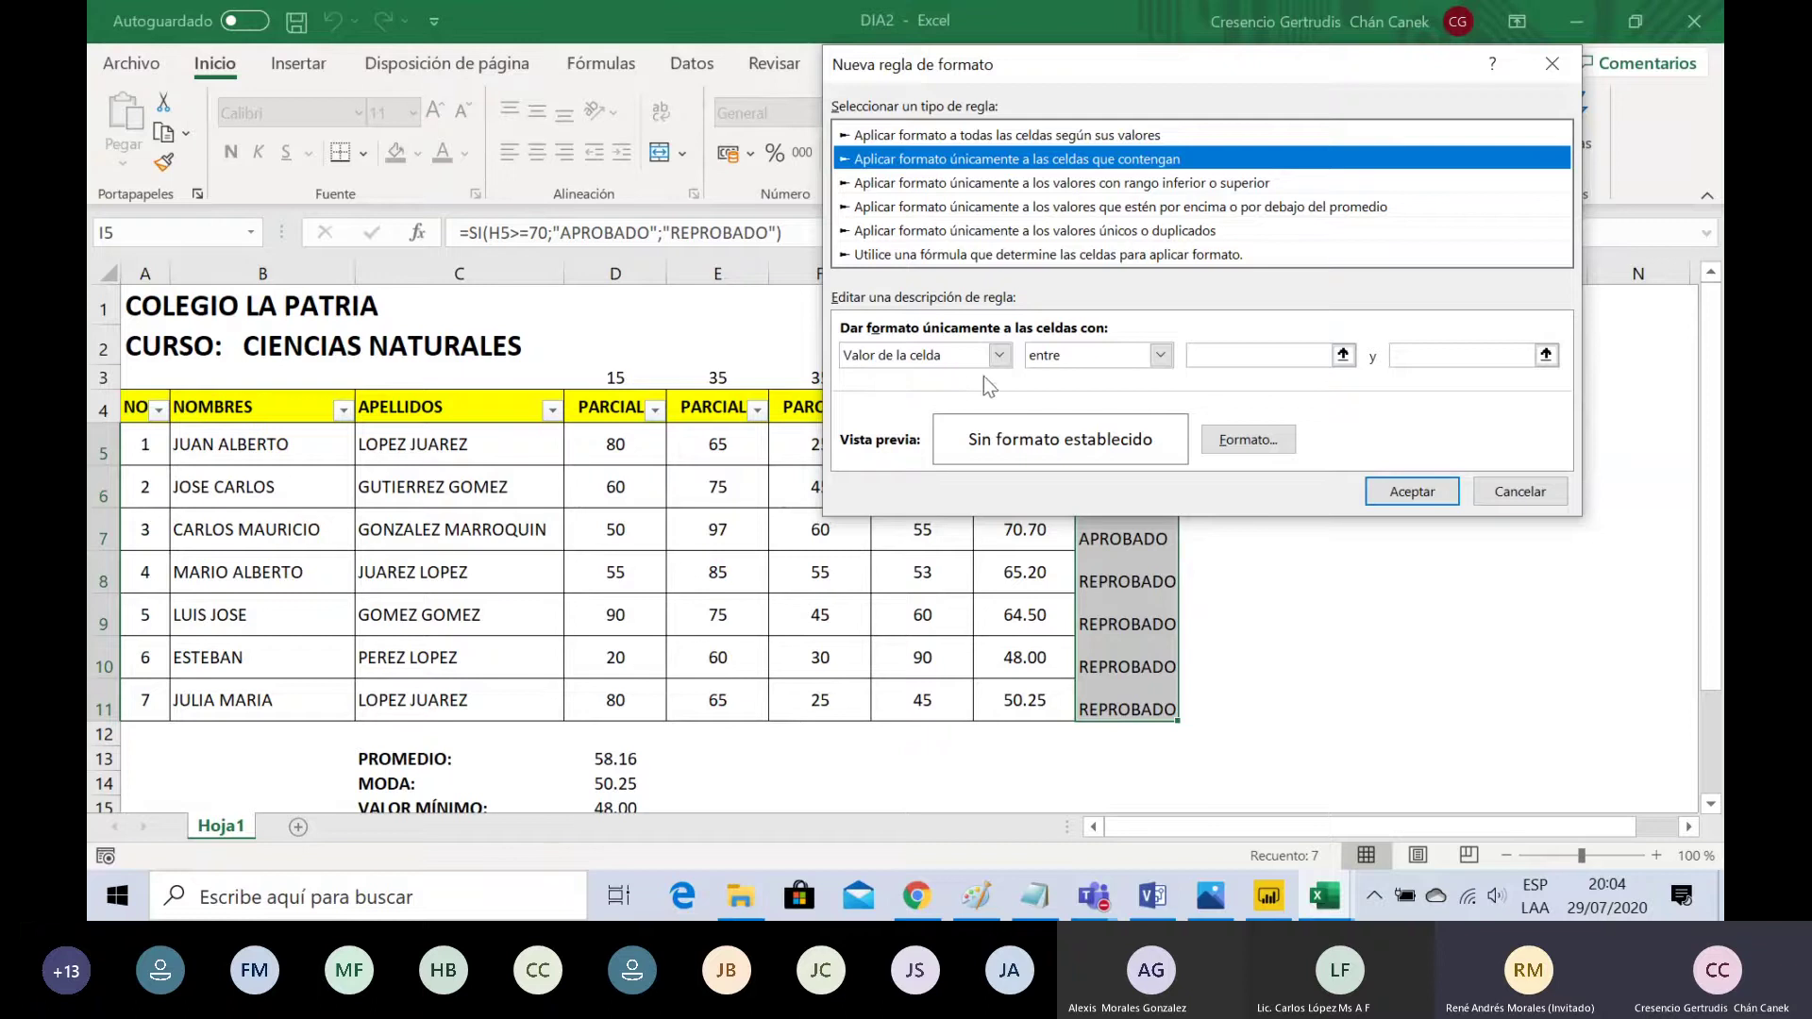
left_click(1000, 355)
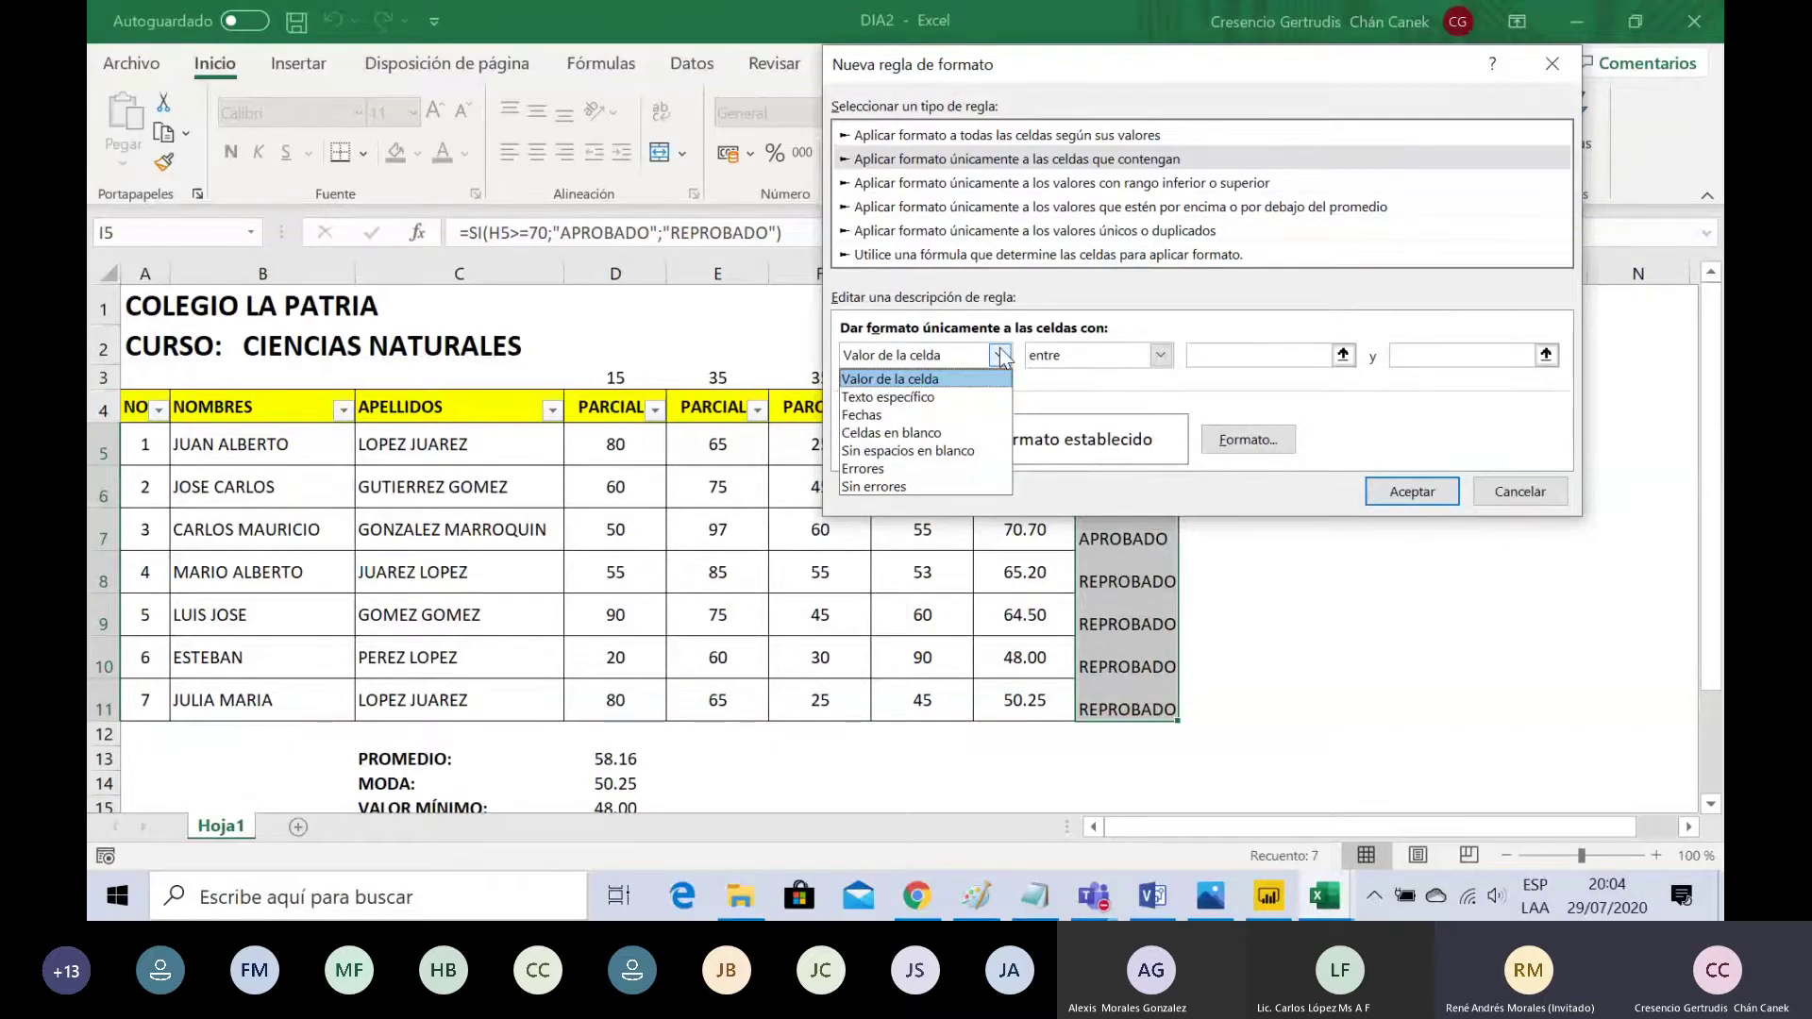
left_click(903, 397)
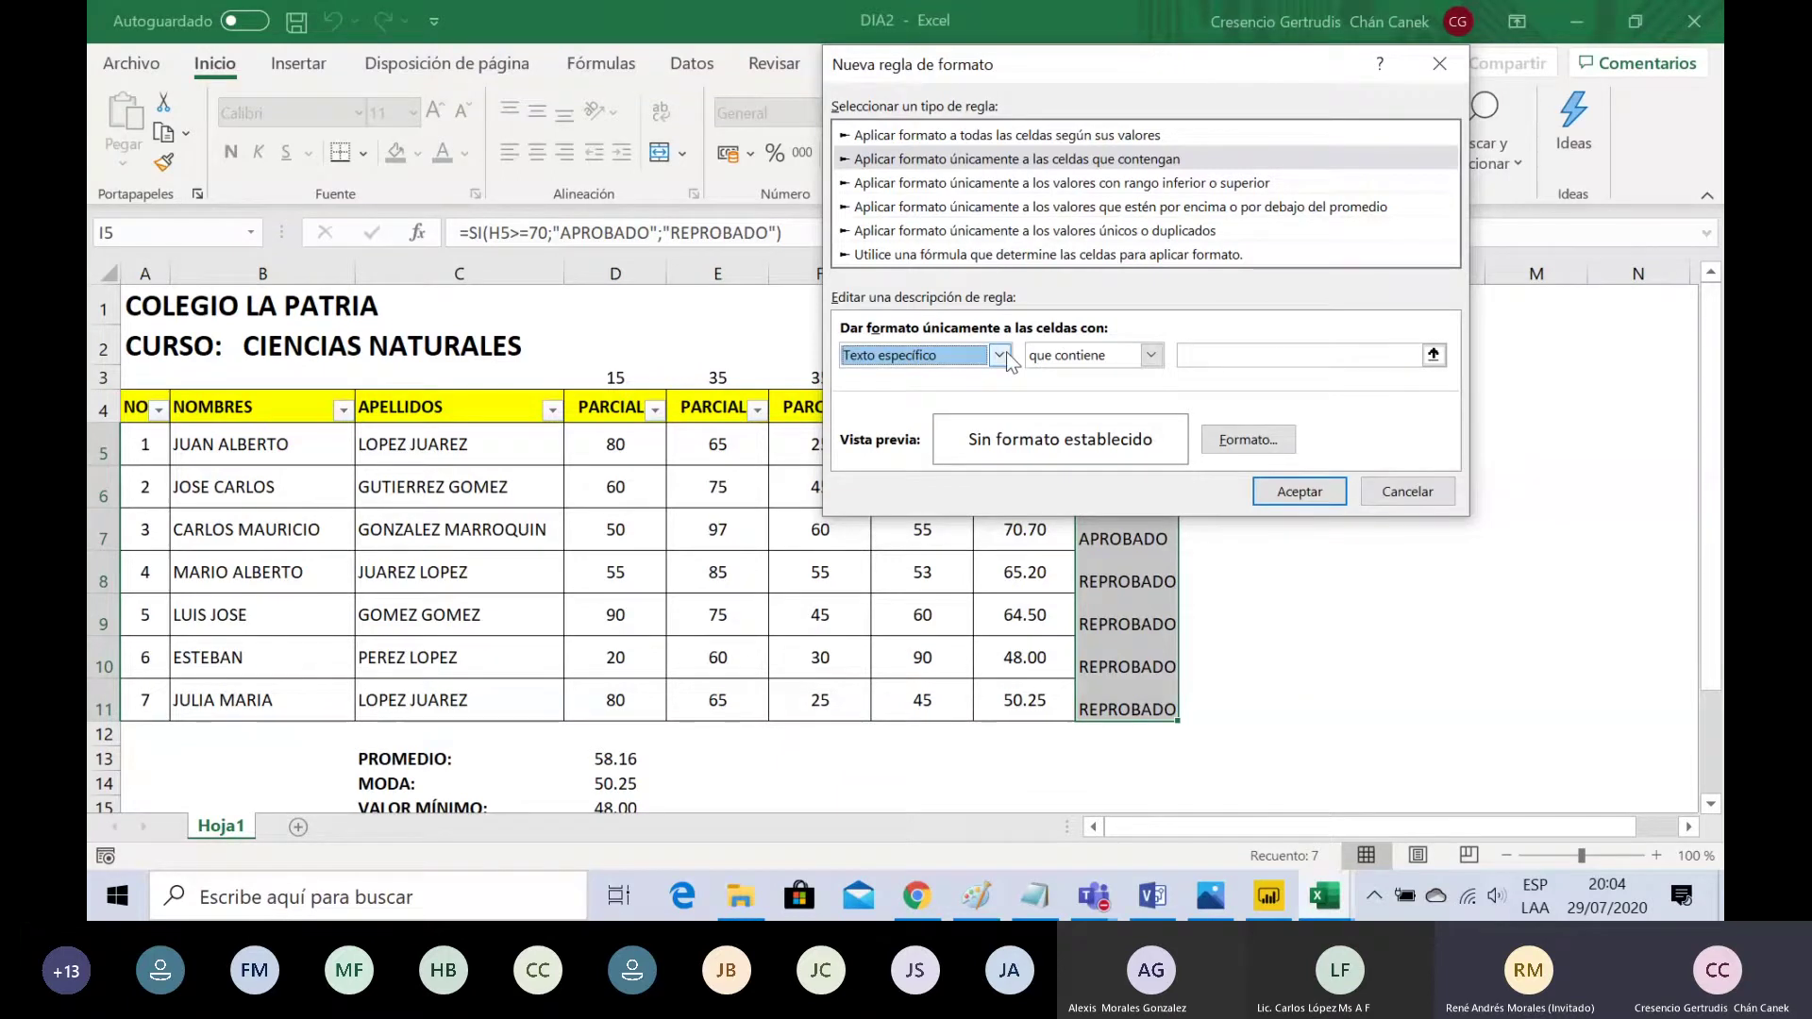
Step: Examine the settings offered by each cell-content condition, from Valor de la celda and Fechas to Celdas en blanco, Errores and Sin errores
scroll(1006, 351, "up", 1)
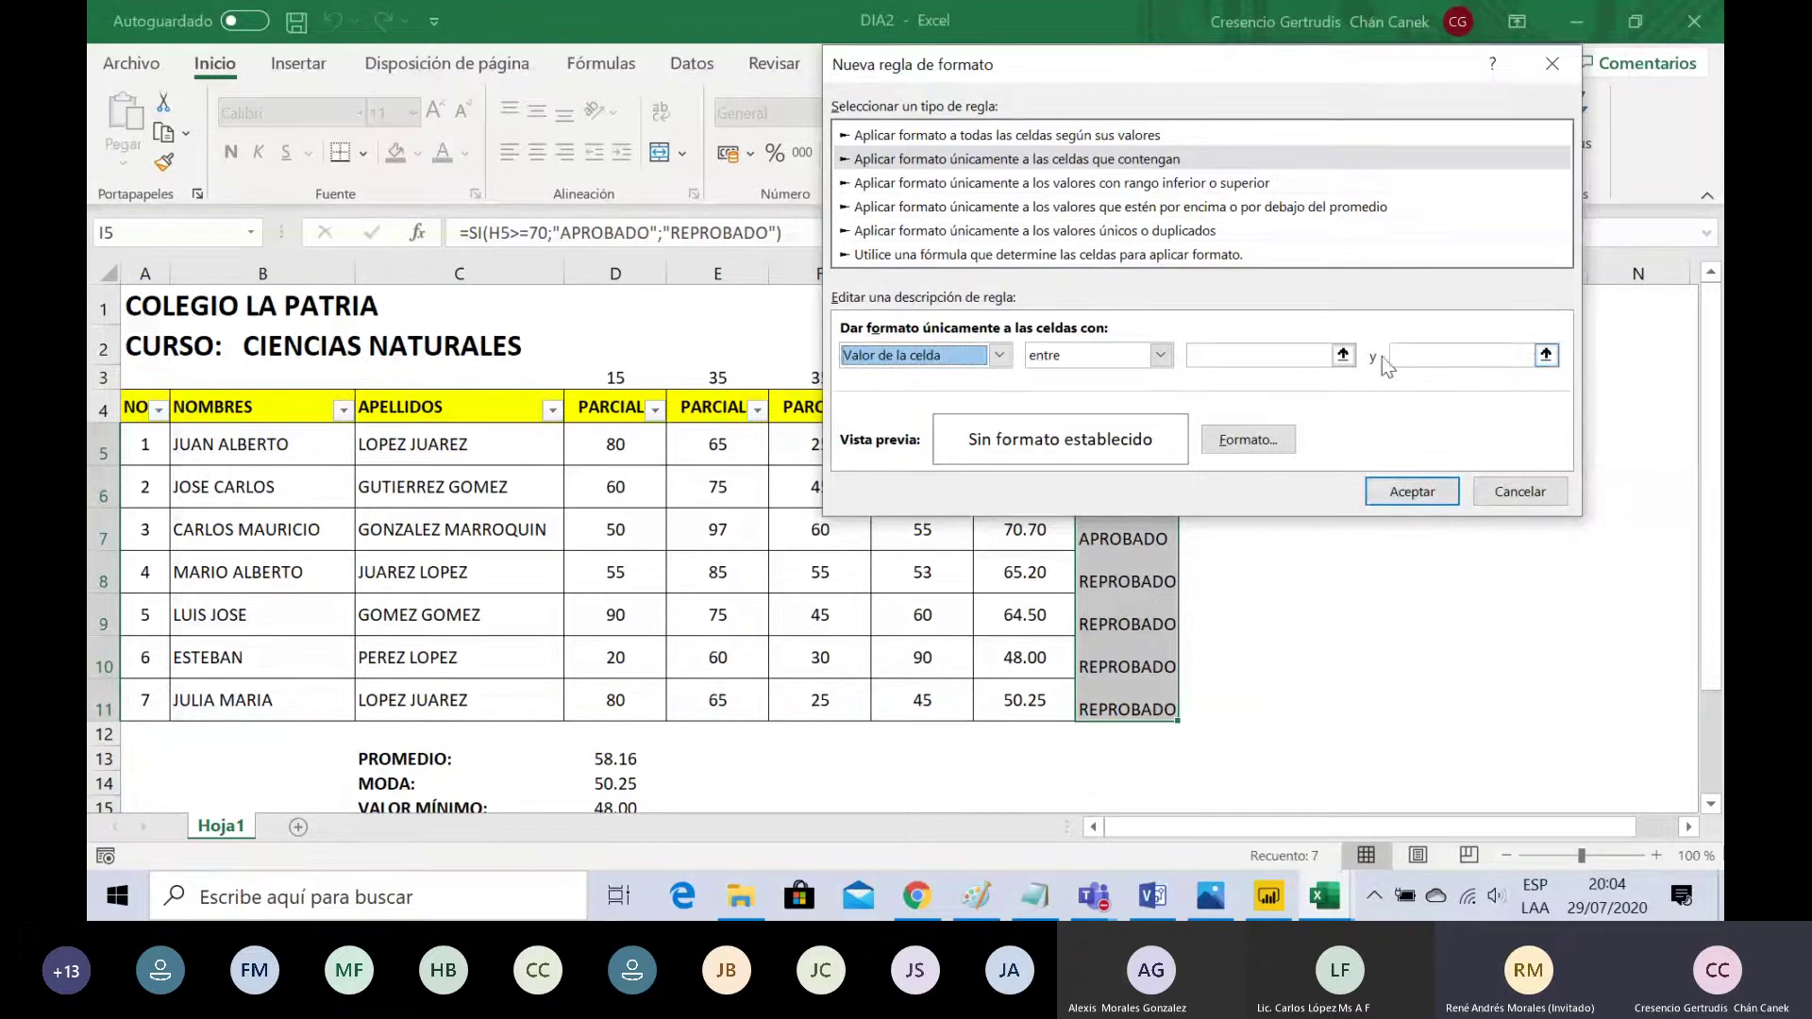
left_click(998, 355)
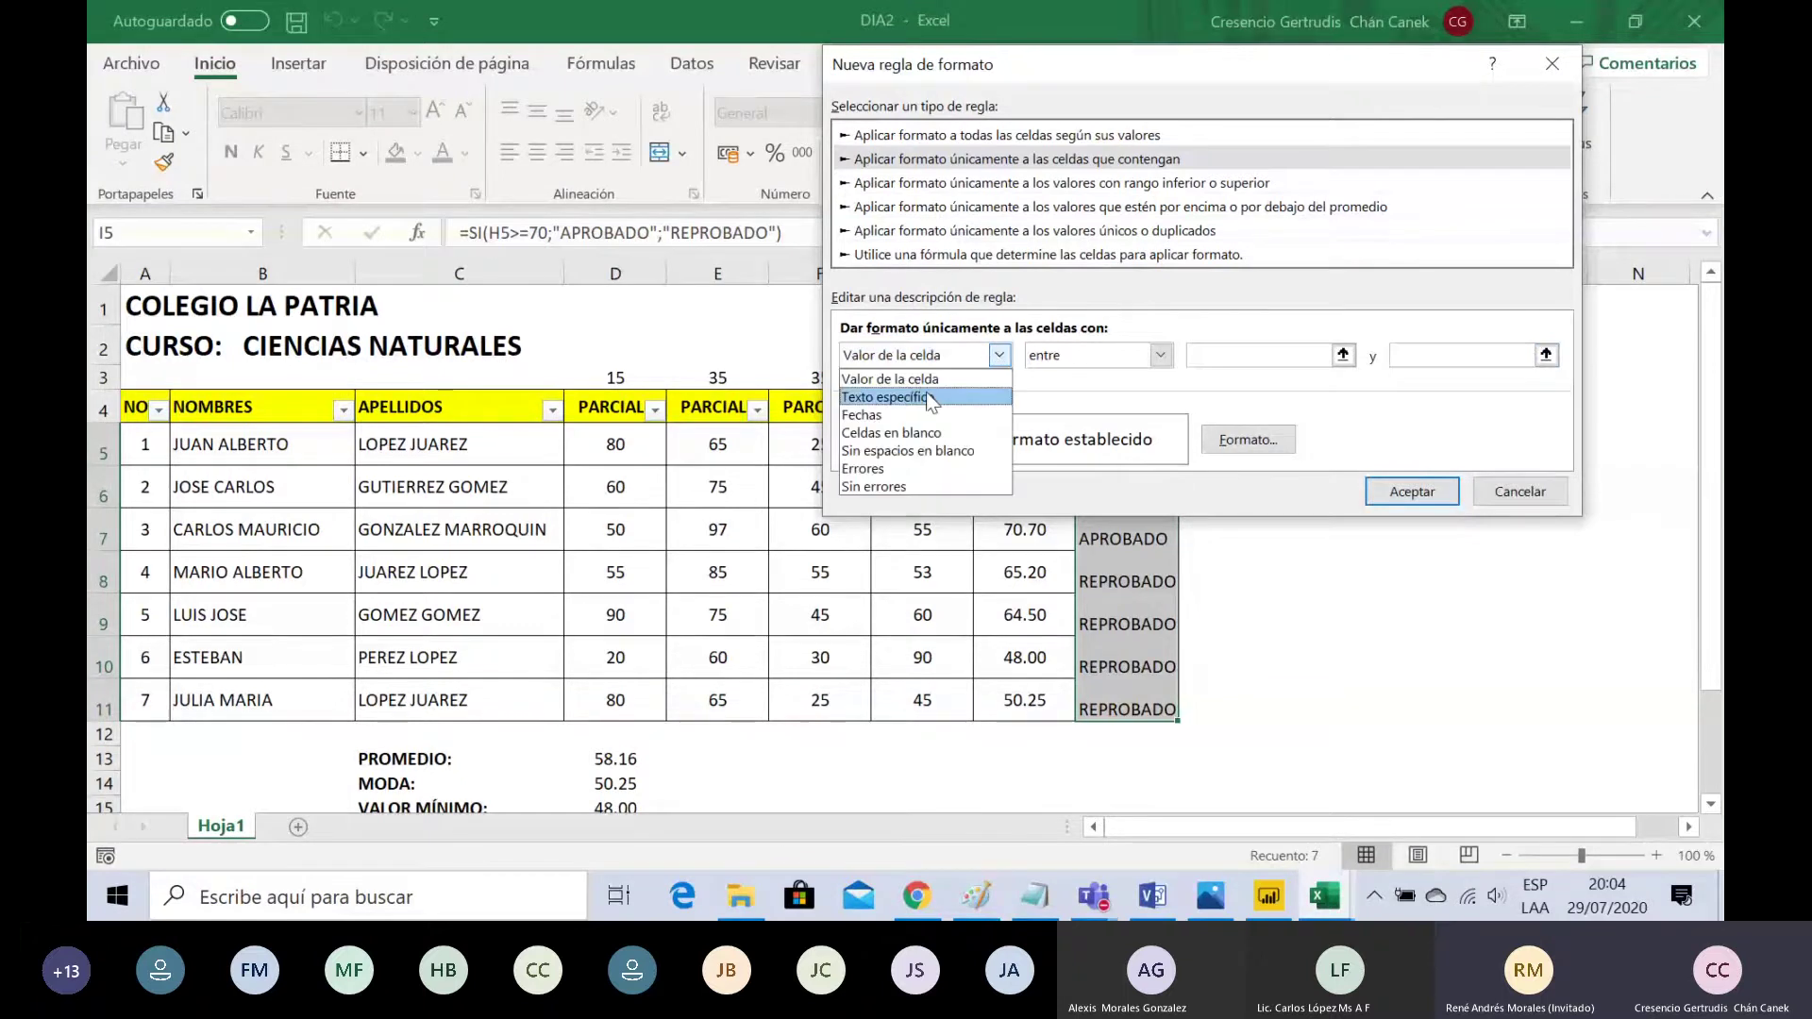
left_click(931, 397)
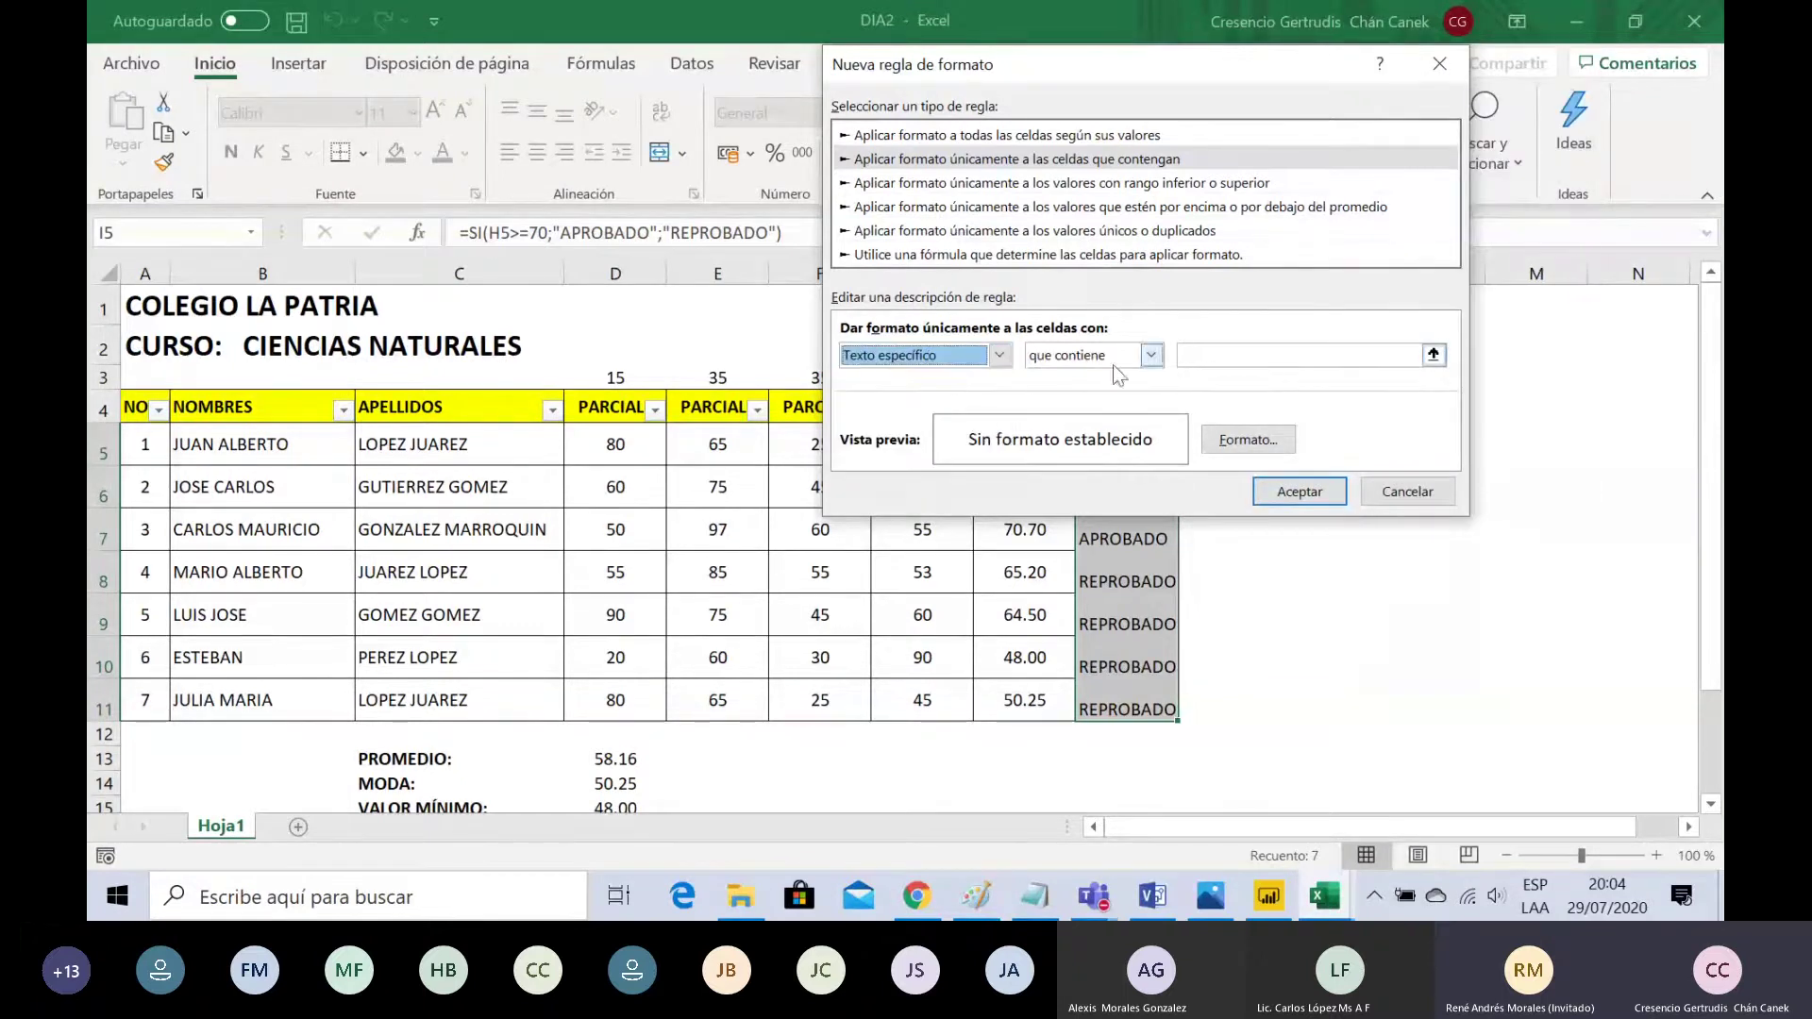
left_click(998, 355)
left_click(901, 415)
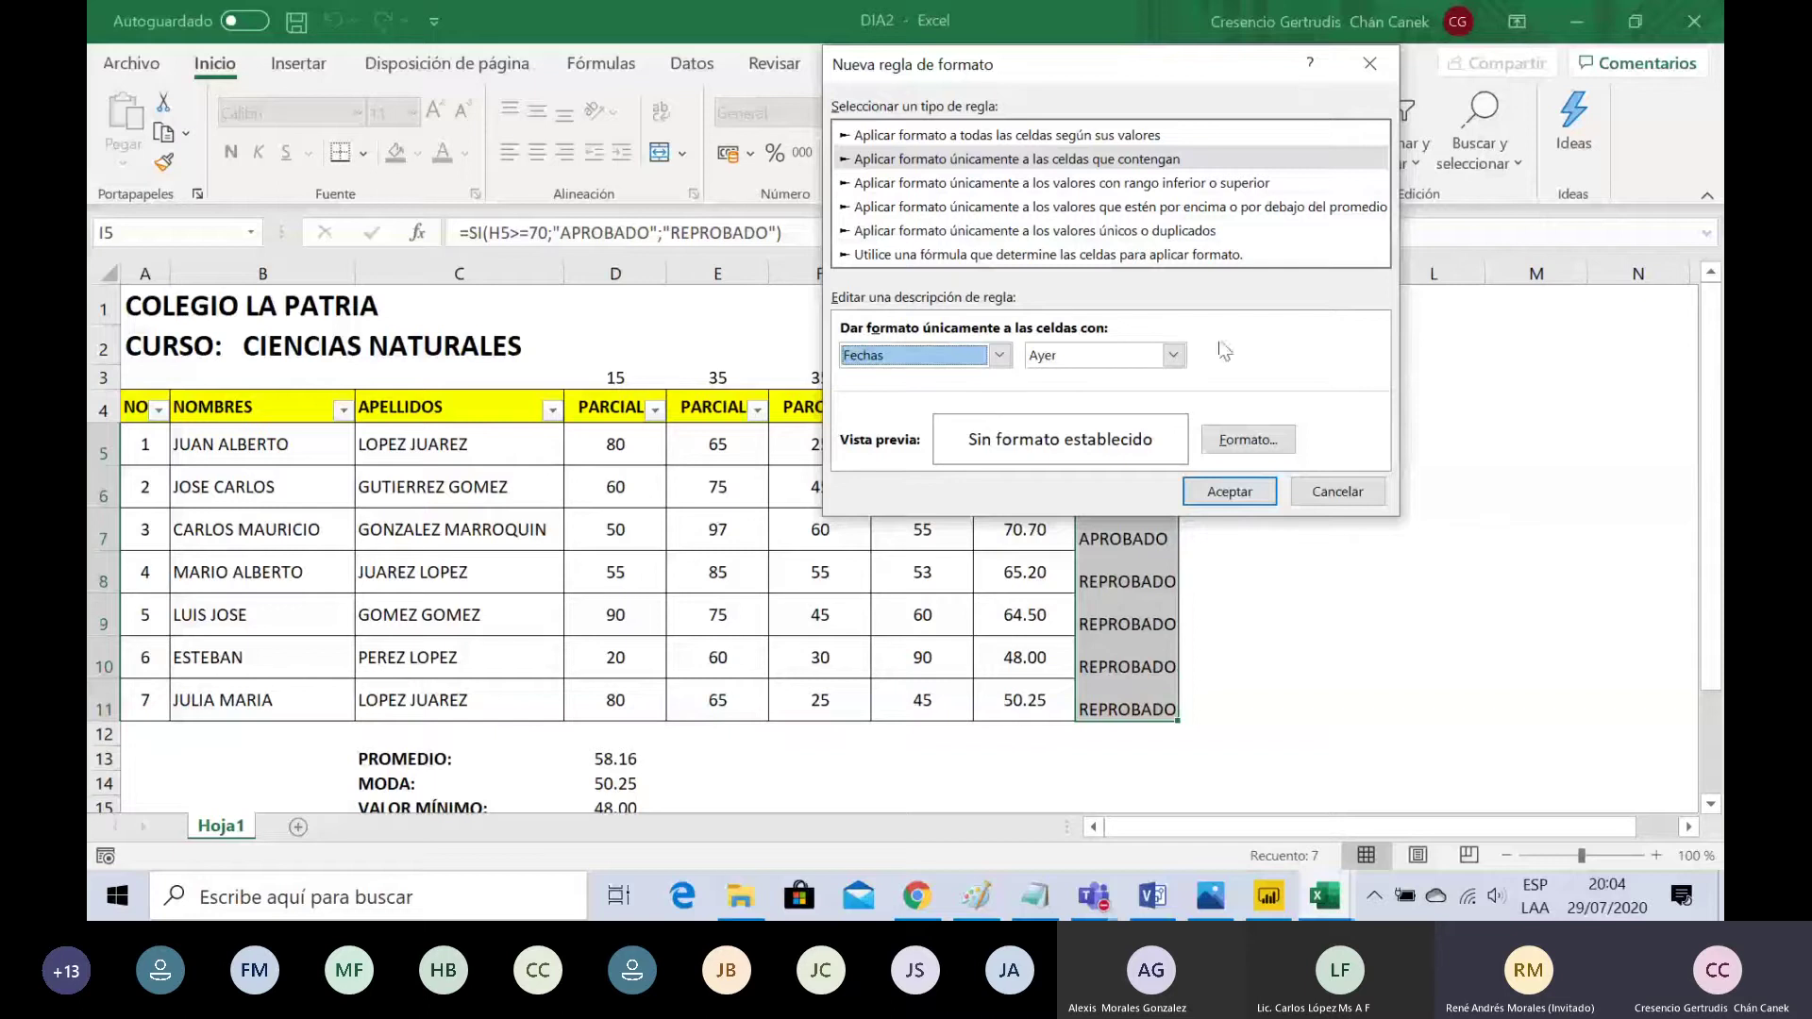
left_click(998, 356)
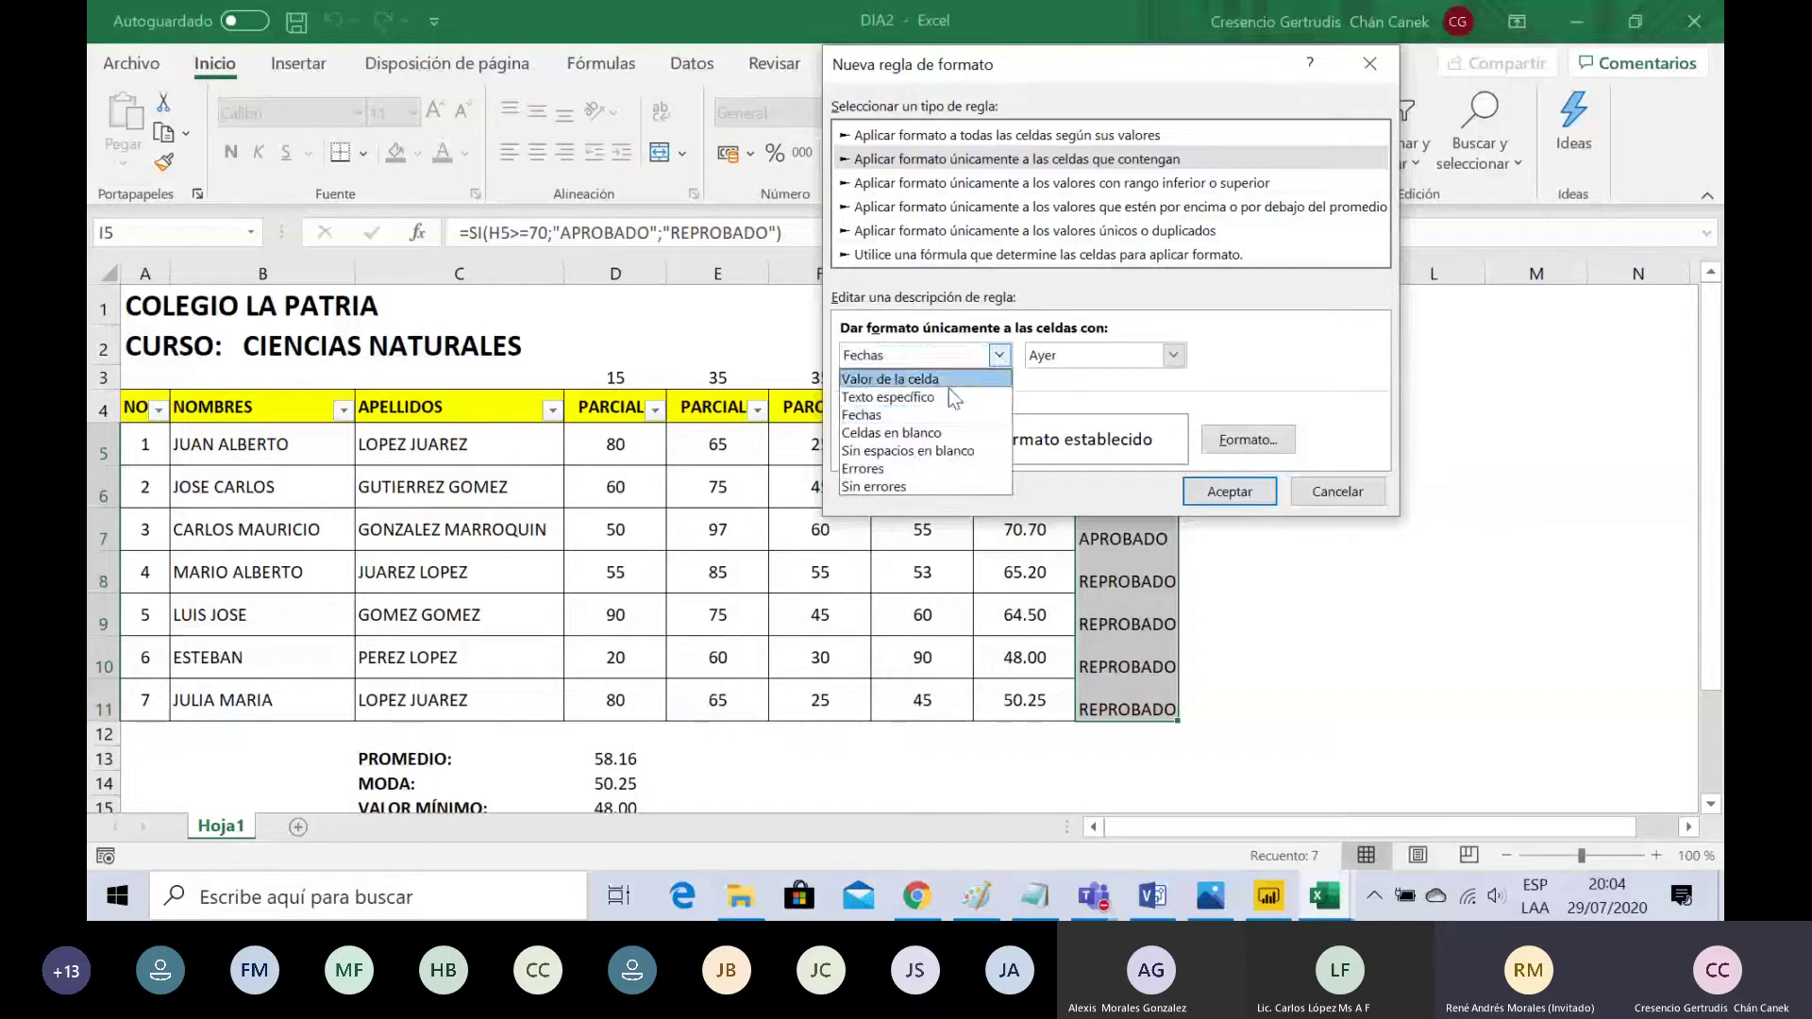
left_click(935, 433)
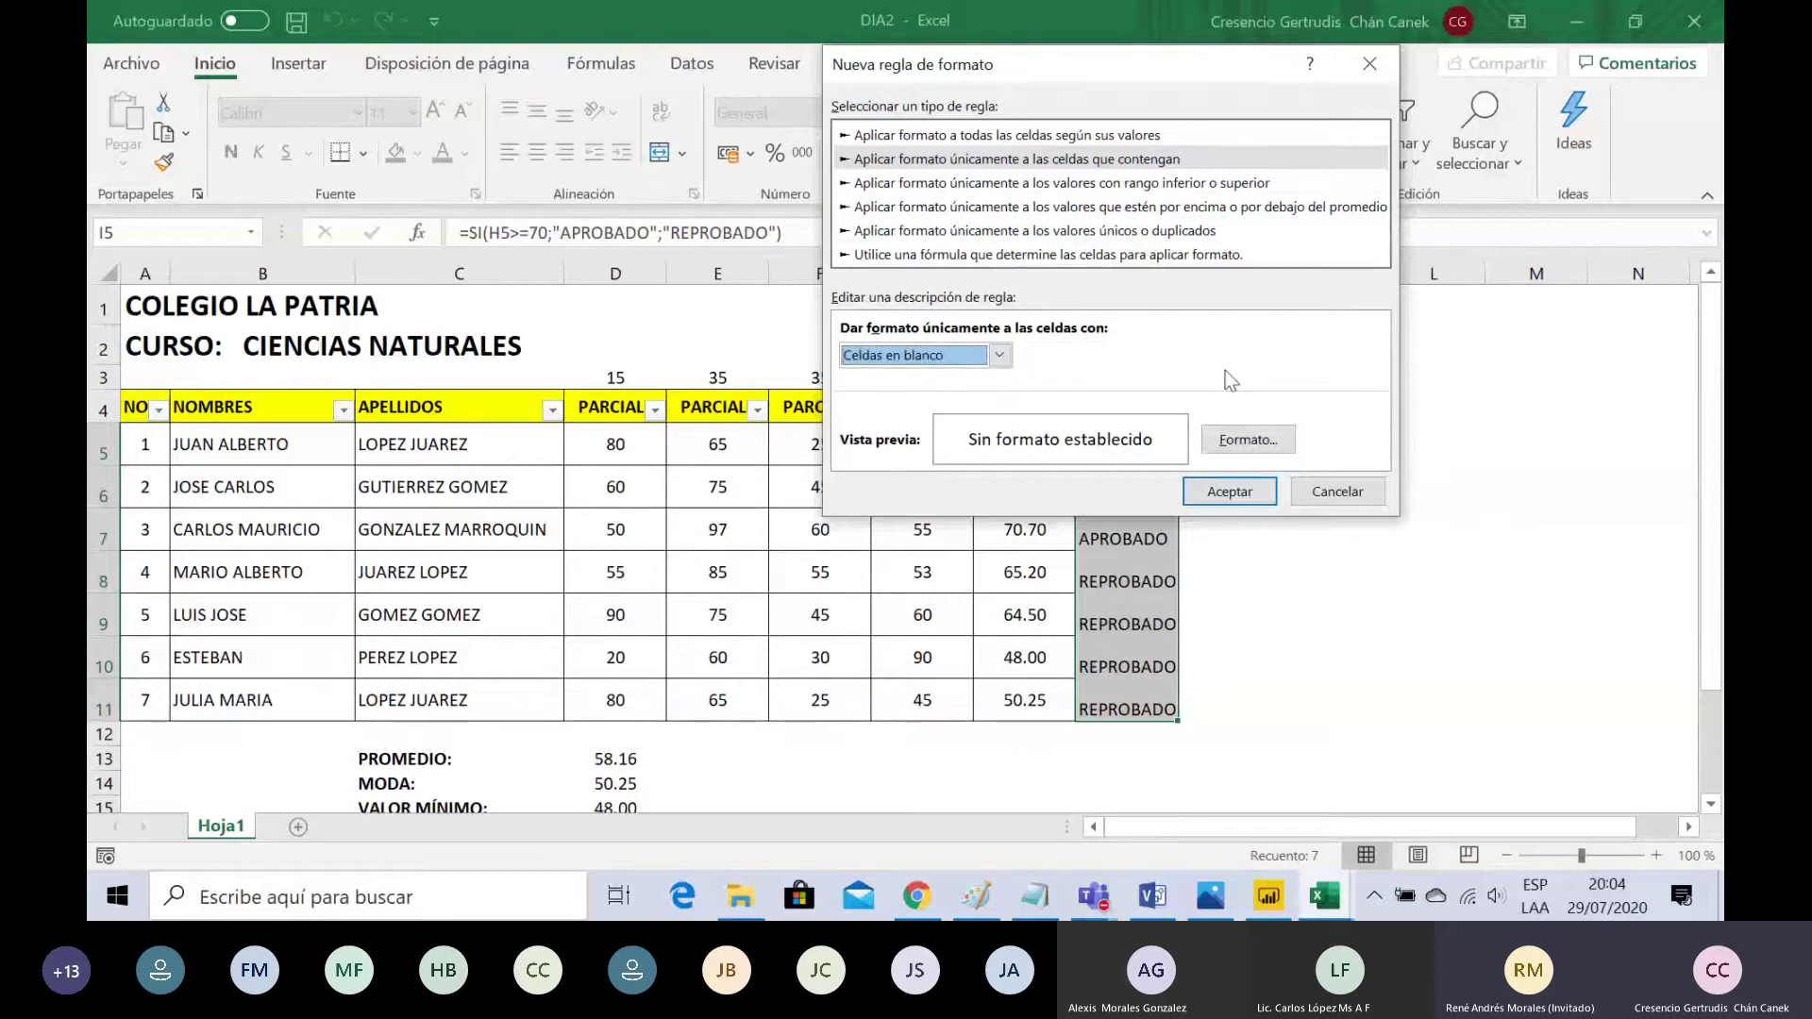
left_click(999, 356)
left_click(946, 438)
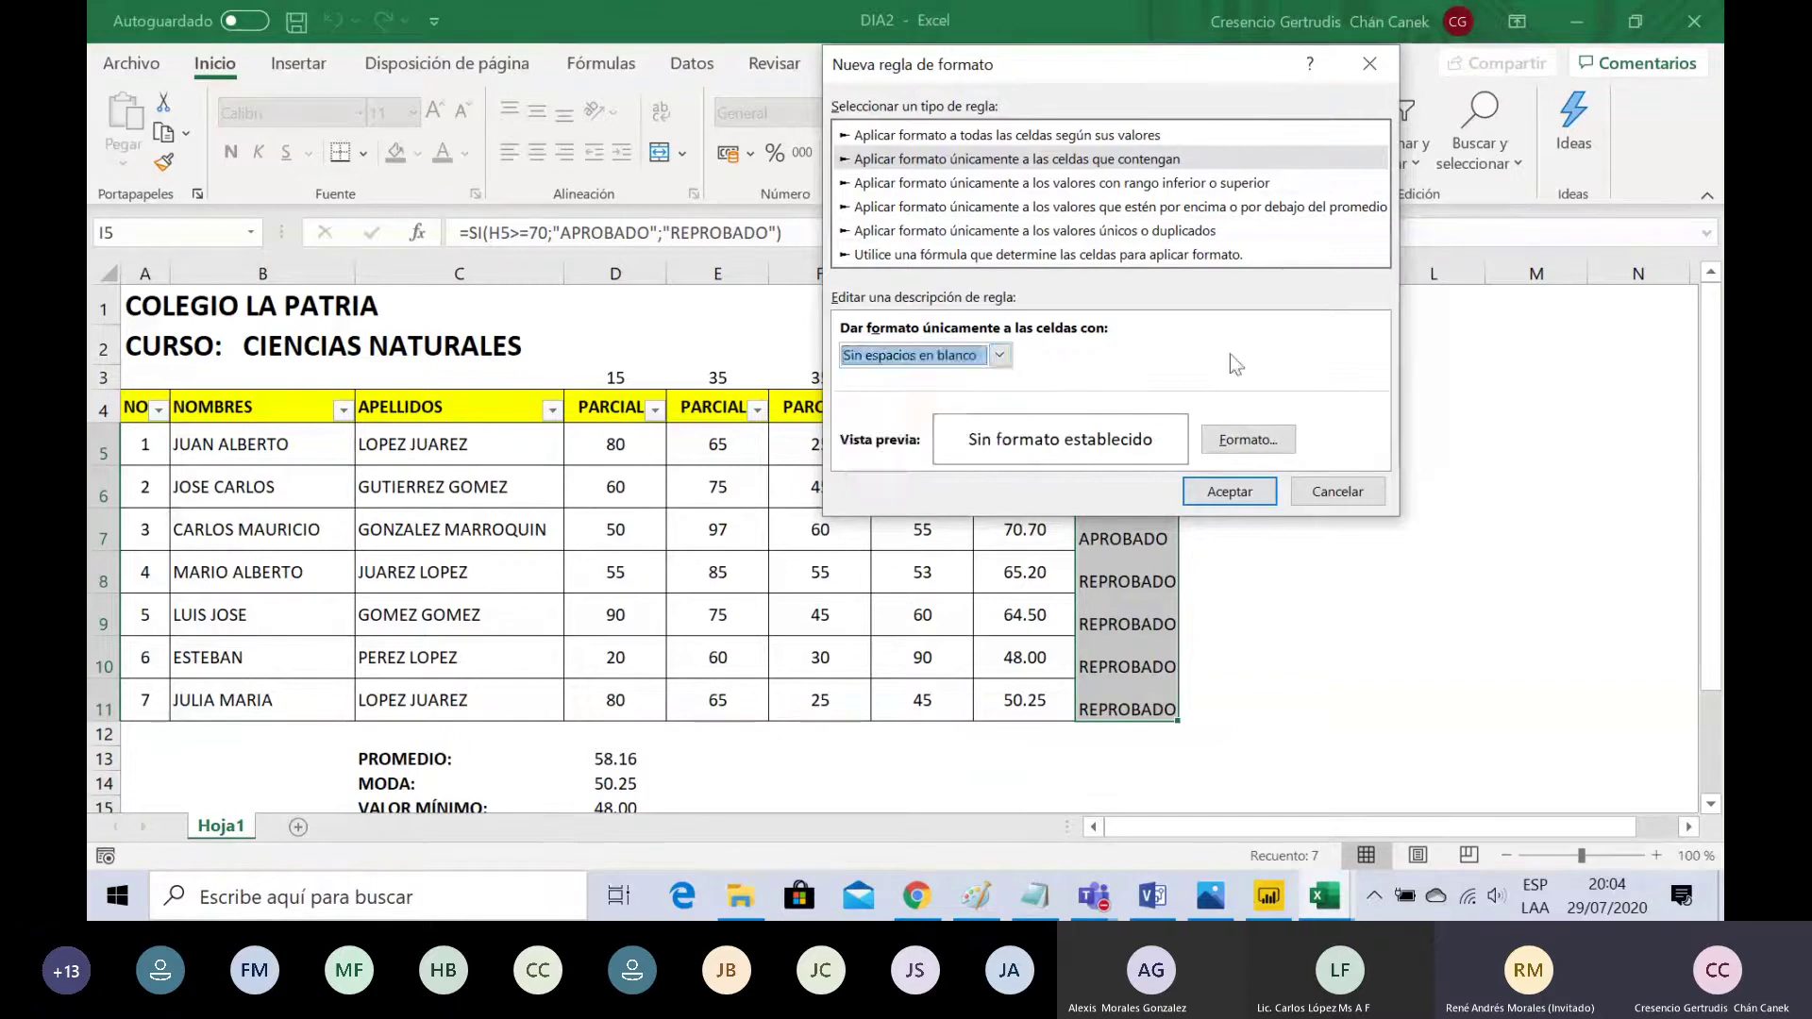
left_click(999, 356)
left_click(863, 468)
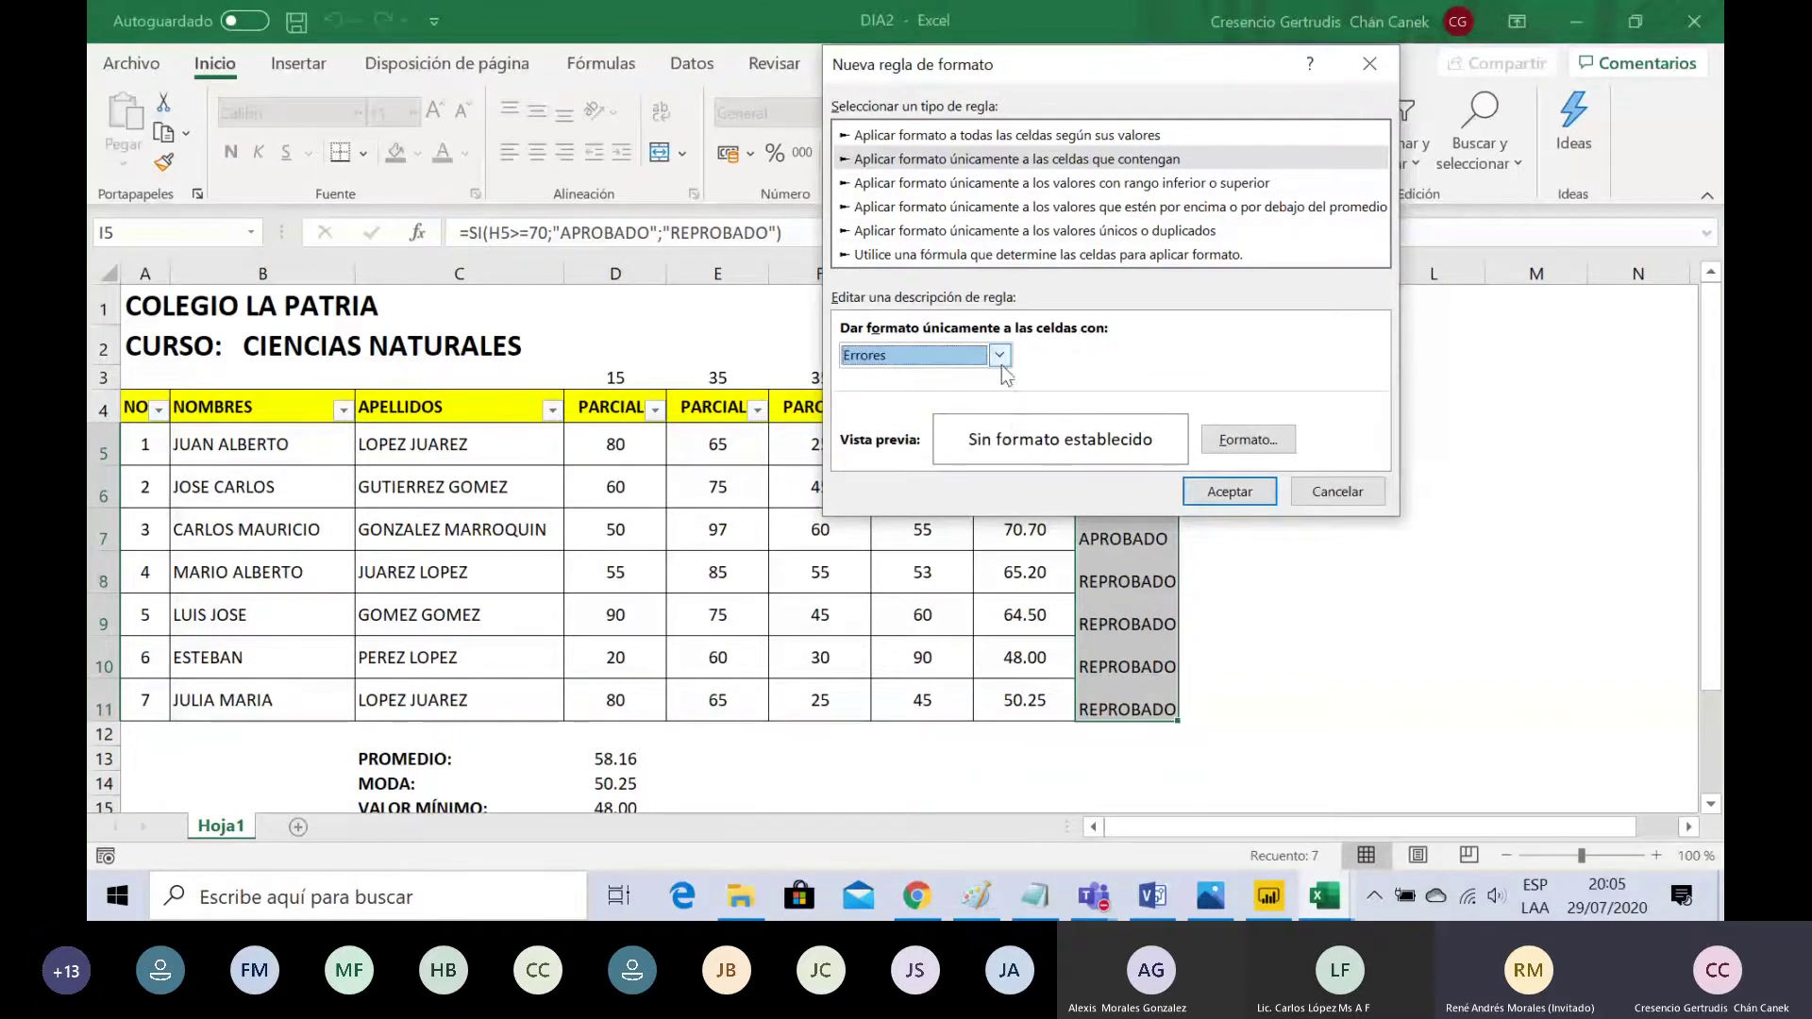
left_click(998, 356)
left_click(934, 486)
Step: Set the rule's condition to Texto específico que contiene APROBADO
left_click(999, 355)
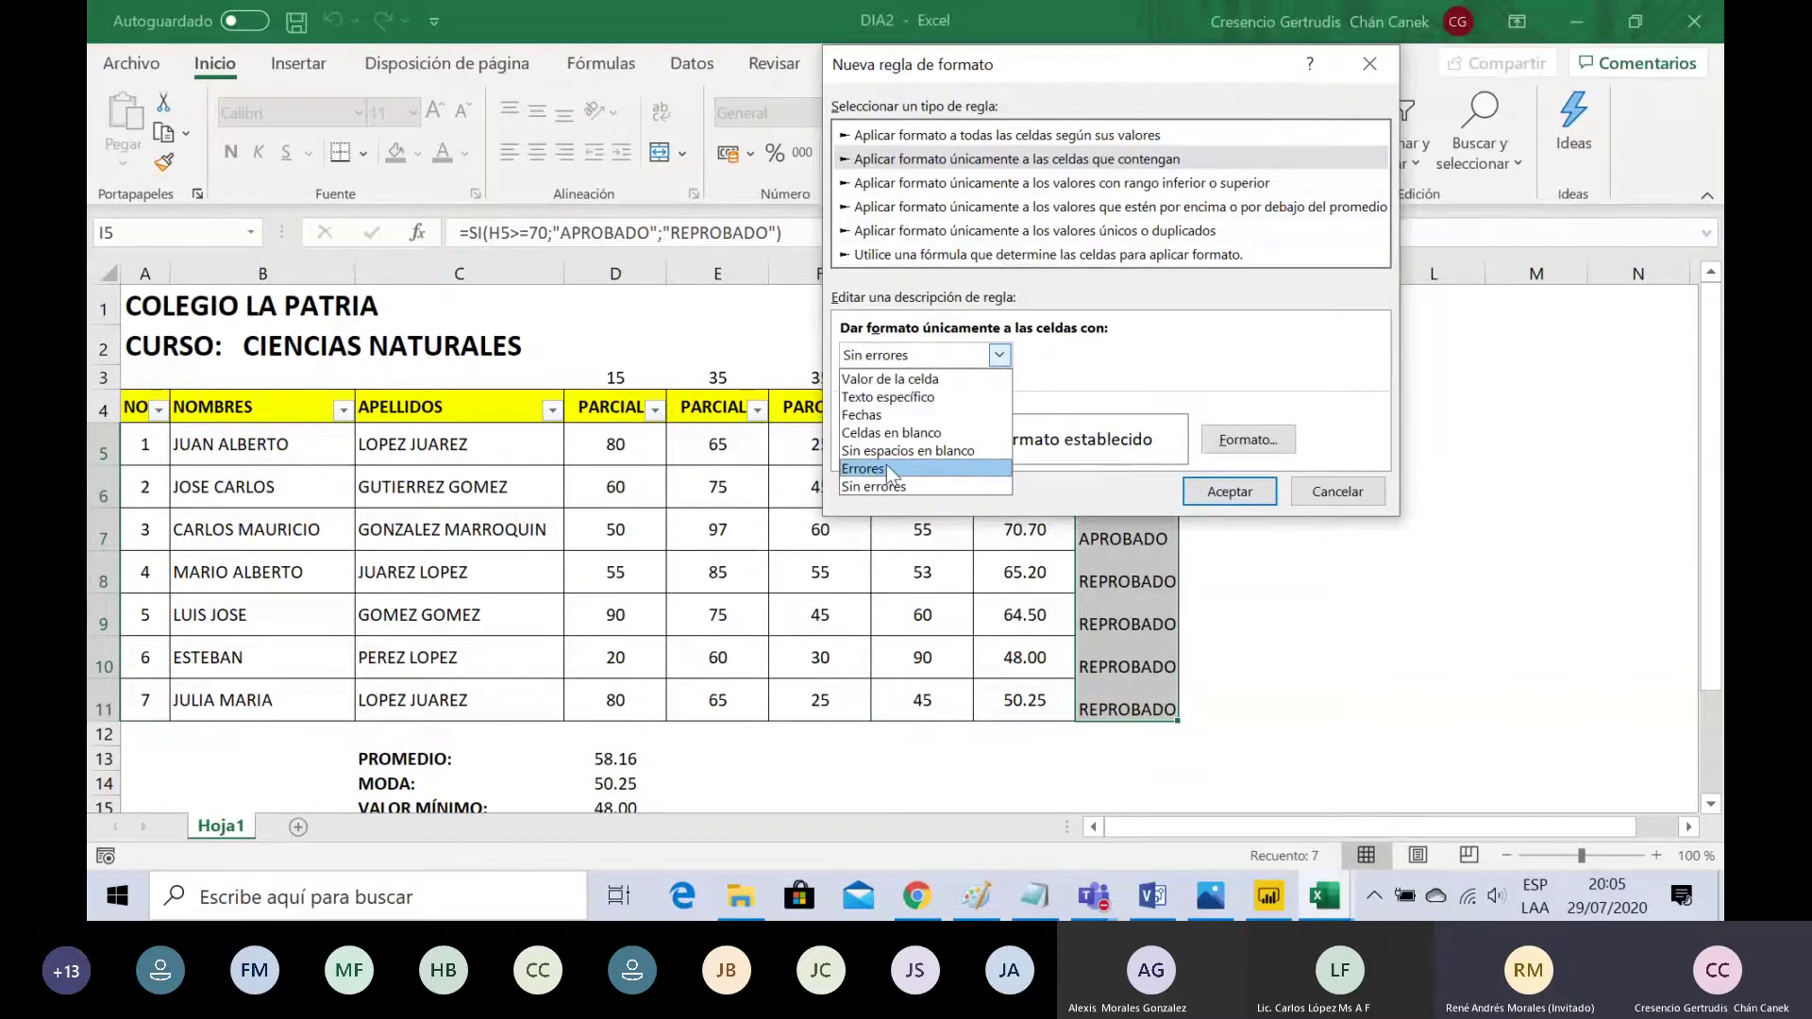
left_click(958, 396)
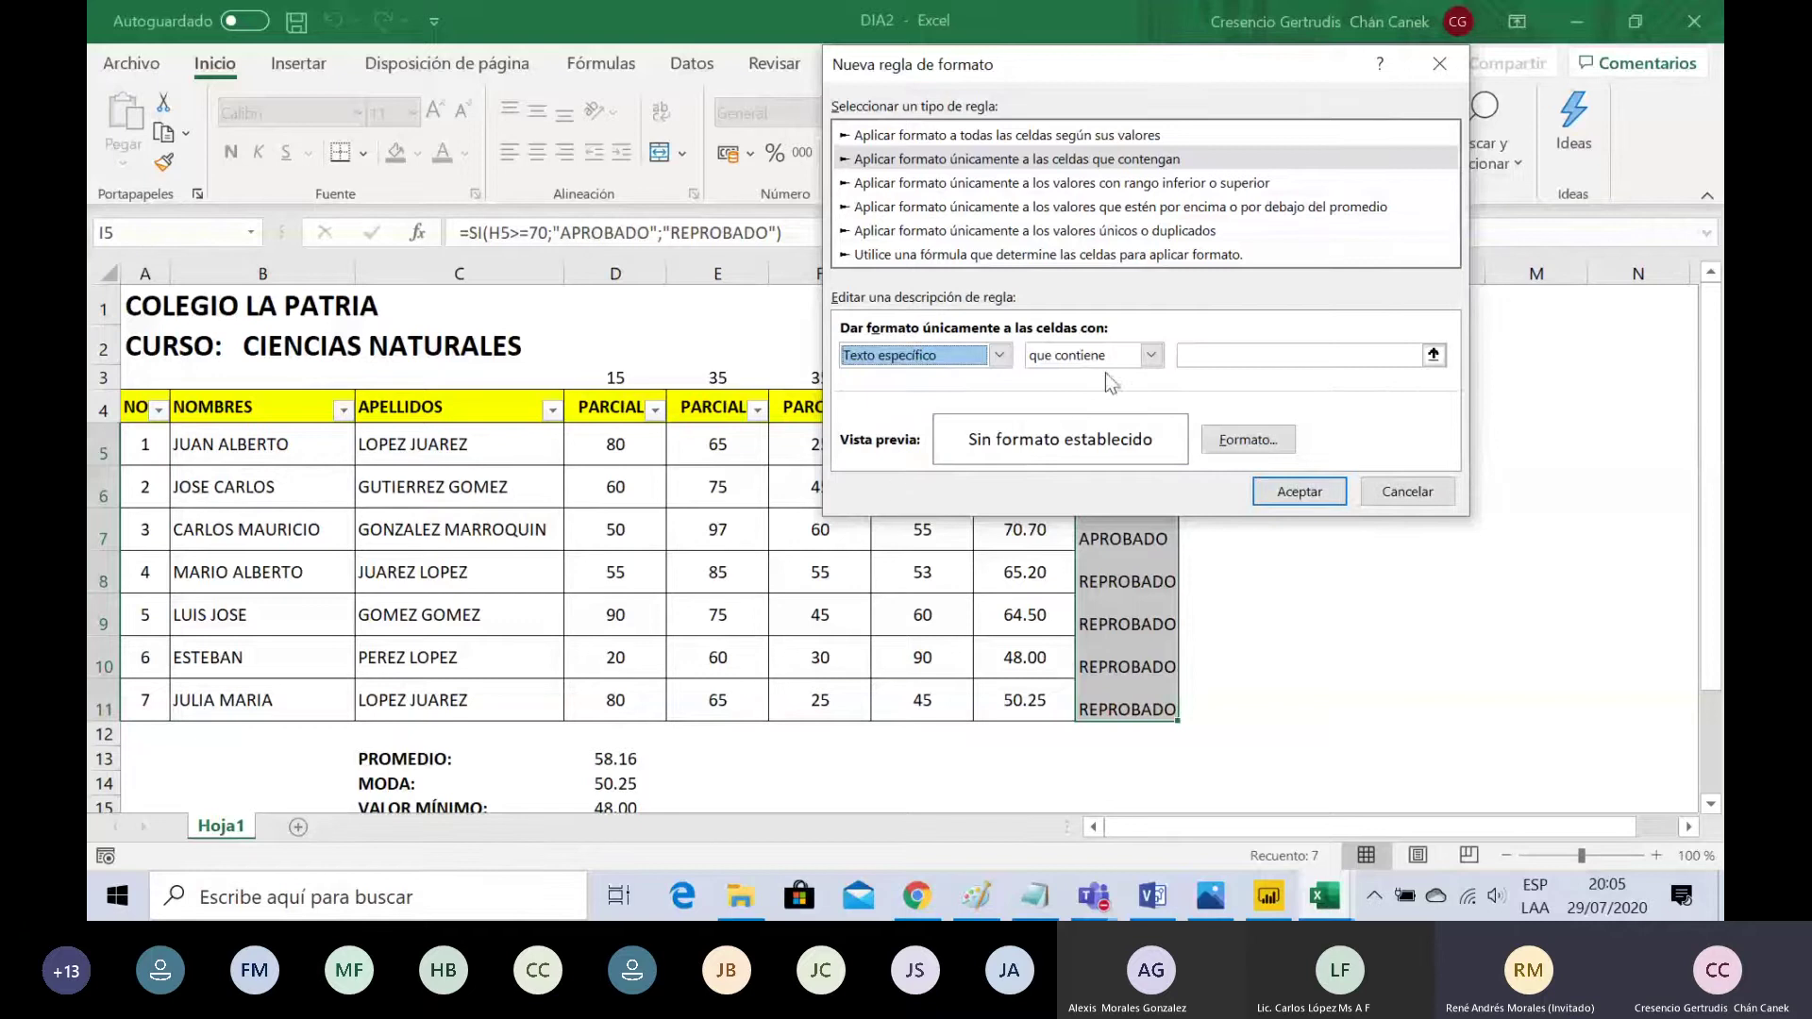
left_click(1151, 356)
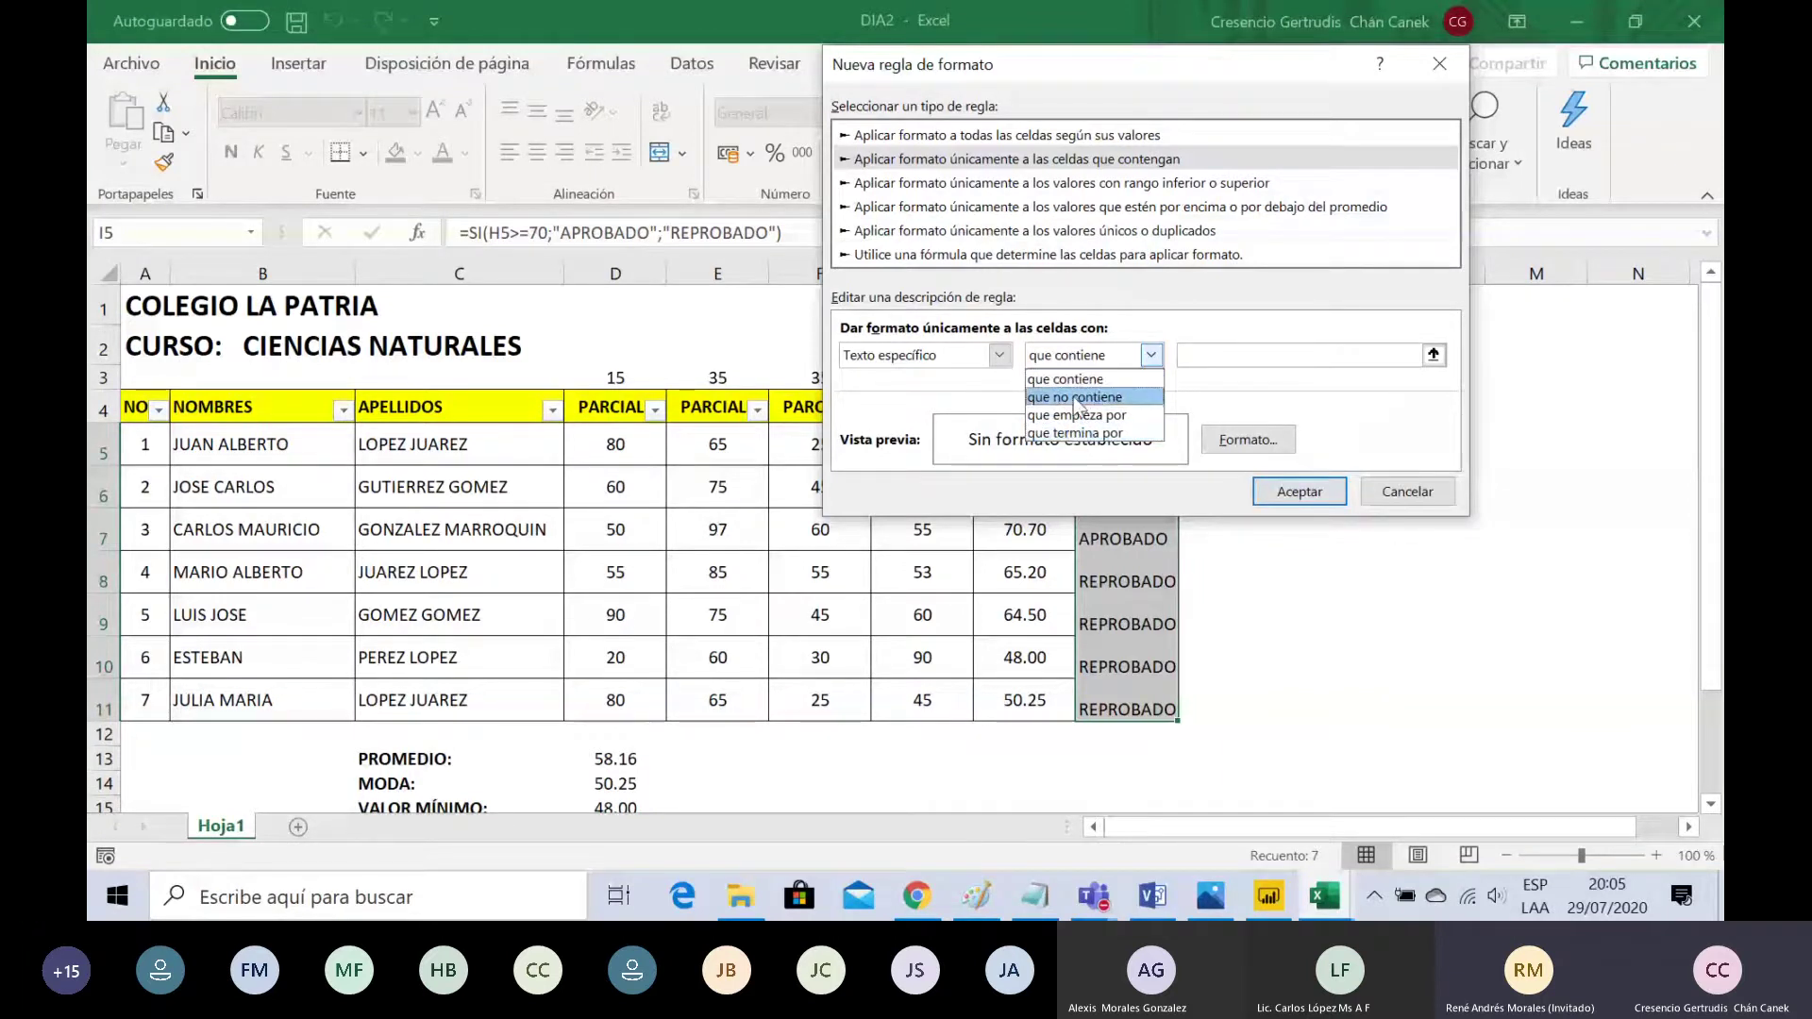
left_click(1130, 380)
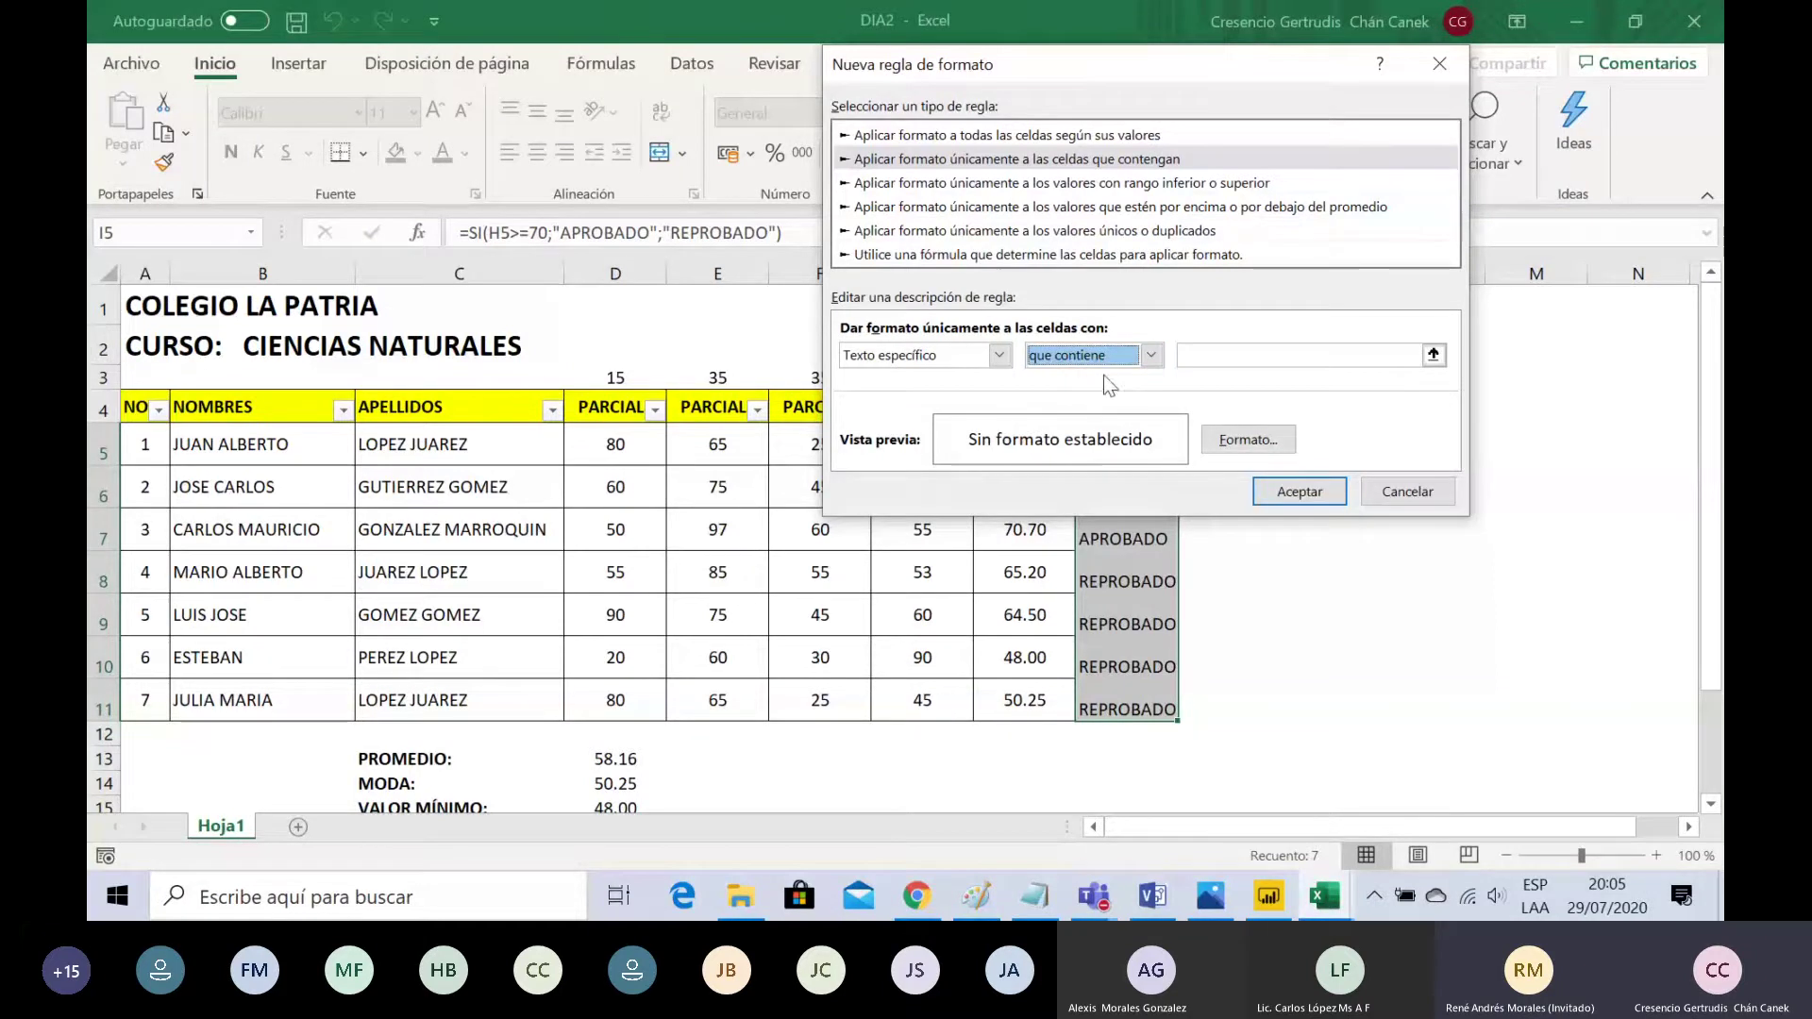
left_click(1243, 352)
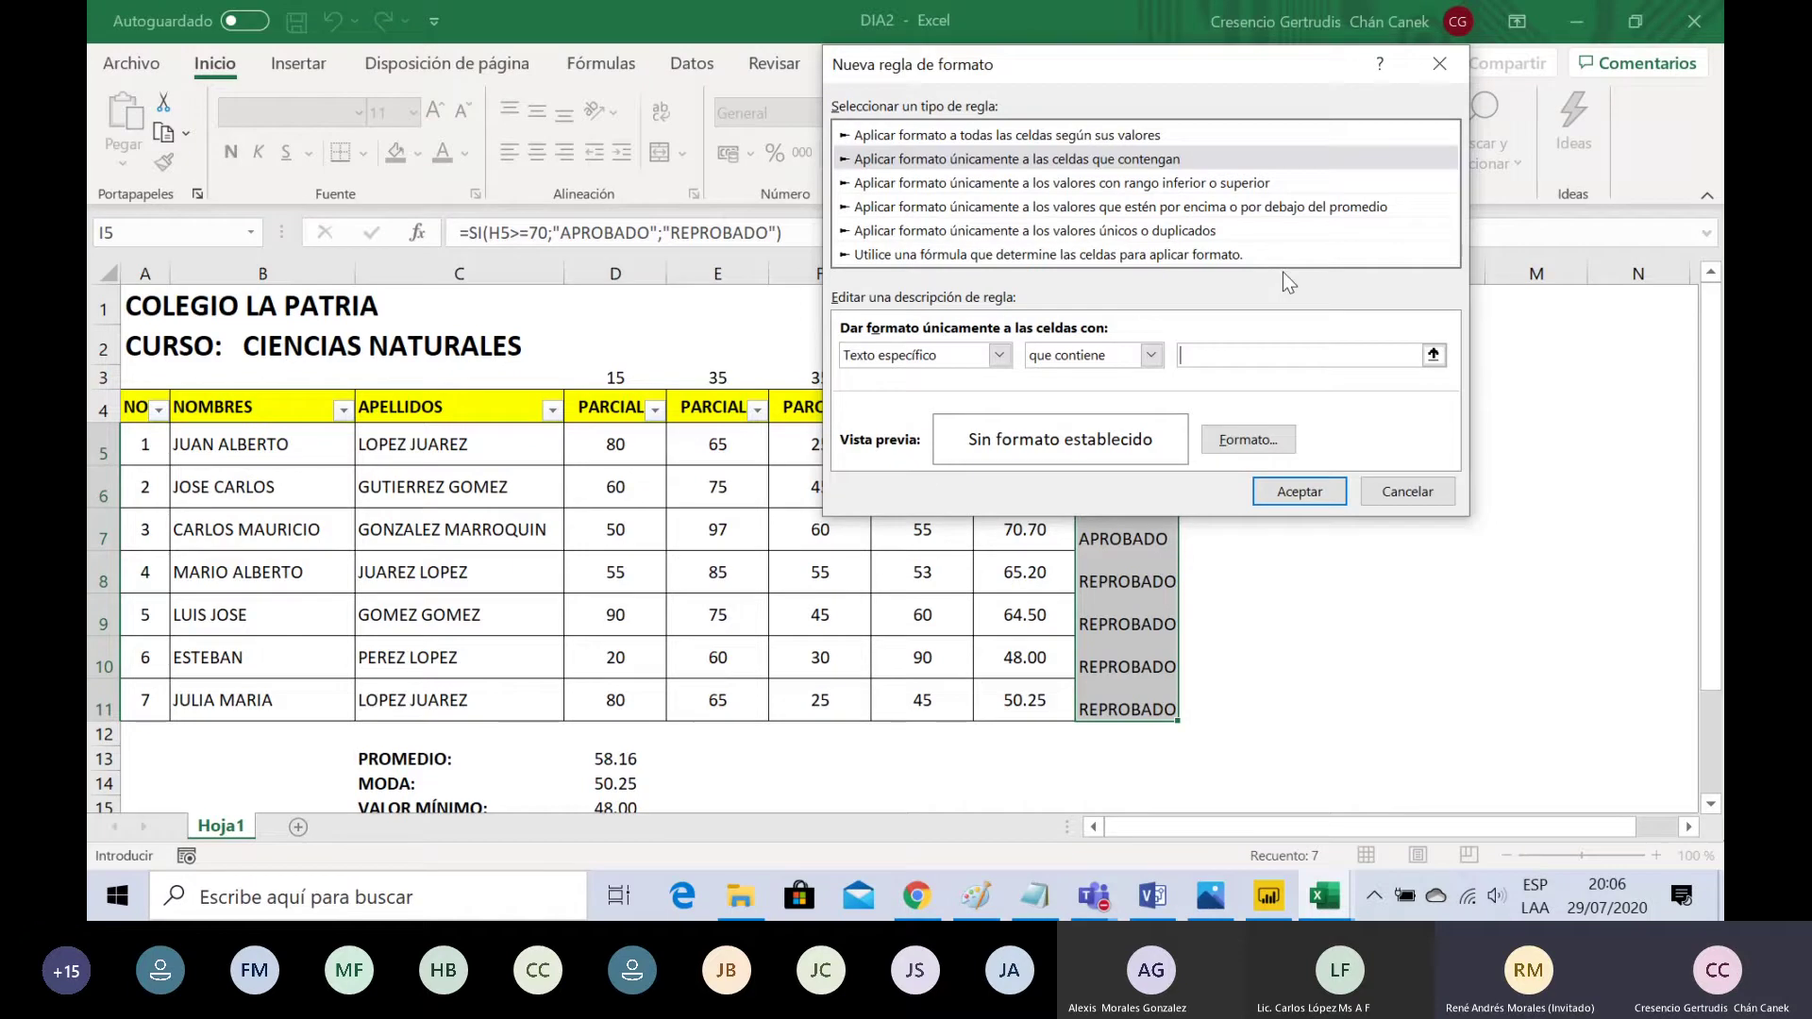
type("APROBADO")
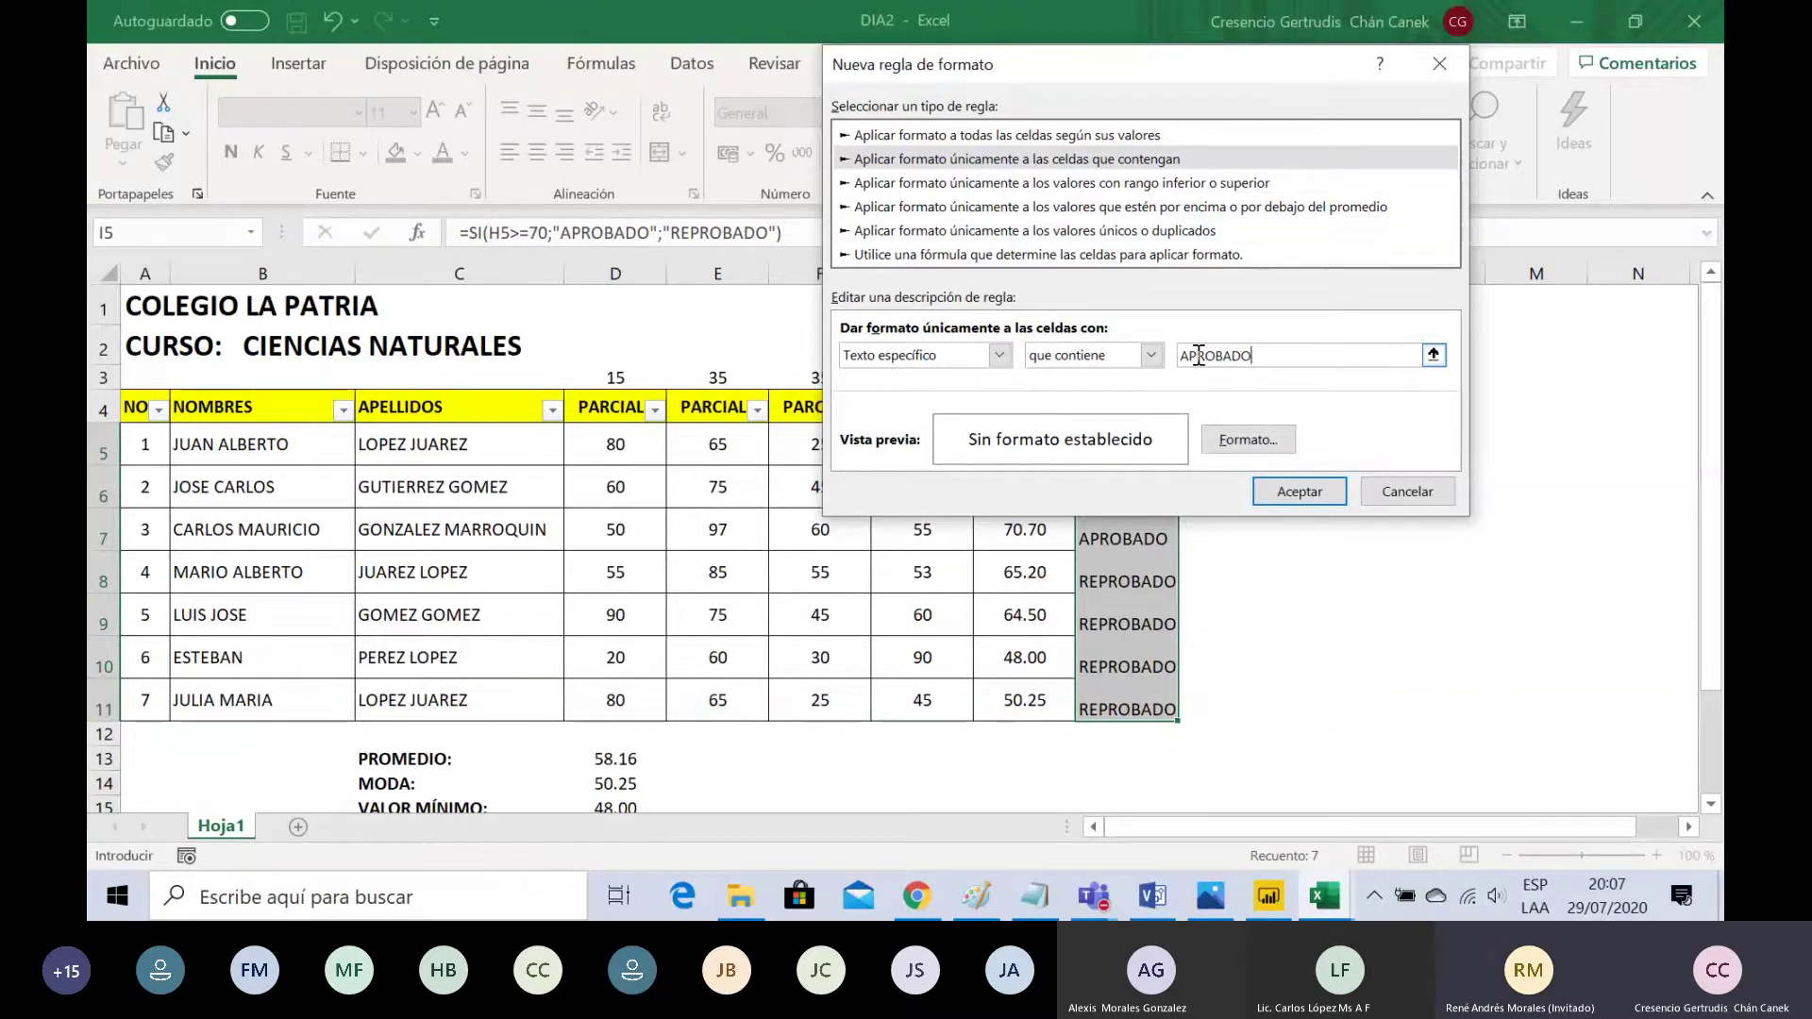
Step: Switch to the Teams meeting to check on the call, and return to the rule dialog in Excel
key("alt+Tab")
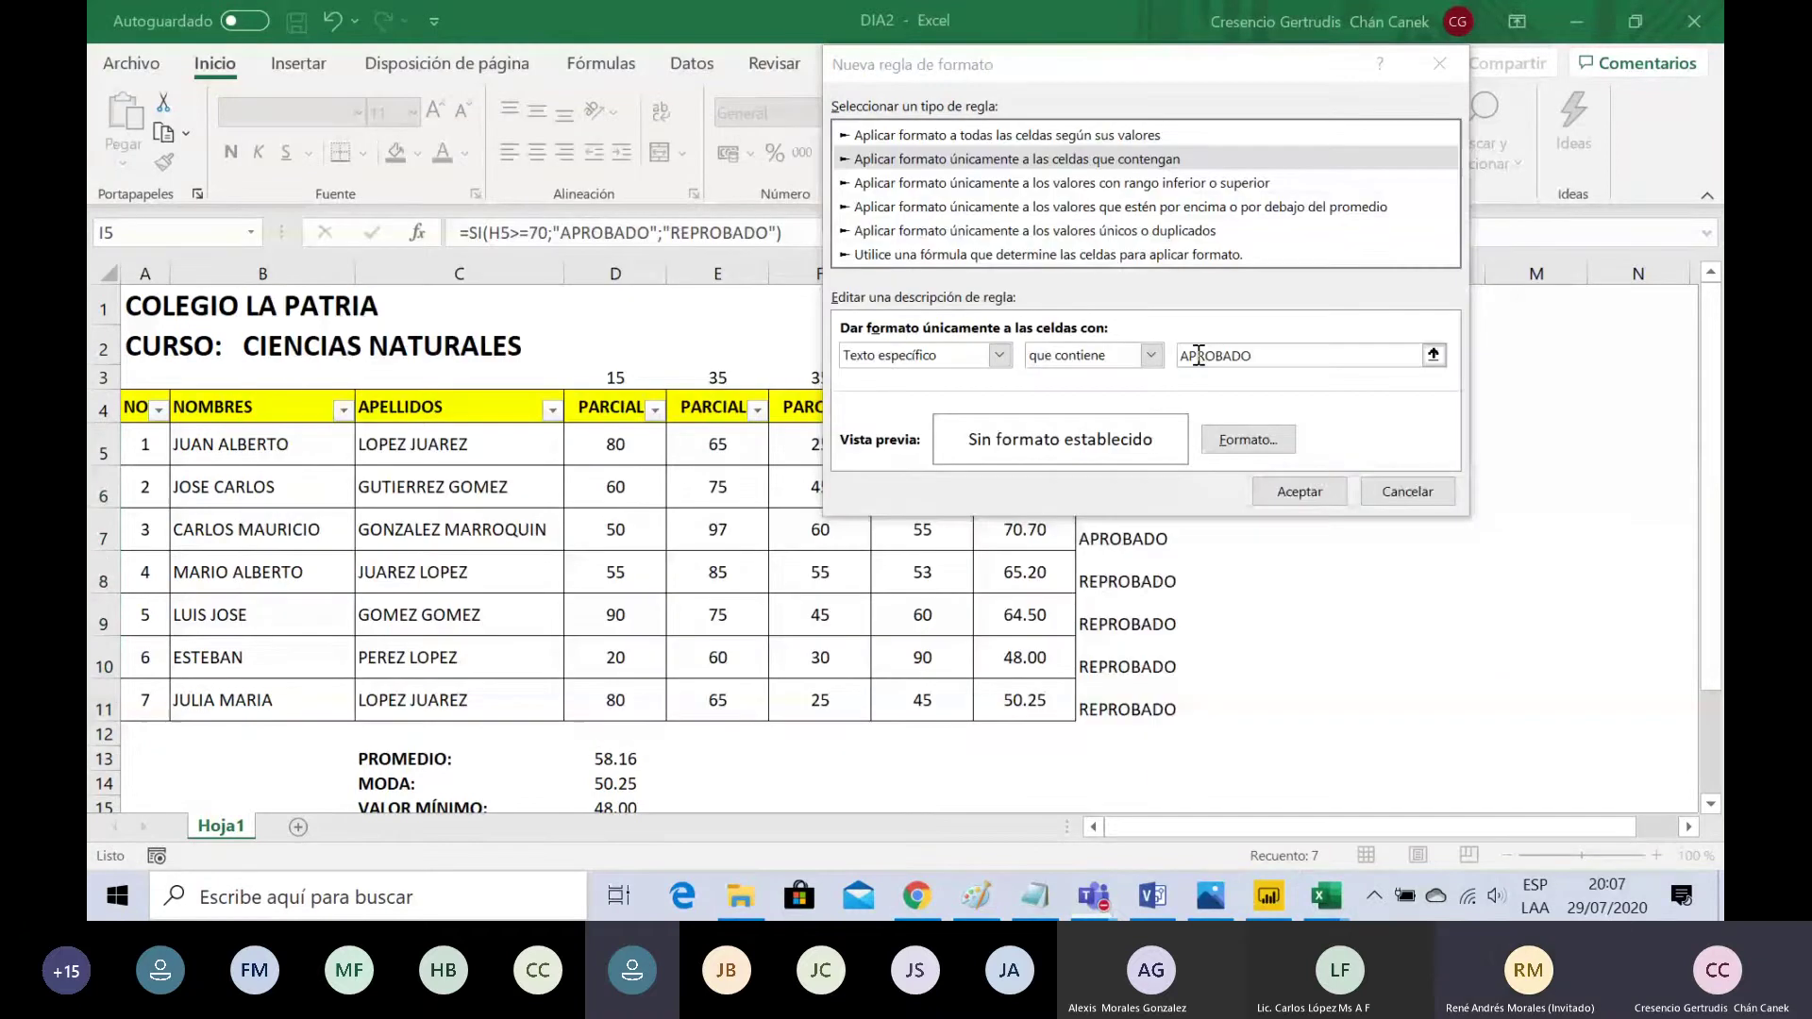
key("alt+Tab")
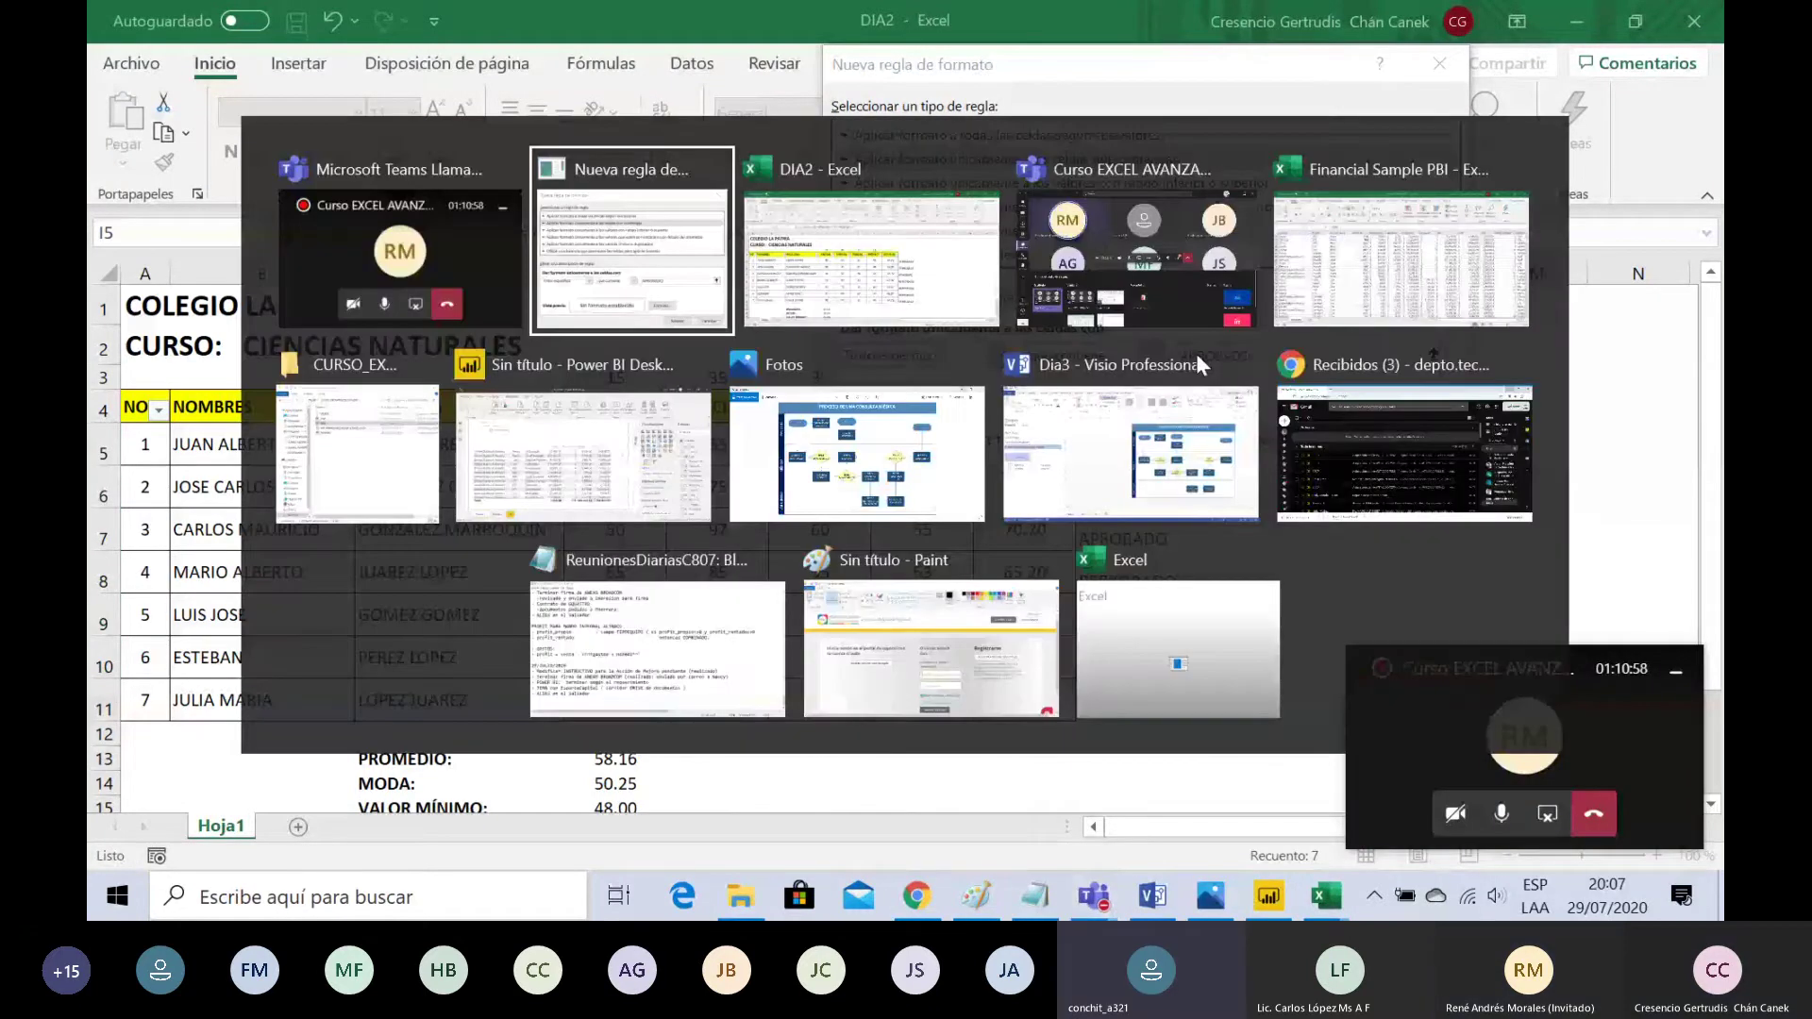
key("alt+Tab")
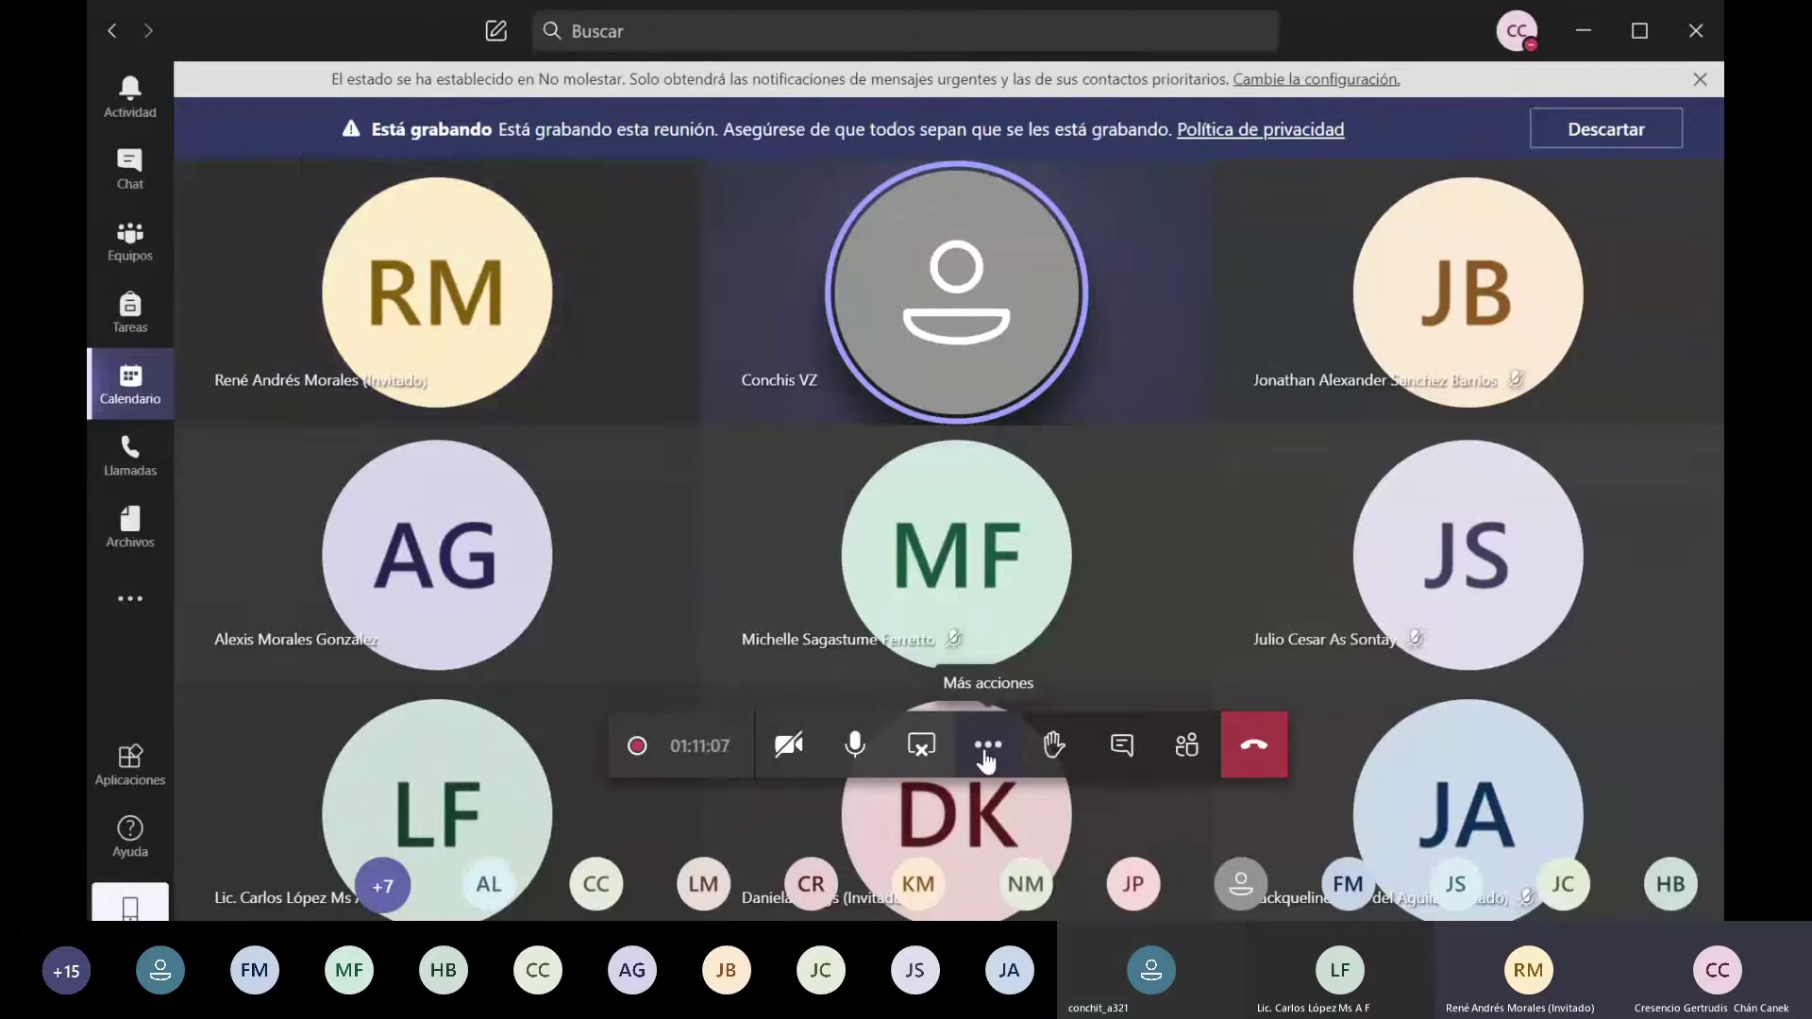
key("alt+Tab")
key("alt+Tab")
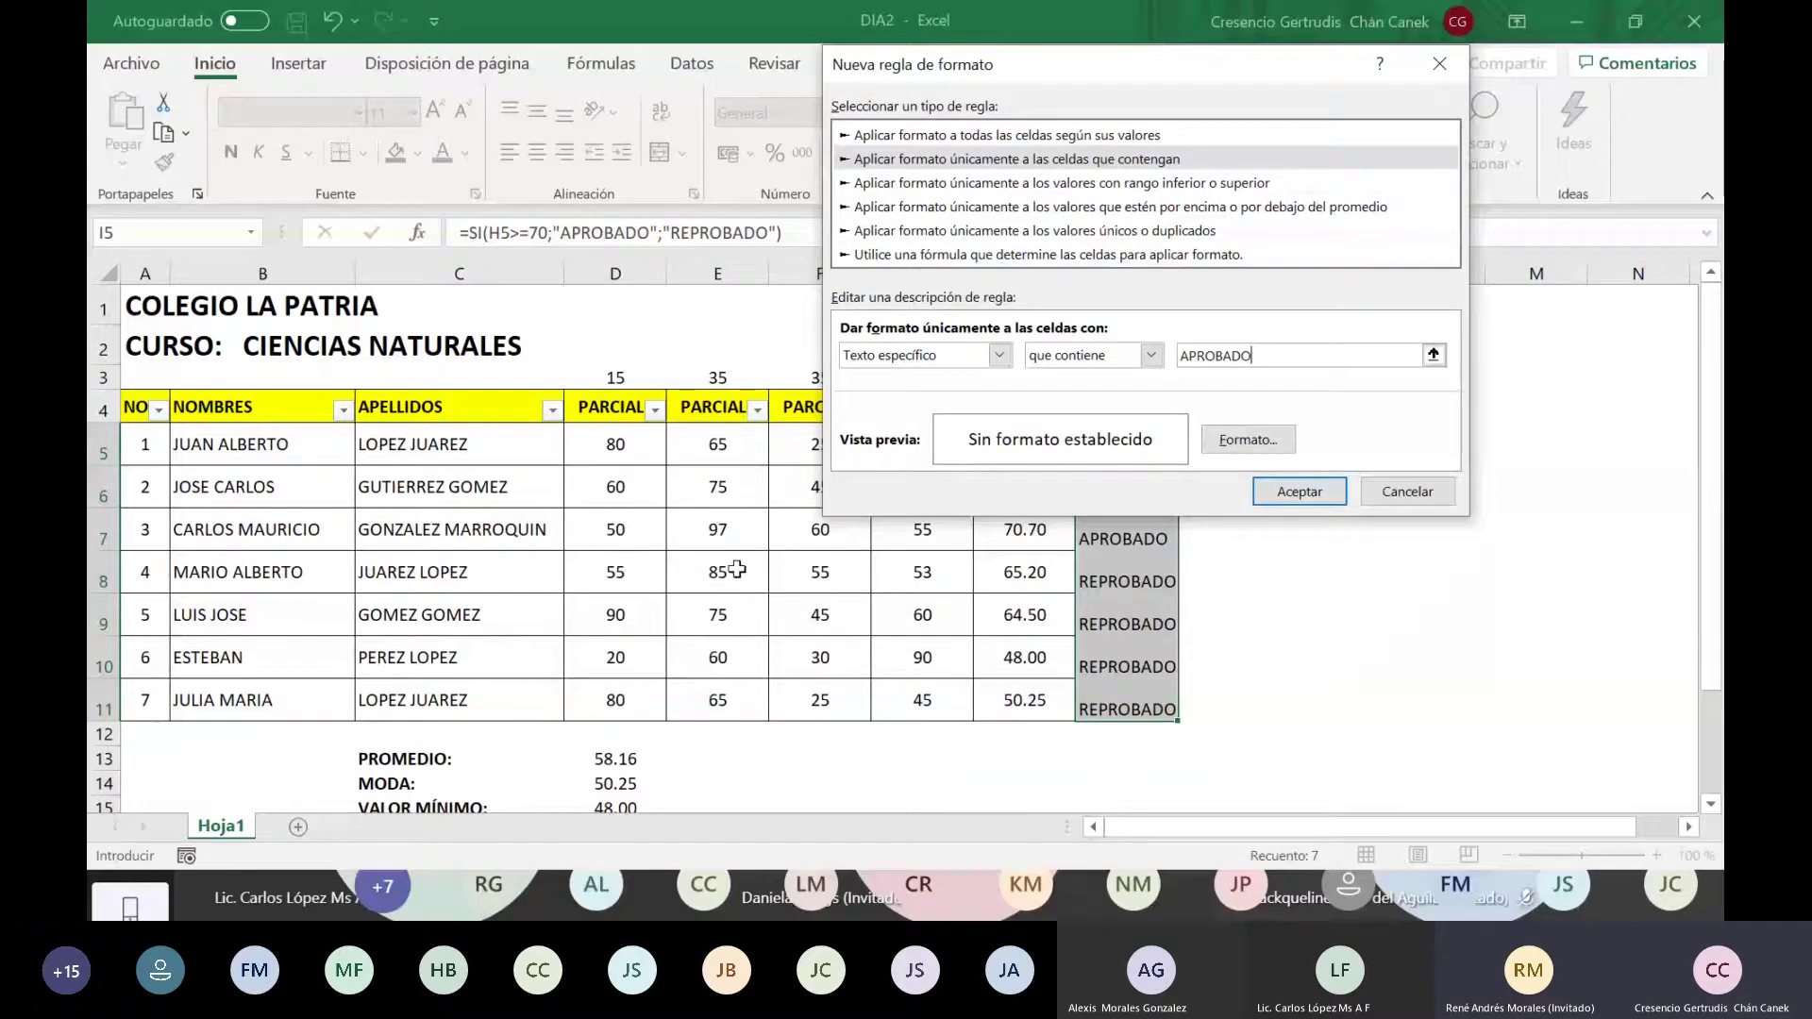
Step: Switch to the Teams meeting, admit the guest waiting in the lobby, and return to Excel
key("alt+Tab")
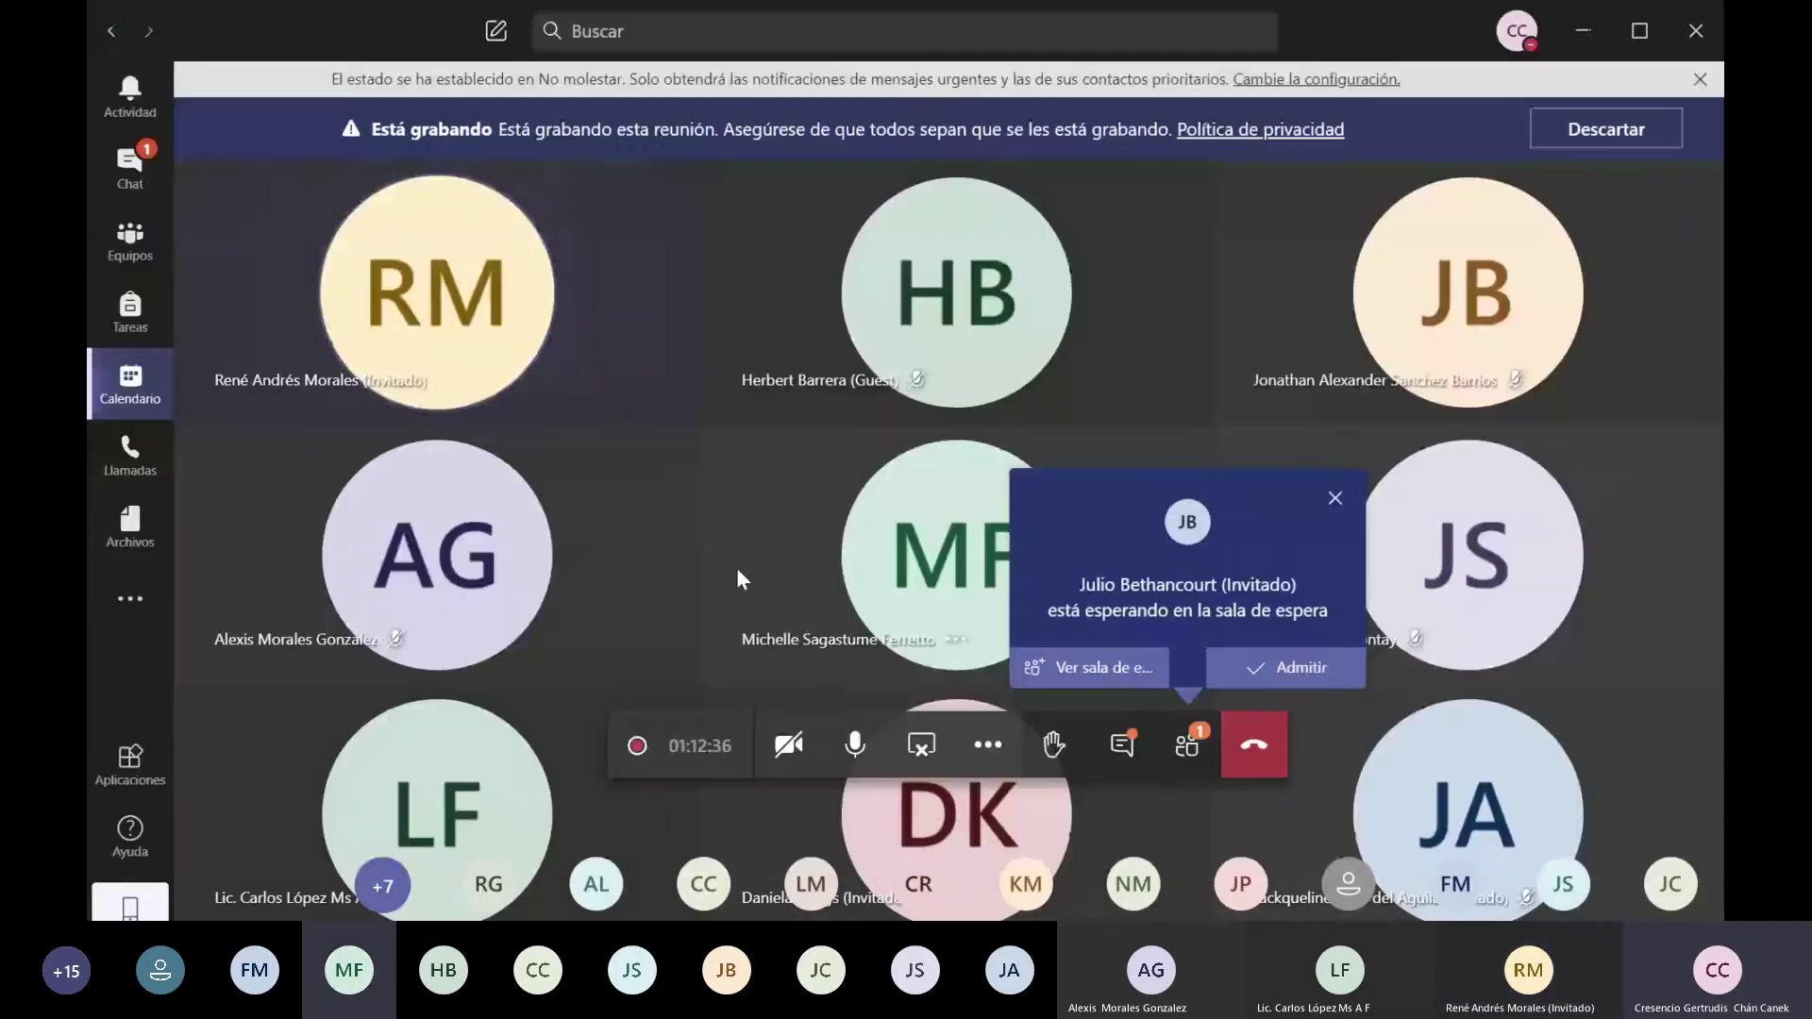
left_click(1285, 668)
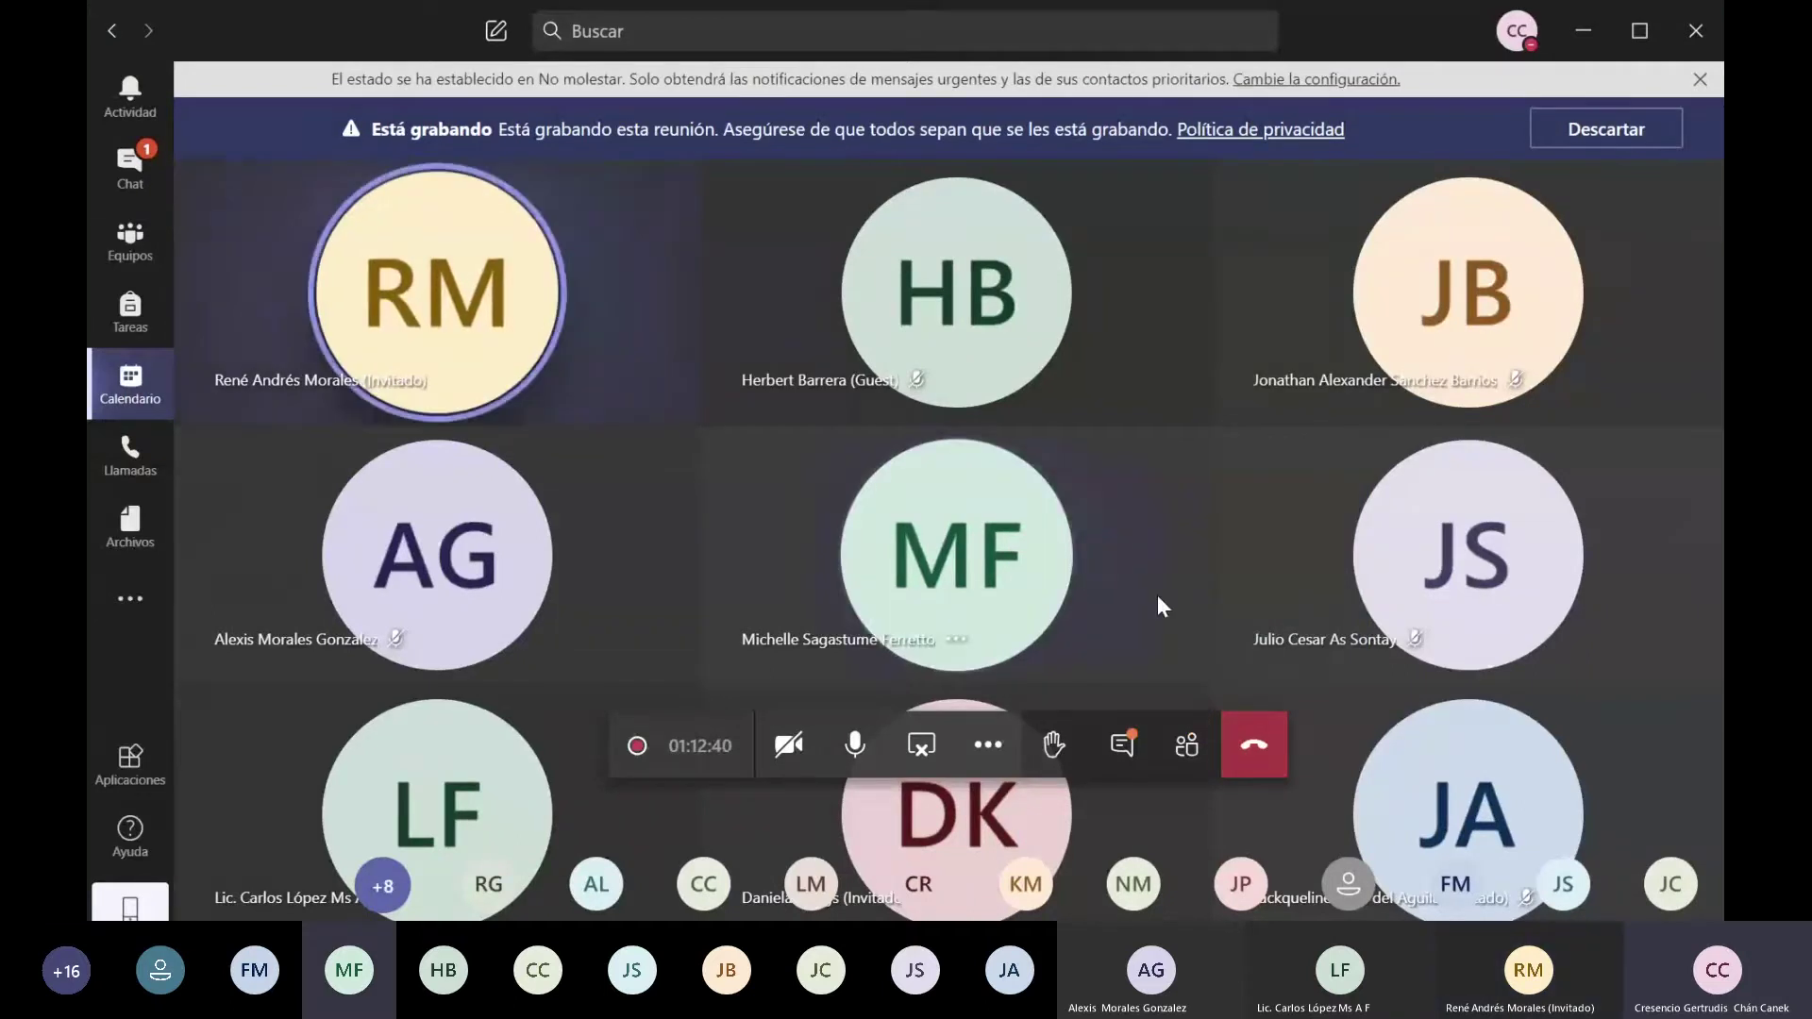
key("alt+Tab")
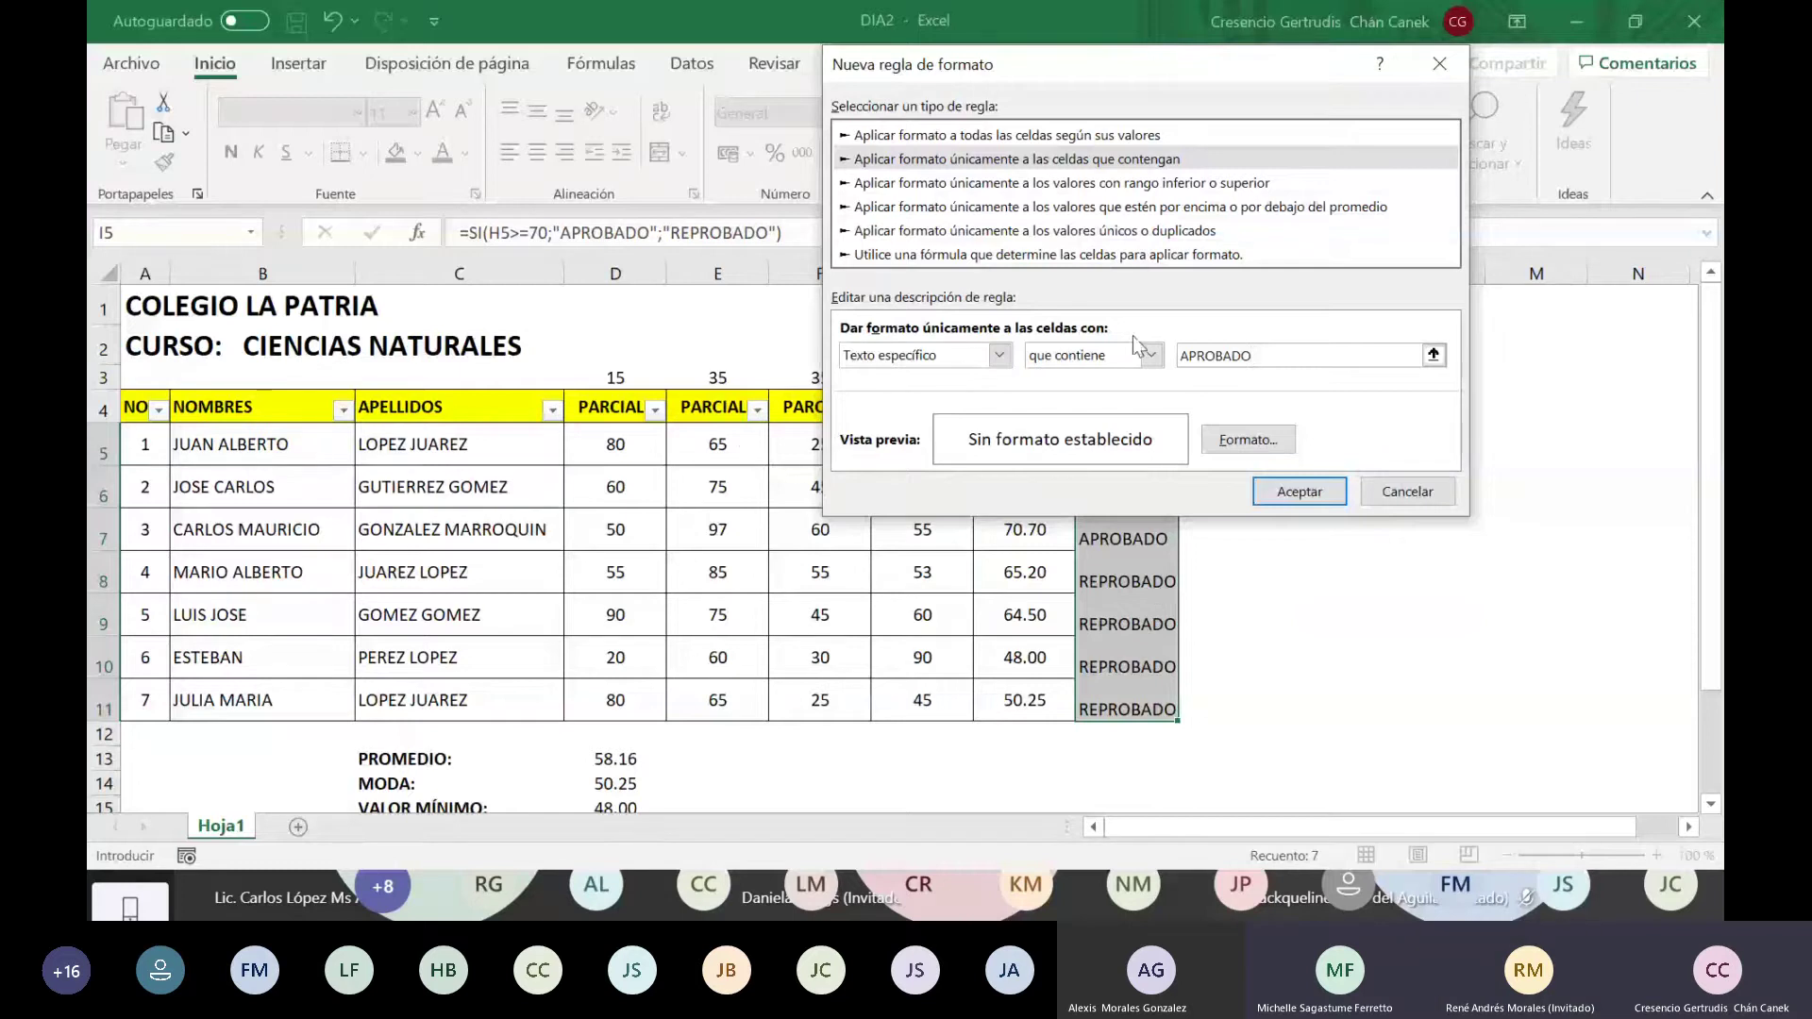
Step: Reposition the new rule dialog to uncover the Formato condicional command and the students' grade columns
left_click_drag(1096, 60, 610, 283)
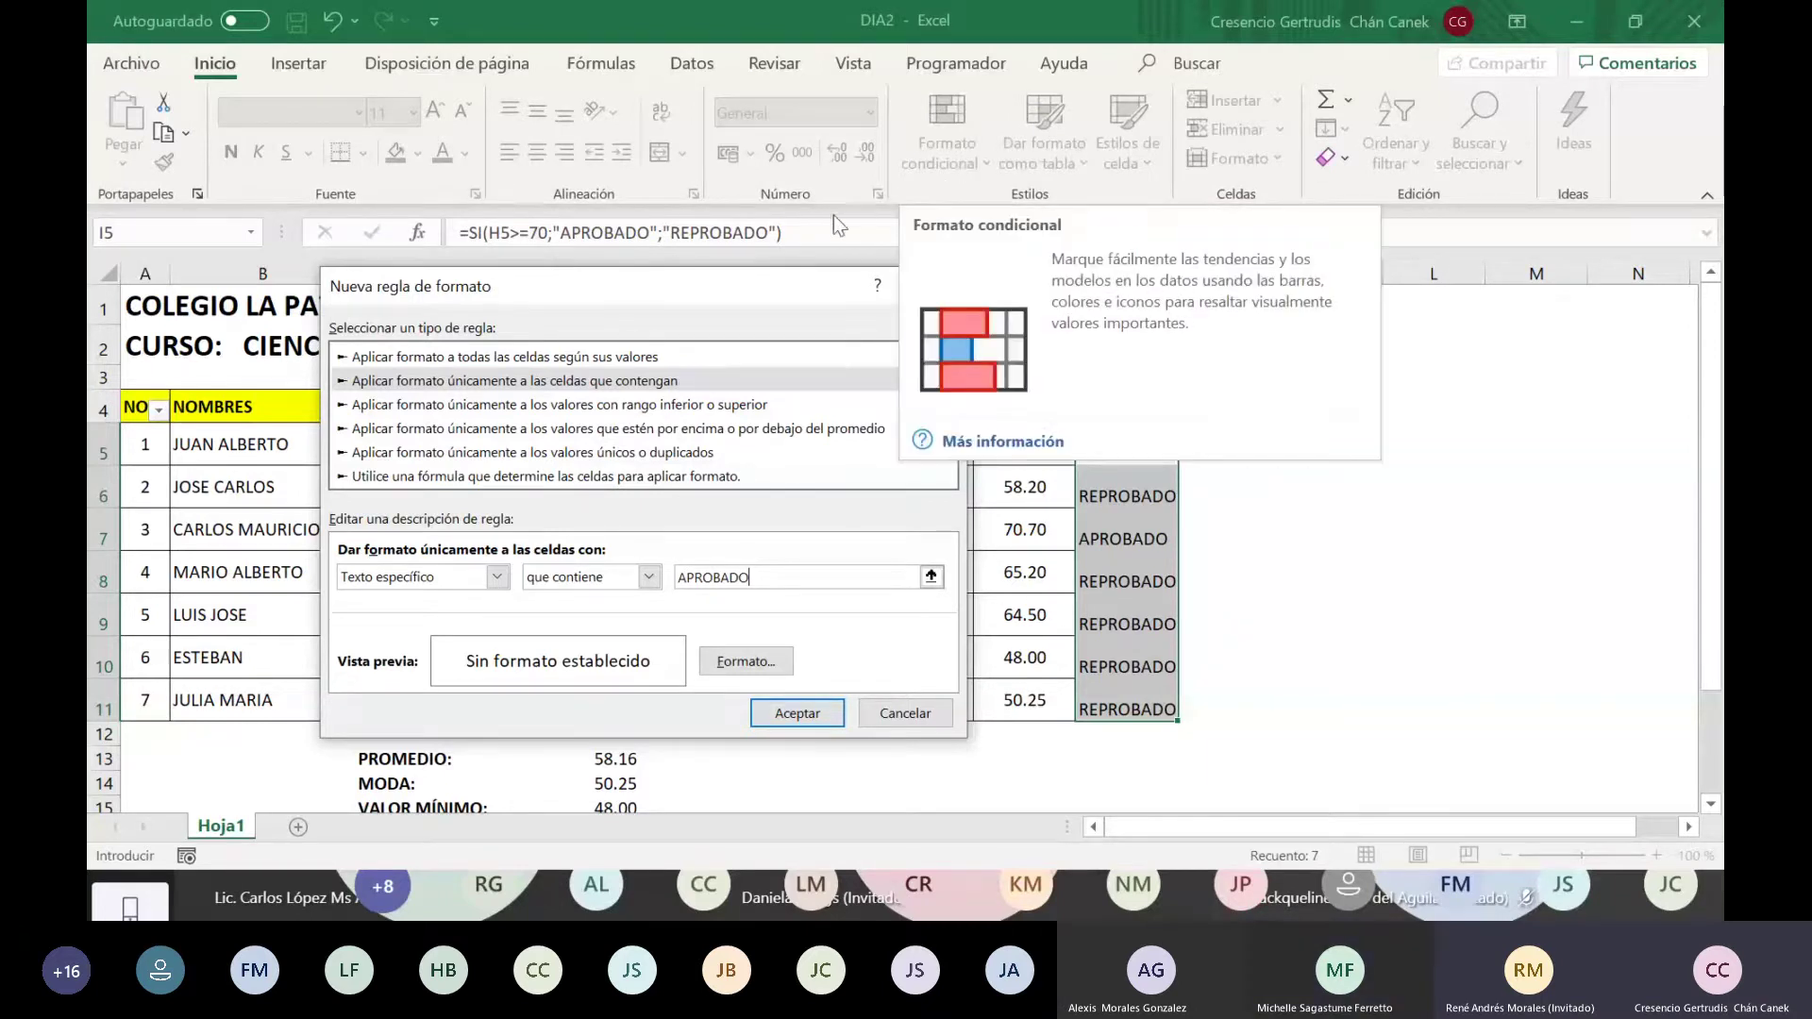
left_click_drag(655, 287, 1246, 285)
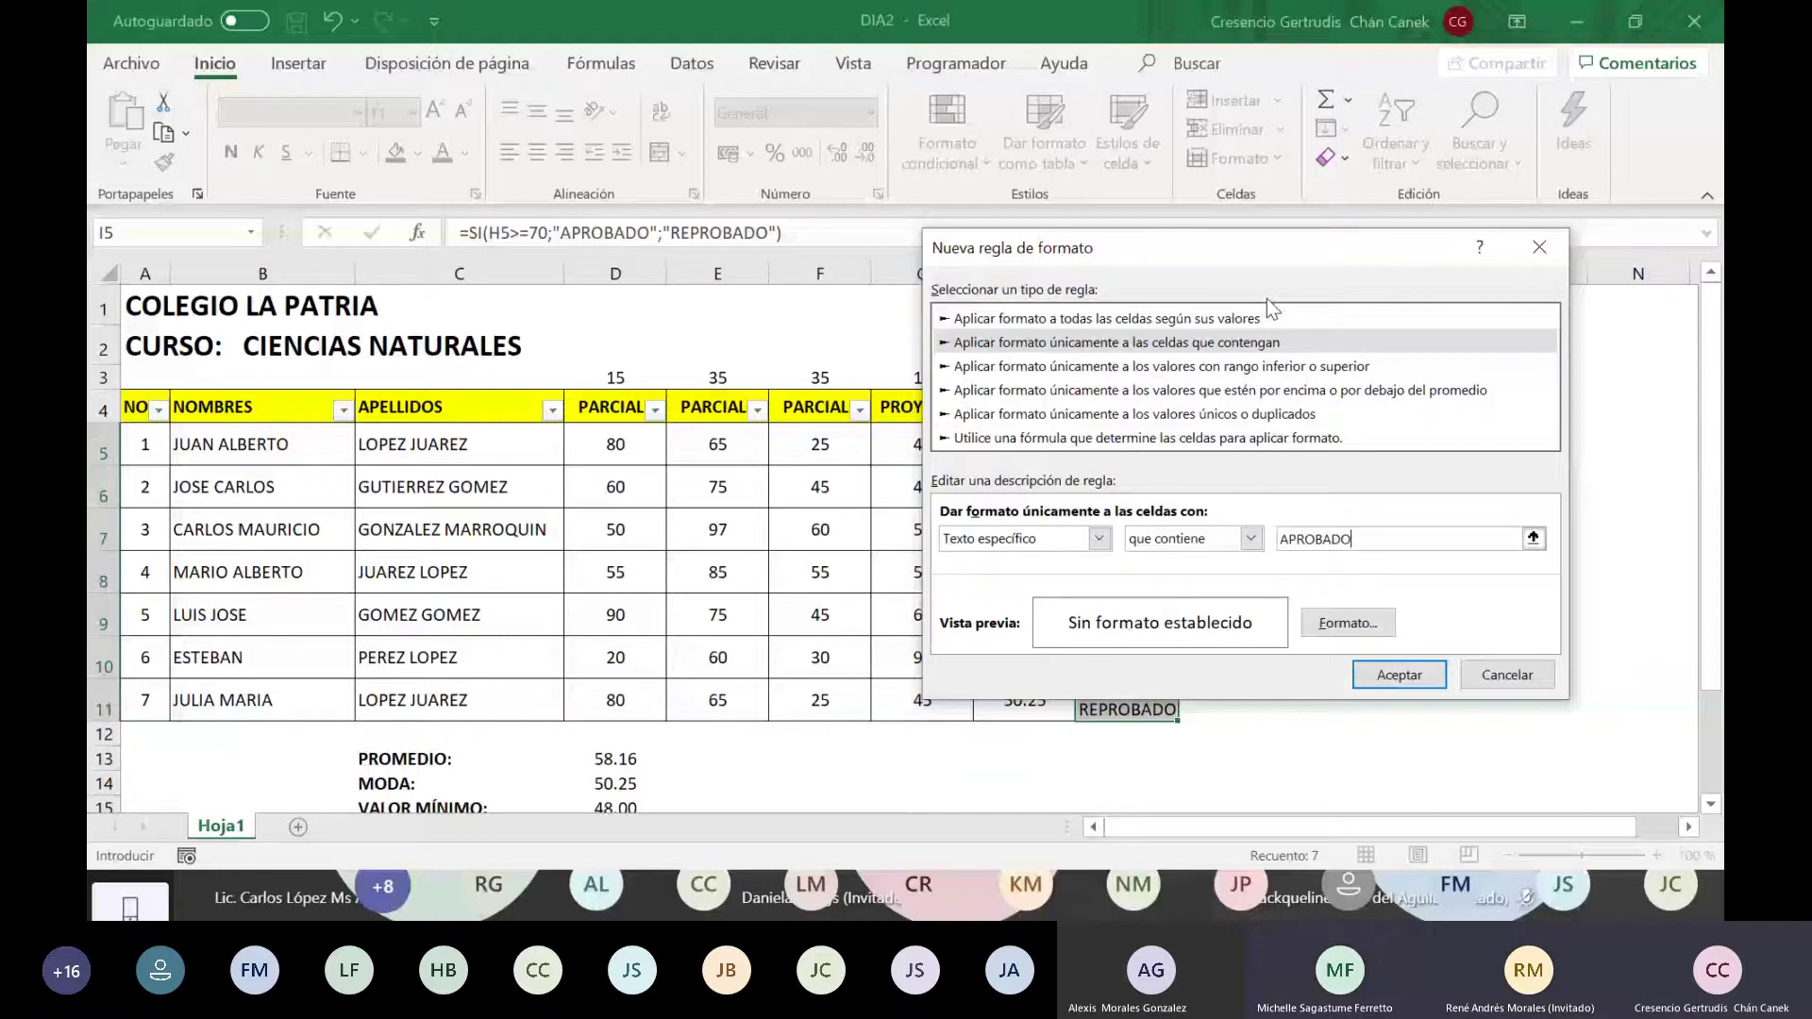
left_click_drag(1244, 251, 1317, 160)
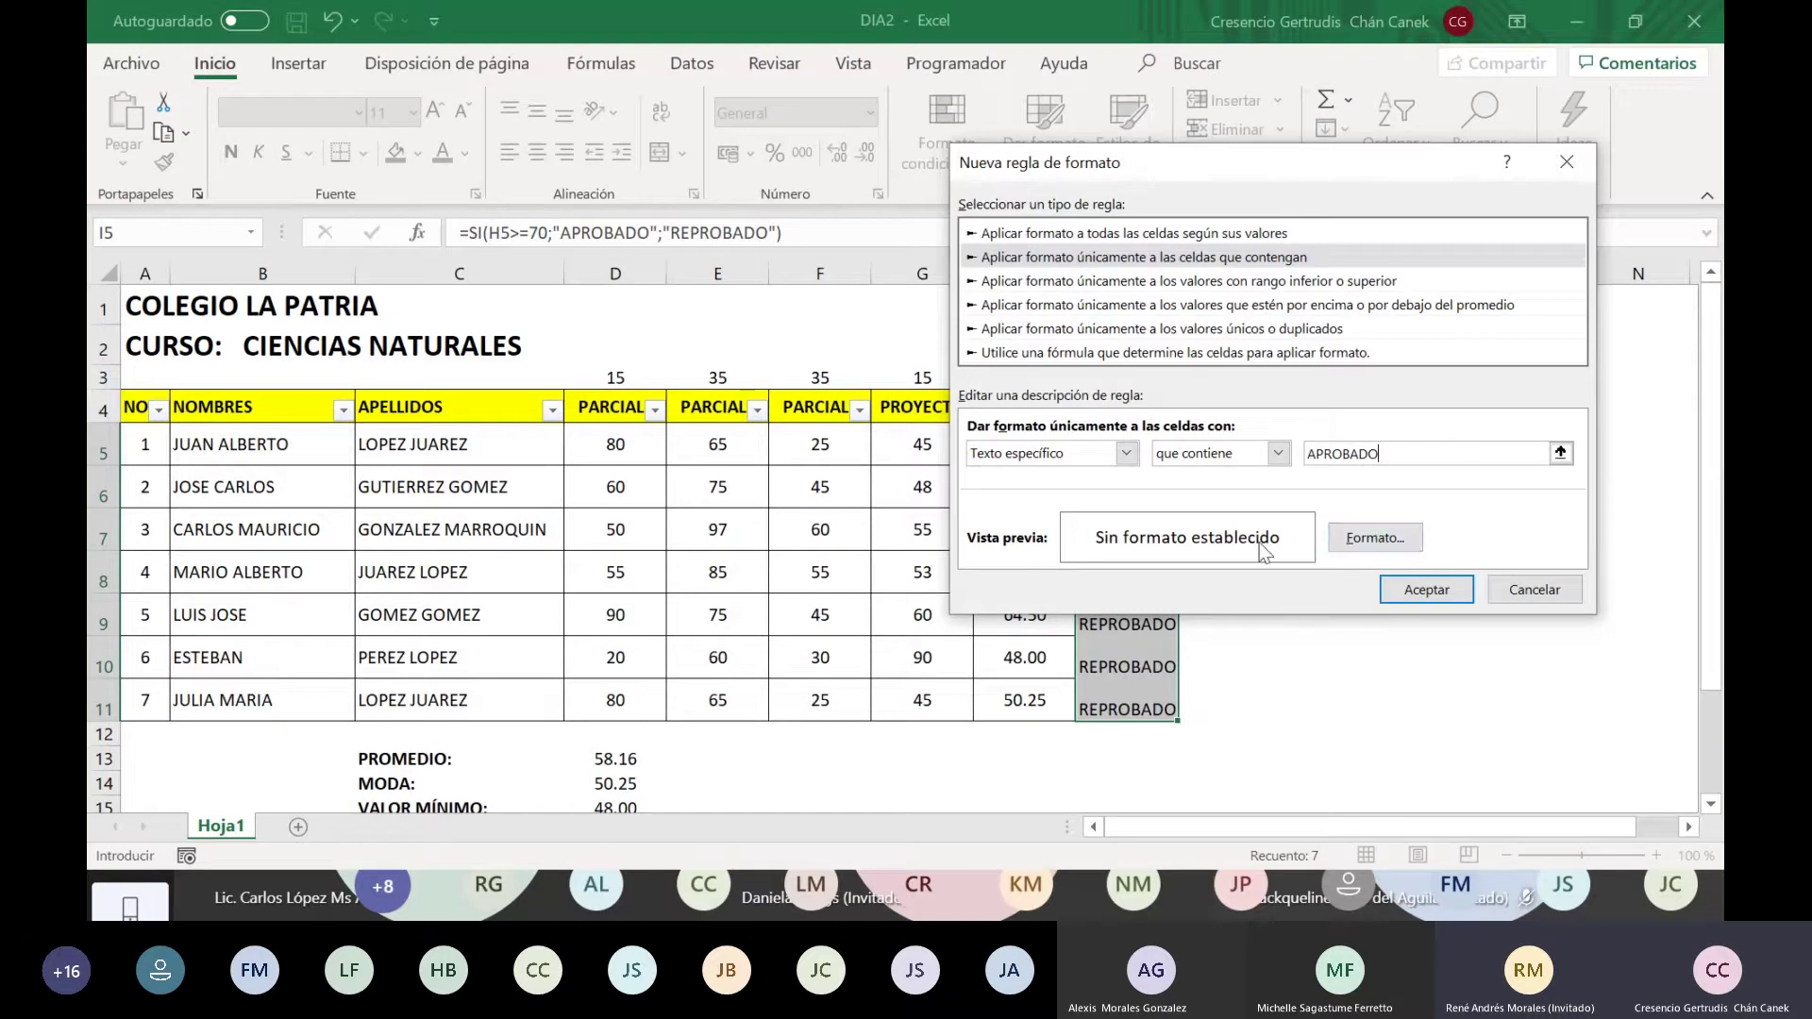
Step: Open the rule's format settings and examine the number, font and border options
left_click(1379, 534)
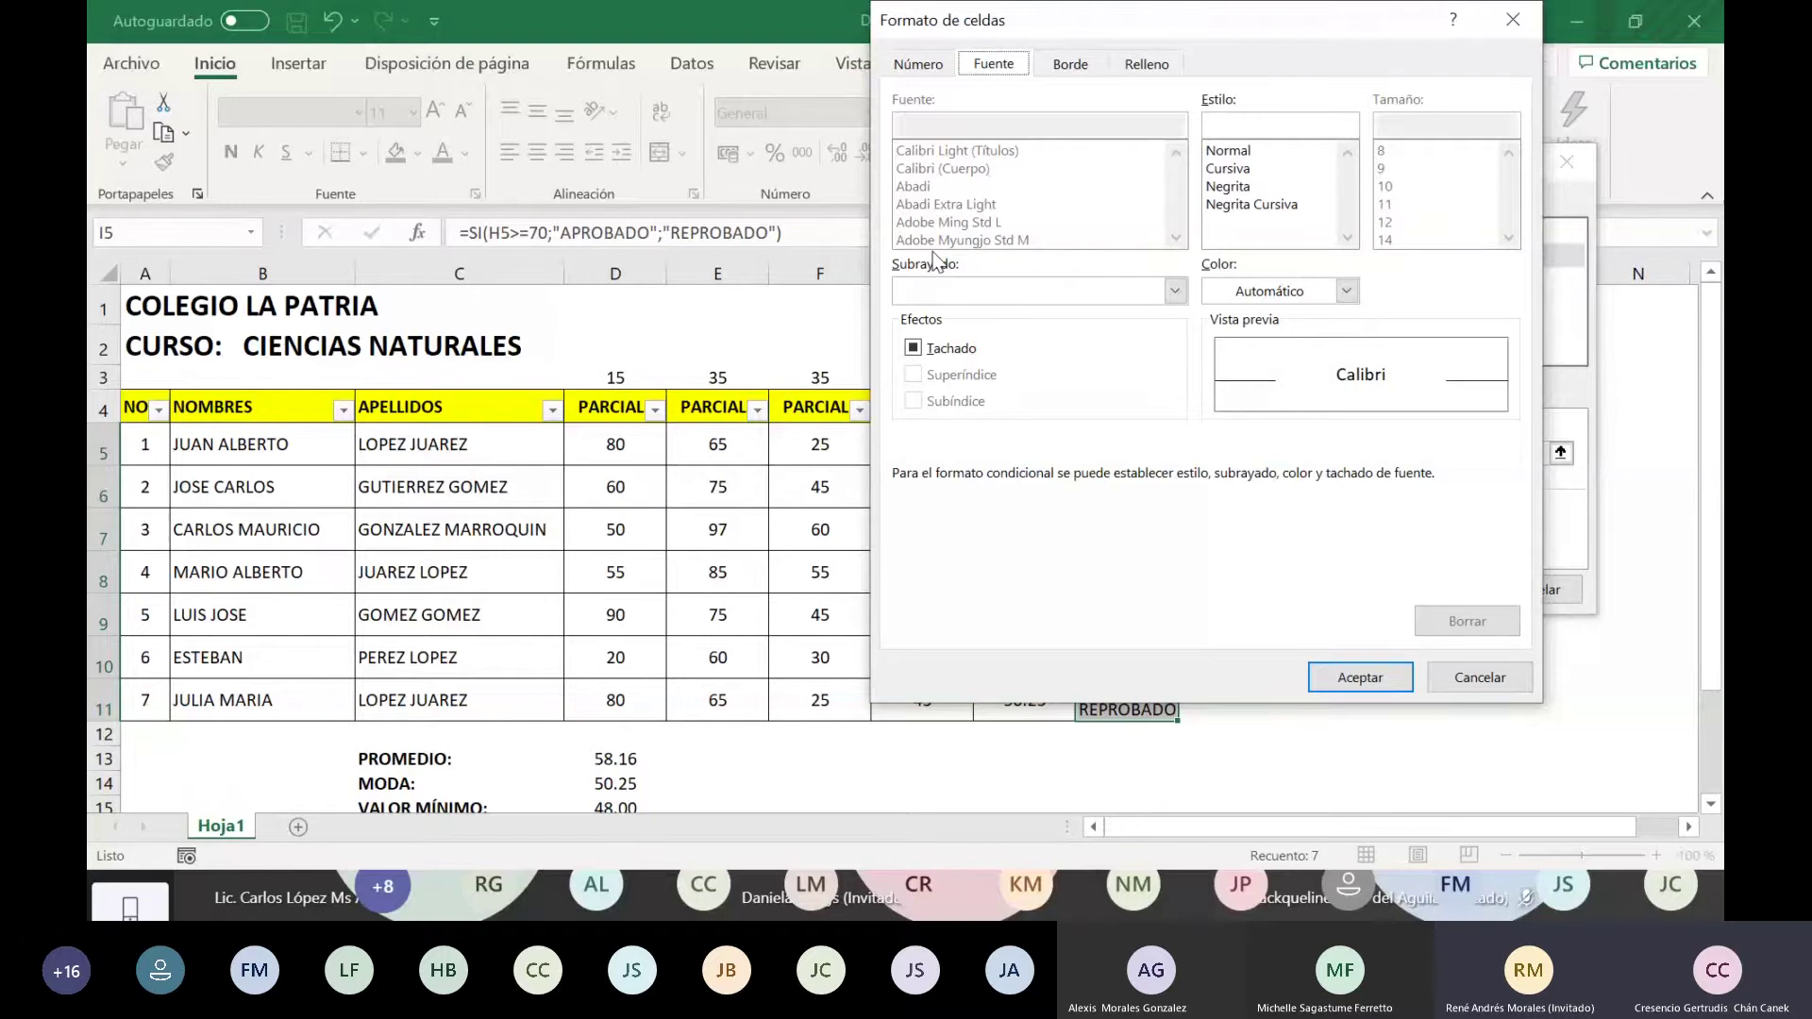
left_click(920, 64)
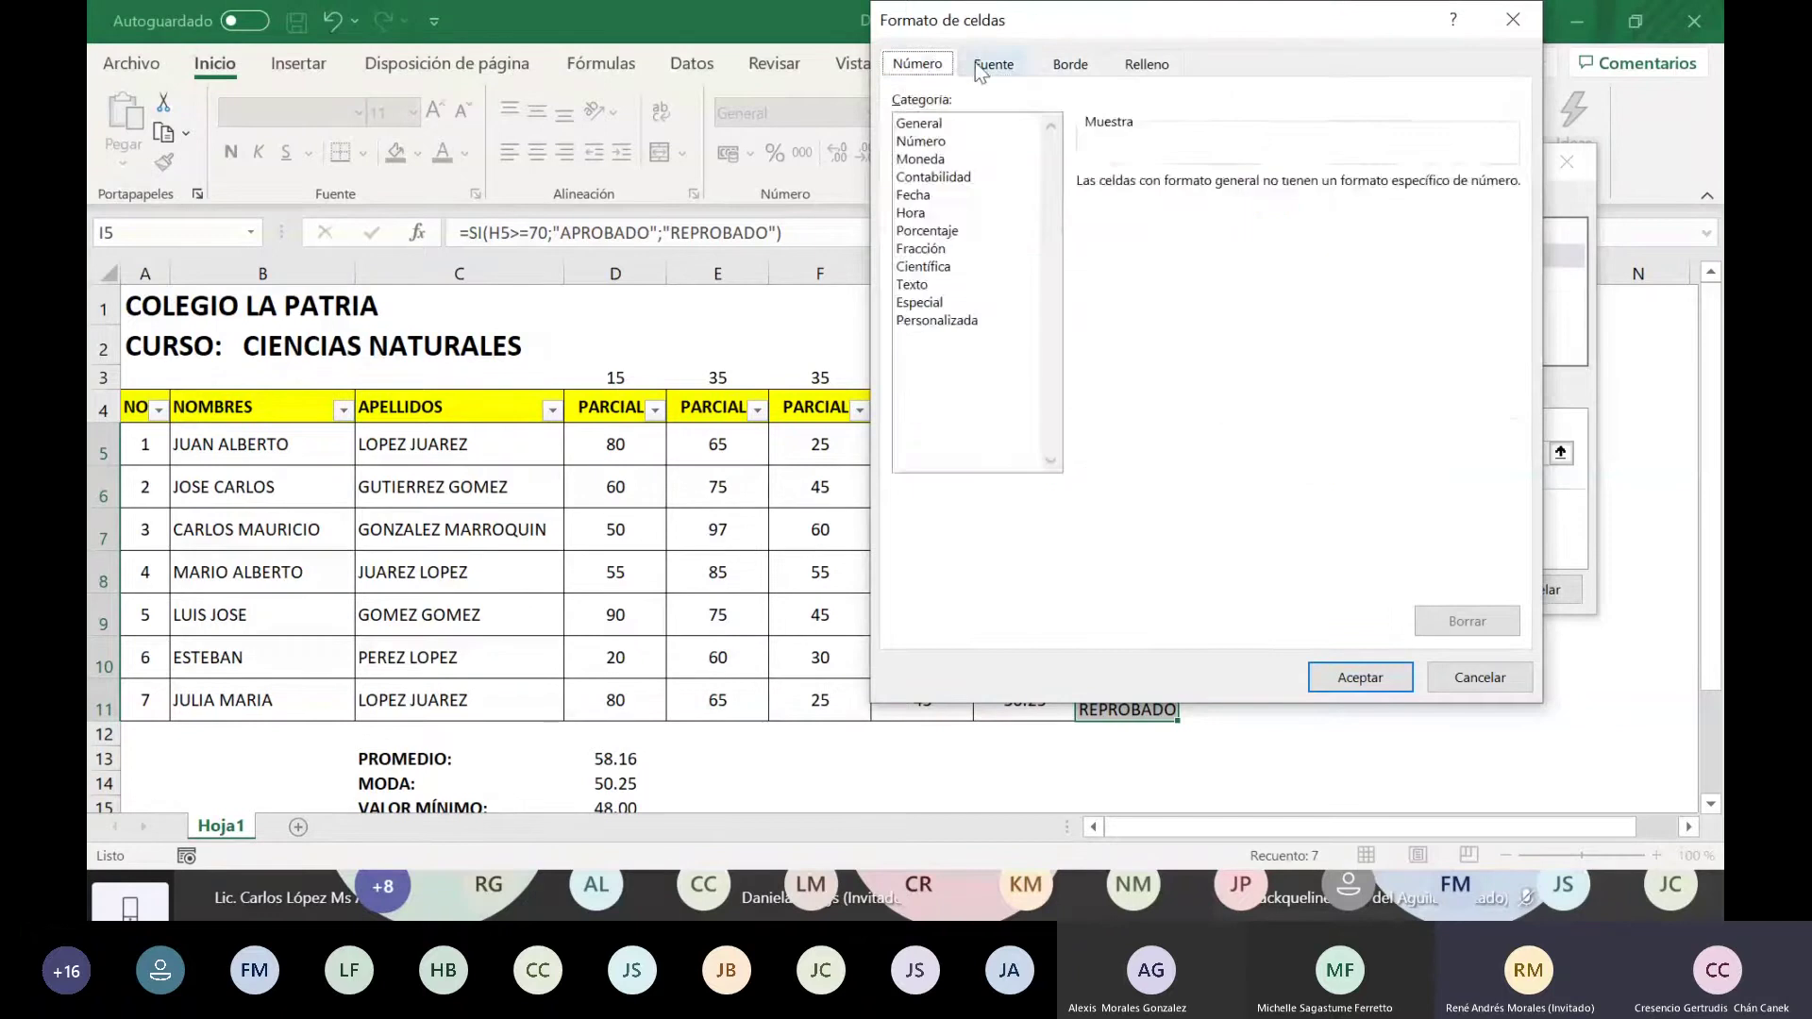
left_click(991, 63)
left_click(1064, 65)
left_click(917, 64)
left_click(1017, 62)
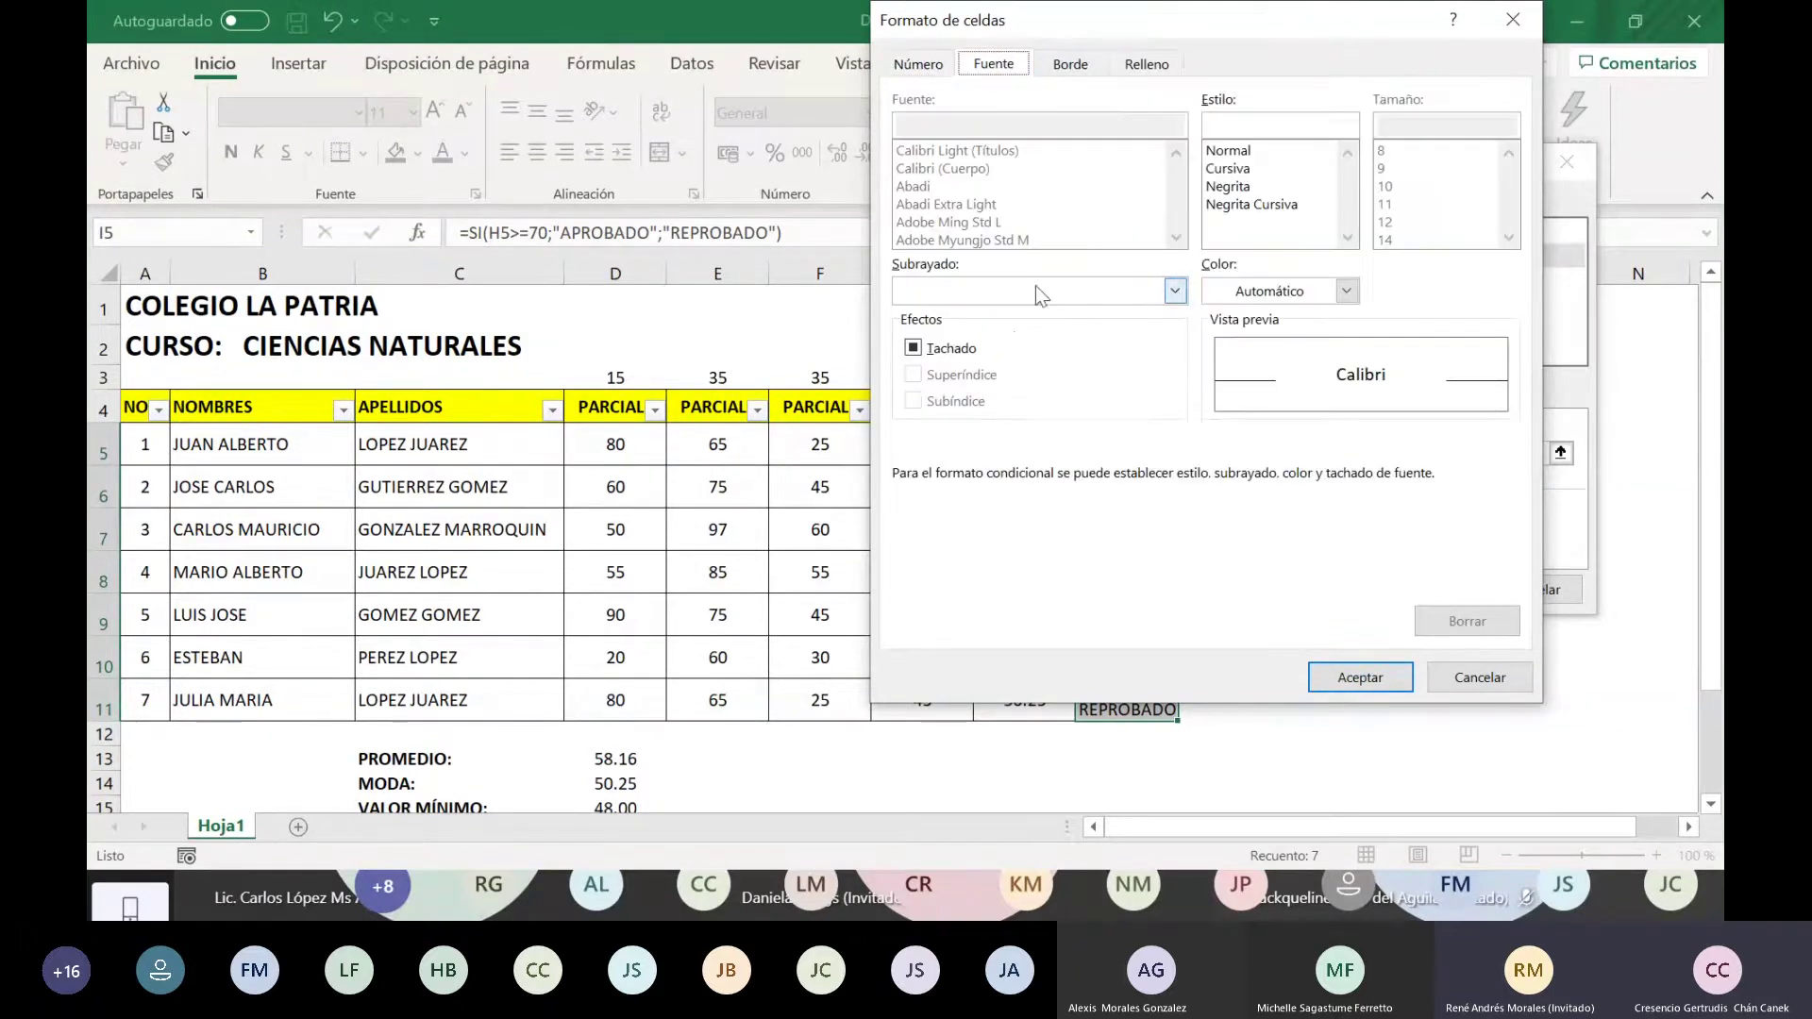
left_click(1066, 68)
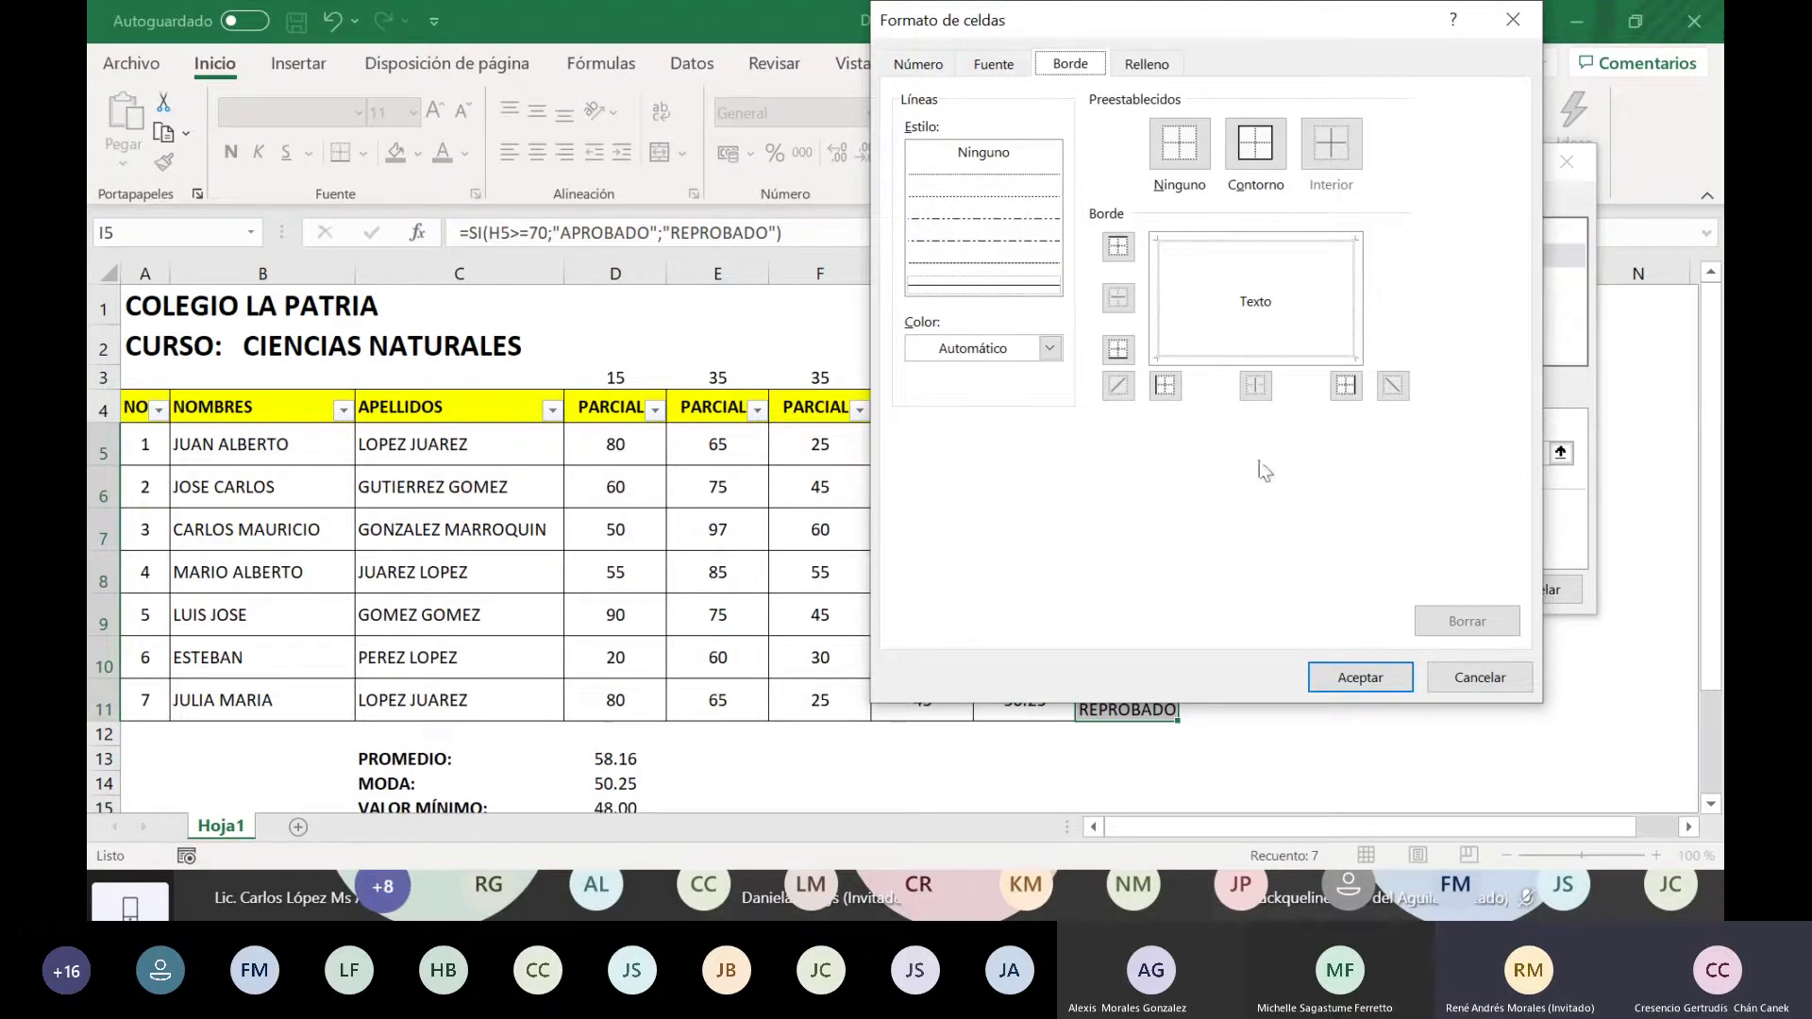
Step: Give the APROBADO rule a green background fill and apply it to I5:I11
left_click(1148, 66)
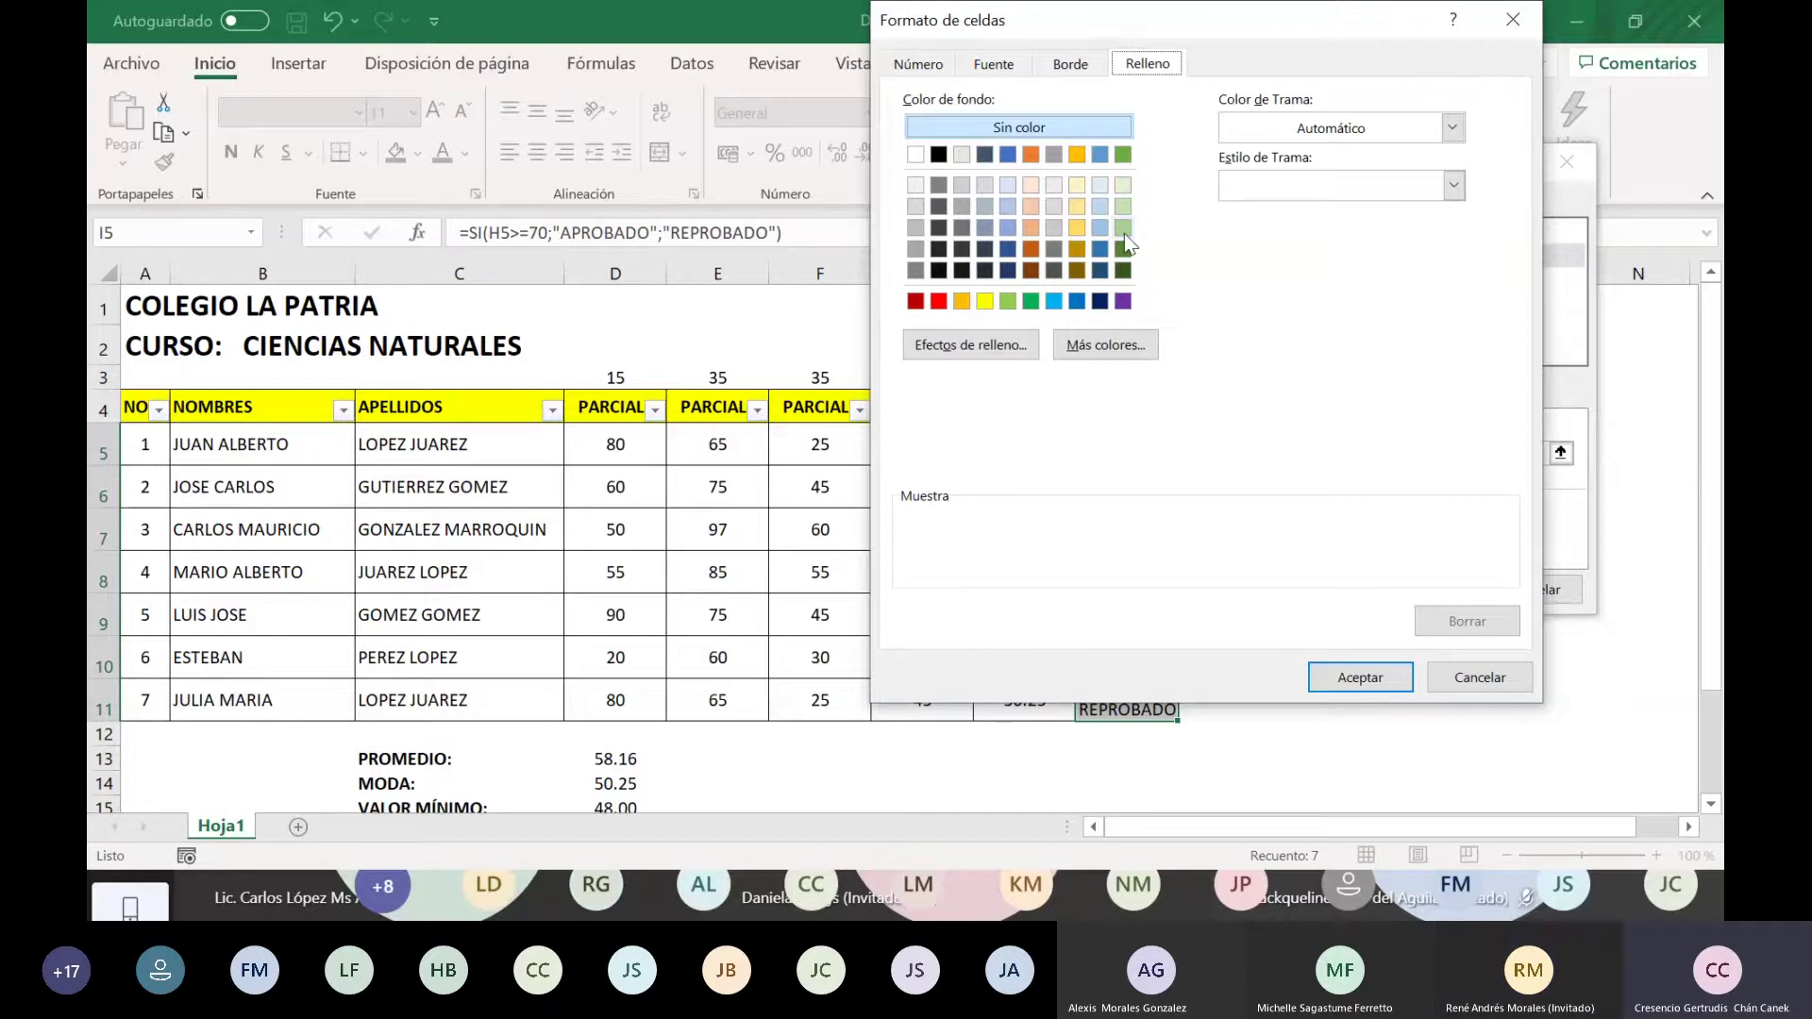
left_click(1030, 302)
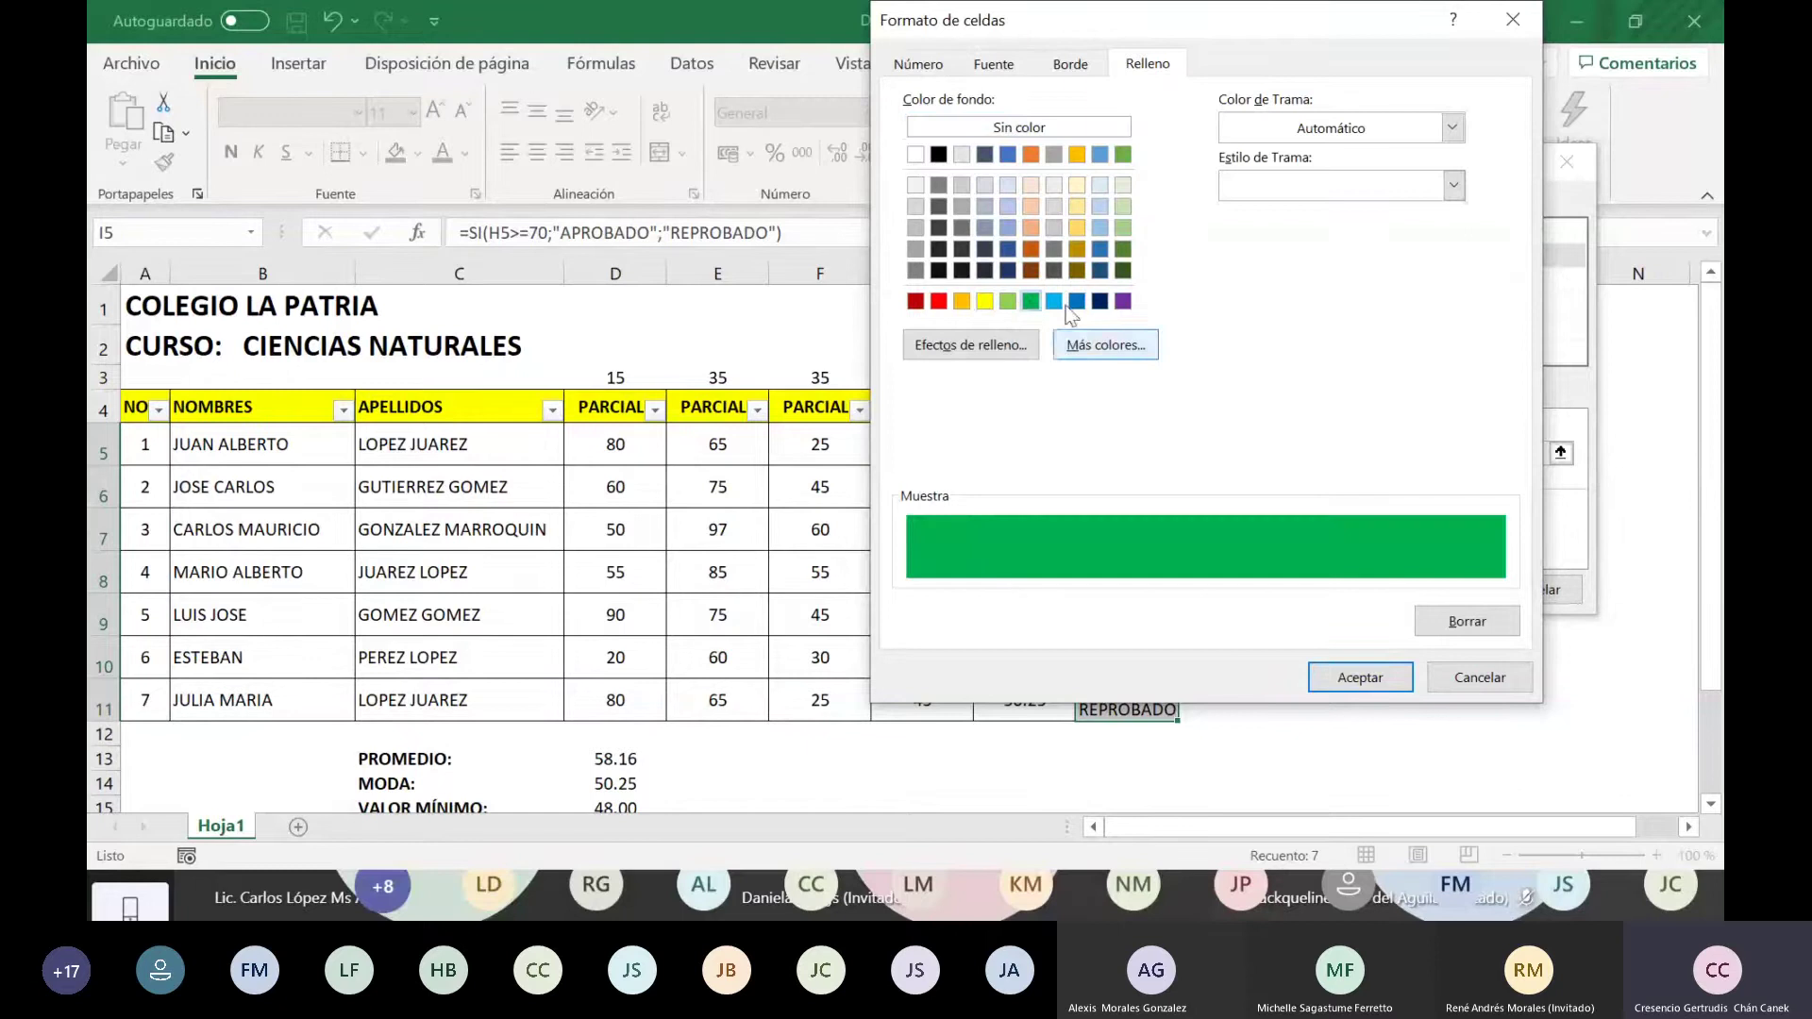
left_click(1359, 682)
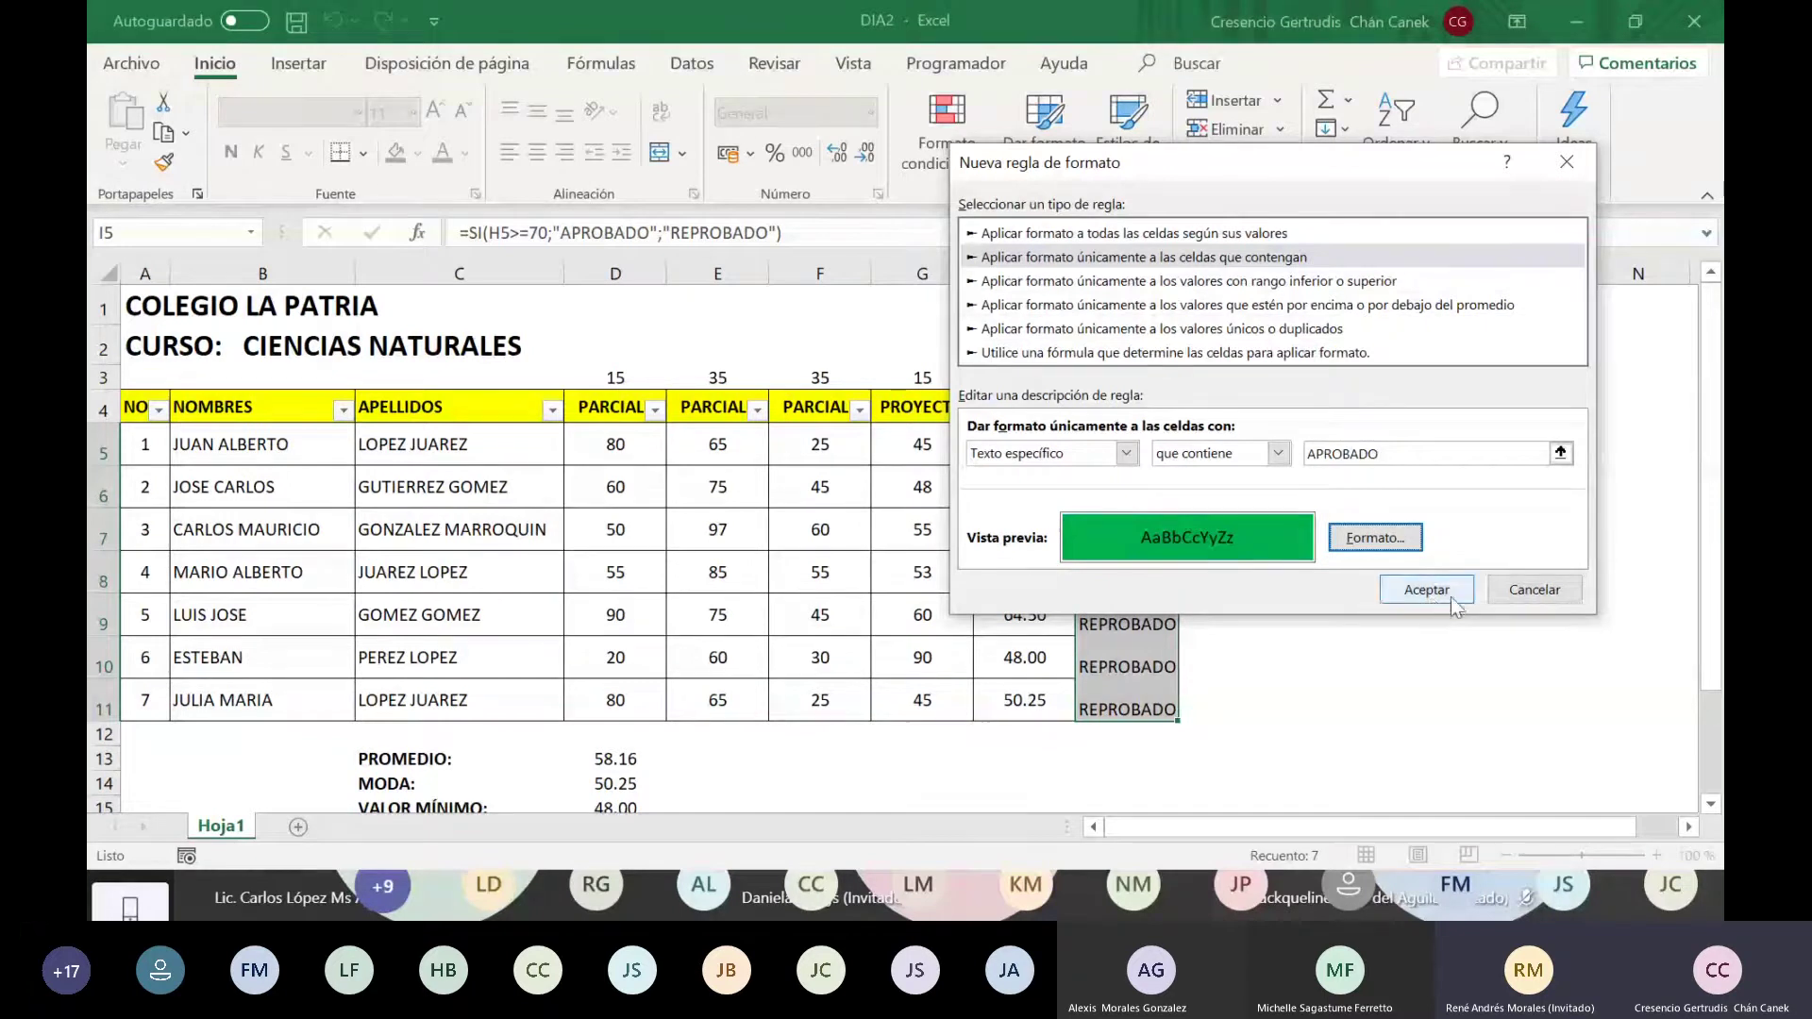
left_click(1422, 596)
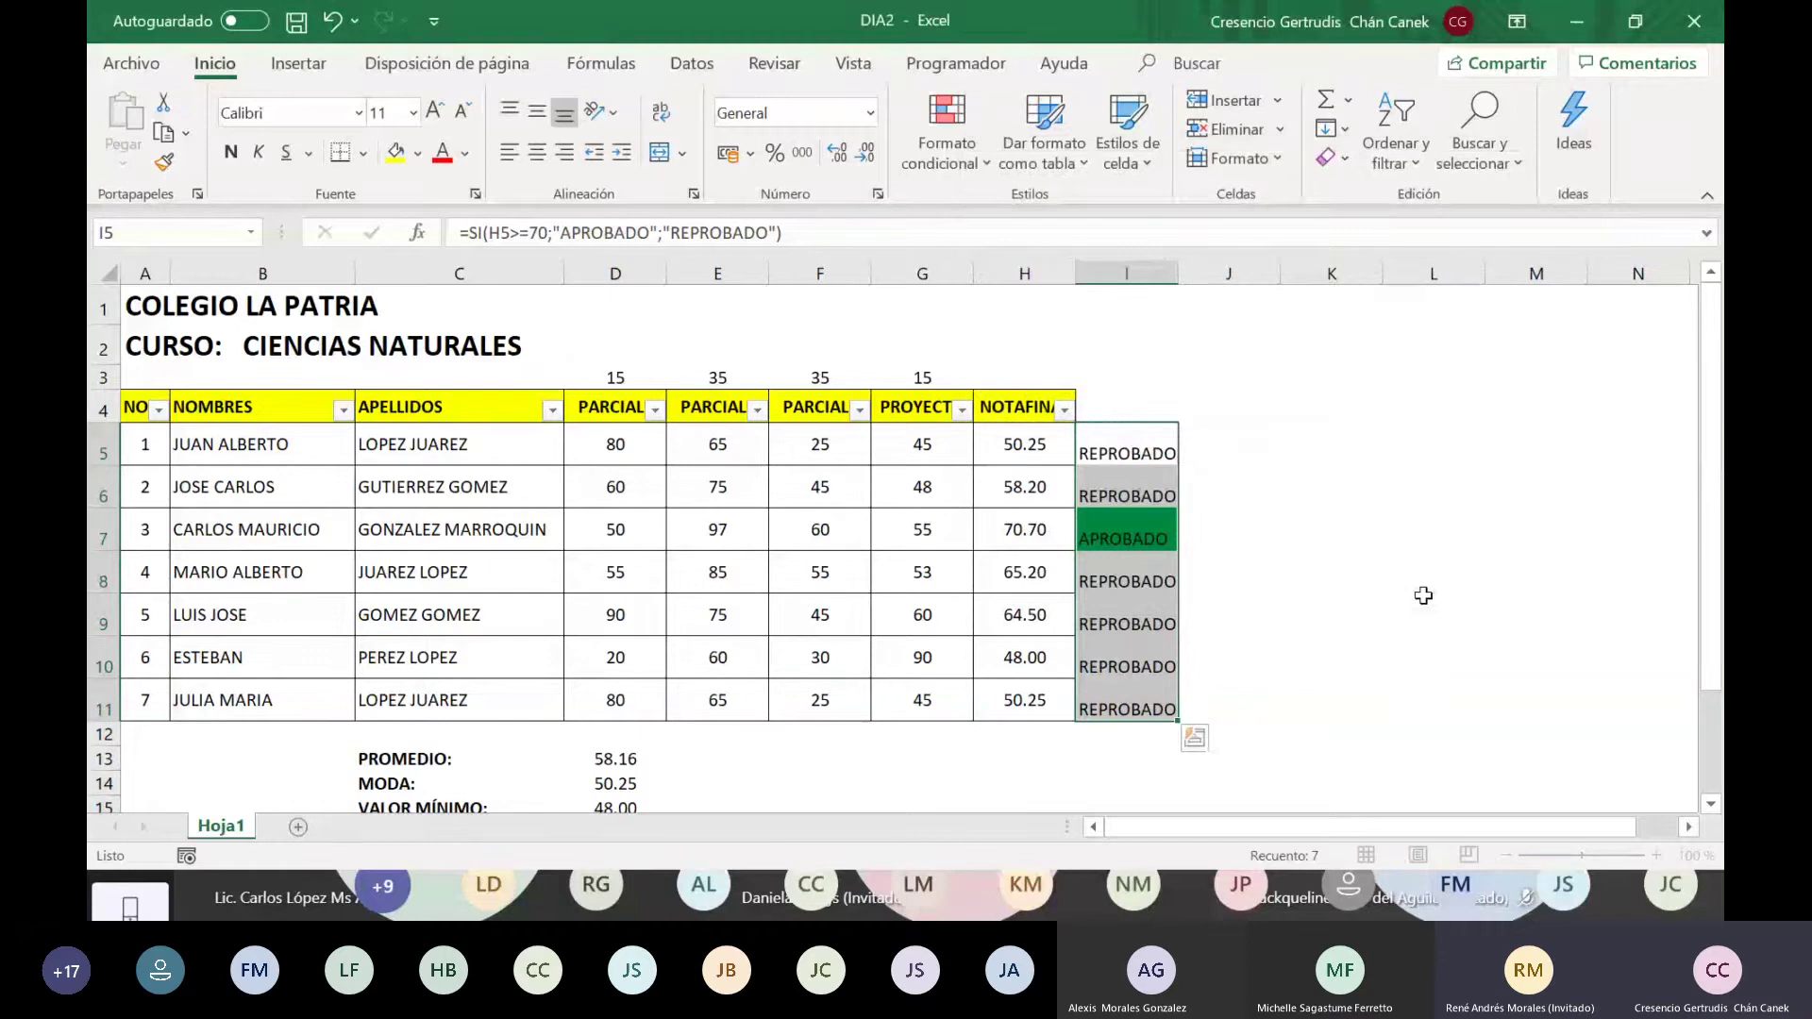
left_click(1359, 504)
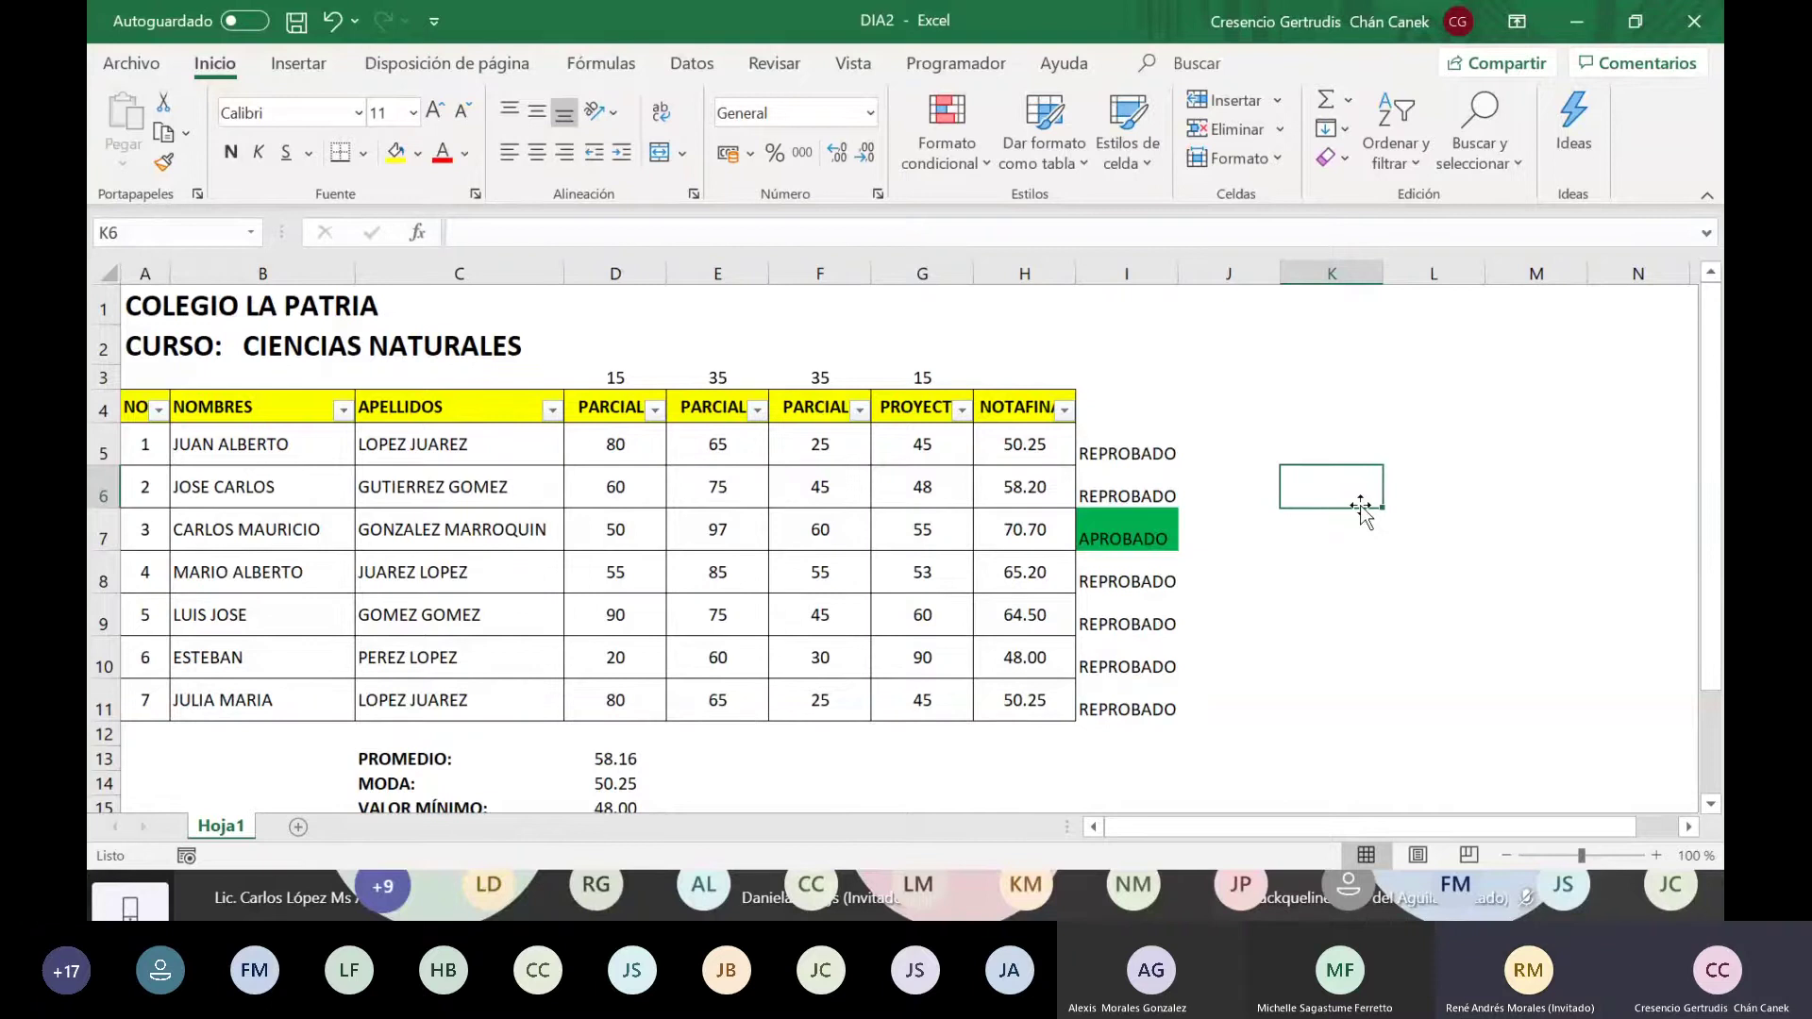
Step: Switch to the Teams meeting, review its participant list including the other invitees, and return to the Excel workbook
key("alt+Tab")
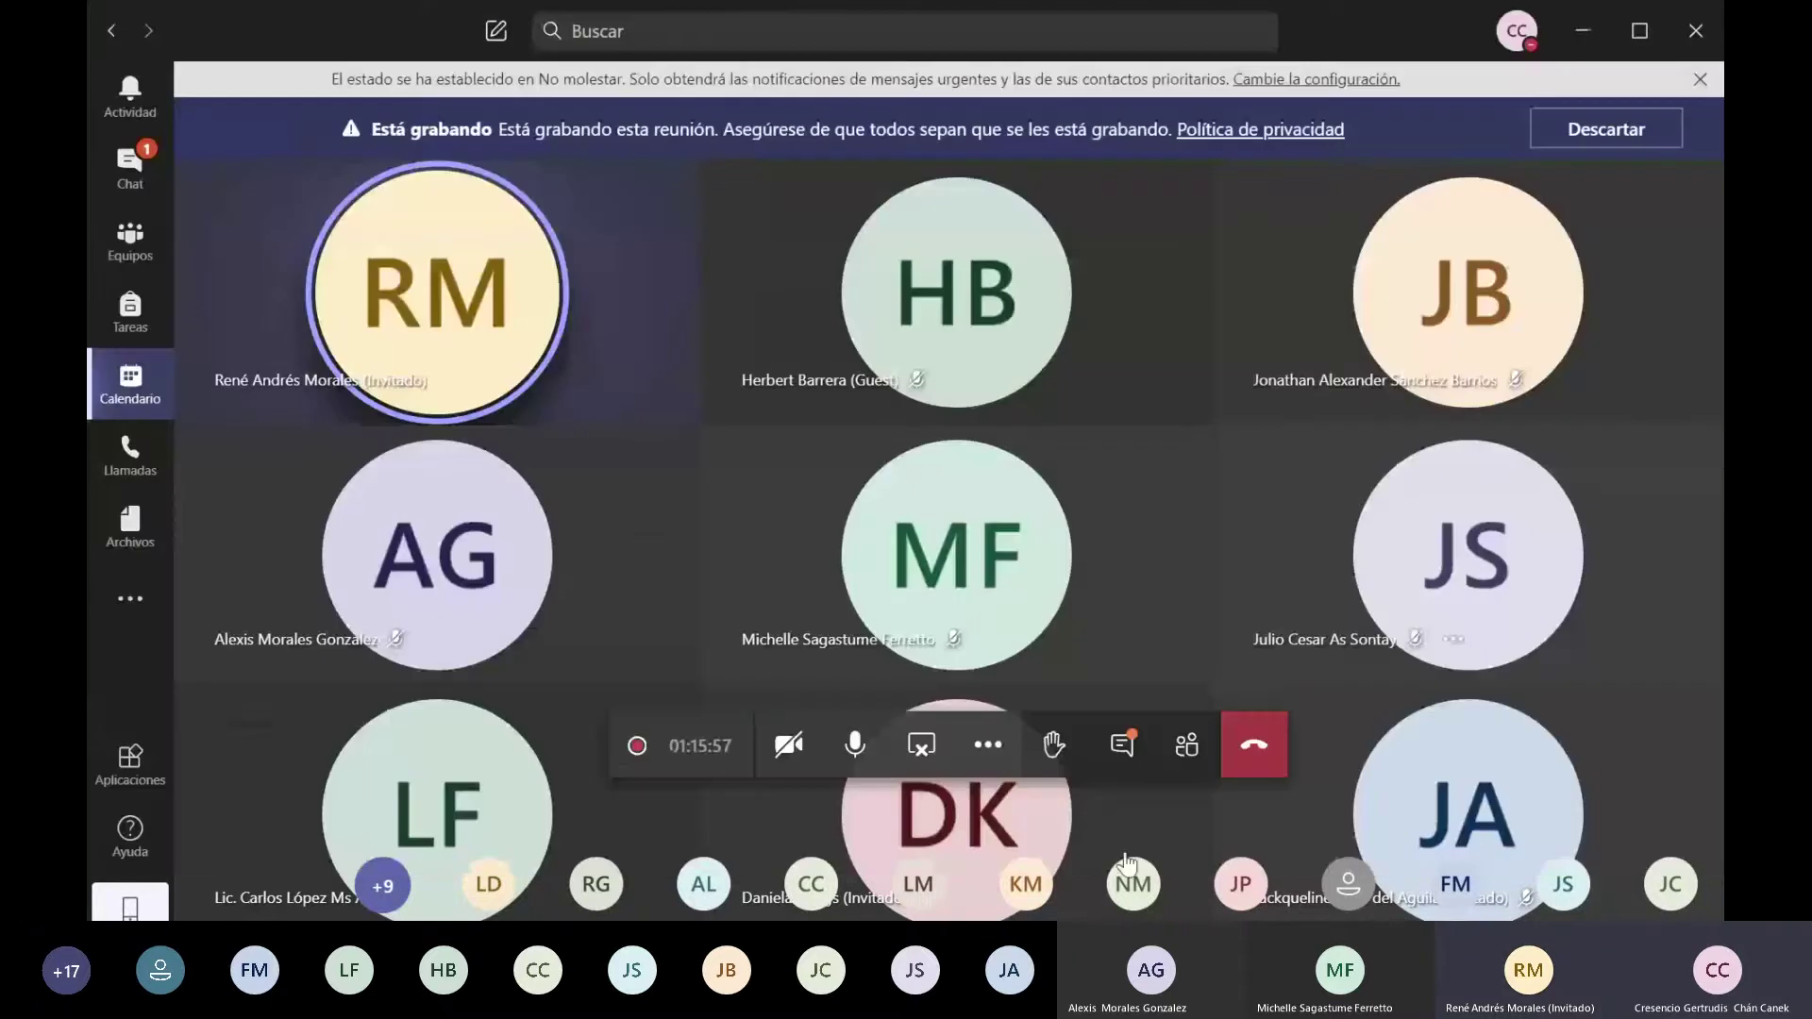
left_click(1199, 758)
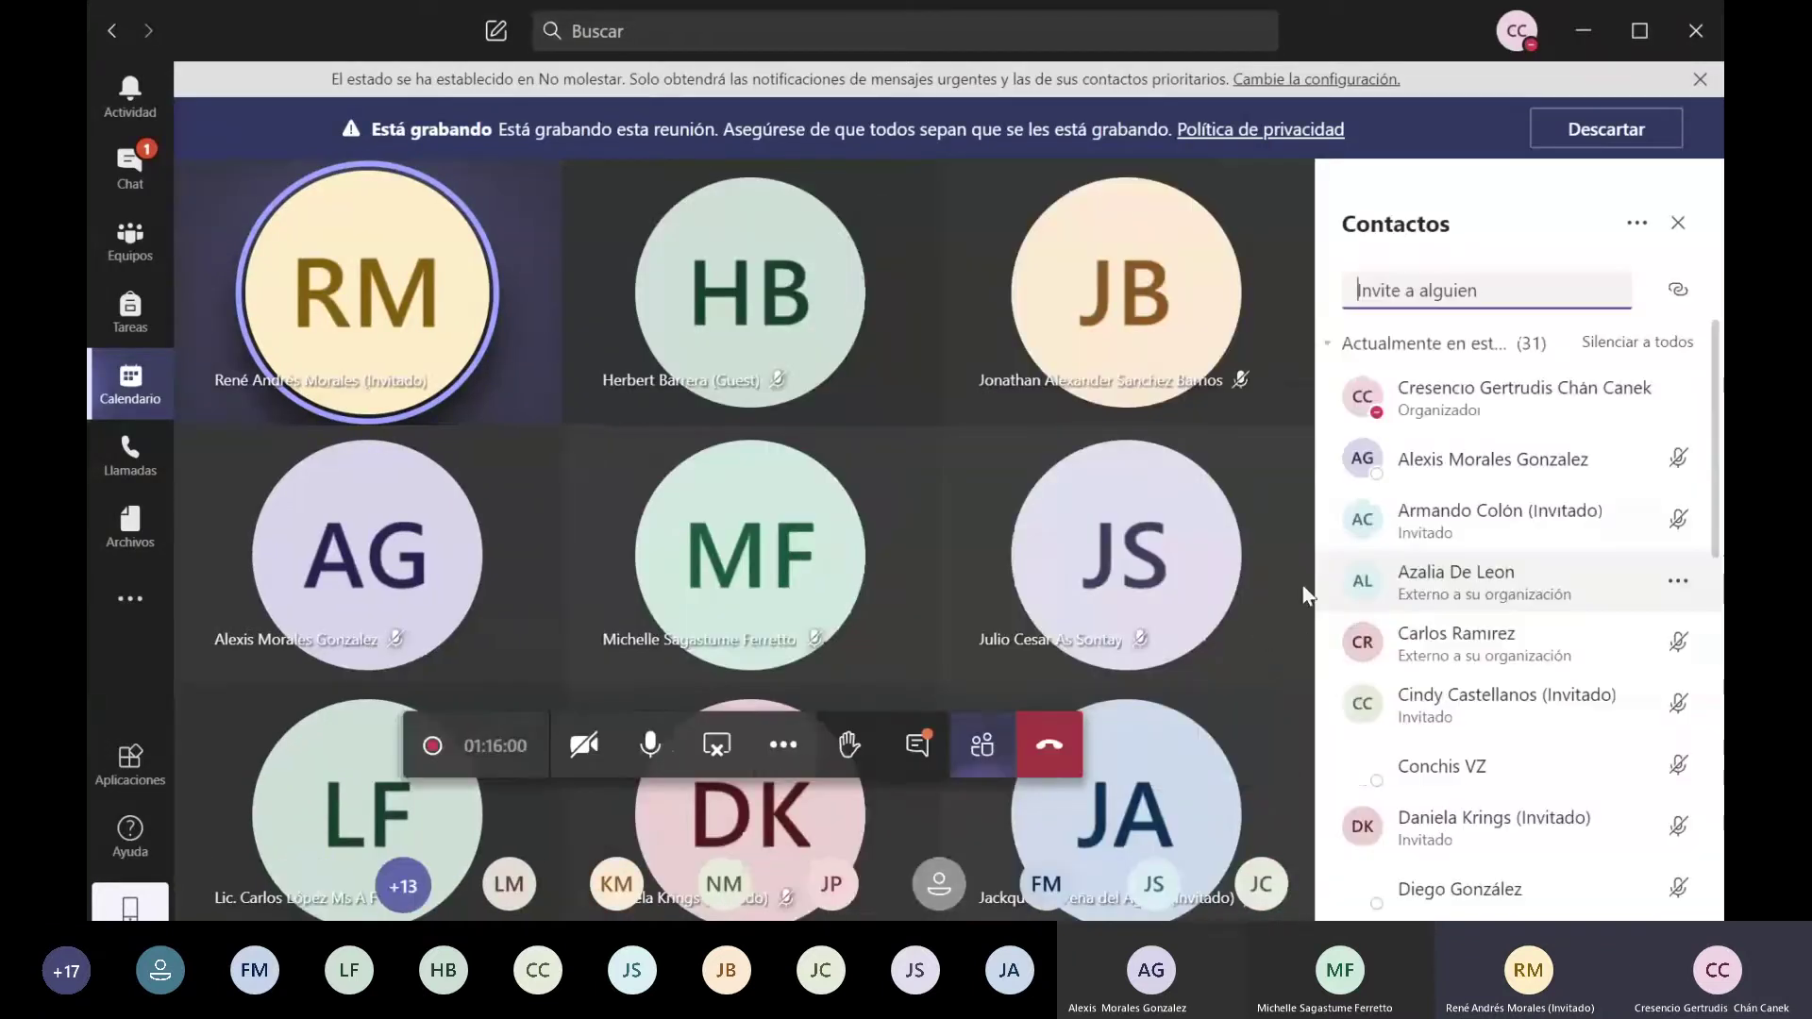
scroll(1574, 627, "down", 5)
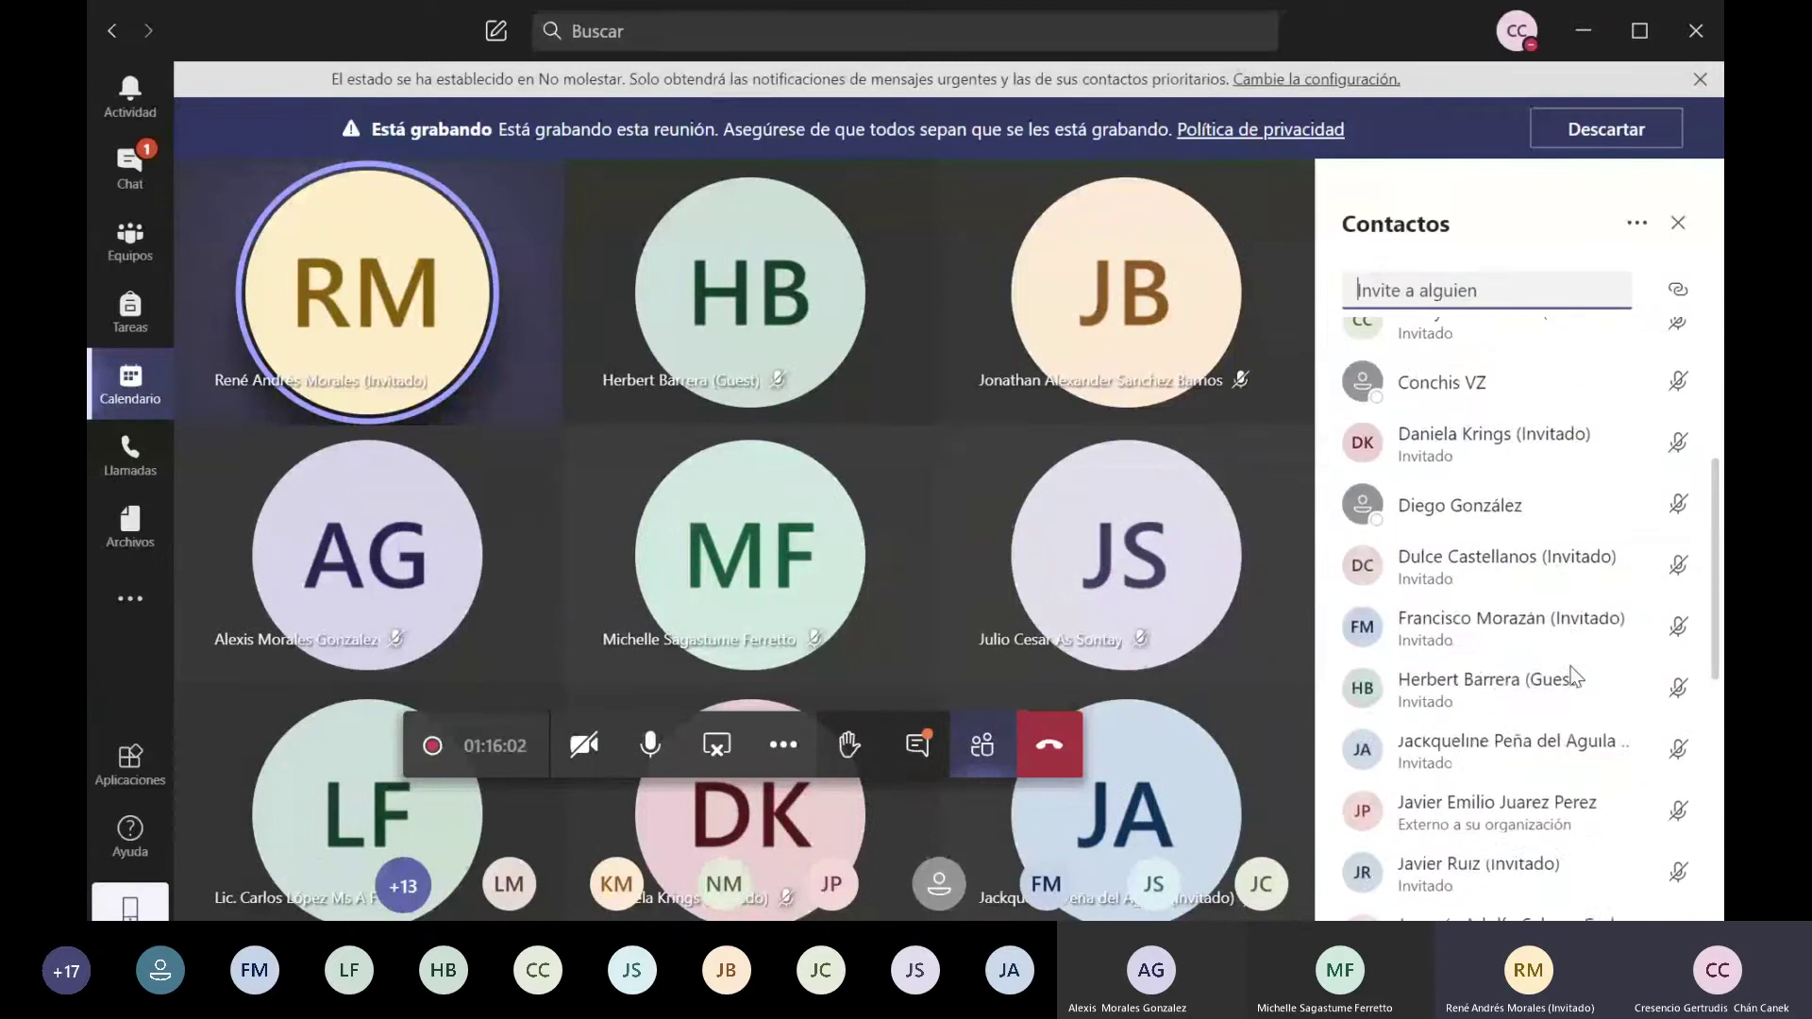
scroll(1574, 676, "down", 4)
scroll(1574, 676, "up", 3)
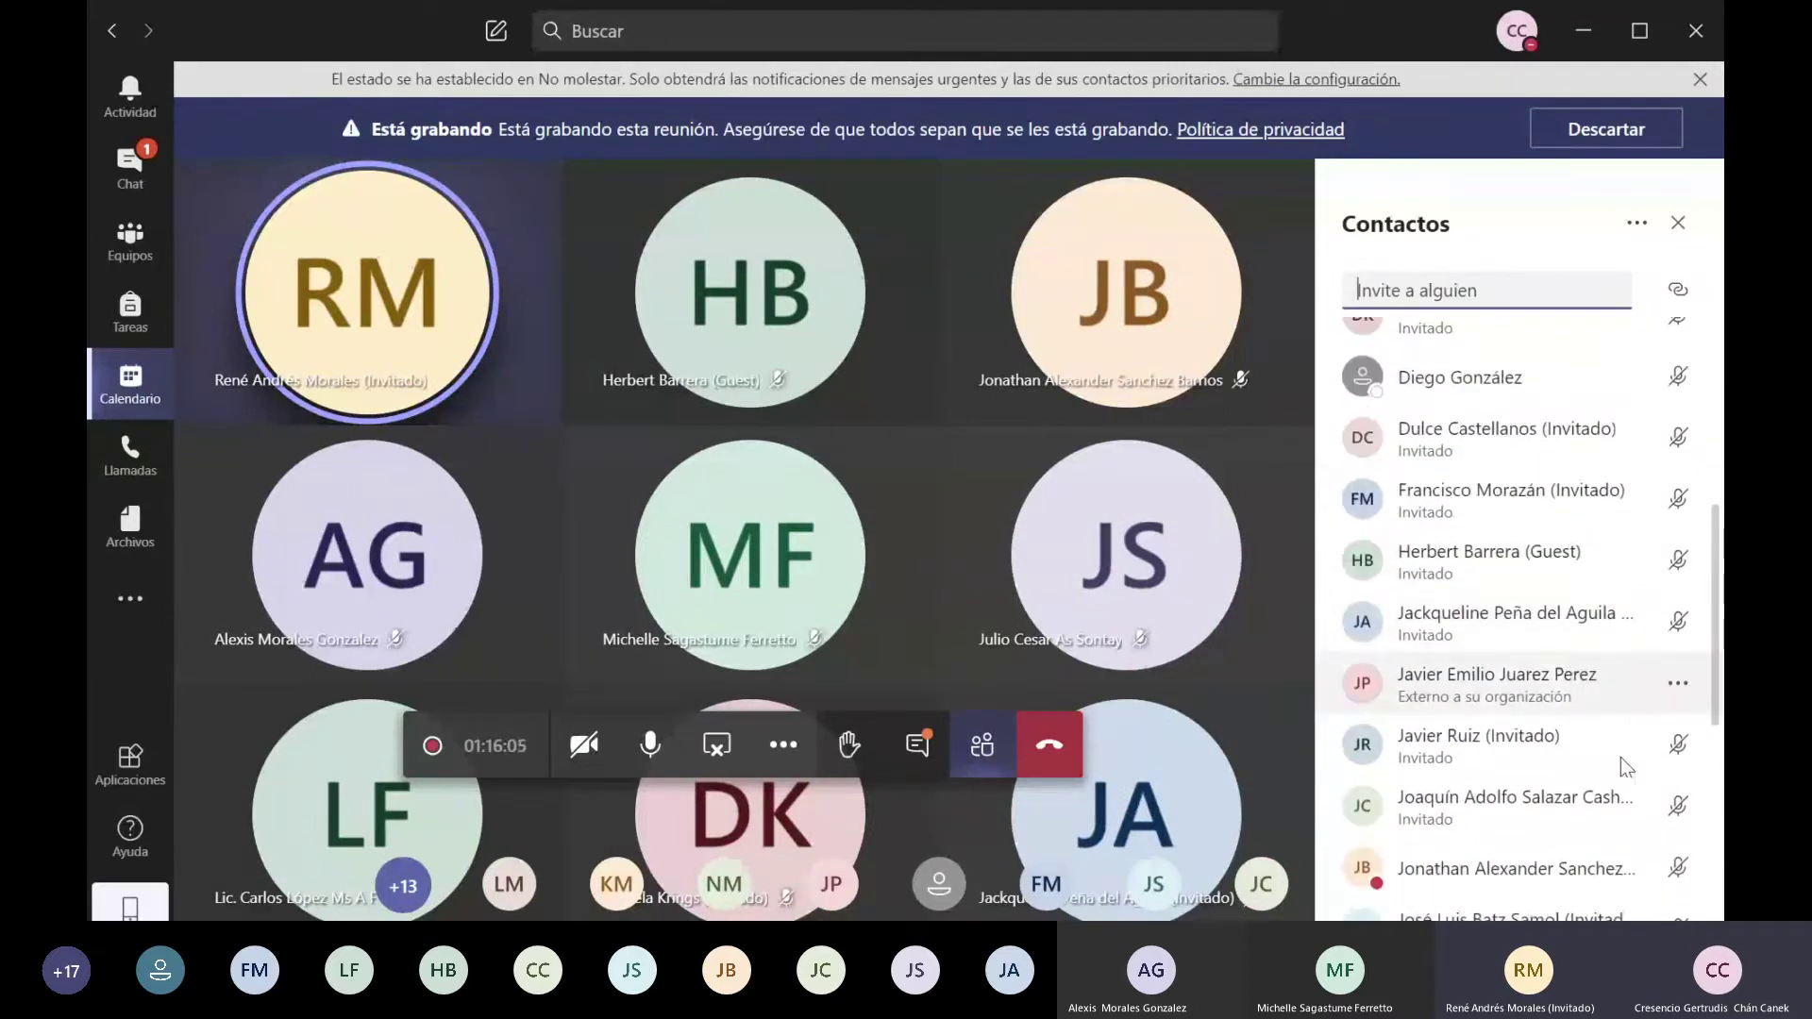
scroll(1604, 769, "down", 1)
scroll(1604, 766, "down", 6)
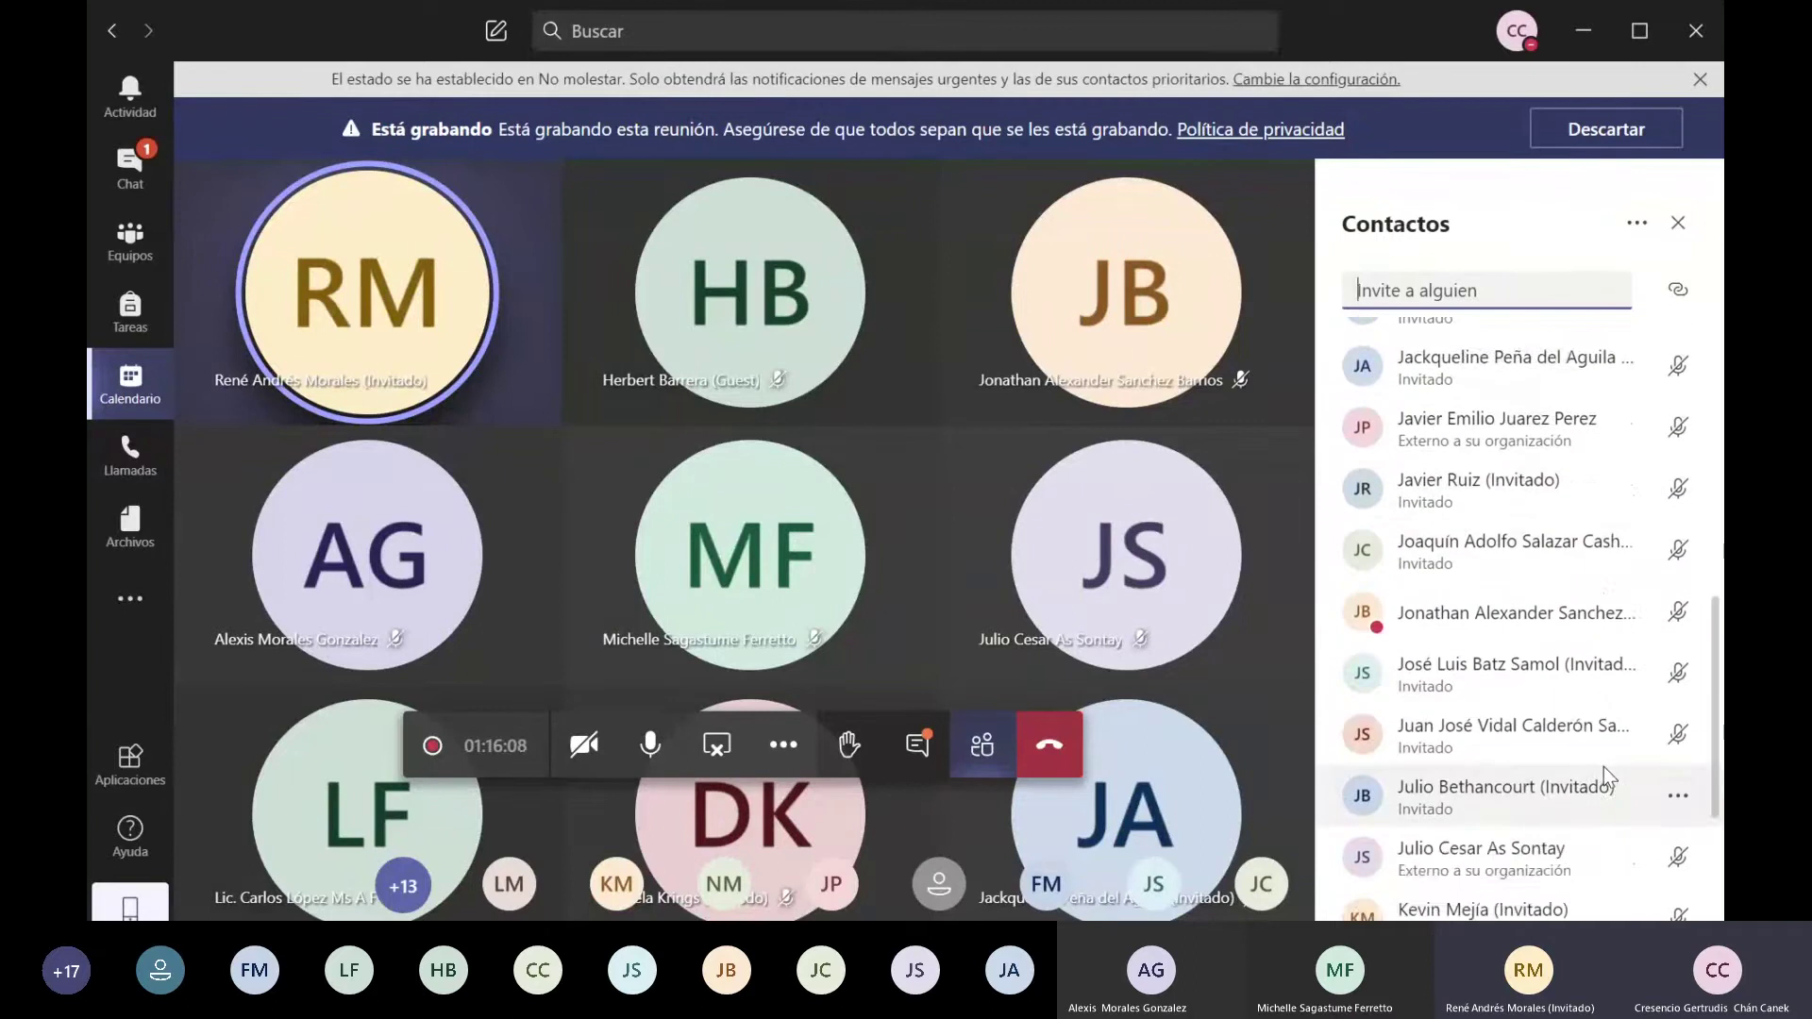
scroll(1605, 769, "down", 1)
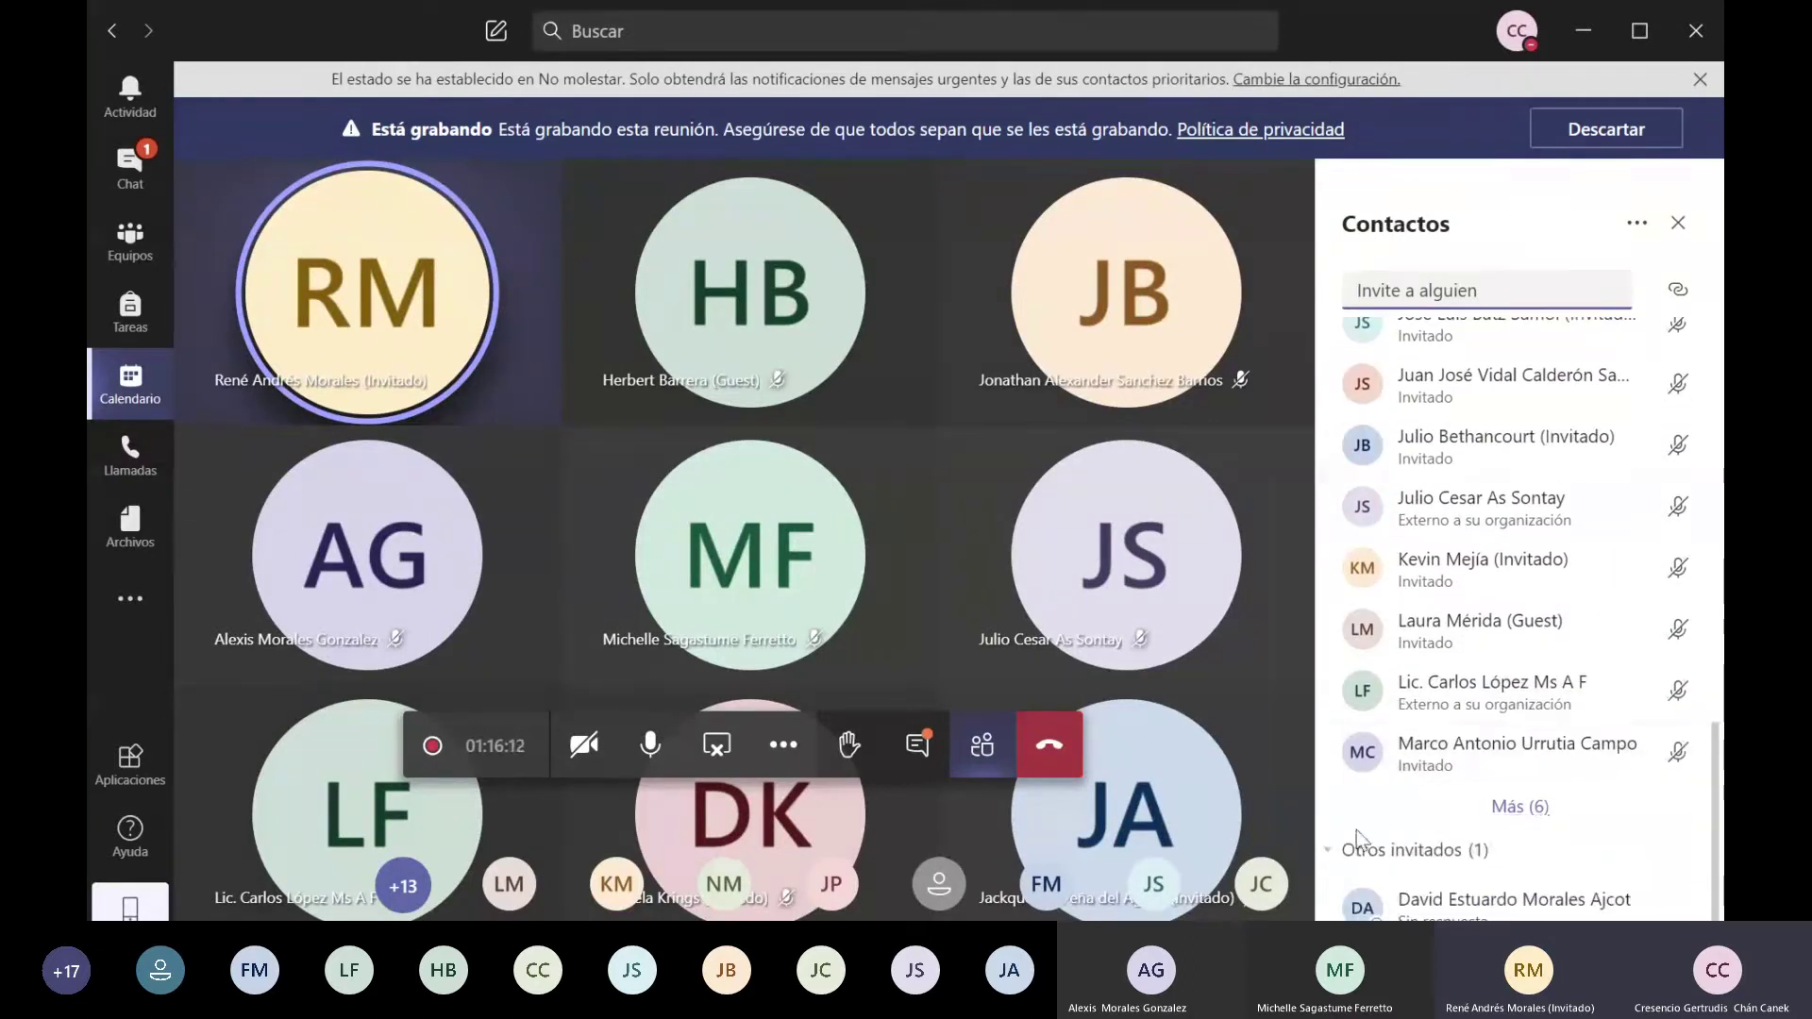
scroll(1416, 734, "up", 3)
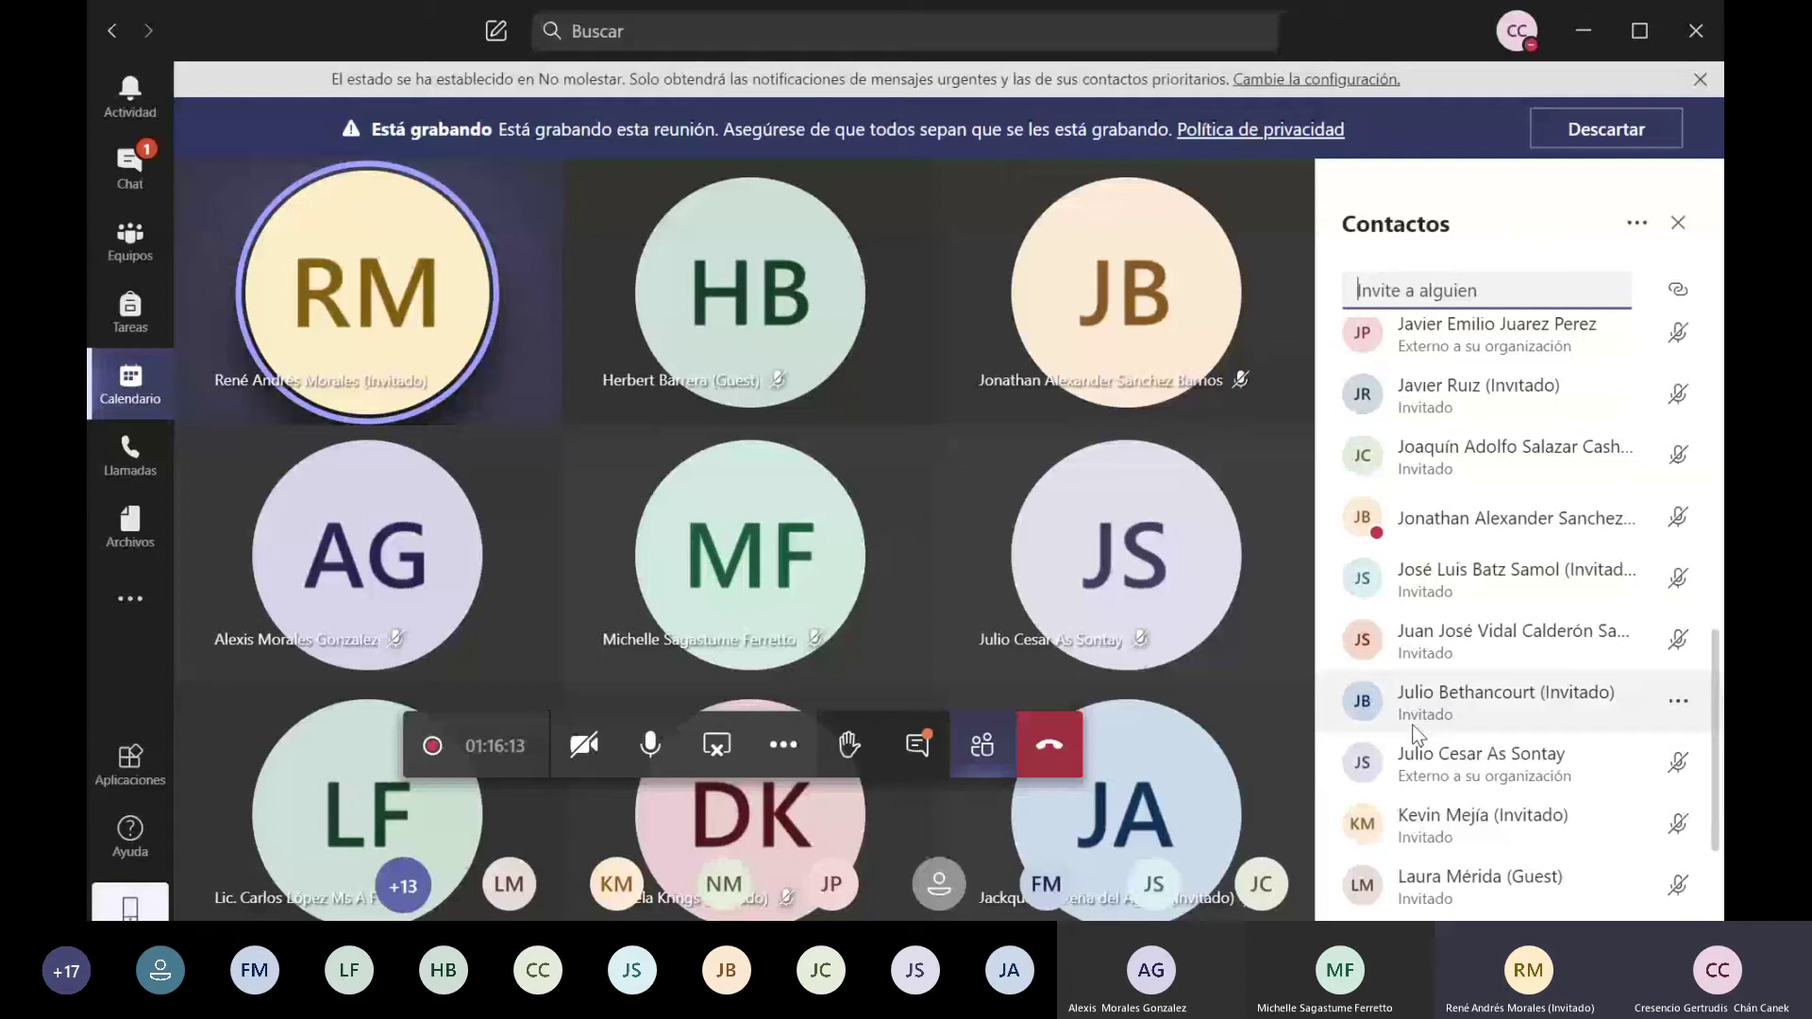
scroll(1418, 734, "up", 3)
scroll(1415, 734, "up", 5)
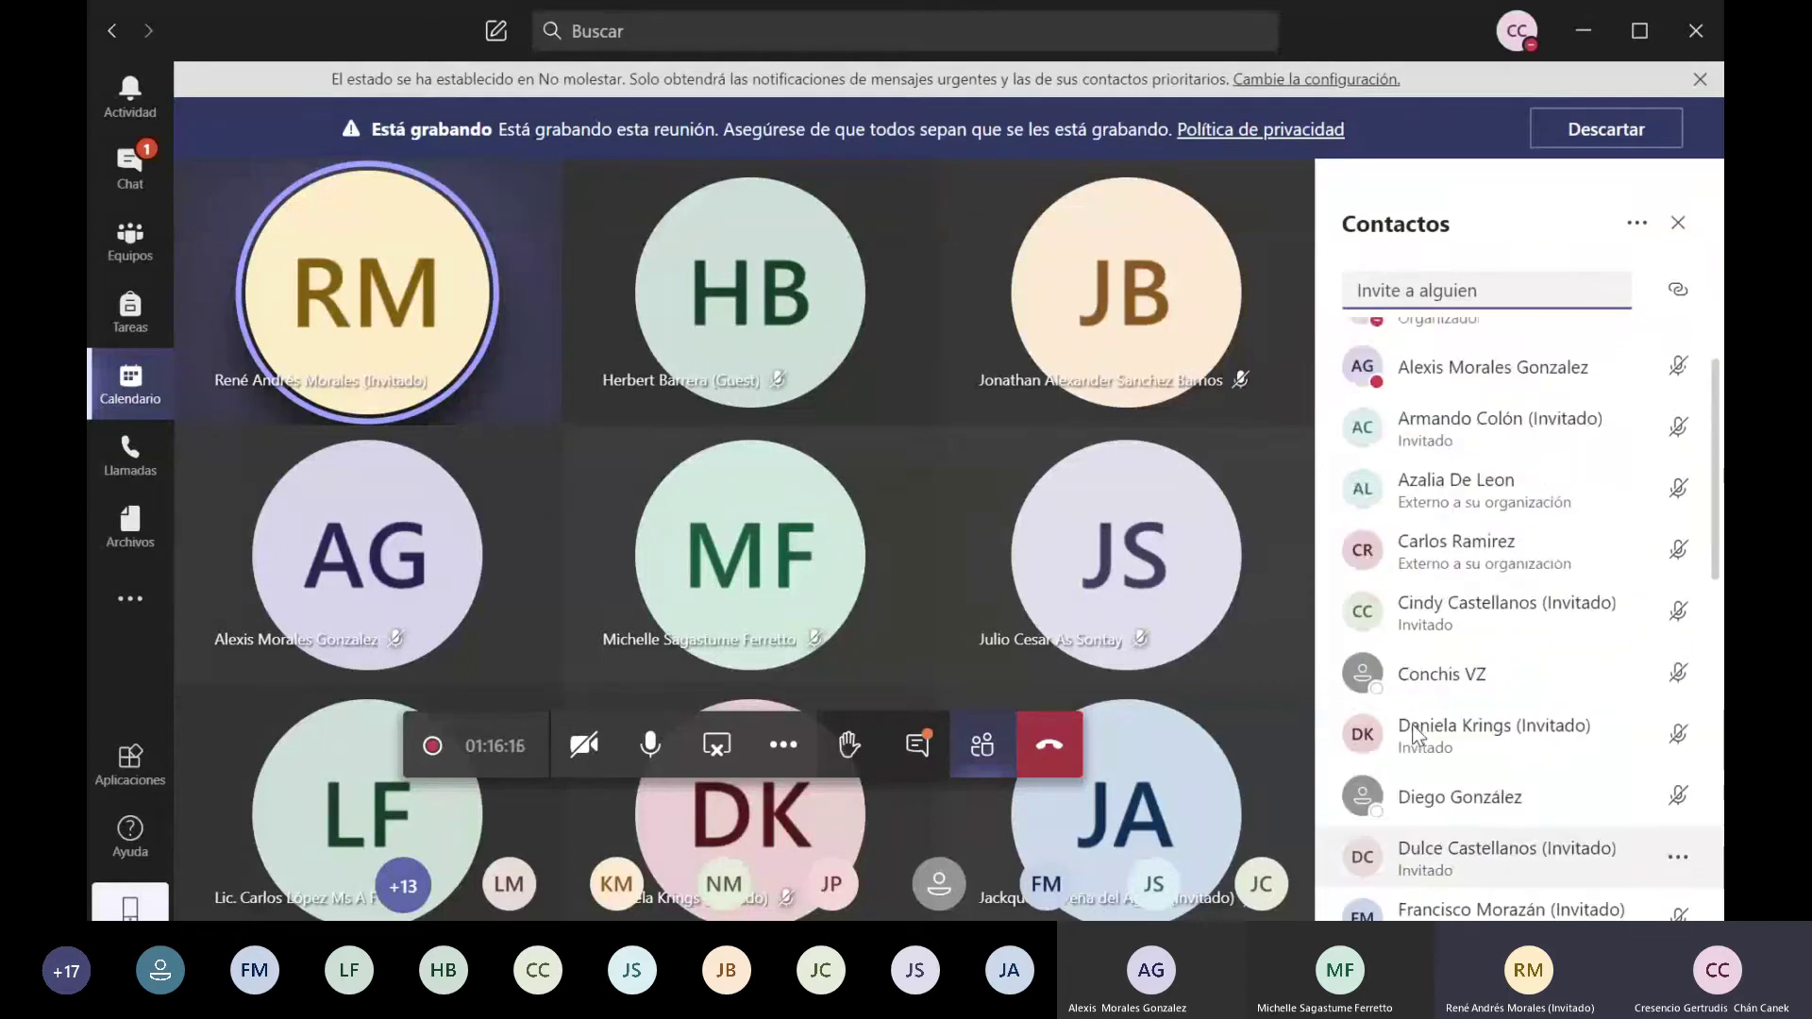
scroll(1415, 733, "down", 10)
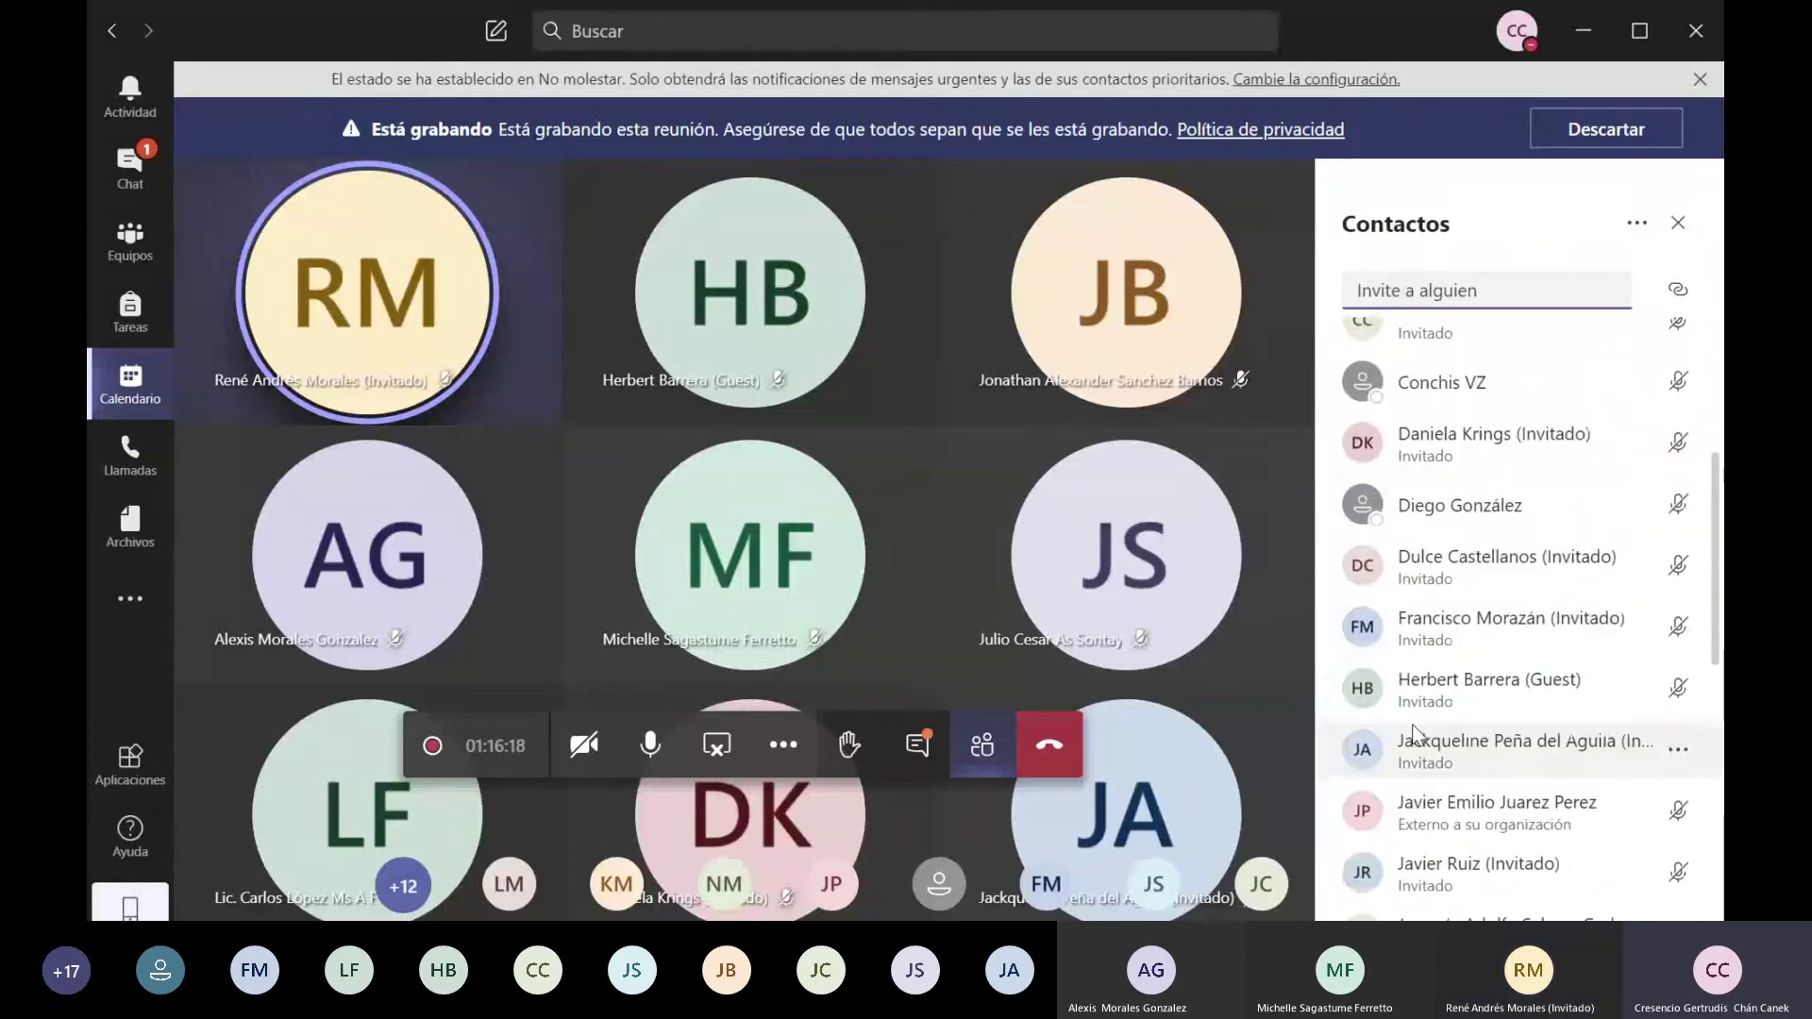
scroll(1414, 733, "down", 3)
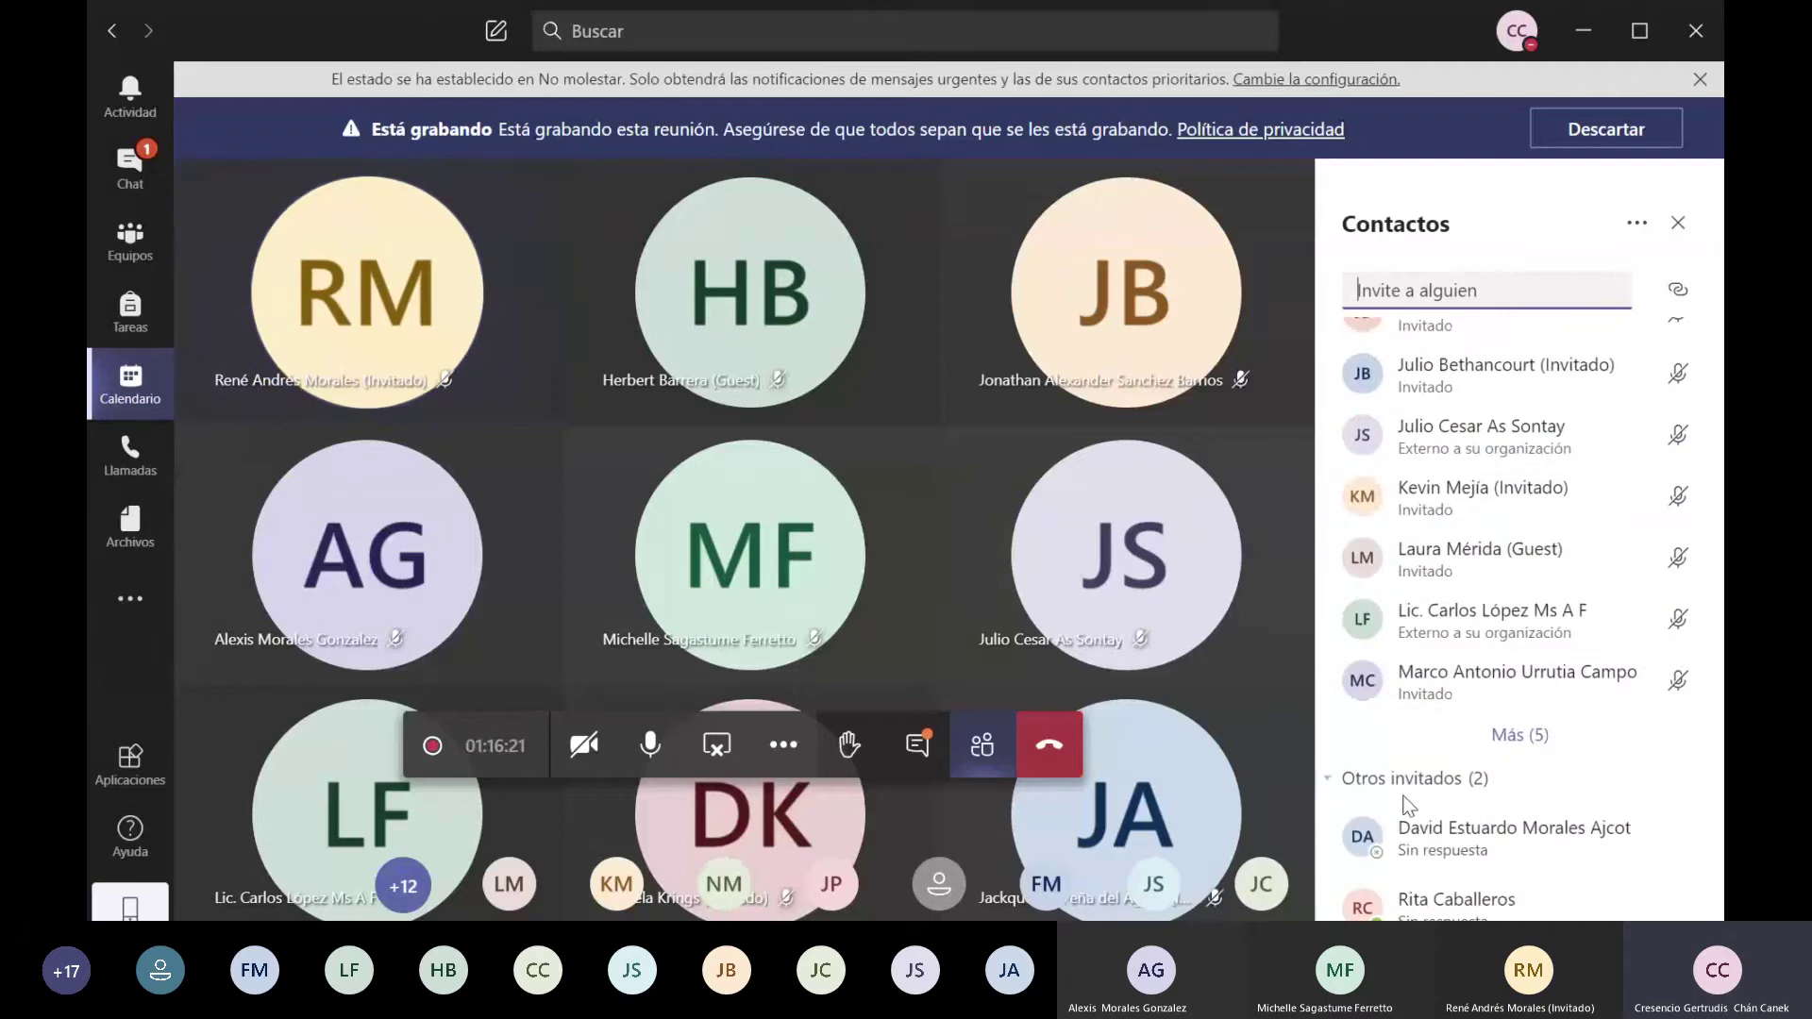
key("alt+Tab")
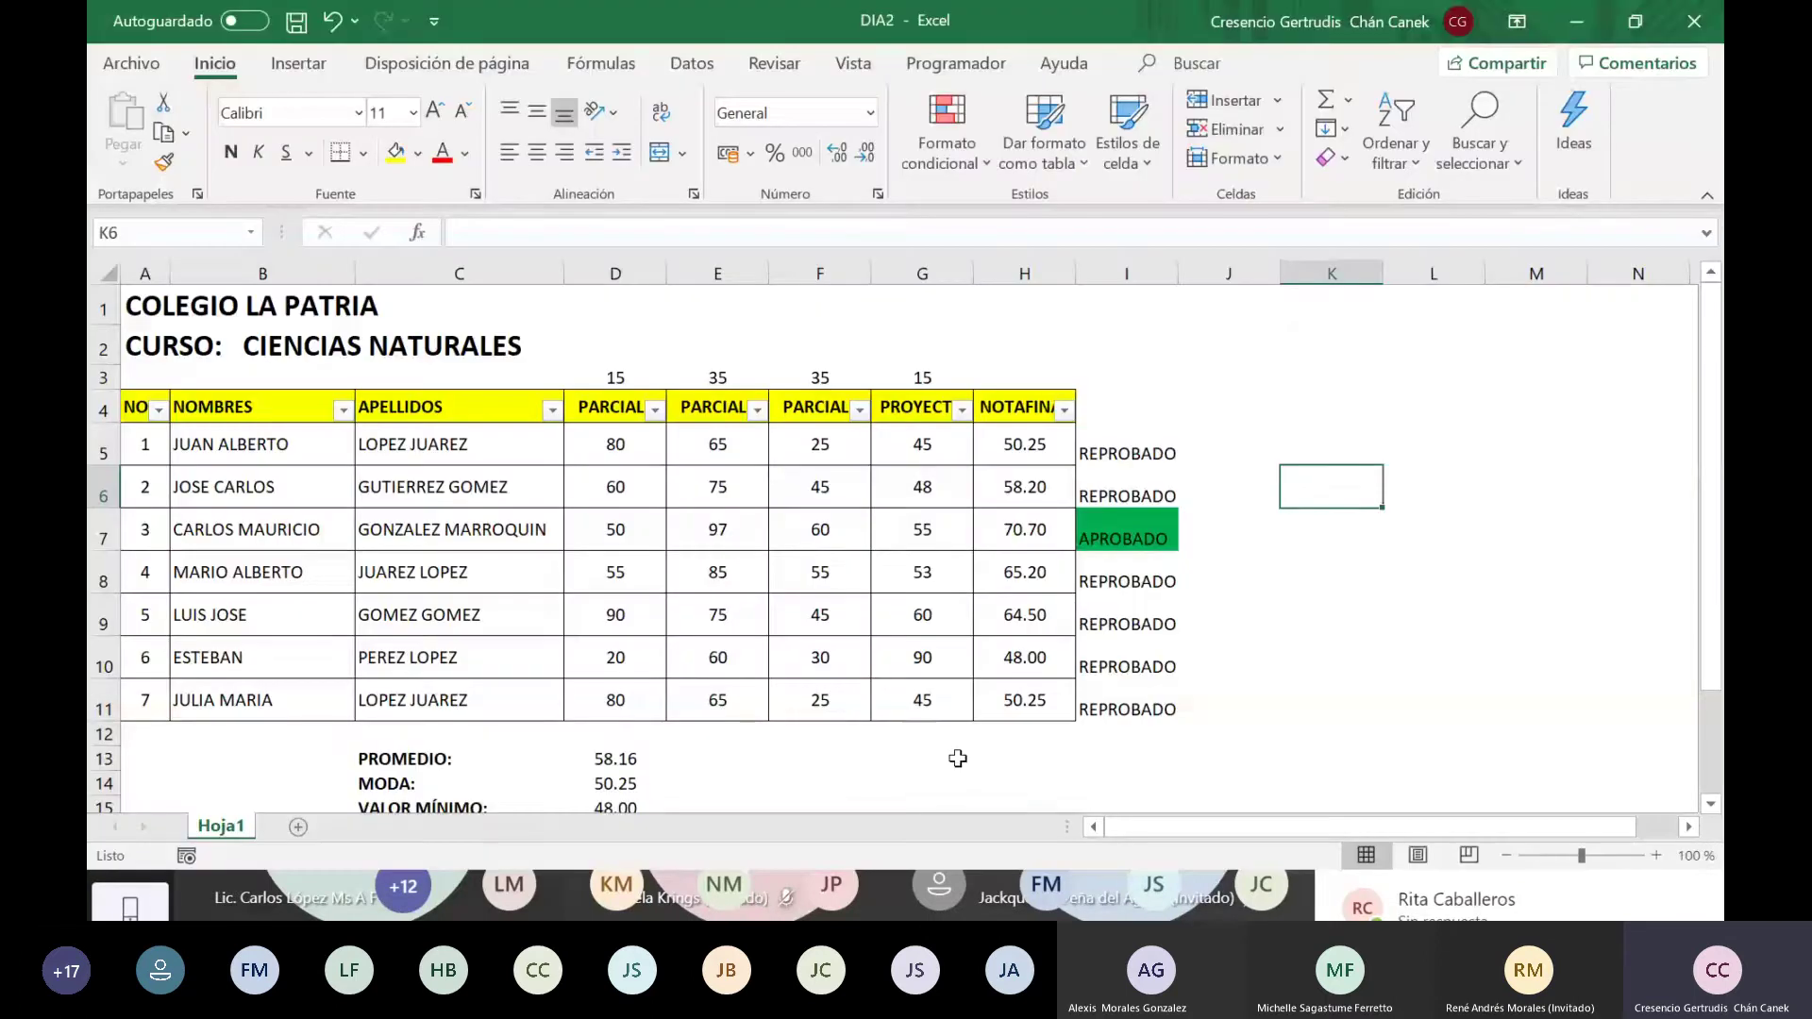
left_click(1133, 454)
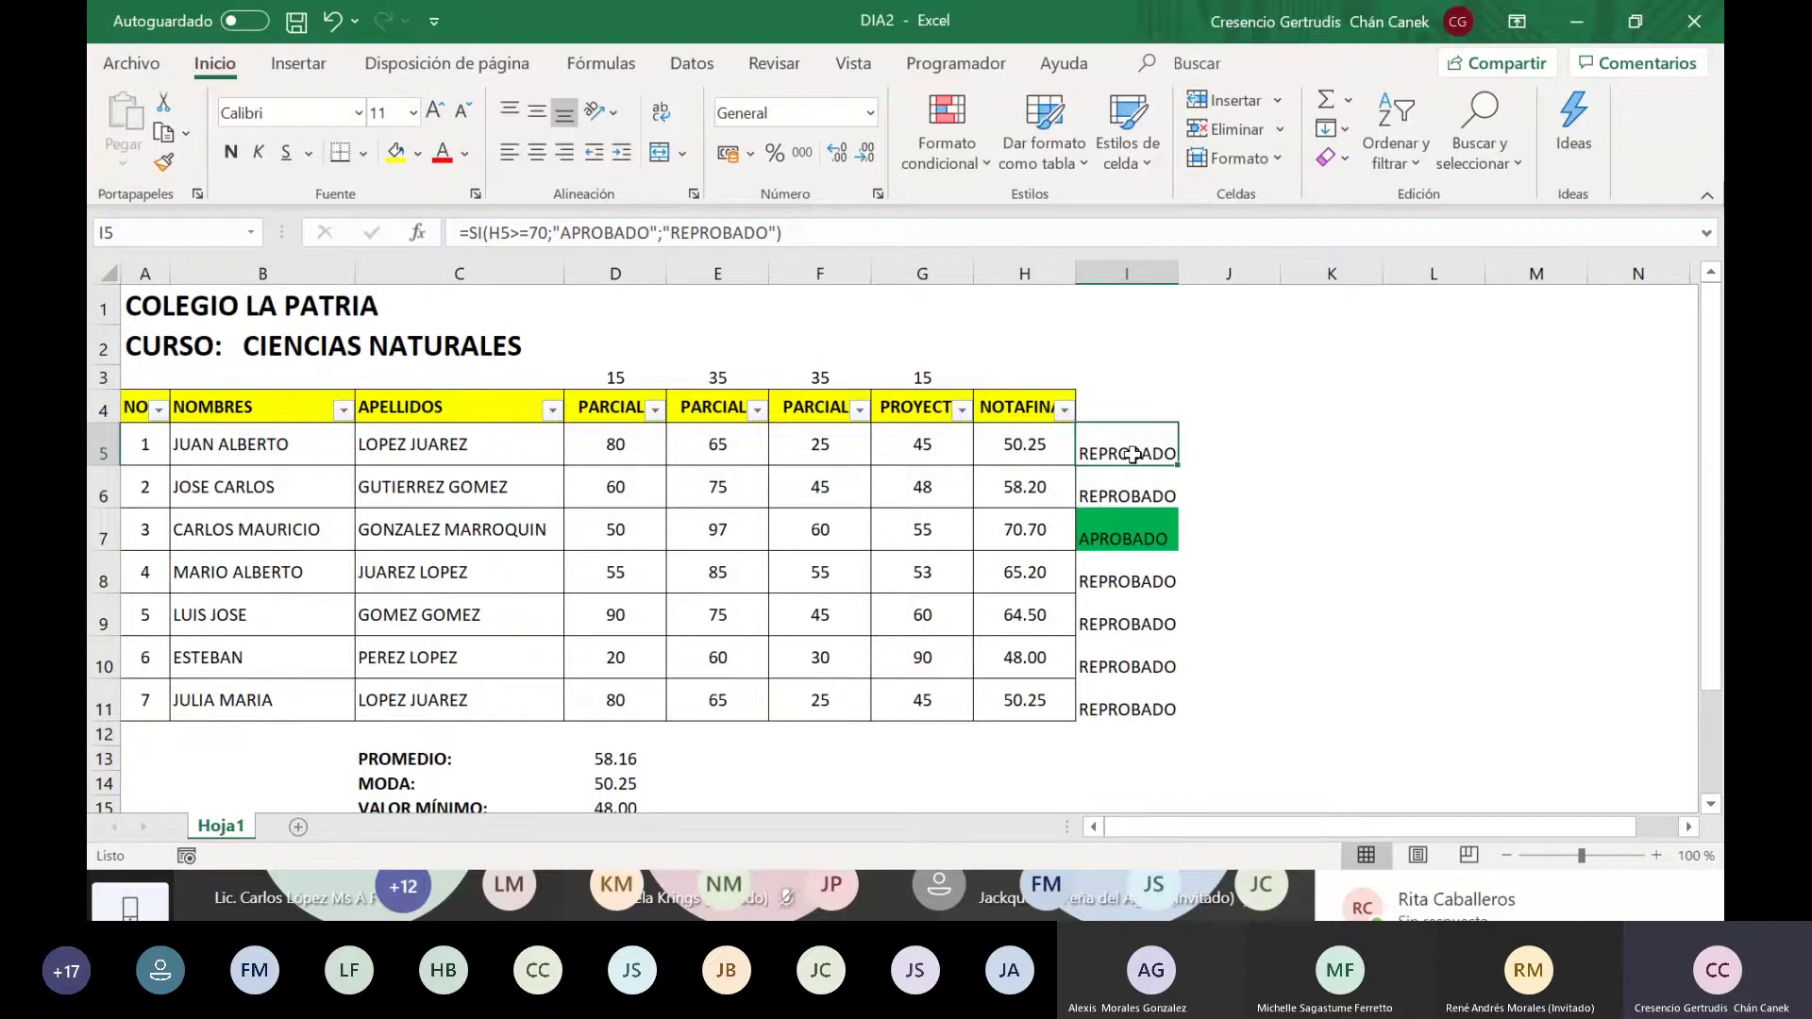
left_click(1293, 531)
left_click(1123, 453)
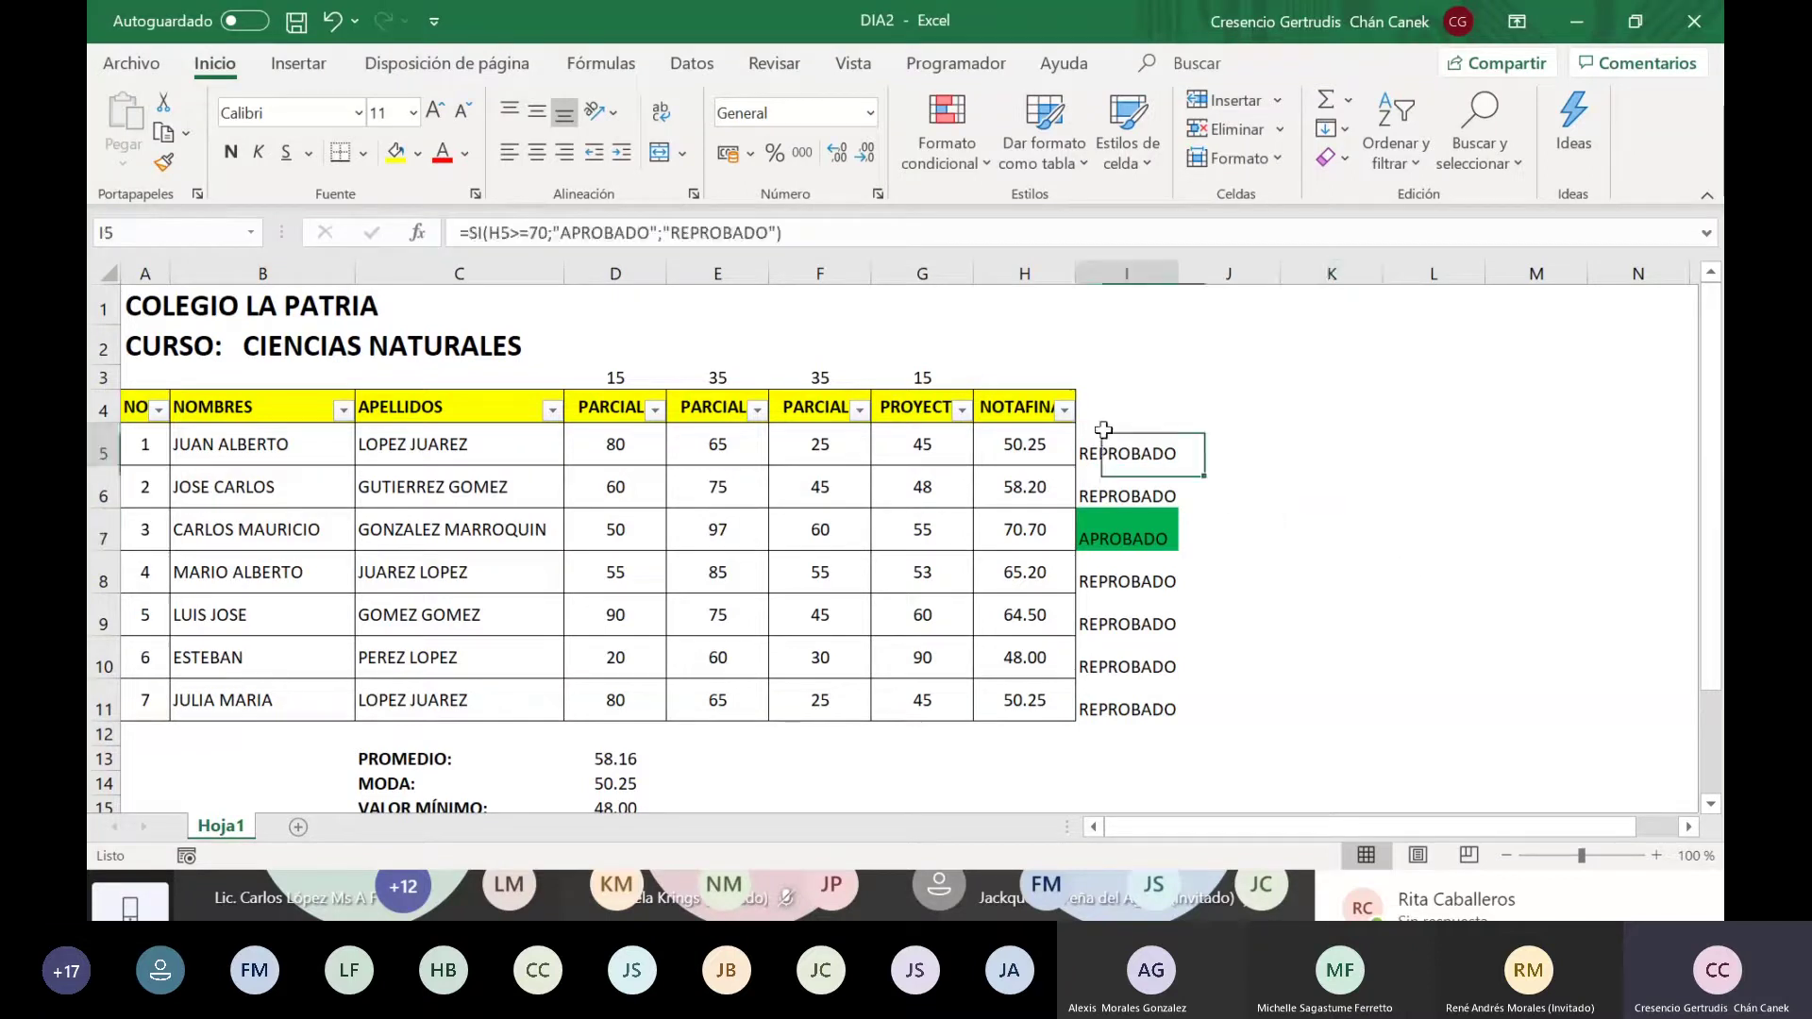
left_click(1113, 693)
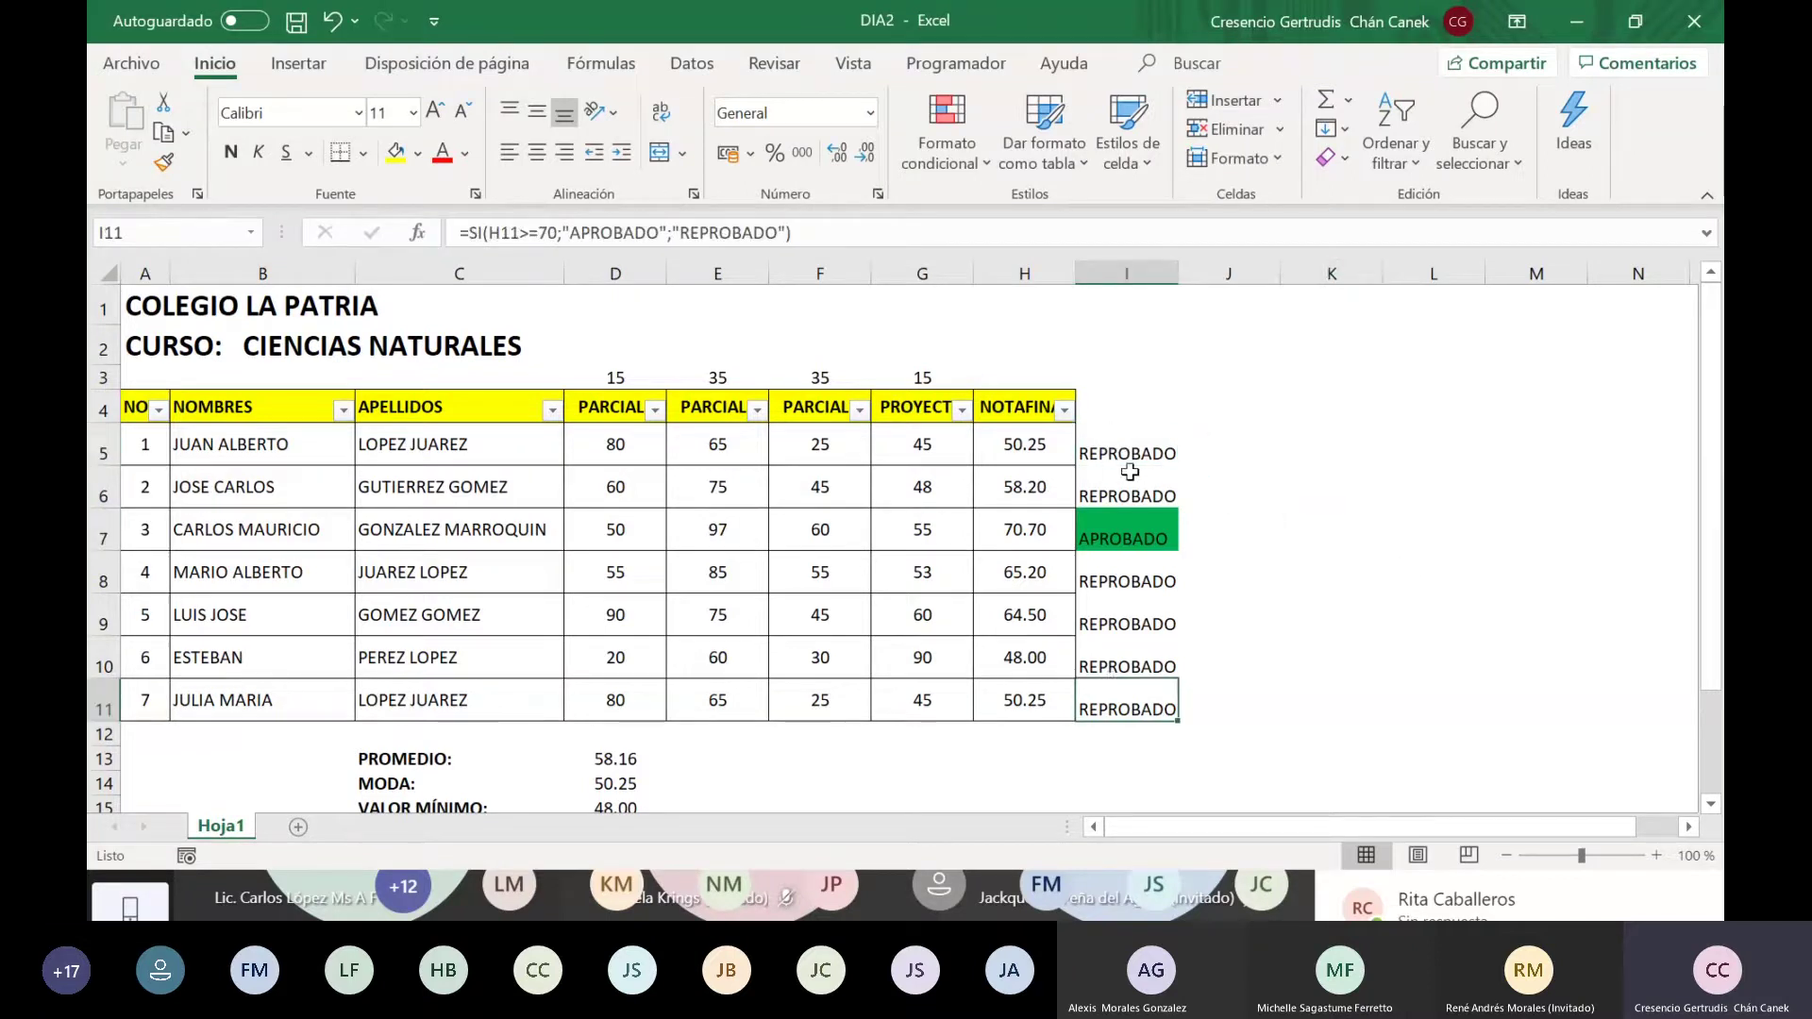
left_click(1129, 465)
key("Right")
key("Right")
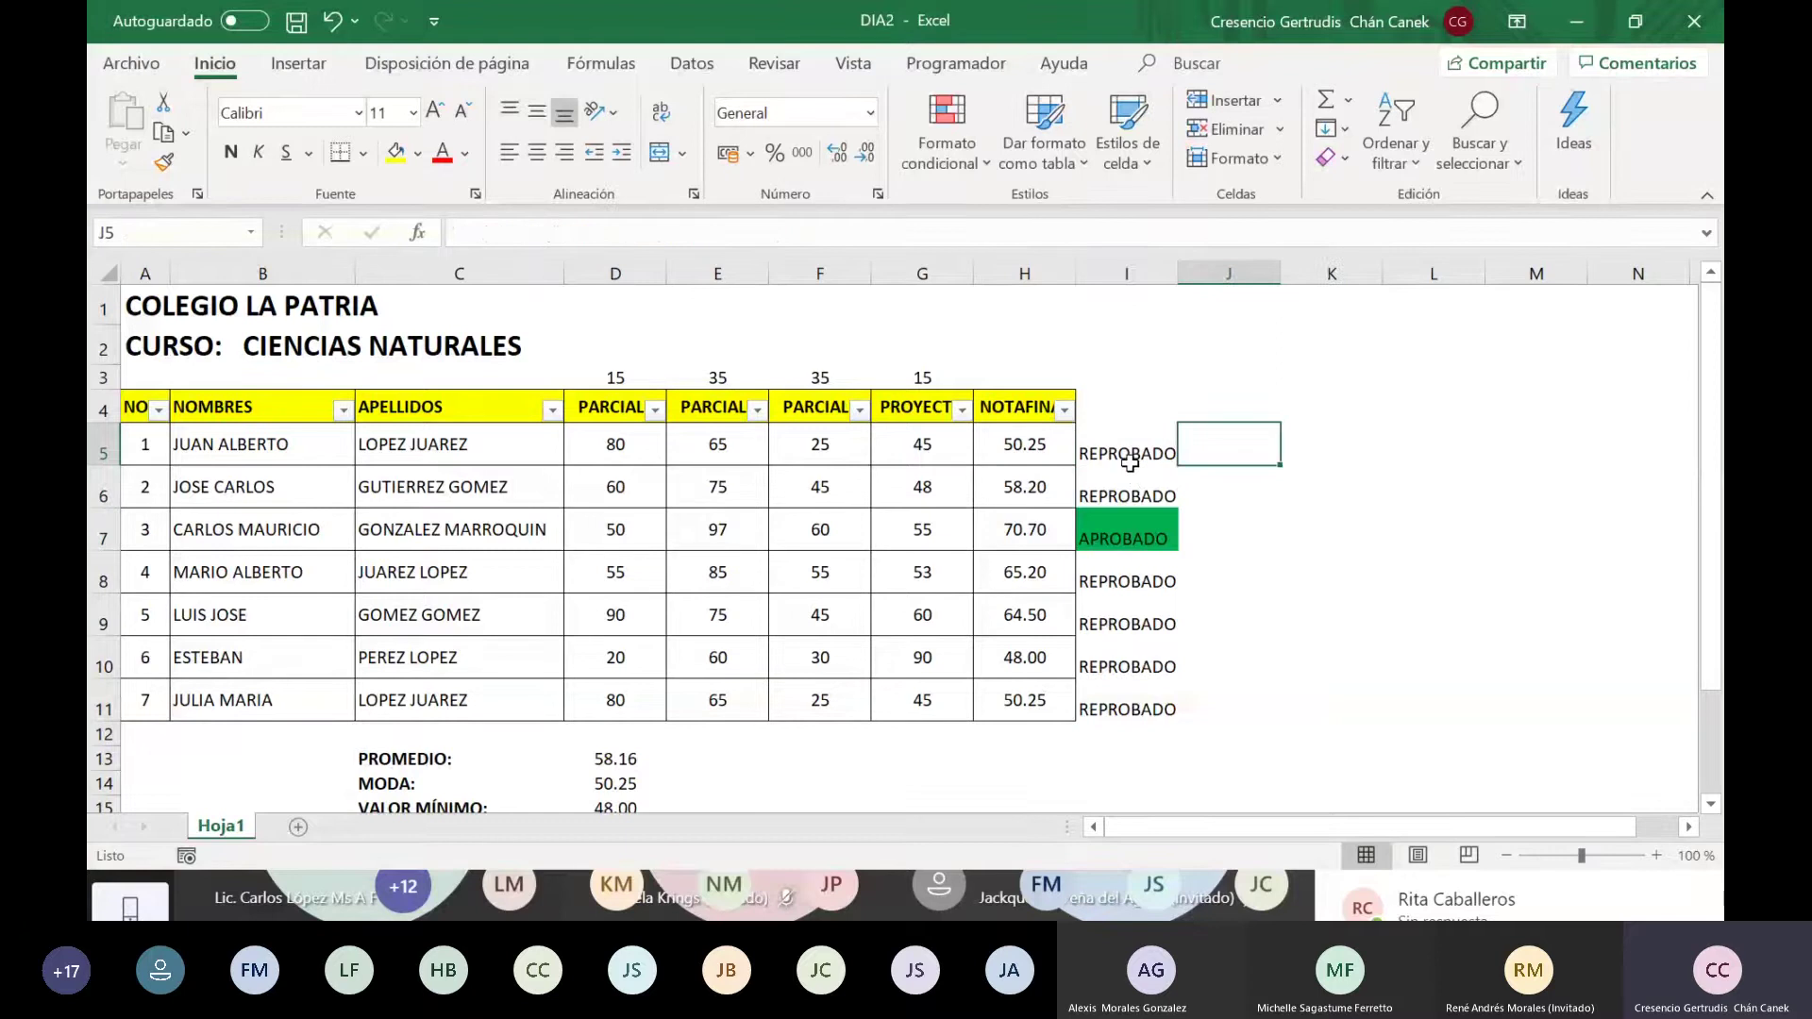
key("Down")
key("Down")
key("Down")
key("Left")
key("Left")
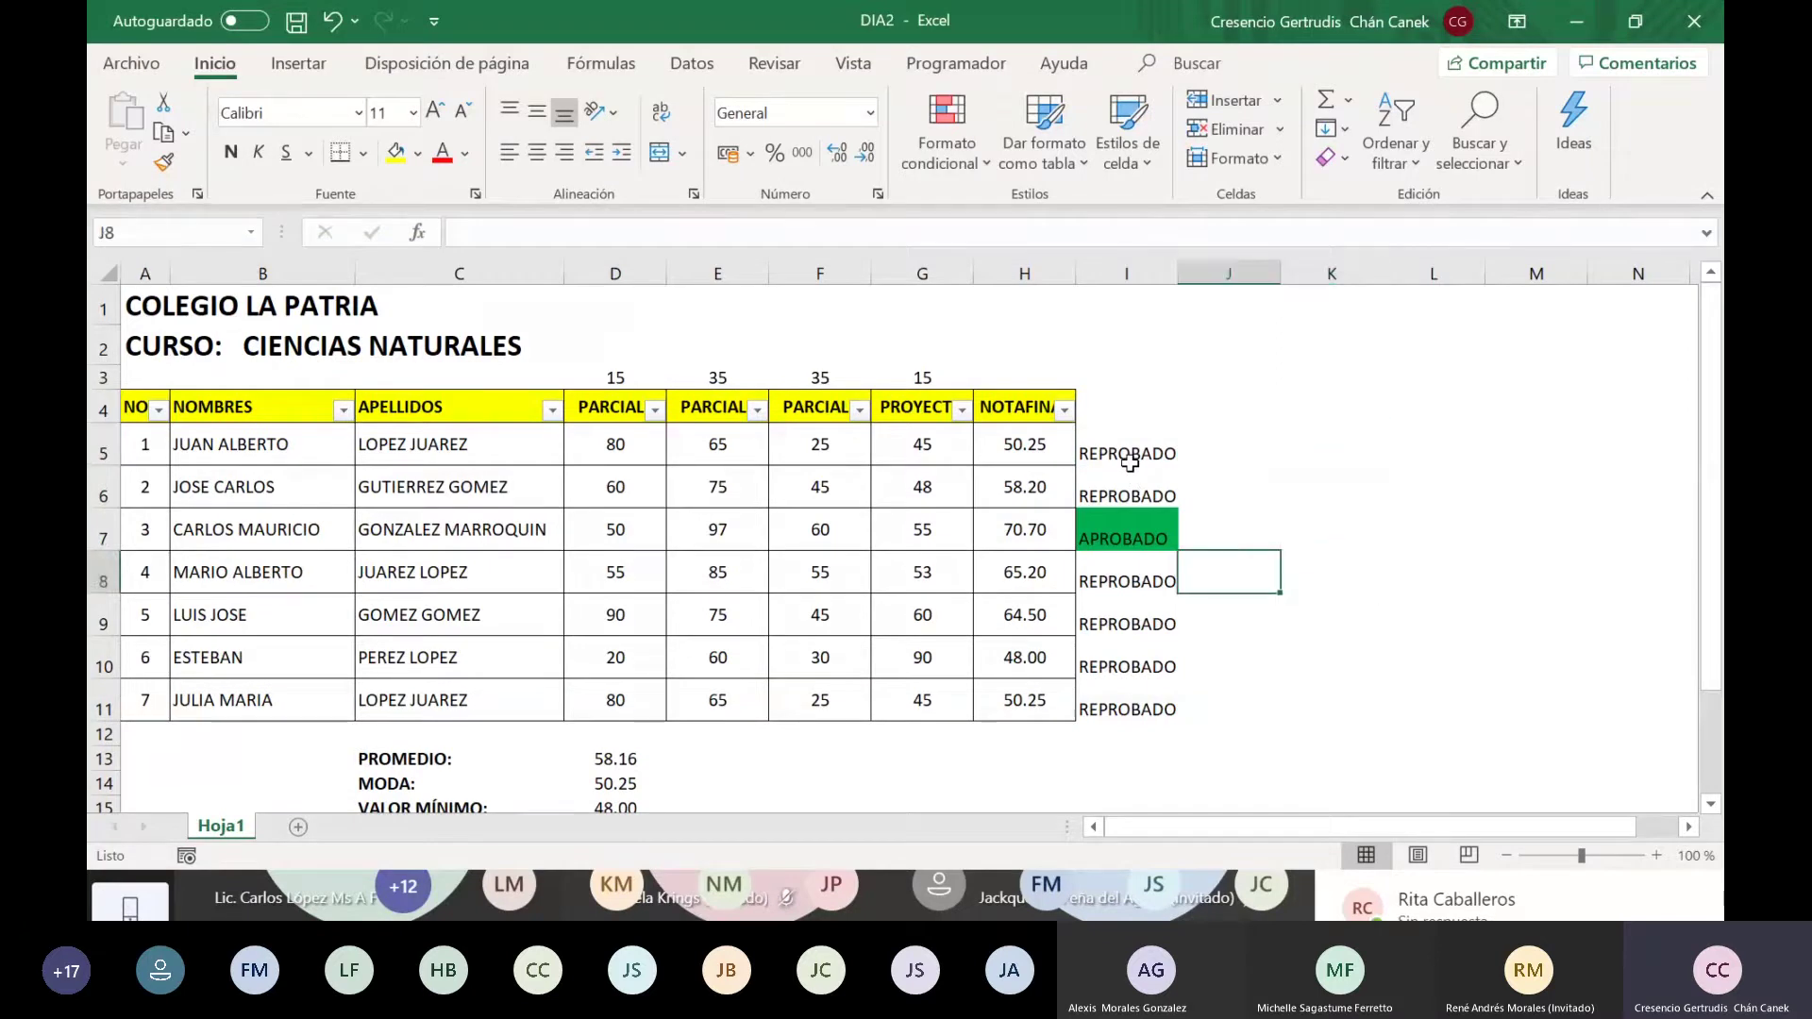
key("Right")
key("Right")
key("Right")
key("Left")
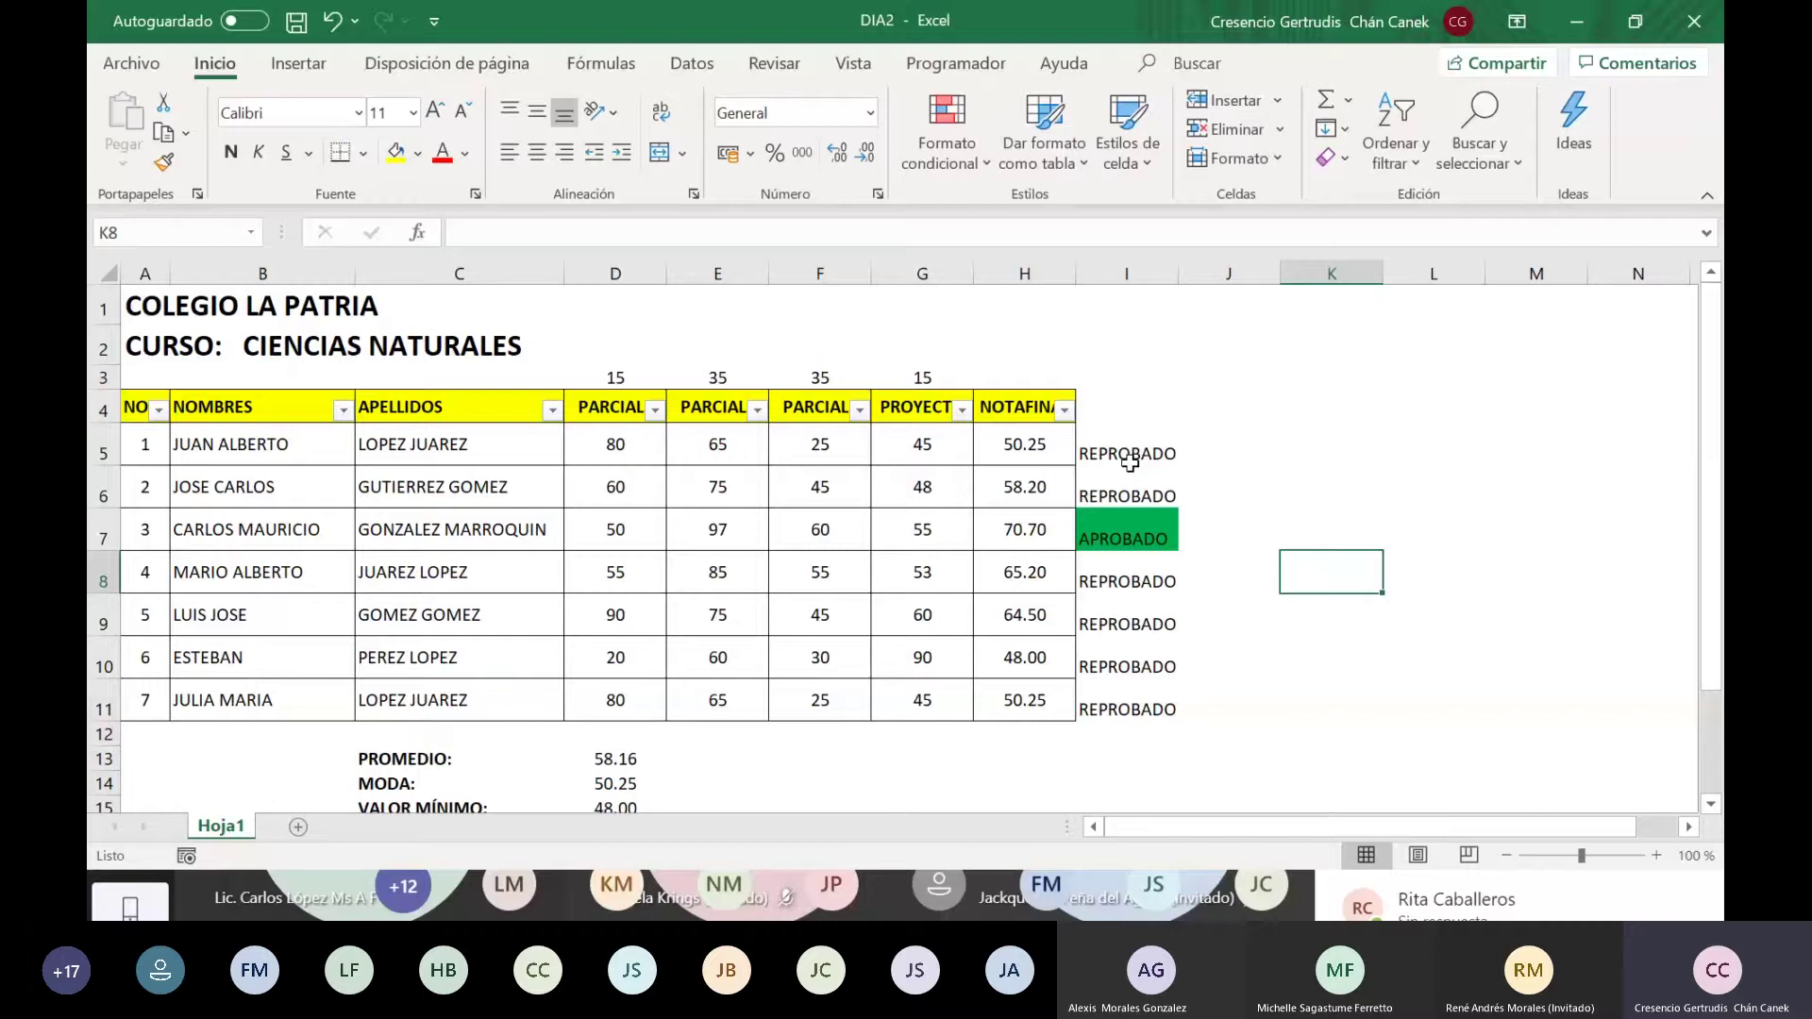
key("Left")
key("Left")
key("Left")
key("Left")
key("Left")
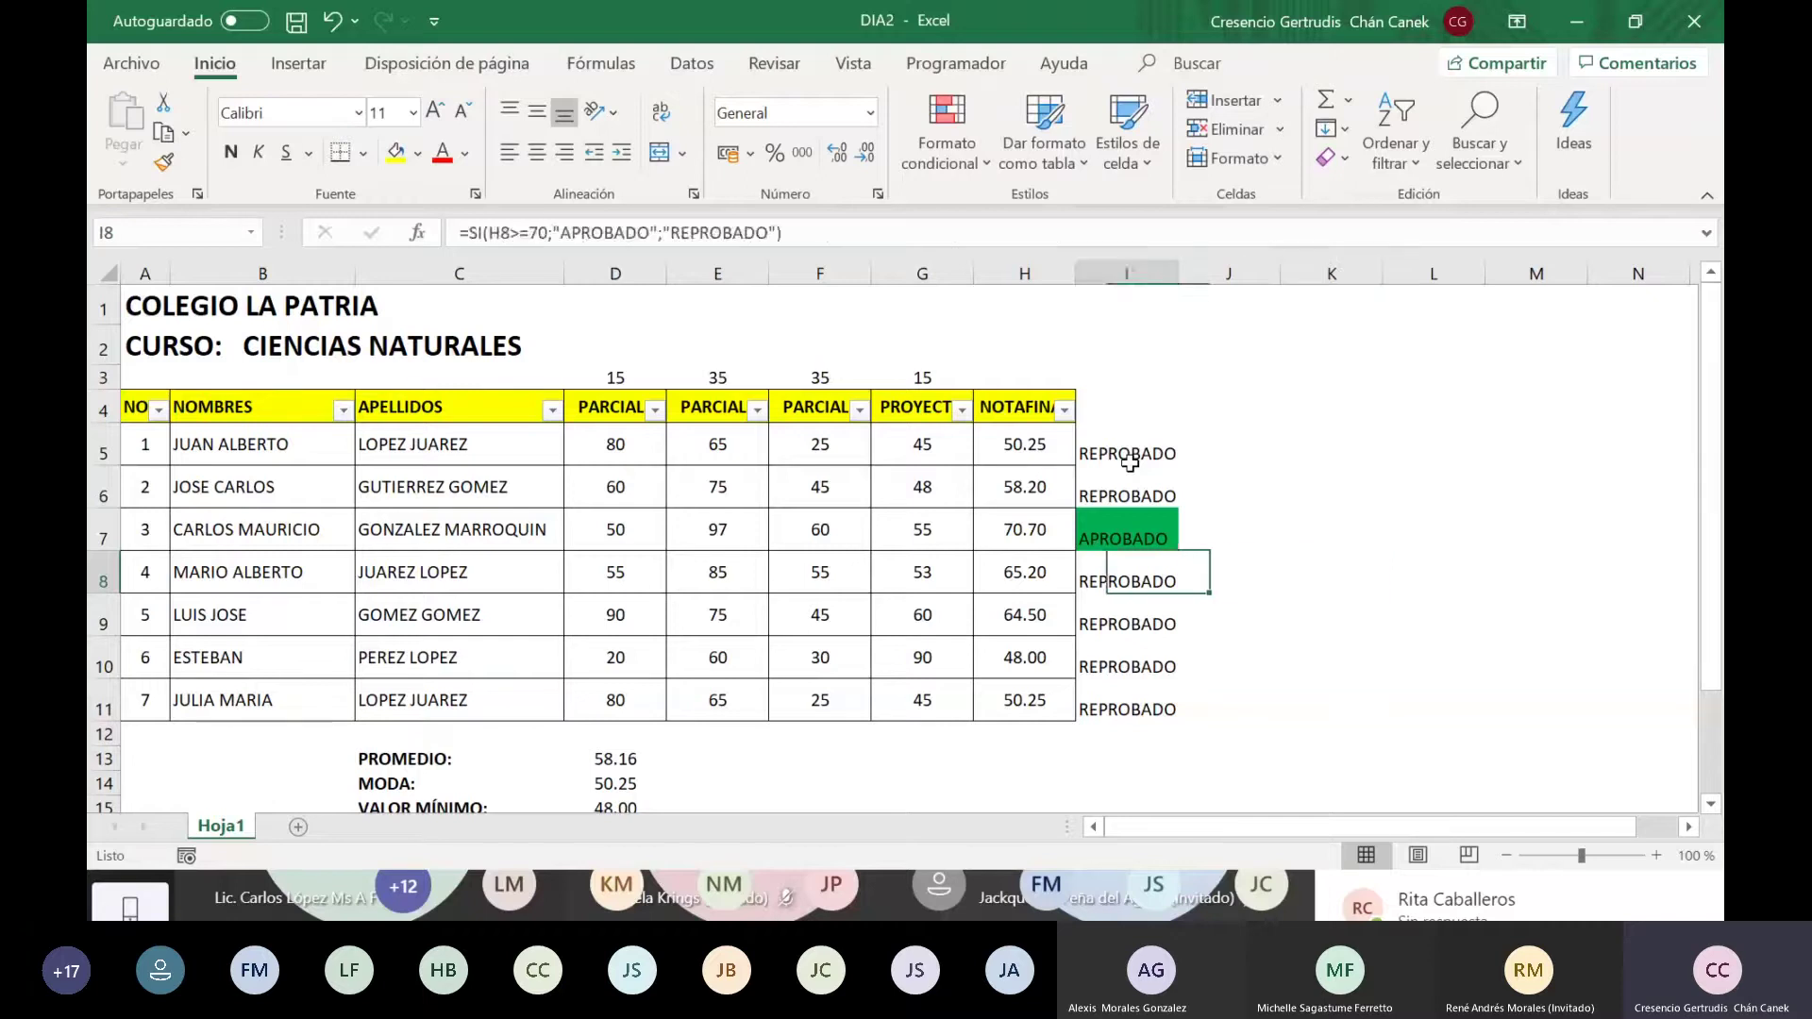
key("Down")
key("Down")
key("Down")
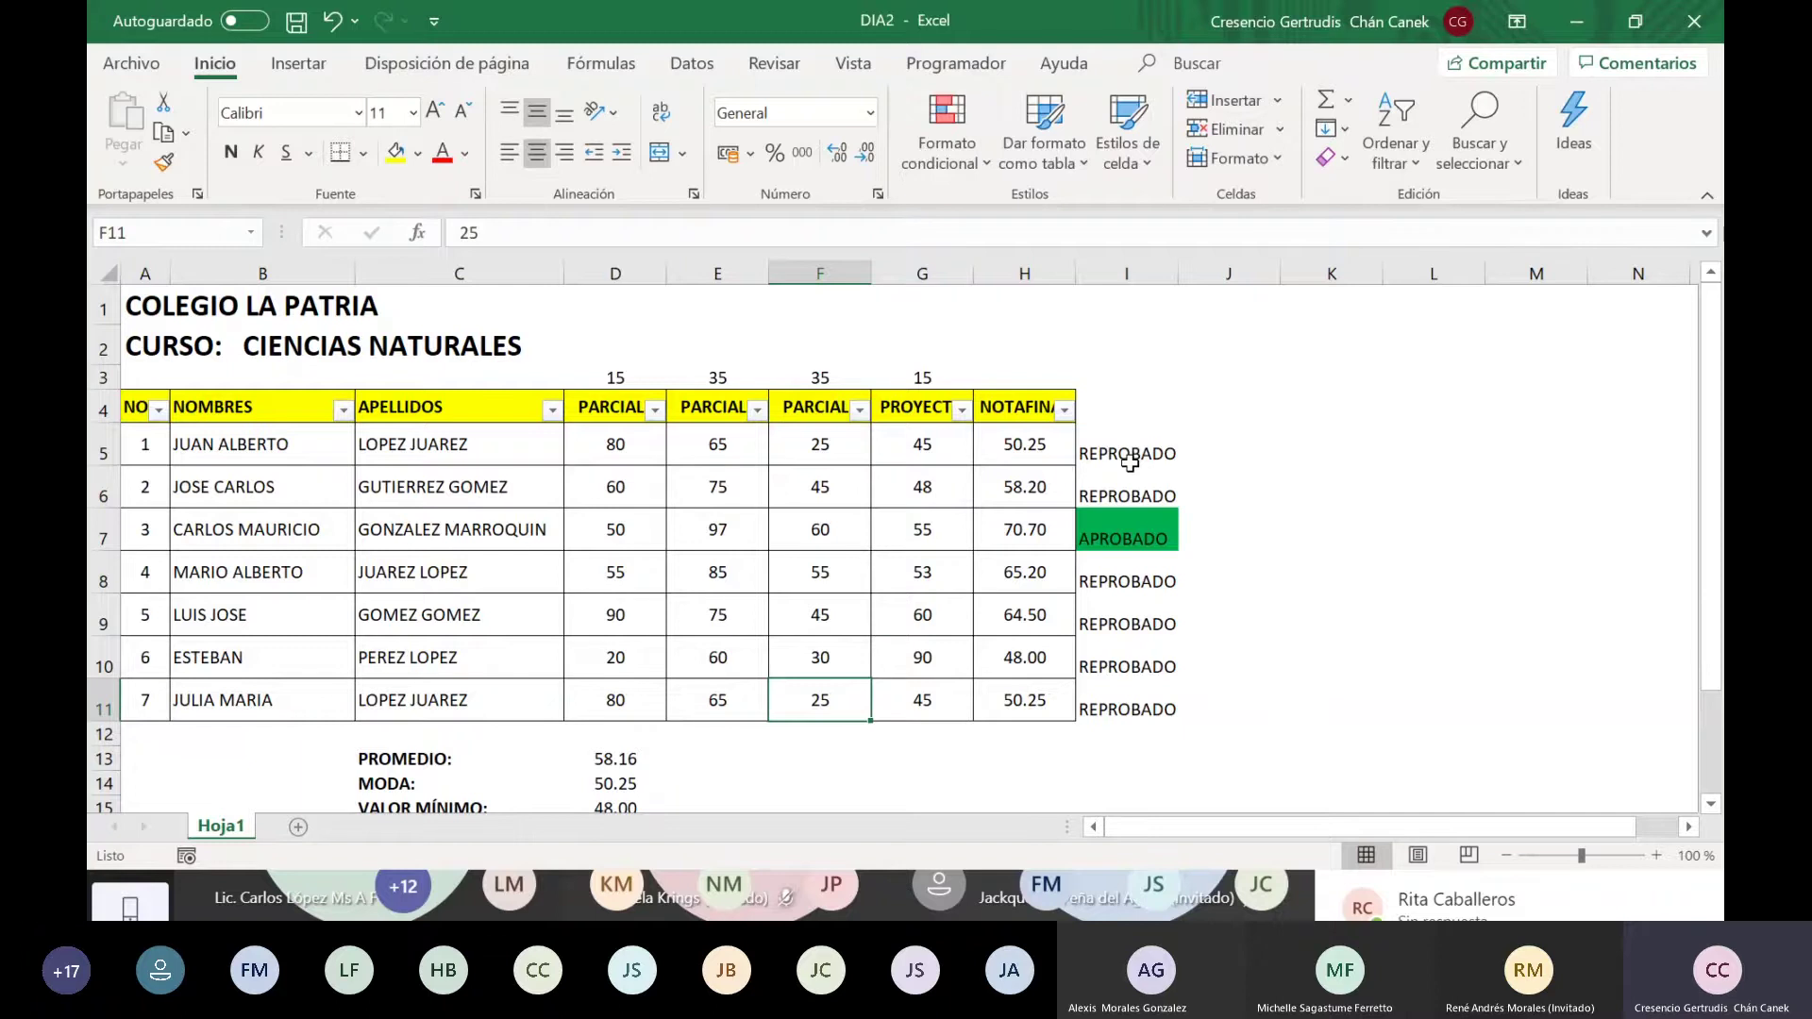
Step: Change the third partial grade in F9 to 75 to test the APROBADO formatting rule
key("Up")
key("Up")
key("Right")
key("Right")
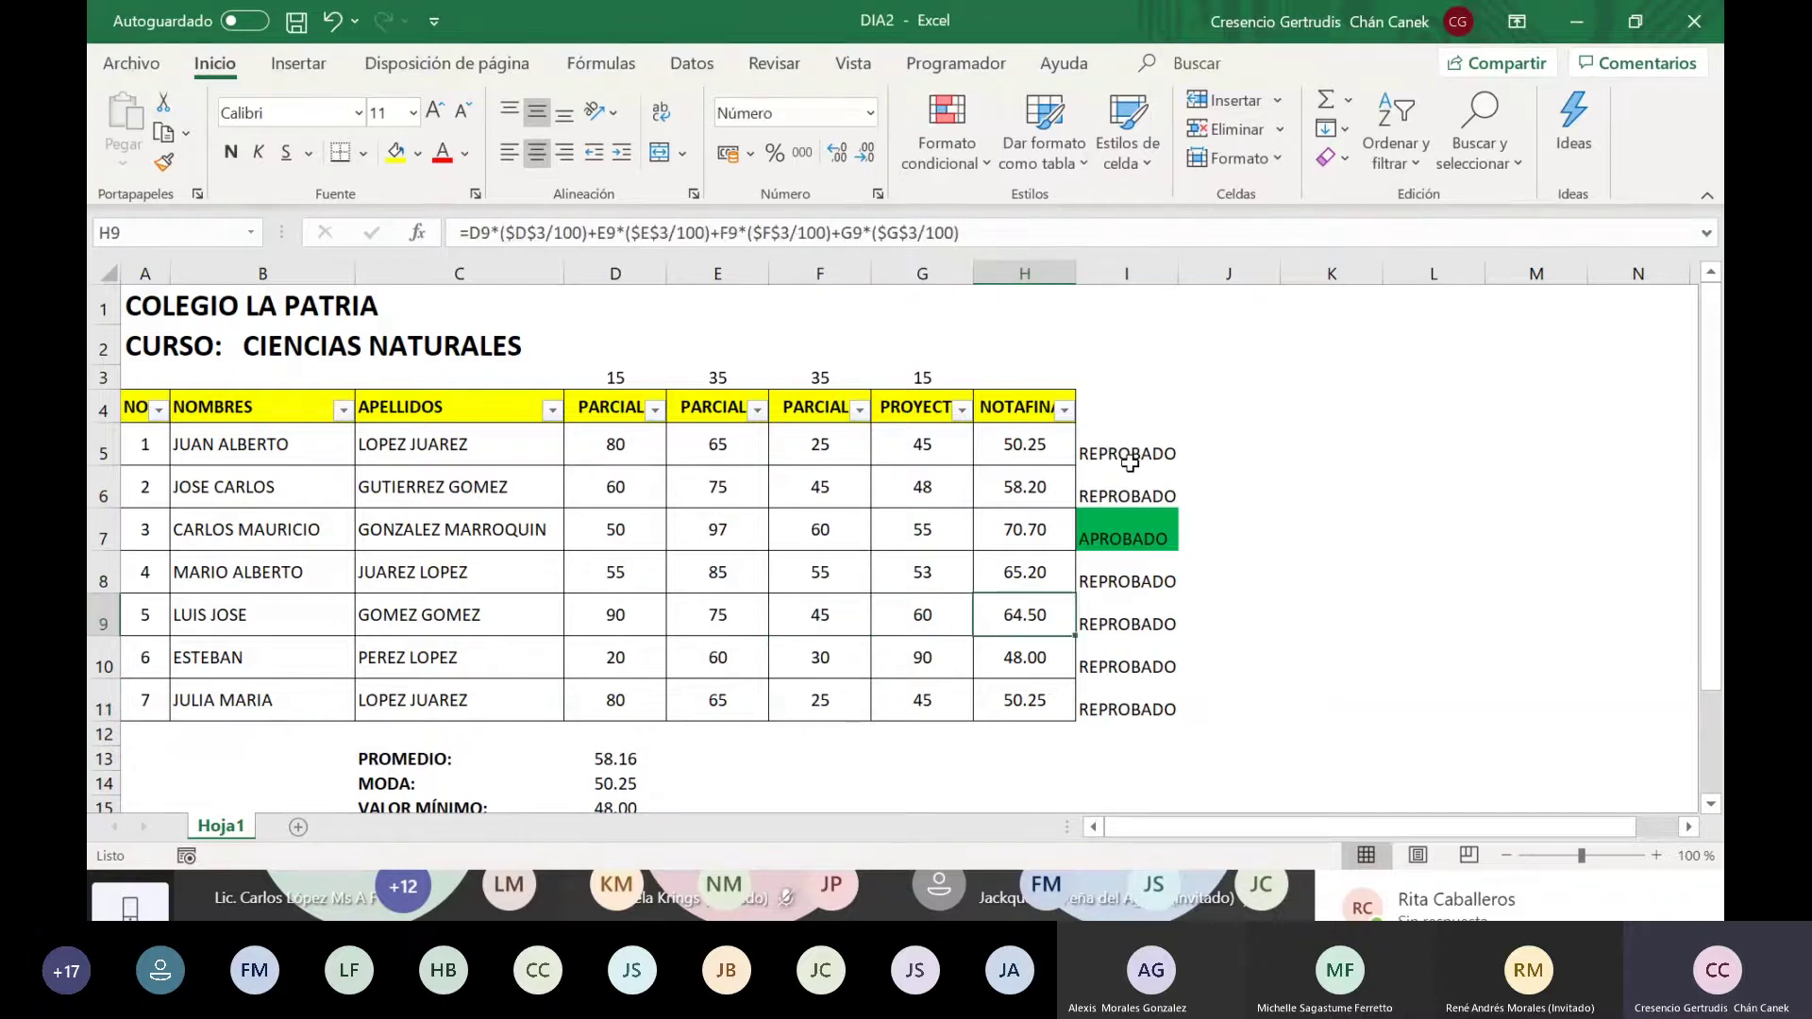
key("Left")
key("Left")
key("Left")
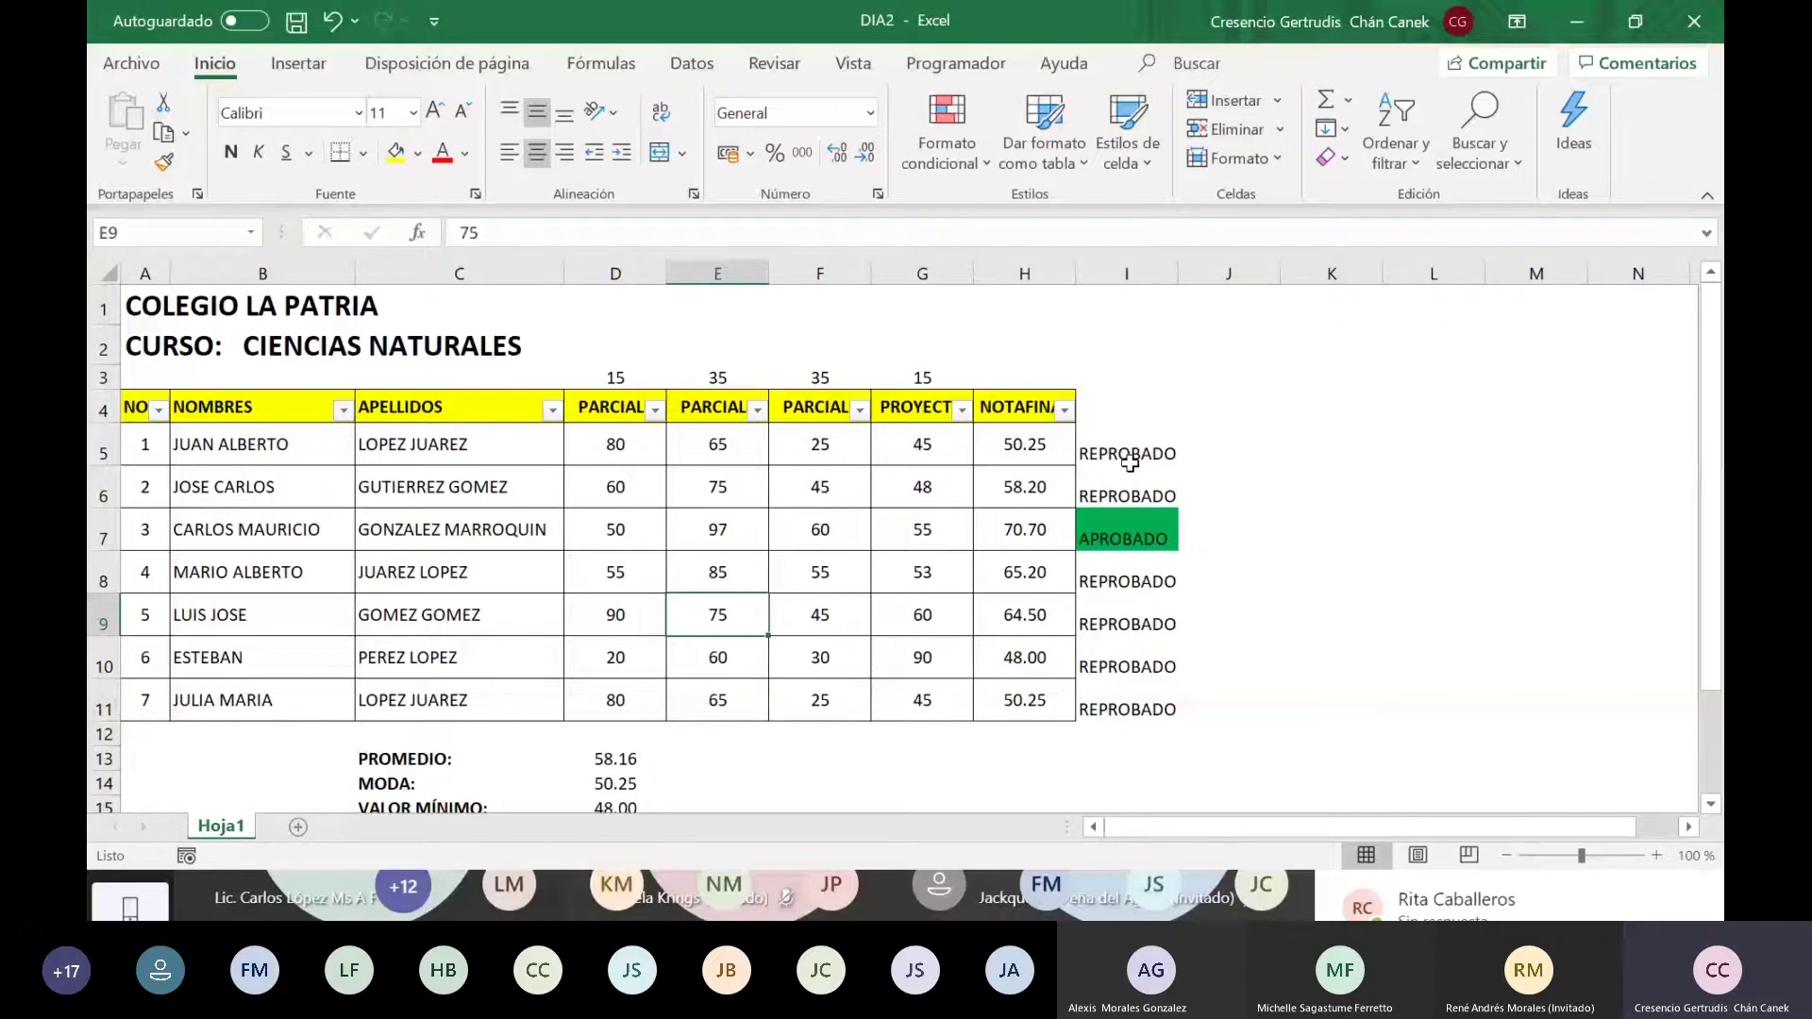
key("Right")
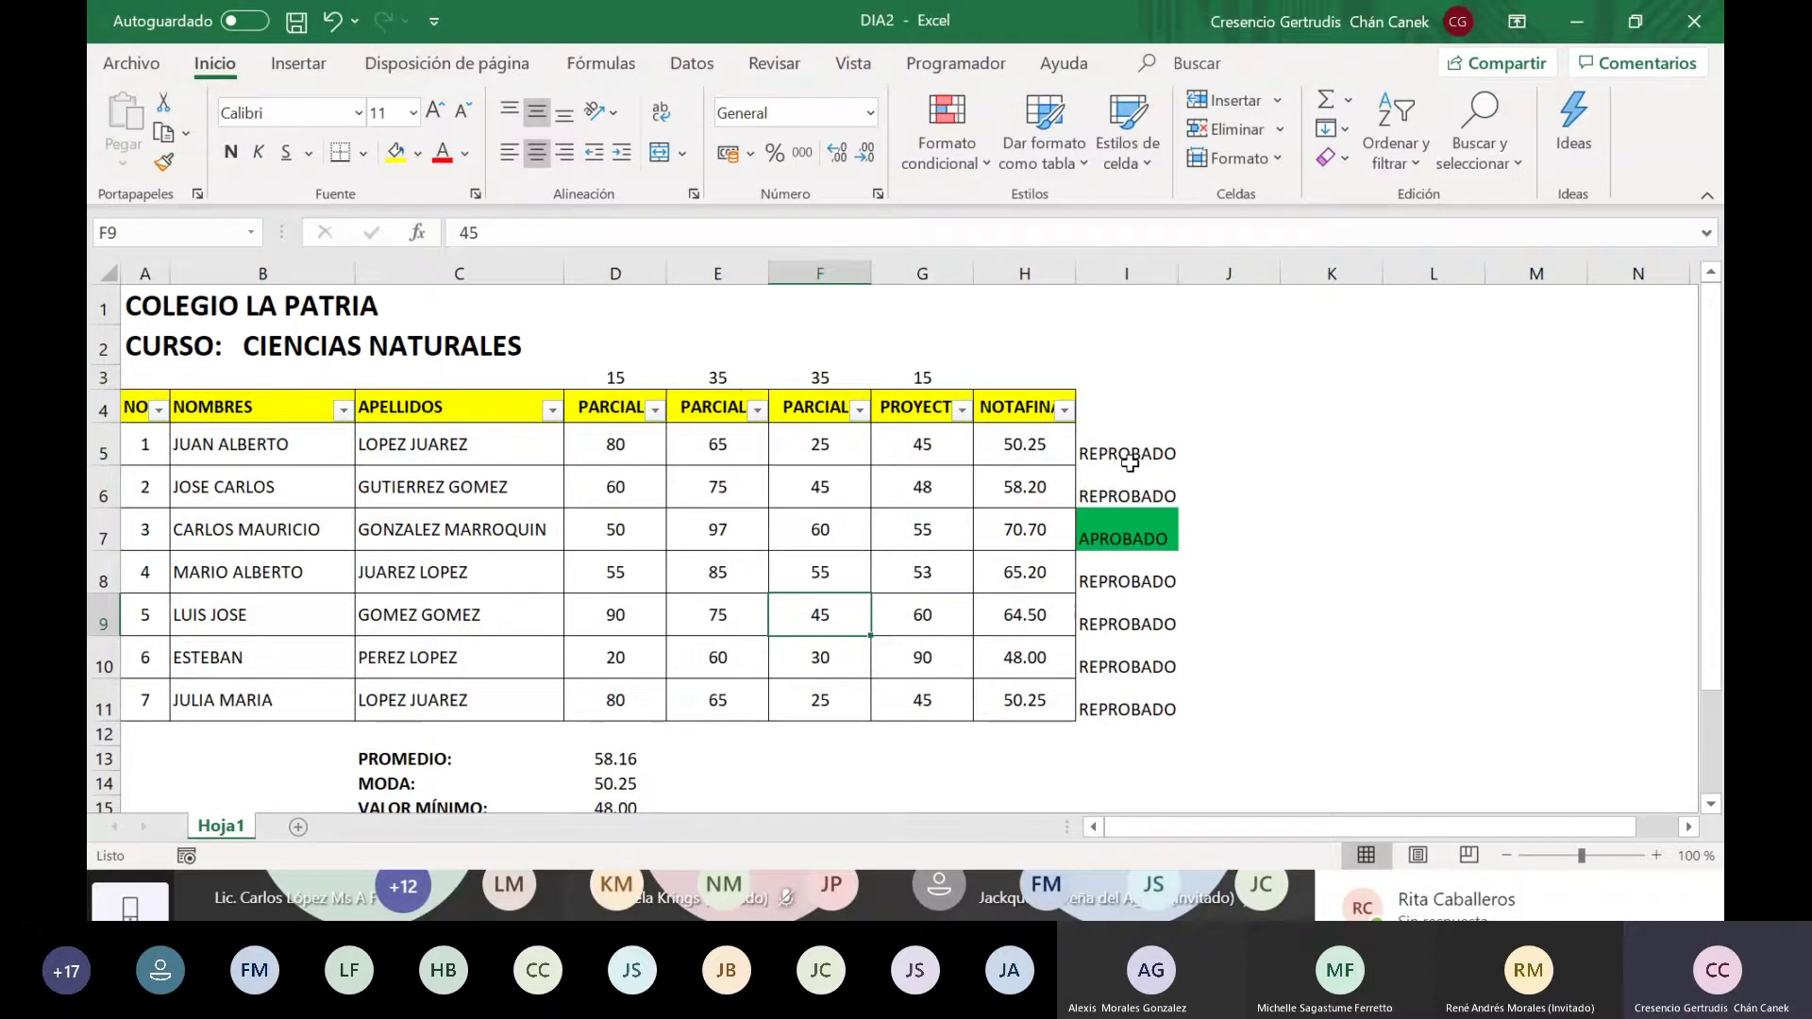
type("75")
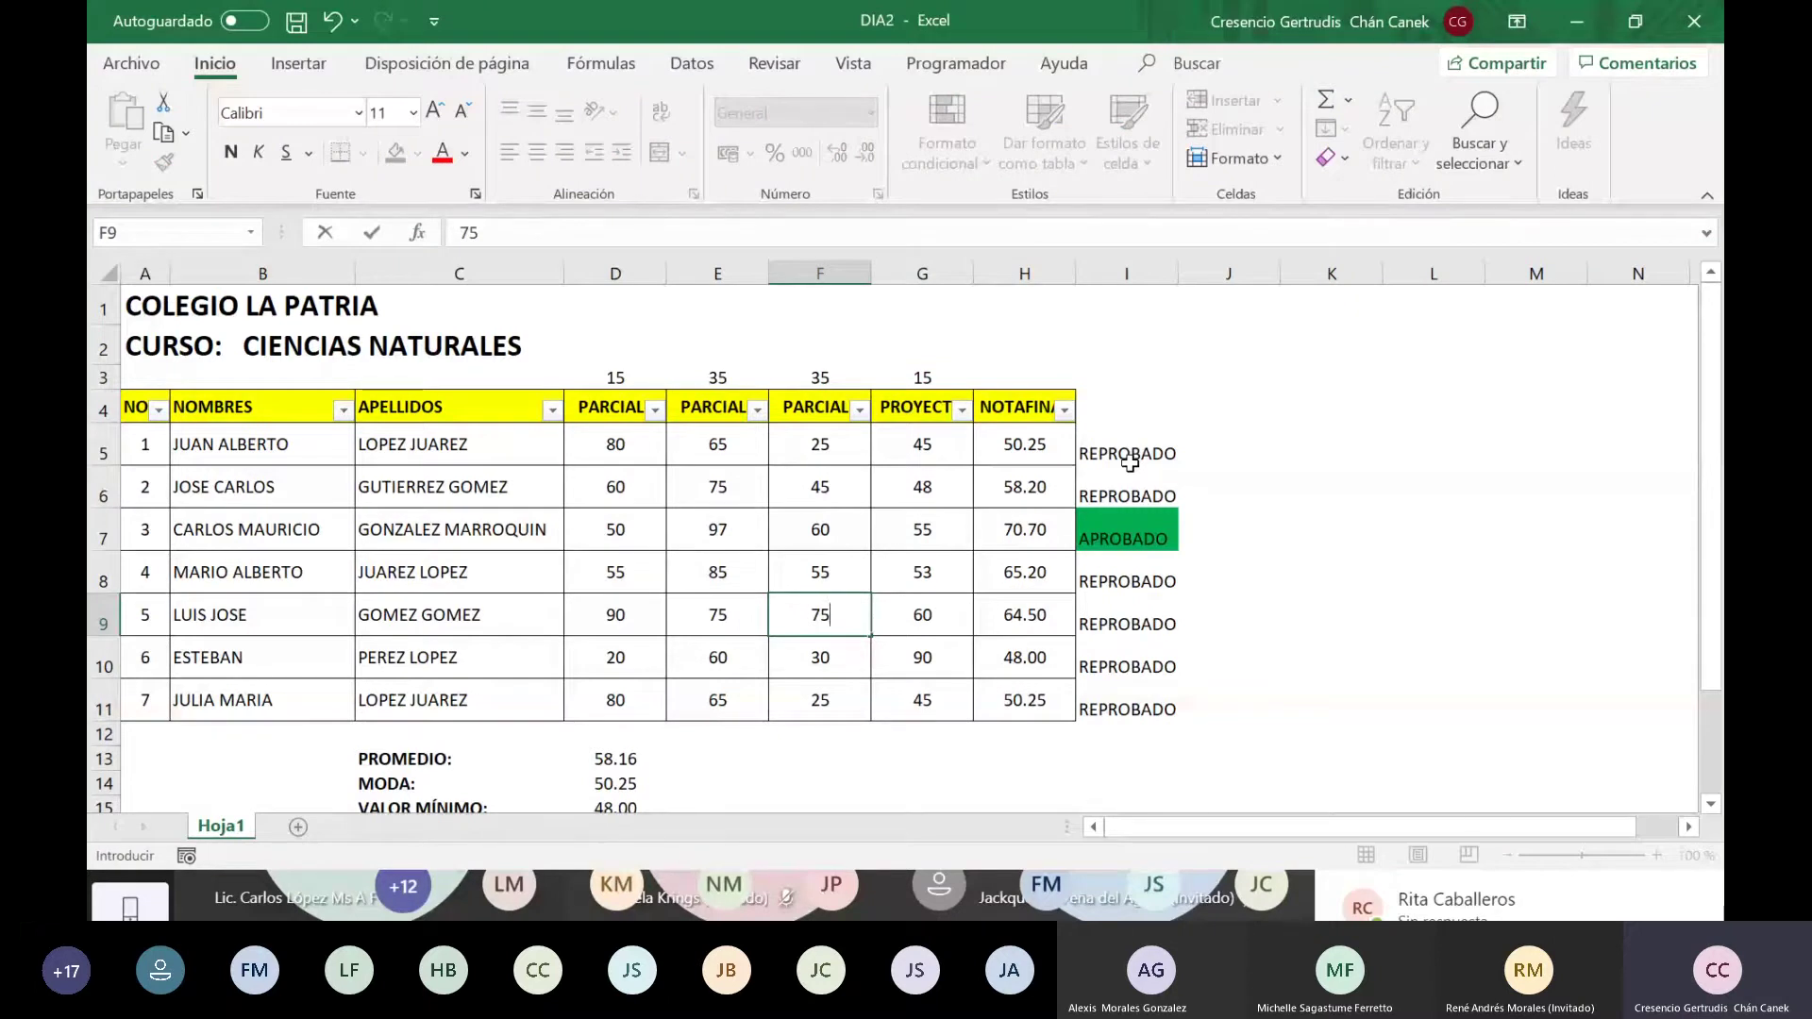
key("Left")
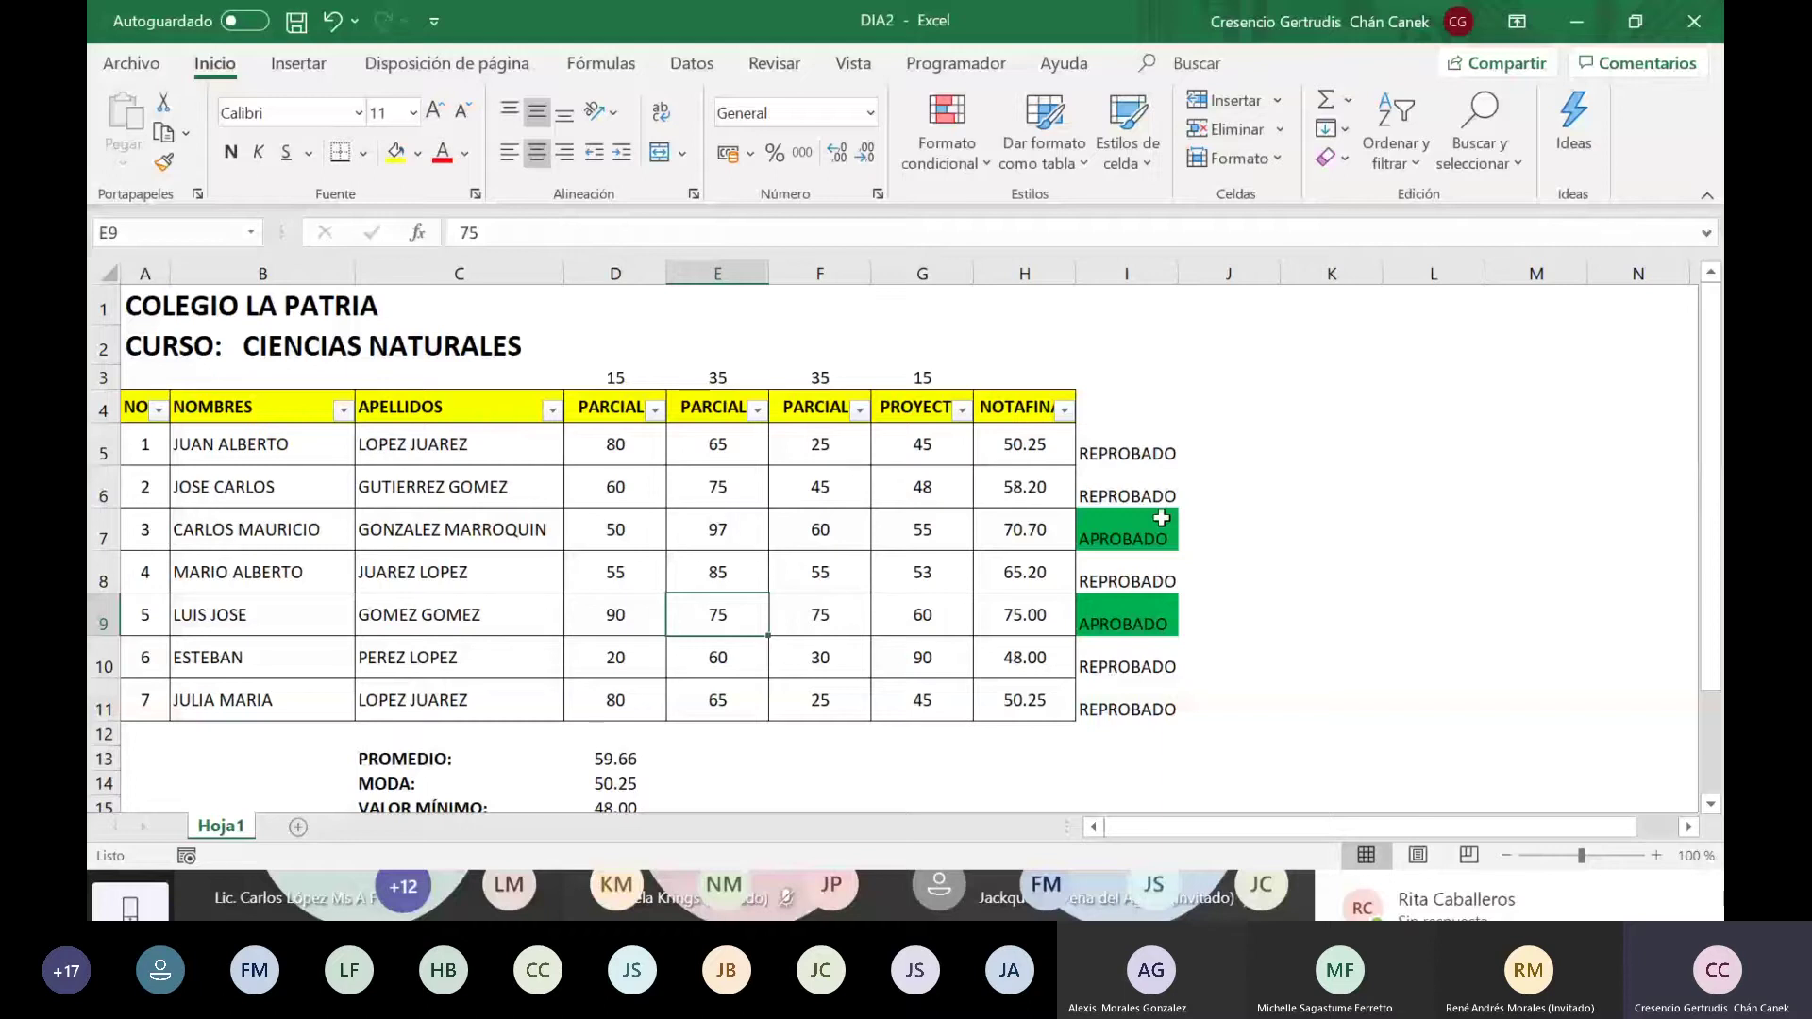
Step: Examine the pass/fail results and their conditional formatting in I5:I11, including the row of the edited grade
left_click(1128, 627)
left_click(1140, 673)
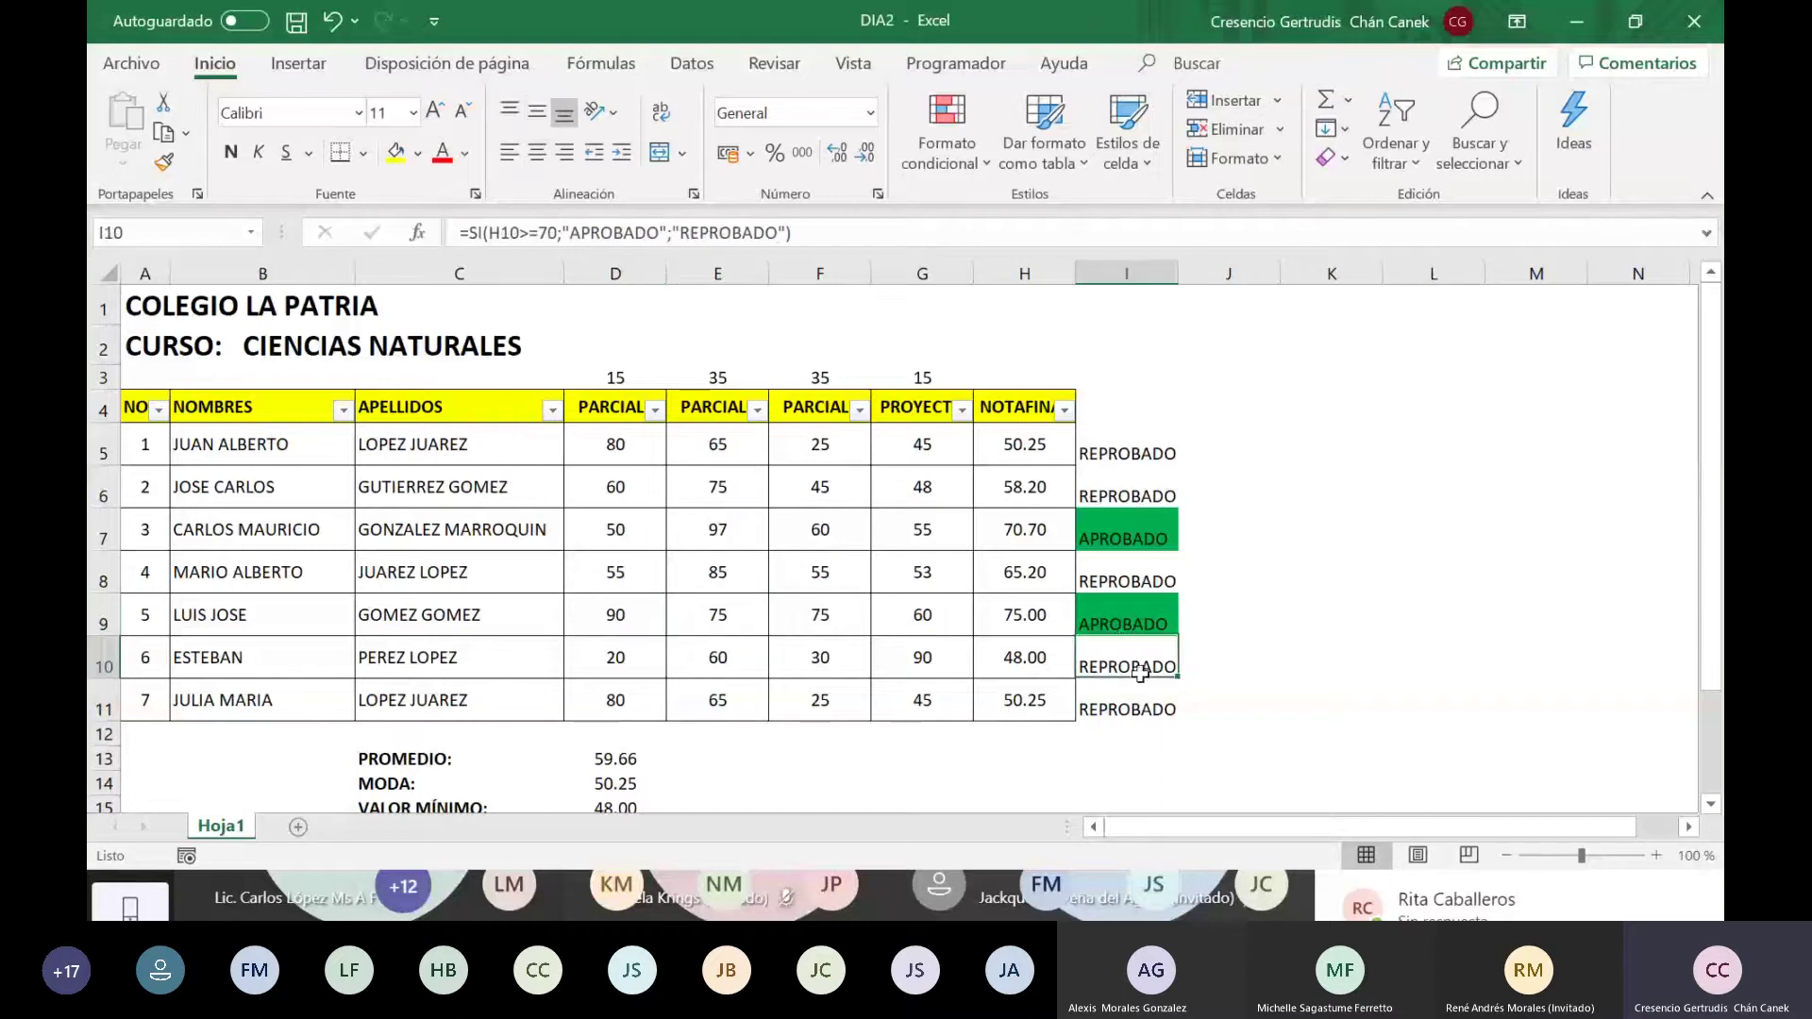
left_click(1451, 598)
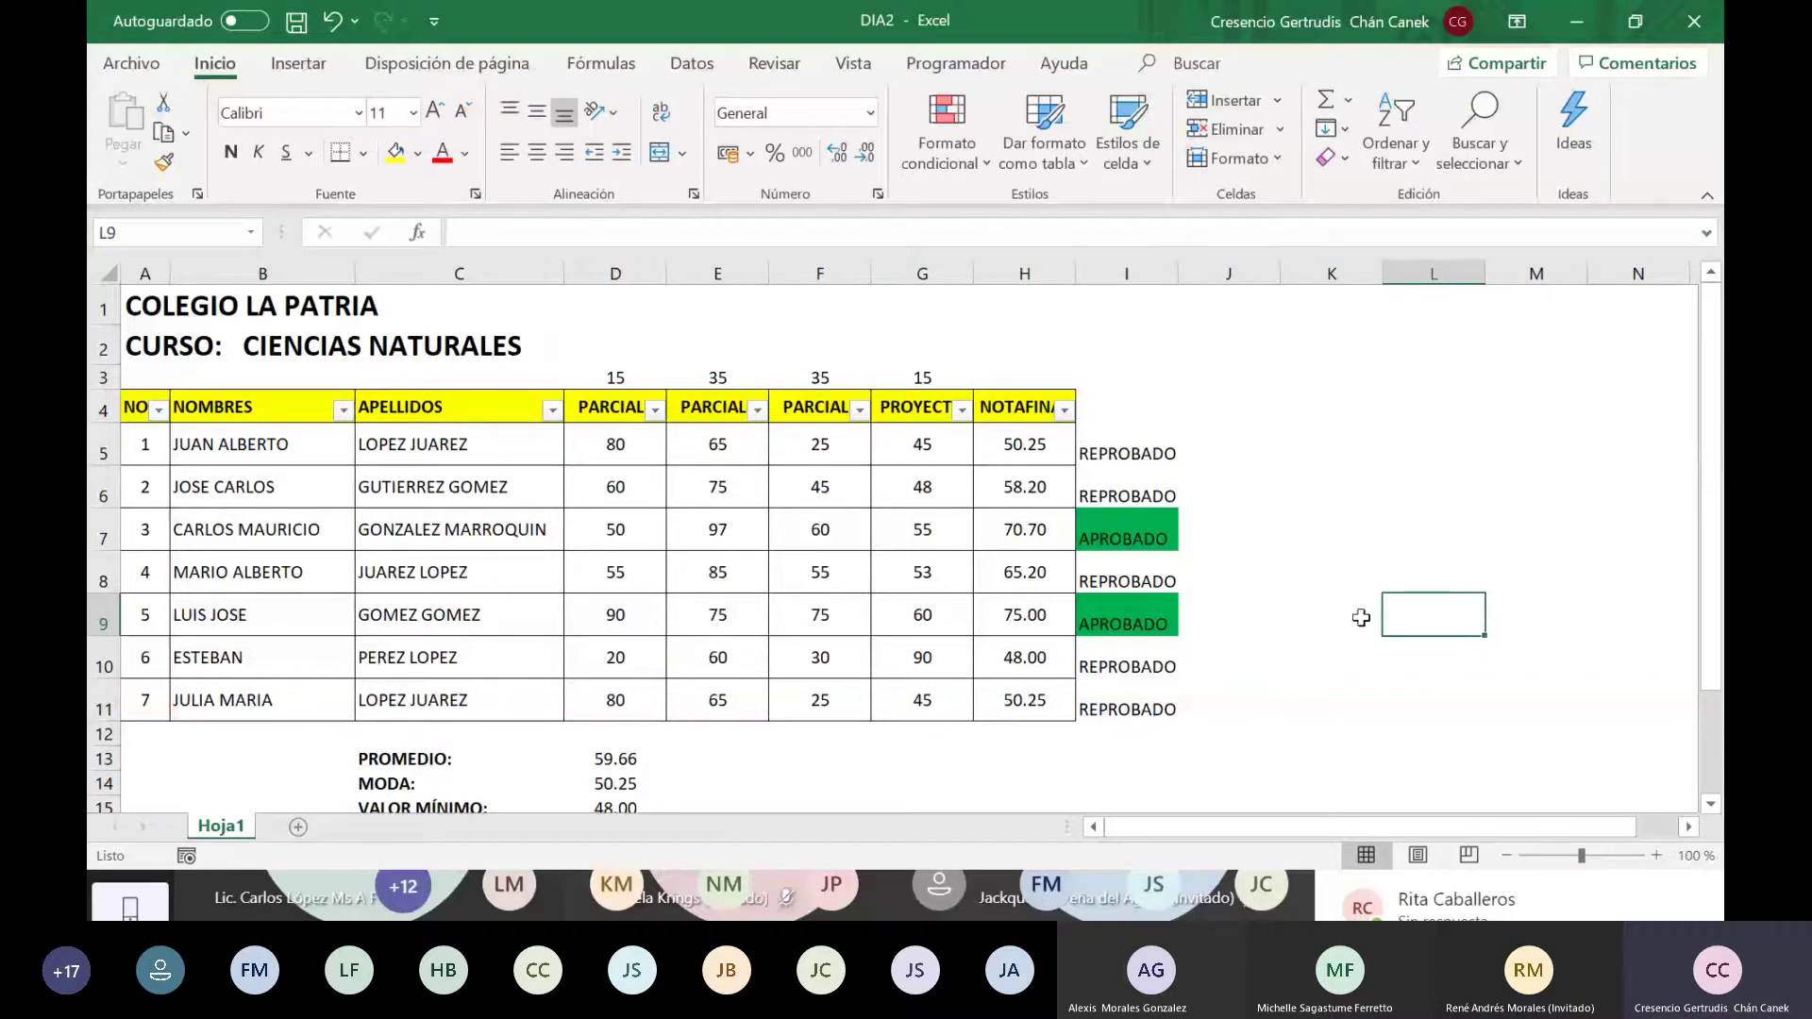
left_click(1407, 496)
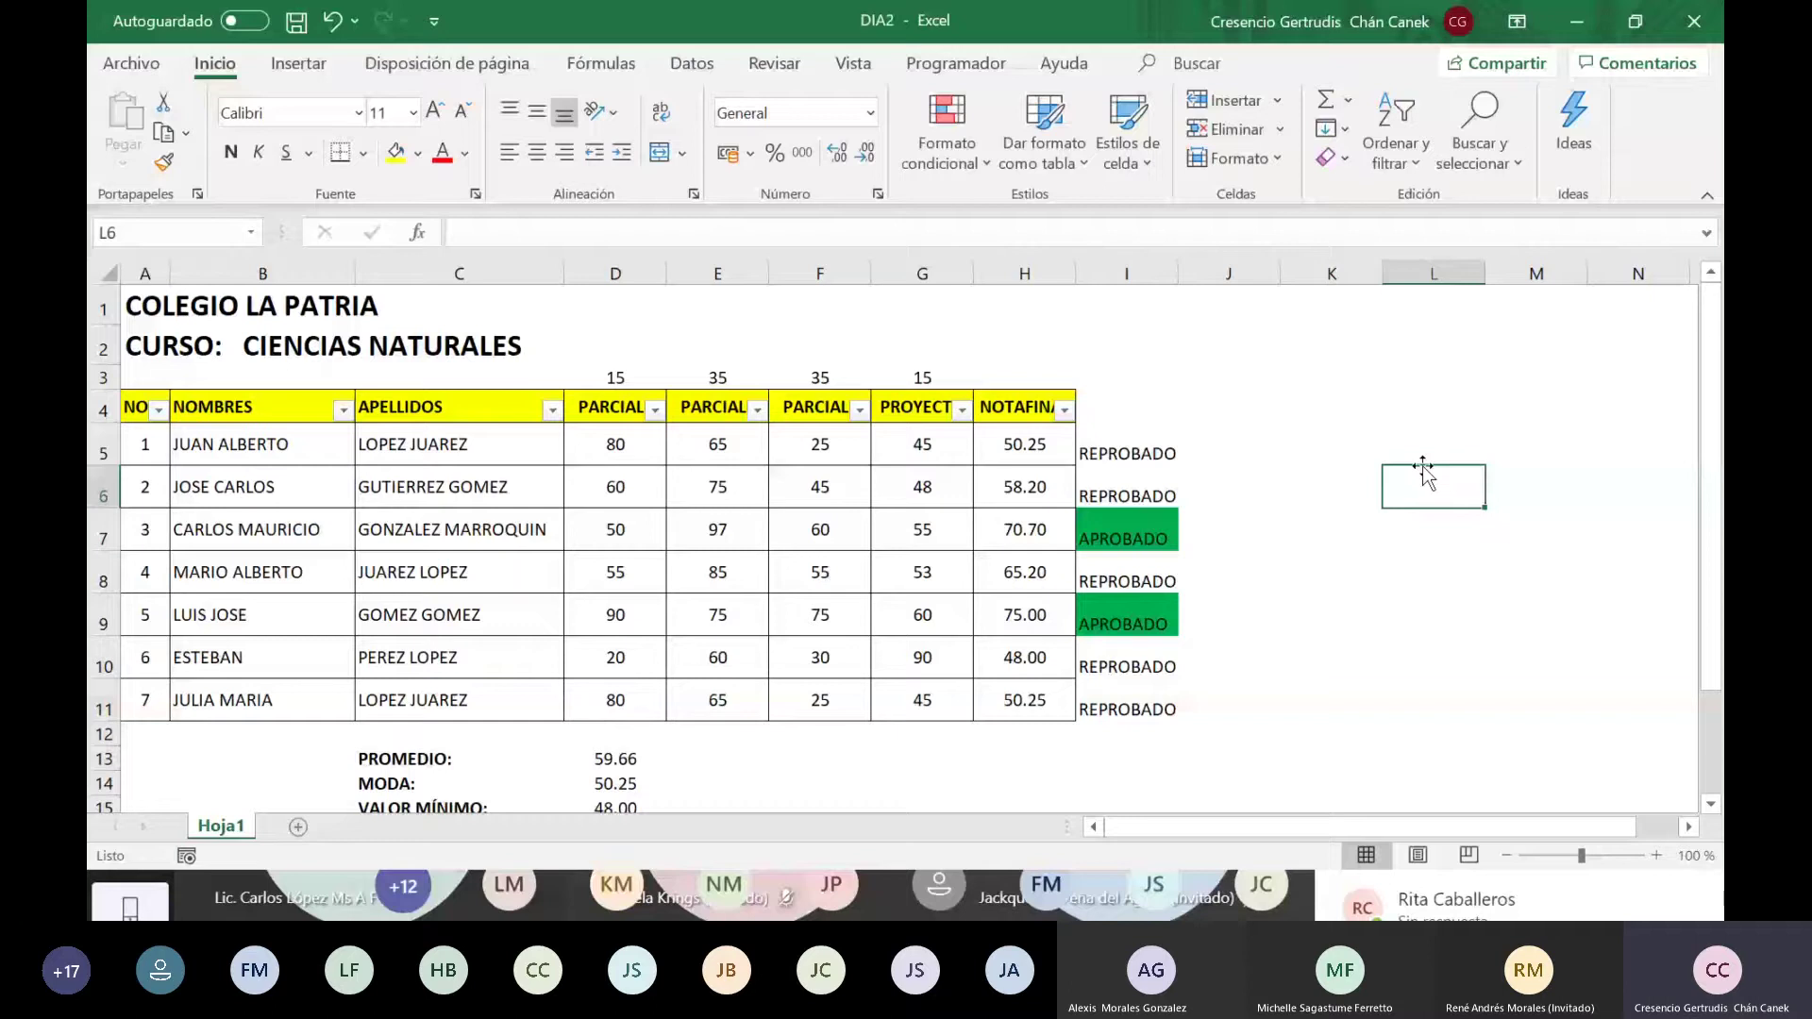
left_click_drag(1113, 454, 1127, 709)
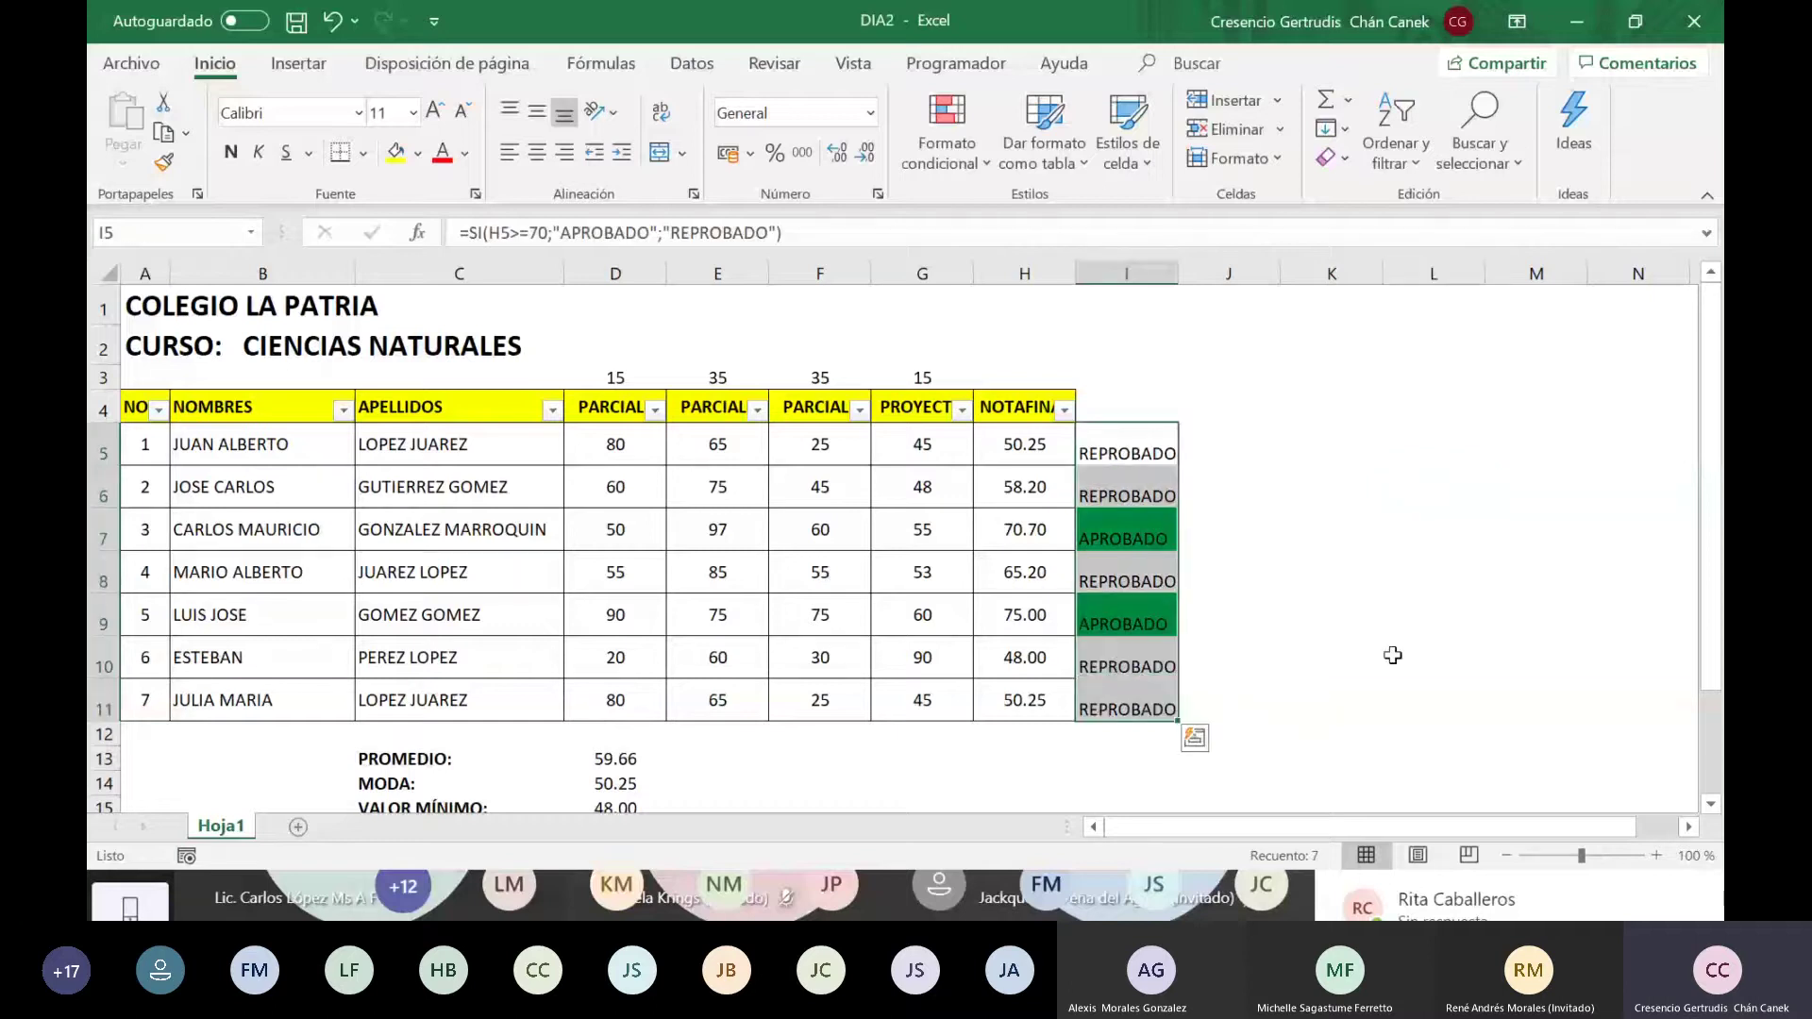
left_click(1387, 476)
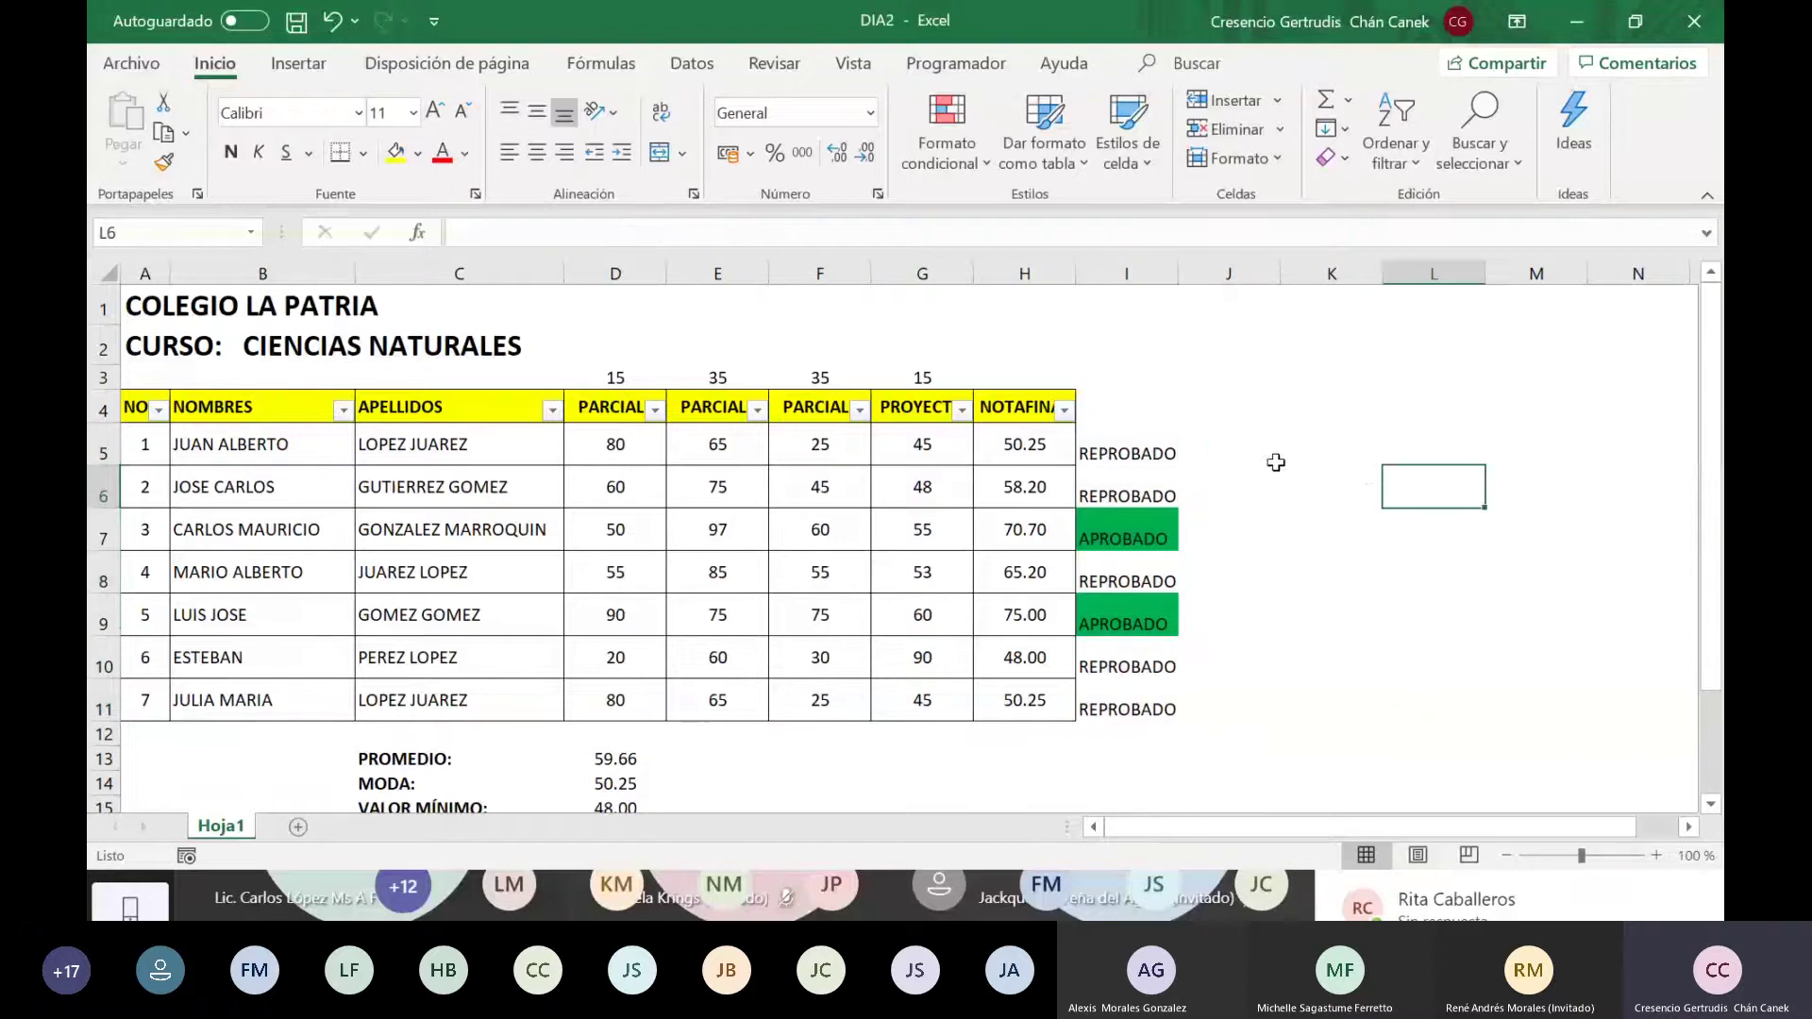
Step: Start a new conditional formatting rule on I5:I11 for cells whose specific text contains REPROBADO
left_click_drag(1125, 454, 1129, 698)
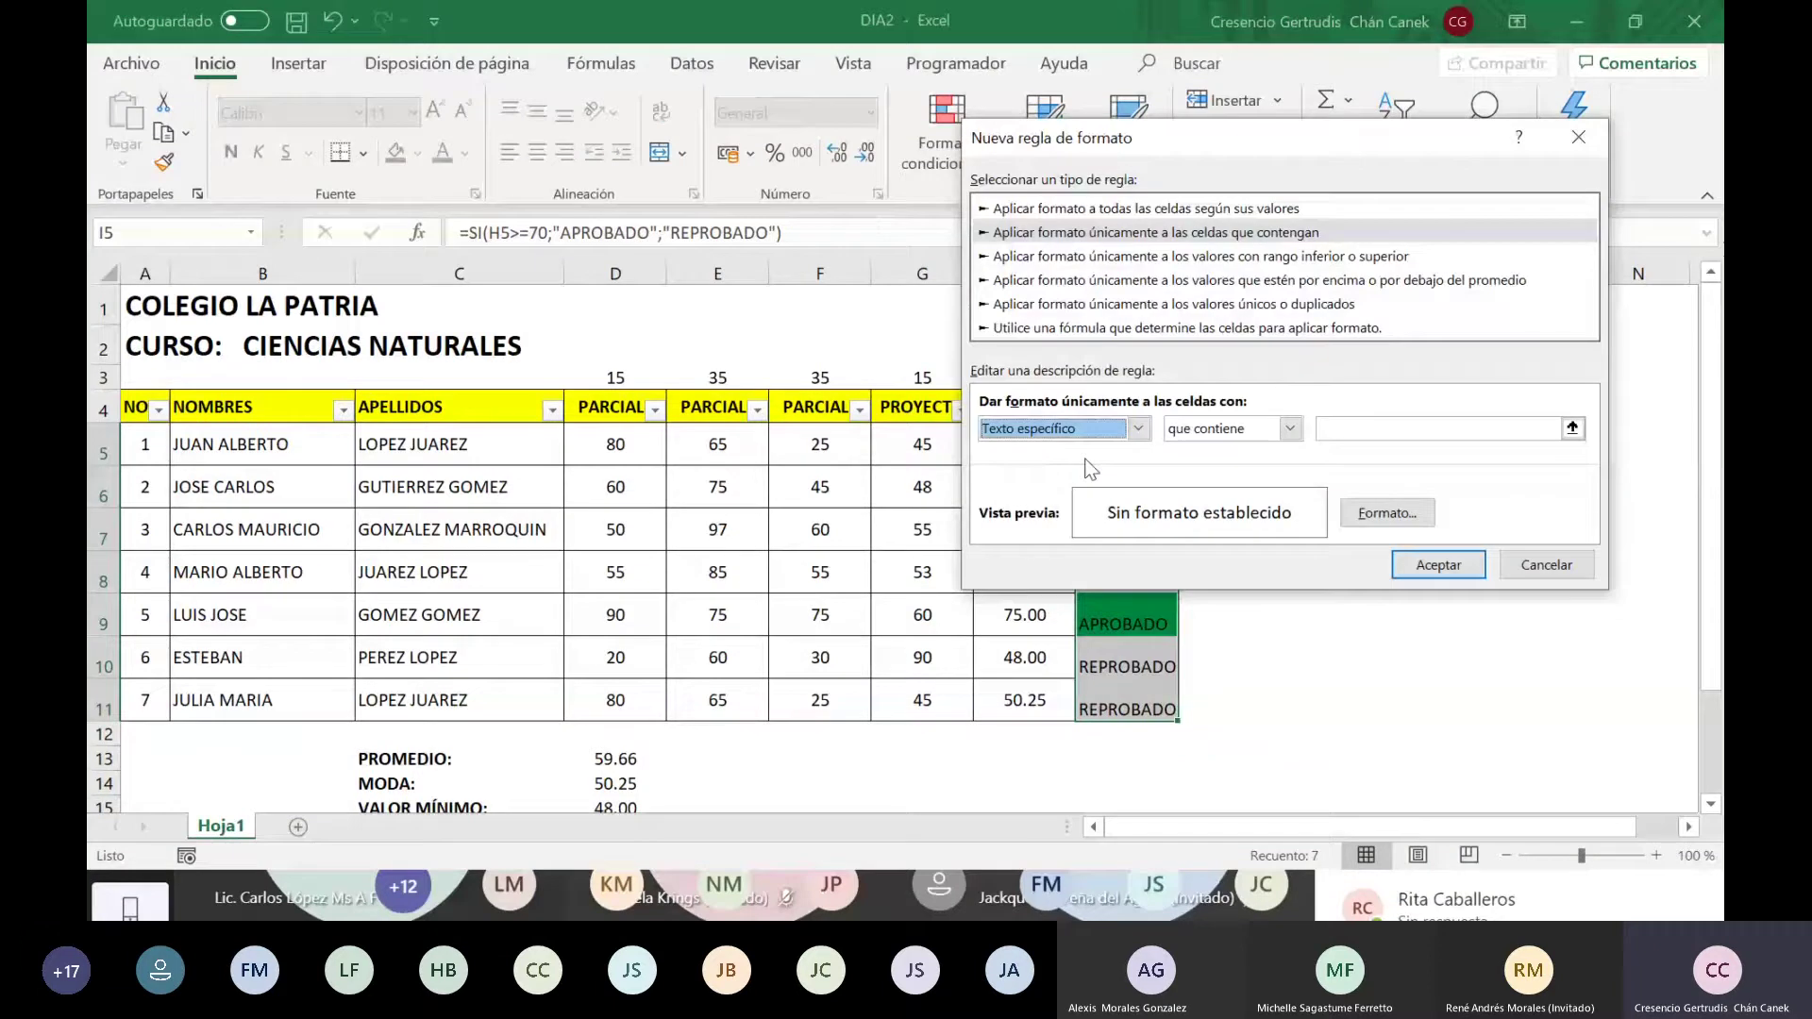
left_click(1519, 427)
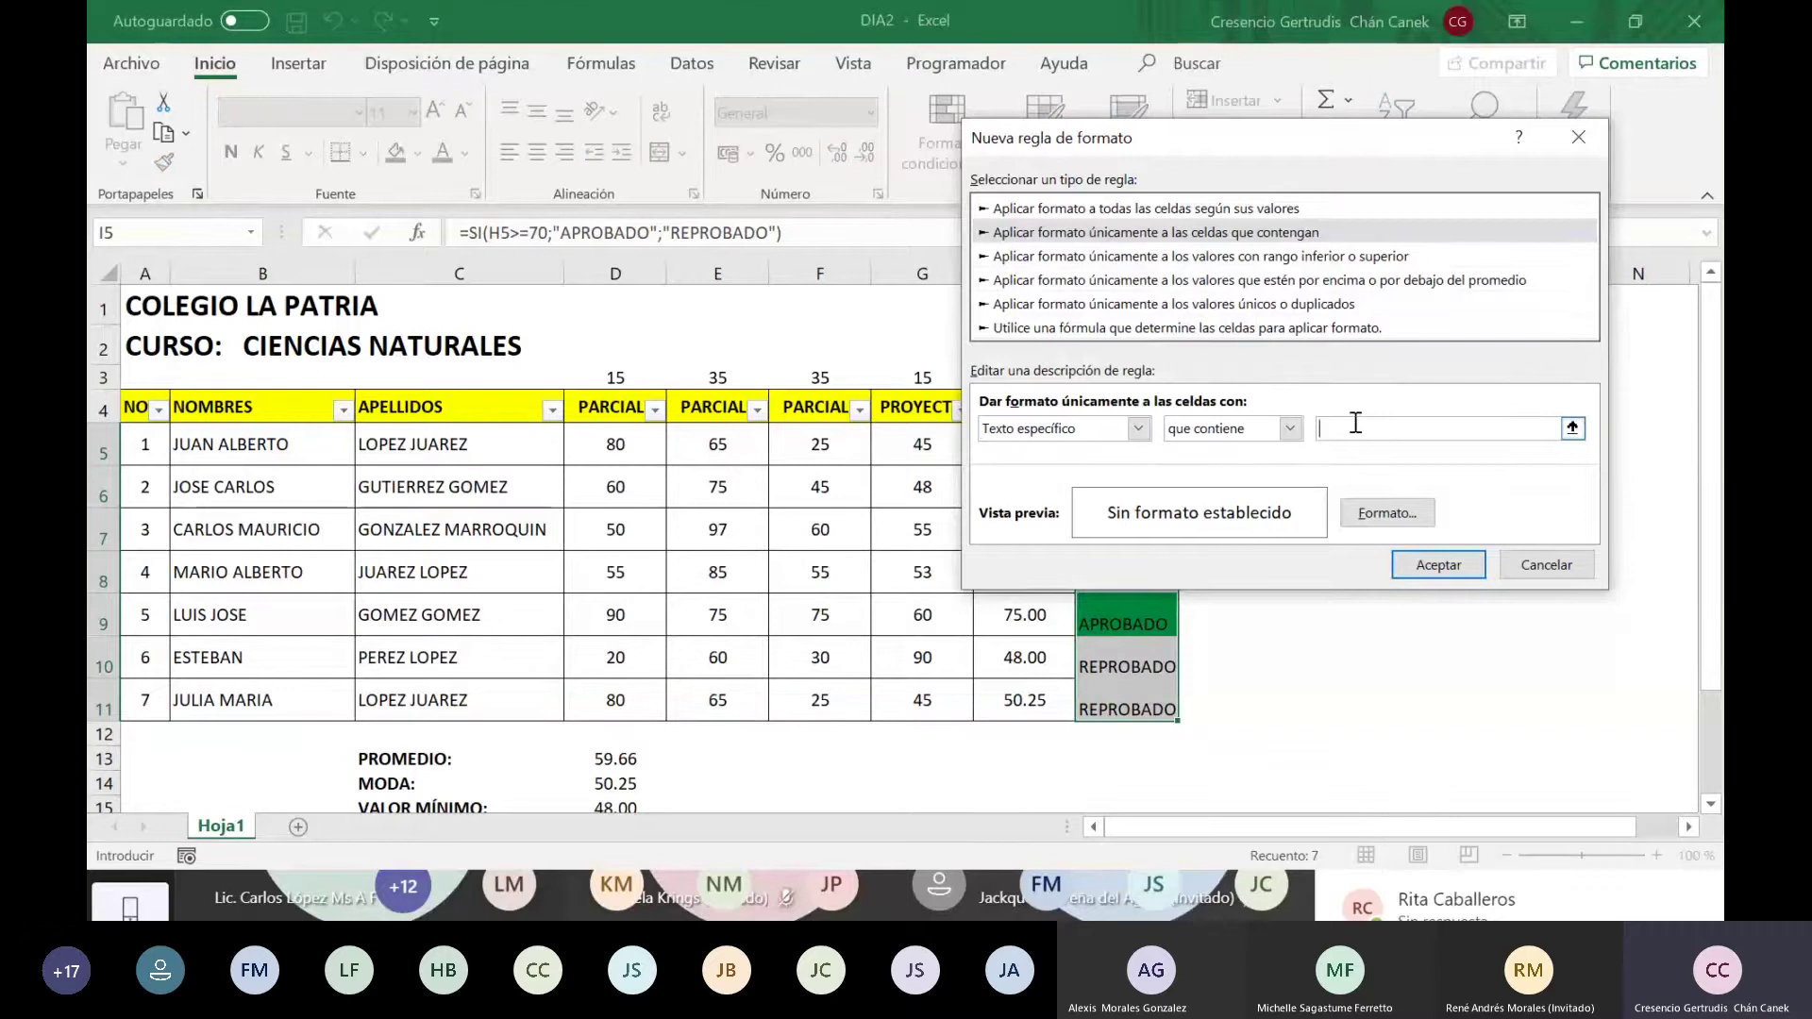
type("REPROBADO")
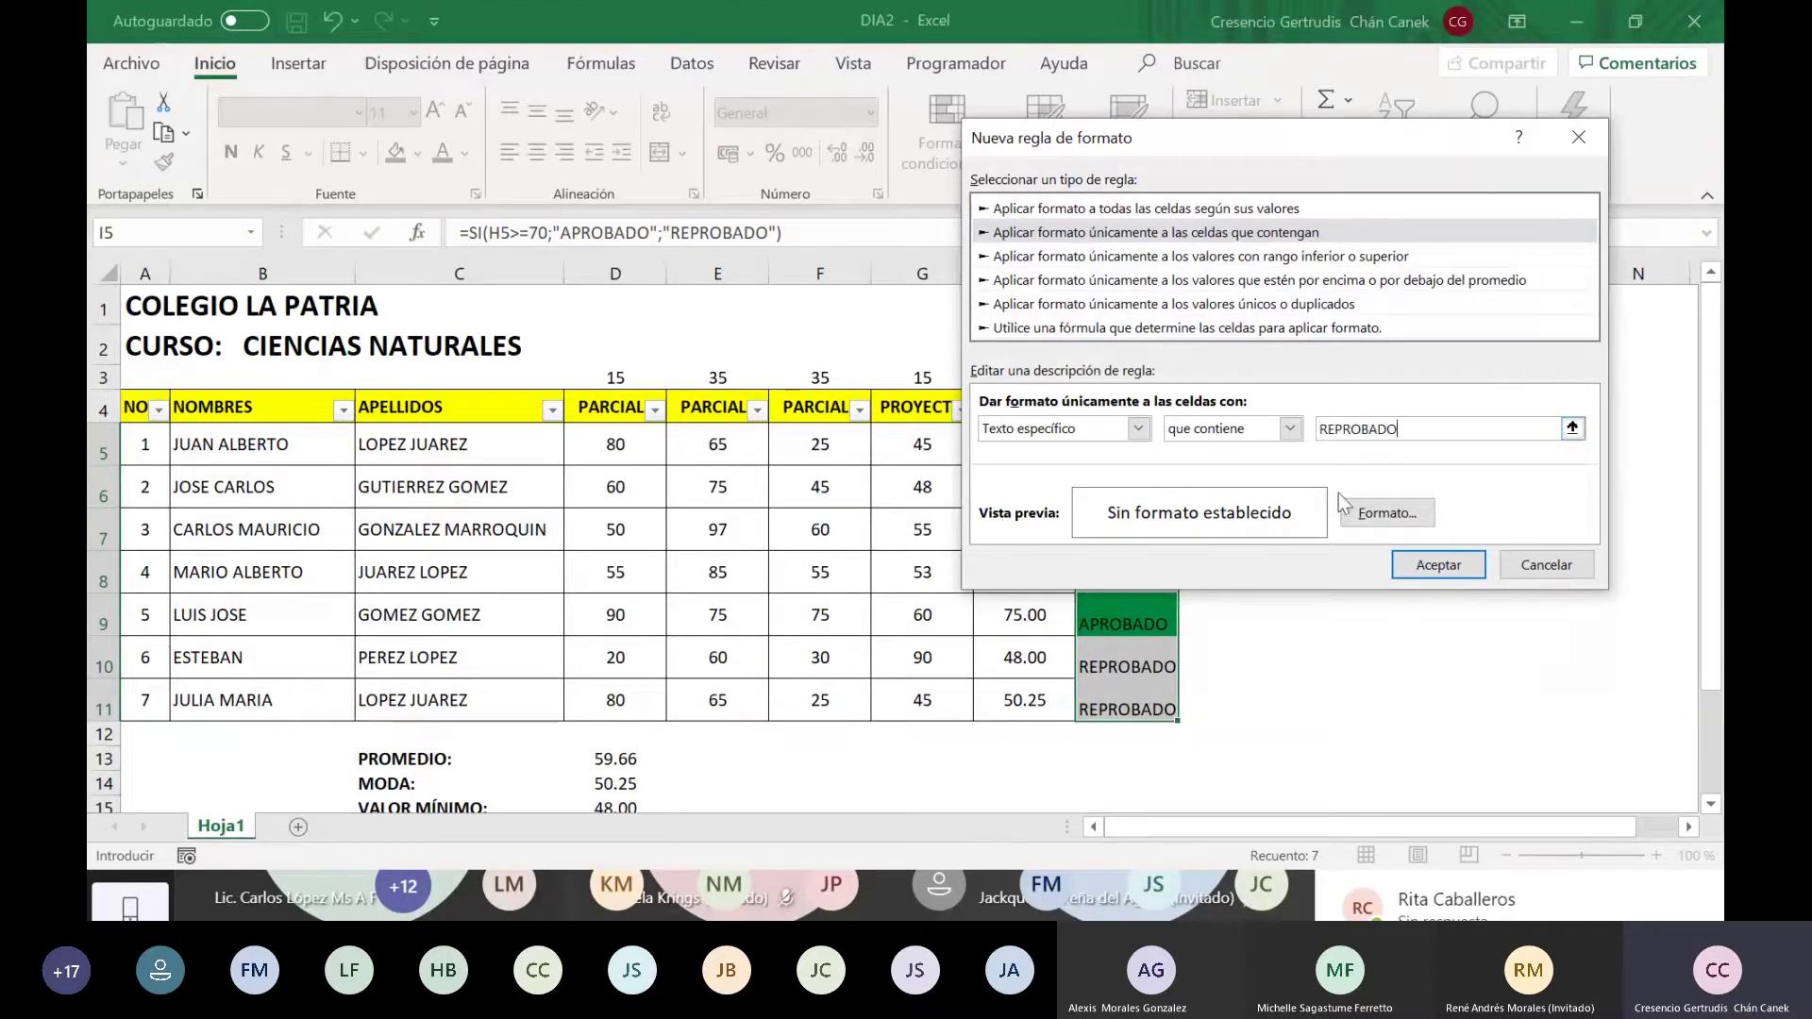
Step: Set the background fill of the REPROBADO rule to red
left_click(1386, 514)
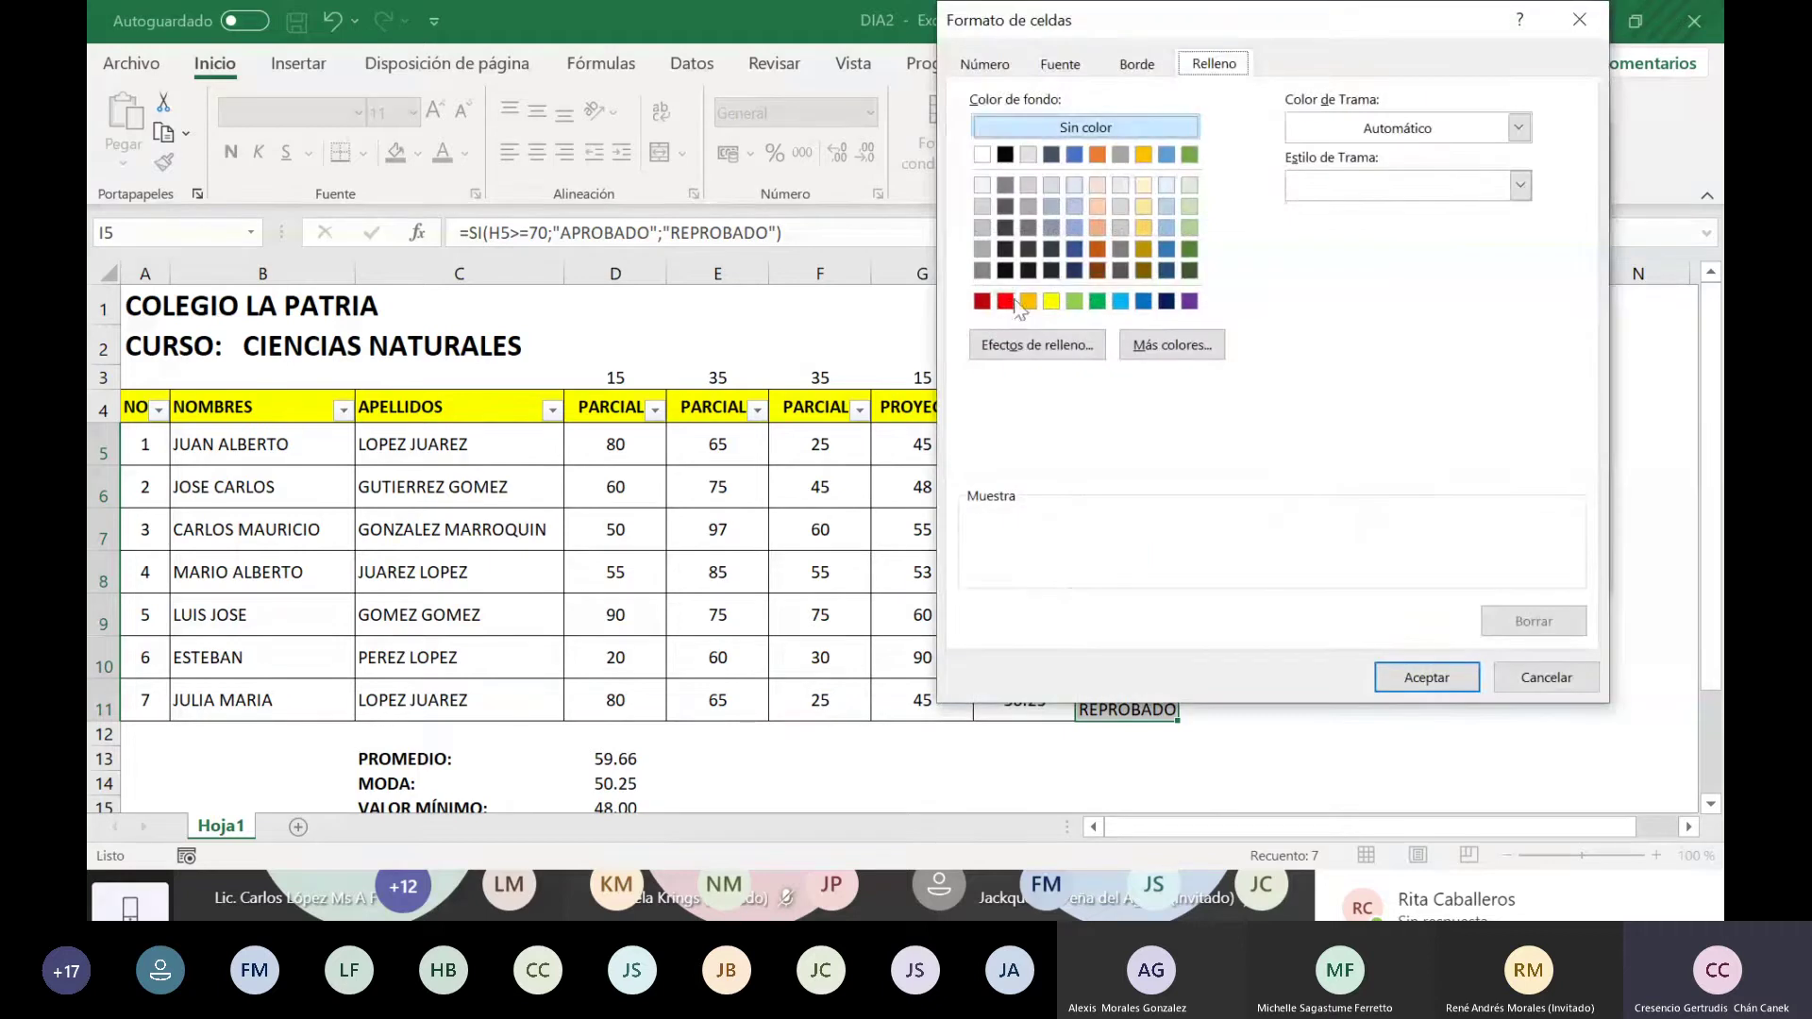
left_click(1006, 301)
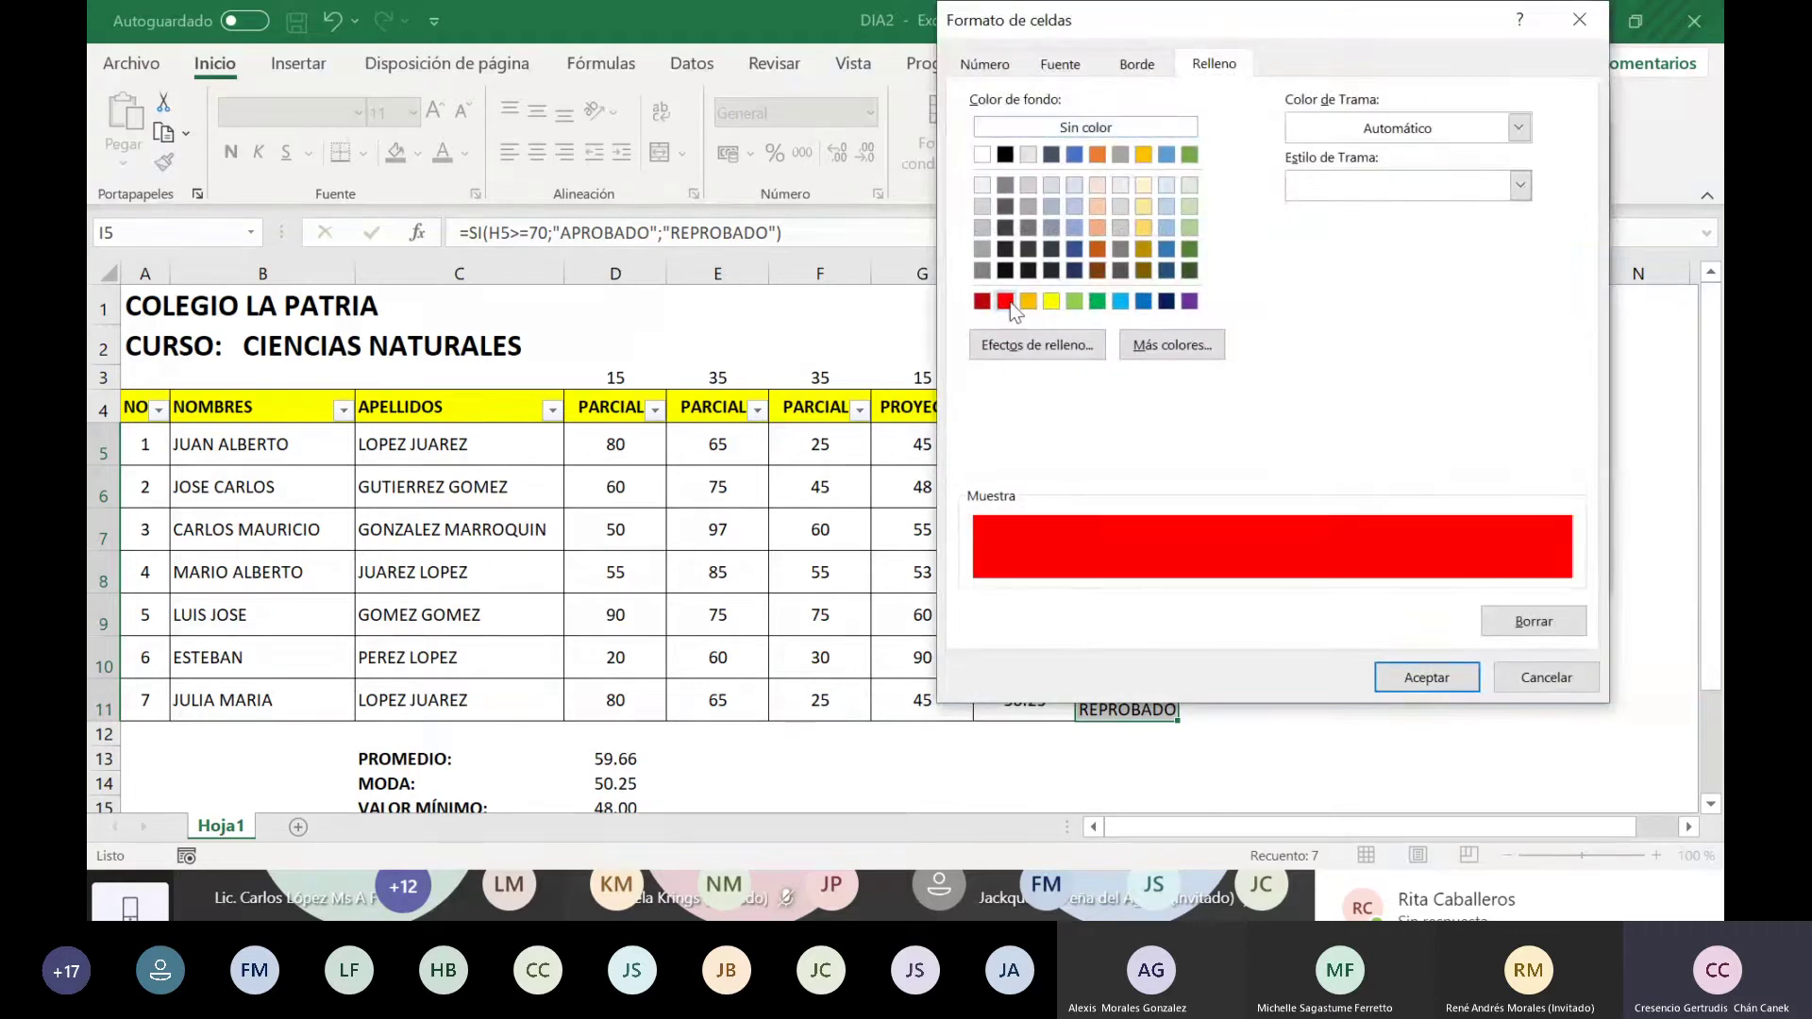
left_click(1426, 676)
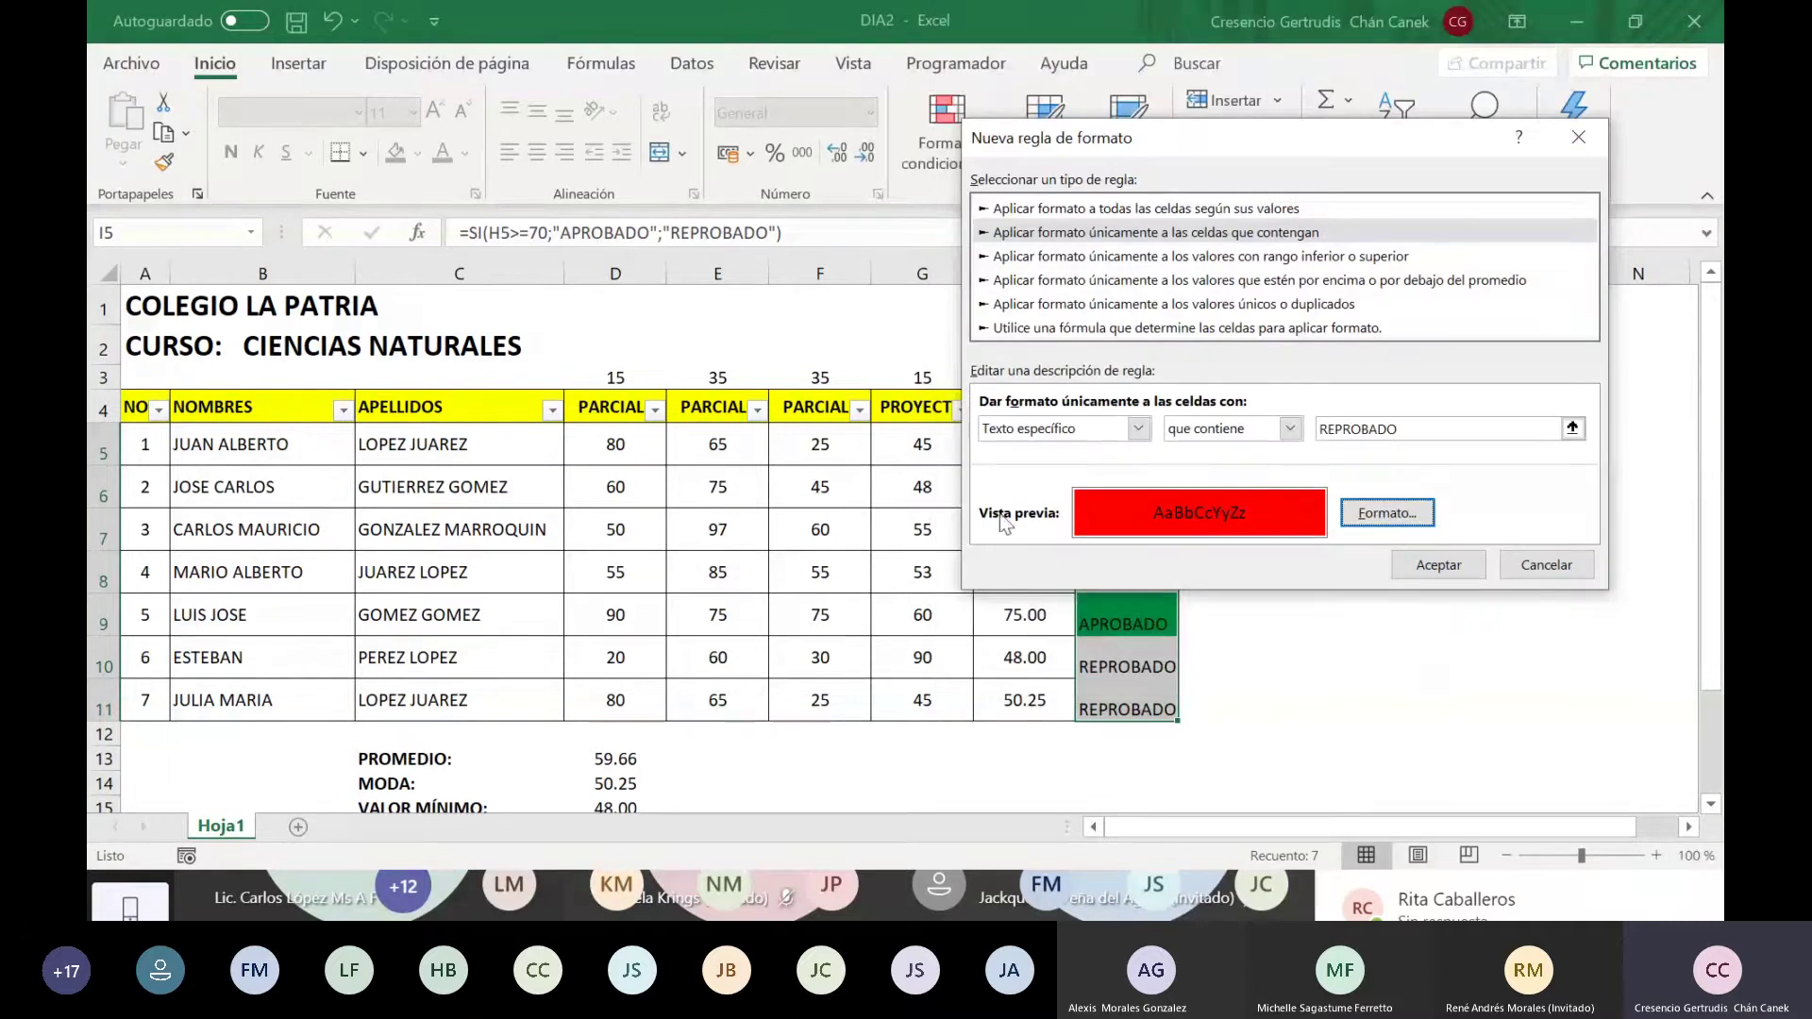
Step: Apply the red-filled REPROBADO rule to I5:I11 and deselect the range
left_click(1434, 564)
left_click(1430, 448)
left_click(1417, 672)
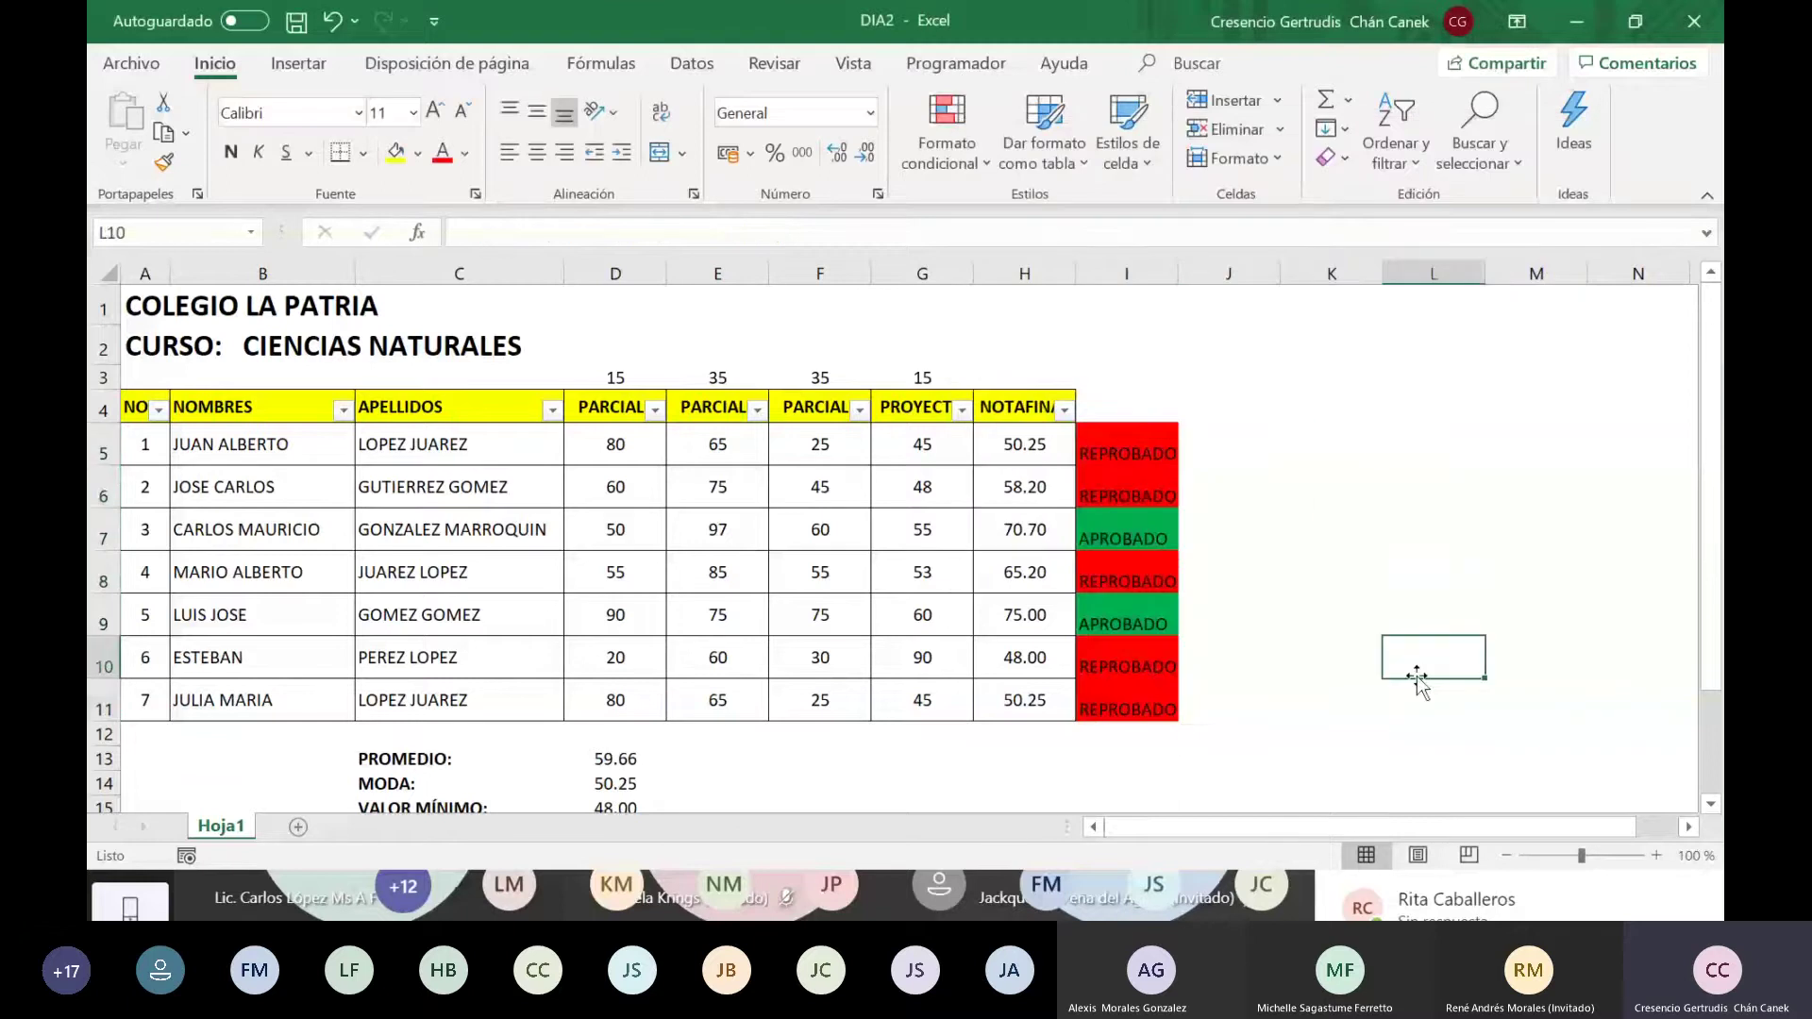
Step: Examine the green and red fills and the SI formulas cell by cell down I5:I11
key("Up")
key("Up")
key("Left")
key("Left")
key("Left")
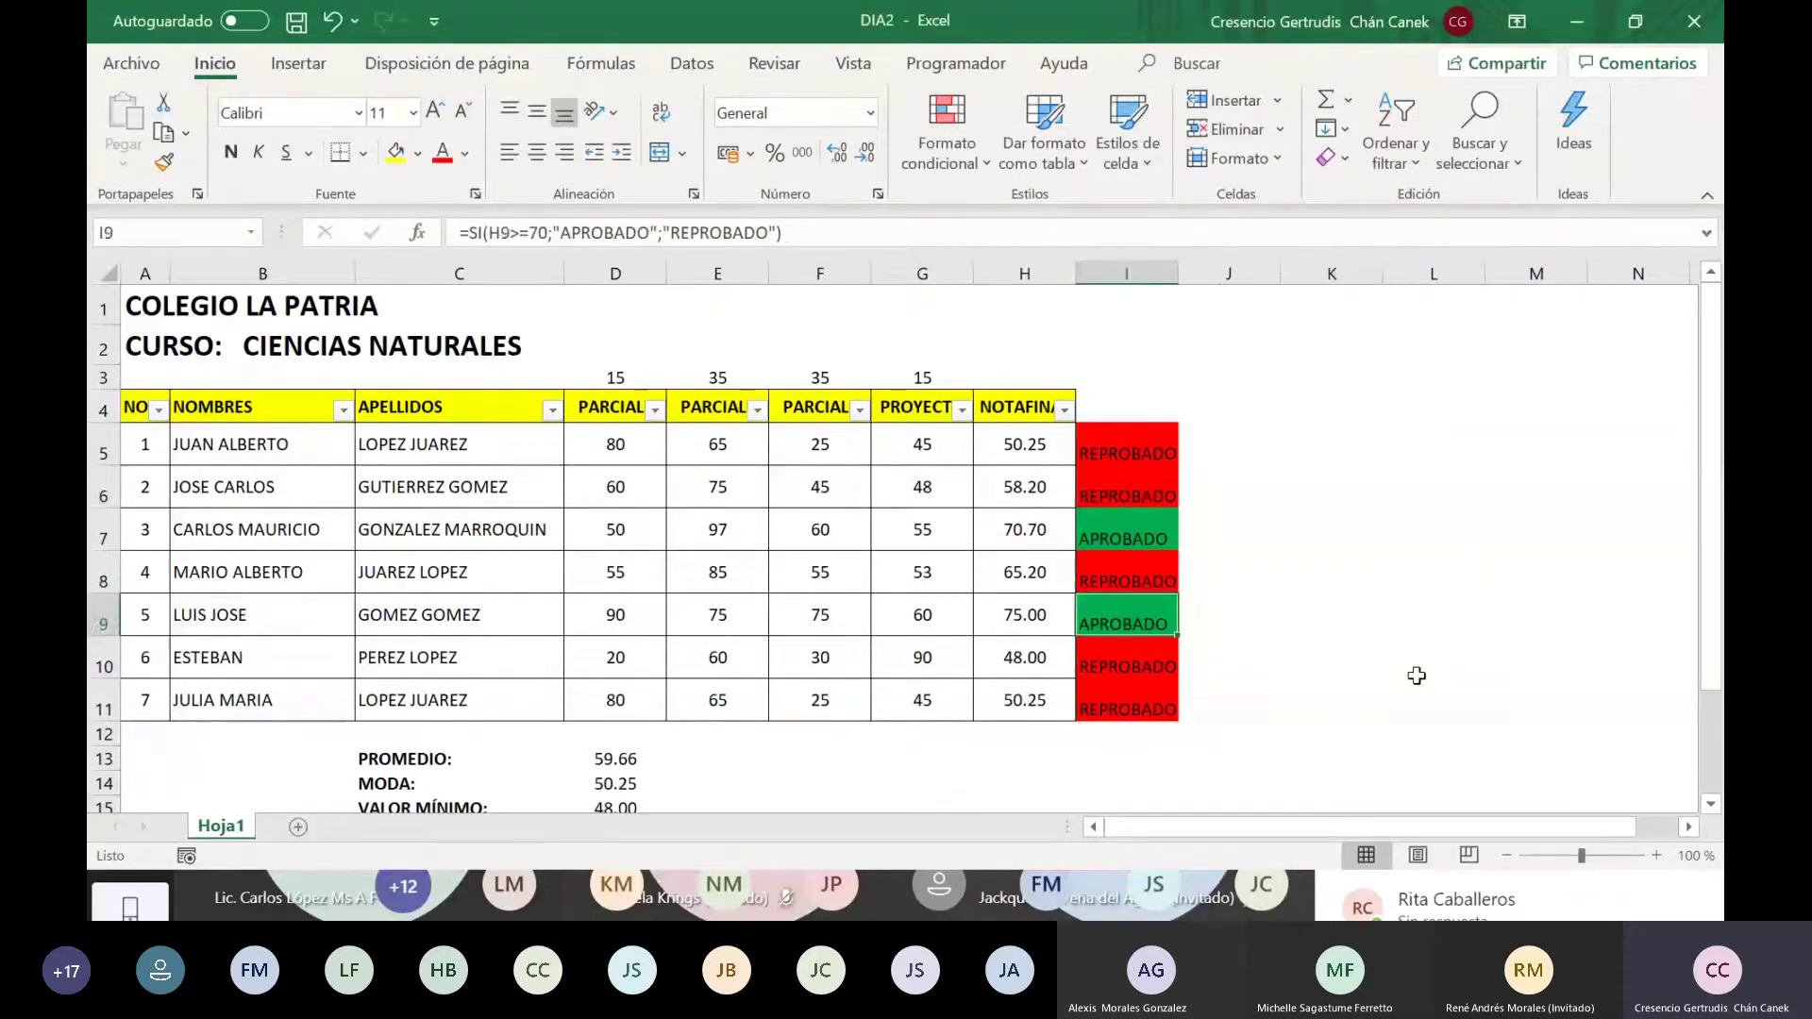
key("ctrl+Up")
key("Down")
key("Down")
key("Down")
key("Down")
key("Down")
key("Down")
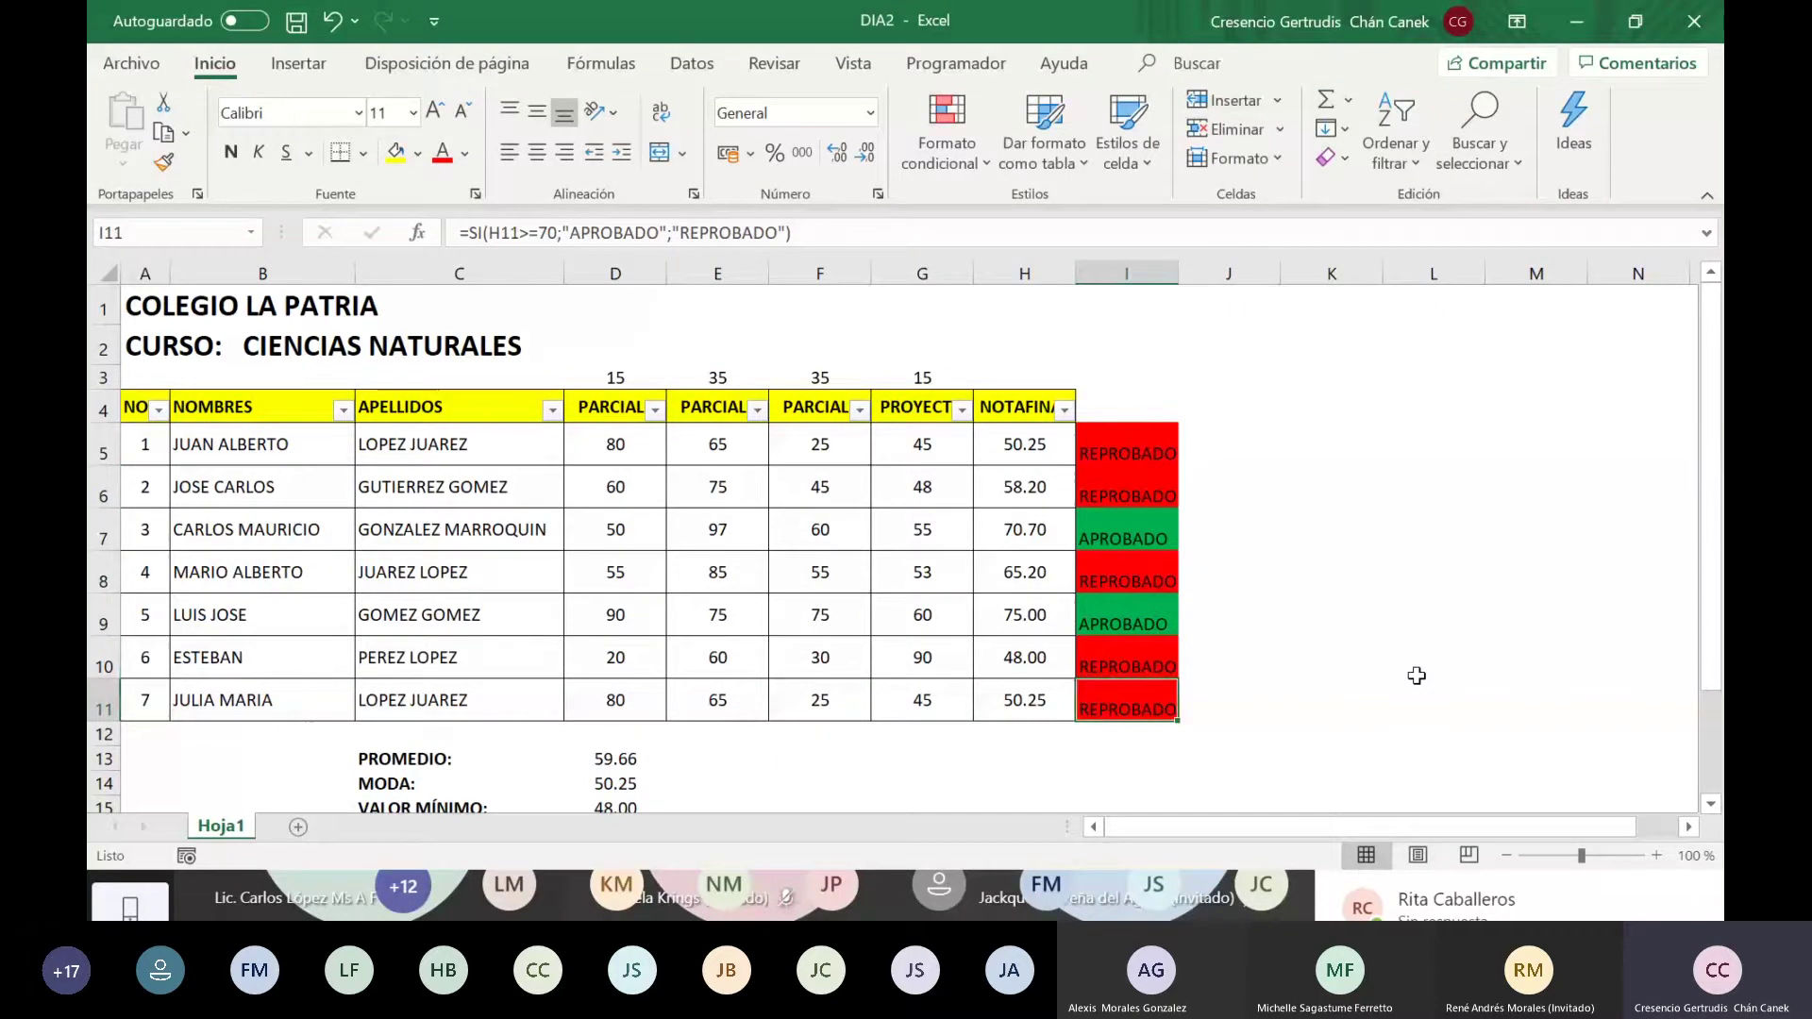
key("Up")
key("Up")
key("Up")
key("Up")
key("Up")
key("Up")
key("Down")
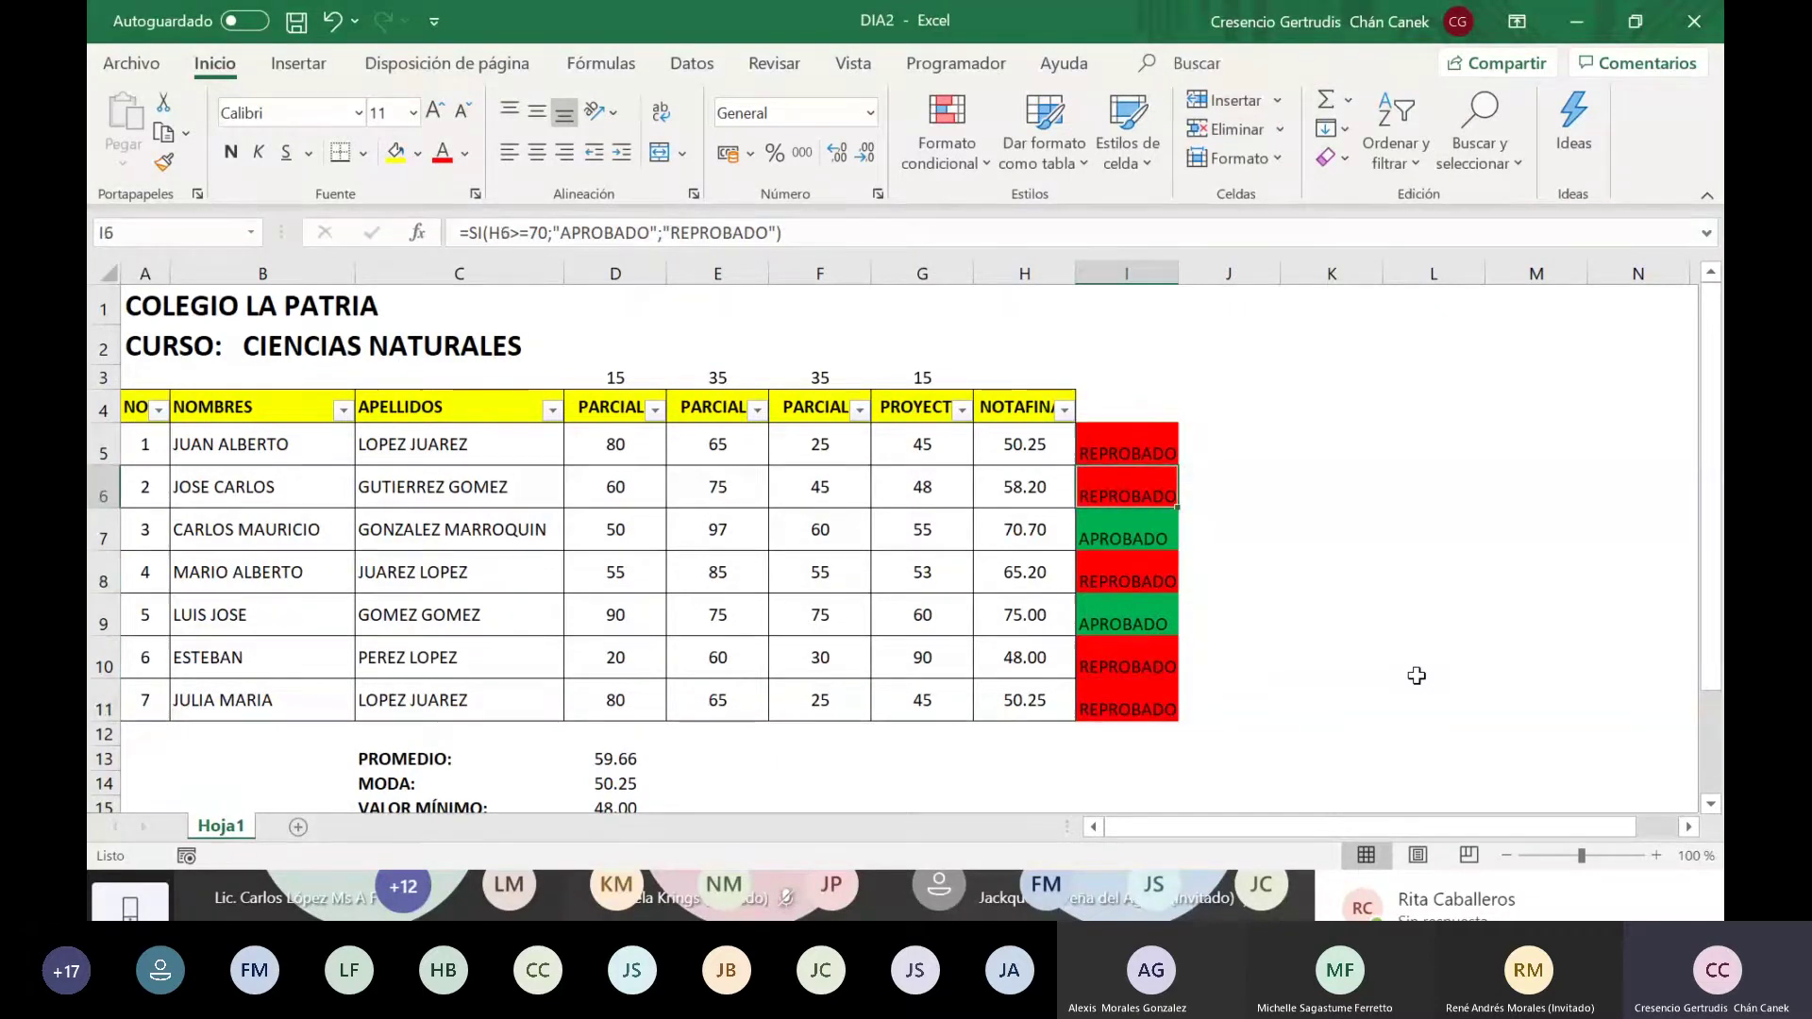
key("Down")
key("Down")
key("Down")
key("Down")
key("Up")
key("Up")
key("Up")
key("Up")
key("Up")
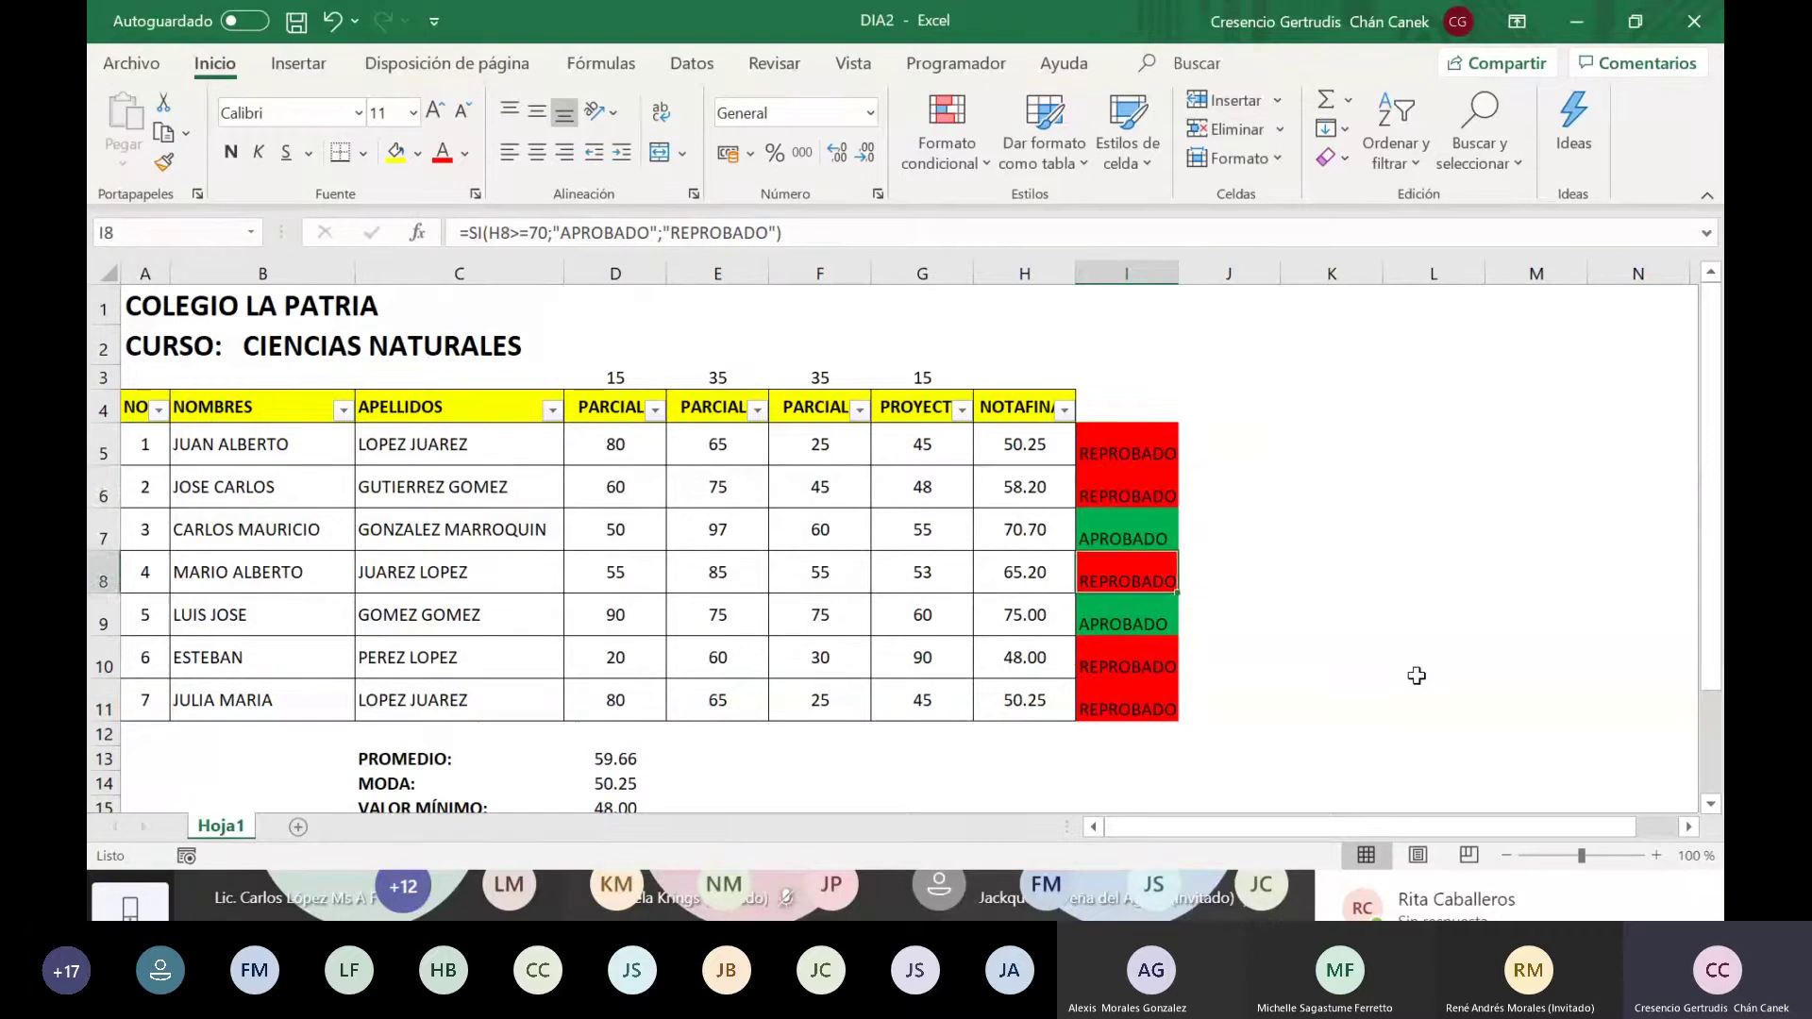
key("Down")
key("Down")
key("Down")
key("Down")
key("Down")
key("Down")
key("Down")
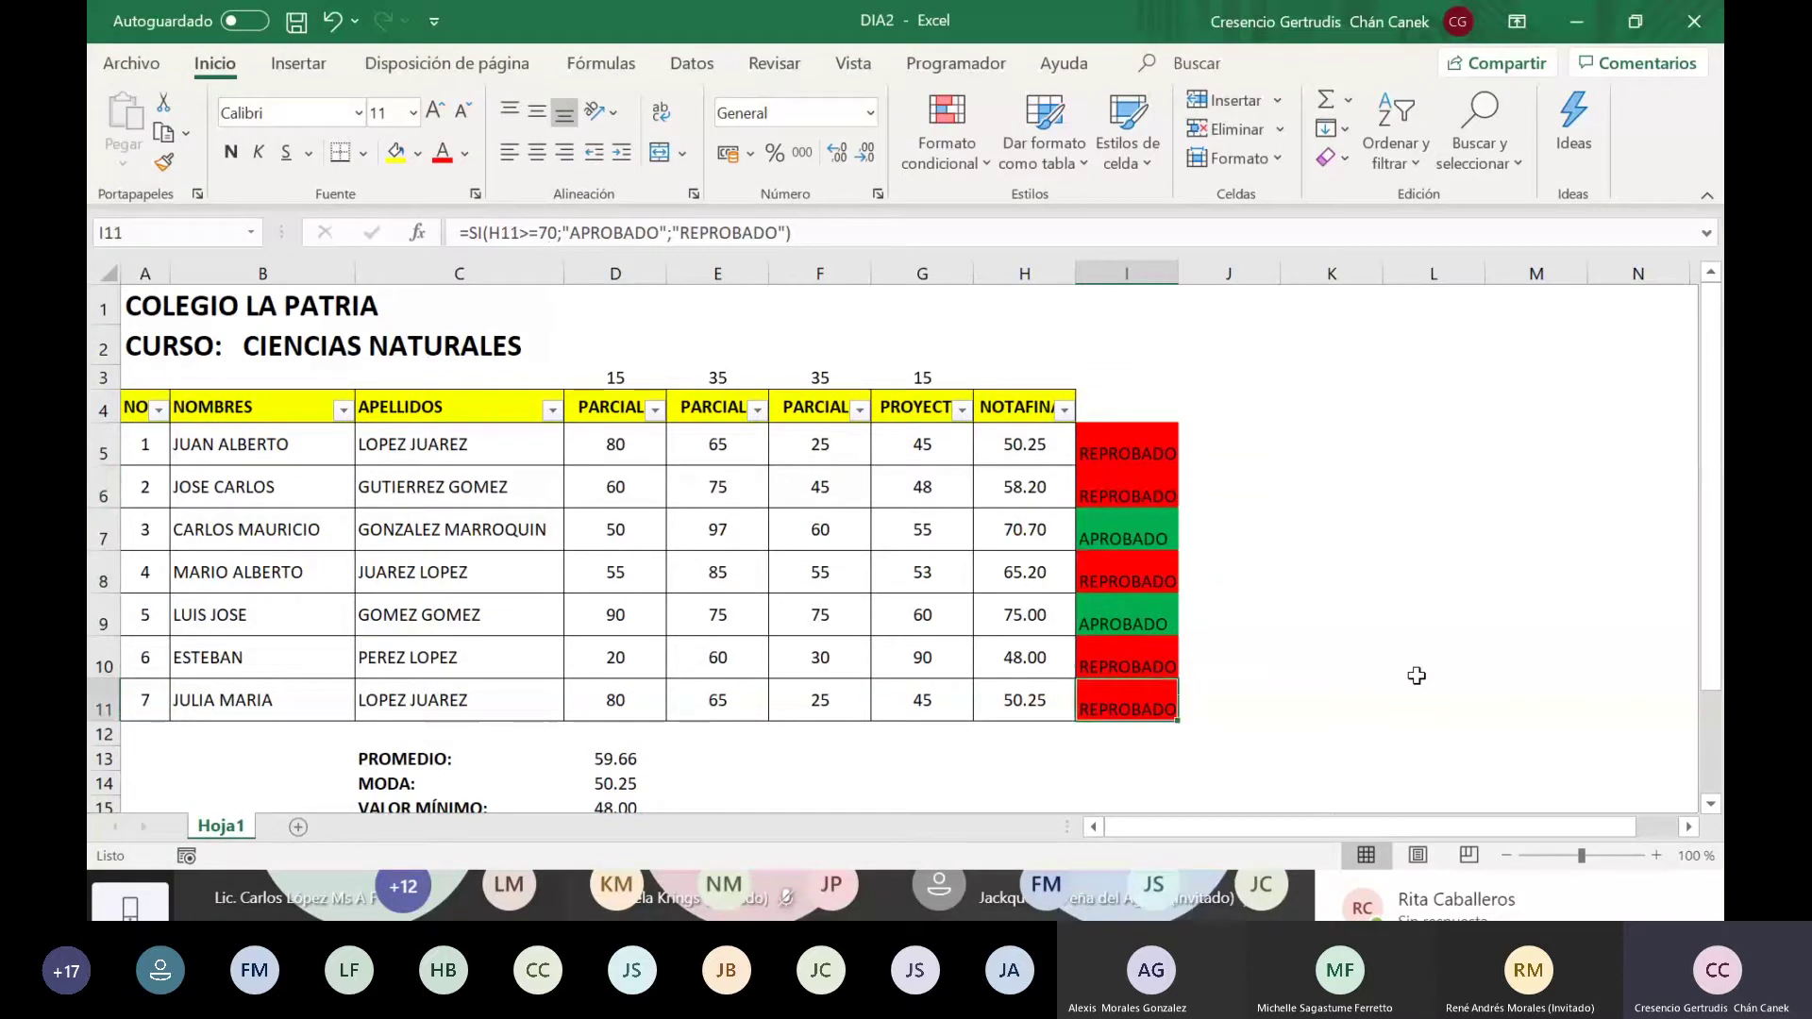
key("Down")
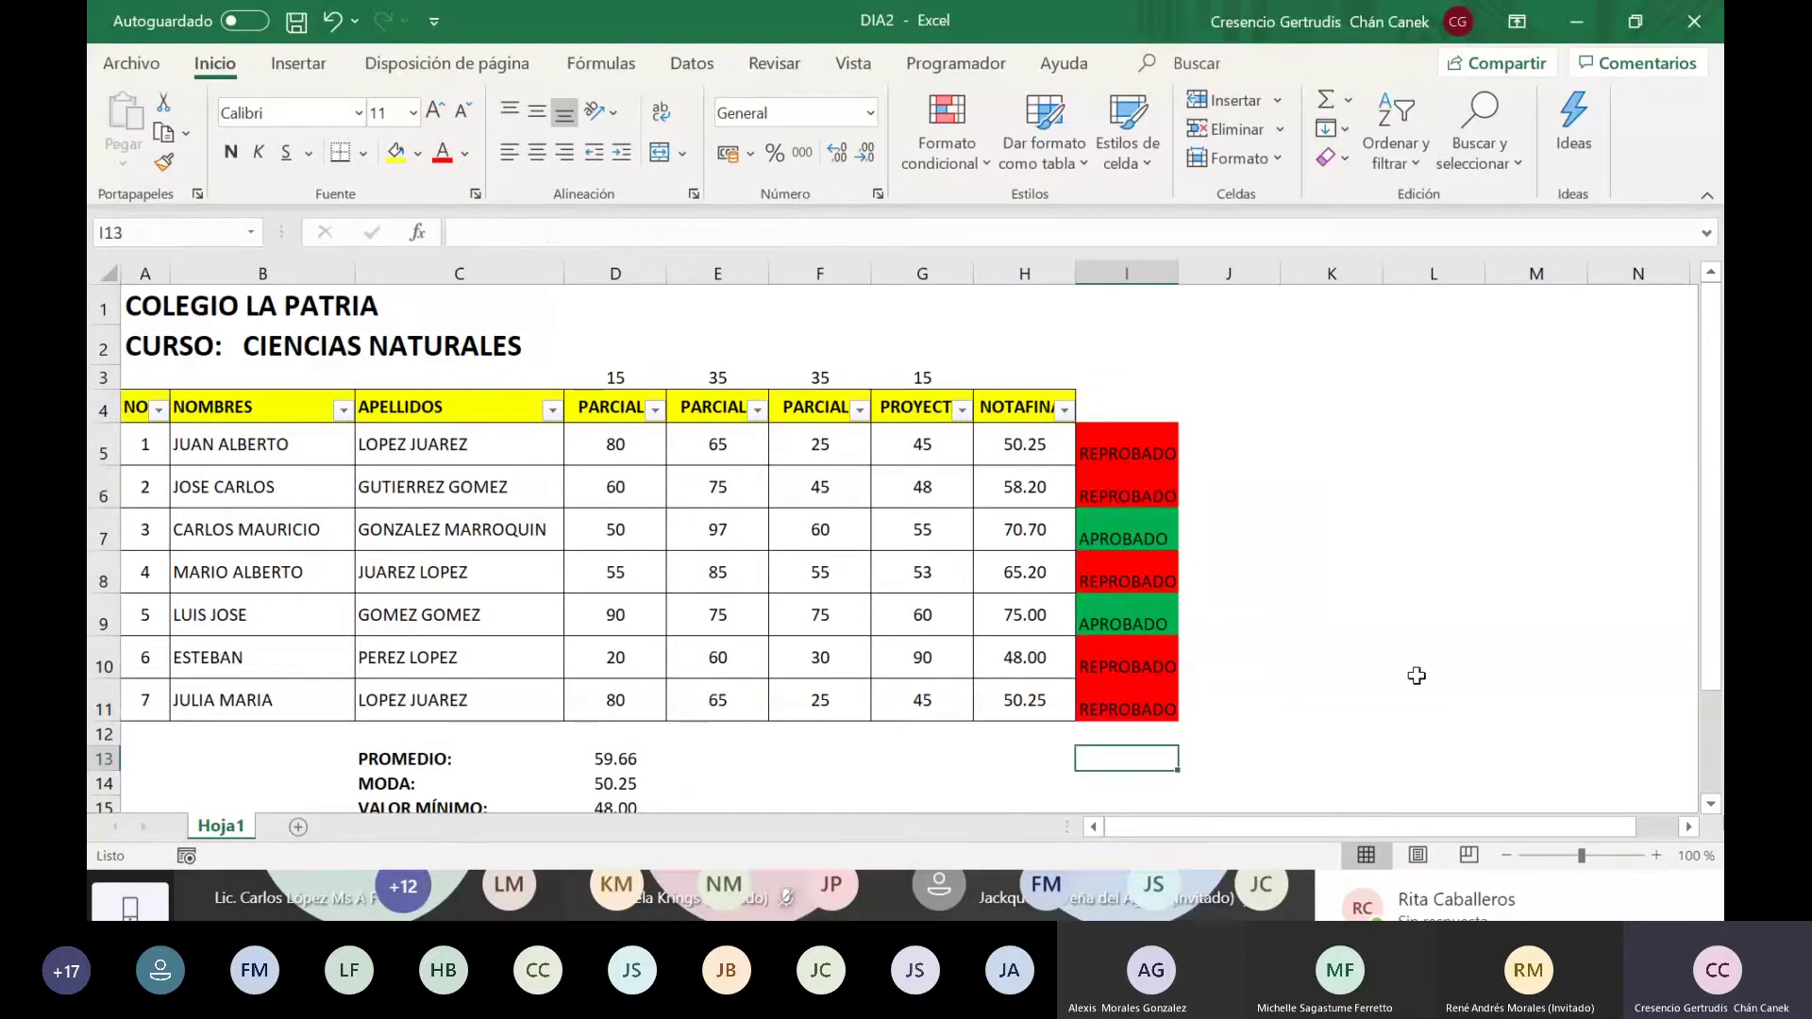
key("Left")
key("Left")
key("Left")
key("Down")
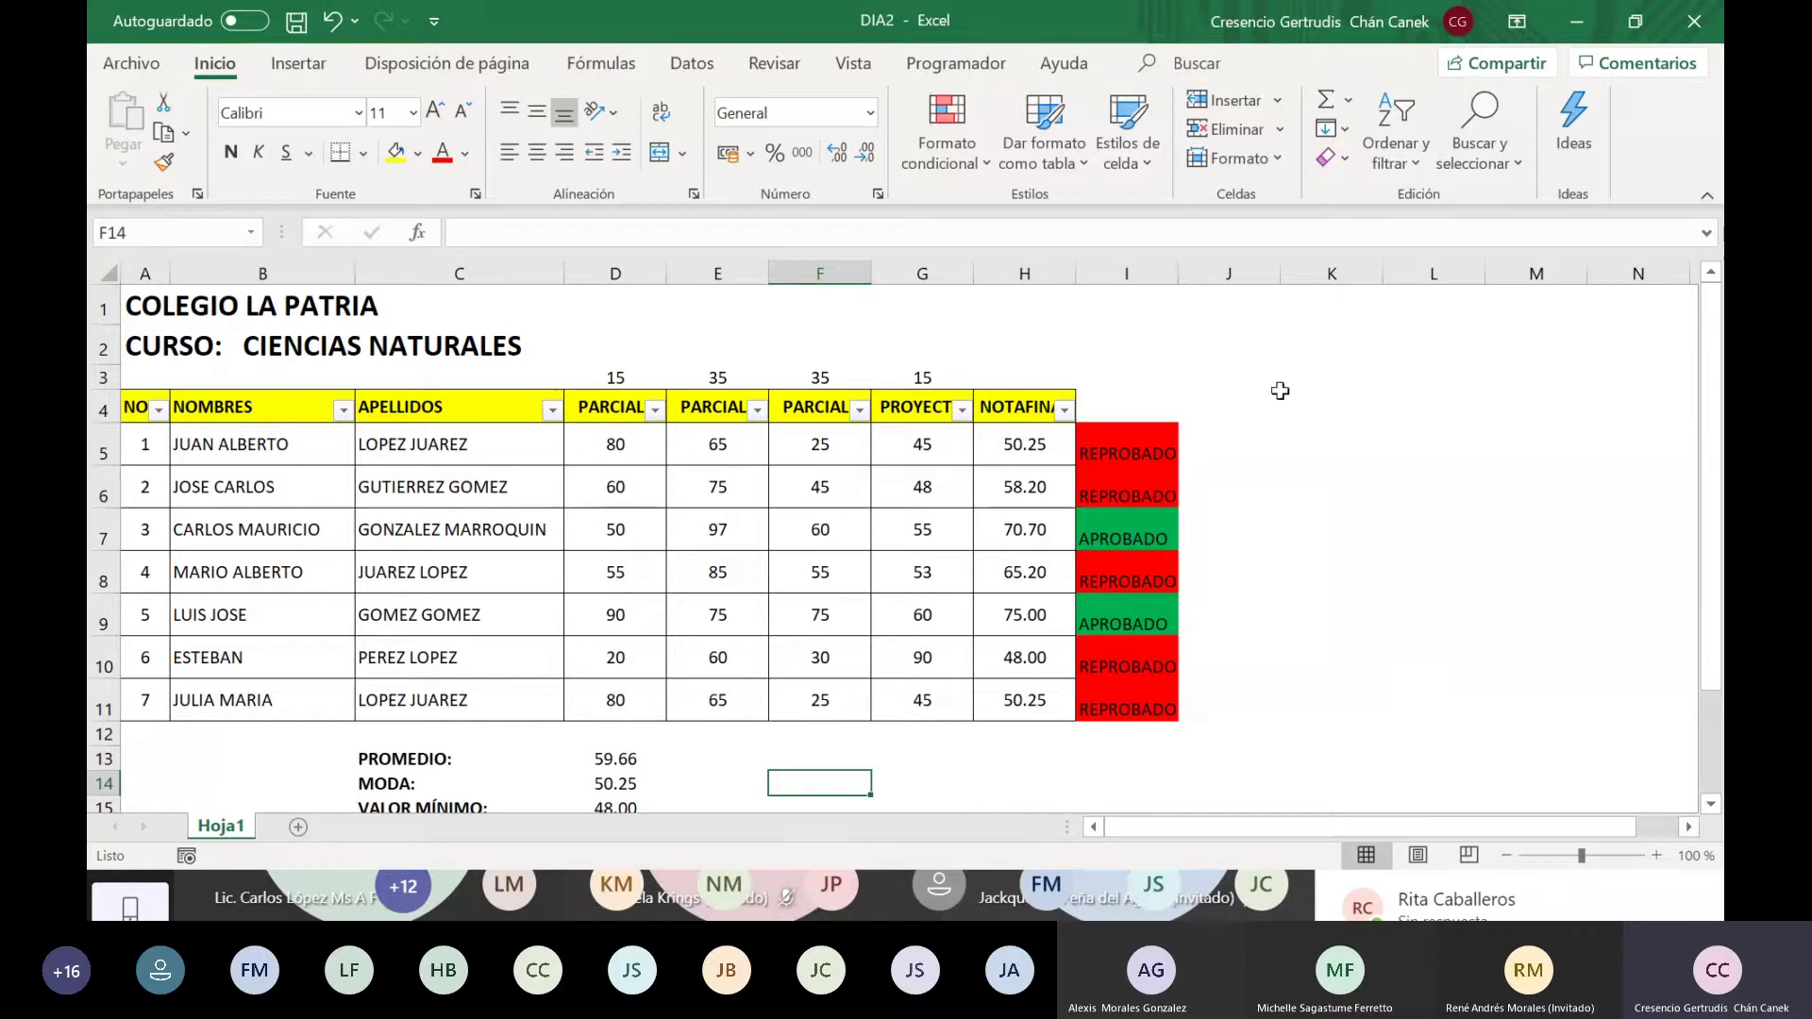
Step: Review the rule types offered for a new conditional formatting rule without creating one
left_click(1447, 425)
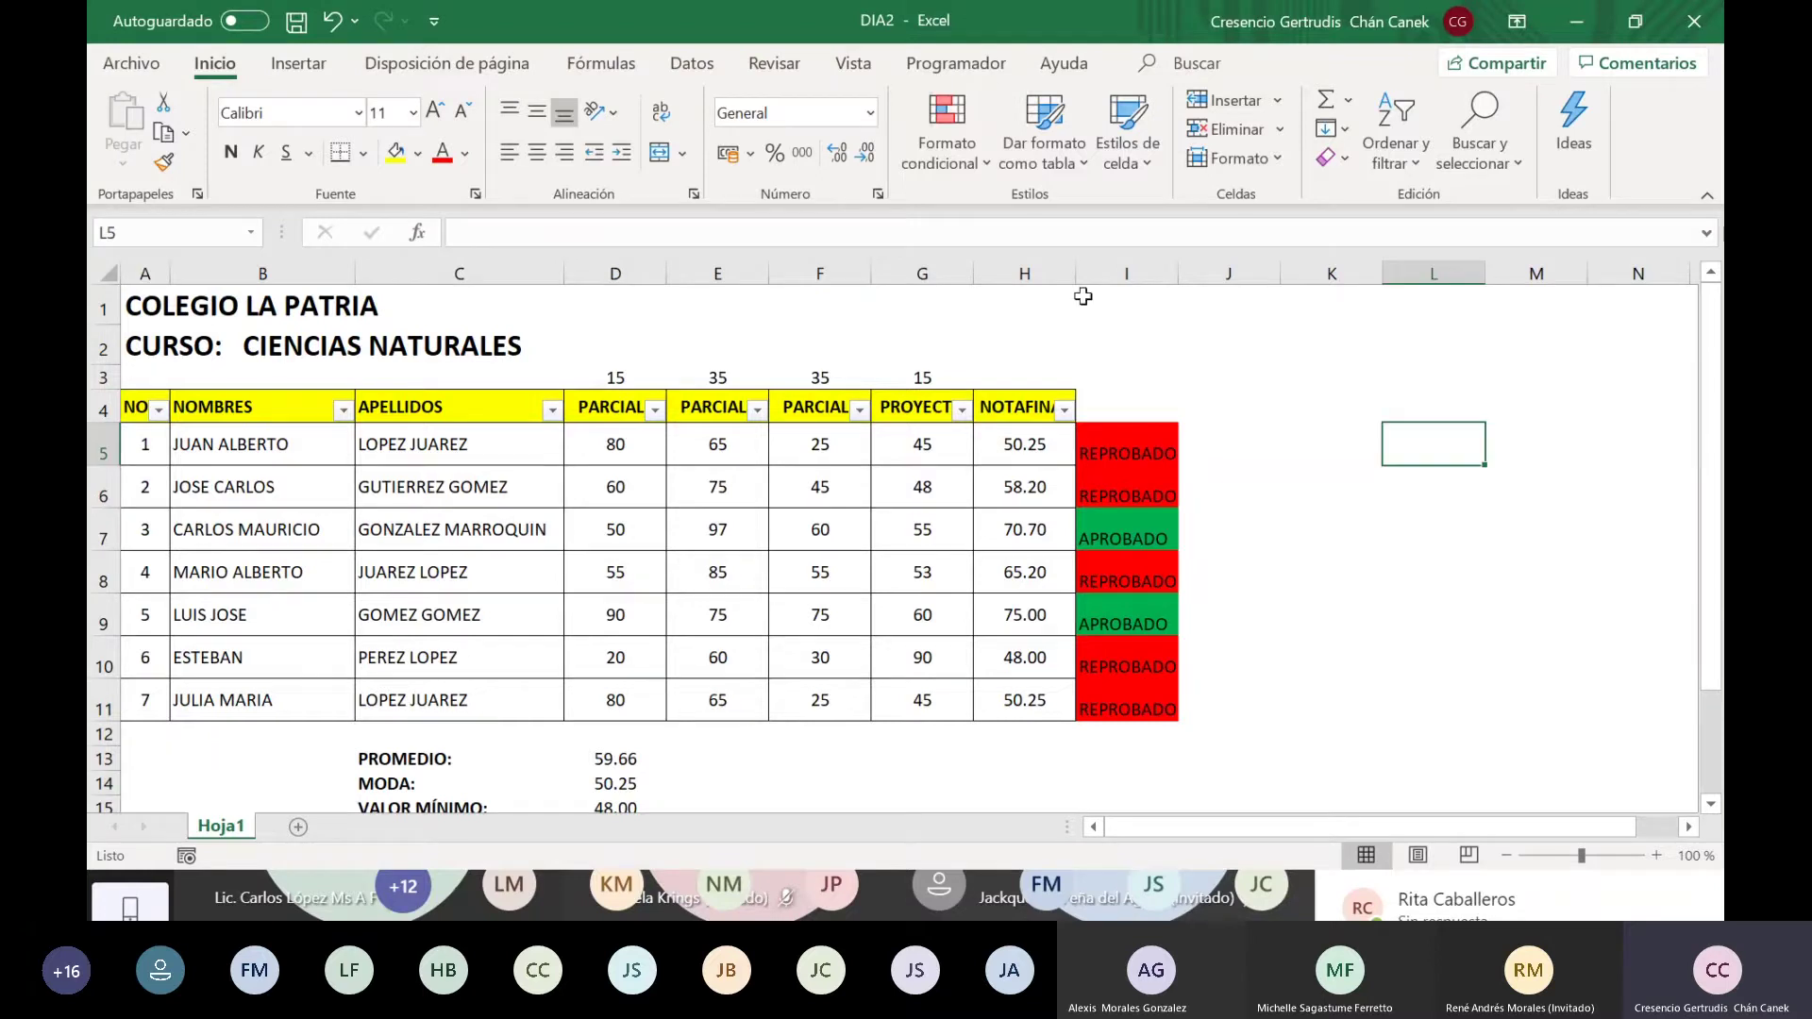
left_click(948, 130)
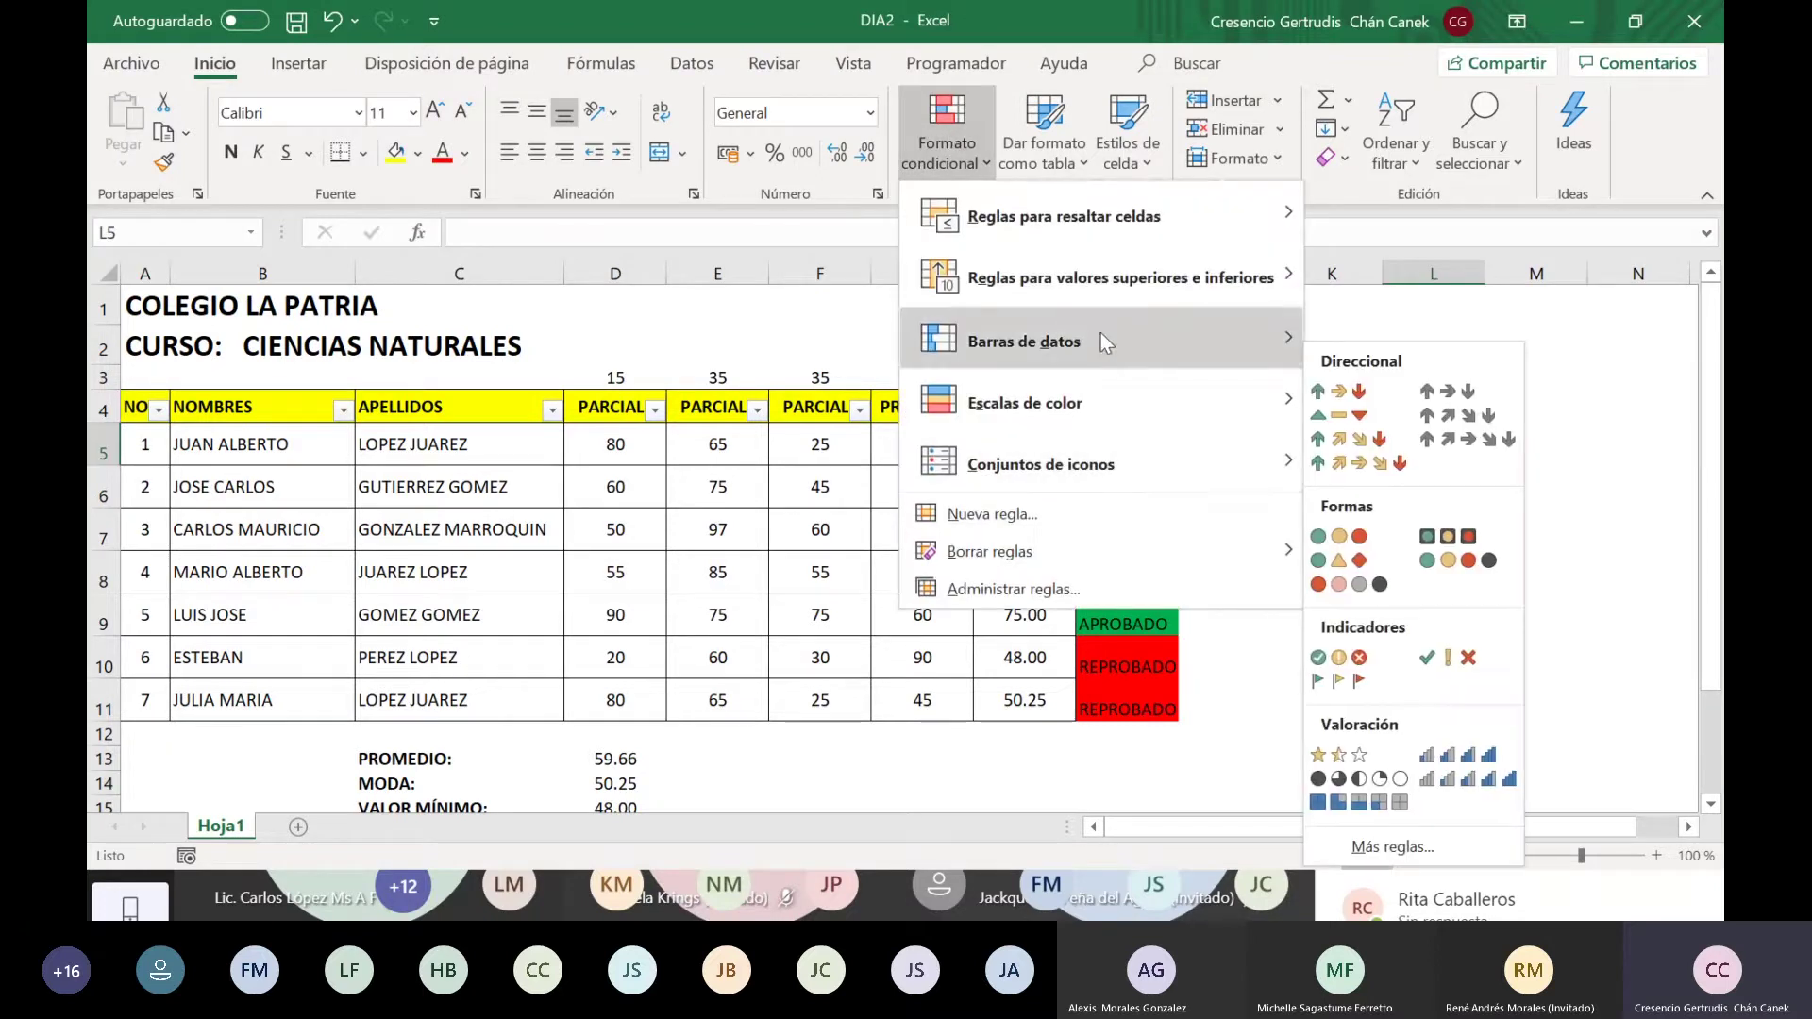
left_click(1068, 524)
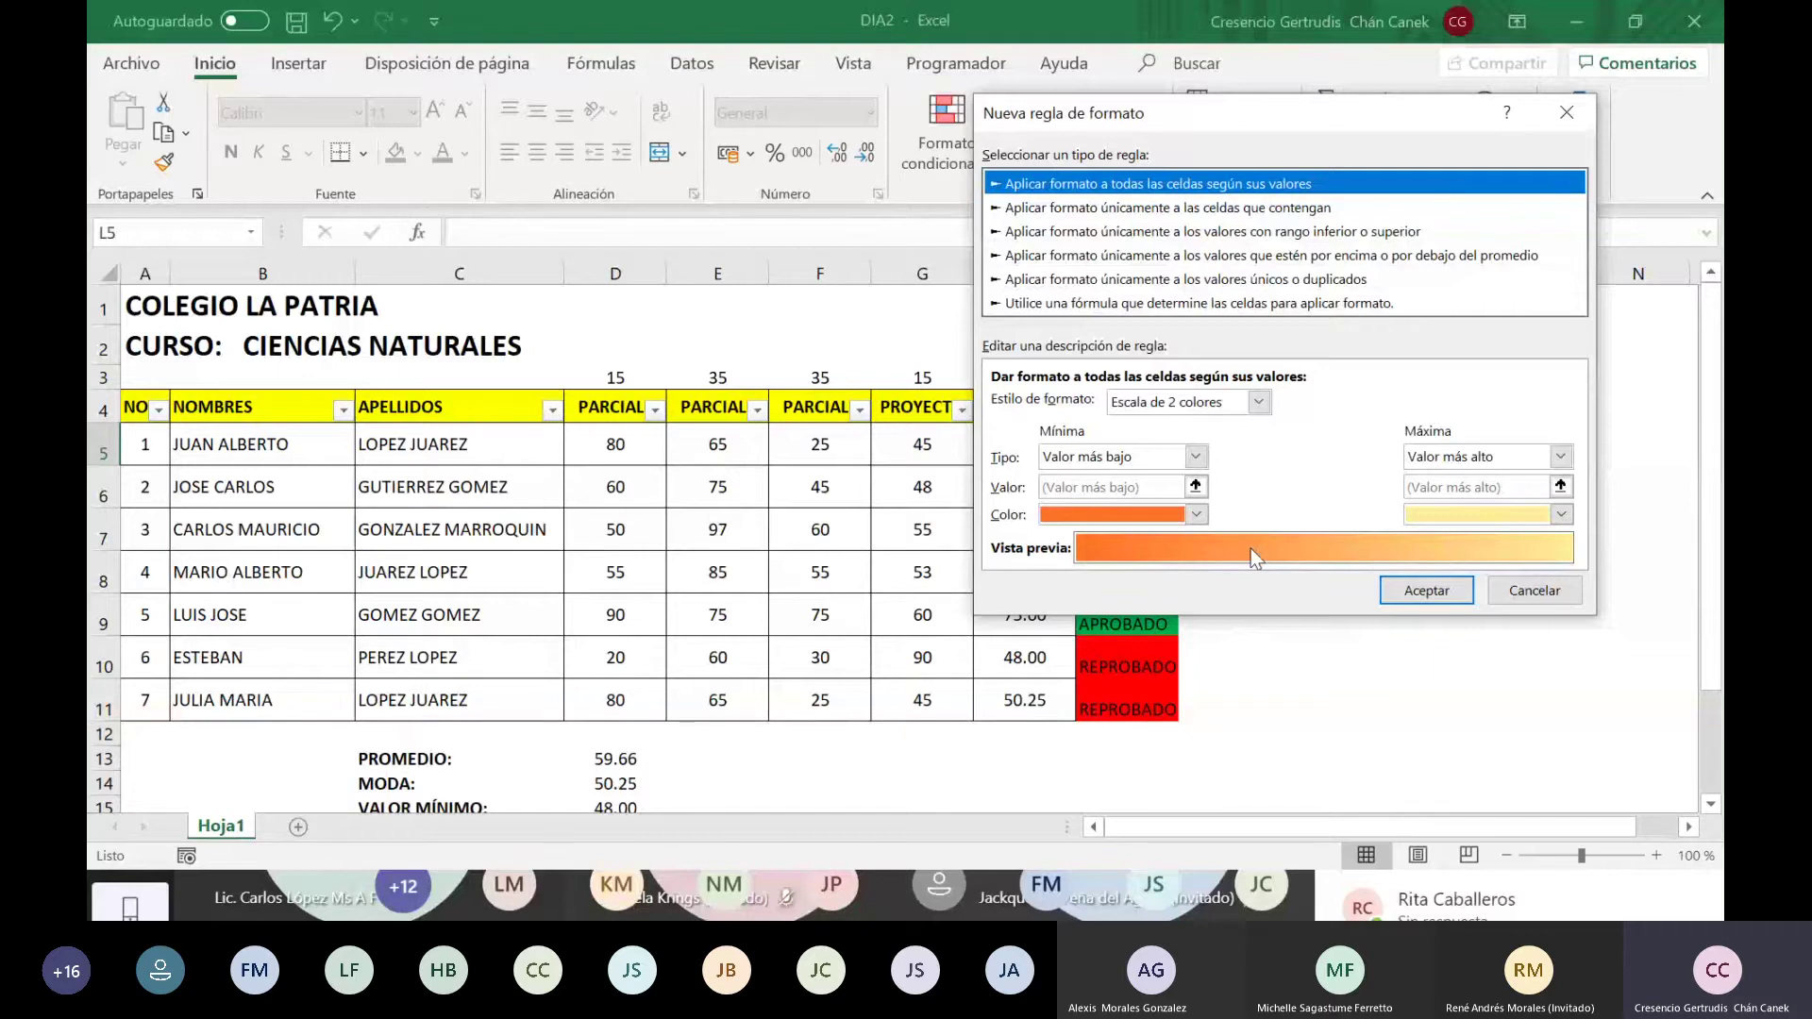
left_click(1528, 592)
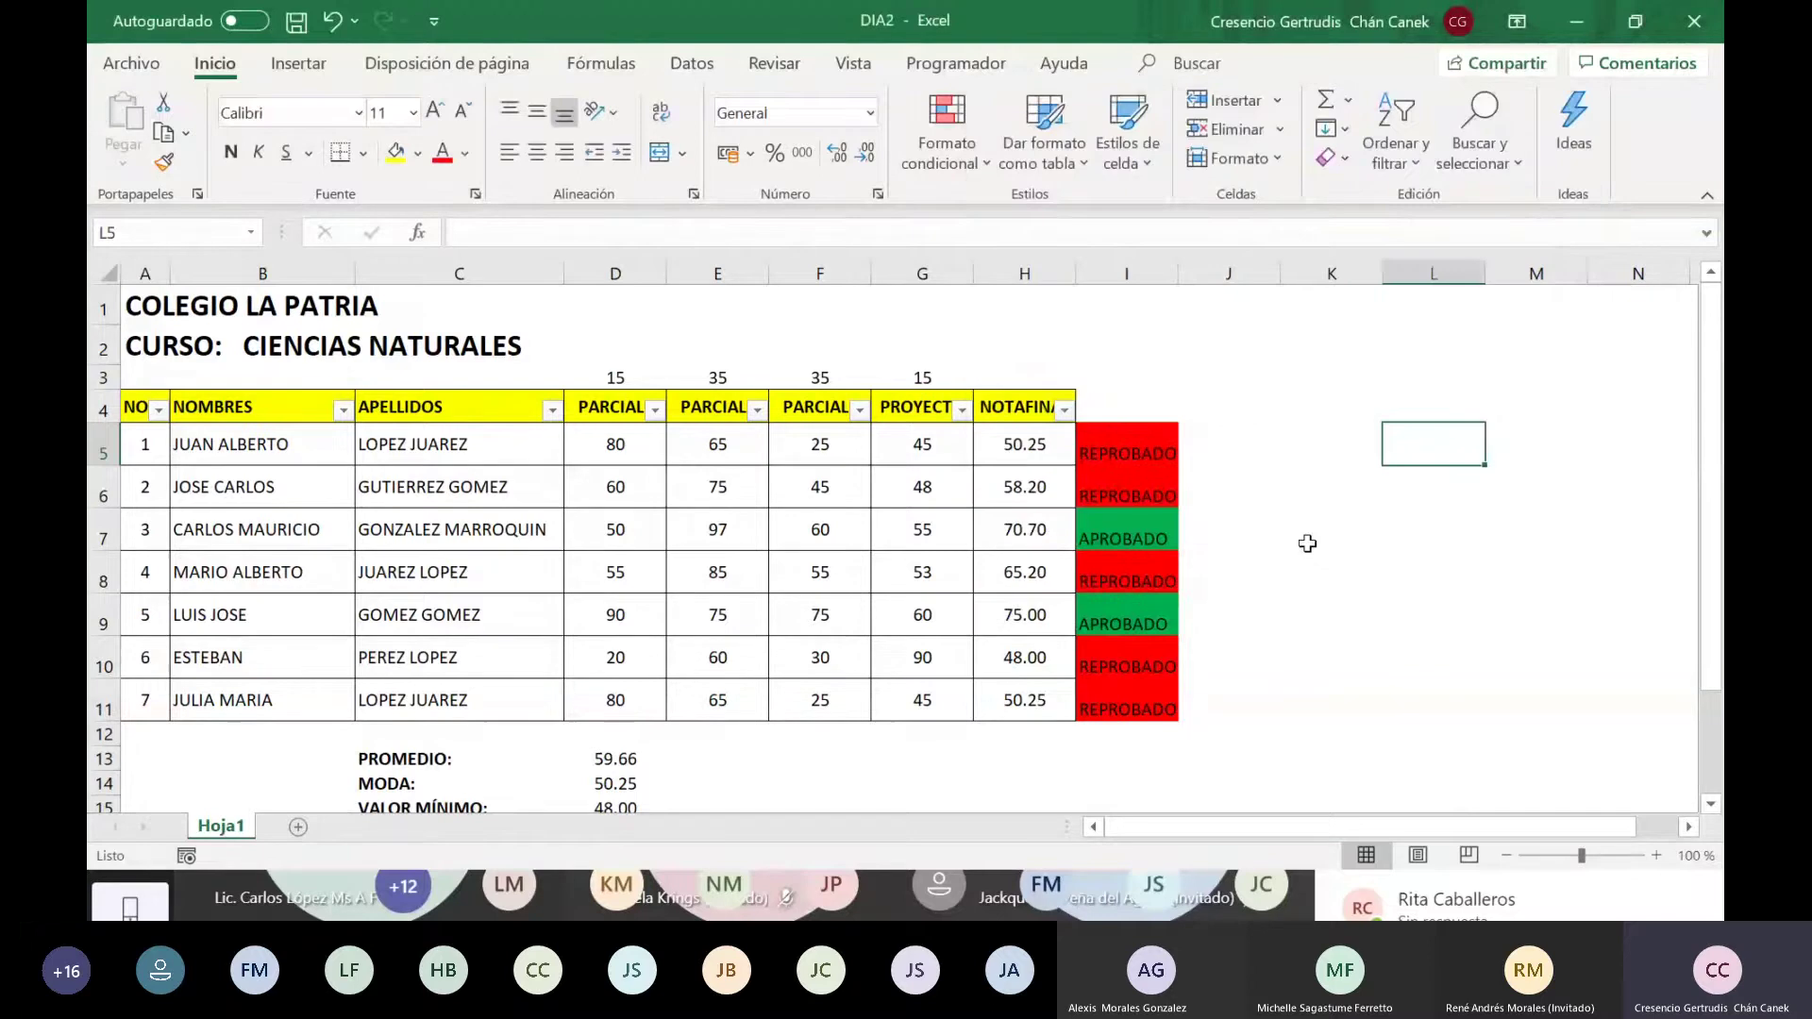
left_click(1432, 455)
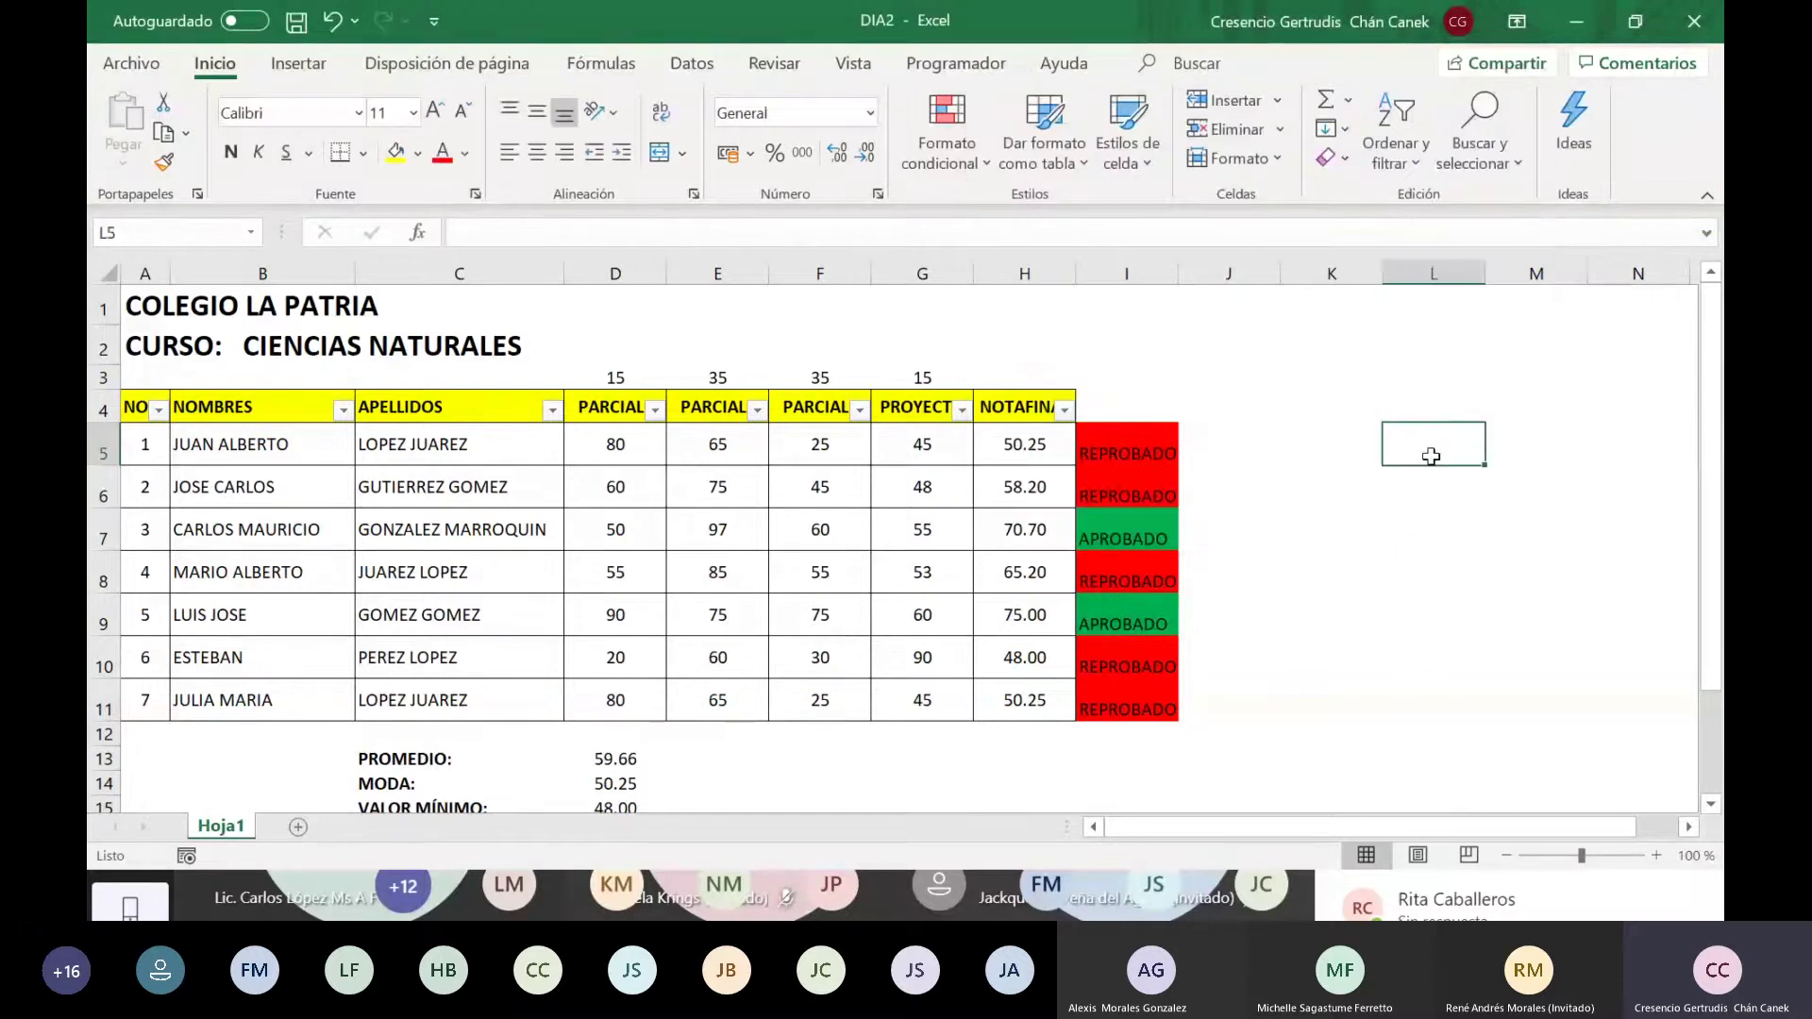
key("Down")
key("Down")
key("Down")
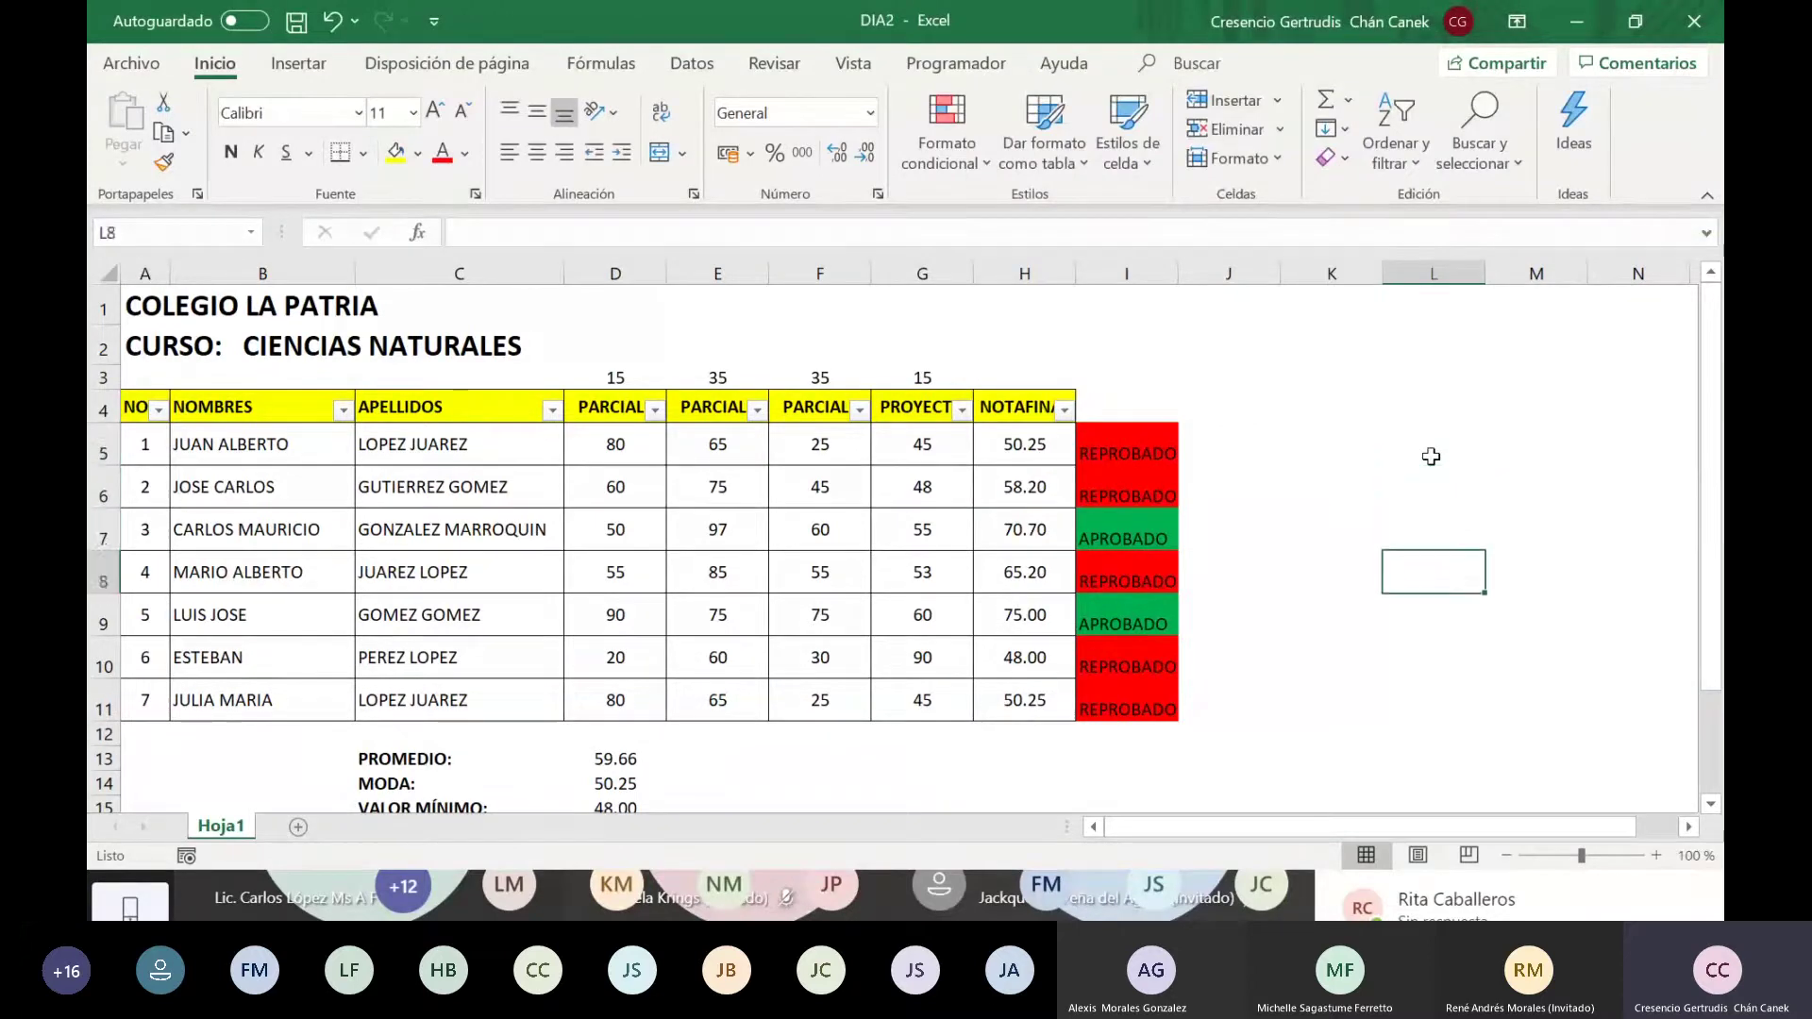
key("Up")
key("Up")
key("Up")
key("Down")
key("Up")
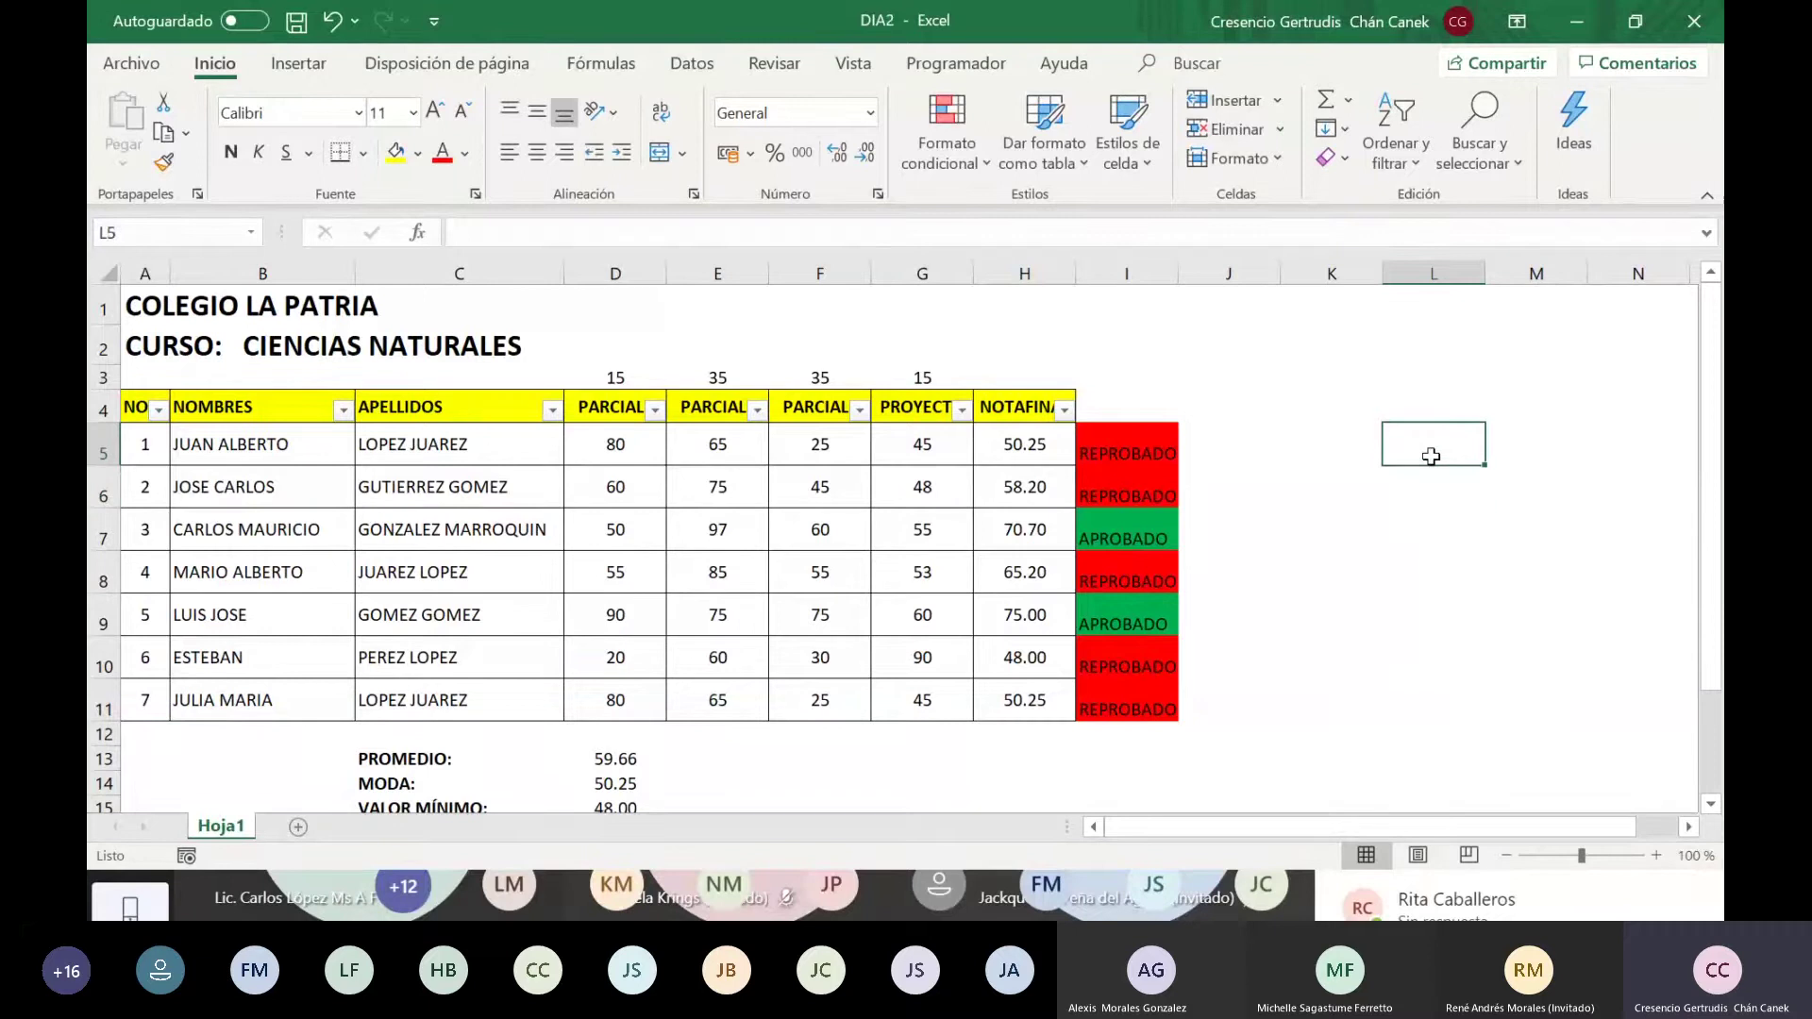
key("Up")
key("Down")
left_click(1121, 460)
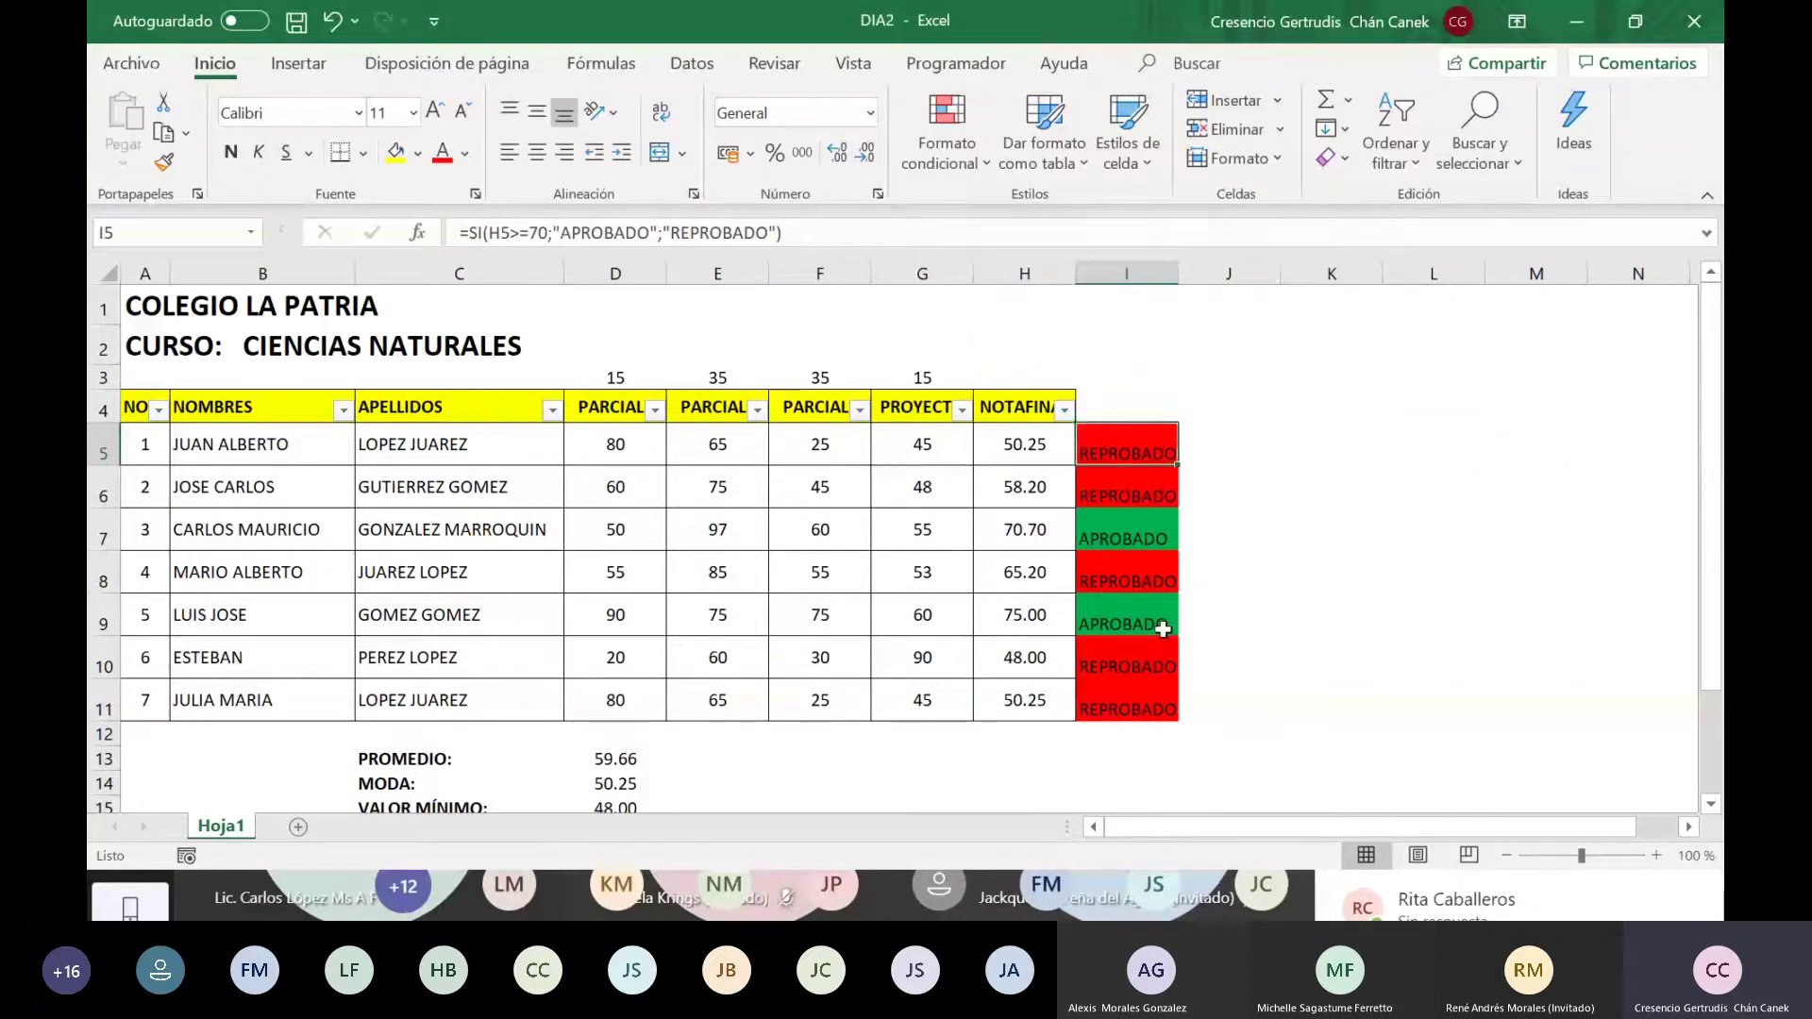
left_click(922, 630)
left_click(756, 641)
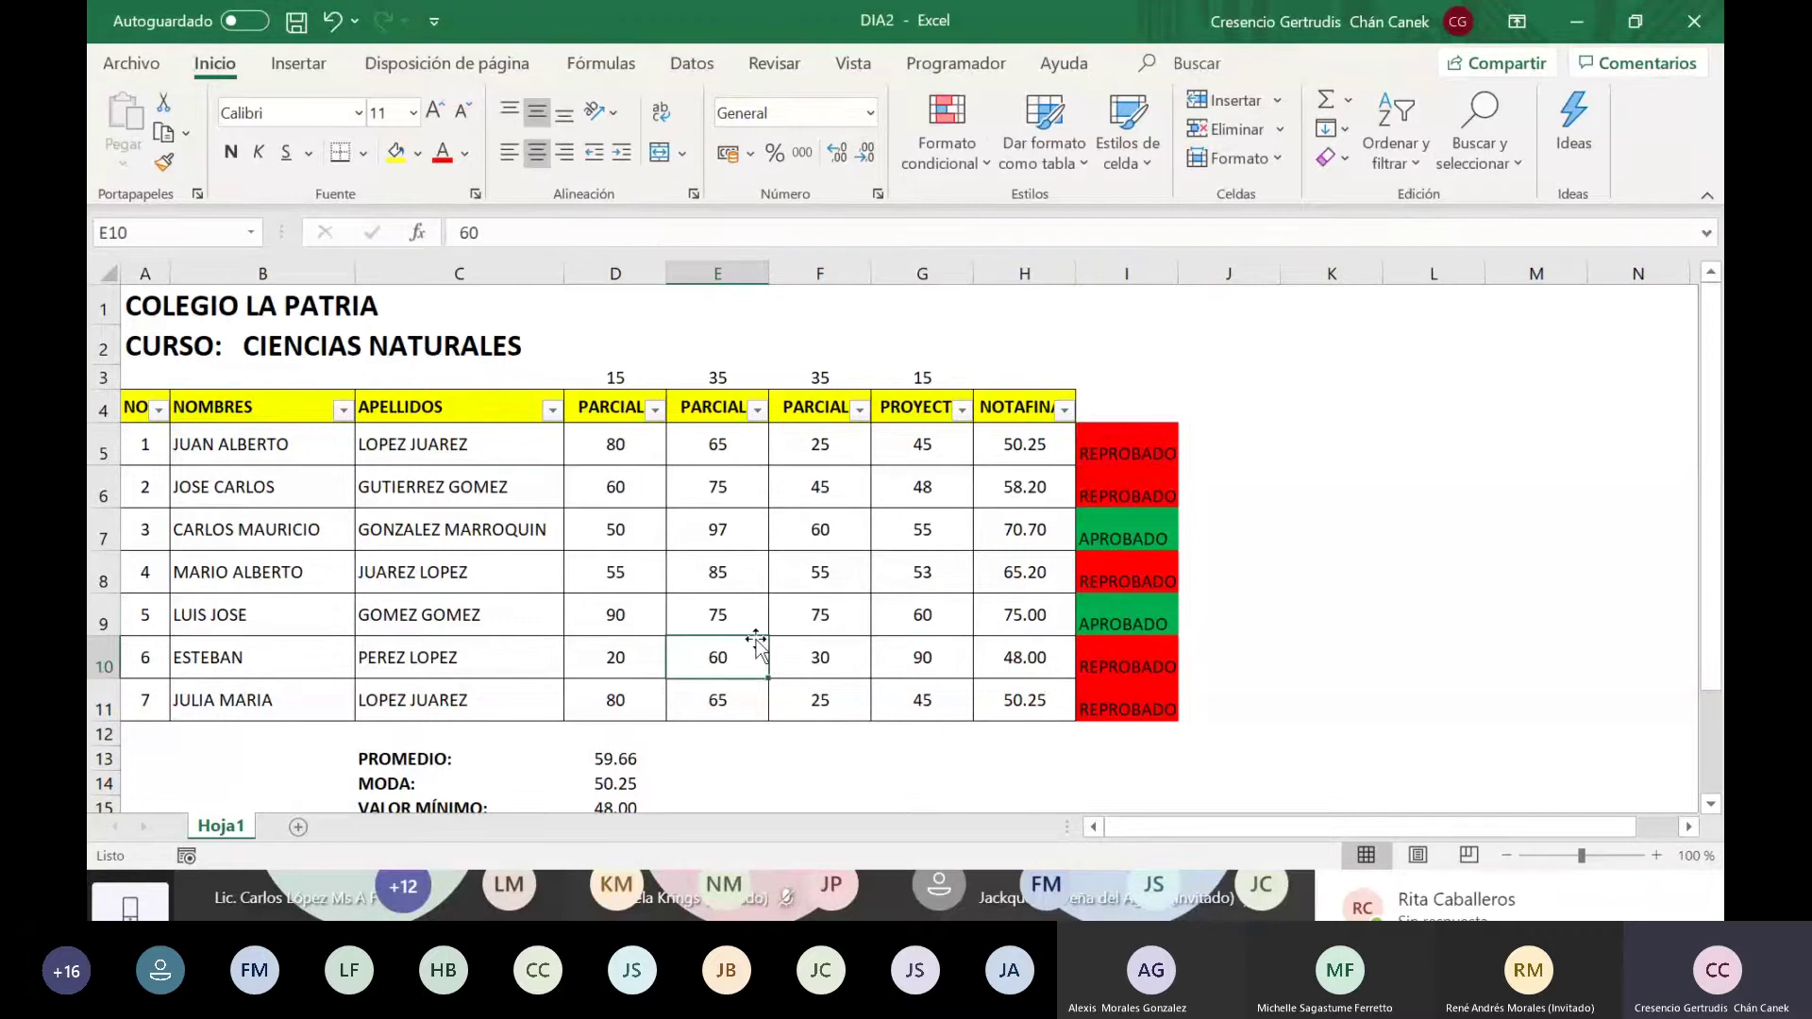
left_click(595, 500)
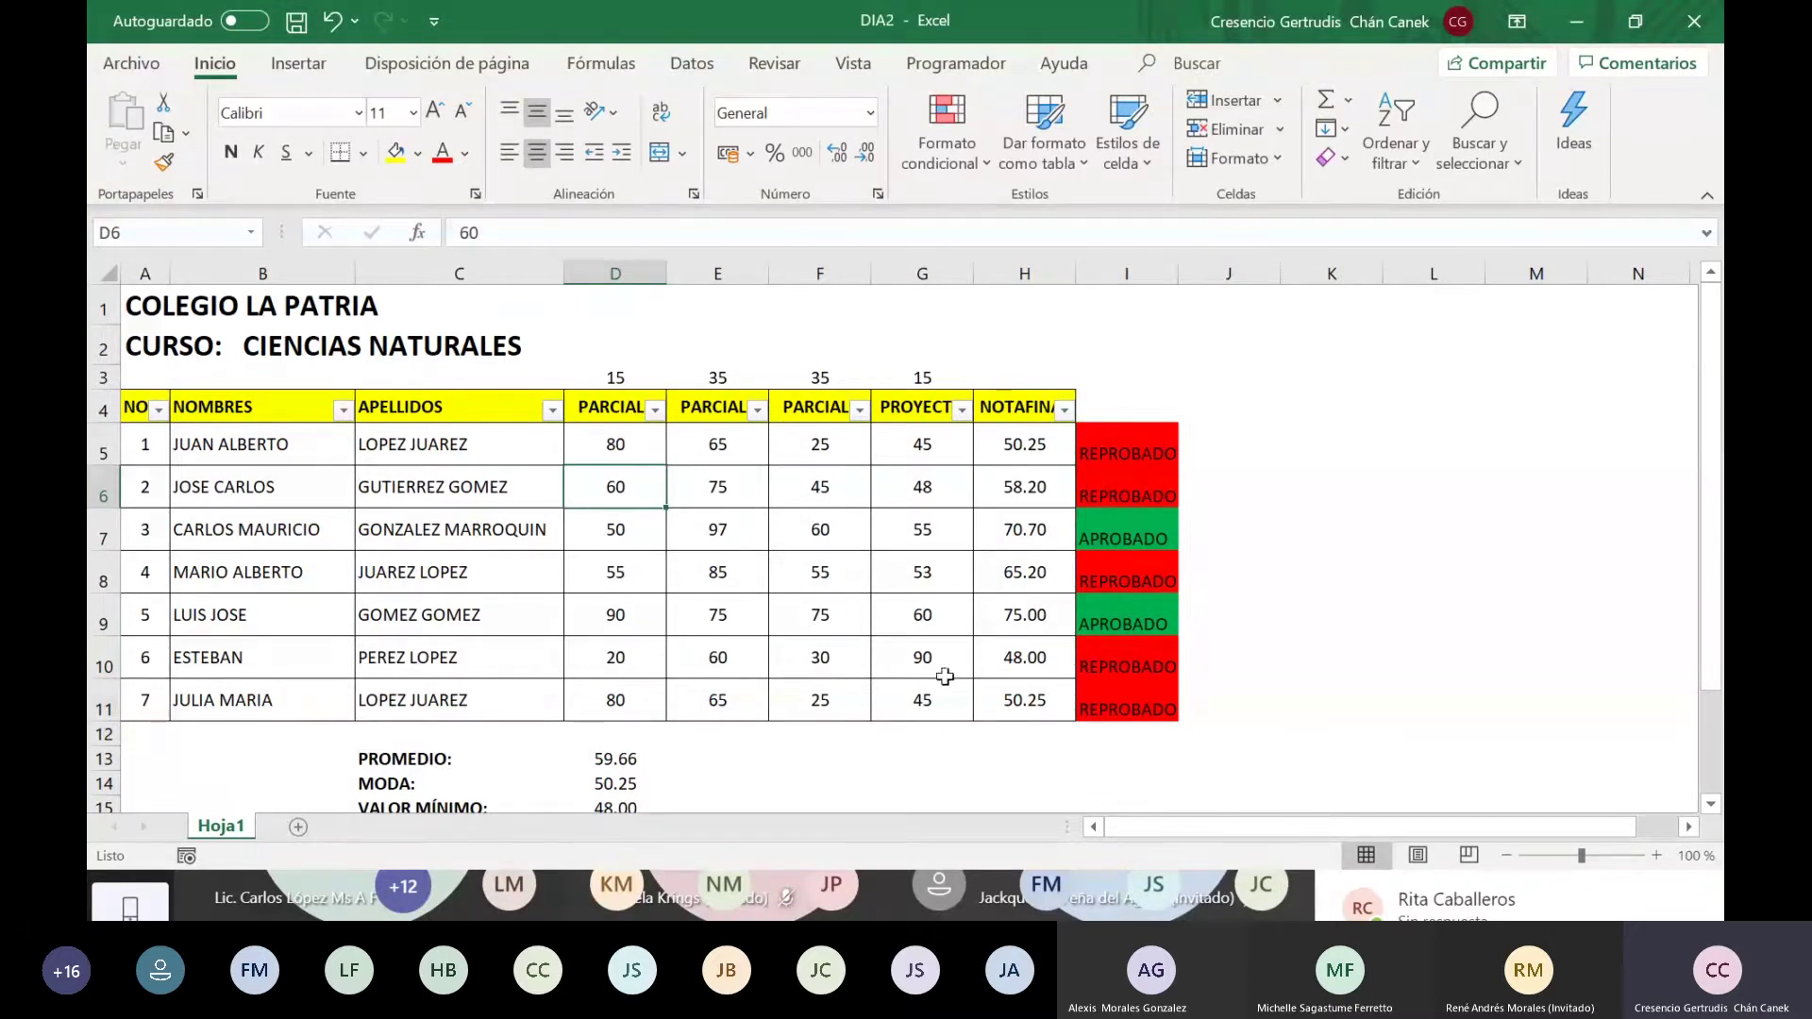
left_click(921, 534)
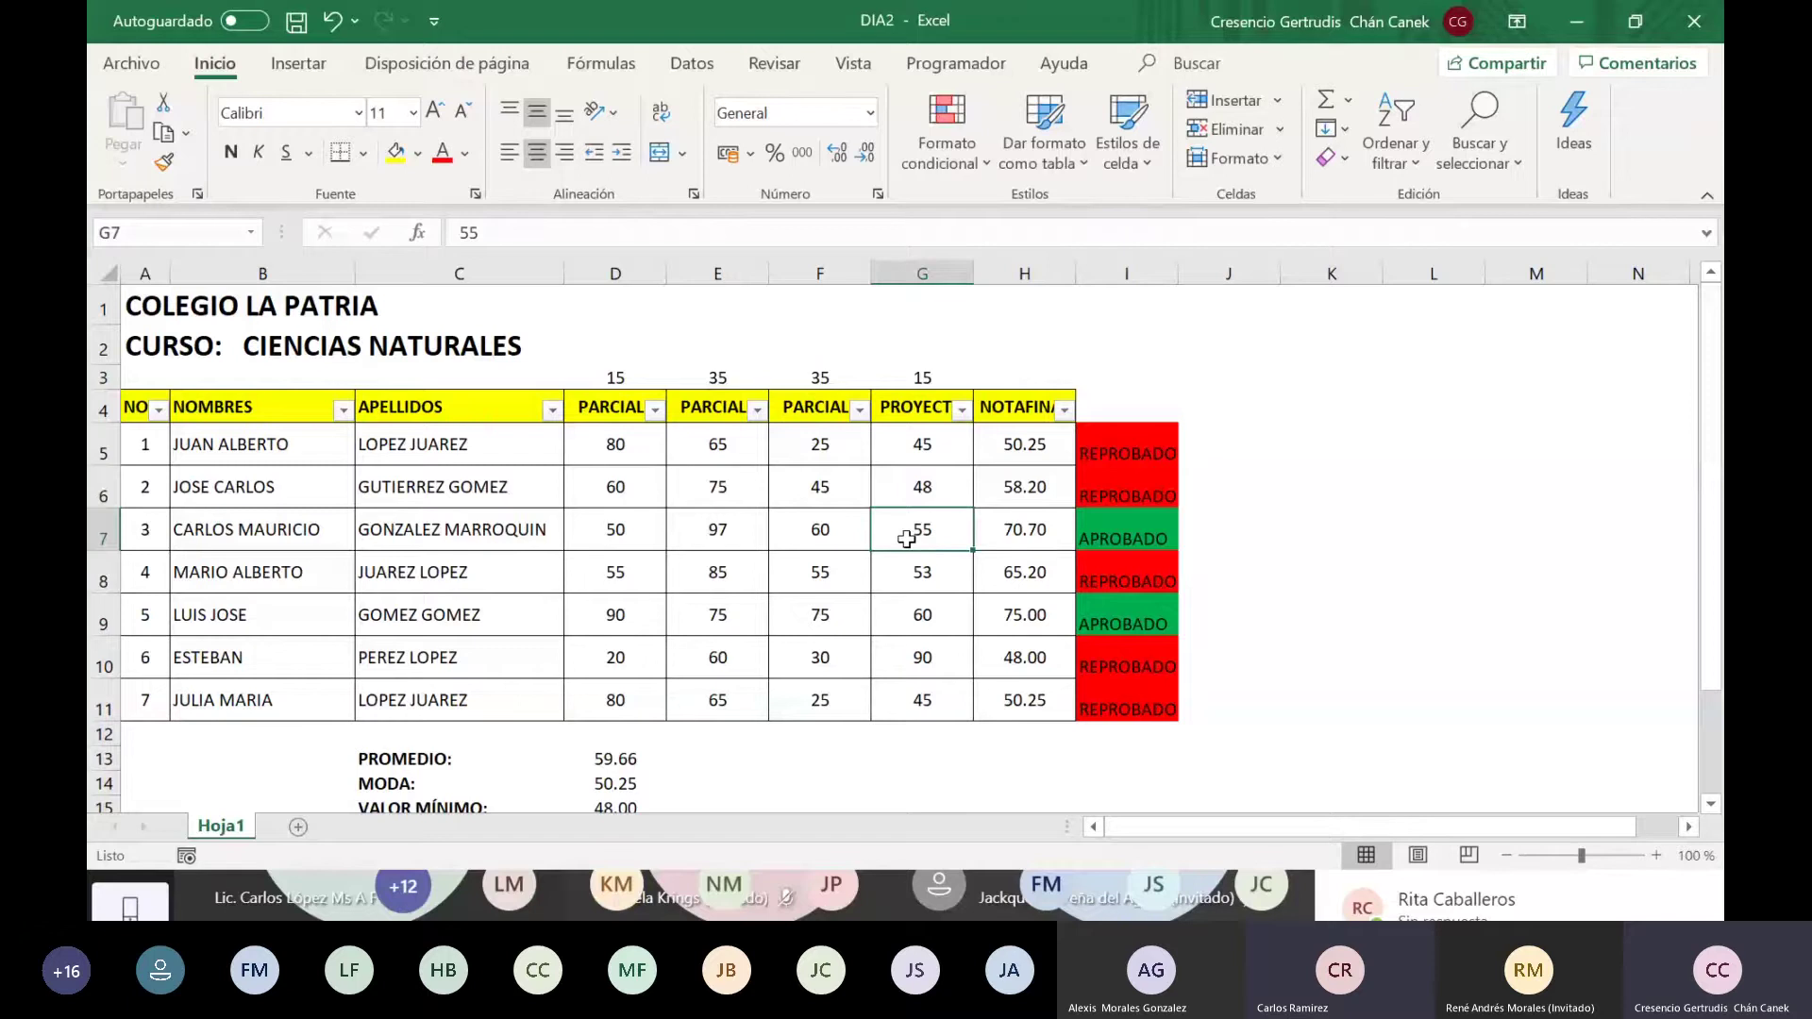
left_click(835, 538)
left_click(824, 589)
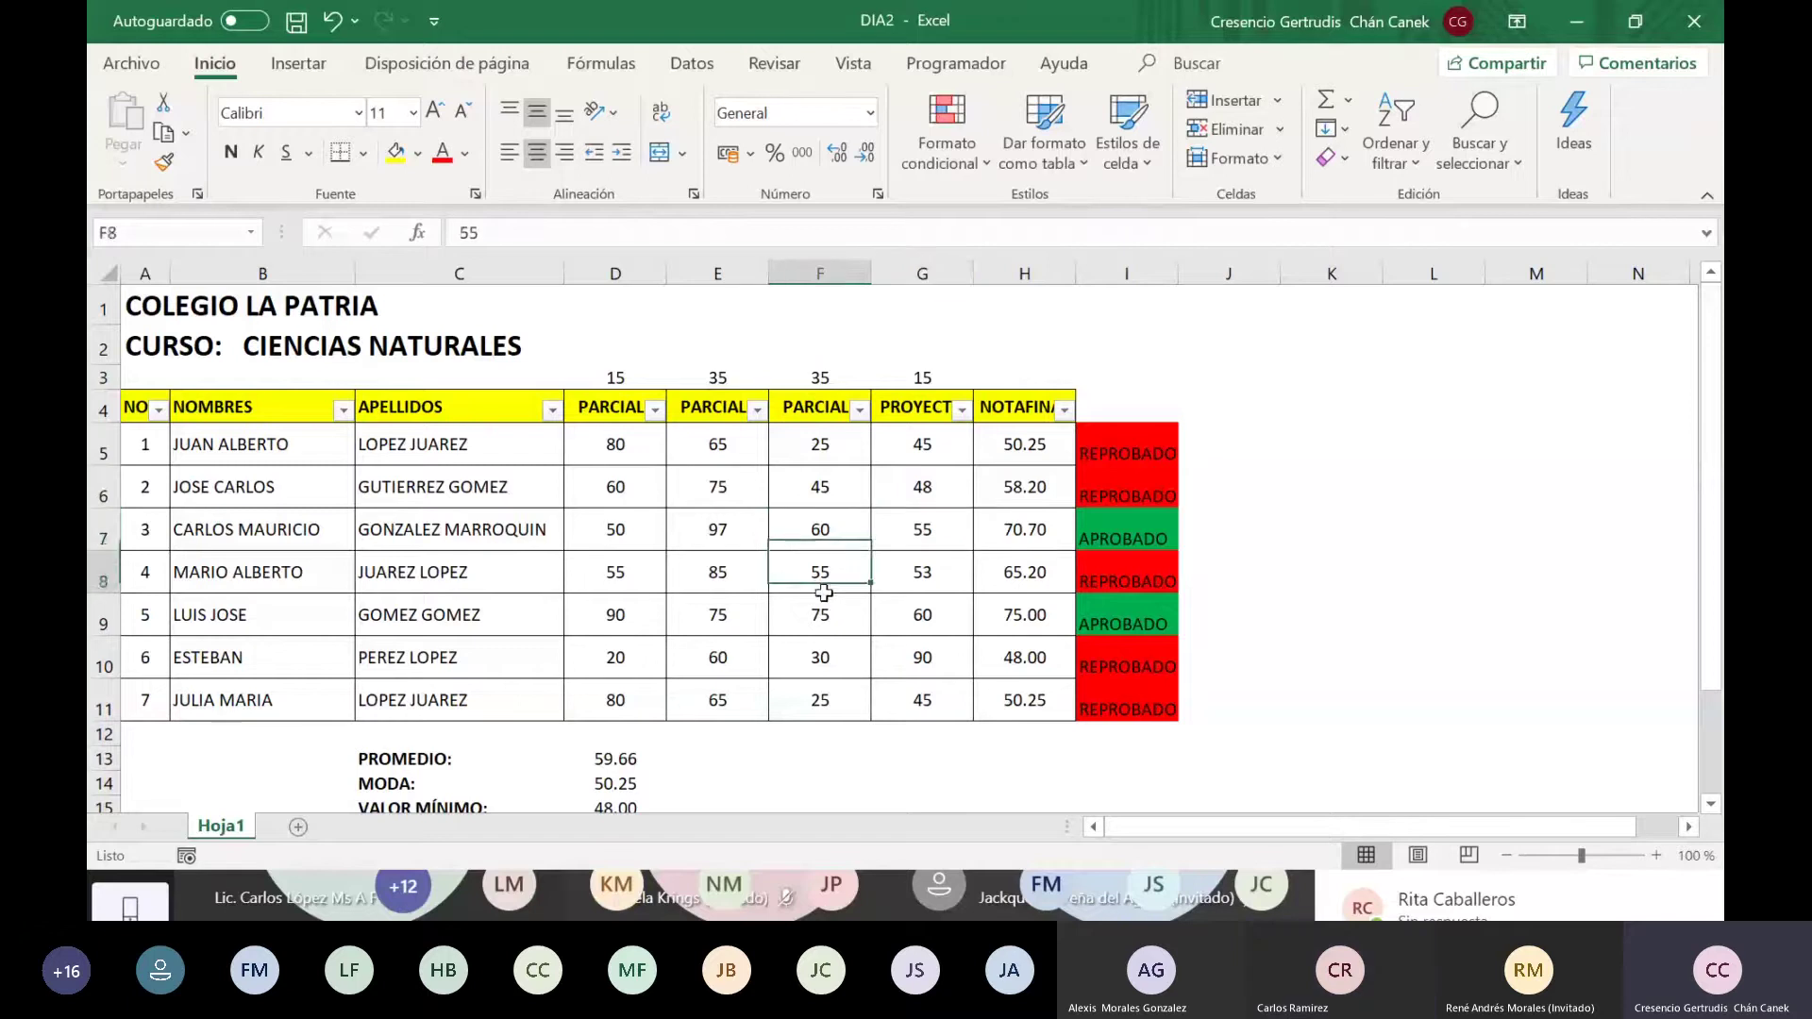
left_click(824, 618)
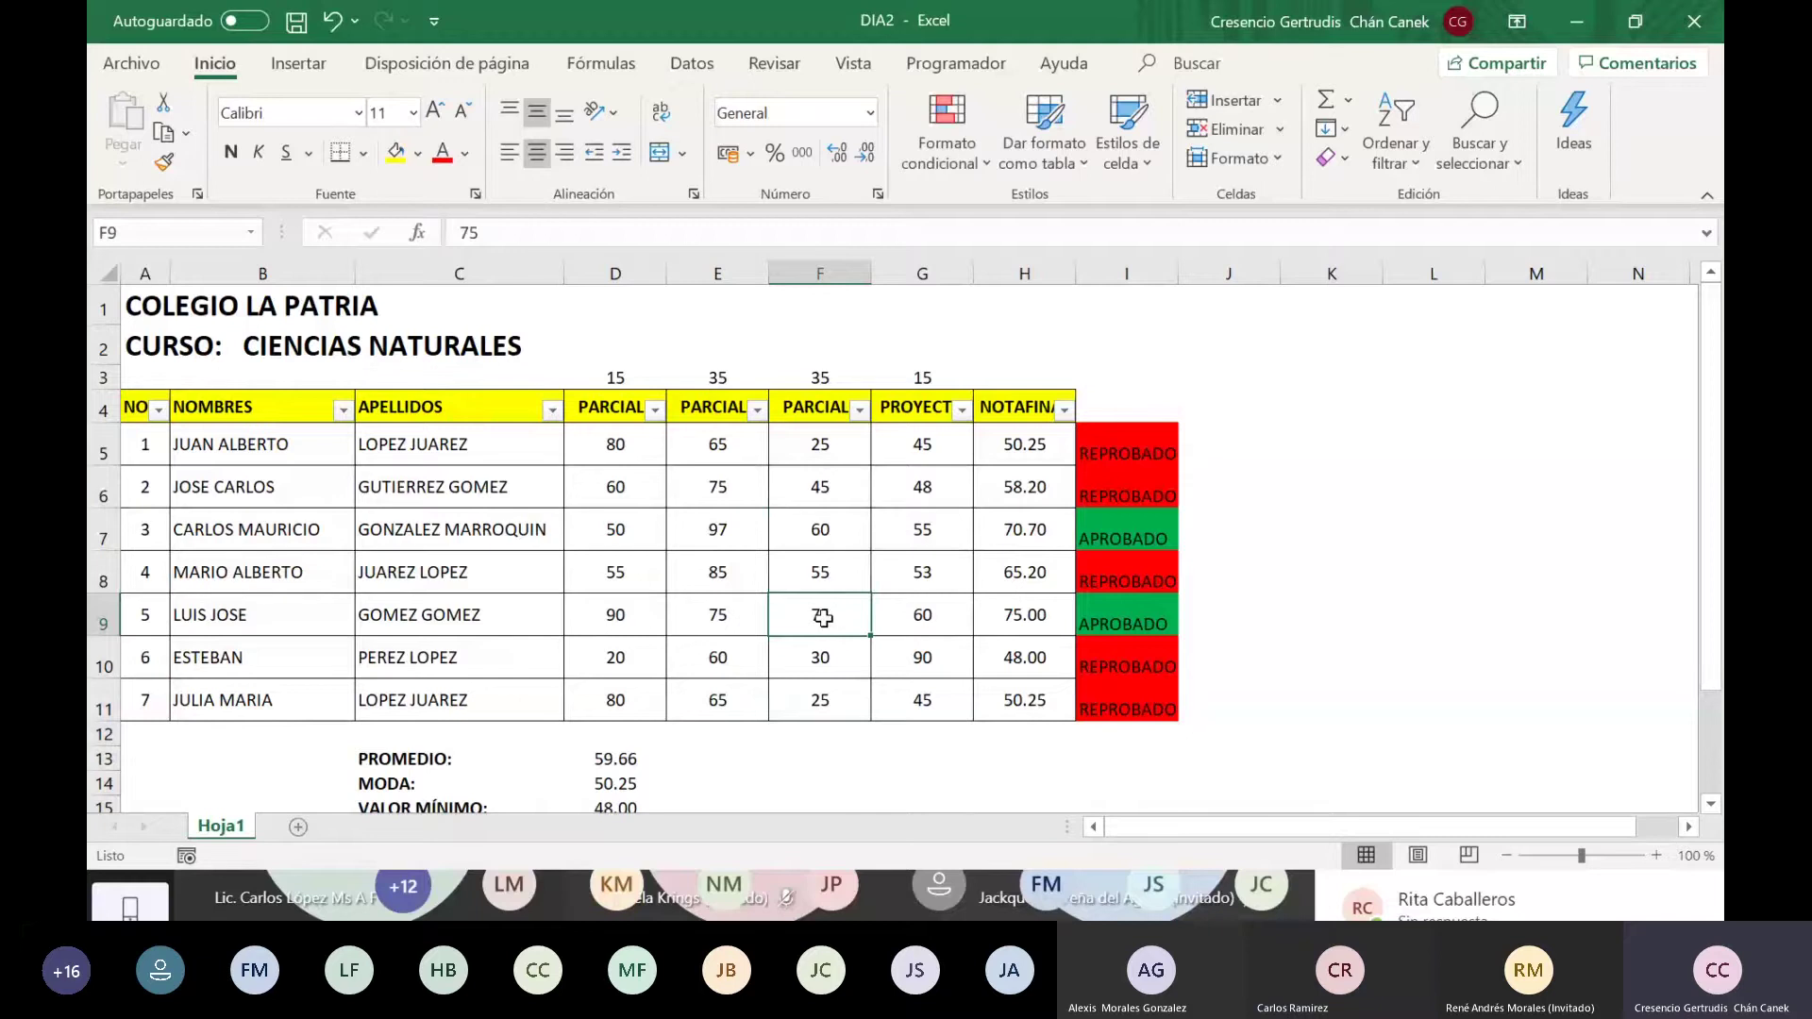
left_click(829, 531)
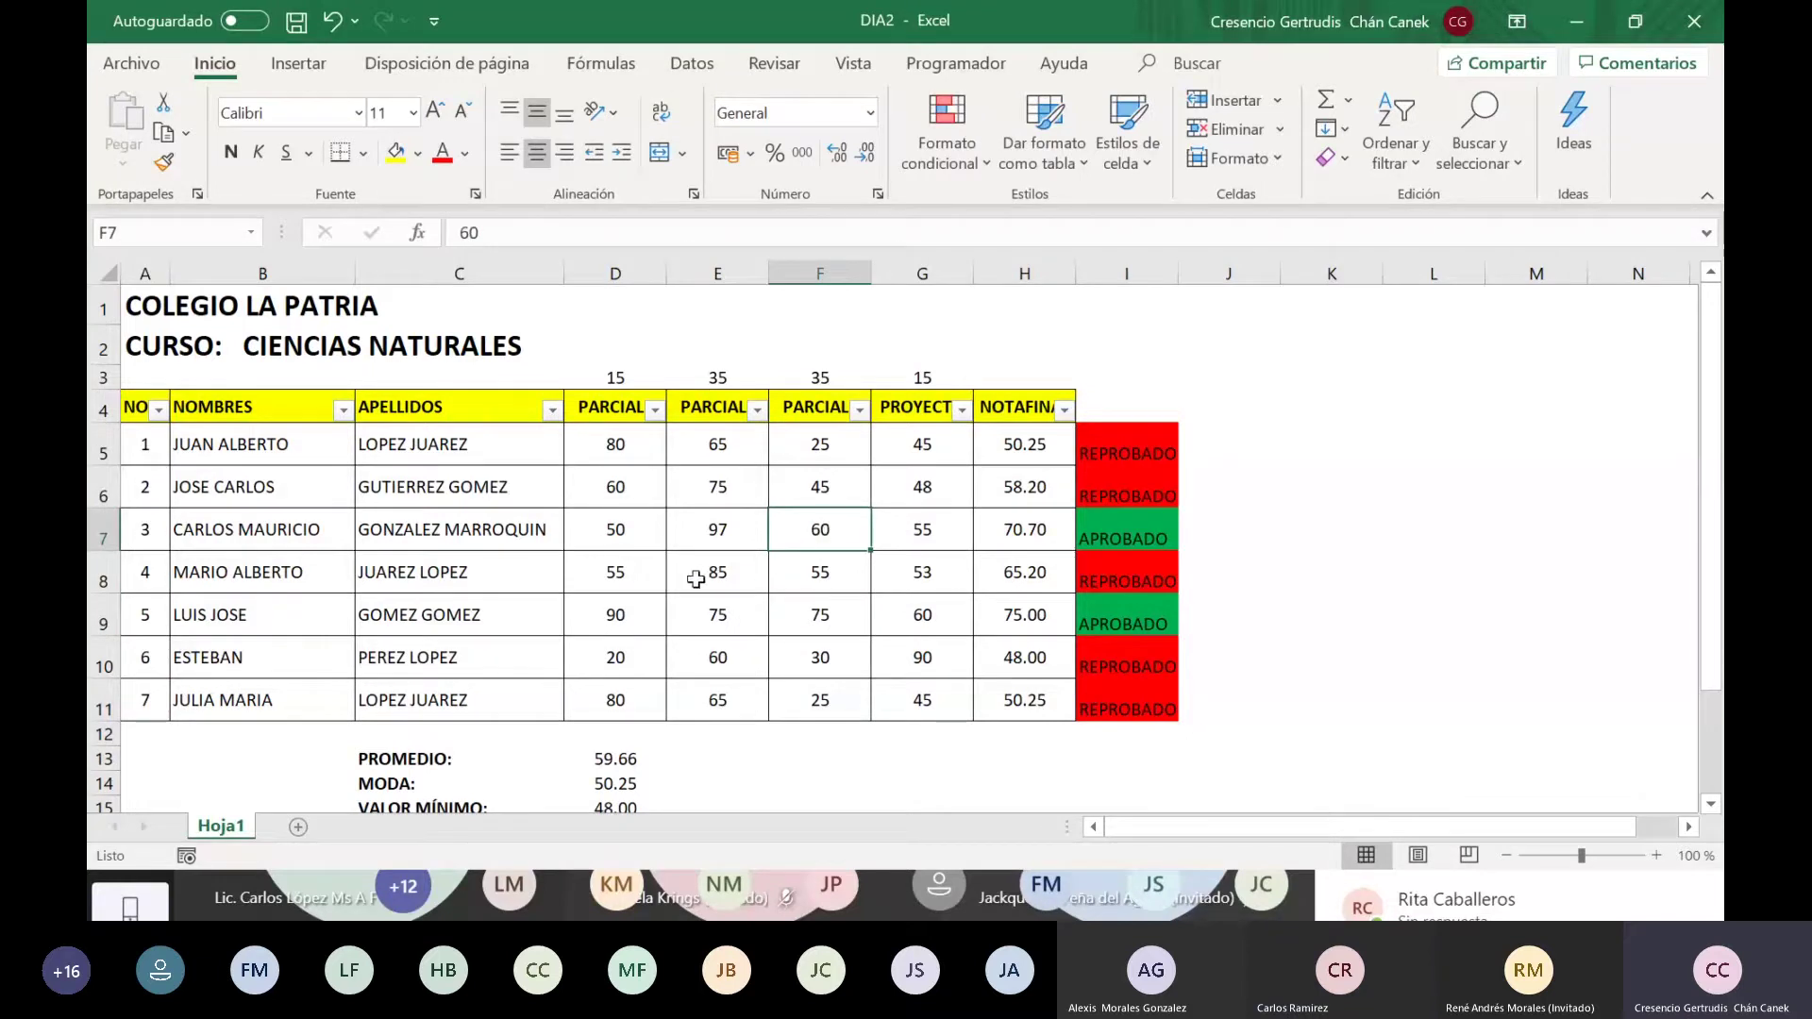
left_click(707, 500)
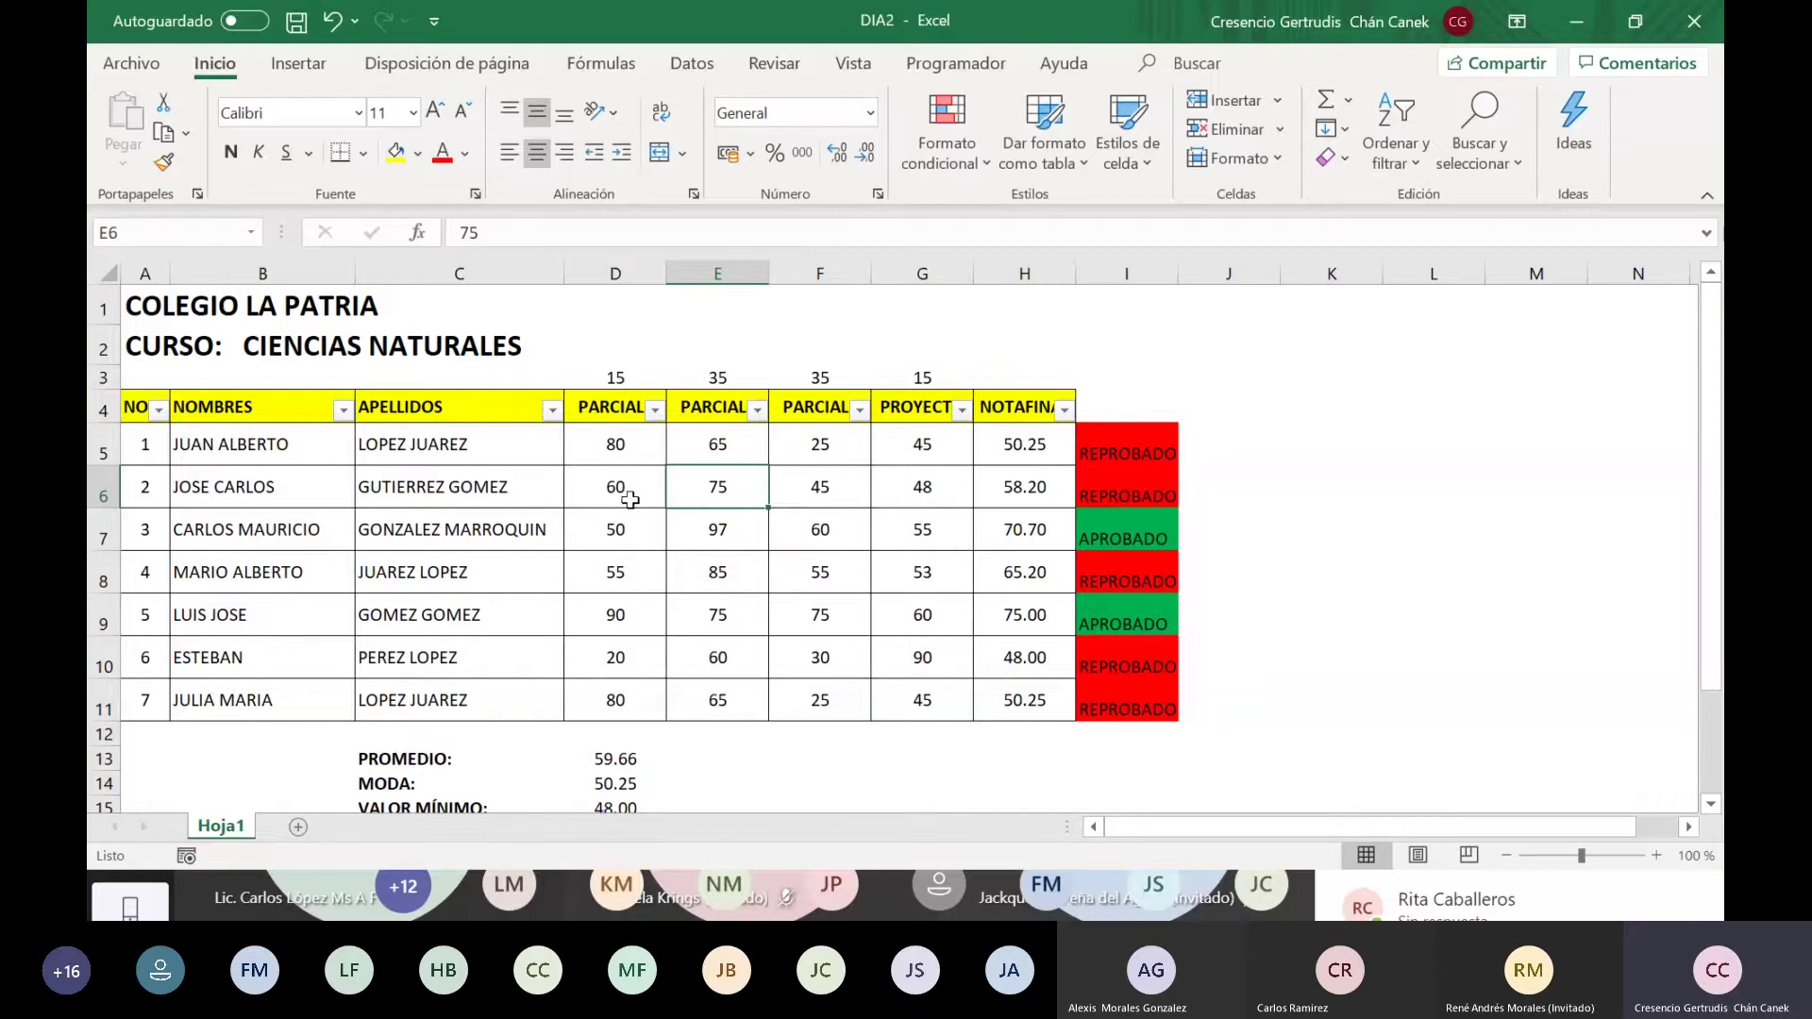
left_click(630, 498)
left_click_drag(281, 475, 866, 607)
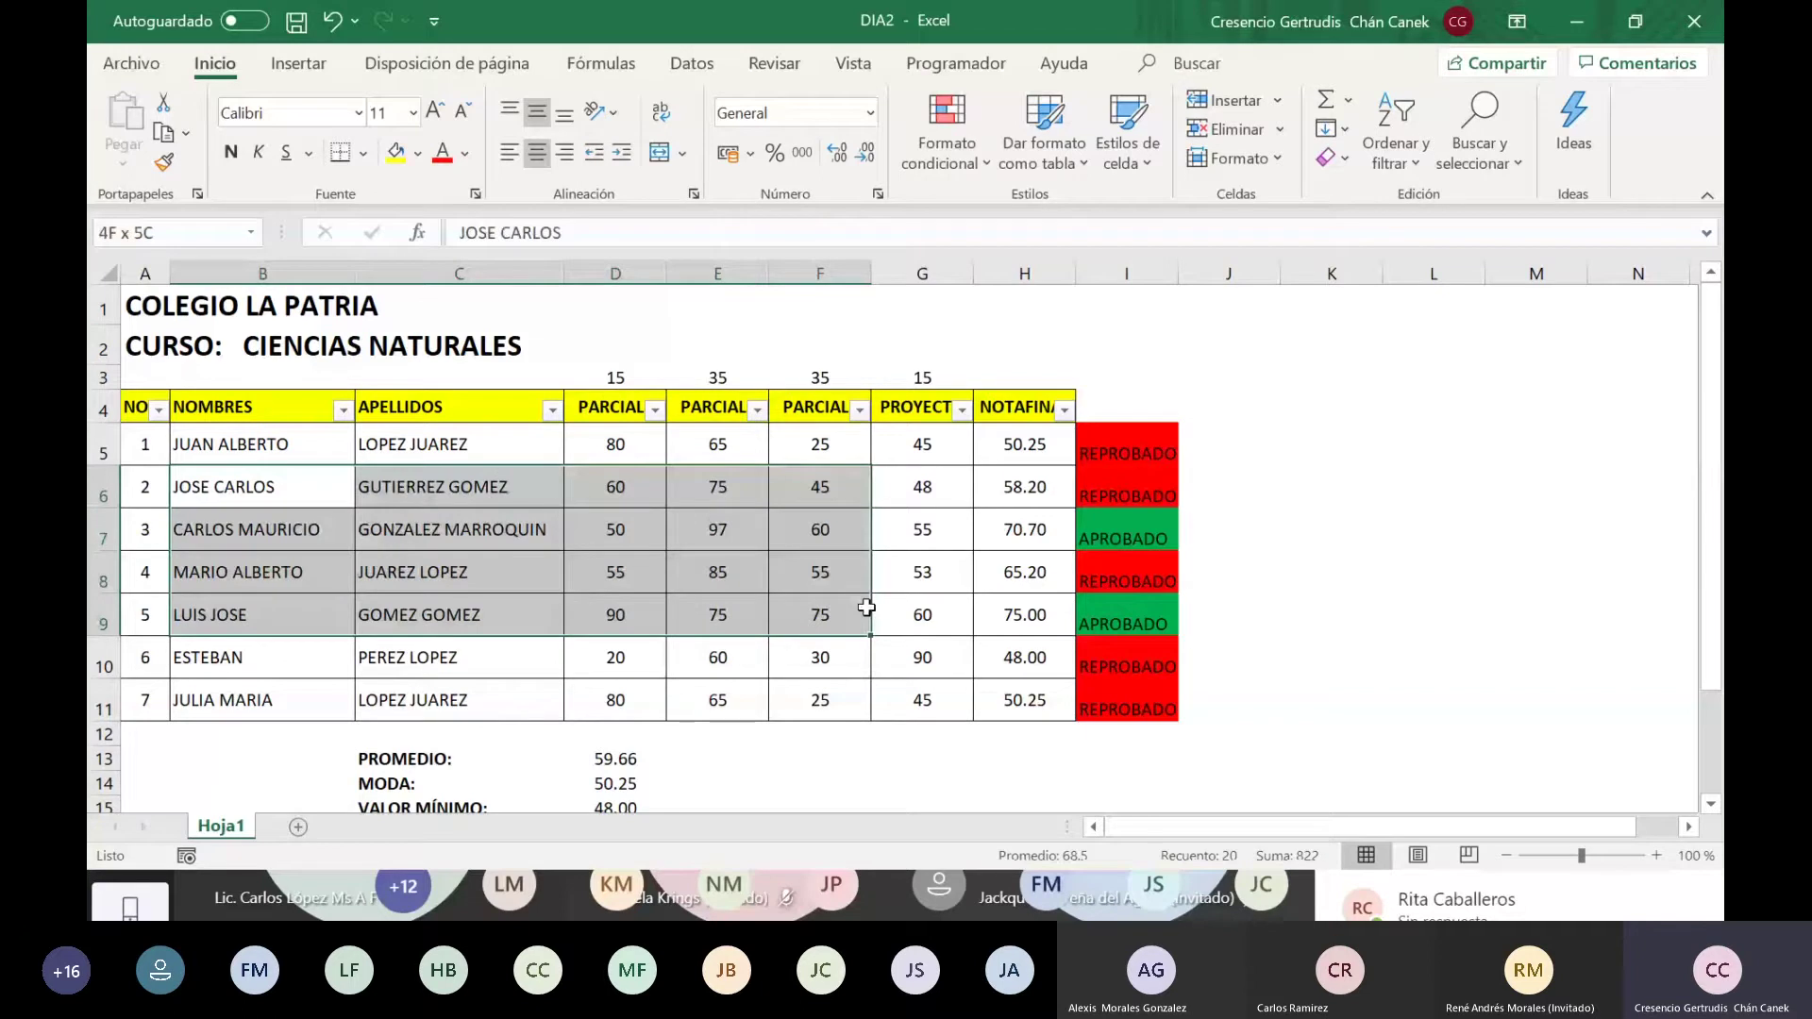
left_click(453, 528)
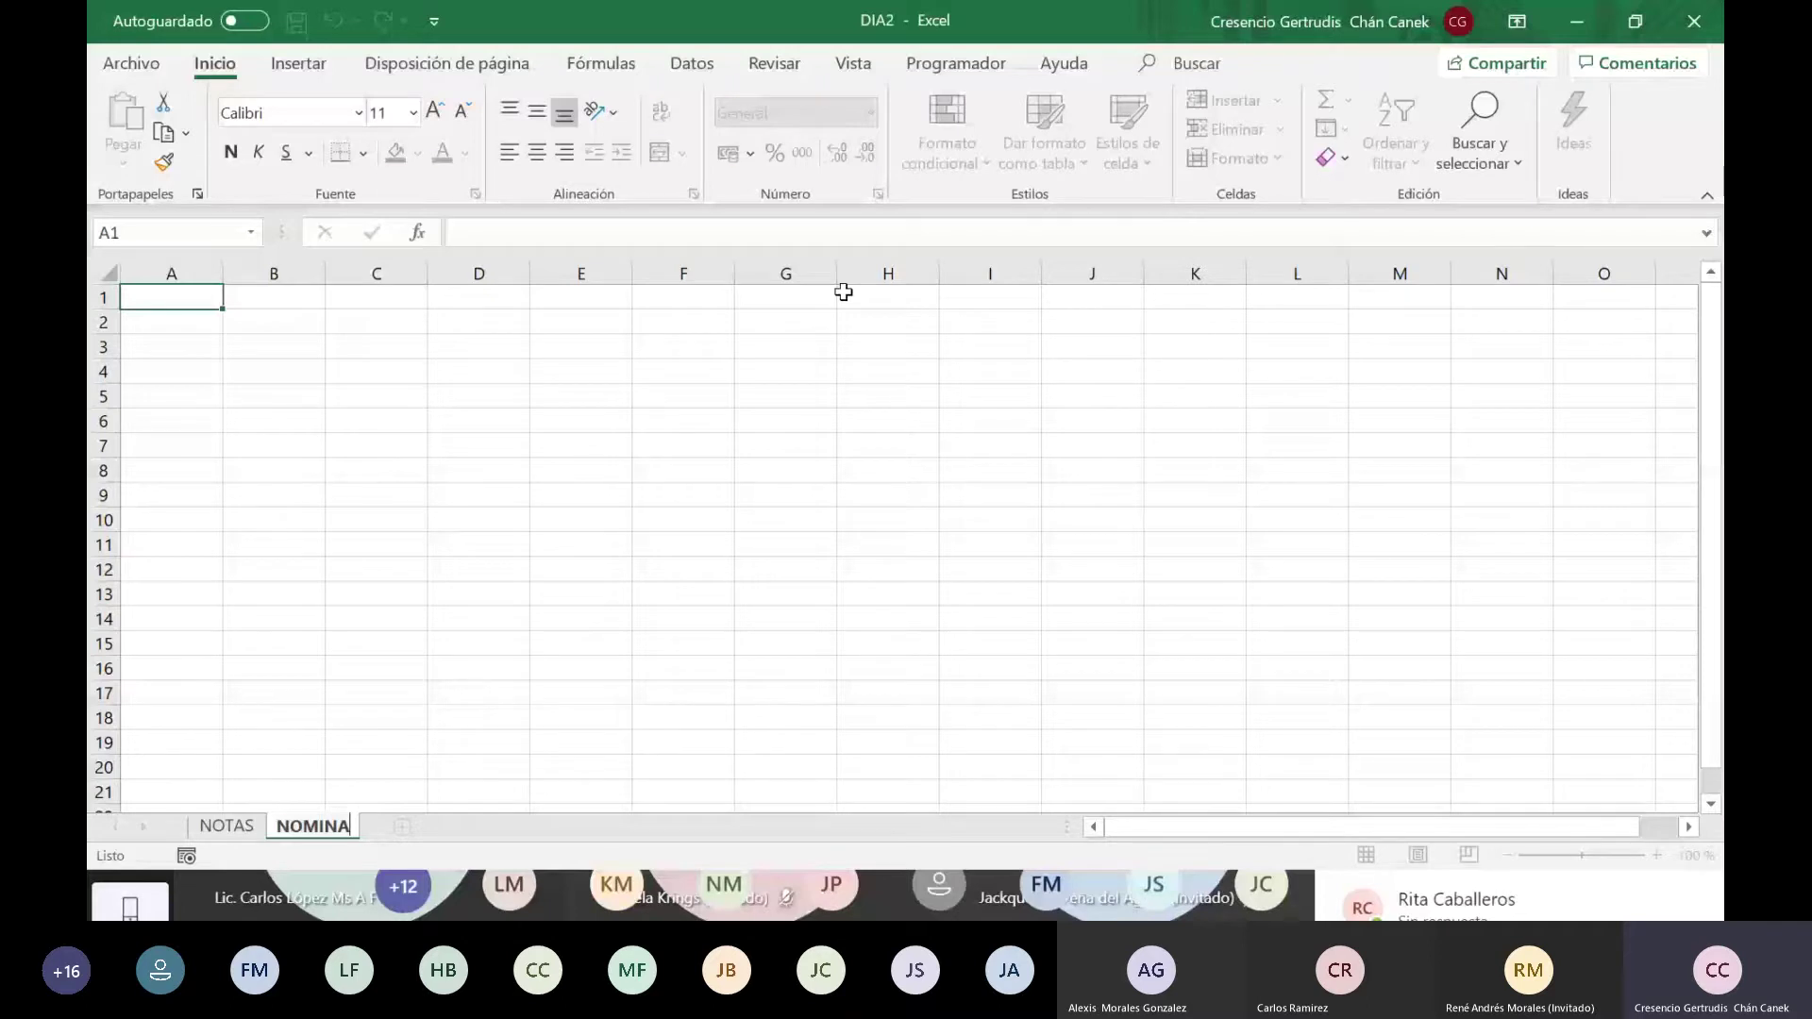
Step: Switch to the course folder in File Explorer and open the NOMINA workbook
key("alt+Tab")
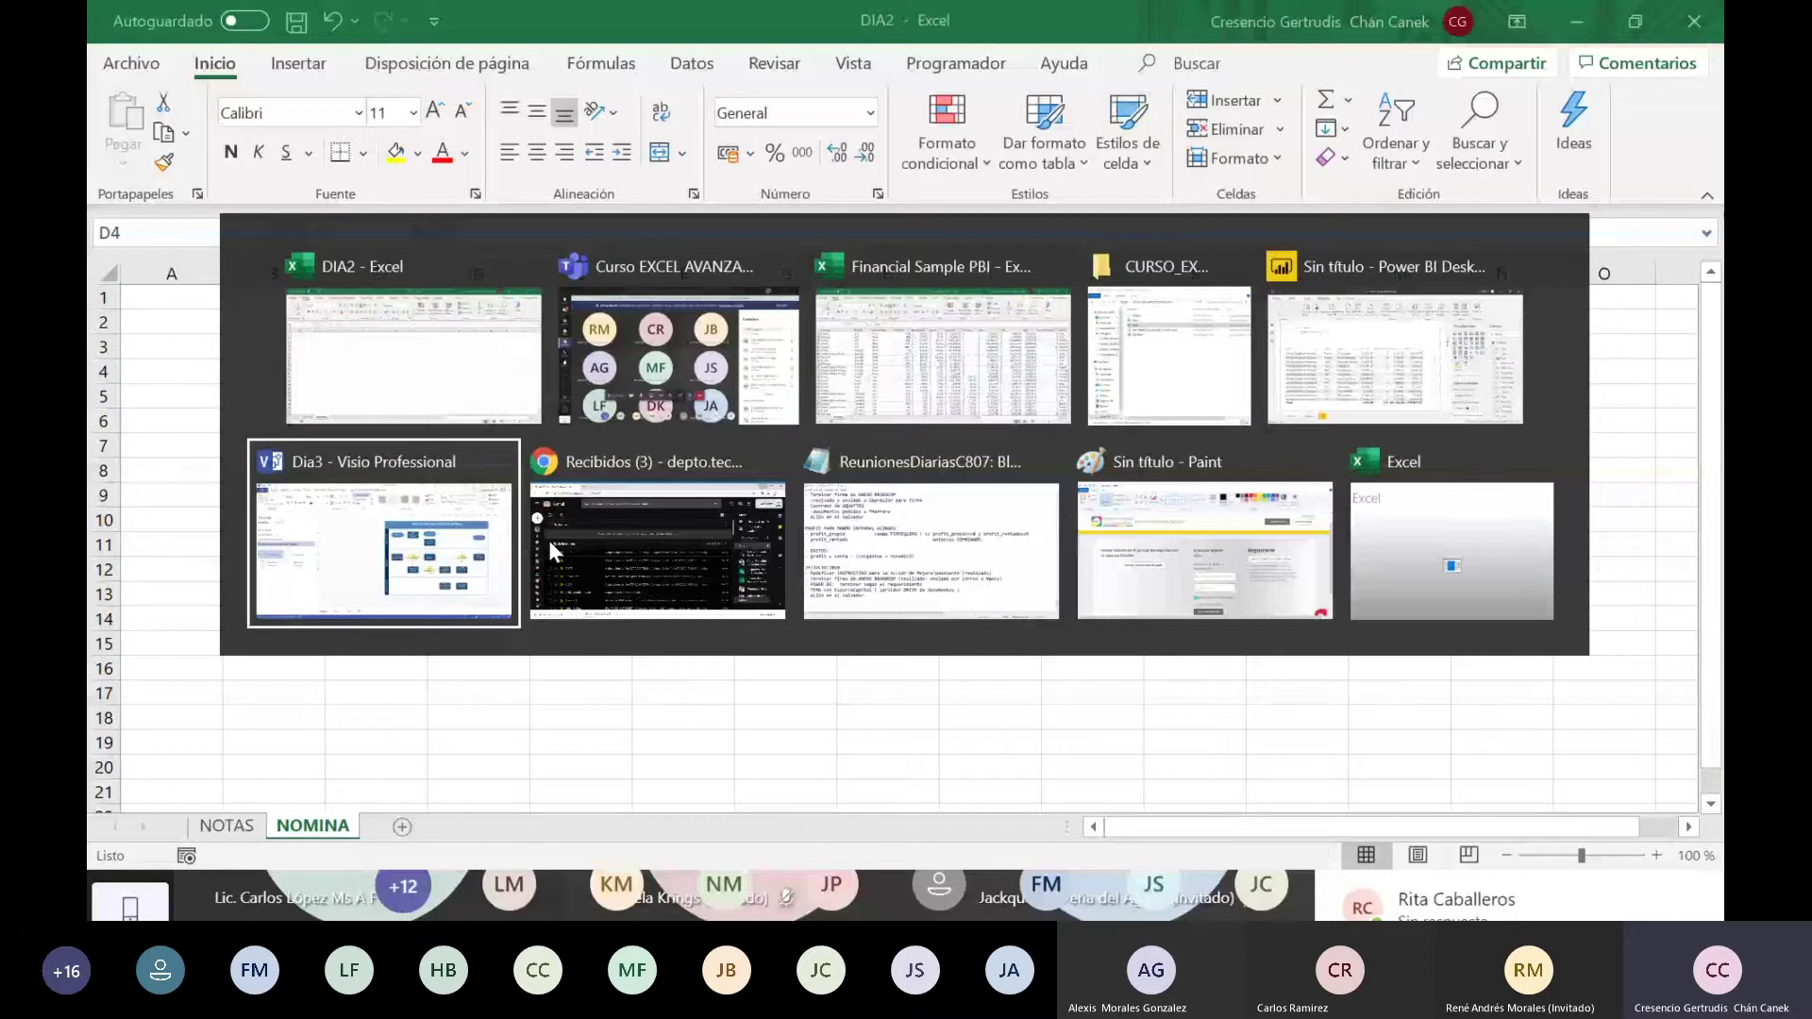
left_click(1168, 356)
double_click(837, 319)
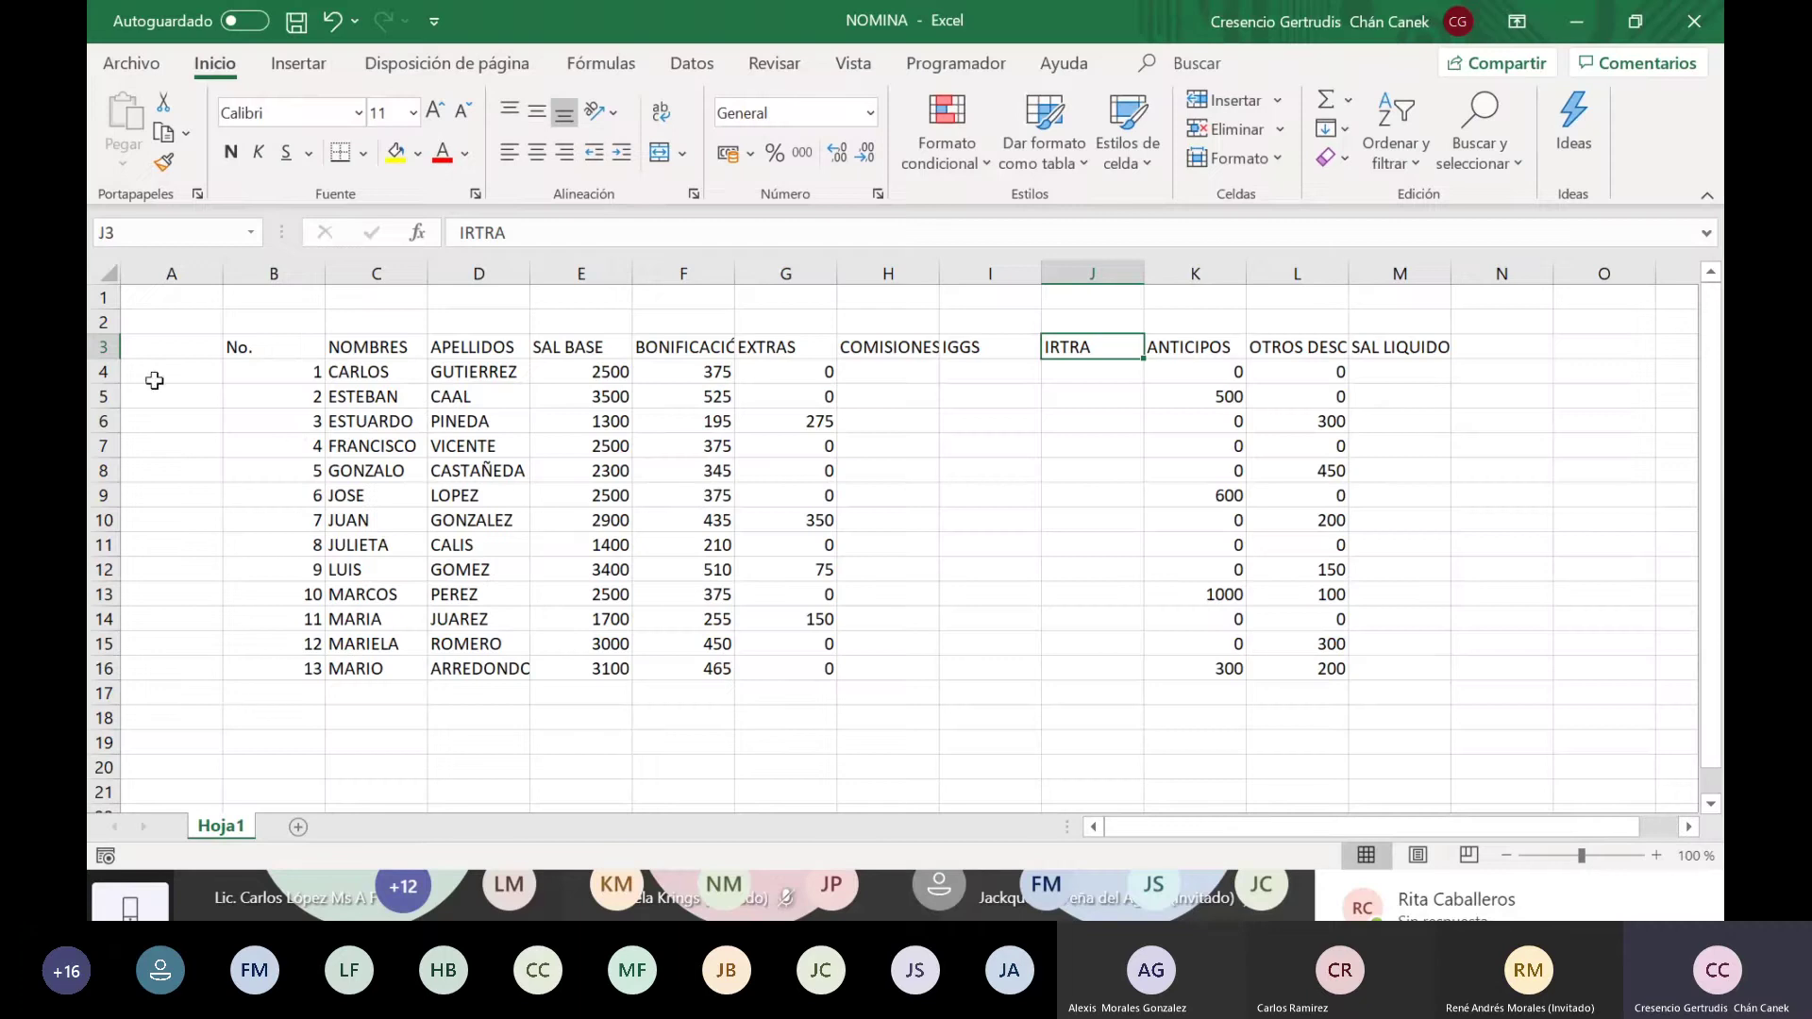
Step: Copy the payroll table B3:M16 from the NOMINA workbook into the NOMINA sheet of DIA2, starting at B3
left_click_drag(283, 347, 1381, 673)
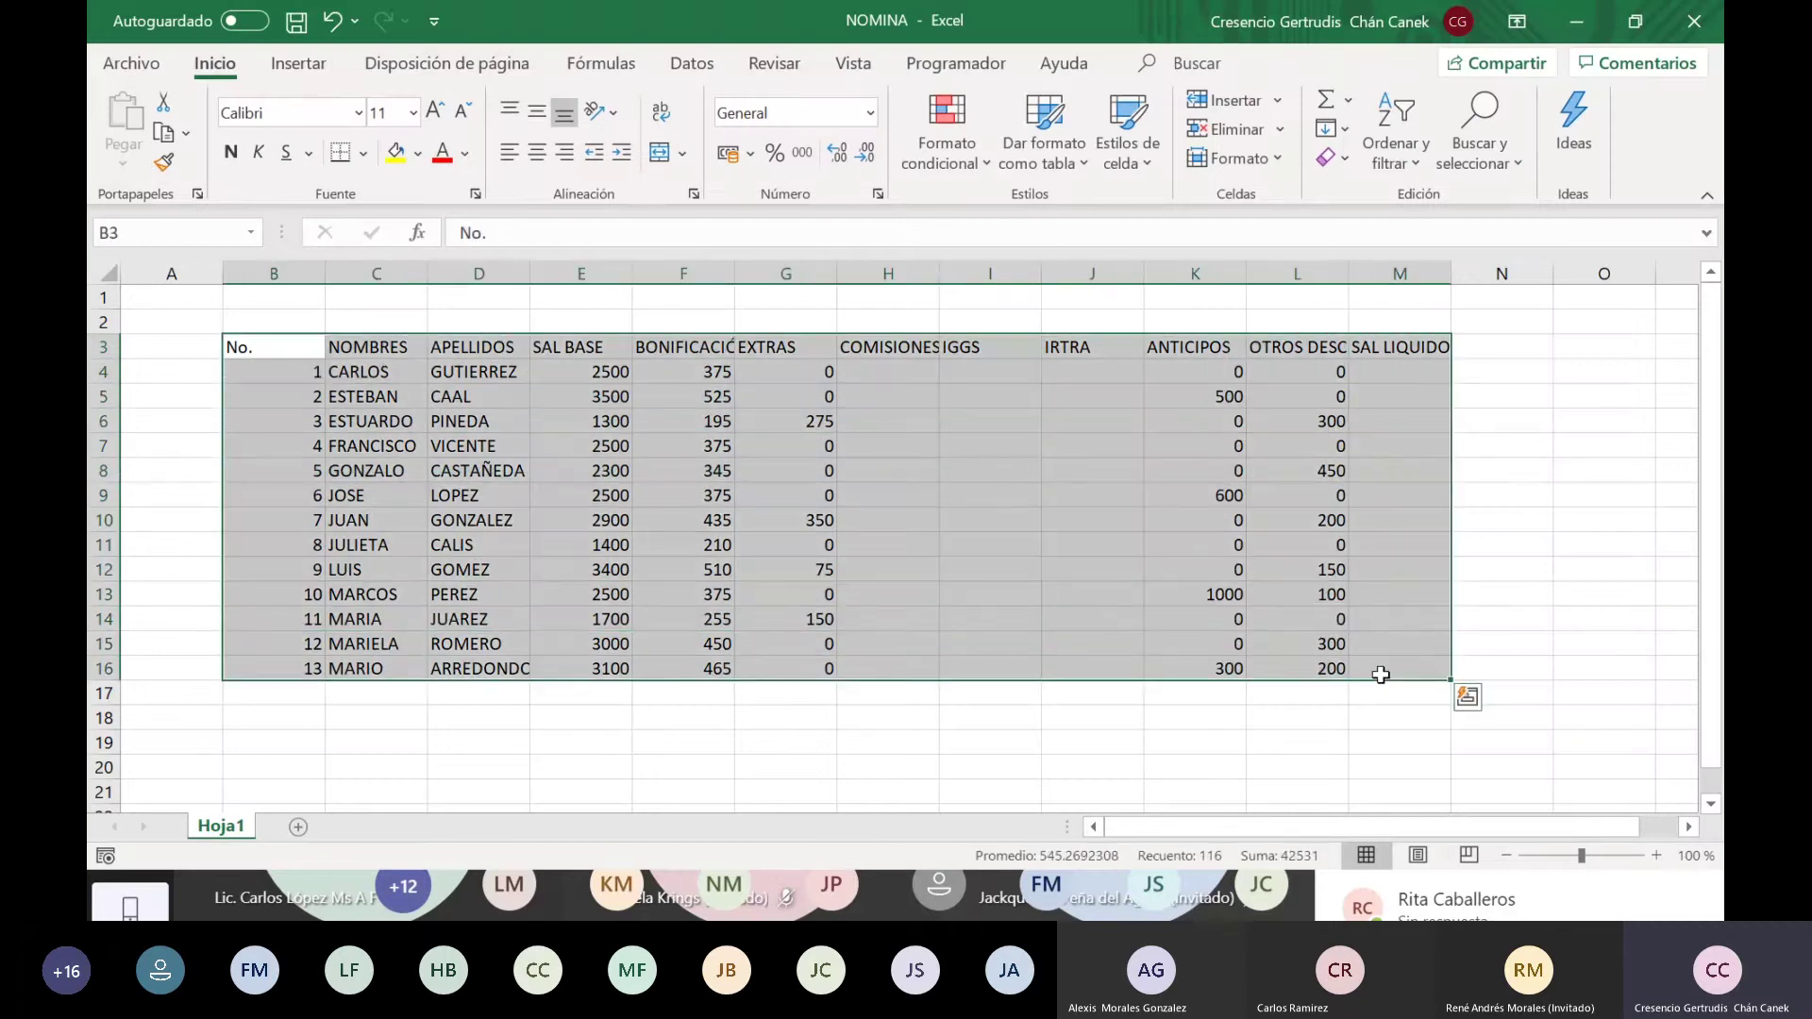
key("ctrl+c")
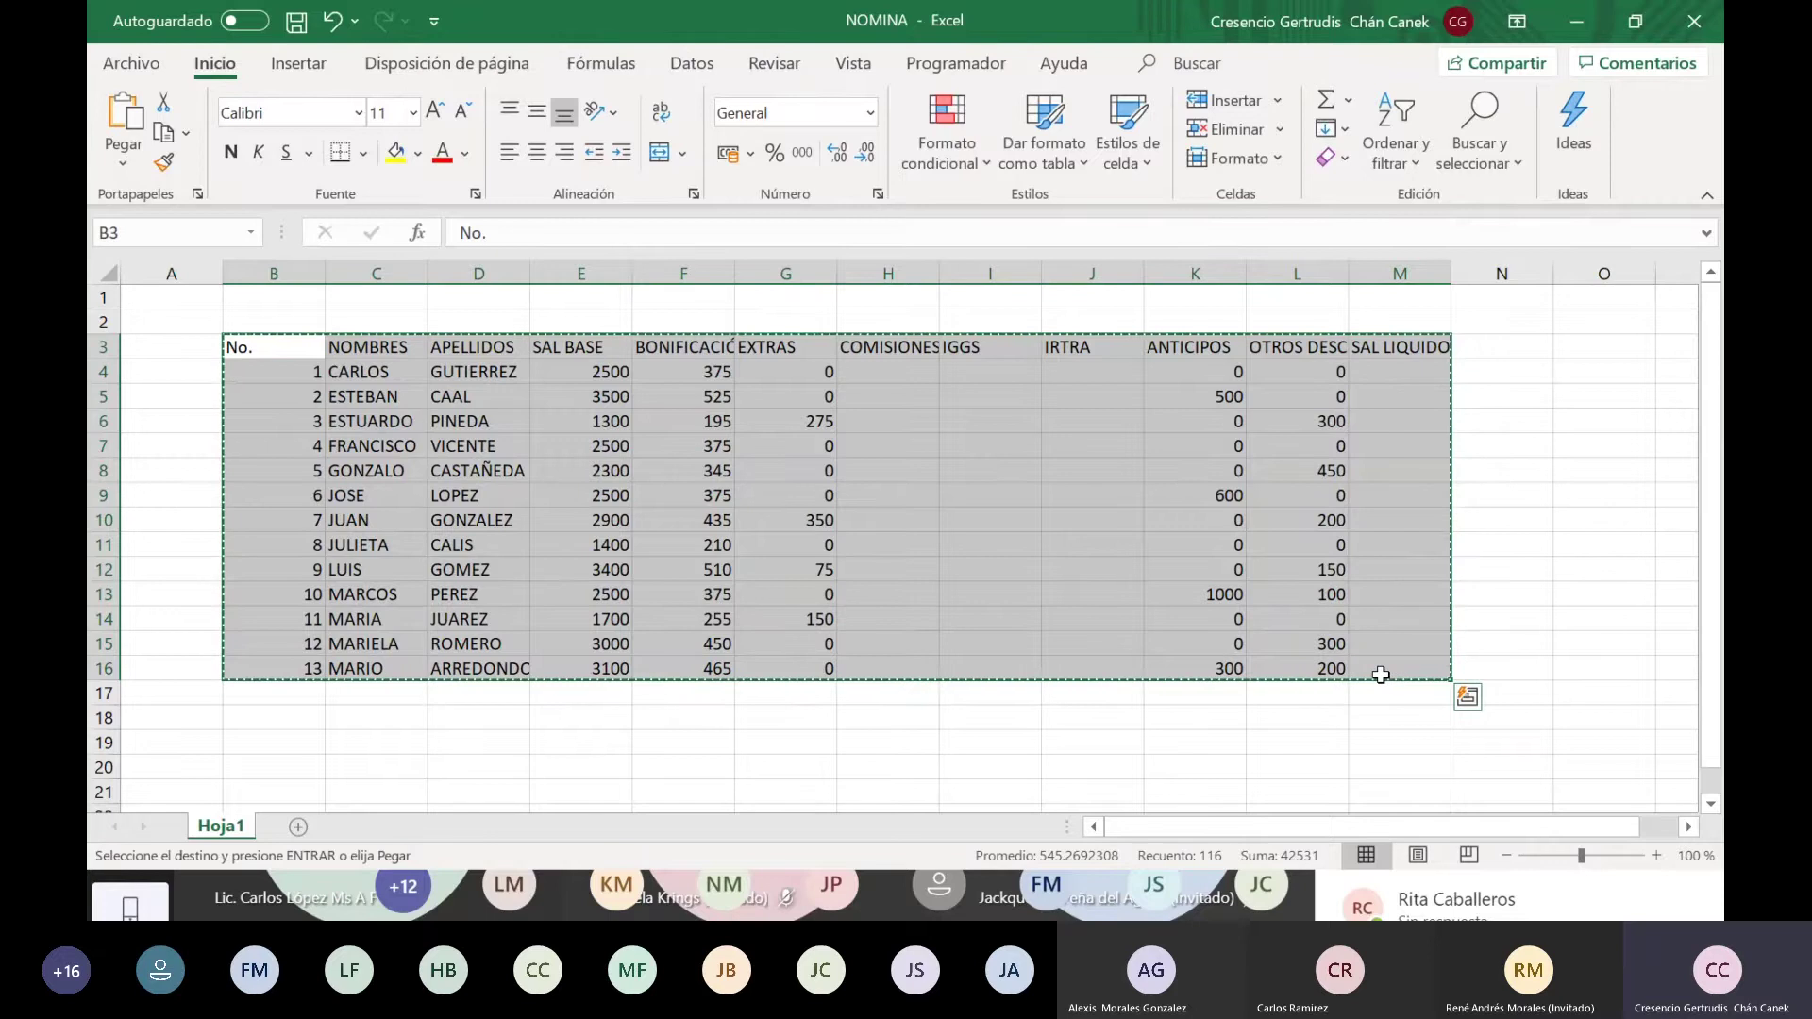
key("alt+Tab")
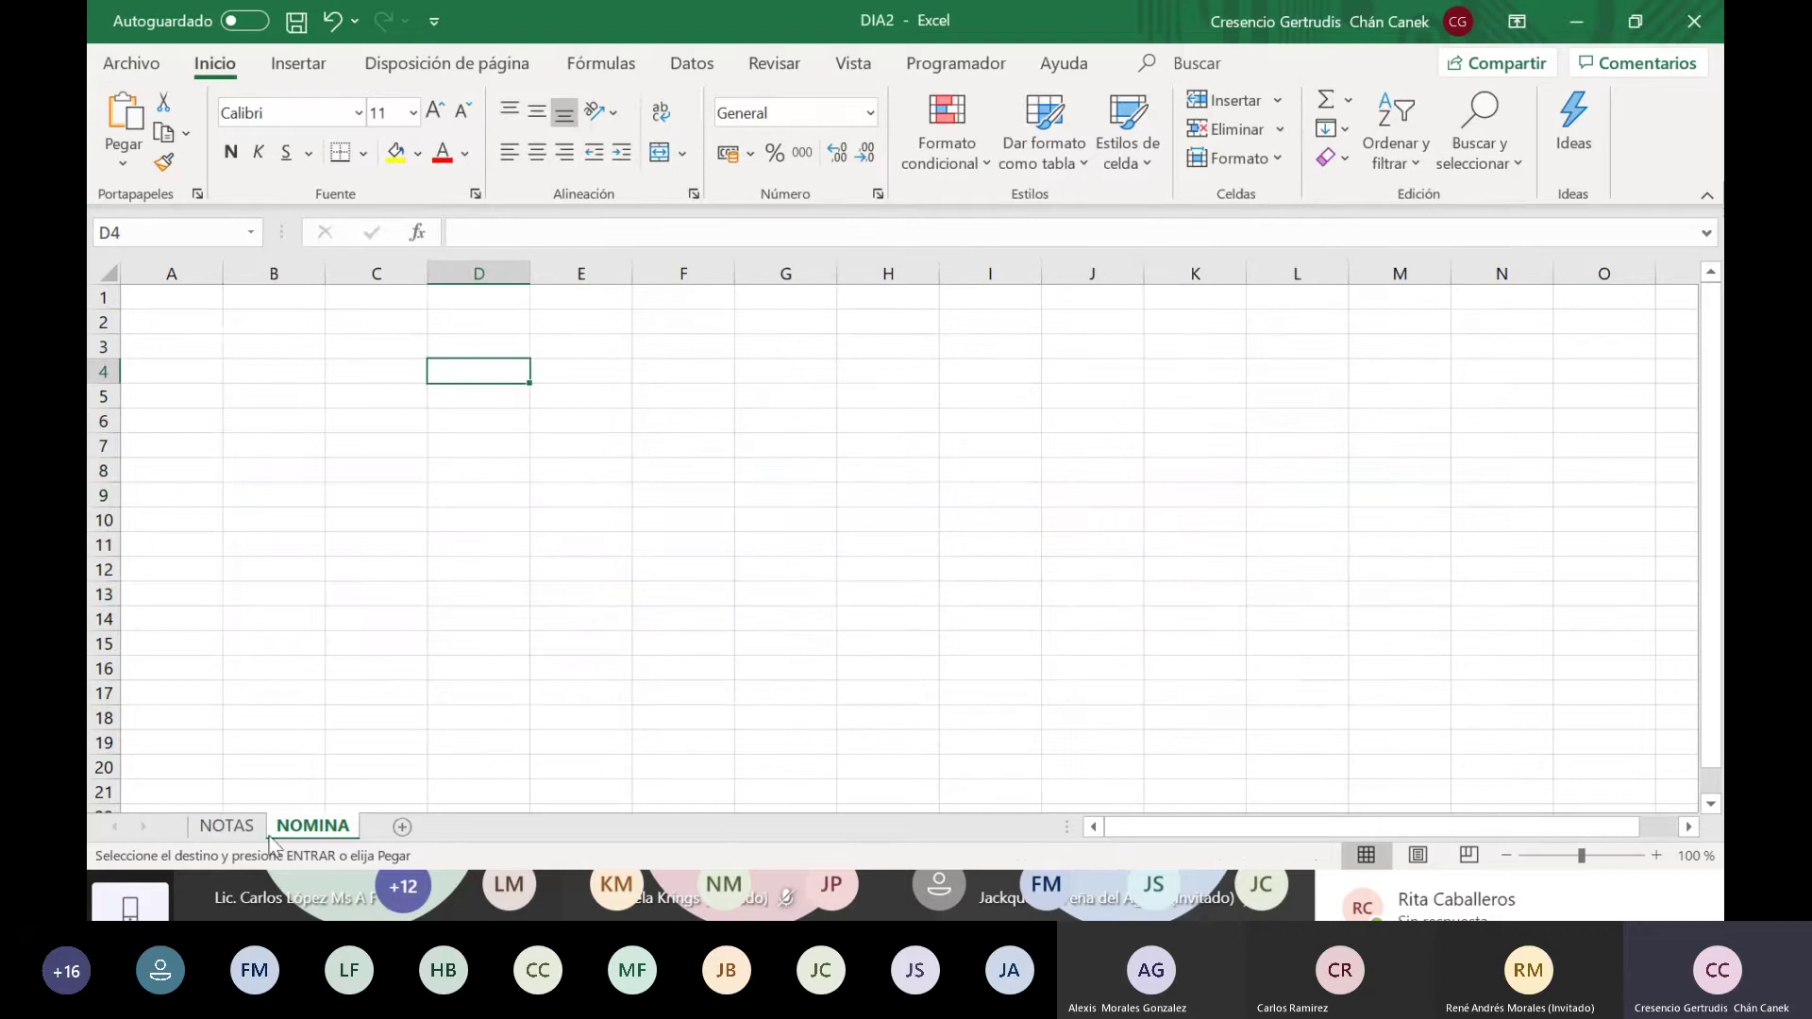
left_click(279, 351)
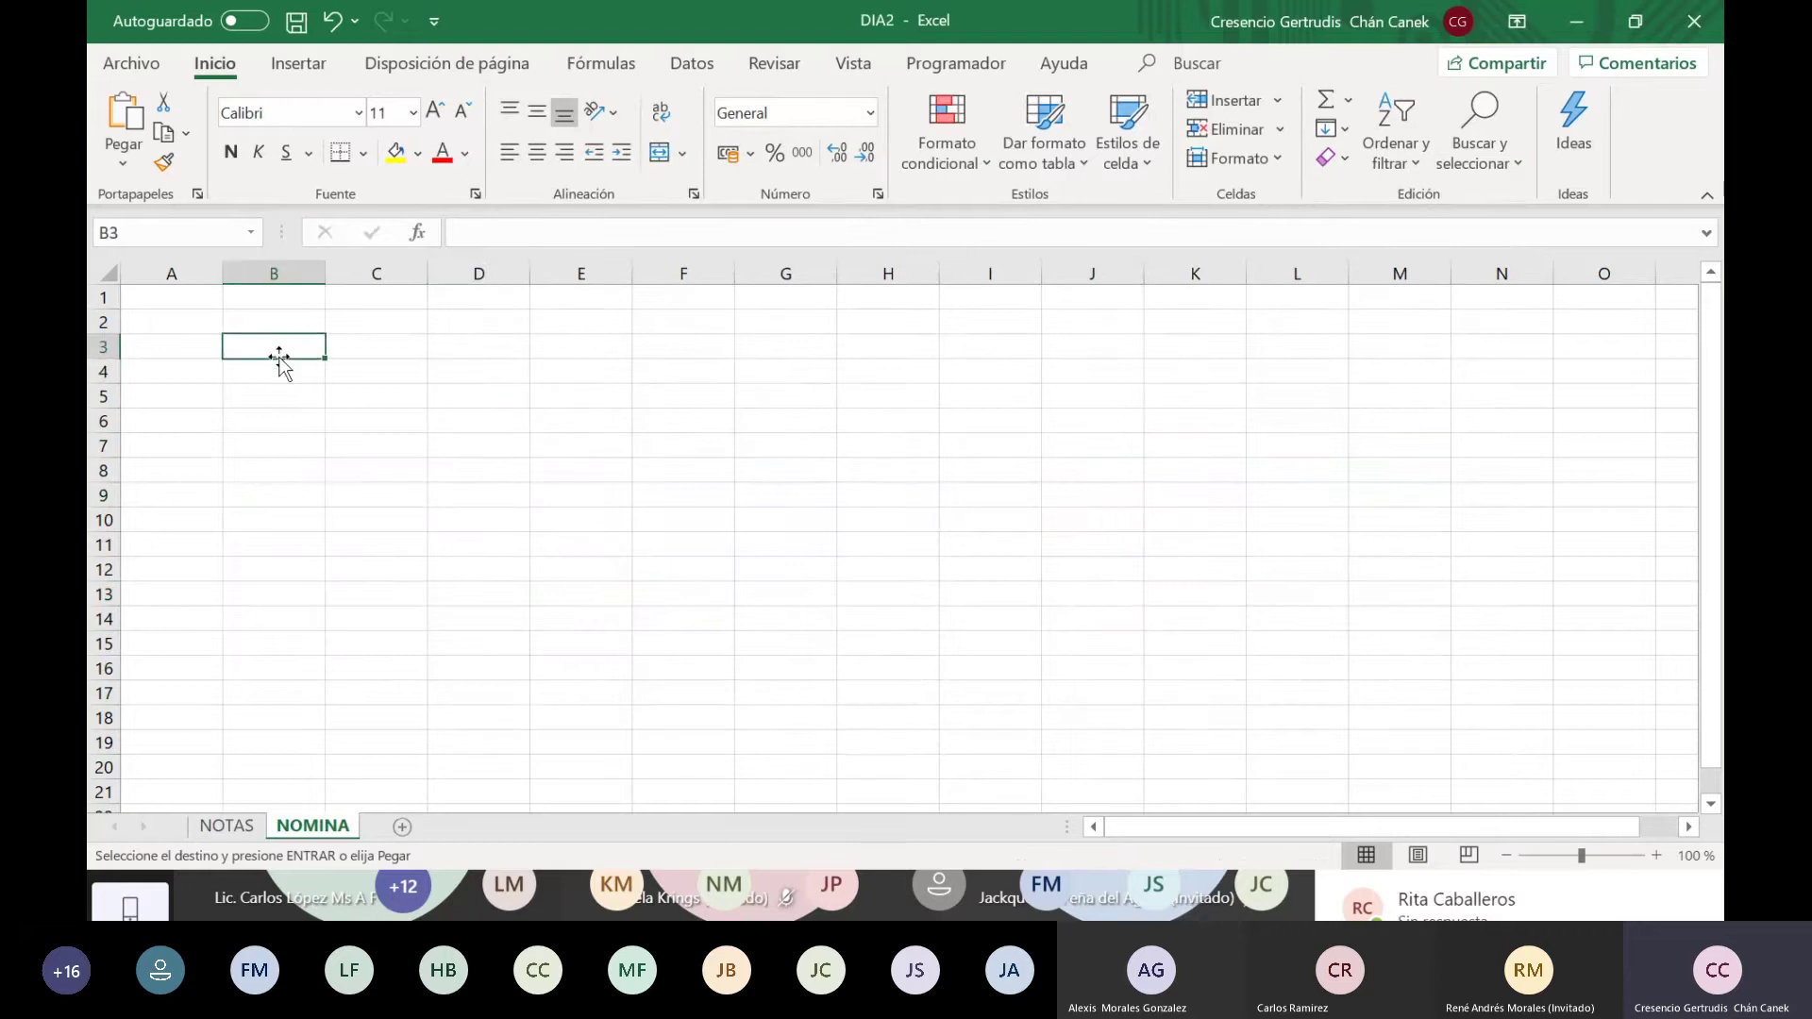
key("ctrl+v")
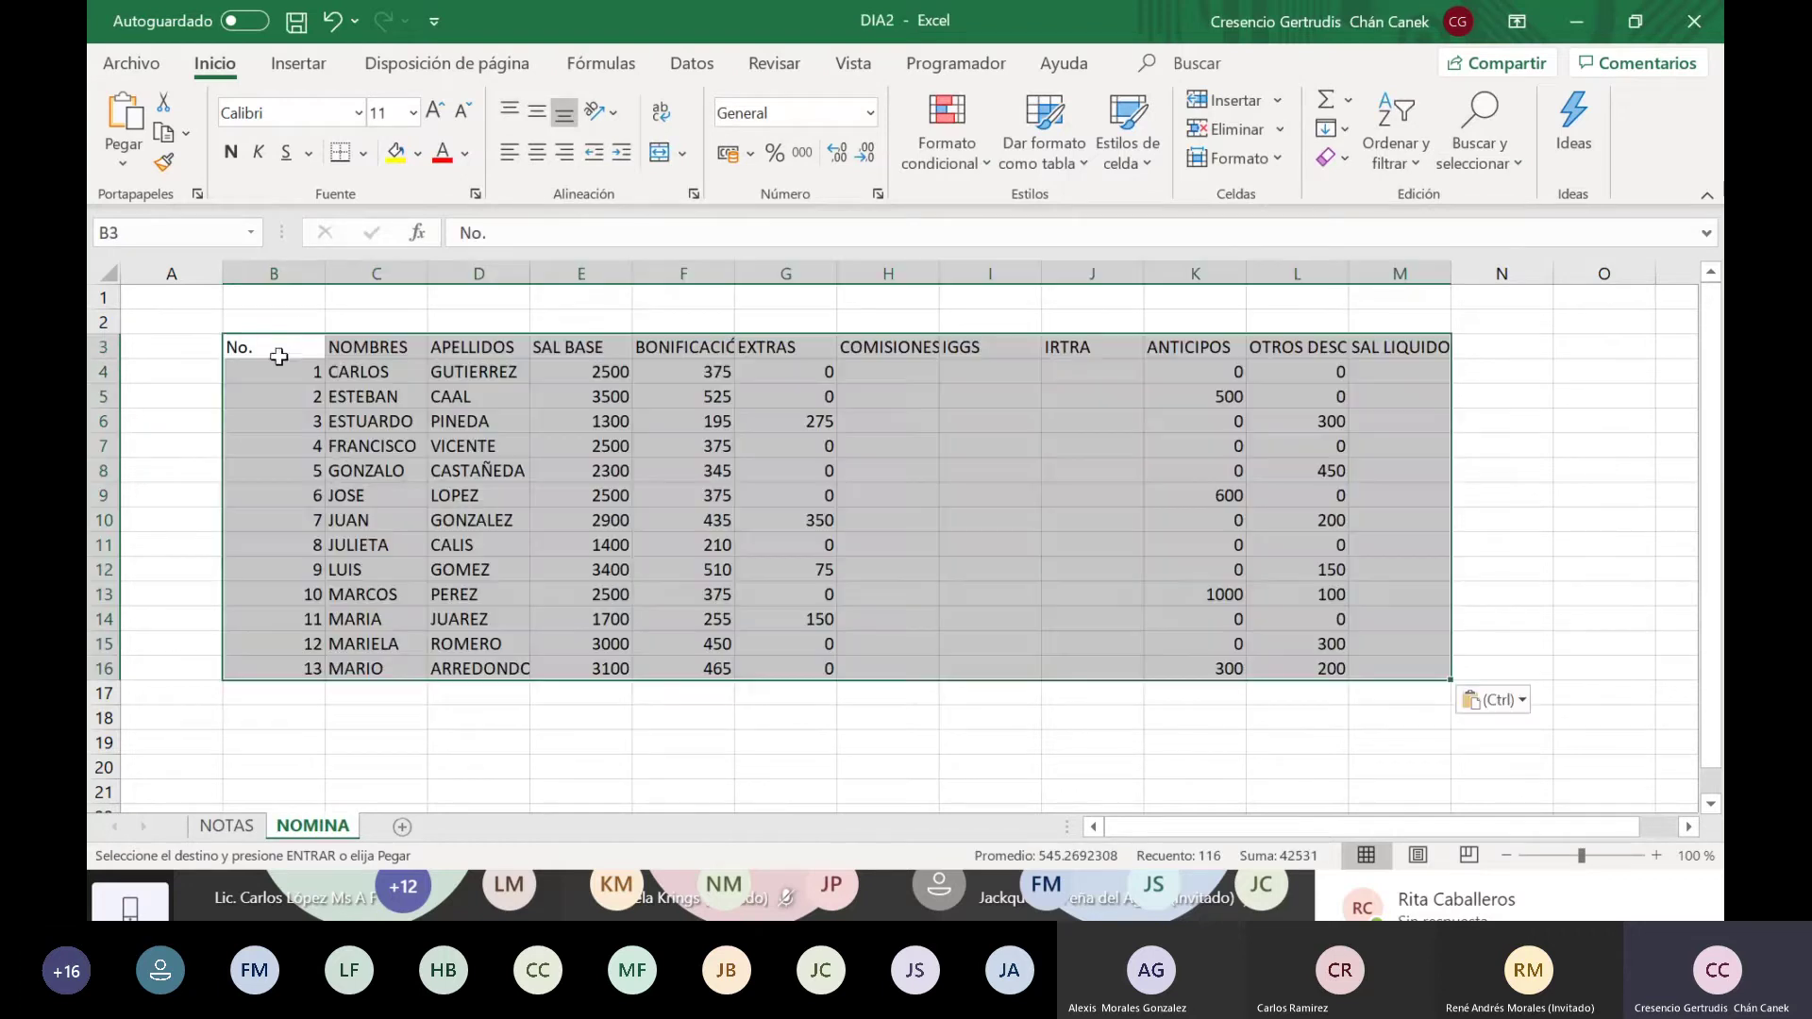
Step: Examine the names, salary figures and empty calculation columns of the pasted payroll table
left_click(415, 491)
left_click(612, 562)
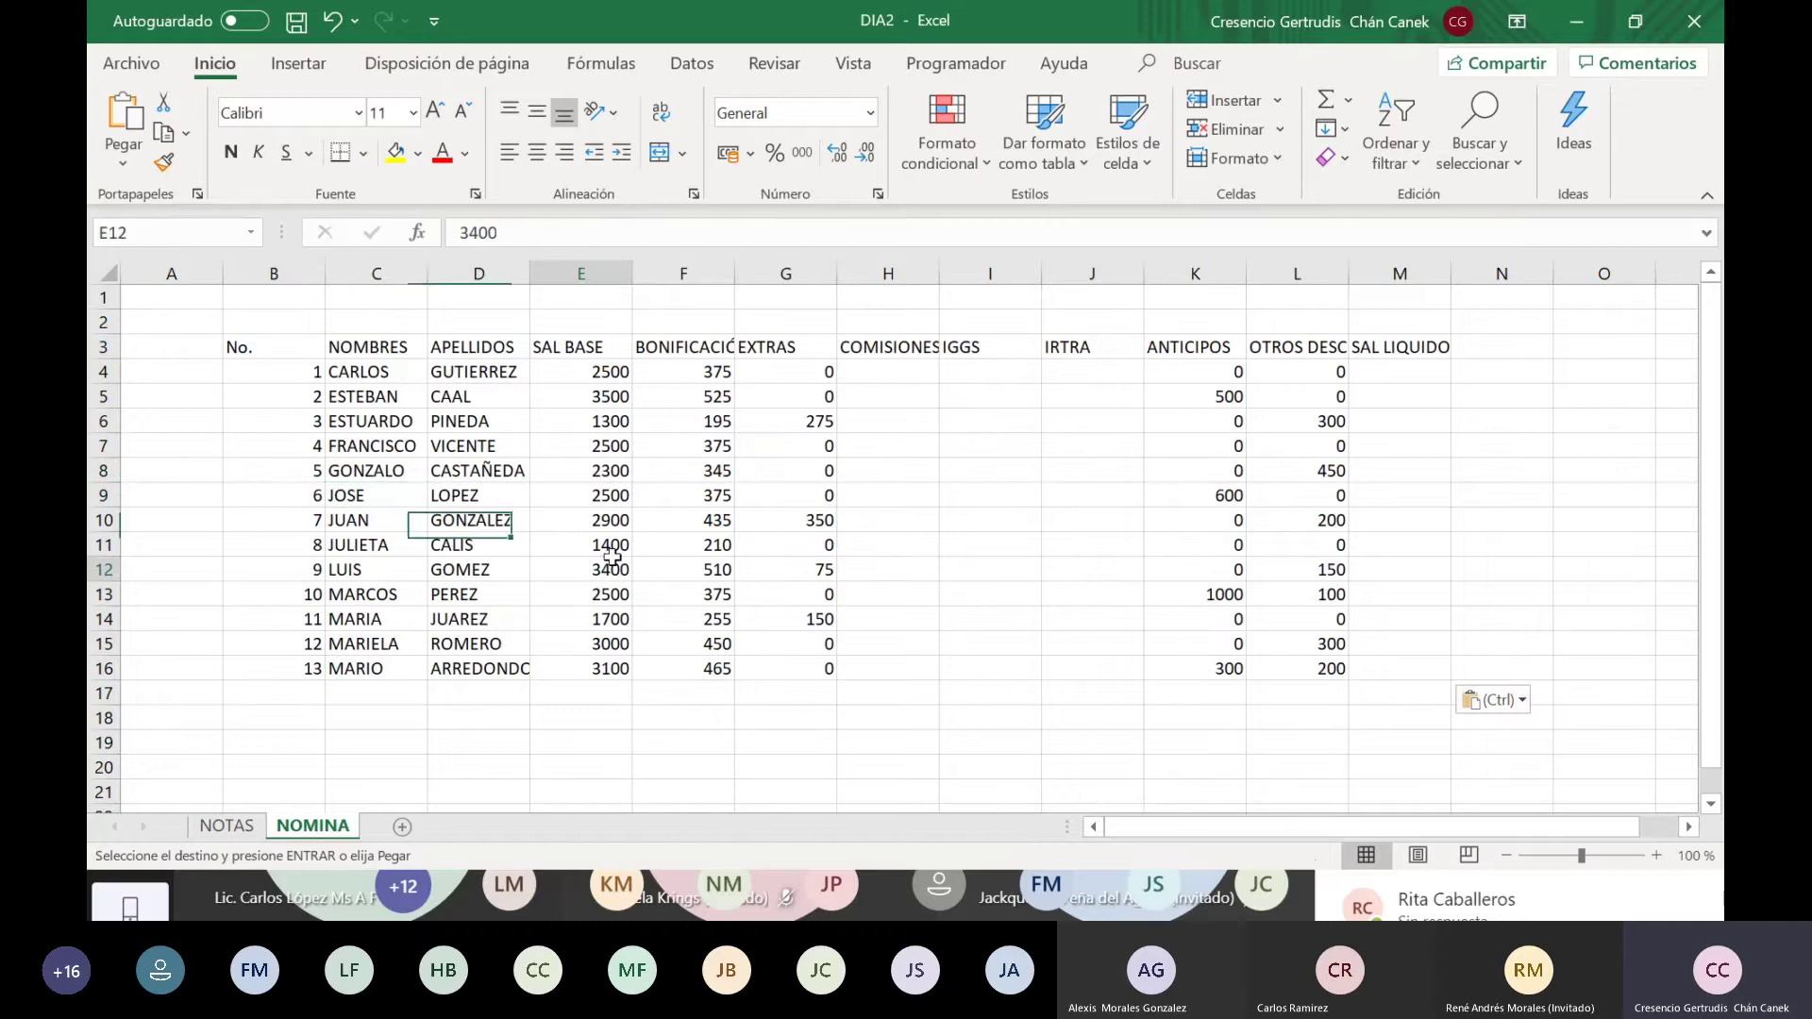
left_click(443, 449)
left_click(1014, 524)
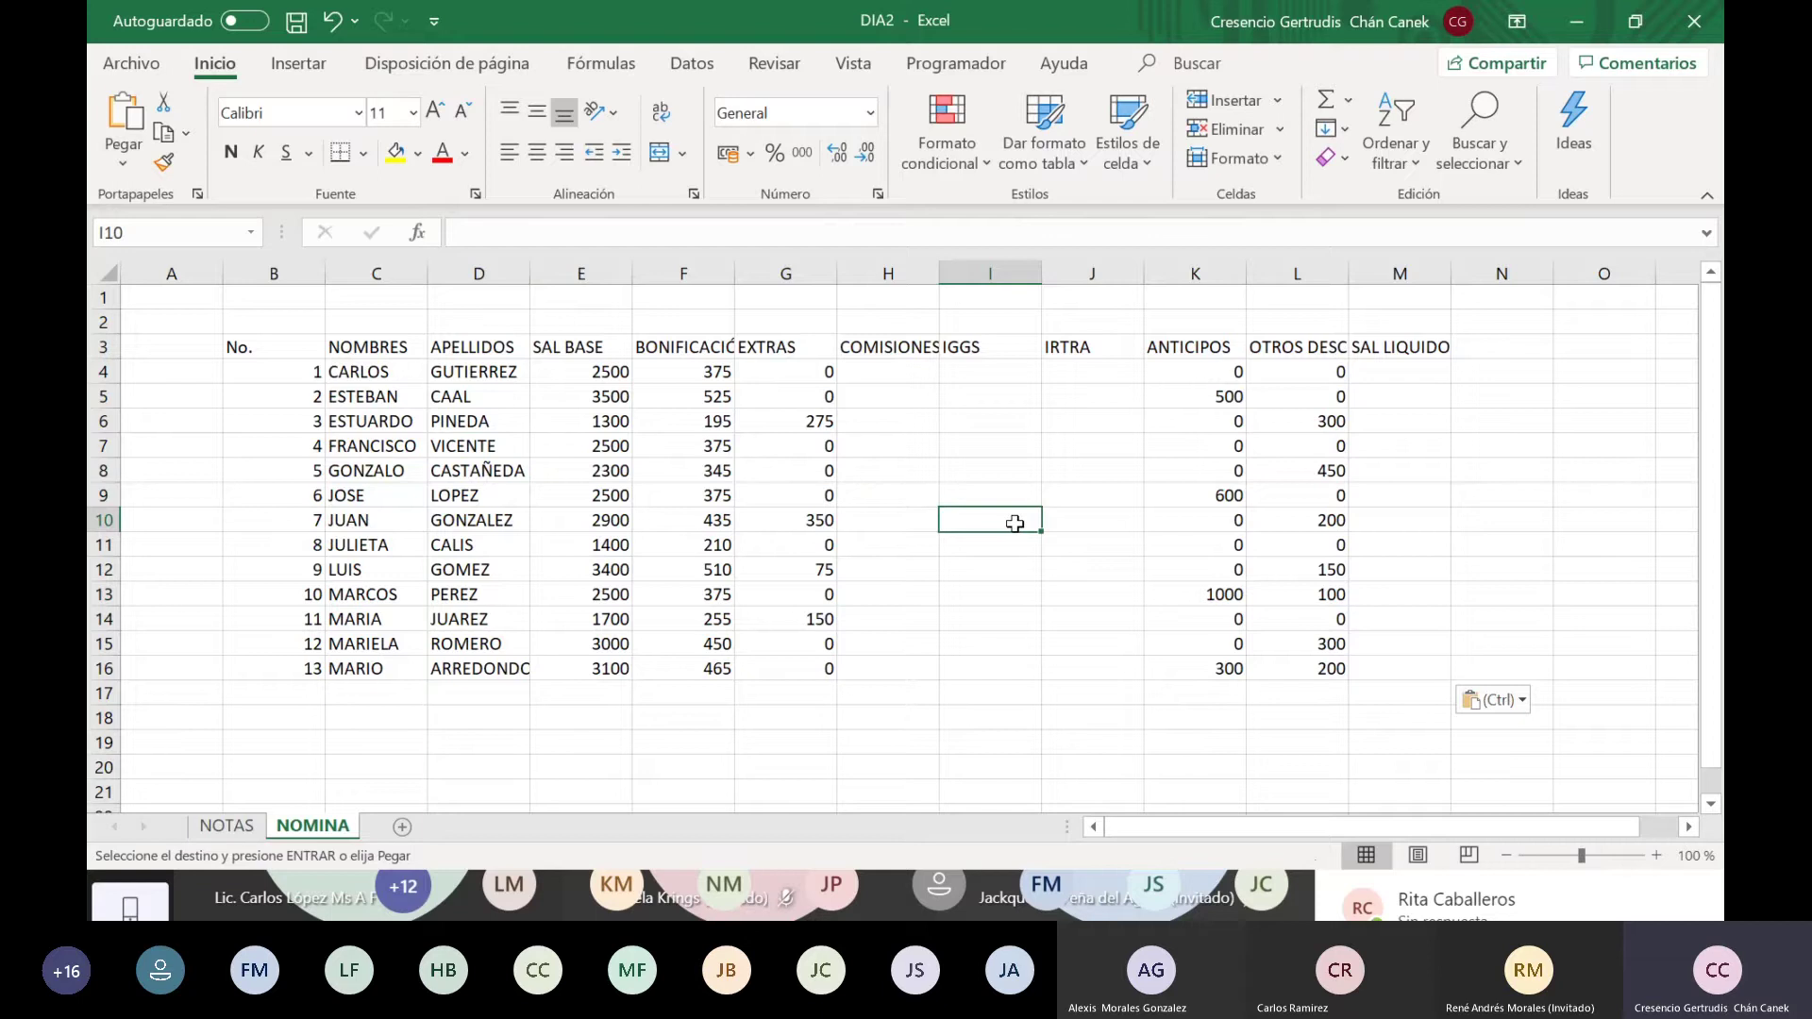
key("Left")
key("Left")
key("Left")
key("Left")
key("Left")
key("Left")
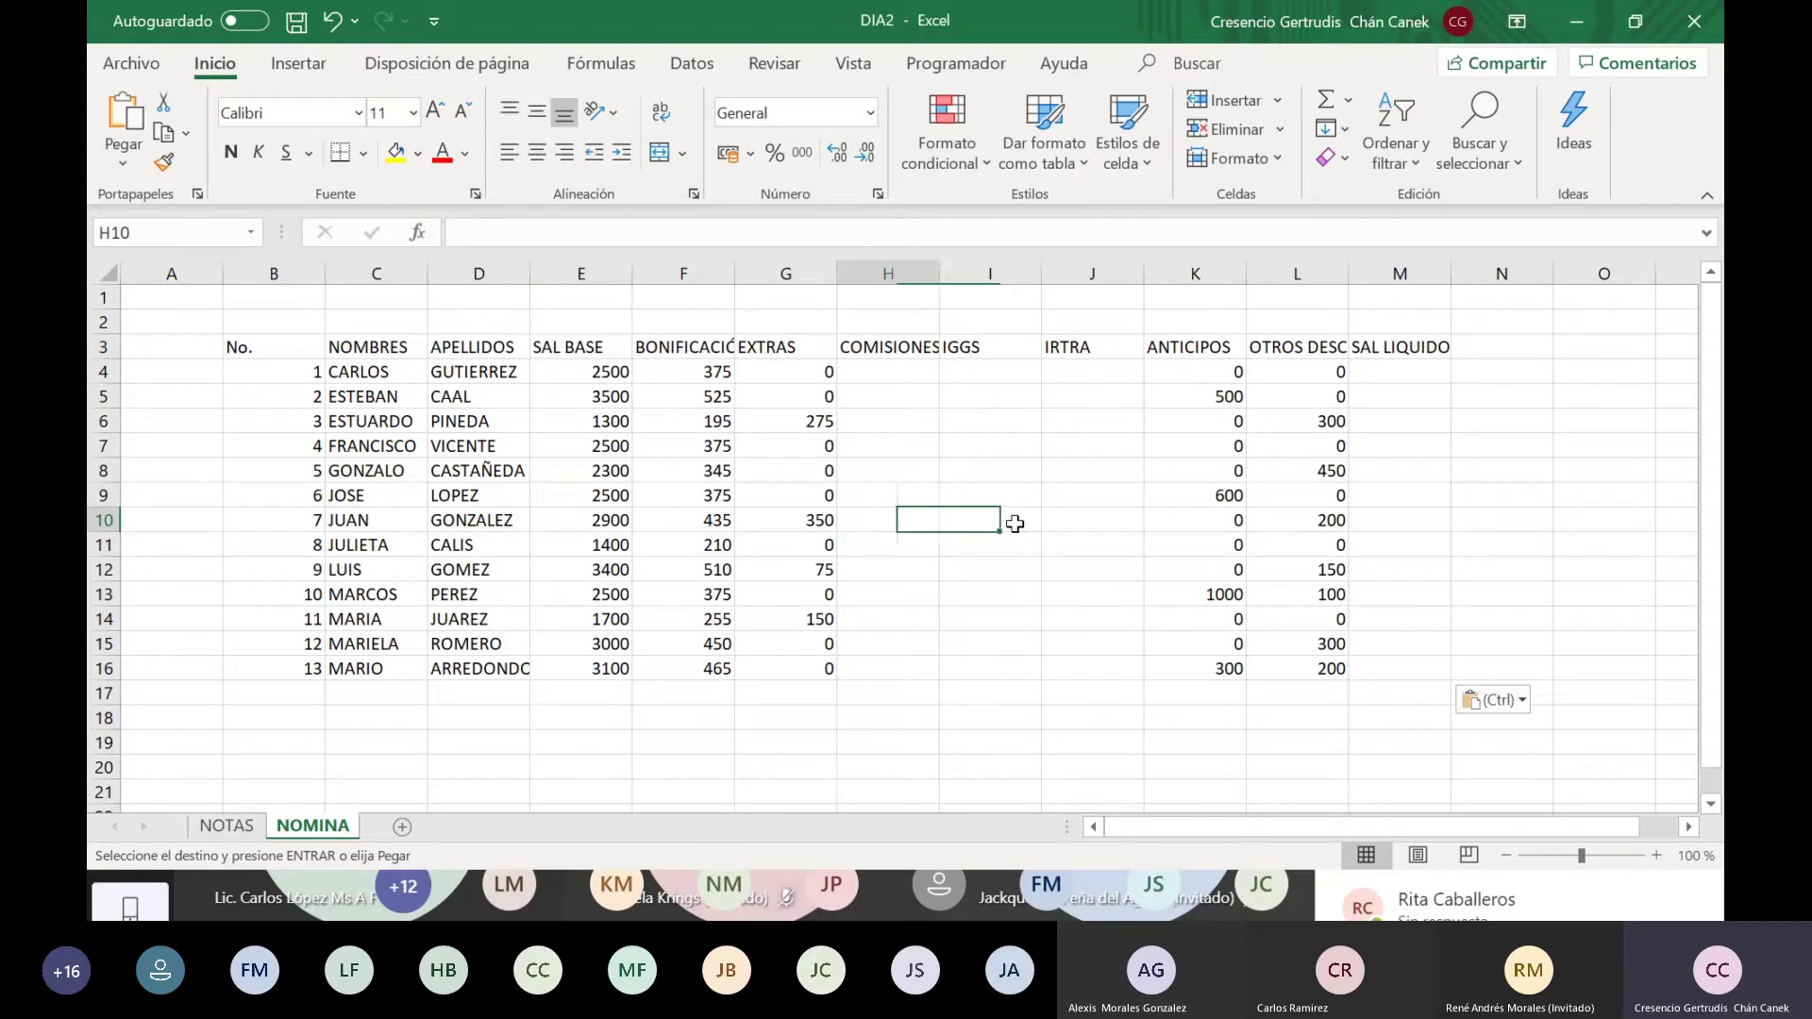
Step: Review the payroll table's first names and its column headings from No. to COMISIONES in row 3
key("Down")
key("Down")
key("Down")
key("Down")
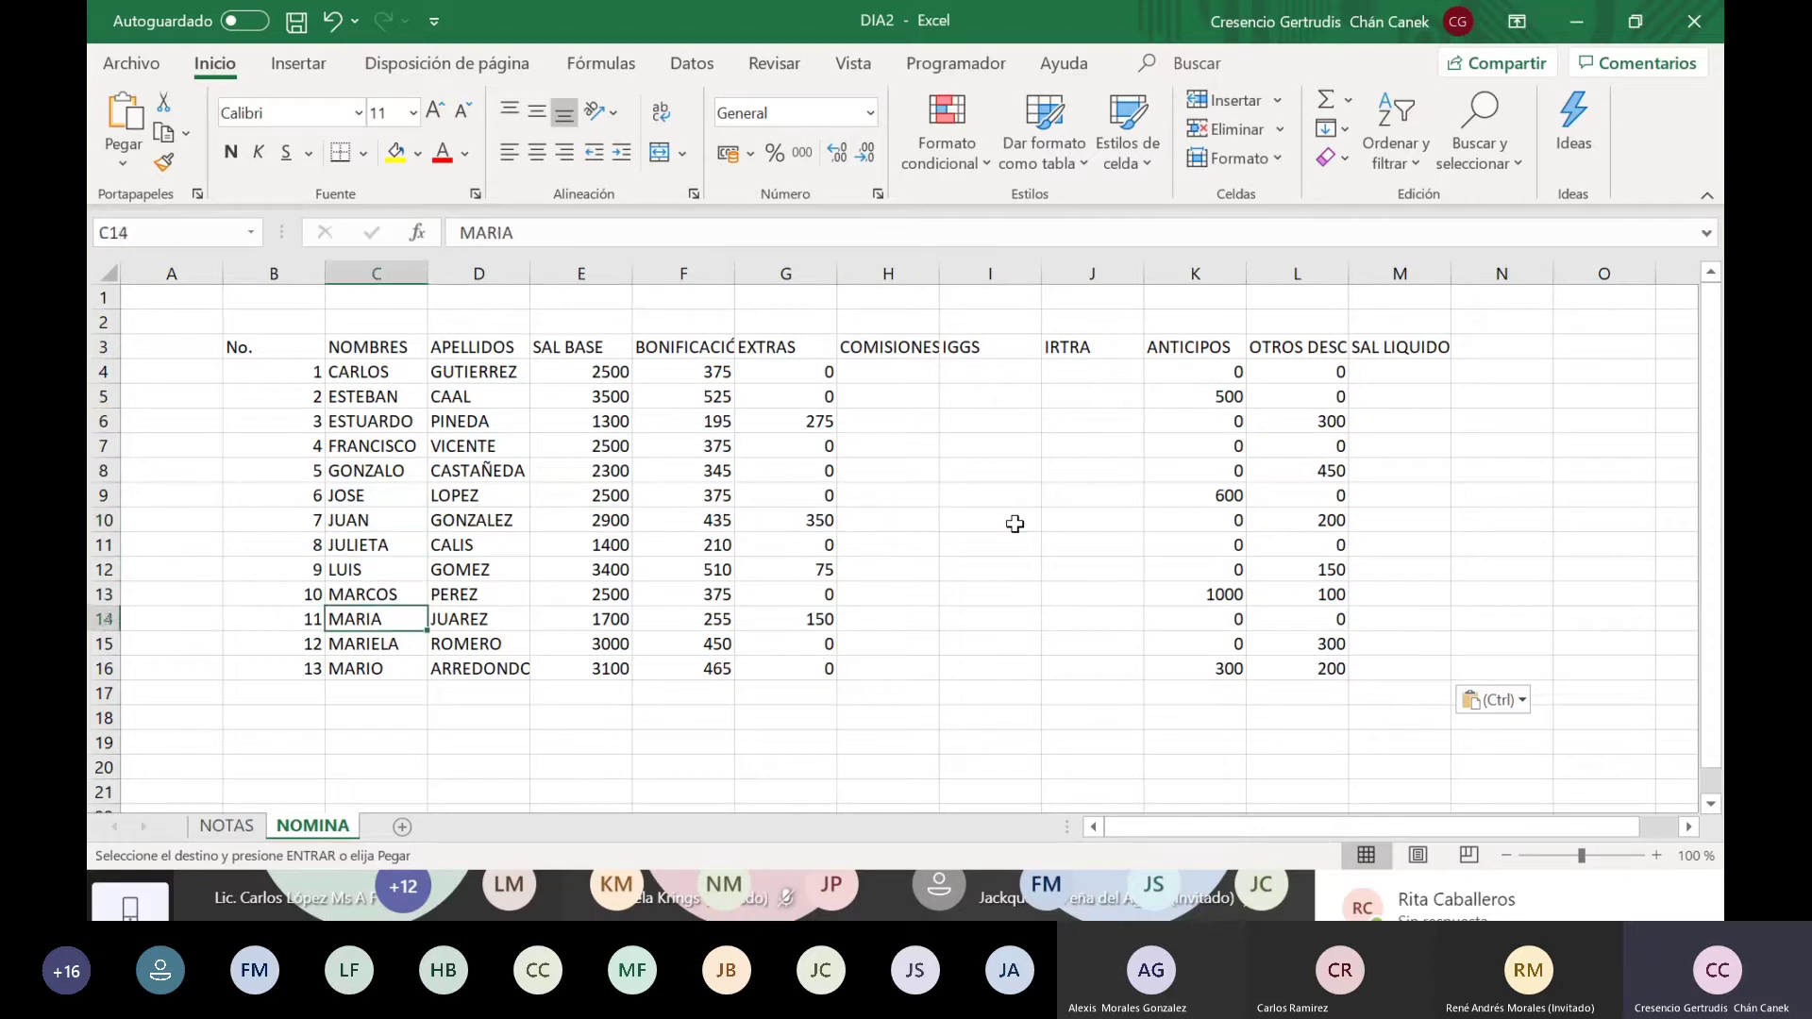
key("Up")
key("Up")
key("Up")
key("Up")
key("Up")
key("Up")
key("Up")
key("Up")
key("Up")
key("Up")
key("Up")
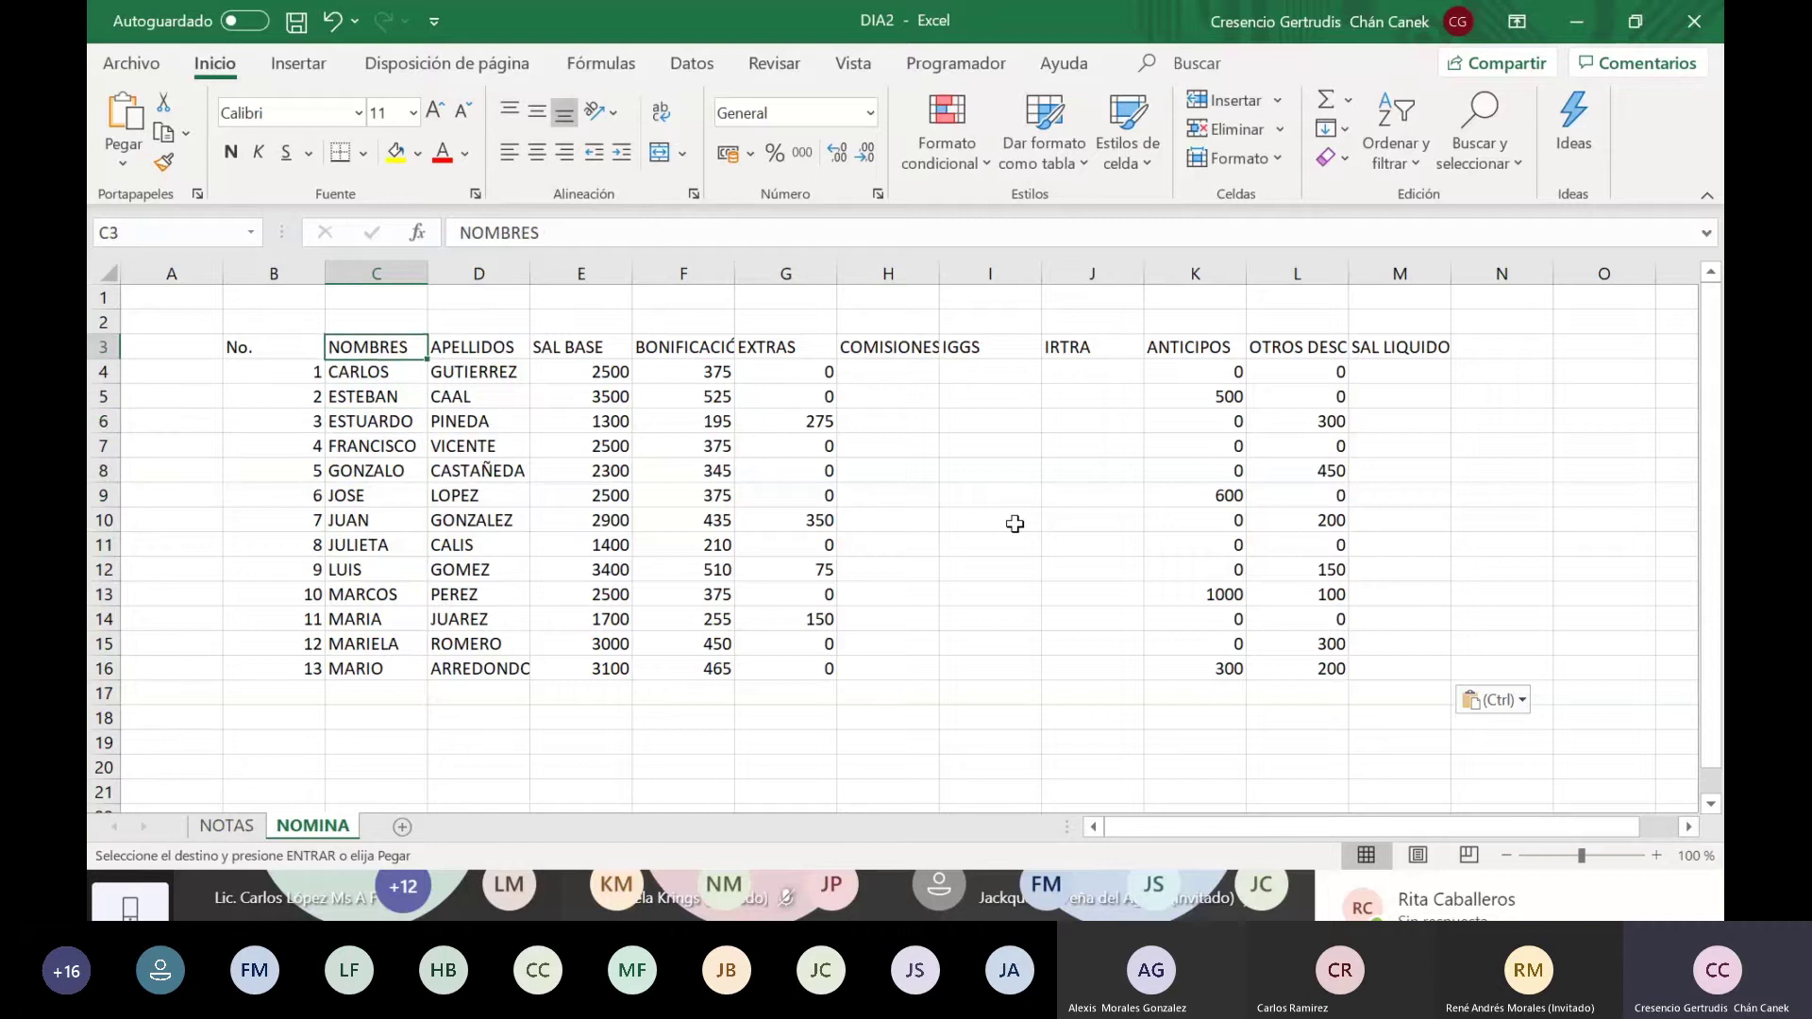
key("Right")
key("Right")
key("Right")
key("Right")
key("Right")
key("Right")
key("Right")
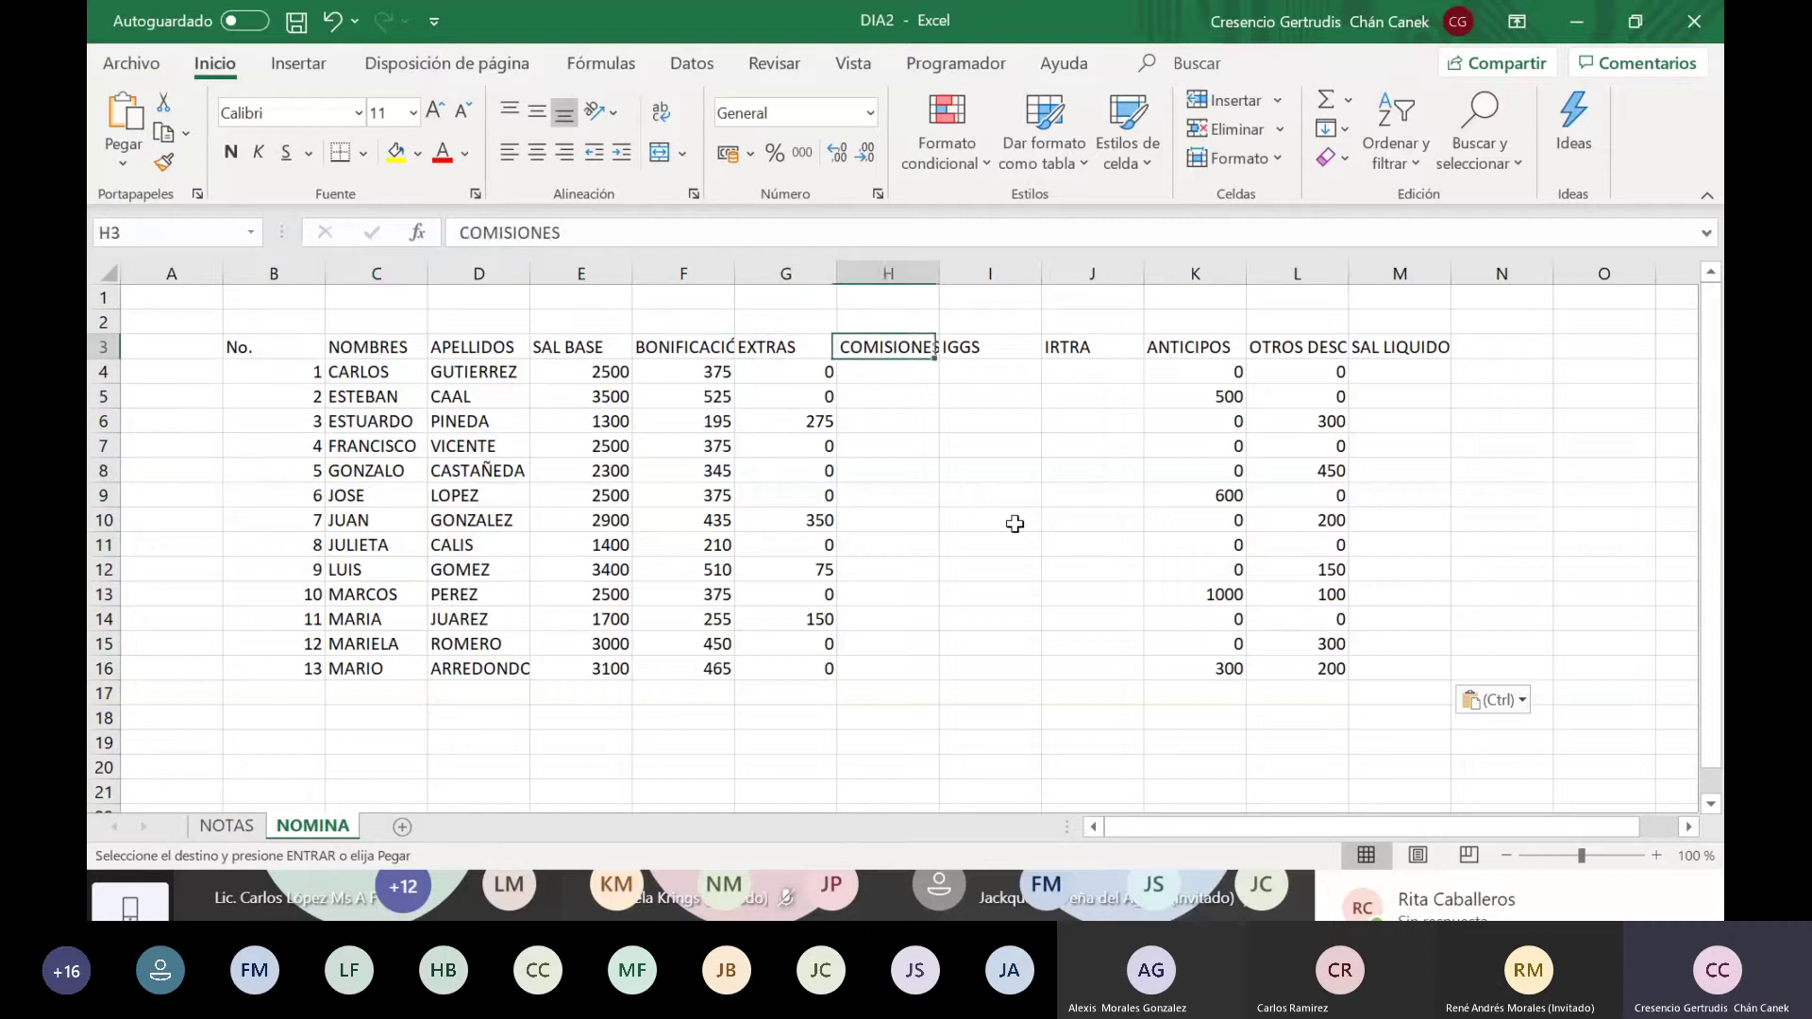
key("Left")
key("Left")
key("Left")
key("Left")
key("Left")
key("Left")
key("Left")
key("Left")
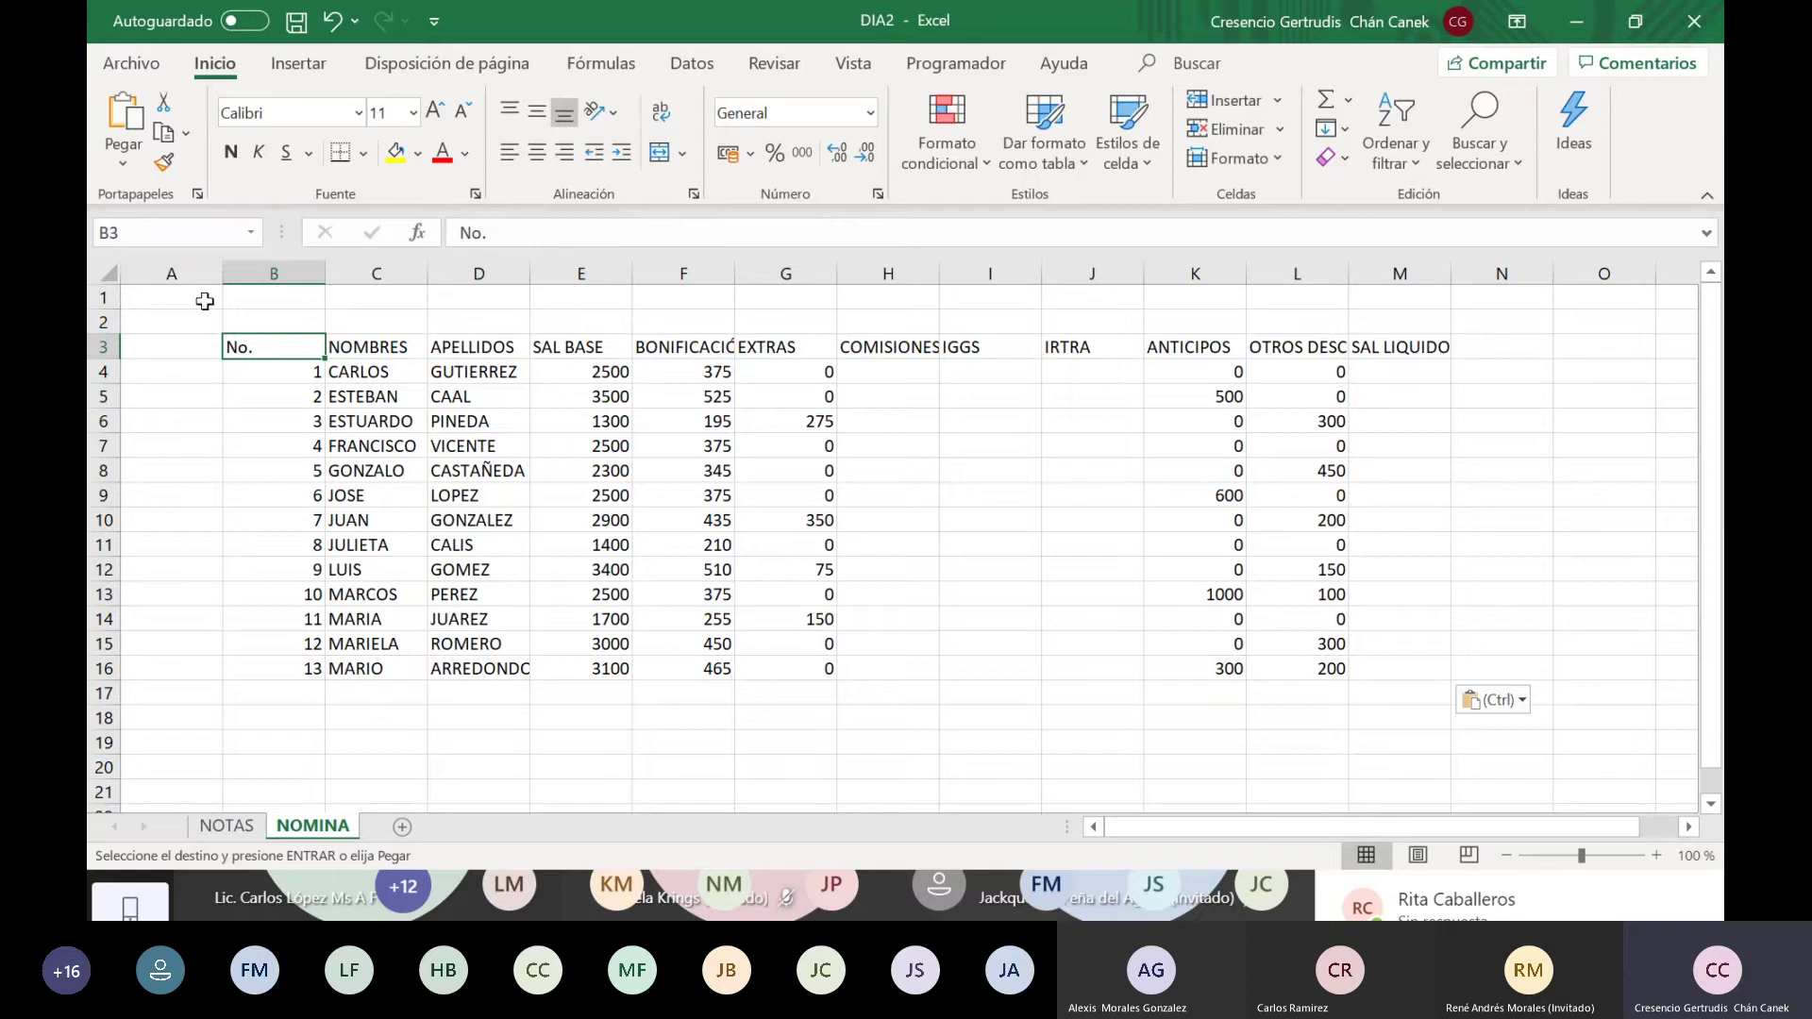
Step: Examine the employee entries under NOMBRES (C4:C16) and APELLIDOS (D4:D16) and the first SAL BASE amount
left_click(1046, 444)
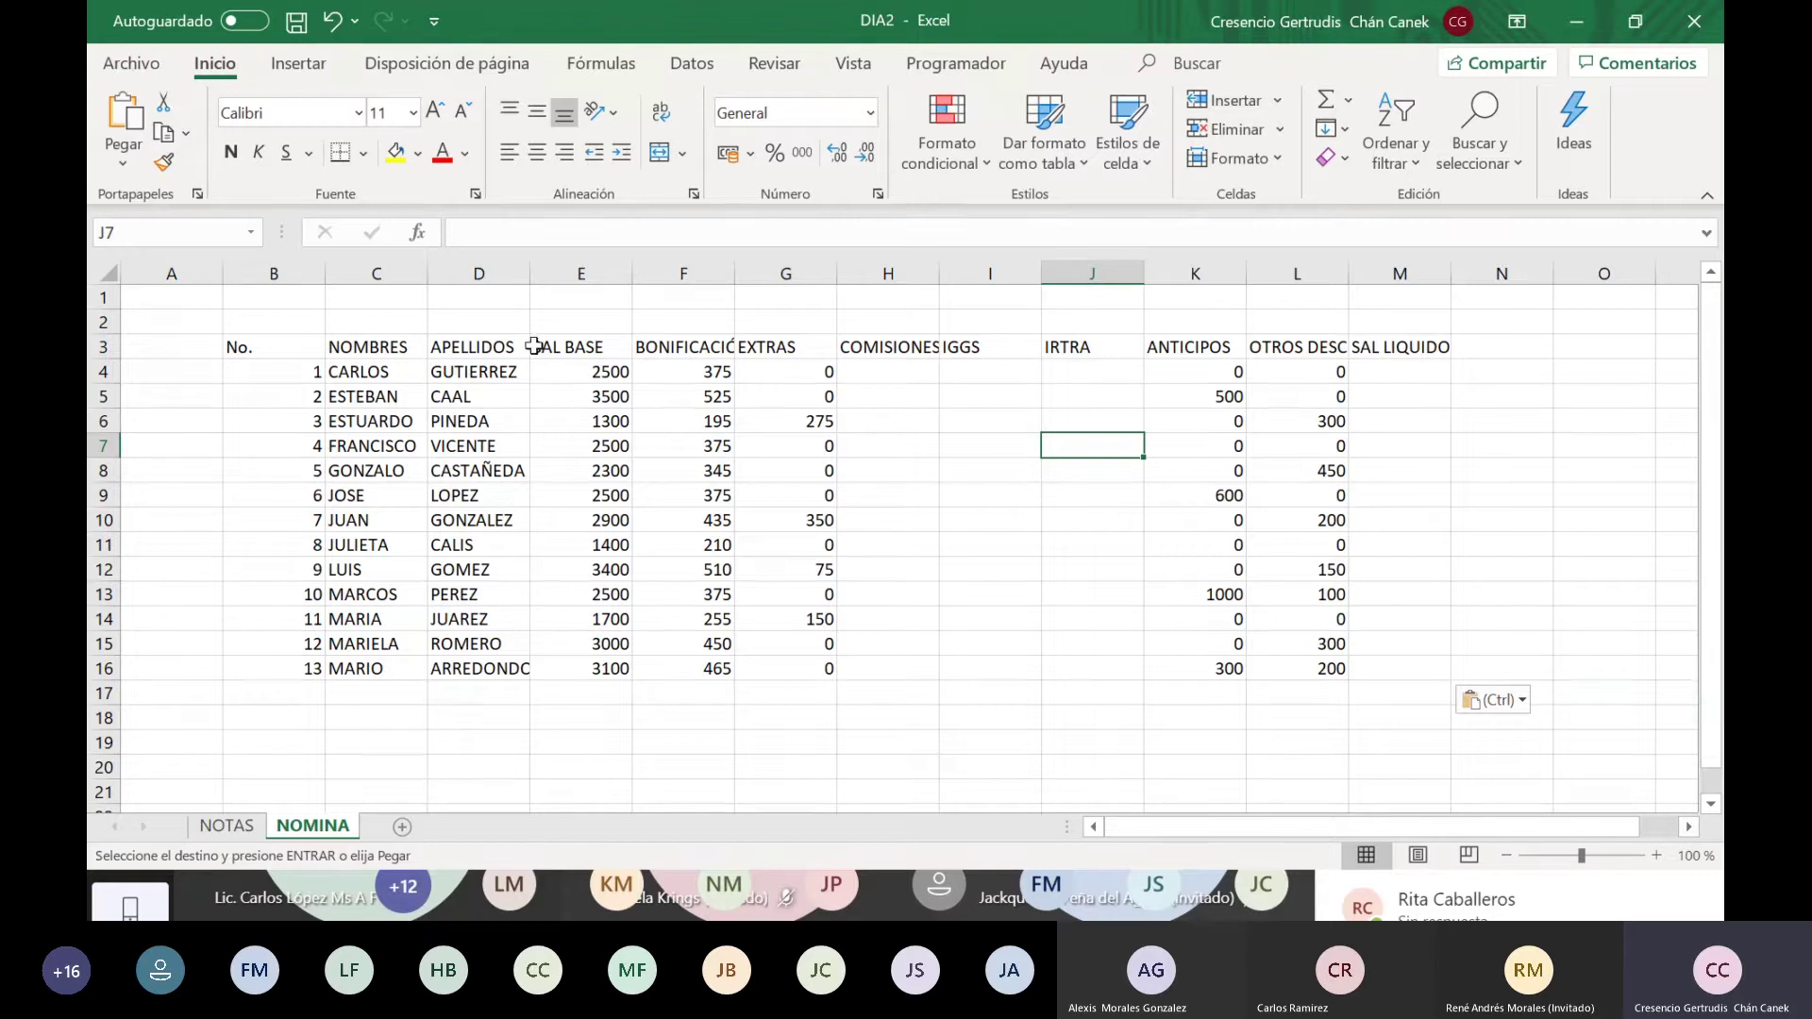
left_click_drag(349, 372, 368, 670)
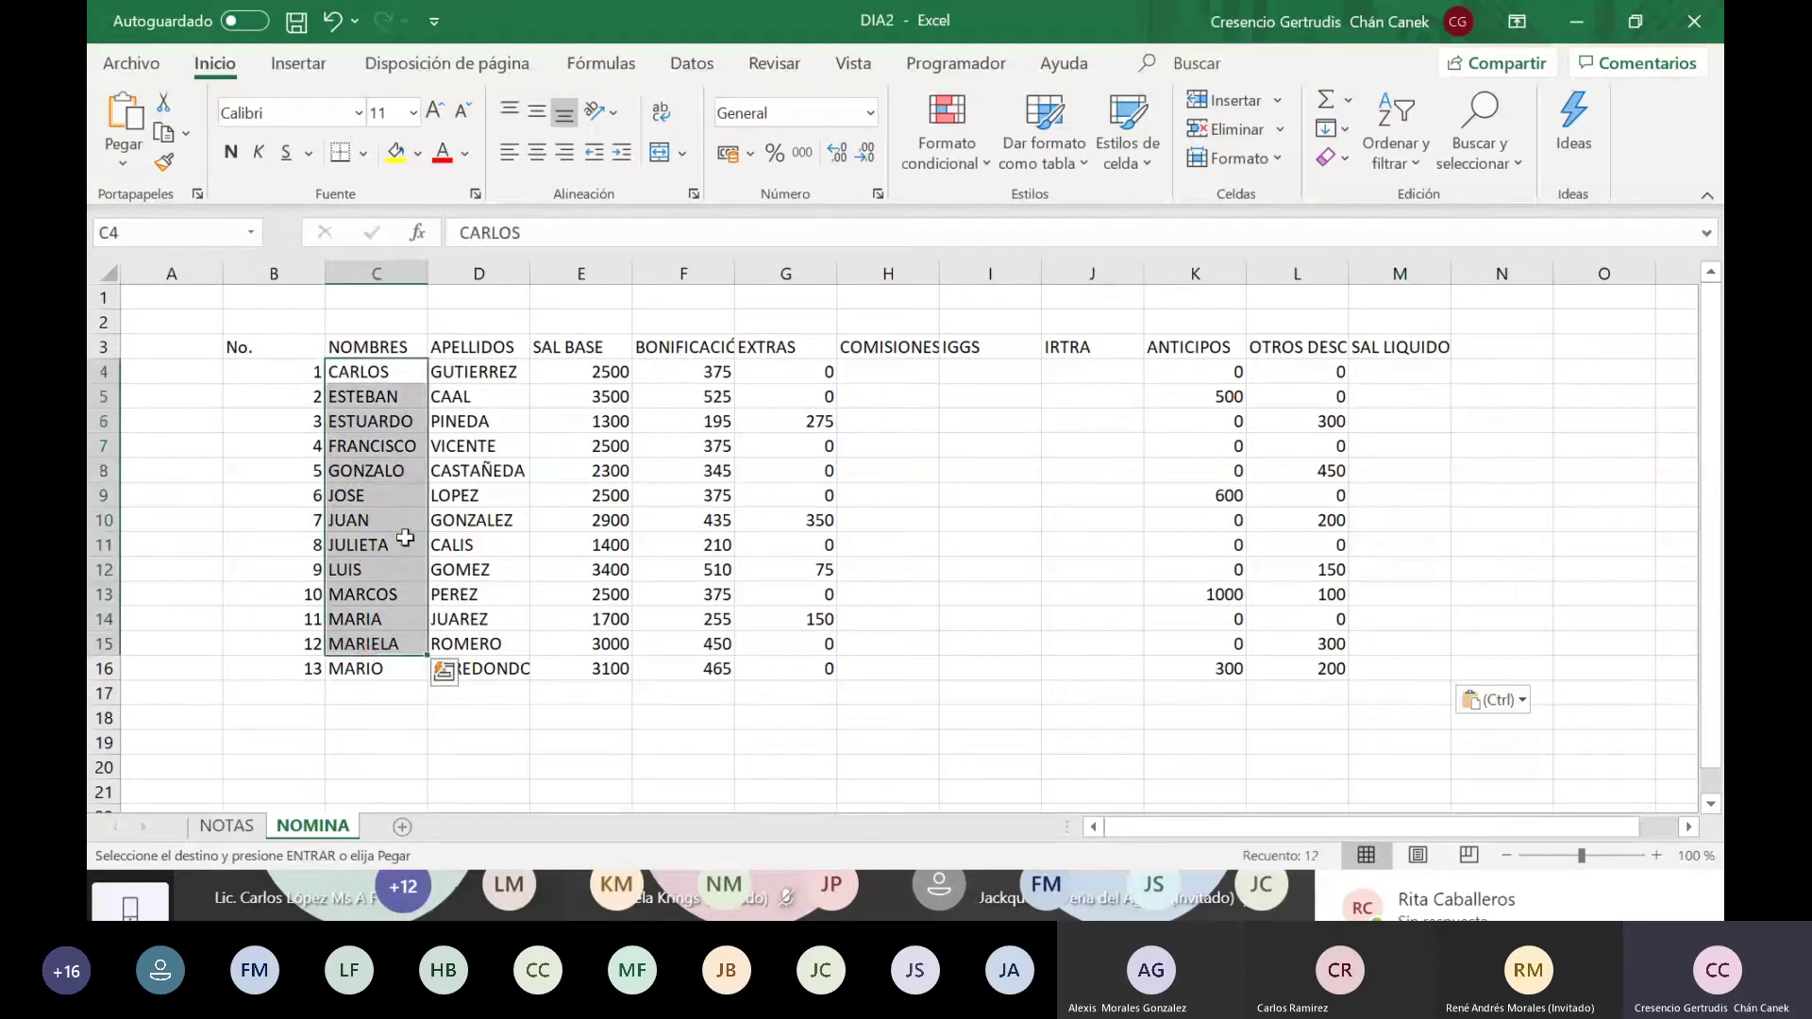
left_click(481, 374)
key("ctrl+shift+Down")
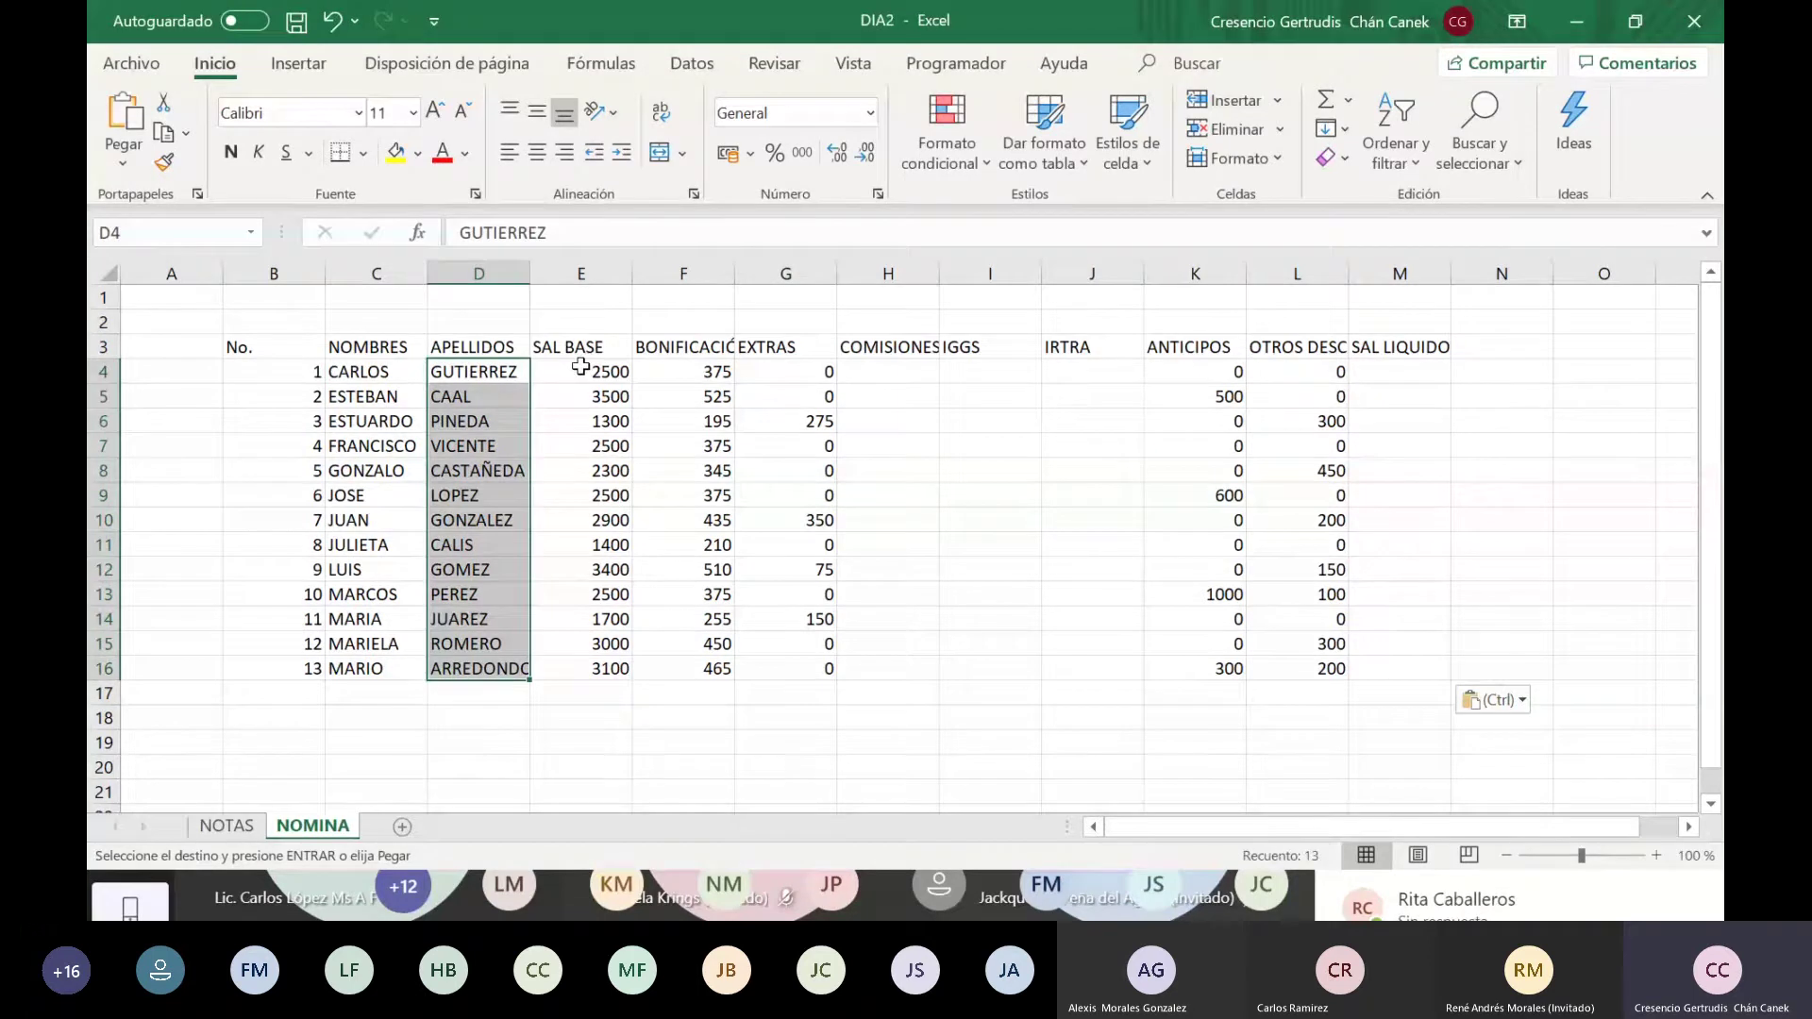
left_click(581, 370)
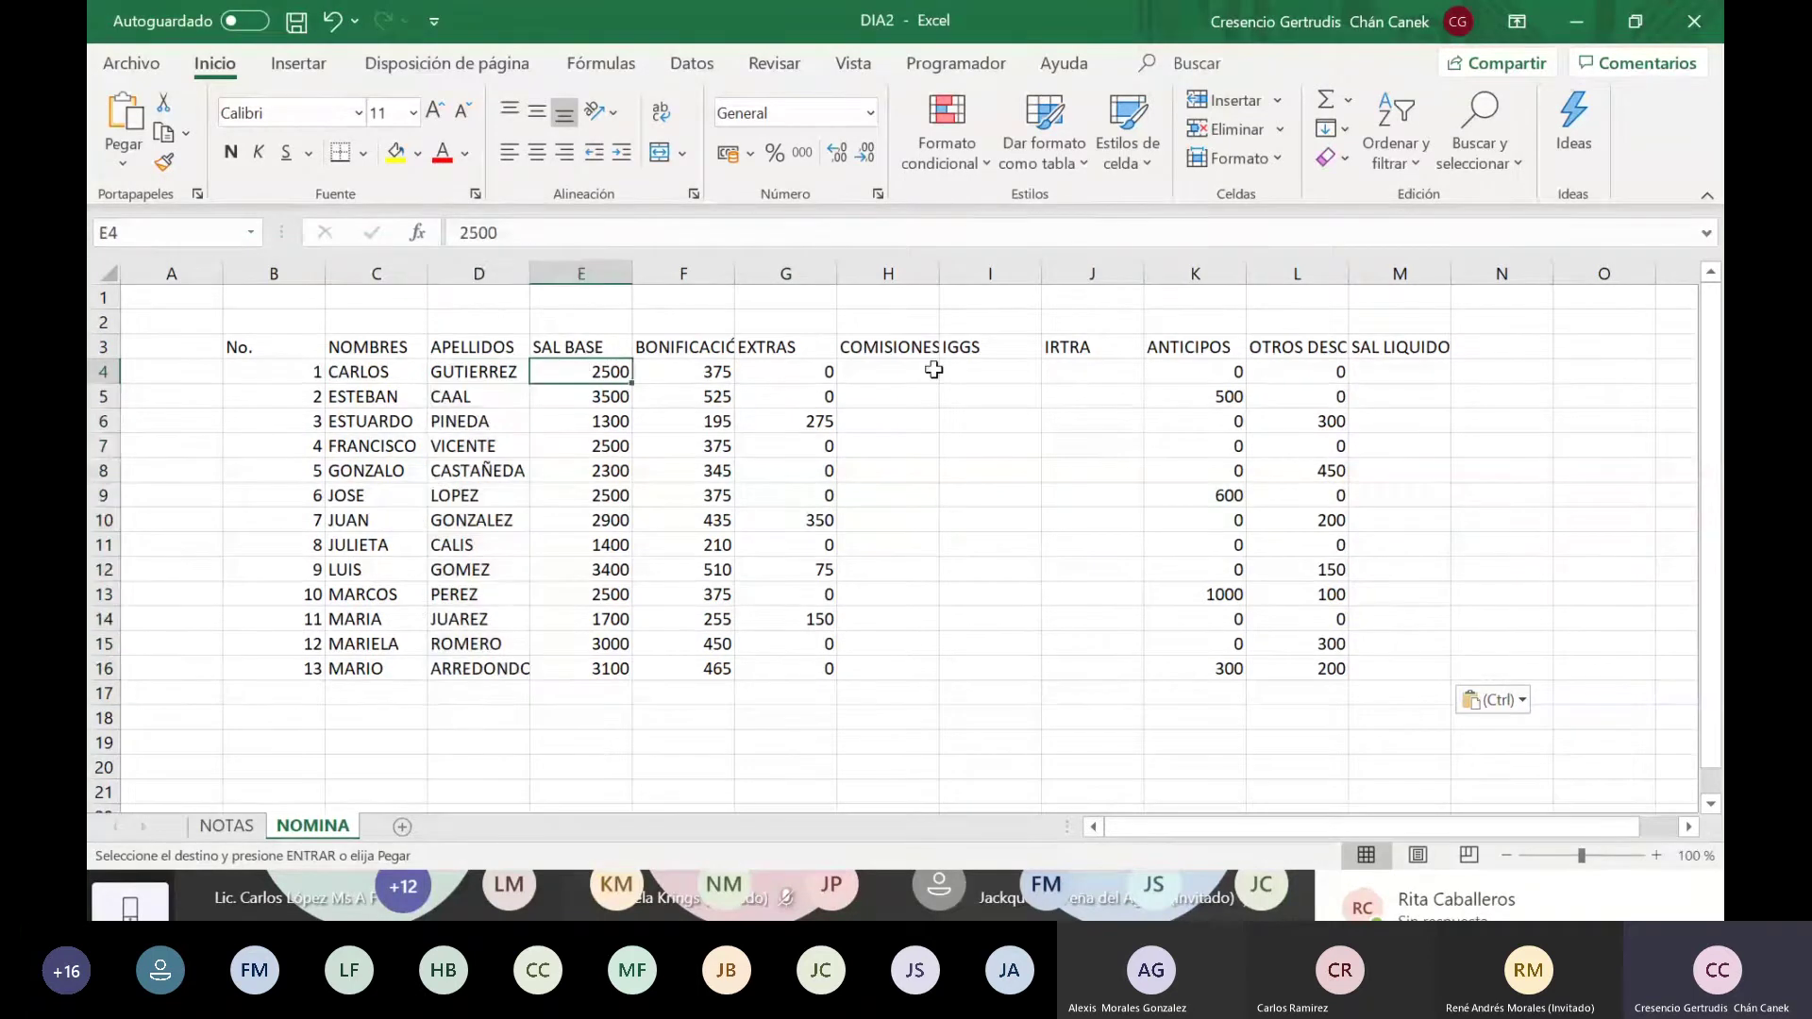
key("Left")
key("Left")
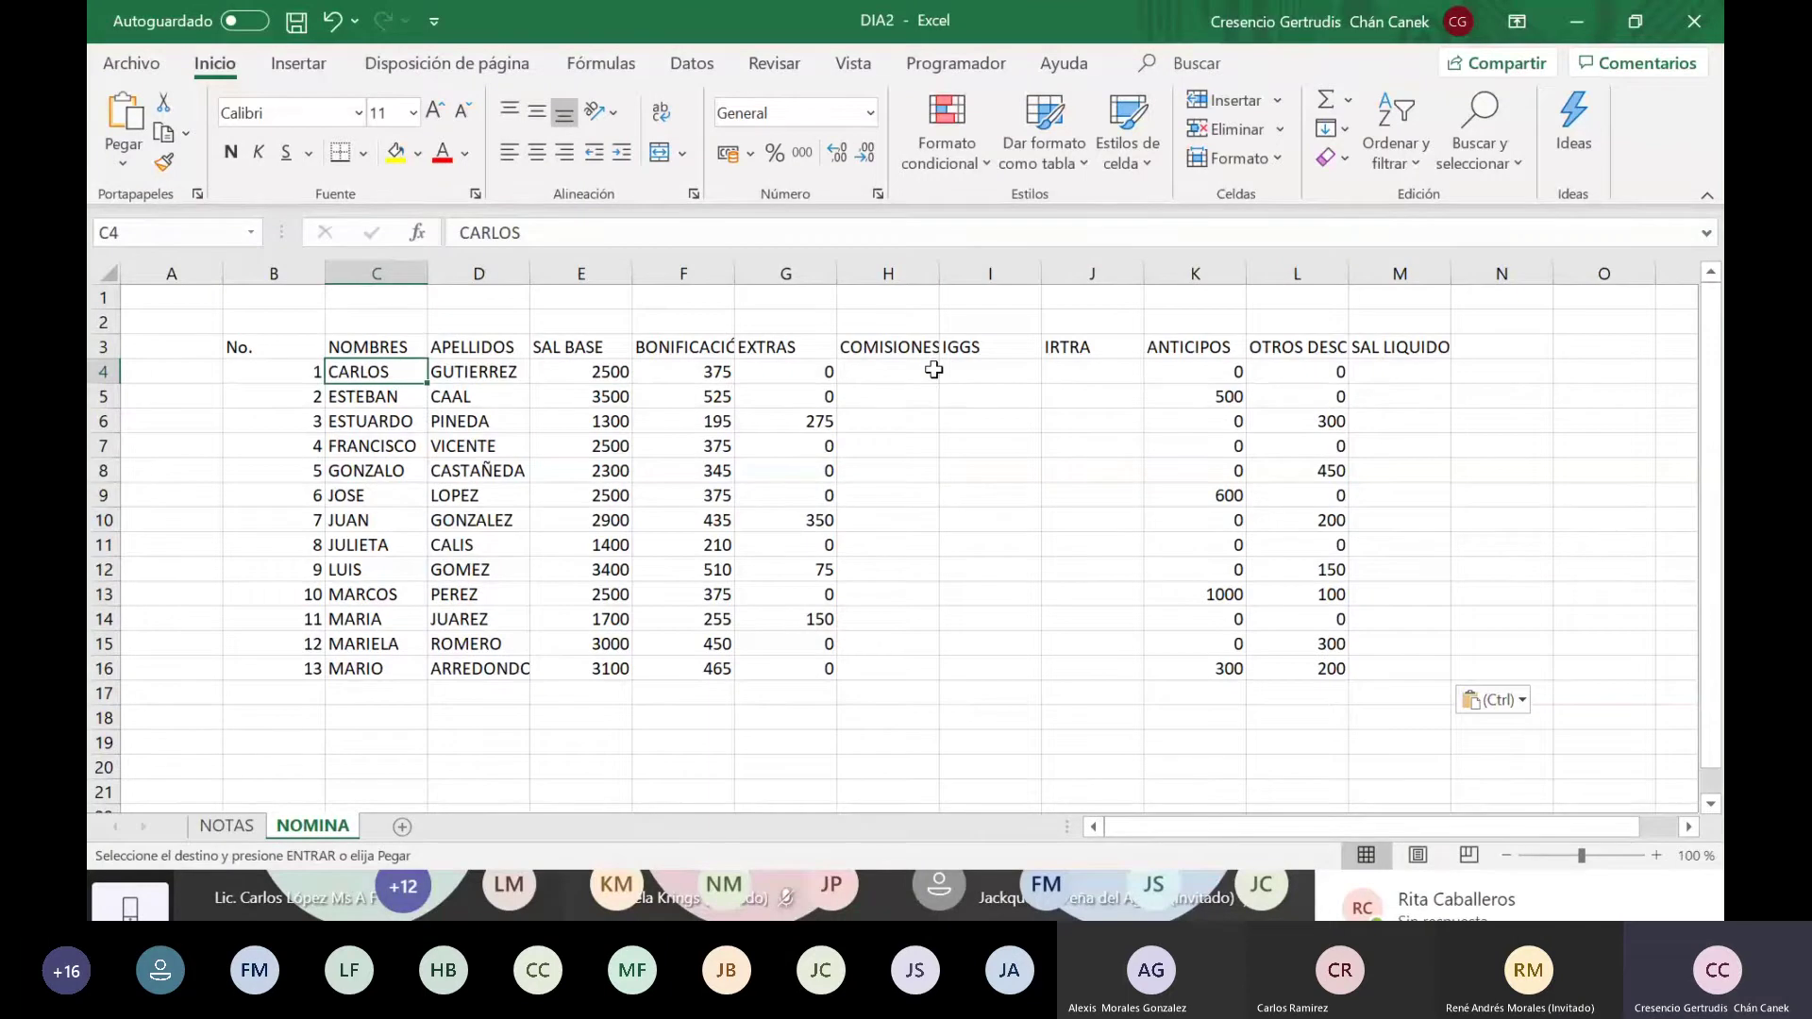
Step: Compare the SAL BASE and bonus amounts of the first employees in columns E and F
key("Right")
key("Right")
key("Right")
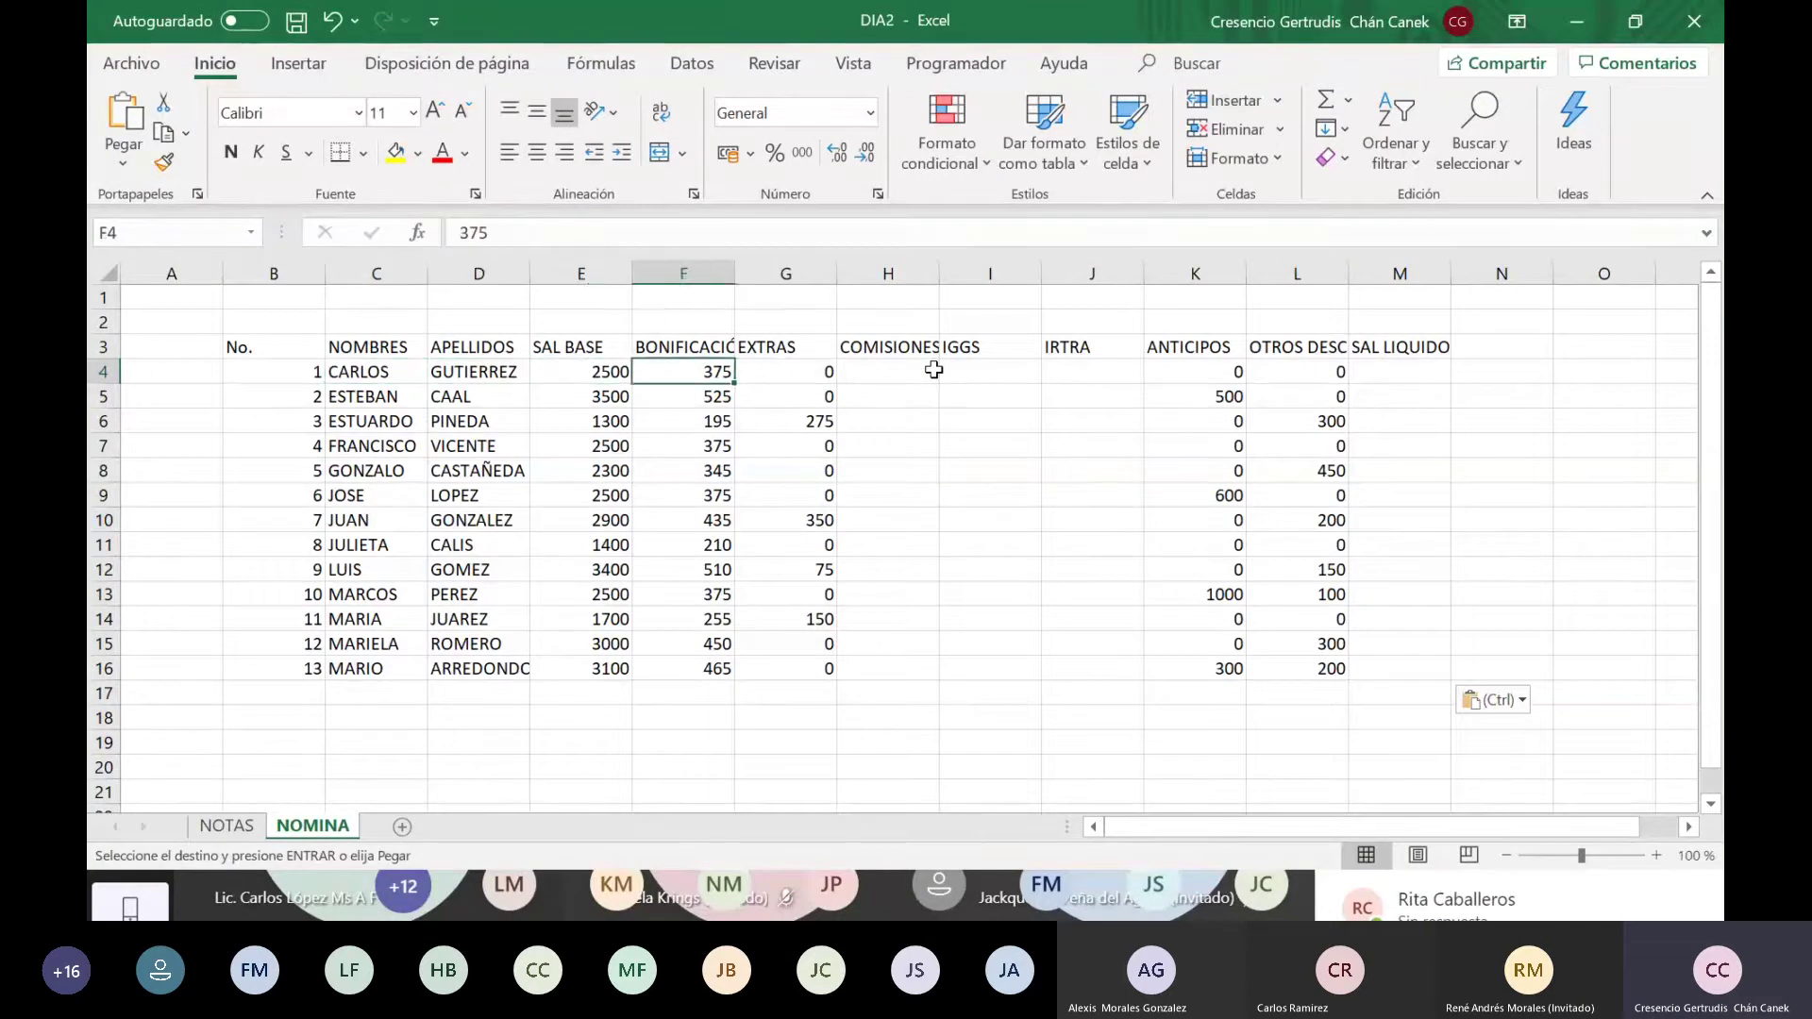
key("Left")
key("Down")
key("Up")
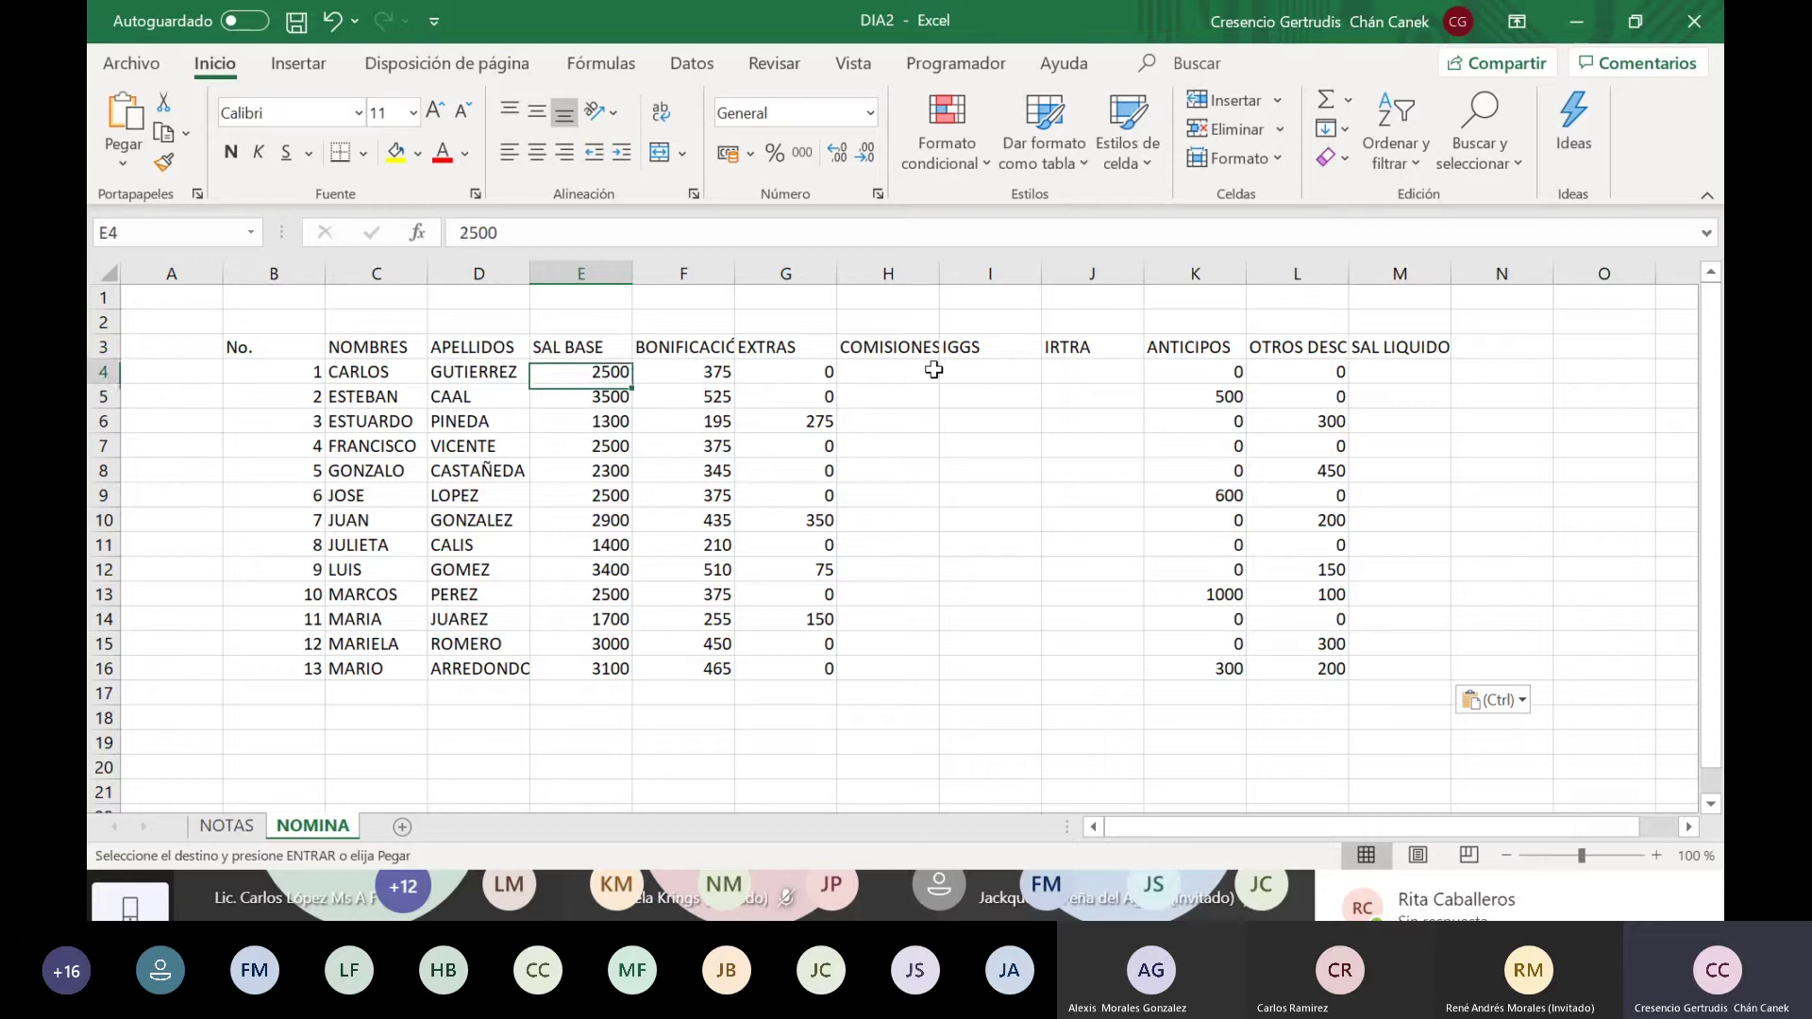
key("Left")
key("Right")
key("Right")
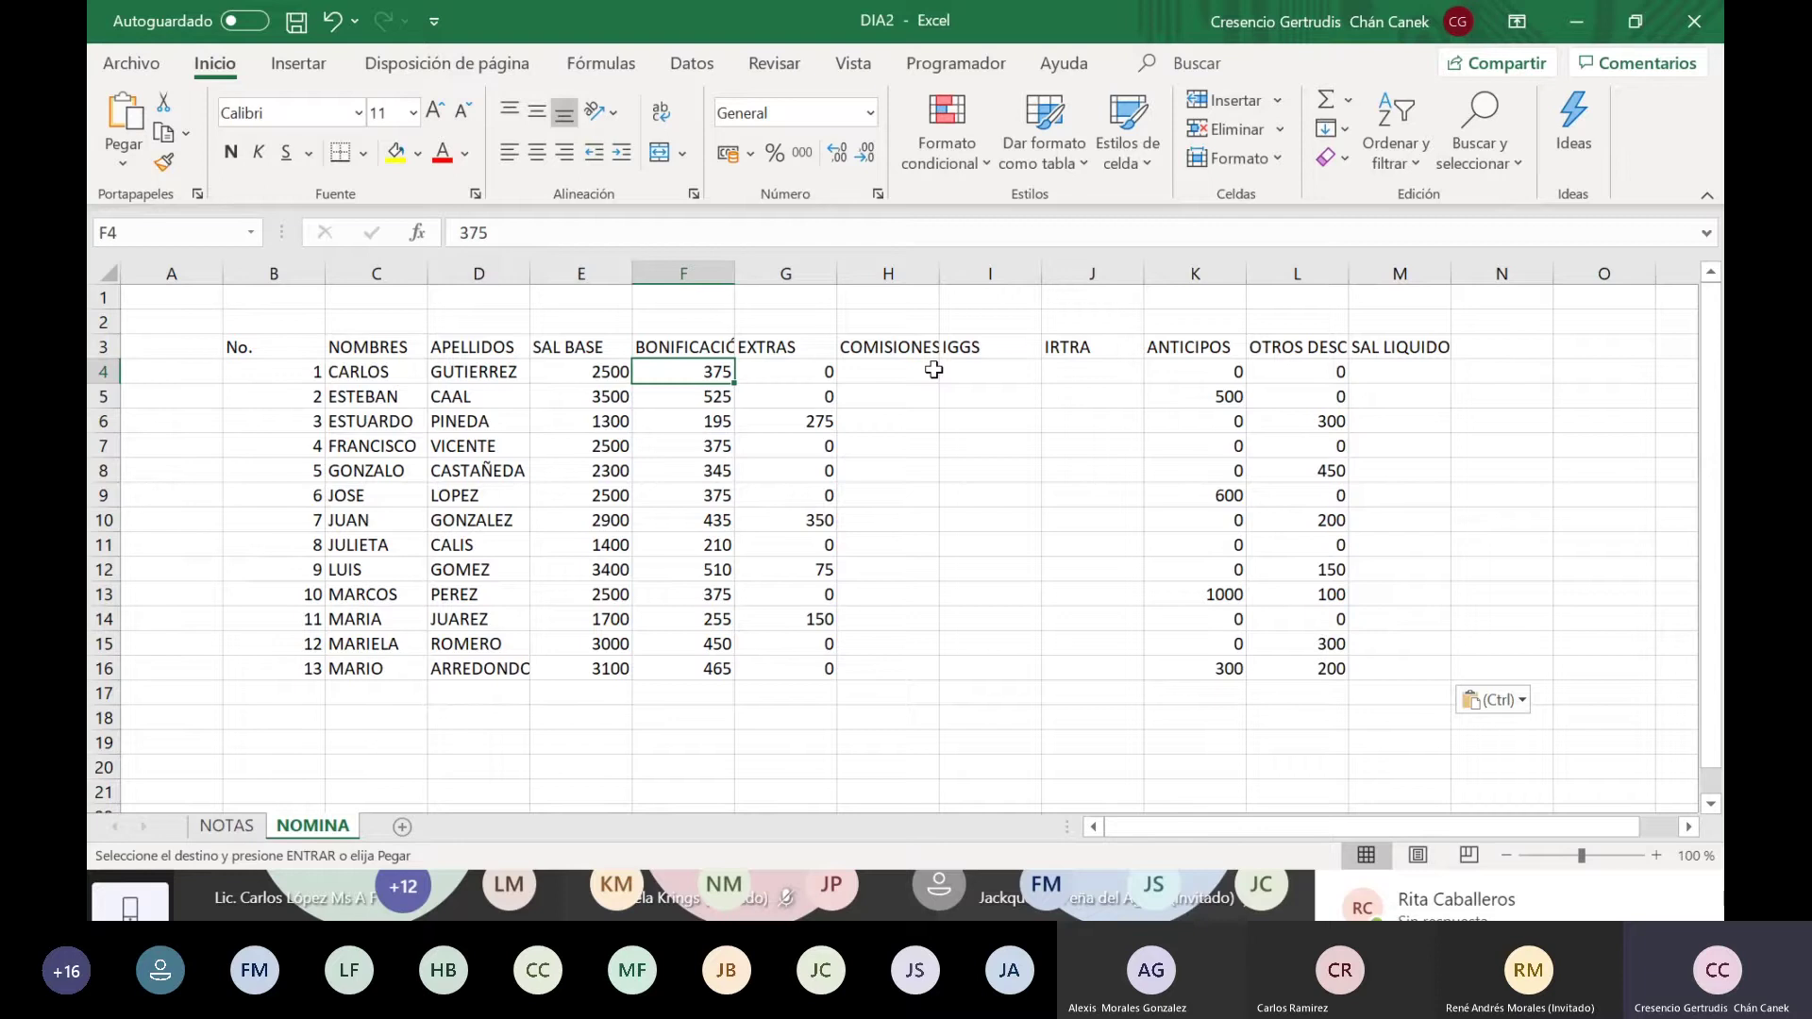
key("Right")
key("Left")
key("Down")
key("Down")
key("Up")
key("Up")
Step: Examine the EXTRAS amounts in column G to see which employees earned overtime
key("Right")
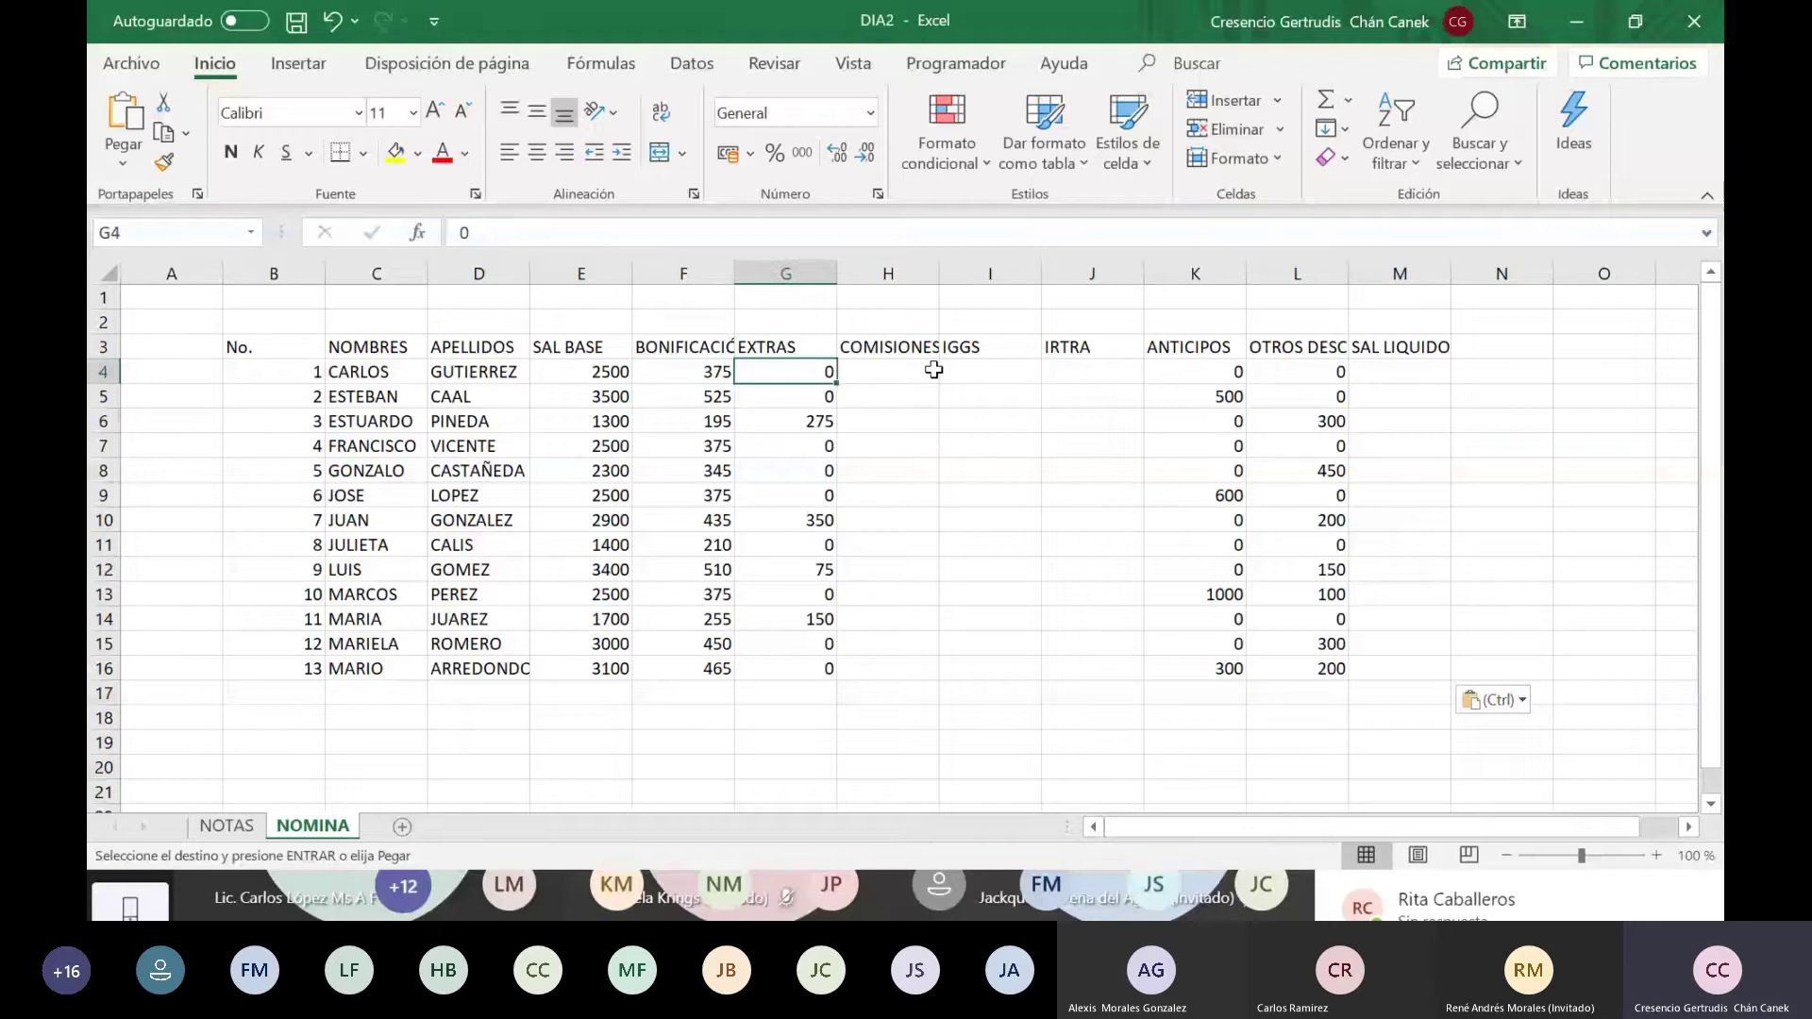
key("Down")
key("Down")
key("Down")
key("Down")
key("Down")
key("Up")
key("Up")
key("Up")
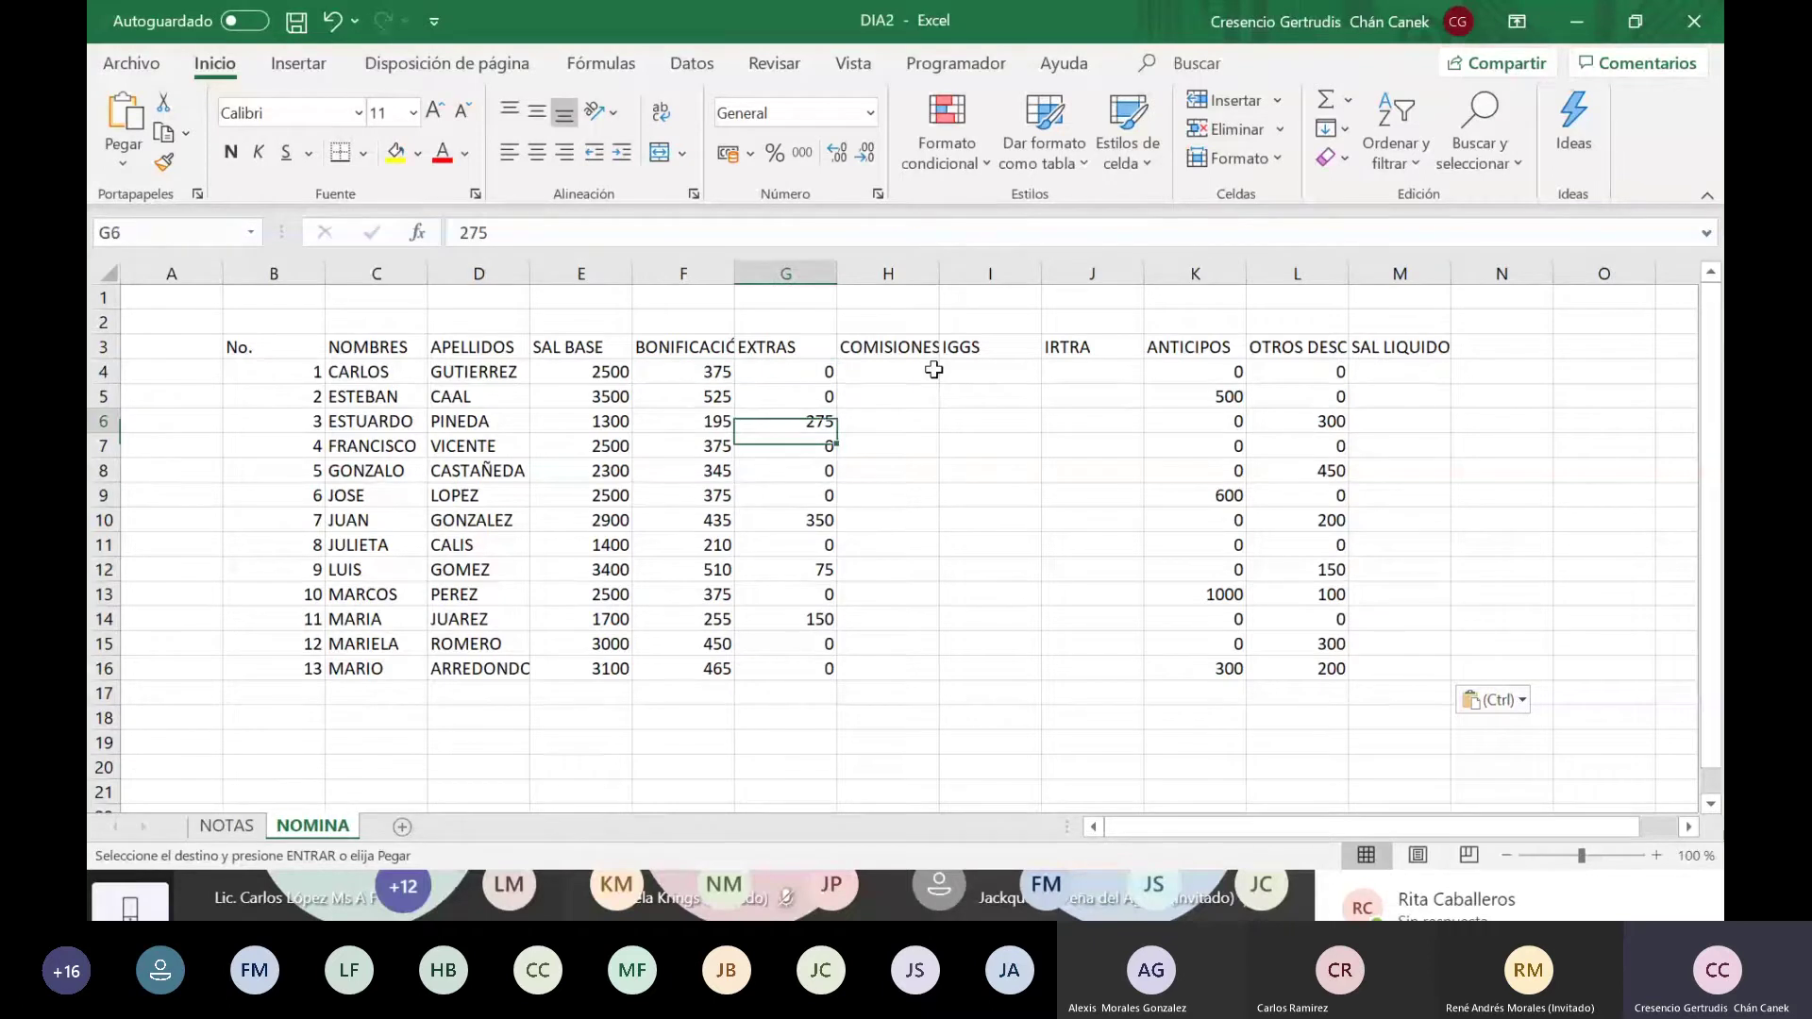
key("Down")
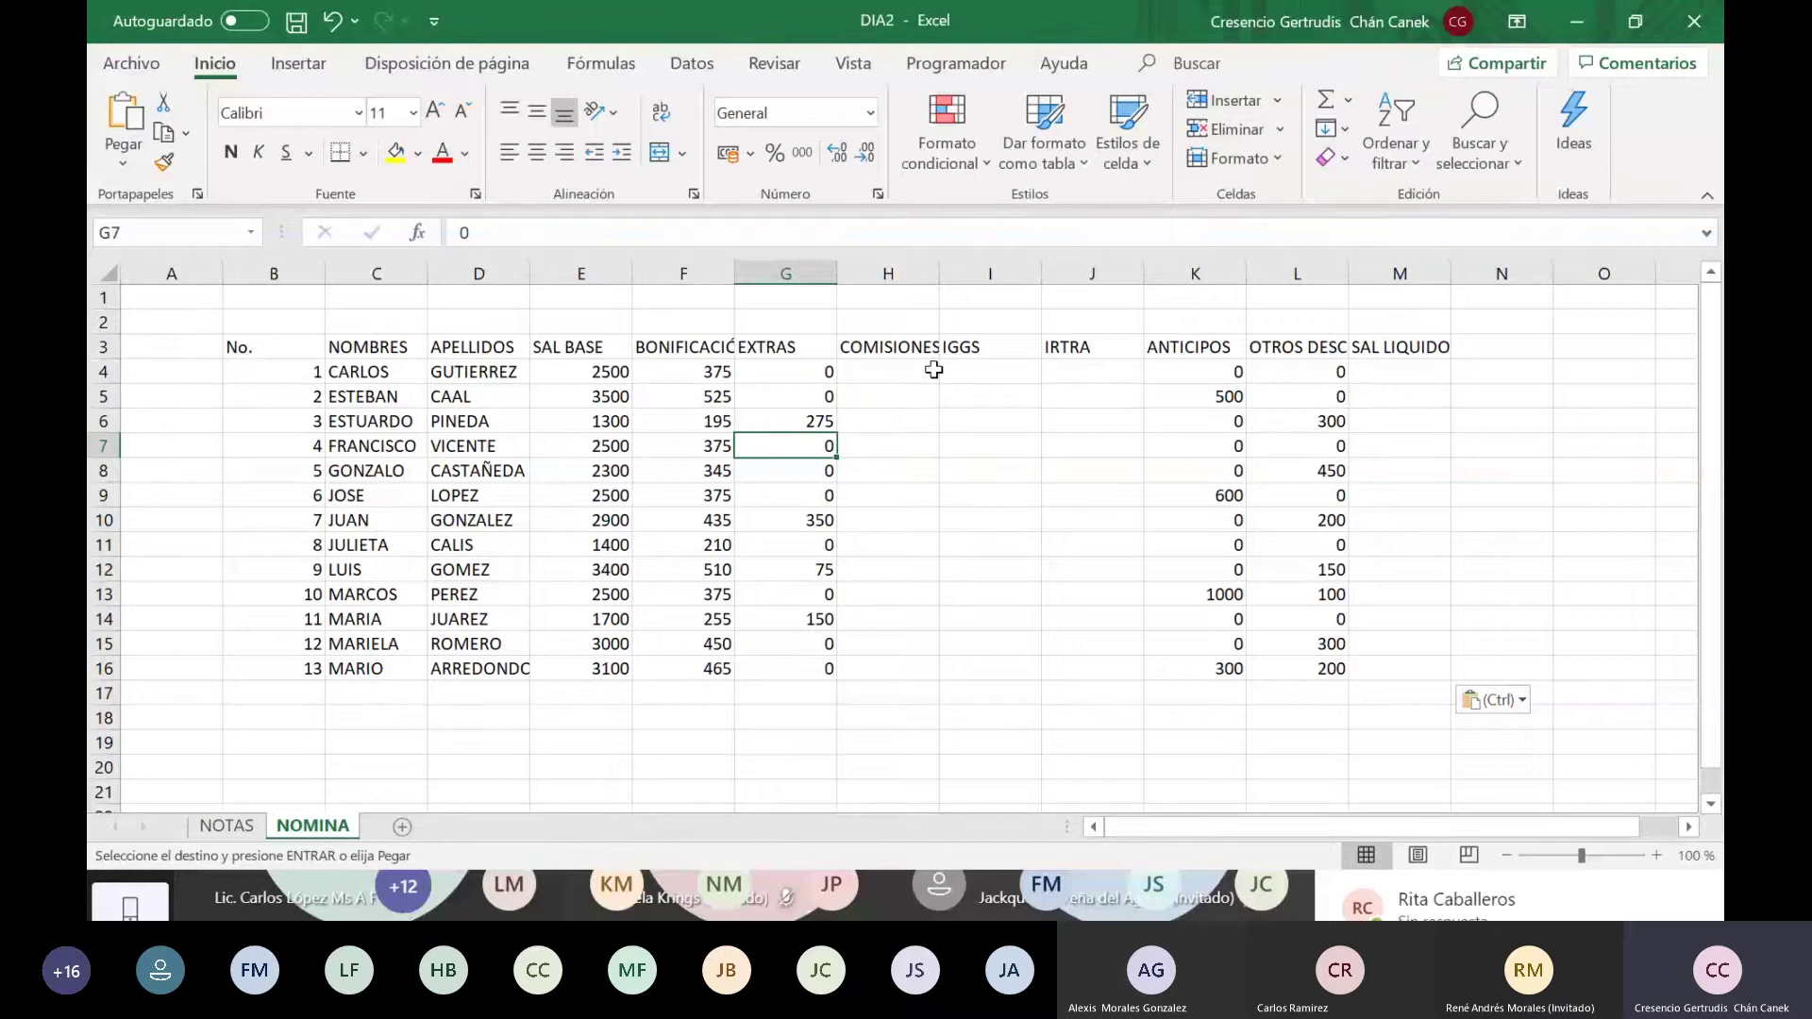
key("Down")
key("Down")
key("Down")
key("Down")
key("Down")
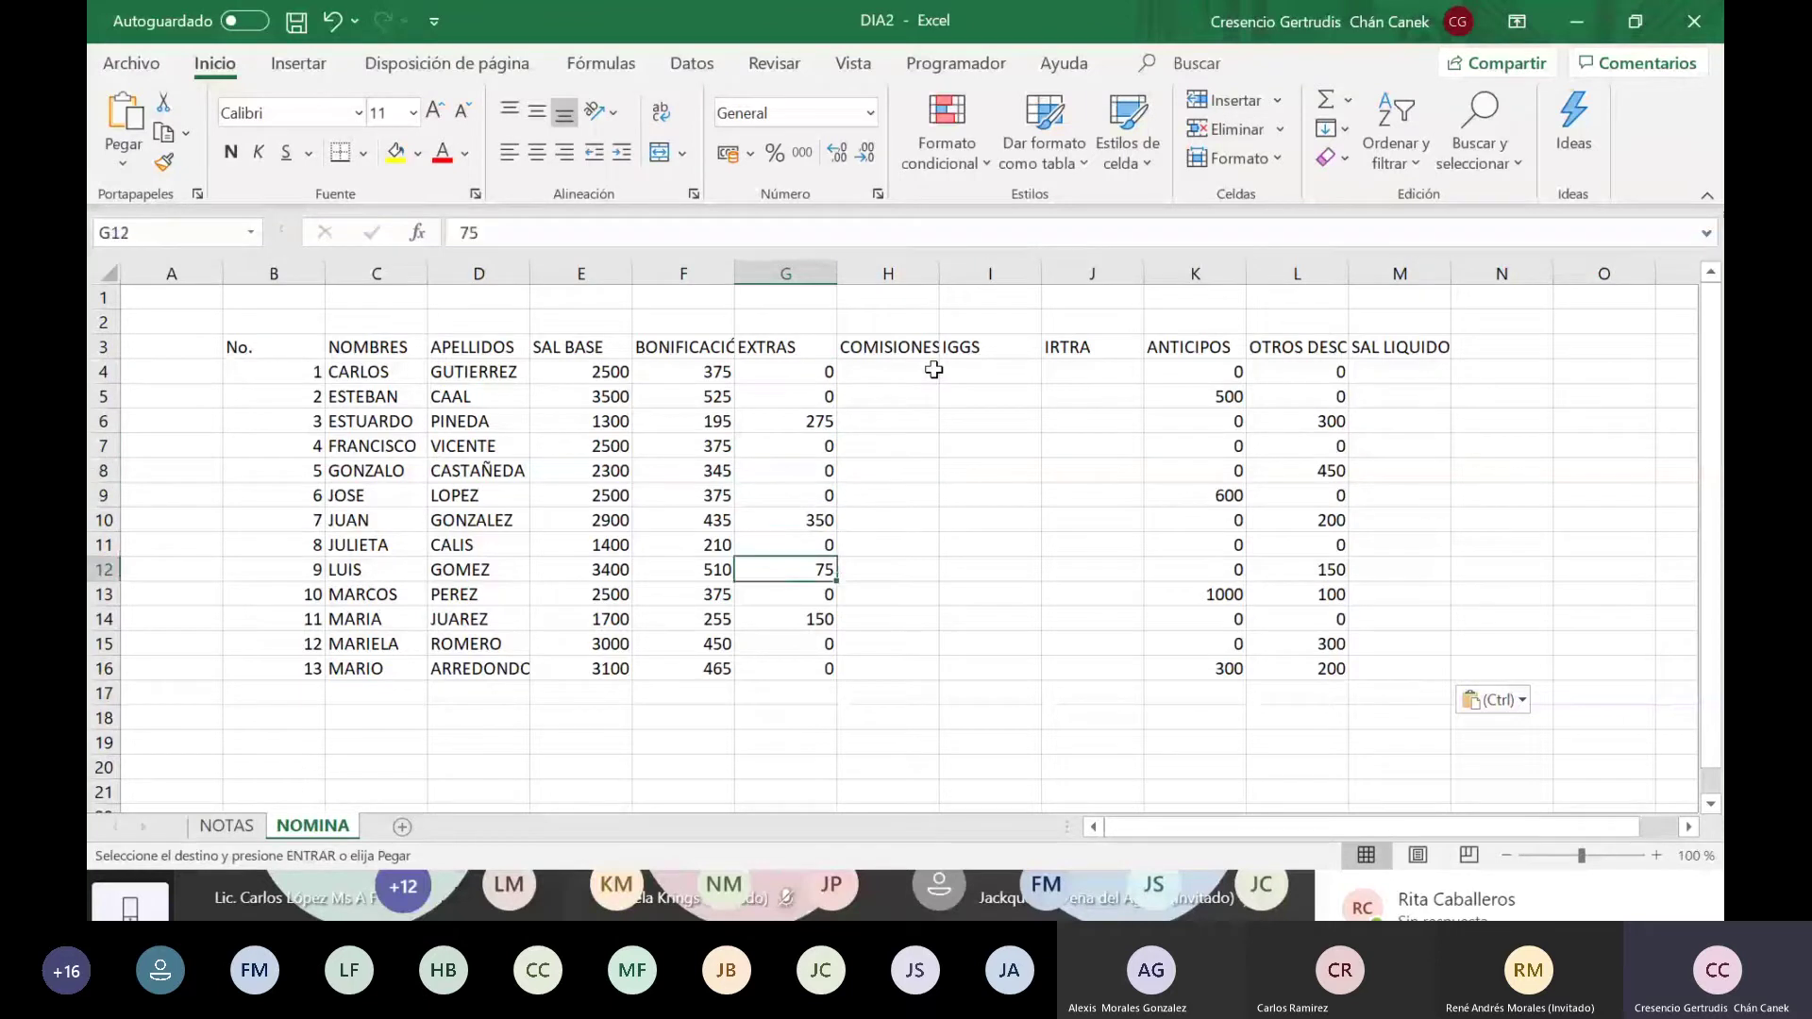
key("Down")
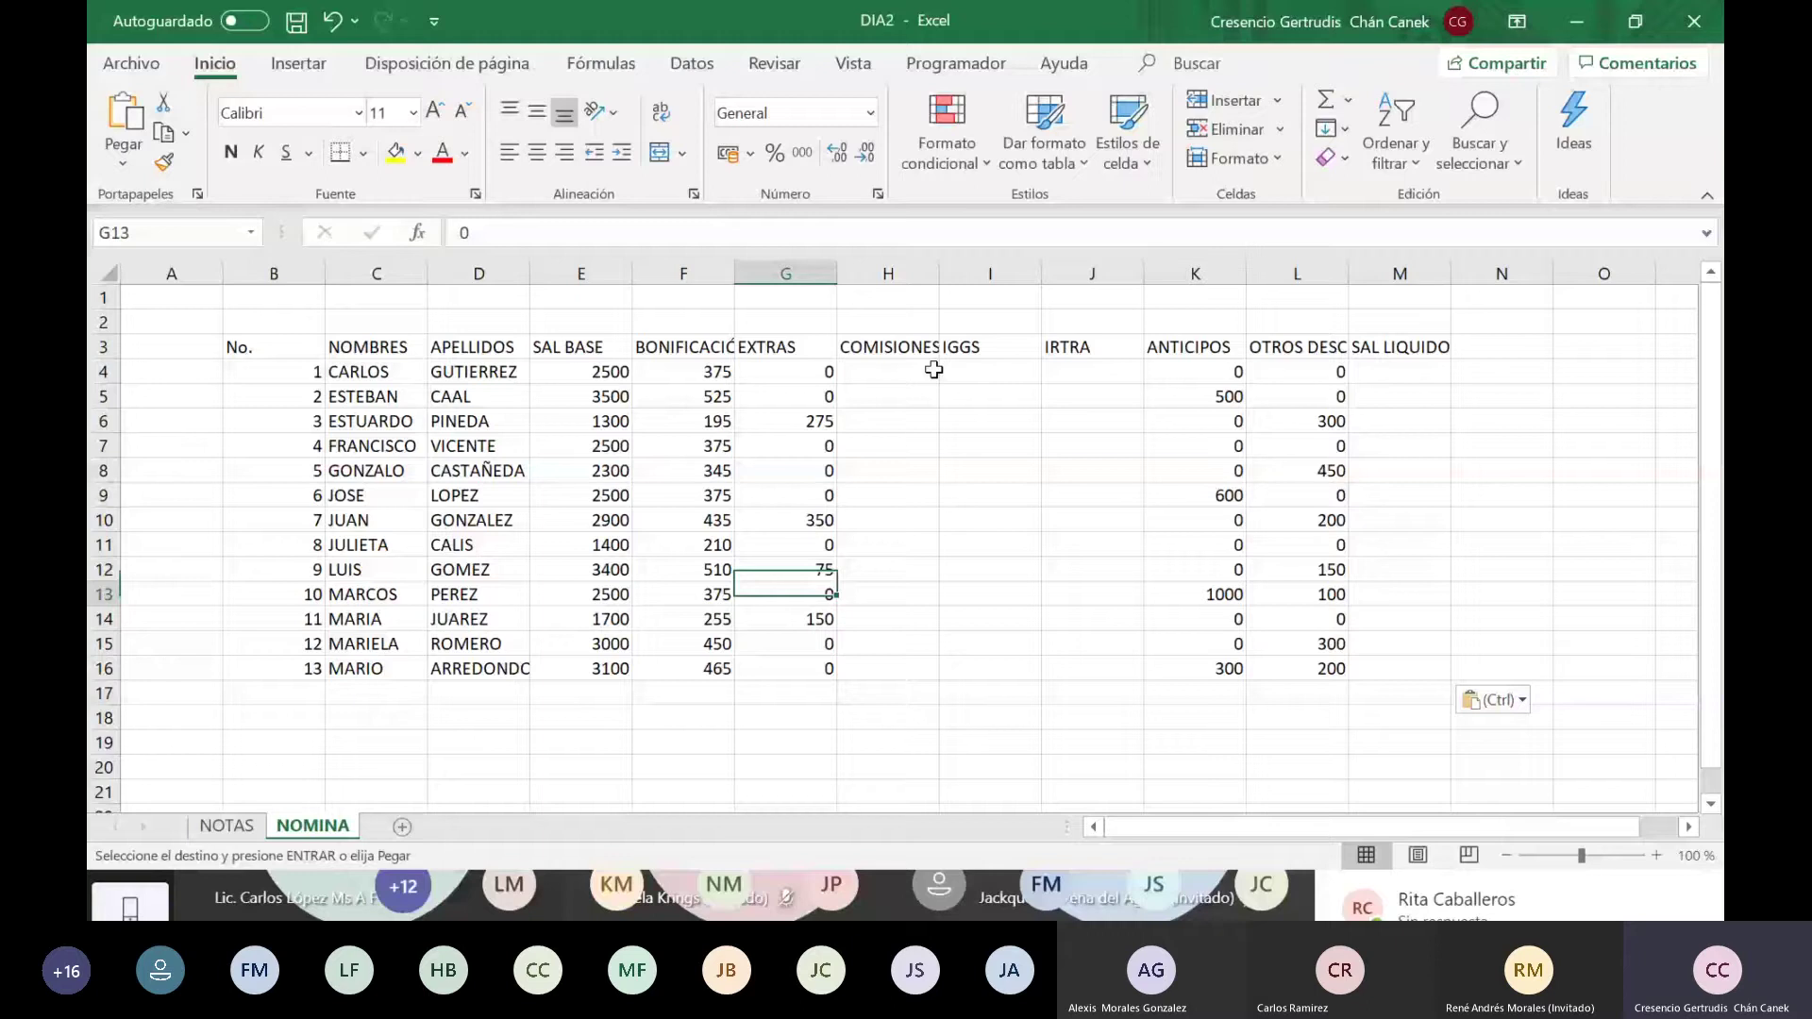
Step: Inspect the deduction columns from IGGS across IRTRA to the first ANTICIPOS amounts
left_click(942, 357)
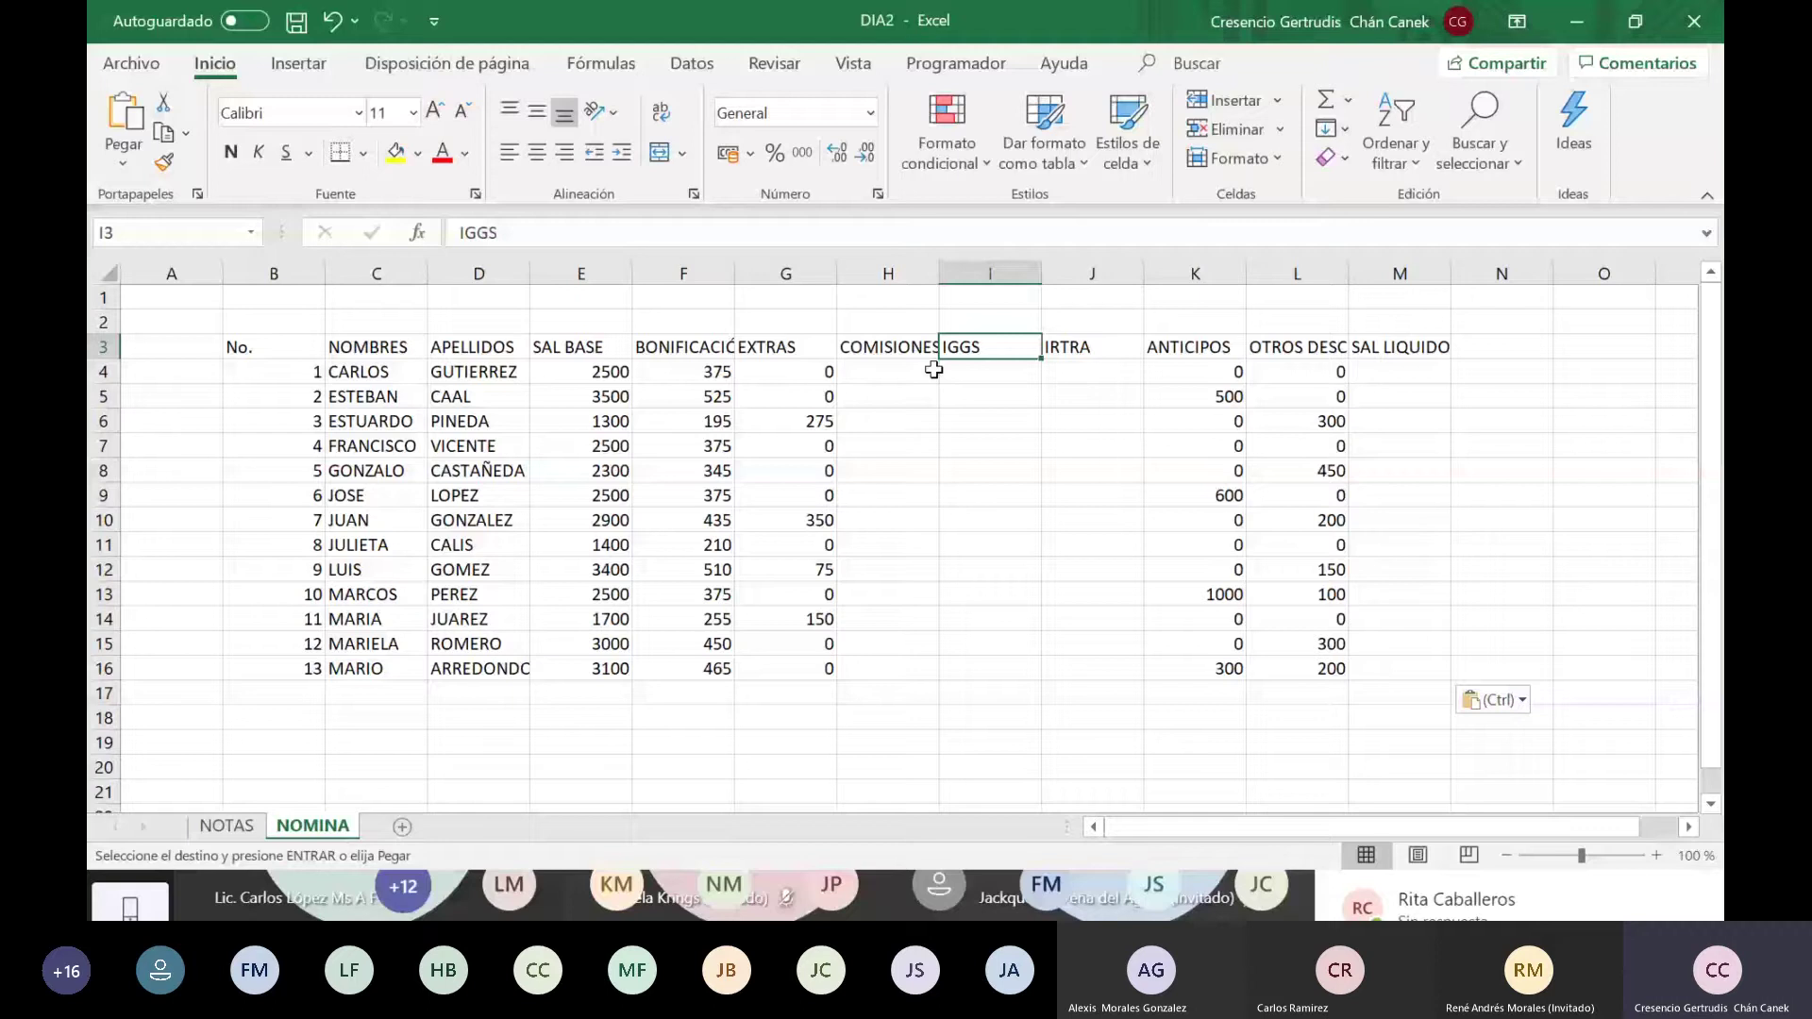
key("Right")
key("Right")
key("Down")
key("Down")
key("Down")
key("Down")
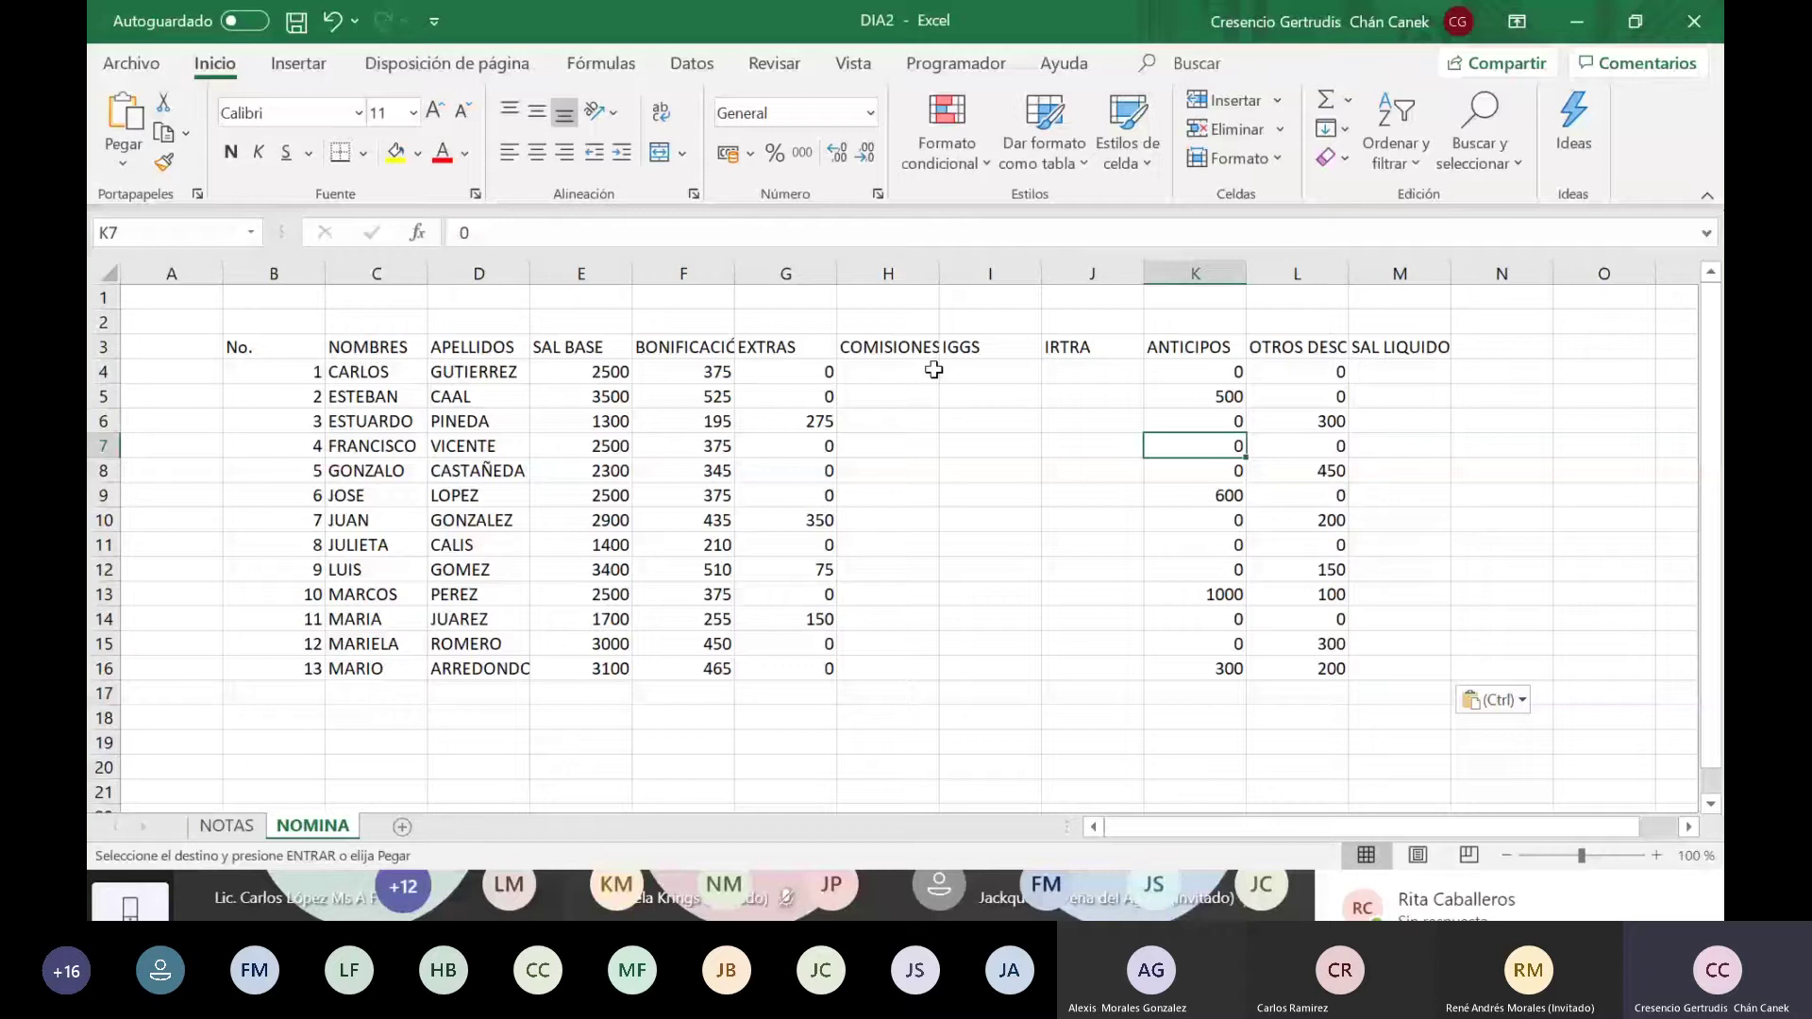
key("Up")
key("Up")
key("Up")
Step: Go through the OTROS DESC amounts in column L to see which employees have other deductions
key("Right")
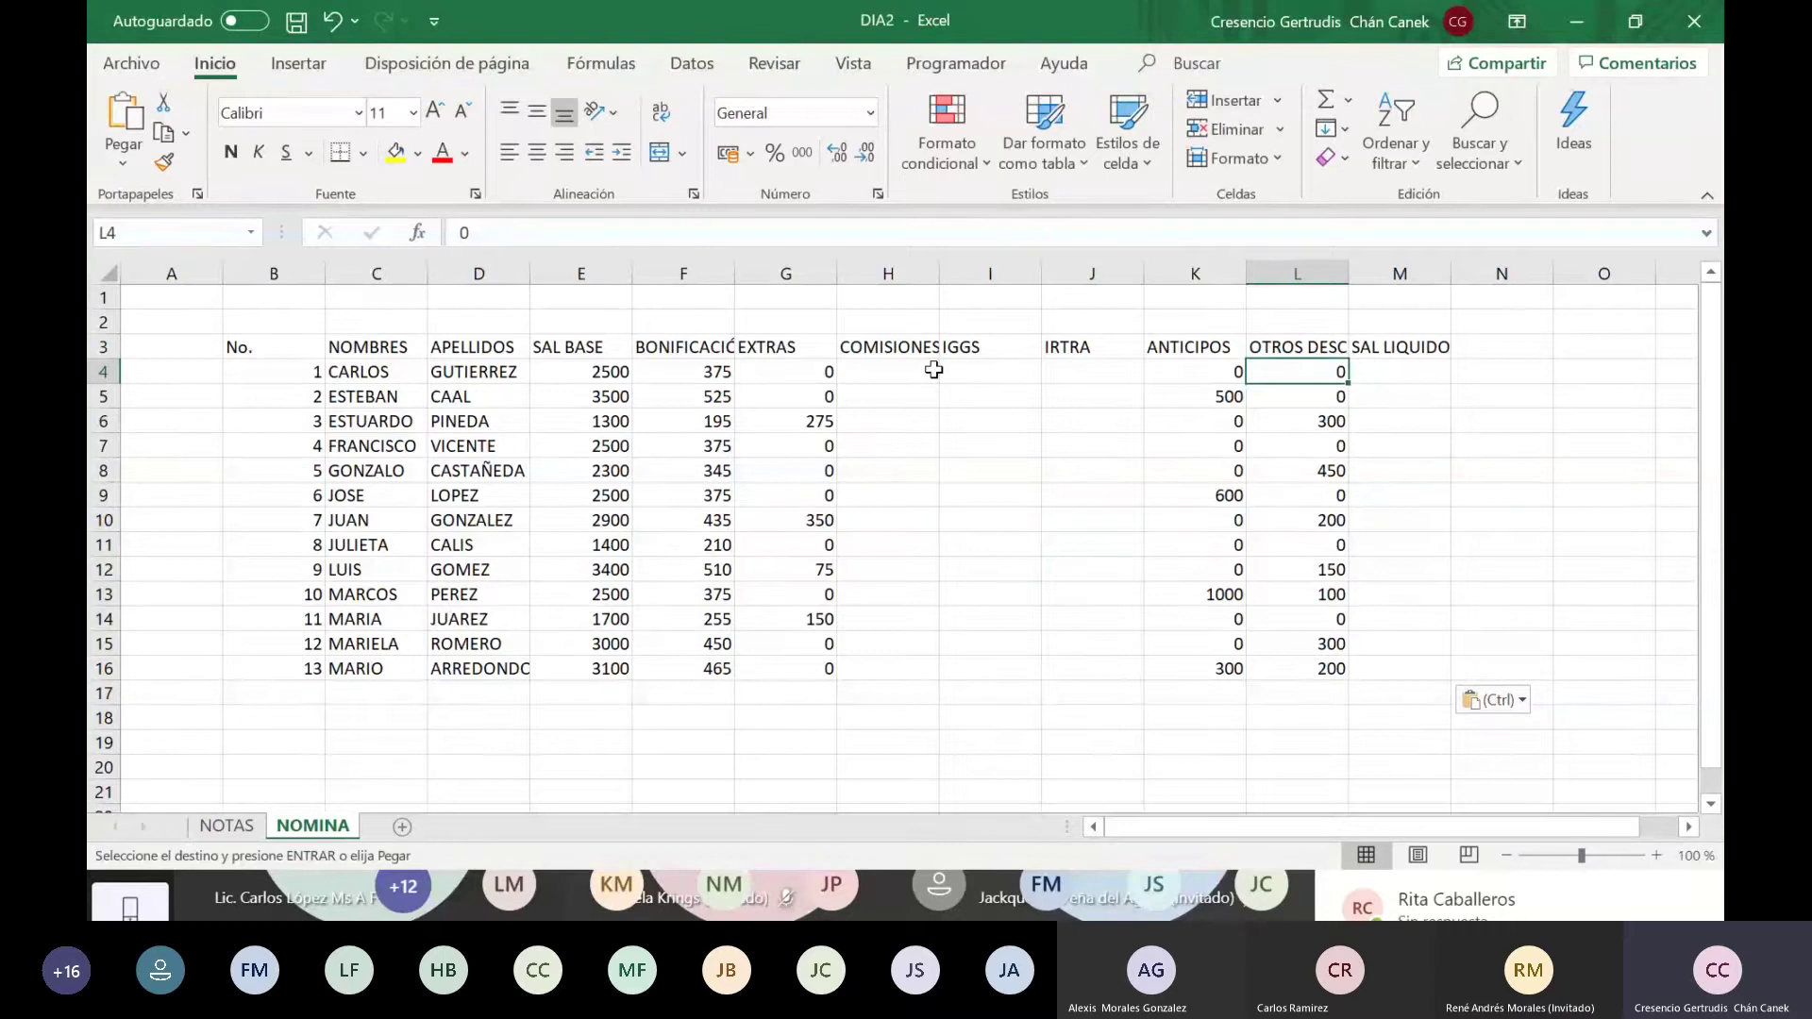
key("Down")
key("Down")
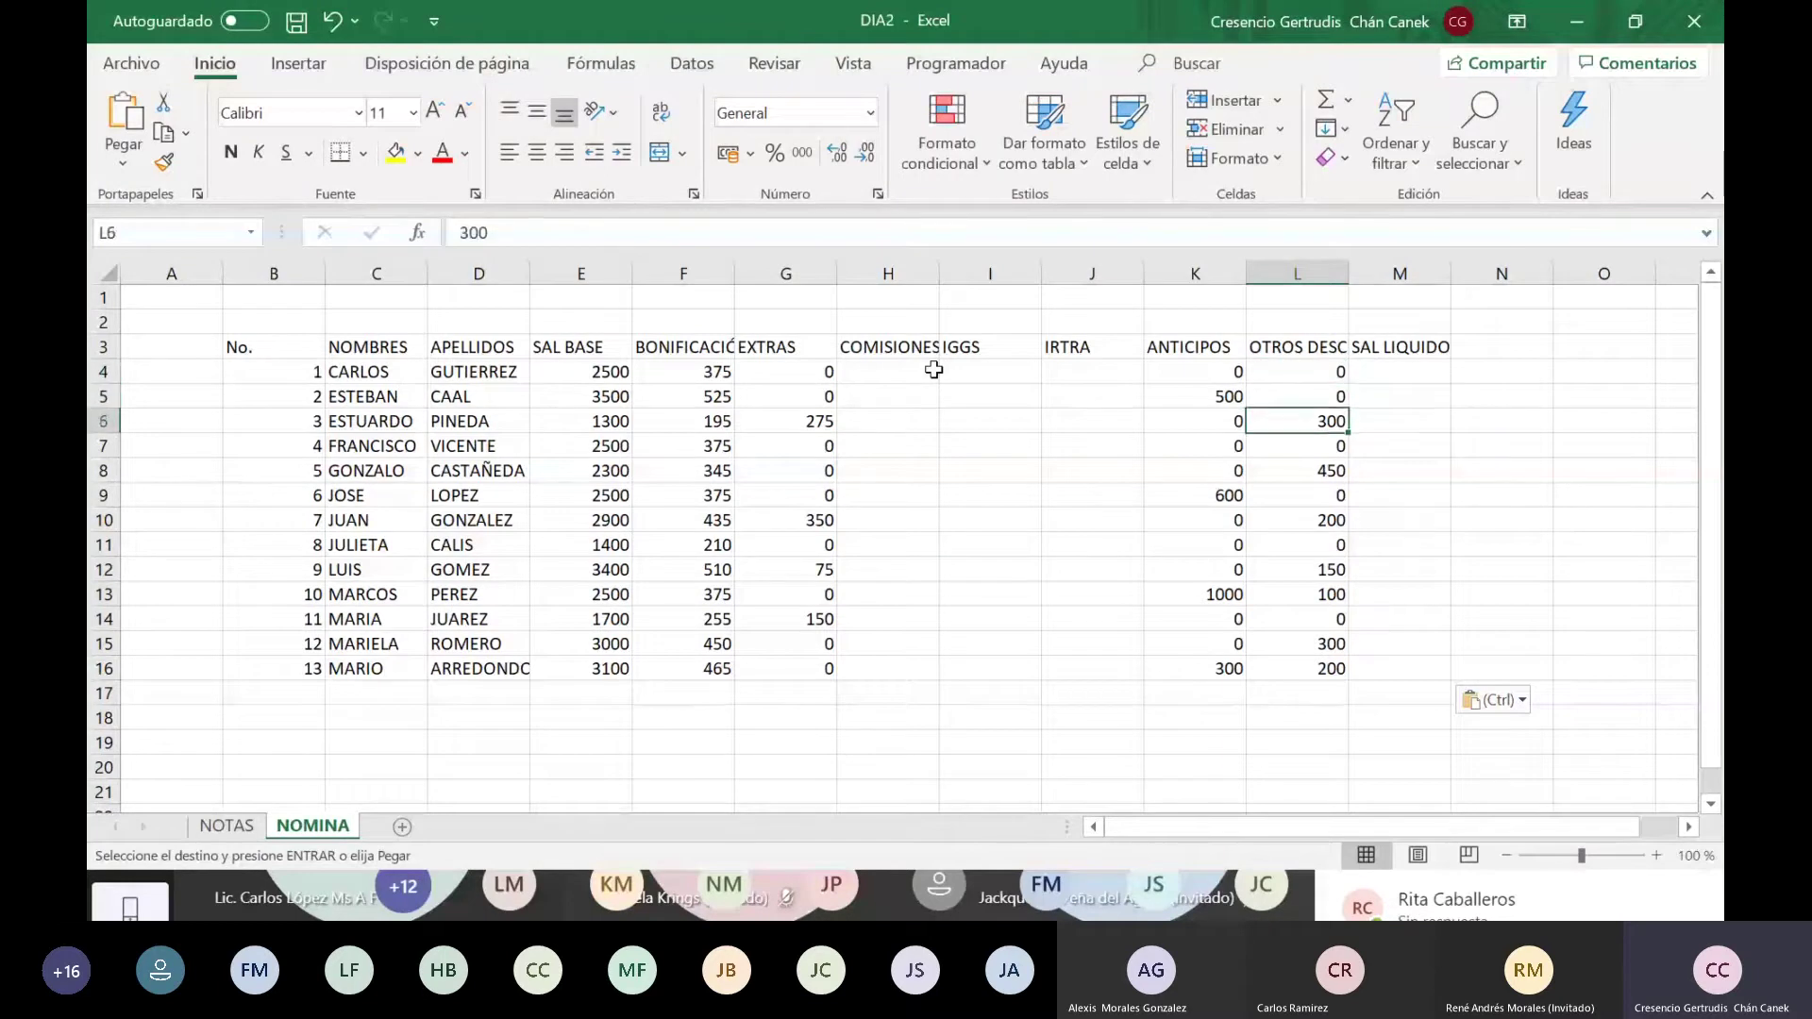
key("Down")
key("Down")
key("Down")
key("Down")
key("Down")
key("Down")
key("Down")
key("Down")
key("Up")
key("Up")
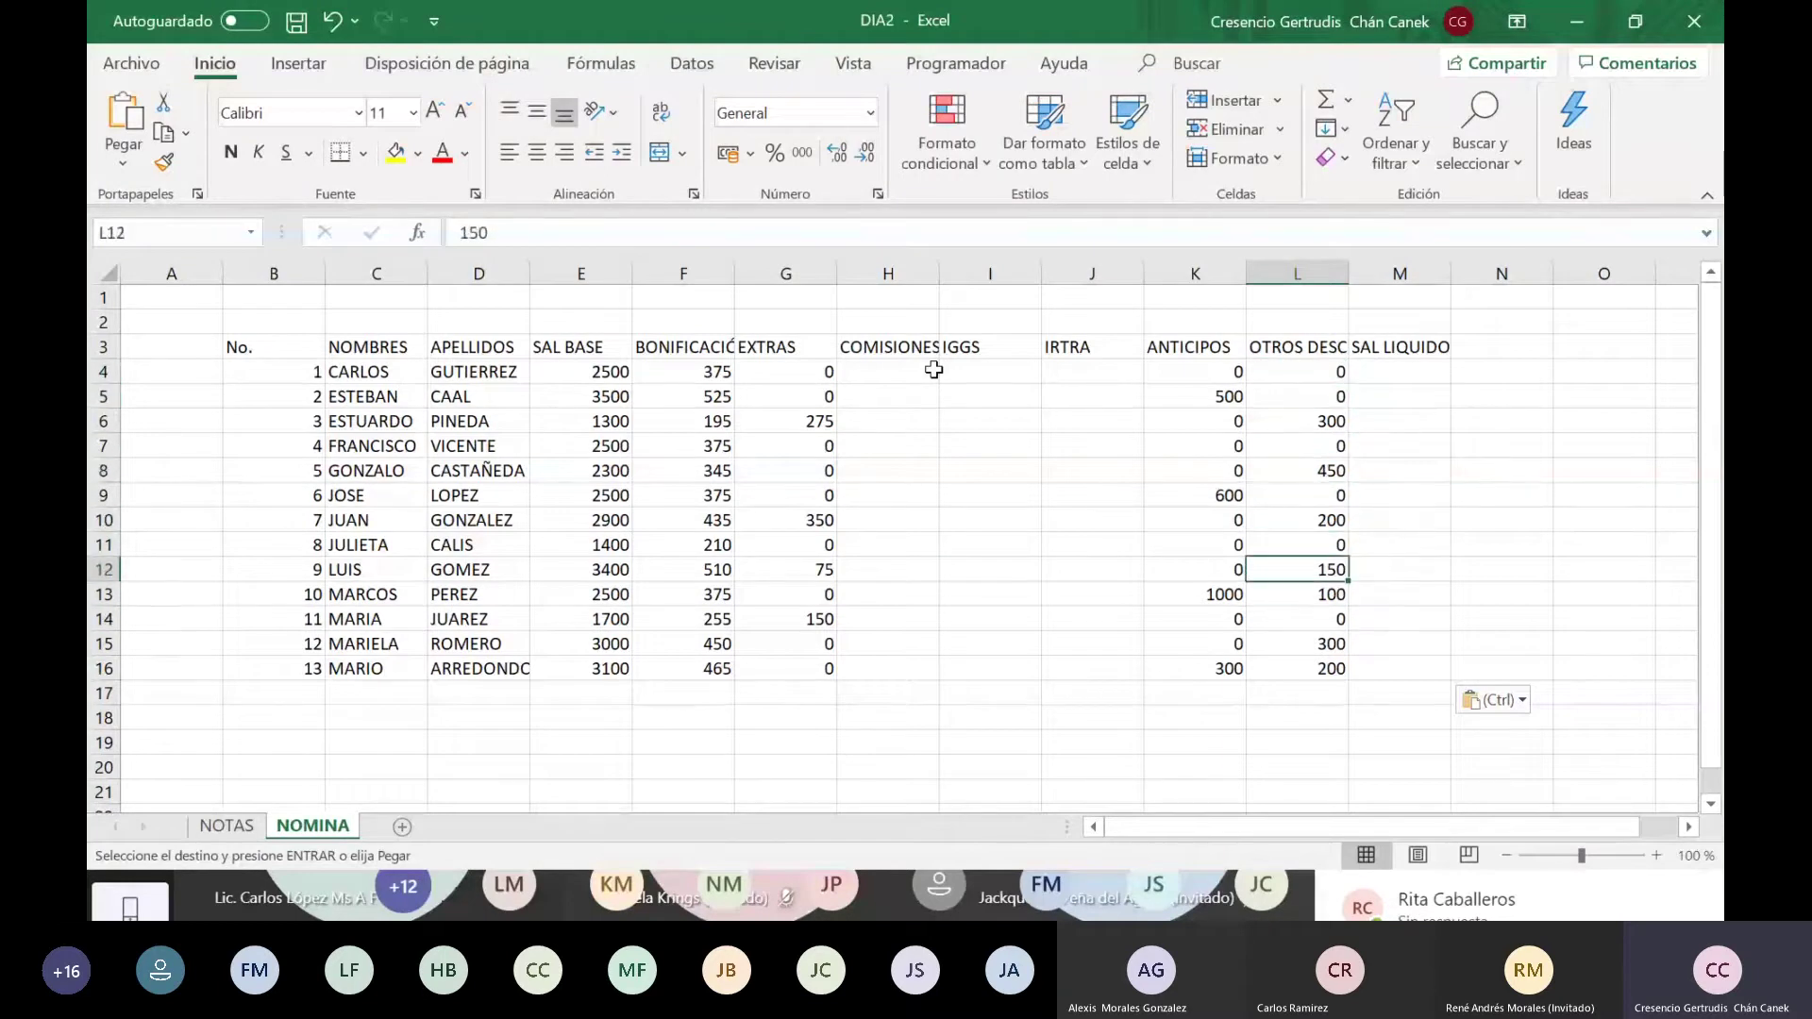
key("Up")
key("Up")
key("Up")
key("Up")
key("Up")
key("Up")
key("Down")
key("Down")
key("Down")
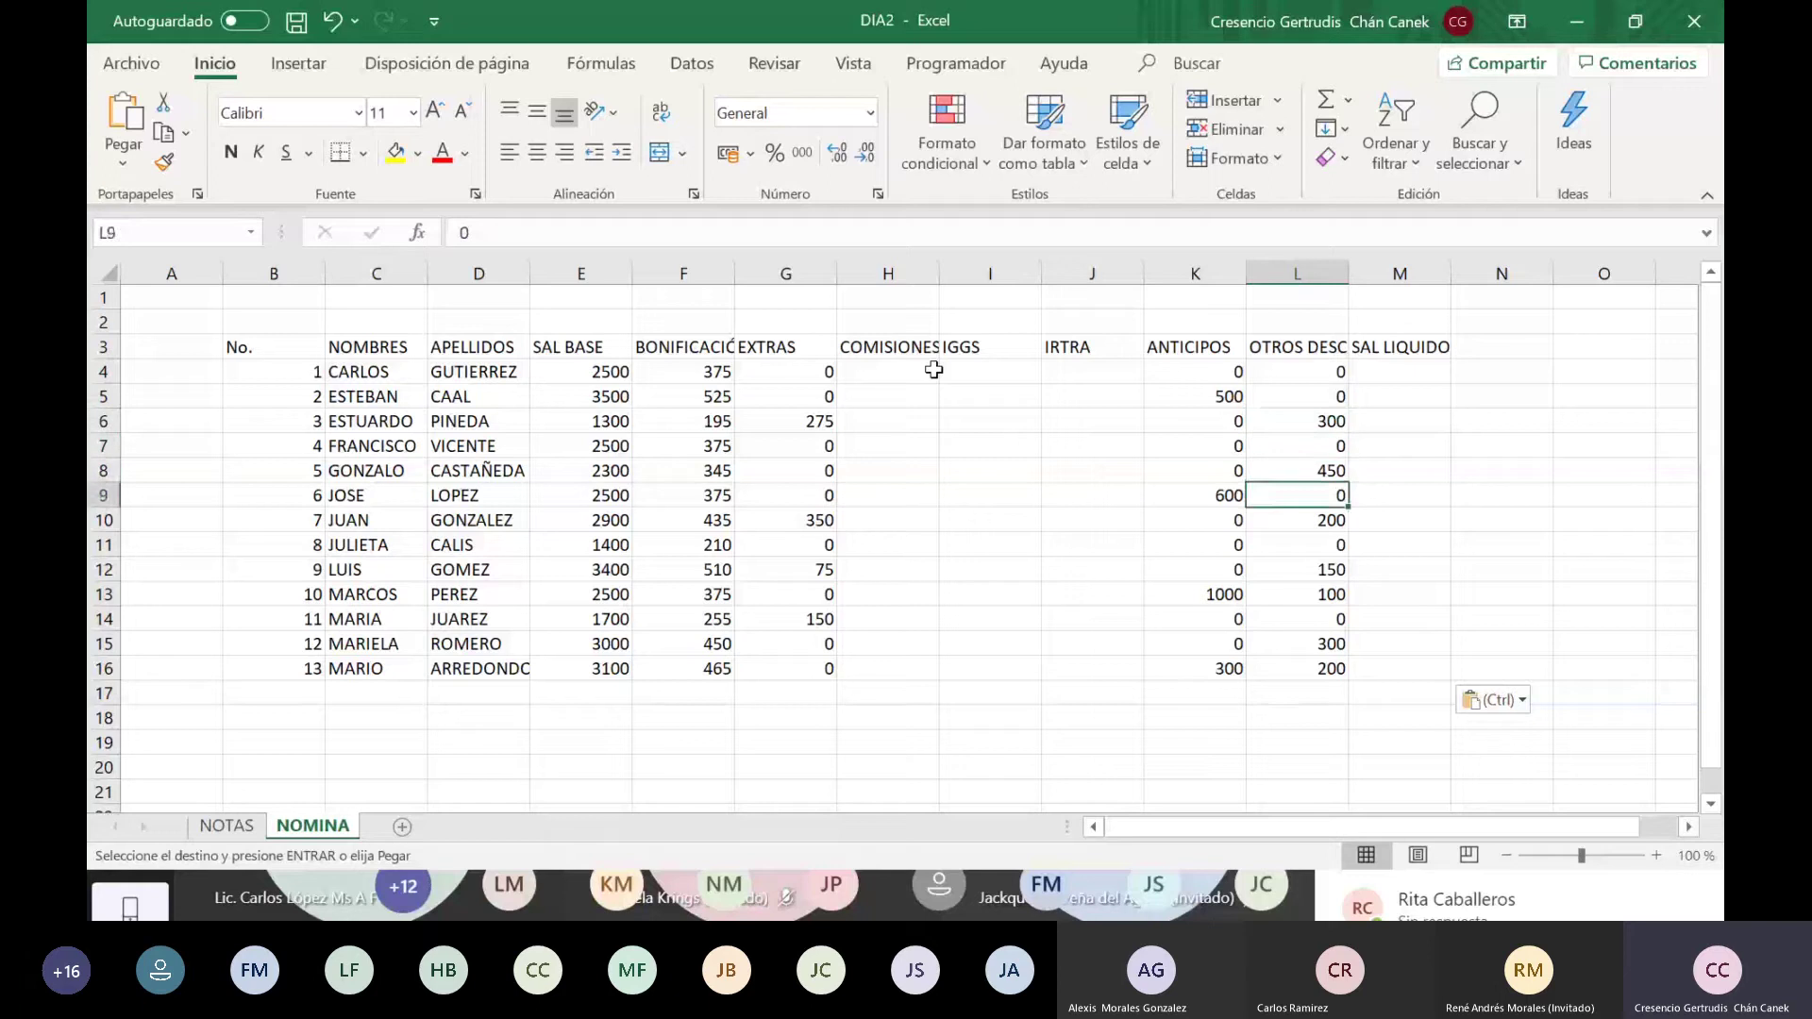
key("Down")
key("Down")
key("Down")
key("Down")
key("Down")
key("Down")
key("Up")
key("Up")
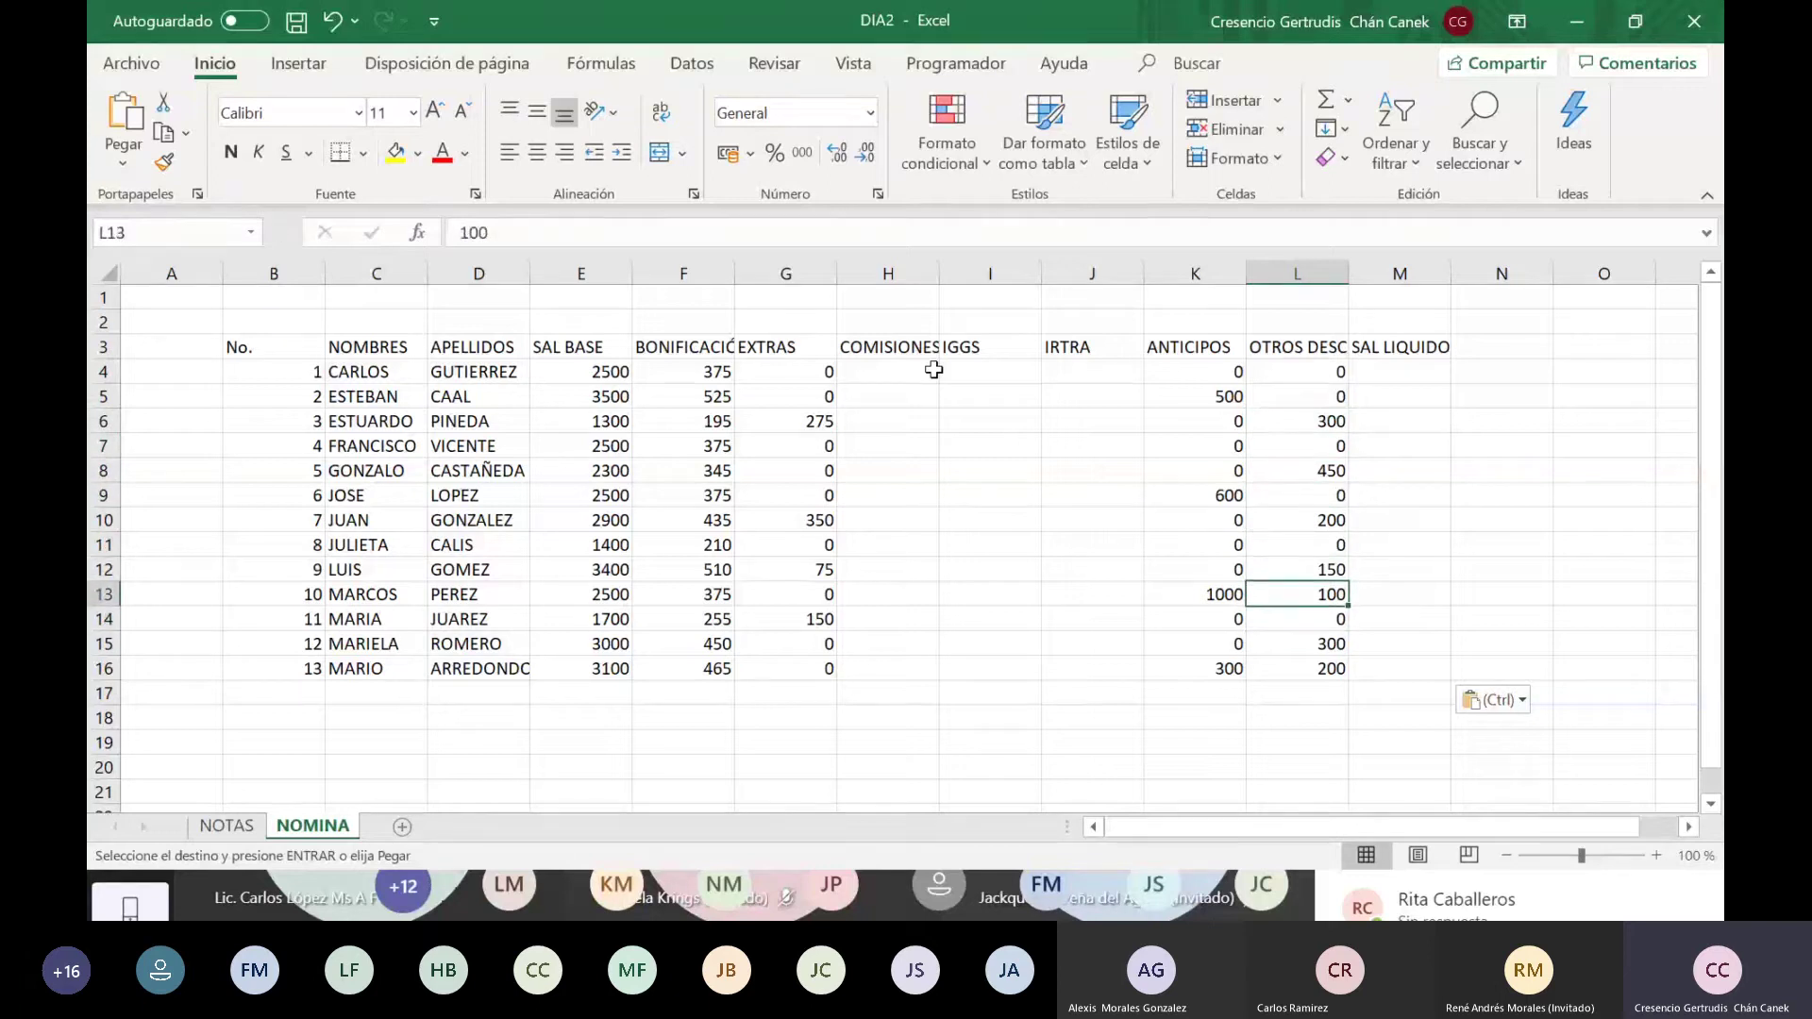
key("Up")
key("Up")
key("Up")
key("Up")
key("Up")
key("Up")
key("Up")
key("Up")
key("Up")
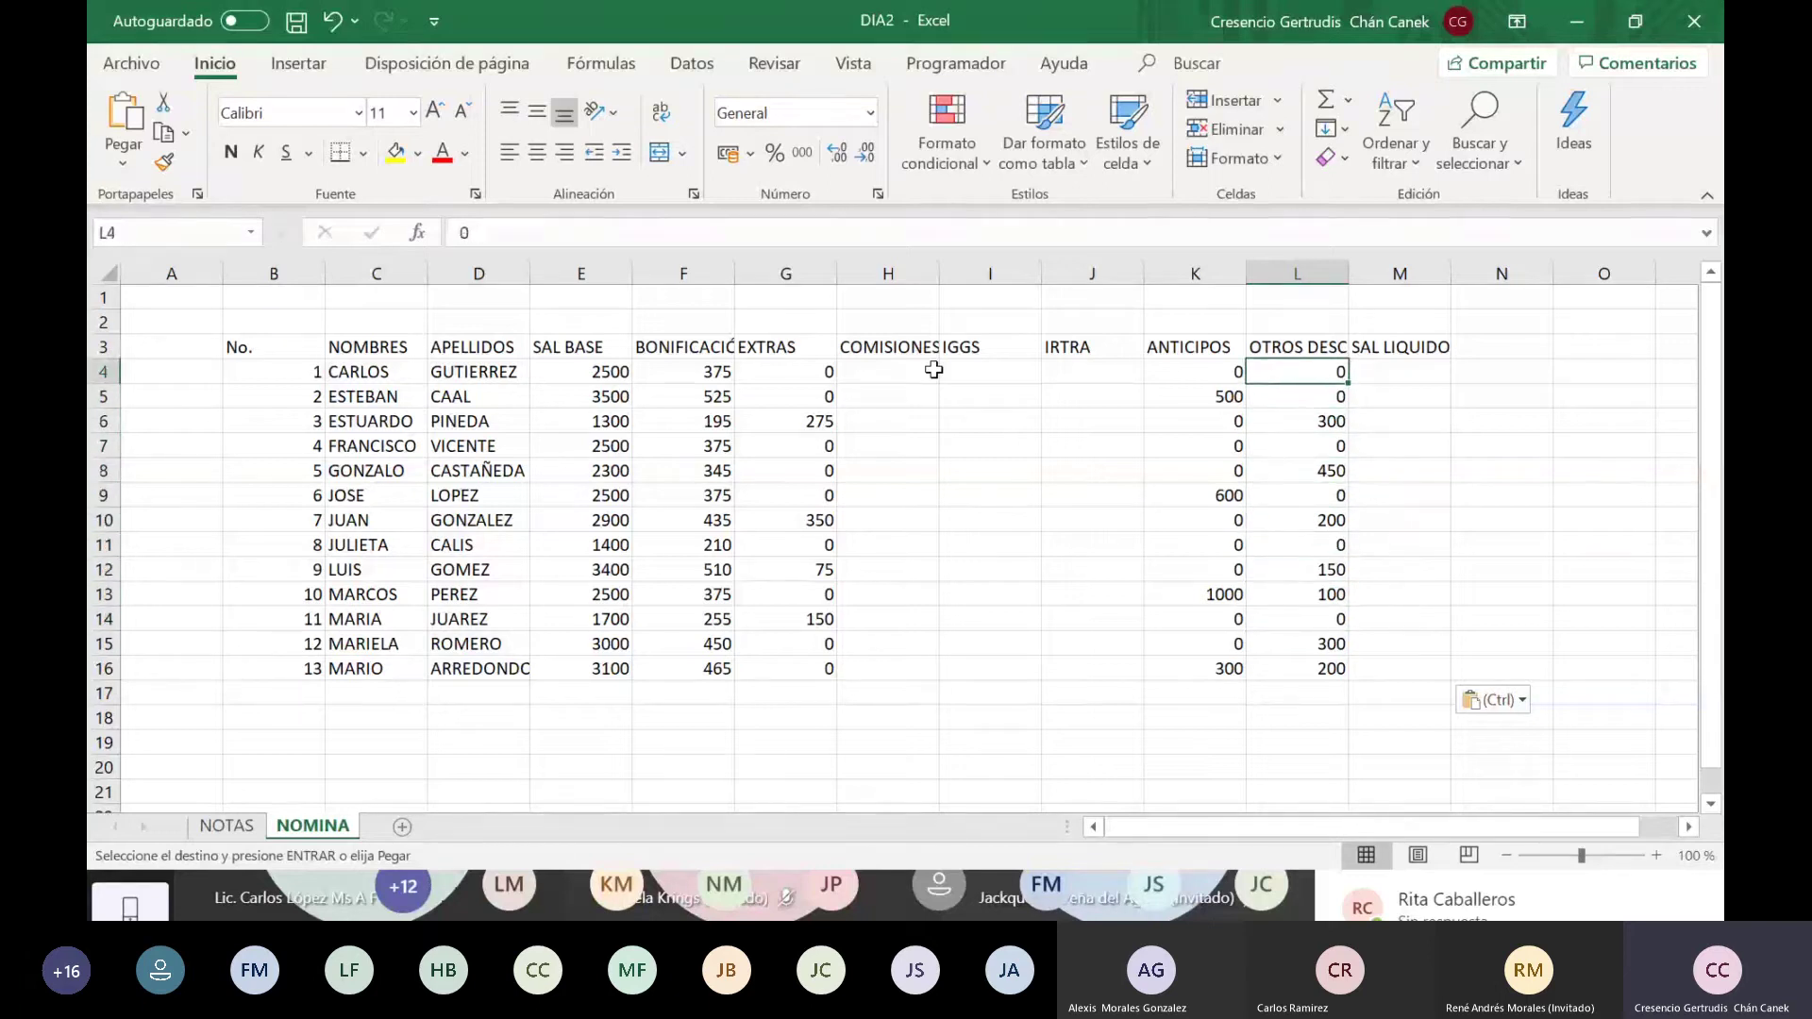
key("Down")
key("Down")
key("Down")
Step: Check the ANTICIPOS amounts in K5:K9 to see which employees received salary advances
key("Left")
key("Up")
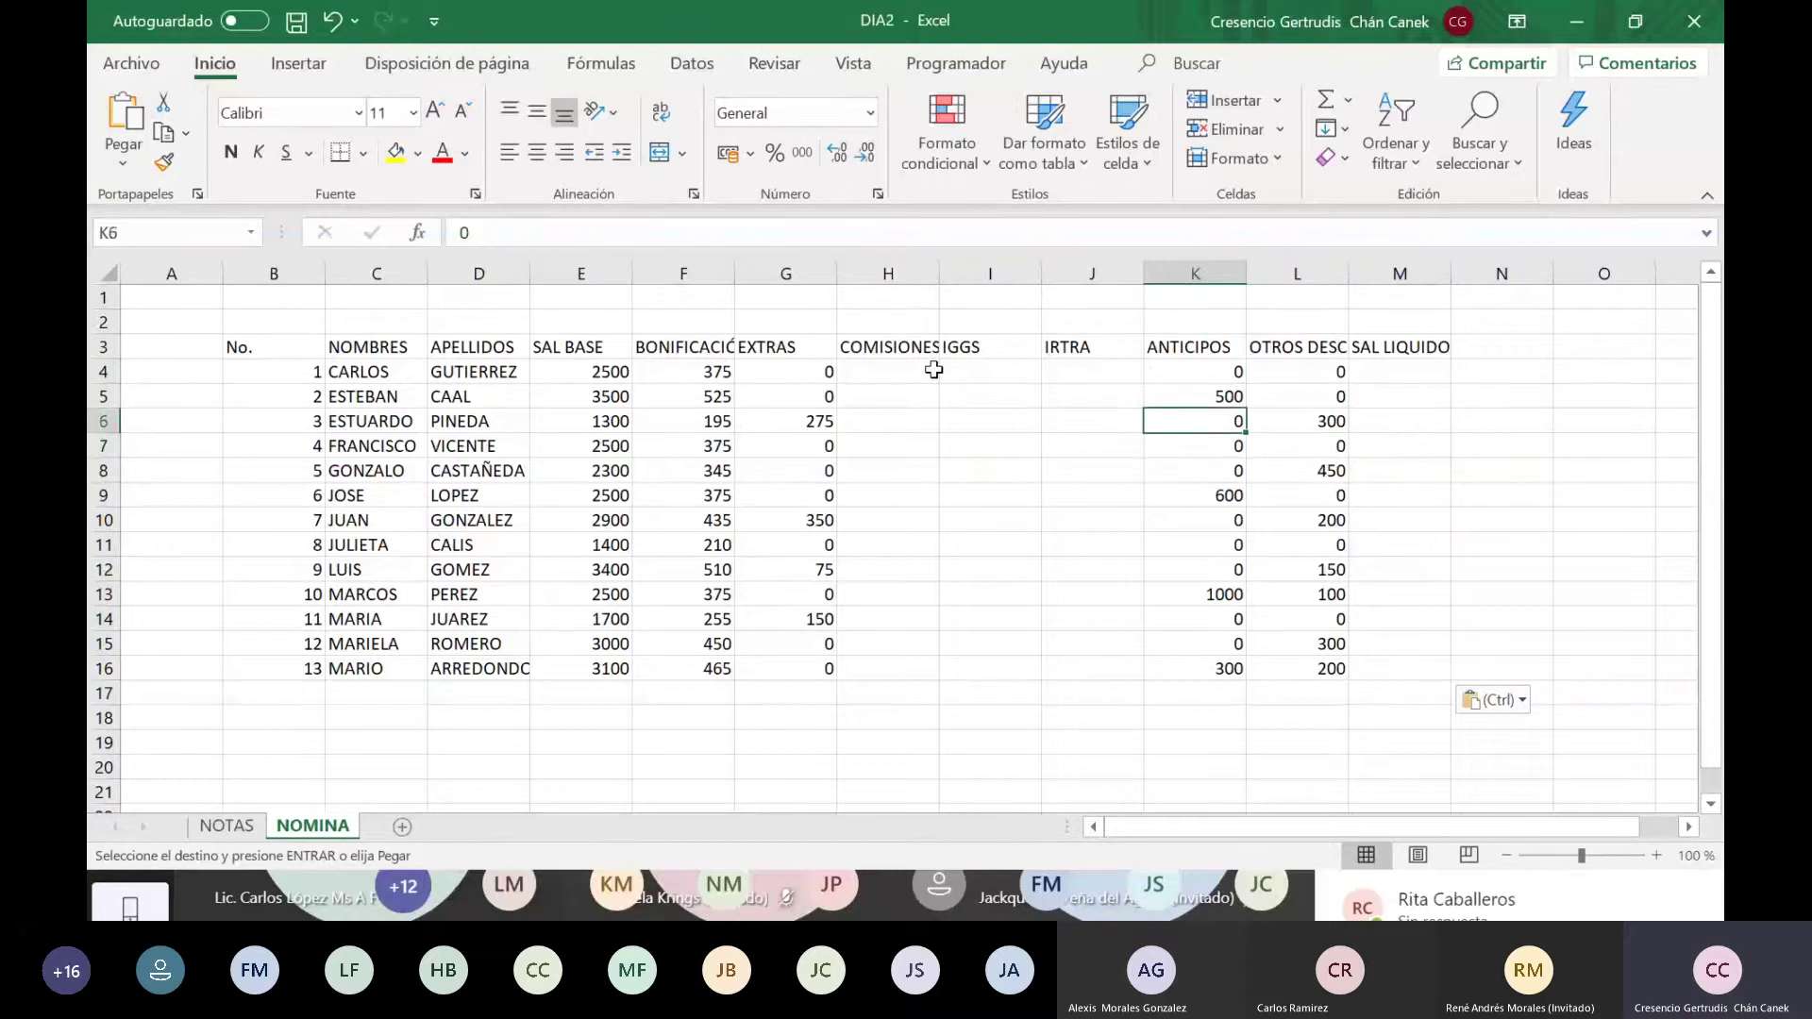
key("Up")
key("Down")
key("Down")
key("Down")
key("Down")
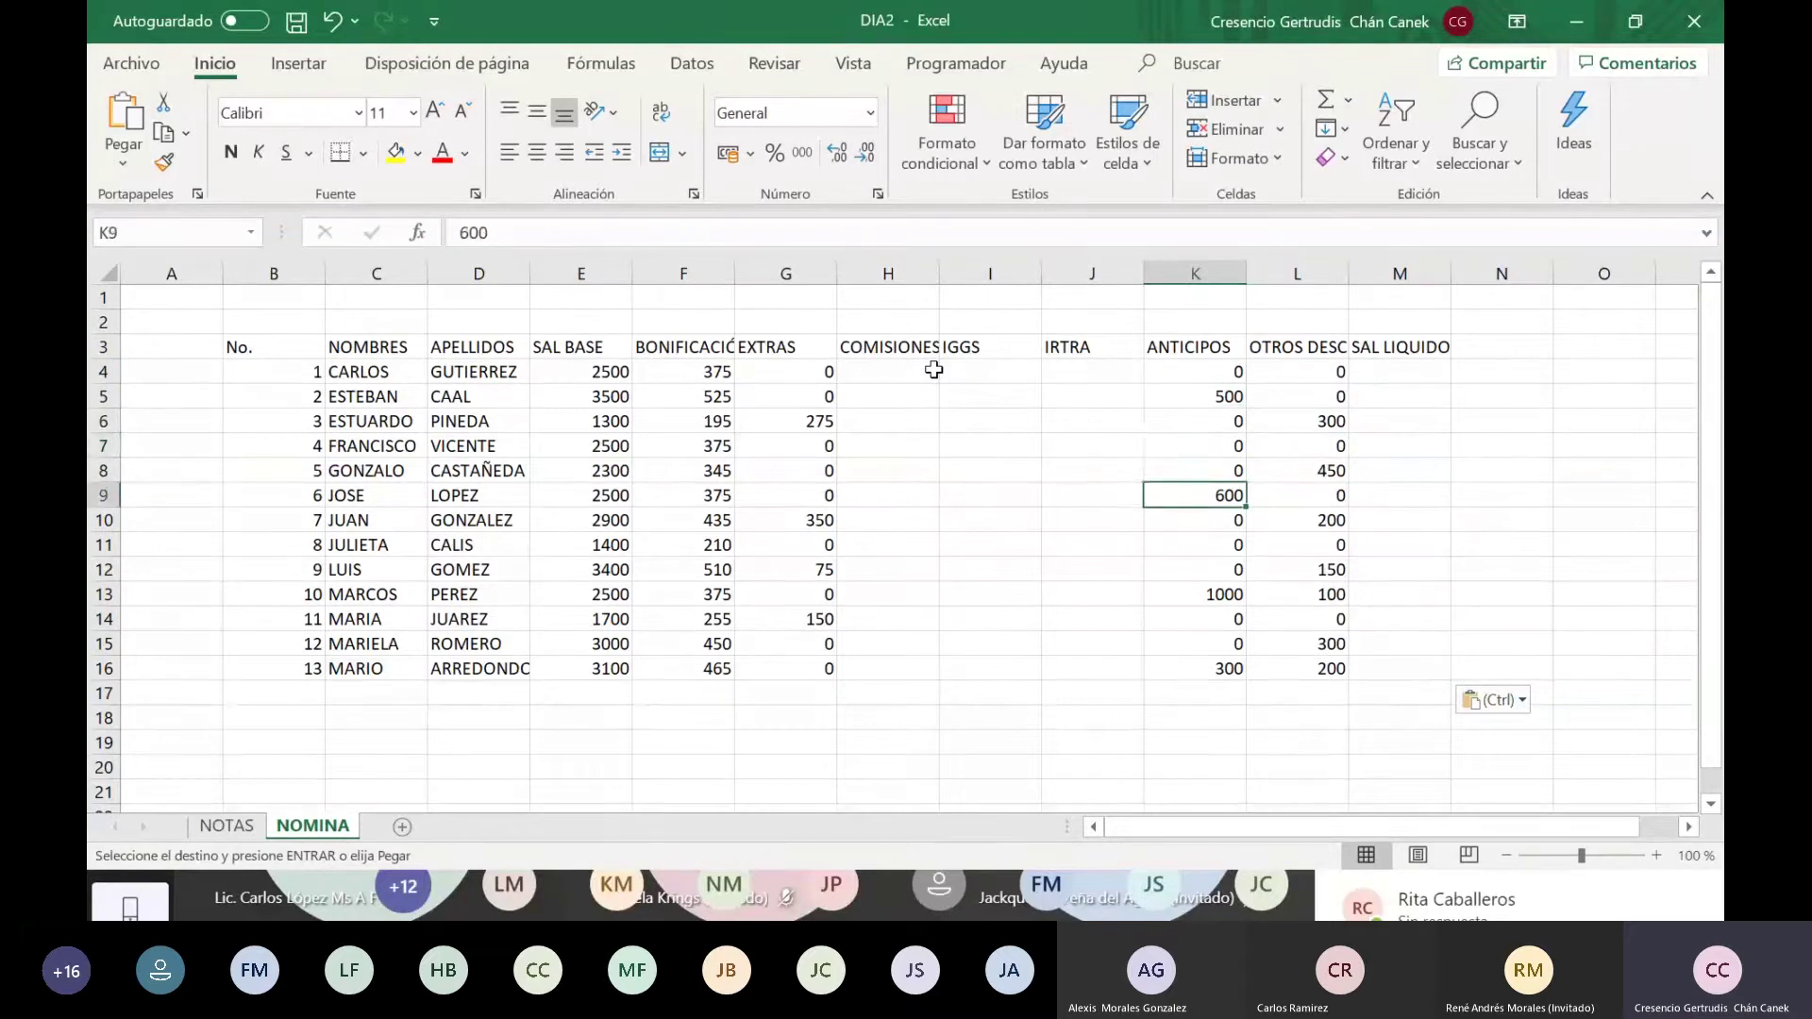
key("Up")
key("Up")
key("Up")
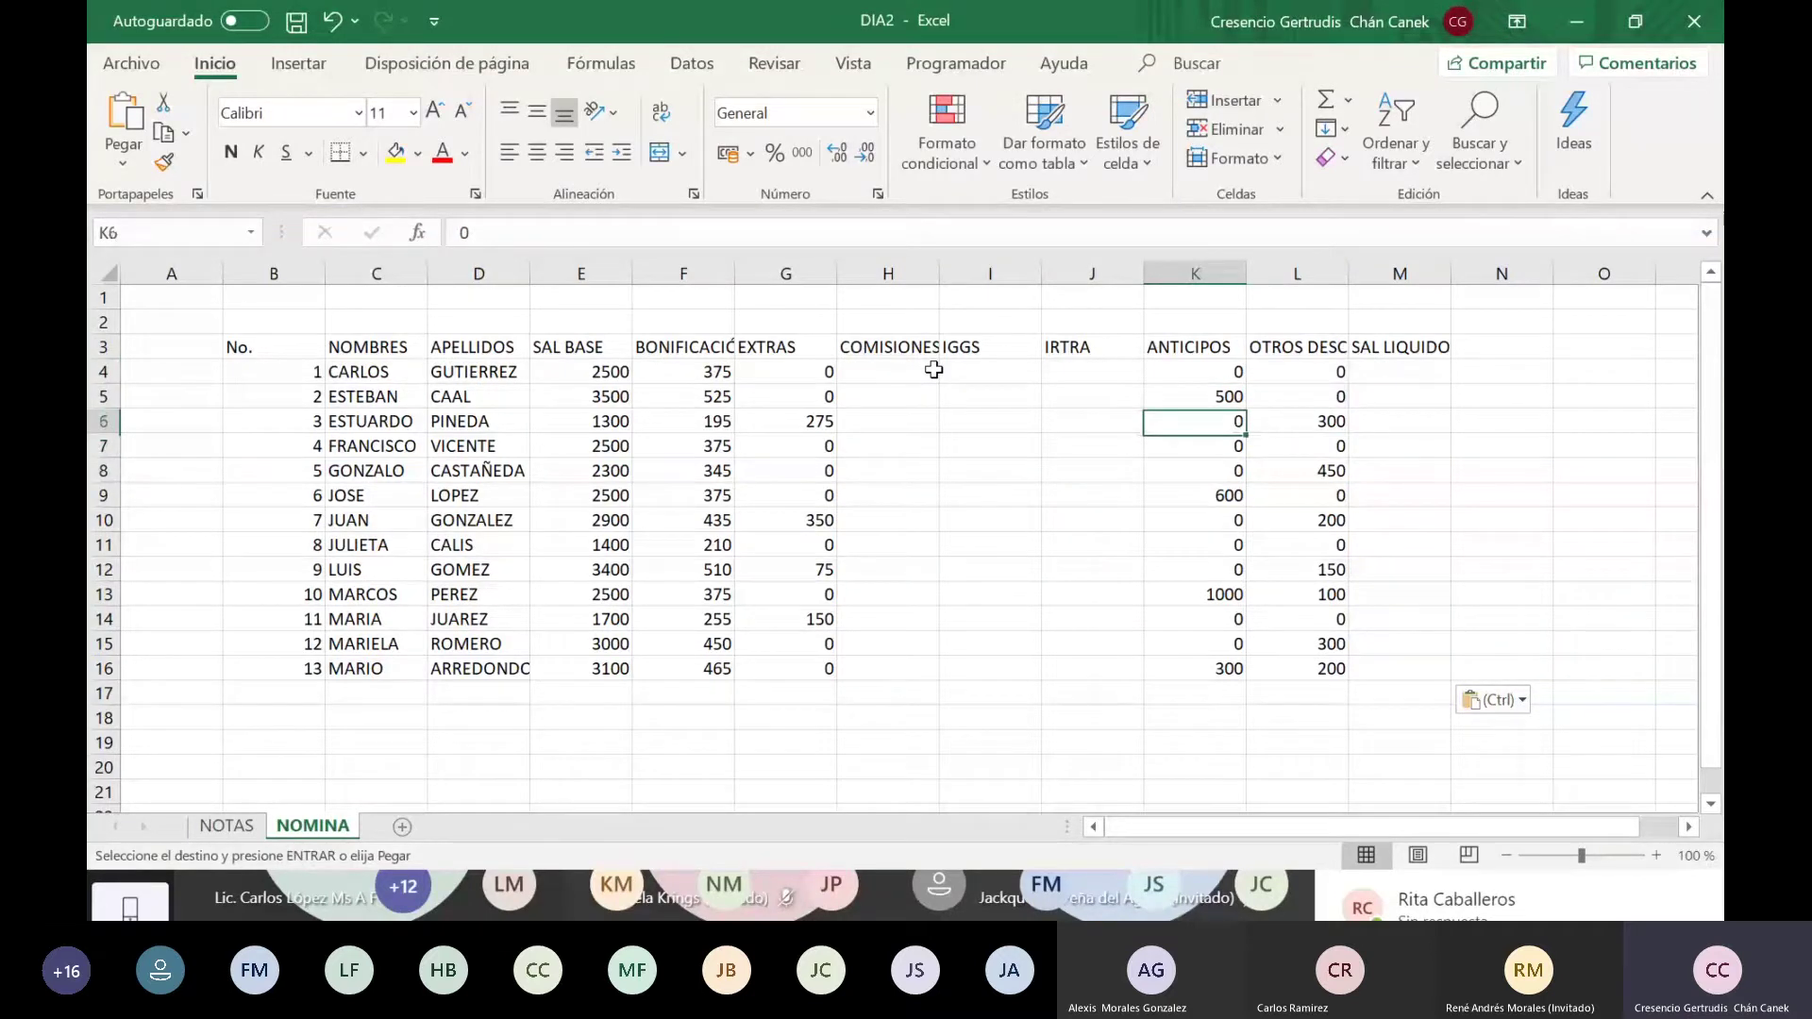
key("Up")
Step: Recheck the OTROS DESC deductions from L5 down to L14
key("Right")
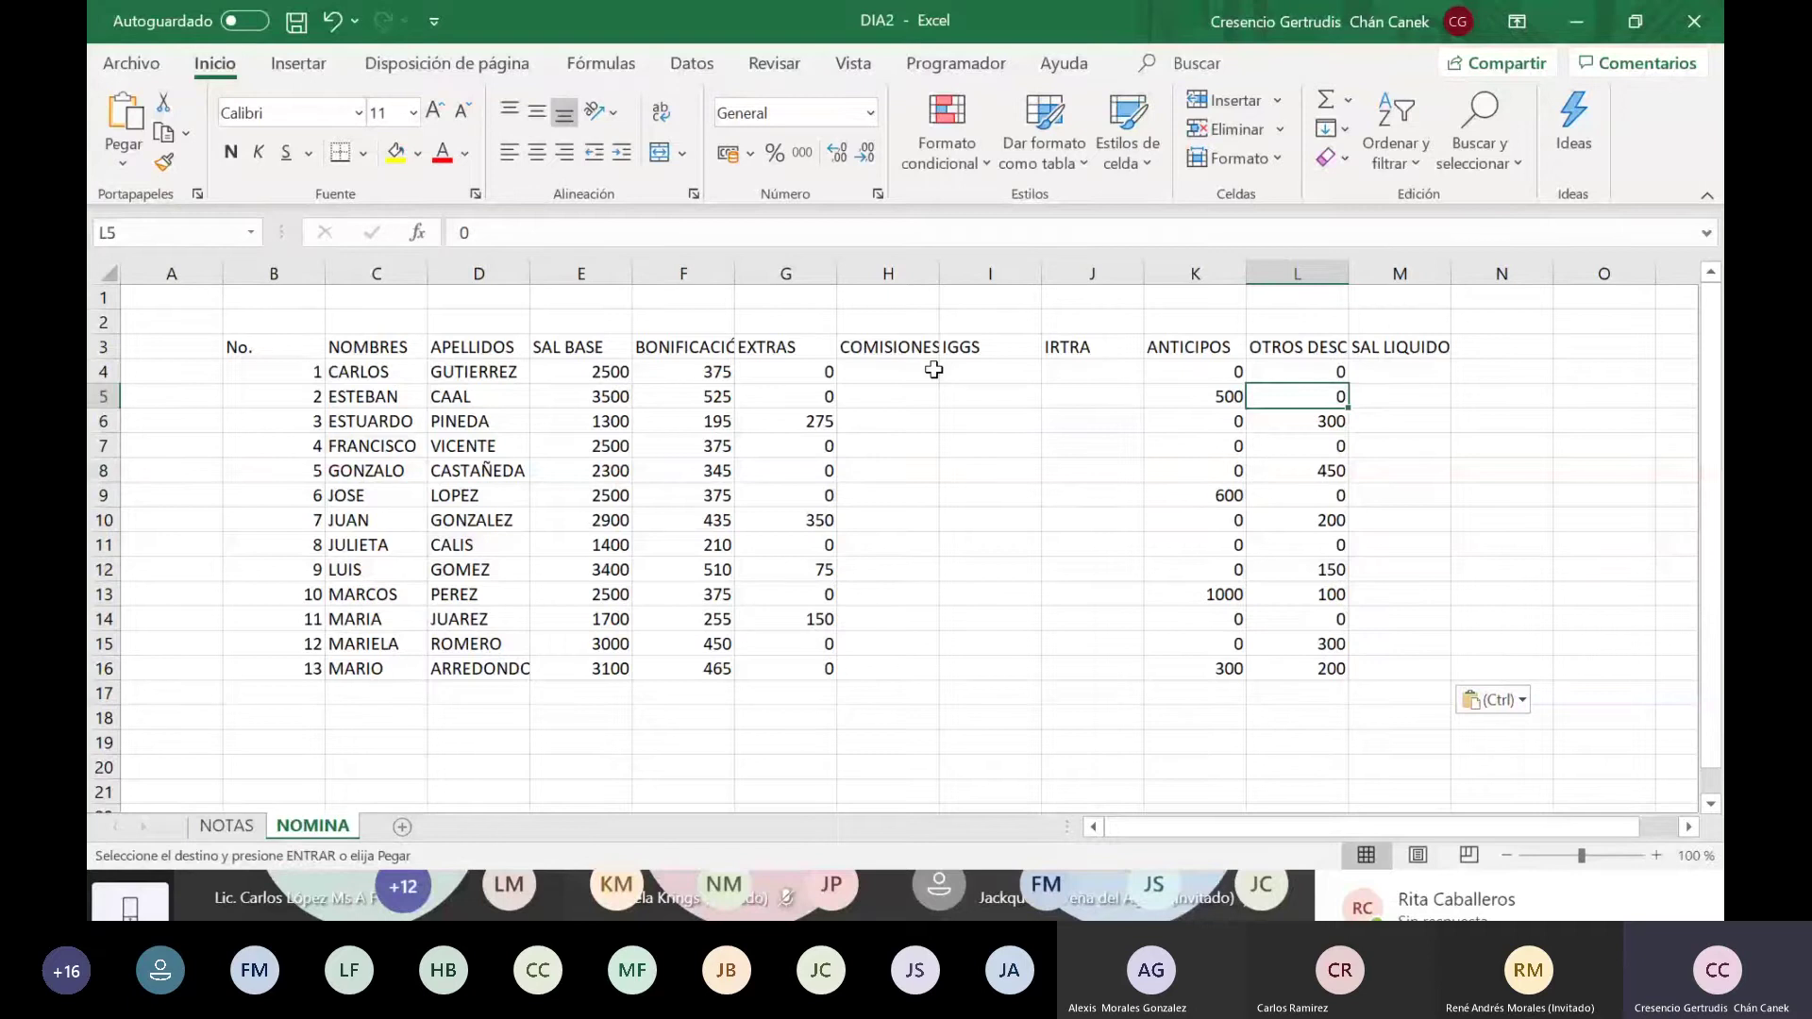
key("Down")
key("Down")
key("Down")
key("Down")
key("Down")
key("Down")
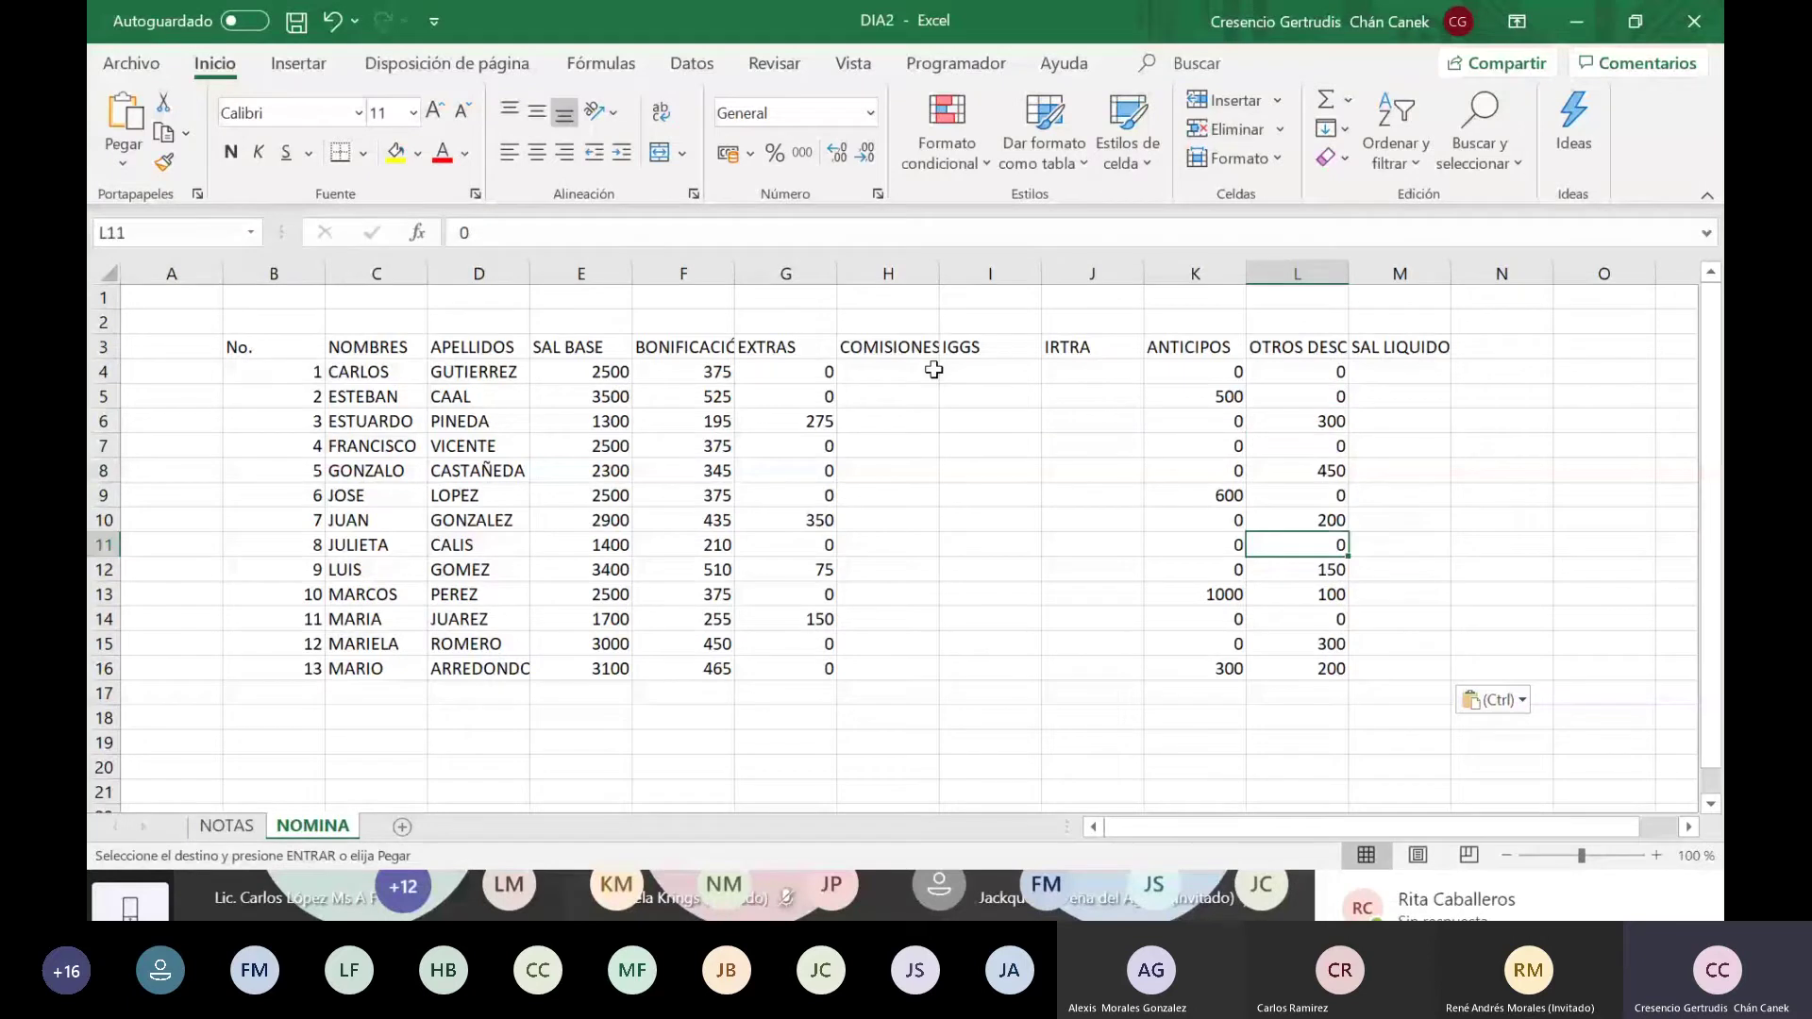
key("Down")
key("Down")
key("Down")
key("Up")
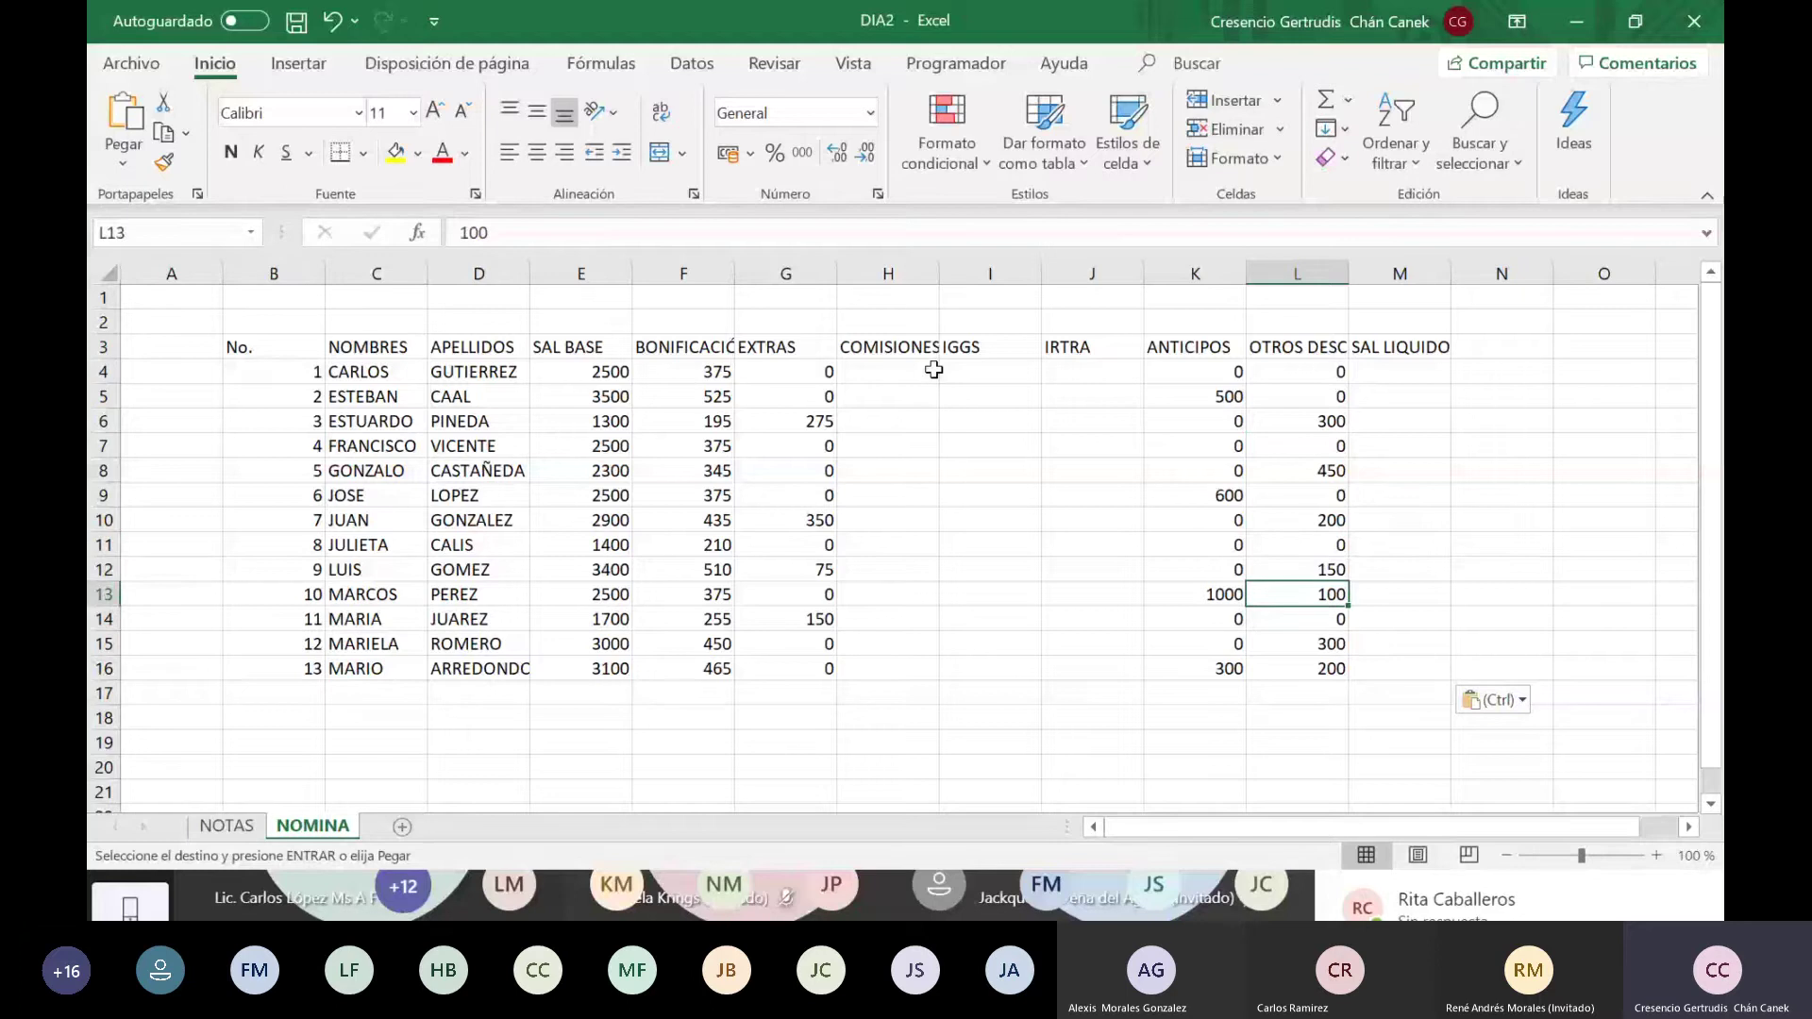
Step: Look over the empty SAL LIQUIDO column up to its first row and go back to the first IGGS cell, I4
key("Right")
key("Up")
key("Up")
key("Up")
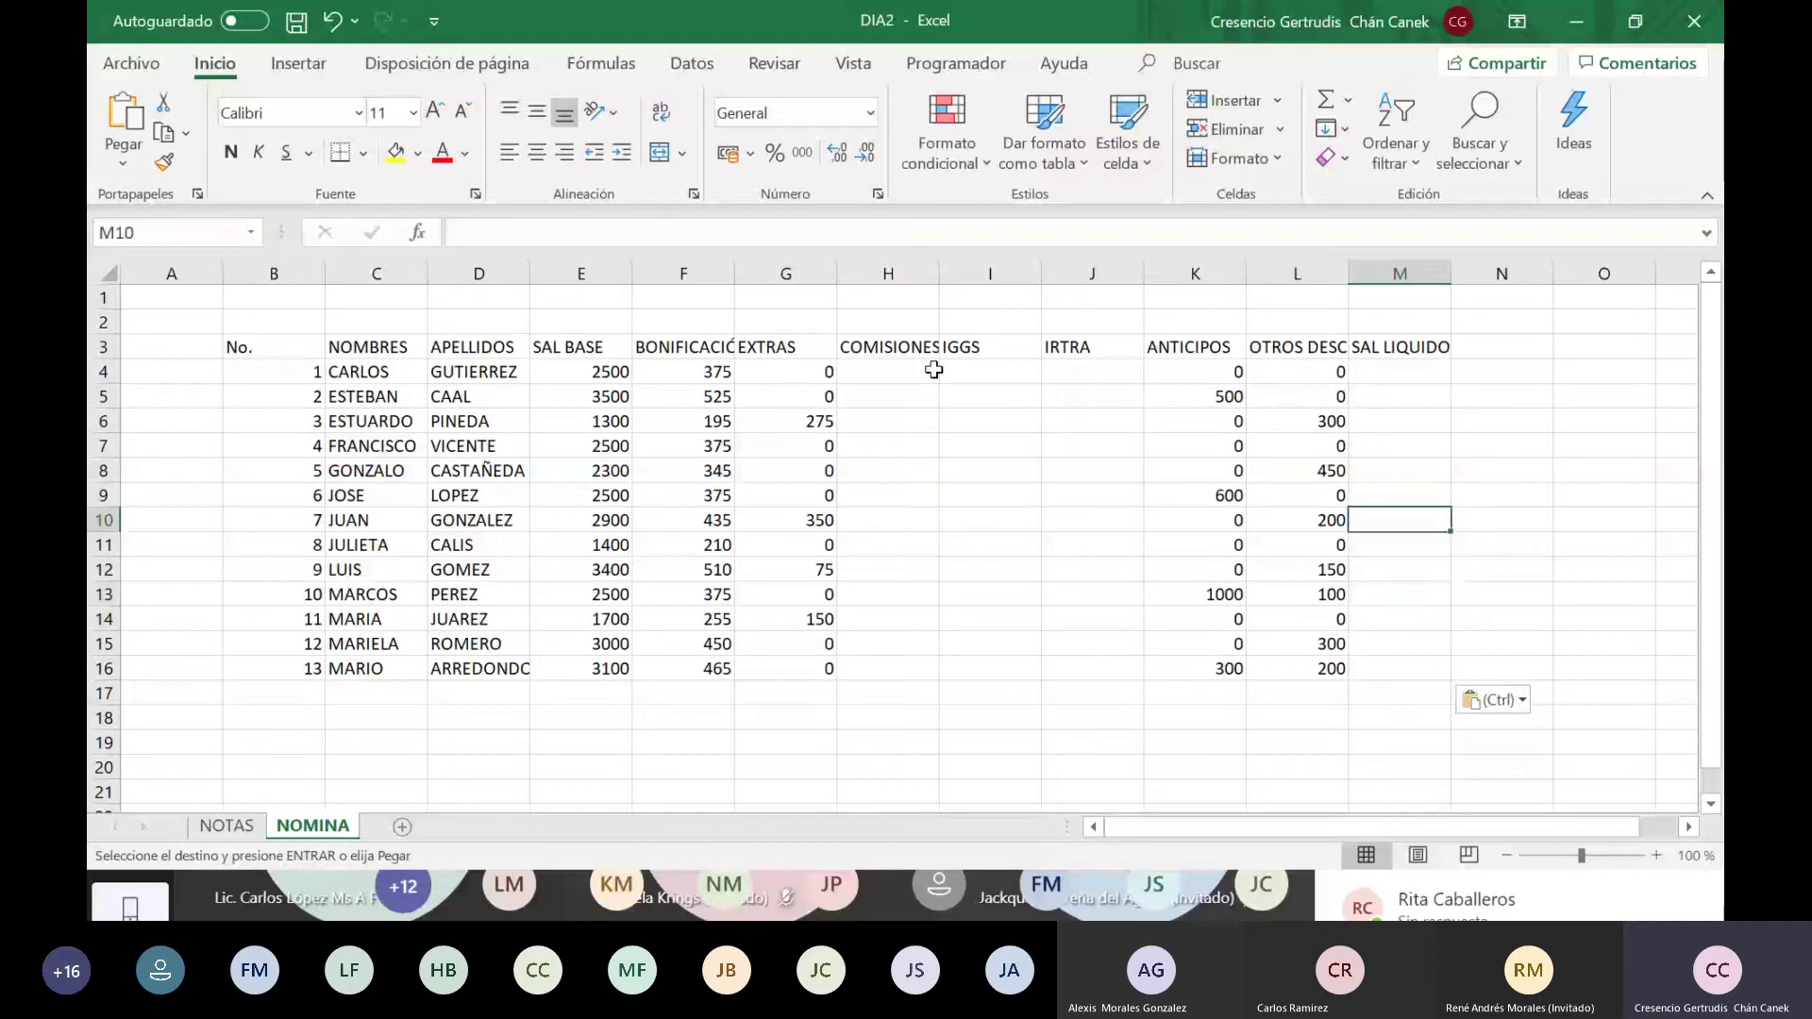
key("Up")
key("Up")
key("Up")
key("Up")
key("Up")
key("Up")
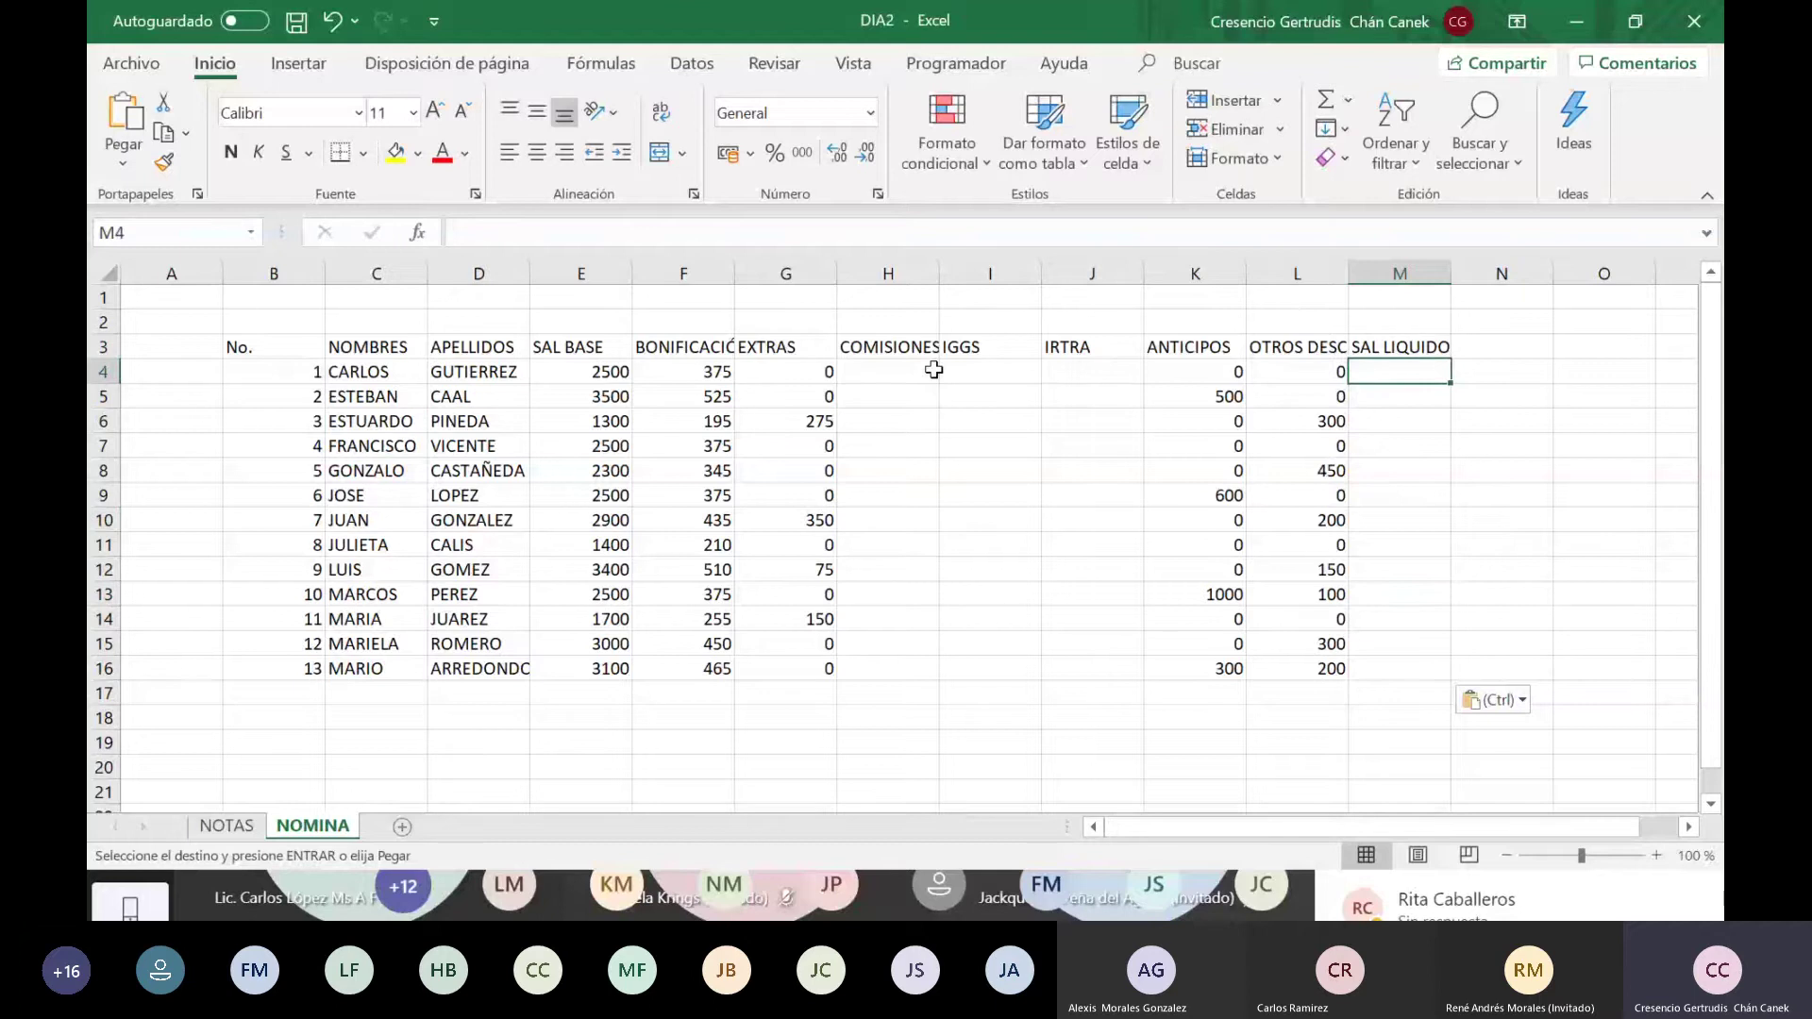
key("Left")
key("Left")
key("Left")
key("Left")
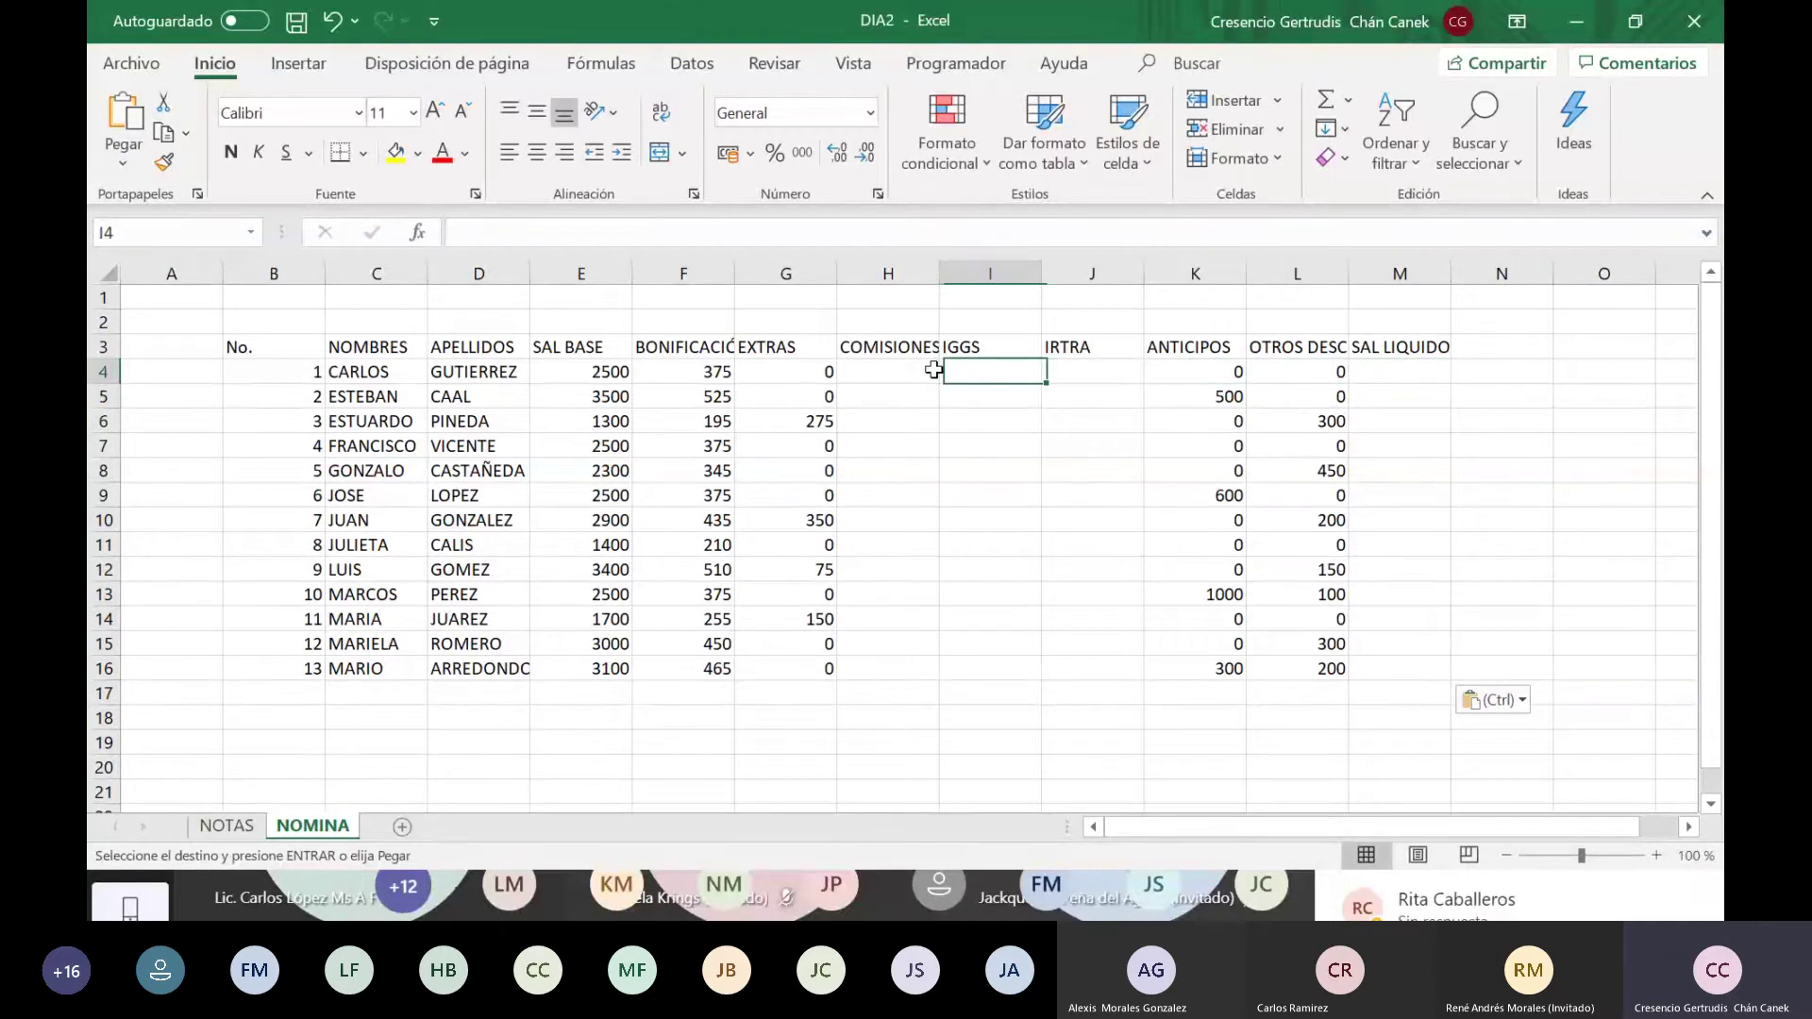
Step: Go down the SAL BASE amounts in column E from E4 to the empty cell E18 below the list
key("Left")
key("Left")
key("Left")
key("Left")
key("Down")
key("Down")
key("Down")
key("Down")
key("Down")
key("Down")
key("Down")
key("Down")
key("Down")
key("Down")
key("Down")
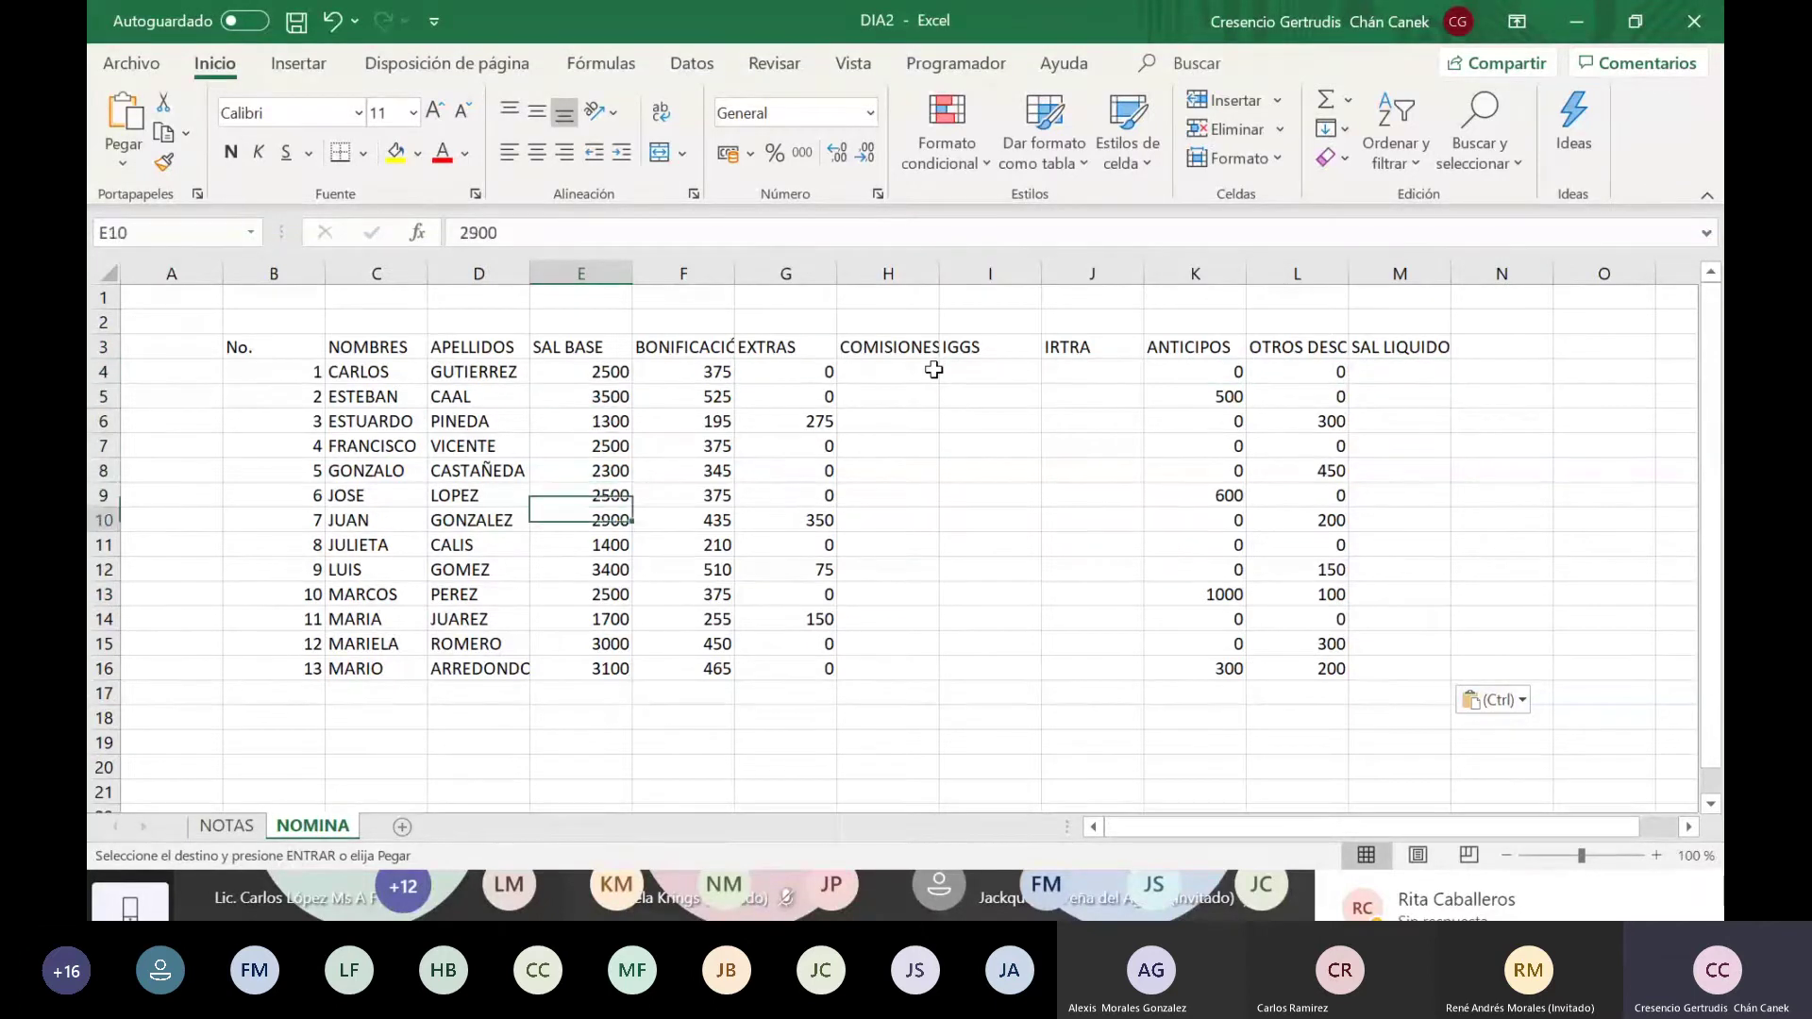
key("Down")
key("Down")
key("Down")
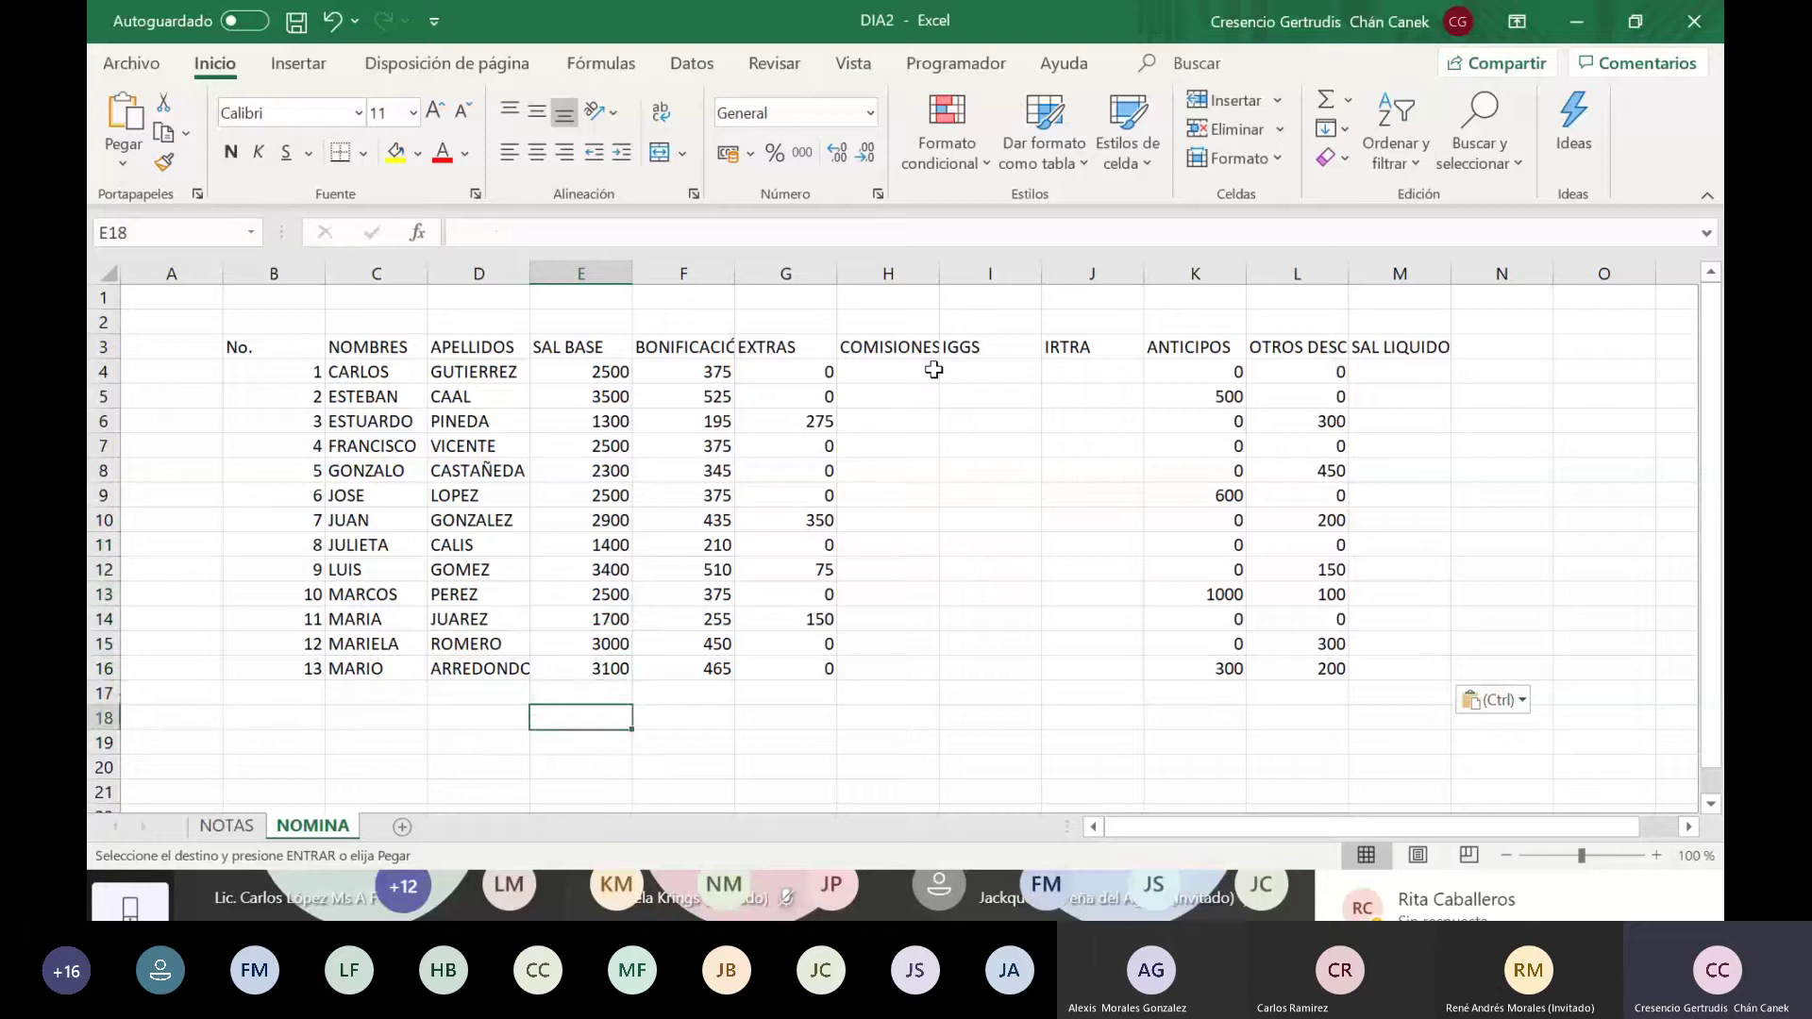
Step: Go across row 18 under the columns from SAL BASE to ANTICIPOS and back, ending under EXTRAS
key("Right")
key("Right")
key("Right")
key("Right")
key("Right")
key("Right")
key("Right")
key("Right")
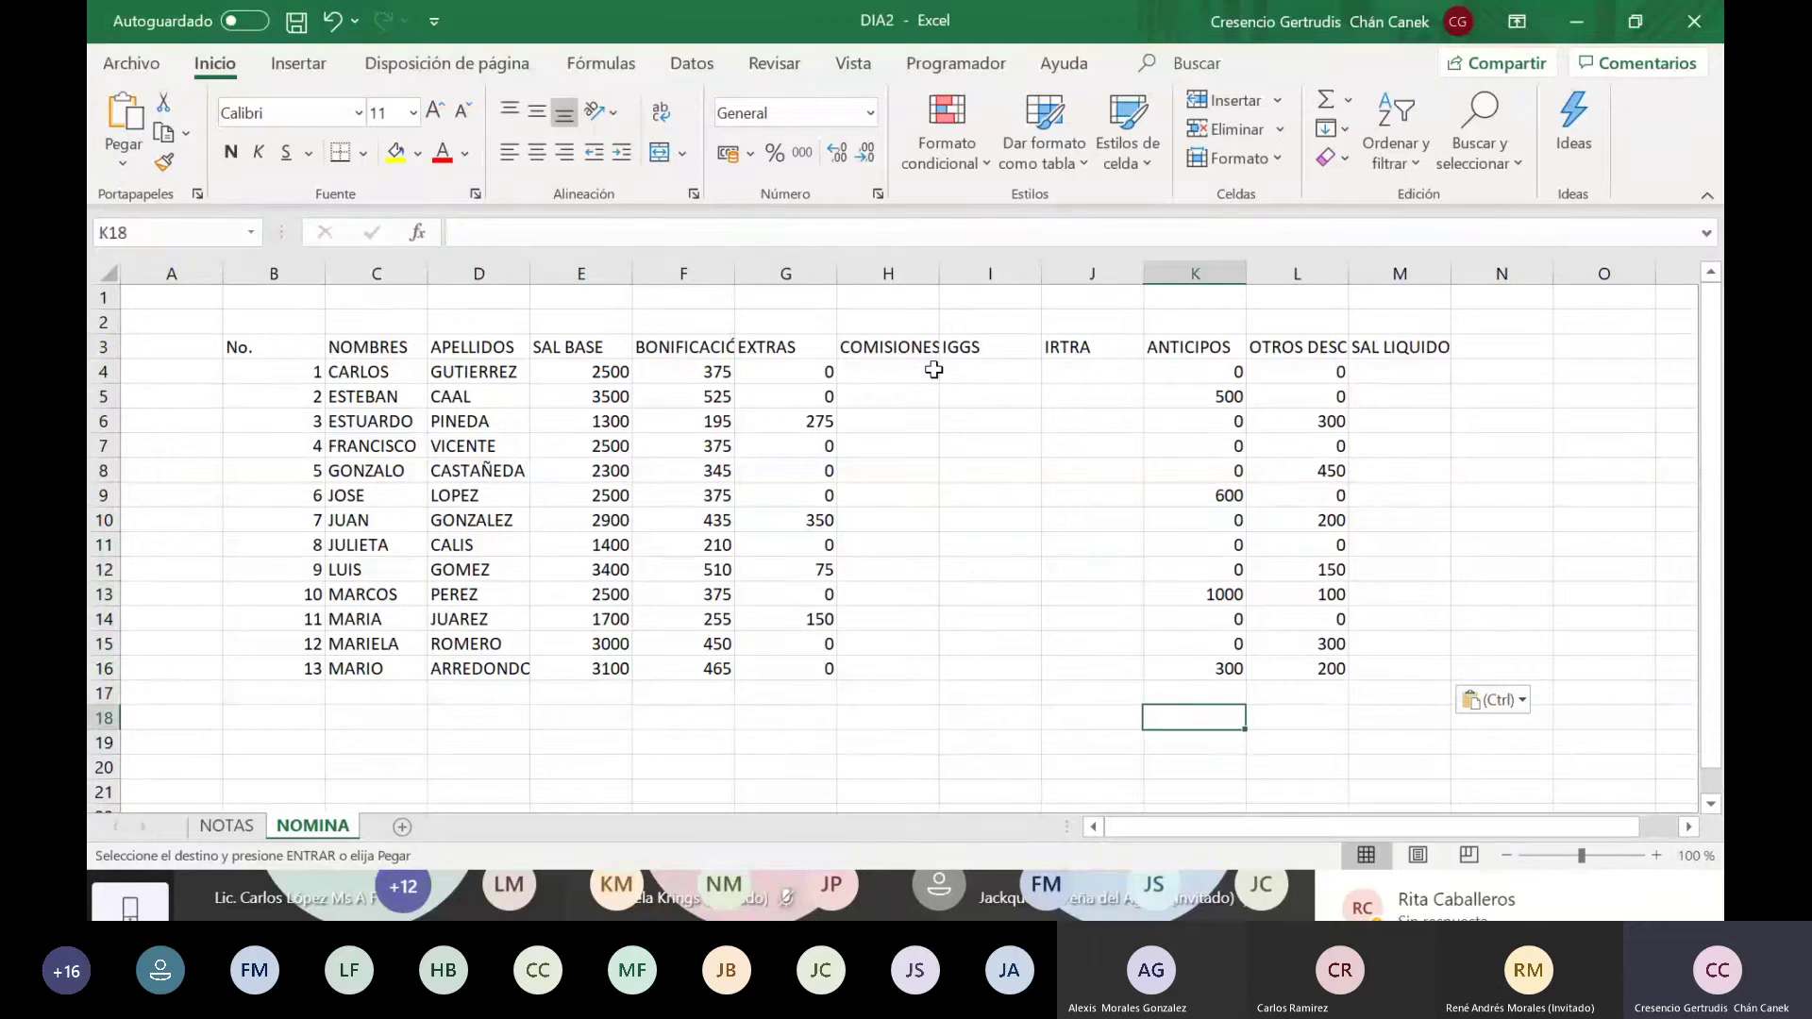
key("Left")
key("Left")
key("Left")
key("Left")
key("Left")
key("Left")
key("Left")
key("Left")
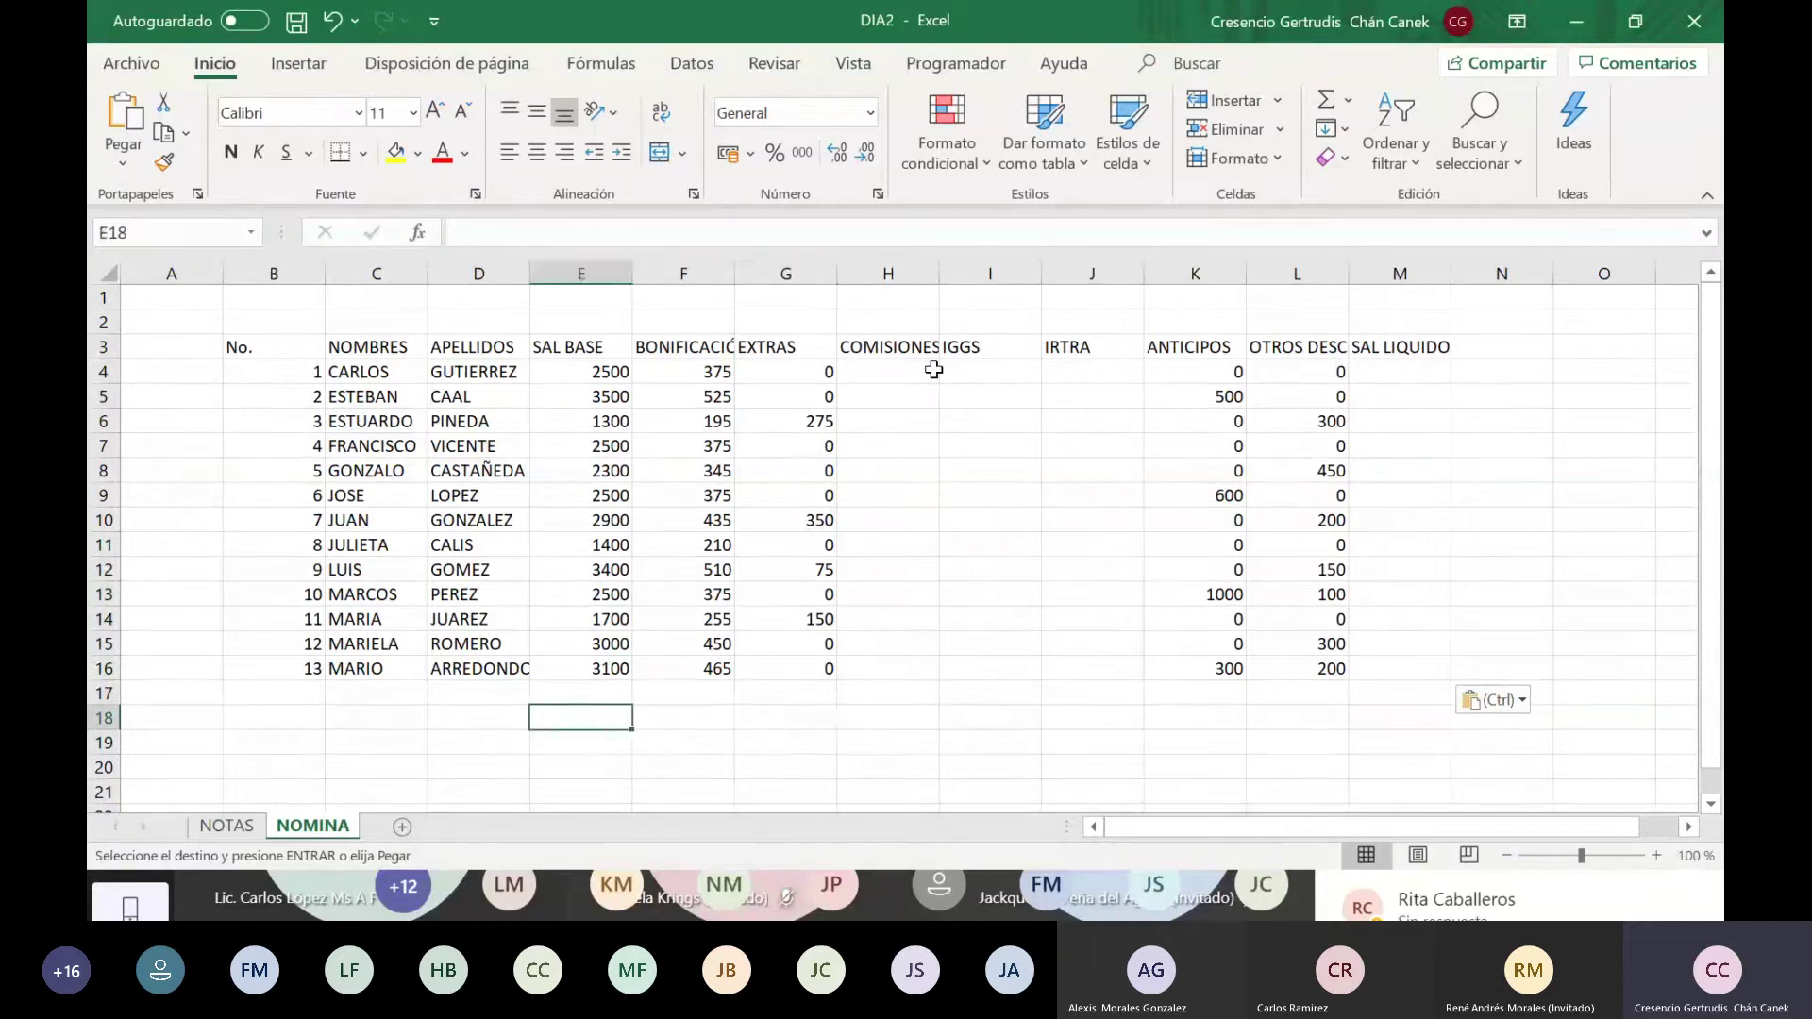
key("Right")
key("Right")
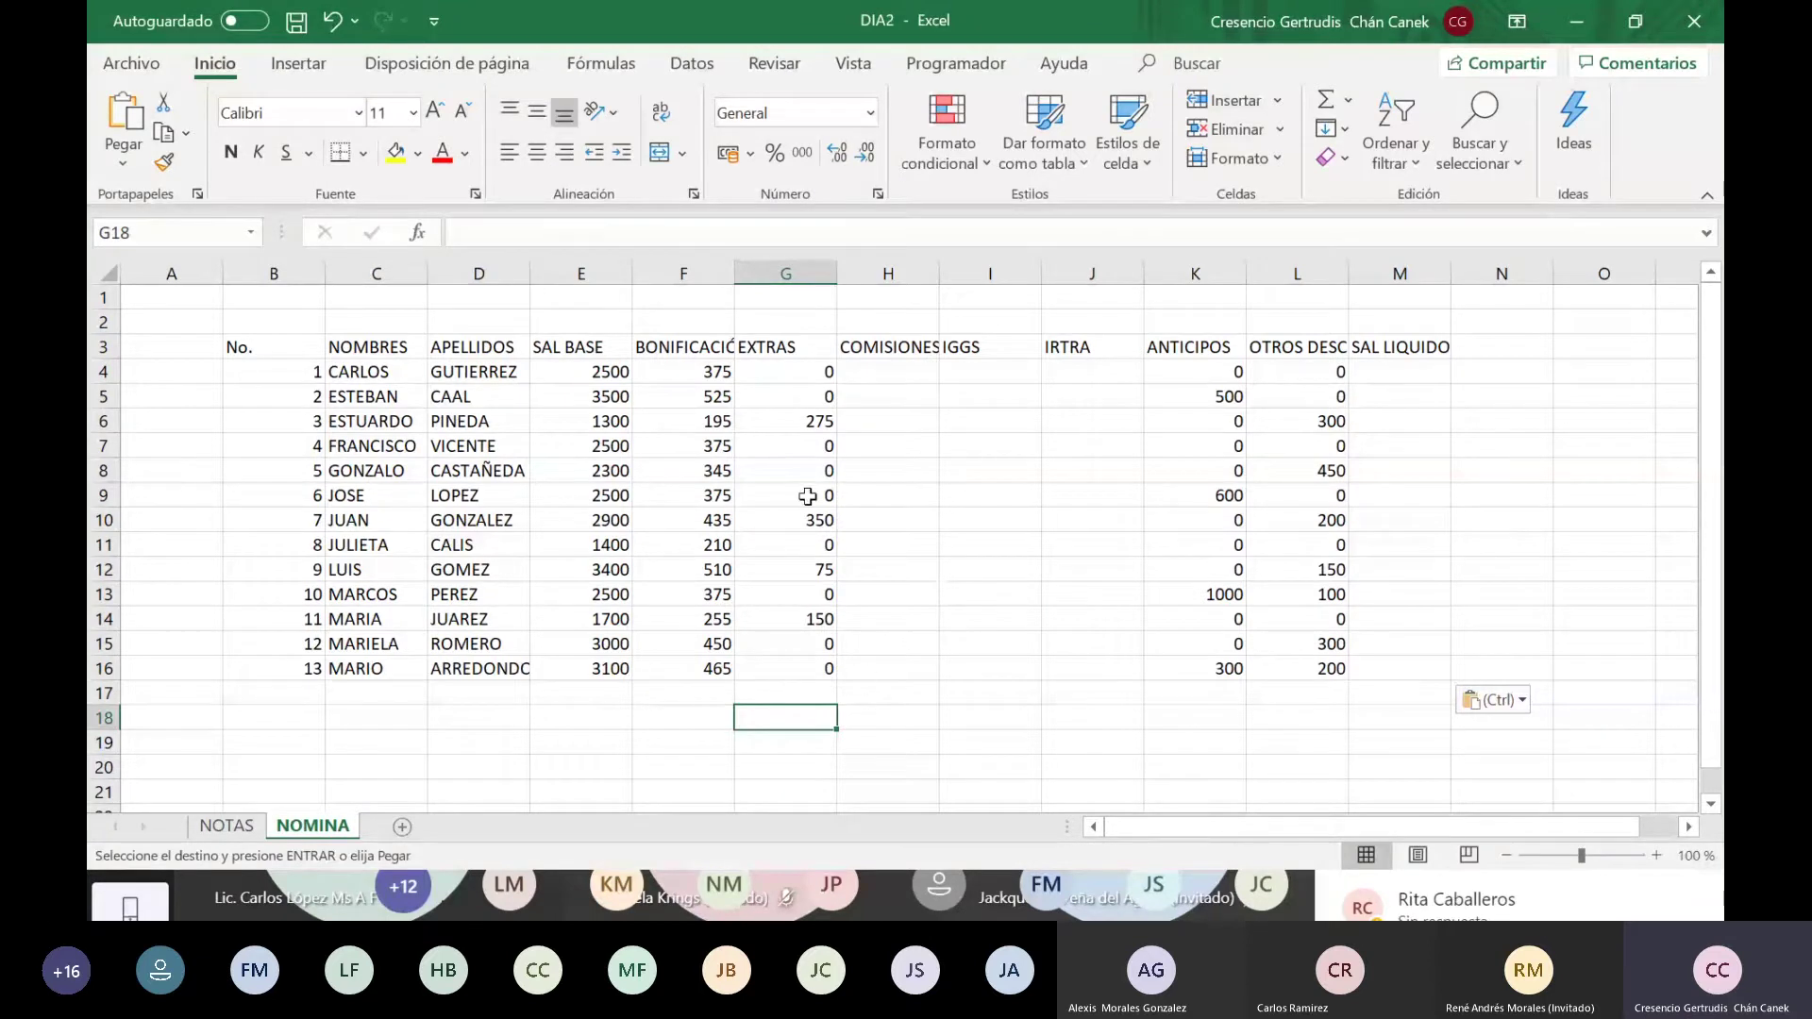
Step: Review the earnings columns SAL BASE, BONIFICACIÓN, EXTRAS and COMISIONES along row 18, with a brief look at IRTRA
left_click(691, 715)
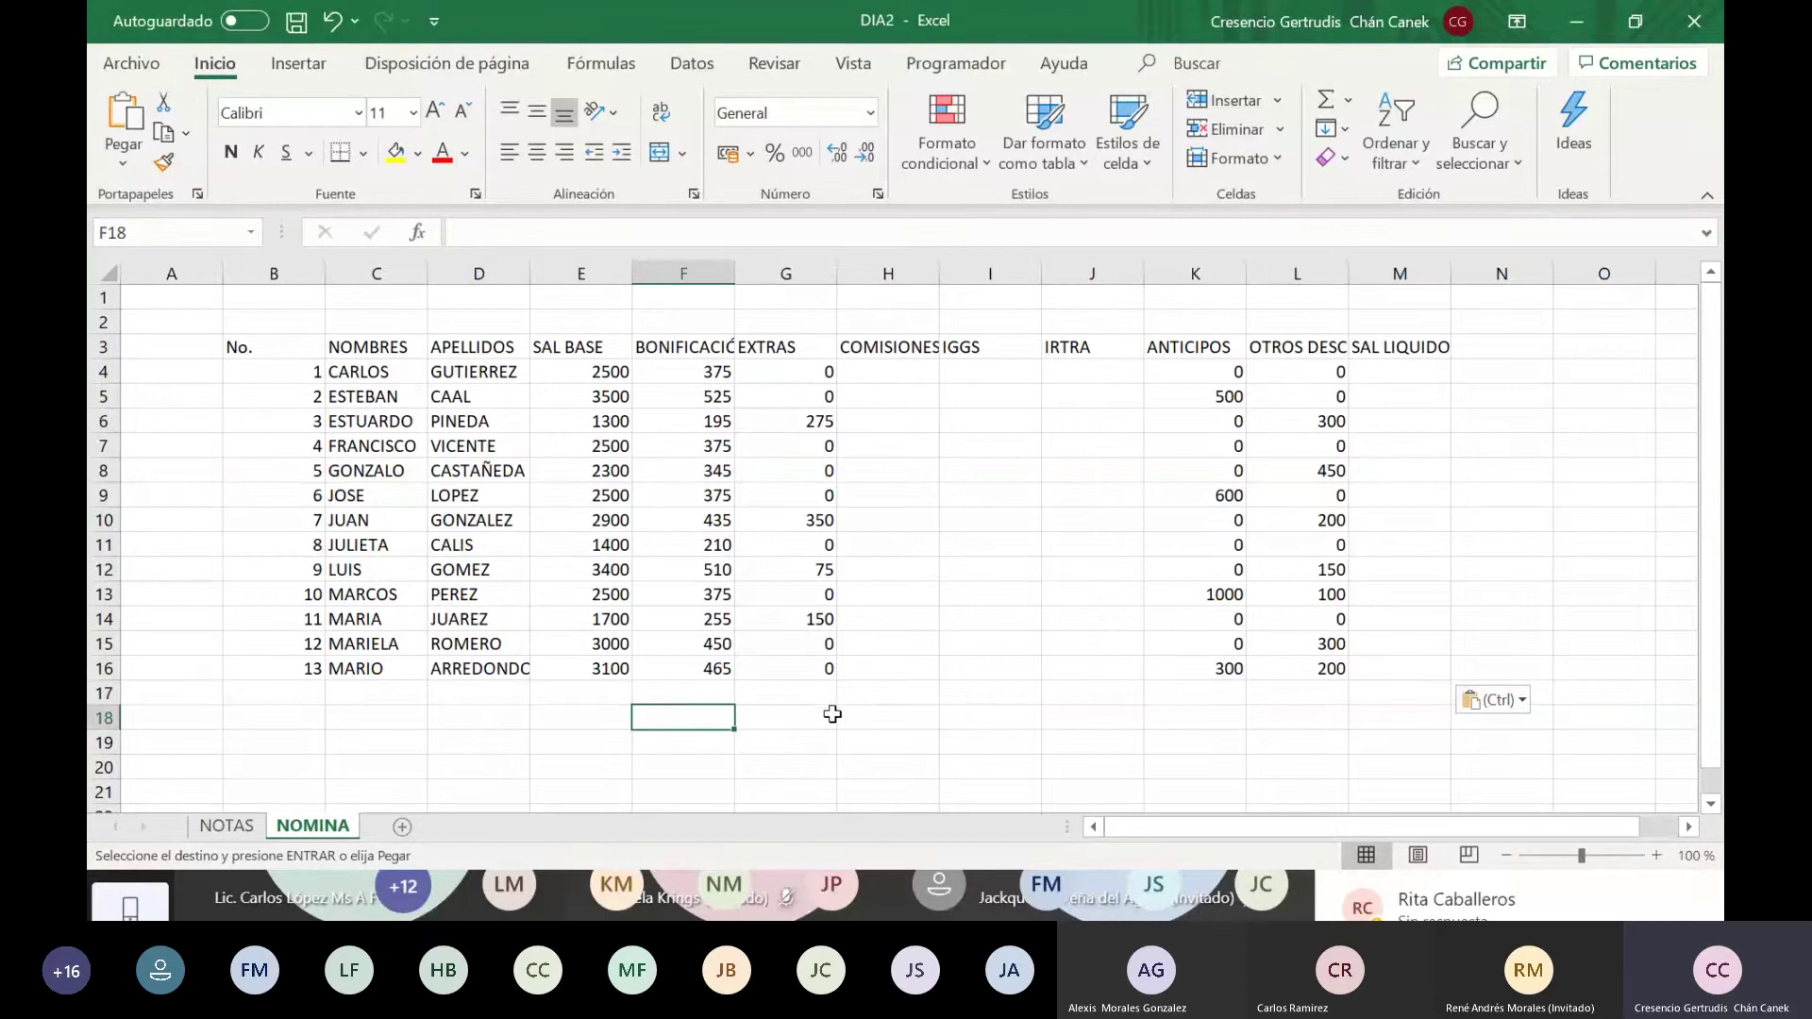
left_click(922, 715)
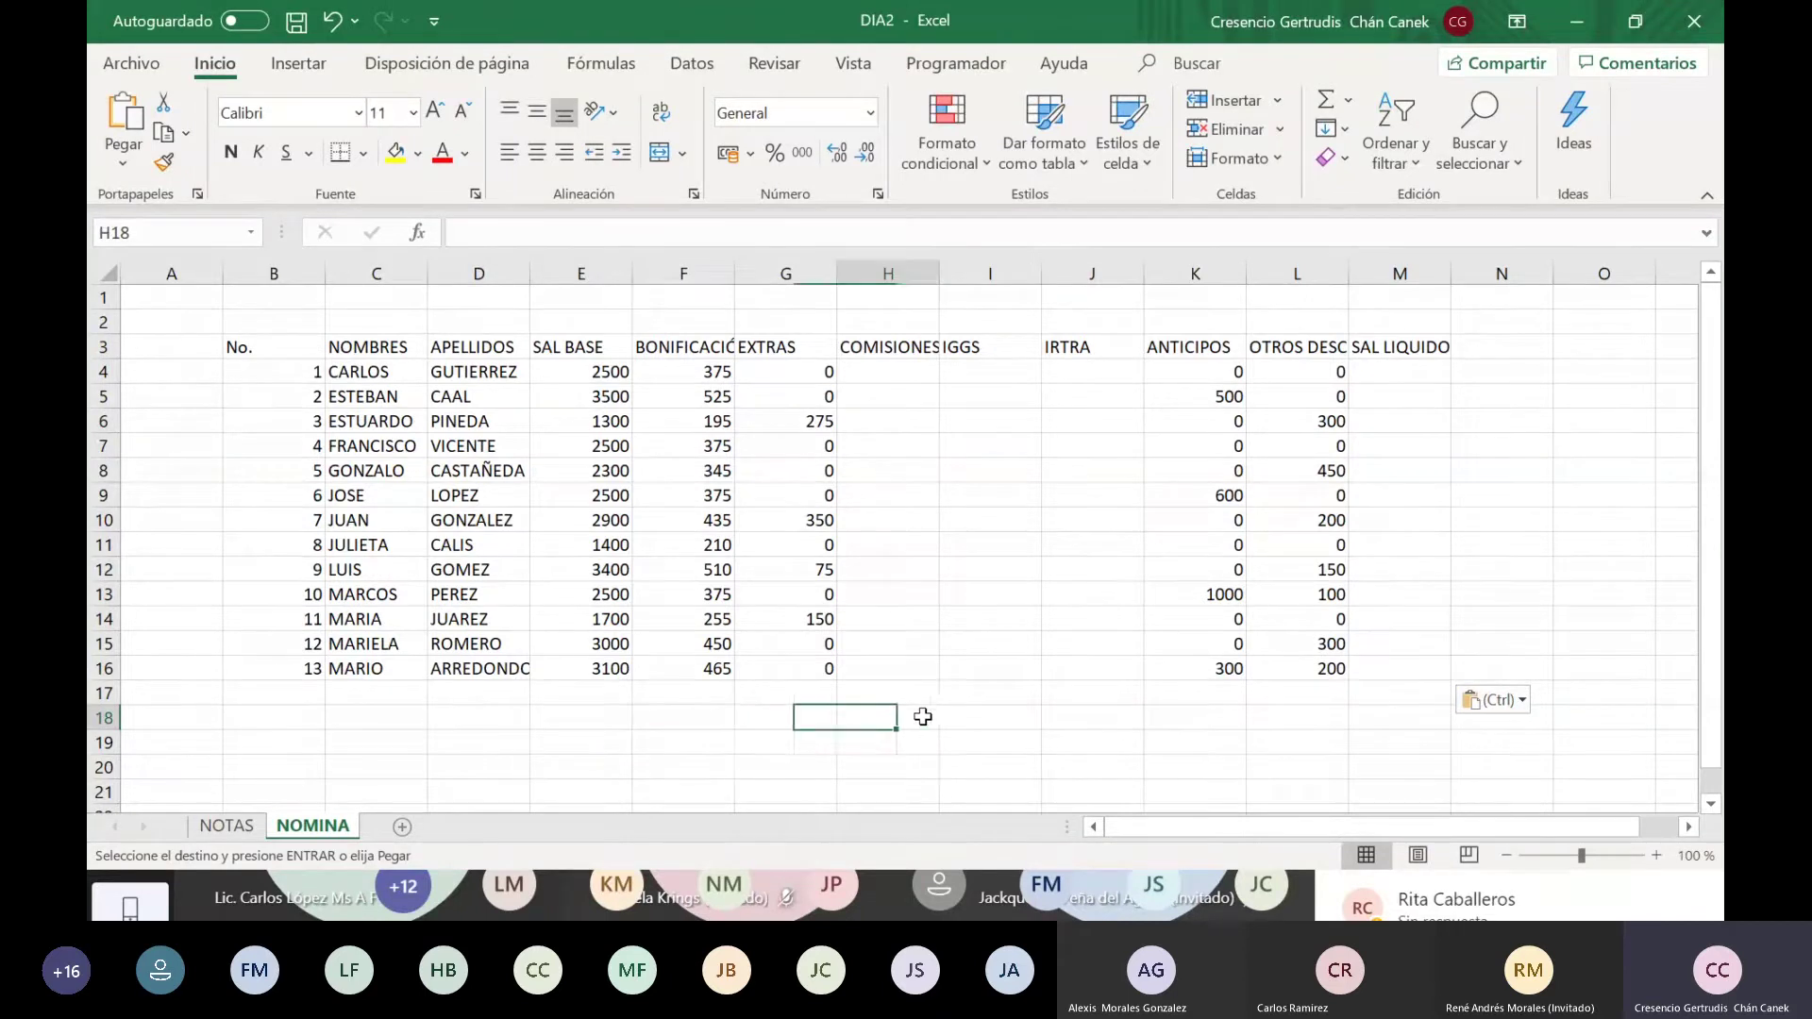
left_click(1099, 717)
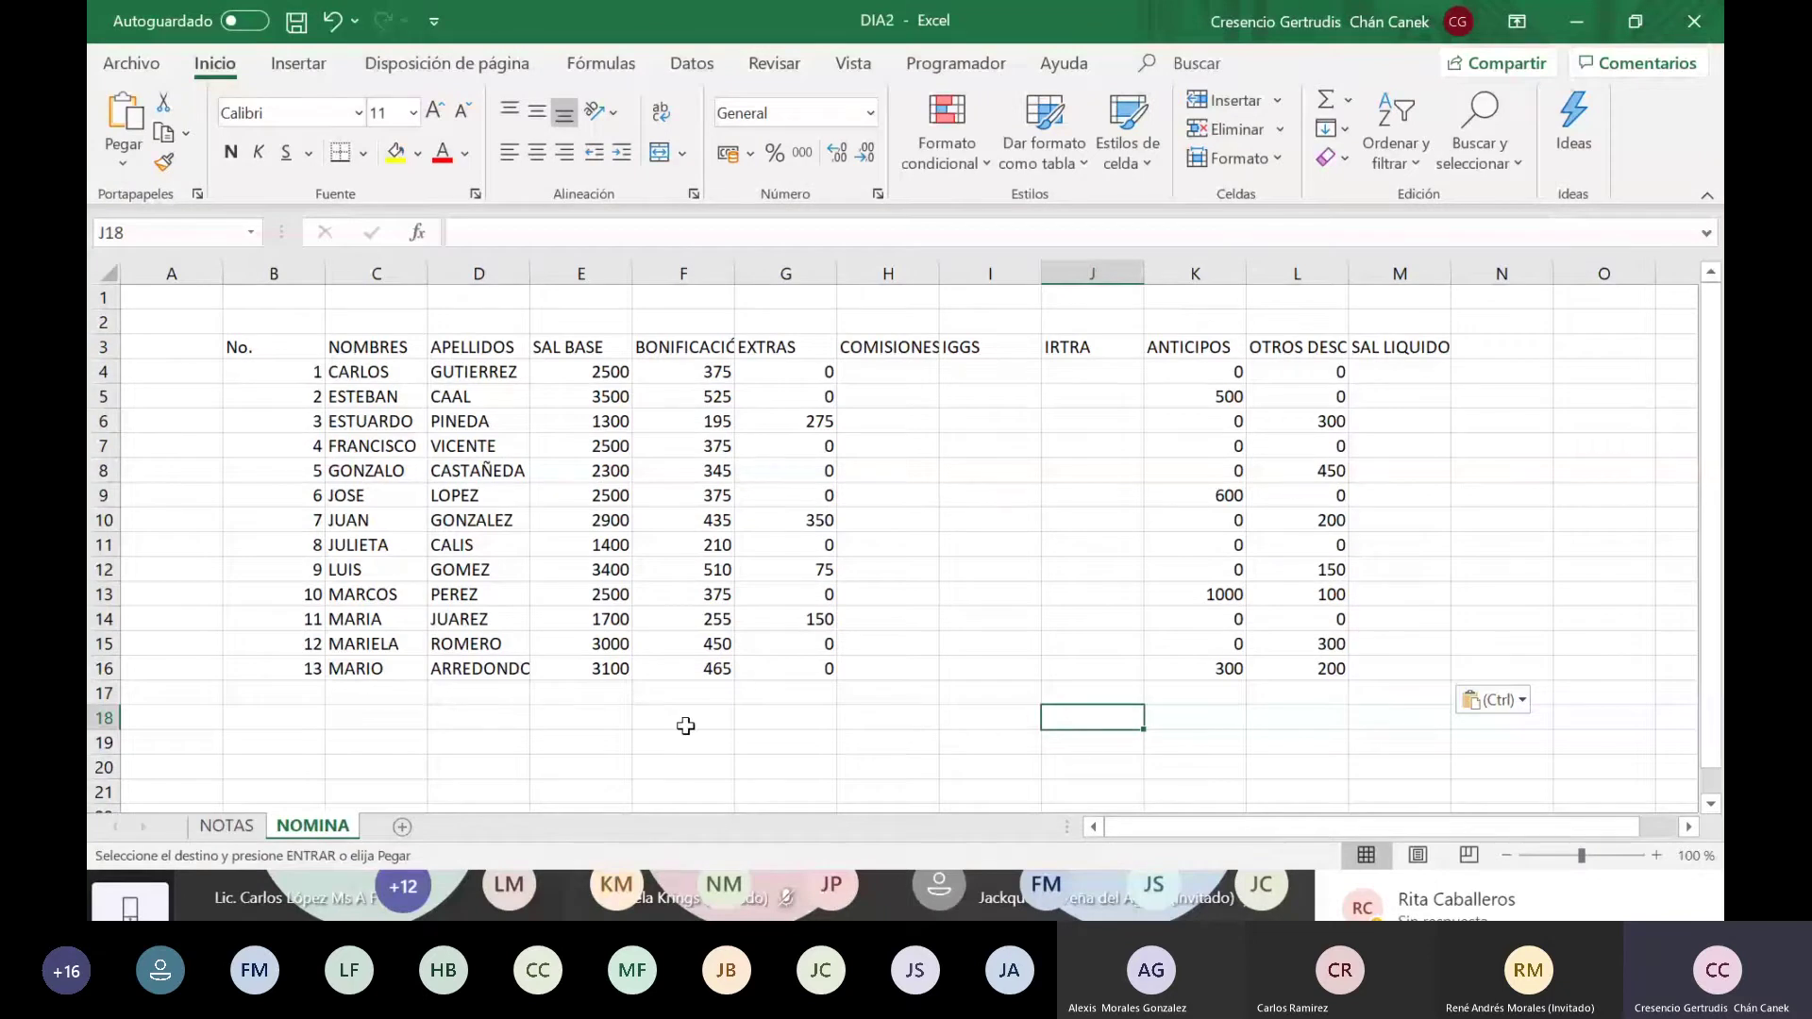
left_click(915, 719)
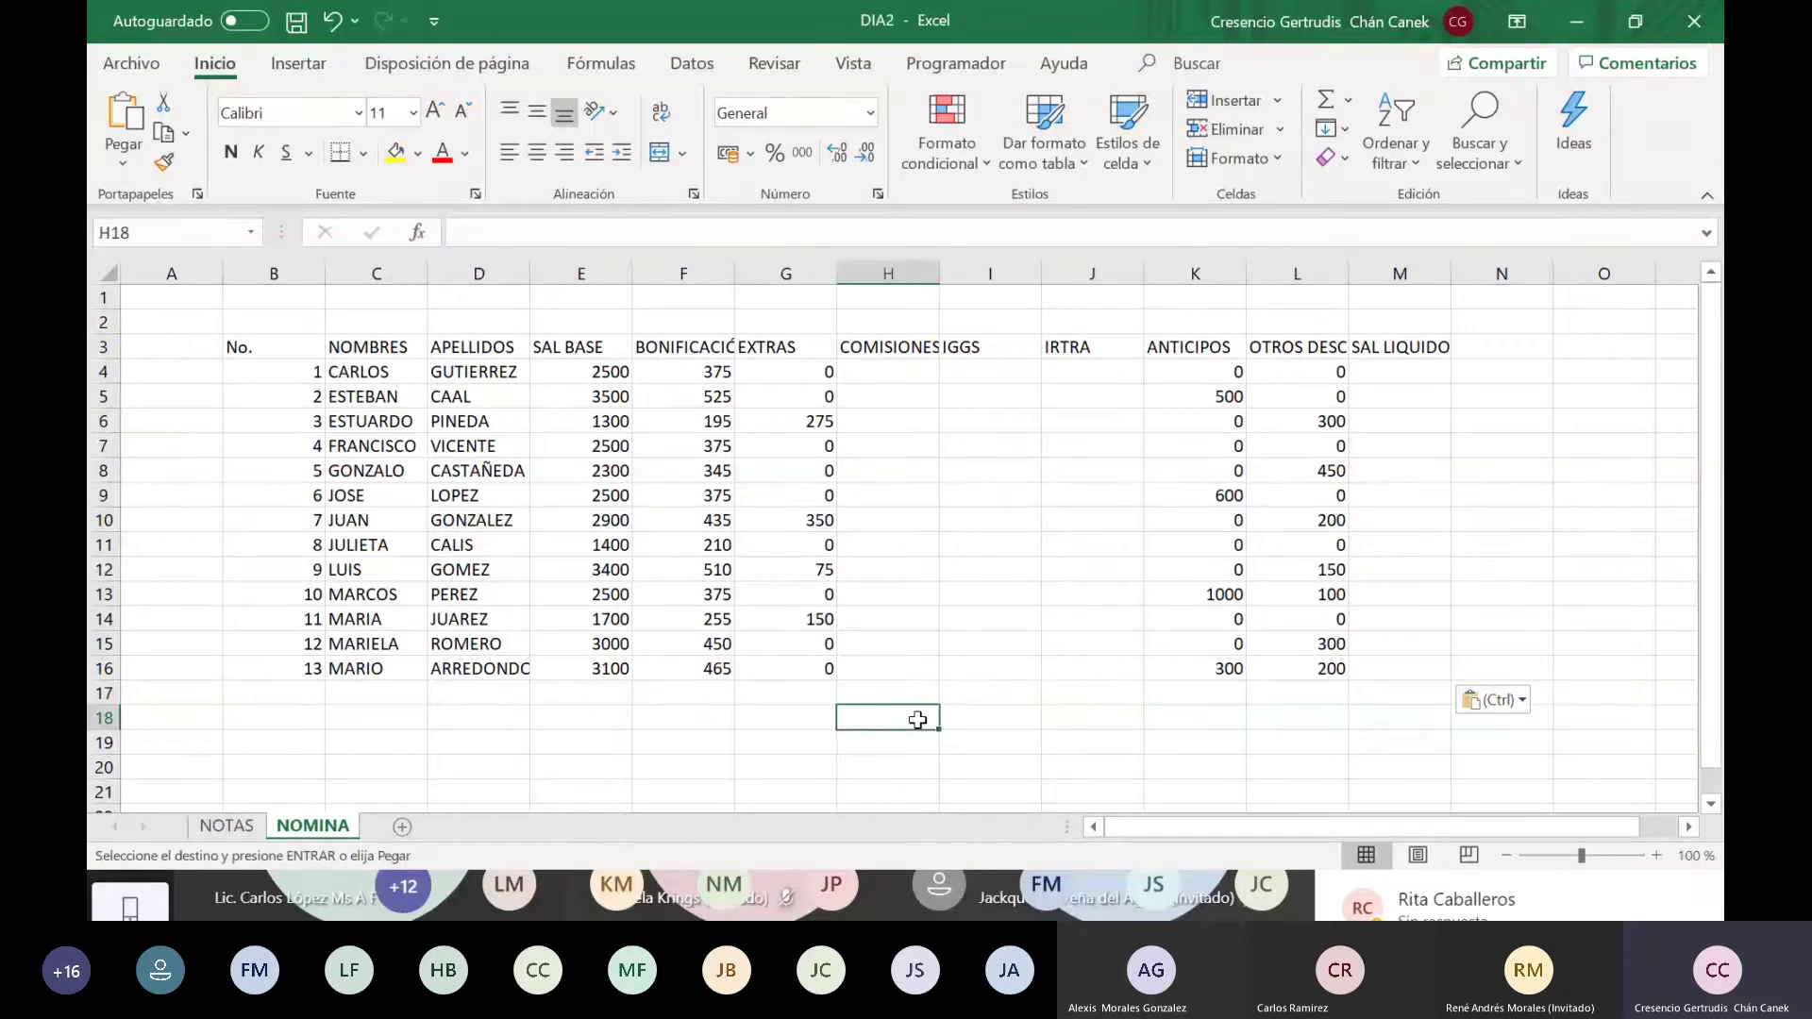
key("Left")
key("Left")
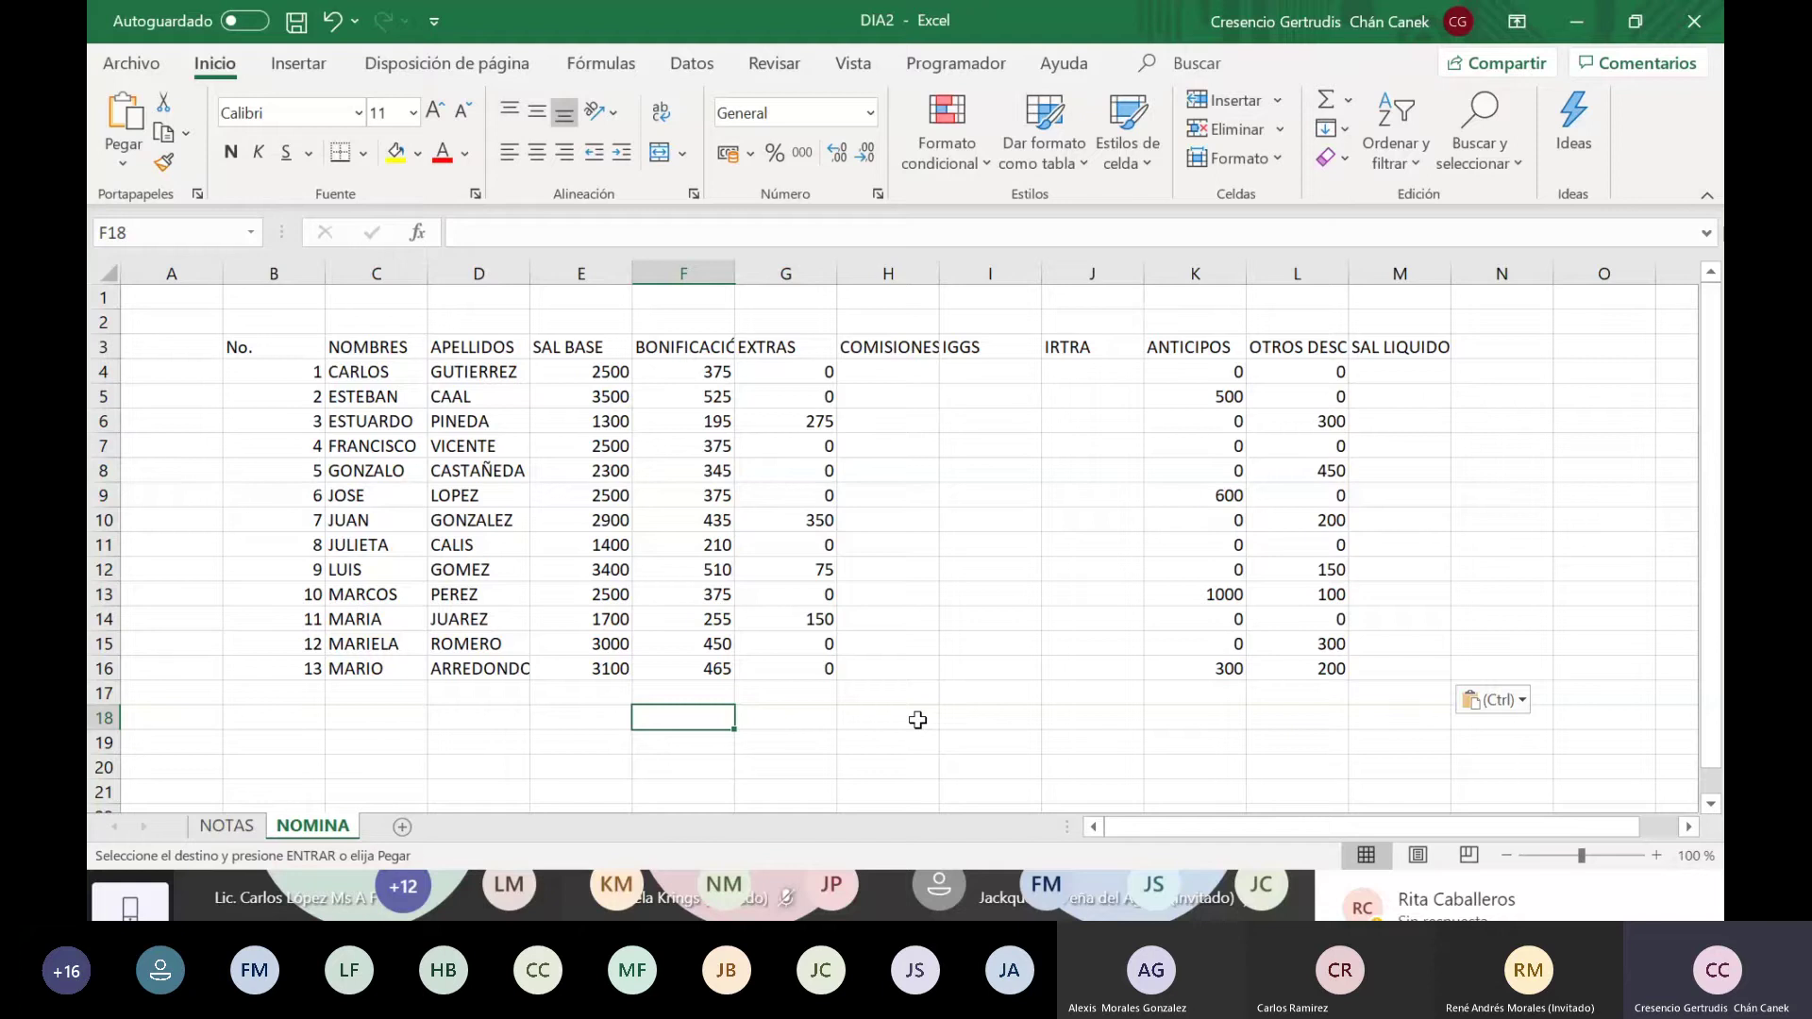
key("Left")
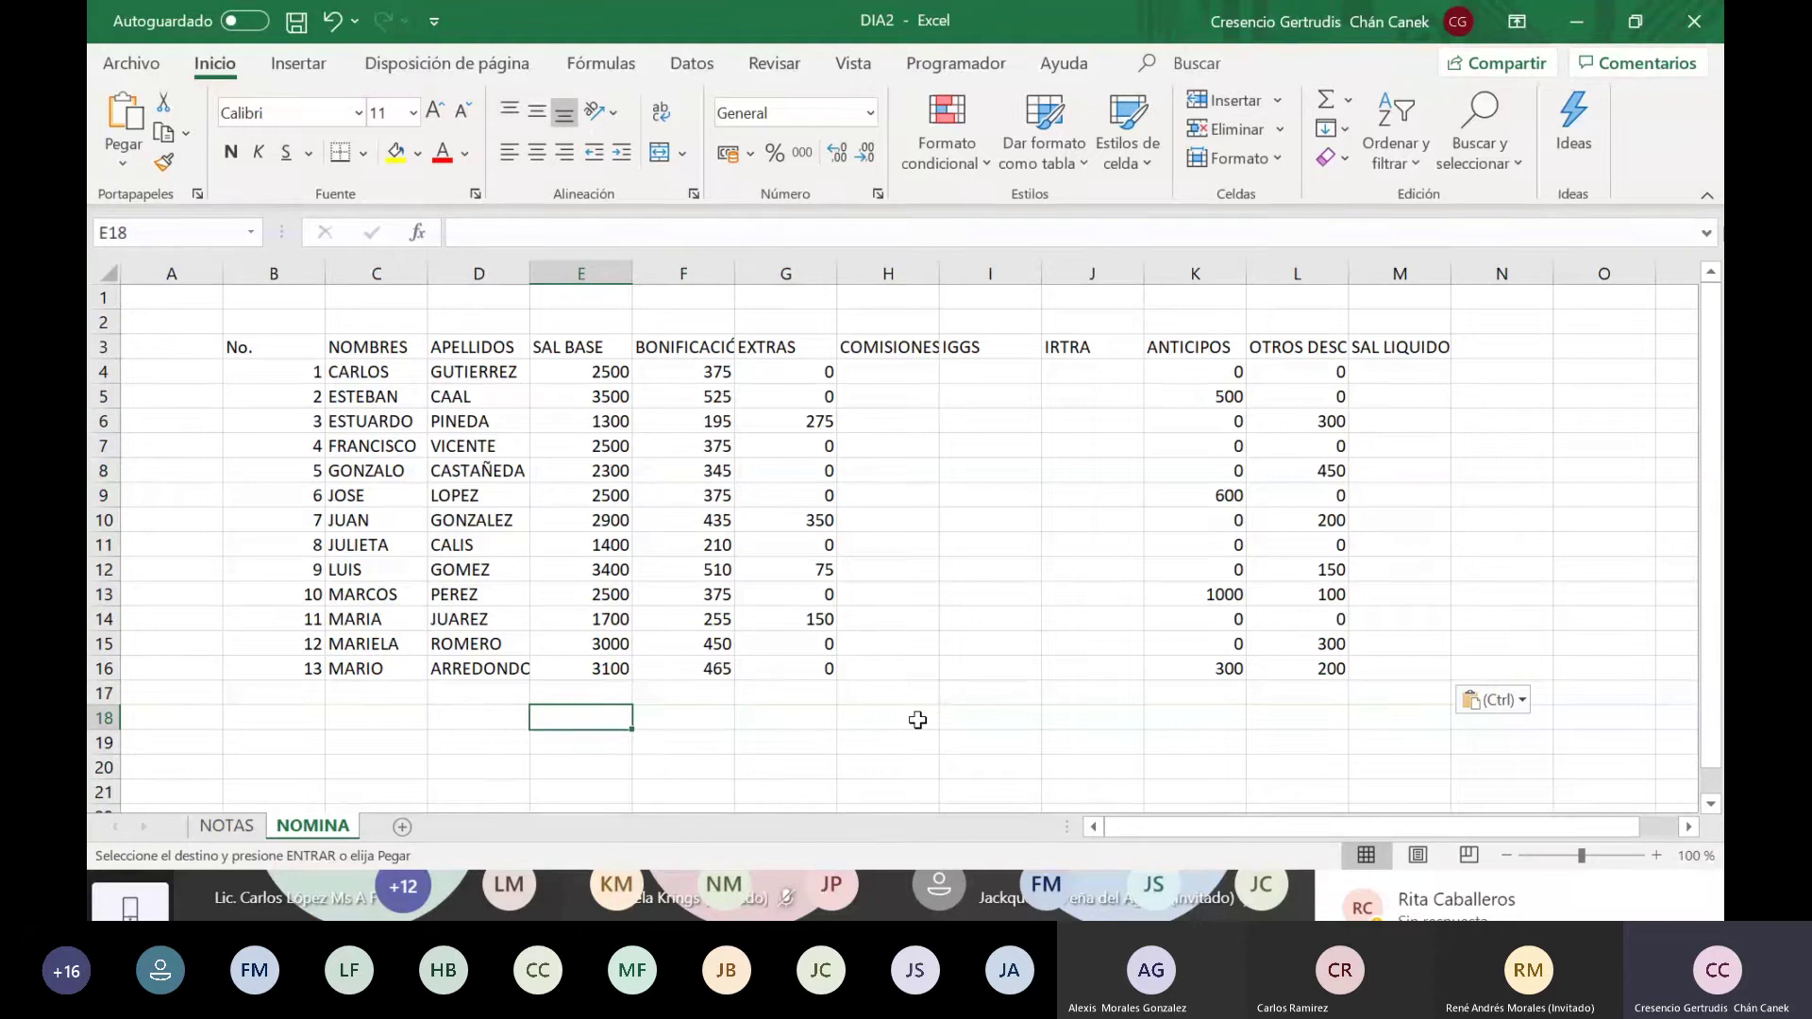
key("Right")
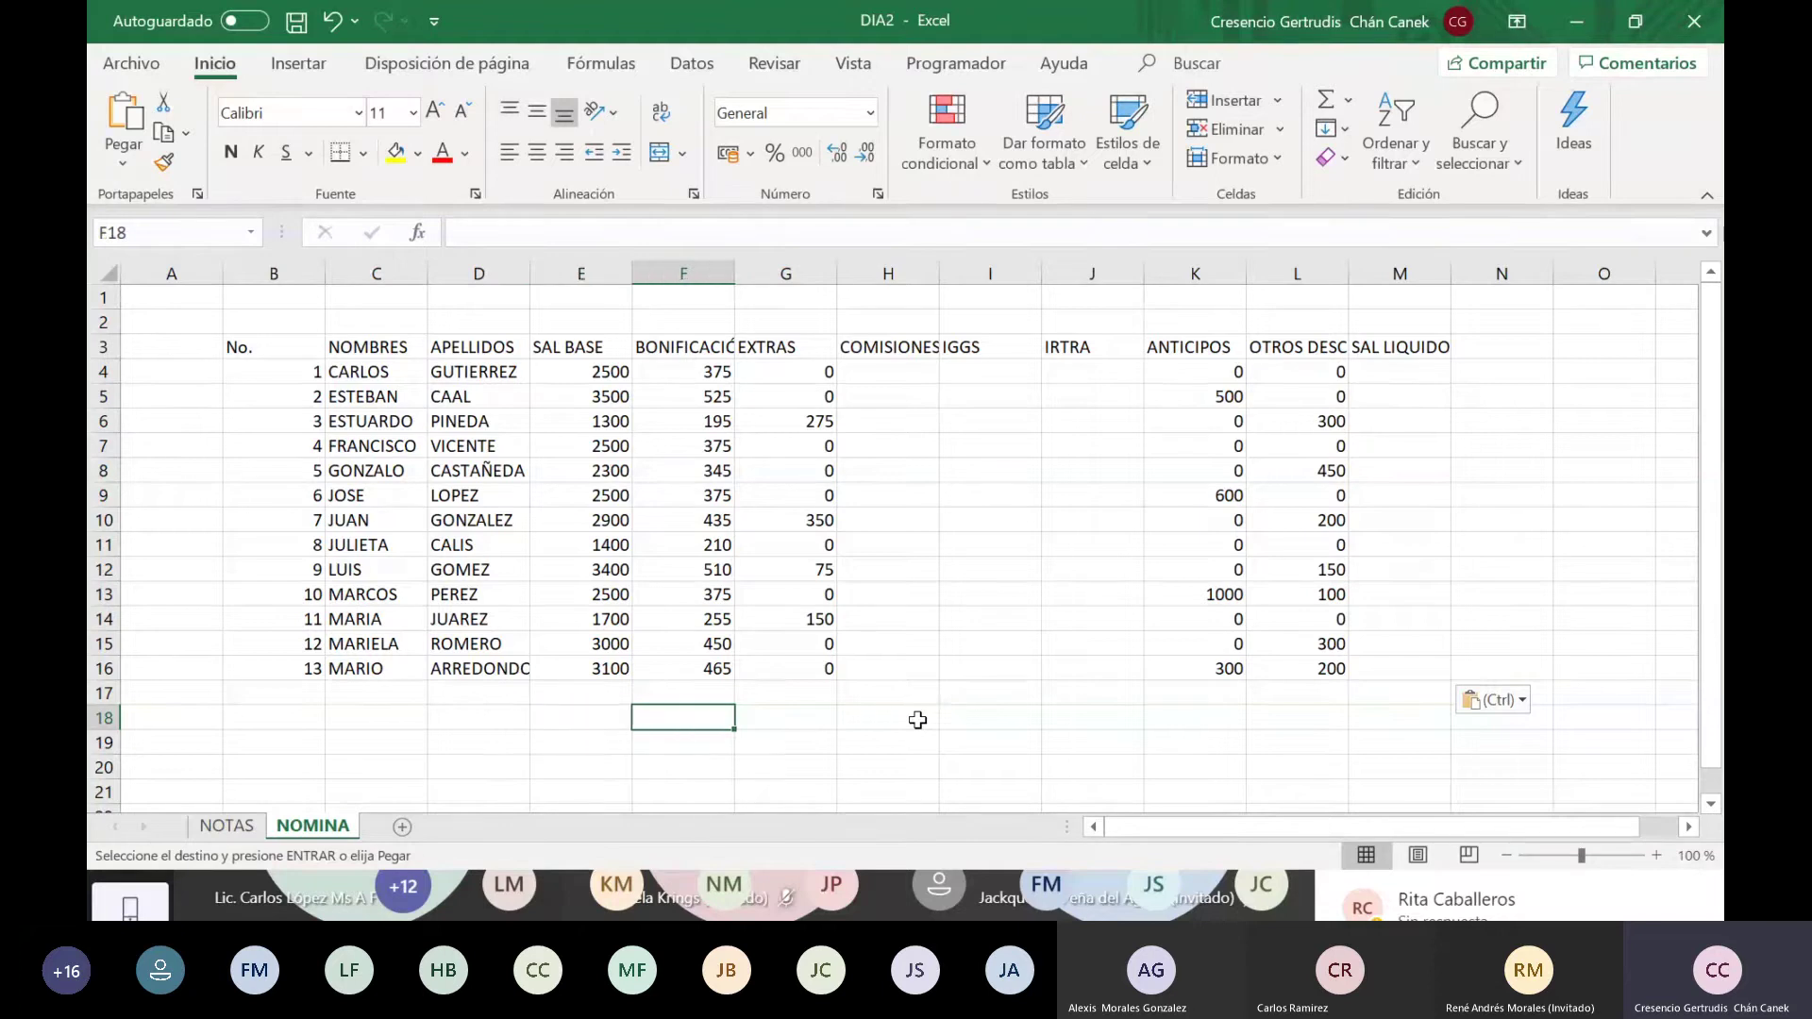
key("Right")
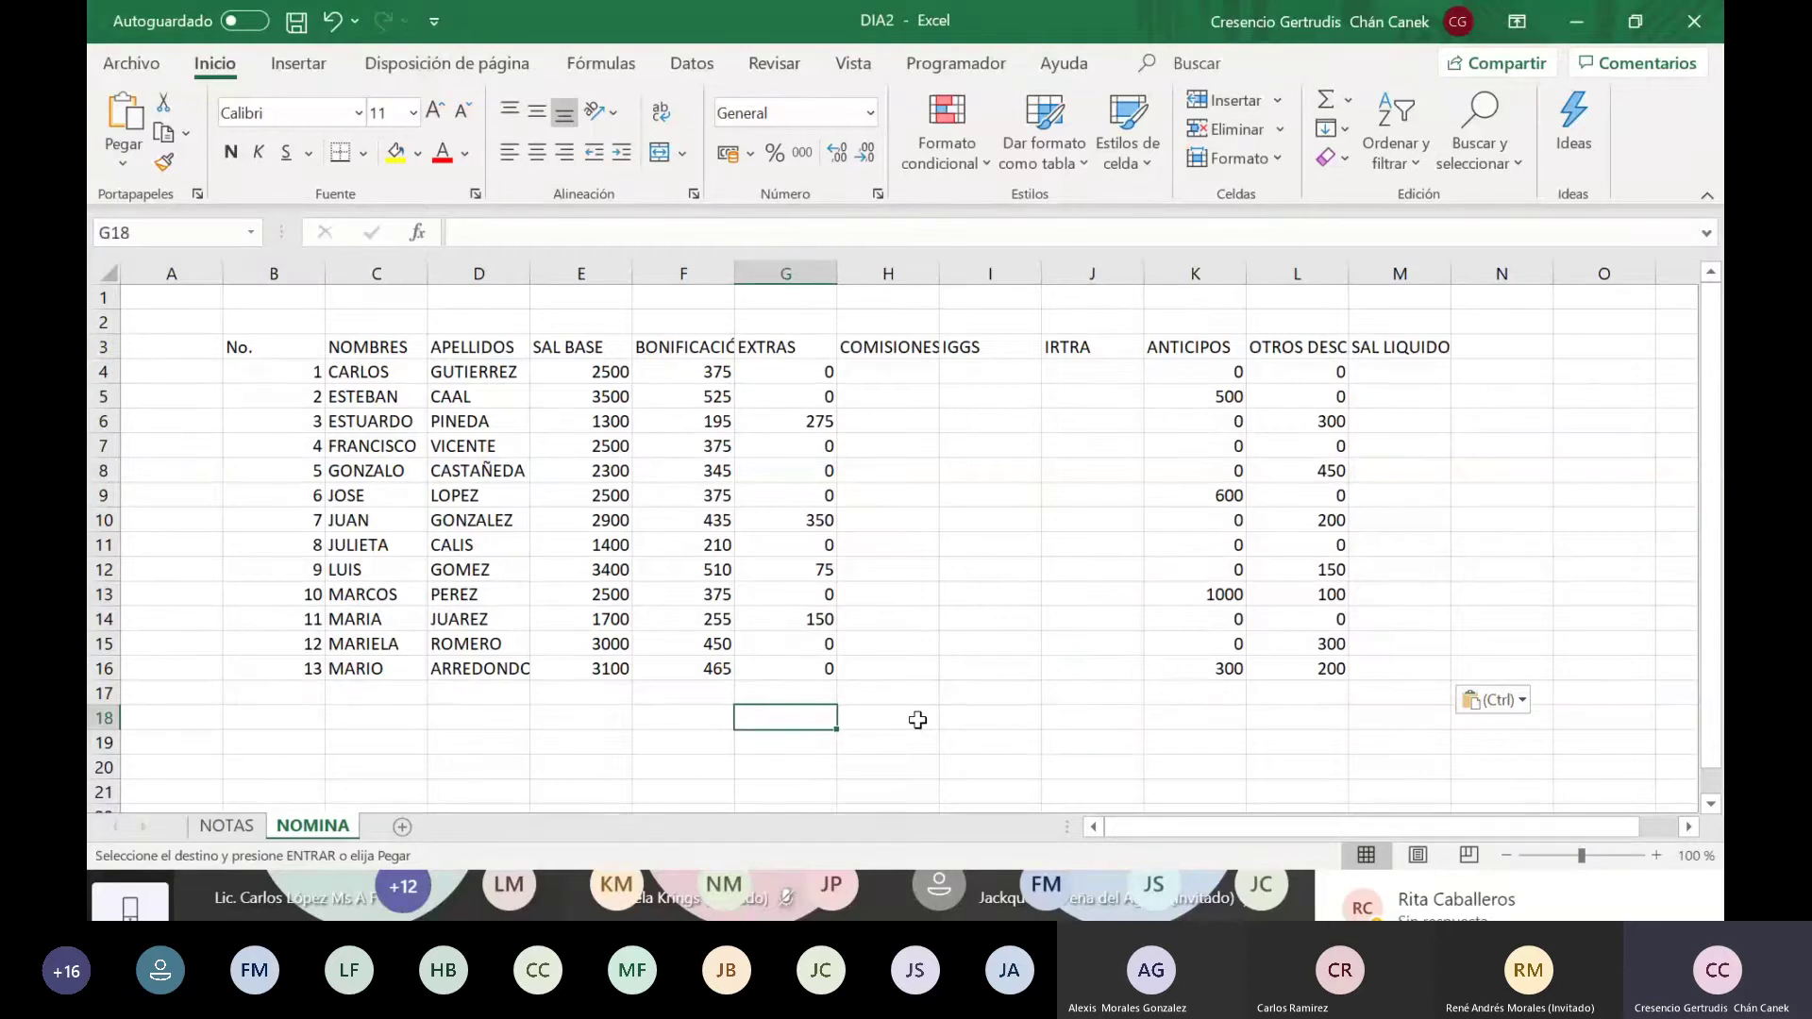
Step: Compare the columns between EXTRAS and ANTICIPOS along row 18 to see where the COMISIONES, IGGS and IRTRA calculations belong
key("Right")
key("Right")
key("Right")
key("Right")
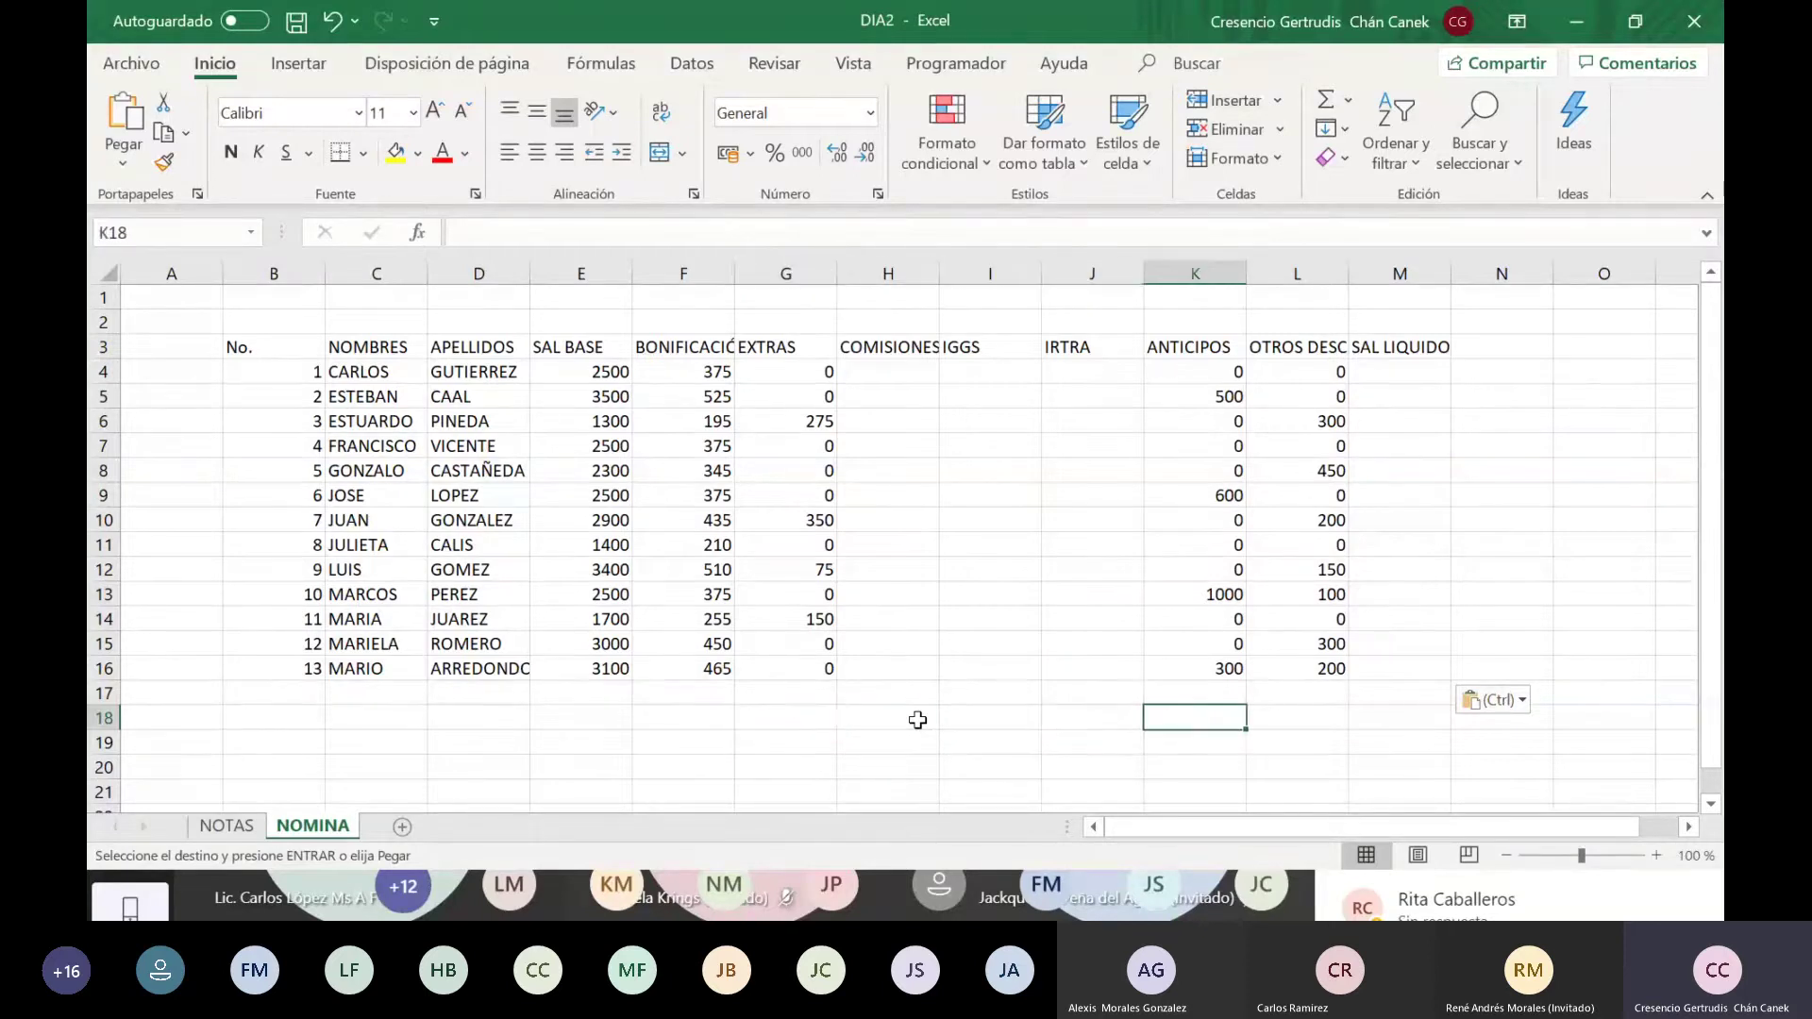
key("Left")
key("Left")
key("Left")
key("Left")
key("Right")
key("Right")
key("Right")
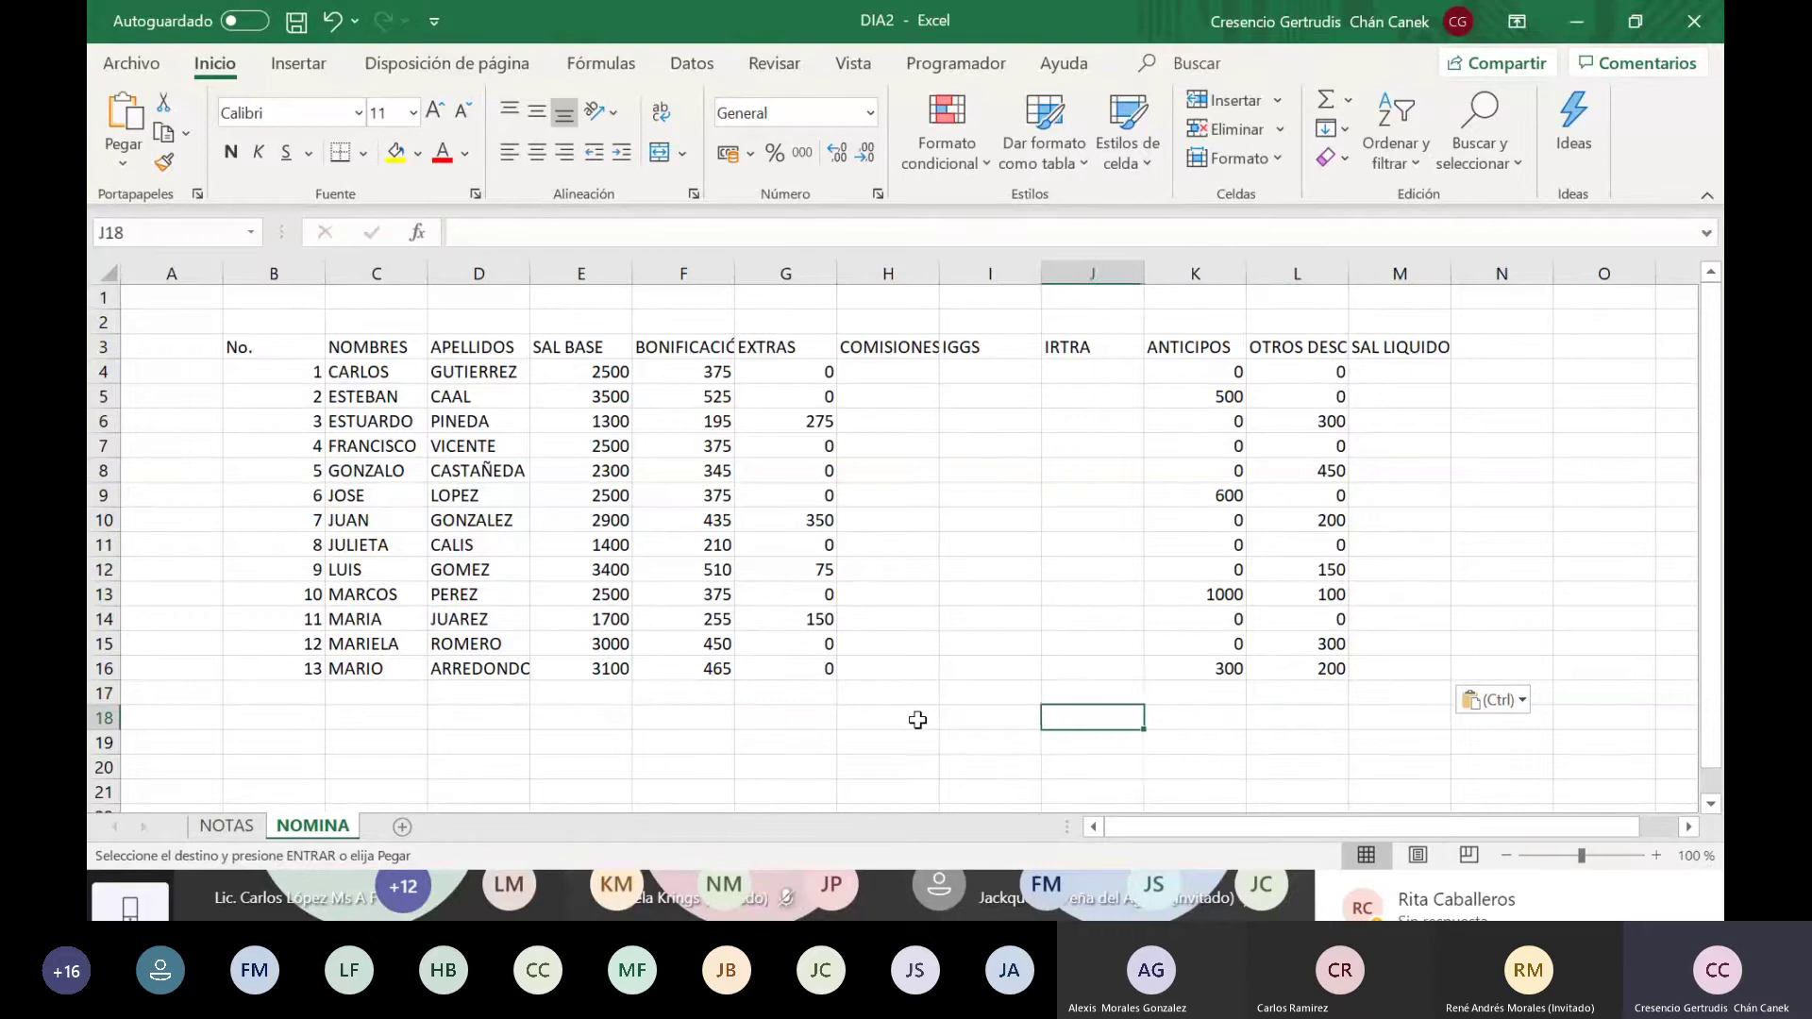
key("Left")
key("Left")
key("Left")
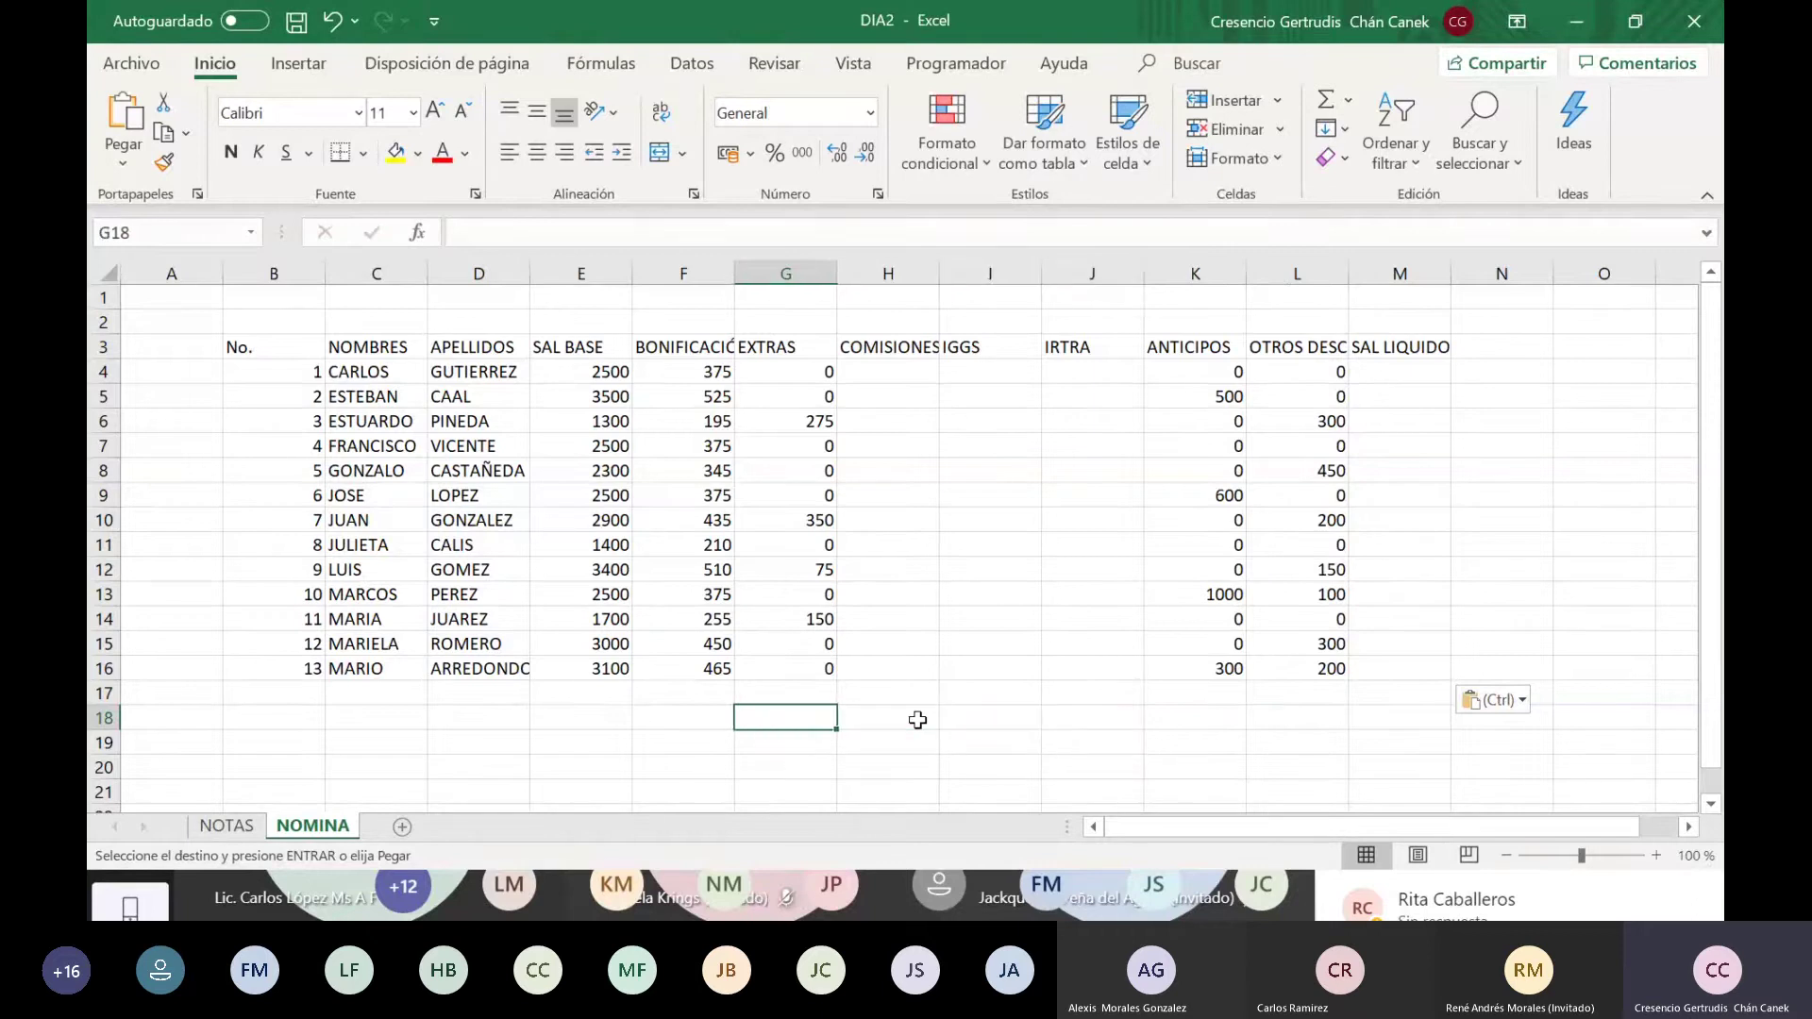
Step: Review the columns along row 18 from EXTRAS to SAL LIQUIDO and return to the COMISIONES column
key("Right")
key("Right")
key("Right")
key("Right")
key("Right")
key("Right")
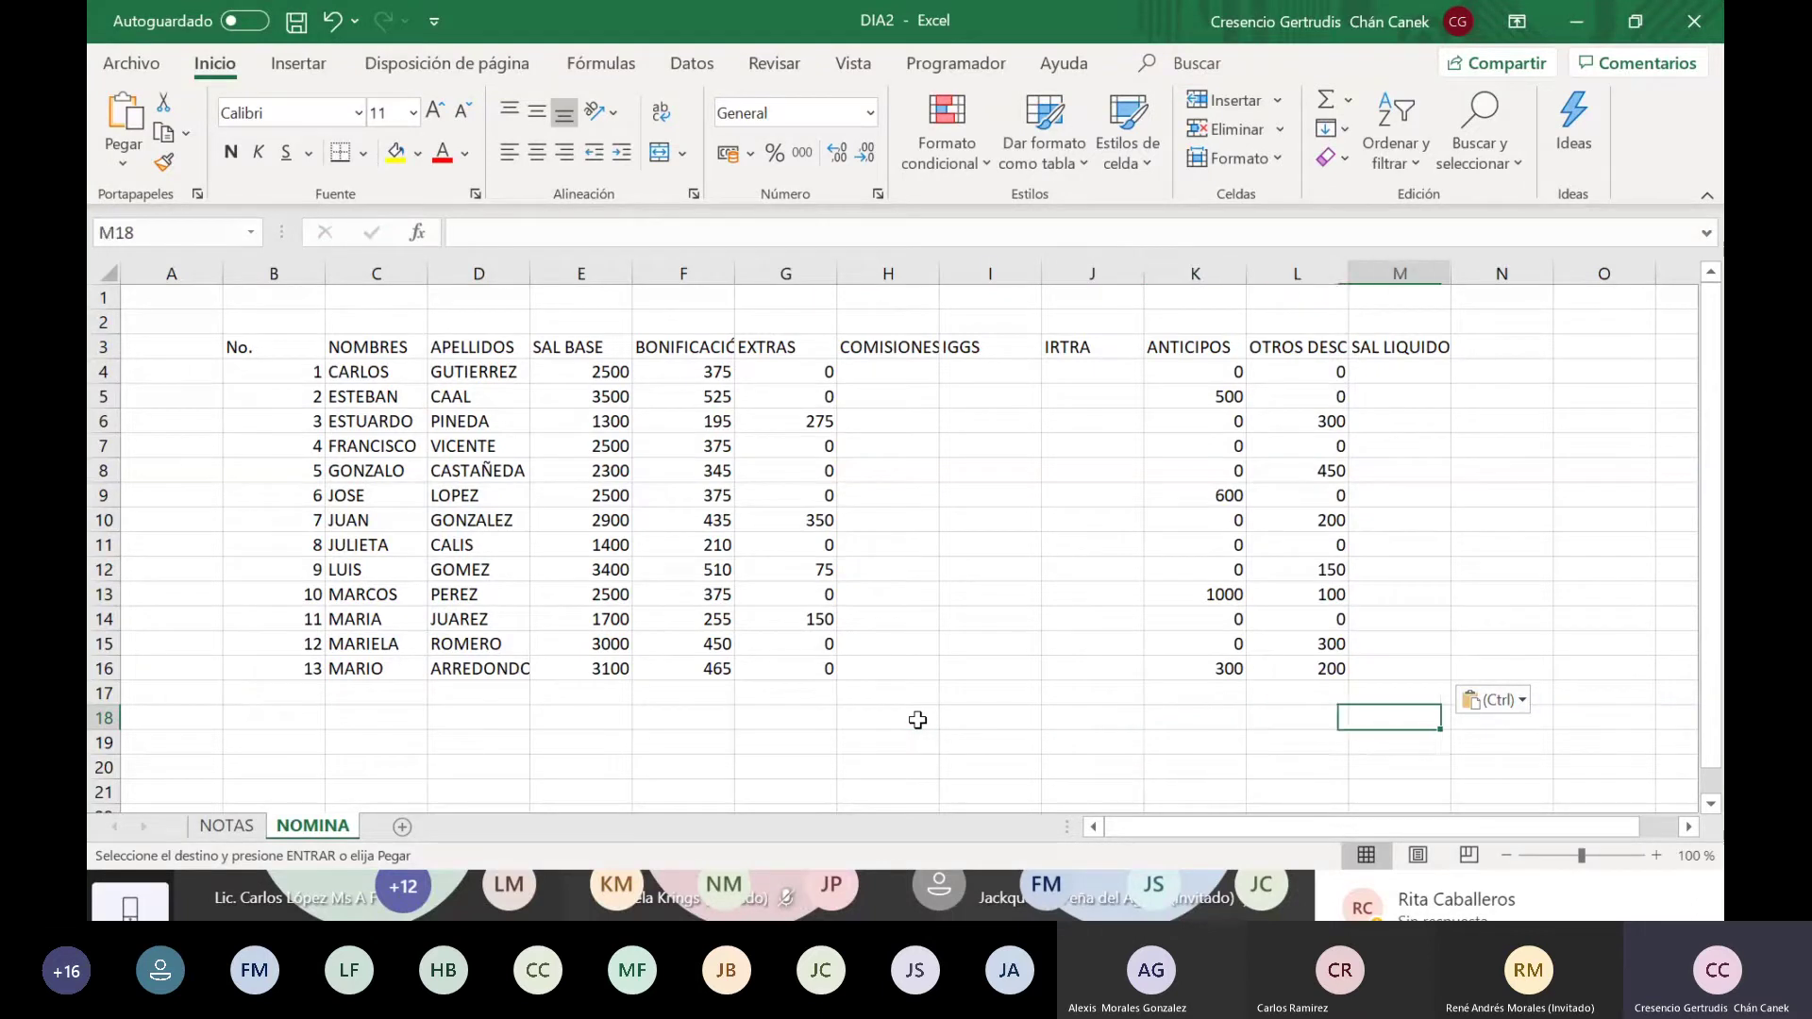
key("Left")
key("Left")
key("Left")
key("Left")
key("Left")
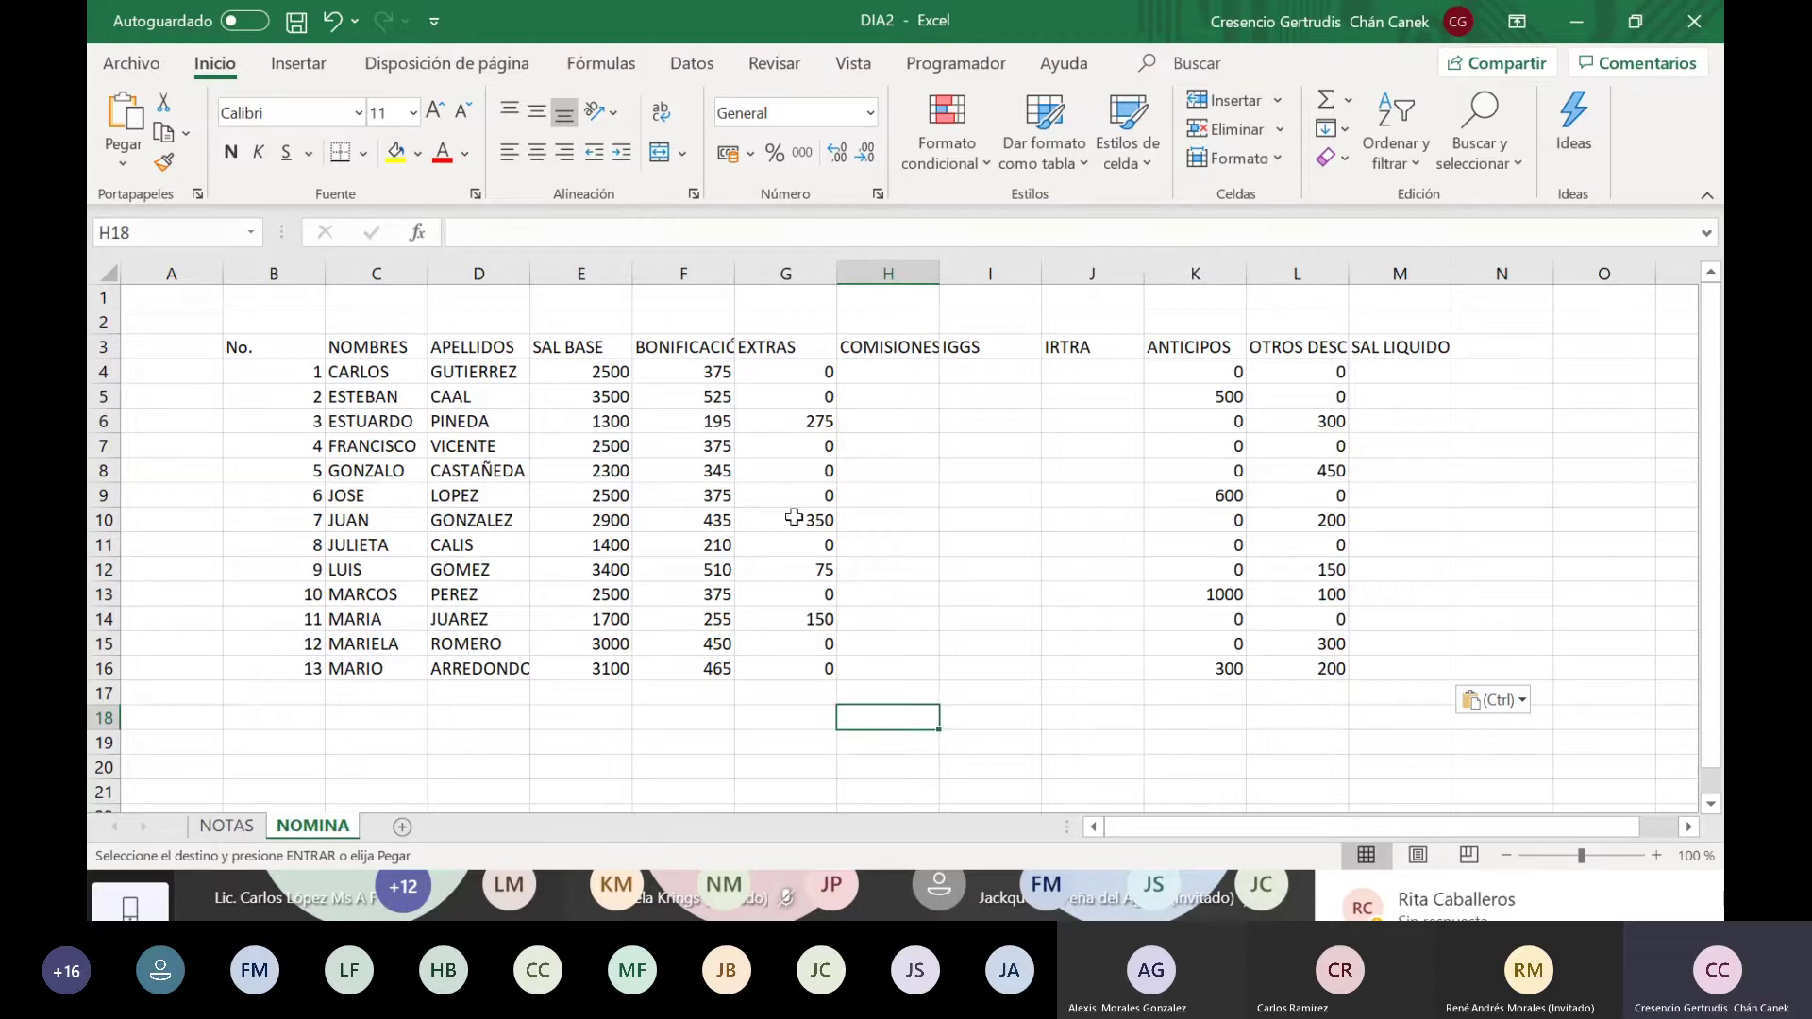
Step: Center the employee numbers in B4:B16
left_click(537, 416)
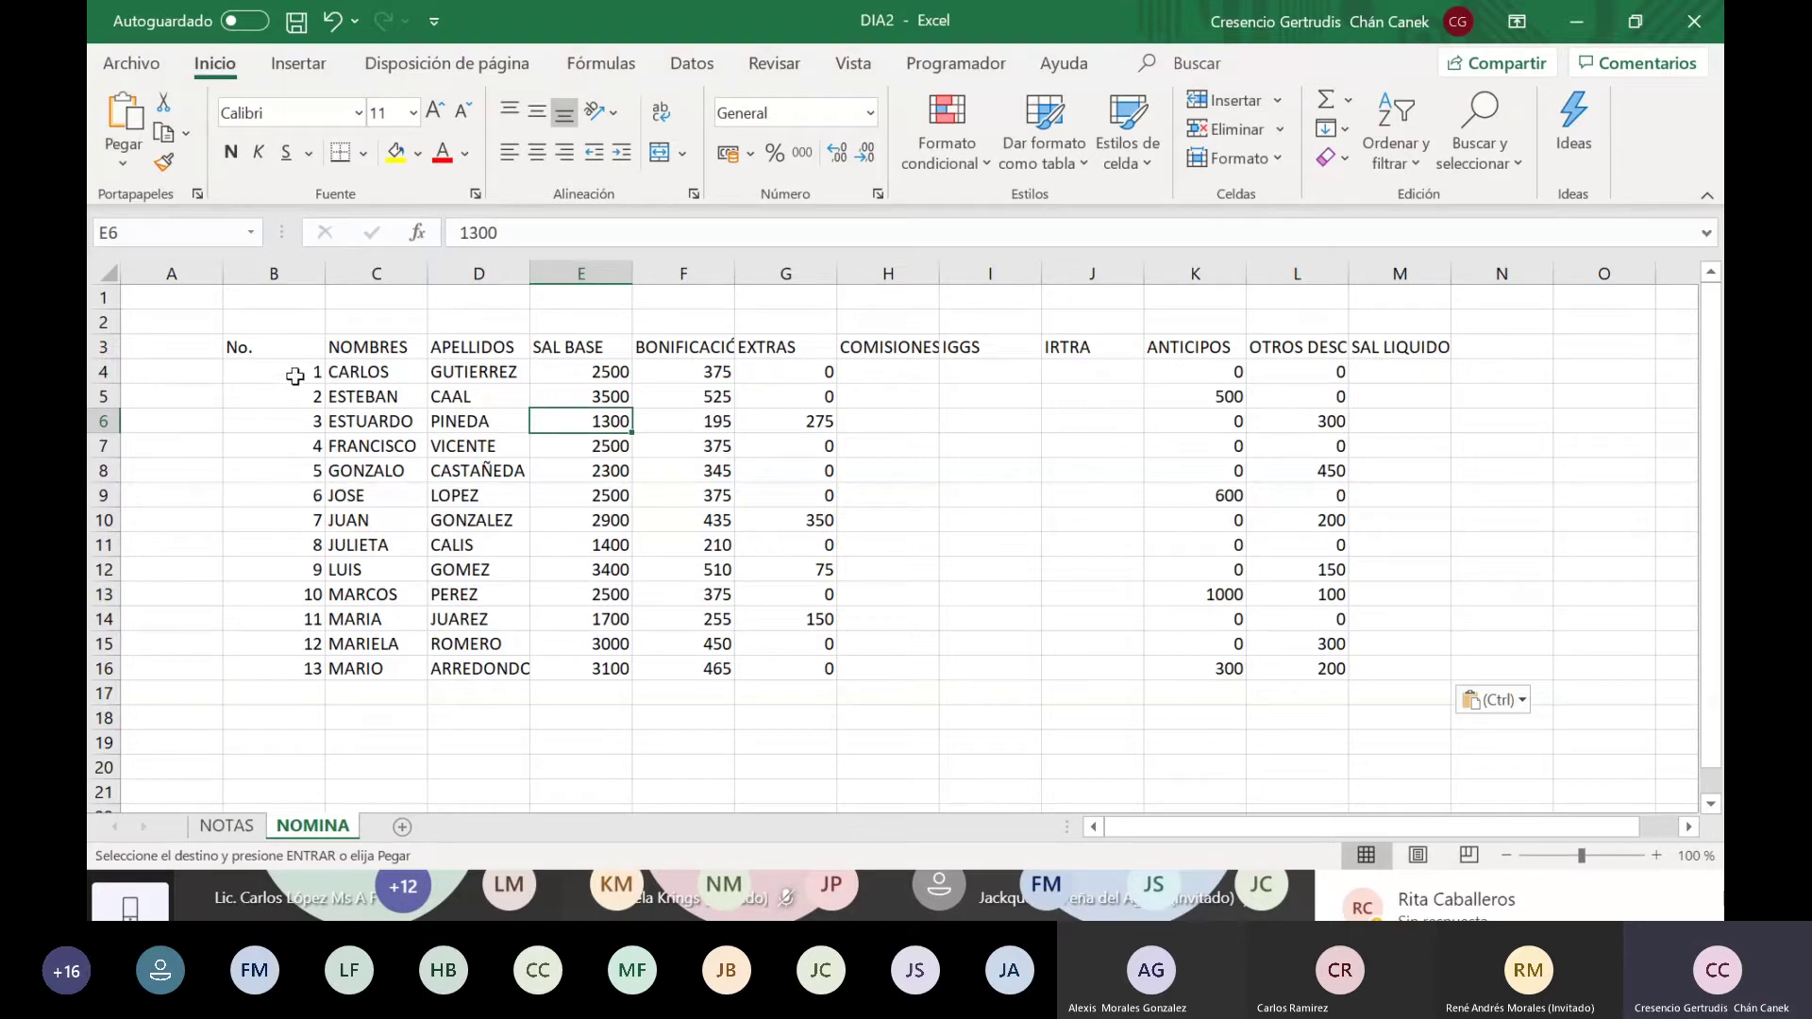
left_click_drag(296, 377, 283, 671)
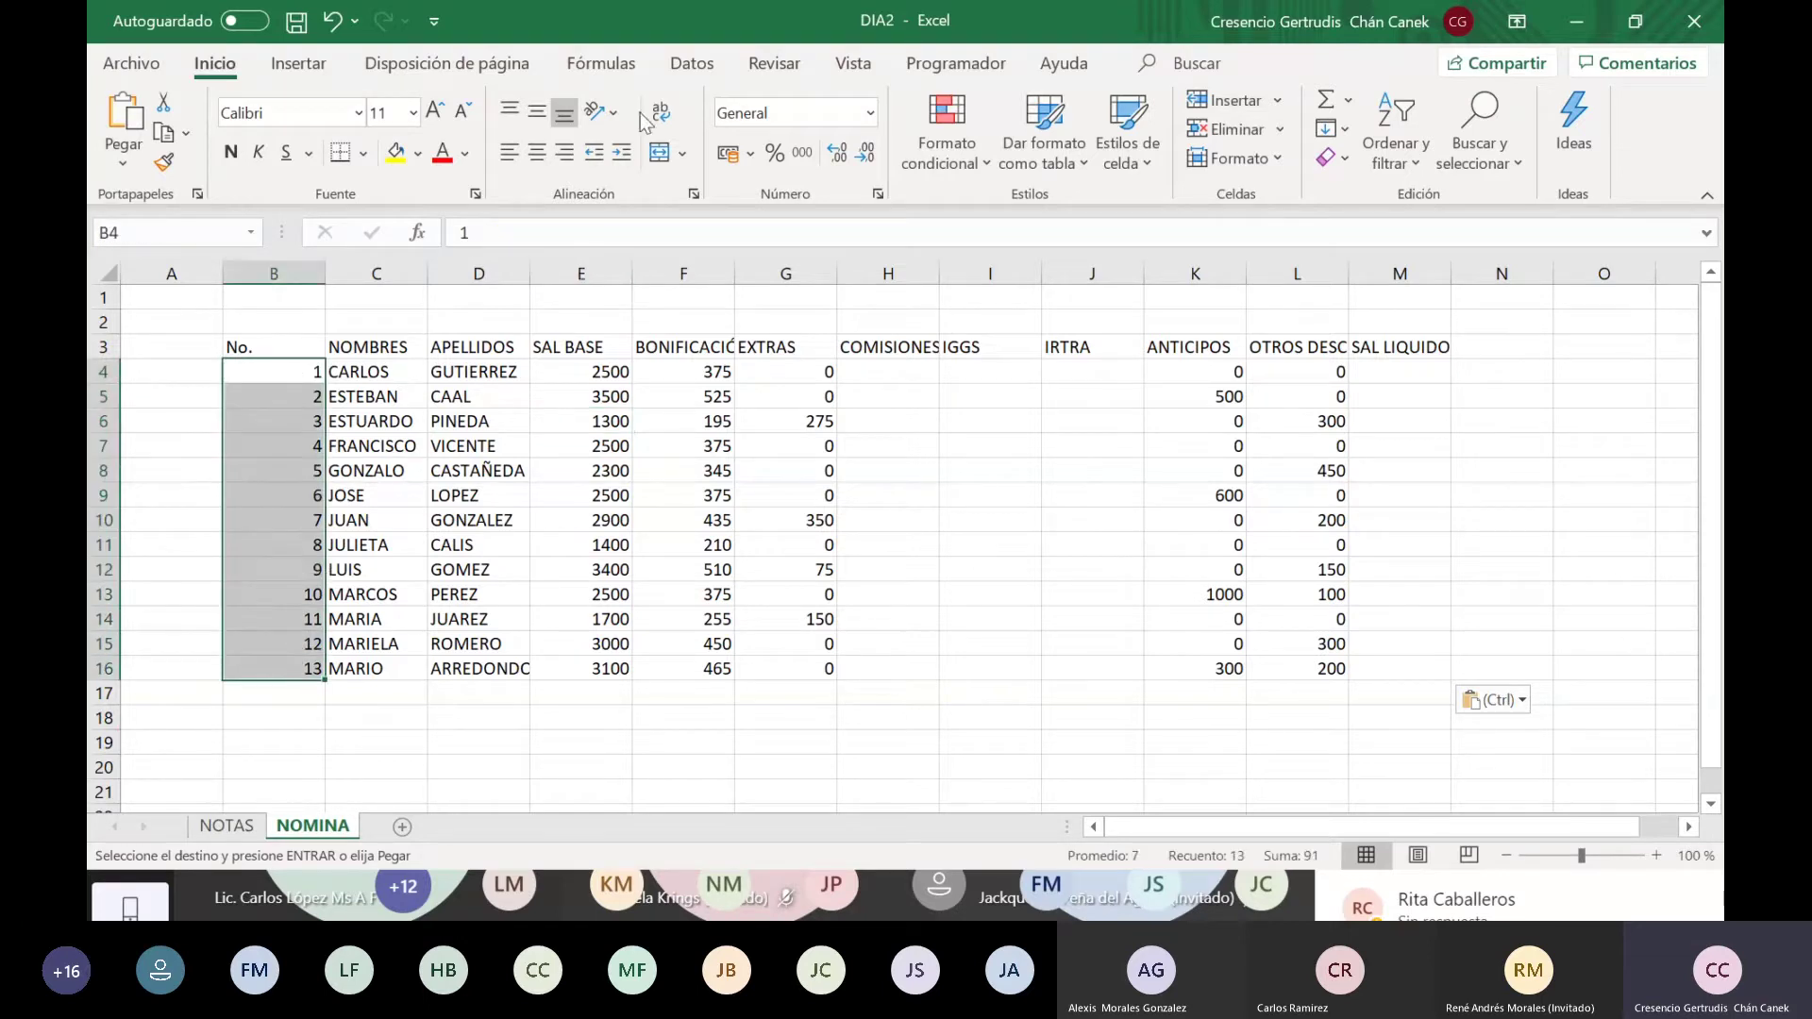
left_click(536, 152)
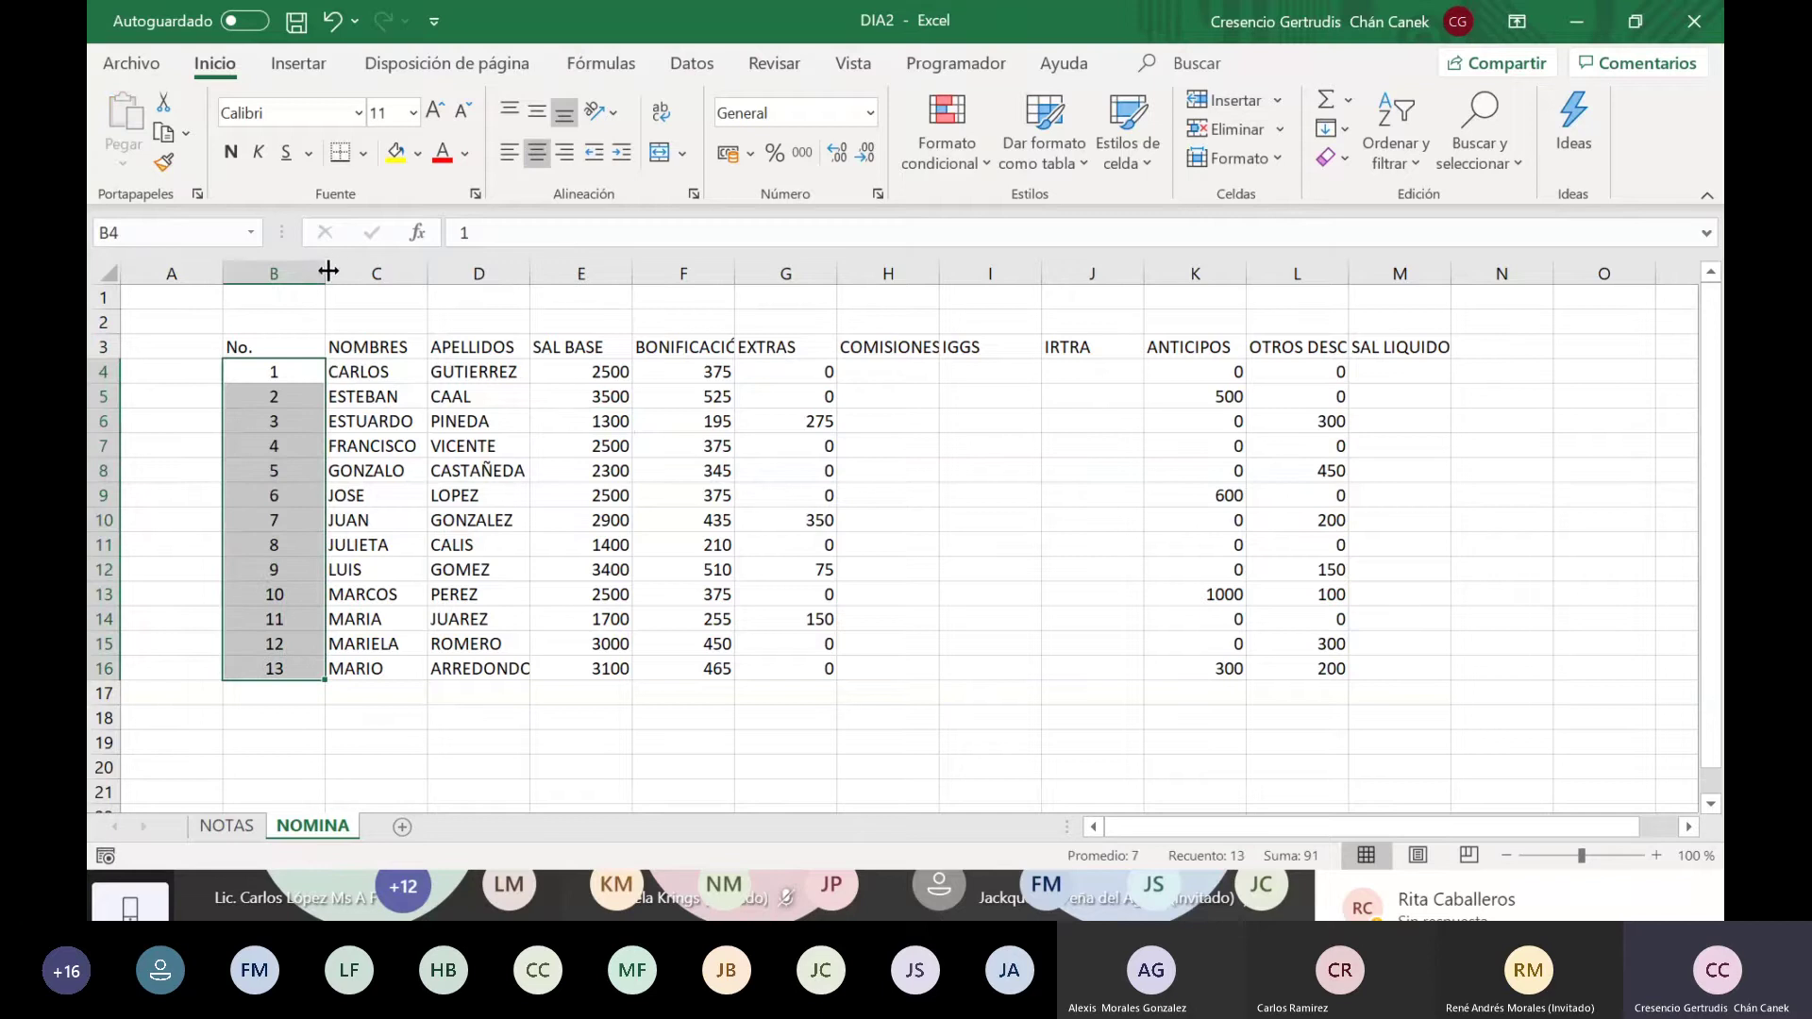
Step: Narrow the No. column to suit its numbers and widen the NOMBRES and APELLIDOS columns so every name fits
left_click_drag(328, 272, 262, 288)
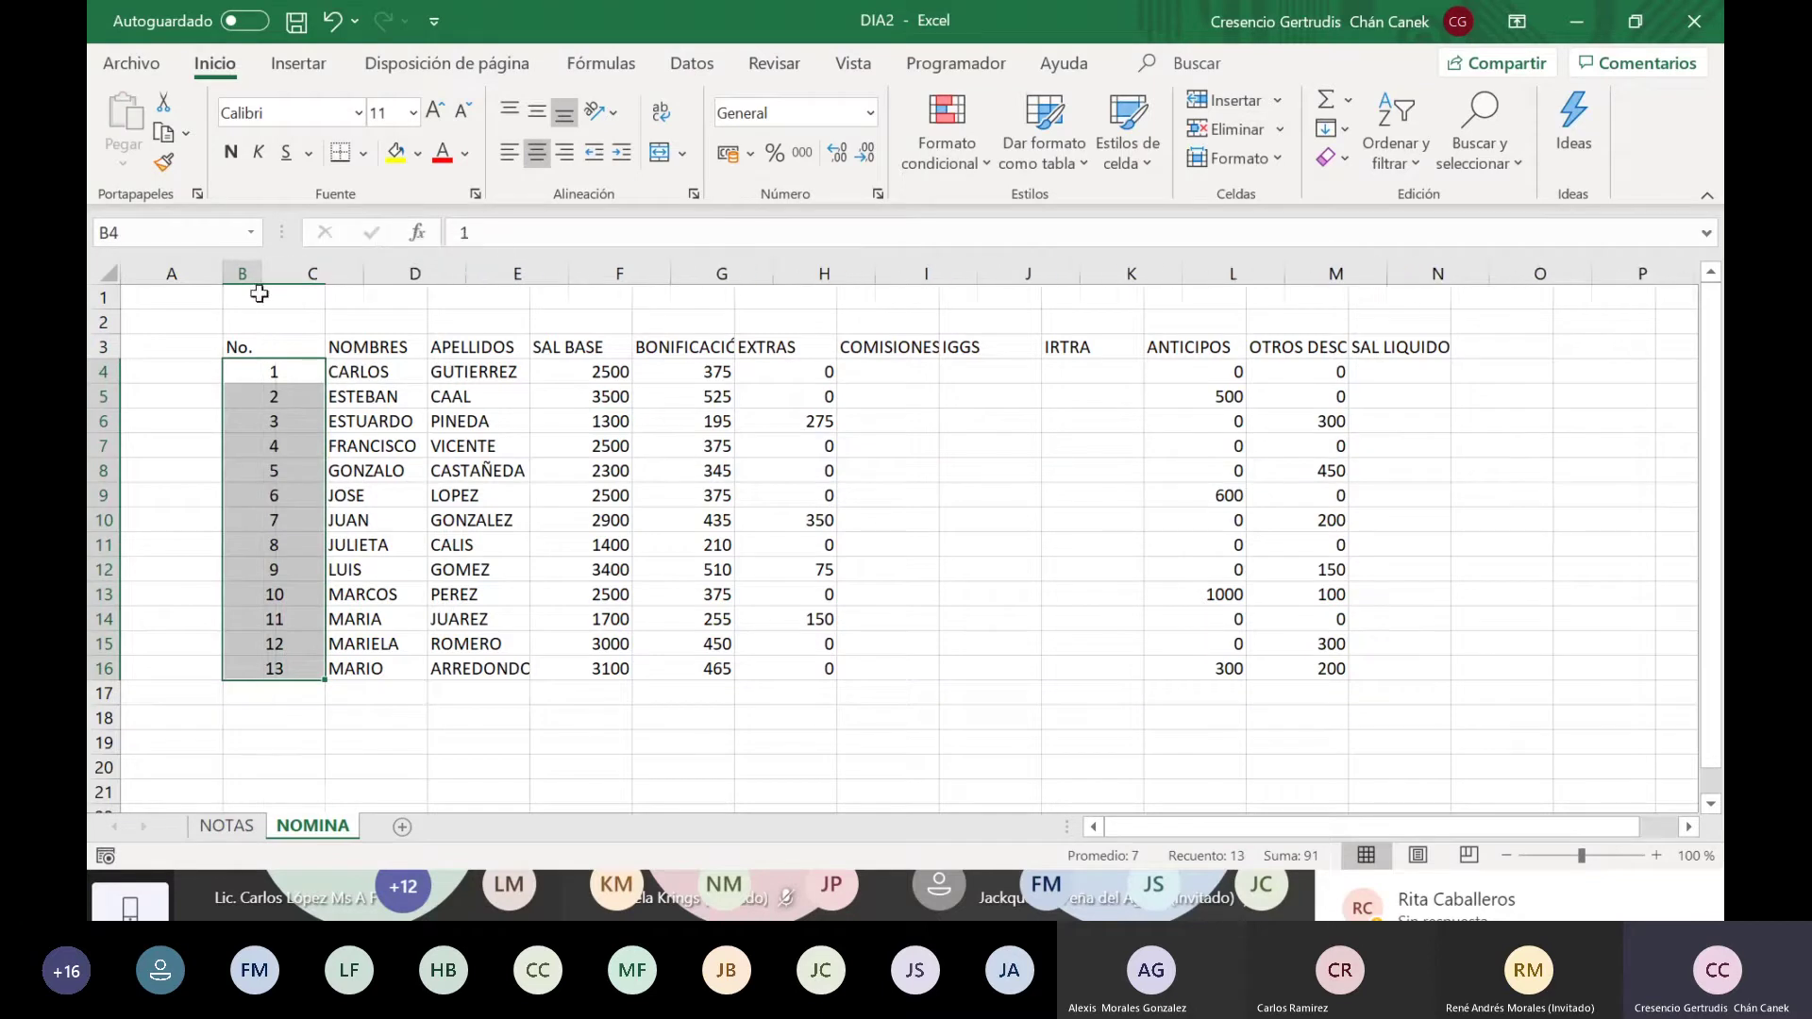
left_click(326, 398)
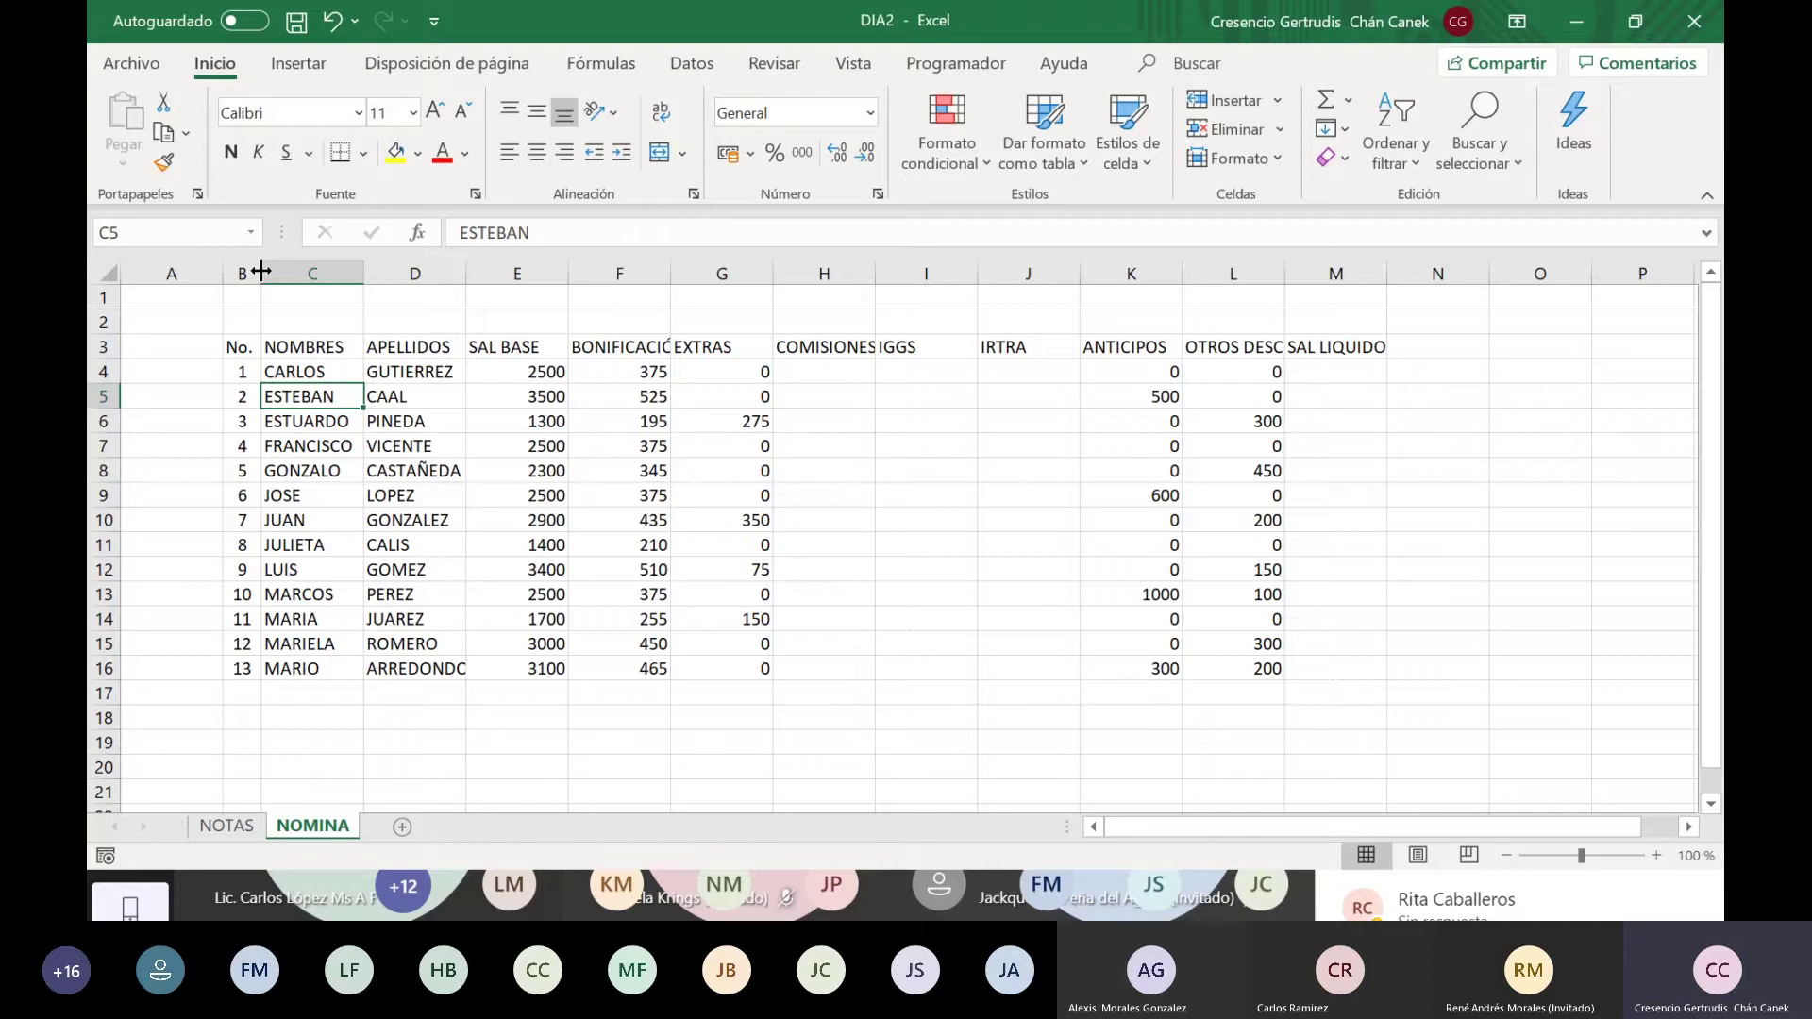
double_click(261, 271)
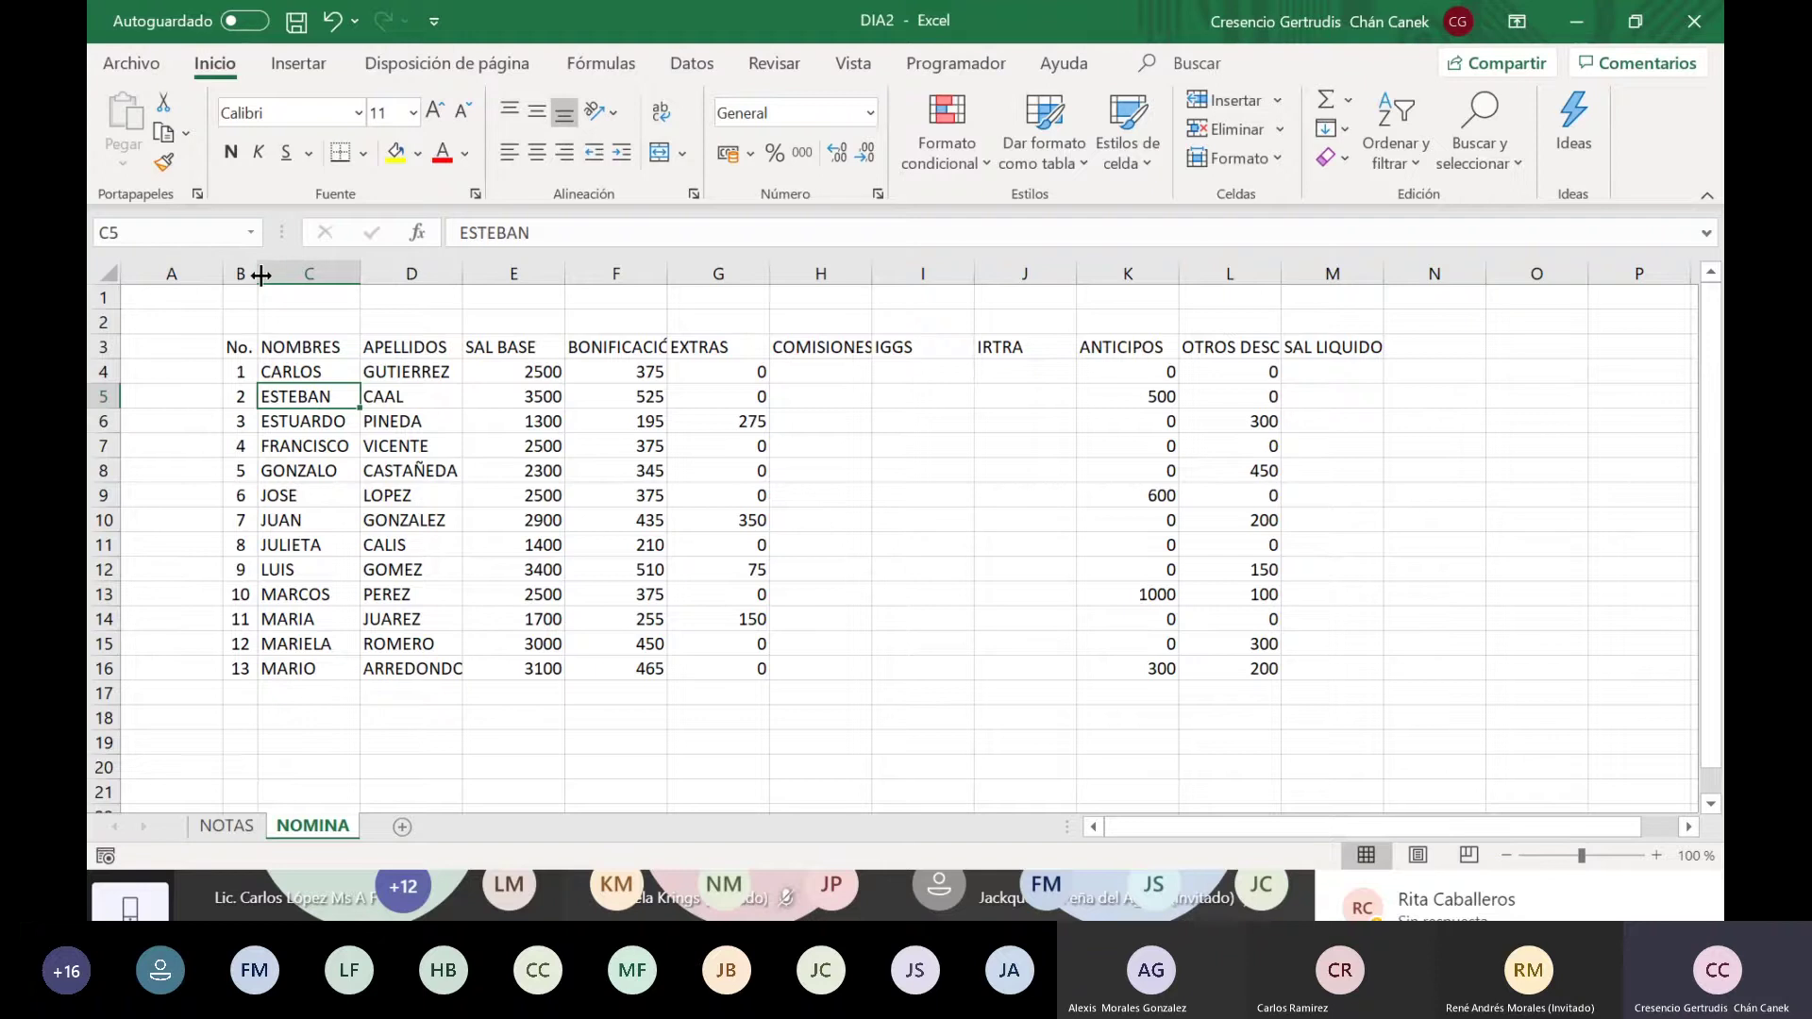
mouse_move(262, 272)
left_mouse_down()
mouse_move(291, 274)
mouse_move(270, 274)
left_mouse_up()
left_click(289, 561)
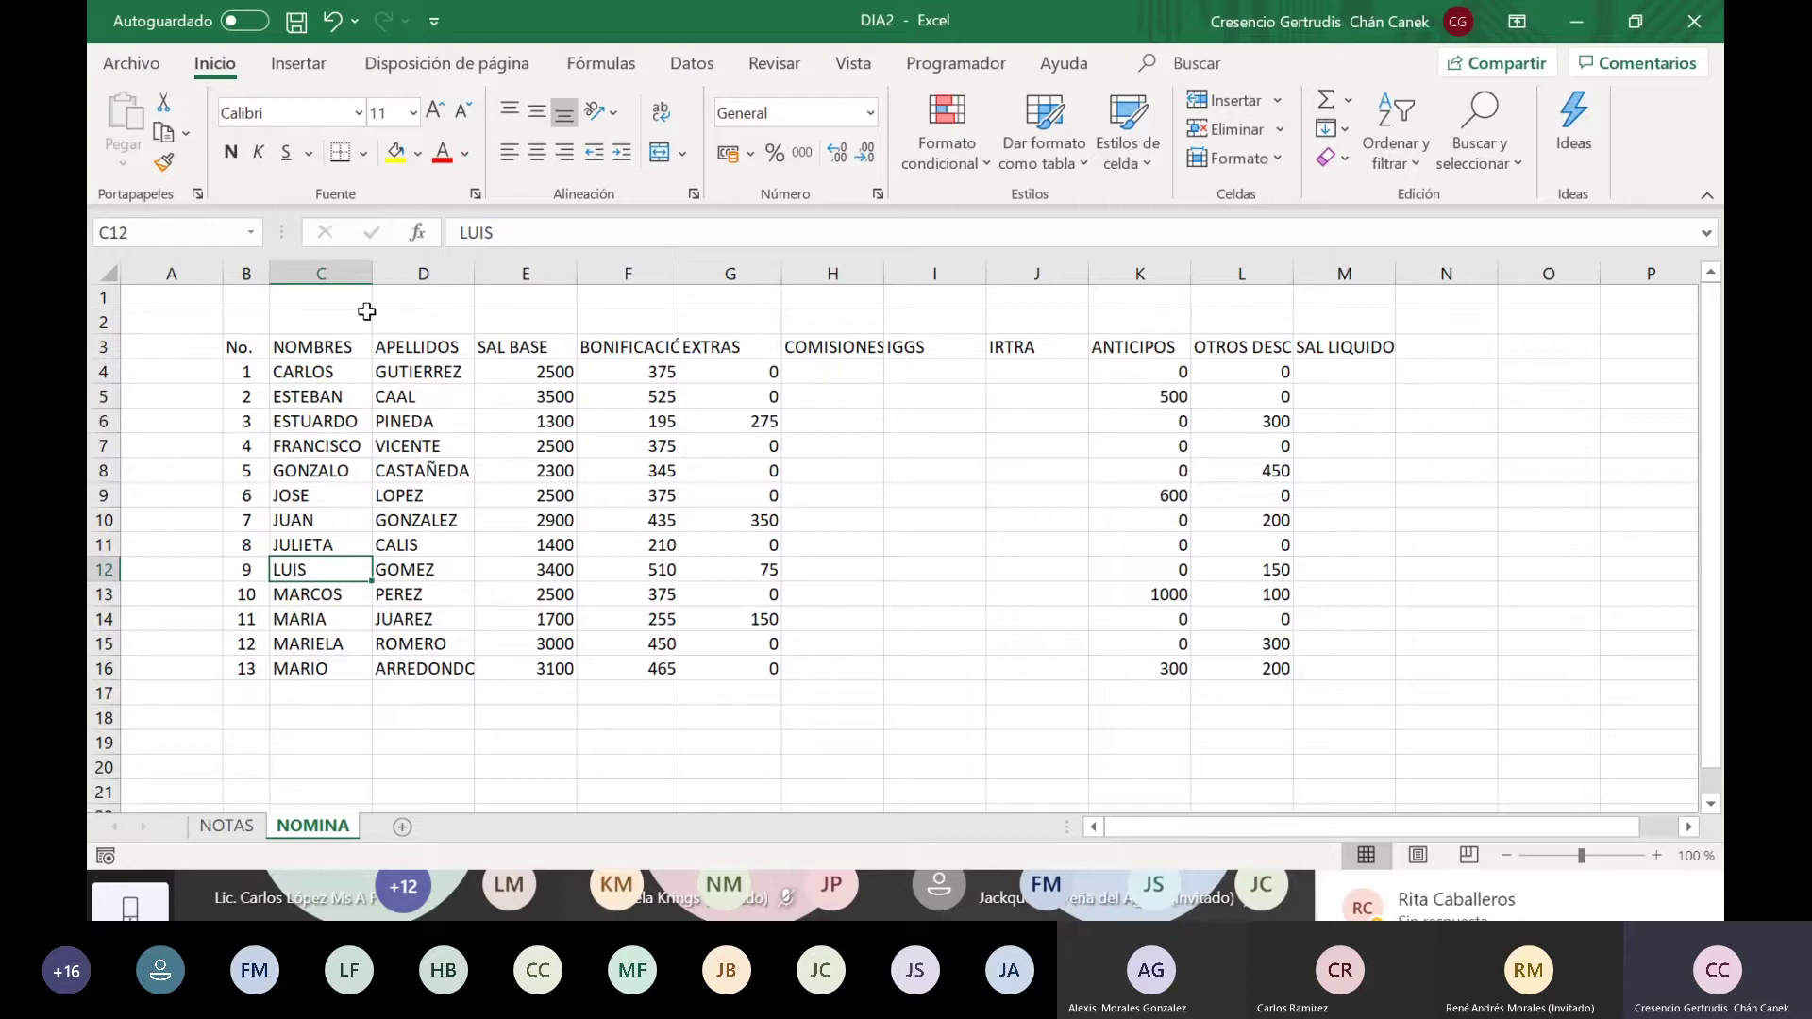
left_click_drag(372, 275, 512, 283)
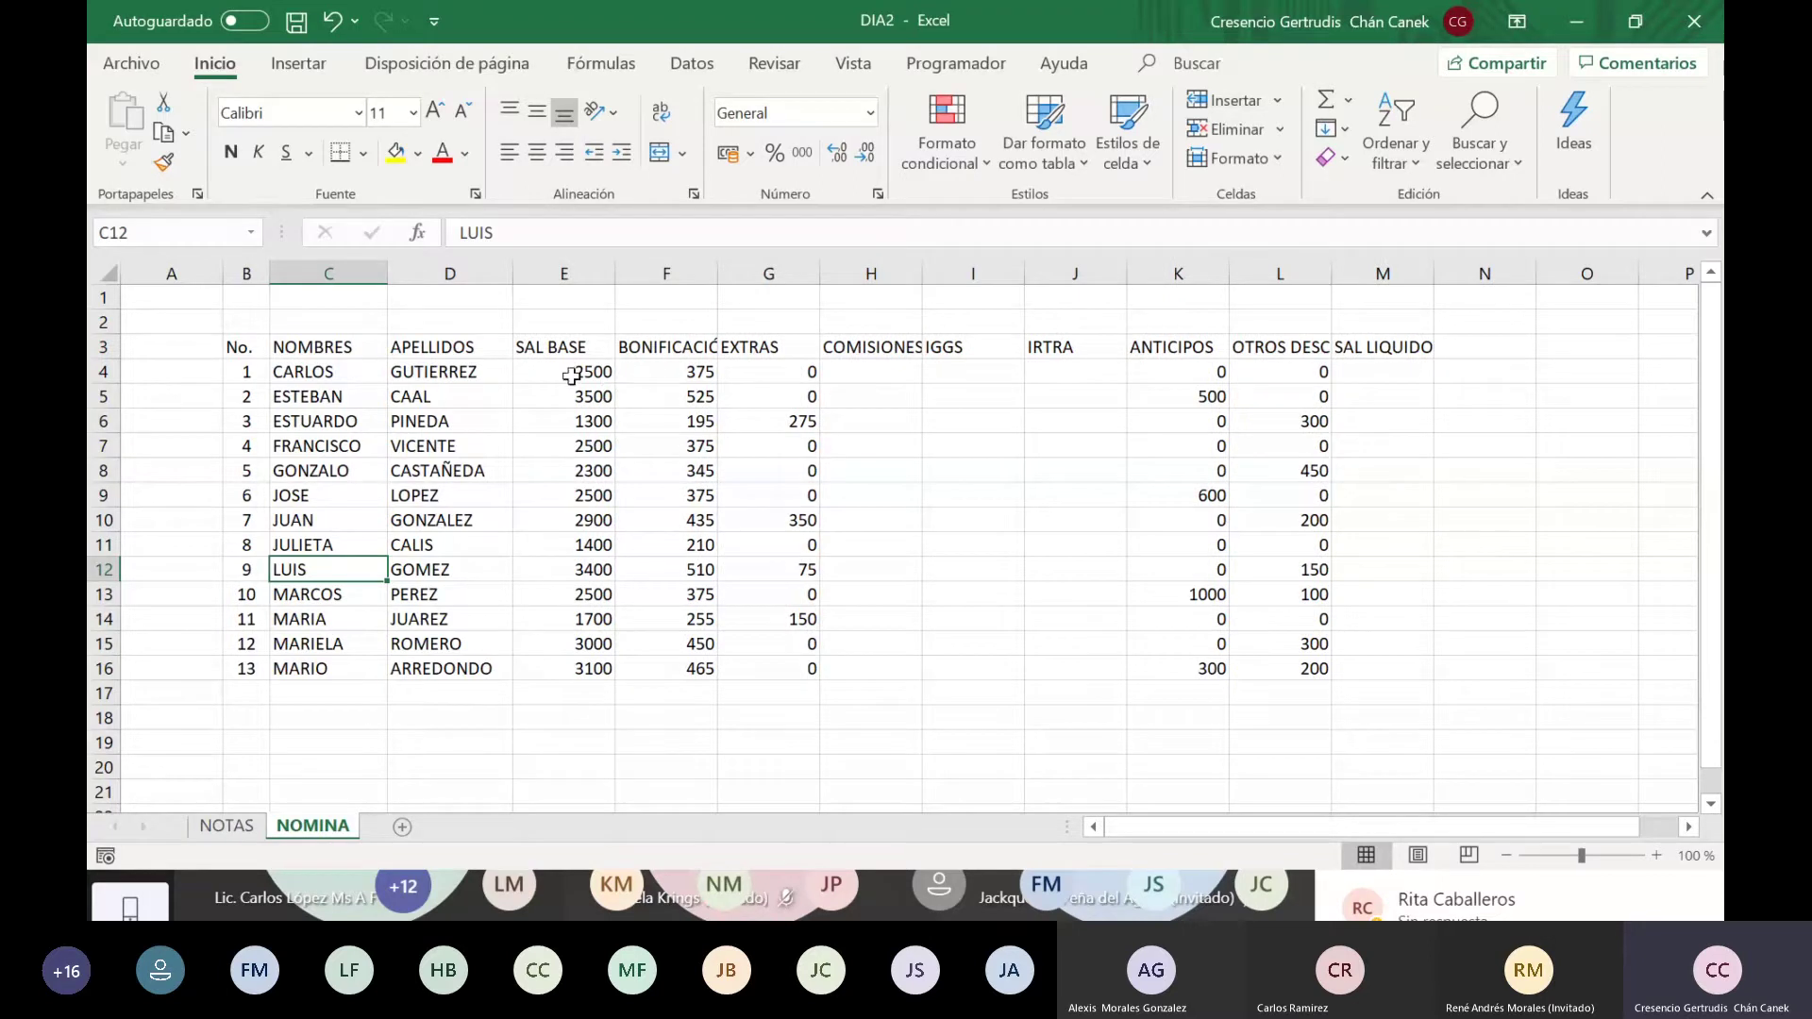
Step: Center the payroll amounts and empty calculation cells in E4:M16
left_click_drag(587, 377, 1368, 668)
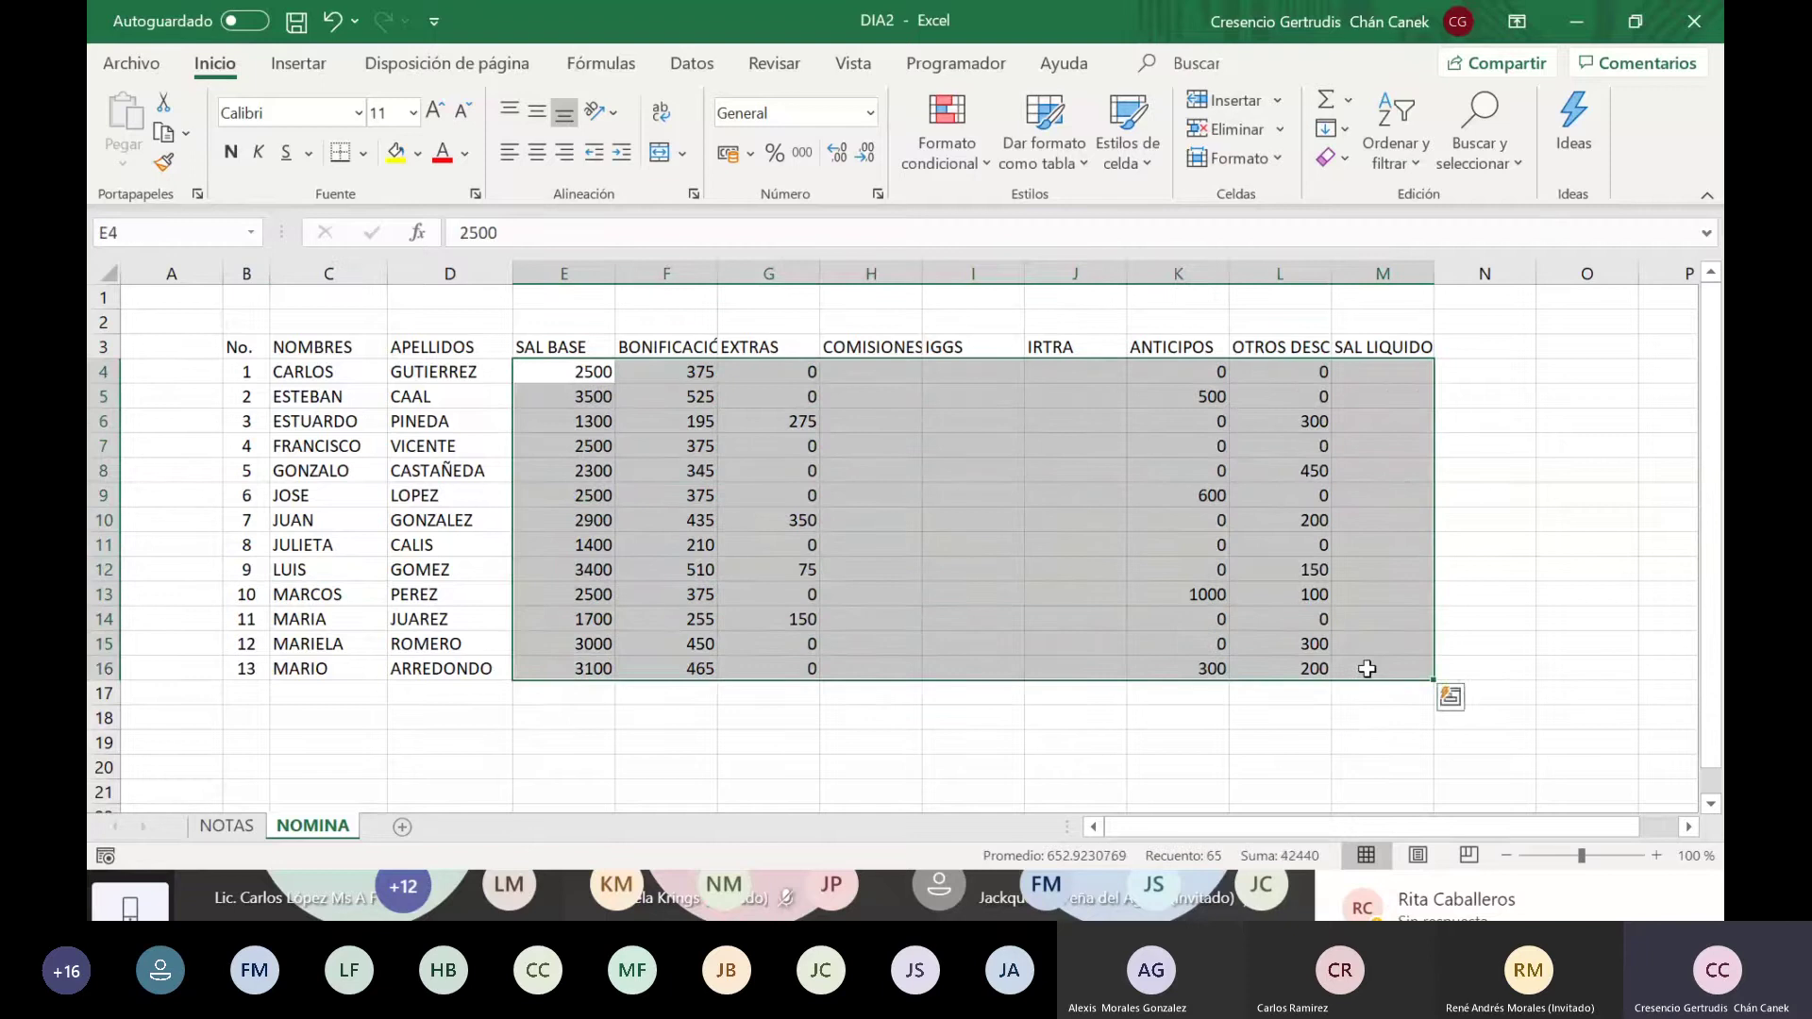
left_click(536, 155)
left_click(928, 540)
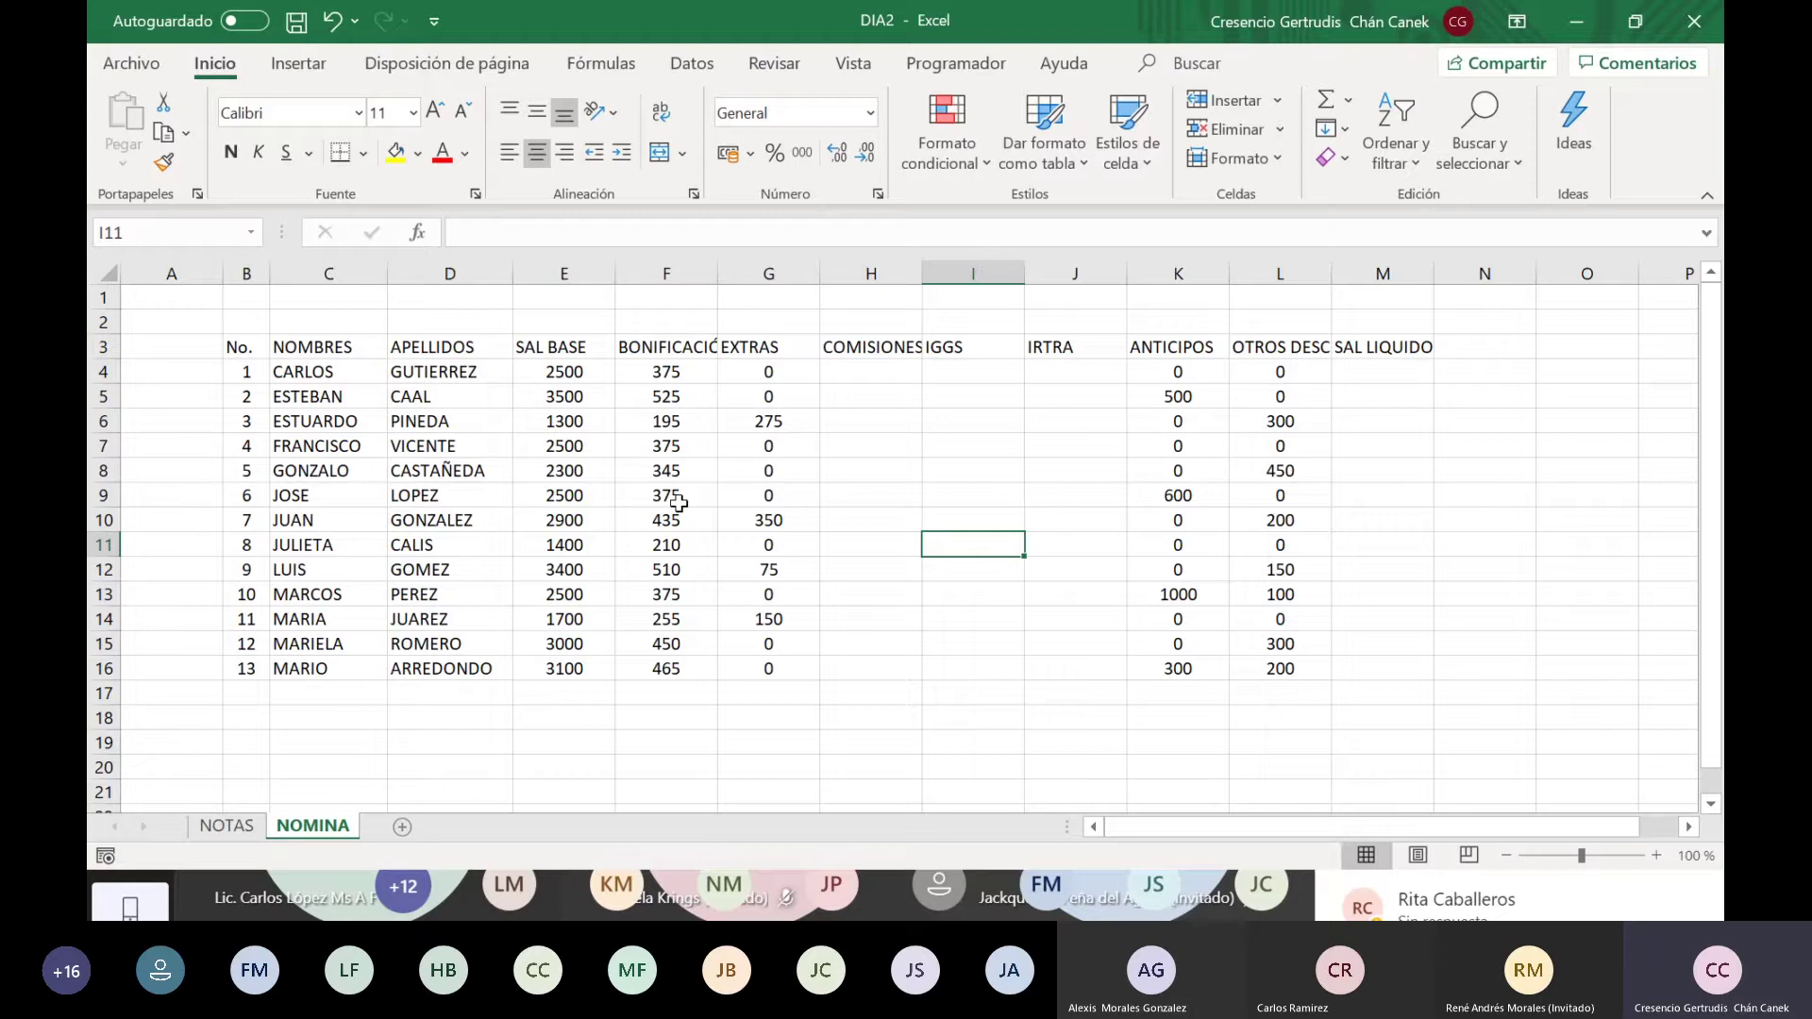
Step: Widen the BONIFICACIÓN and COMISIONES columns so their headings fit completely
left_click(664, 417)
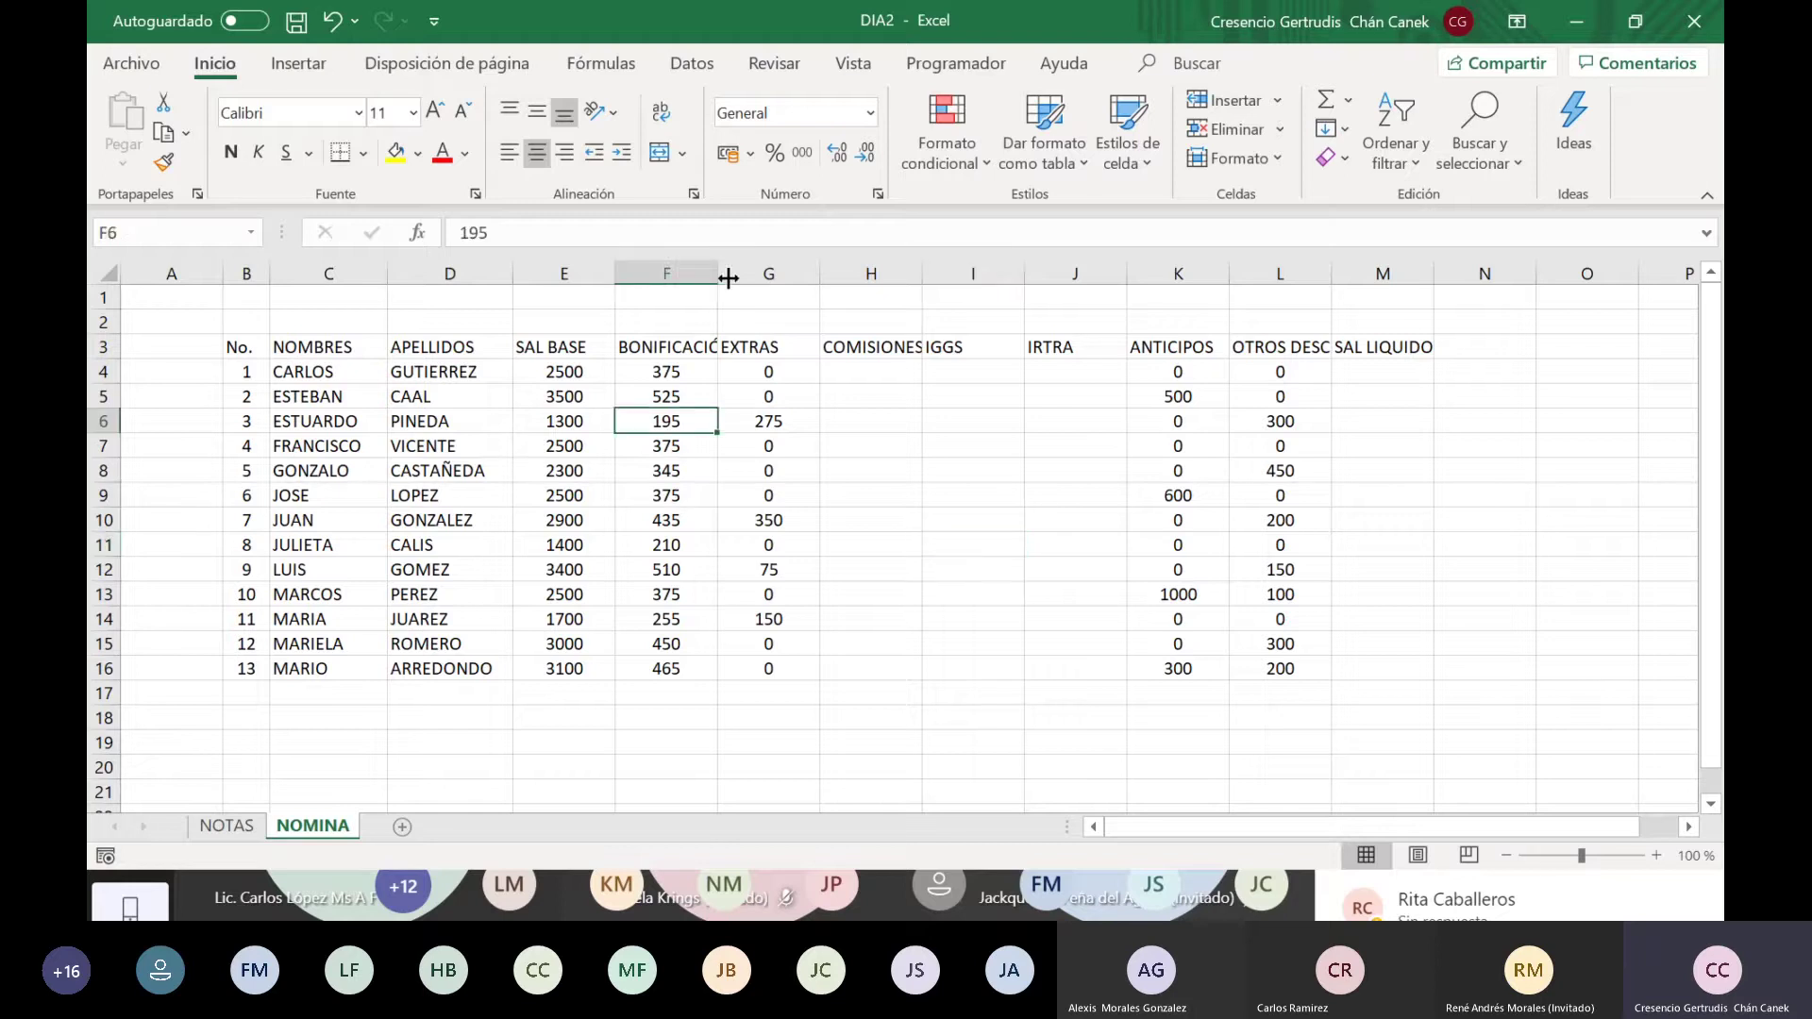
left_click_drag(727, 277, 753, 280)
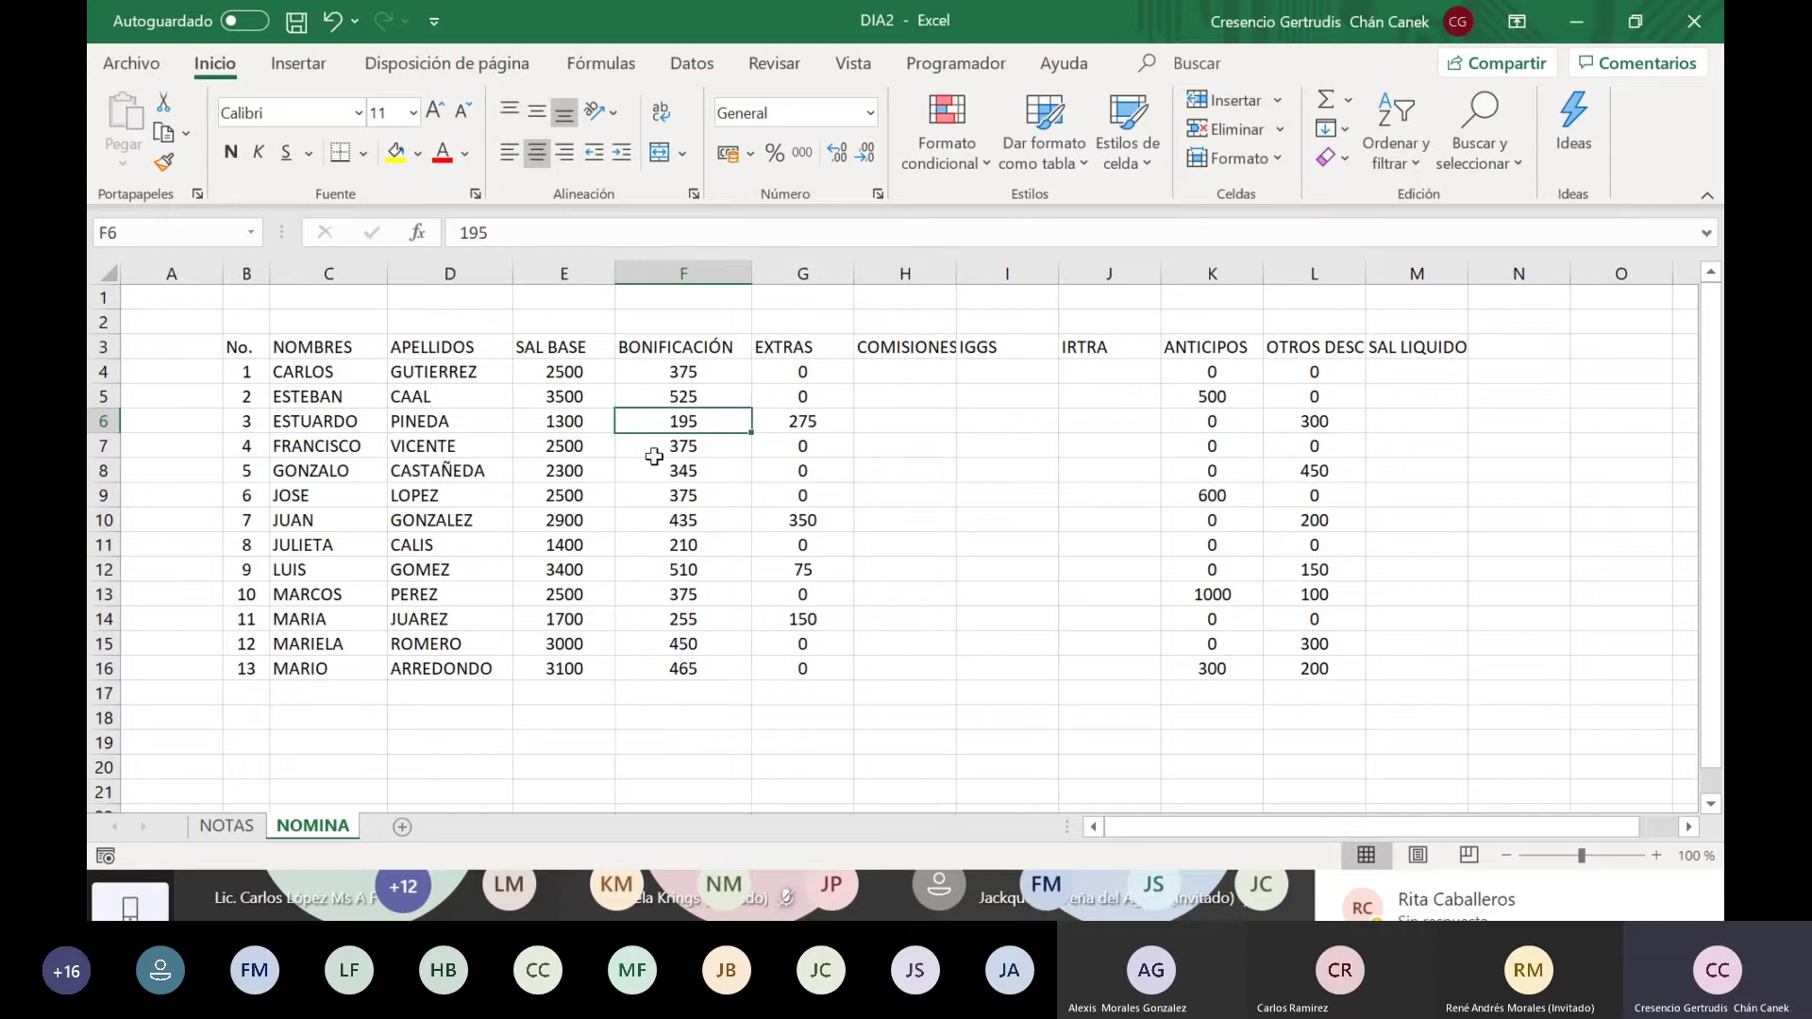
left_click(659, 345)
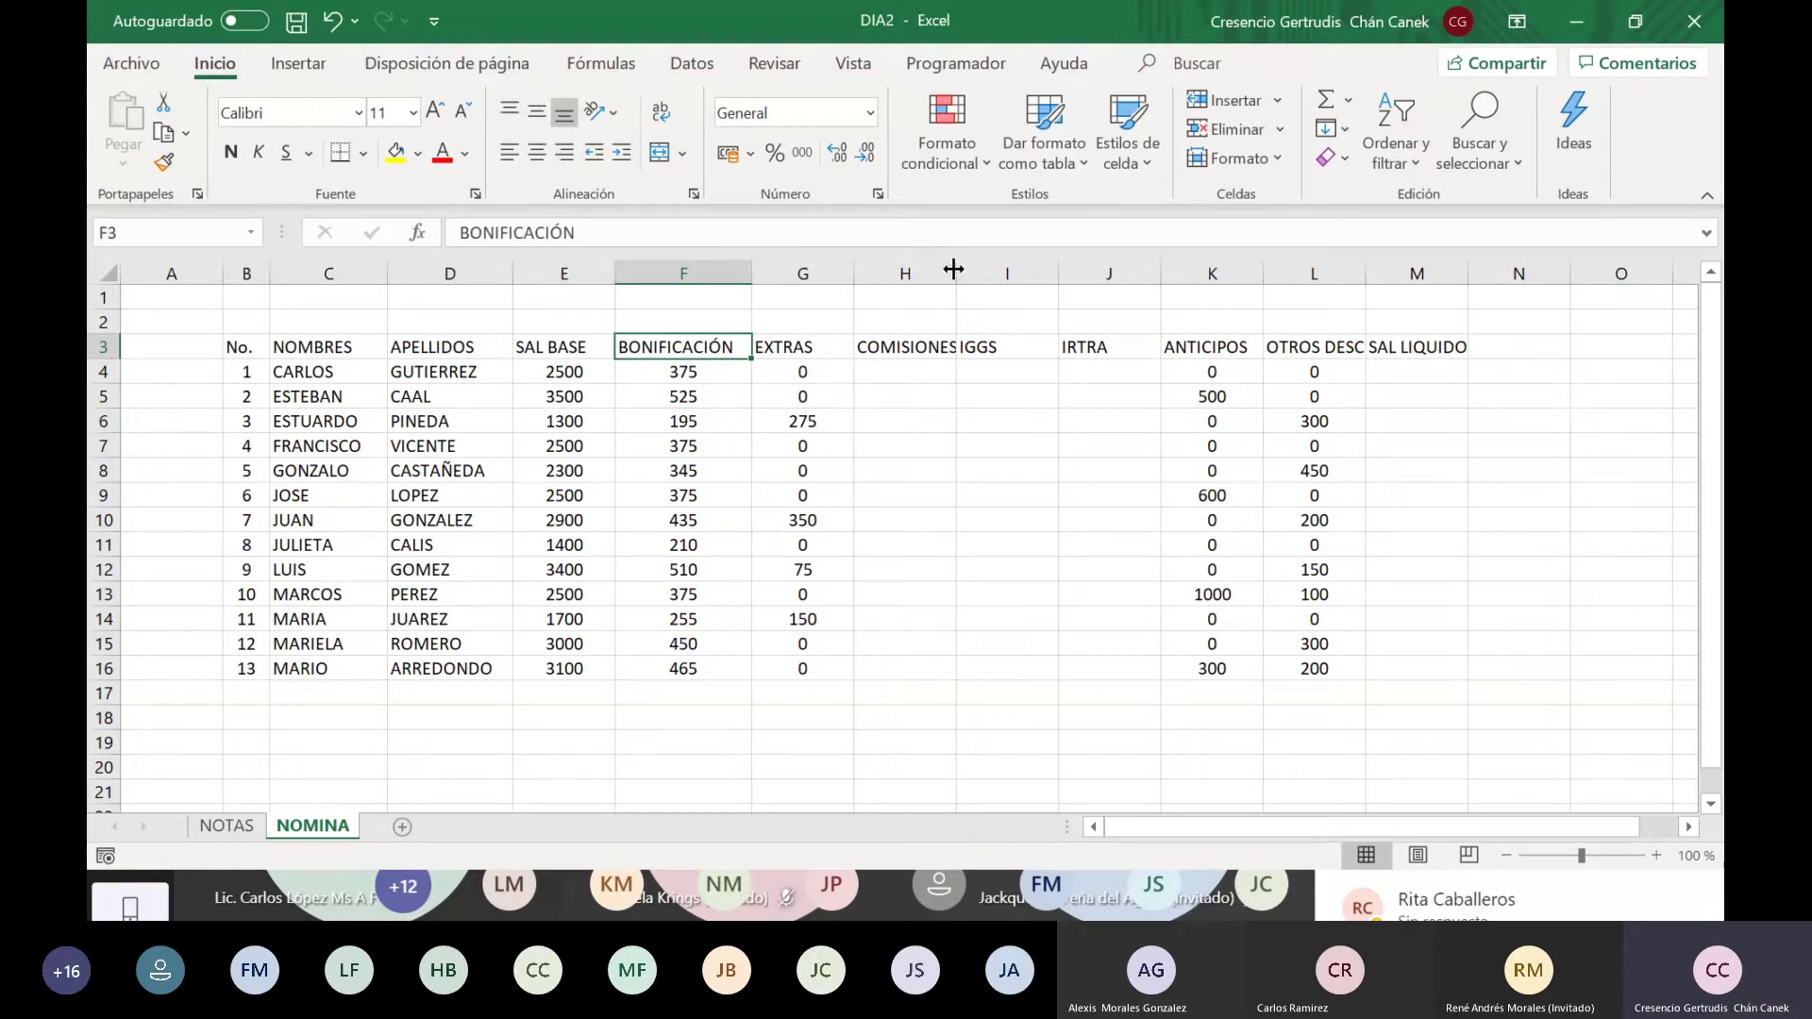
mouse_move(953, 270)
left_mouse_down()
mouse_move(997, 273)
mouse_move(969, 275)
left_mouse_up()
left_click(1144, 370)
key("Left")
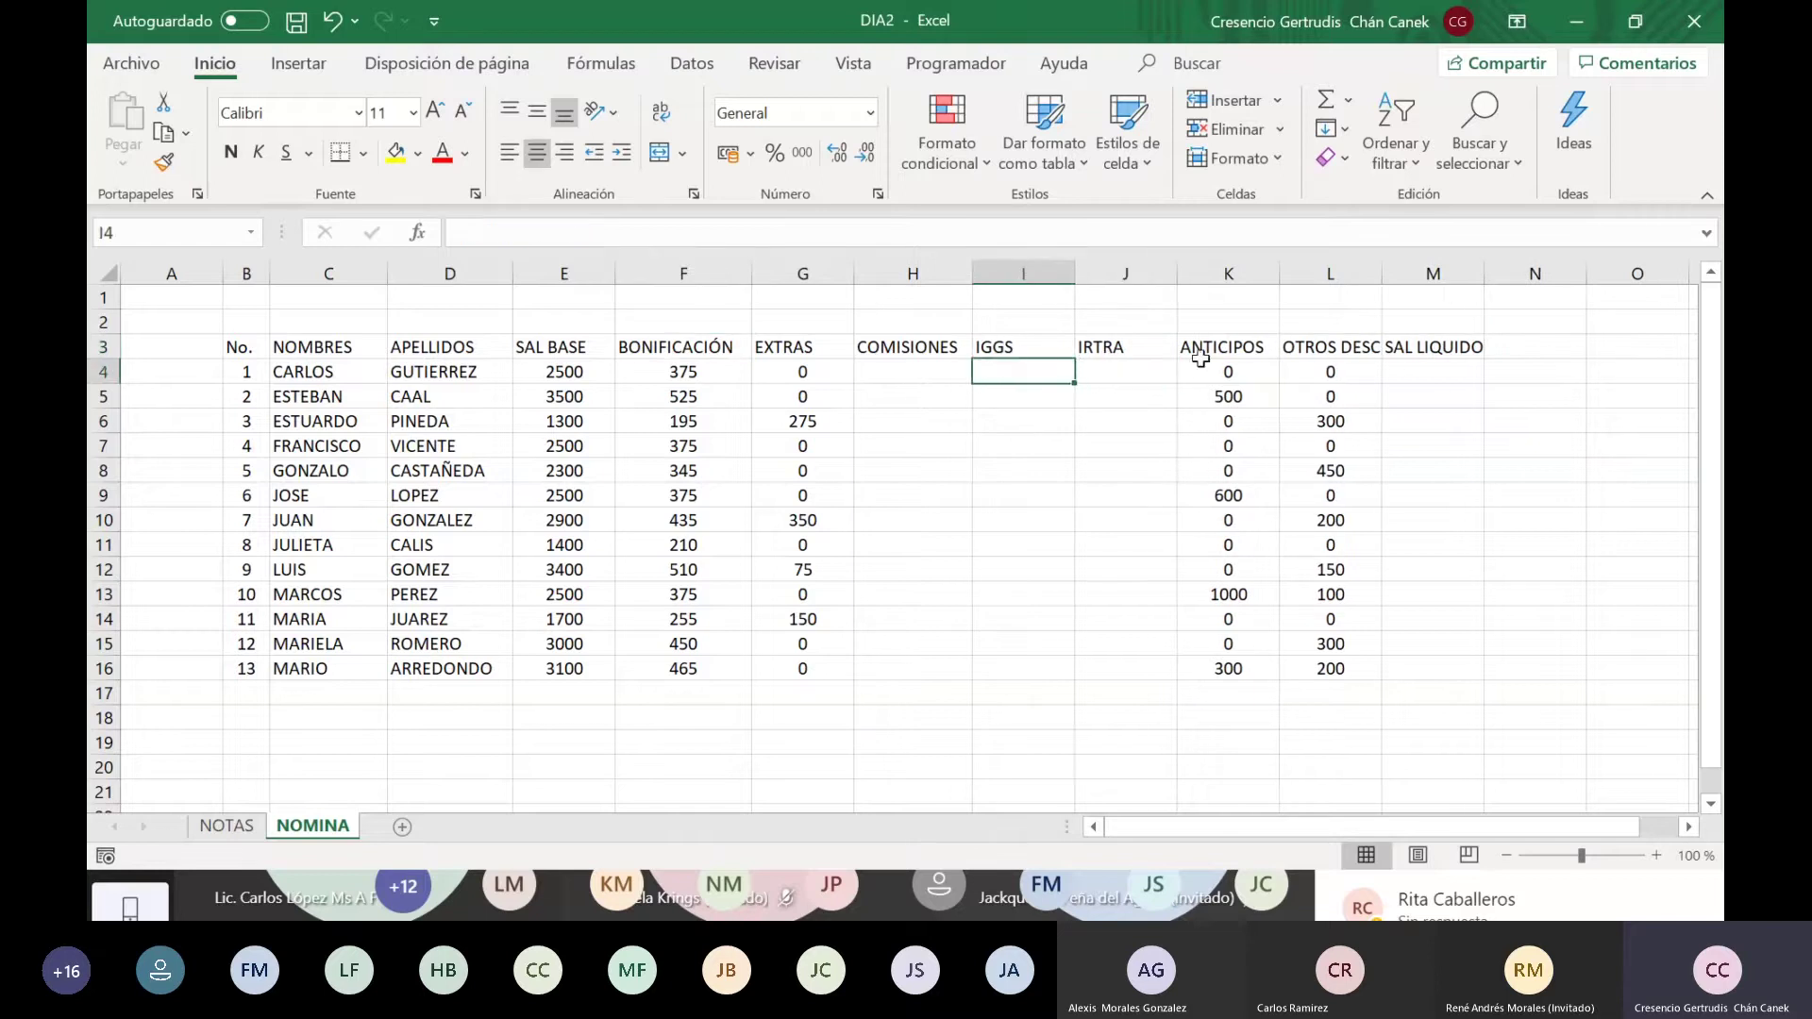
Step: Widen the OTROS DESC and SAL LIQUIDO columns slightly so their headings fit
left_click(1322, 356)
left_click_drag(1384, 279, 1393, 276)
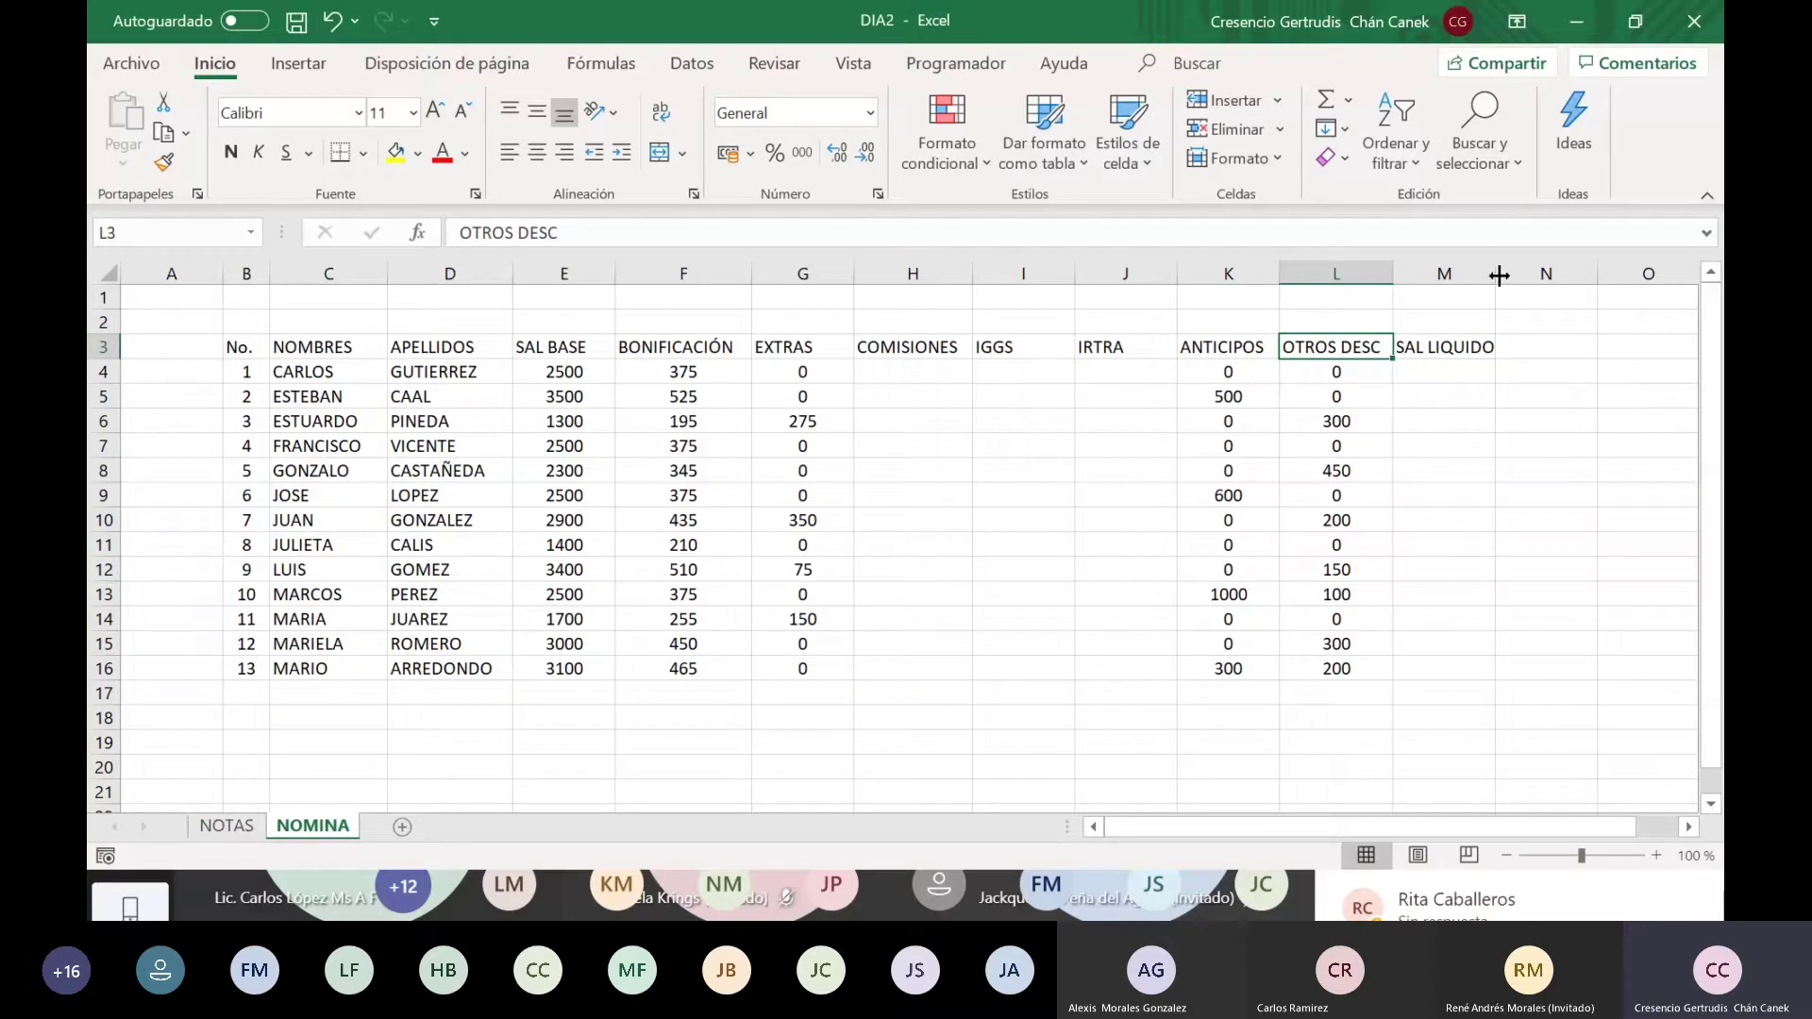
left_click_drag(1500, 274, 1510, 274)
left_click(1454, 421)
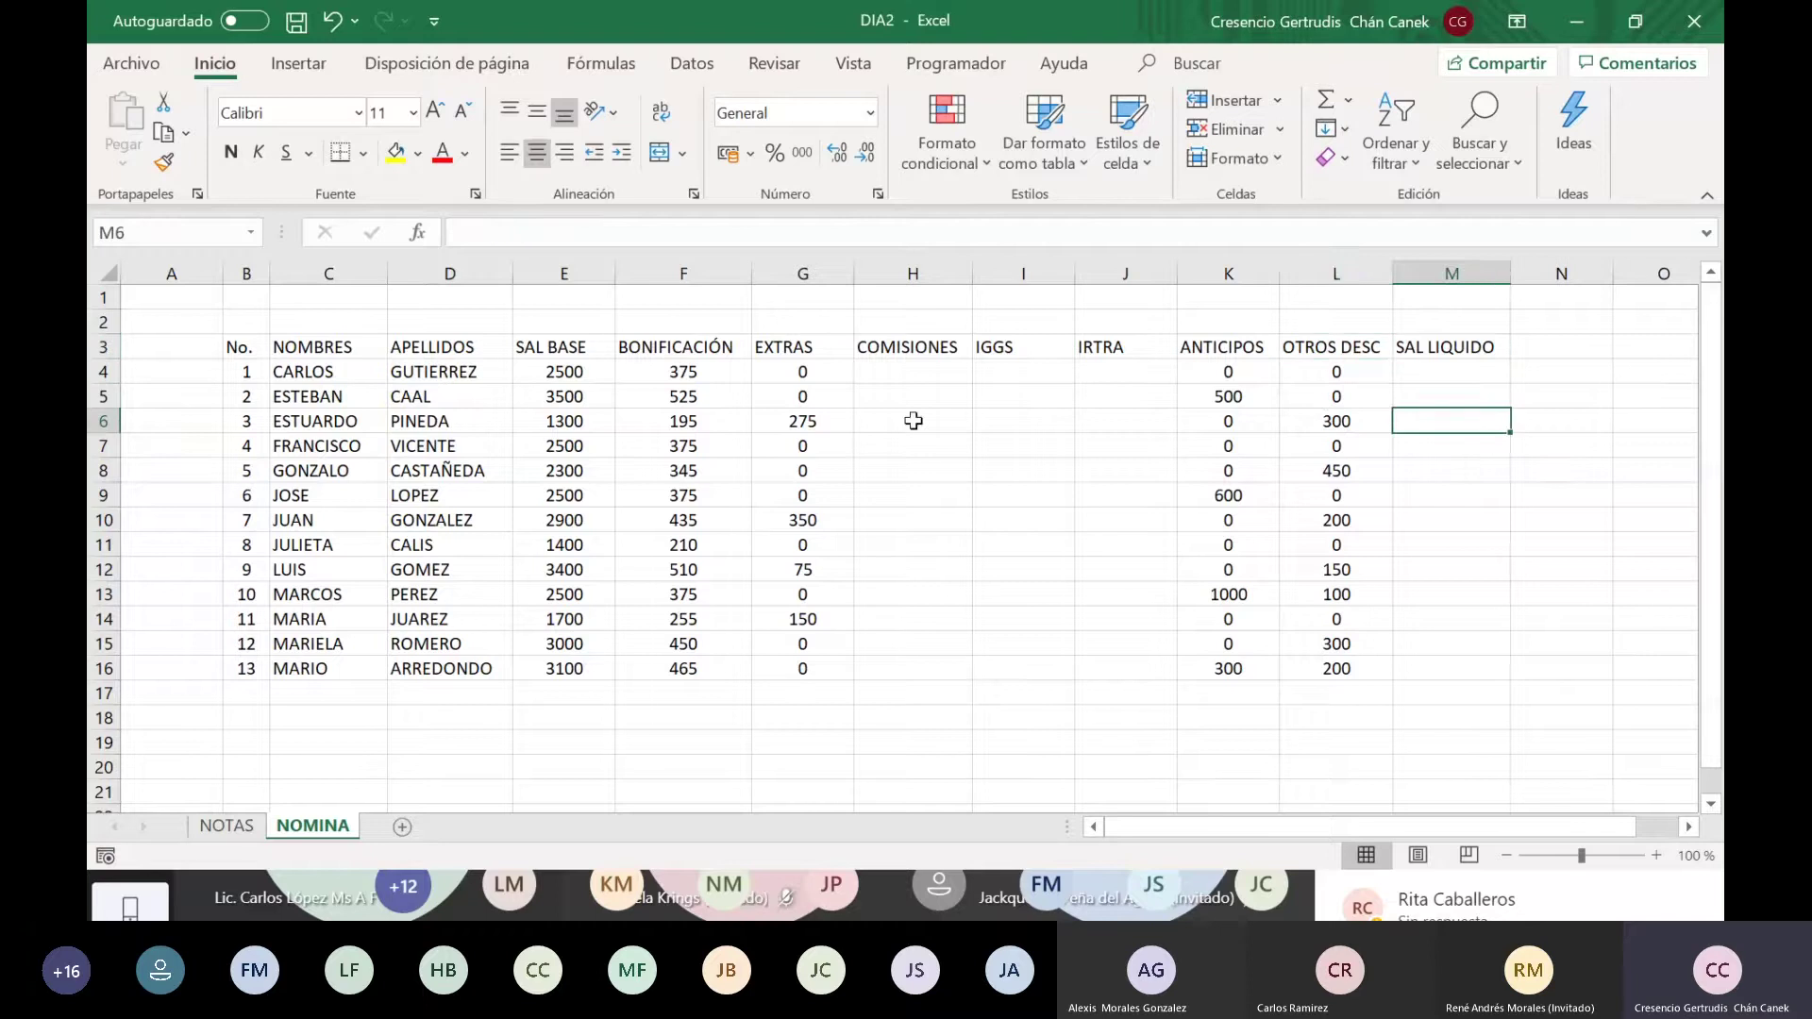
Step: Apply all borders to the payroll table in B3:M16
left_click_drag(239, 348, 1424, 670)
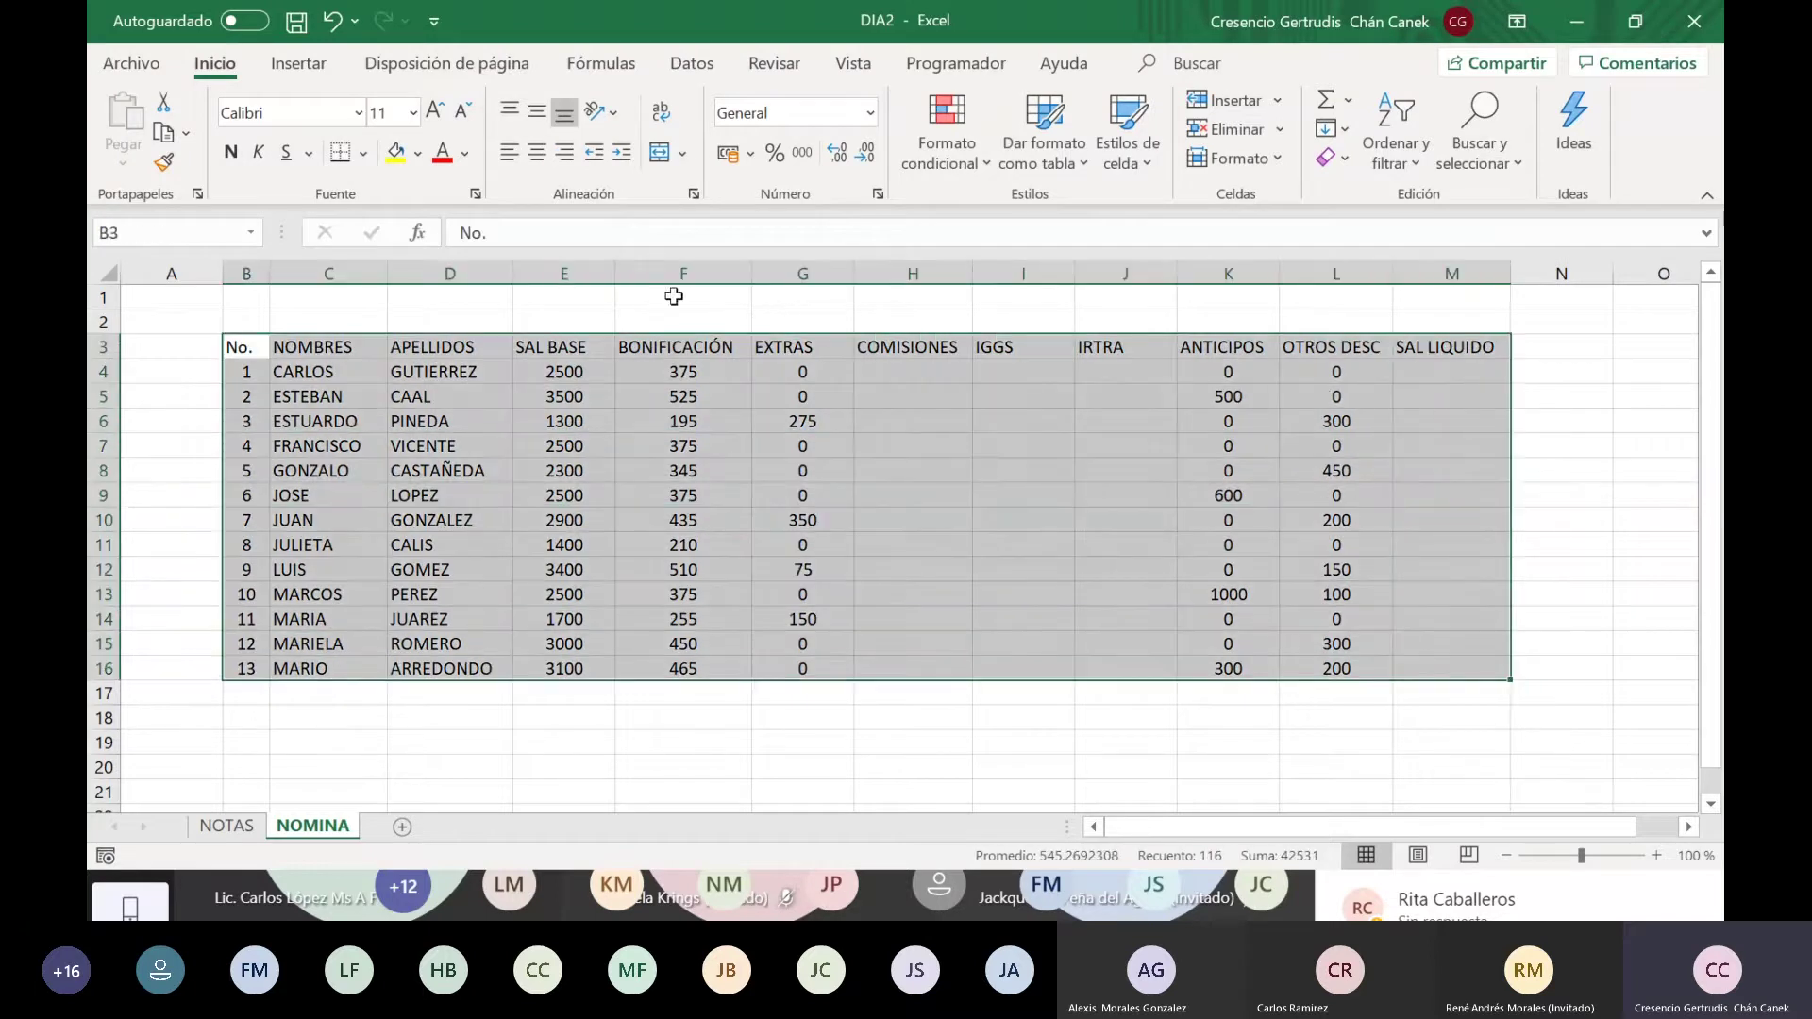
left_click(362, 156)
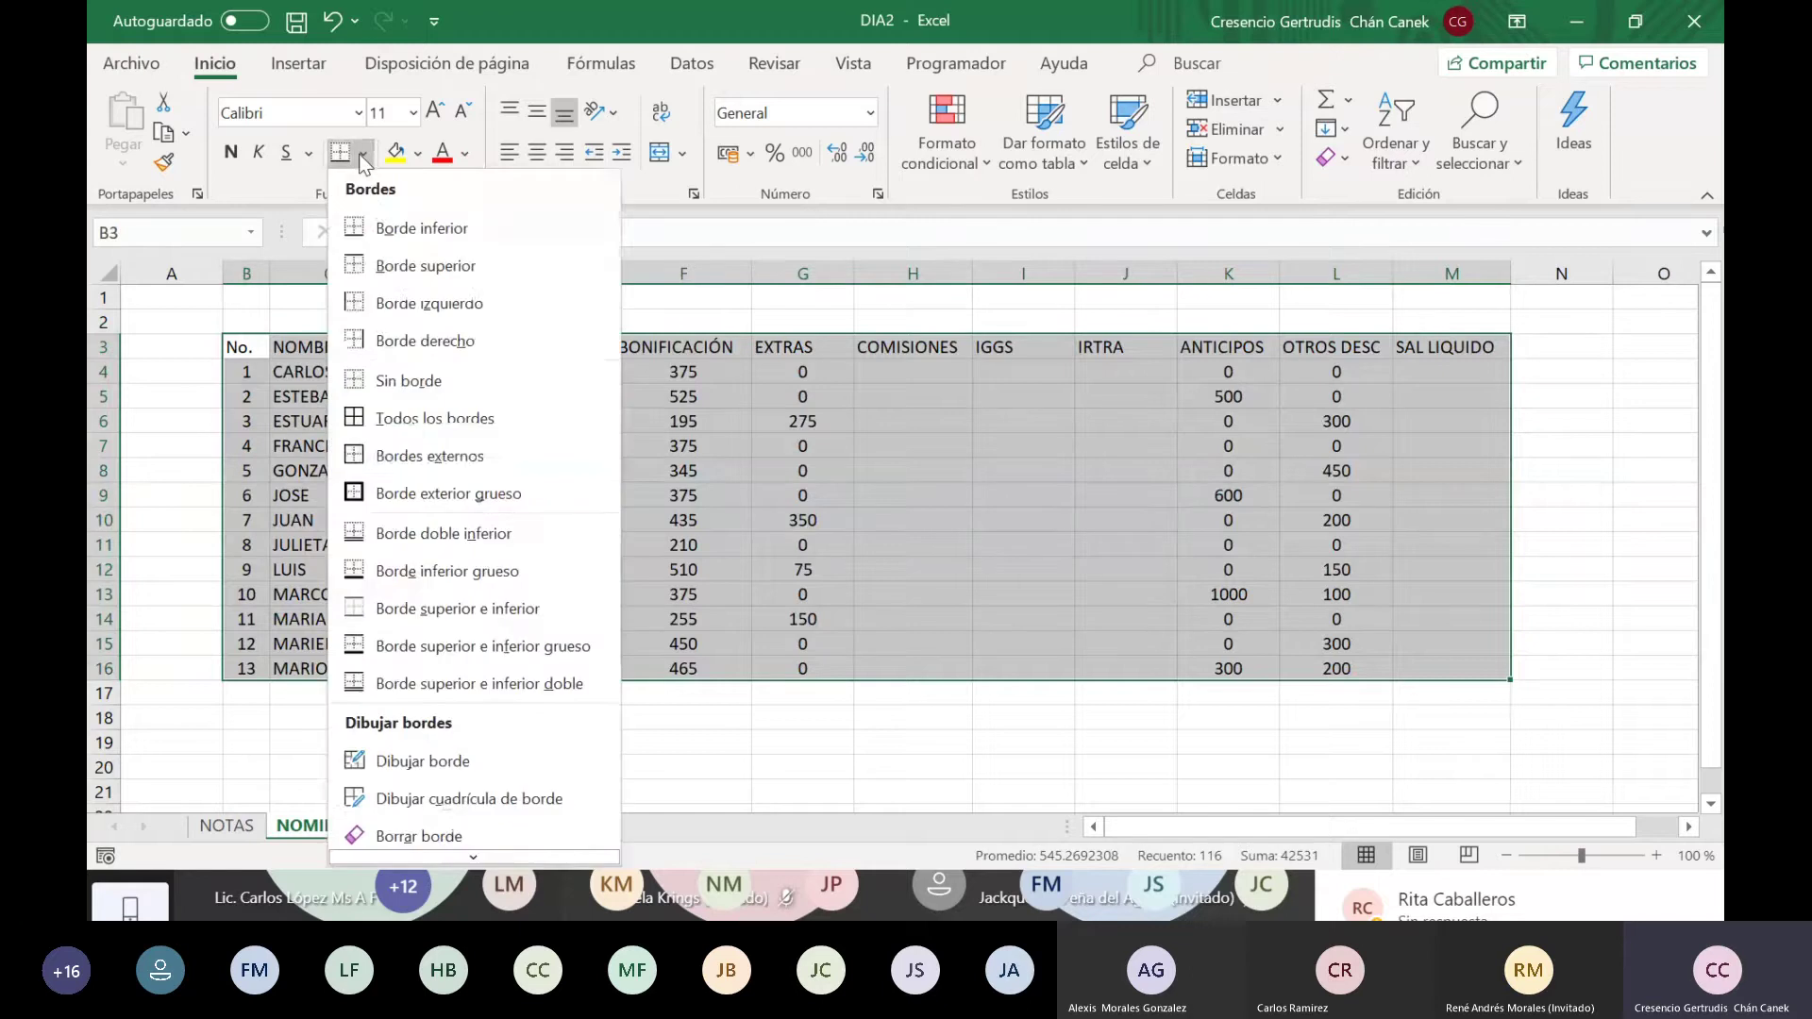
left_click(436, 418)
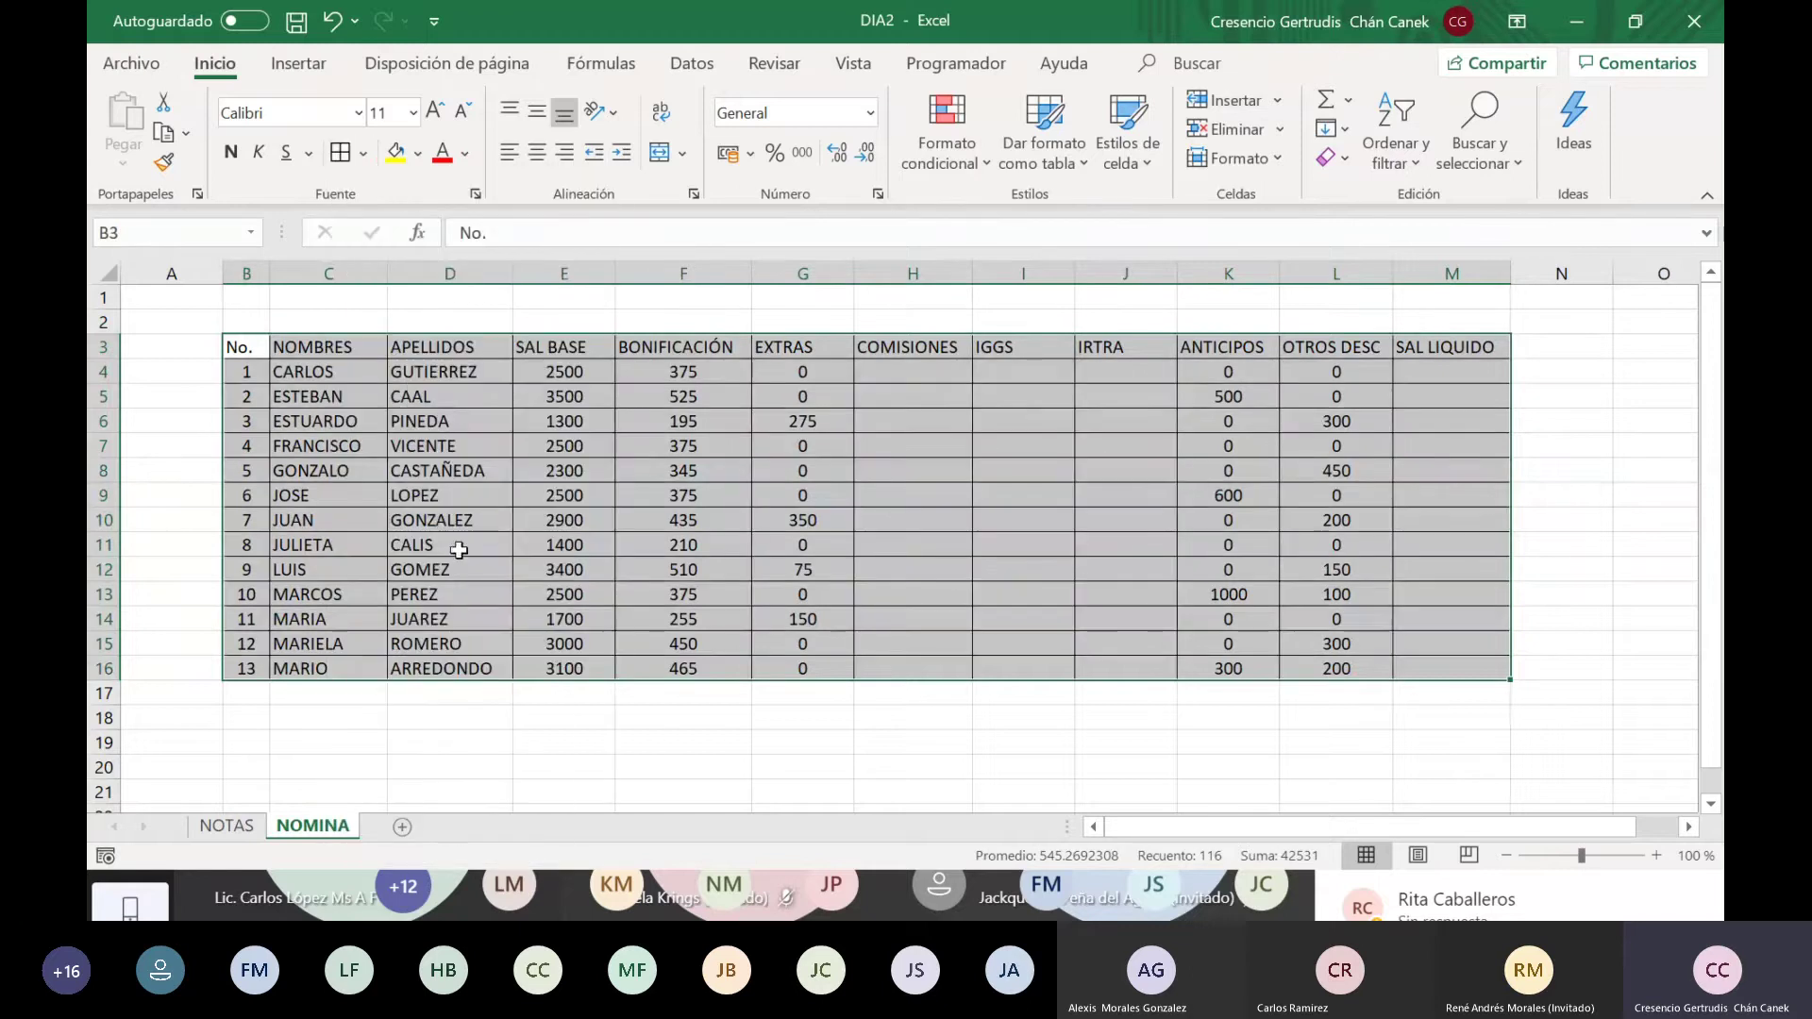
left_click(459, 551)
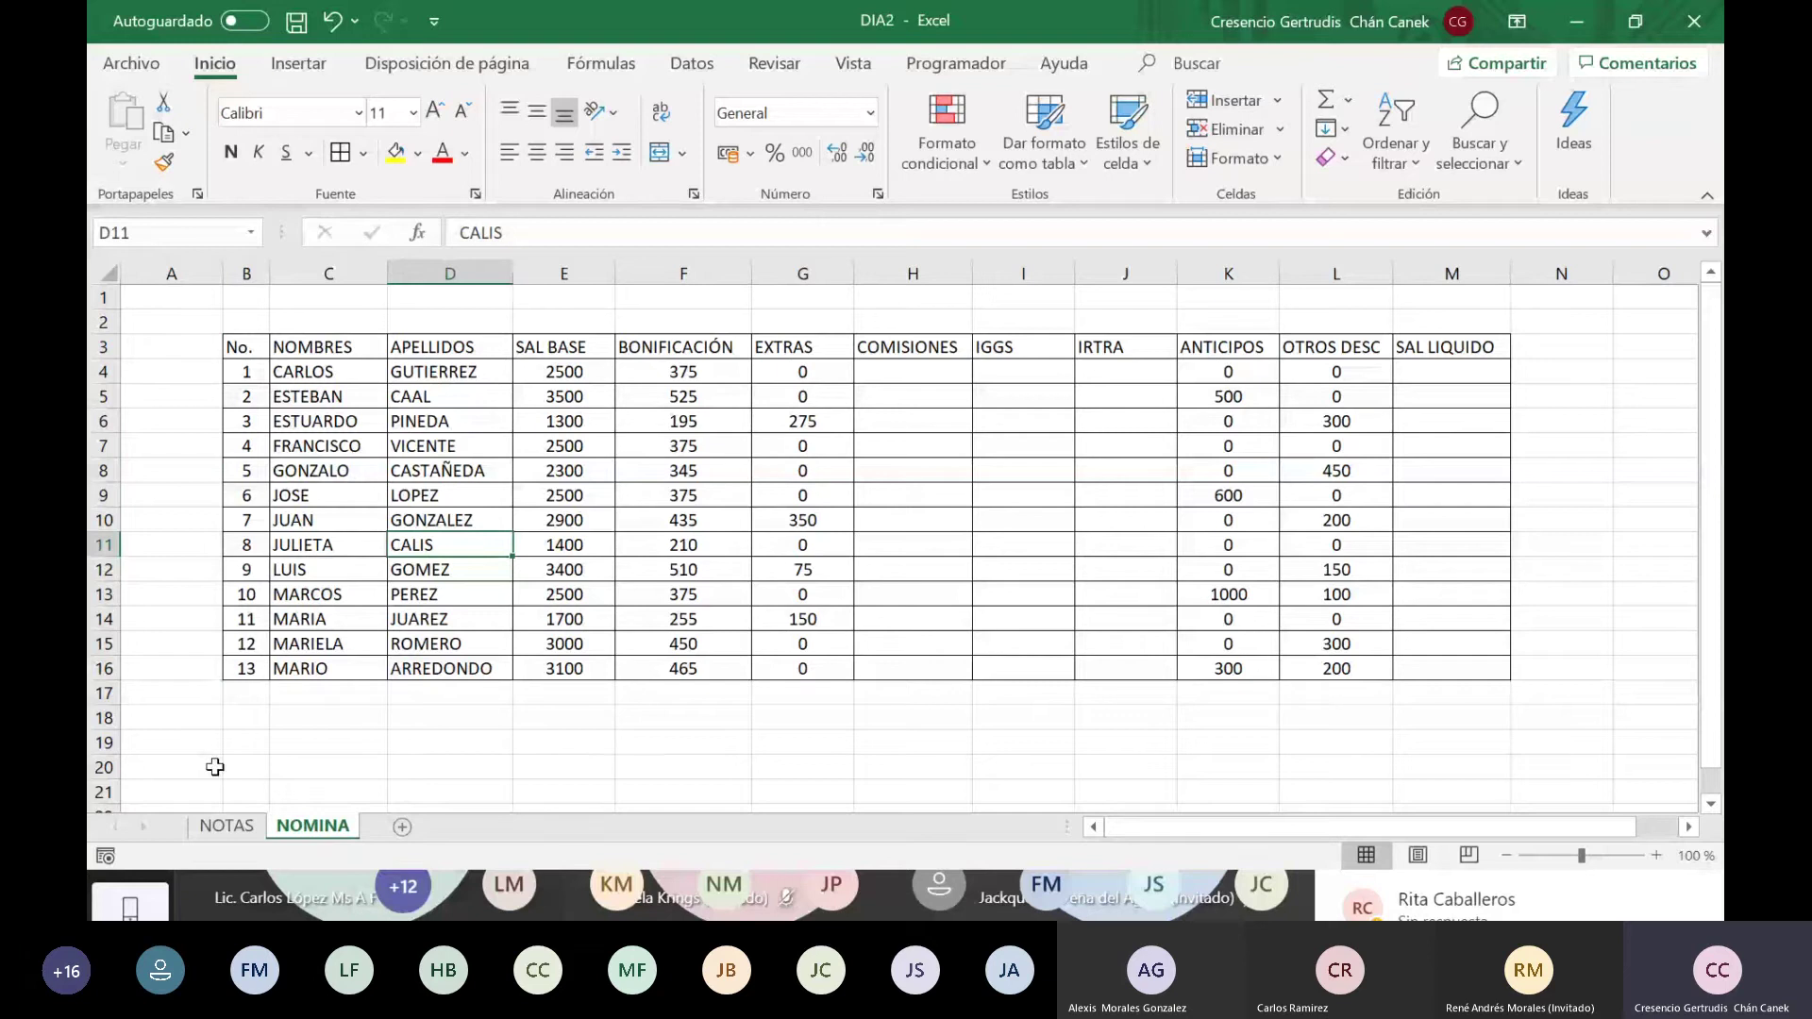
left_click(563, 791)
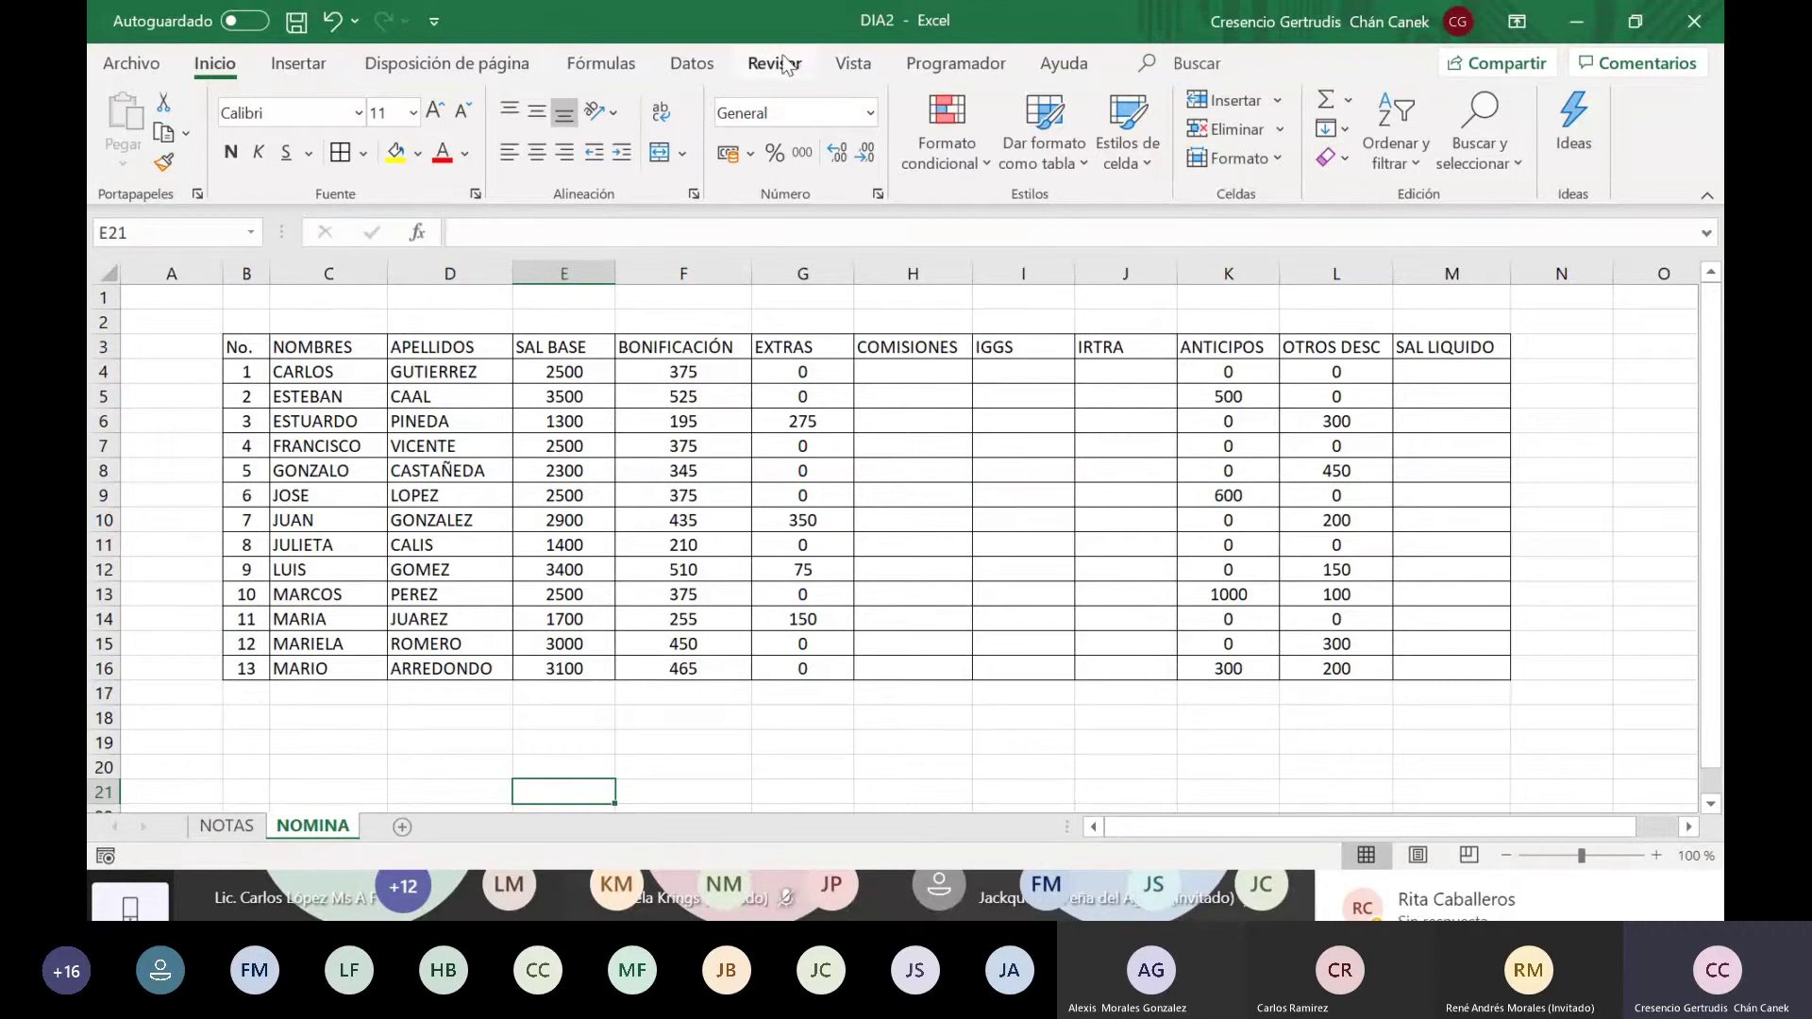
Step: Turn off the gridlines on the NOMINA sheet
left_click(860, 59)
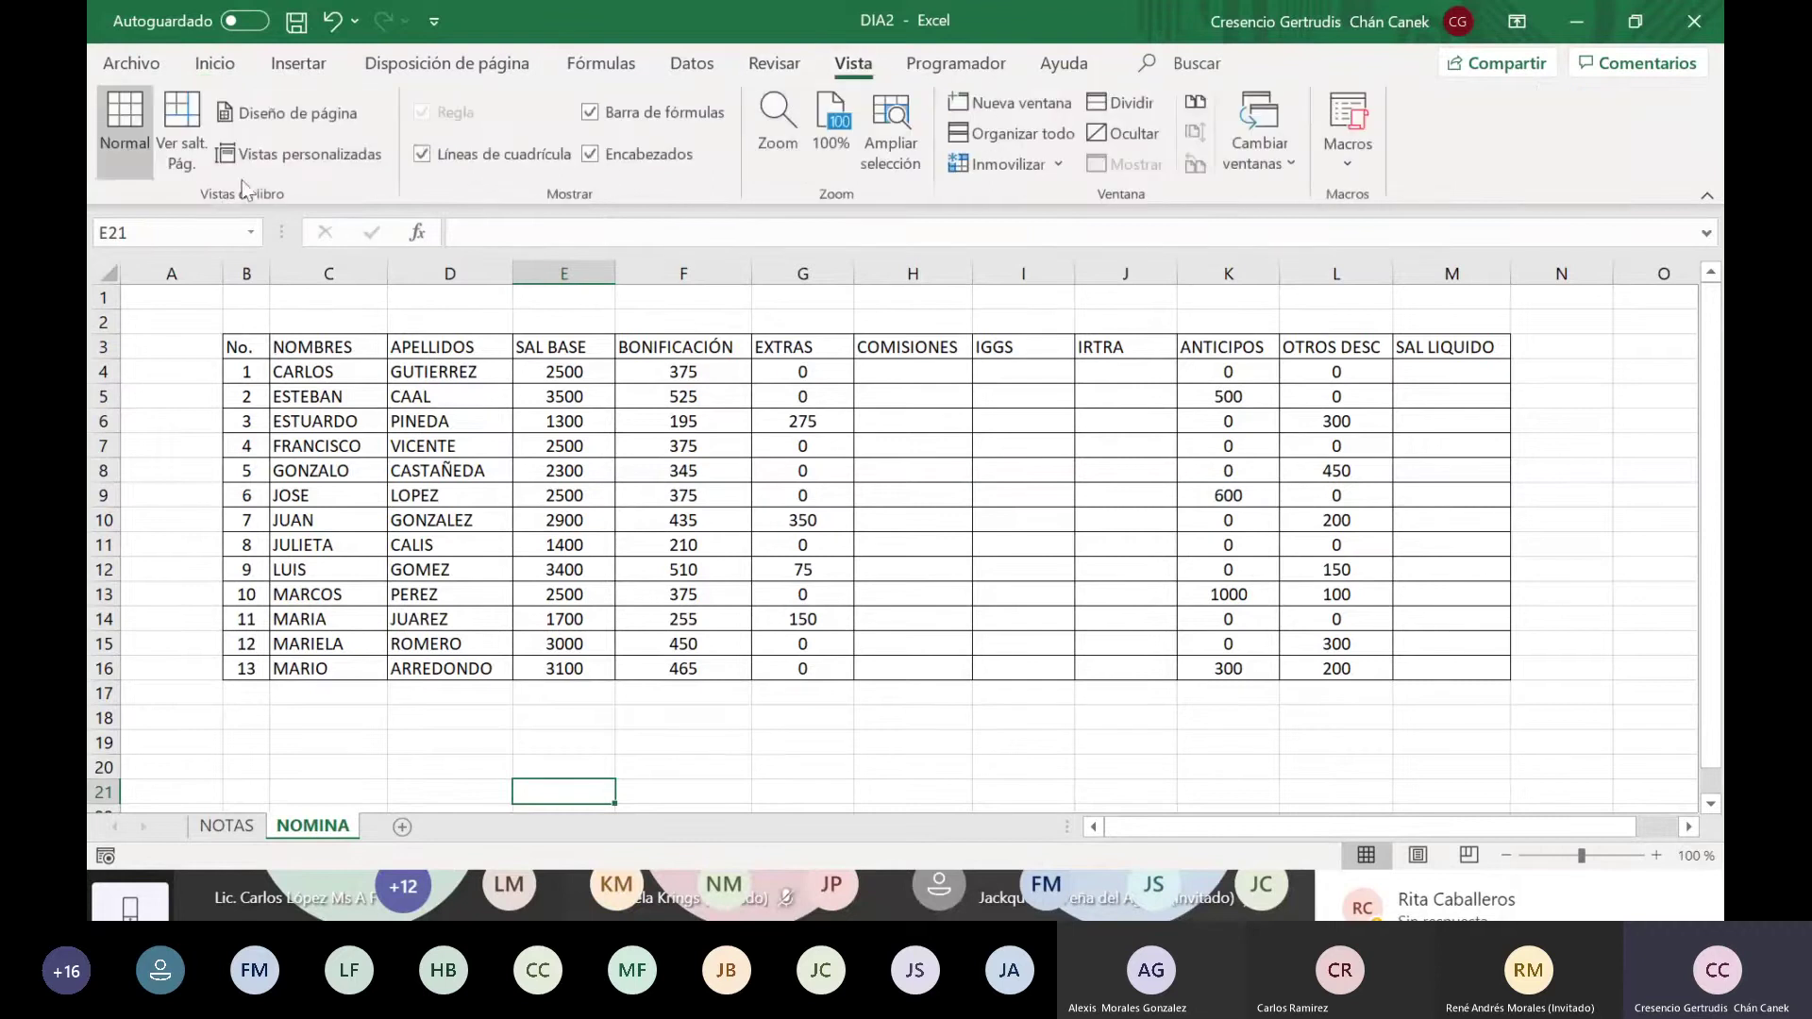
left_click(476, 162)
left_click(195, 559)
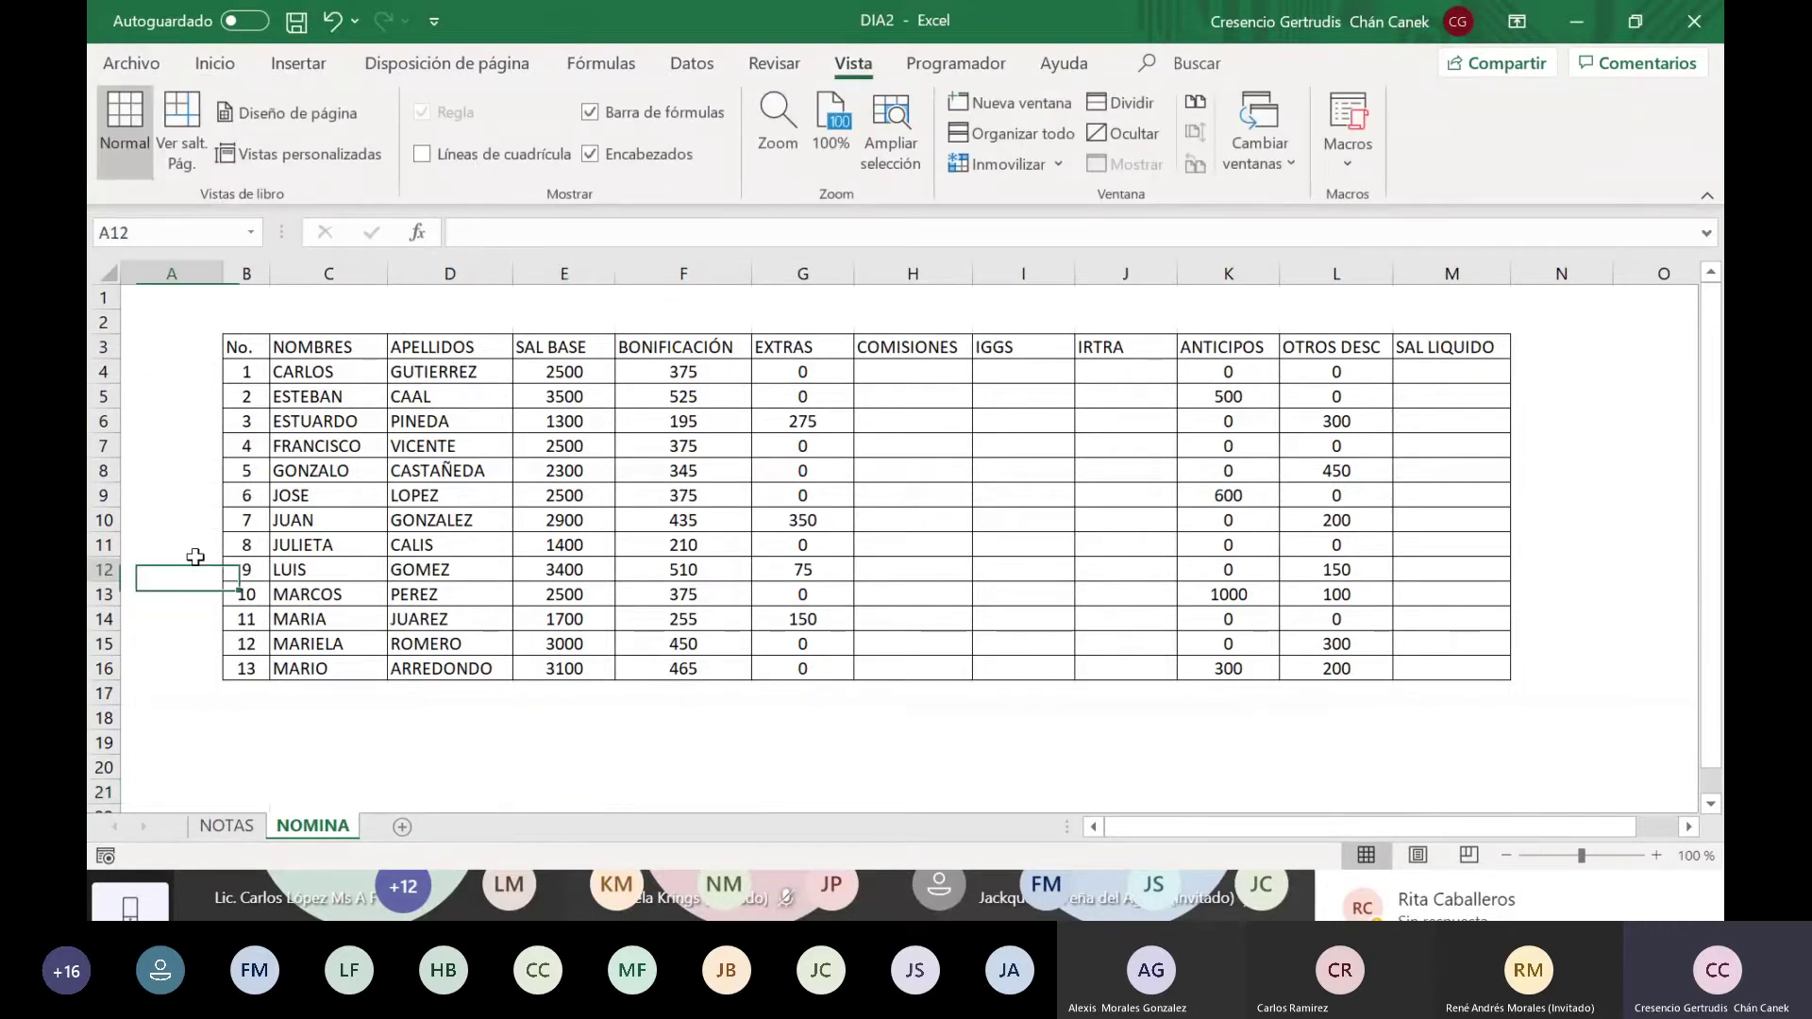
left_click(1216, 619)
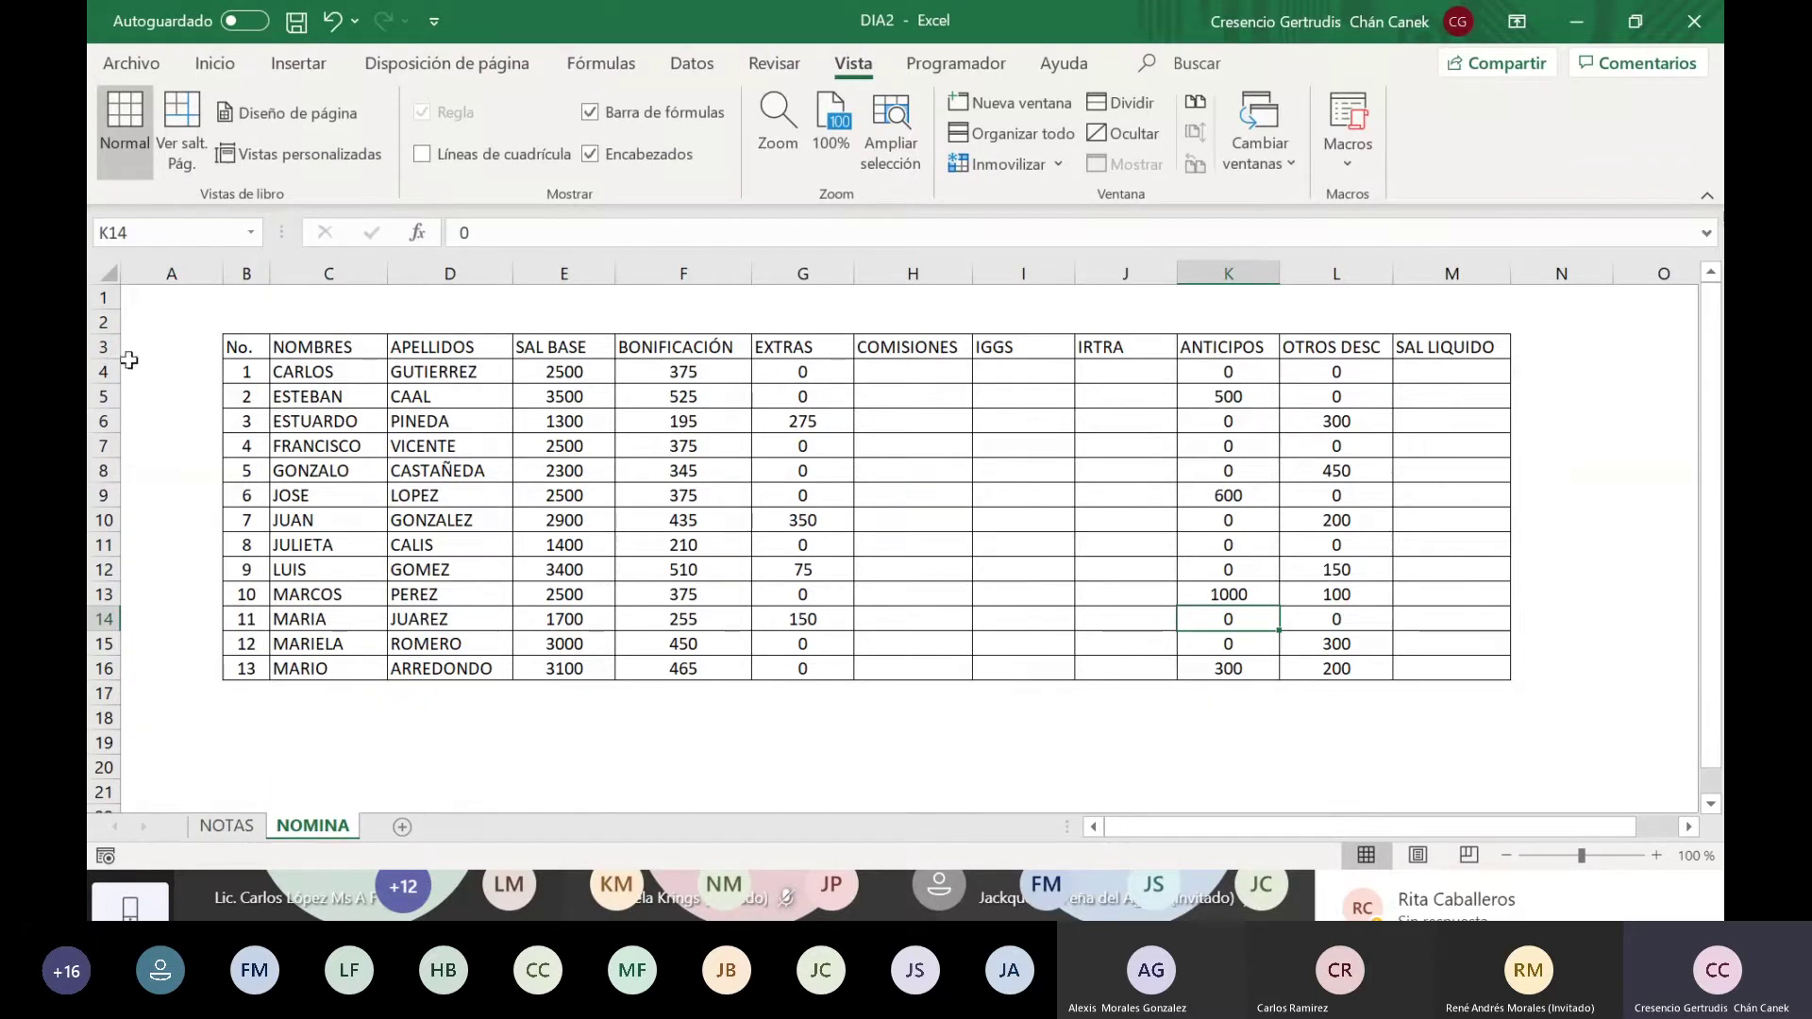
Step: Insert a blank row at row 2, above the payroll table
right_click(106, 322)
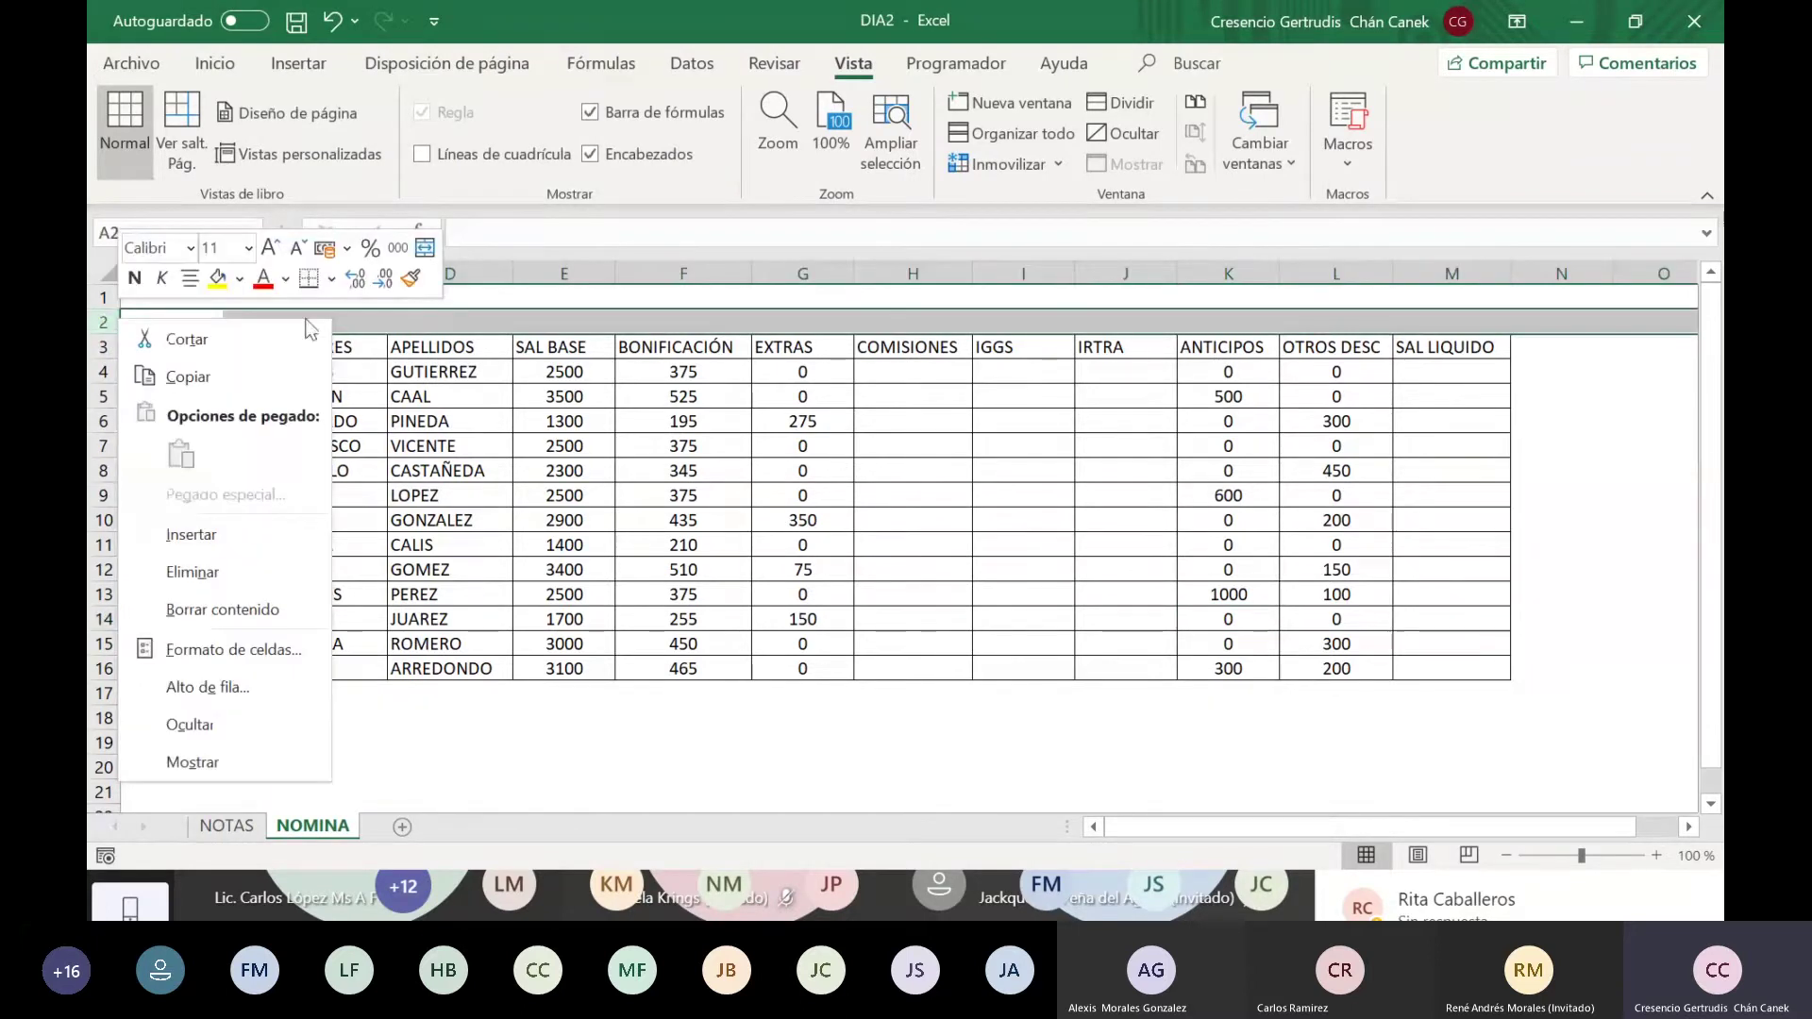
key("Escape")
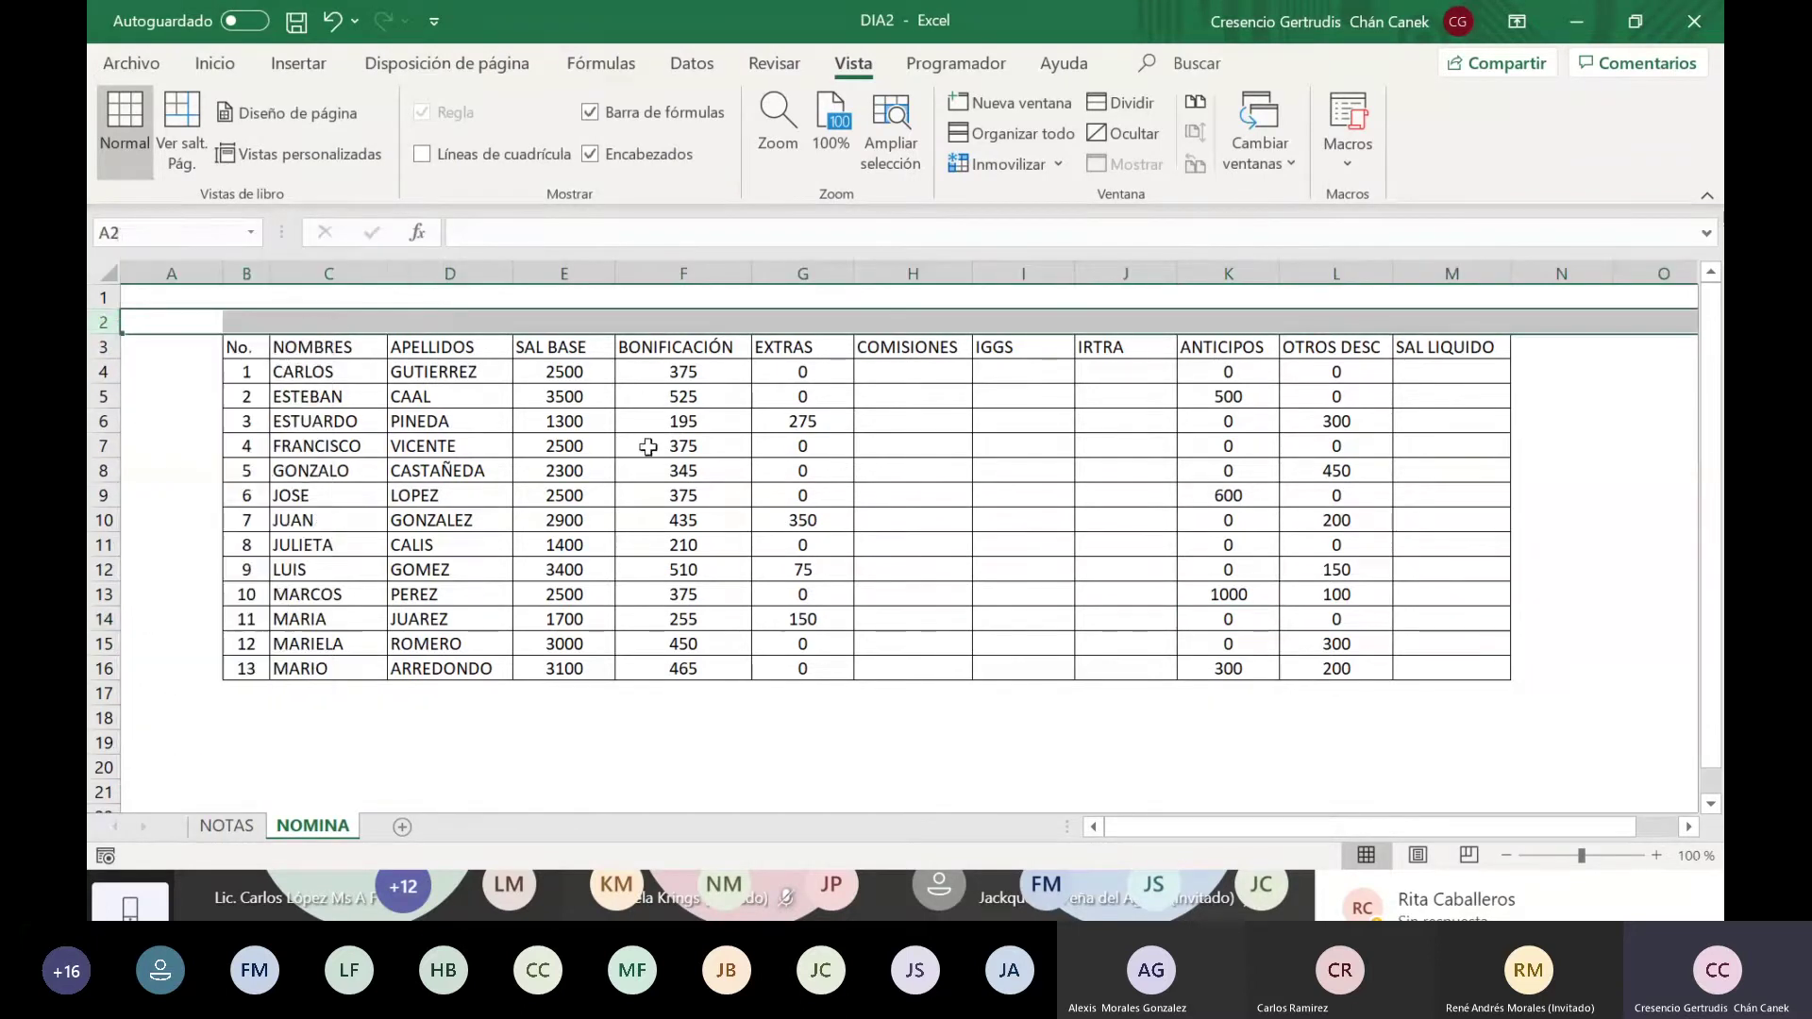
right_click(108, 322)
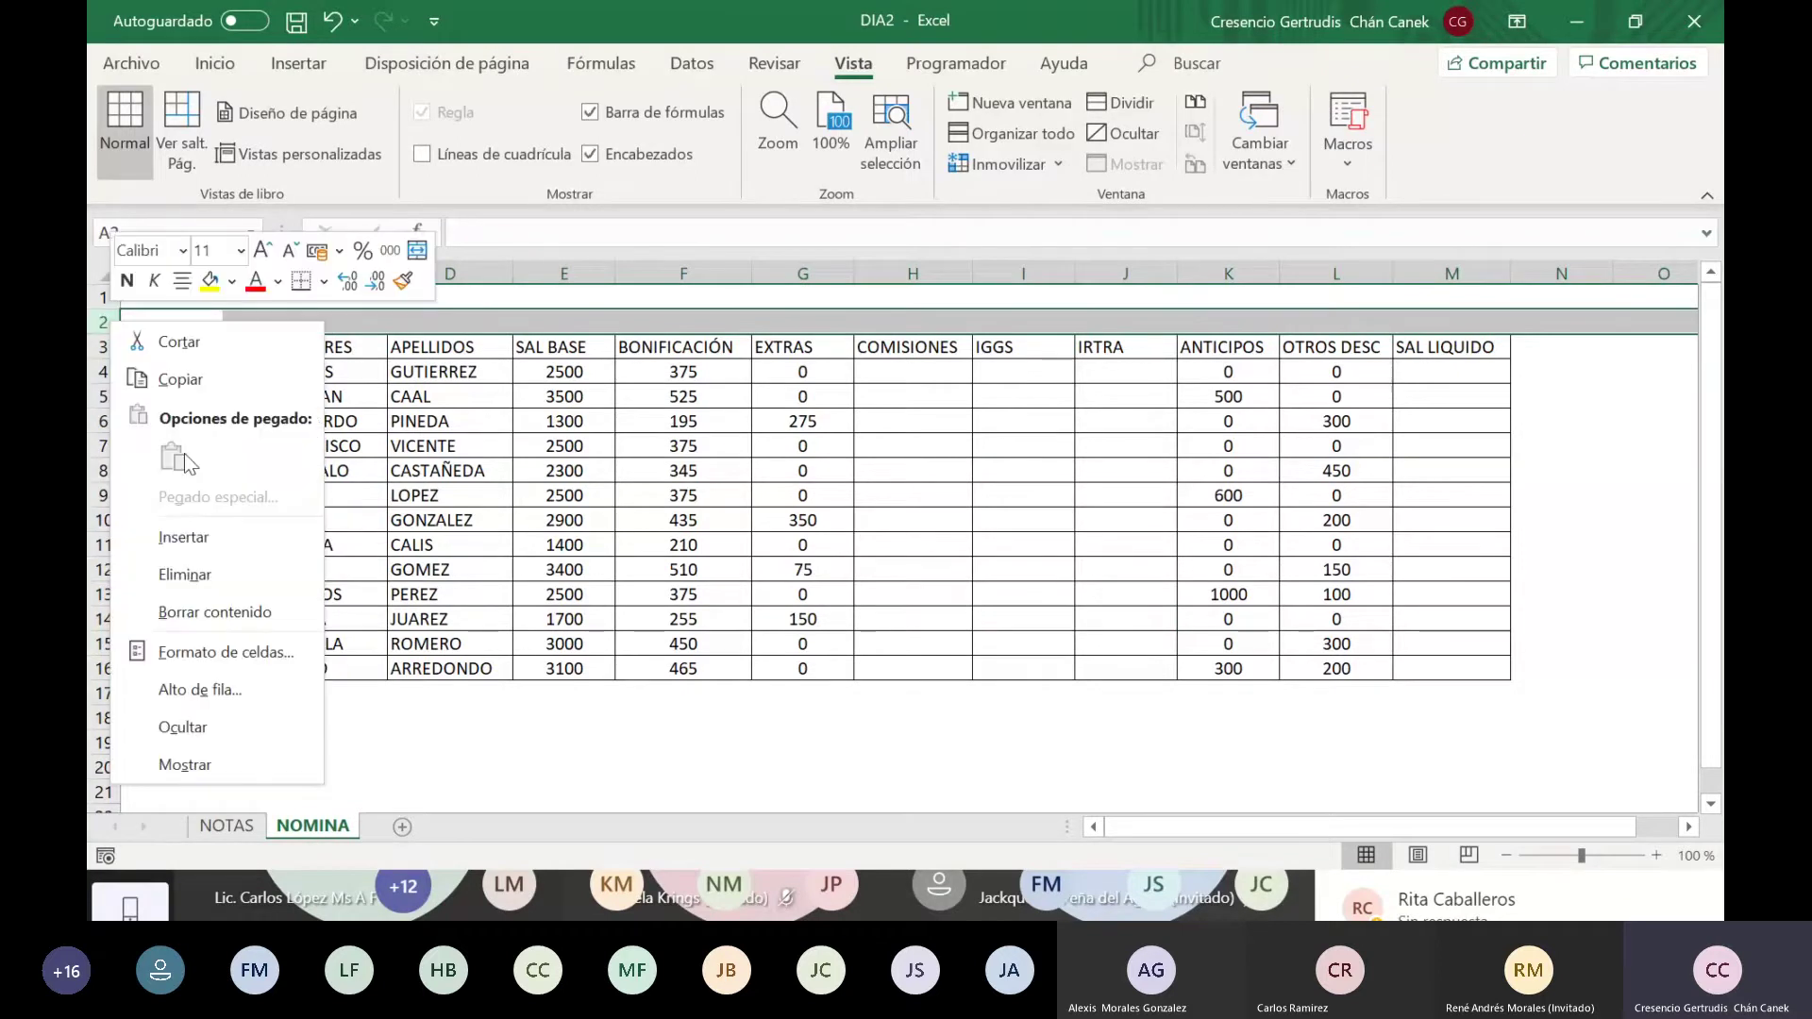
left_click(204, 532)
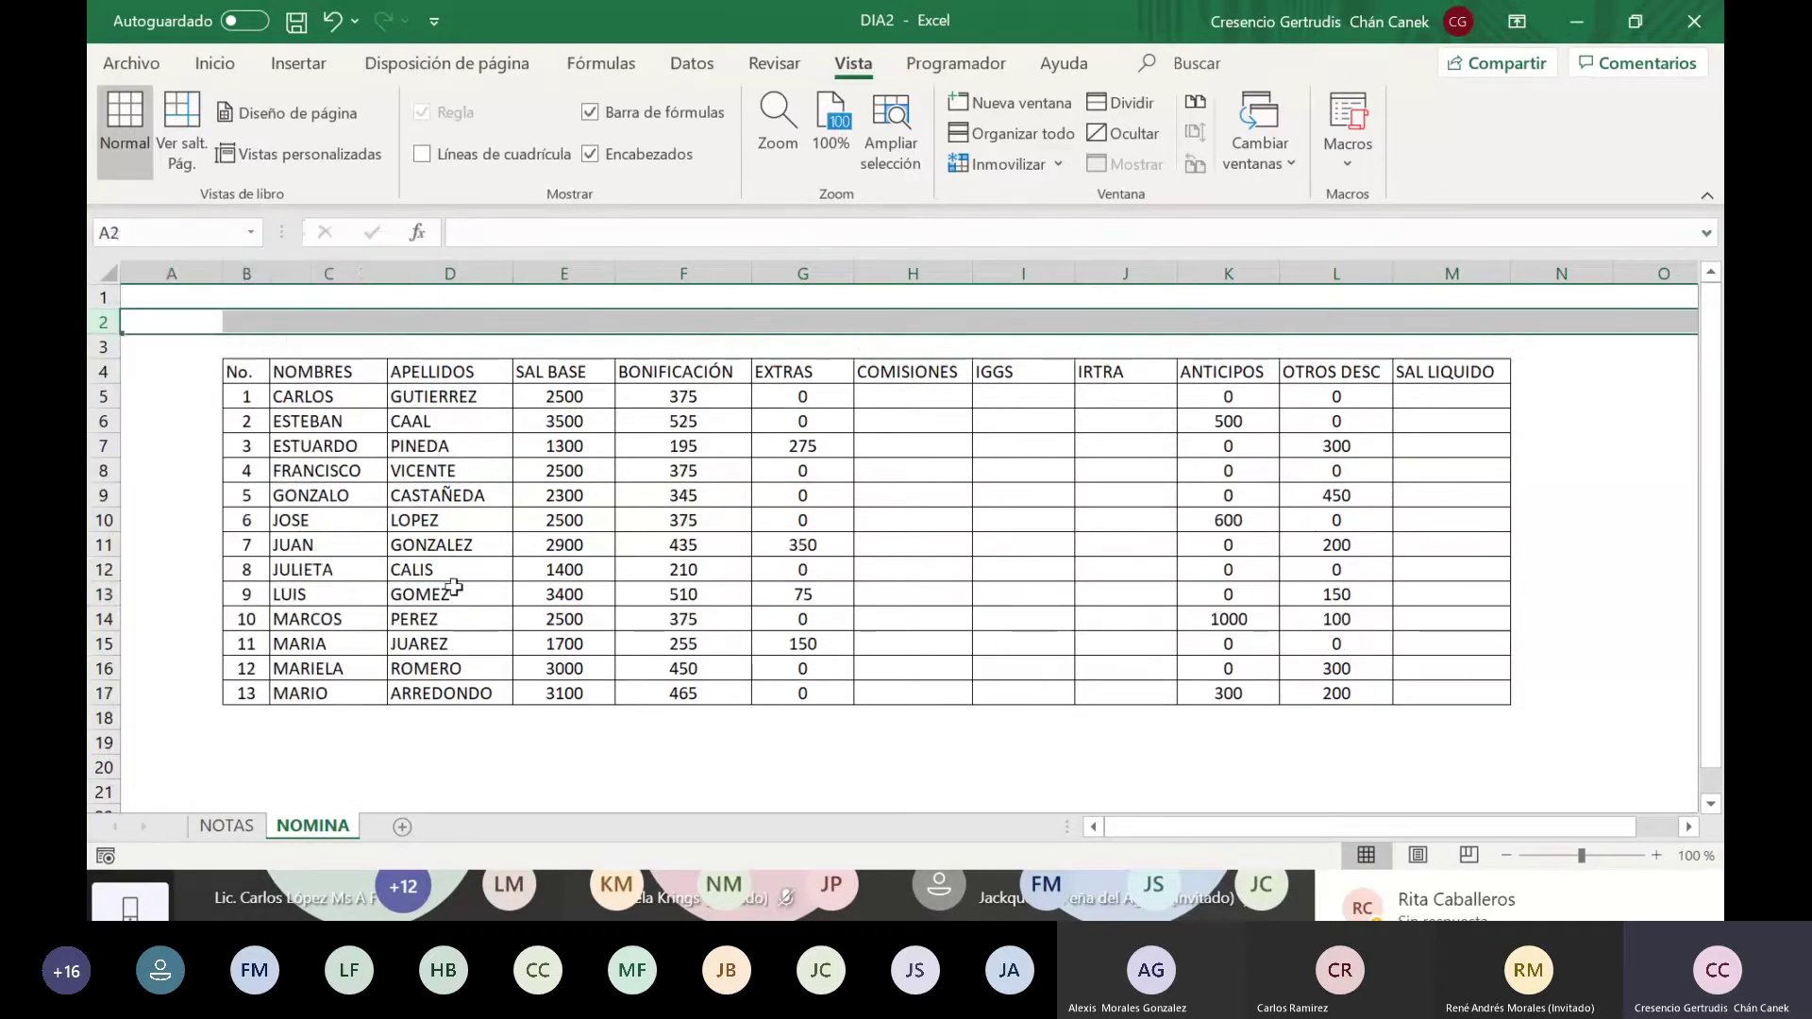
left_click(734, 586)
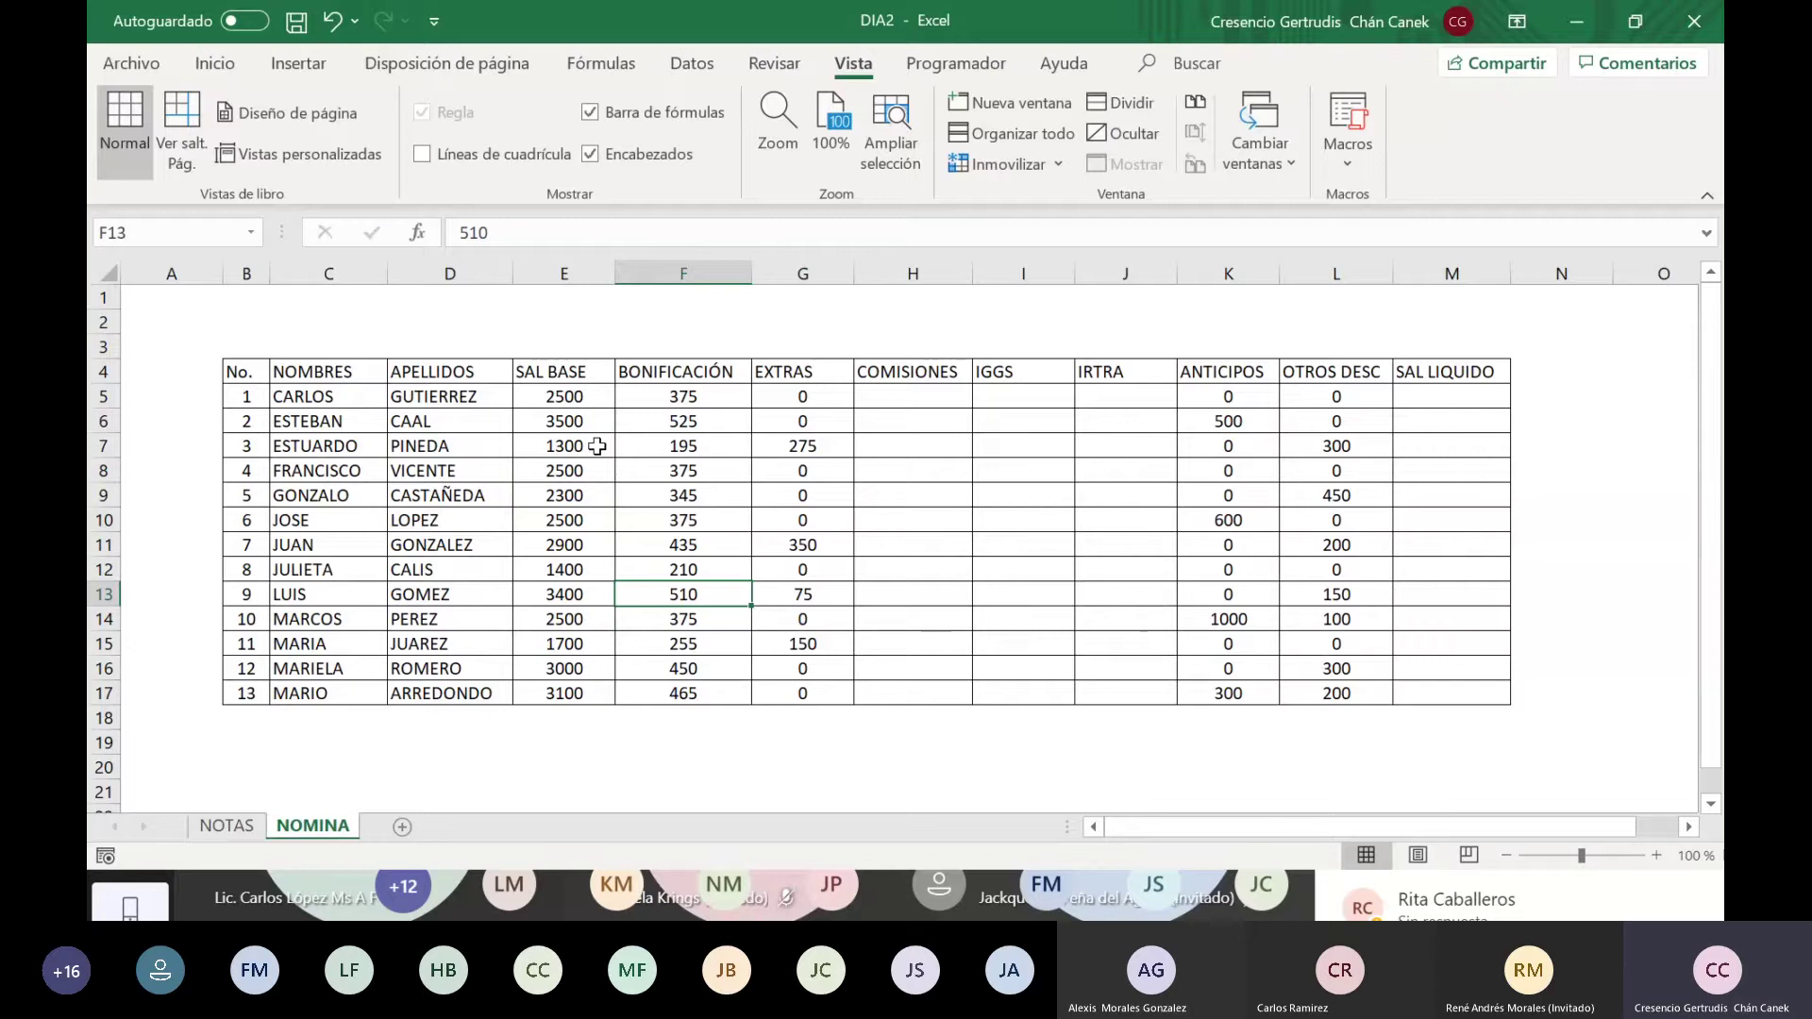
left_click(575, 676)
left_click(373, 719)
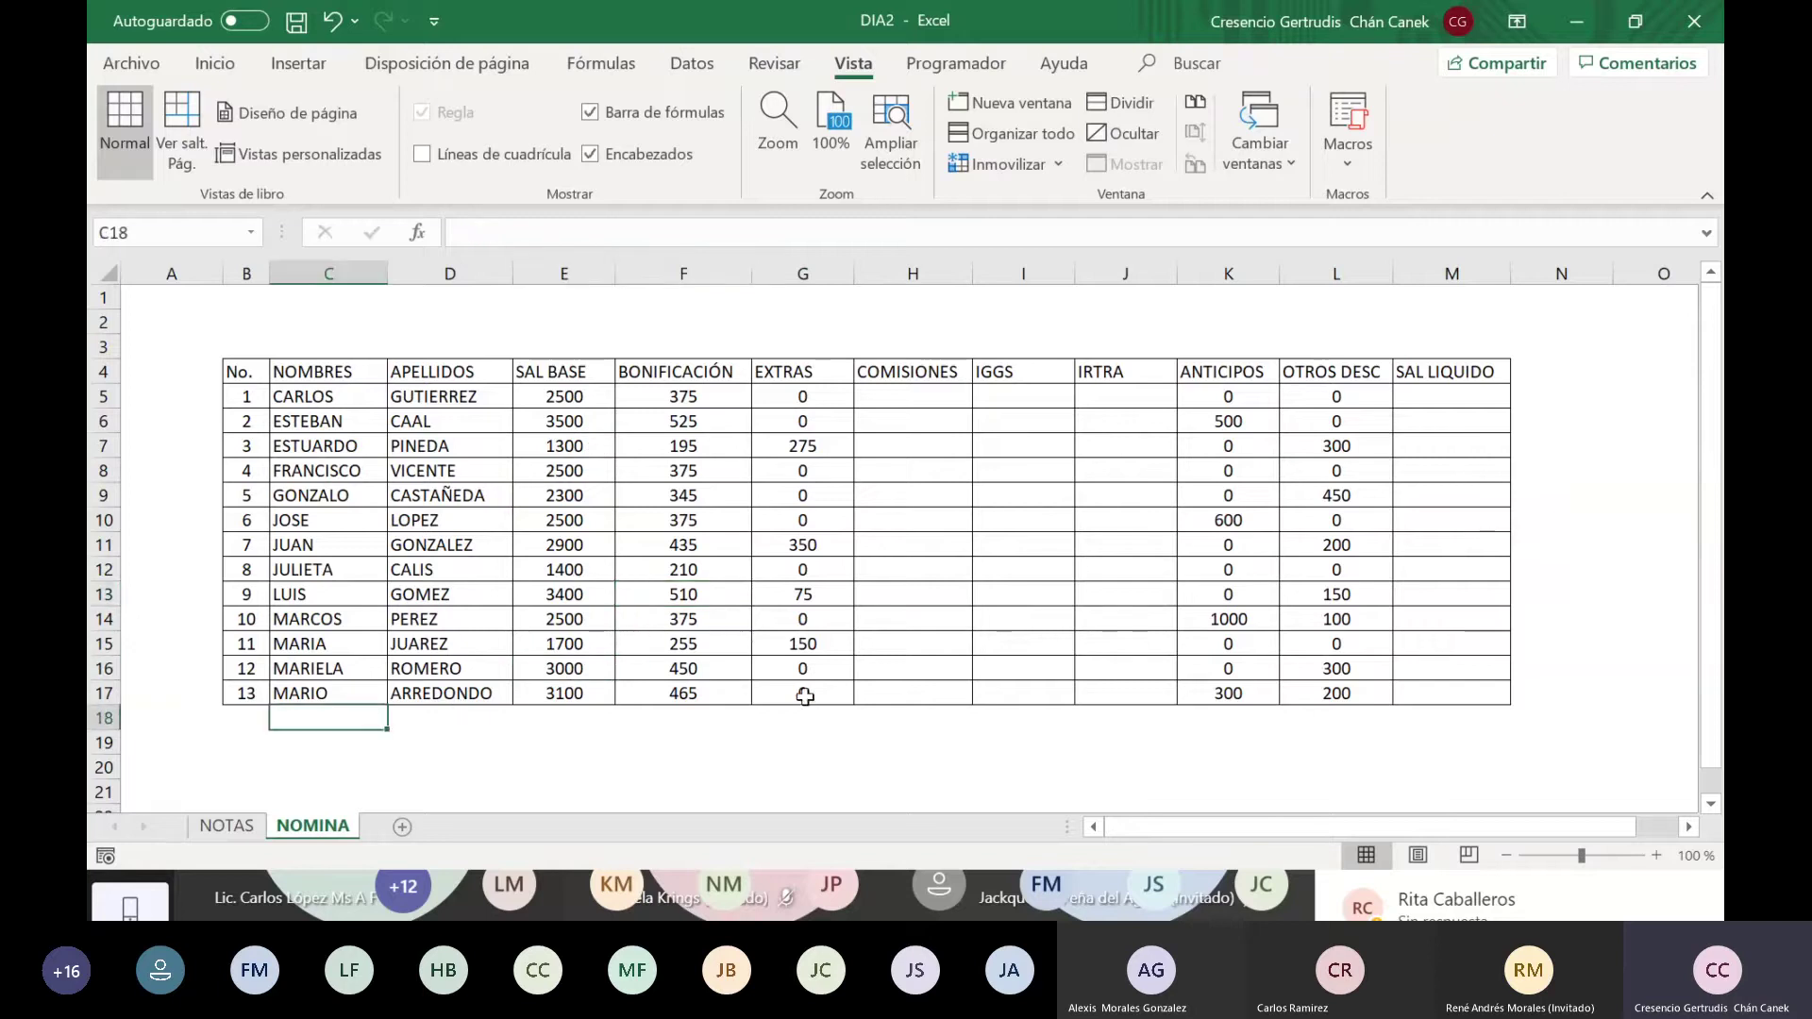
left_click(1377, 600)
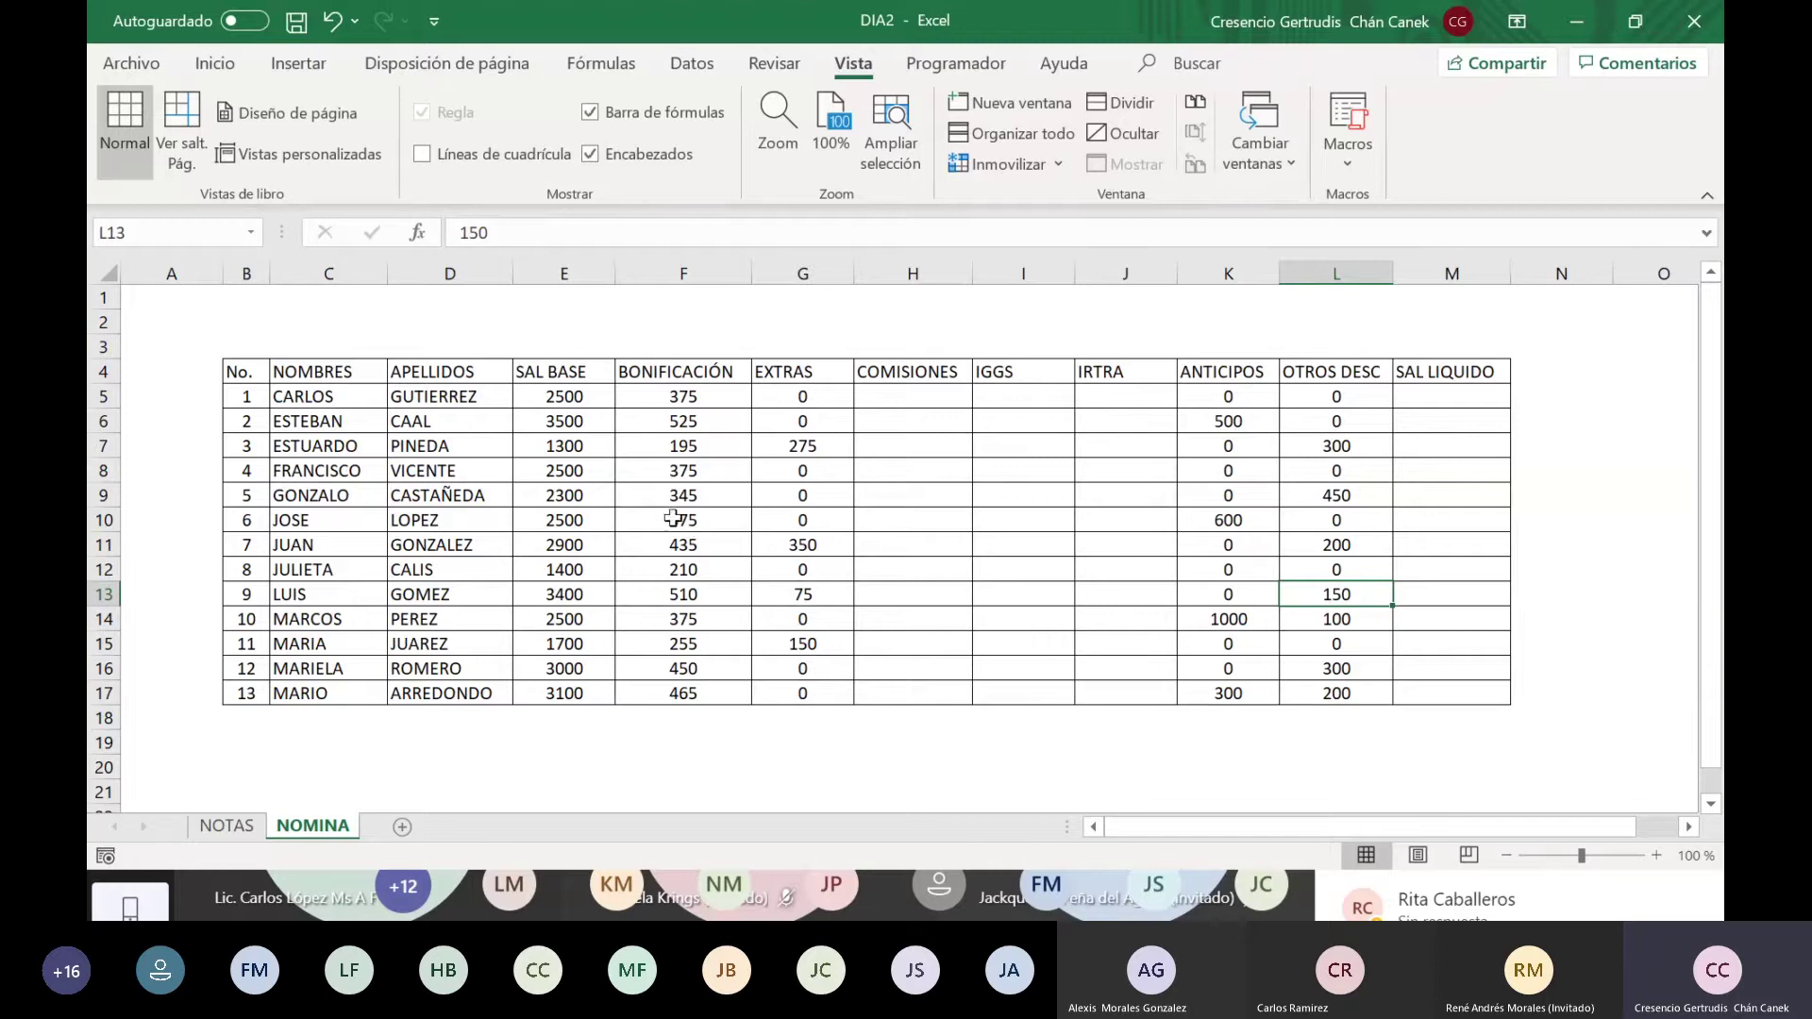
Step: Apply the accounting number format to the payroll amounts and empty calculation cells in E5:M17
left_click(695, 498)
key("Up")
key("Up")
key("Up")
key("Up")
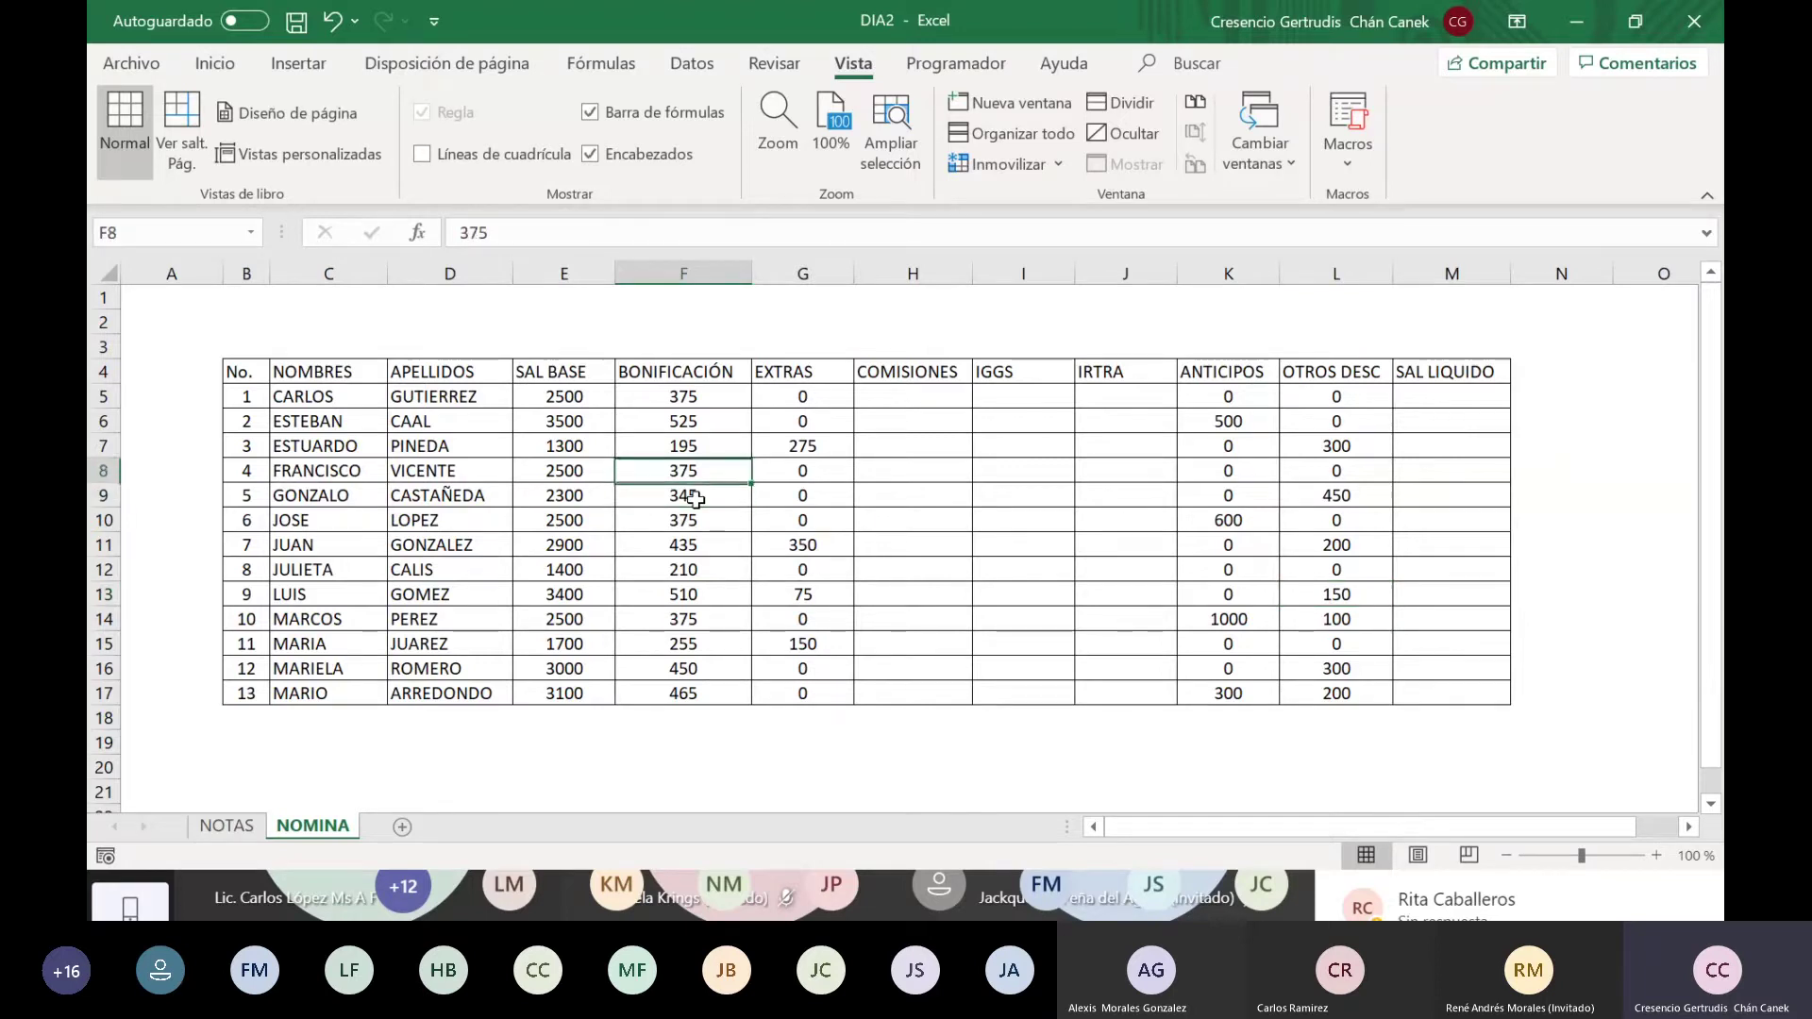
key("Left")
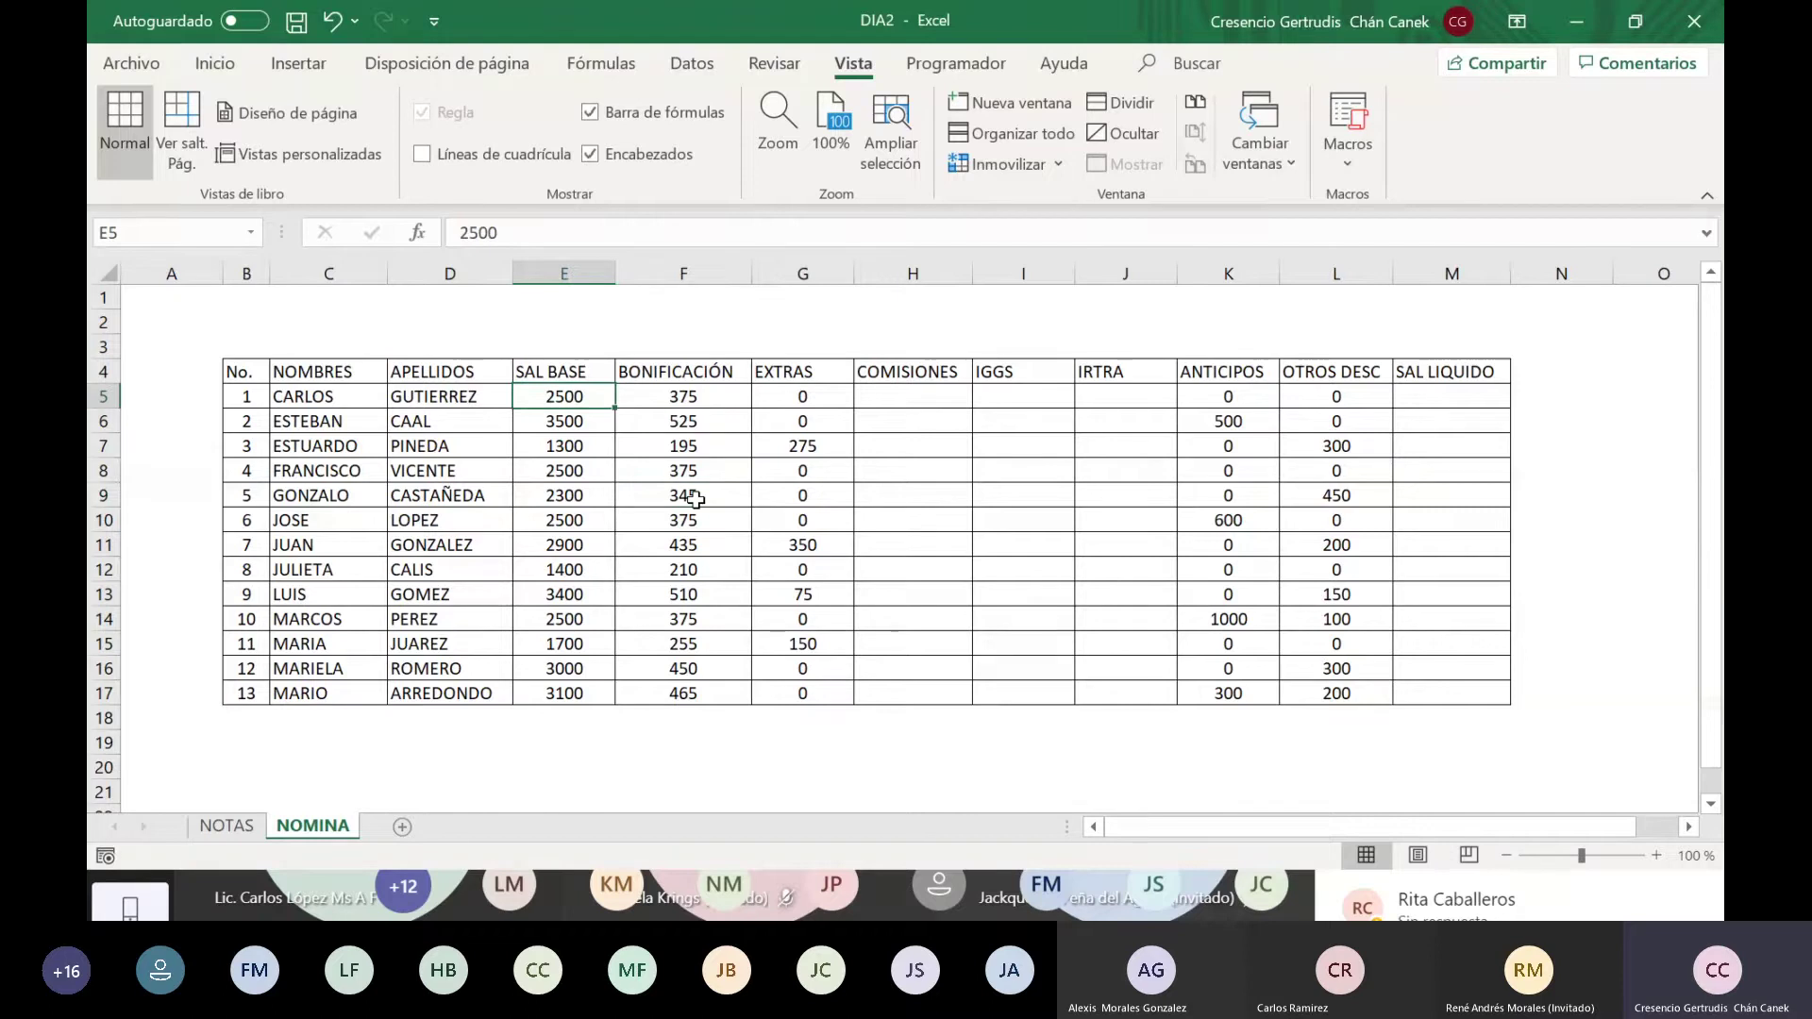
key("ctrl+shift+End")
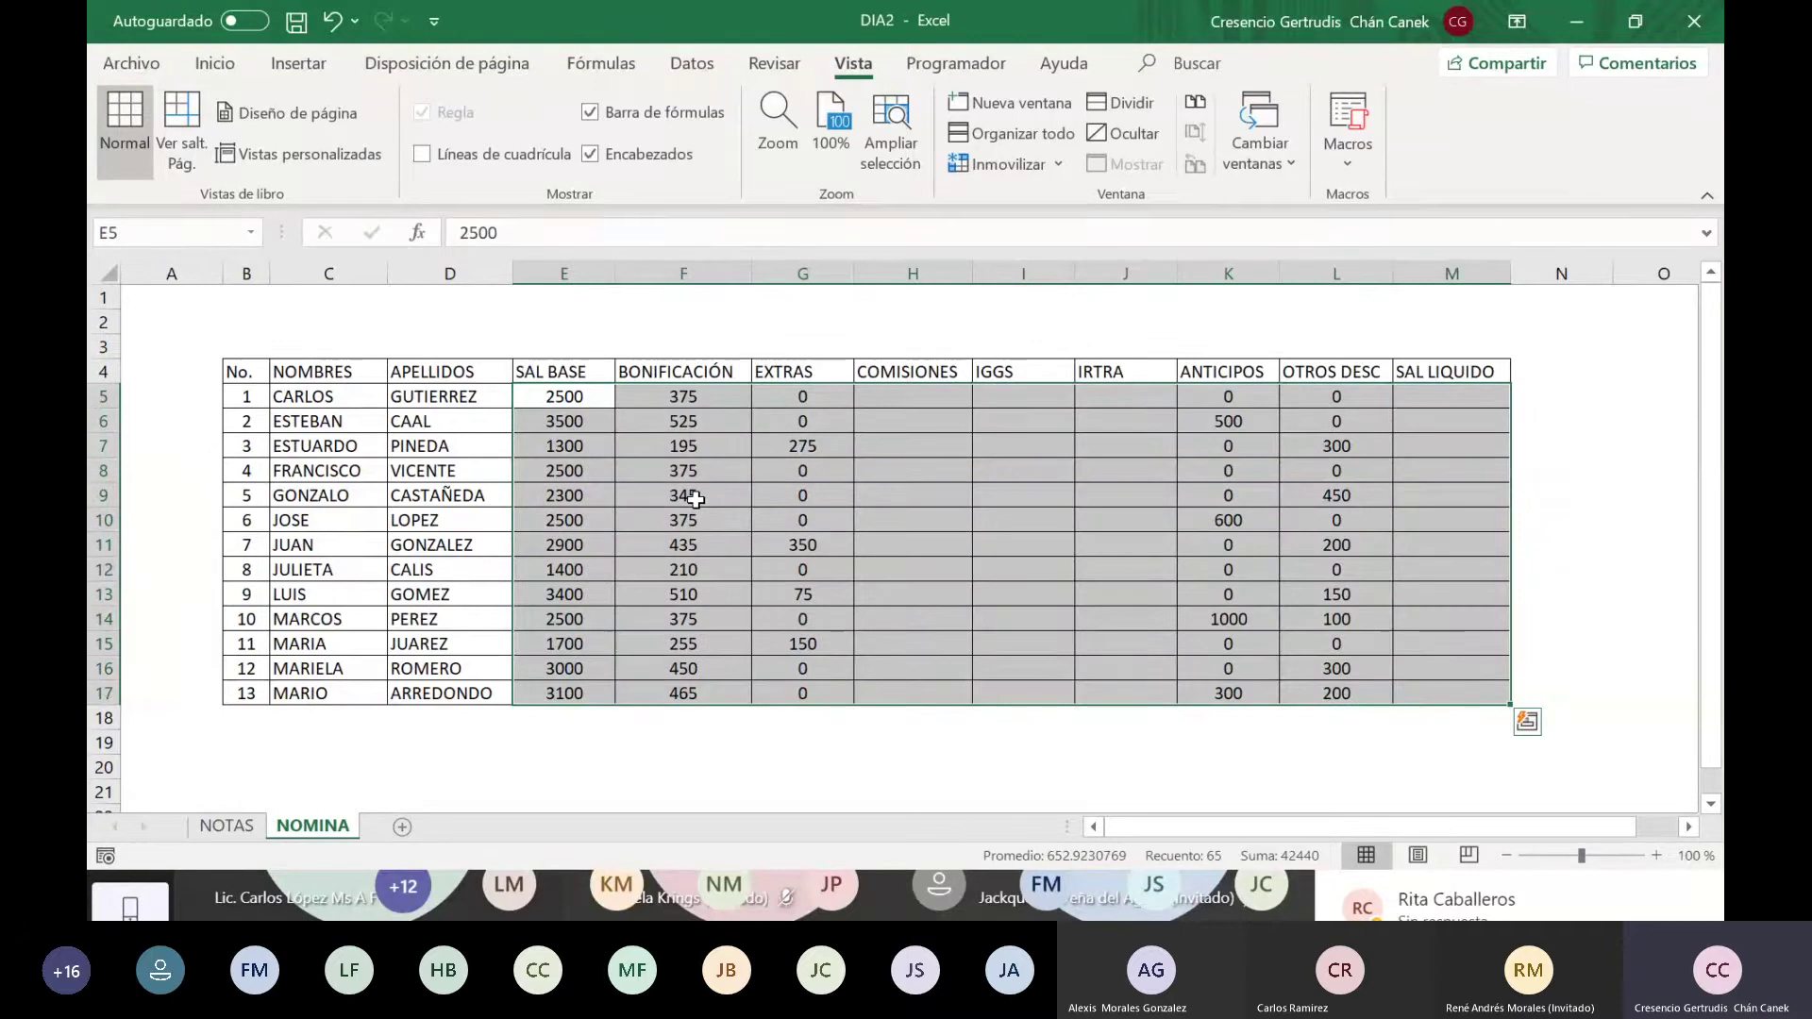
left_click(217, 67)
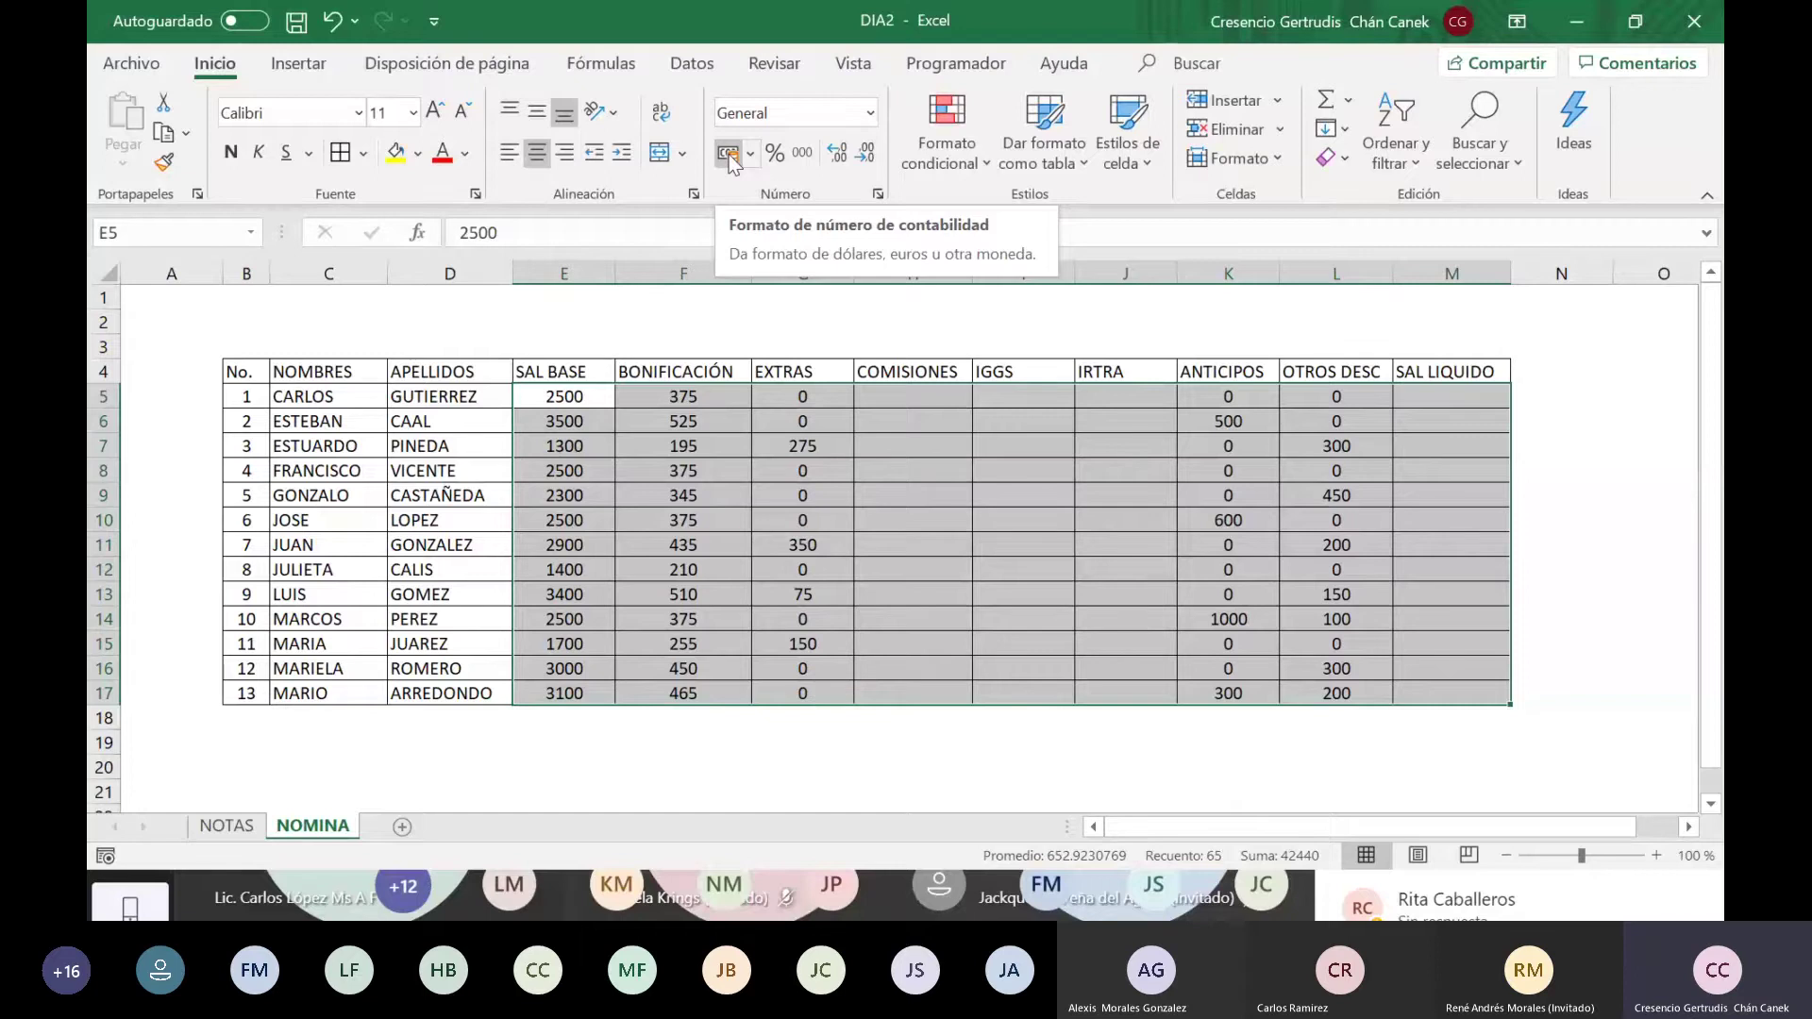
left_click(727, 154)
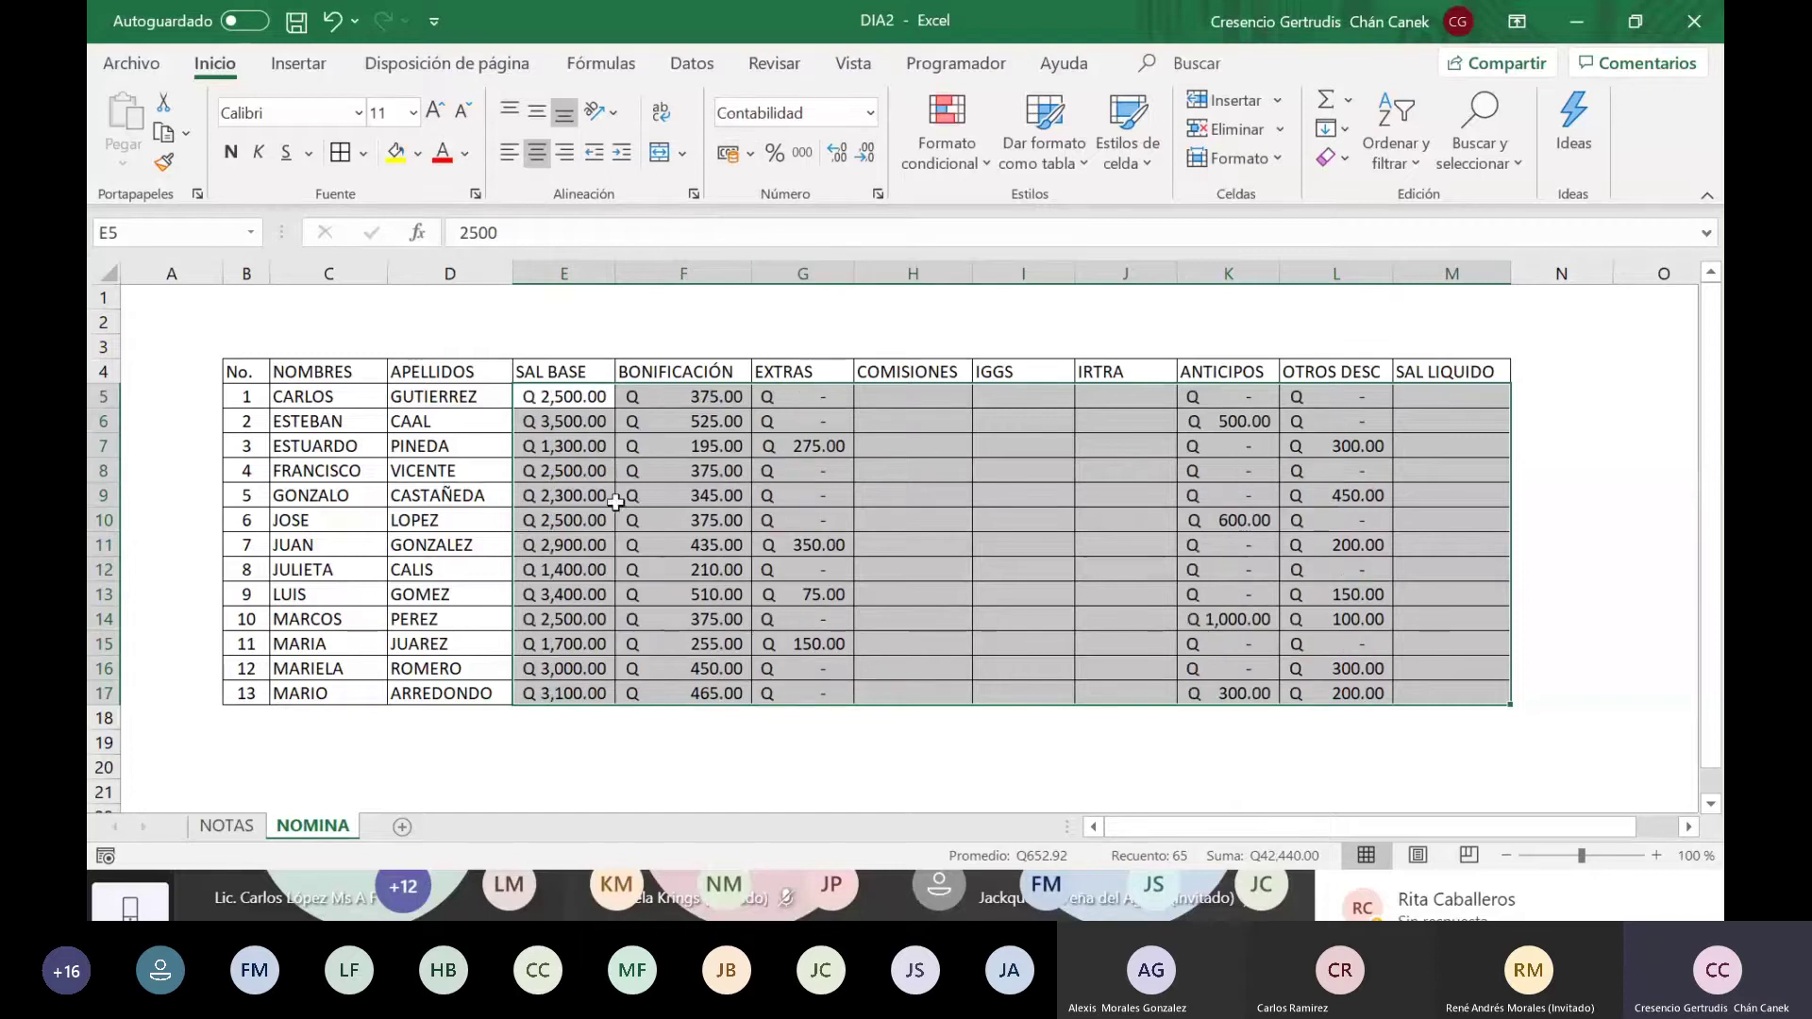
left_click(557, 555)
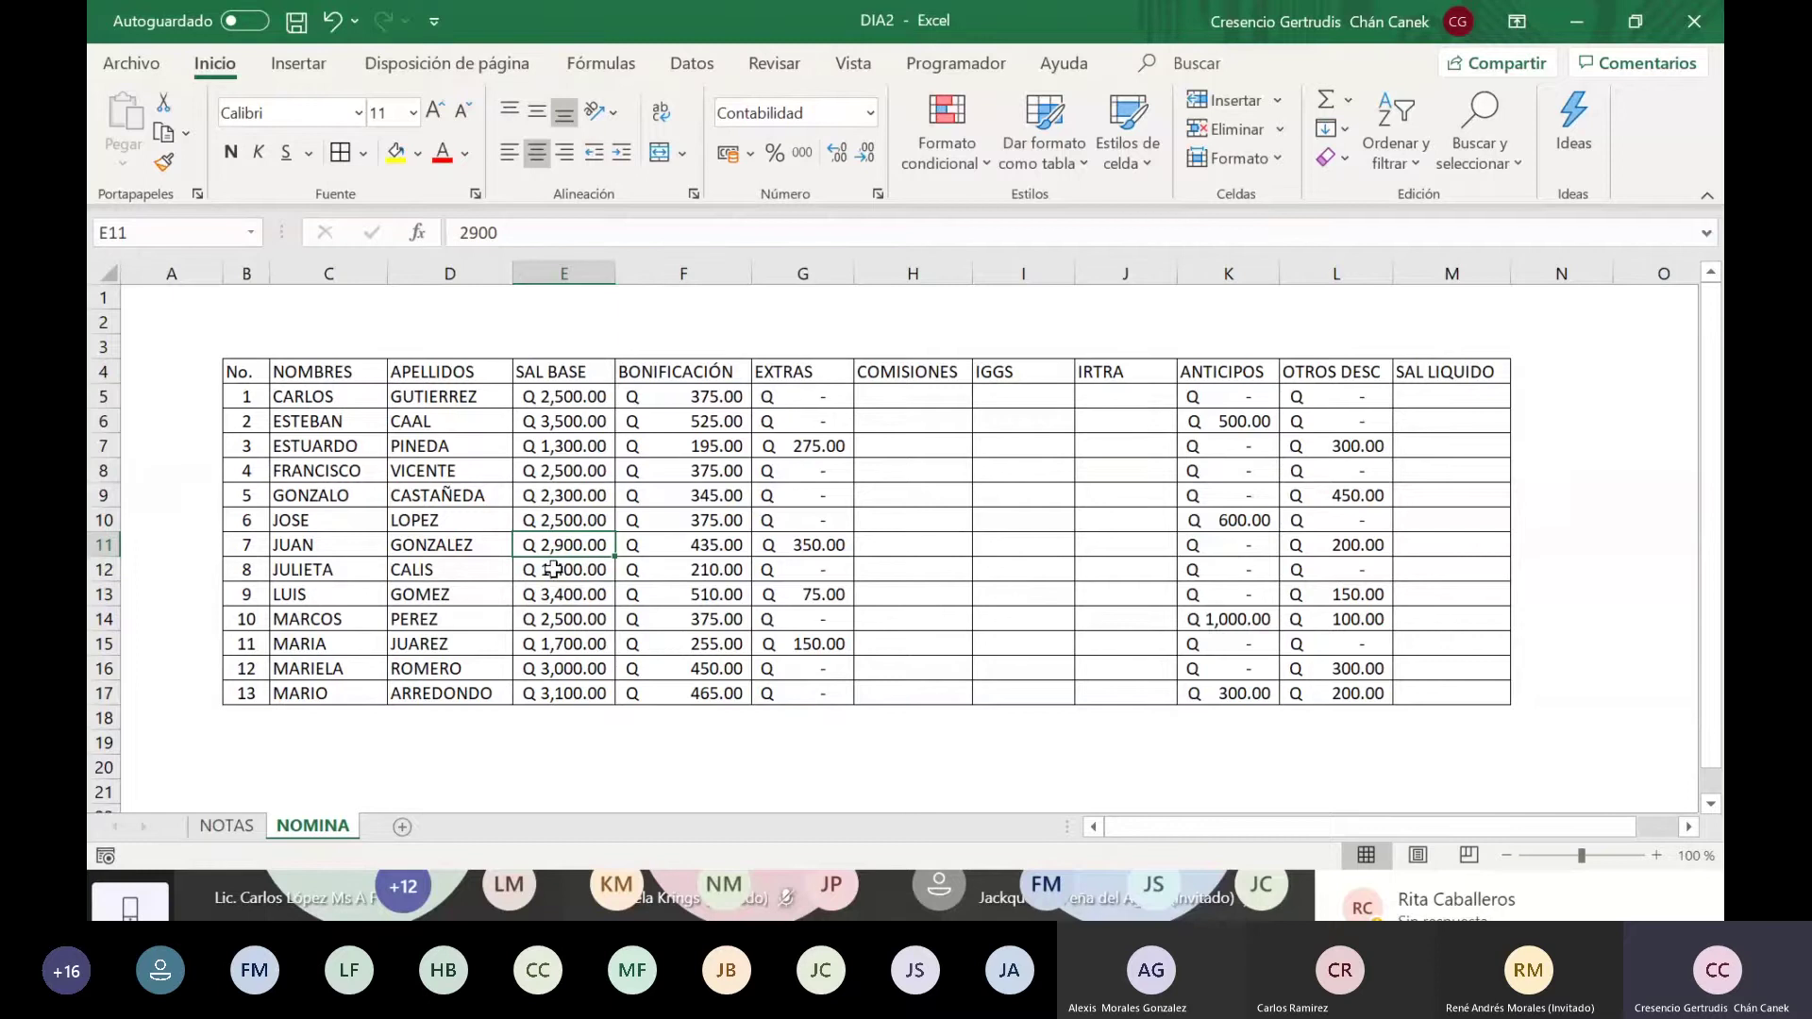
left_click(586, 467)
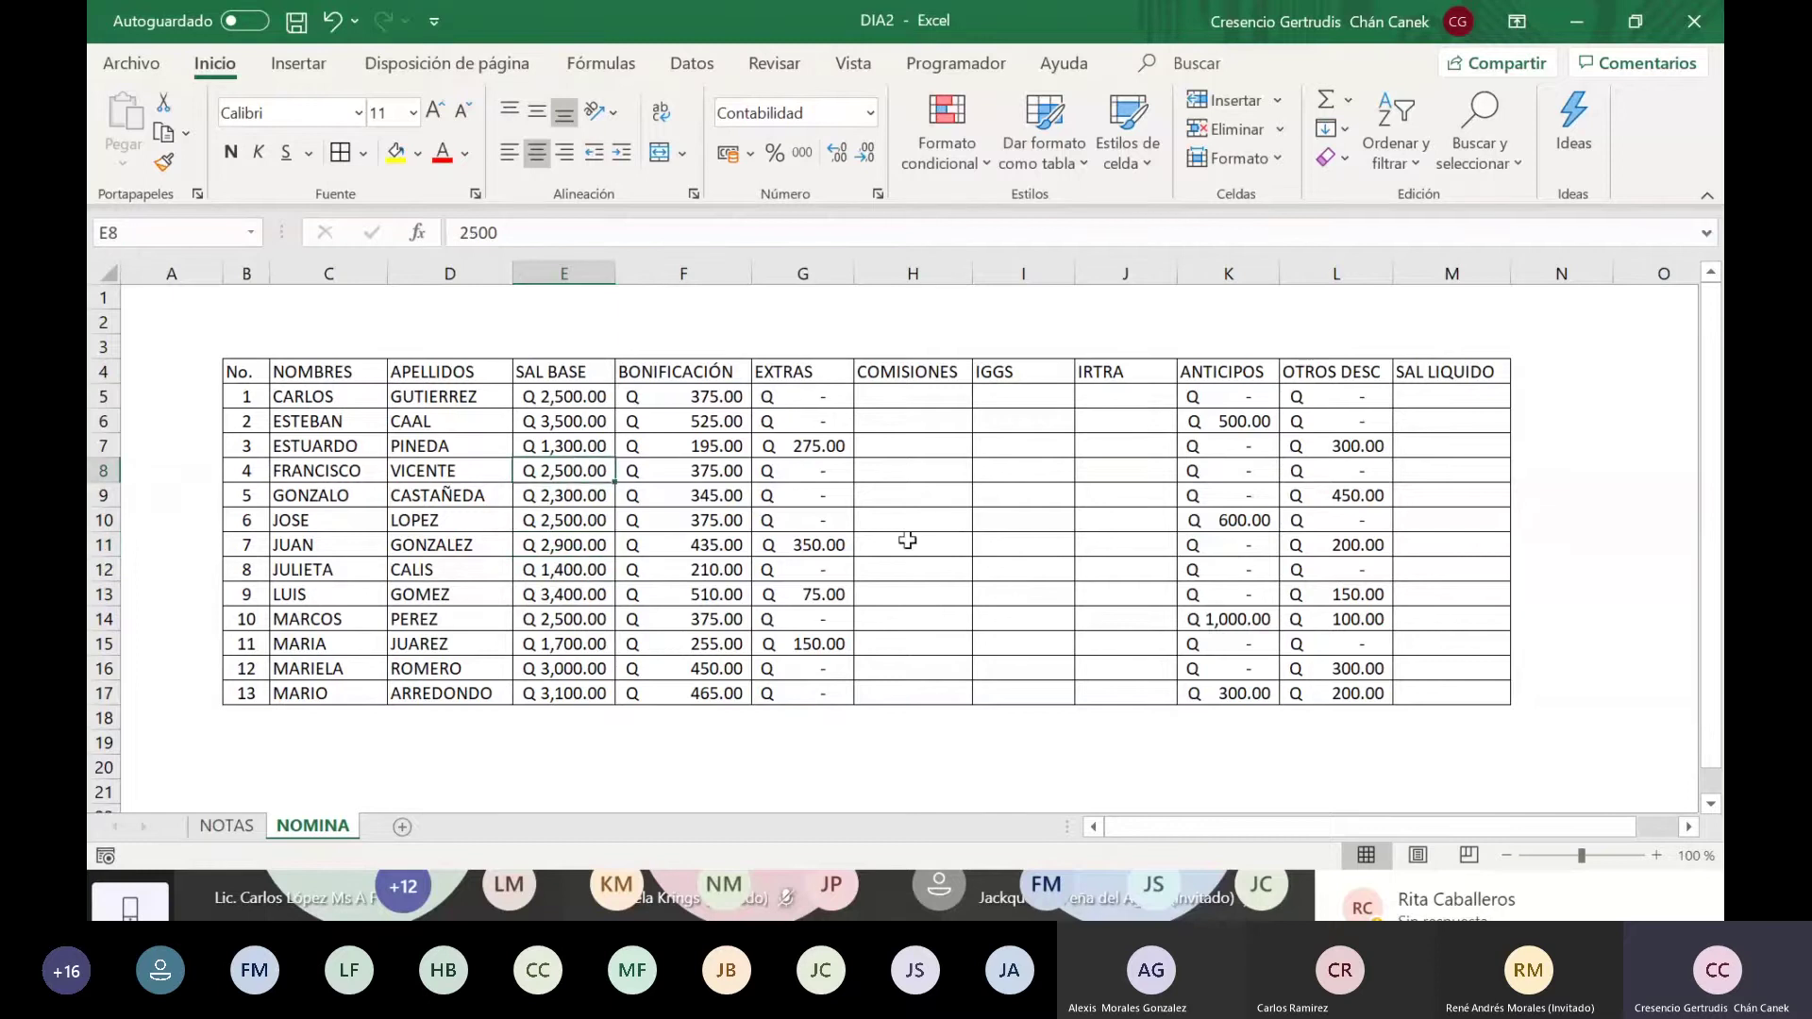
left_click(589, 566)
left_click(573, 469)
Step: Open the Excel options and look through the General settings, from the interface options to the startup options
left_click(130, 68)
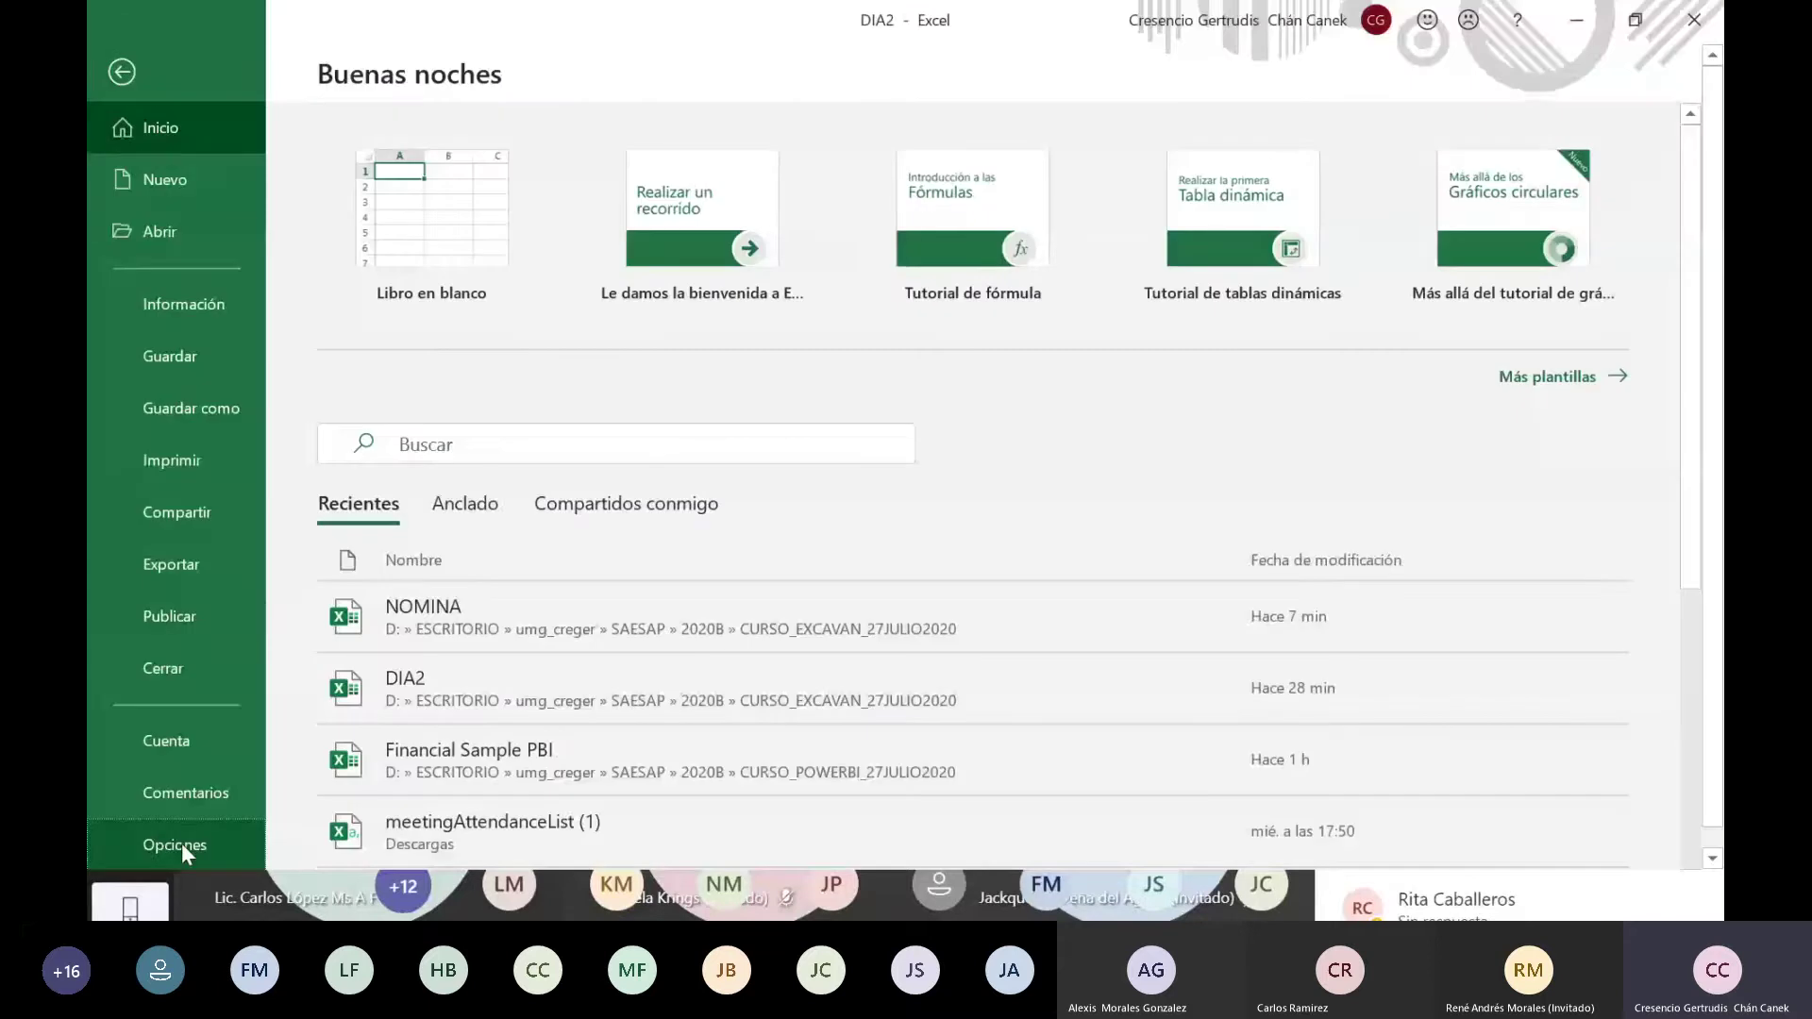
left_click(175, 845)
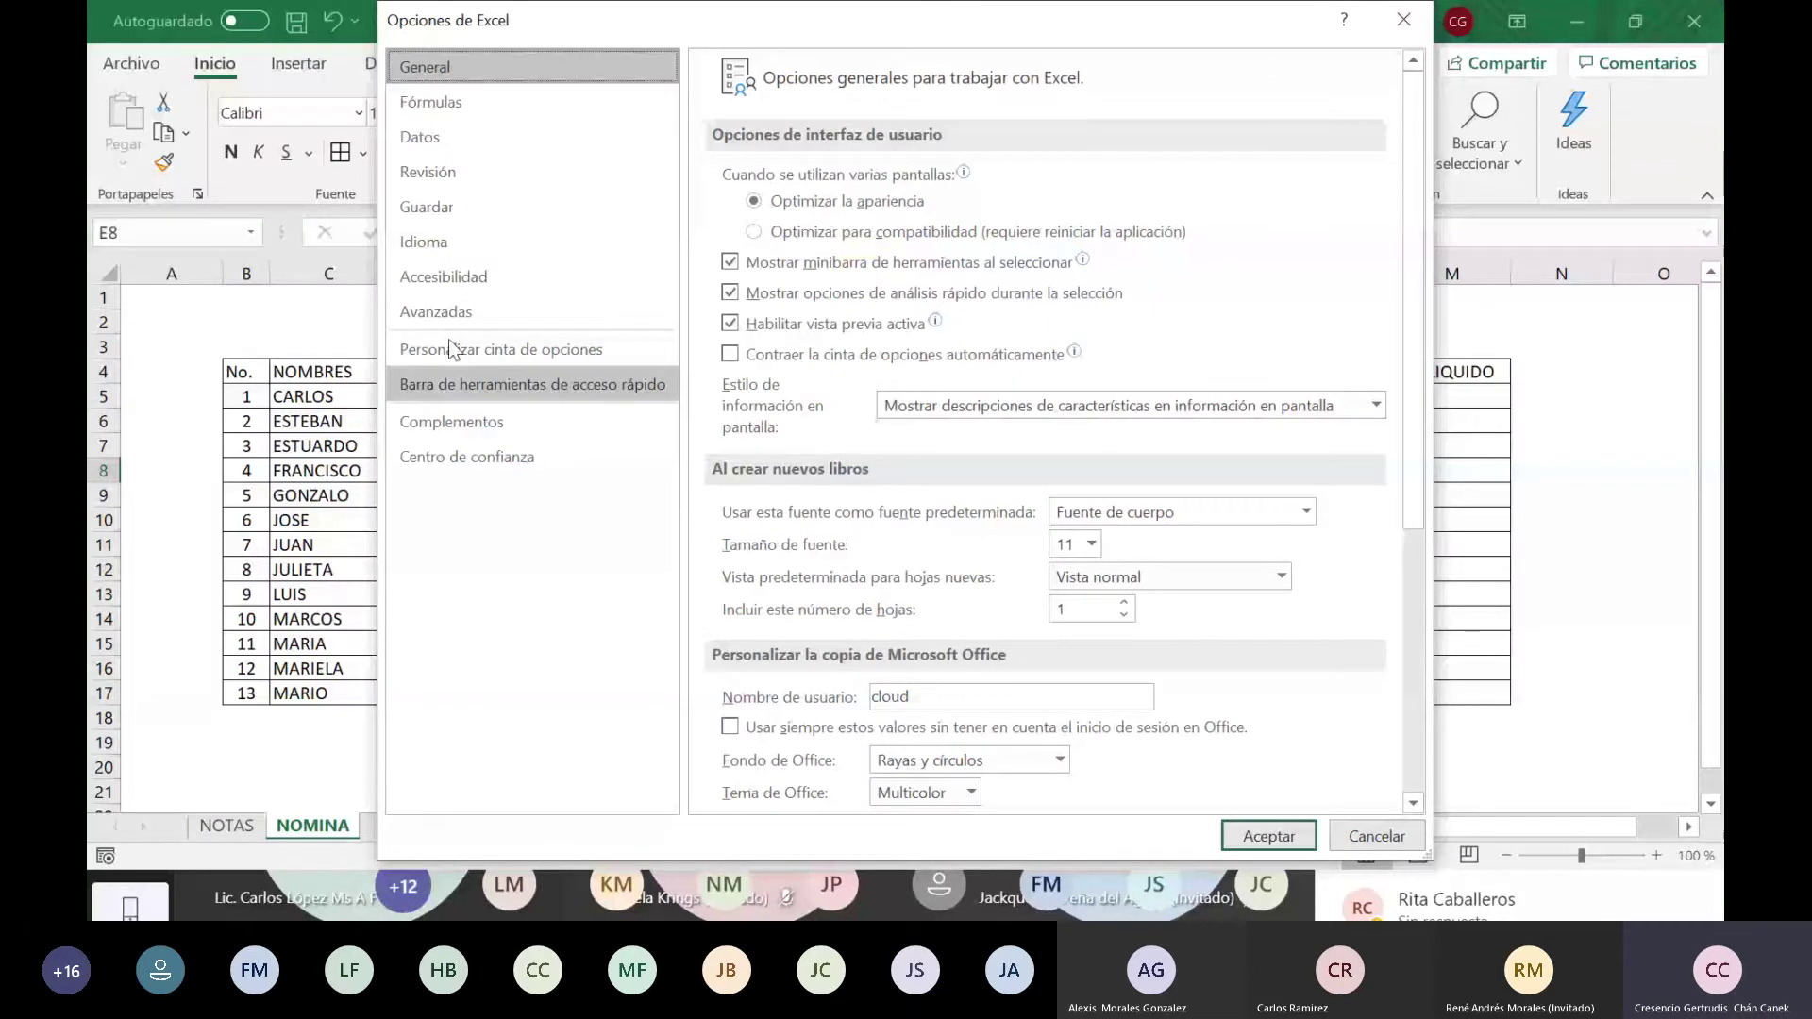
scroll(1012, 421, "down", 5)
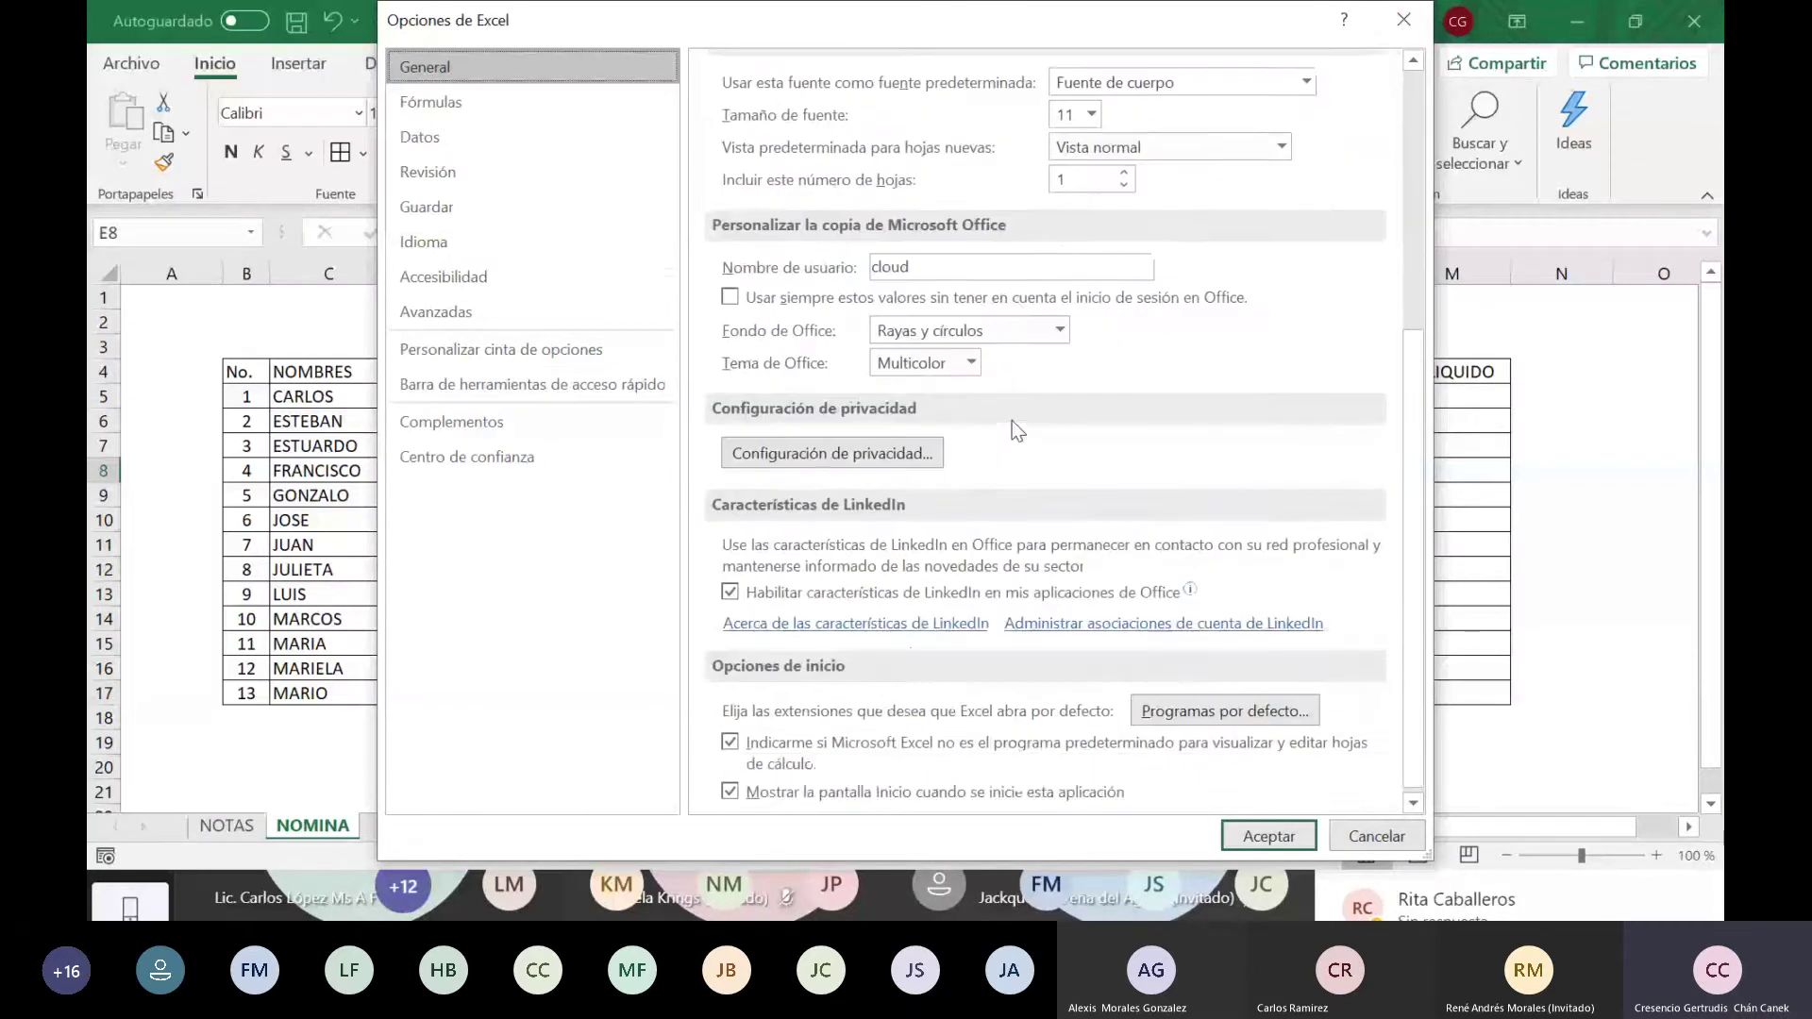
scroll(1011, 421, "up", 1)
scroll(1012, 421, "up", 4)
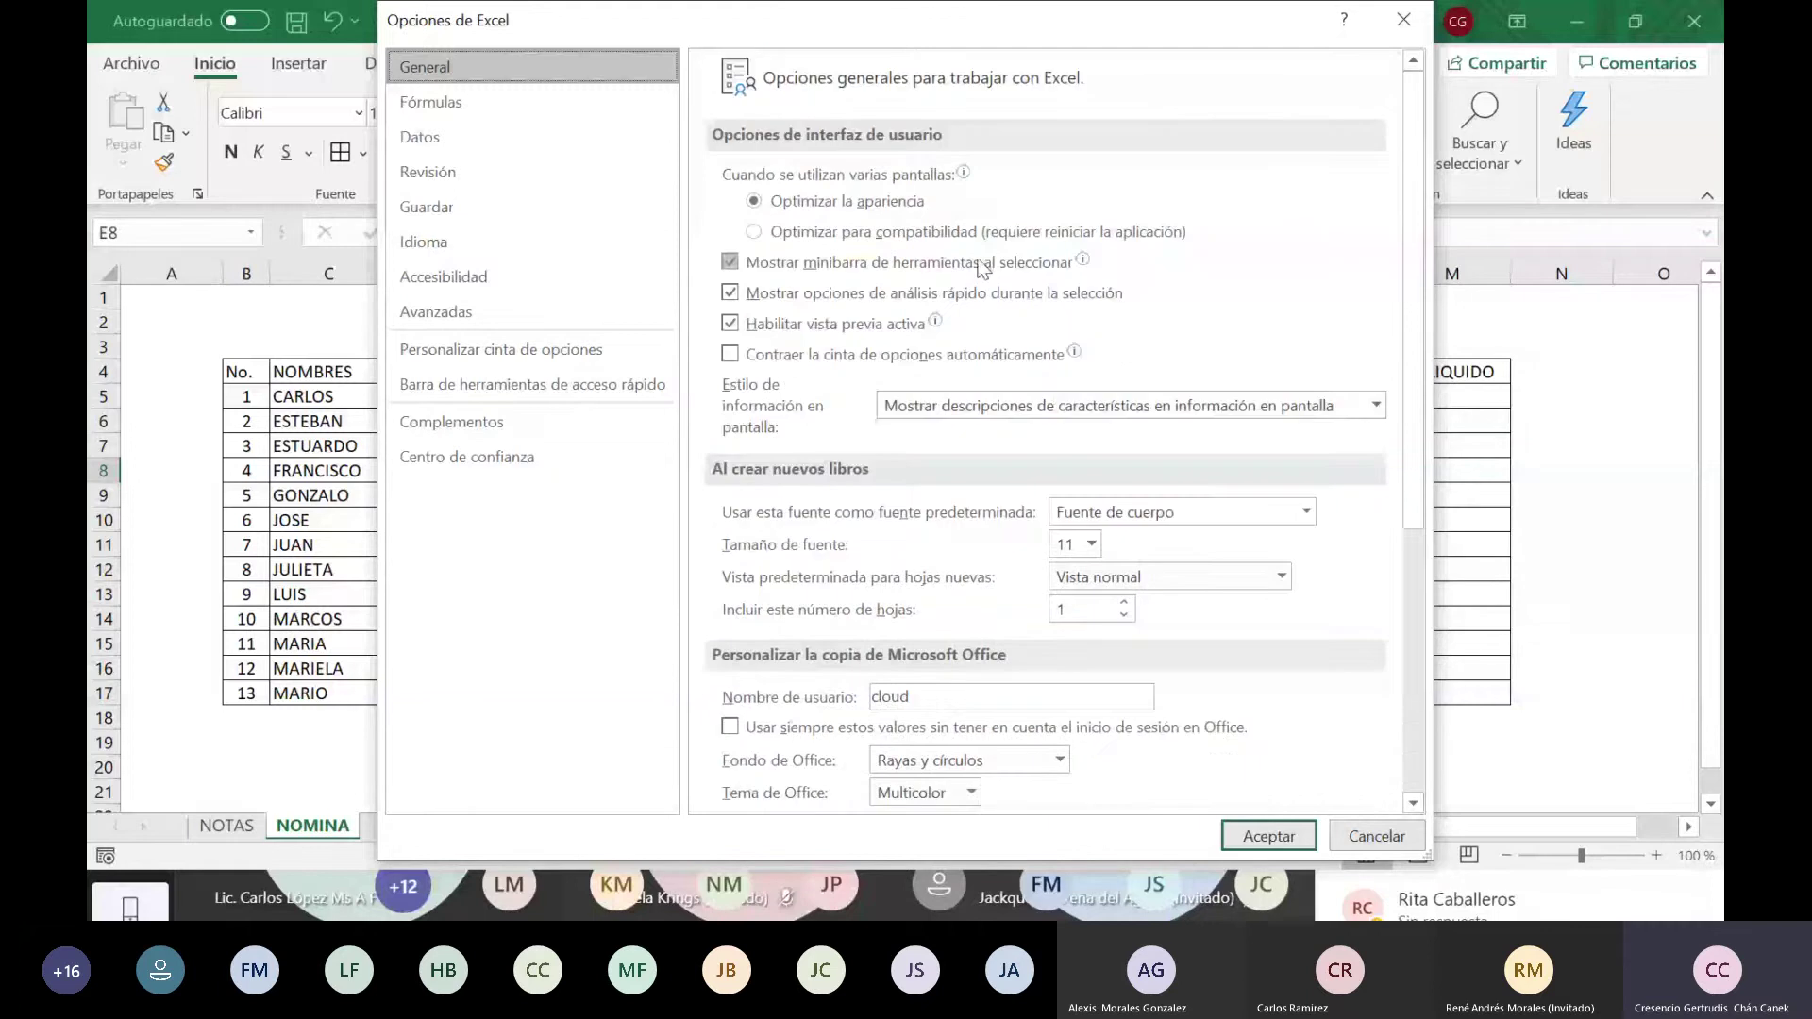
scroll(981, 269, "down", 5)
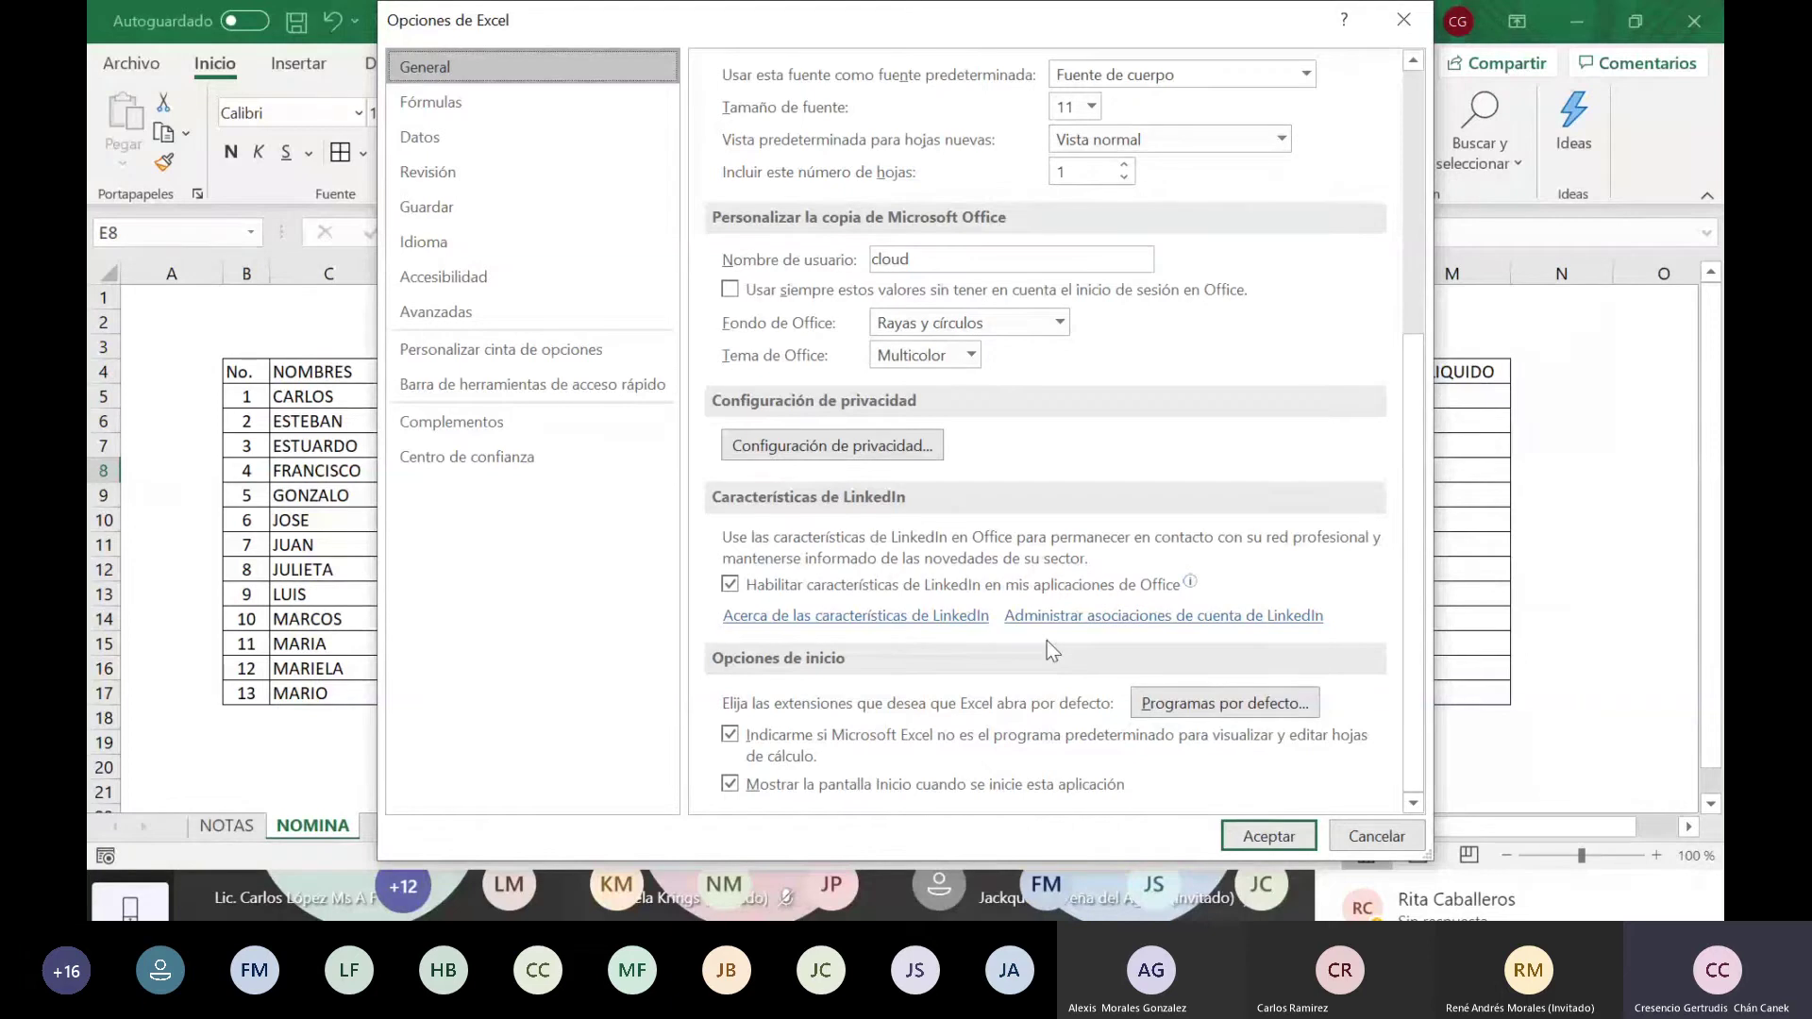
scroll(1038, 493, "up", 1)
scroll(1038, 493, "up", 5)
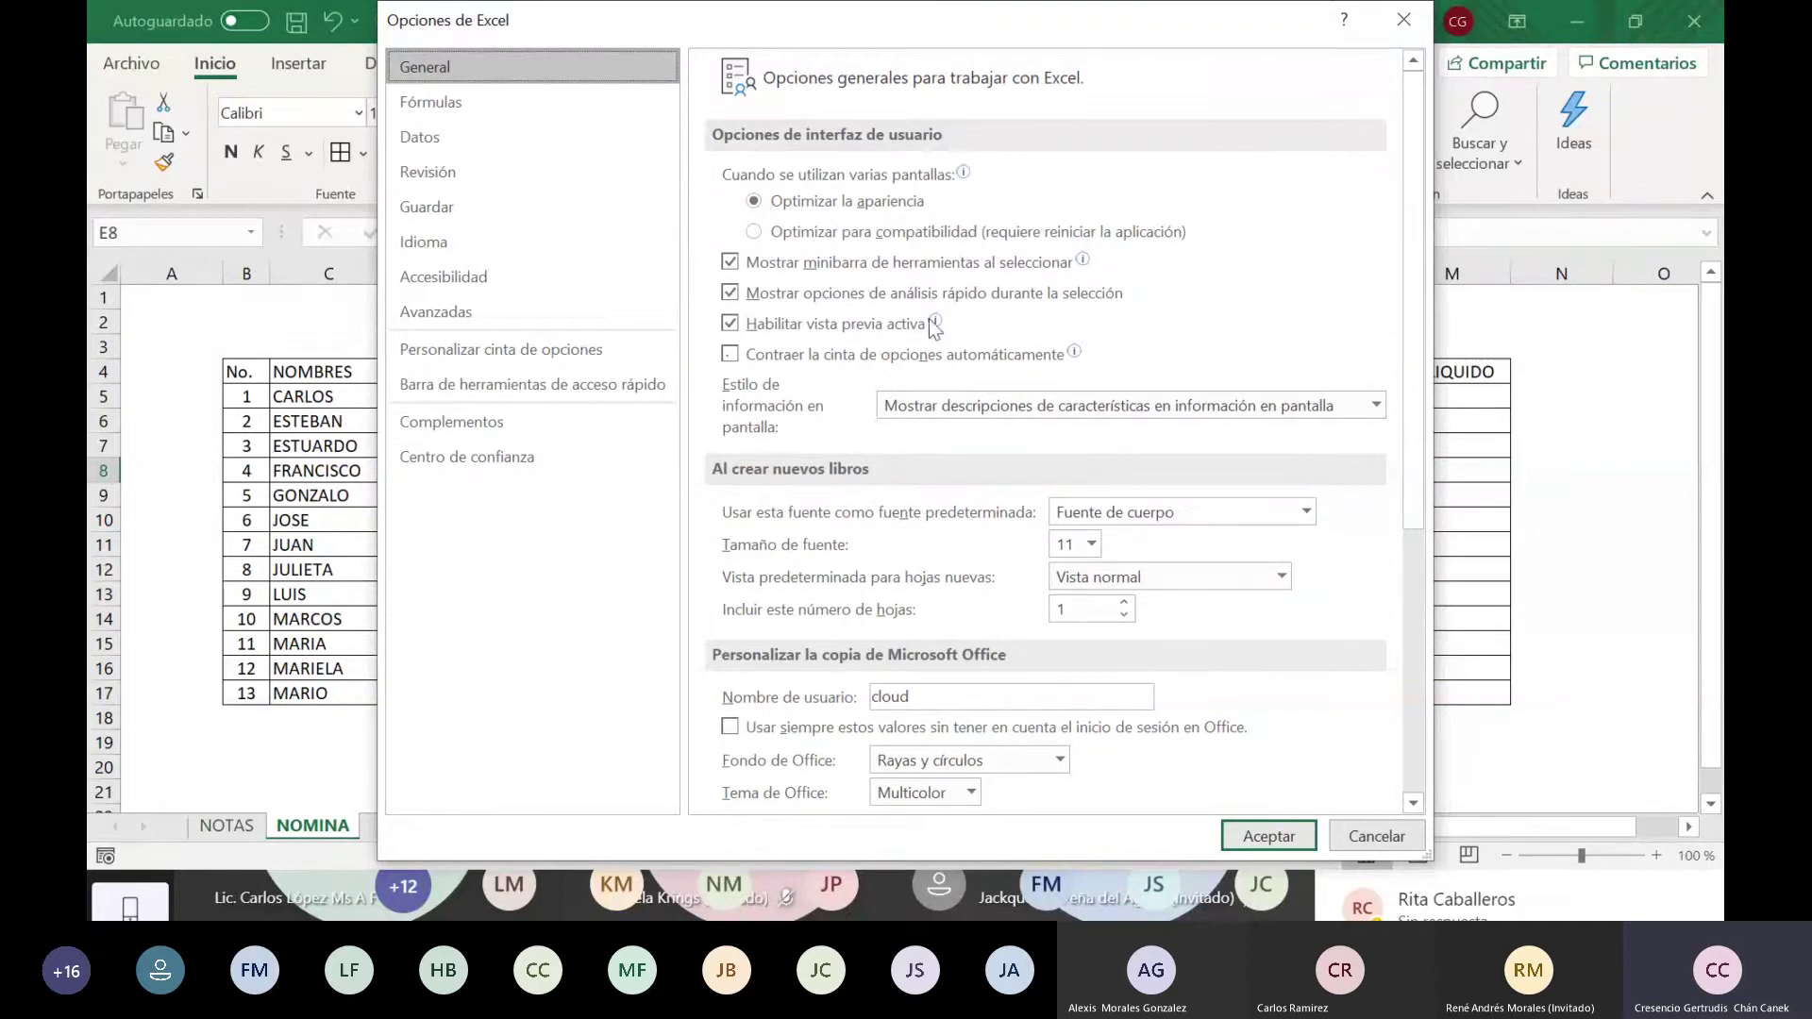
scroll(928, 321, "down", 2)
scroll(931, 327, "up", 2)
scroll(928, 319, "down", 3)
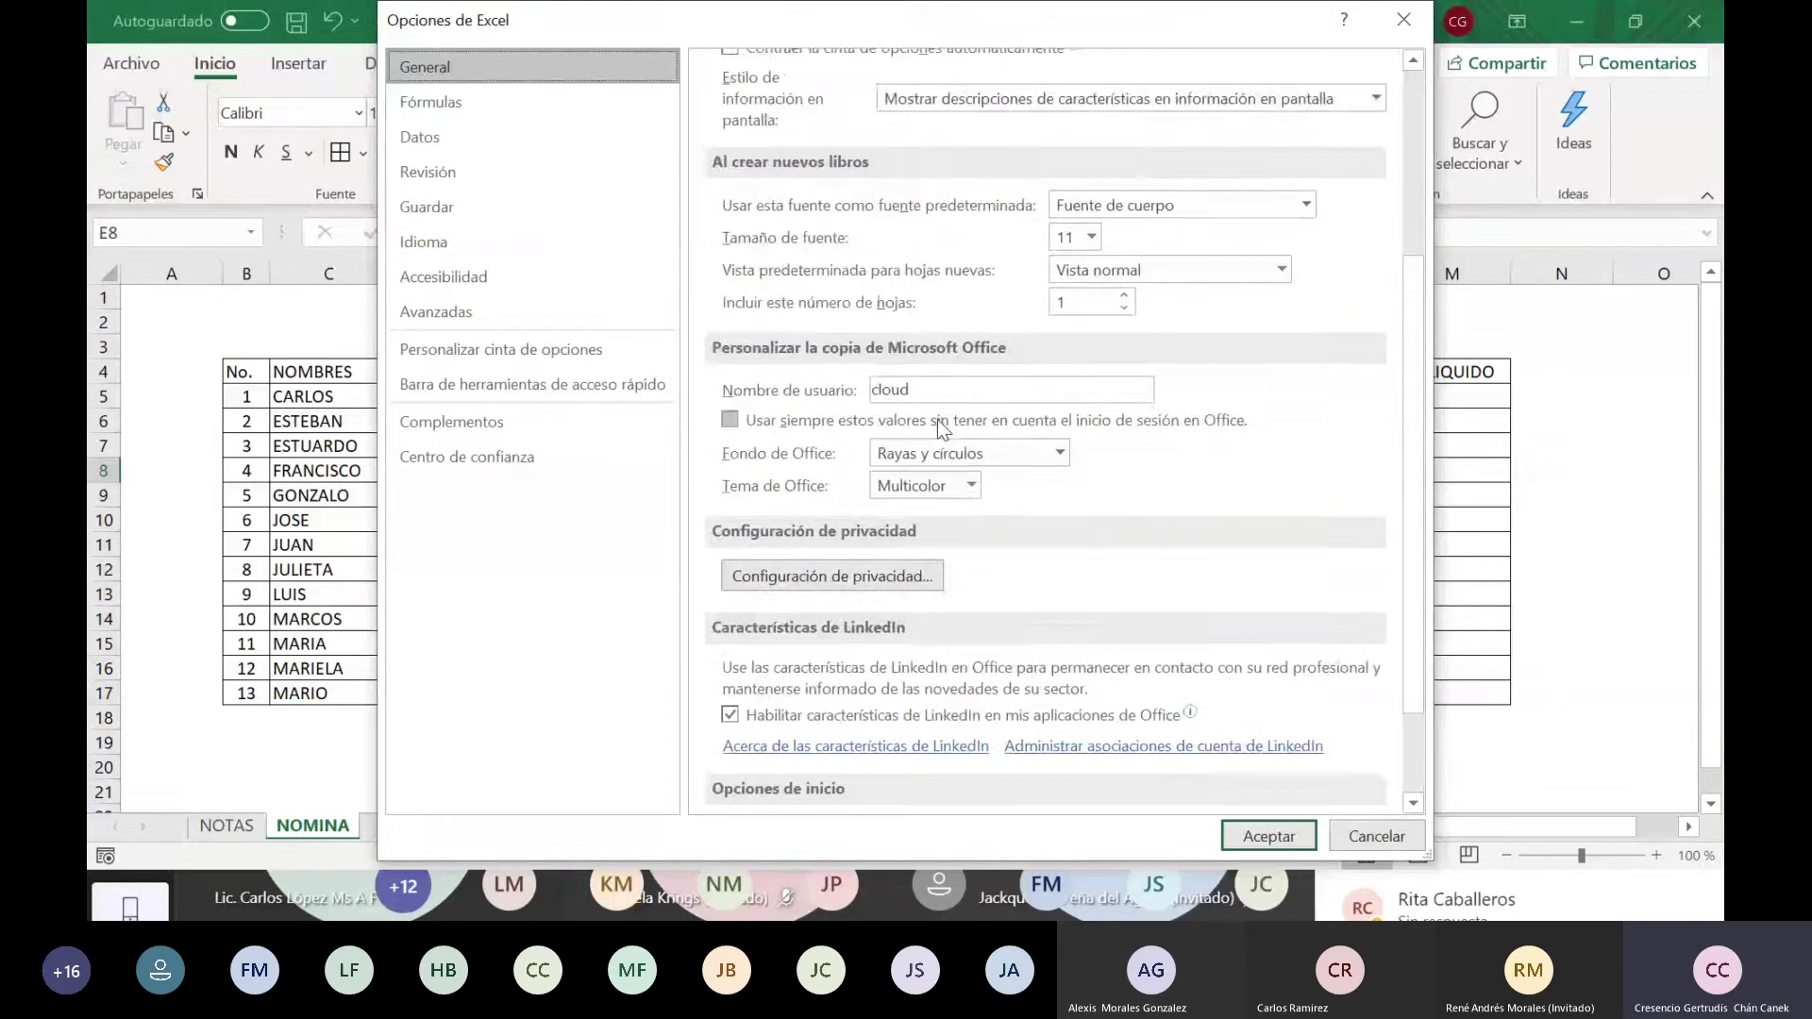
scroll(937, 419, "down", 1)
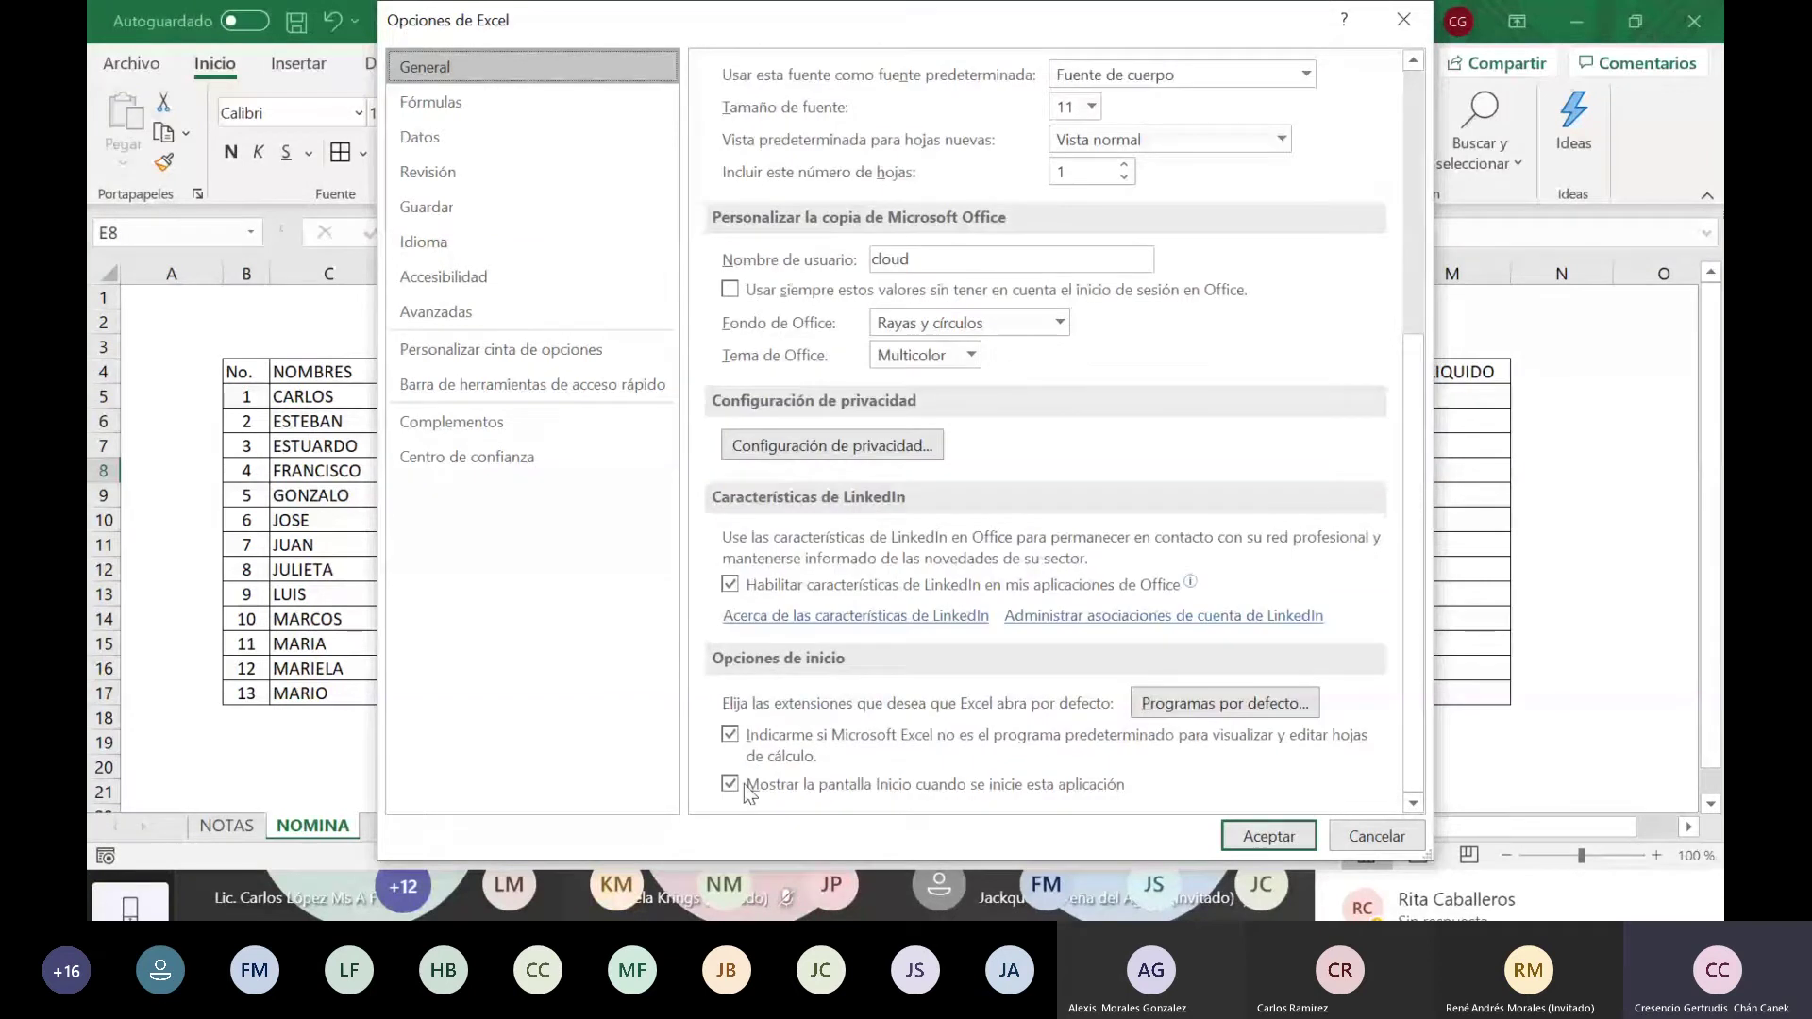
scroll(938, 500, "up", 3)
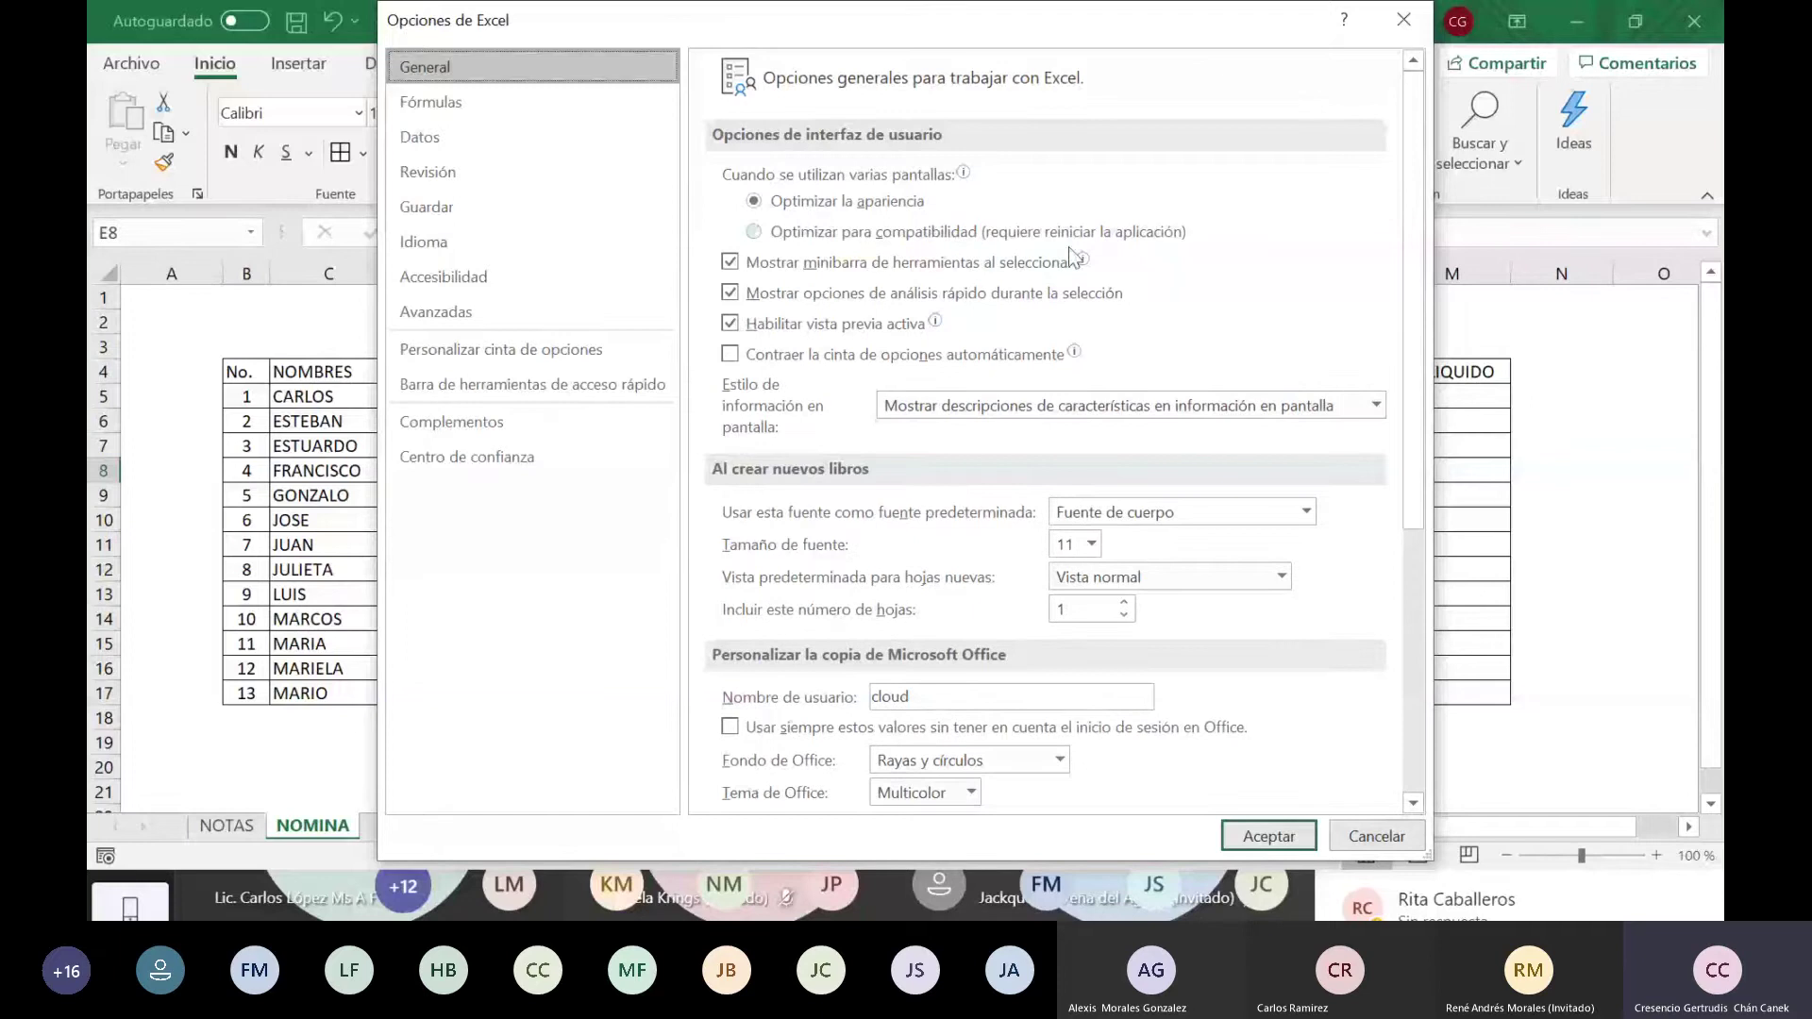
Step: Look through the Fórmulas, Datos, Revisión and Guardar categories of the Excel options
left_click(447, 107)
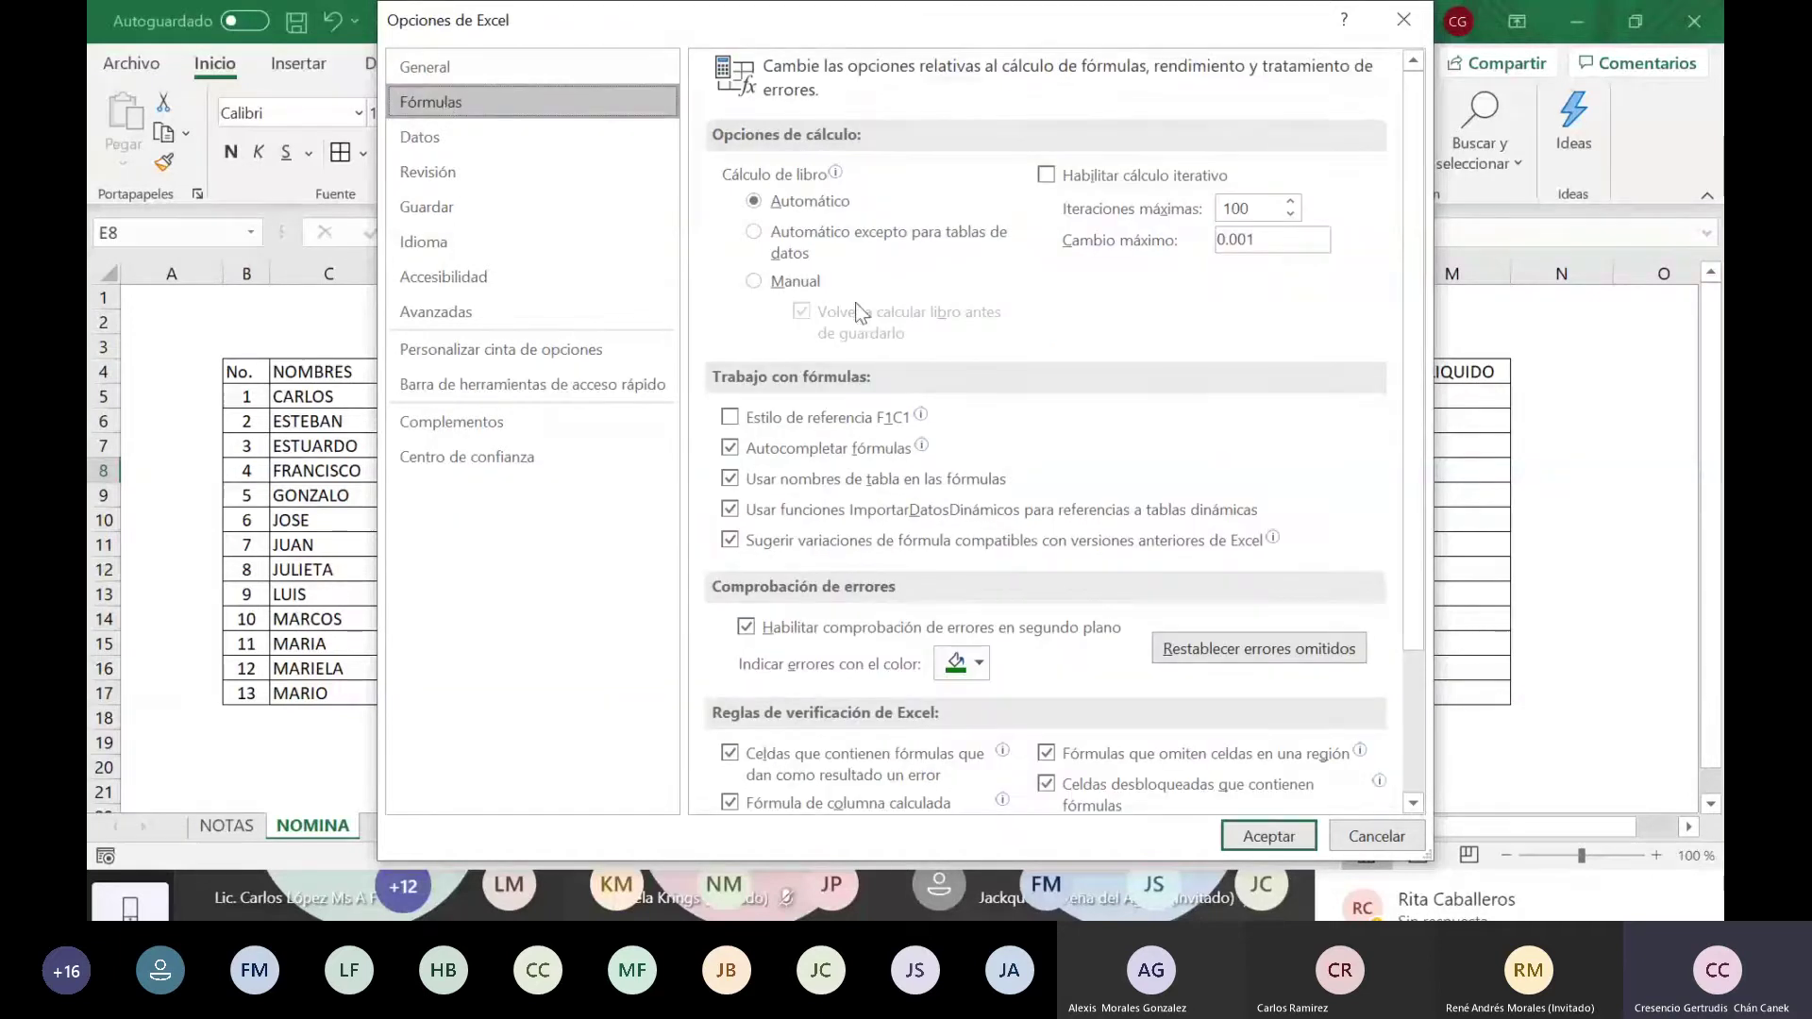
scroll(855, 301, "down", 2)
scroll(859, 311, "up", 2)
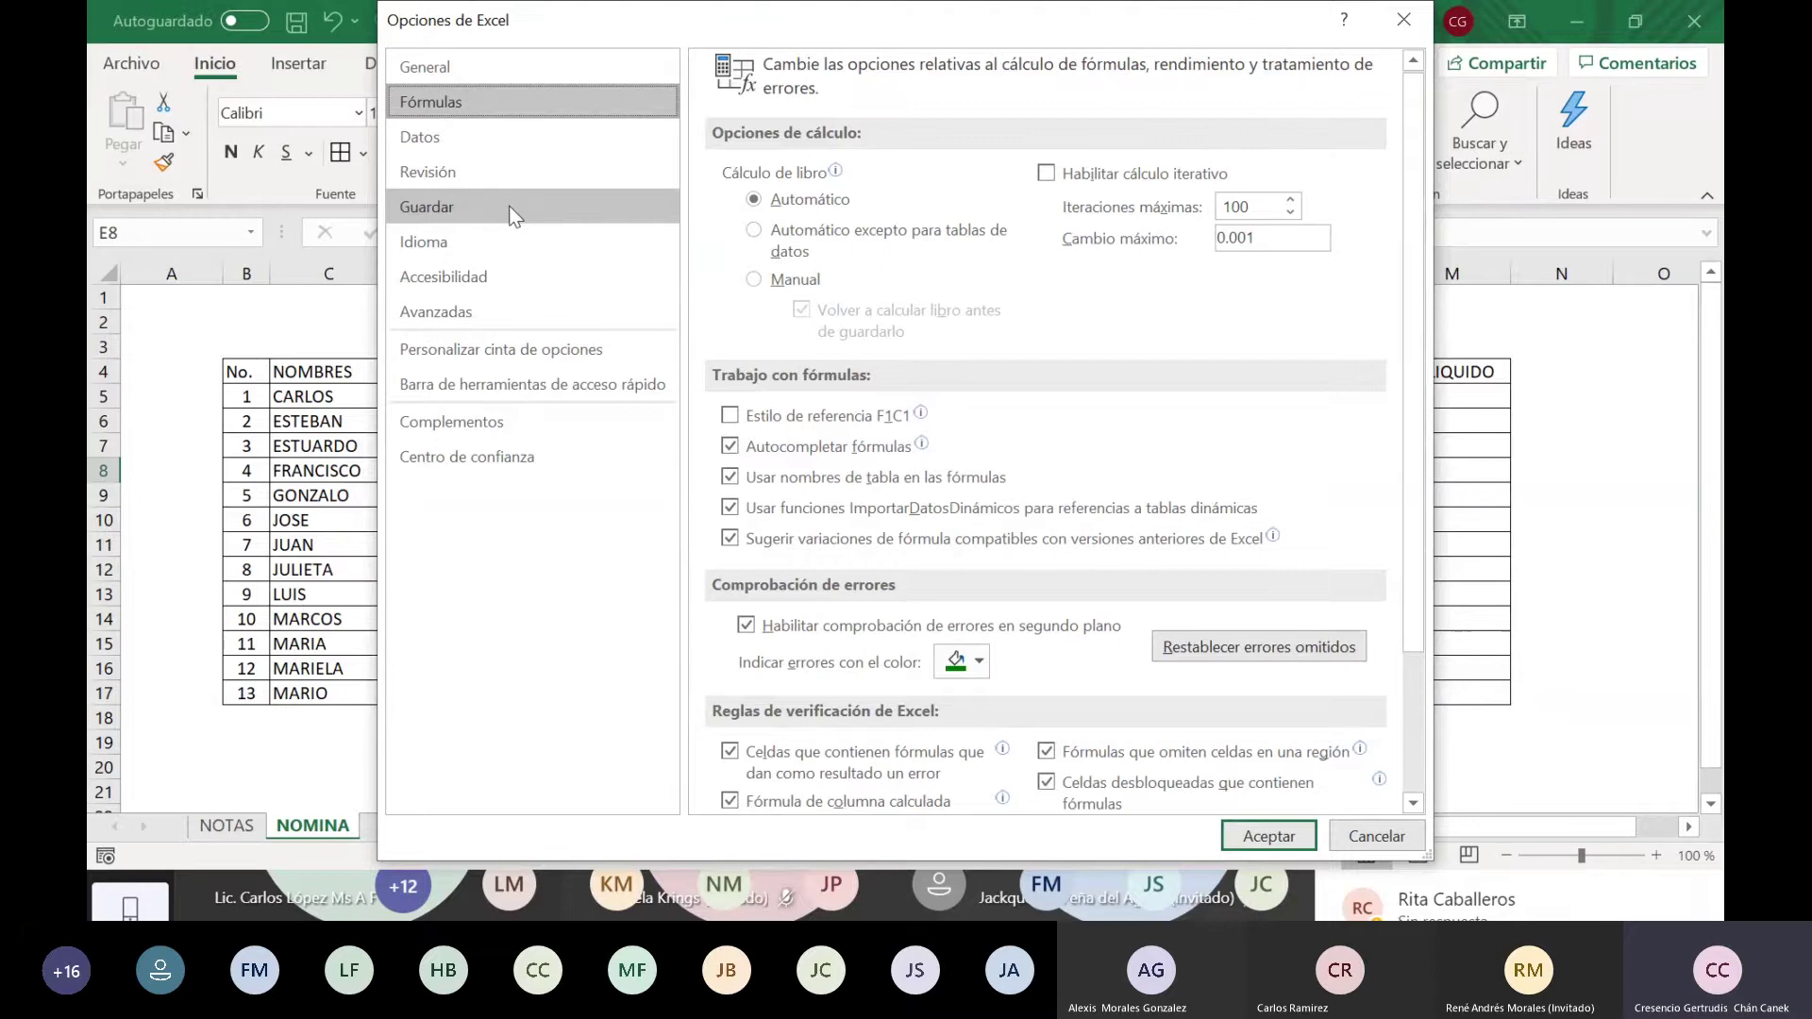
left_click(448, 135)
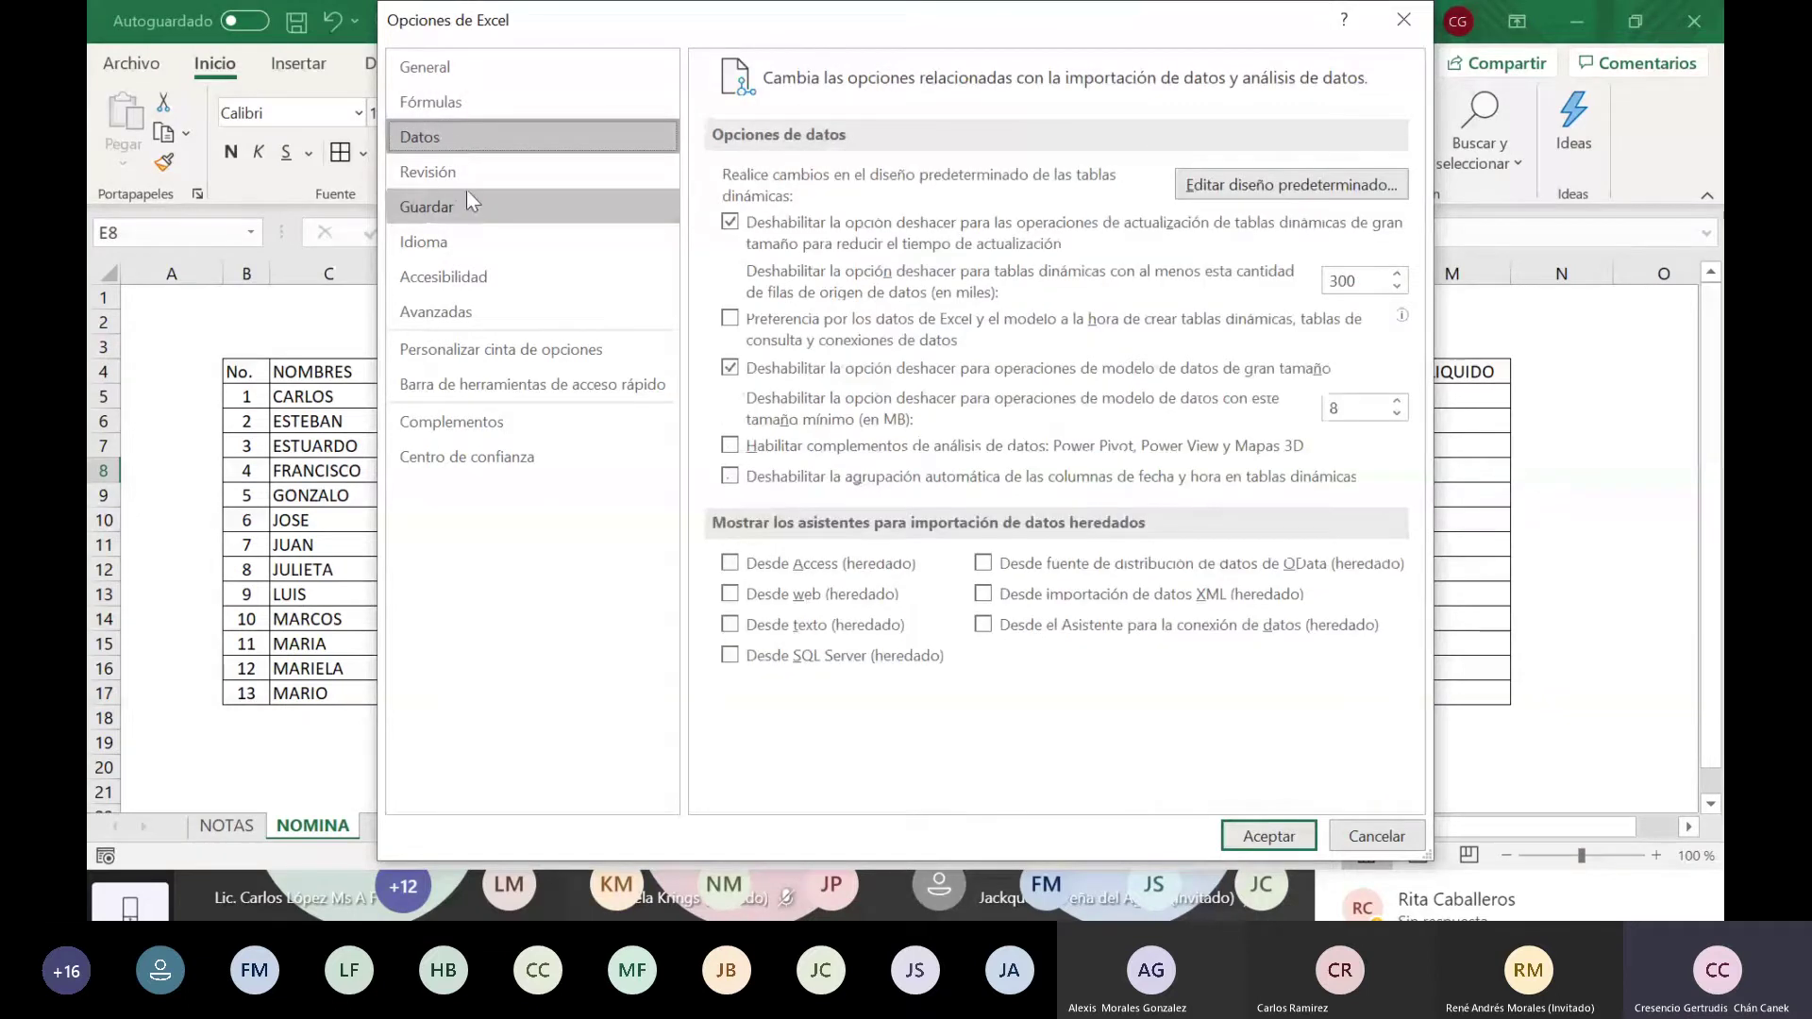
left_click(490, 174)
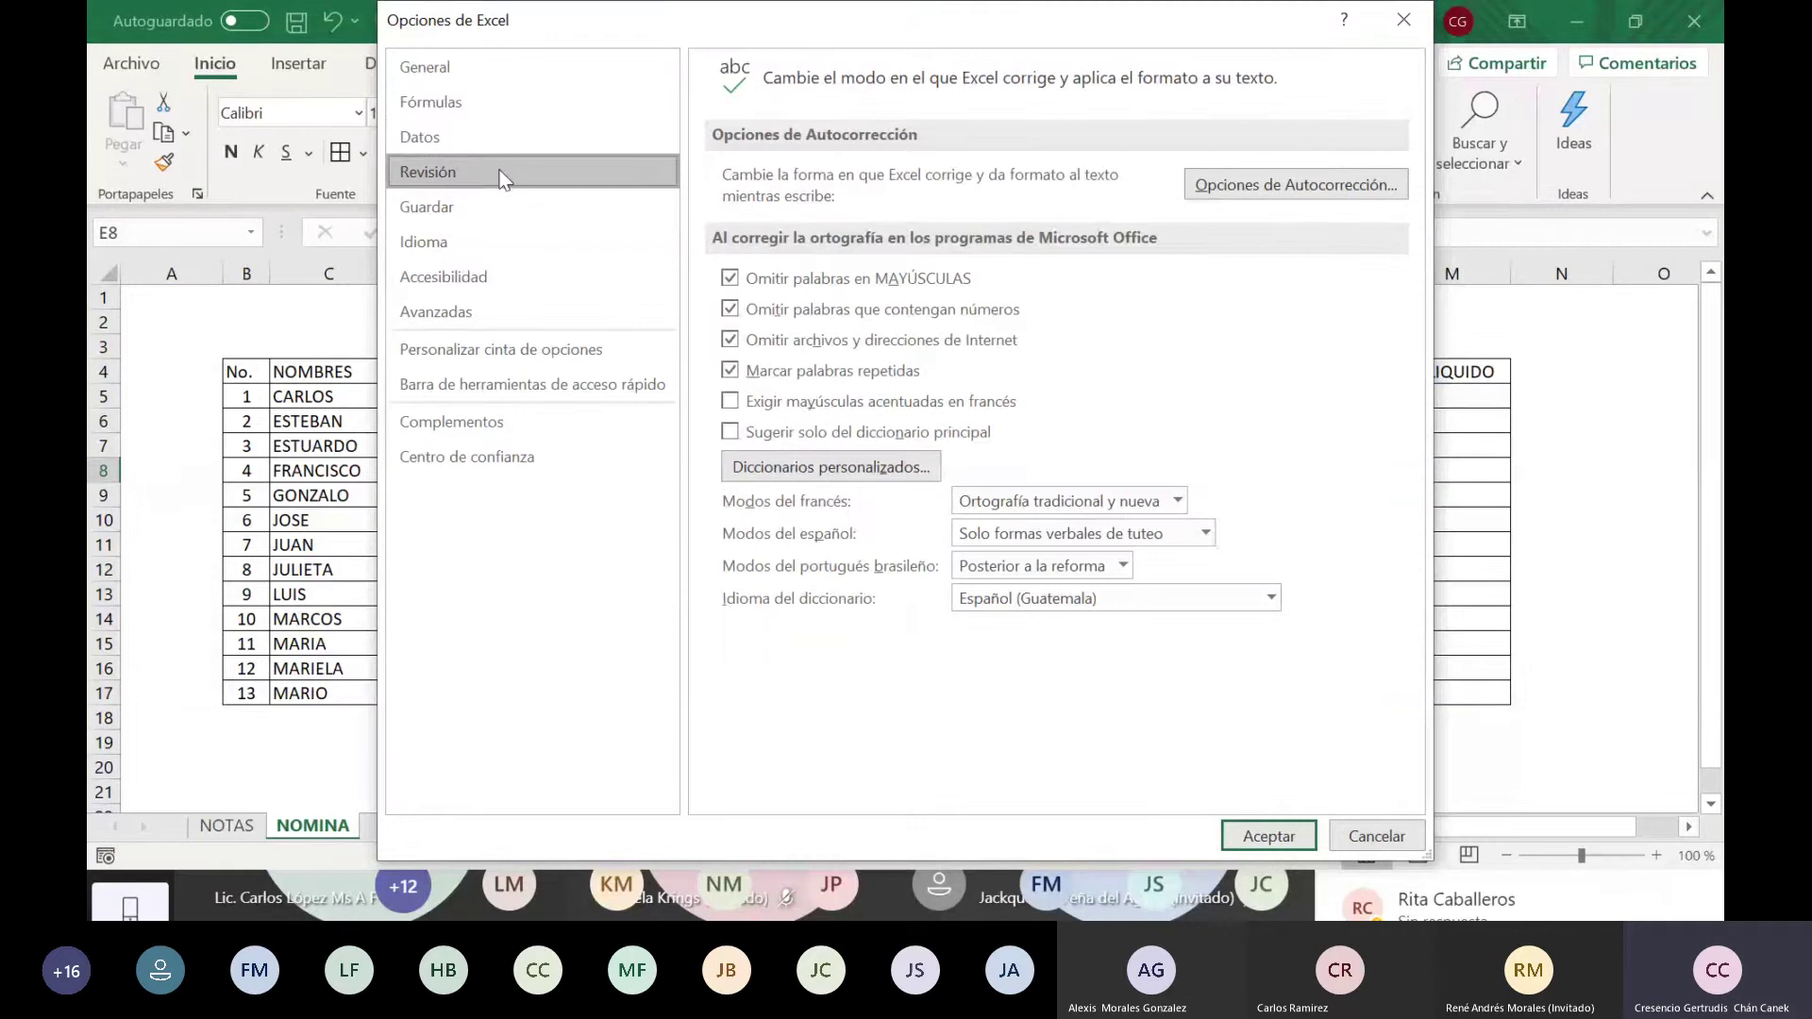
left_click(460, 213)
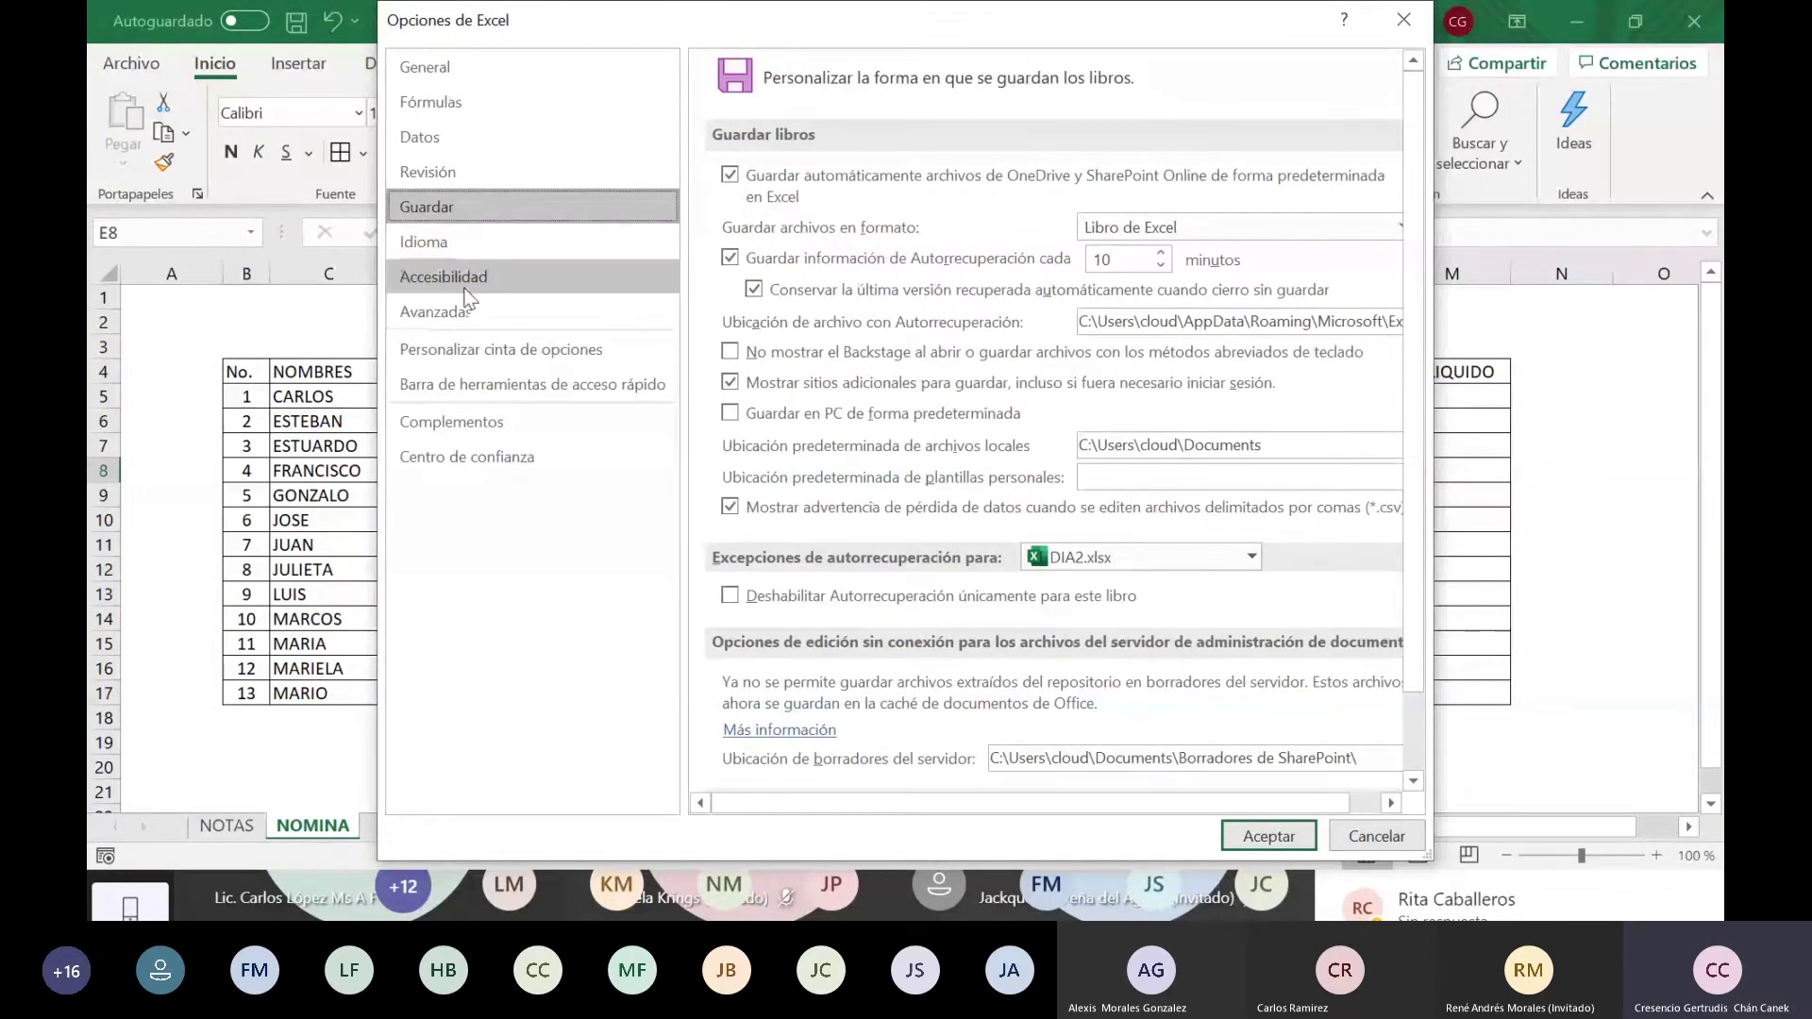
Step: Examine the Accesibilidad and Avanzadas pages of the Excel options, reading the advanced settings from editing through Lotus compatibility
left_click(476, 276)
left_click(462, 312)
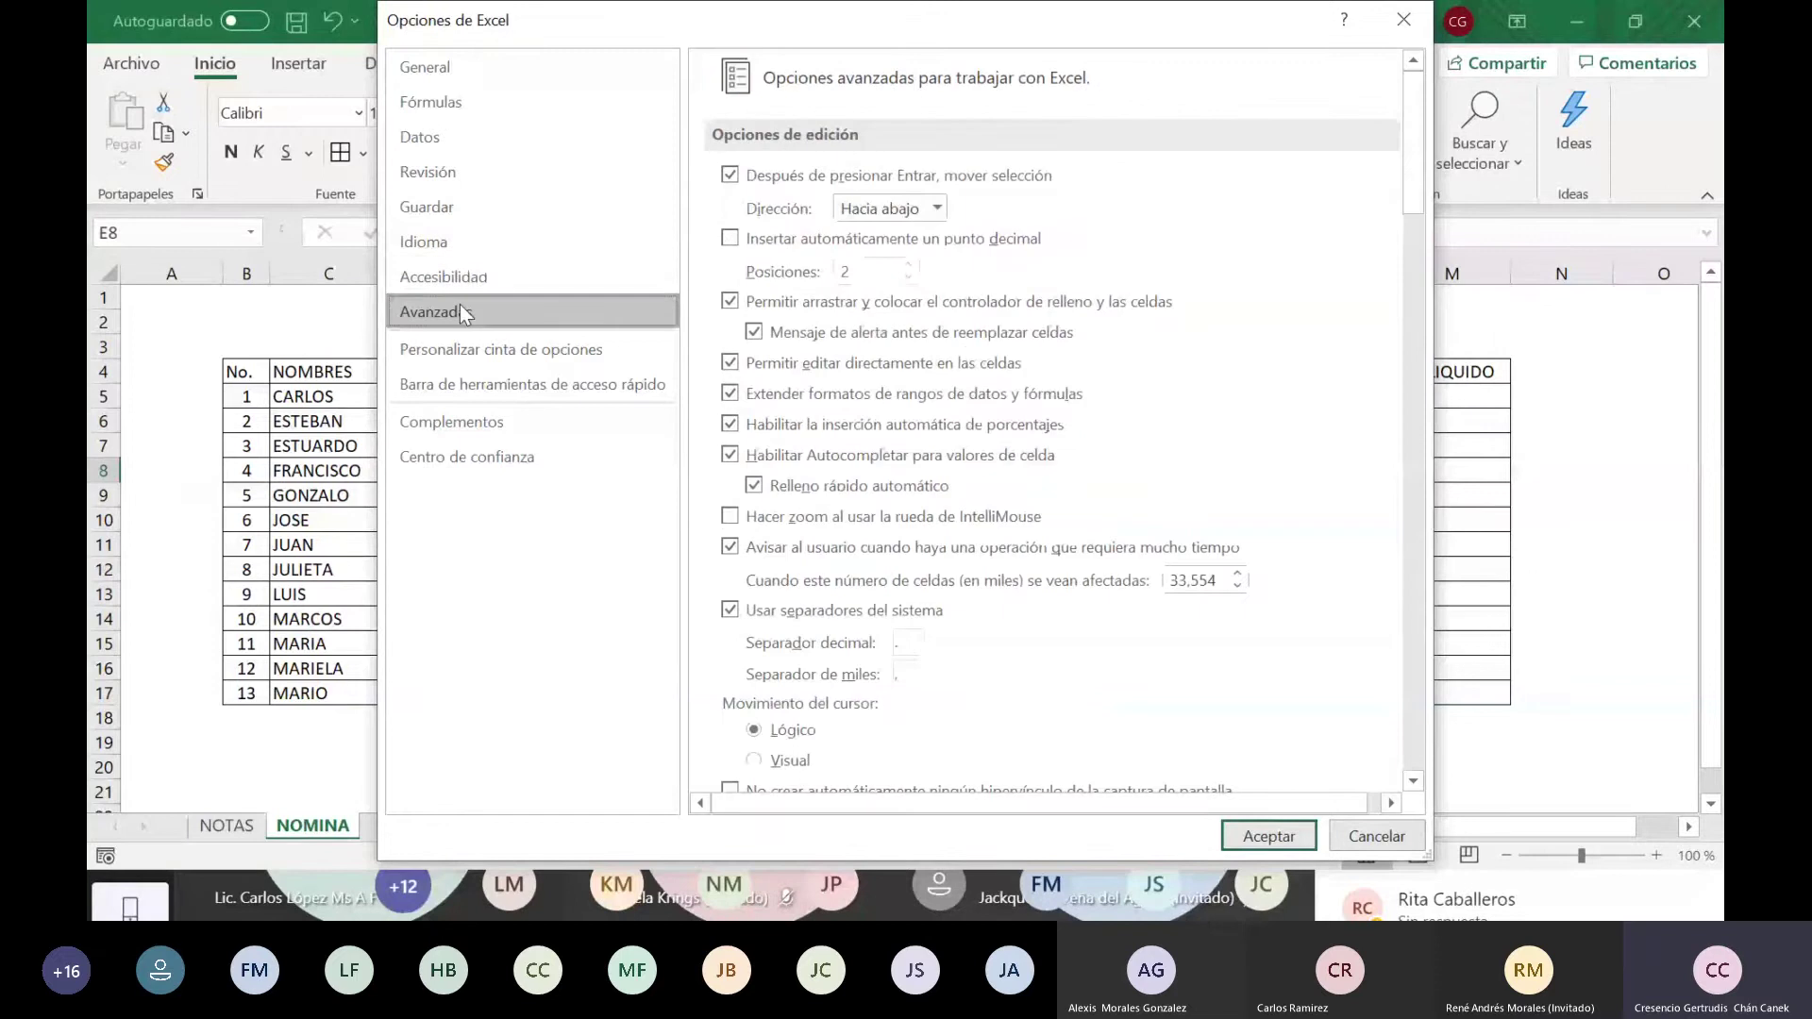
scroll(965, 347, "down", 5)
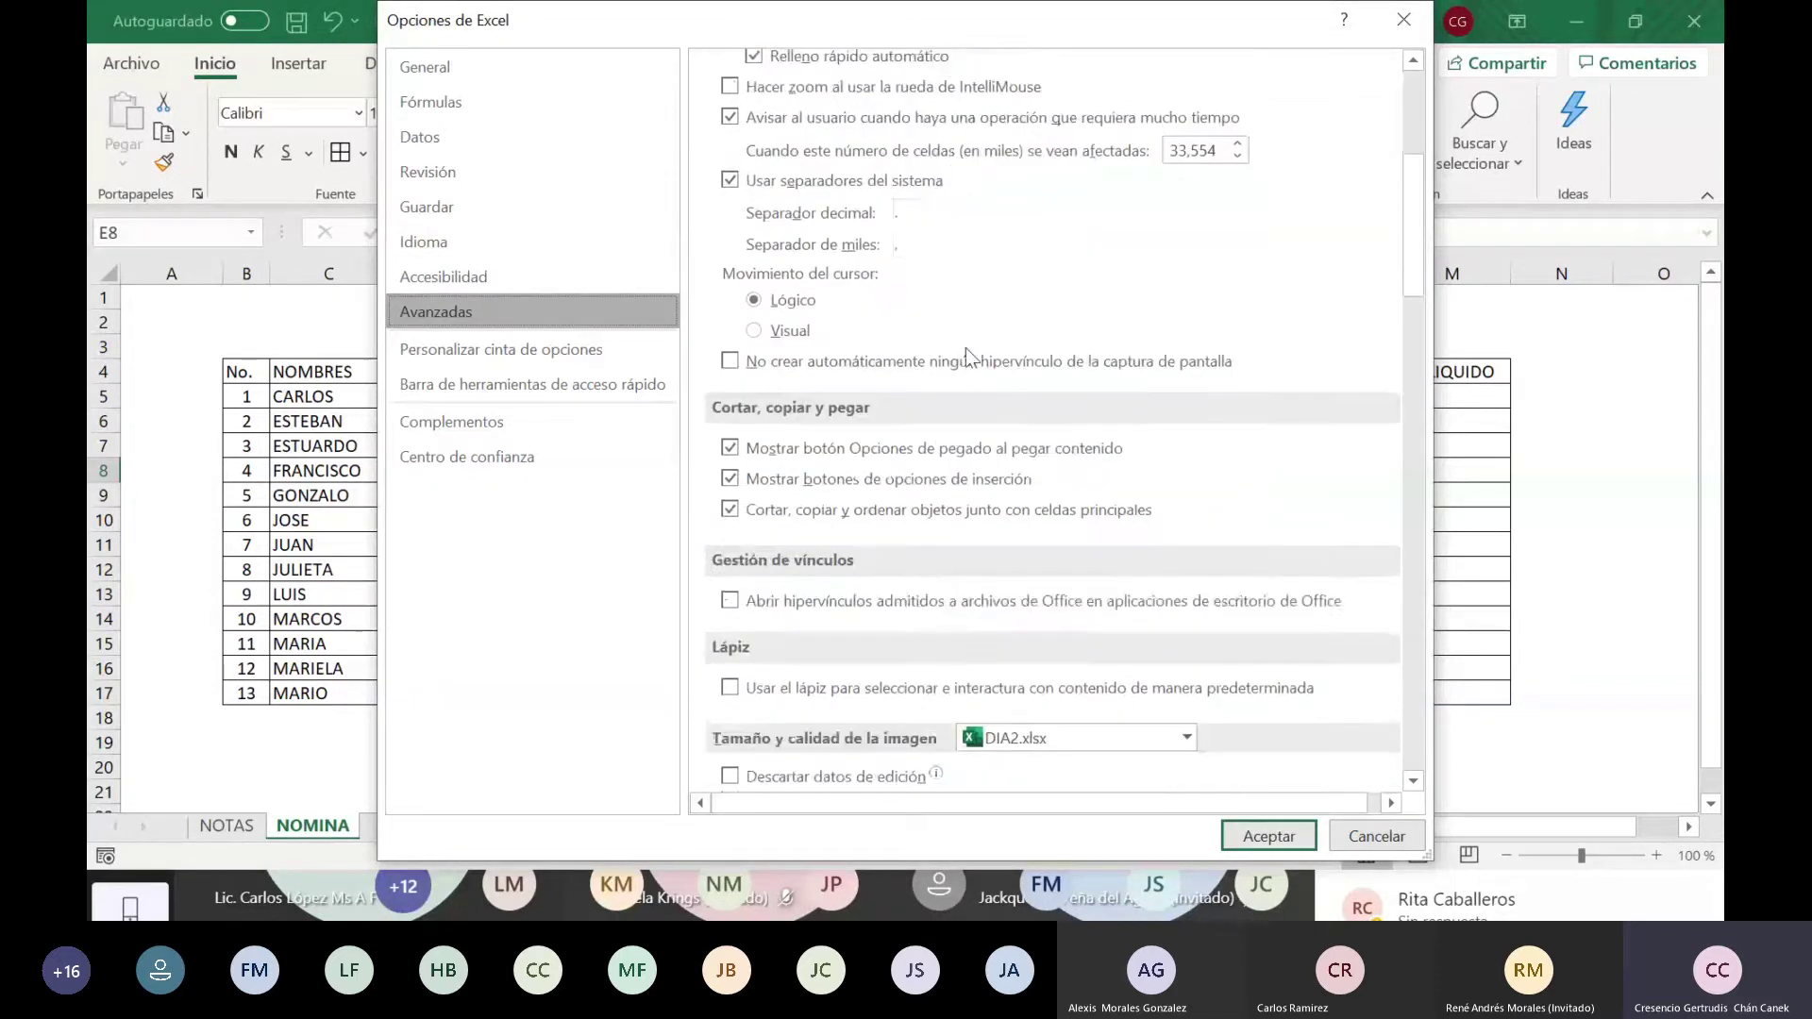
scroll(965, 351, "down", 8)
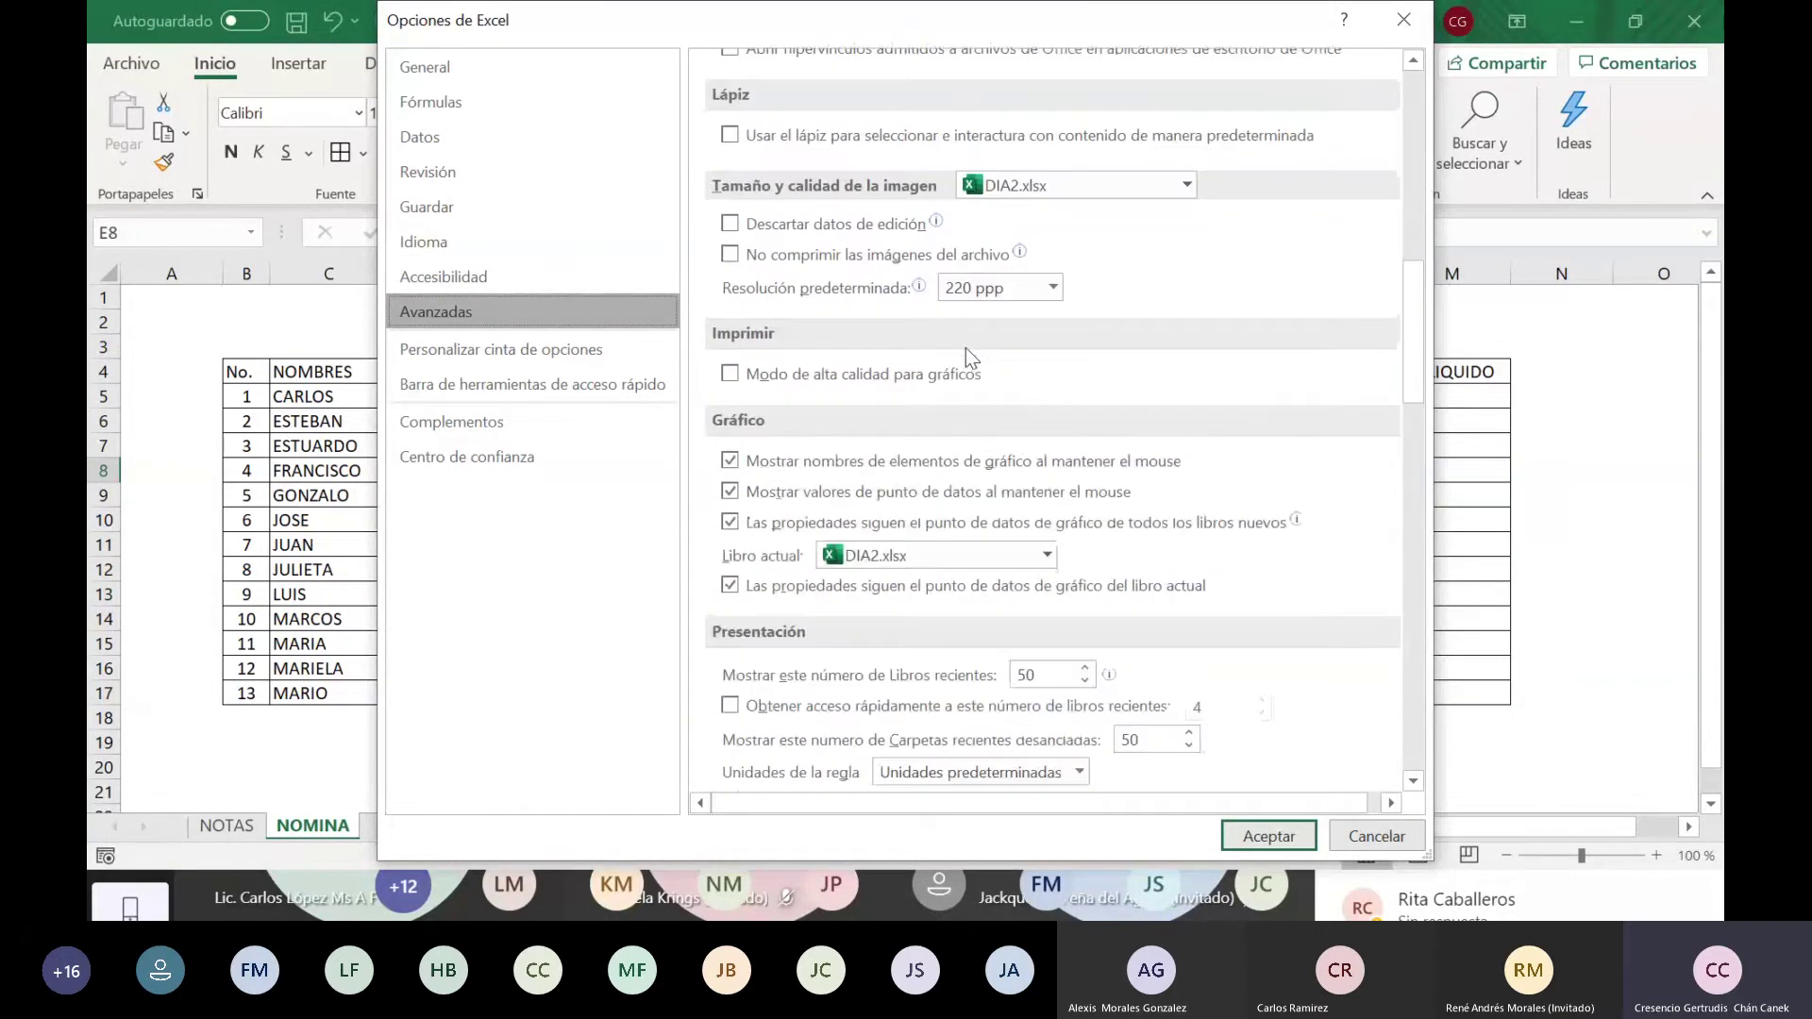
scroll(965, 347, "down", 7)
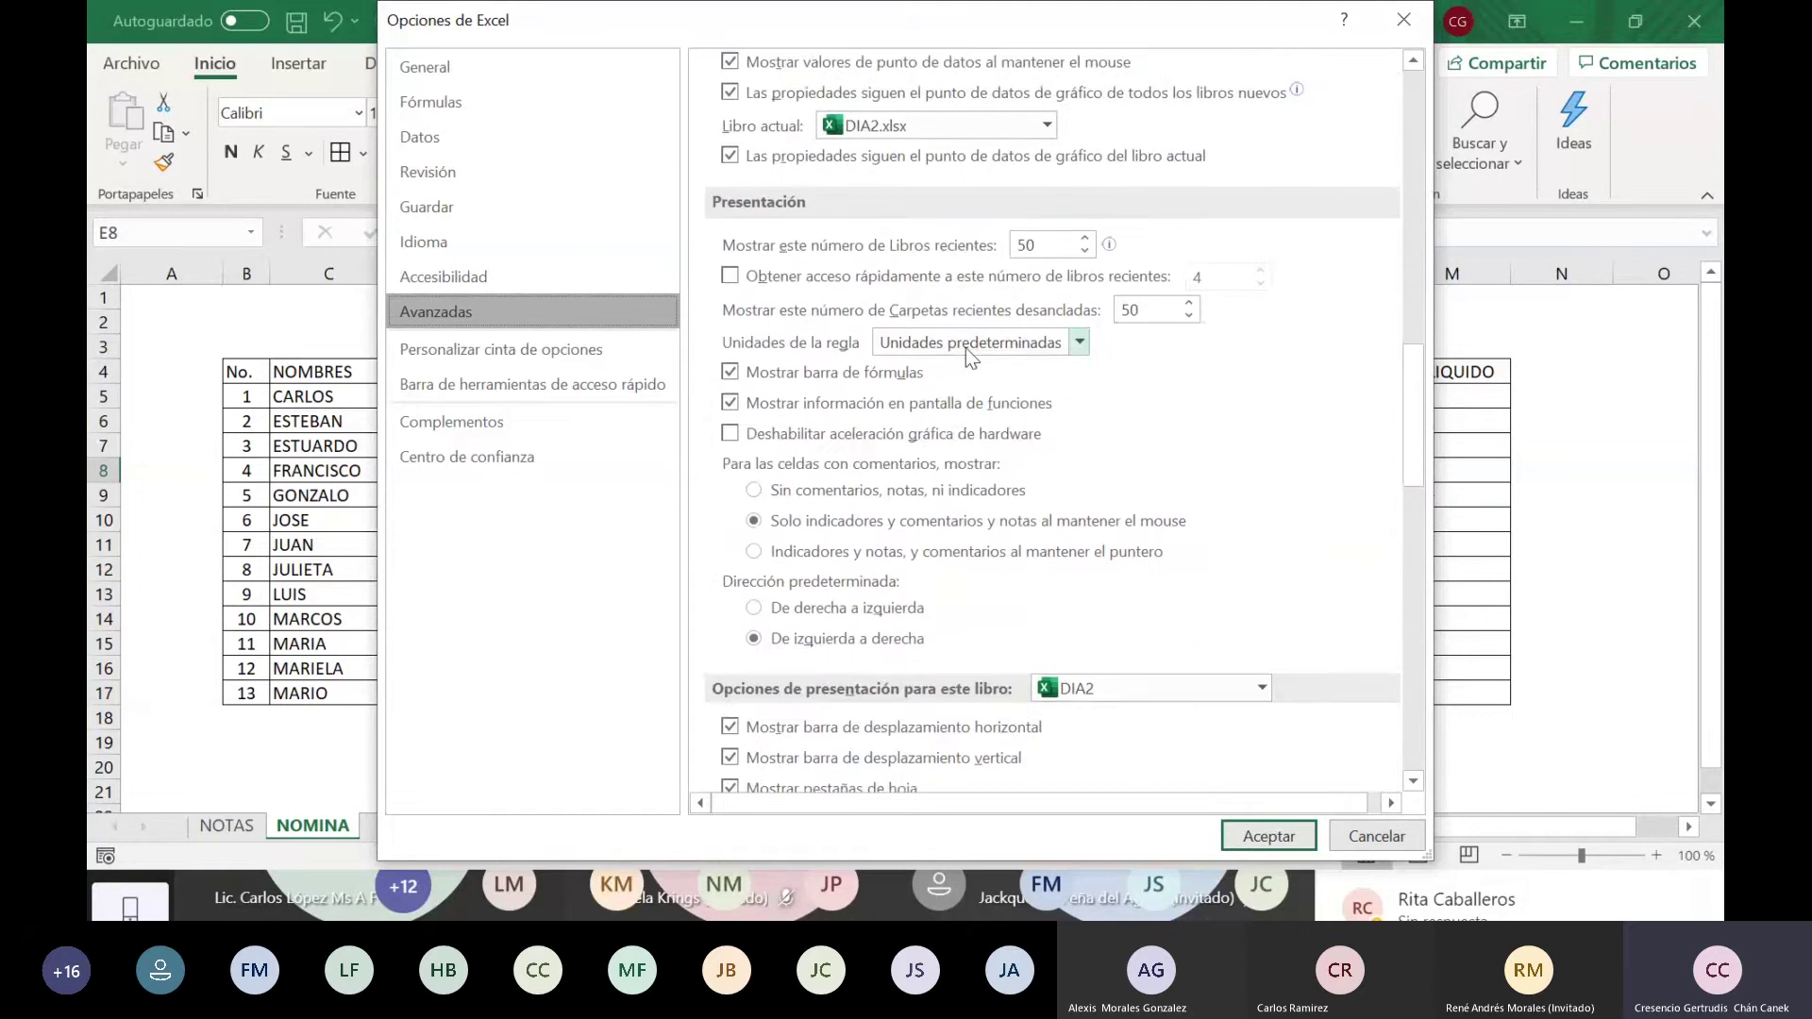
scroll(966, 347, "down", 10)
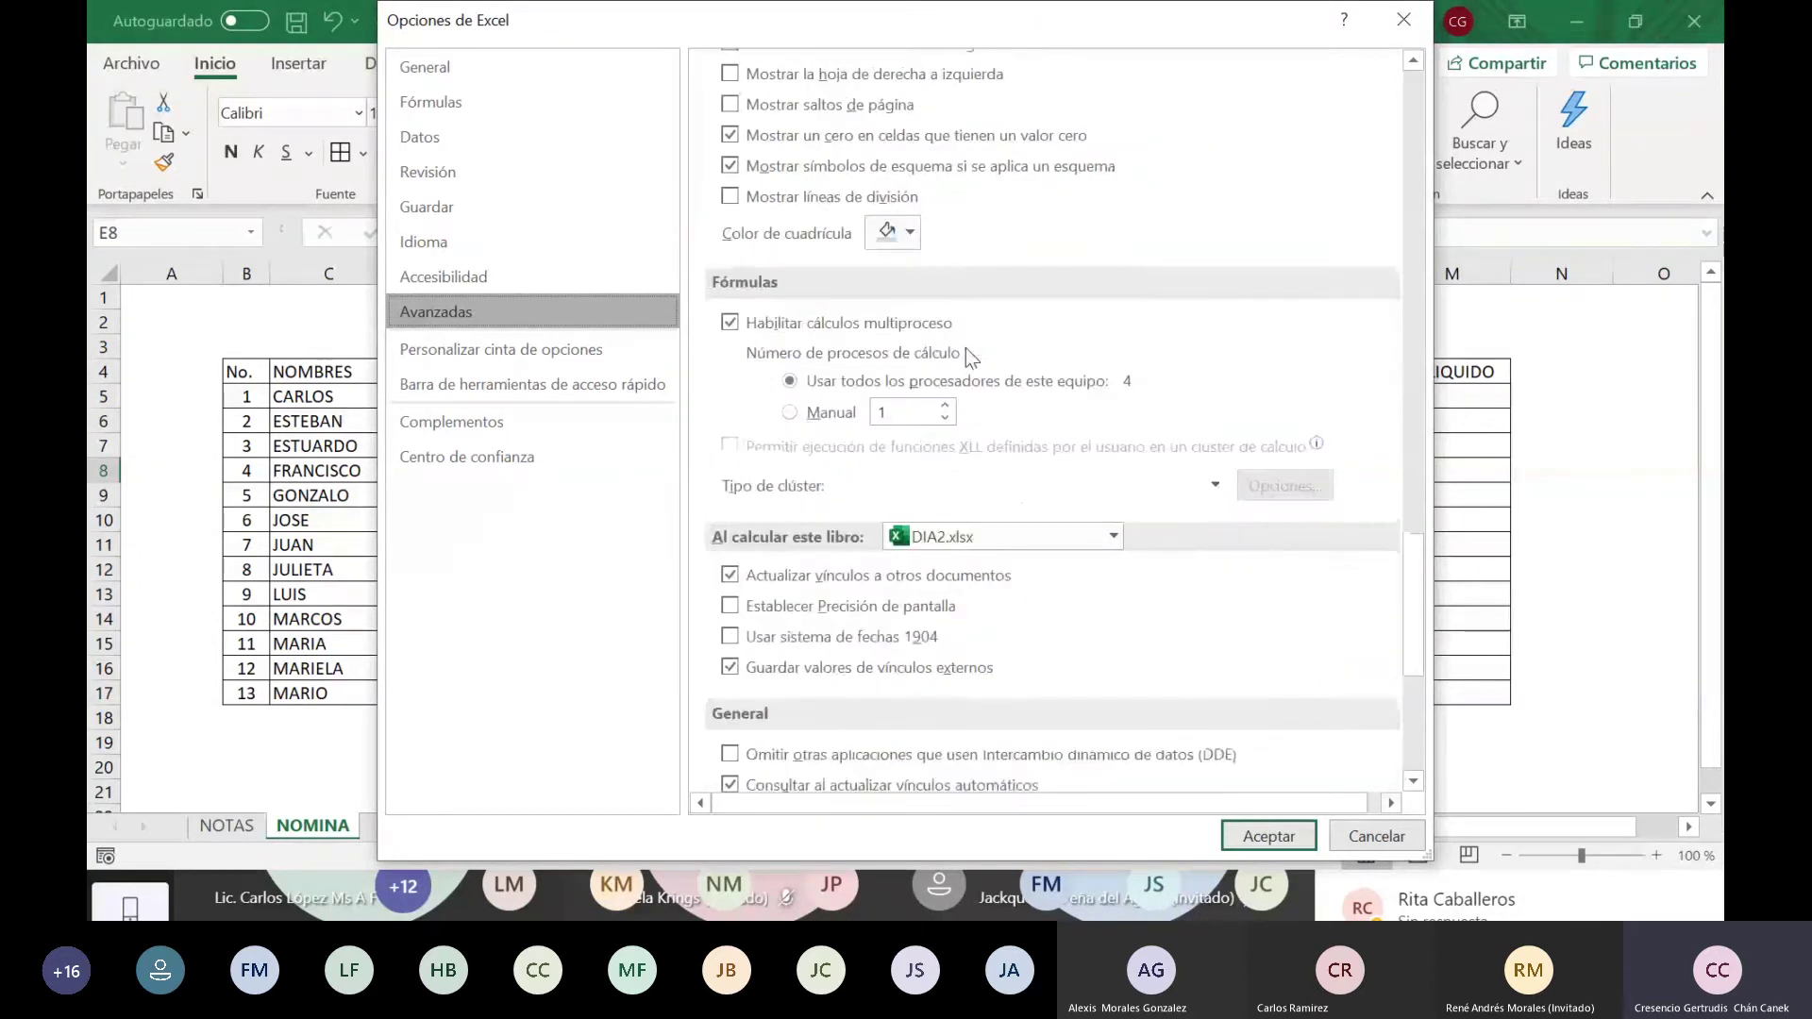
scroll(965, 347, "down", 10)
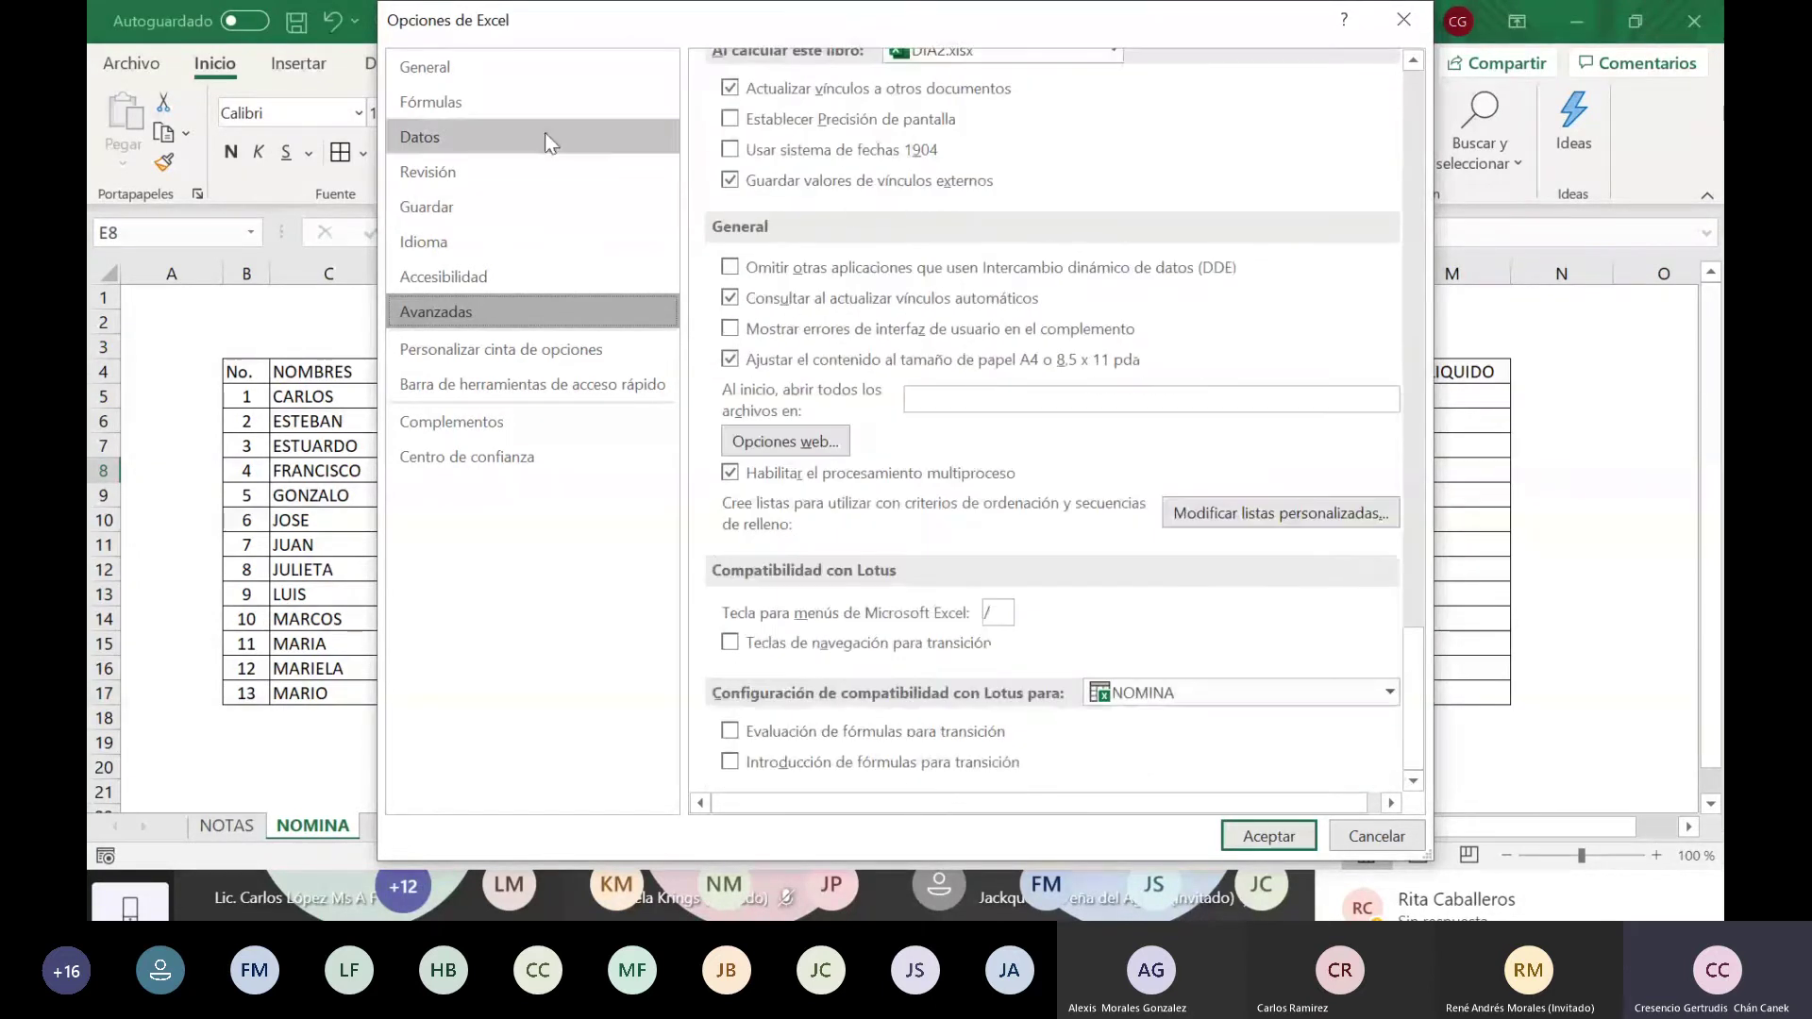
left_click(435, 280)
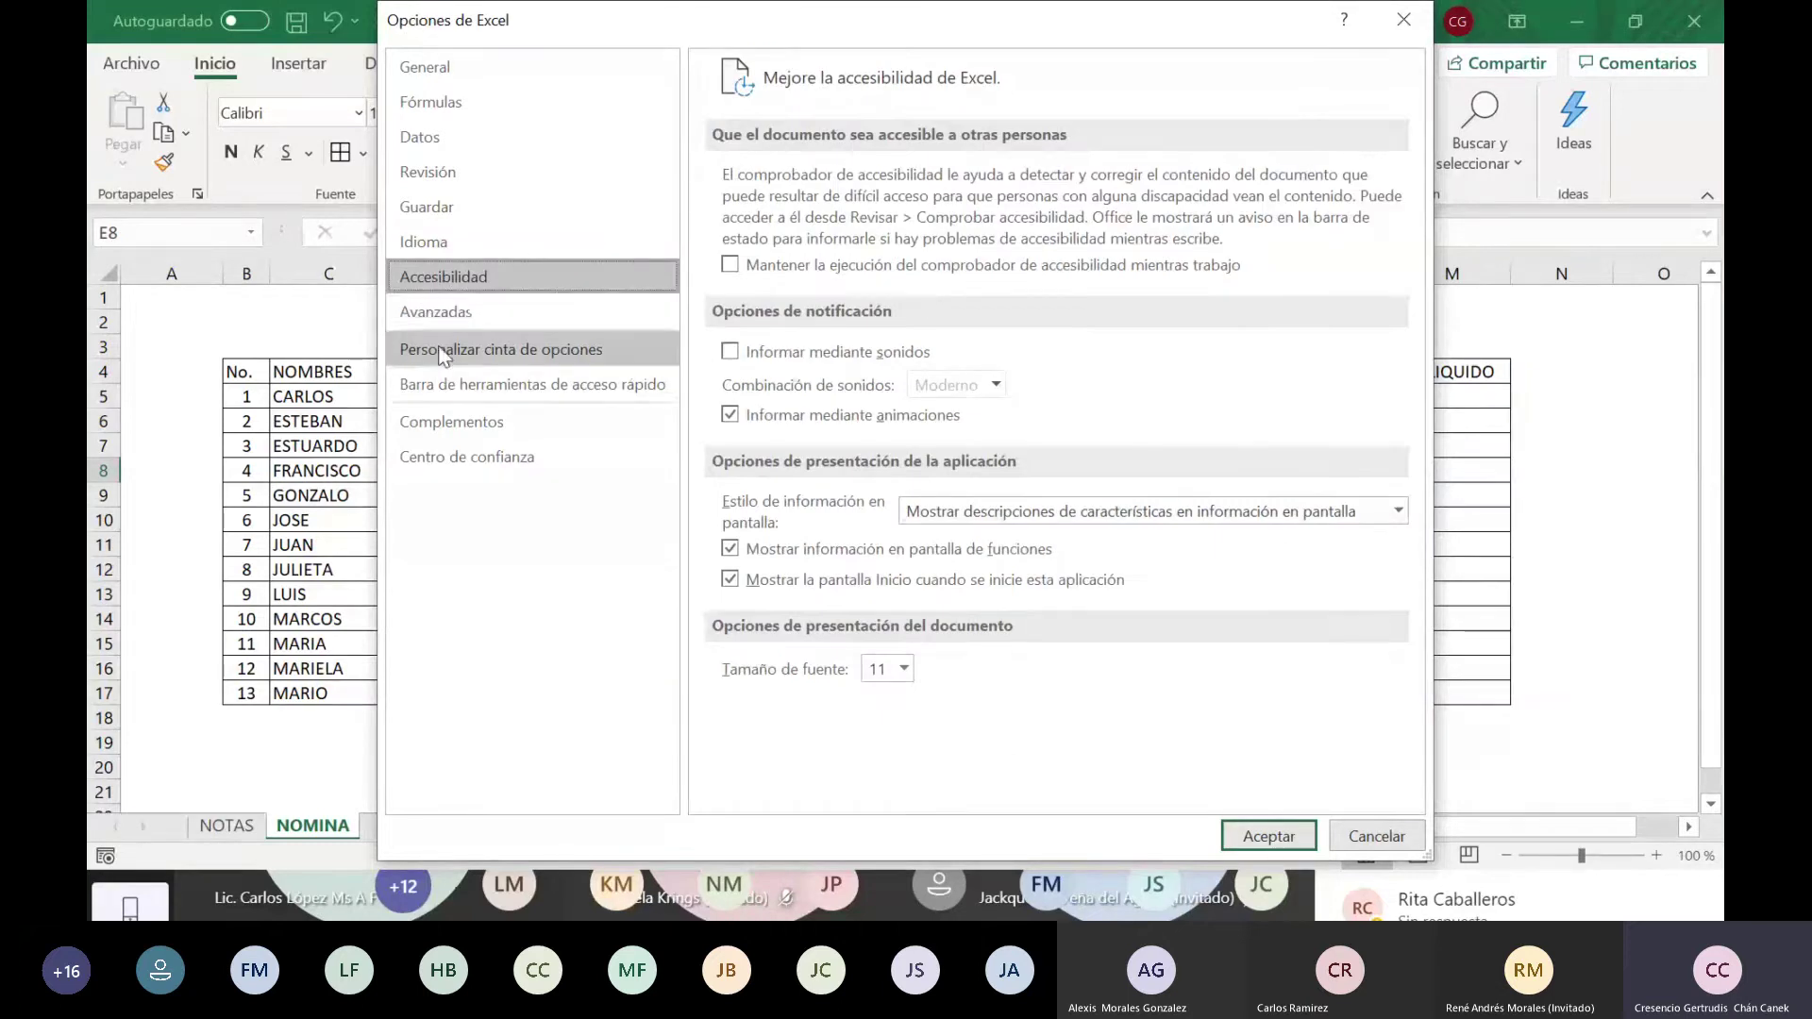
left_click(475, 308)
scroll(1011, 437, "down", 1)
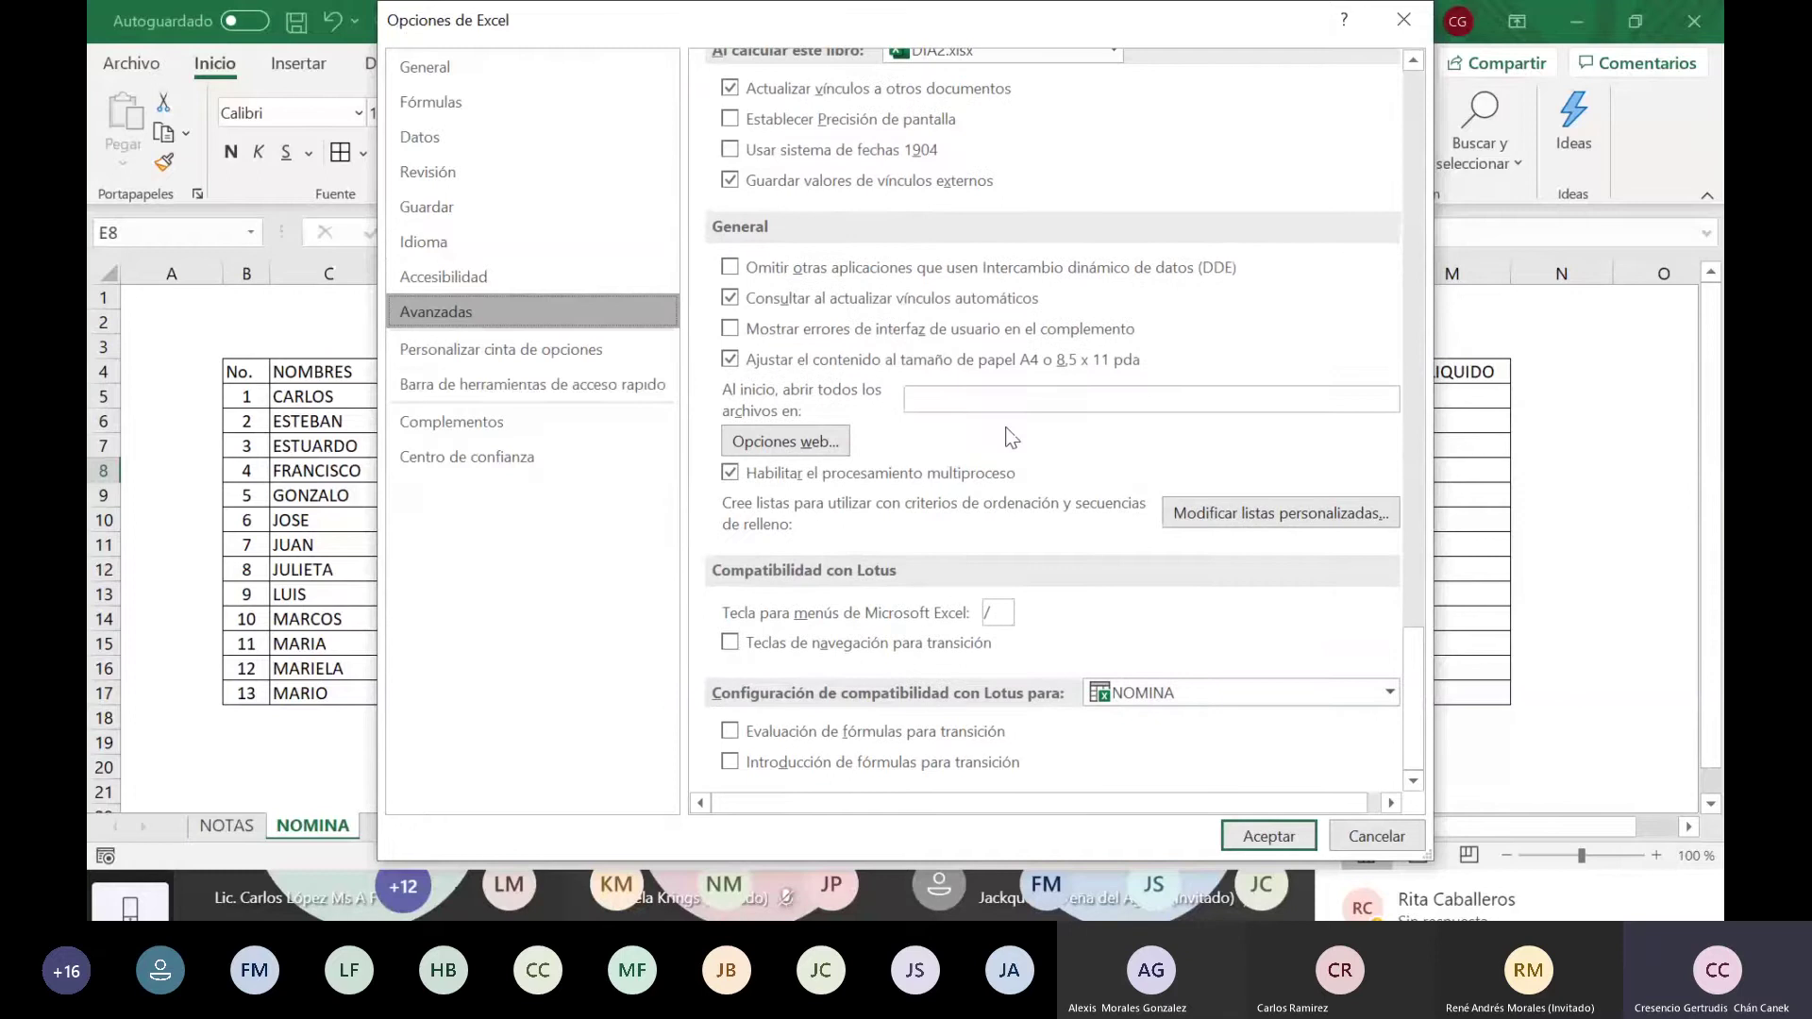
scroll(1011, 437, "up", 7)
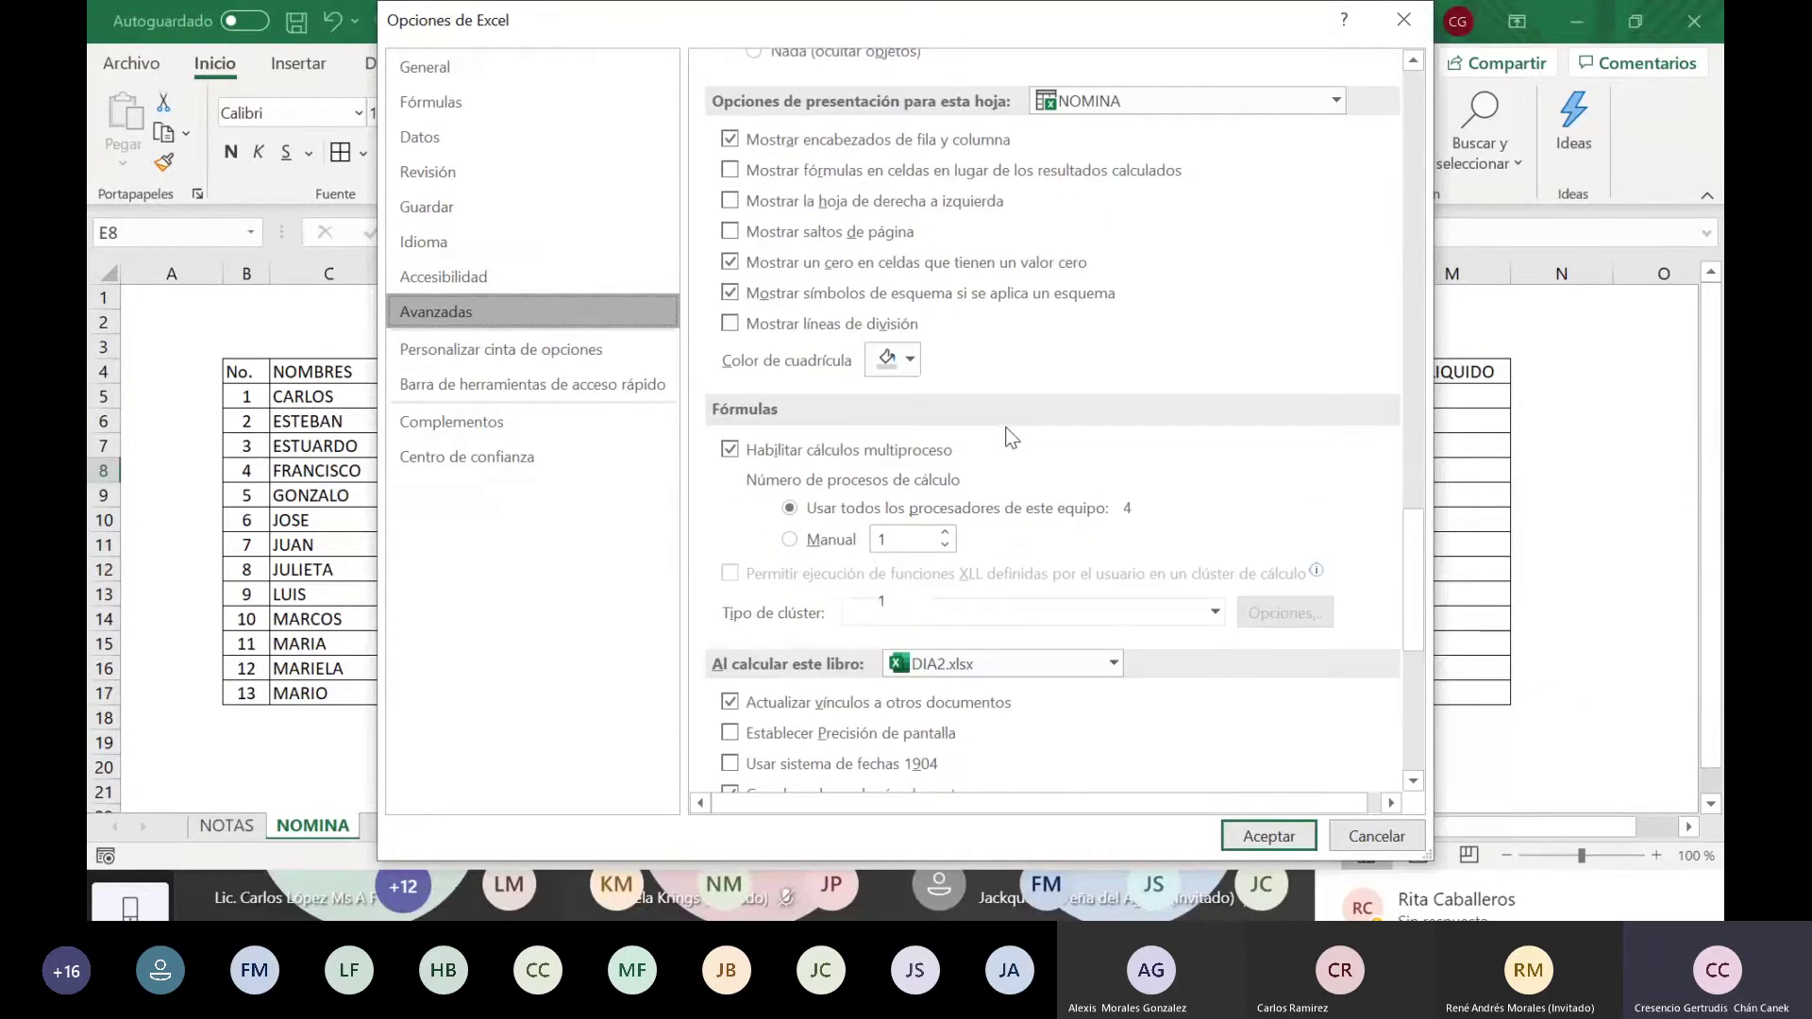
scroll(1011, 437, "up", 6)
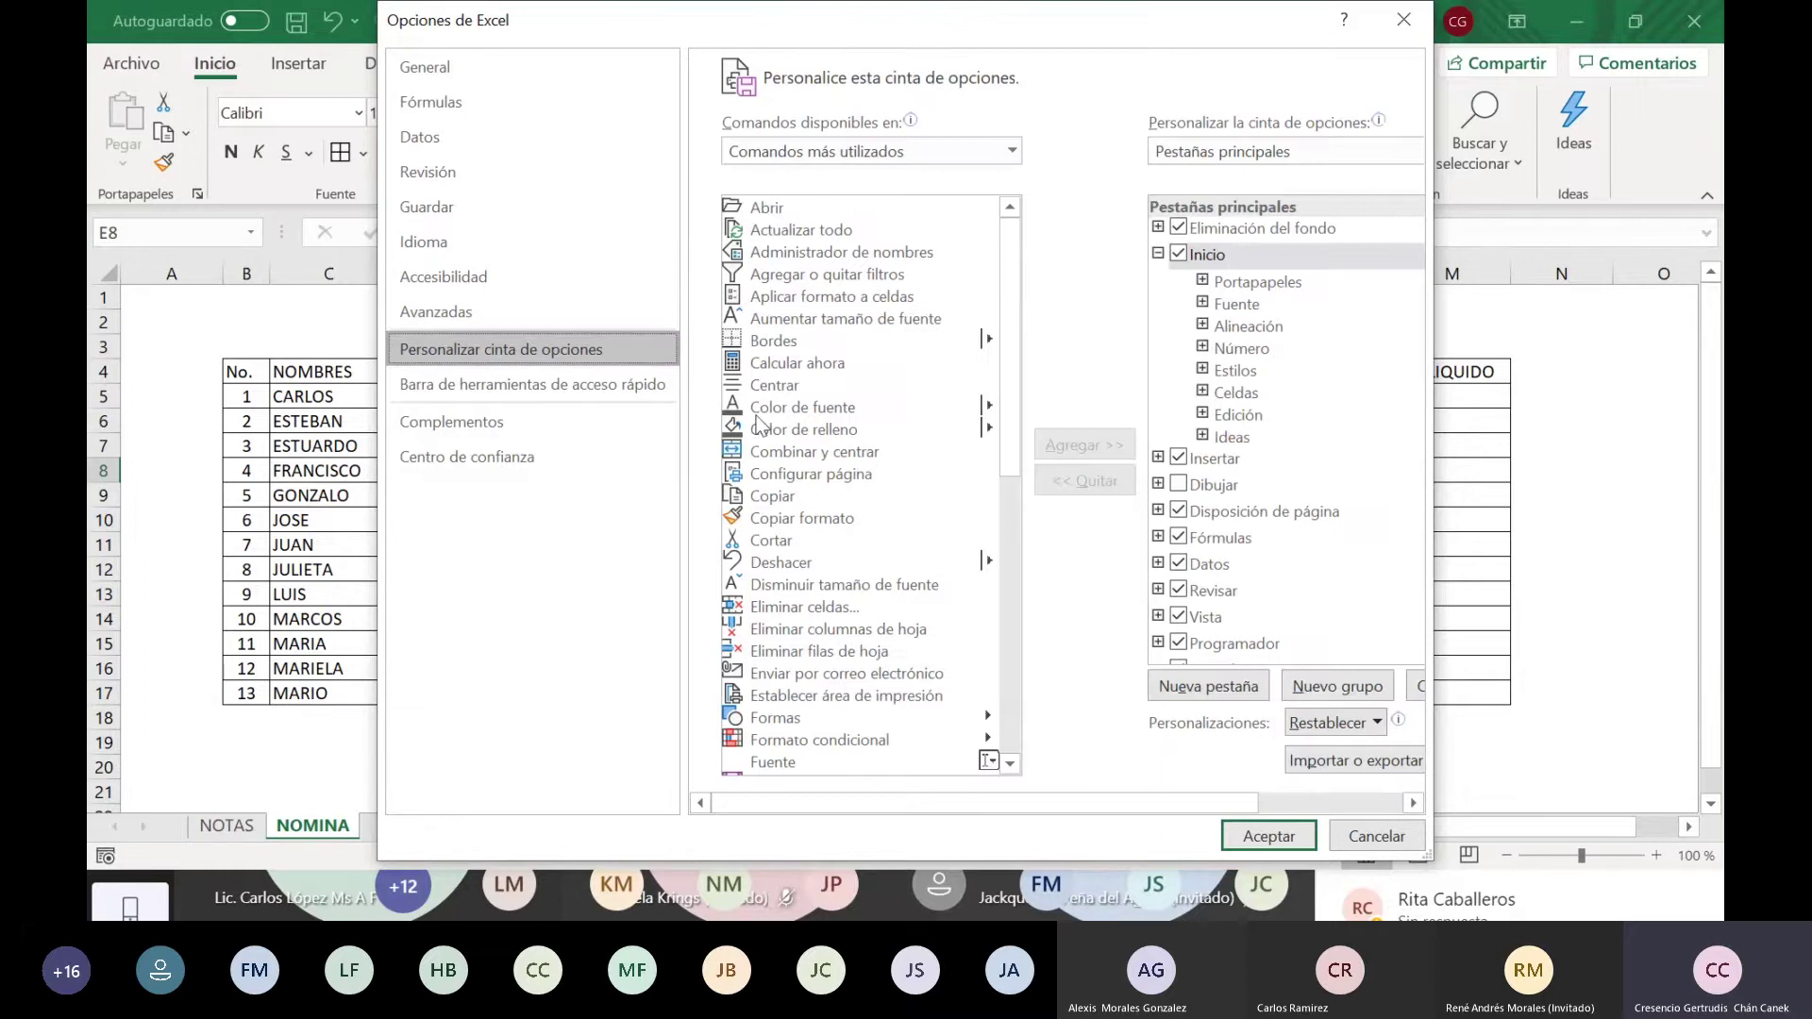
Step: Look over the option pages for the quick access toolbar, Centro de confianza and Complementos
left_click(505, 383)
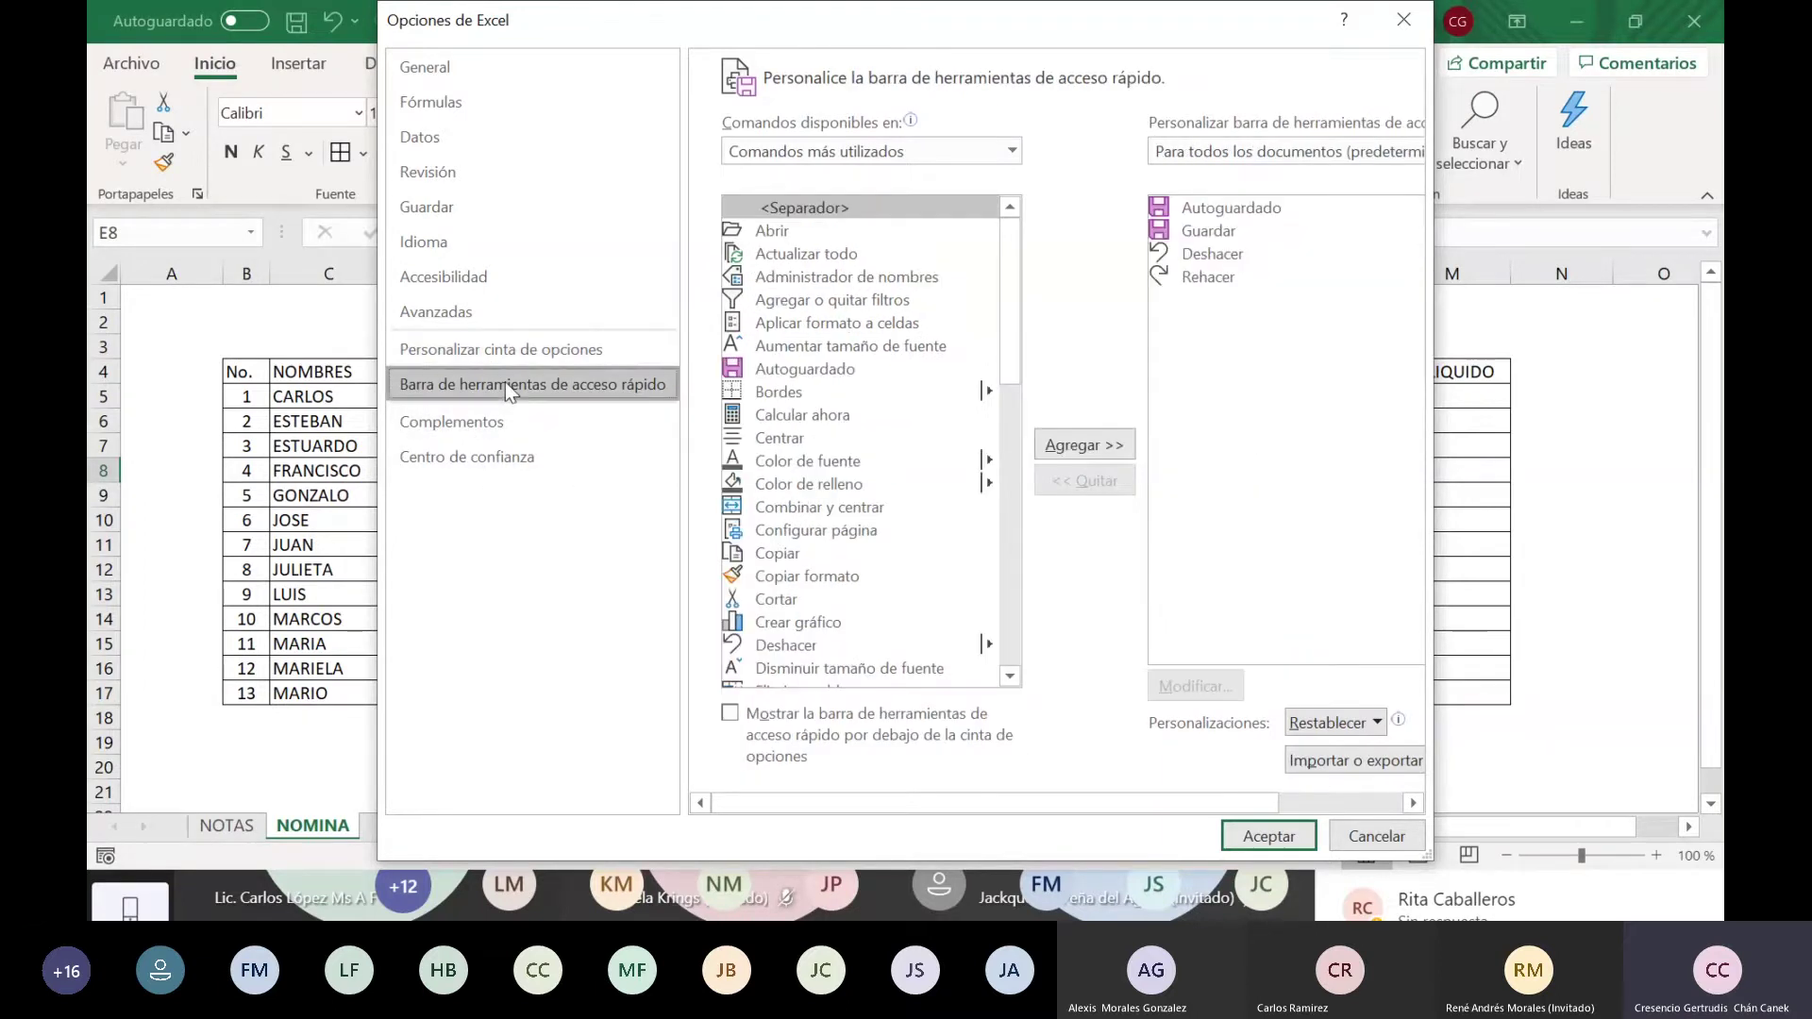
left_click(451, 456)
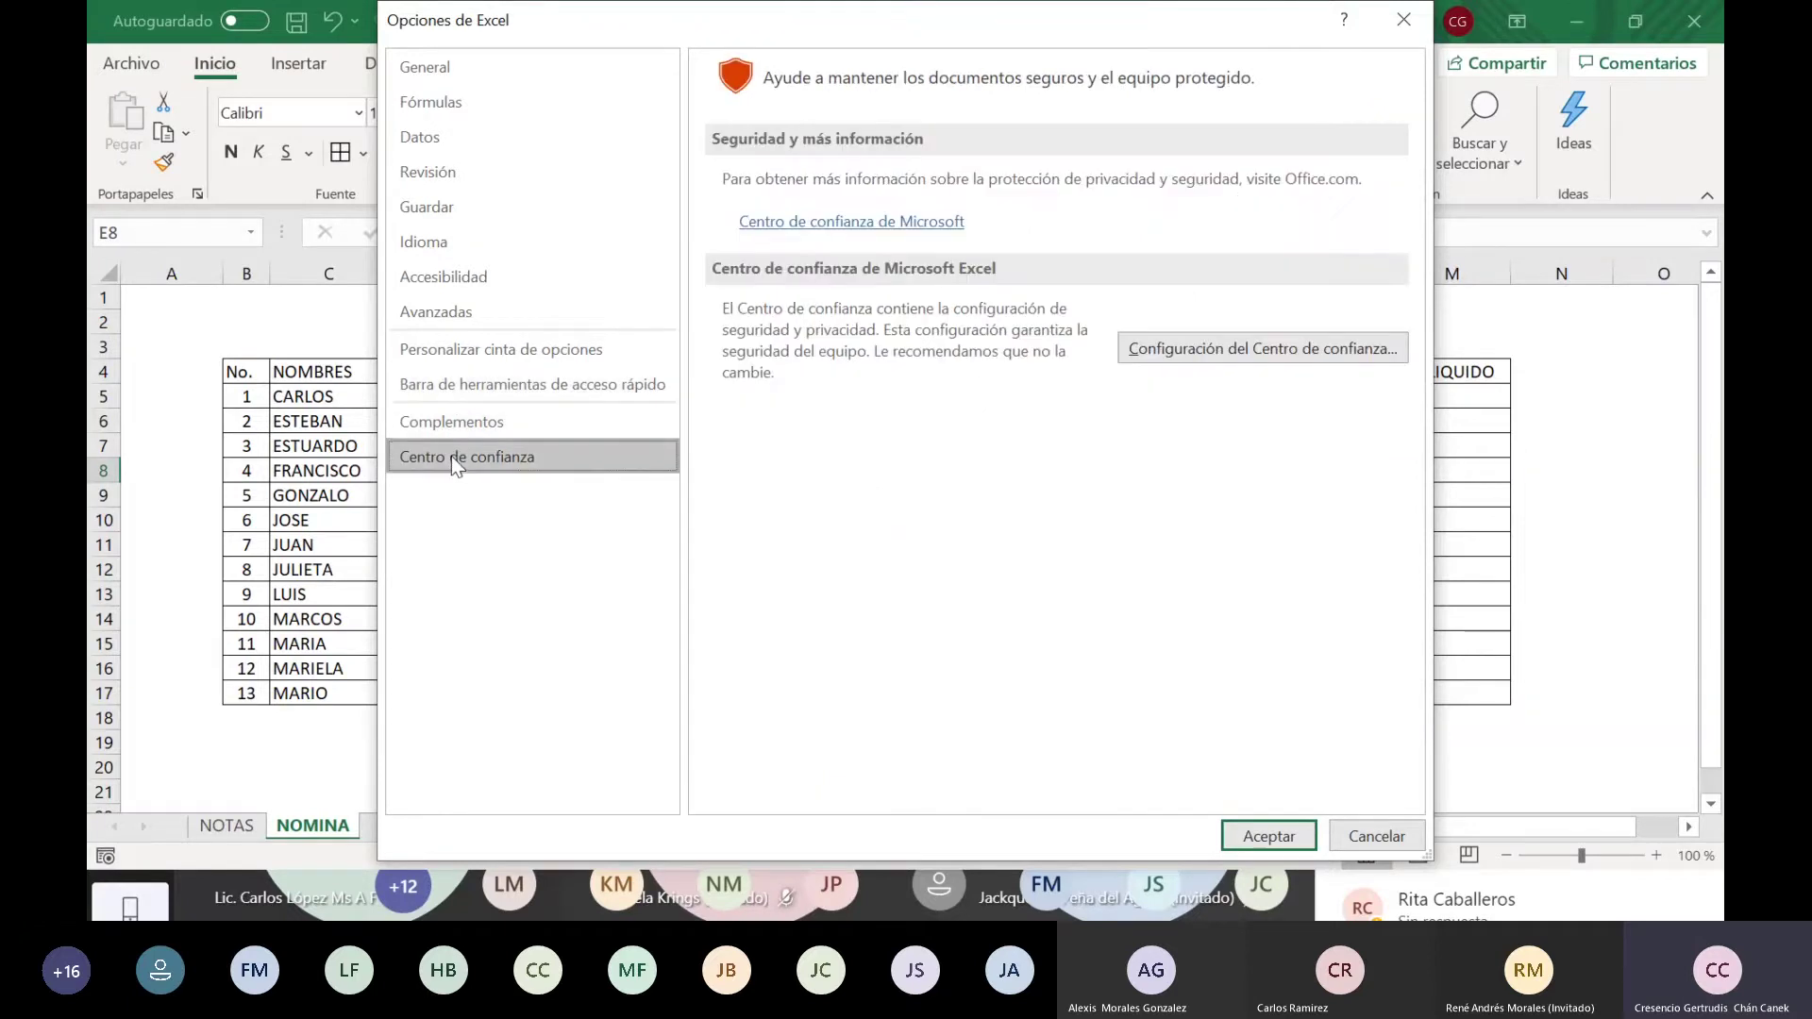
left_click(506, 422)
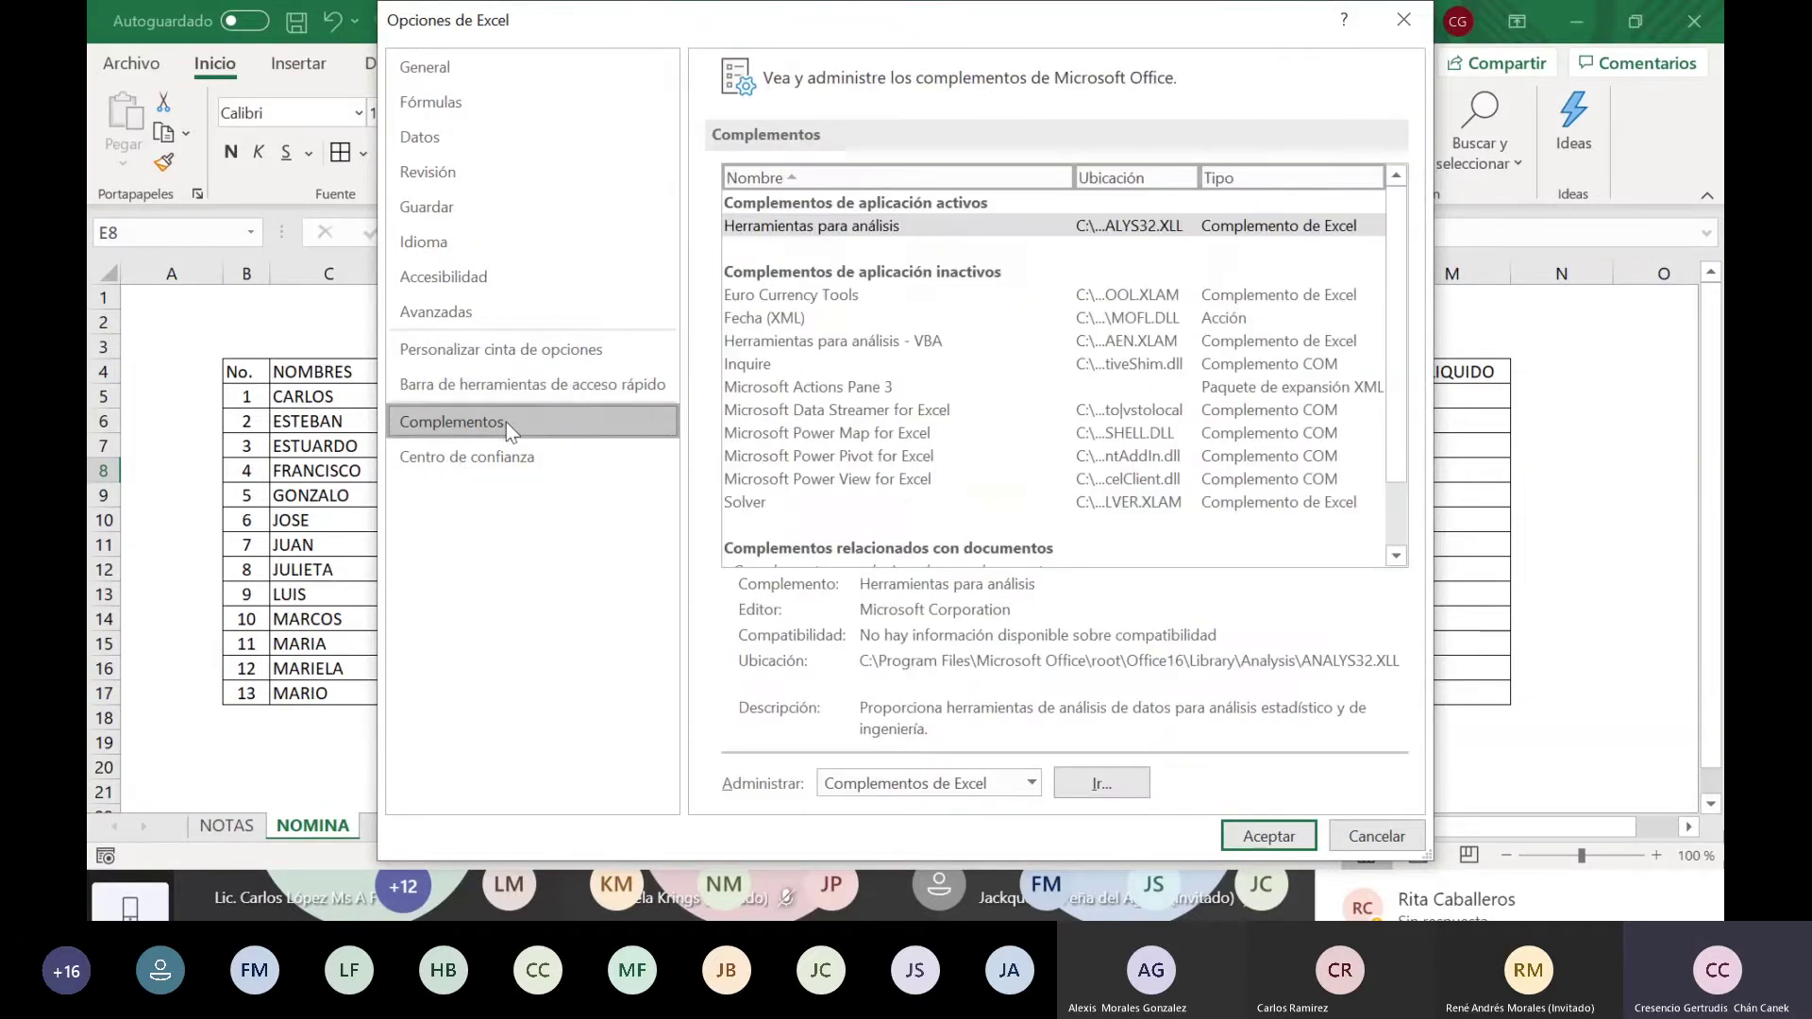
Step: Review the General options, from the user interface settings through to the startup options
left_click(428, 68)
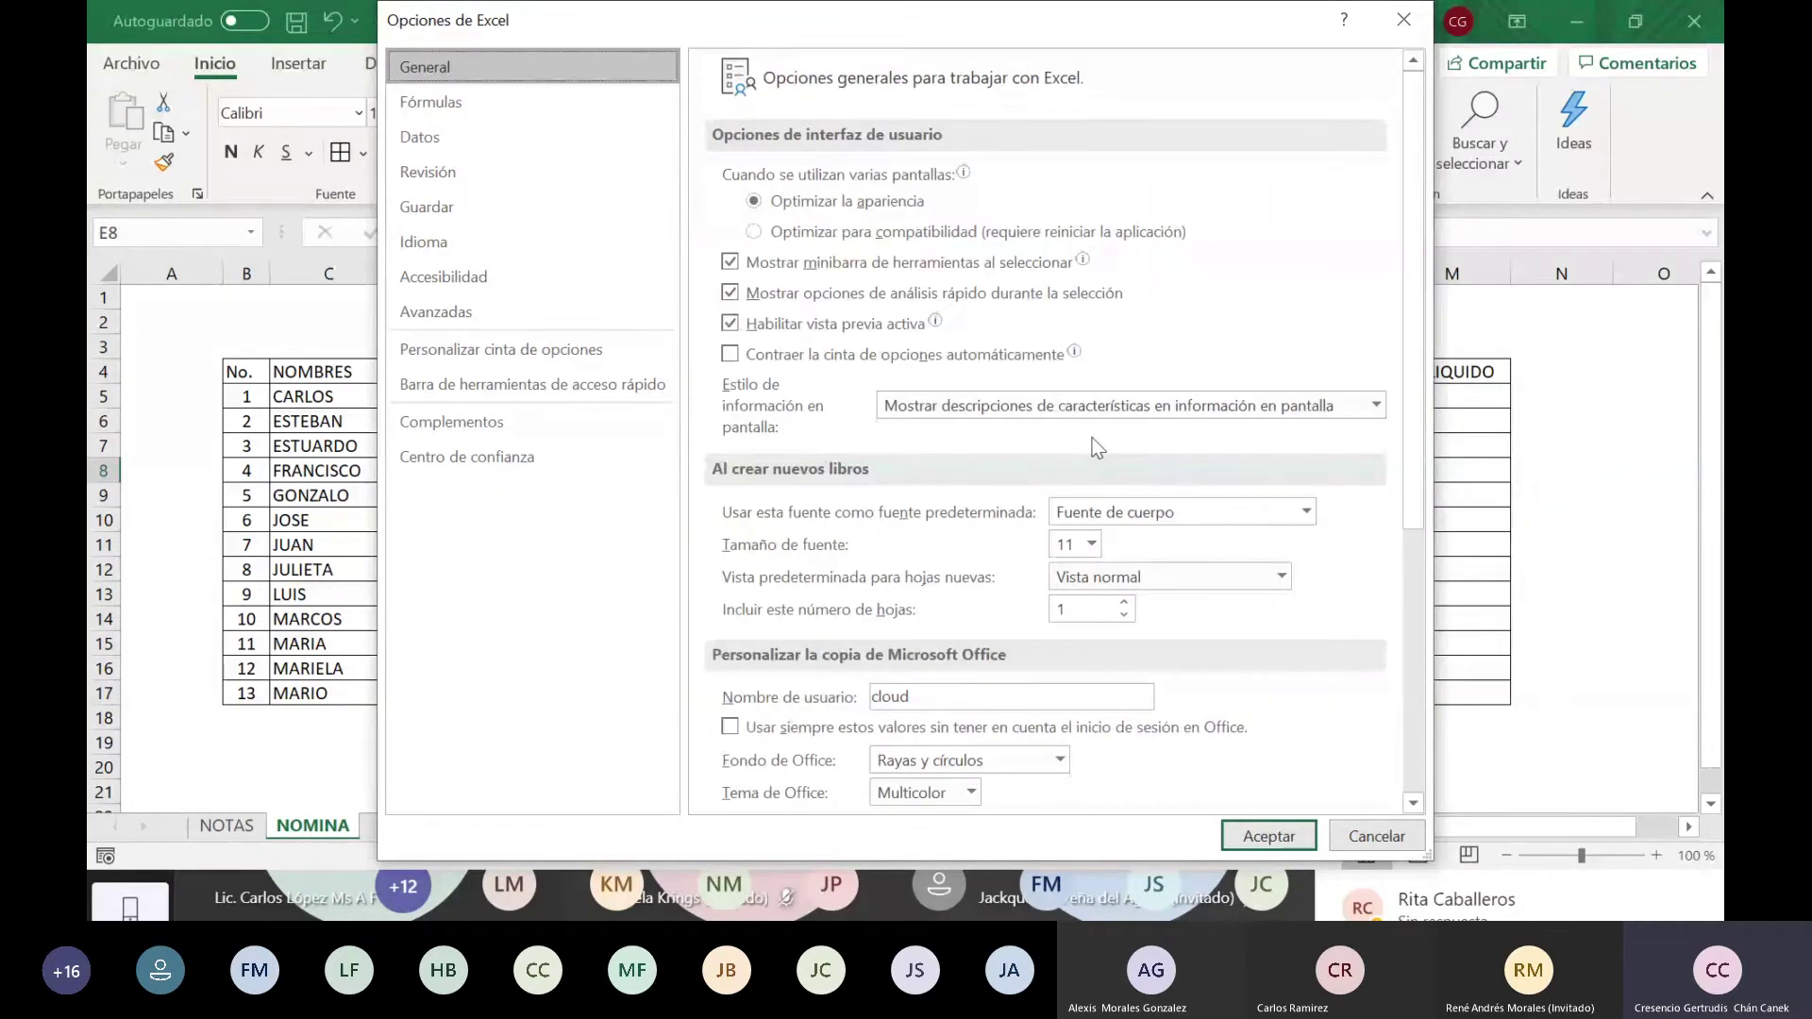
scroll(1097, 449, "down", 2)
scroll(1094, 444, "down", 5)
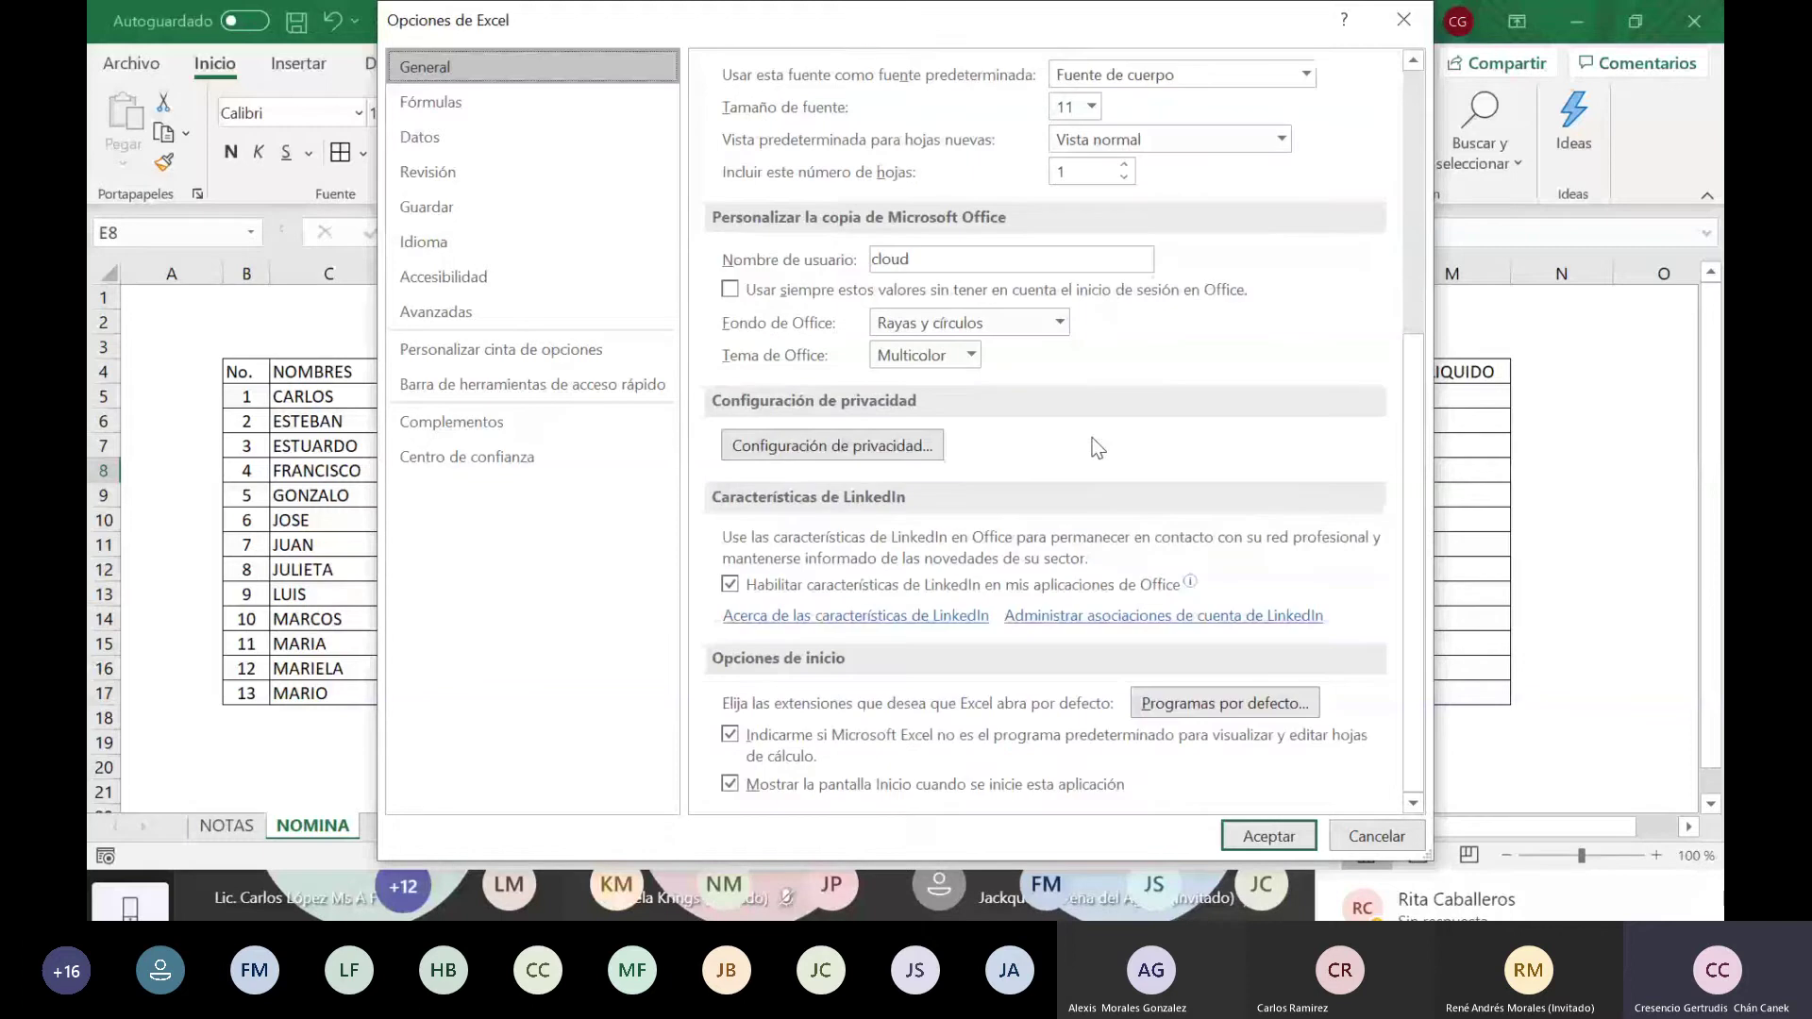
scroll(1097, 448, "up", 5)
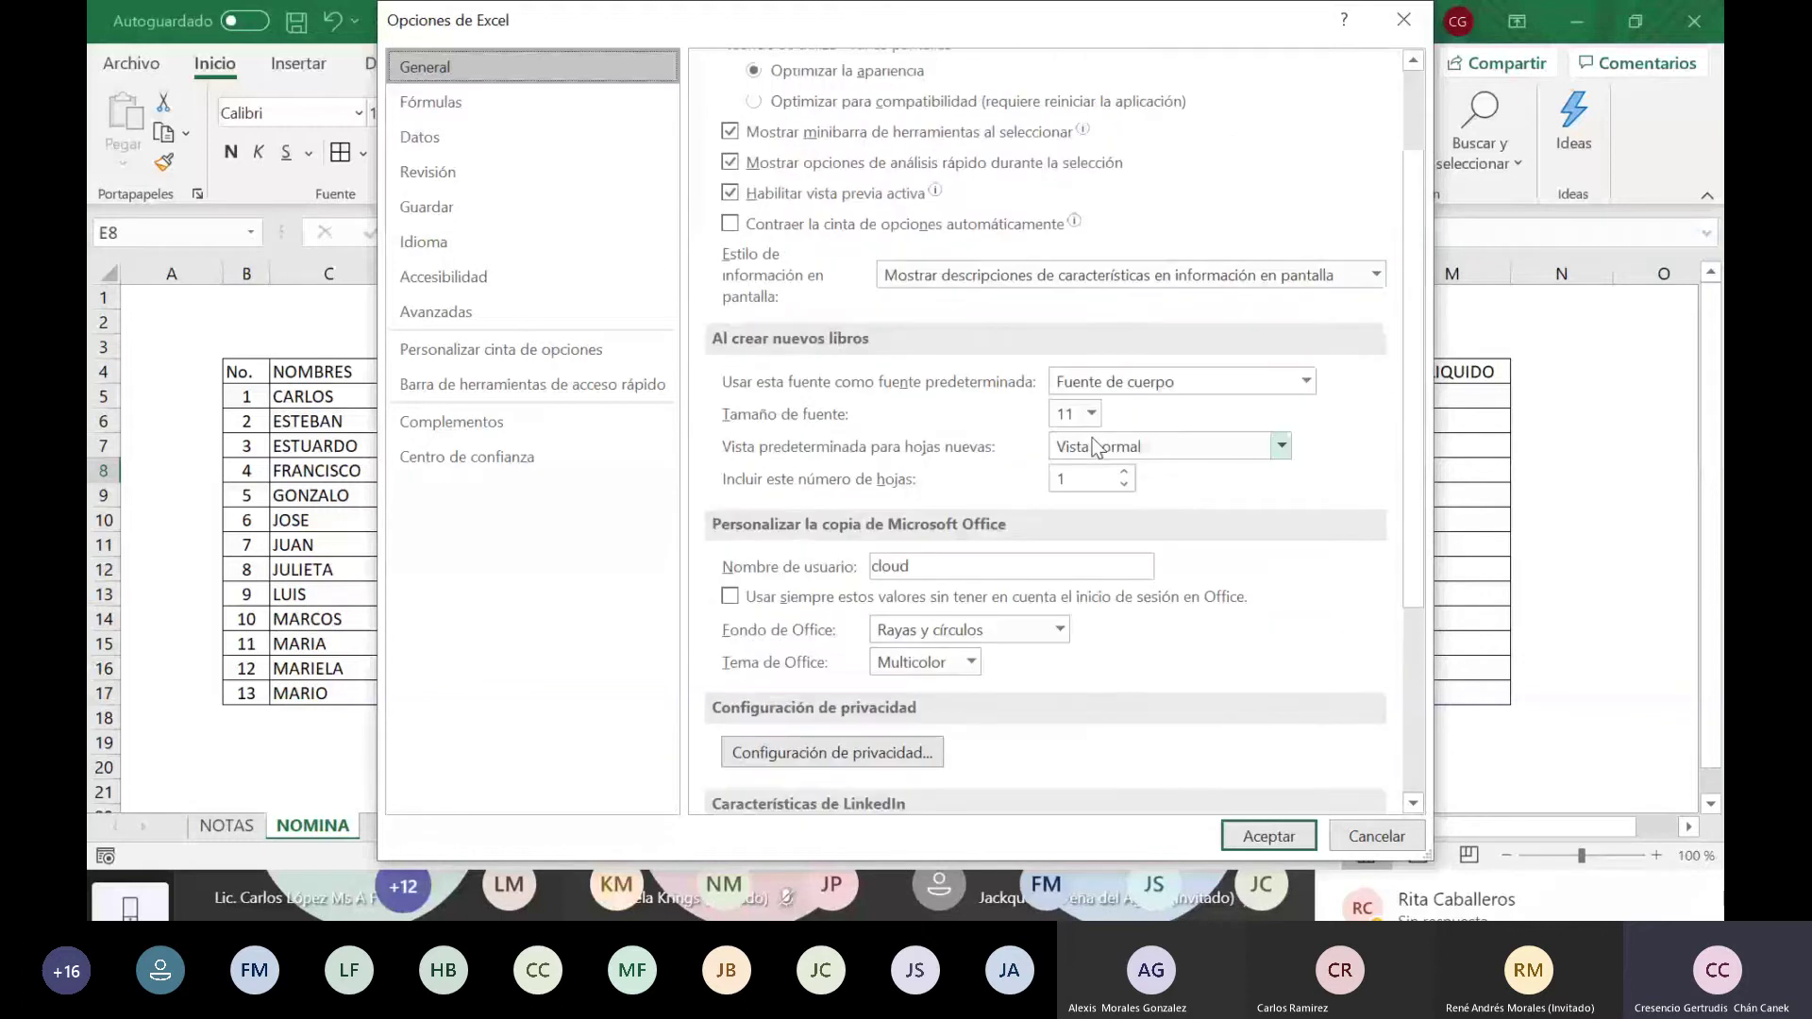
scroll(1097, 448, "up", 2)
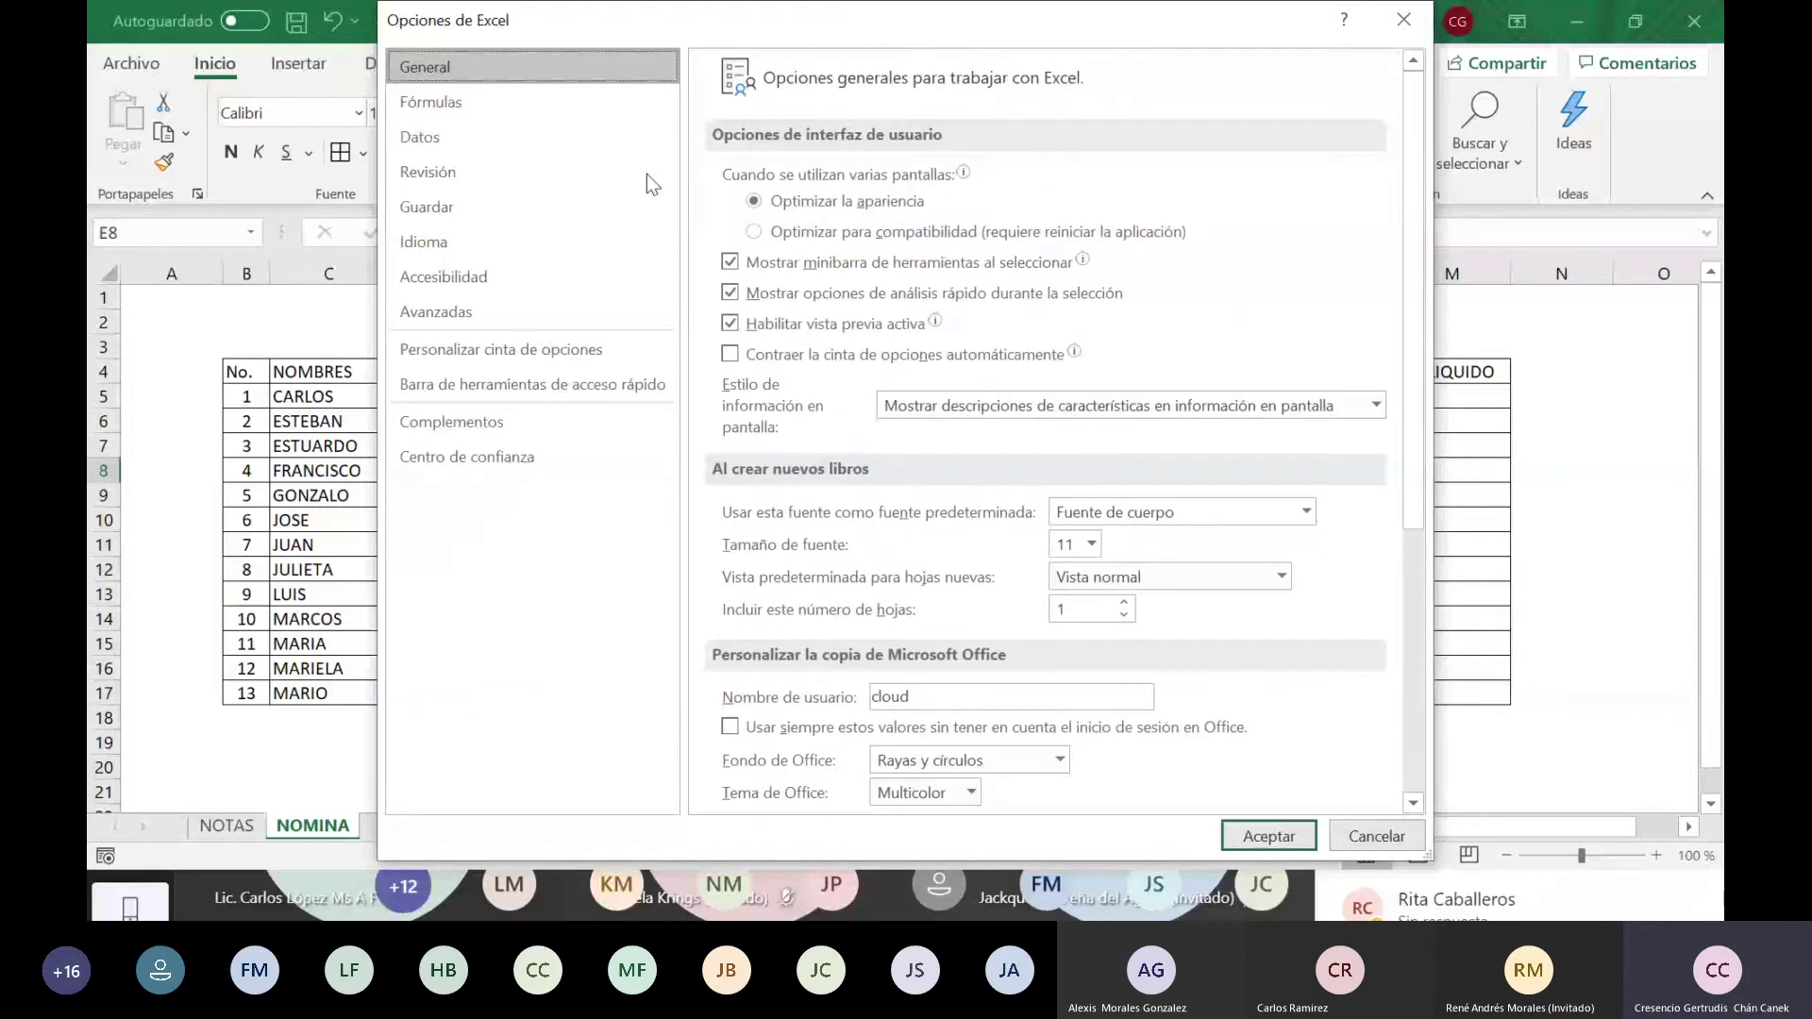
Step: Review the Fórmulas, Datos and Revisión options, and close the Excel options without changing anything
left_click(456, 101)
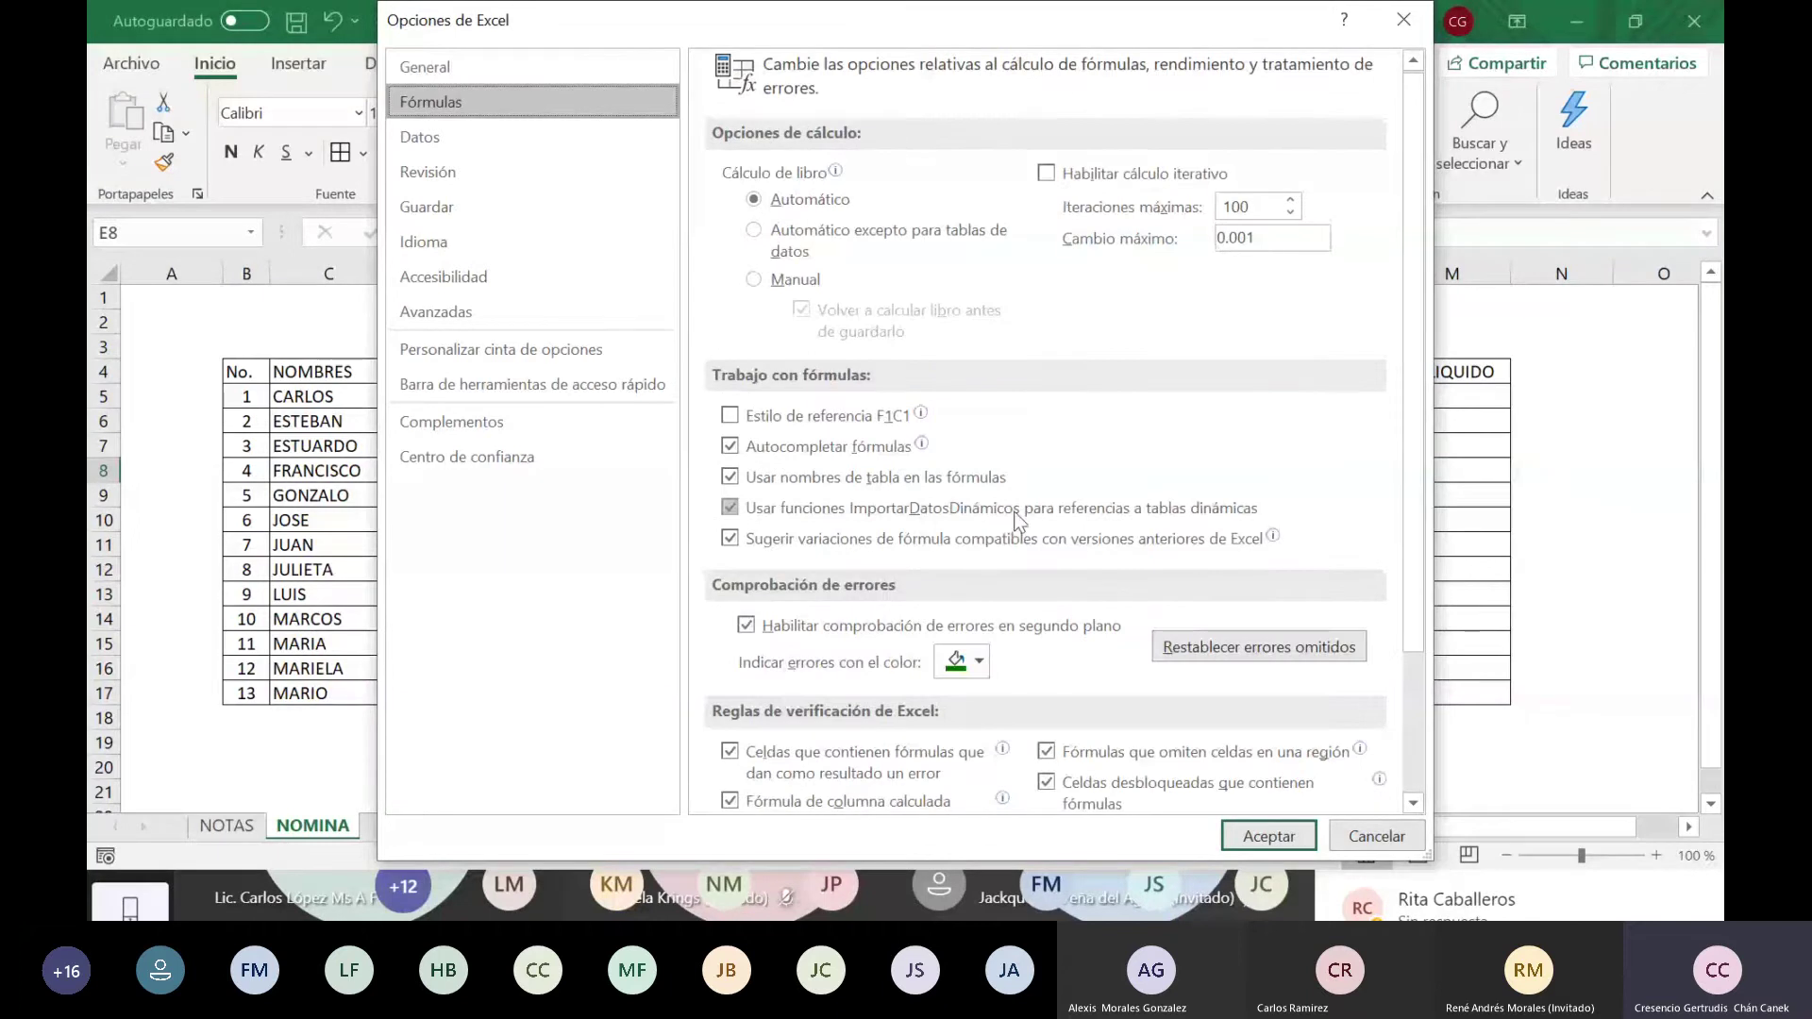
scroll(1016, 520, "down", 2)
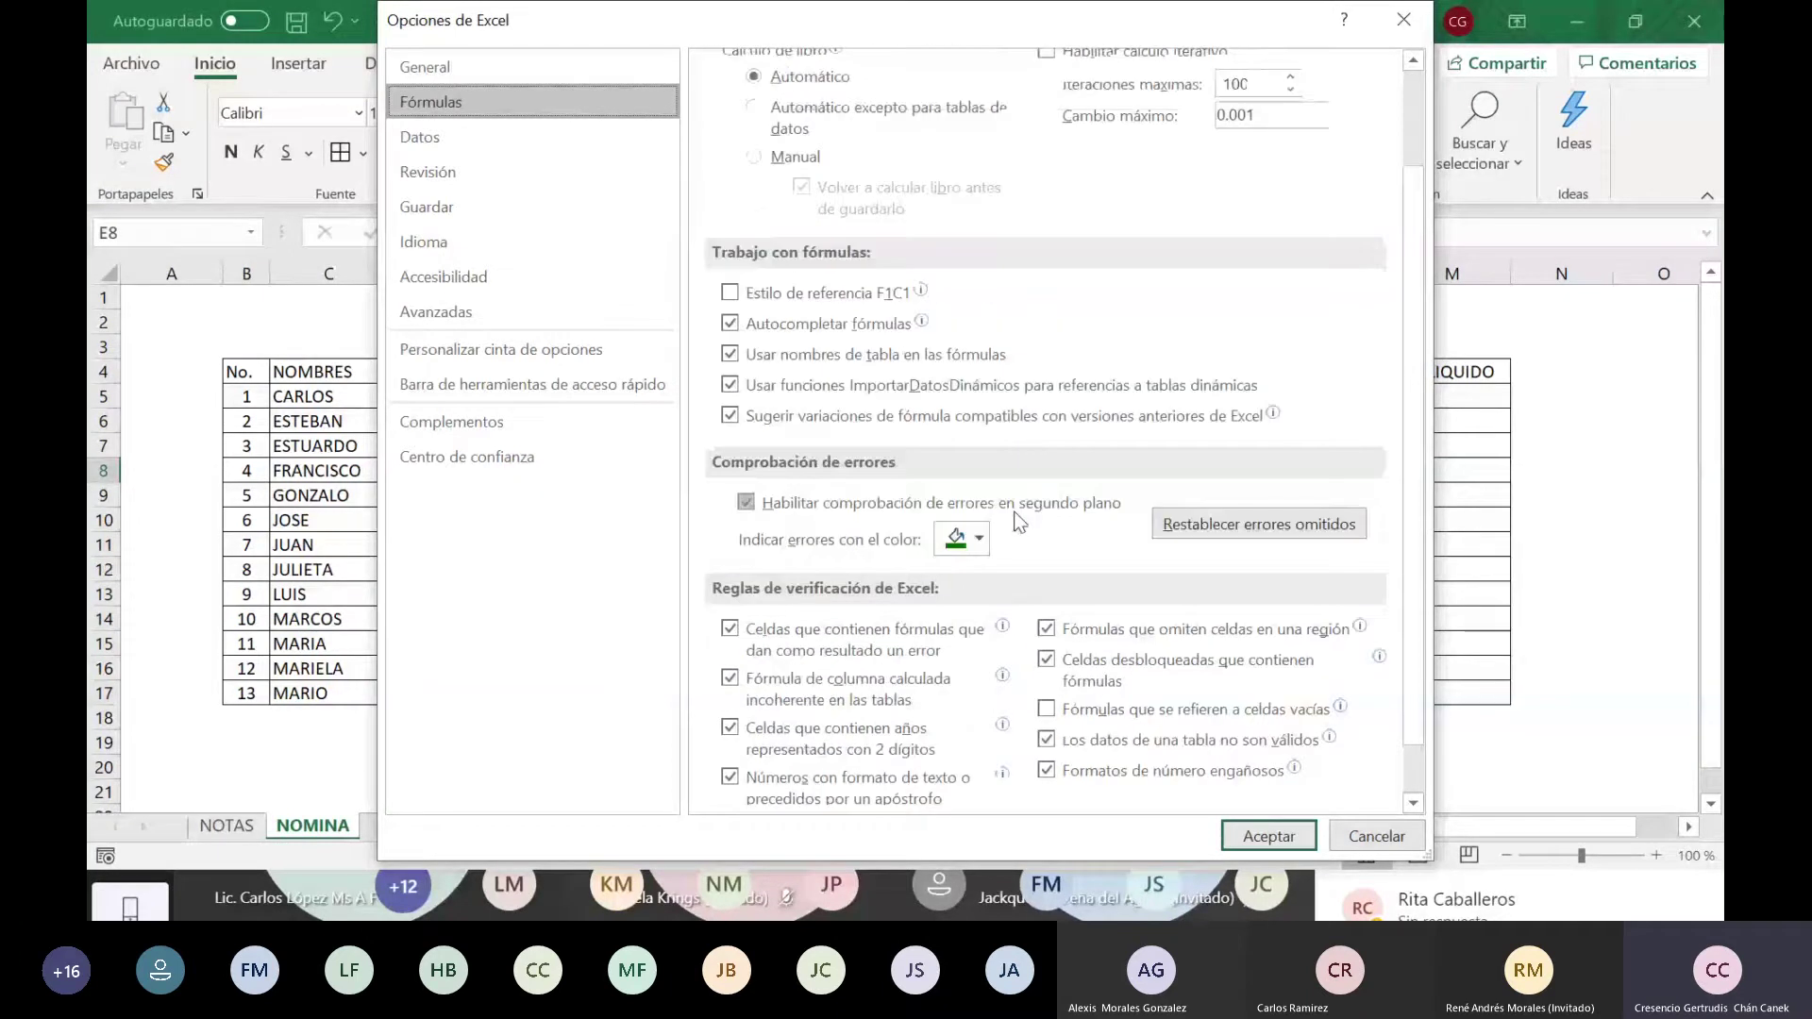
scroll(1018, 521, "up", 2)
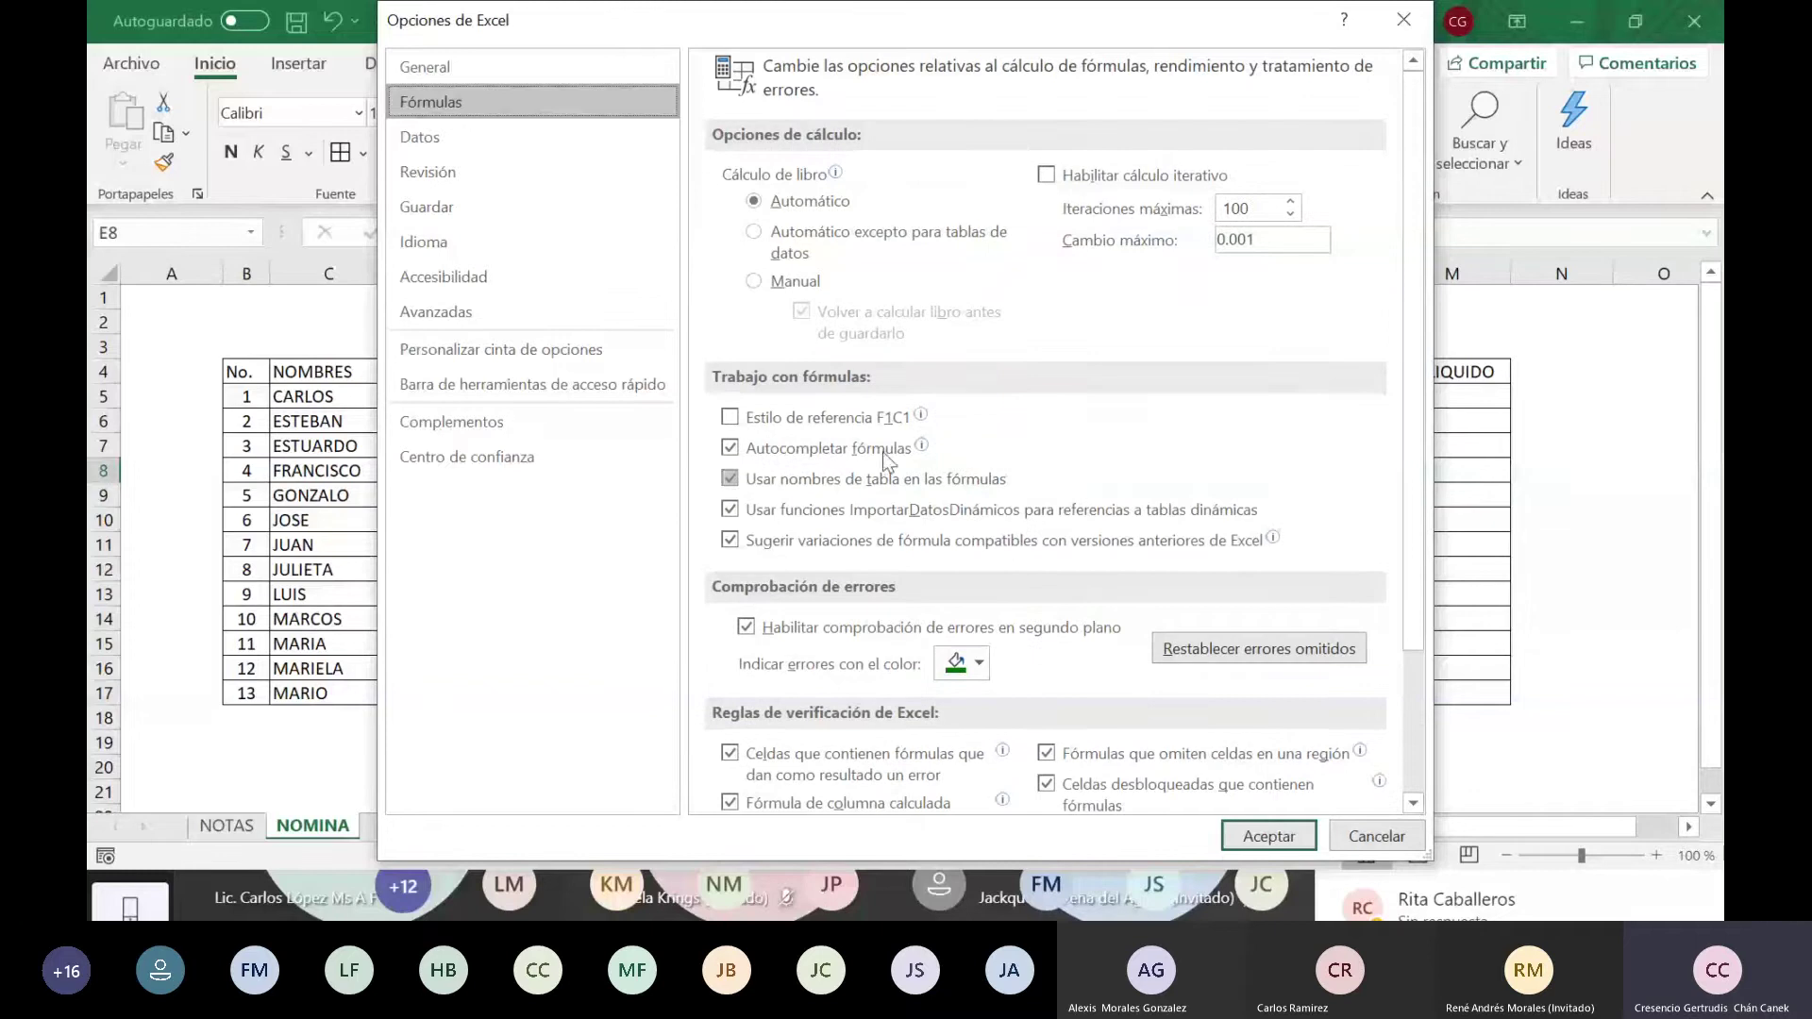
left_click(458, 140)
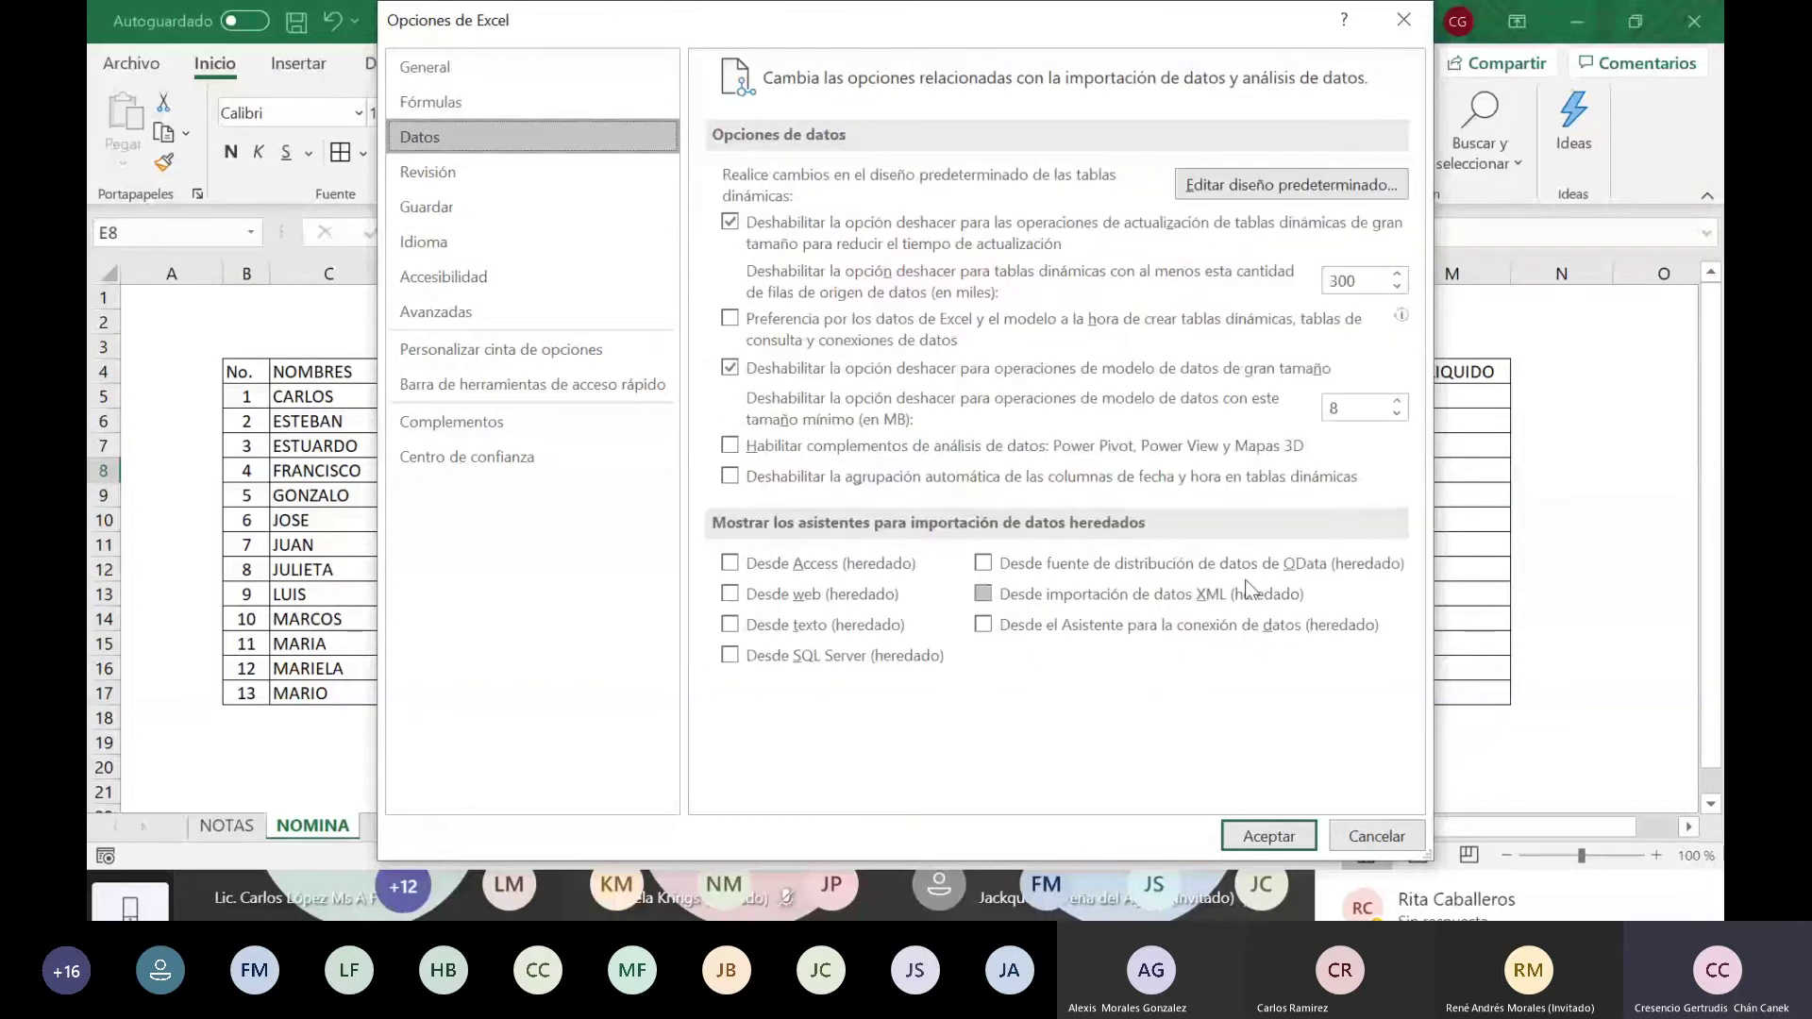
left_click(440, 179)
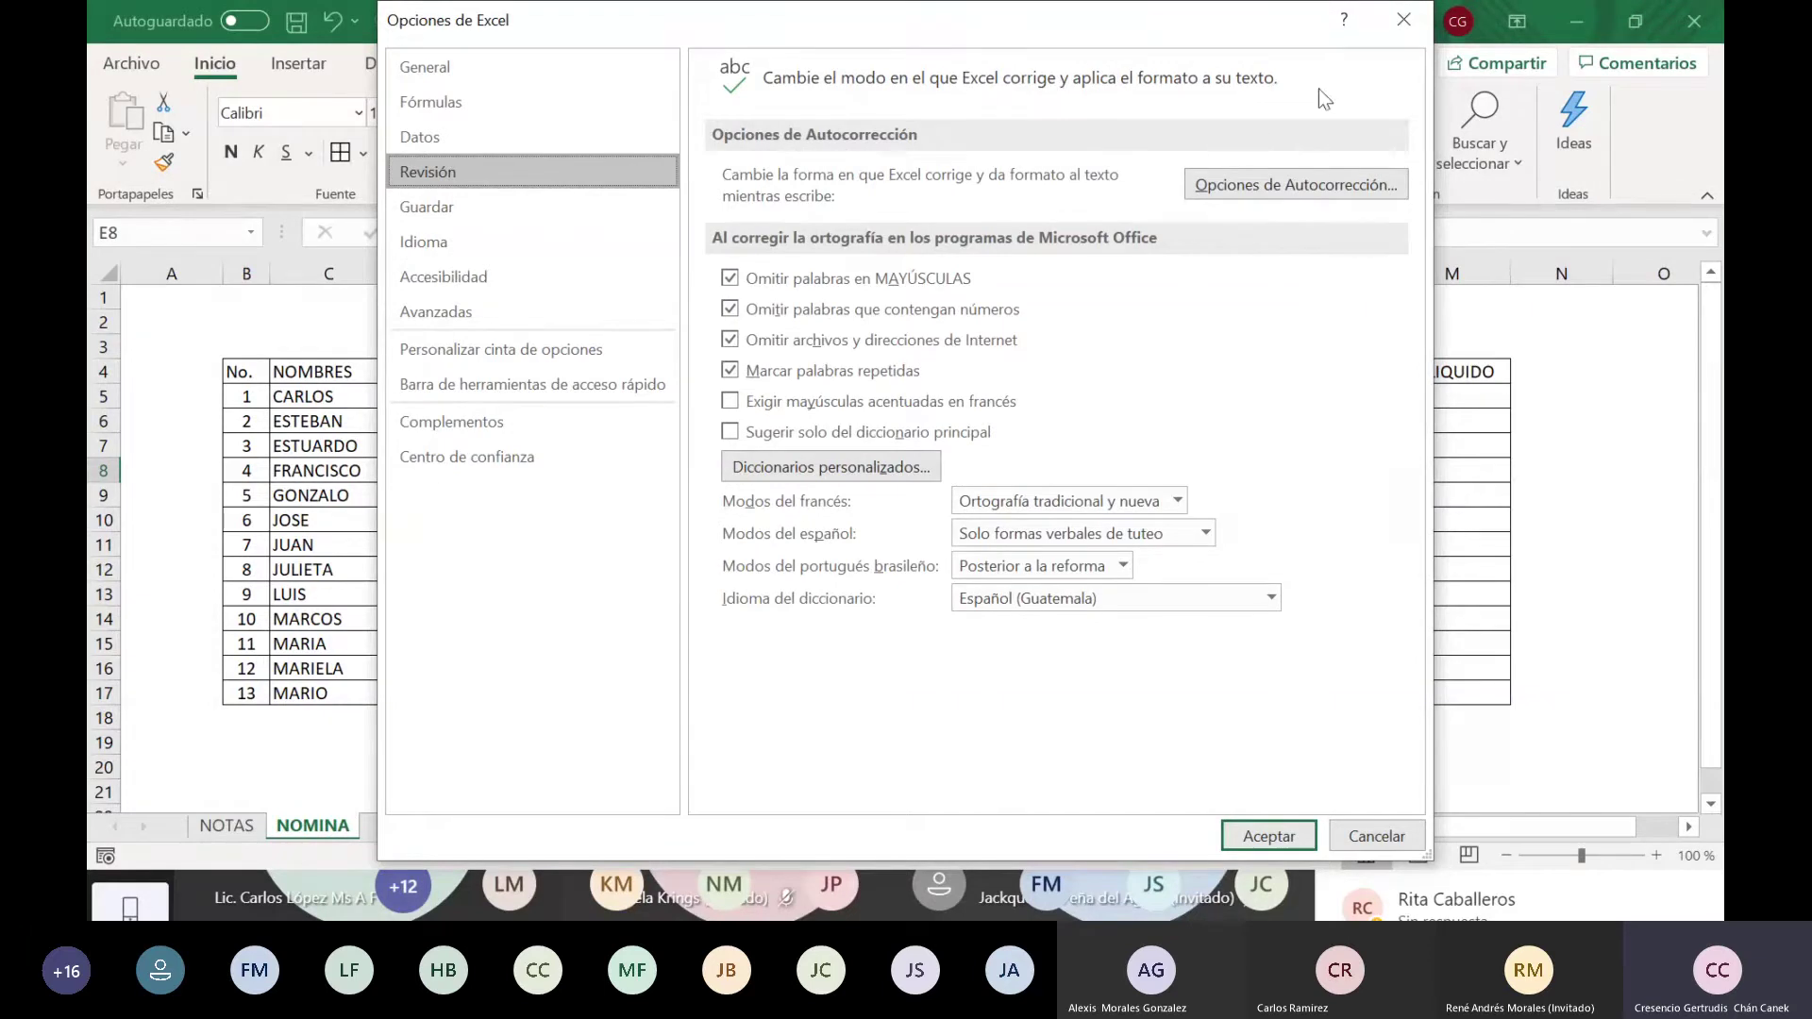
left_click(1410, 19)
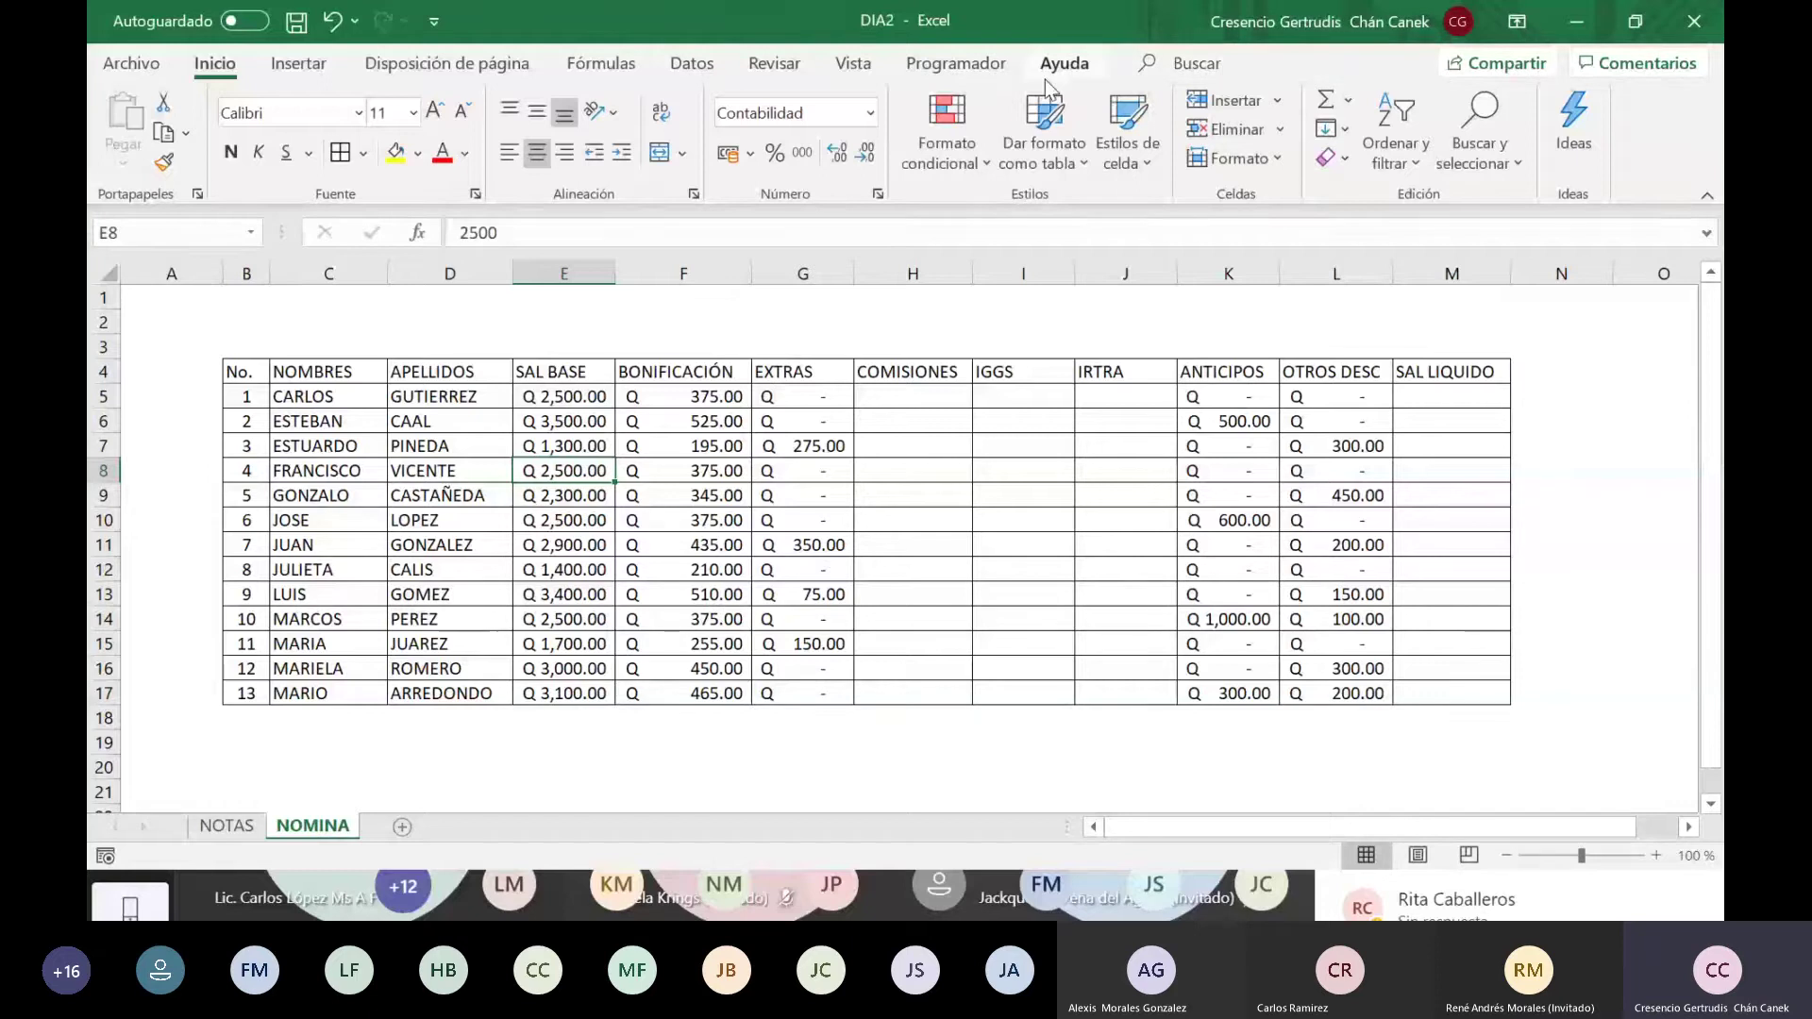
Step: Browse the currency symbols offered by the Moneda number format for cell E8, checking the Fecha formats on the way
left_click(761, 159)
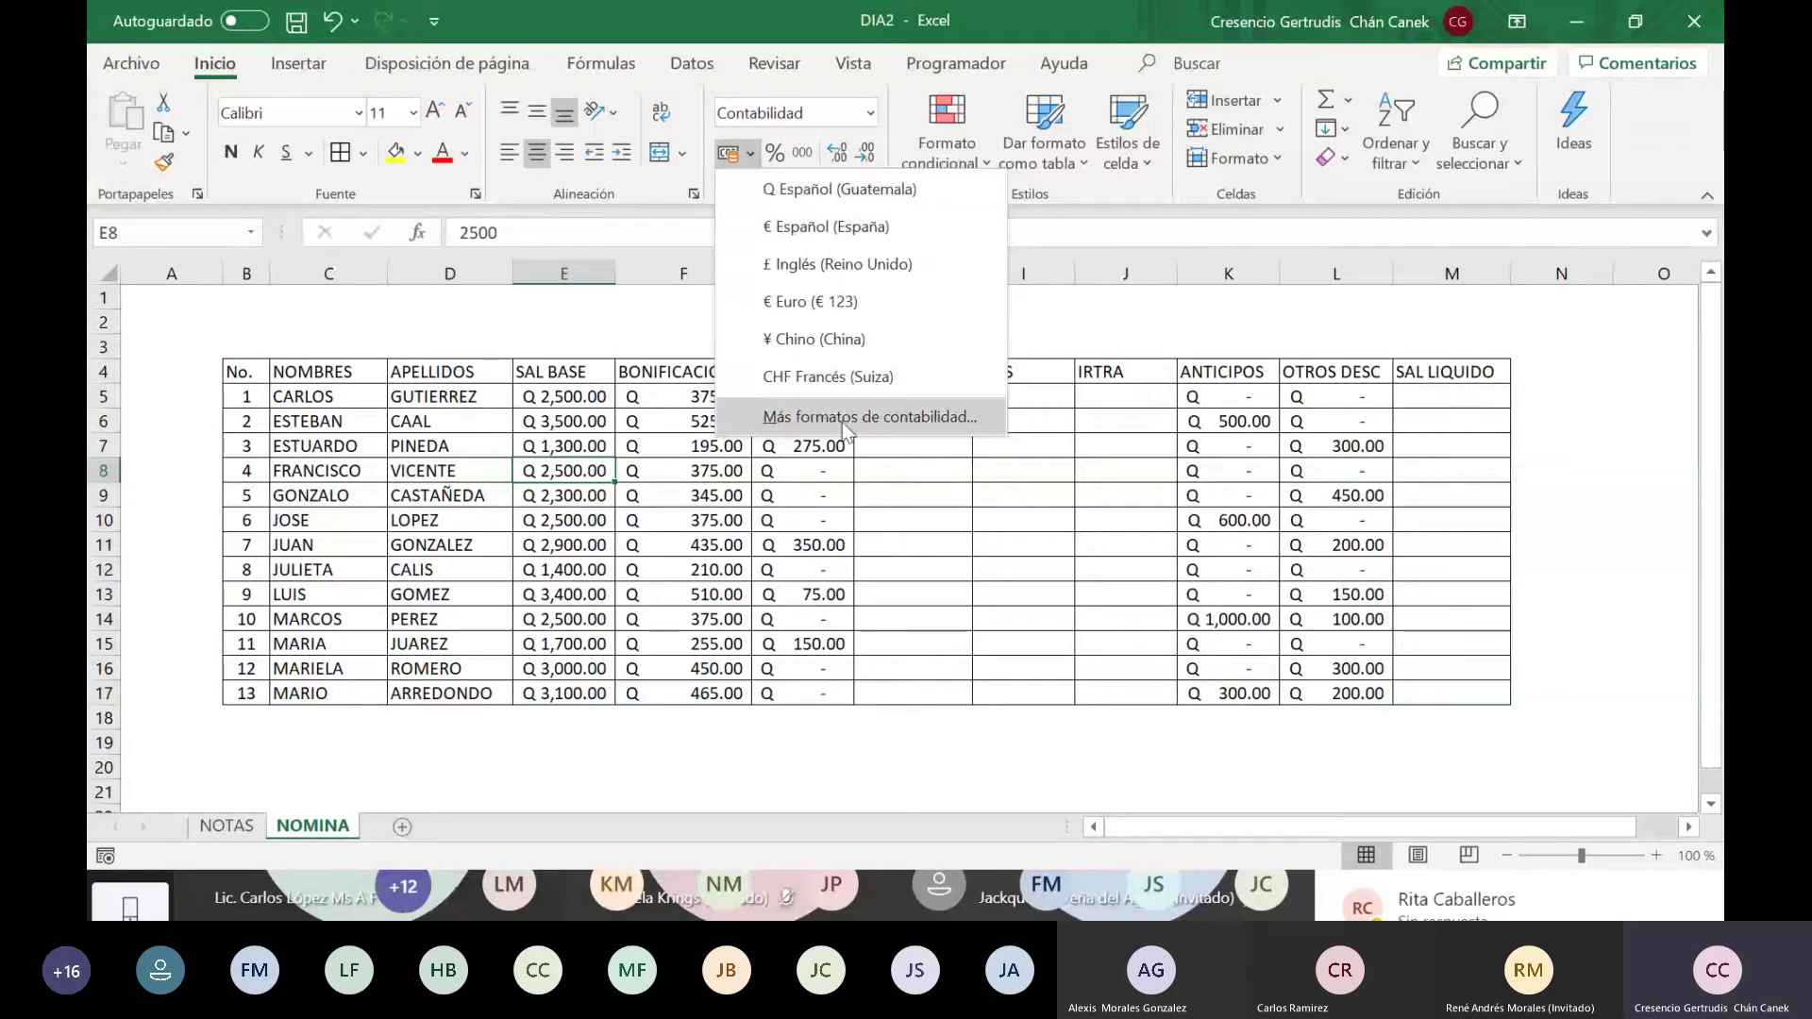
left_click(898, 415)
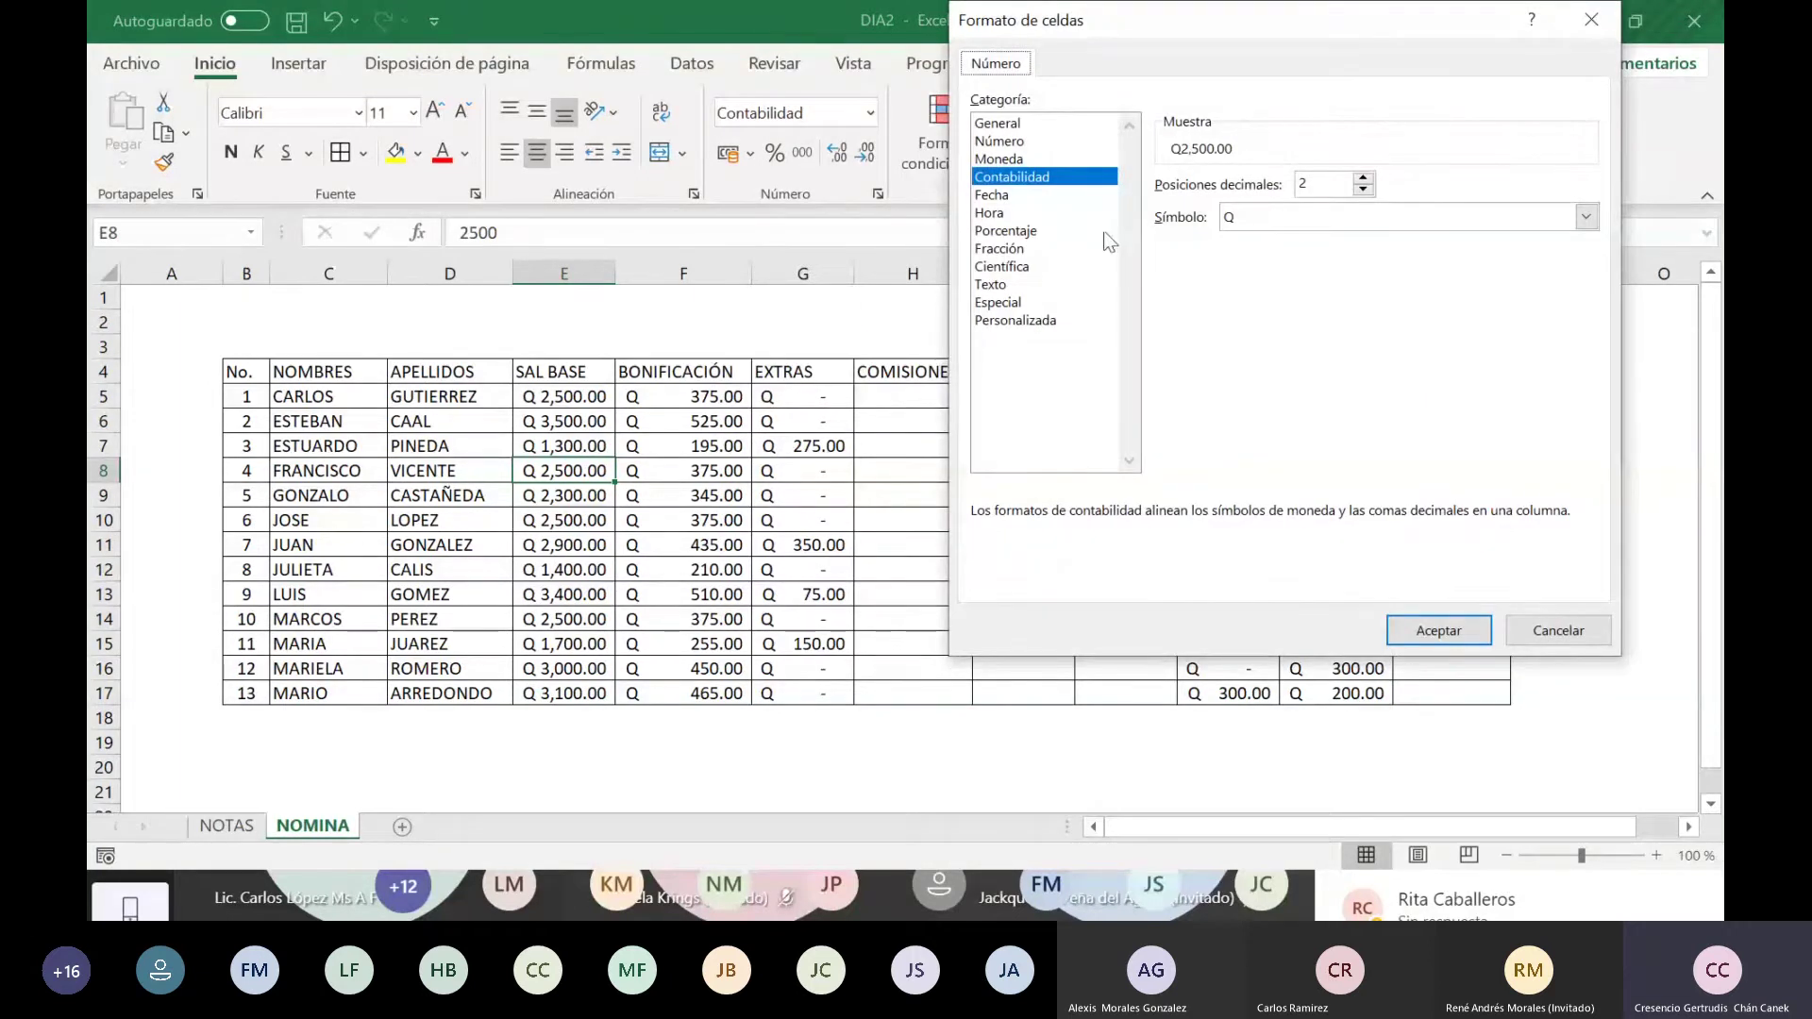
left_click(992, 196)
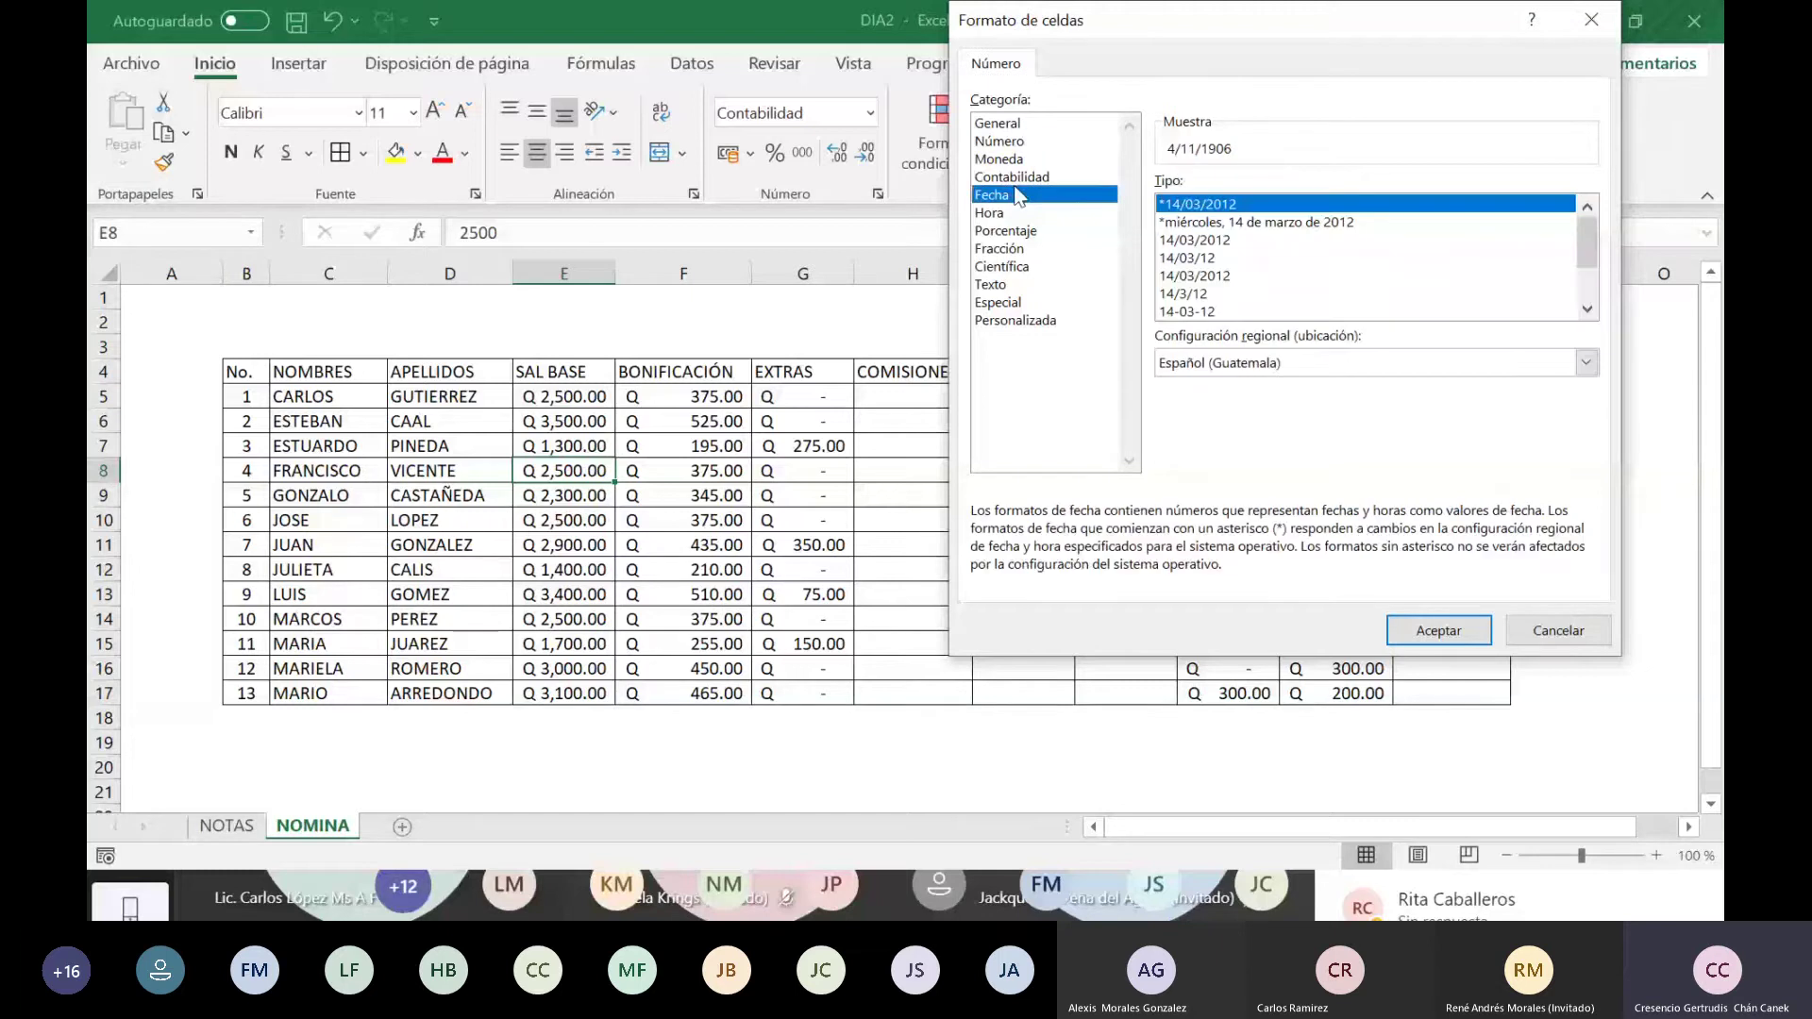
left_click(997, 160)
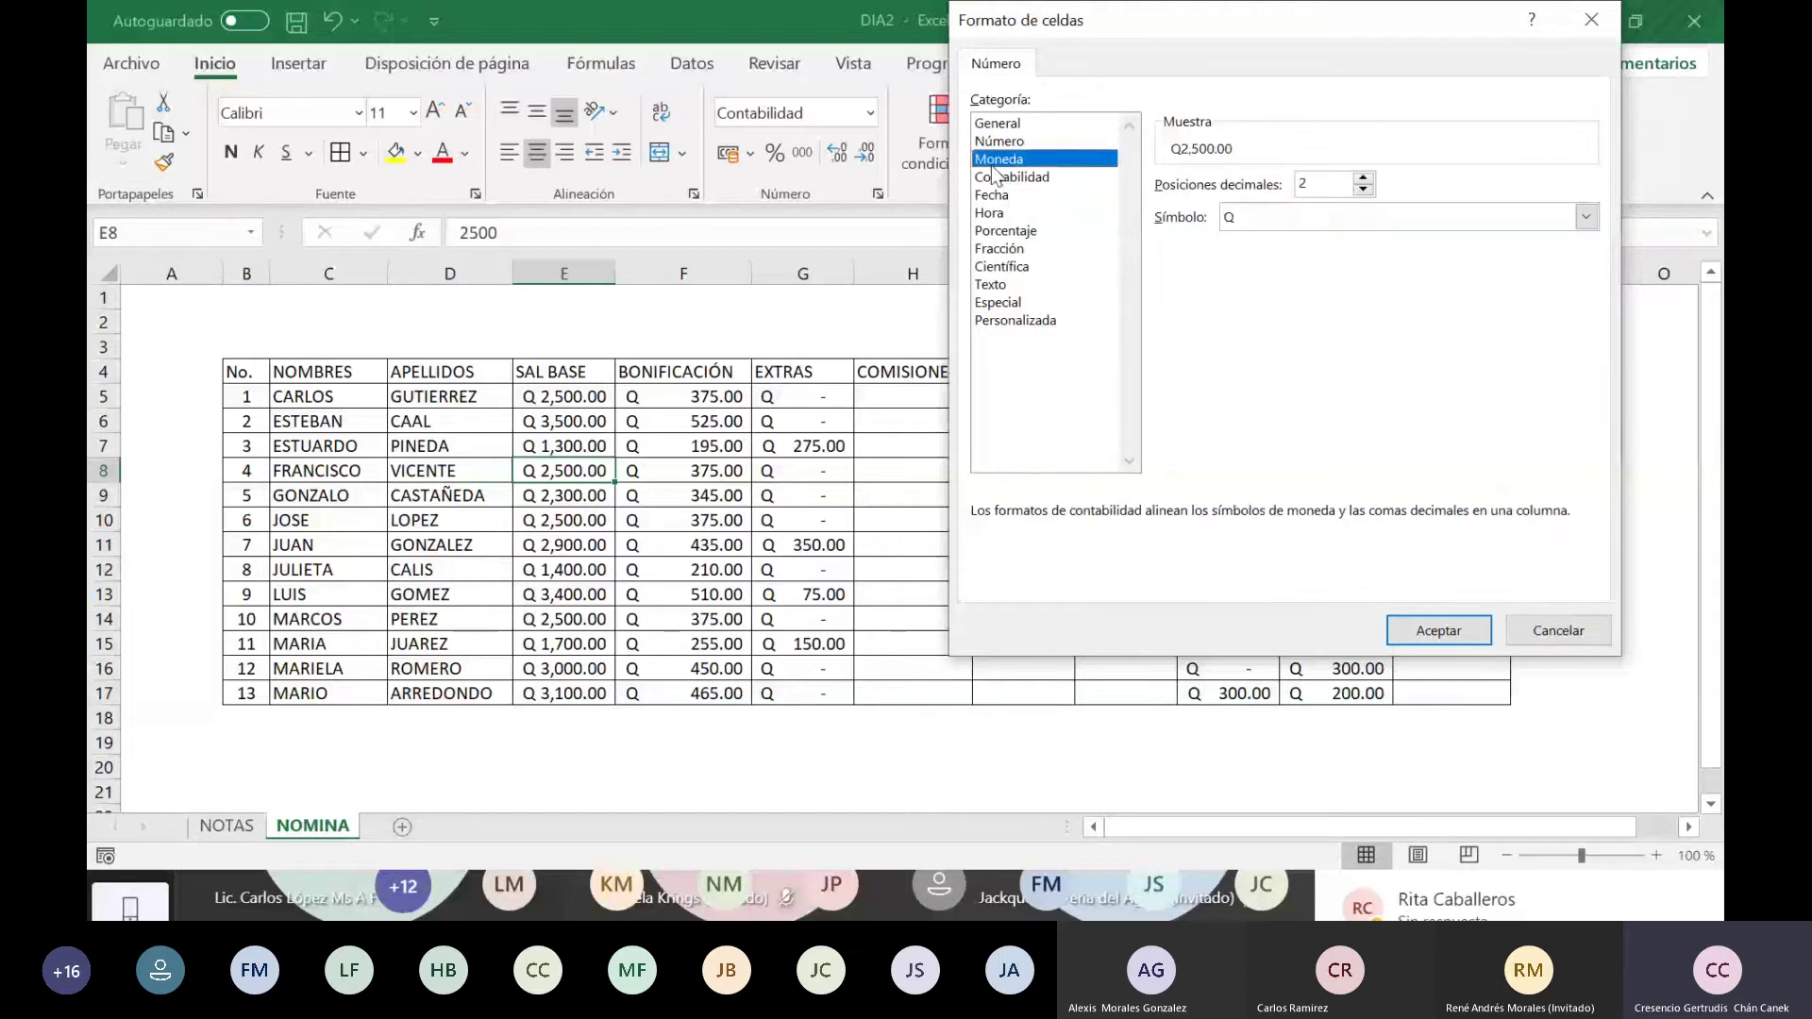
left_click(1593, 217)
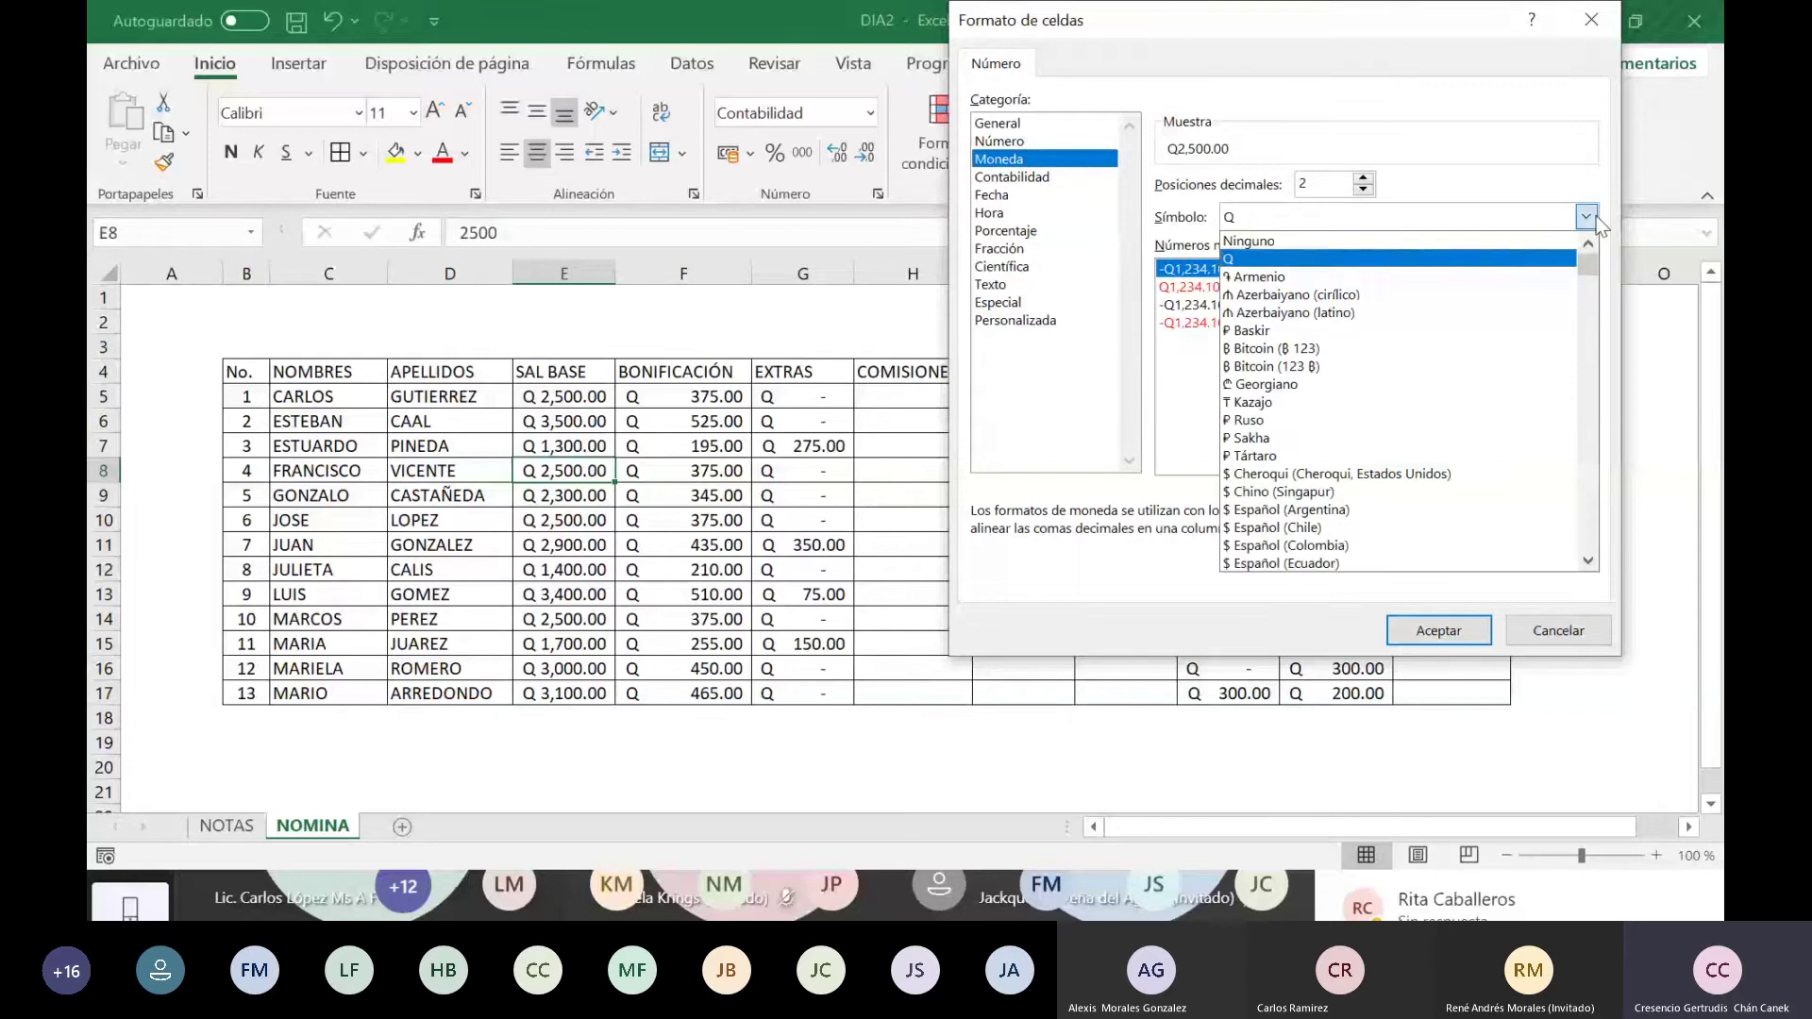
scroll(1412, 351, "down", 1)
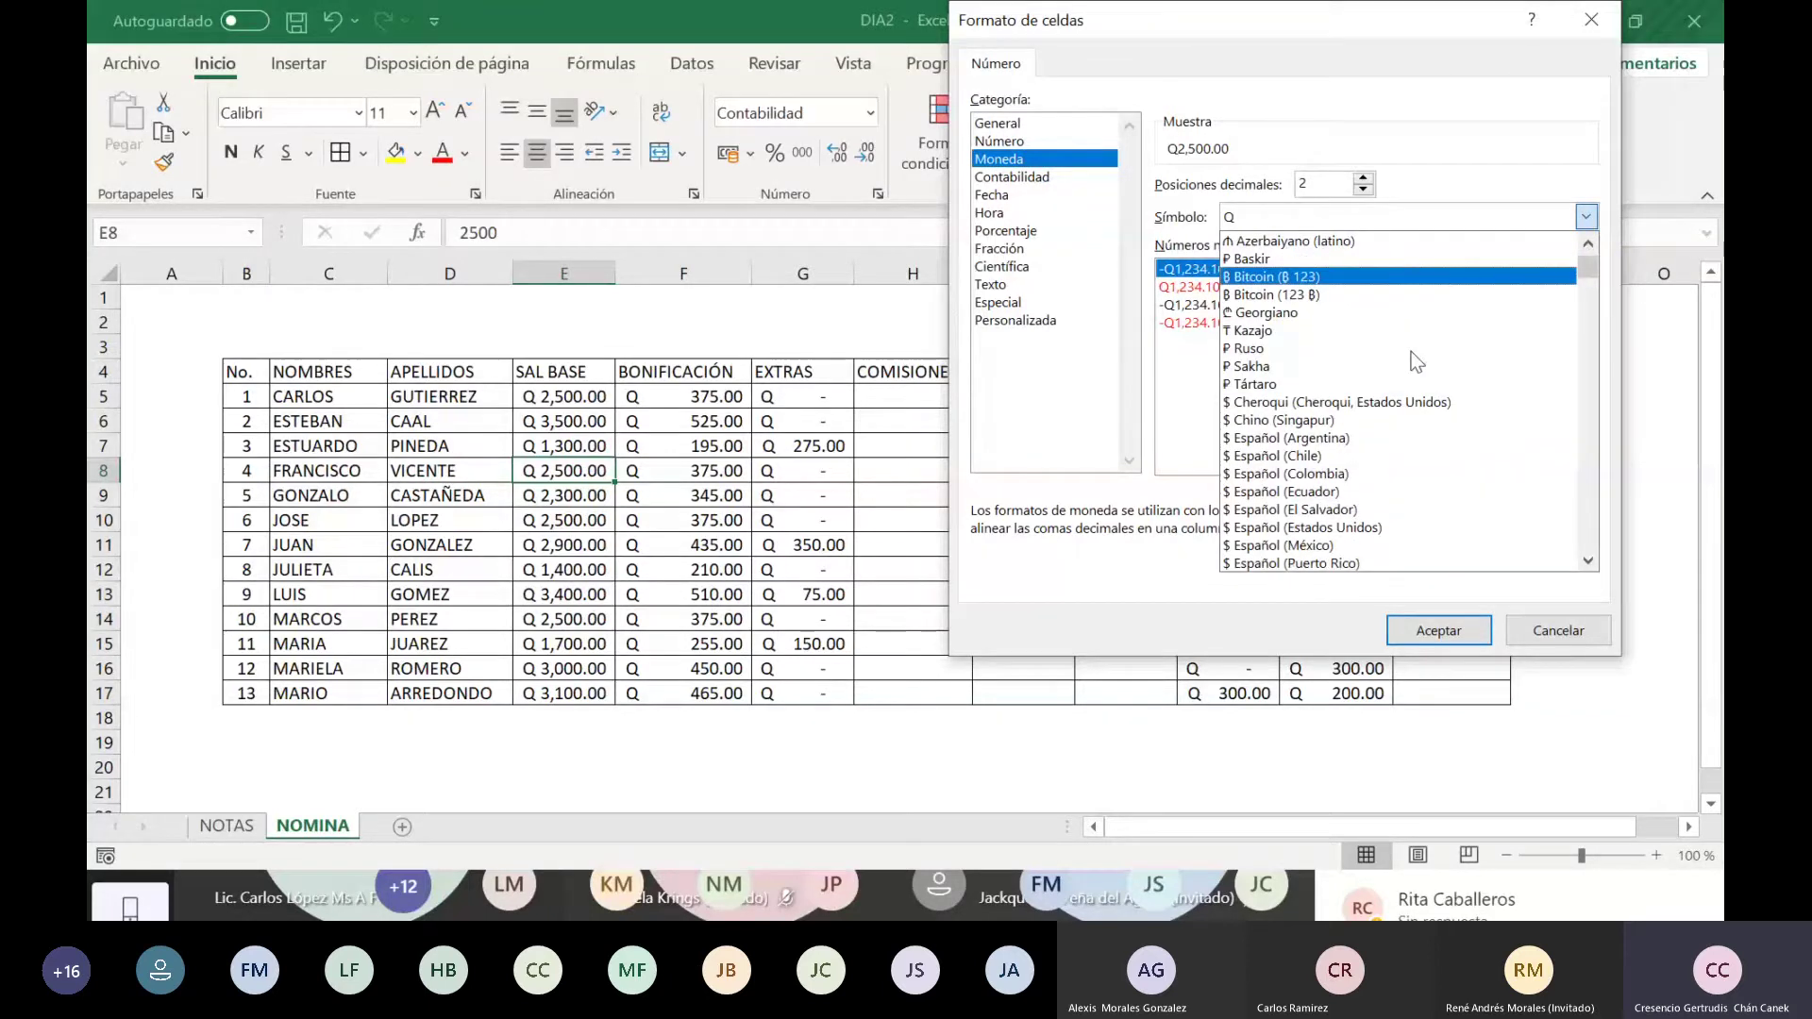
scroll(1412, 351, "down", 10)
scroll(1411, 352, "down", 10)
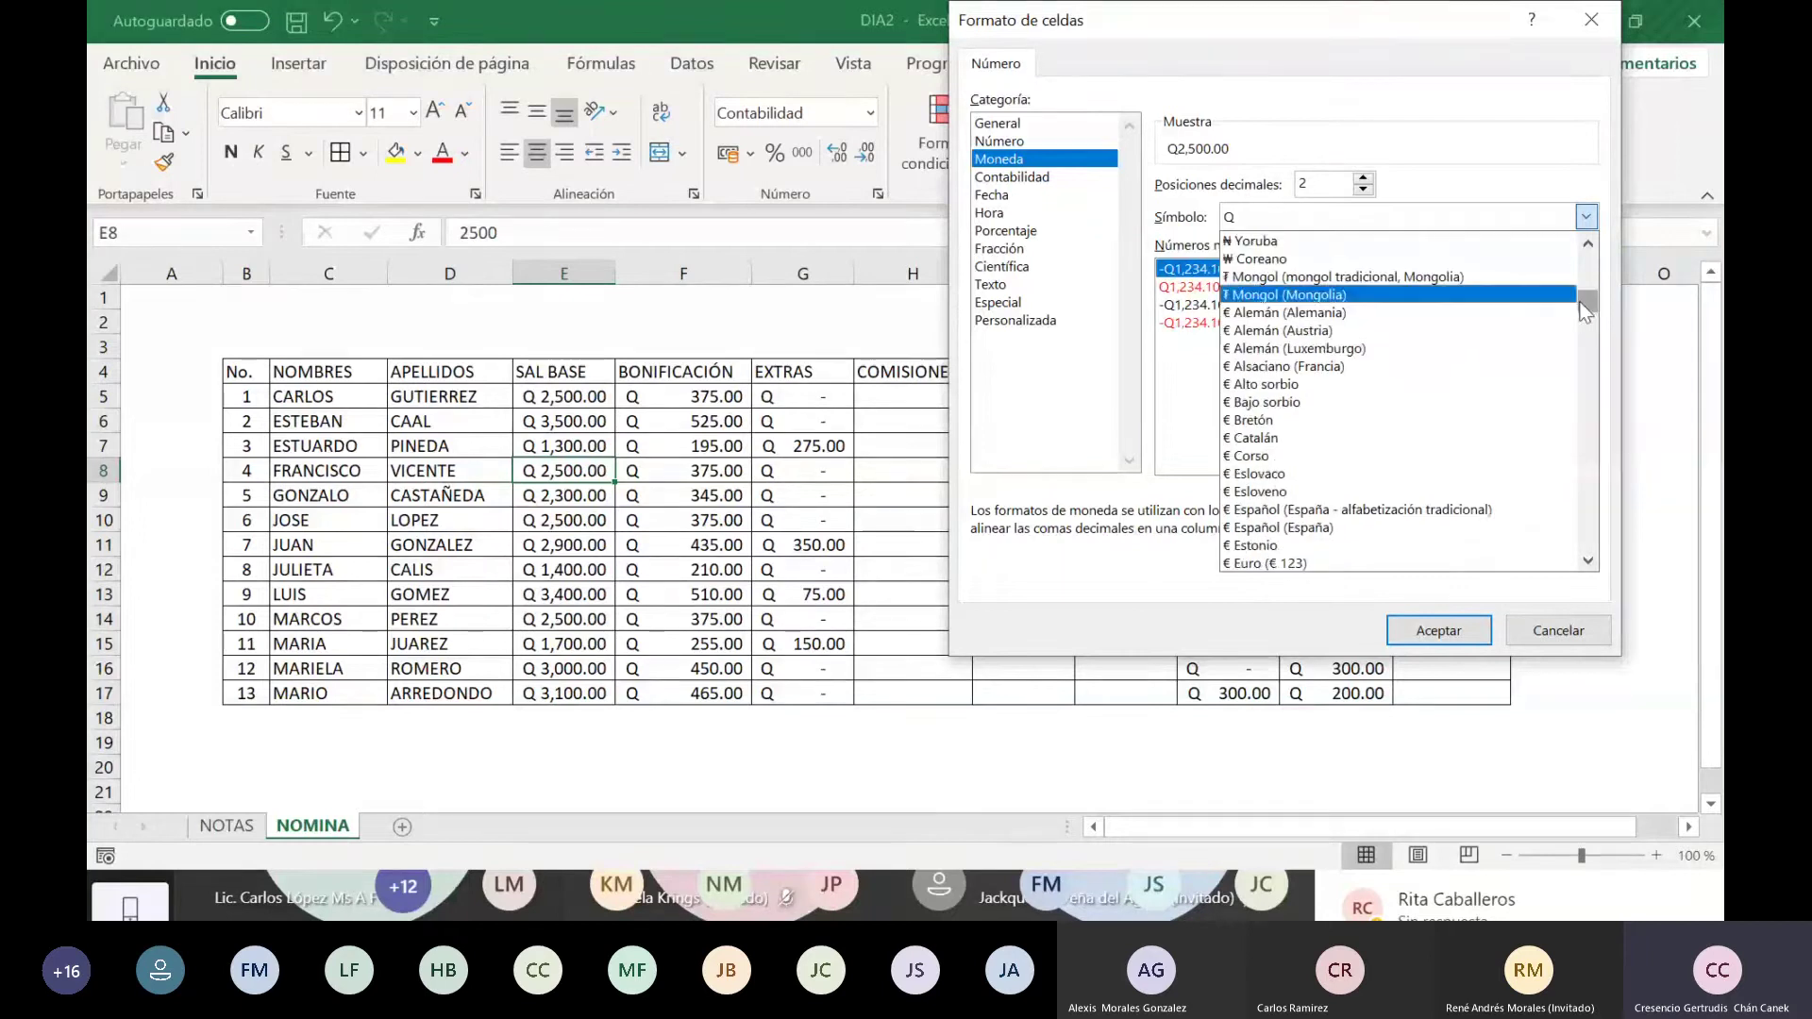
left_click_drag(1585, 302, 1593, 557)
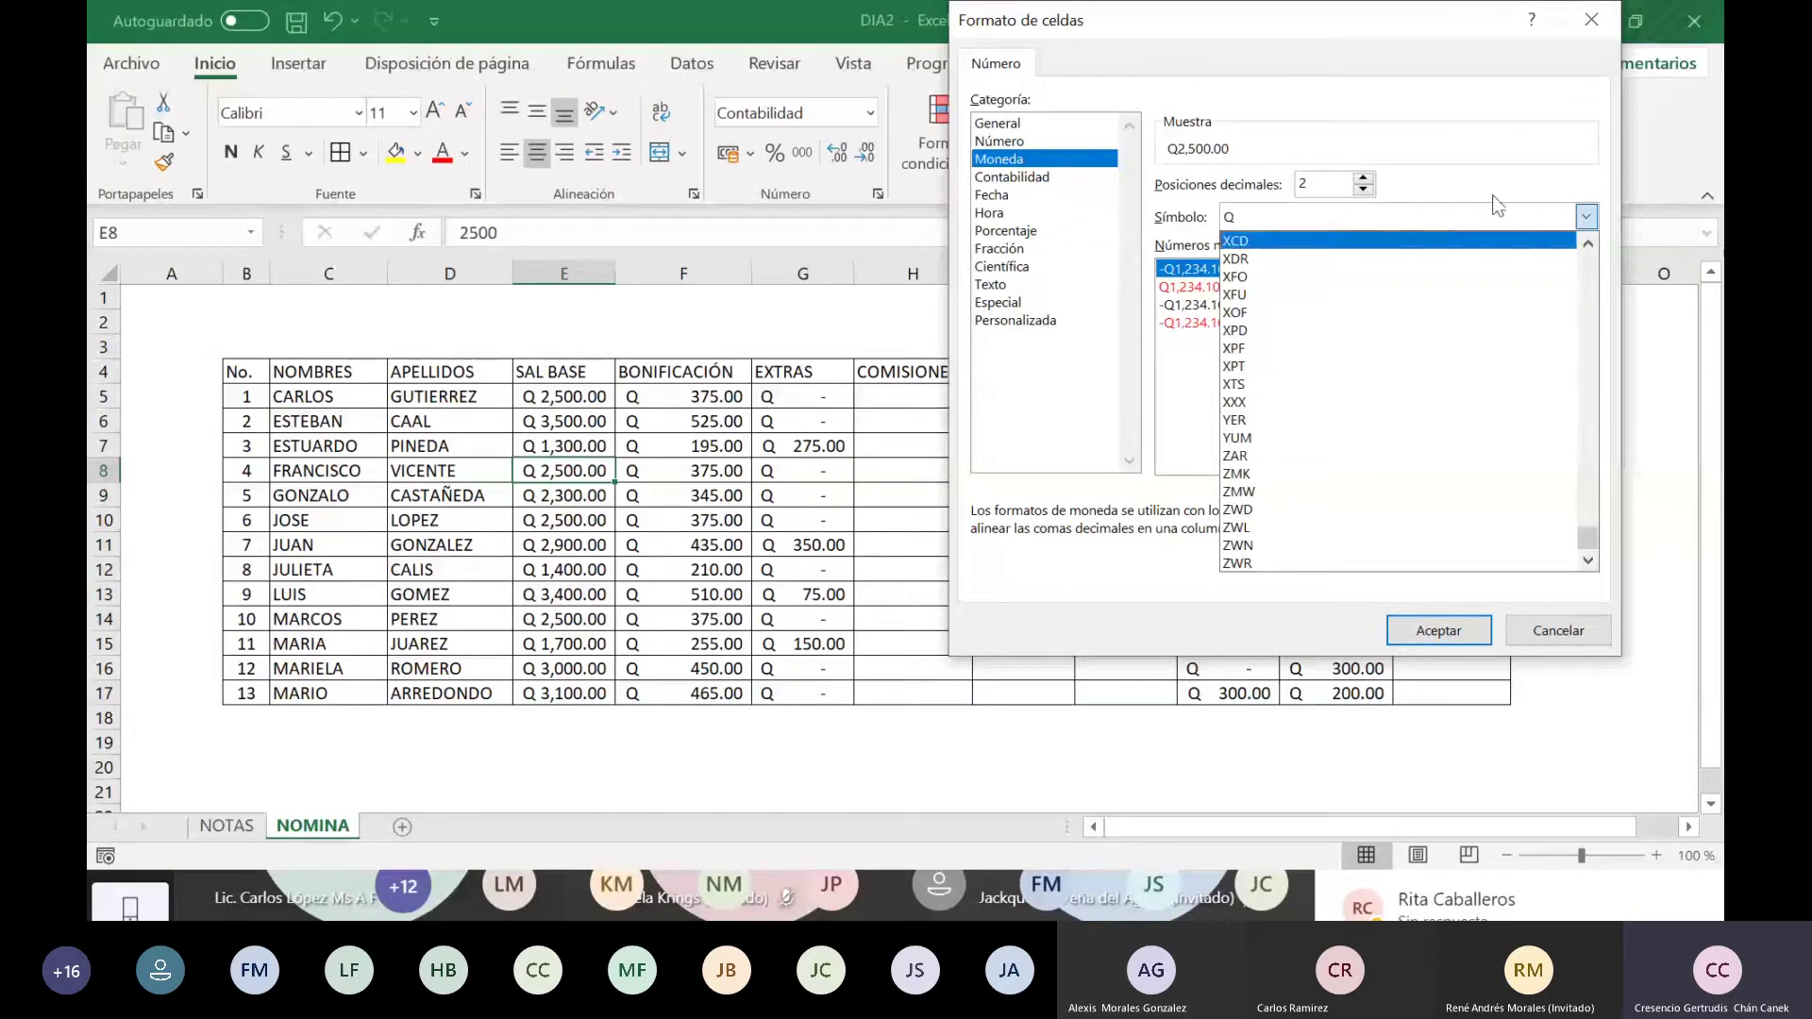
left_click(1346, 222)
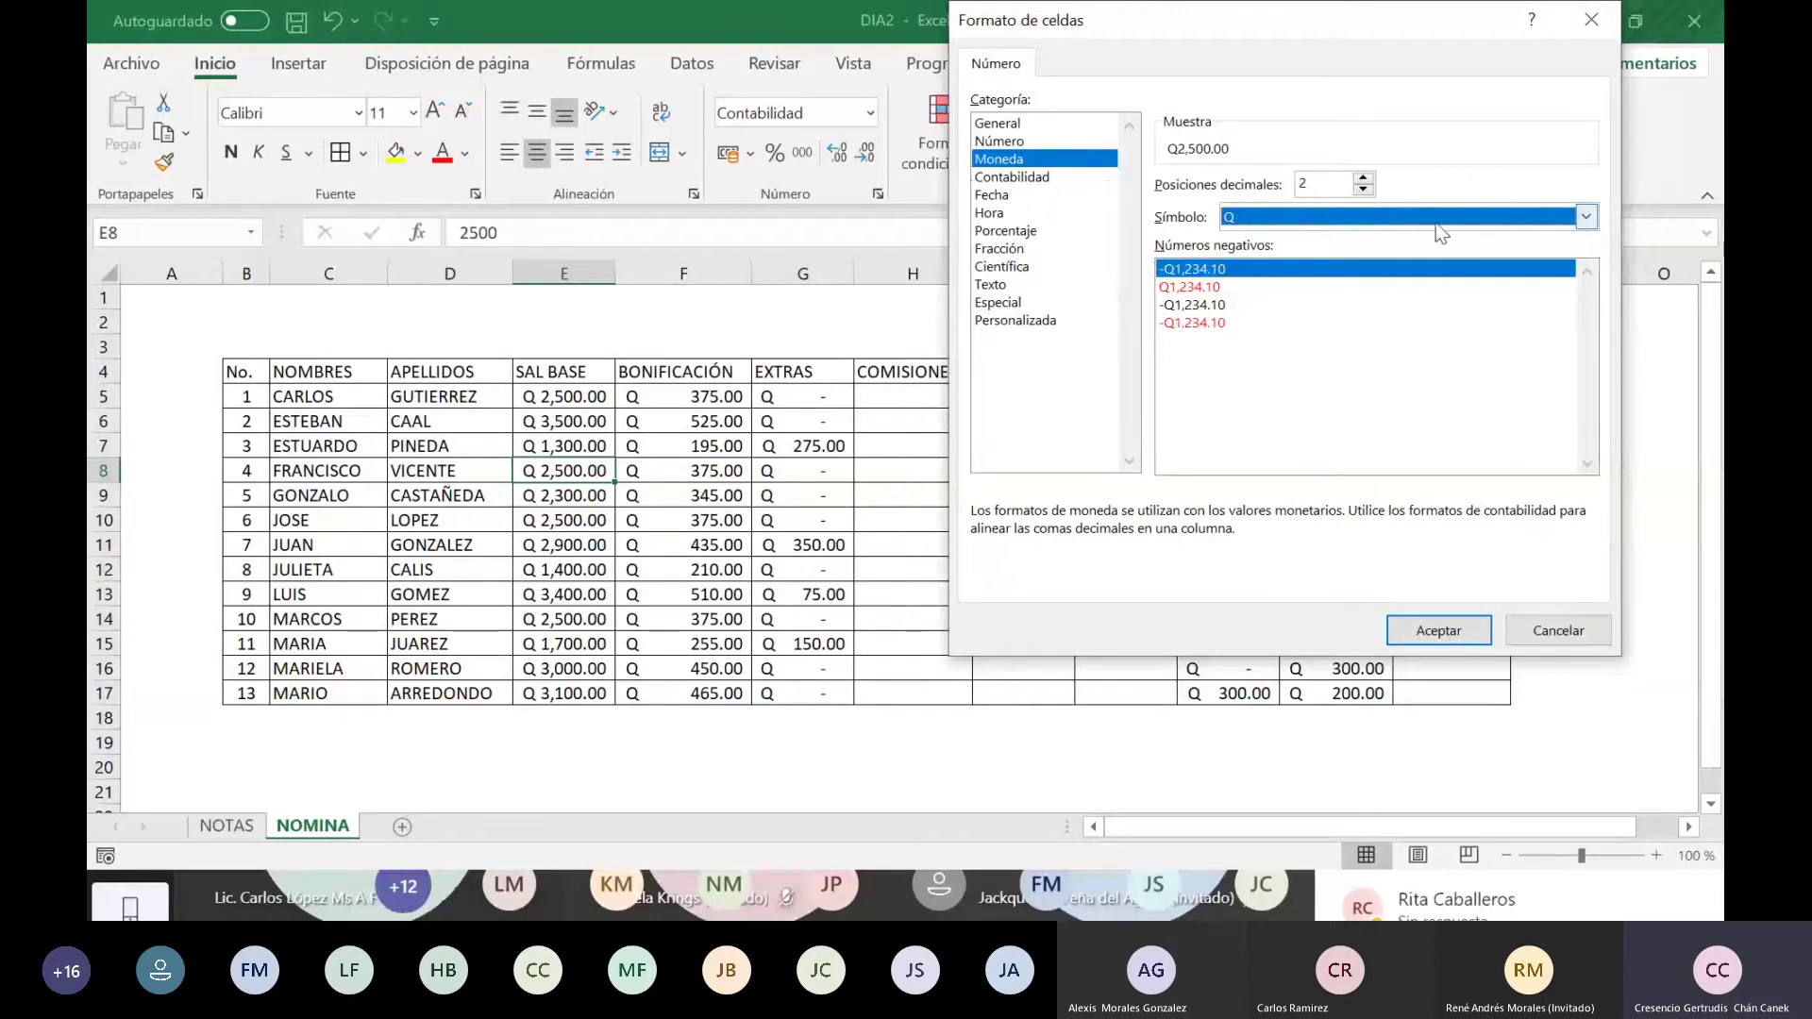
Step: Check the symbol list of the Contabilidad format and cancel the cell formatting
left_click(1014, 177)
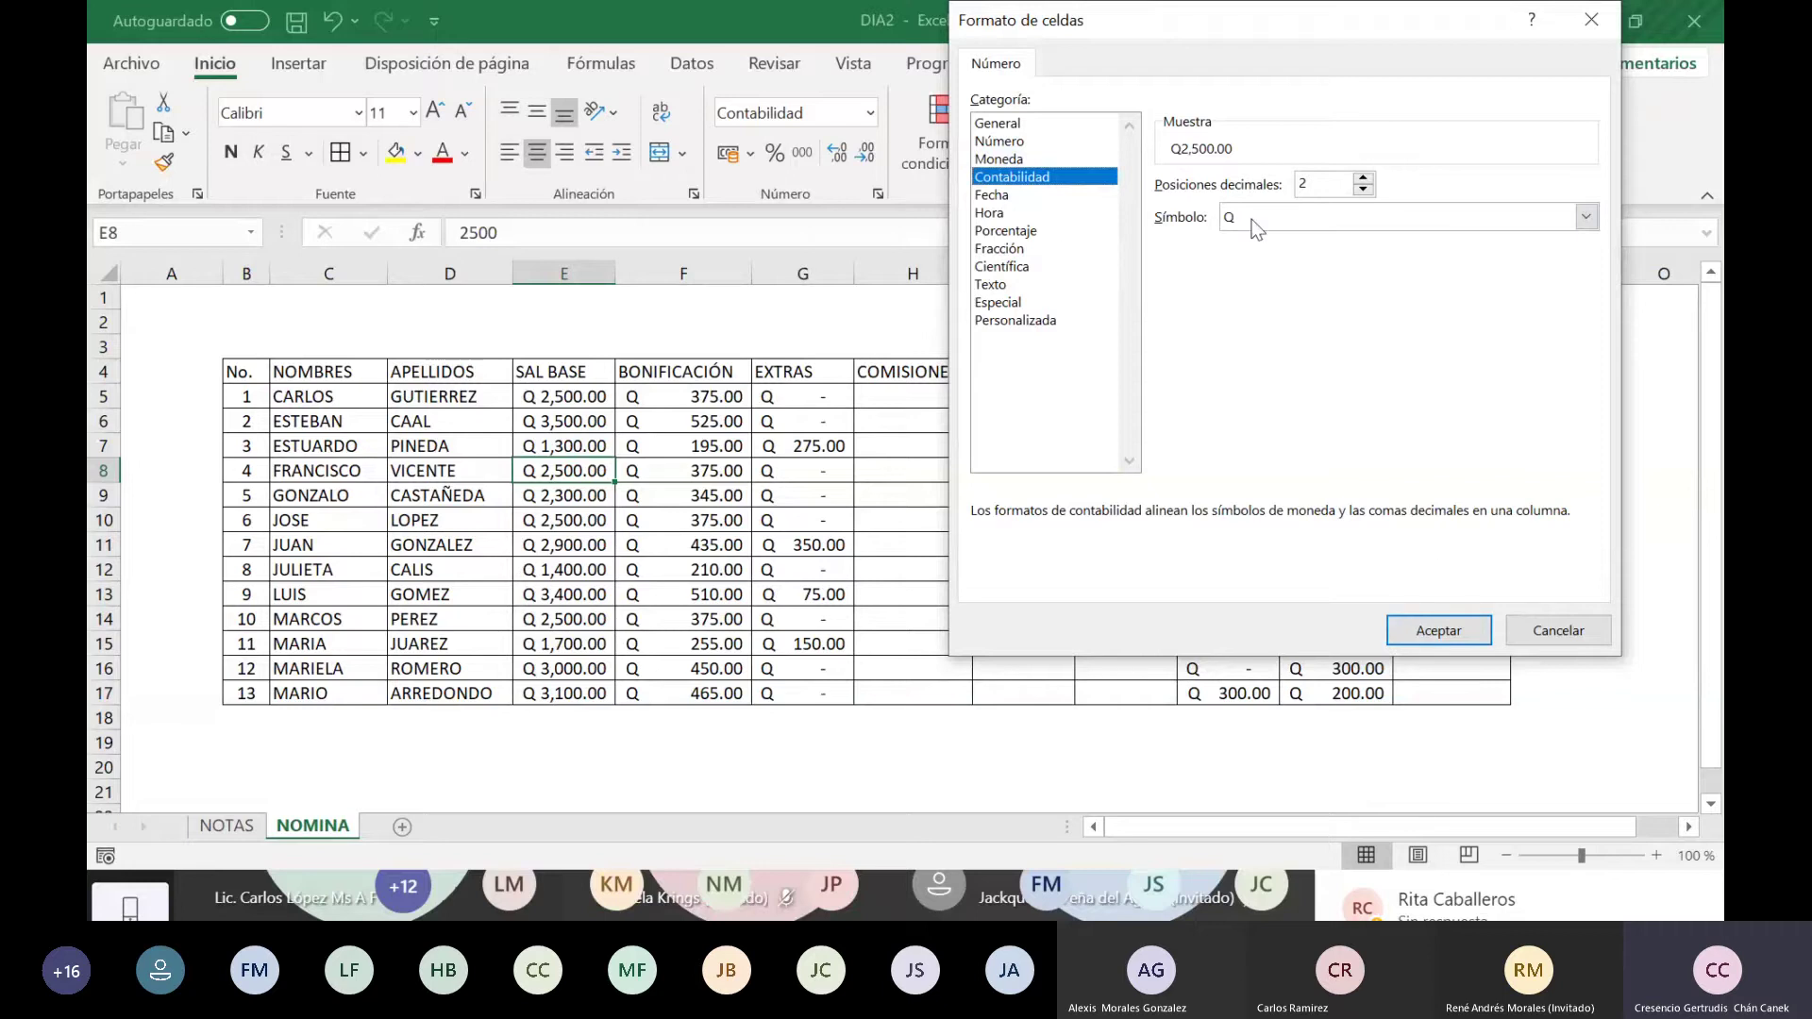
left_click(1584, 217)
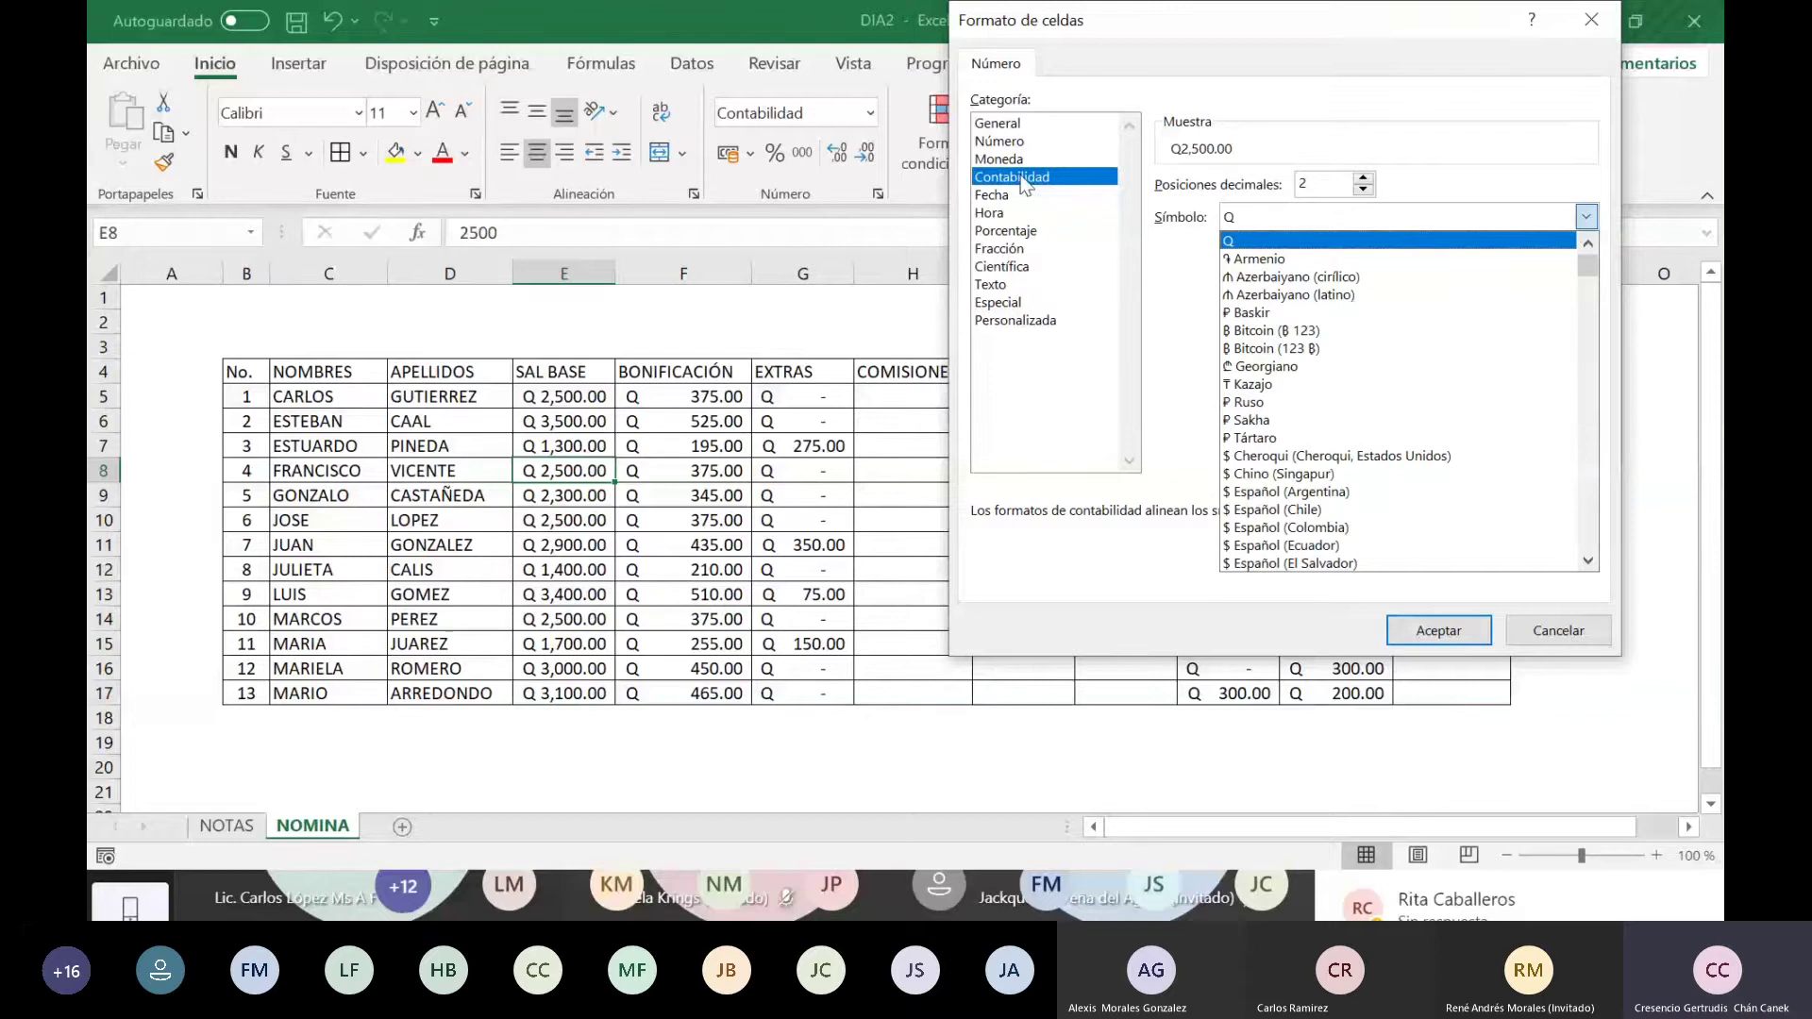
left_click(1555, 631)
left_click(1555, 630)
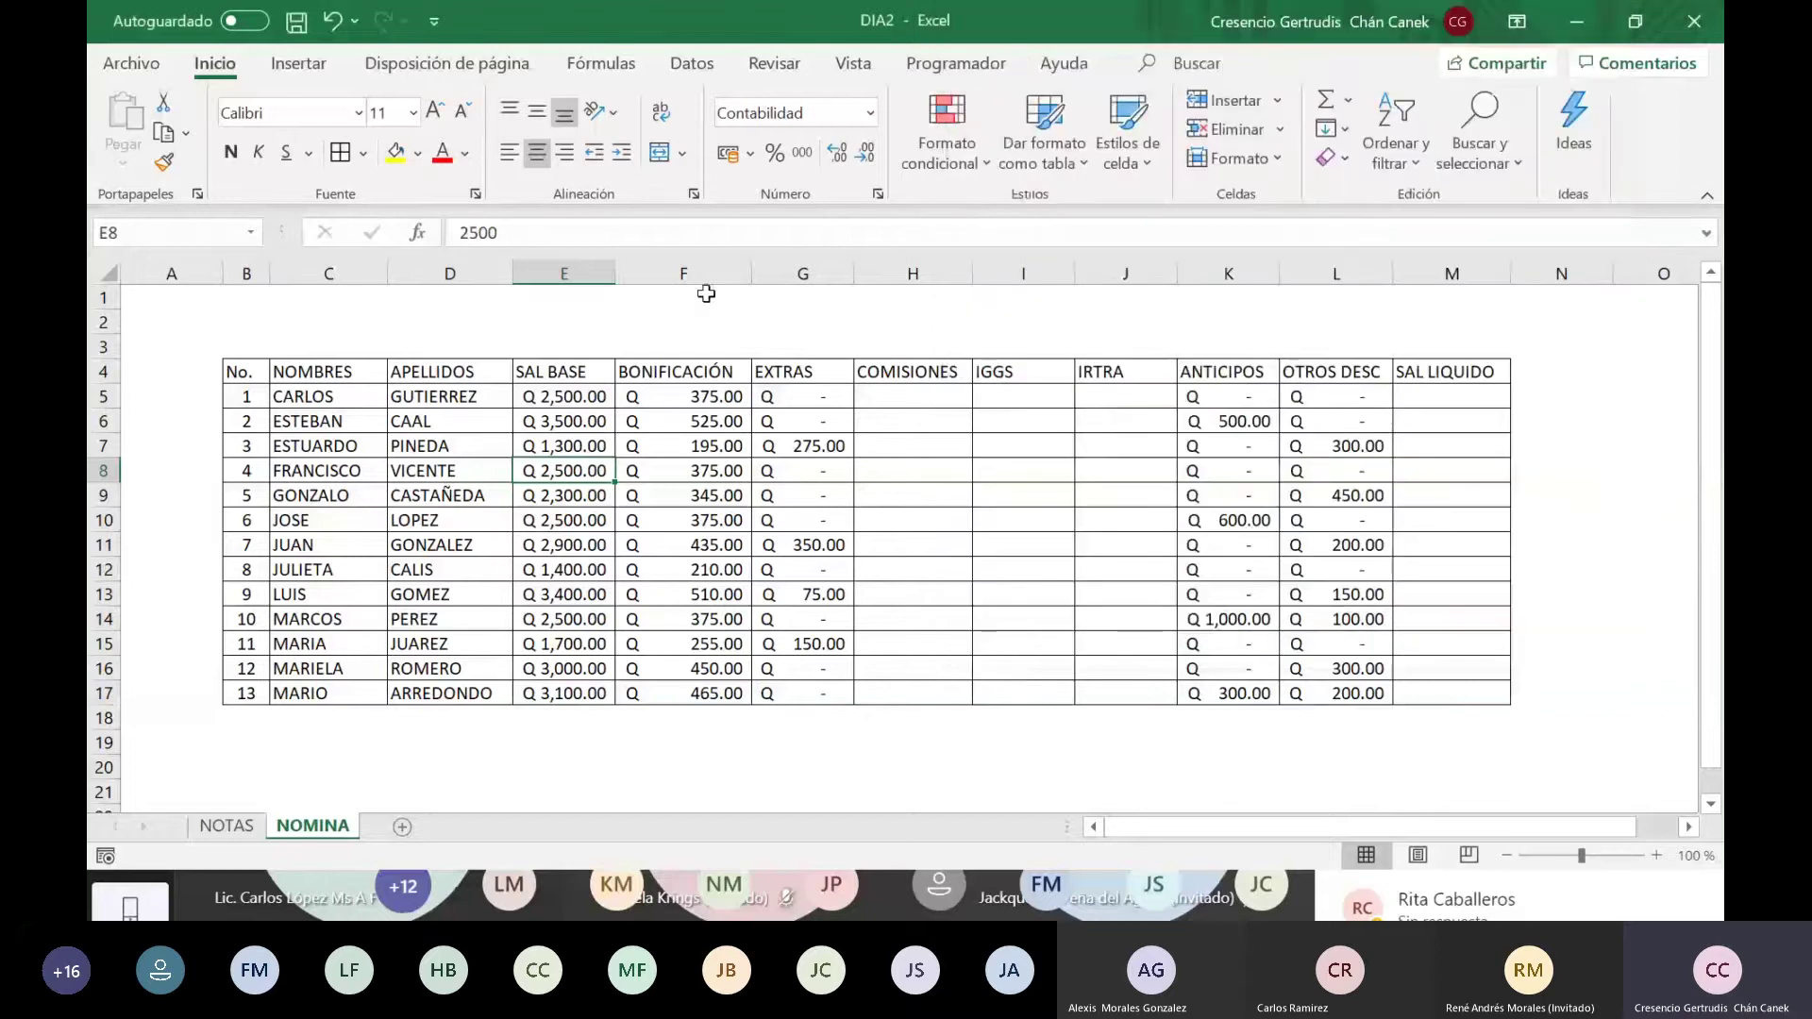
Step: Check the accounting currency choices for cell I12, and browse the language formats in the Región settings of the Windows Control Panel
left_click(1005, 573)
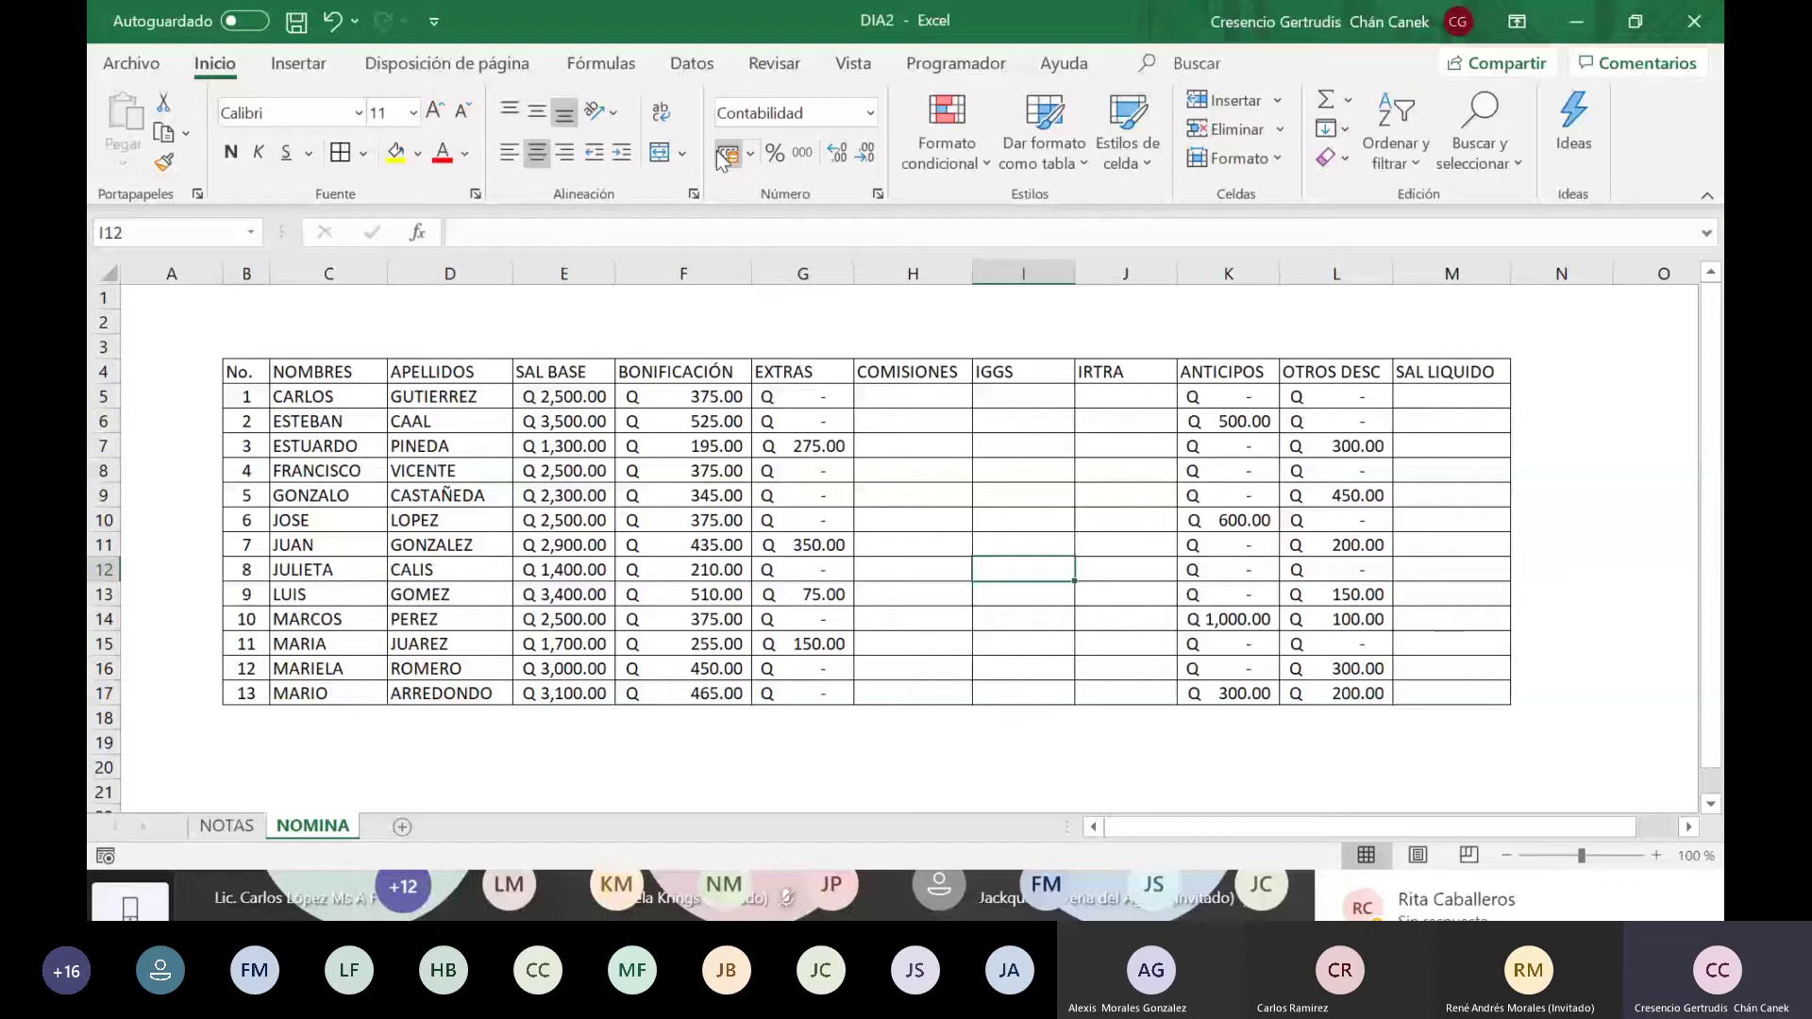
left_click(750, 153)
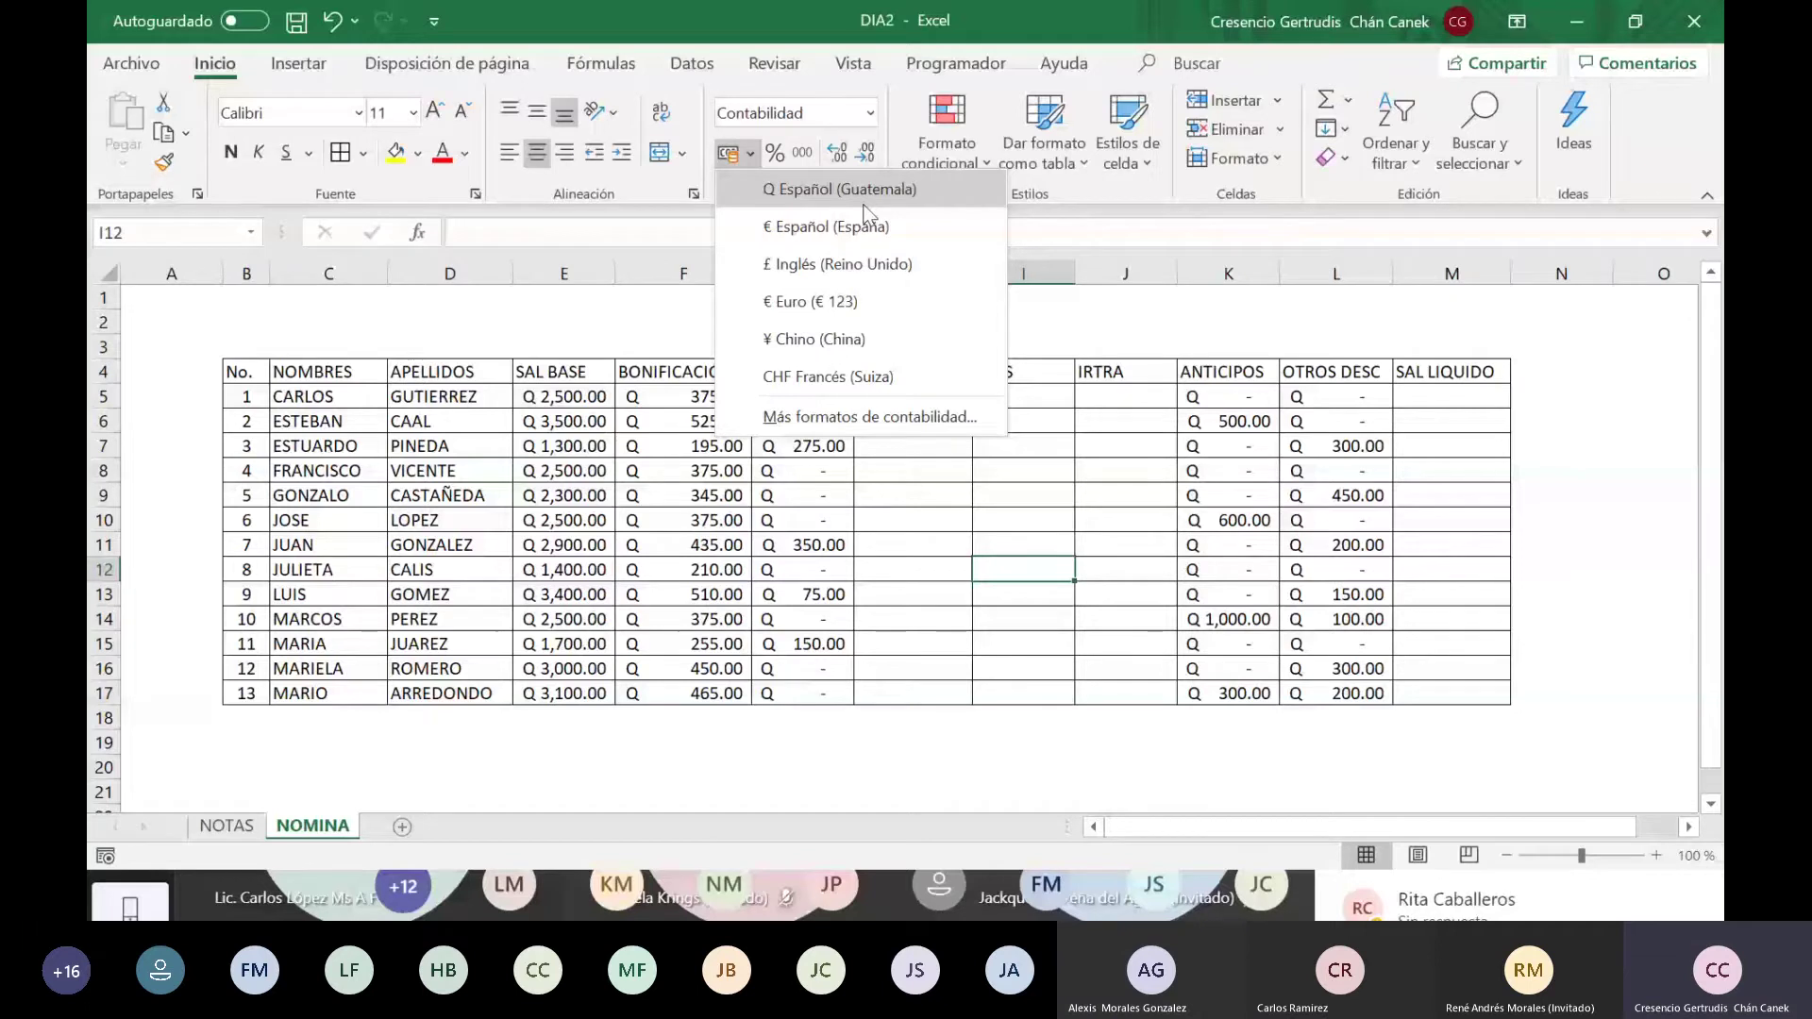
key("super")
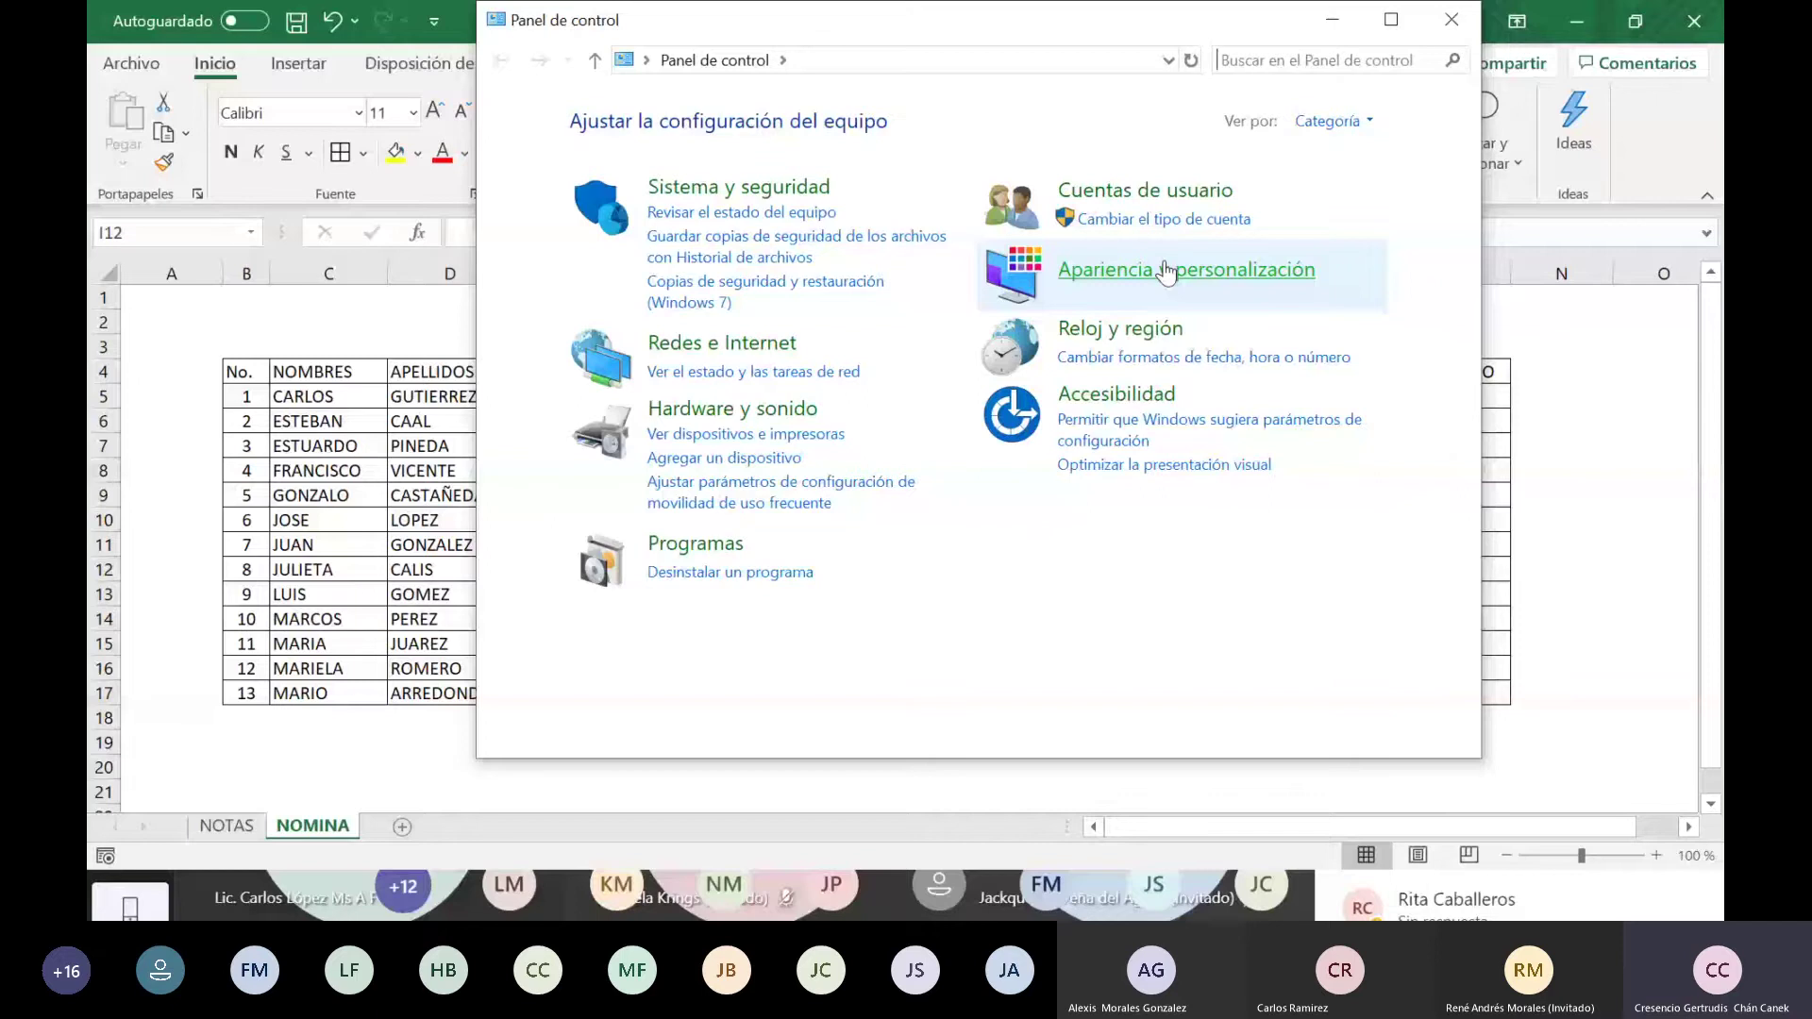
left_click(1213, 356)
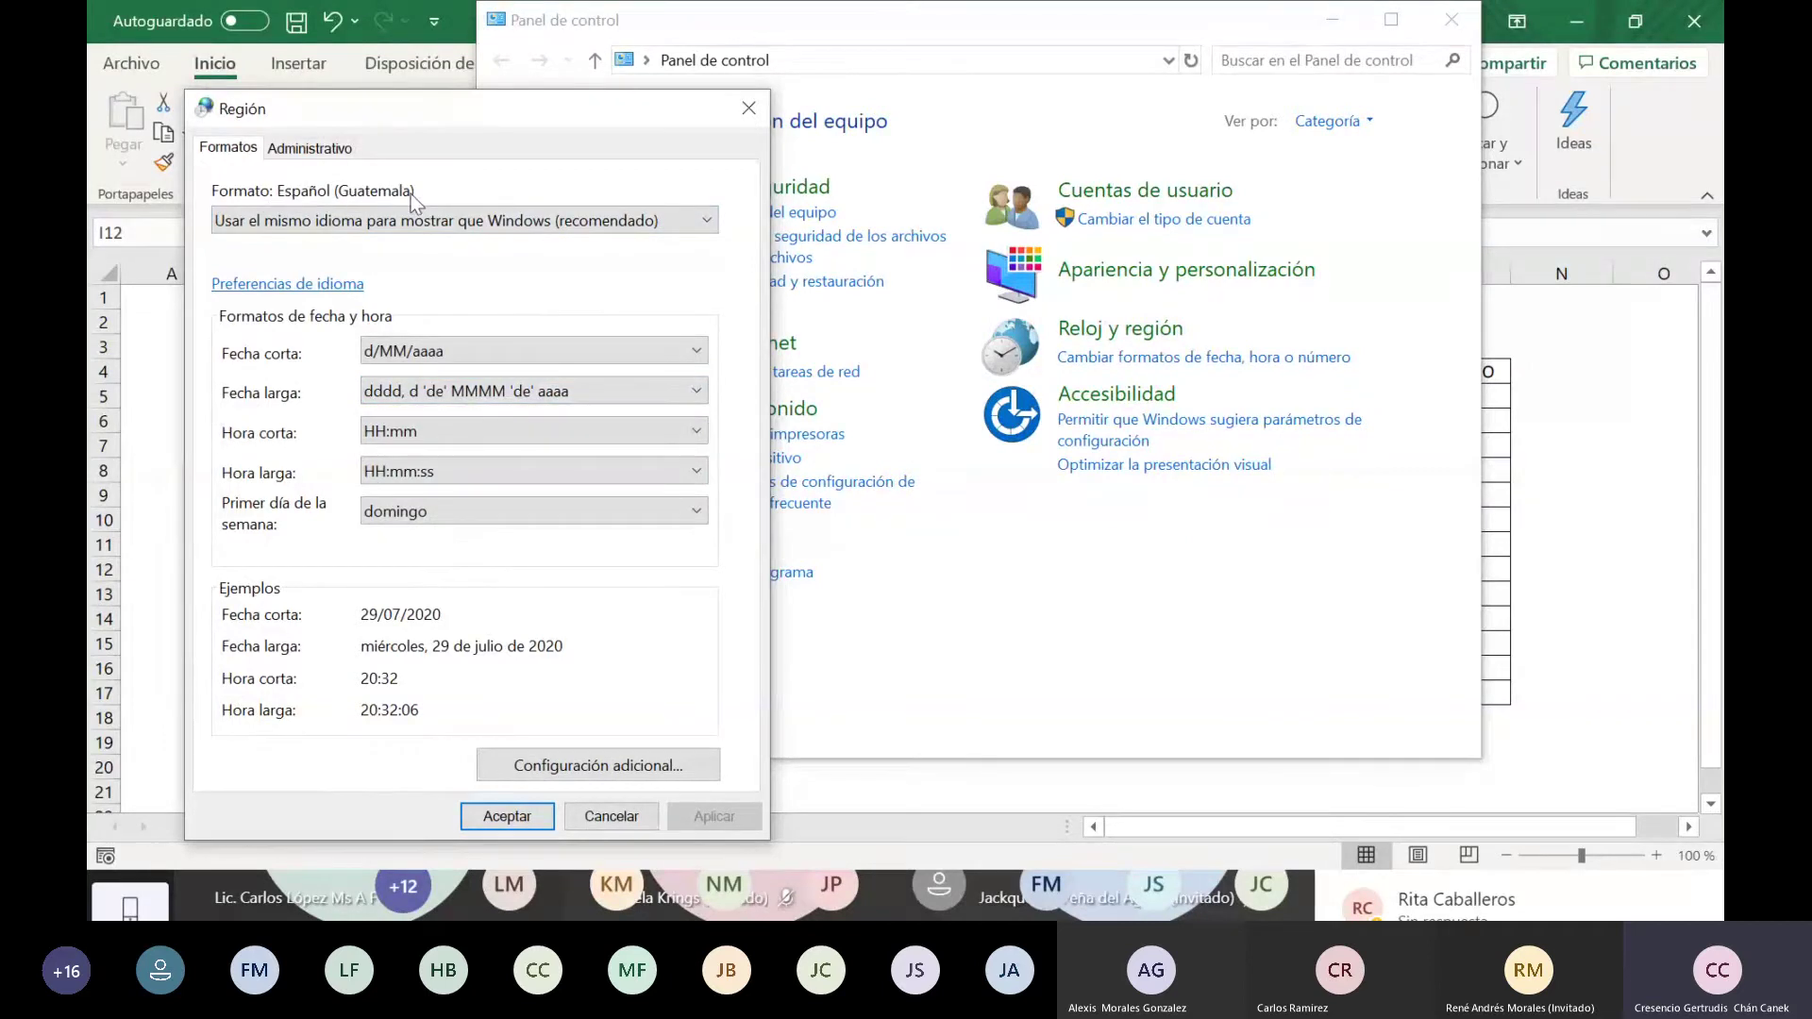
left_click(637, 219)
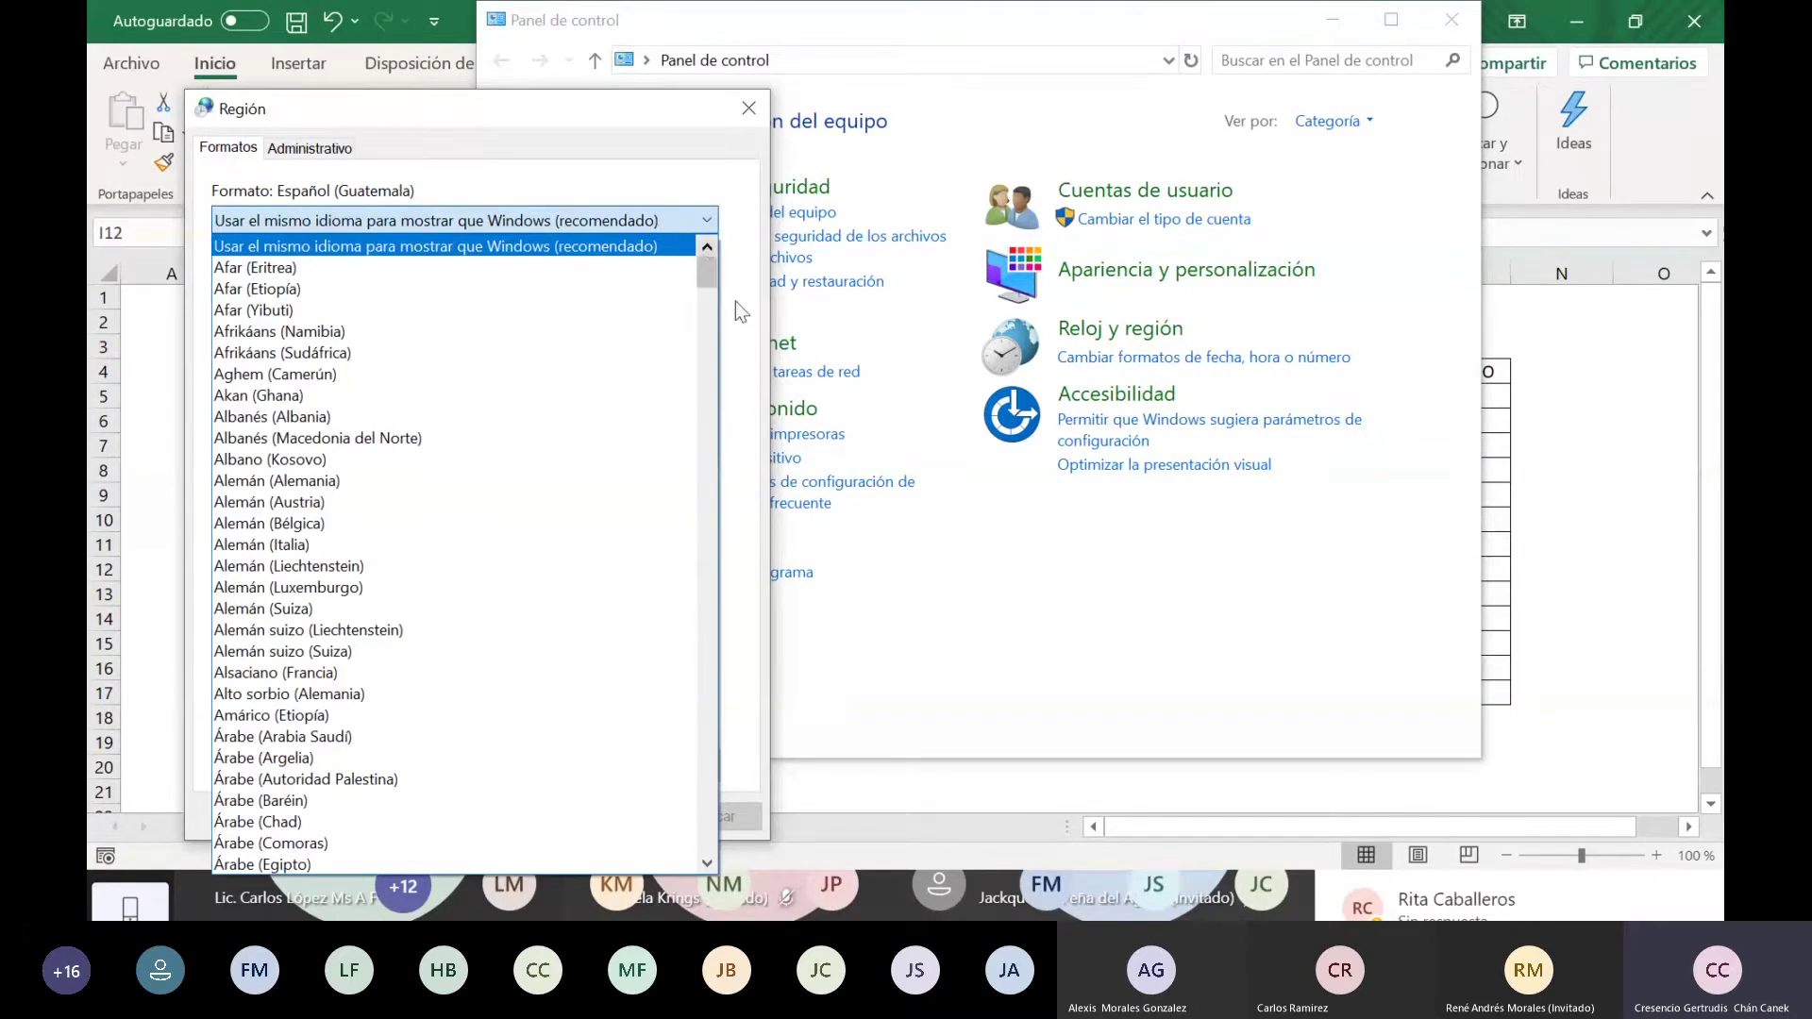
left_click(735, 302)
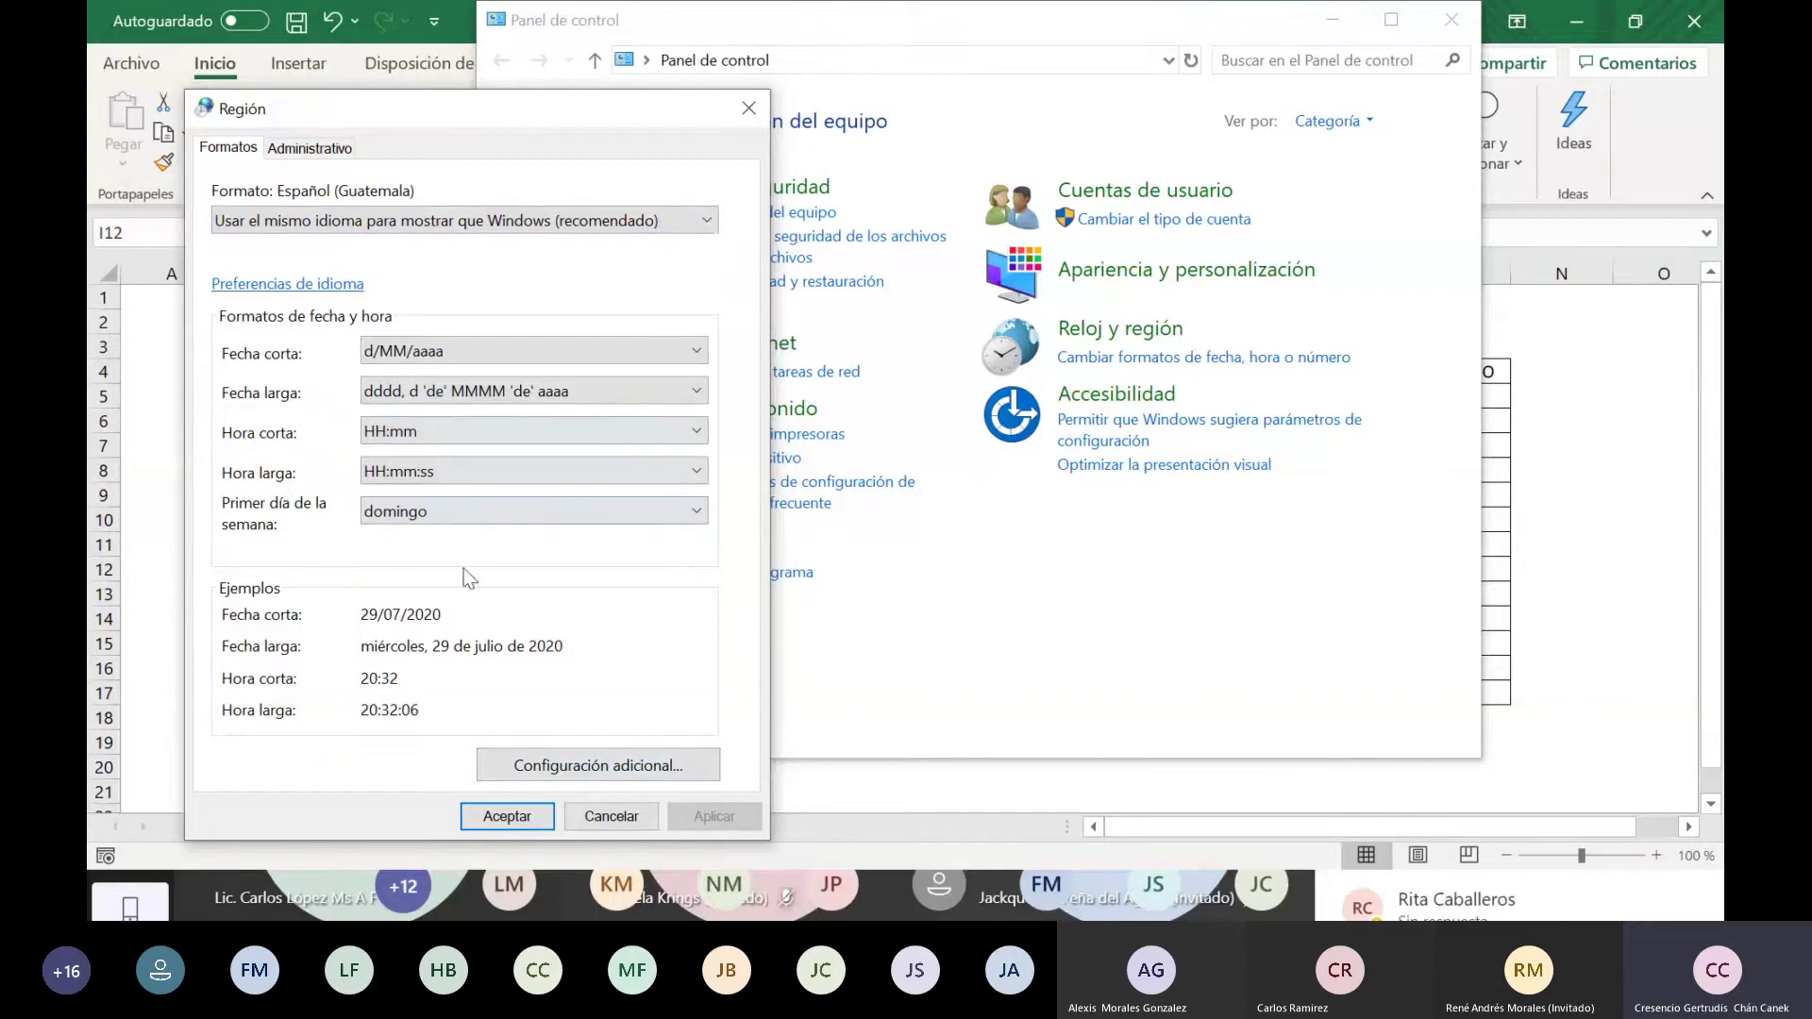
Step: Review the Administrativo settings and the additional Números and Moneda formats of Región, and close the Control Panel without changes
left_click(327, 148)
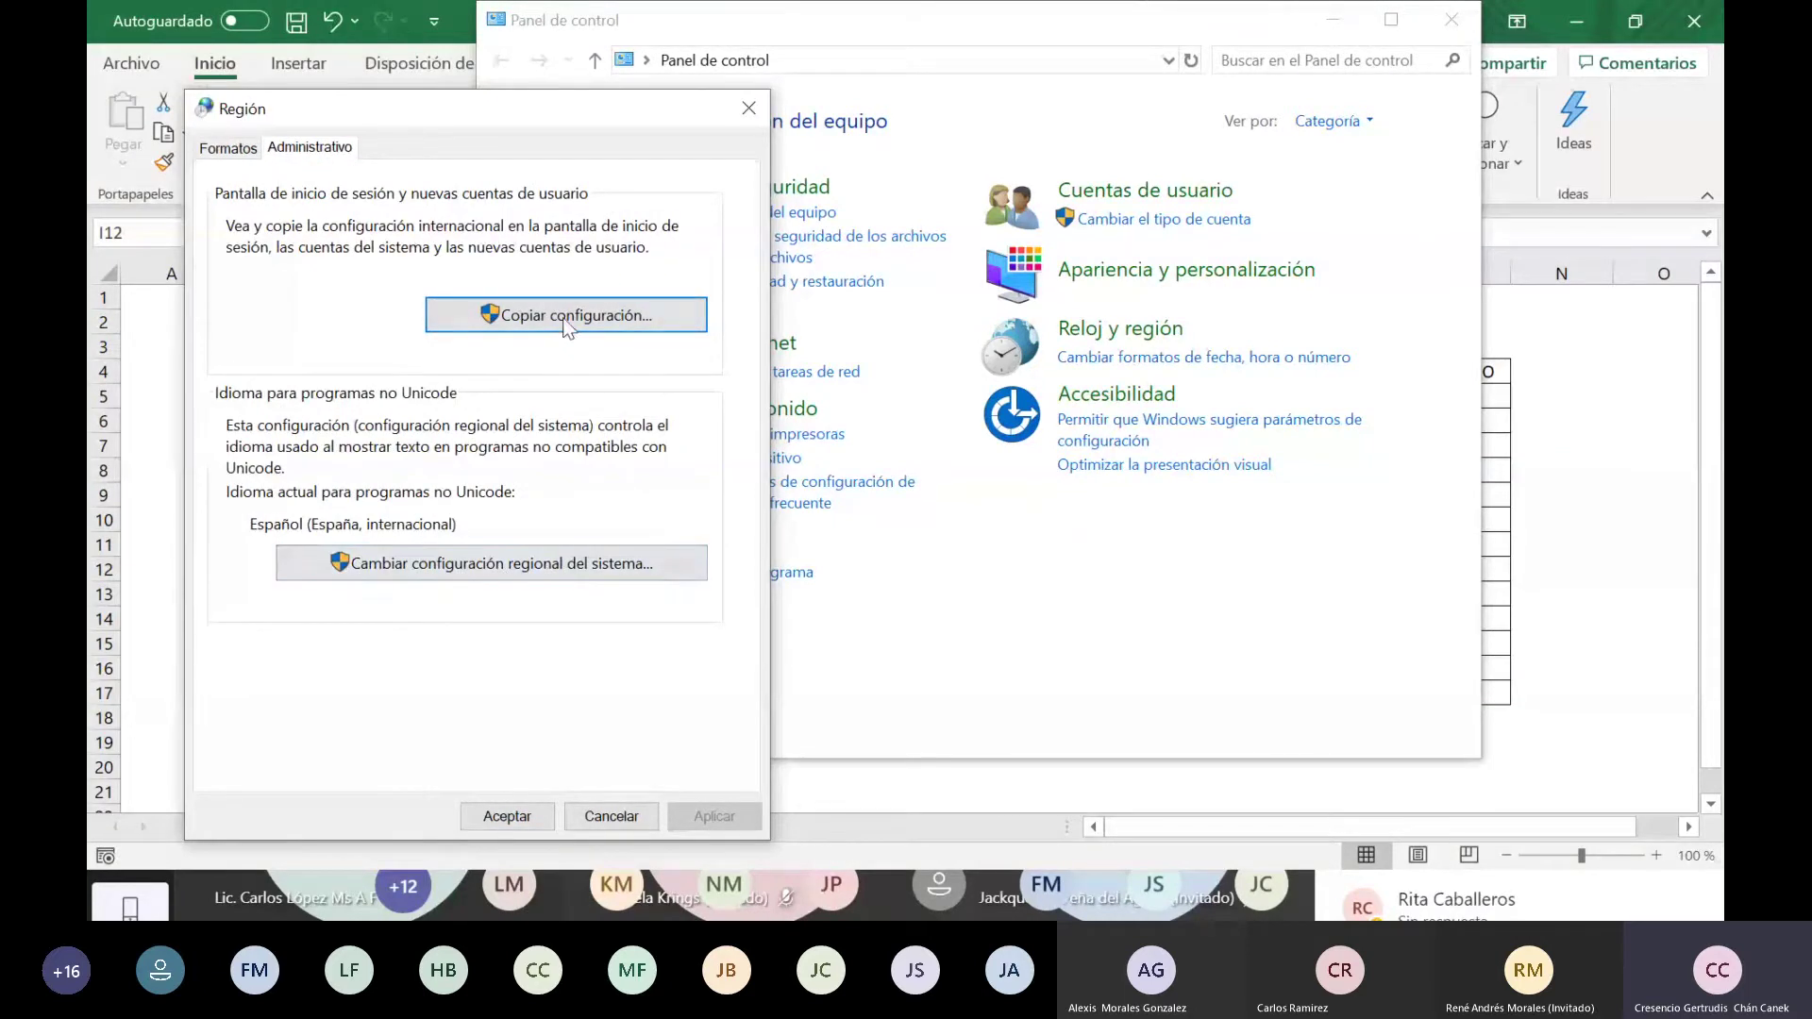
left_click(233, 149)
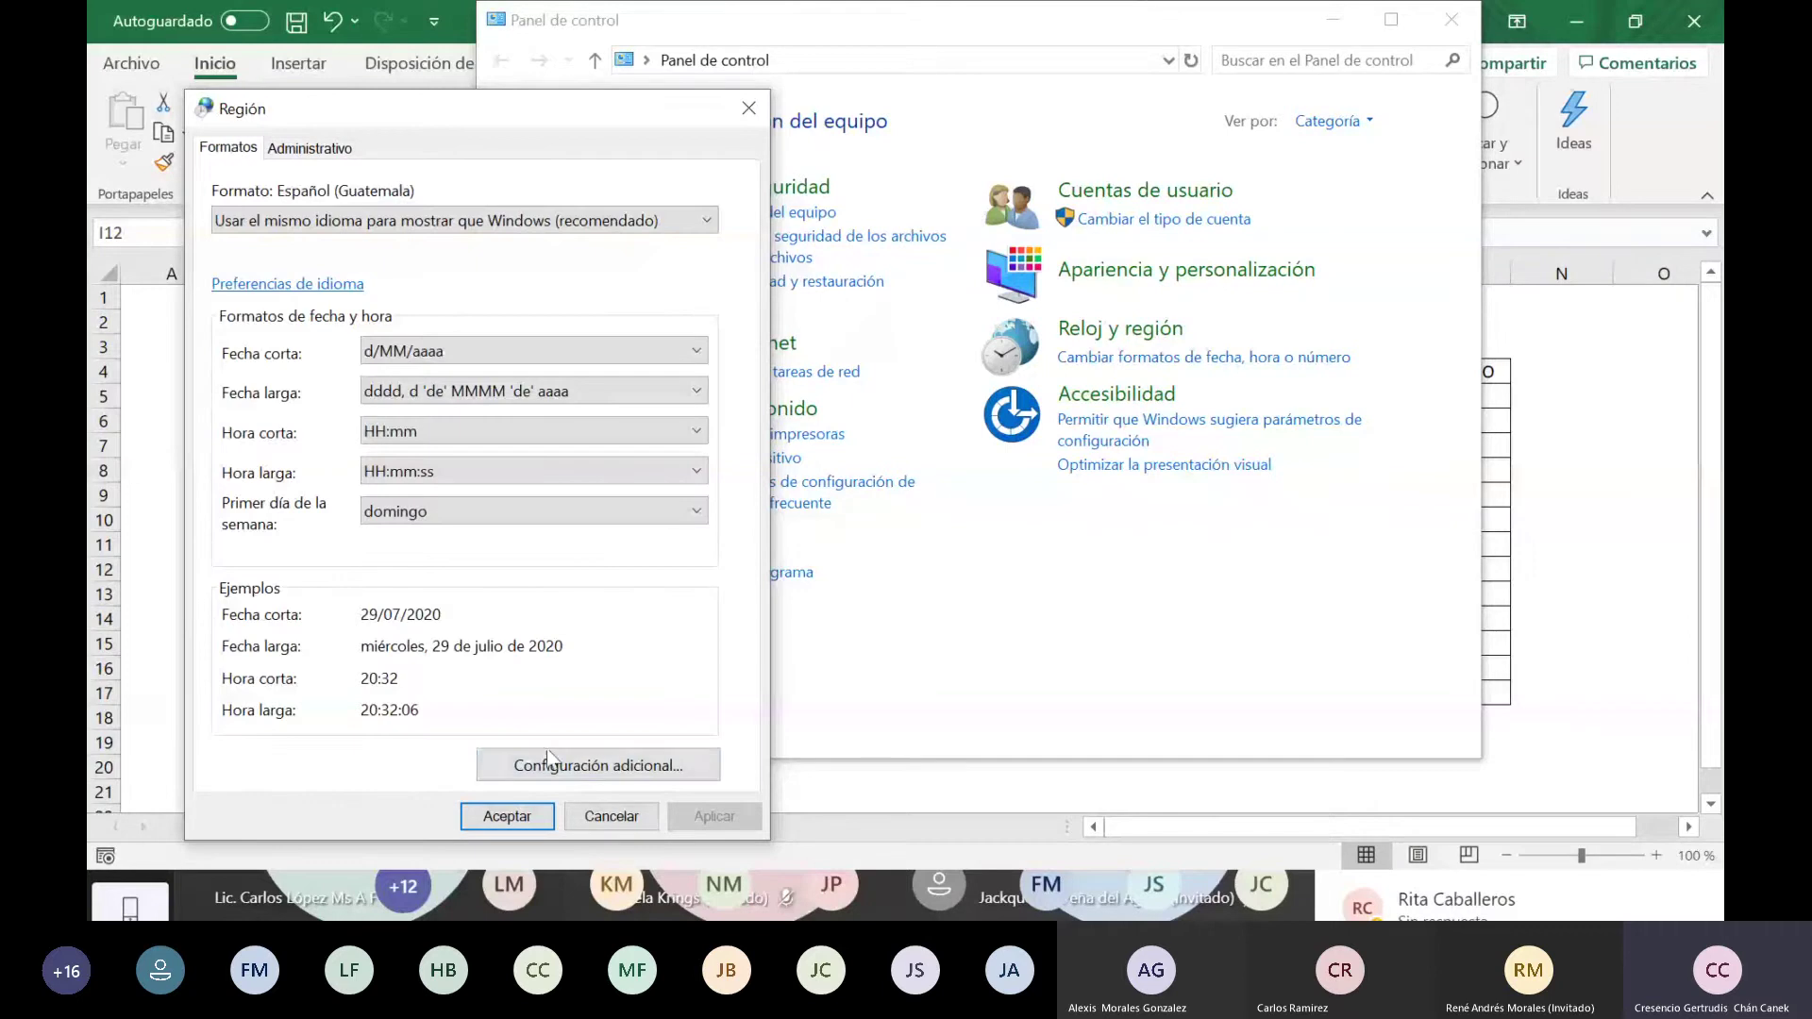
left_click(618, 760)
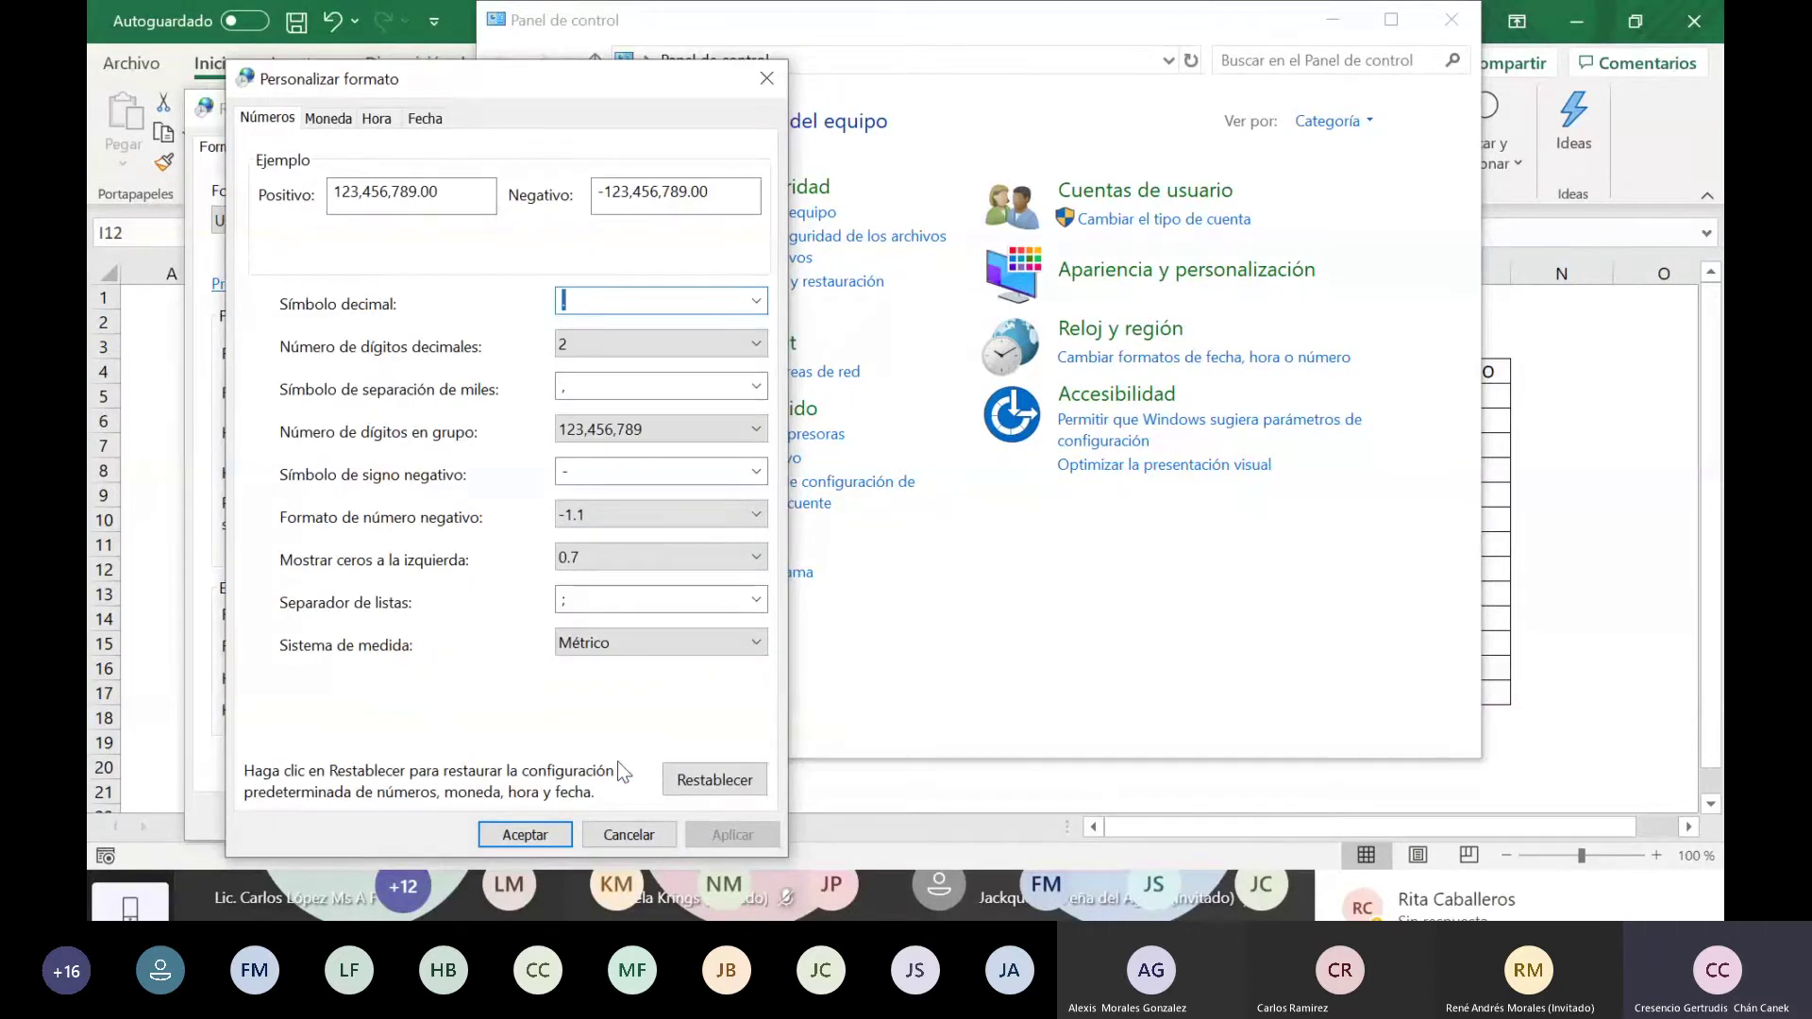
left_click(328, 118)
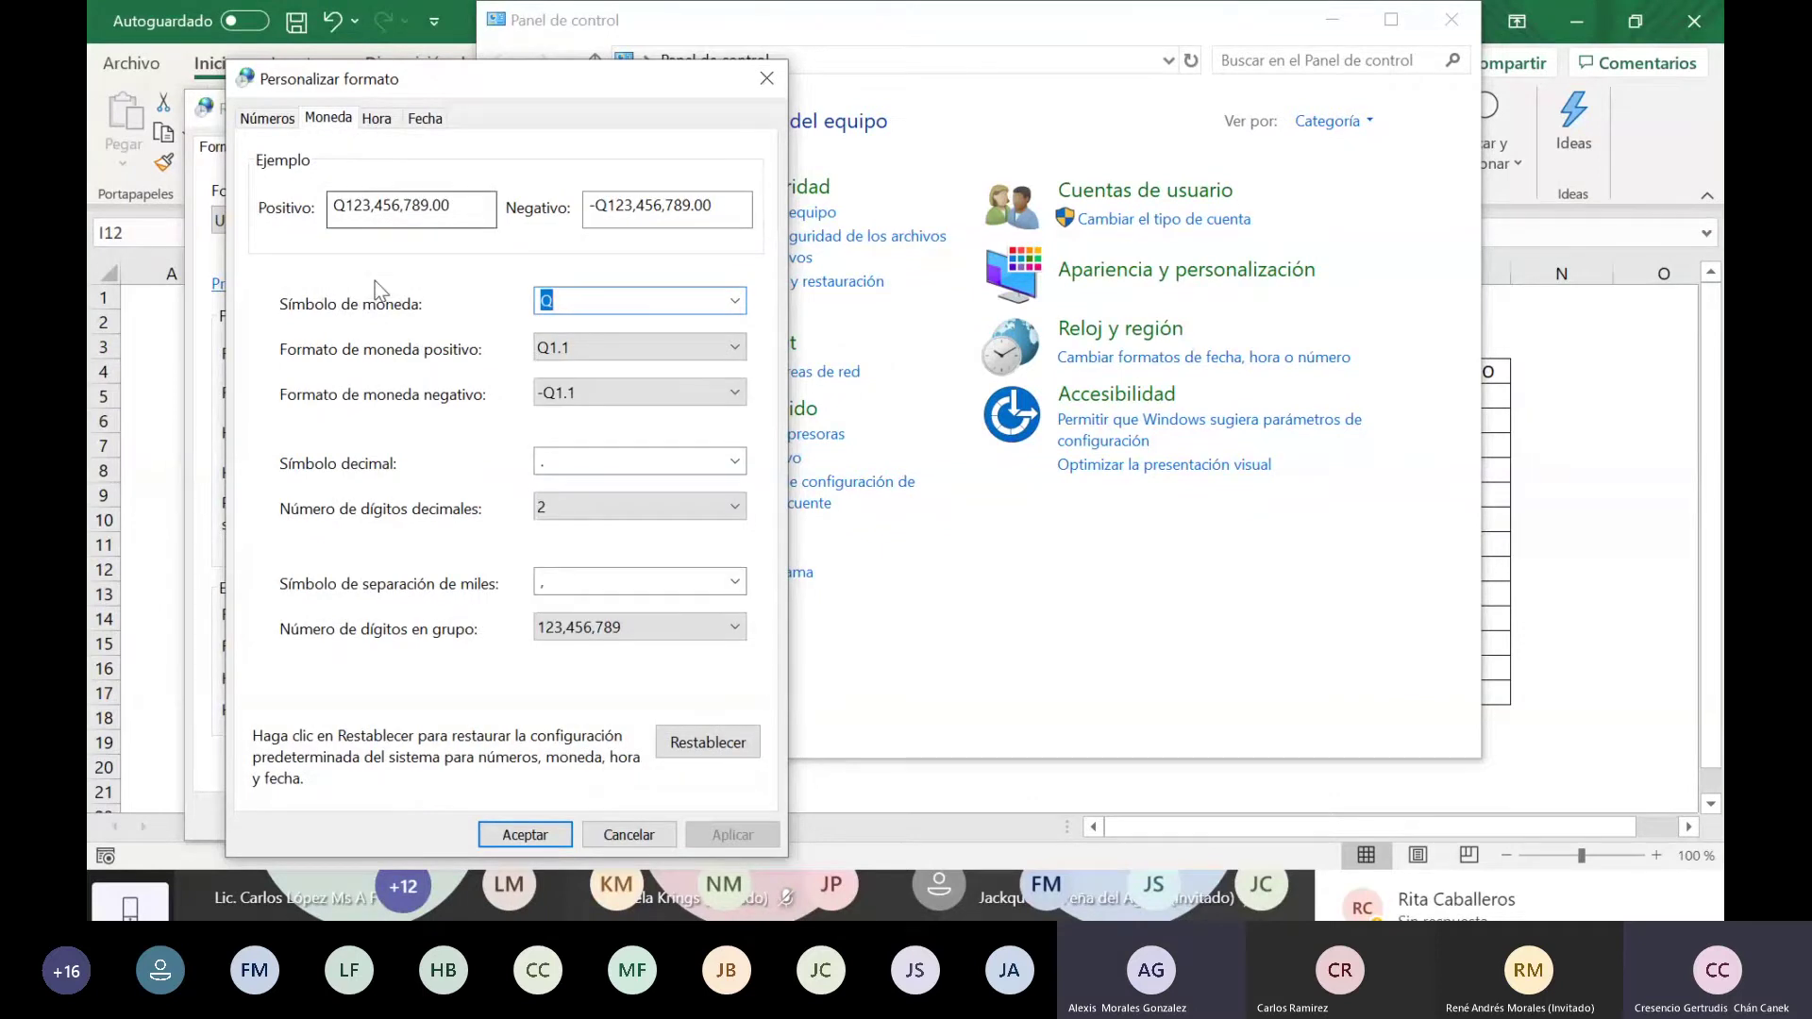
left_click(628, 834)
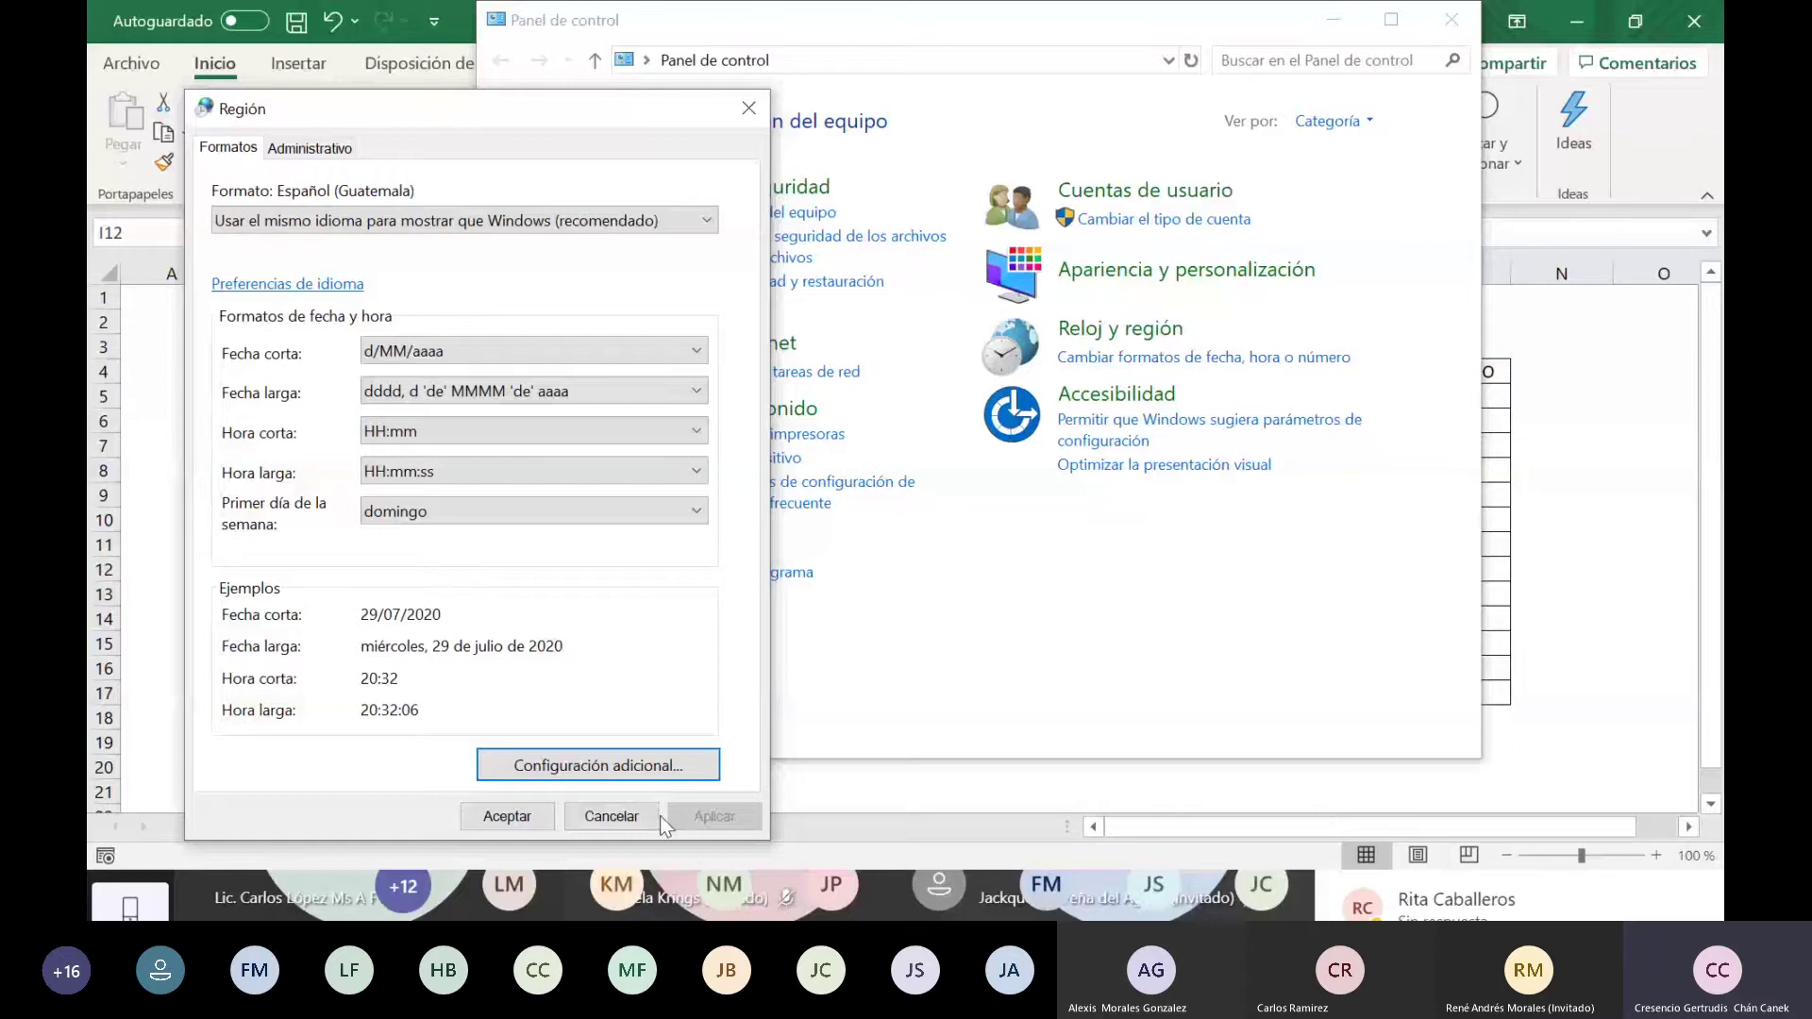
left_click(658, 815)
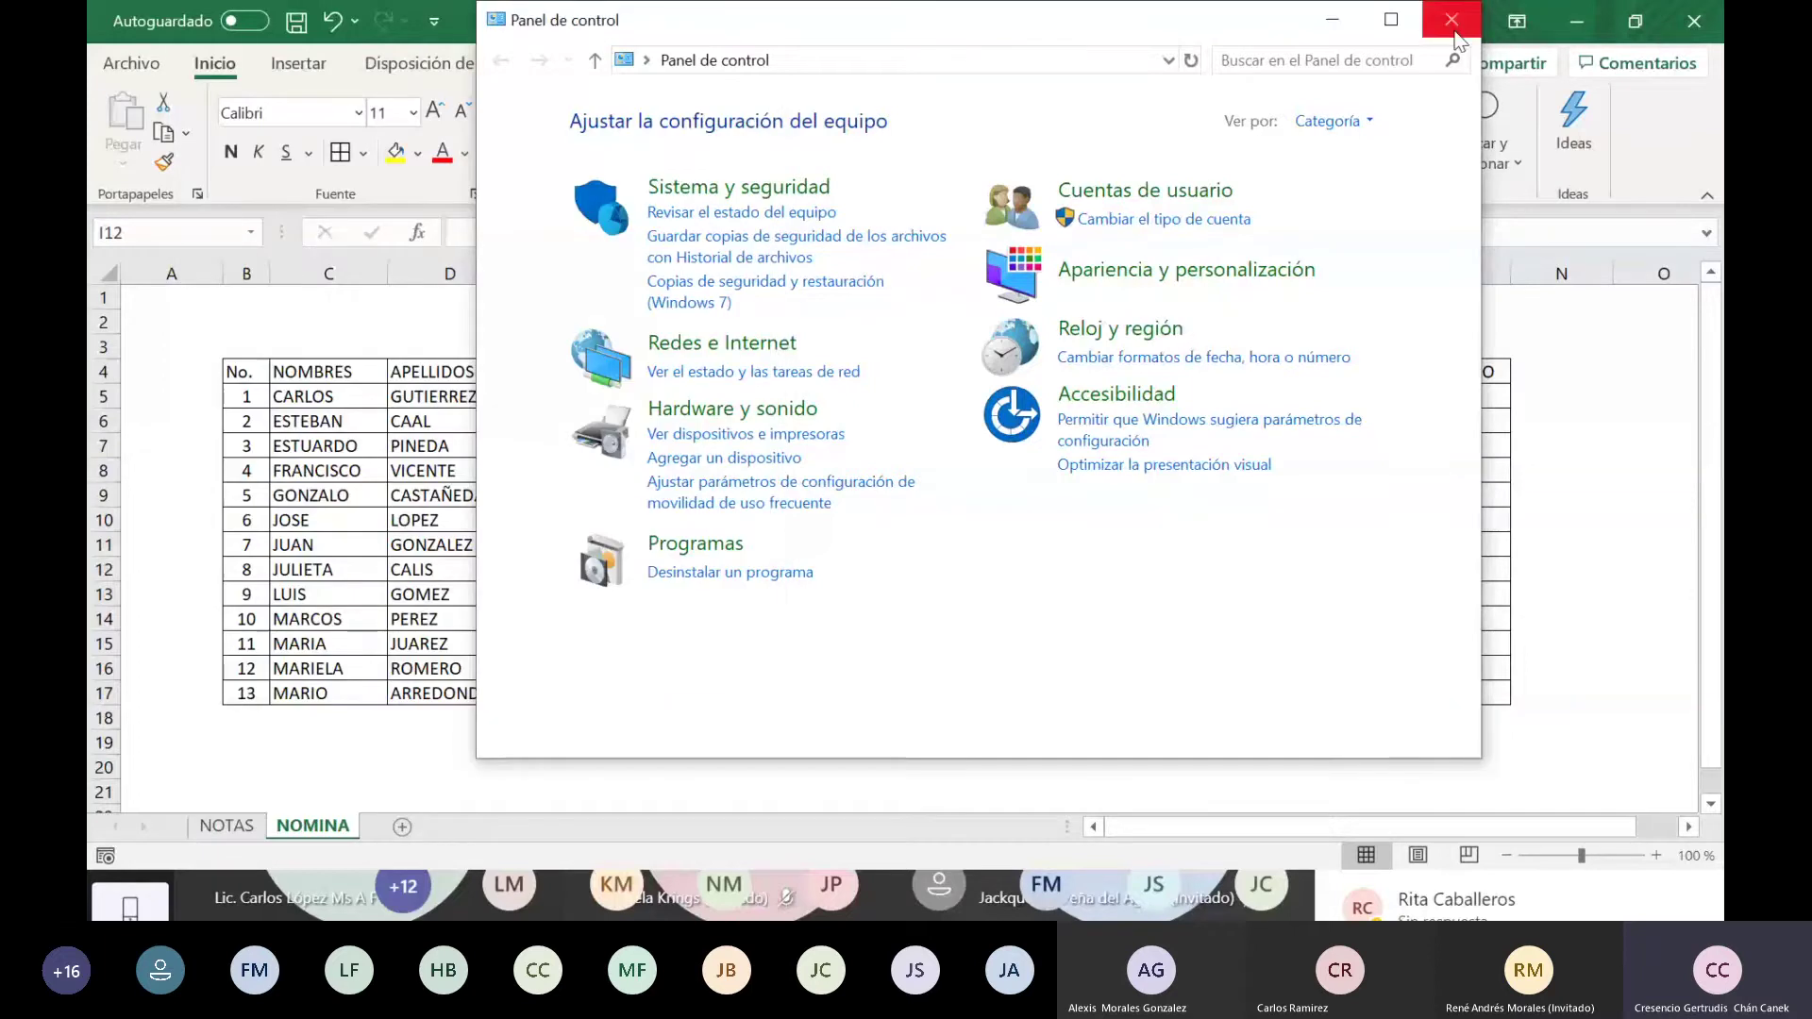
left_click(1468, 39)
Step: Examine the amounts in the EXTRAS column of the payroll table and the neighbouring COMISIONES cells
left_click(1019, 521)
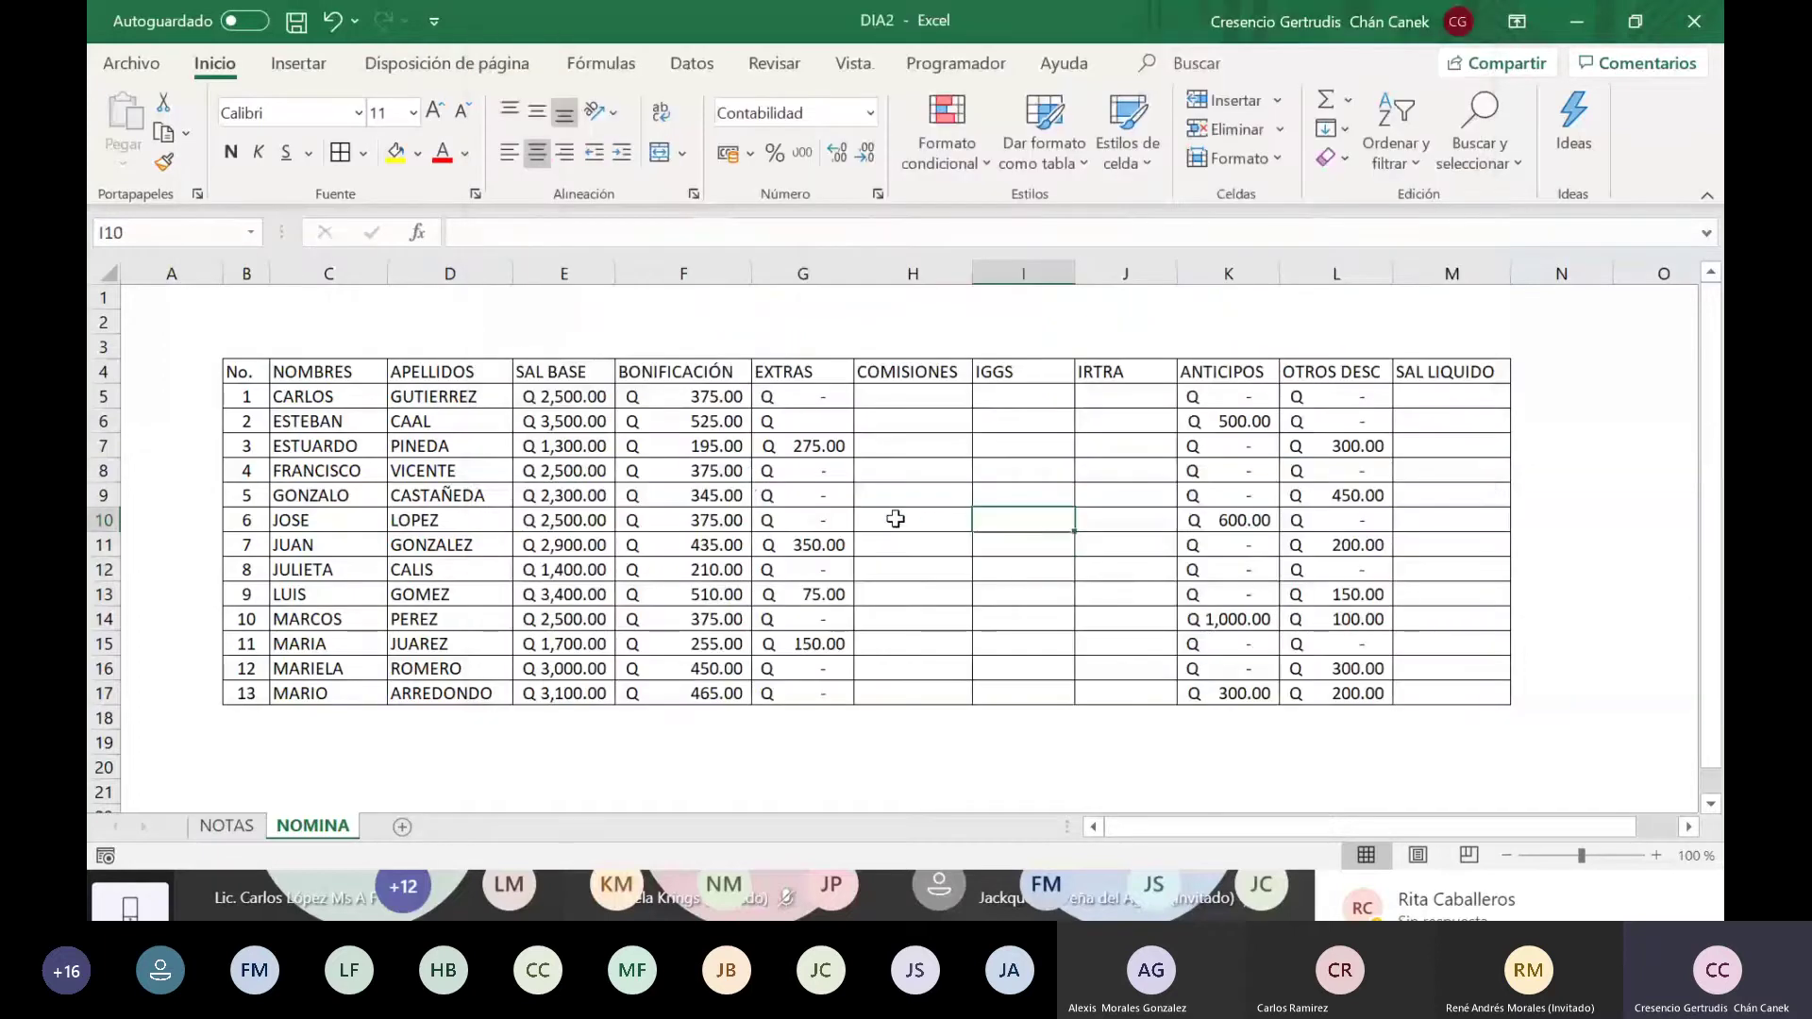
left_click(893, 457)
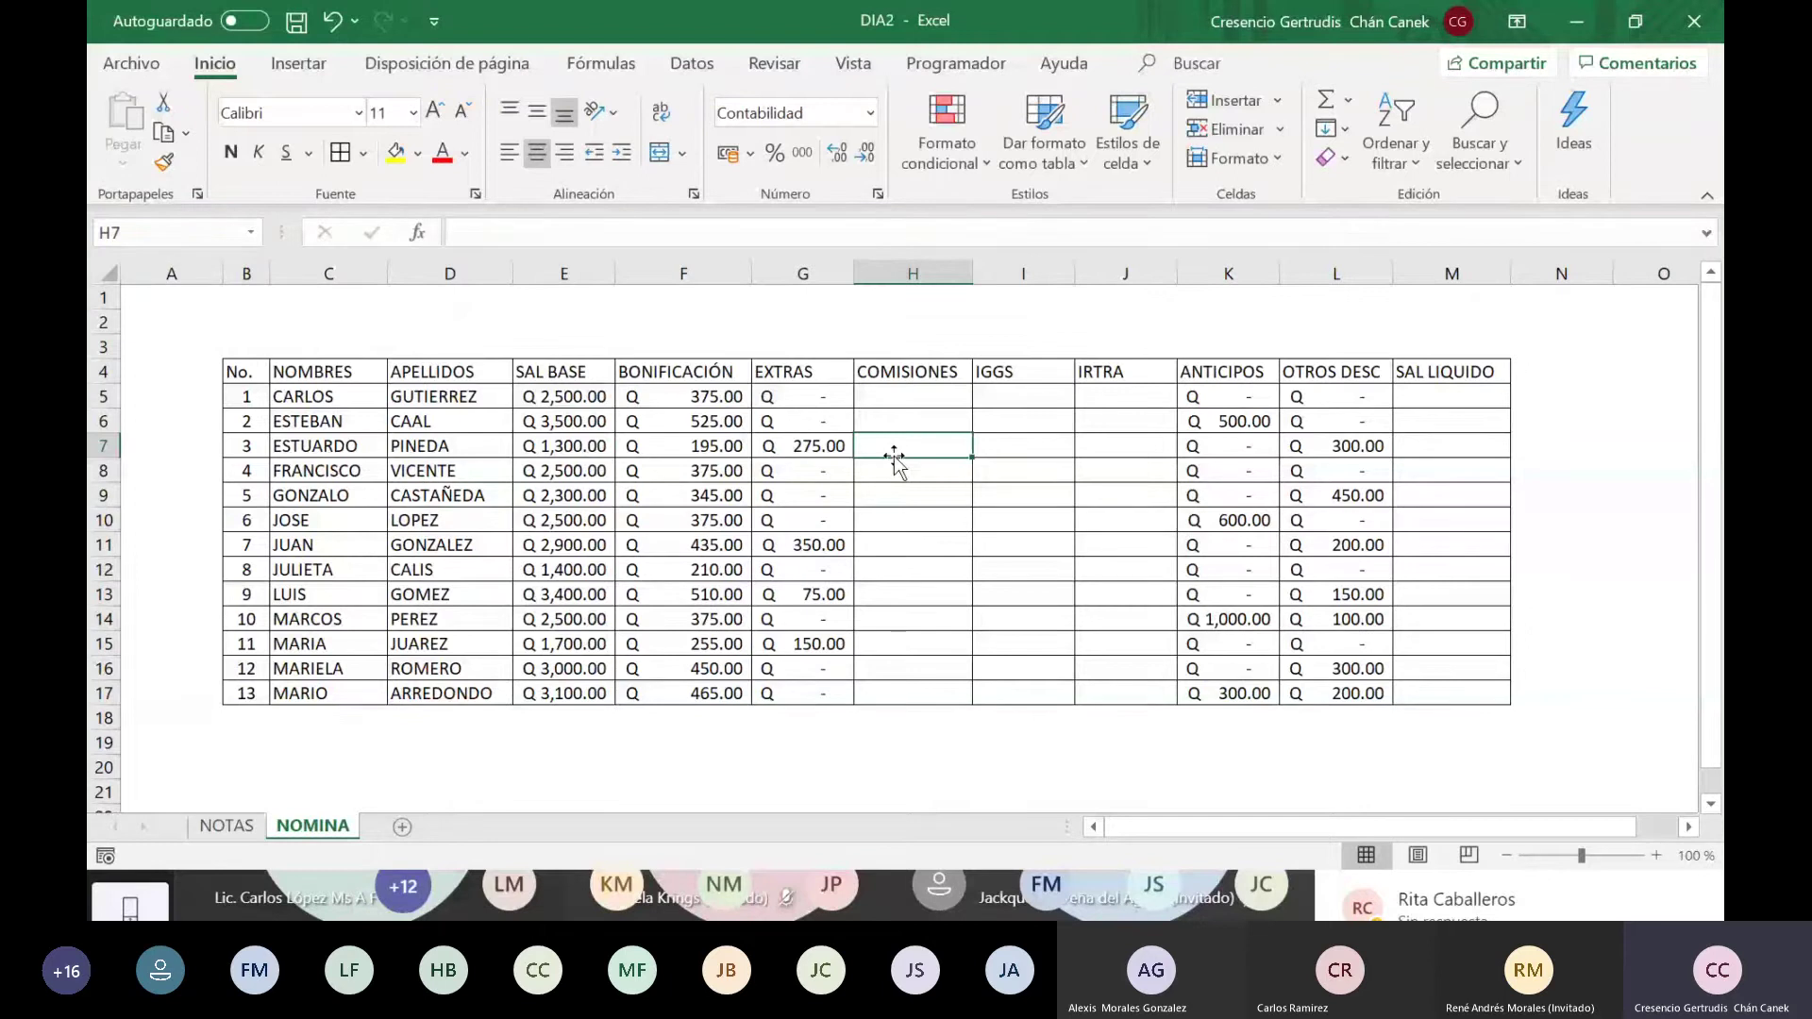
left_click(779, 490)
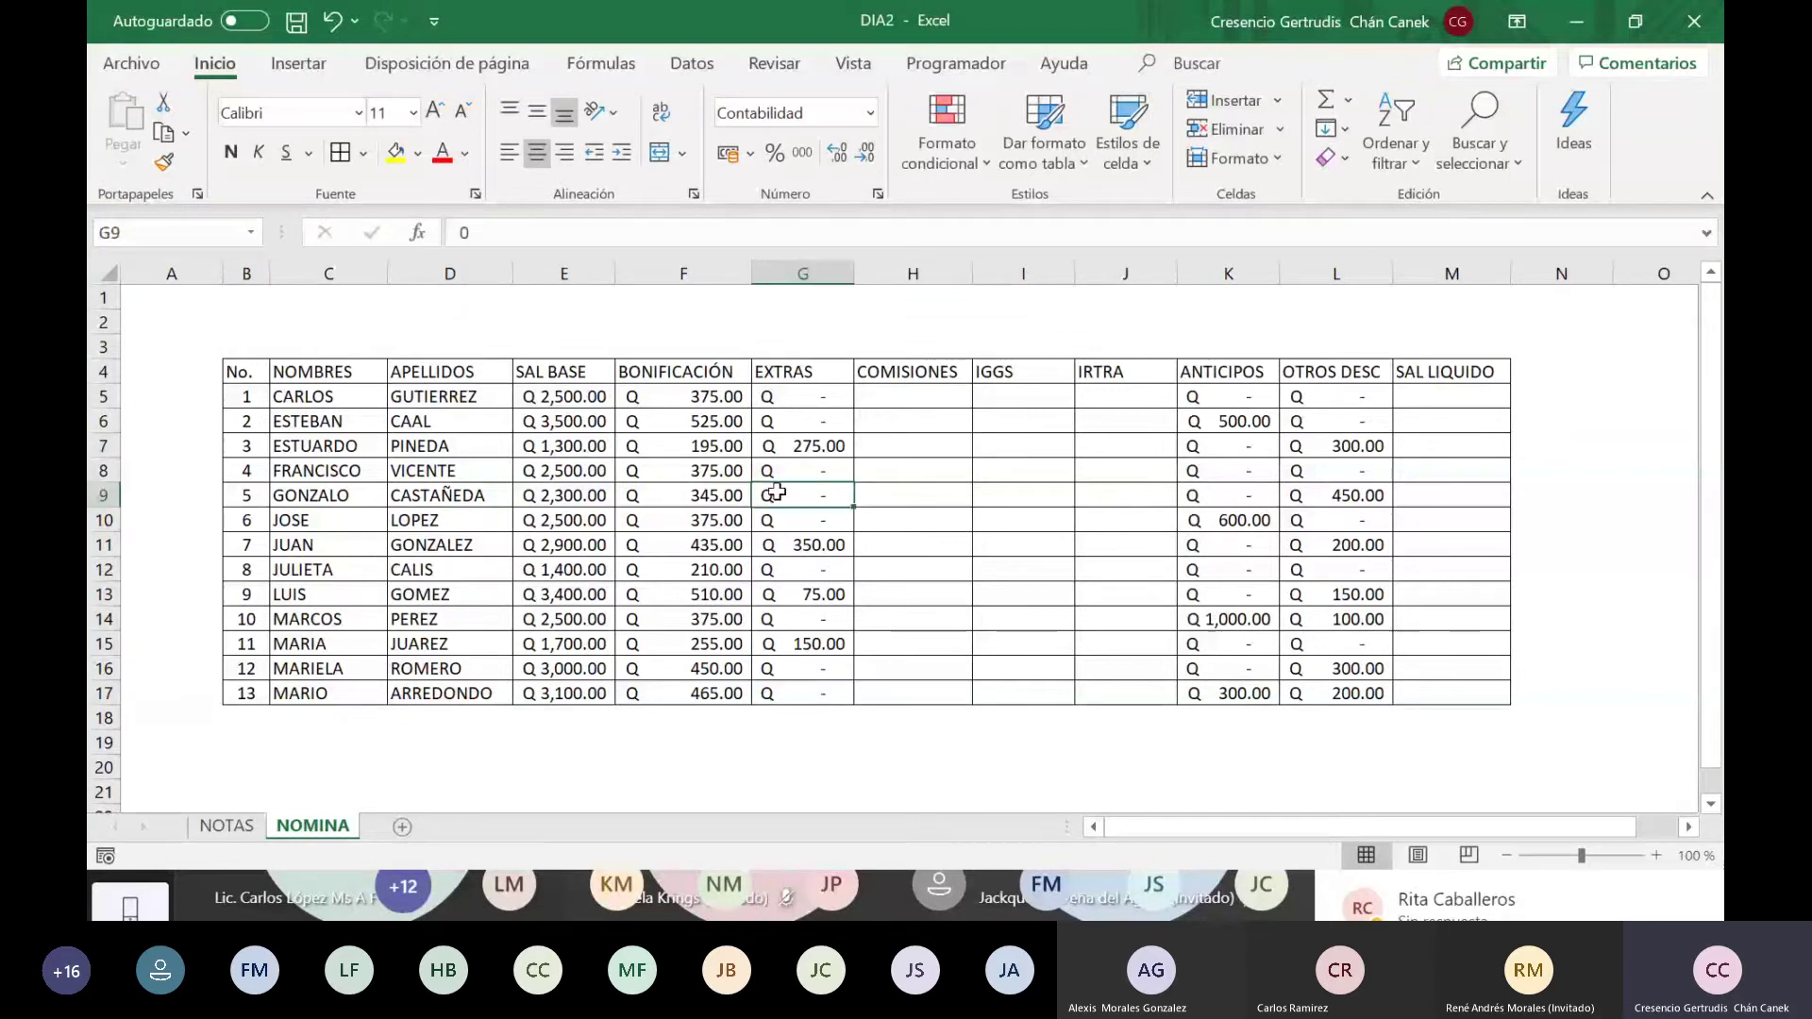
left_click(825, 418)
key("Down")
key("Down")
key("Down")
key("Down")
key("Down")
key("Down")
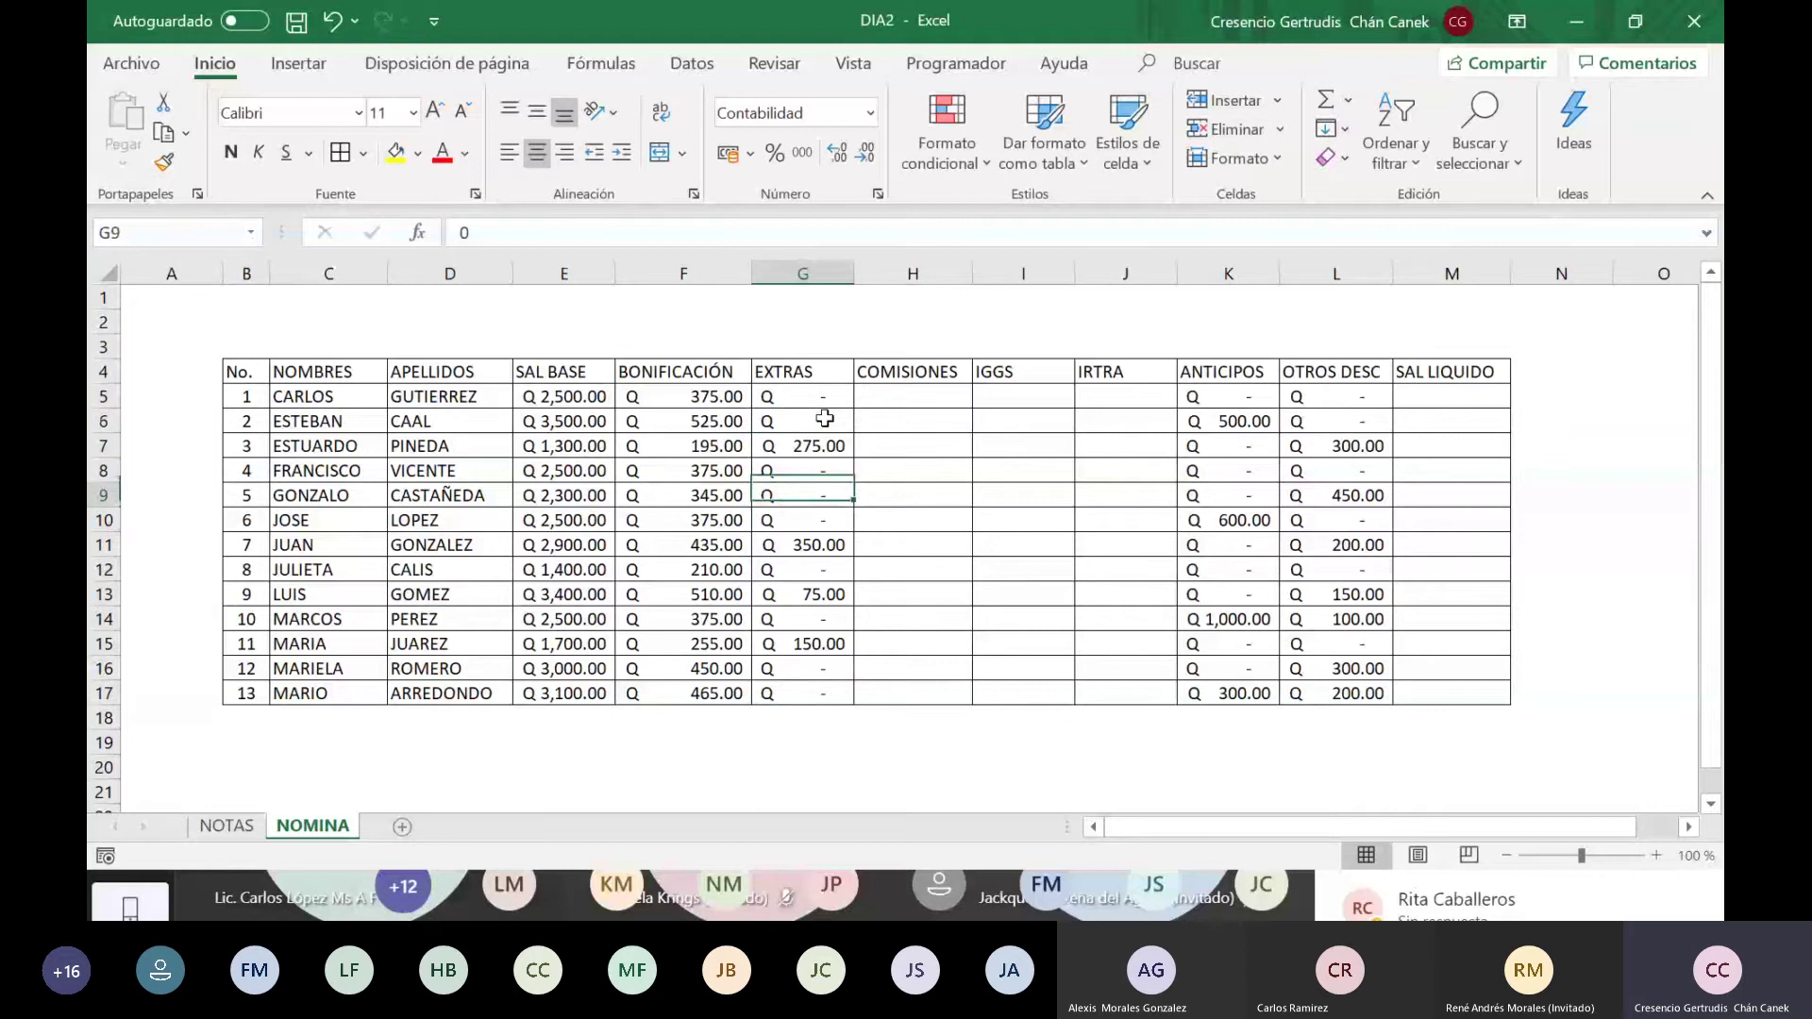
key("ctrl+Down")
key("Up")
key("Up")
key("Up")
key("Up")
key("Up")
key("Up")
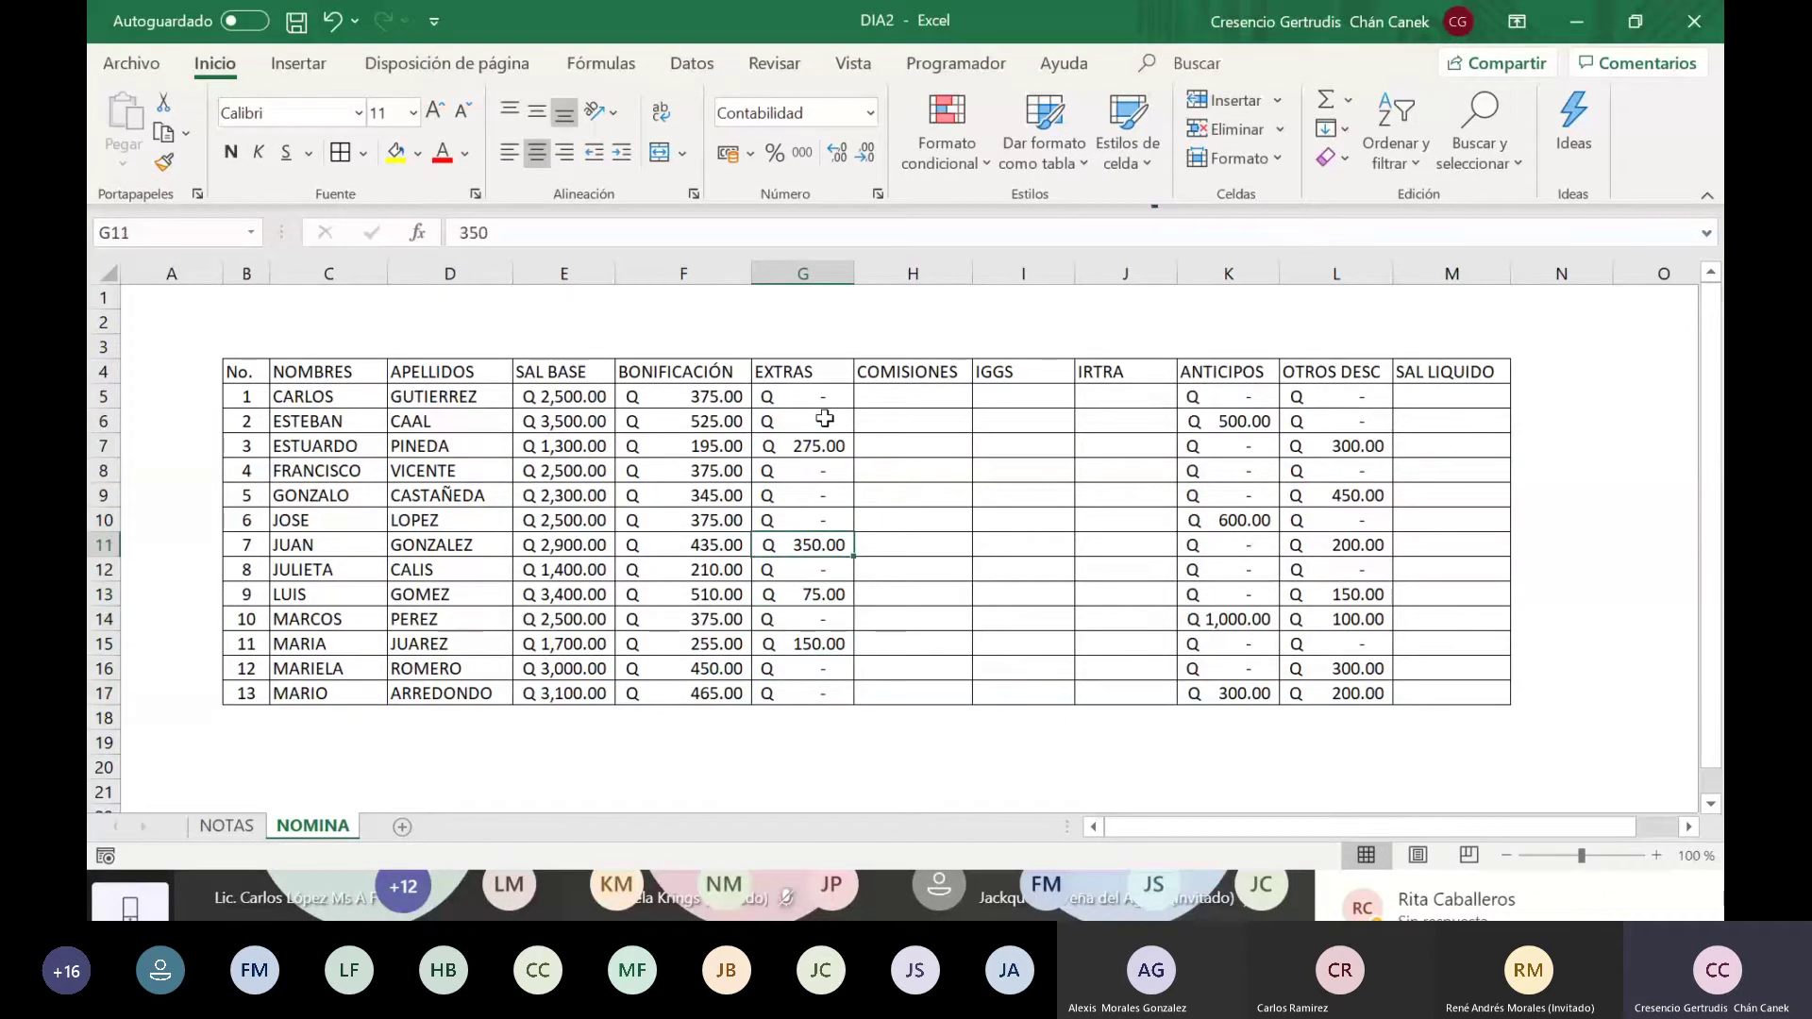
key("Up")
key("Up")
key("Up")
key("Up")
key("Up")
key("Up")
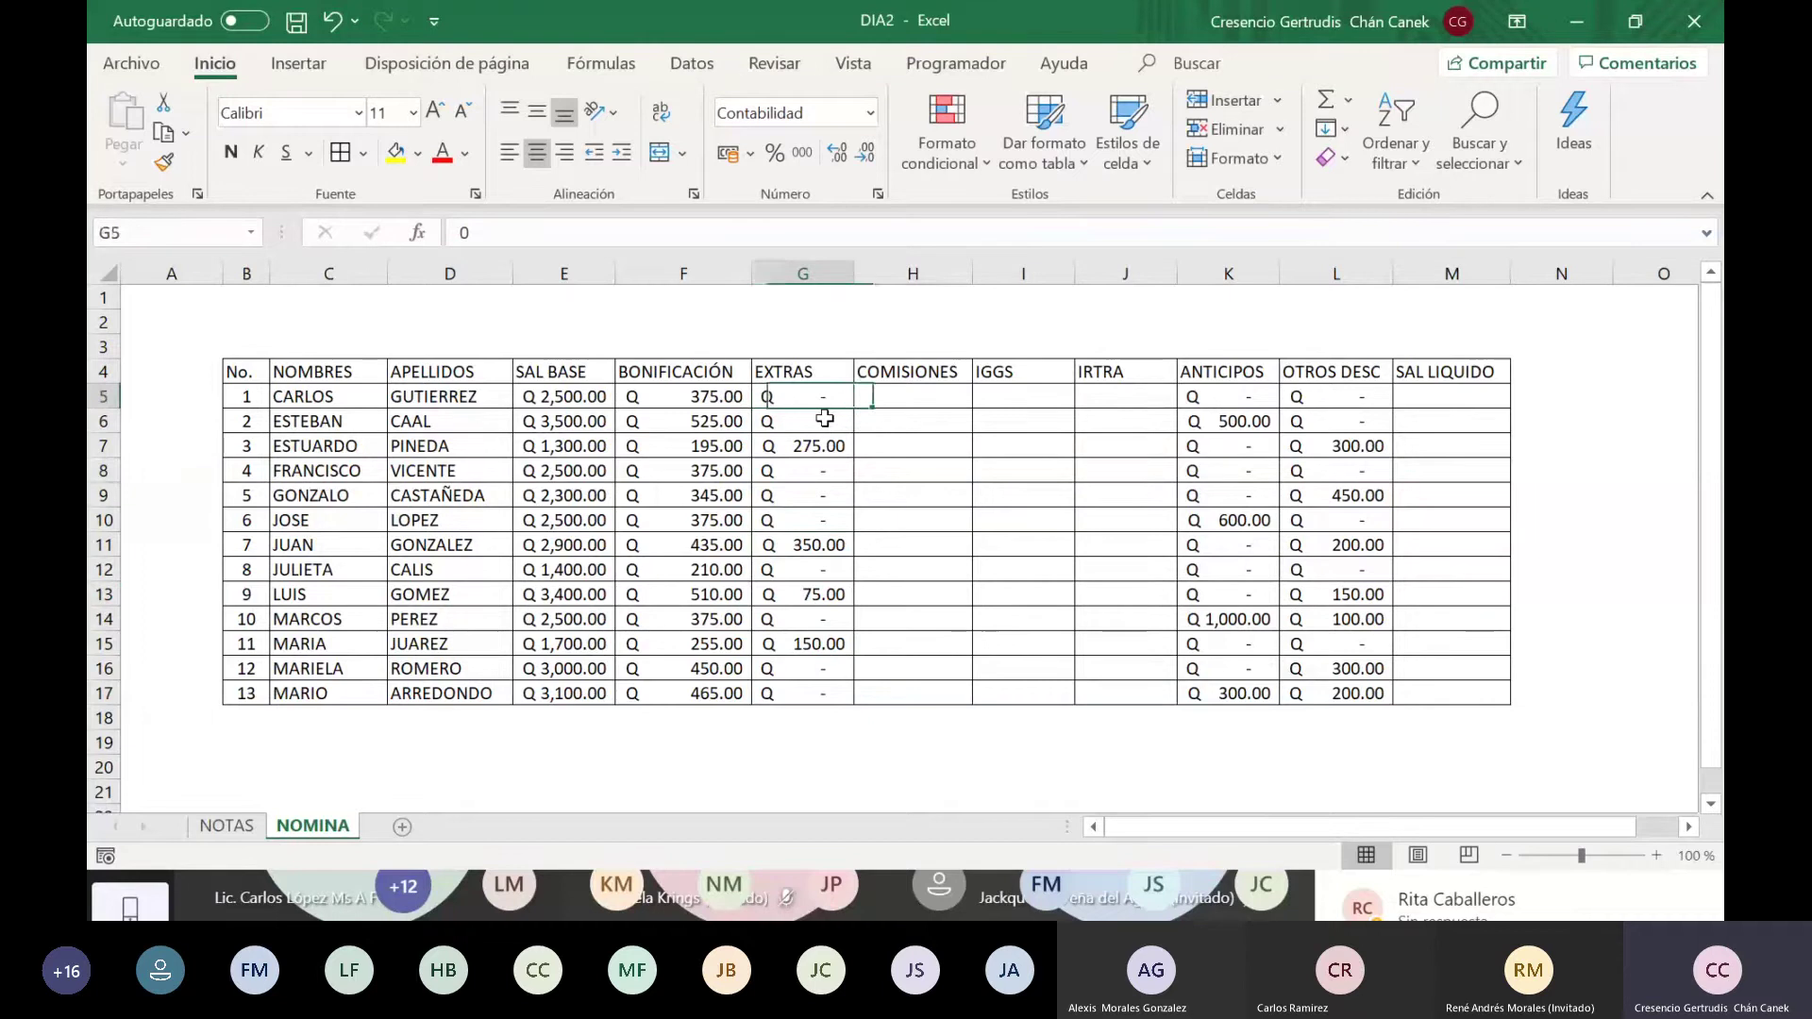
key("Down")
key("Down")
key("Down")
key("Down")
key("Down")
key("Down")
key("Down")
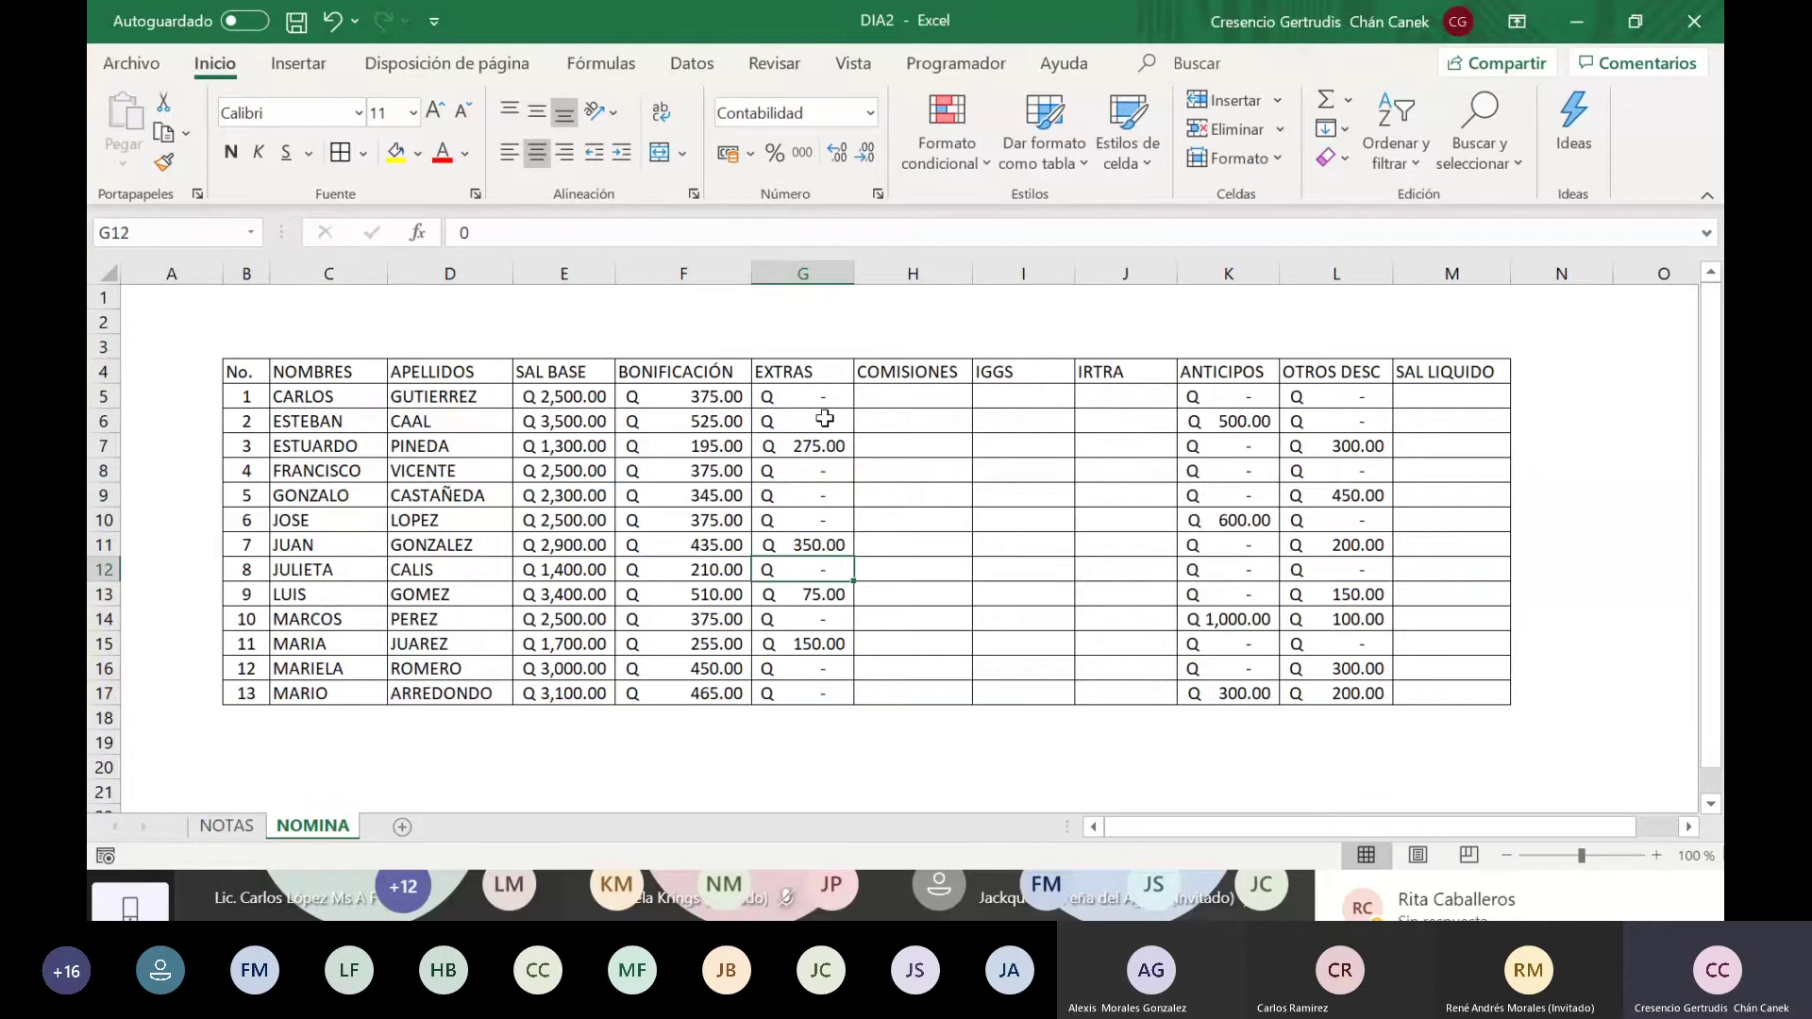
key("Down")
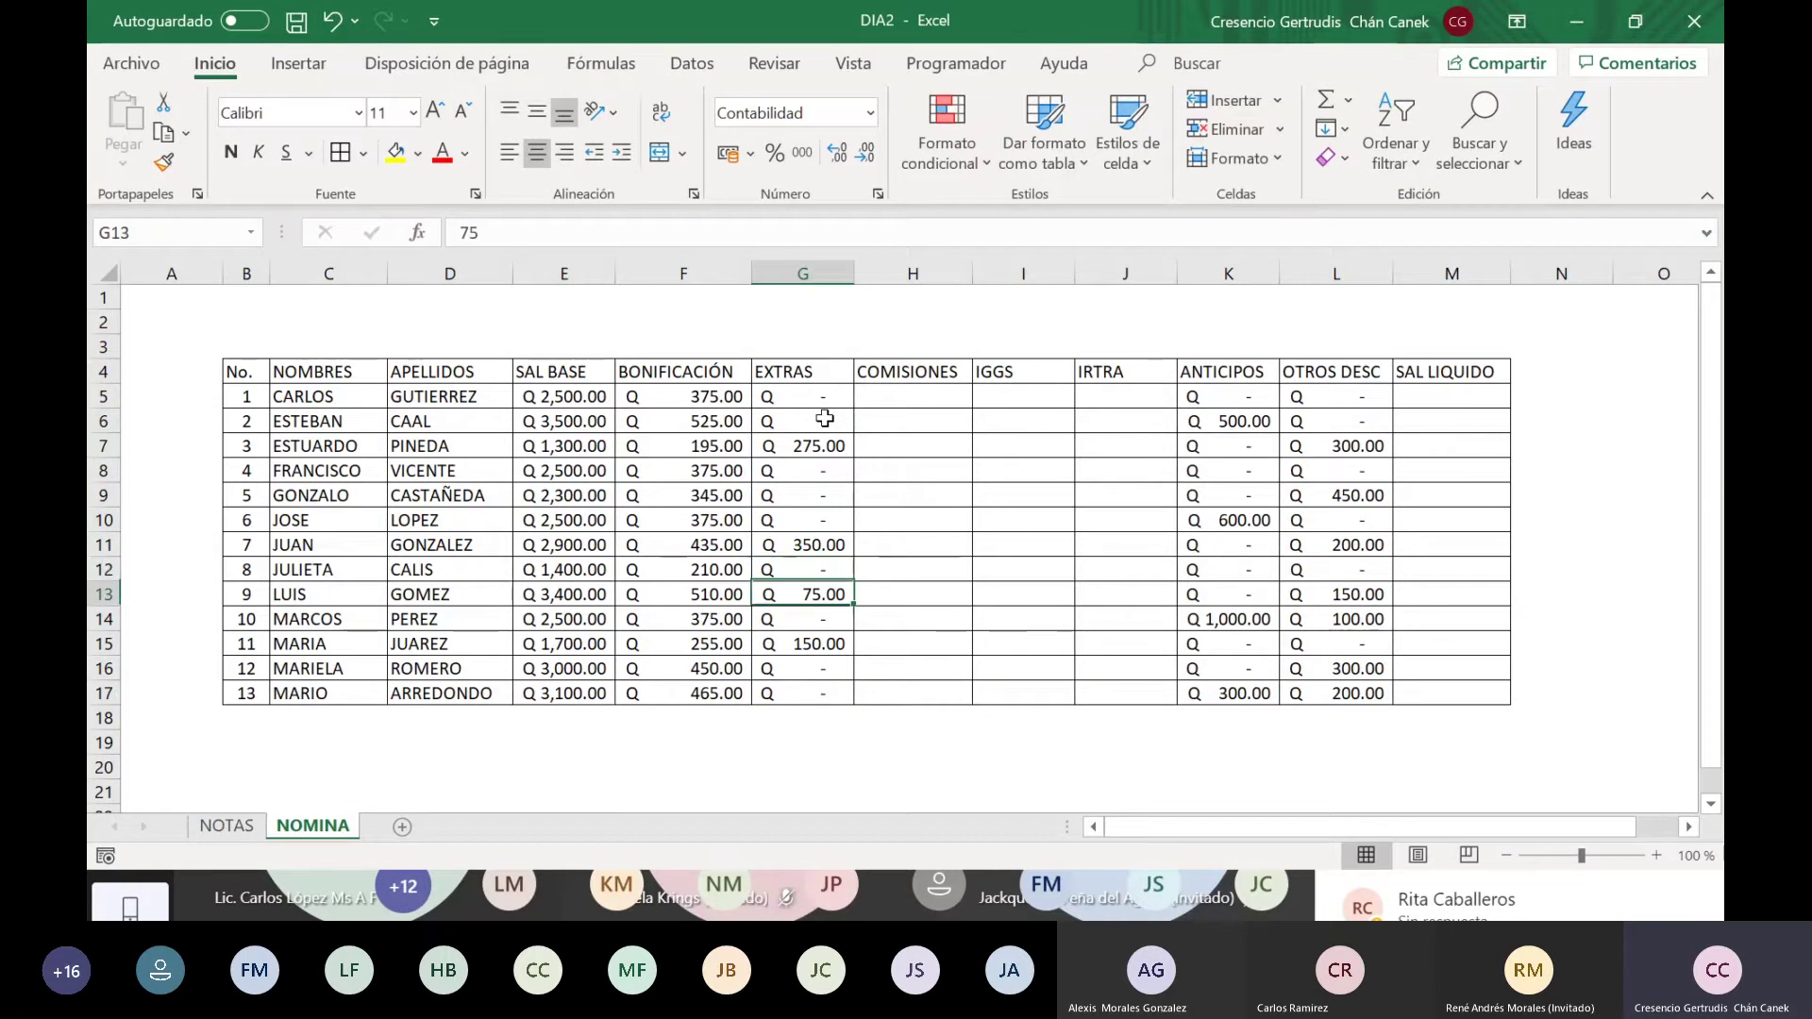
key("Down")
key("Down")
key("Up")
key("Up")
key("Up")
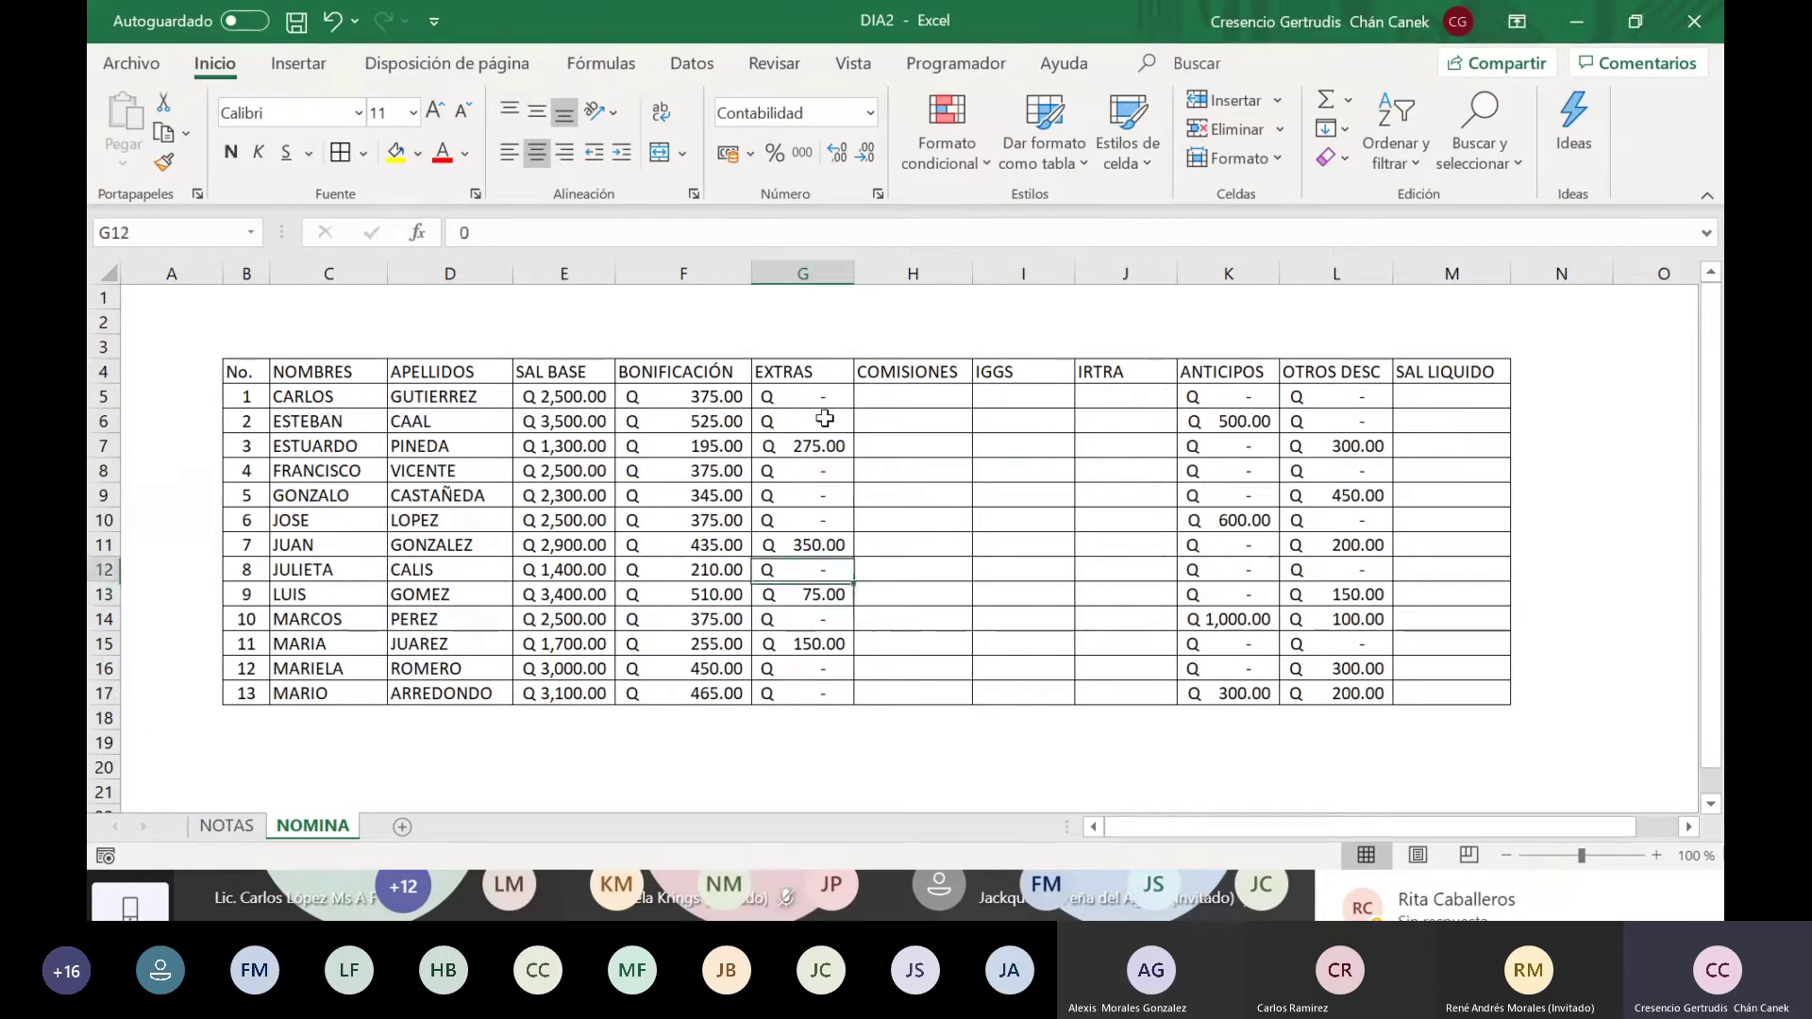
key("ctrl+Up")
key("Right")
key("Down")
key("Down")
key("Down")
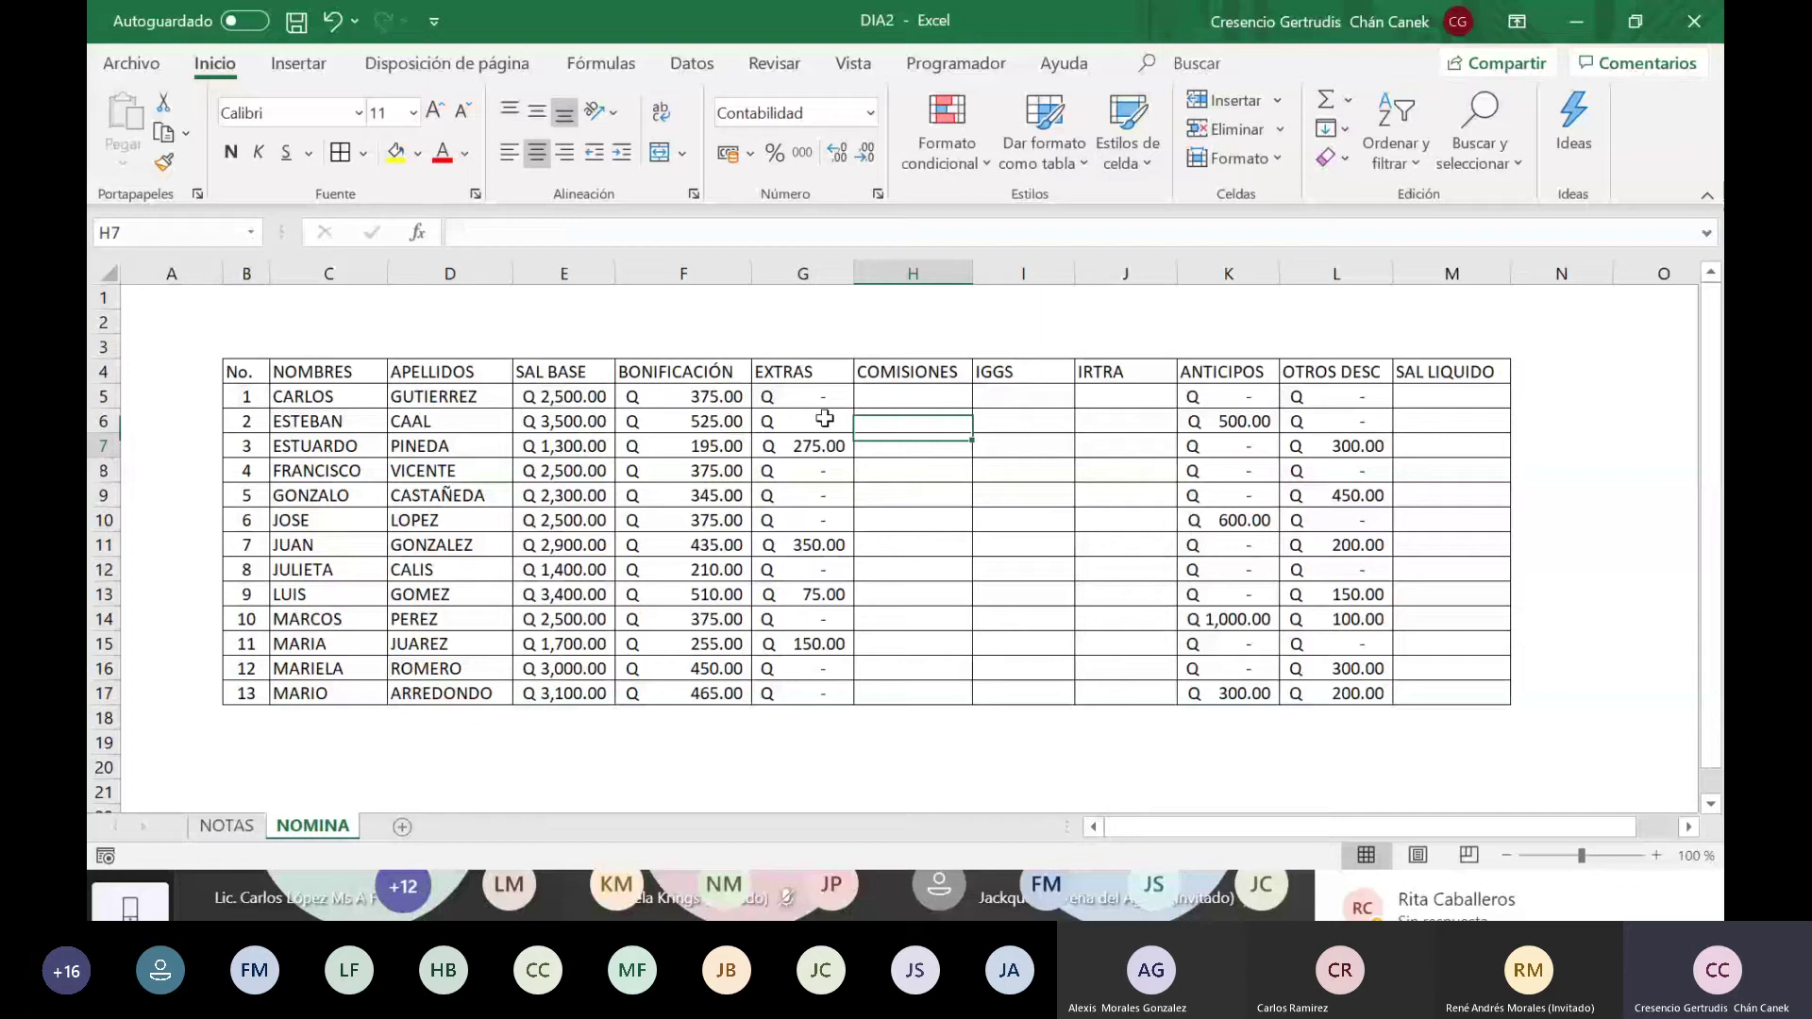
key("Up")
key("Up")
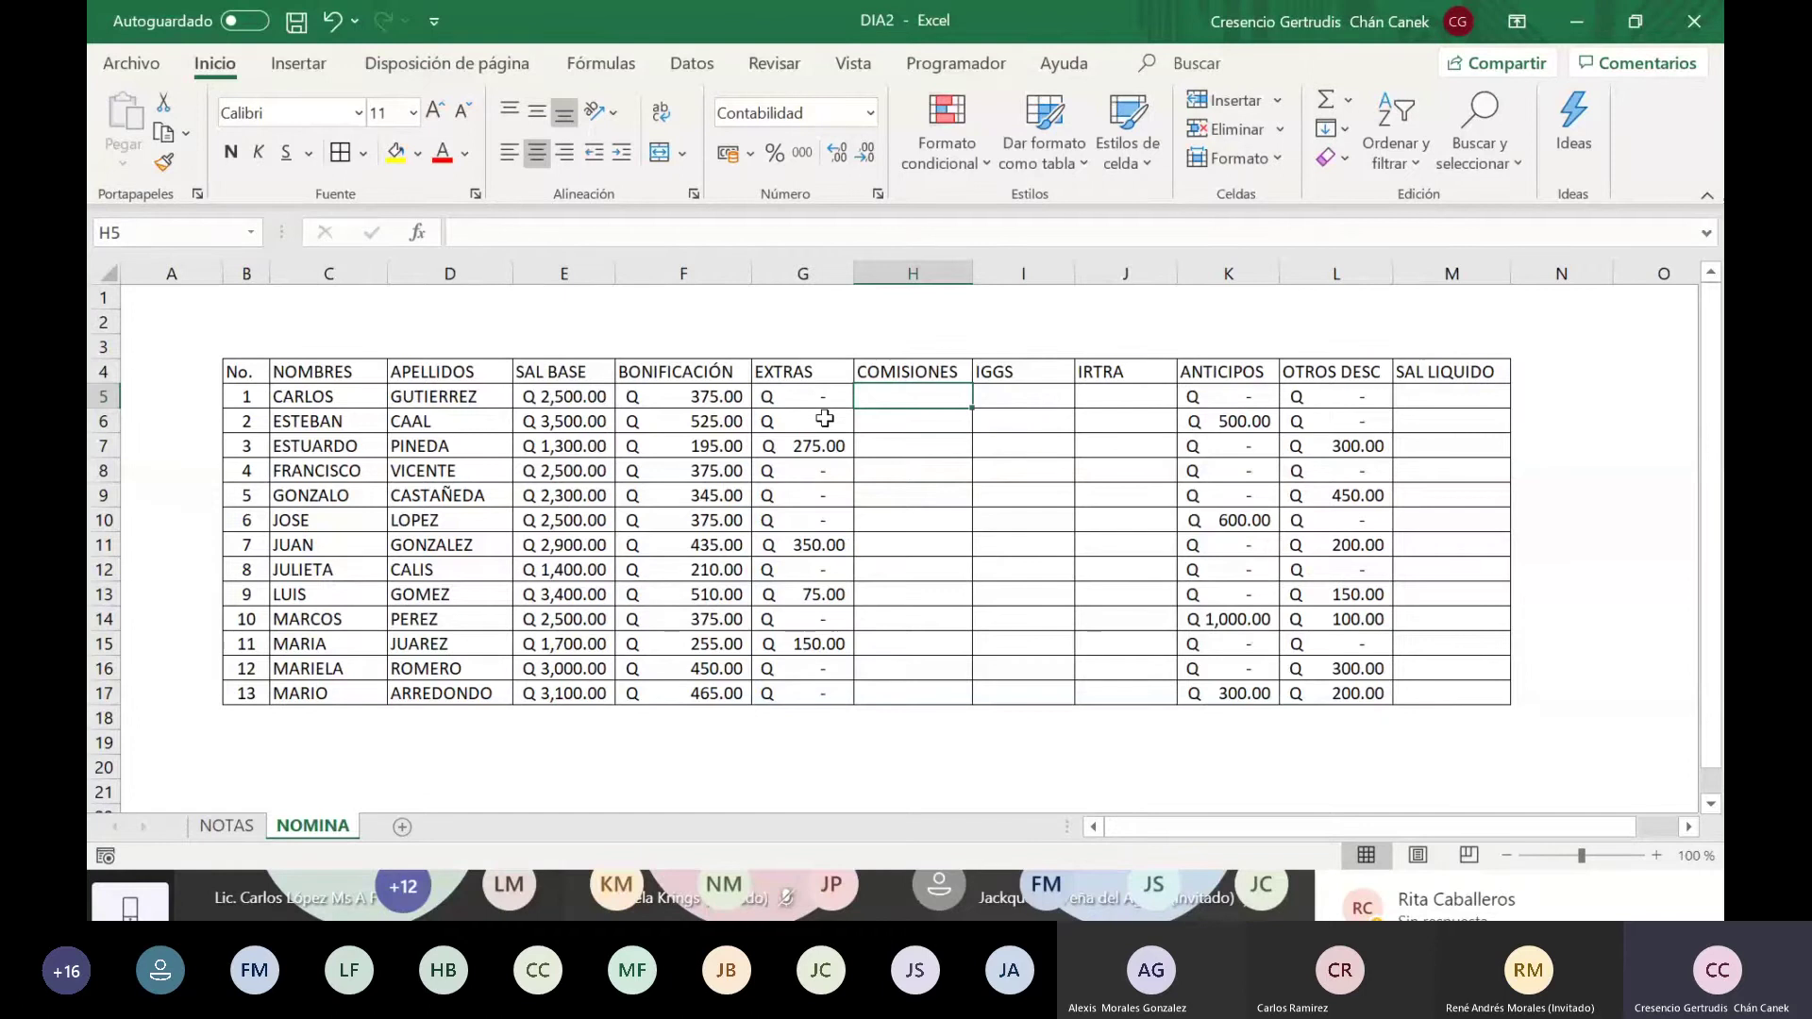
Step: Enter the label "% COMISION:" in cell G2 and autofit the width of column G
key("Up")
key("Up")
key("Up")
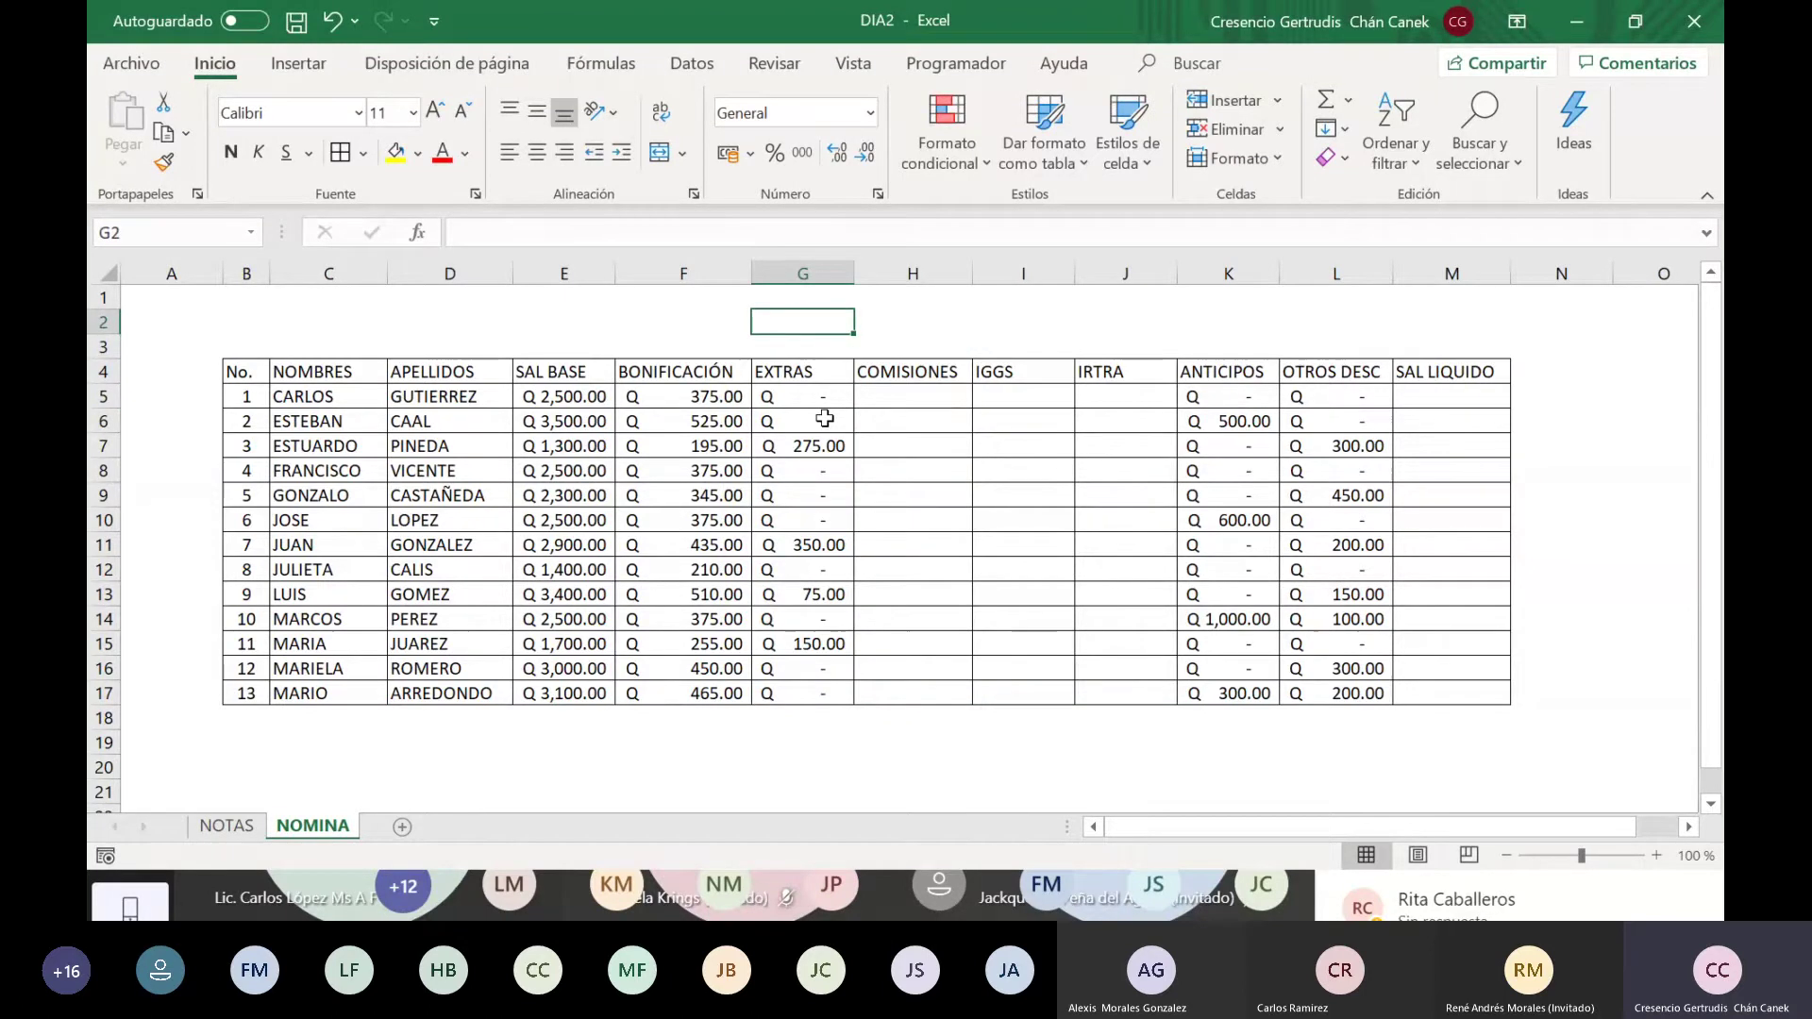
key("Left")
type("=")
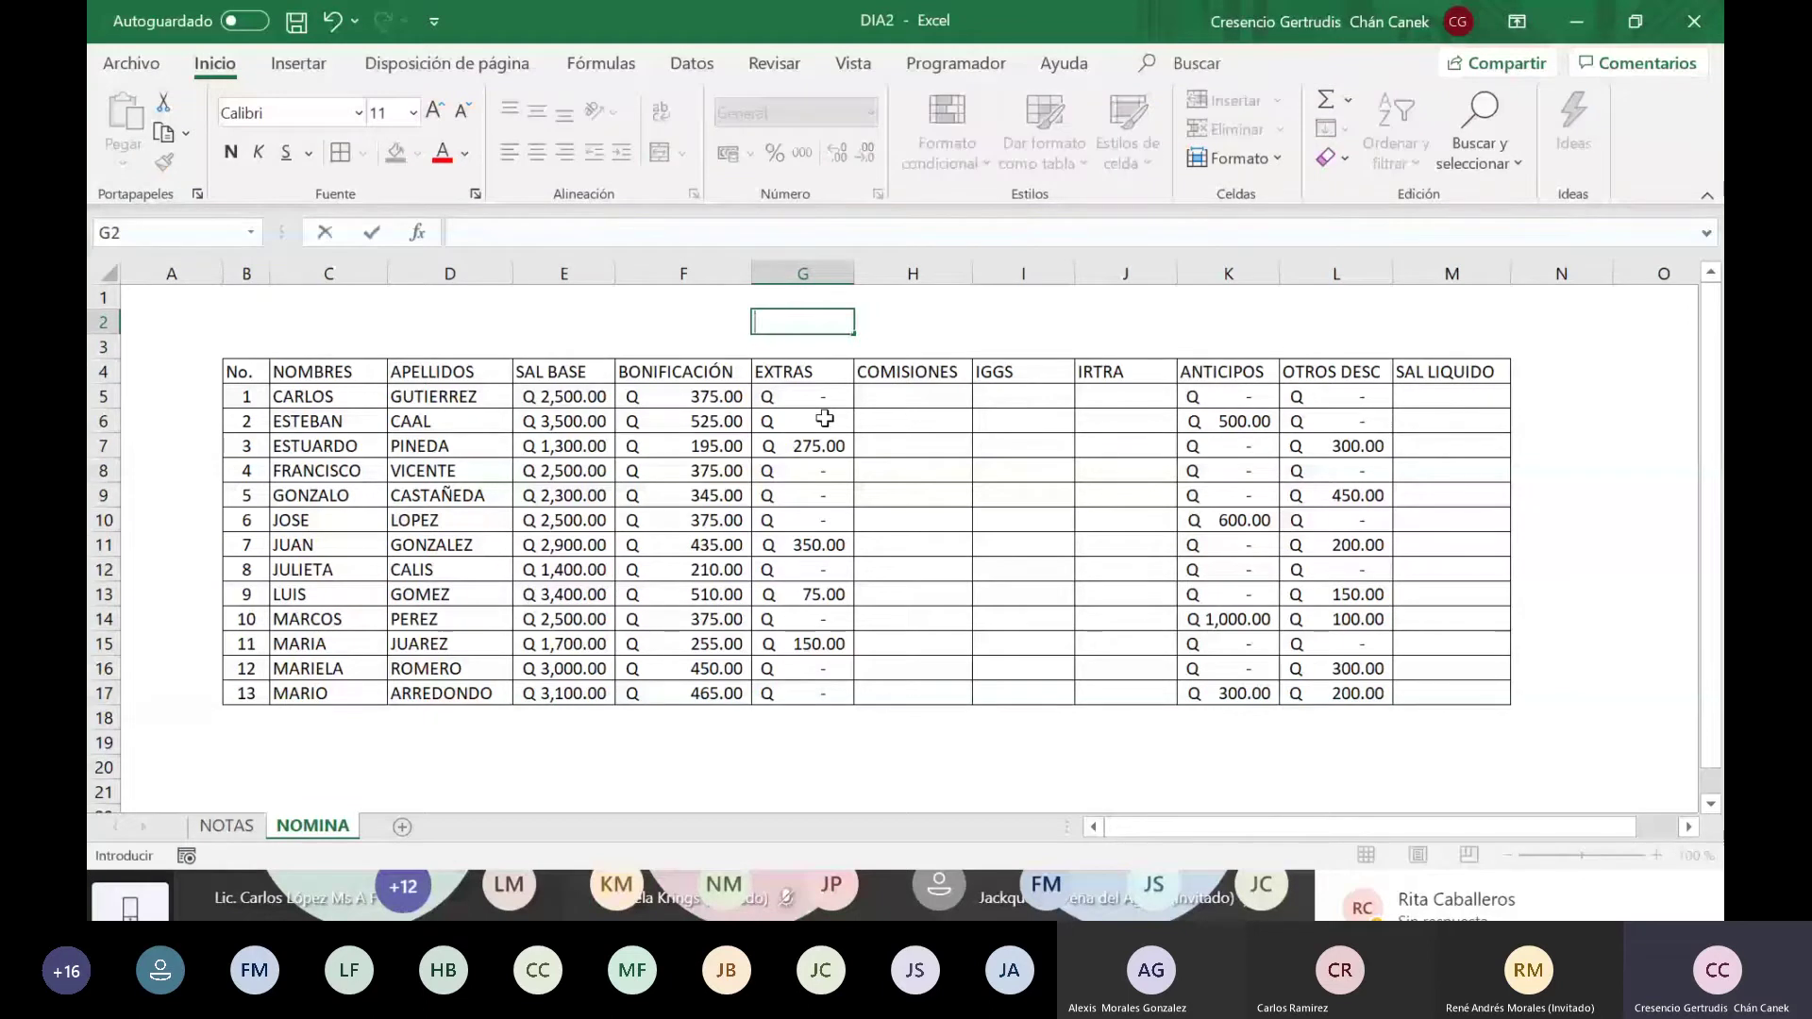
type("% COMISION:")
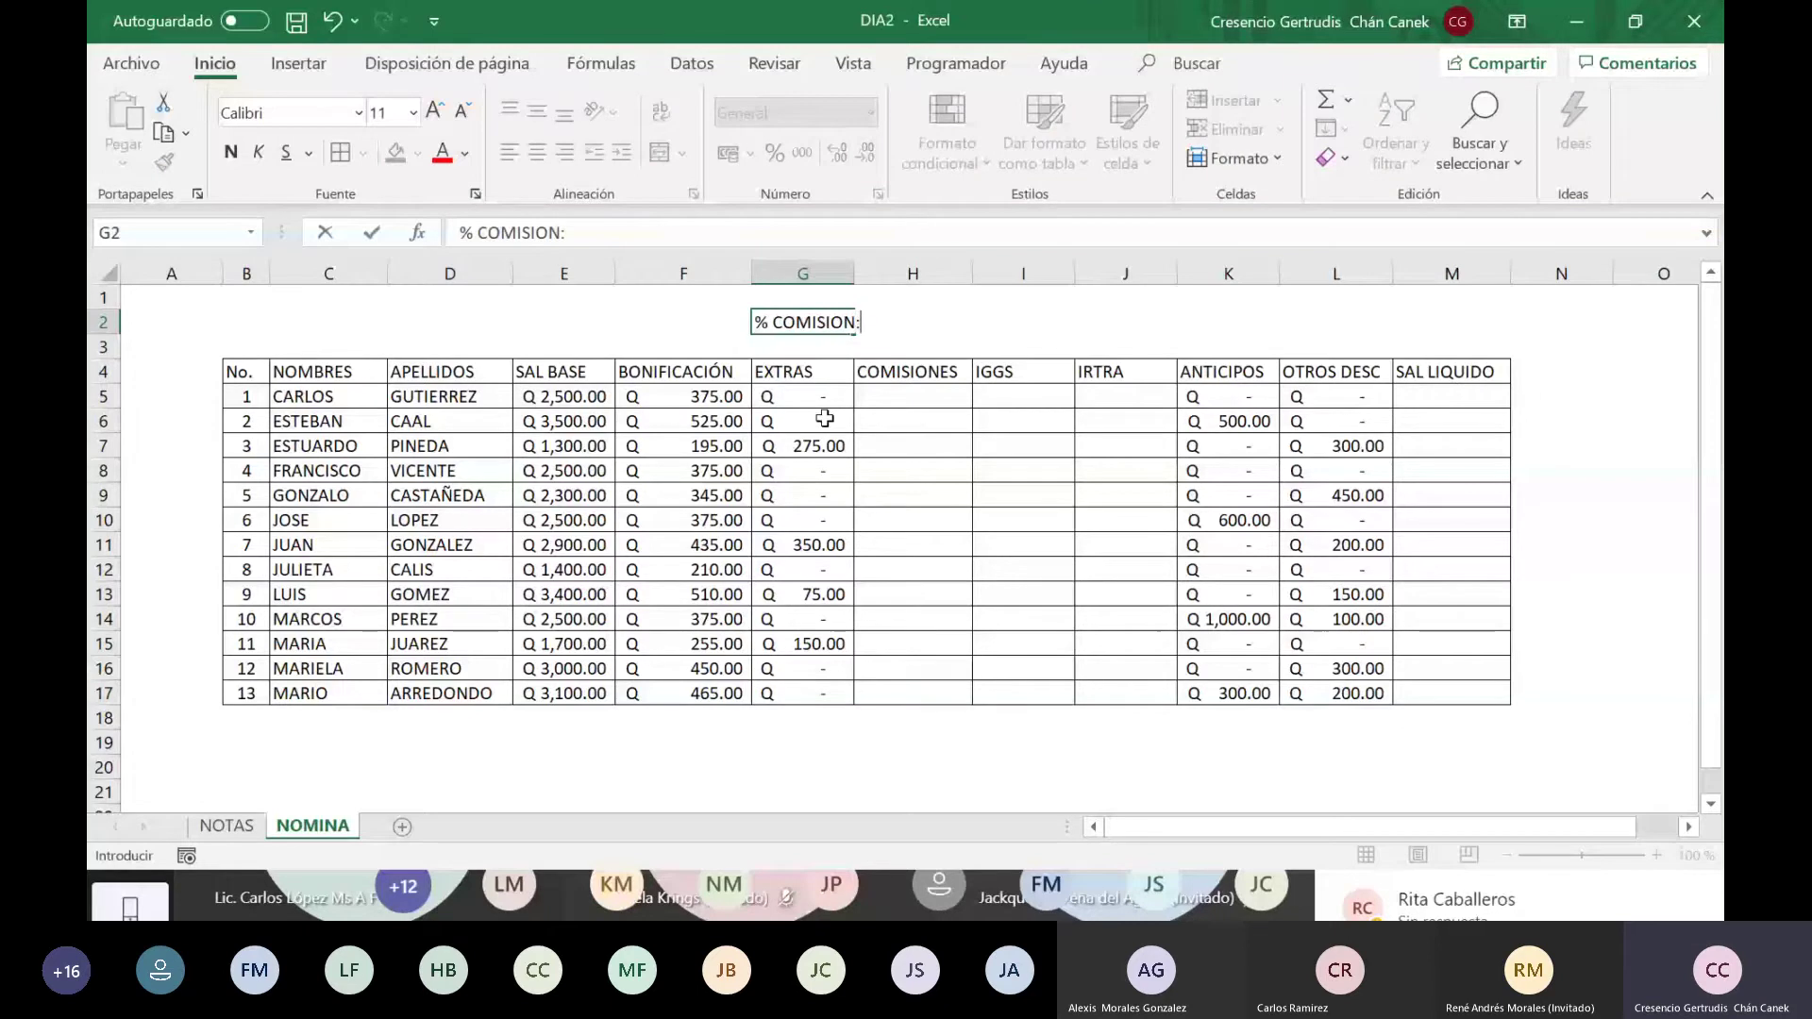
key("Tab")
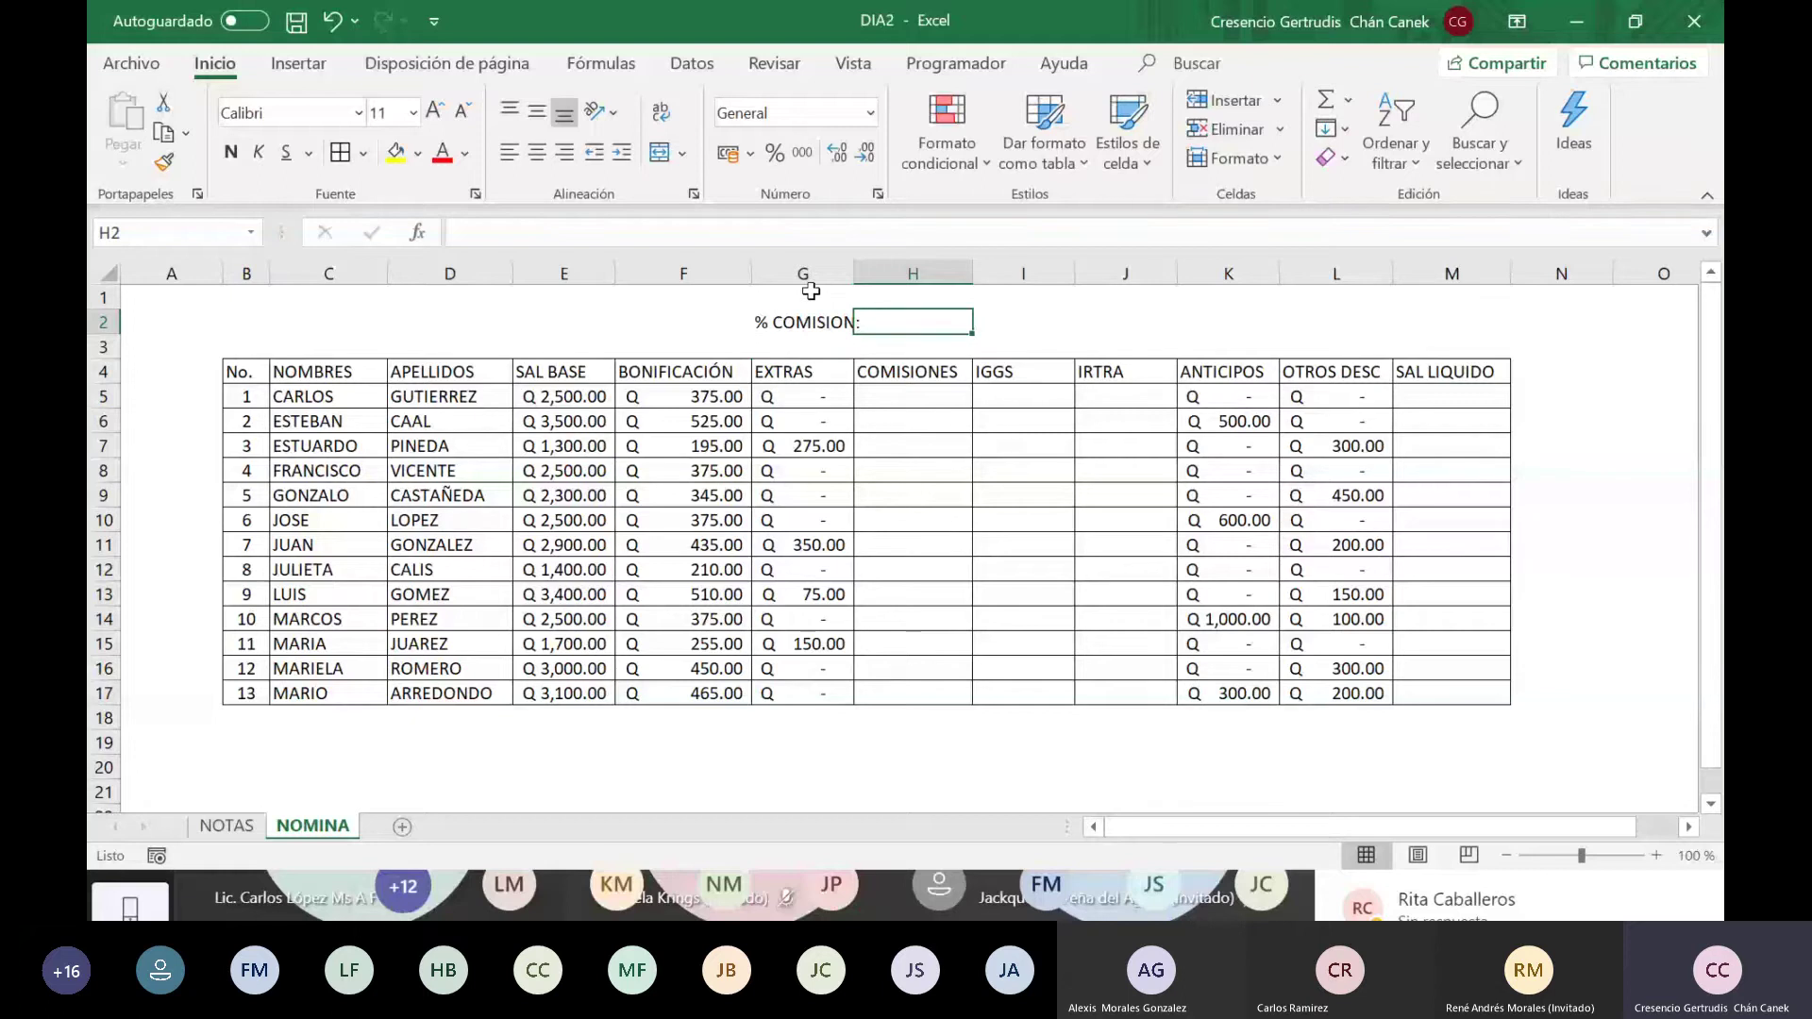
double_click(854, 274)
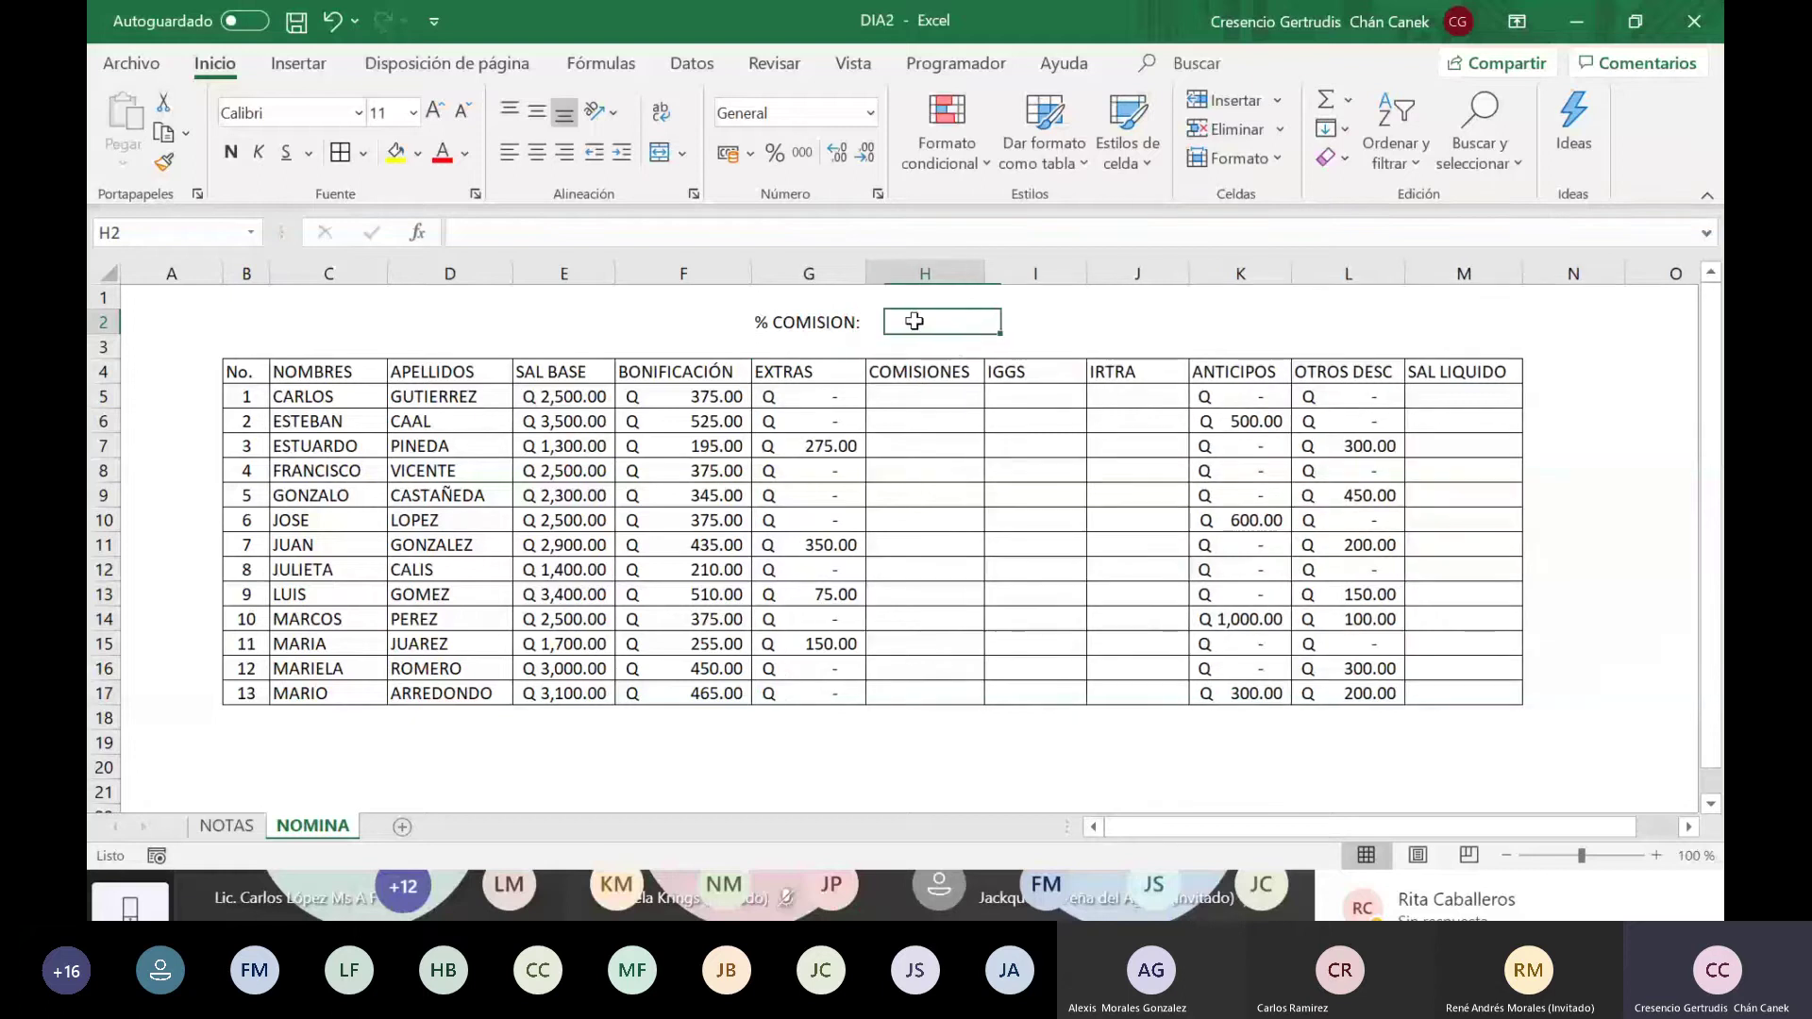
Step: Enter 10% as the commission rate in cell H2 and centre it in the cell
type("10")
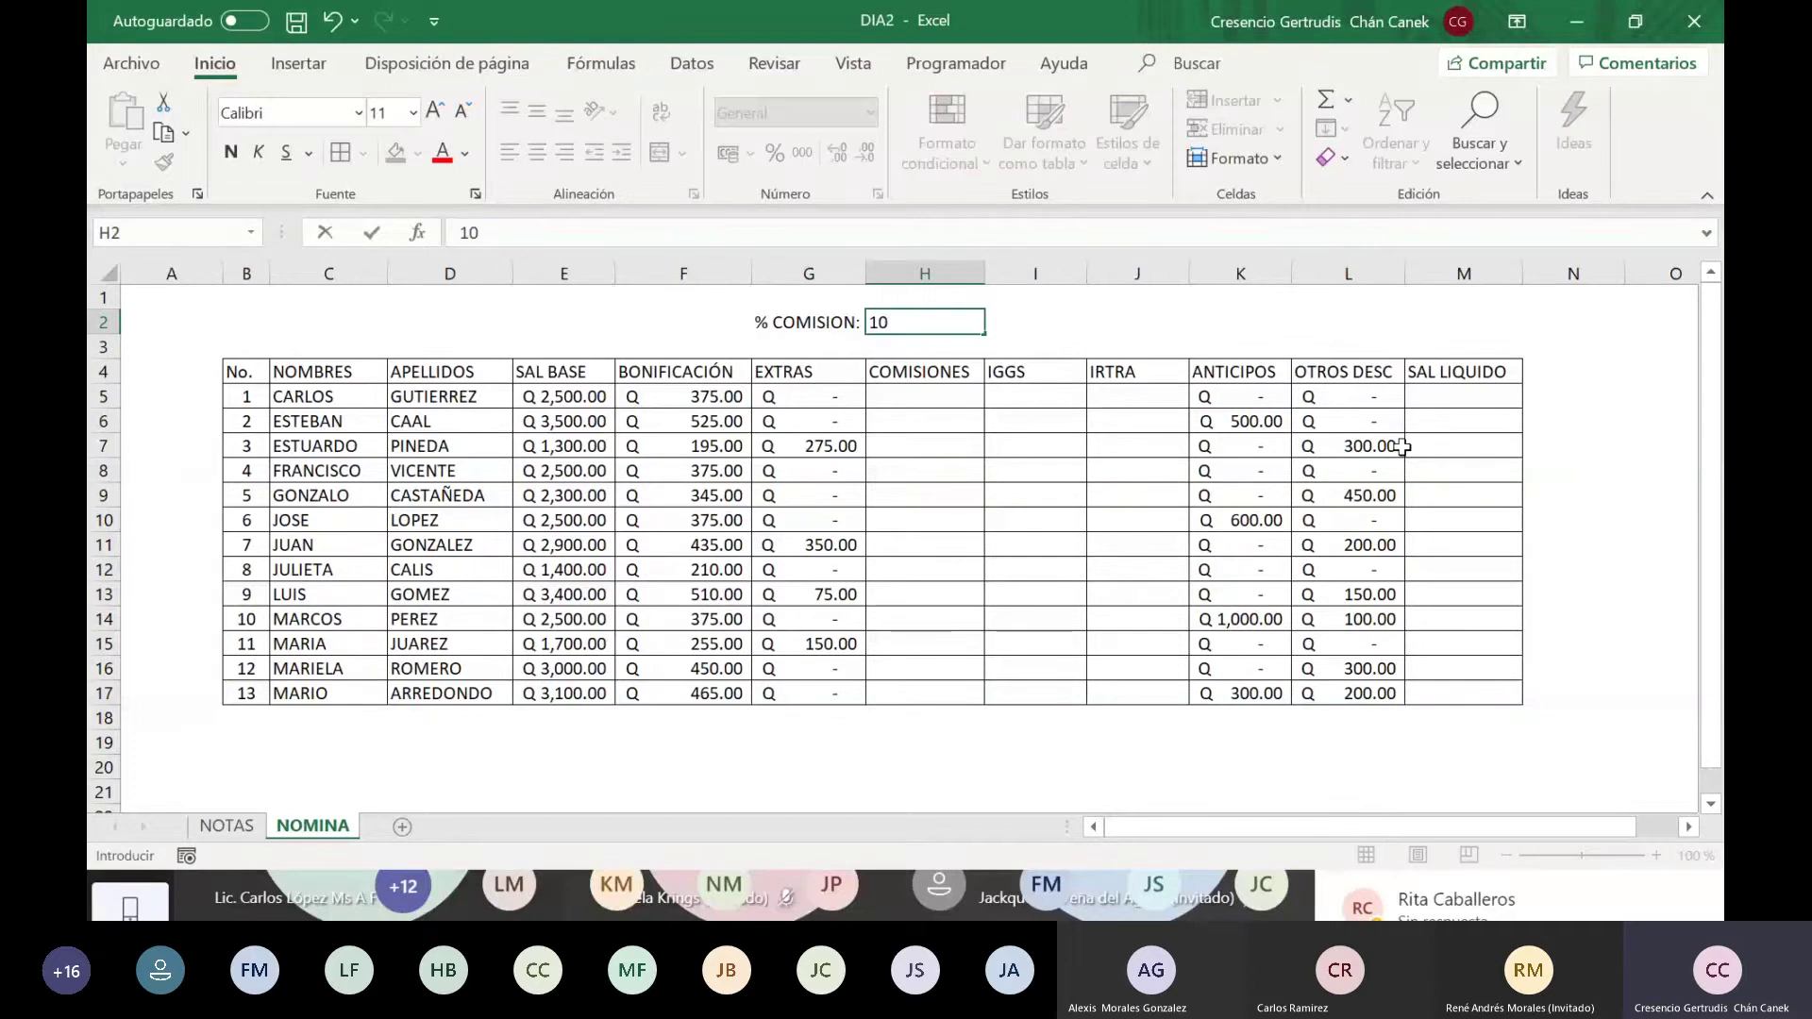
type("%")
key("Return")
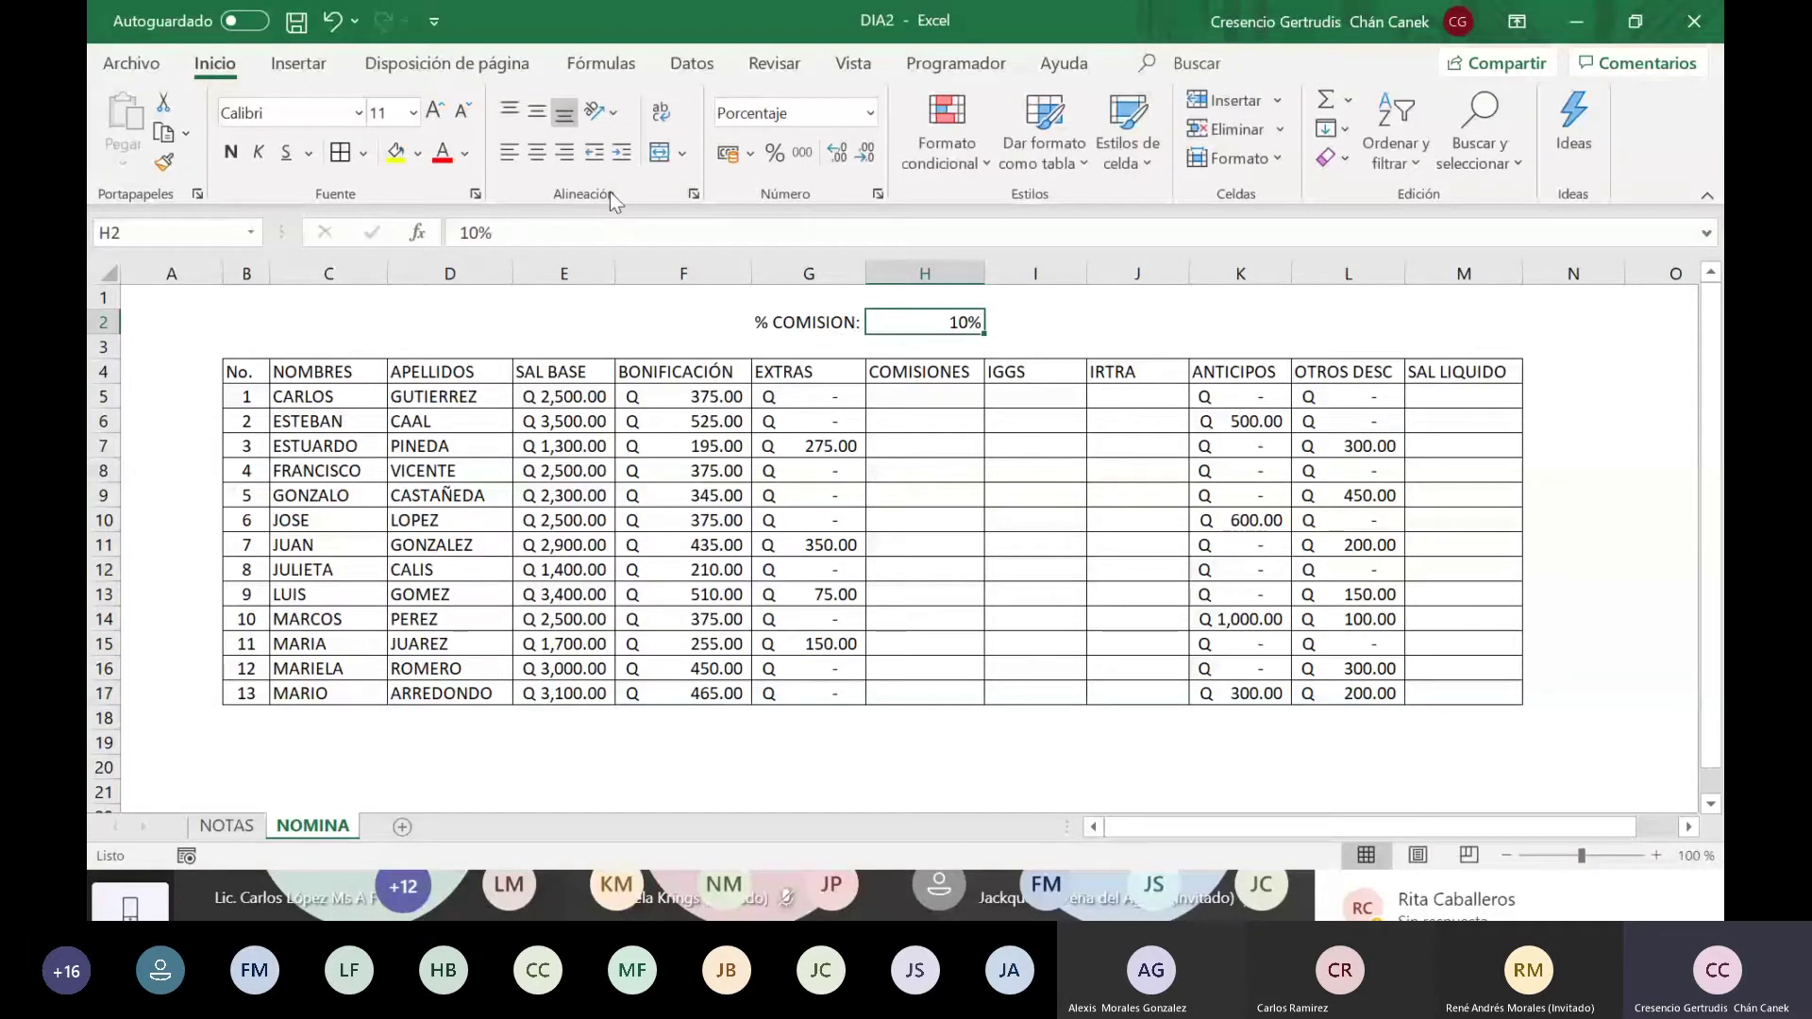
left_click(1036, 520)
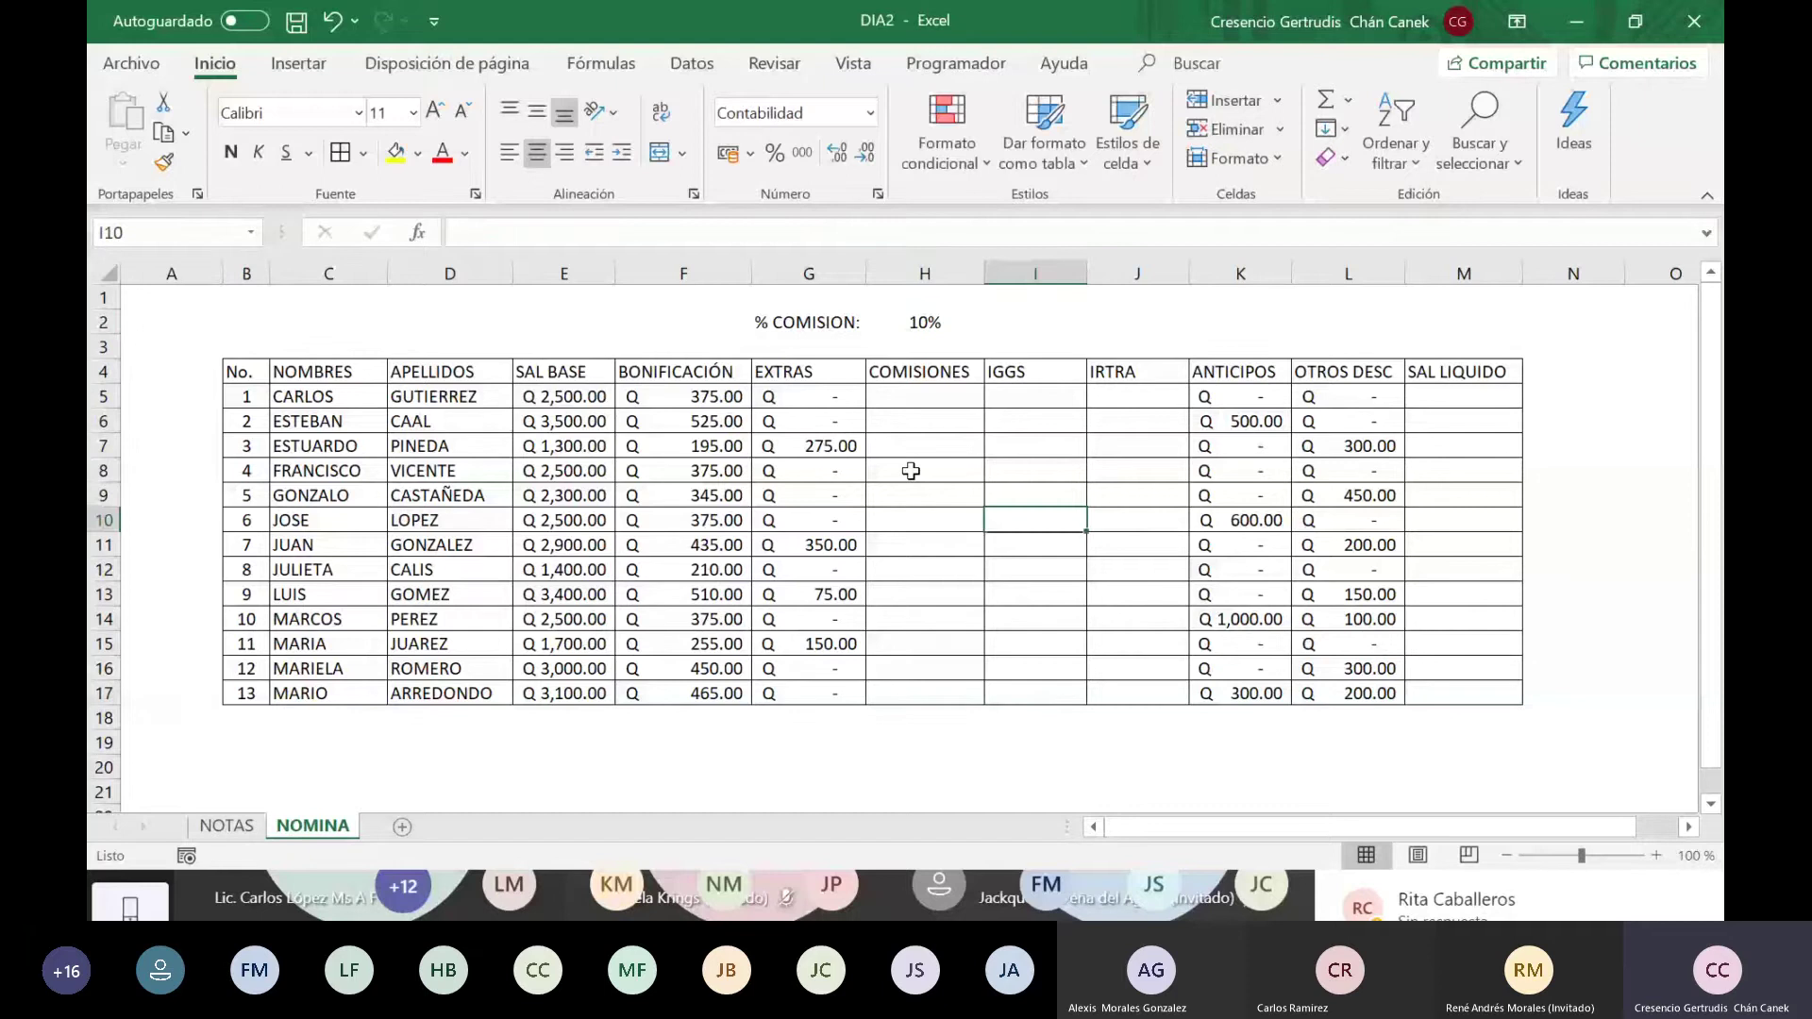
Step: Calculate the first employee's commission in H5 with the formula =E5*H2
left_click(920, 396)
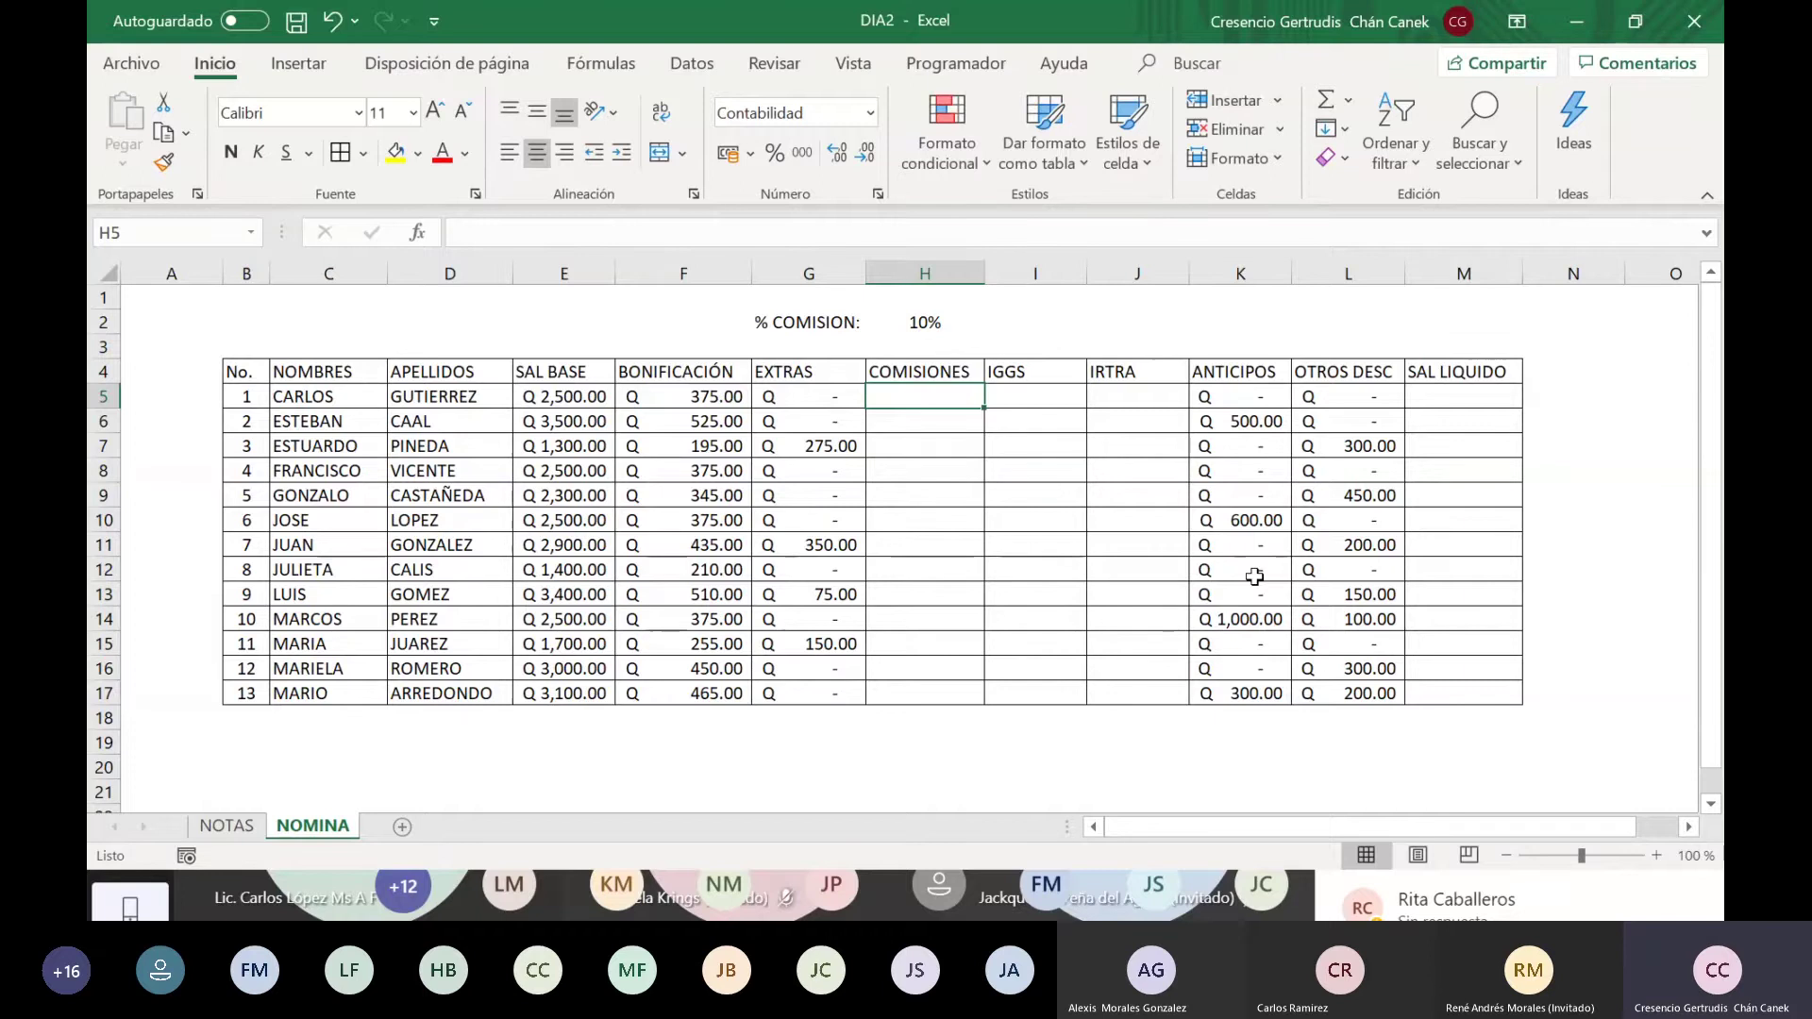
type("=")
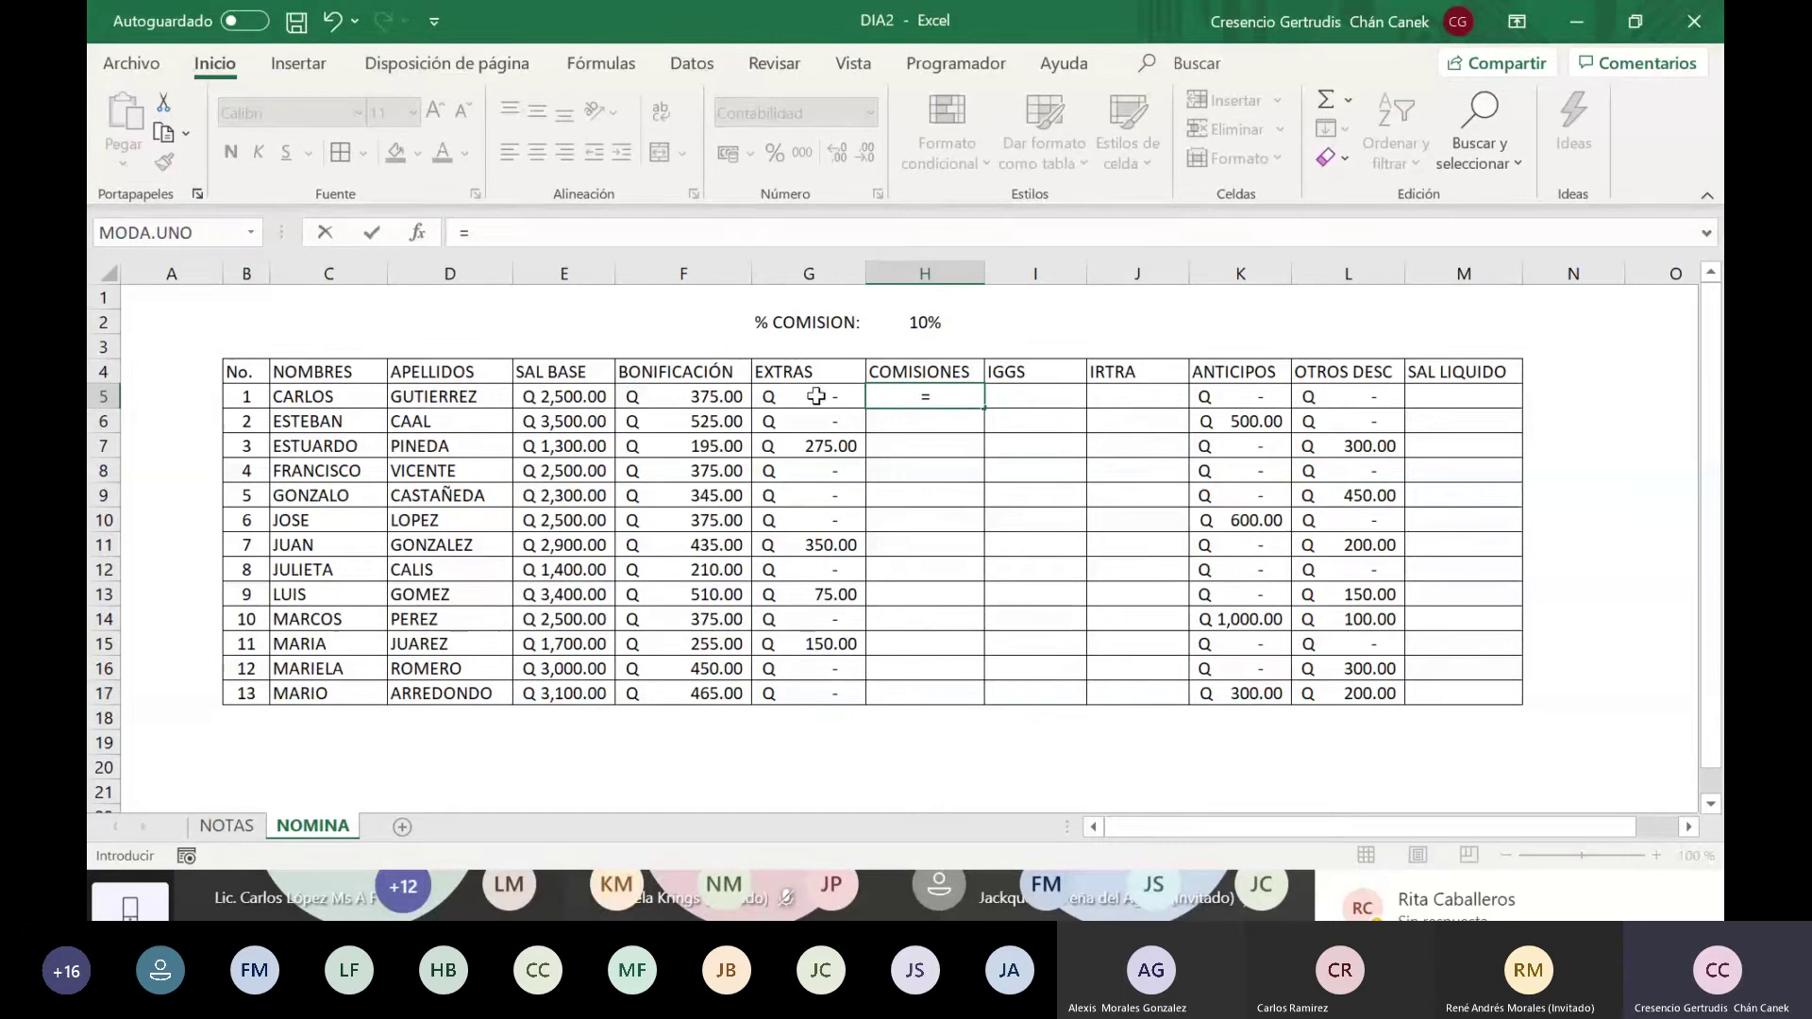
left_click(548, 397)
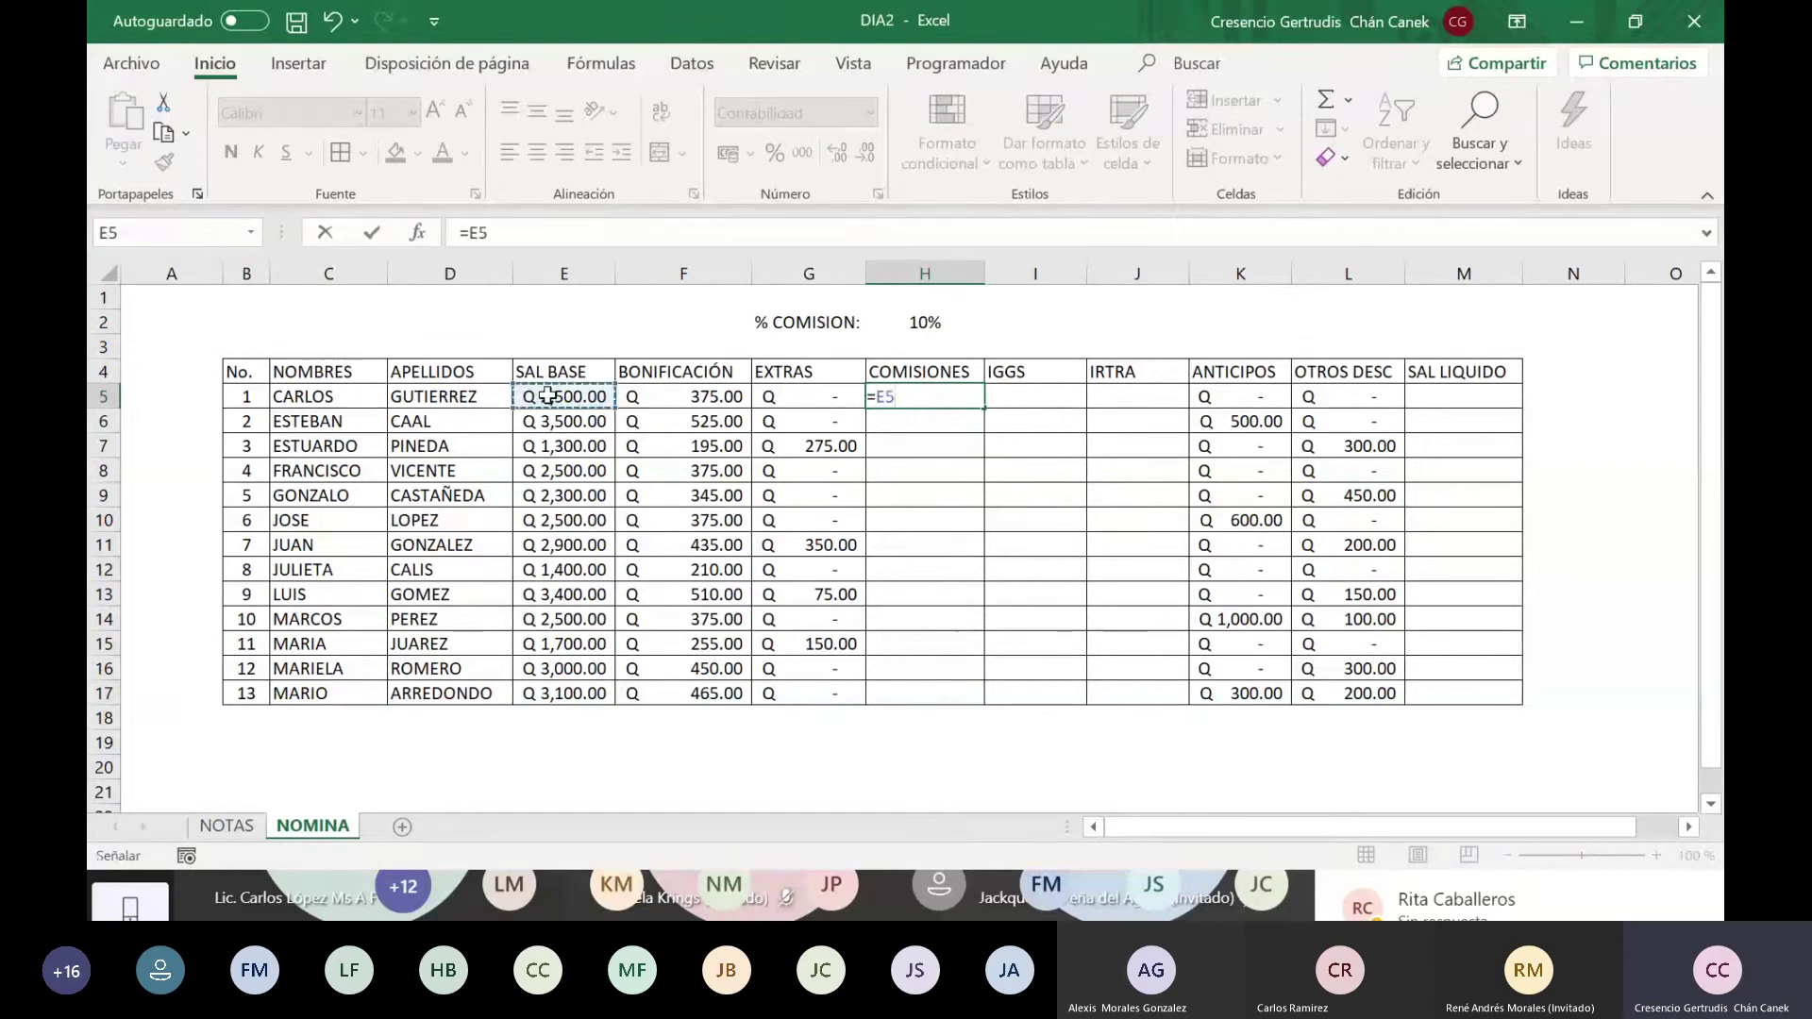
type("*")
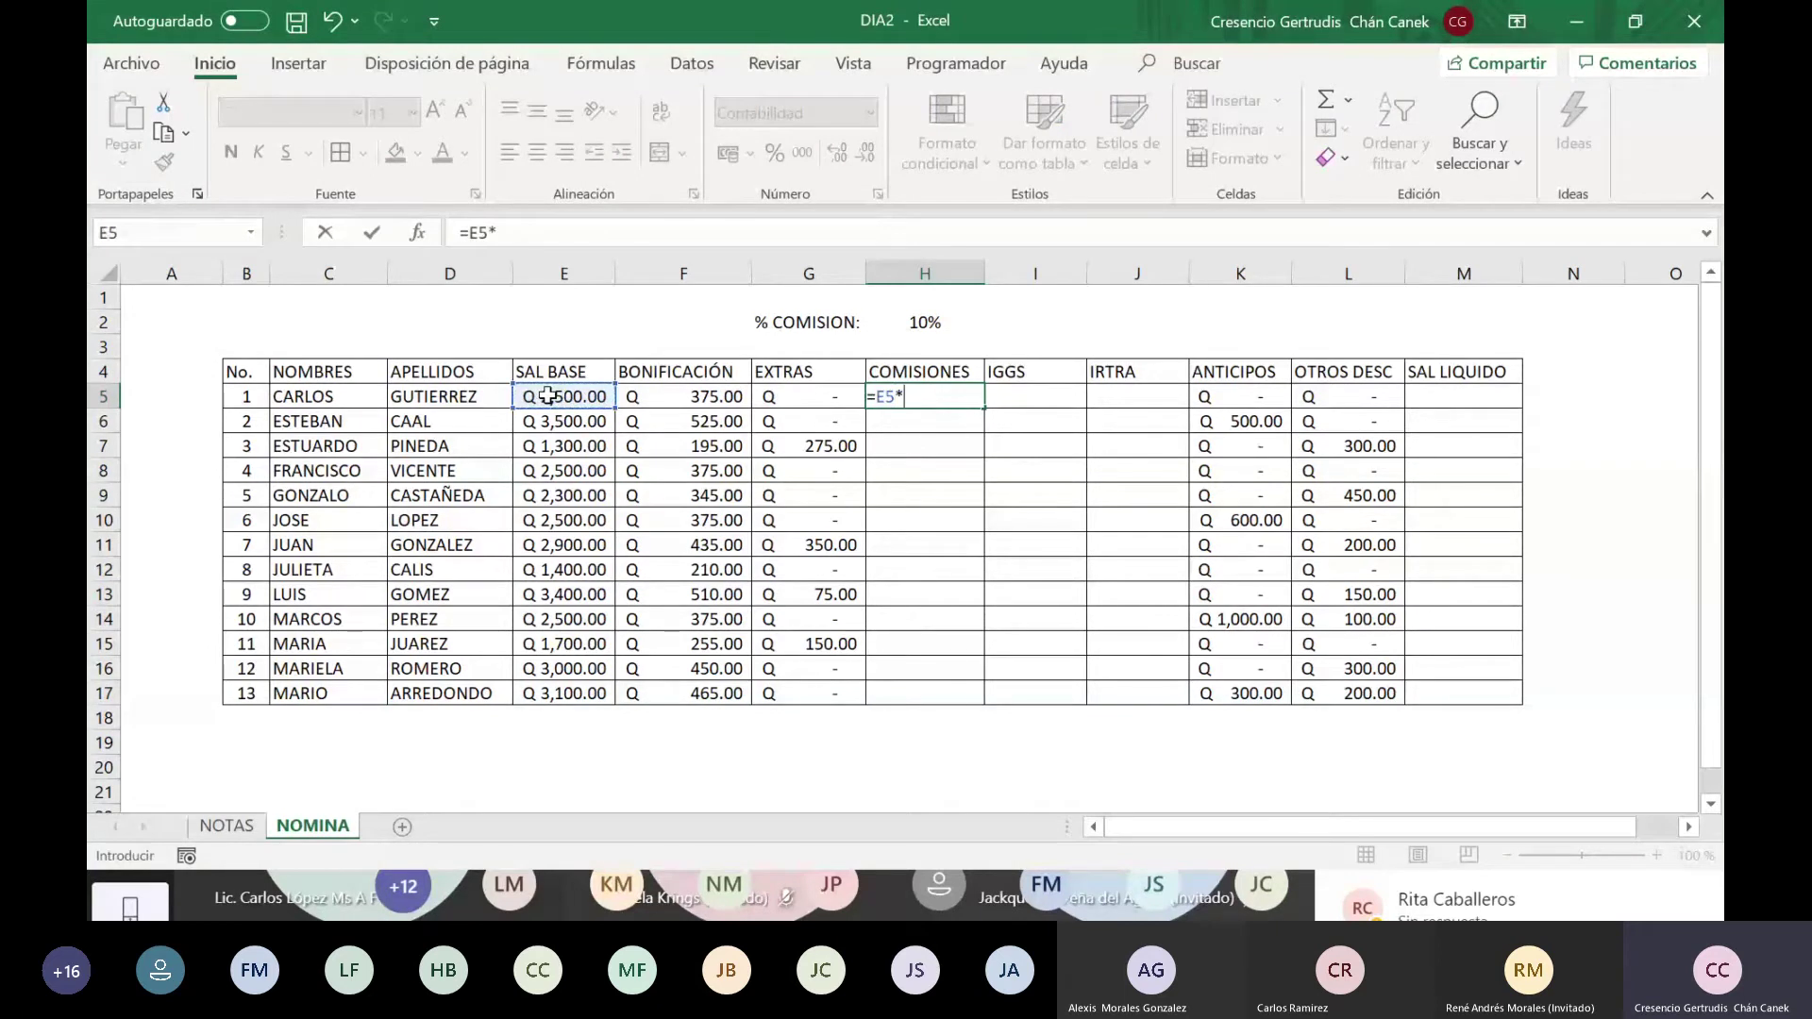
left_click(925, 322)
key("Return")
key("Up")
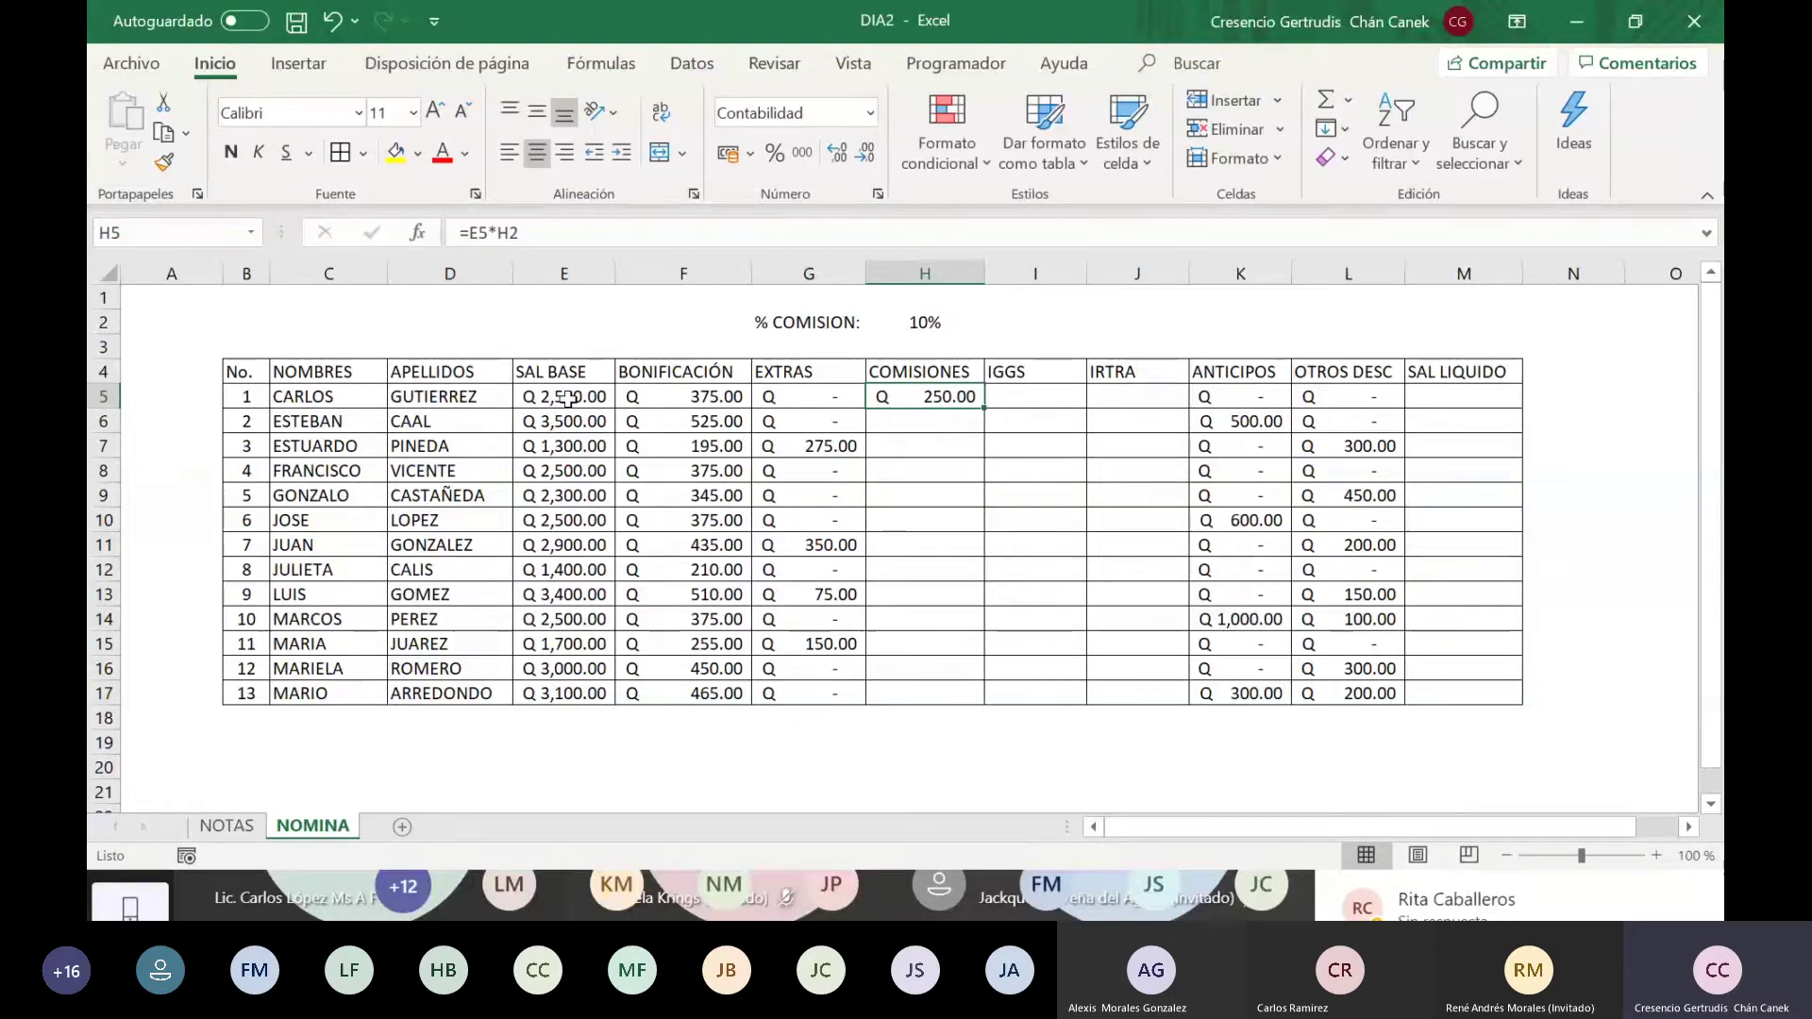
Step: Try to fill the commission formula from H5 down through H17
left_click(1040, 404)
left_click(906, 399)
left_click(1031, 394)
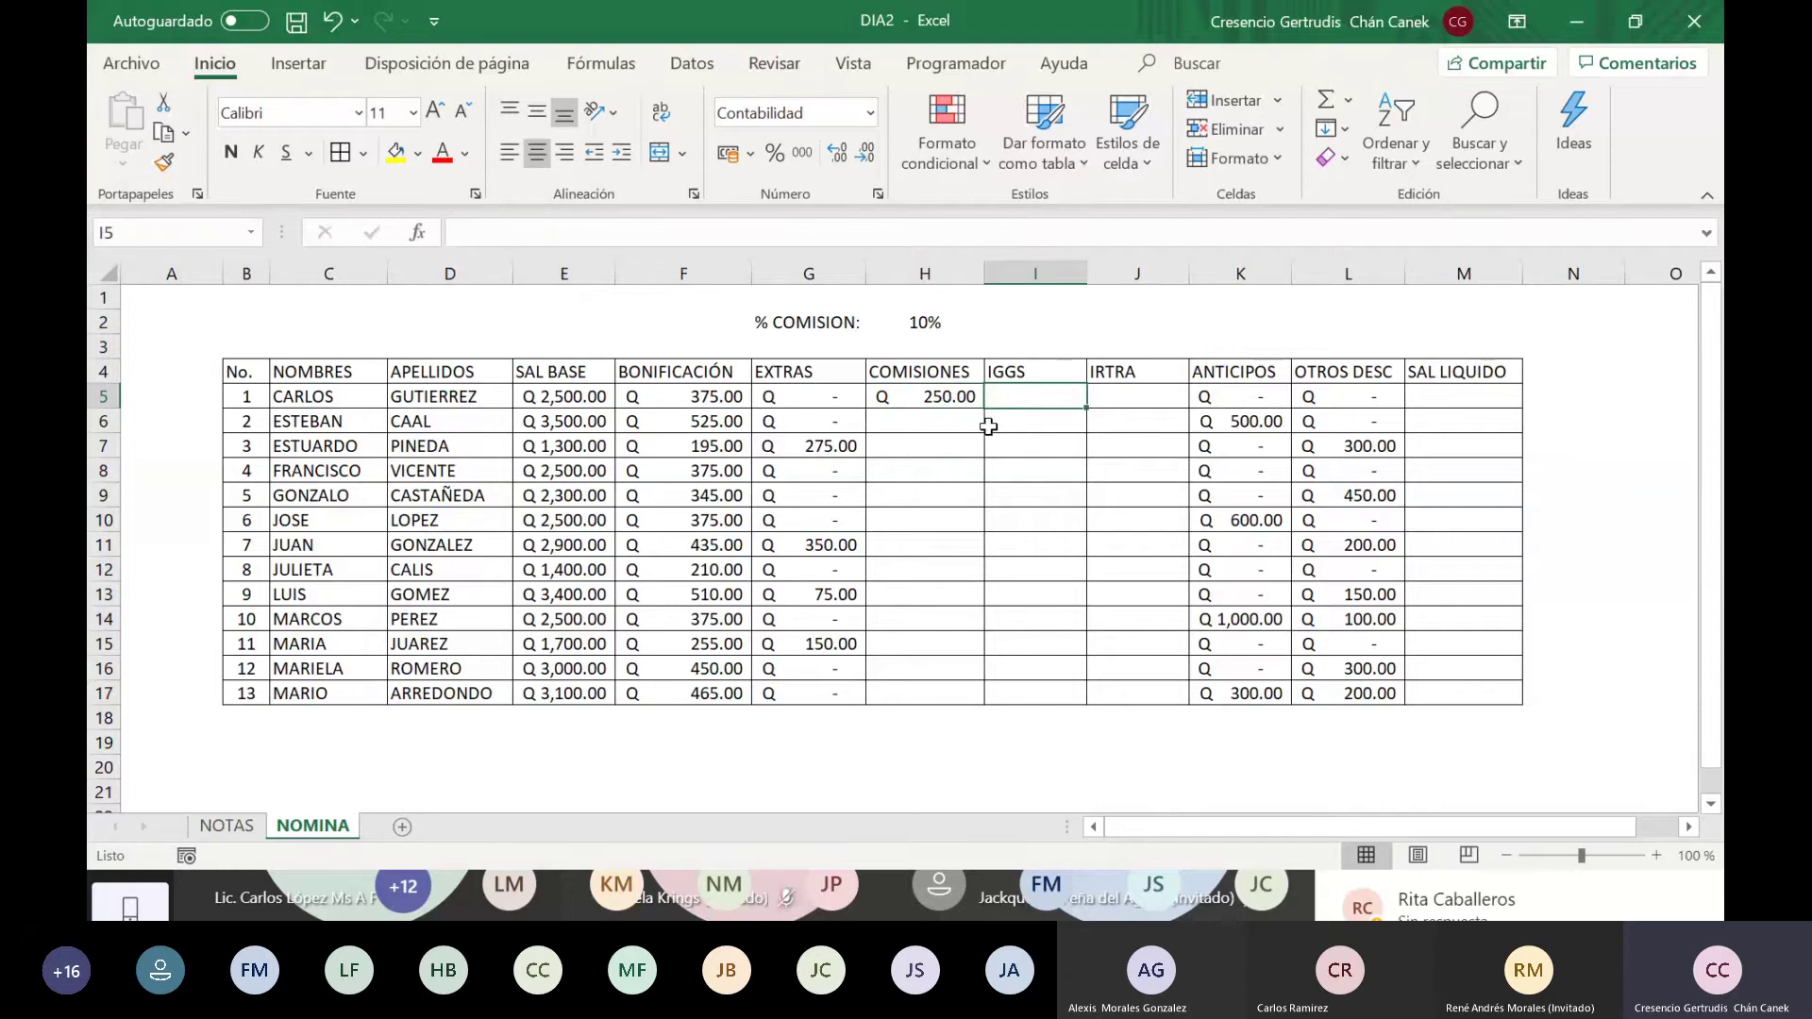
left_click(928, 400)
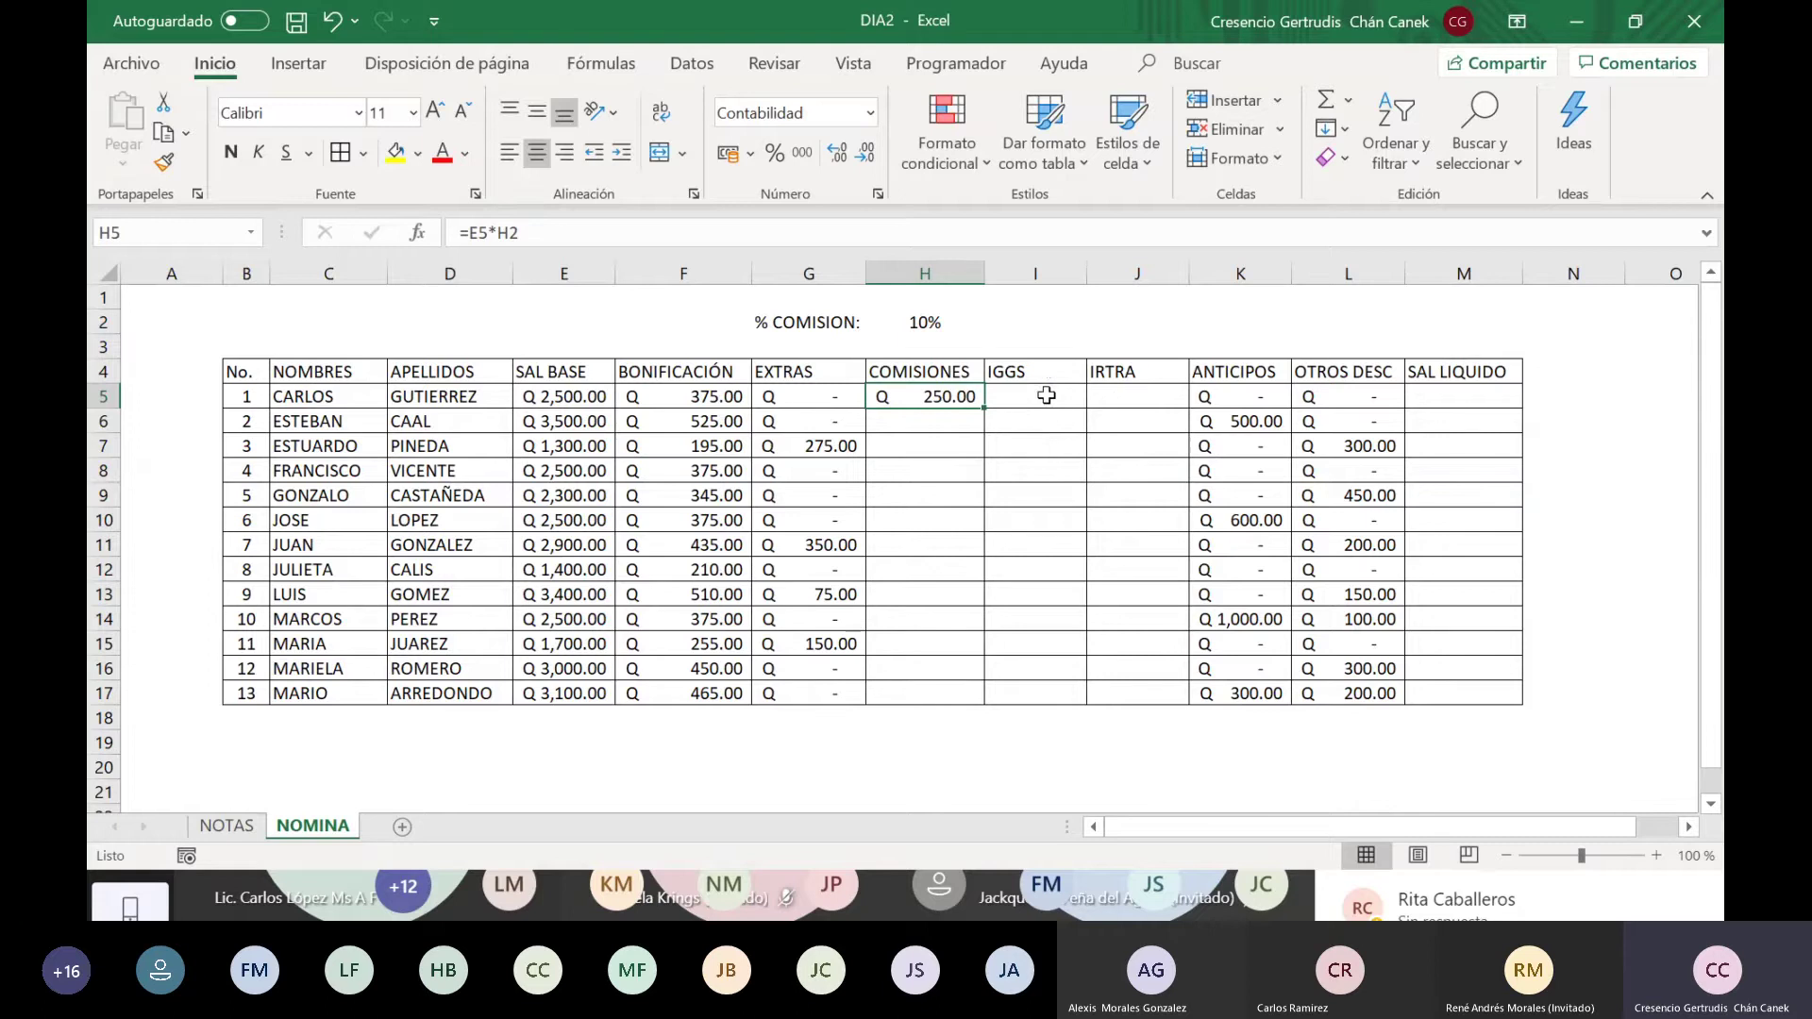
left_click(1015, 397)
left_click(944, 396)
left_click(928, 324)
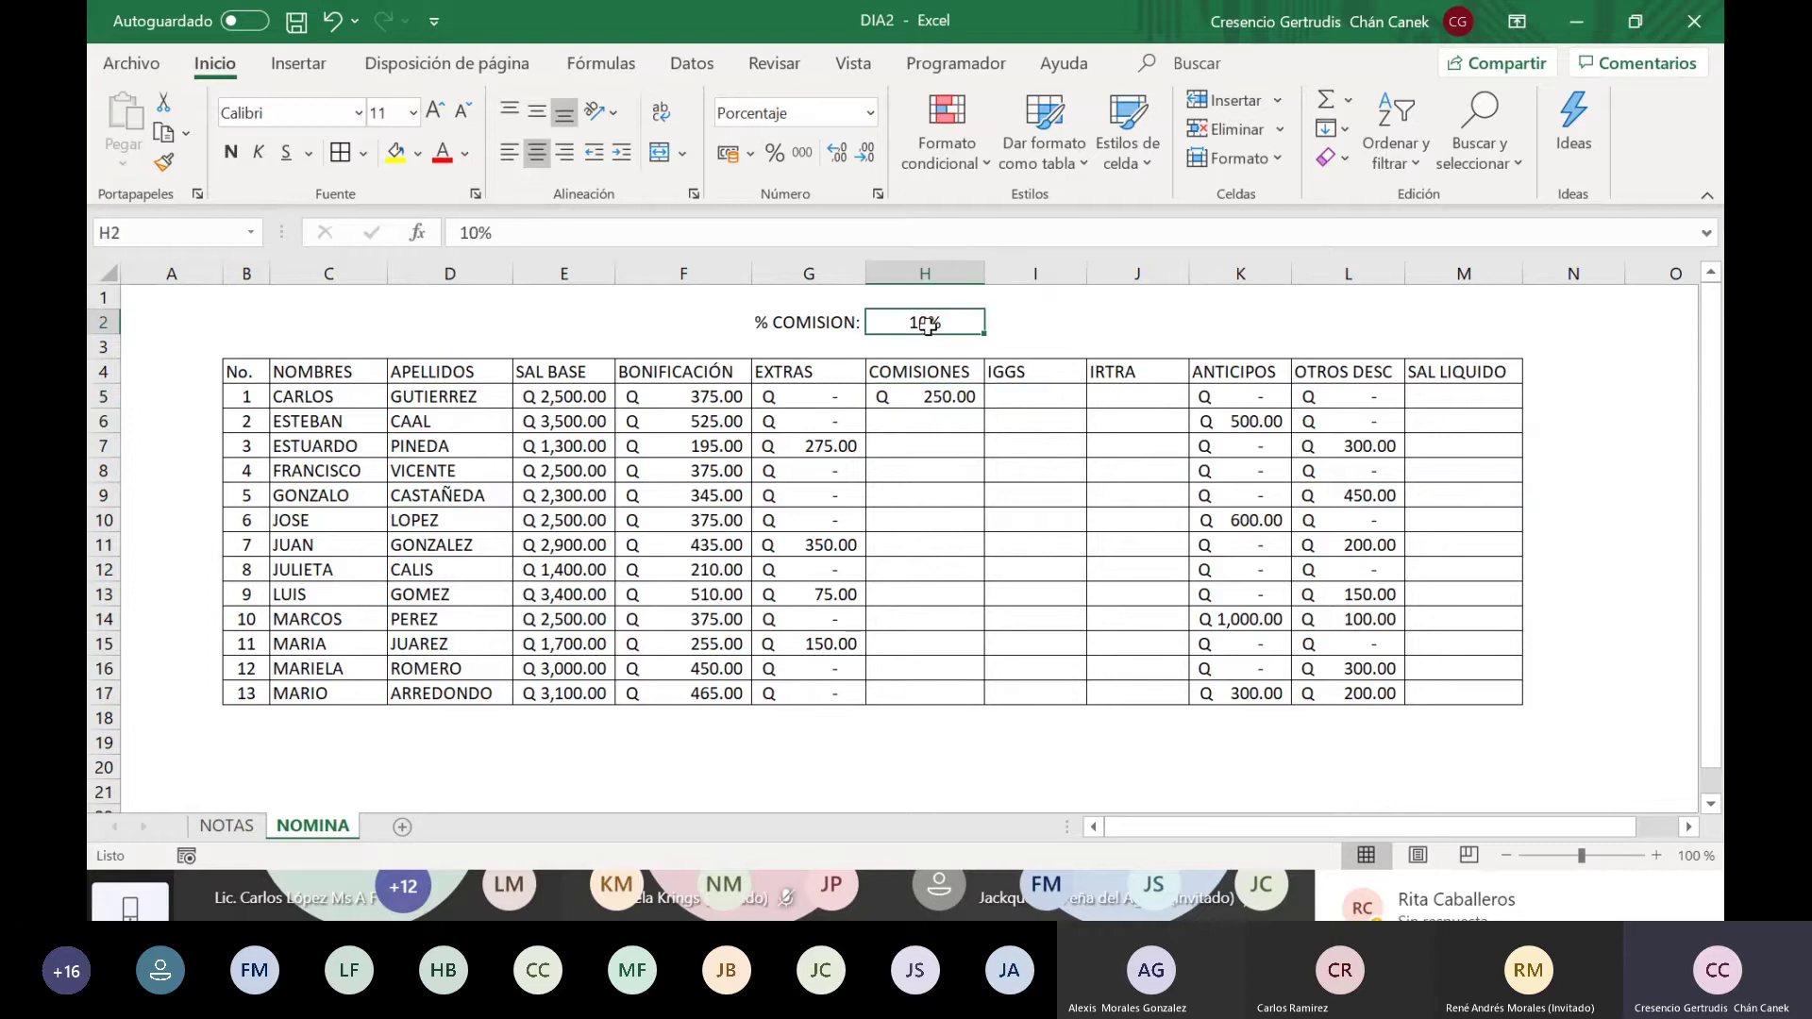
left_click(950, 390)
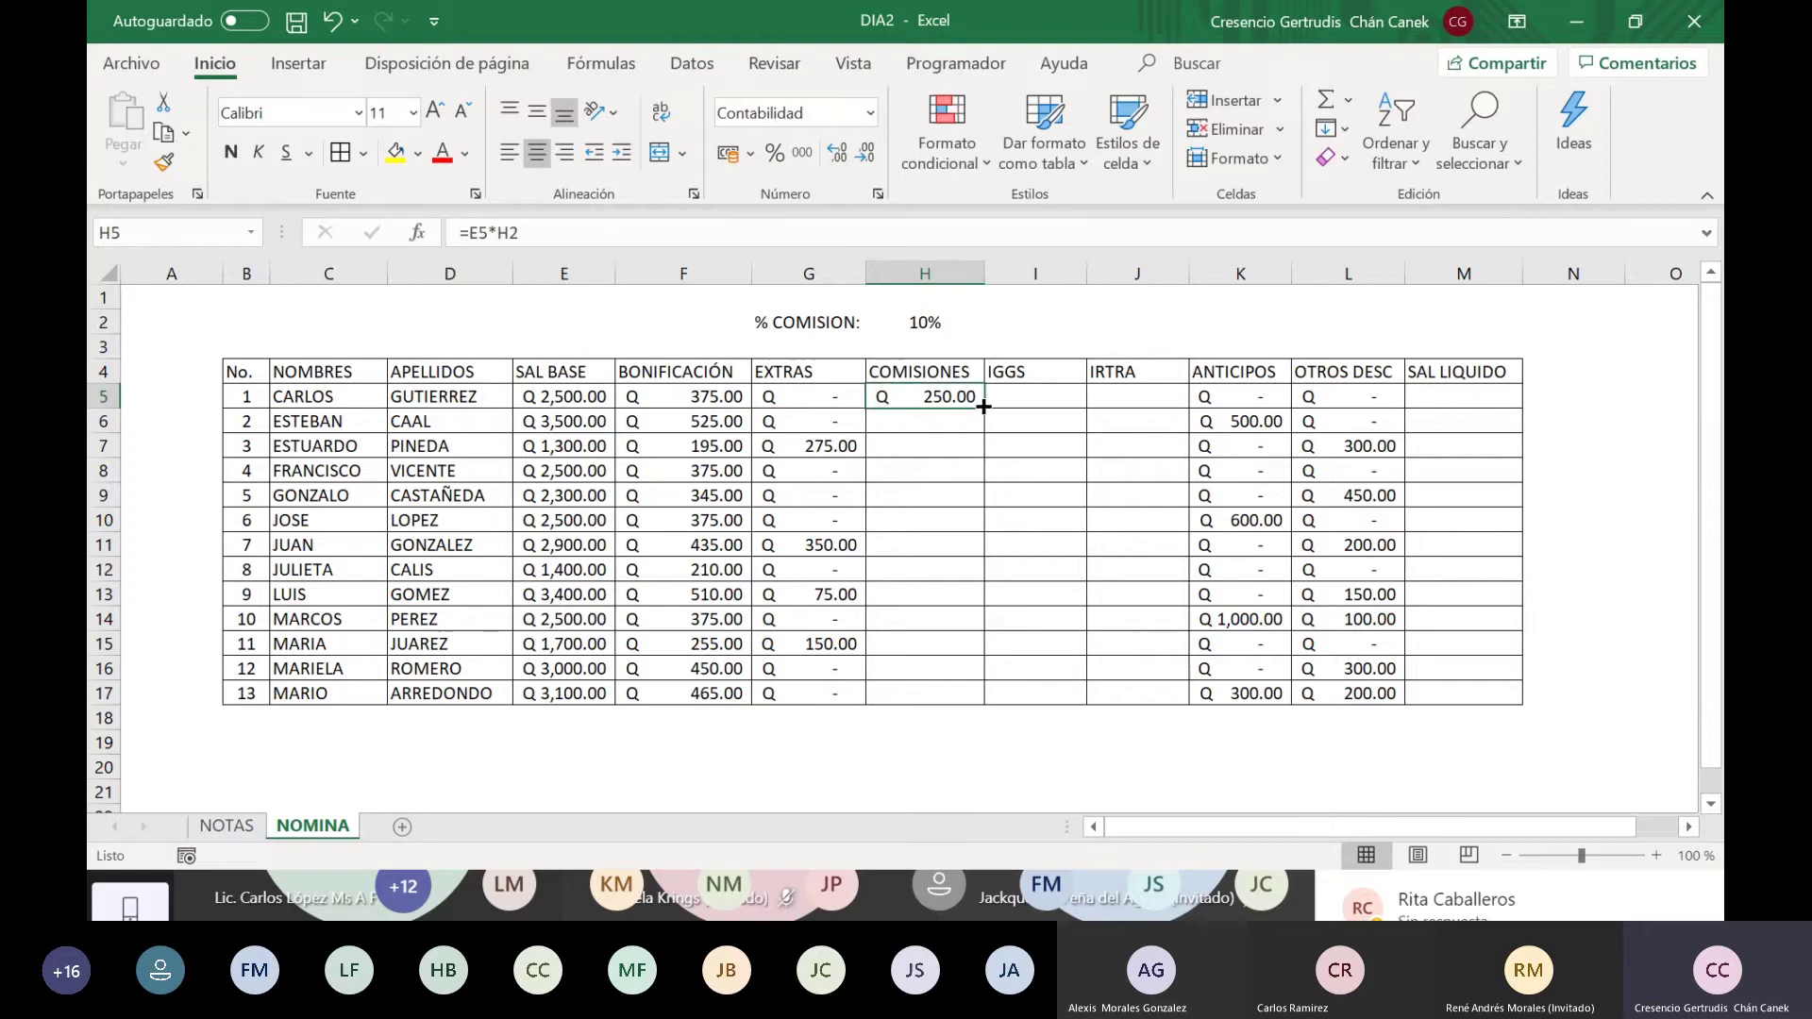
left_click_drag(984, 406, 969, 696)
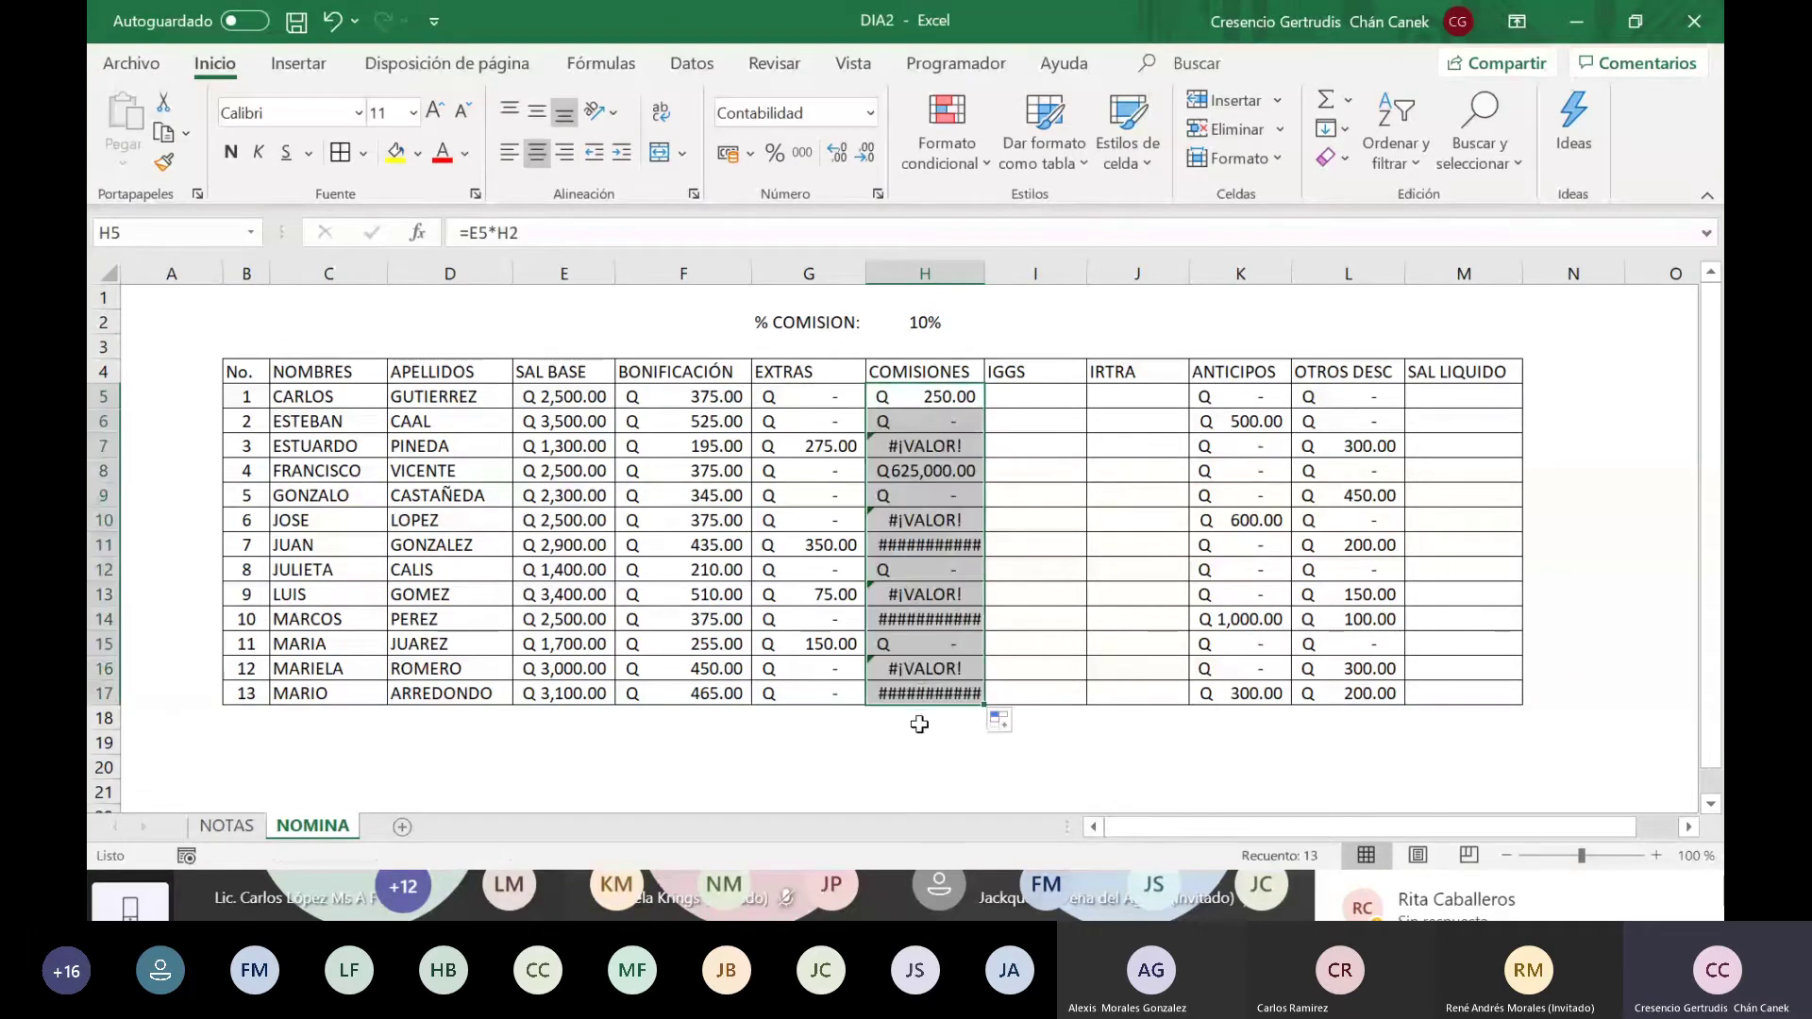
left_click(1036, 495)
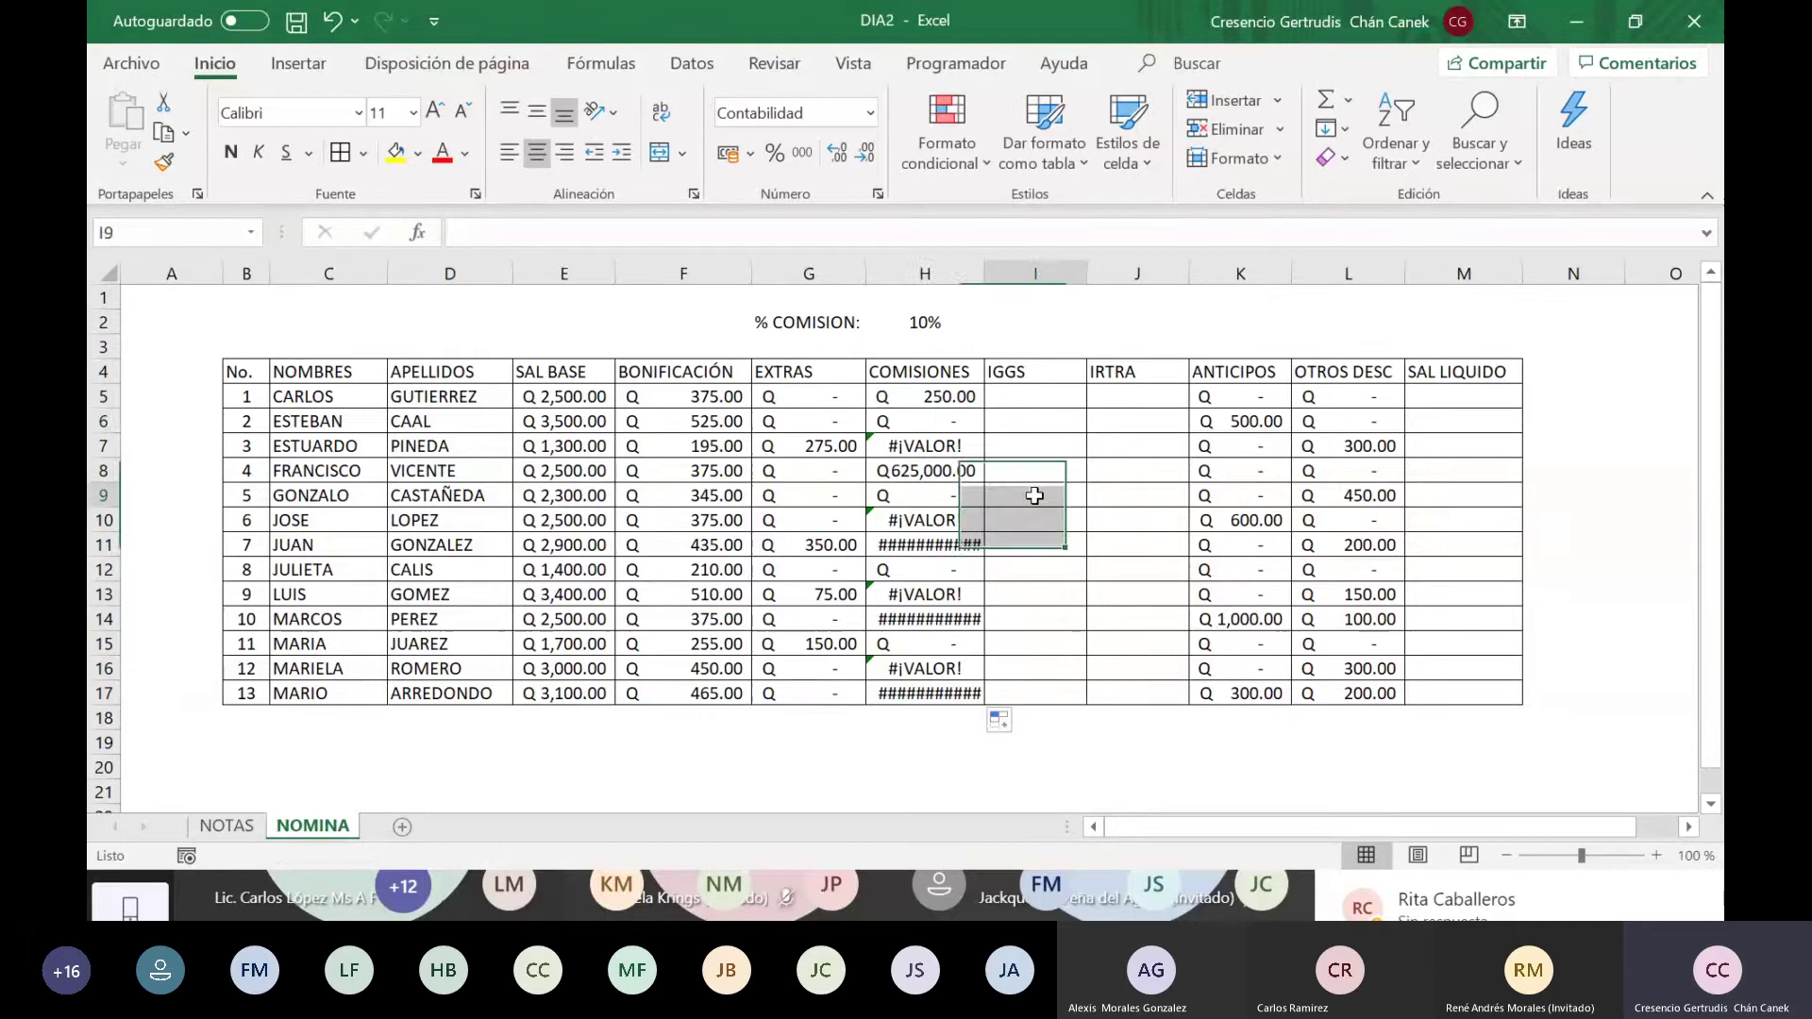
Step: Clear the copied commission formulas from H6:H17, keeping the formula in H5
left_click(911, 425)
key("shift+Down")
key("shift+Down")
key("shift+Down")
key("shift+Down")
key("shift+Down")
key("shift+Down")
key("shift+Down")
key("shift+Down")
key("shift+Down")
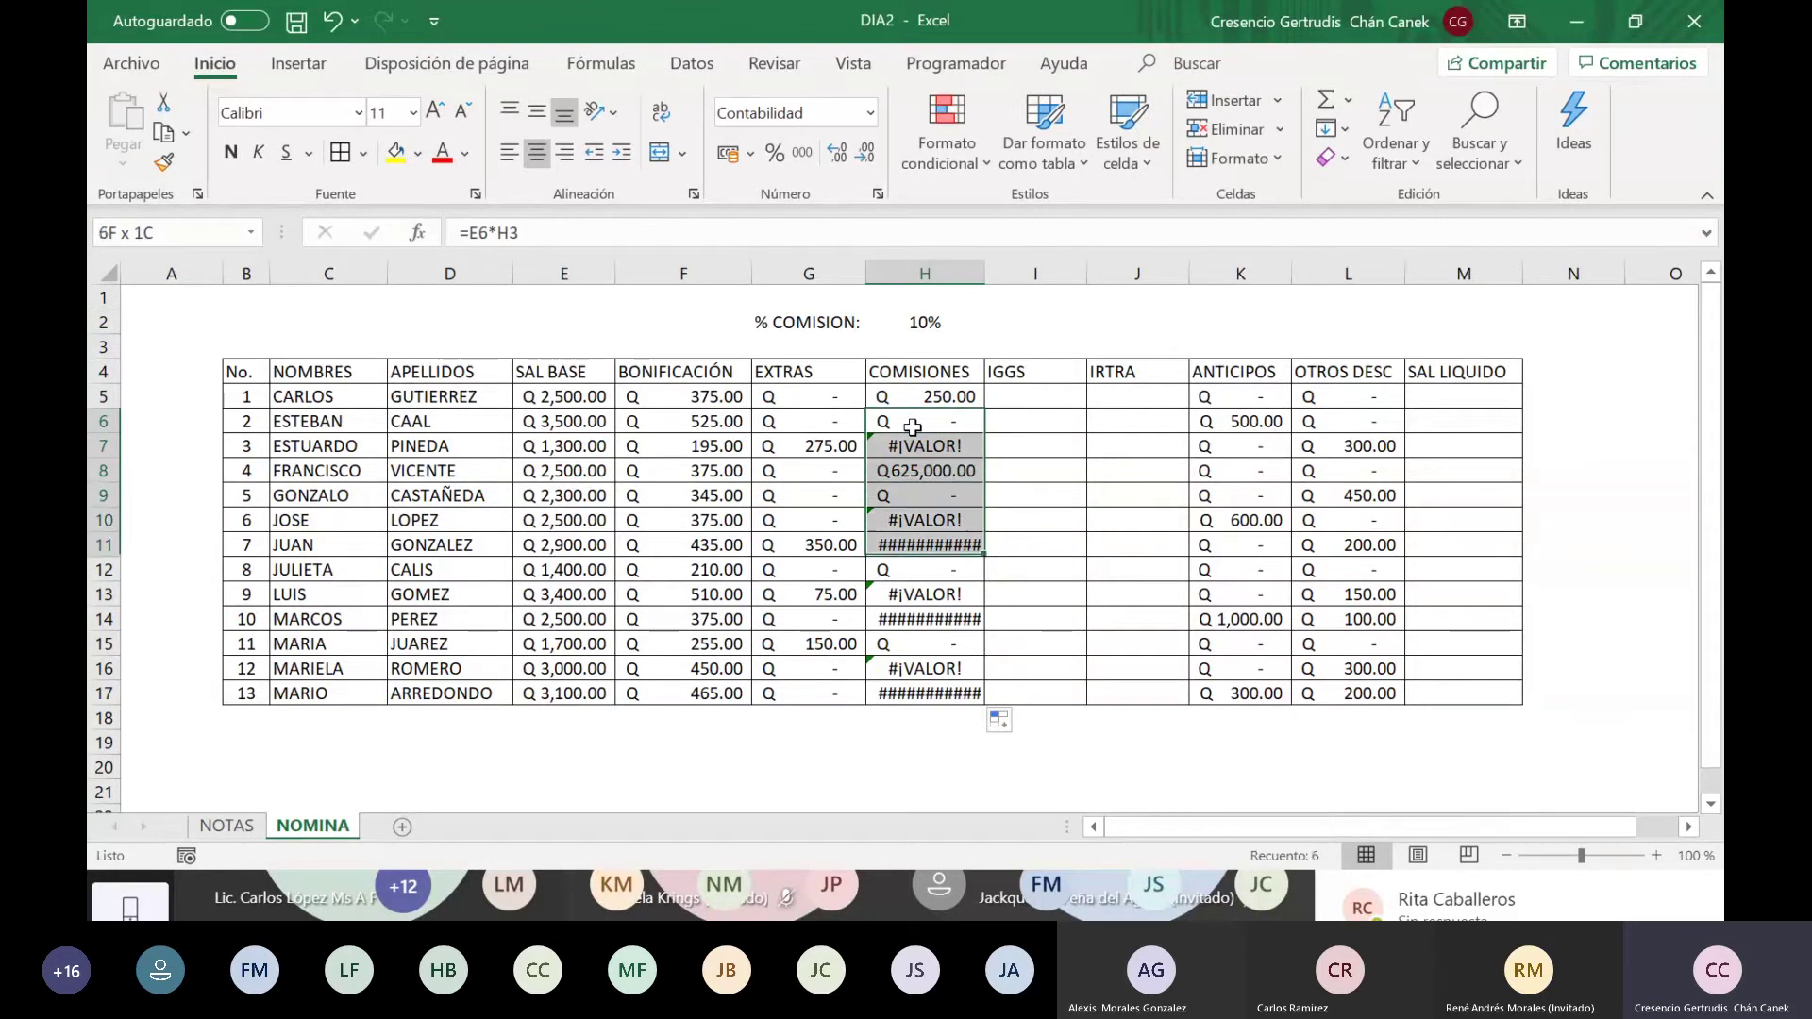
key("shift+Down")
key("shift+Down")
key("Delete")
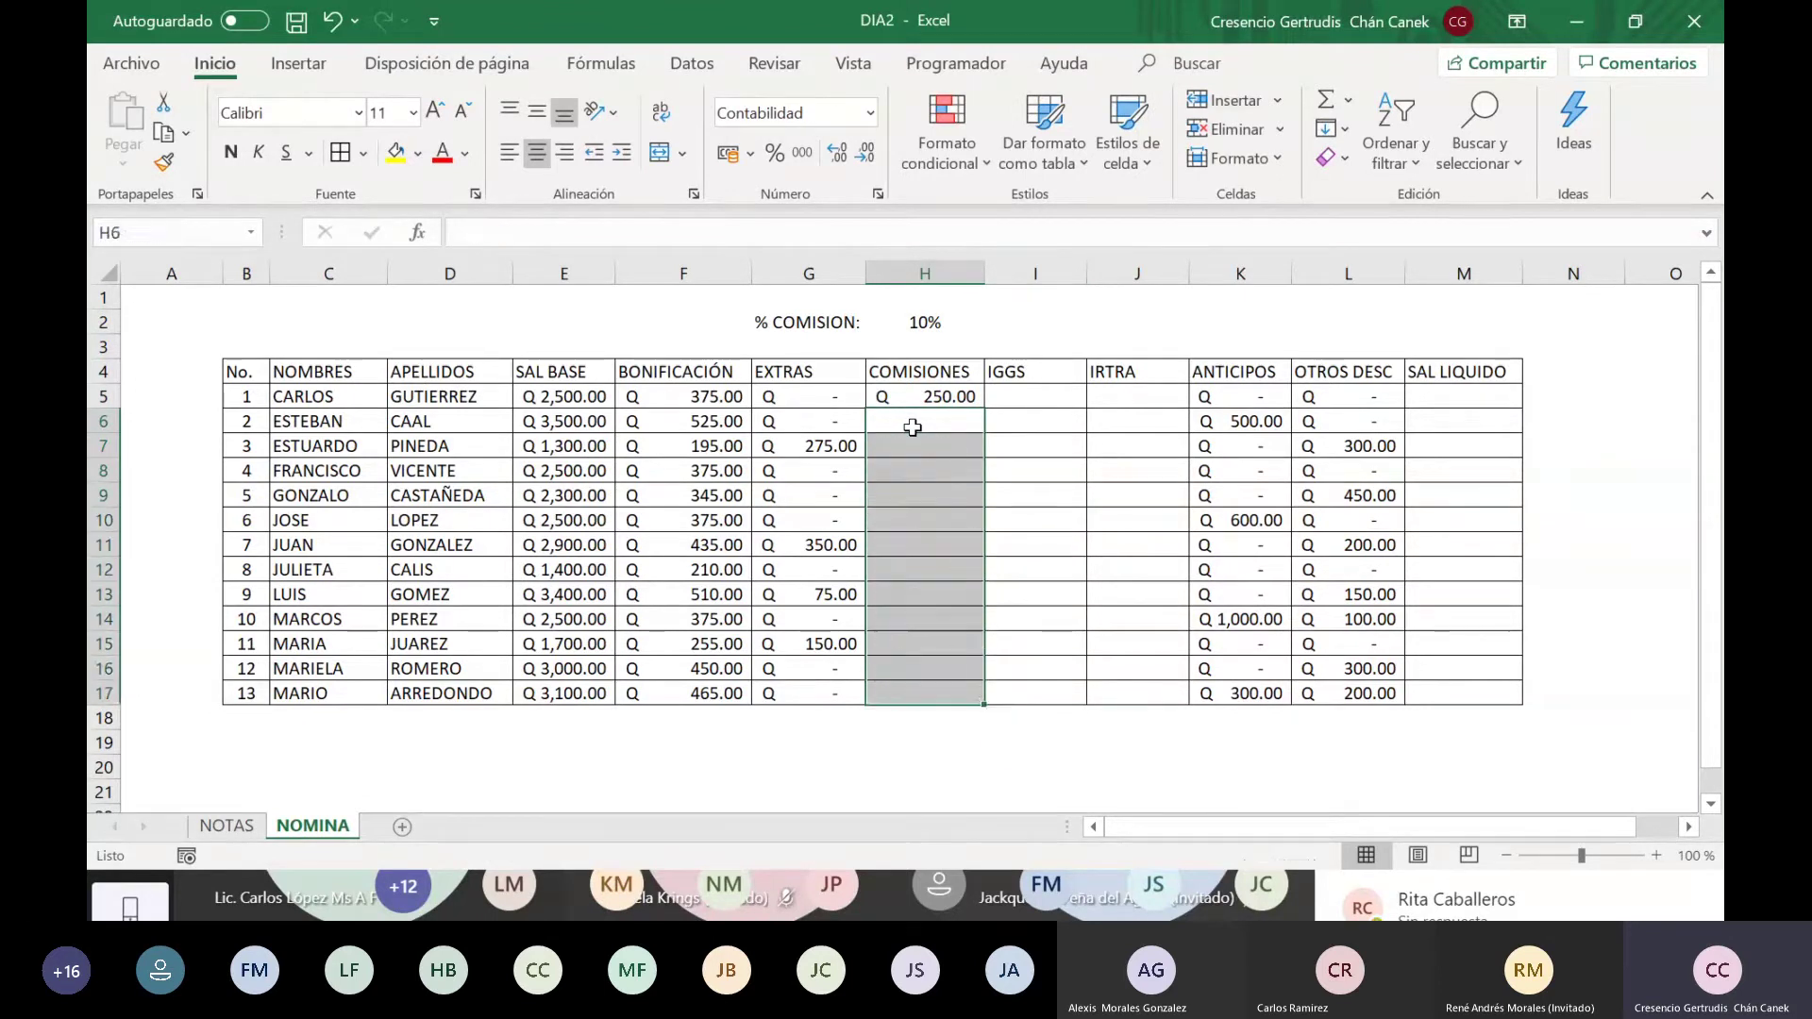
Step: Examine the commission rate in H2 and the formula in H5 that refers to it
left_click(911, 426)
key("Up")
key("Up")
key("Up")
key("Up")
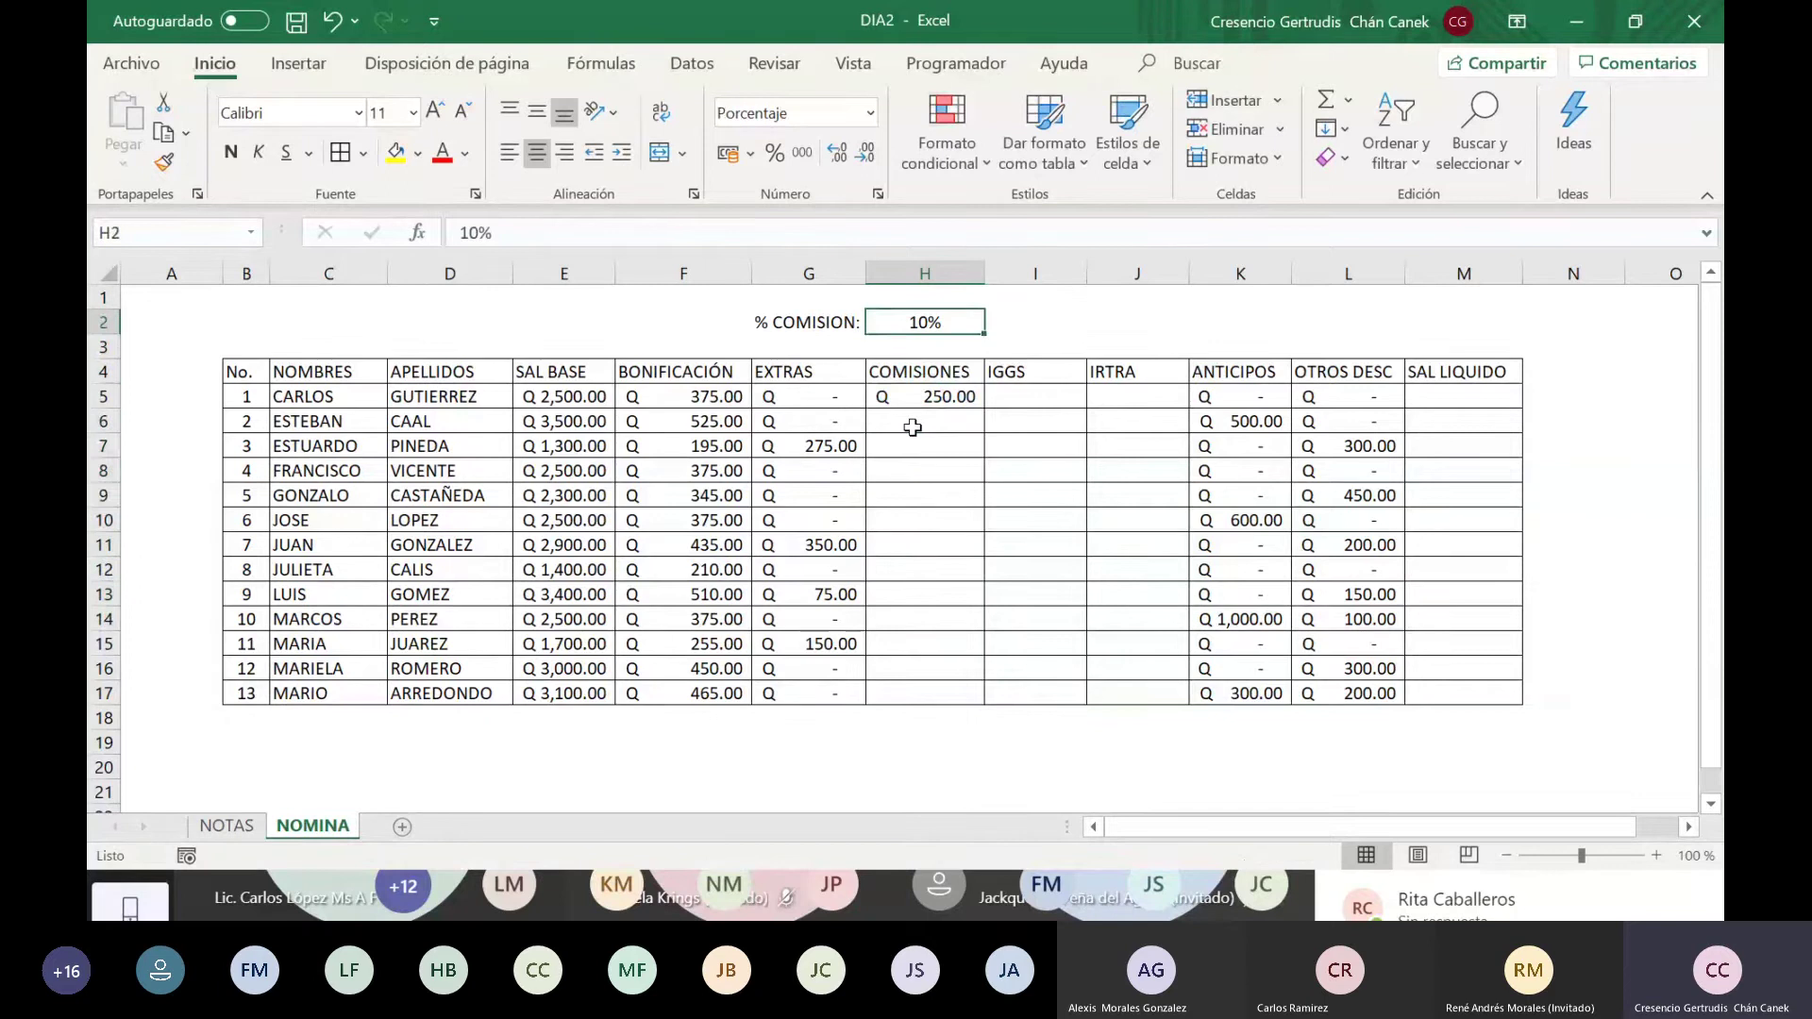
key("Down")
key("Down")
key("Down")
key("Down")
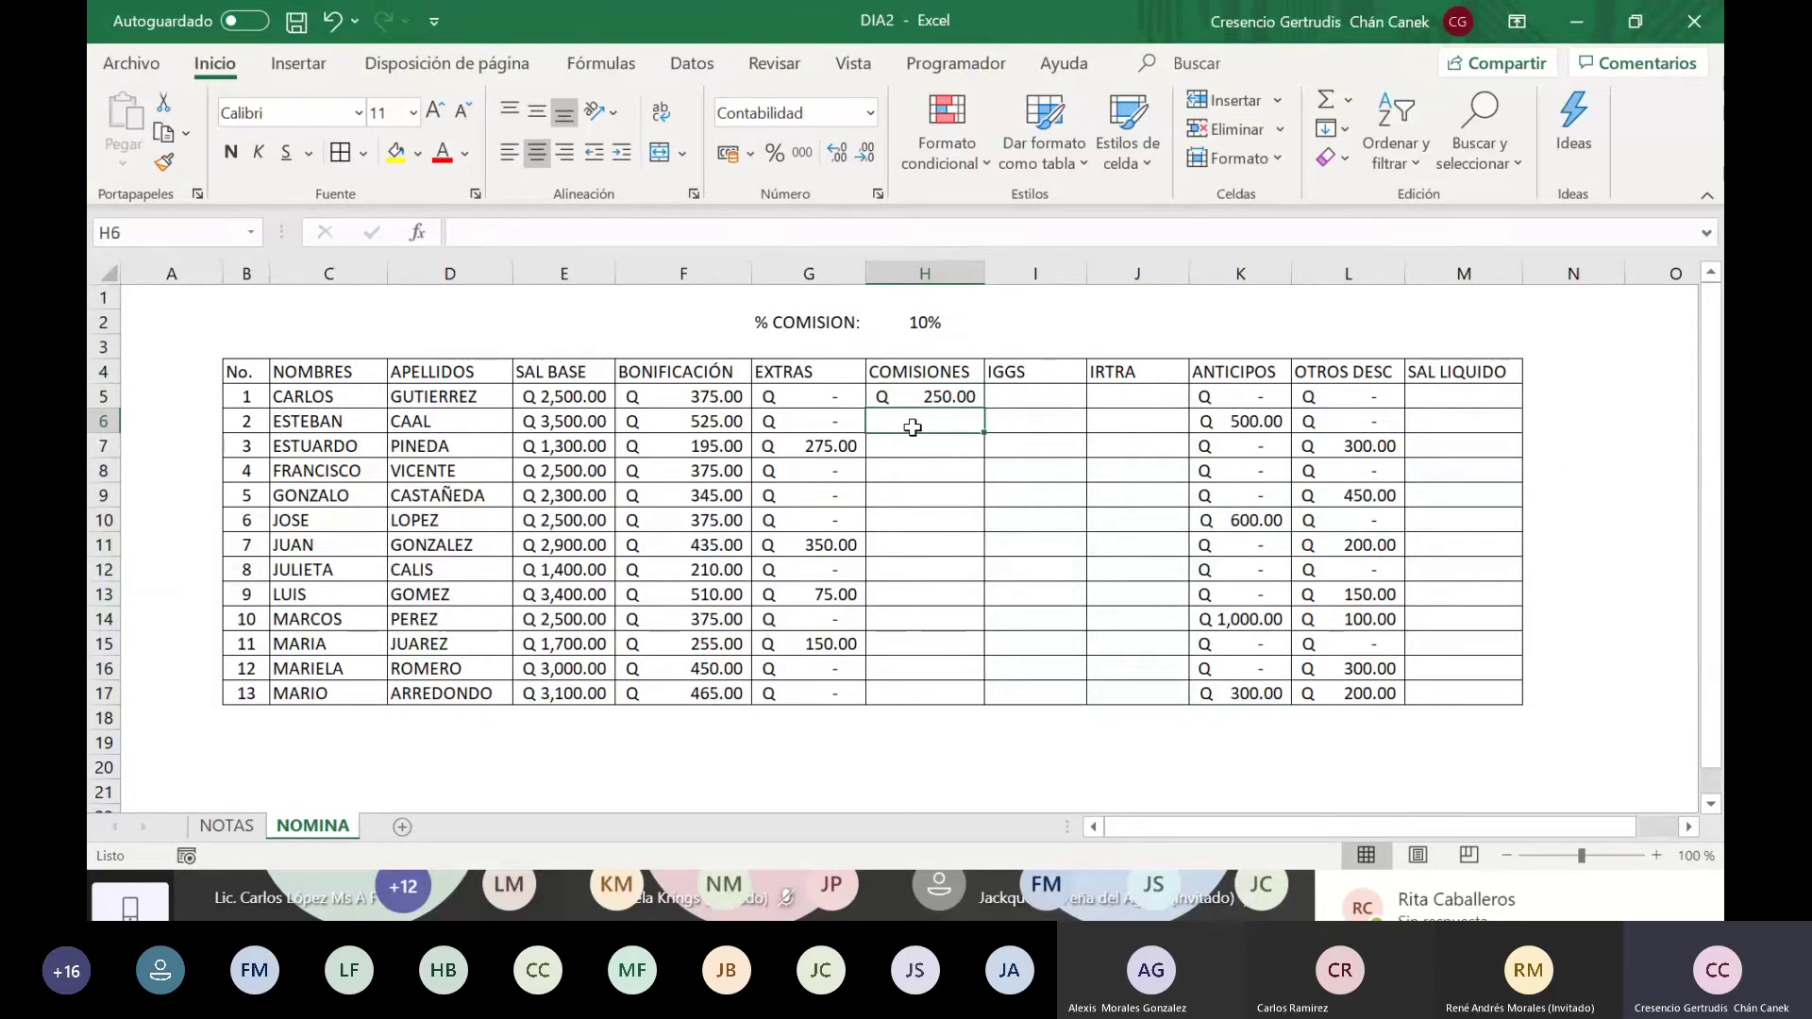
key("Up")
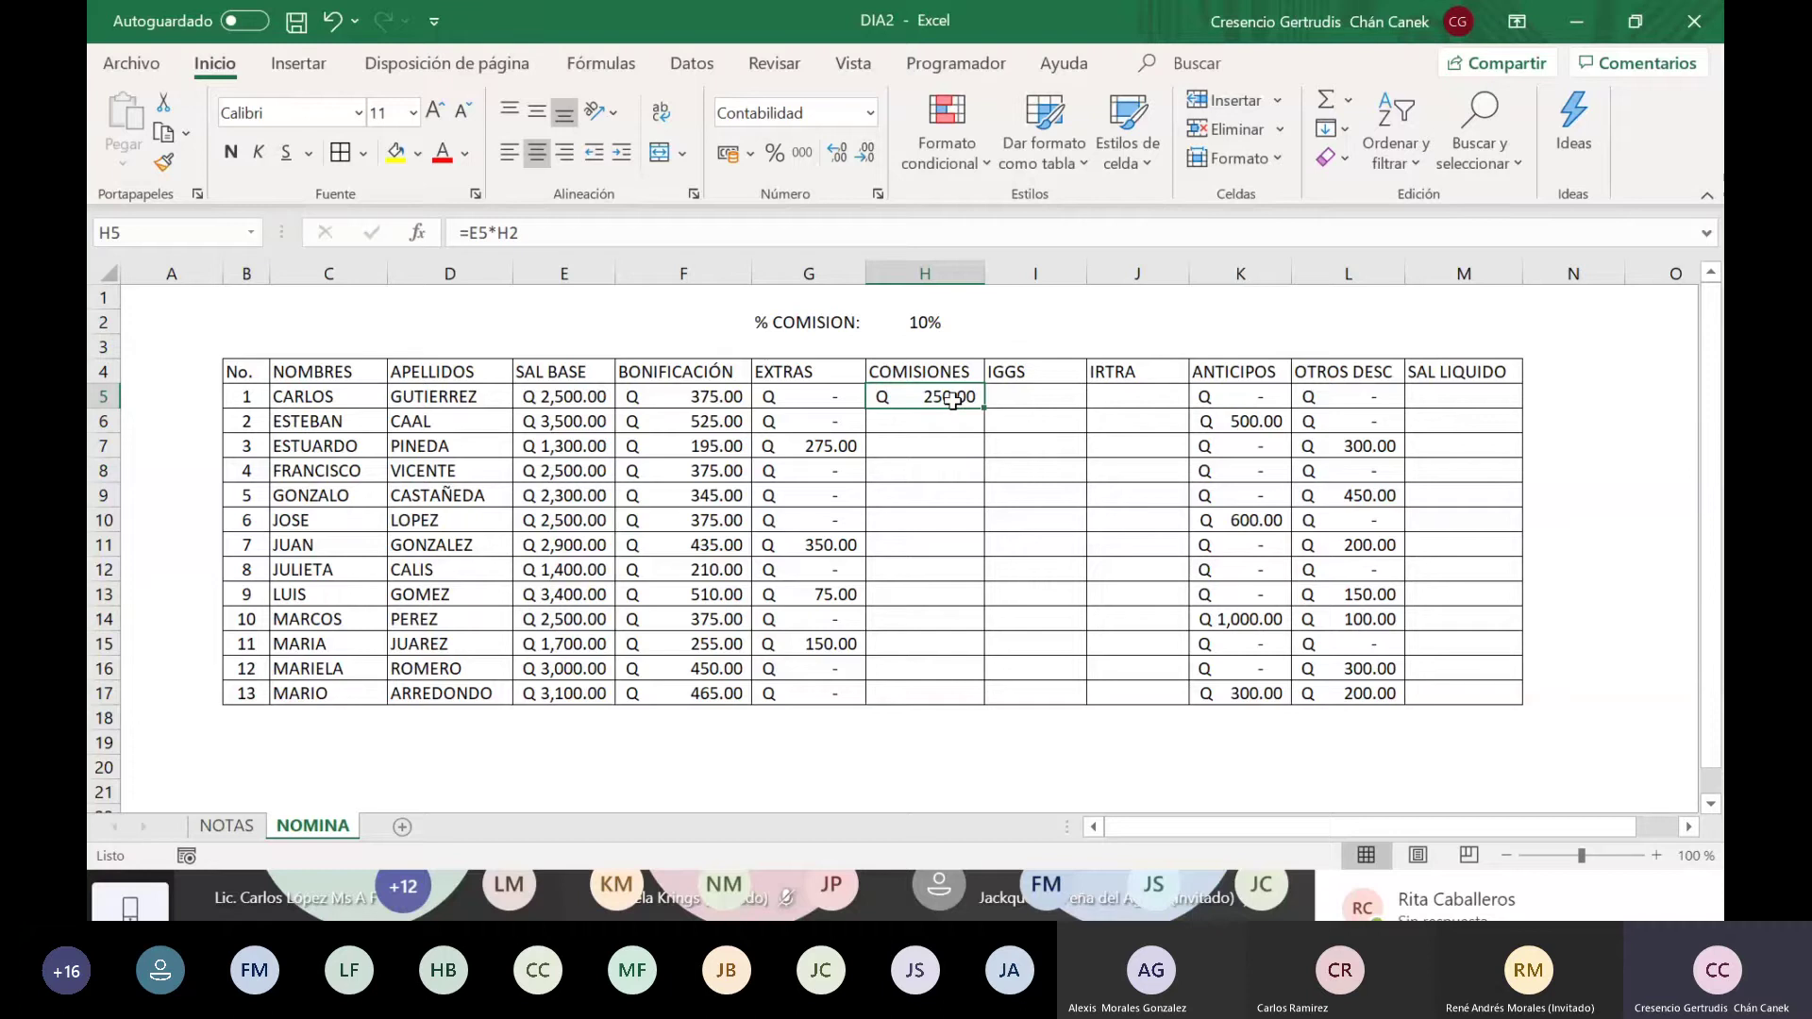
Step: Make the rate reference in the H5 formula absolute, so that it reads =E5*$H$2
left_click(503, 226)
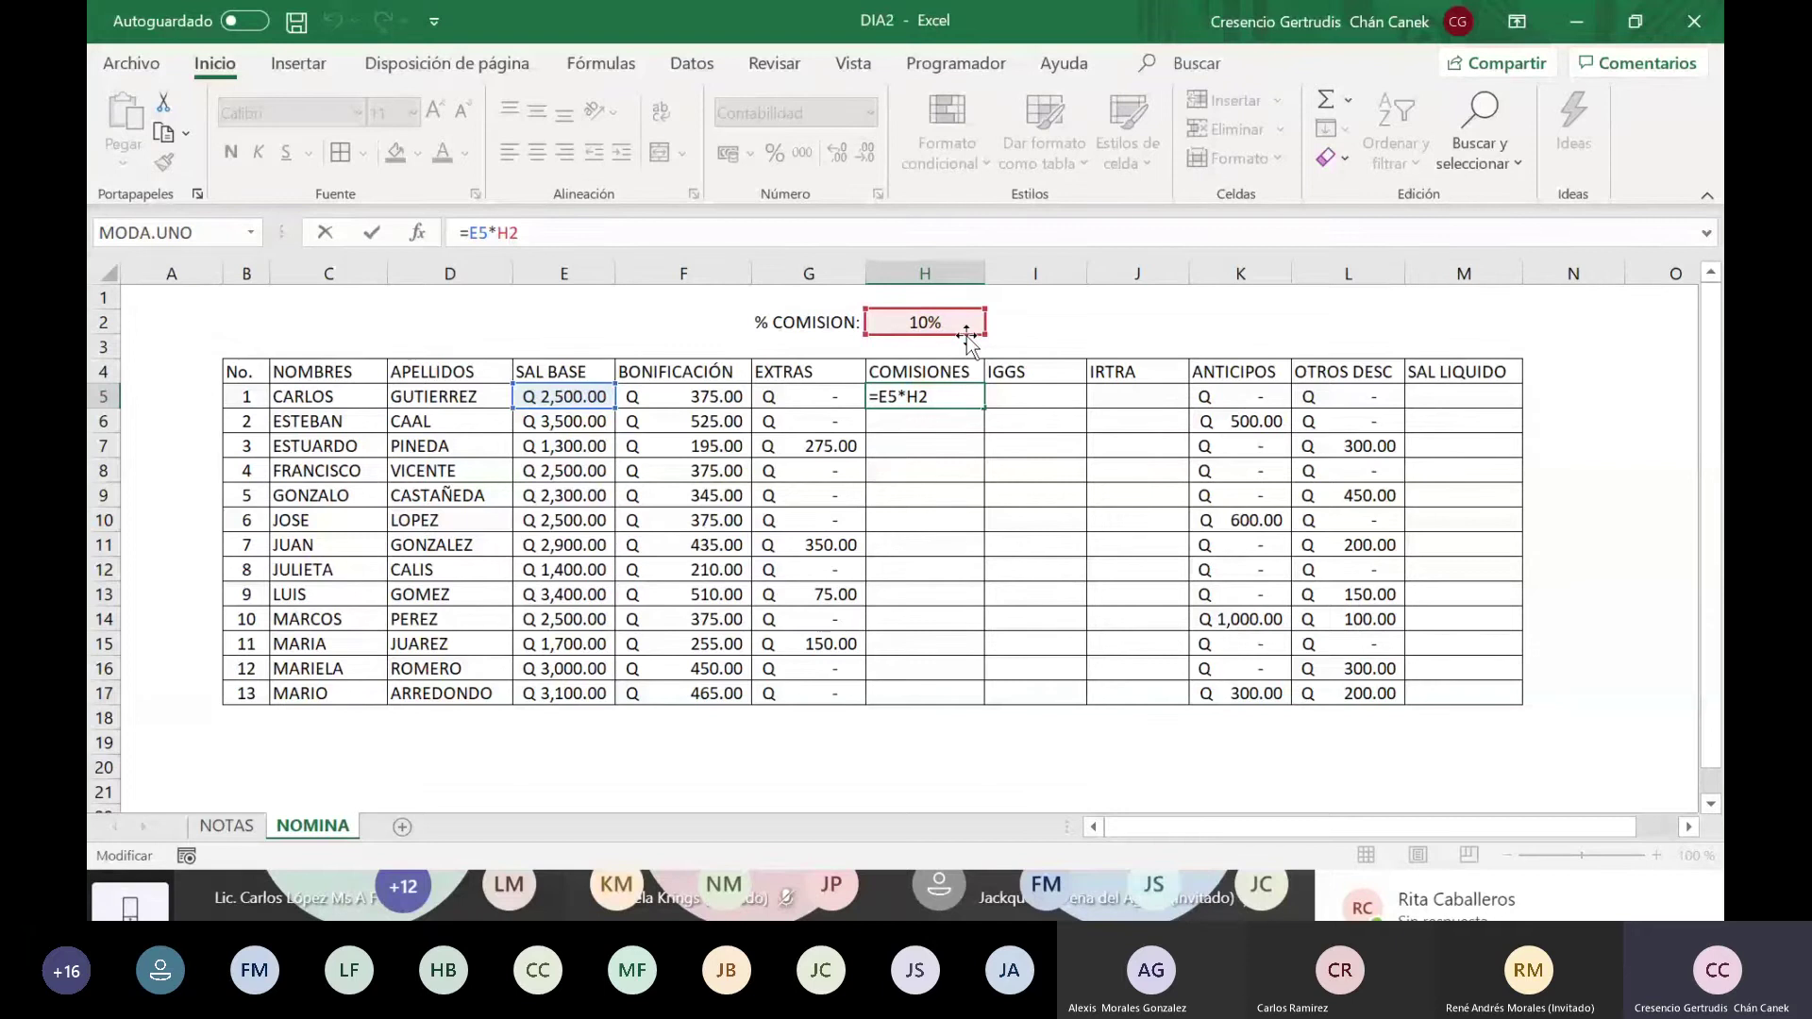
key("F4")
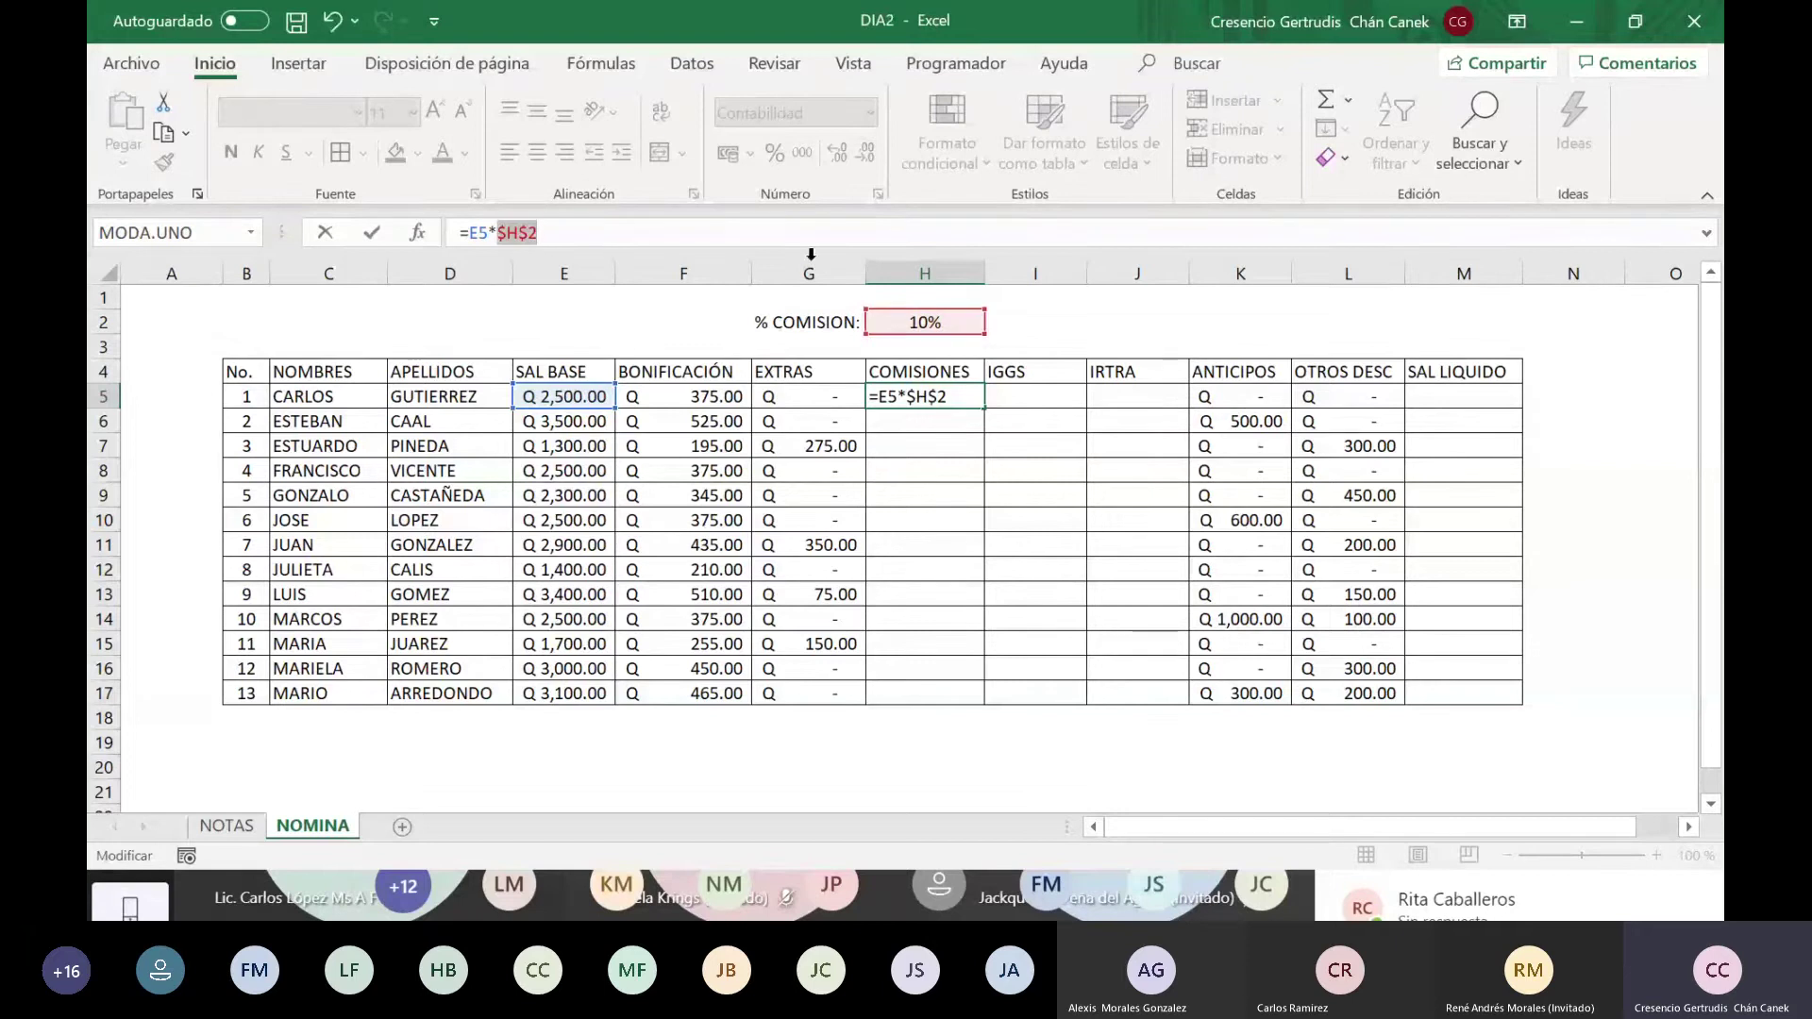
left_click(576, 228)
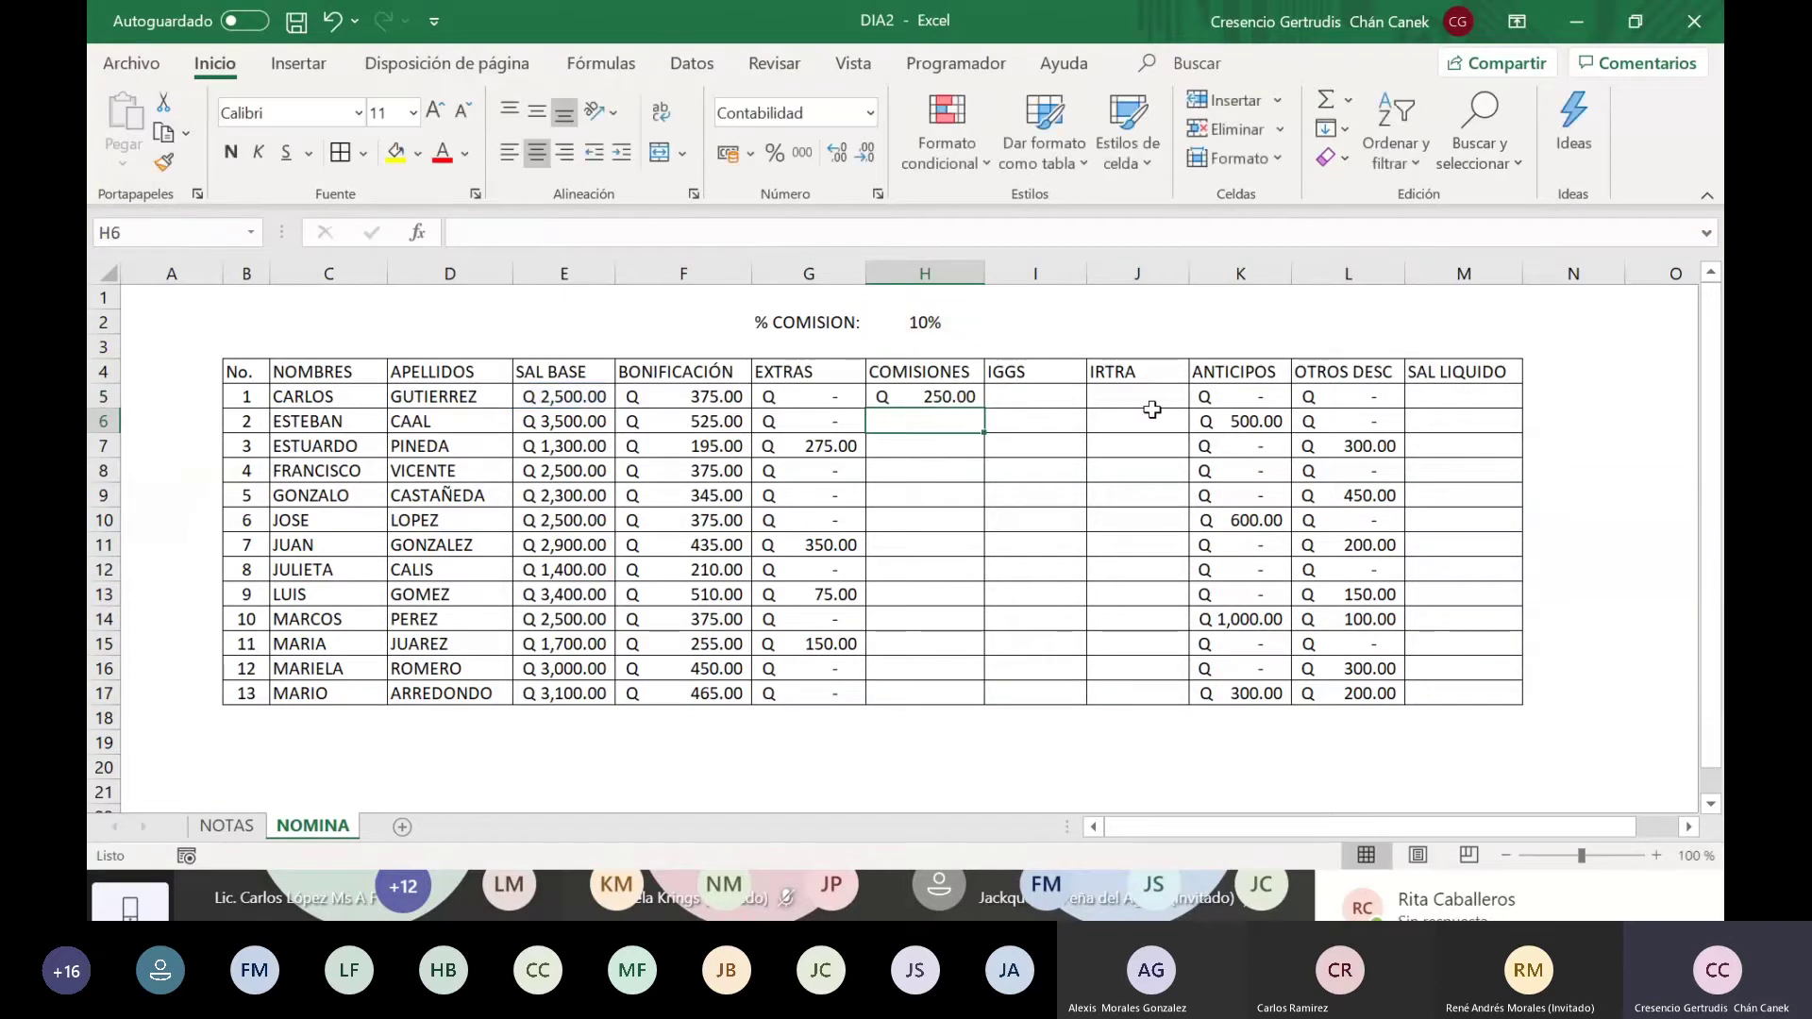
Step: Fill the commission formula with the absolute reference from H5 down through H17
left_click(1000, 400)
left_click(965, 399)
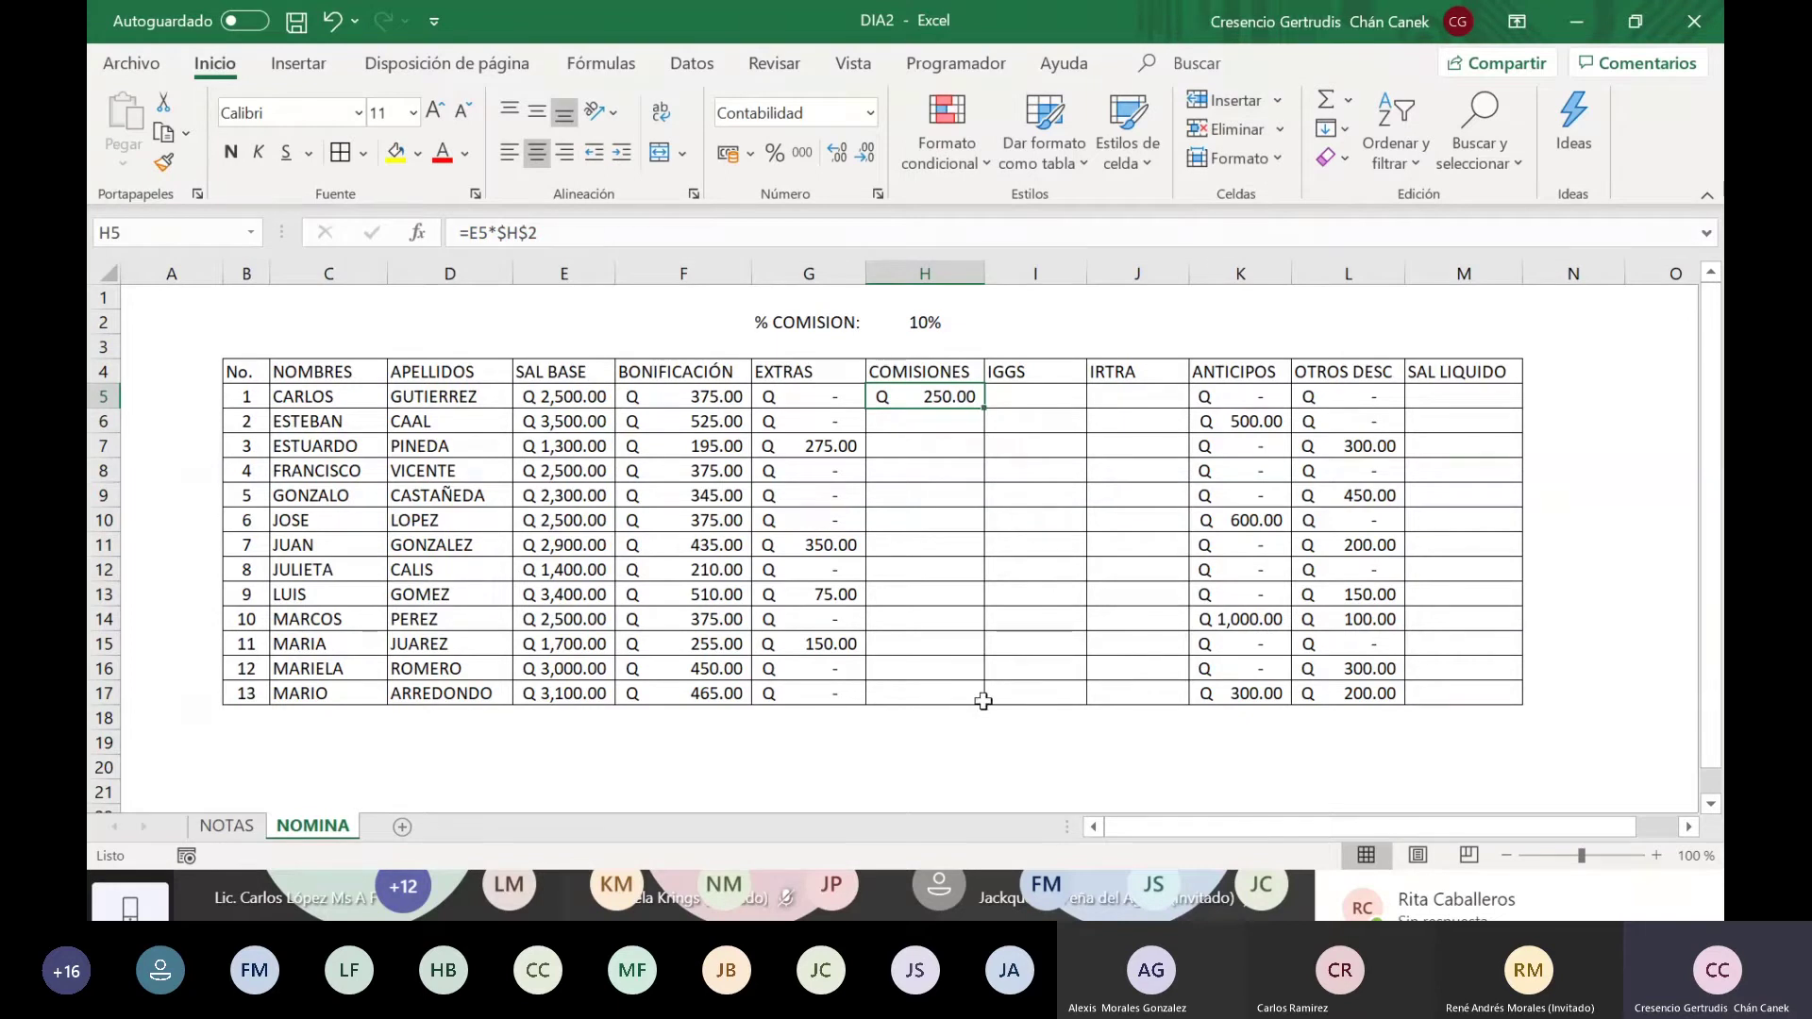
left_click(924, 318)
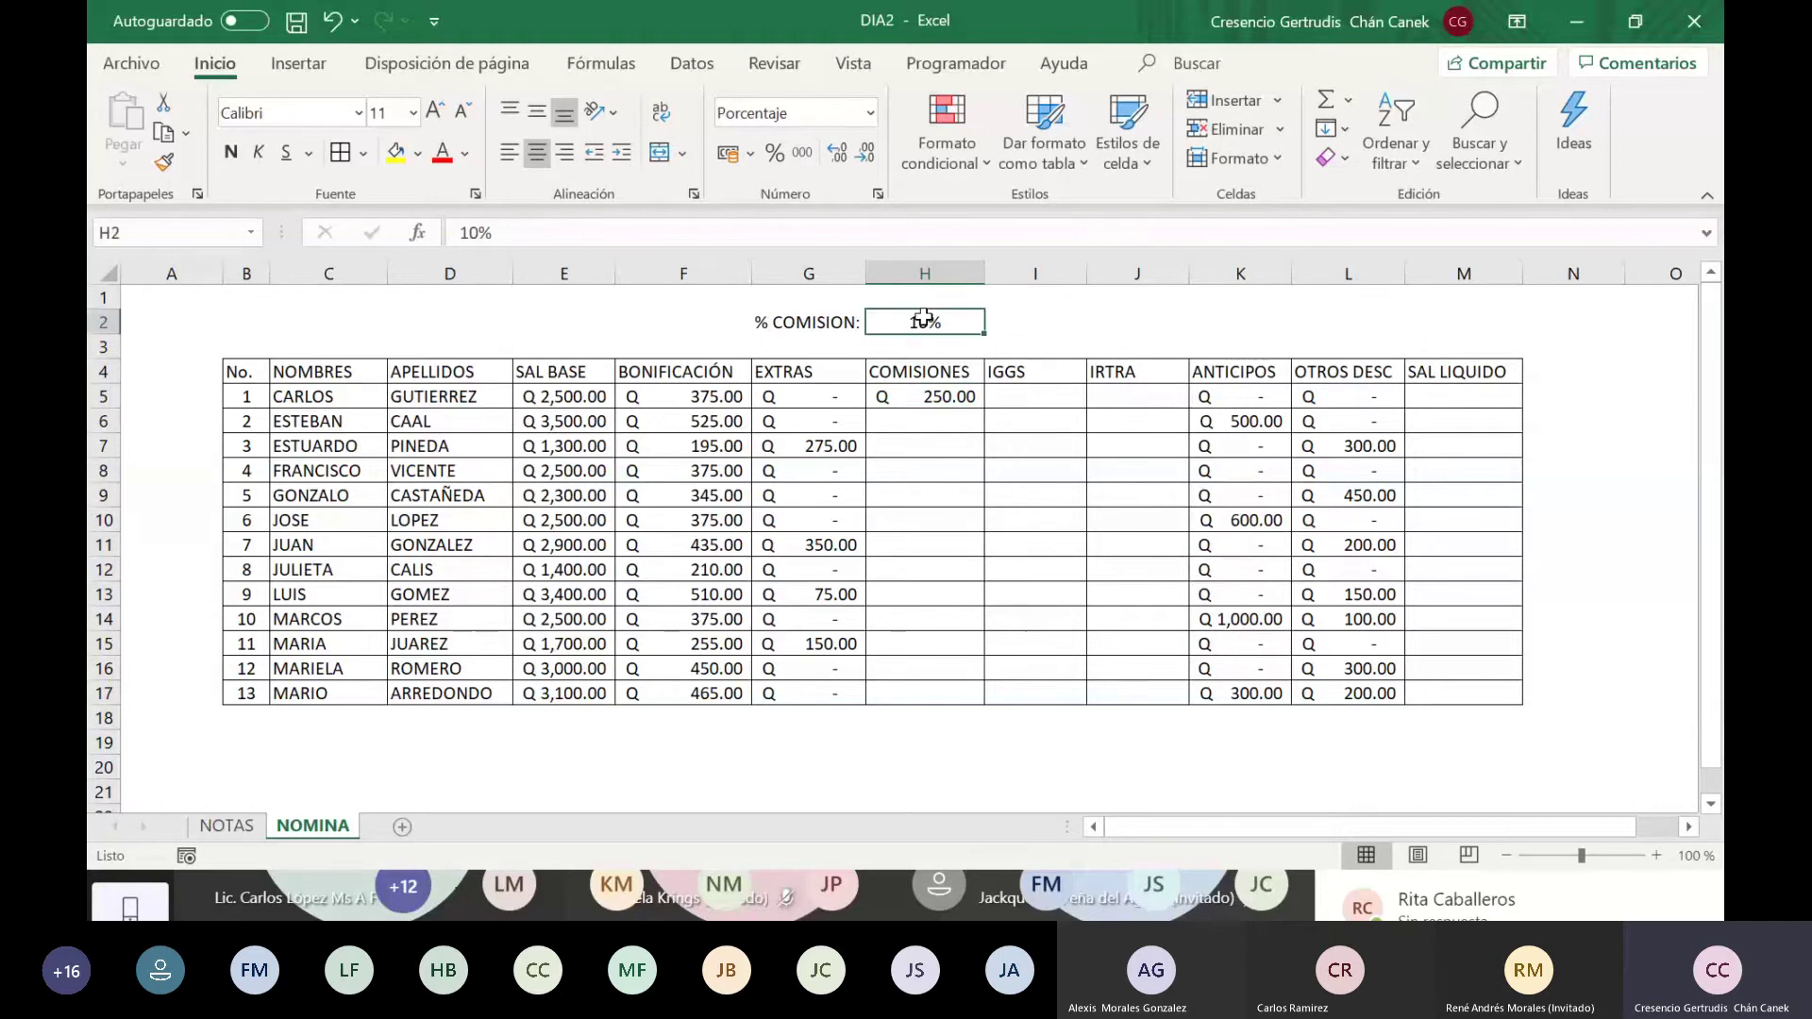
left_click(943, 400)
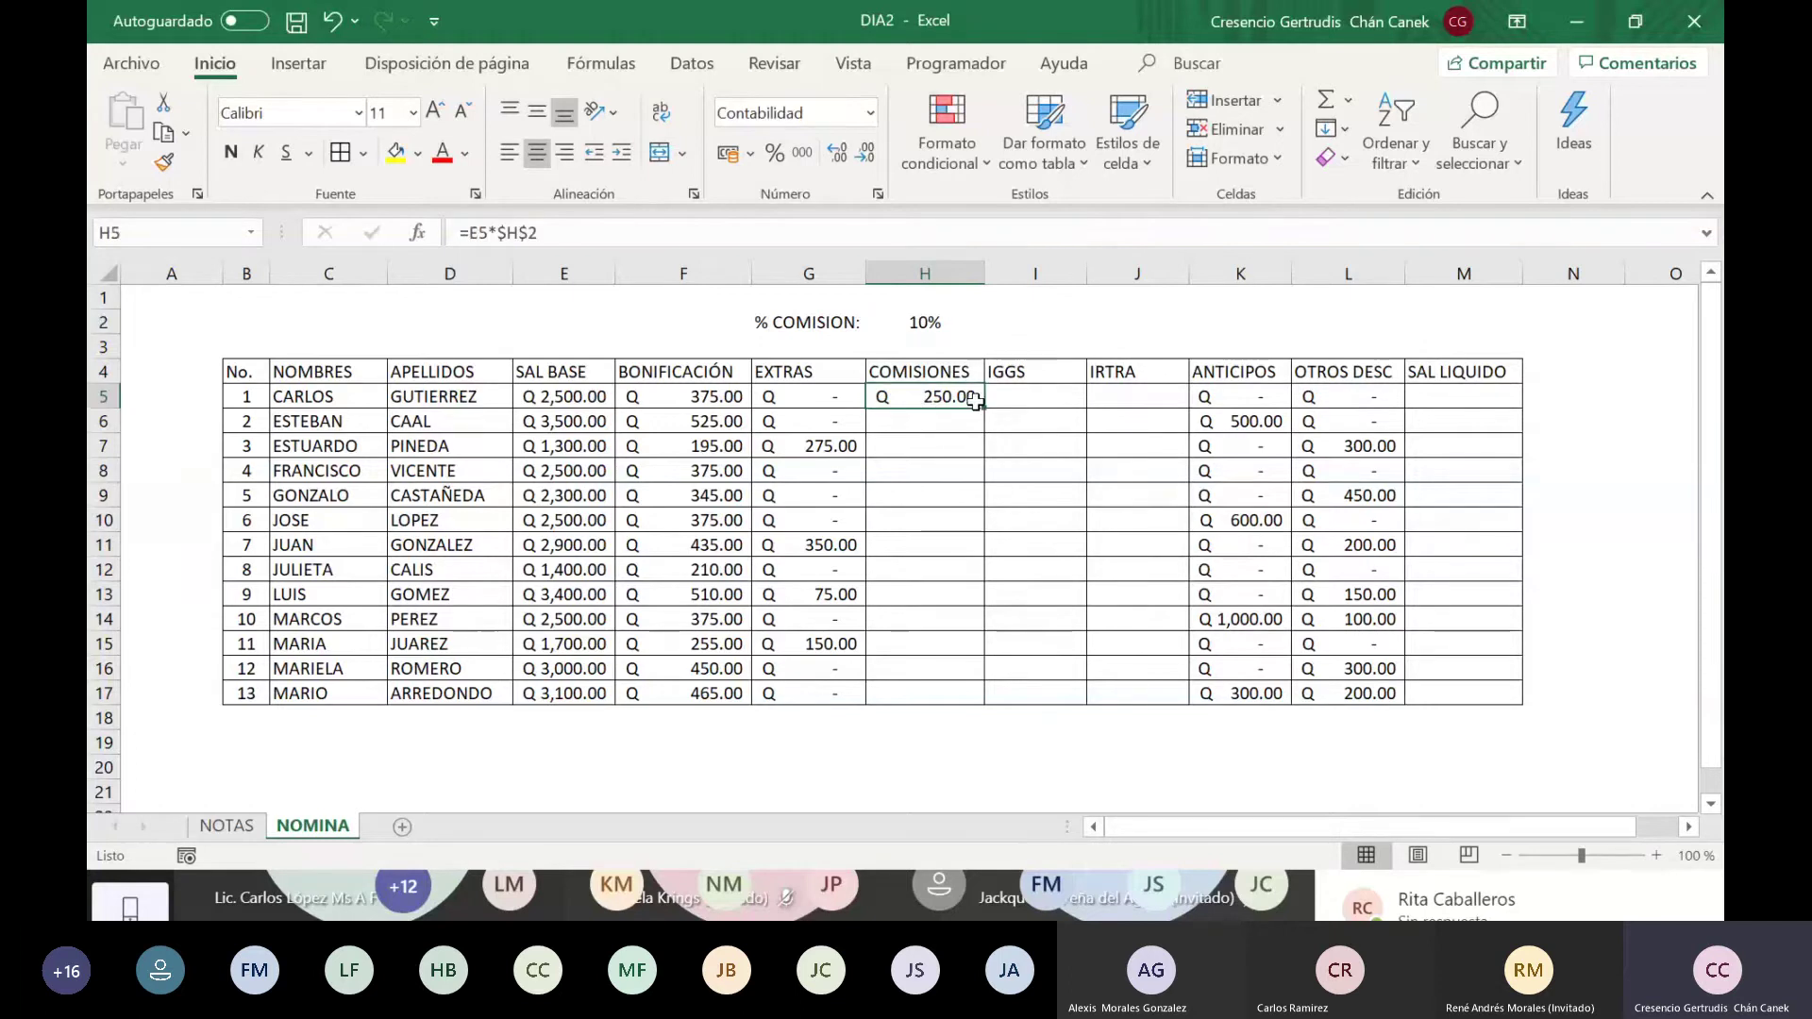
left_click_drag(977, 401, 981, 714)
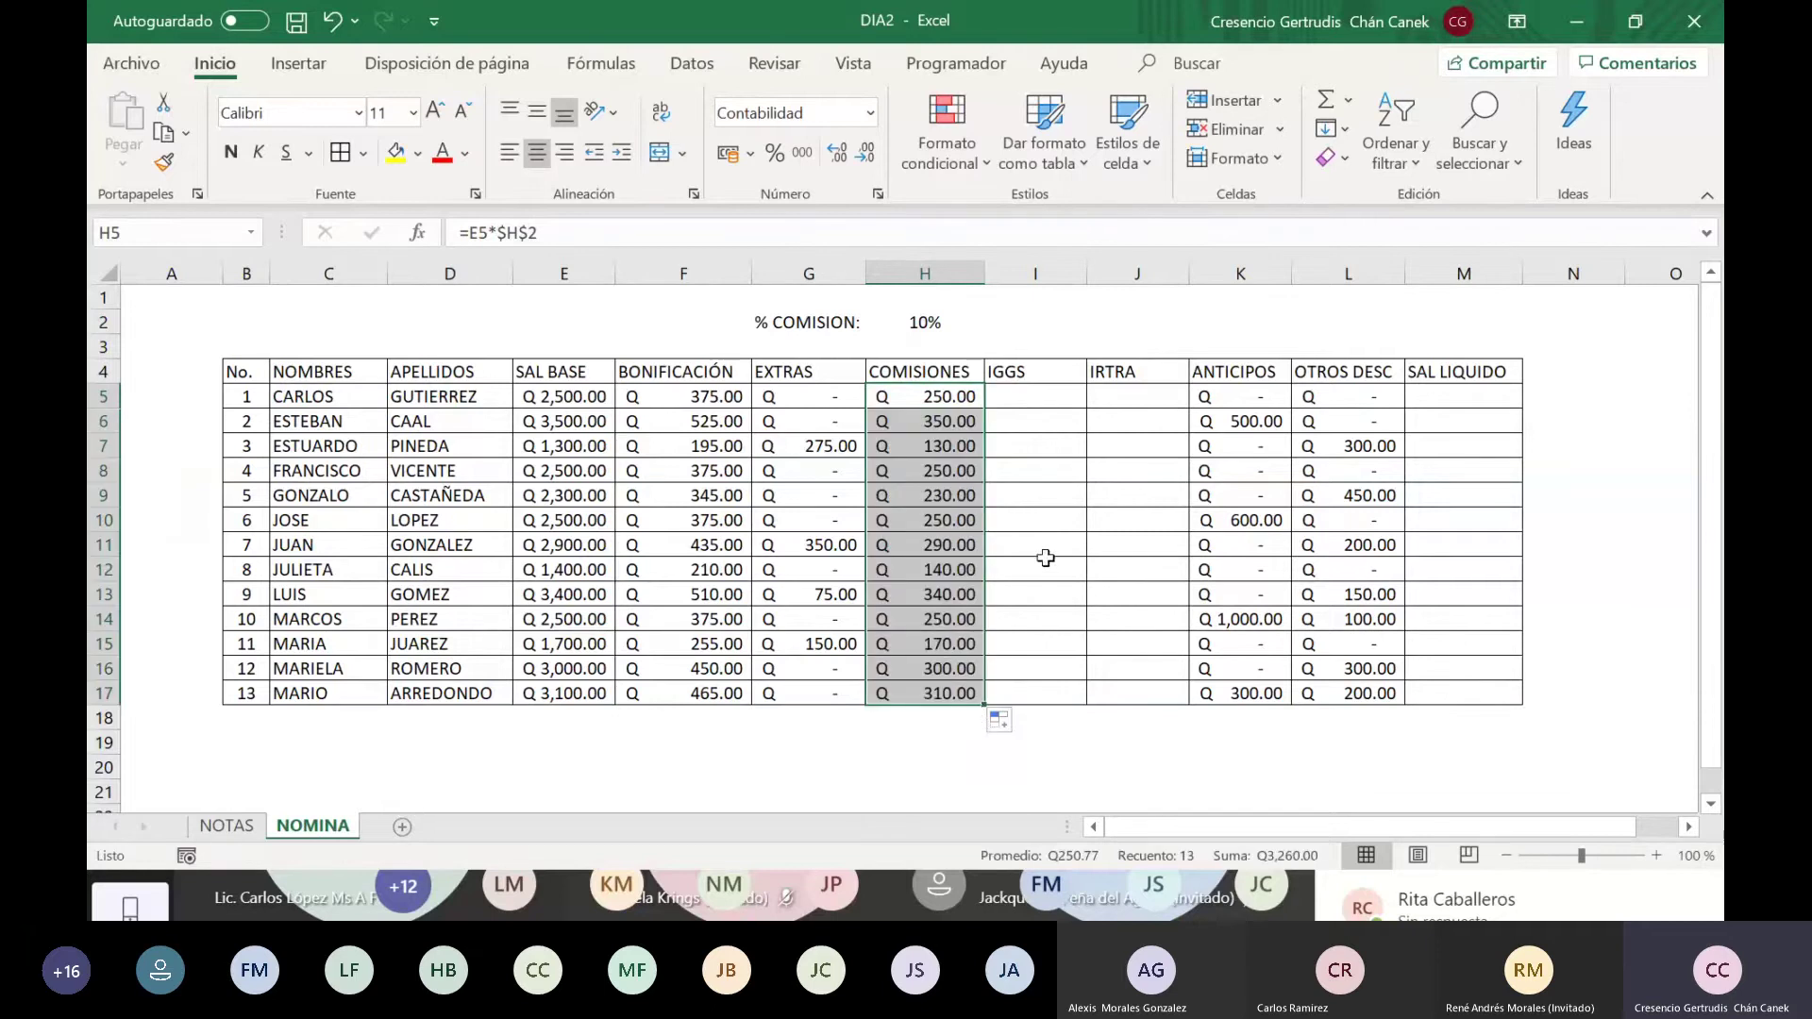
Step: Compare the base salaries in the SAL BASE column with the copied formulas throughout the COMISIONES column
key("Down")
key("Down")
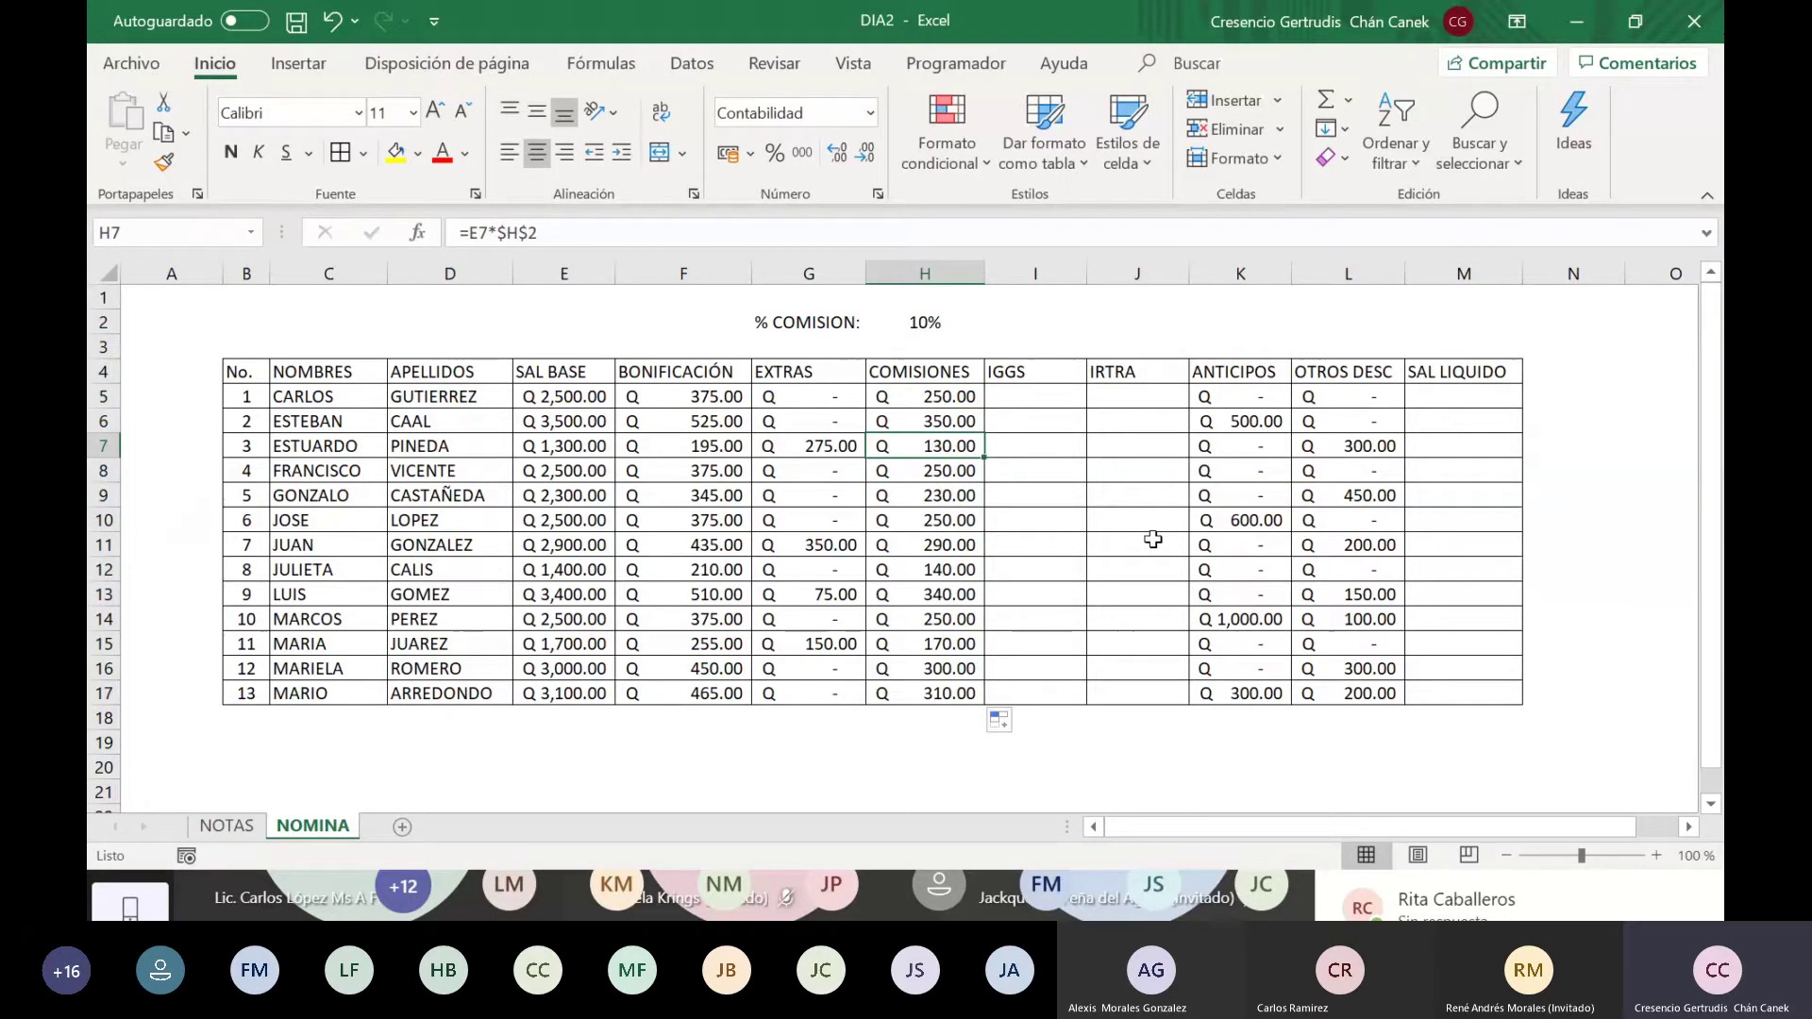
key("Left")
key("Left")
key("Left")
key("Down")
key("Down")
key("Down")
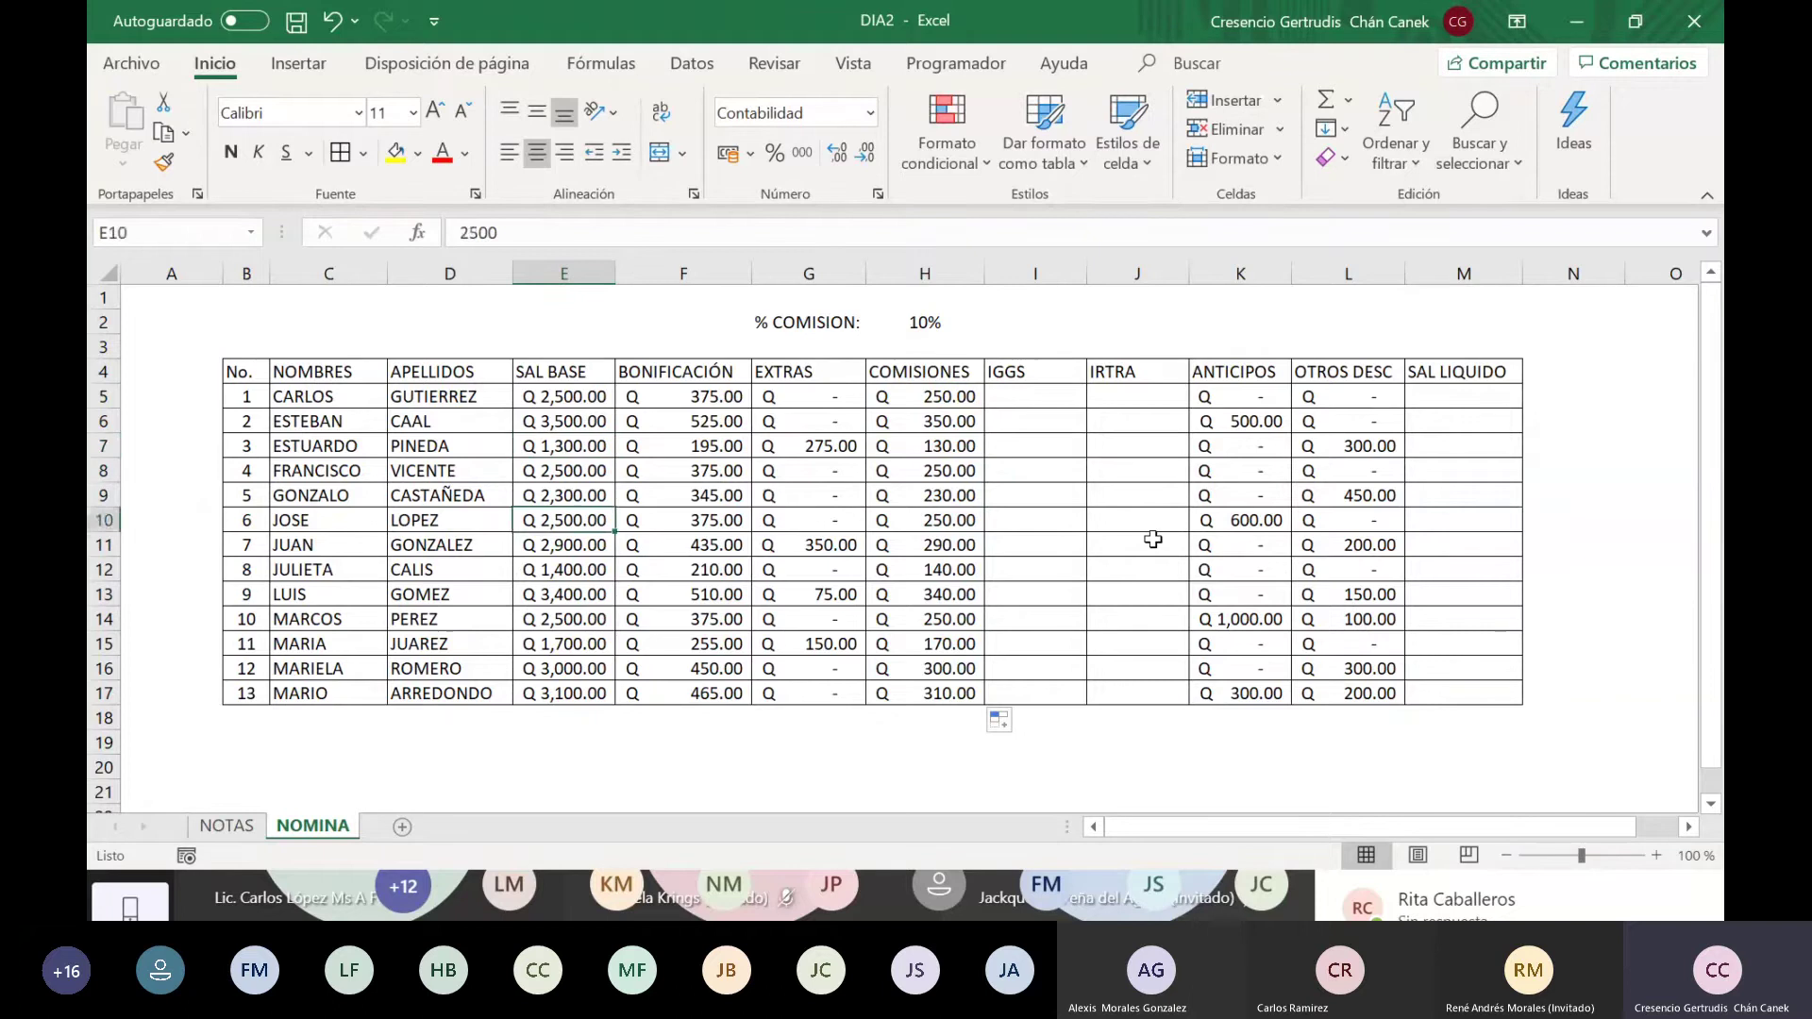
key("Down")
key("Down")
key("Down")
key("Down")
key("Up")
key("Right")
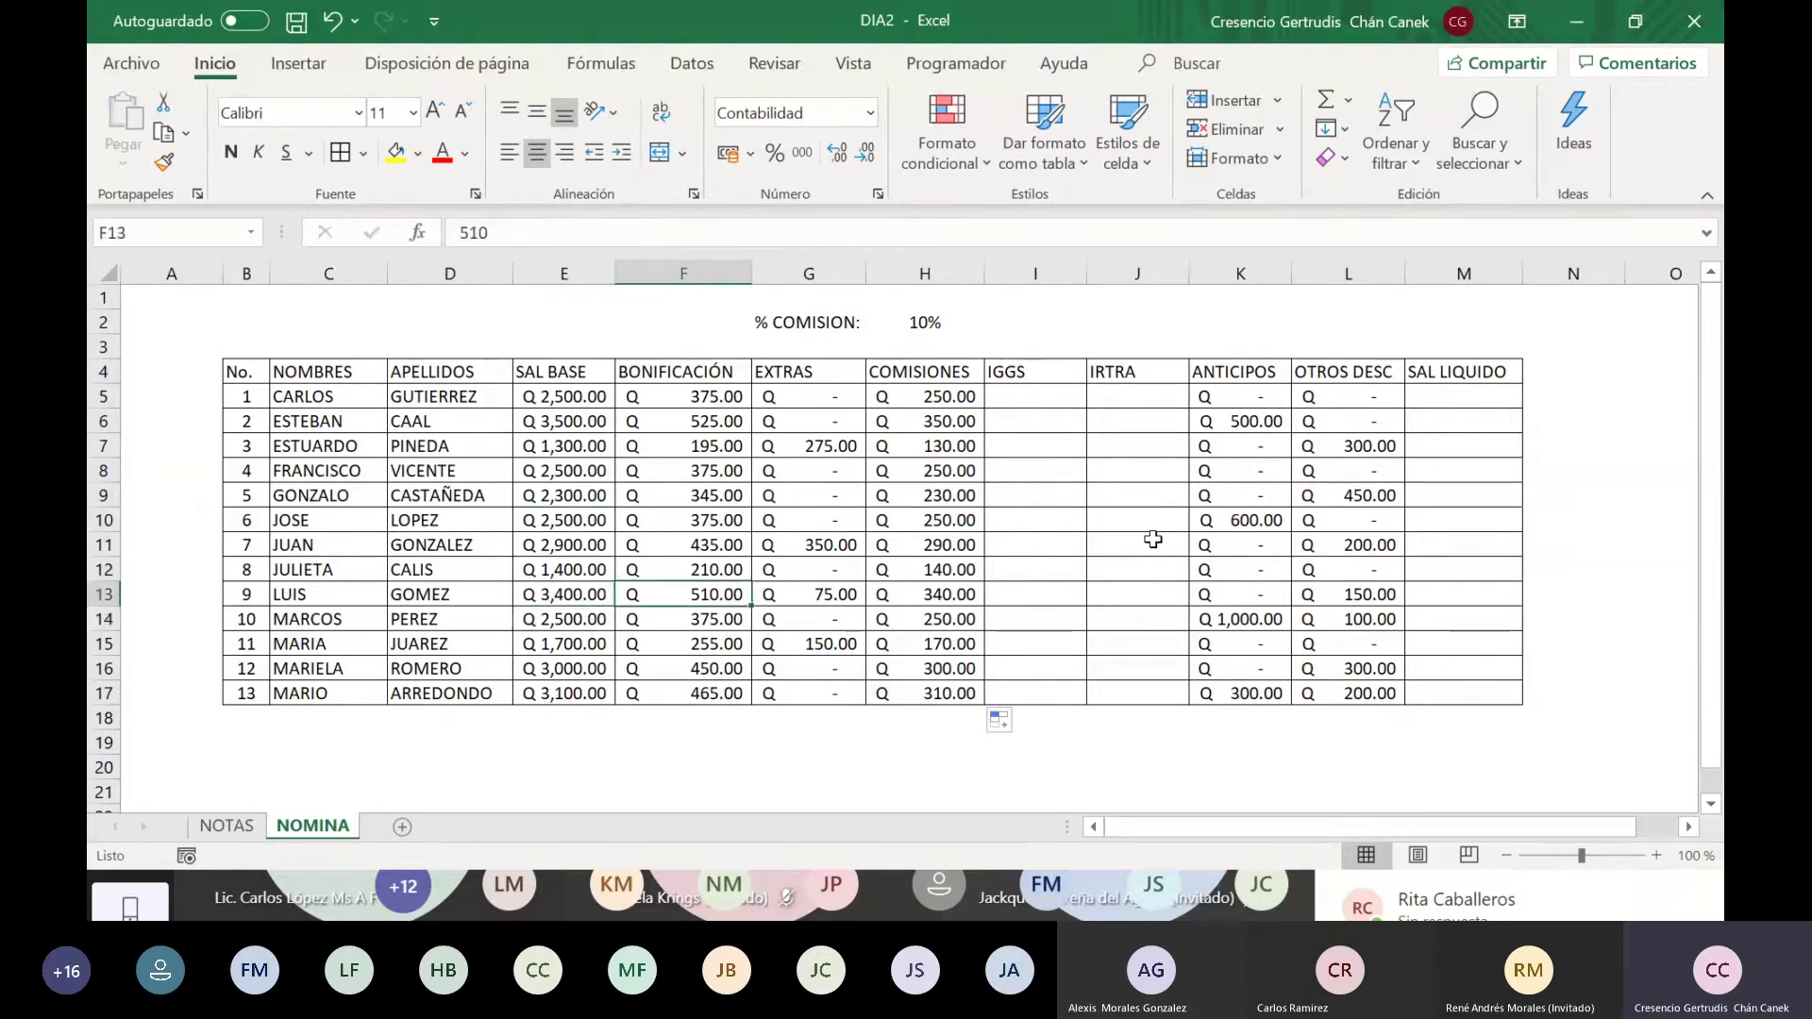
key("Right")
key("Right")
key("Down")
key("Down")
key("Down")
key("Down")
key("Up")
key("Up")
key("Up")
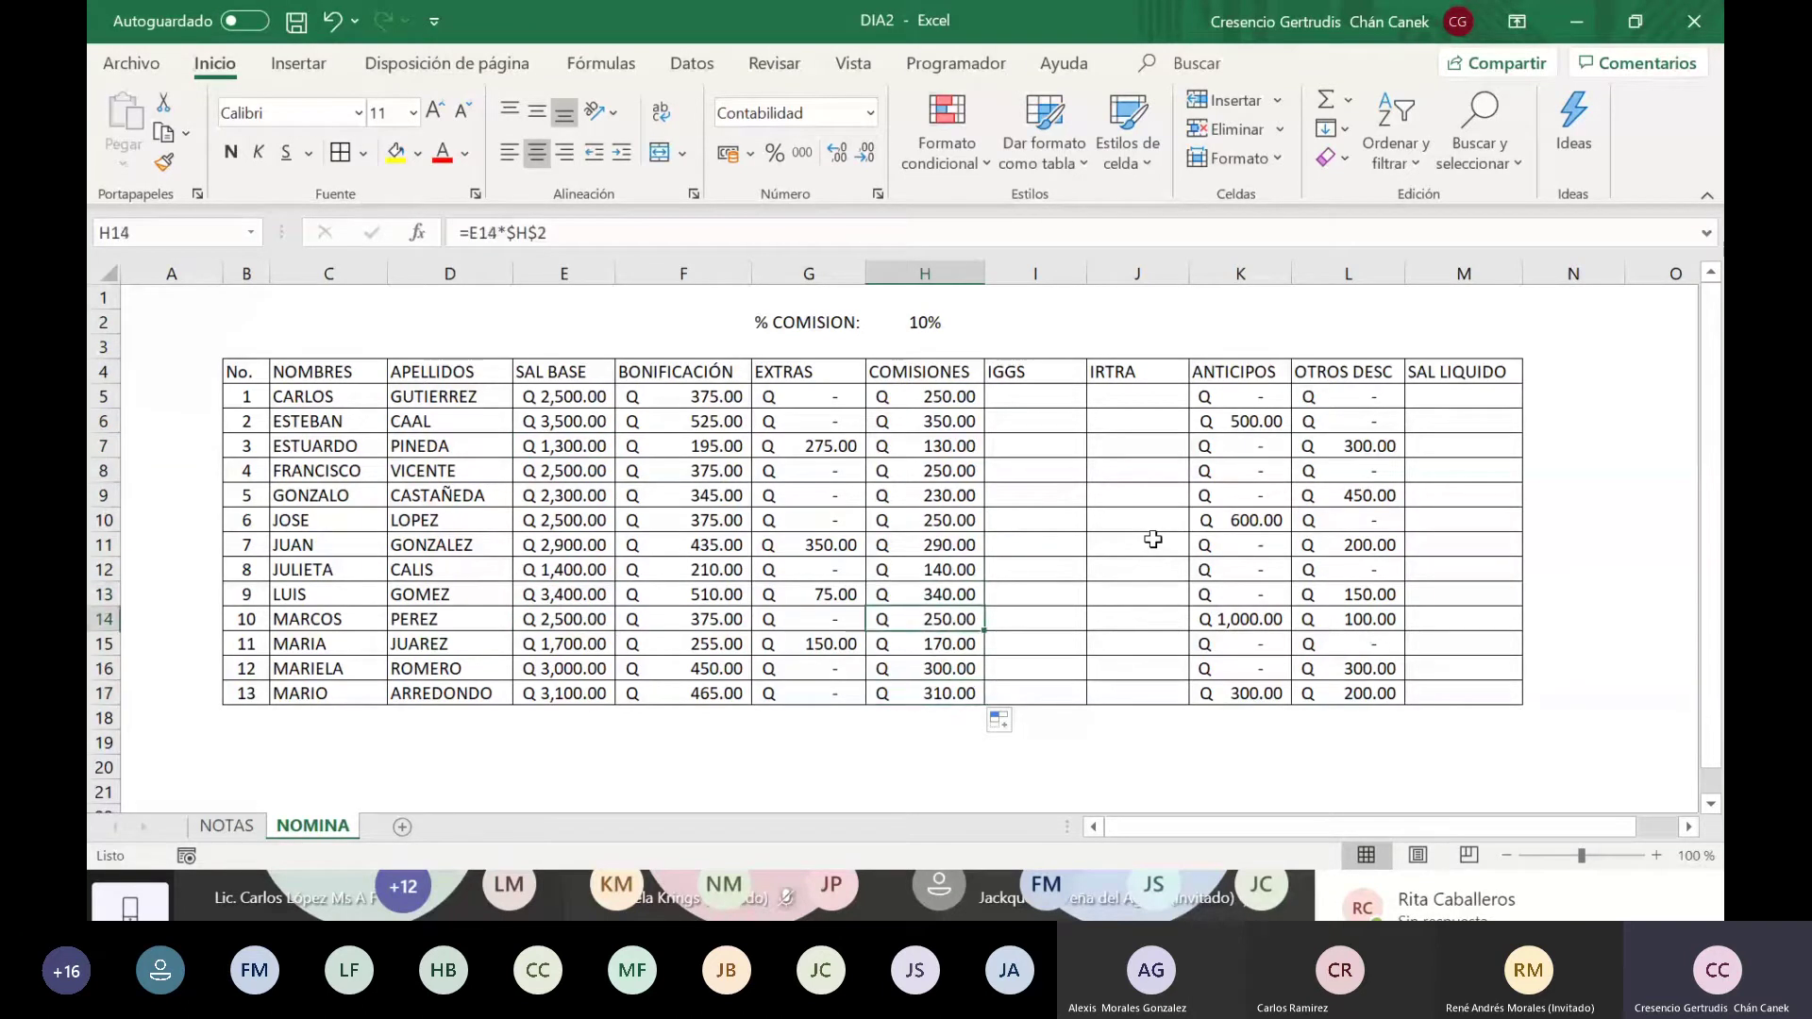
key("Up")
key("Up")
key("Up")
key("Up")
key("Up")
key("Up")
key("Up")
key("Up")
key("Up")
key("Down")
key("Down")
key("Down")
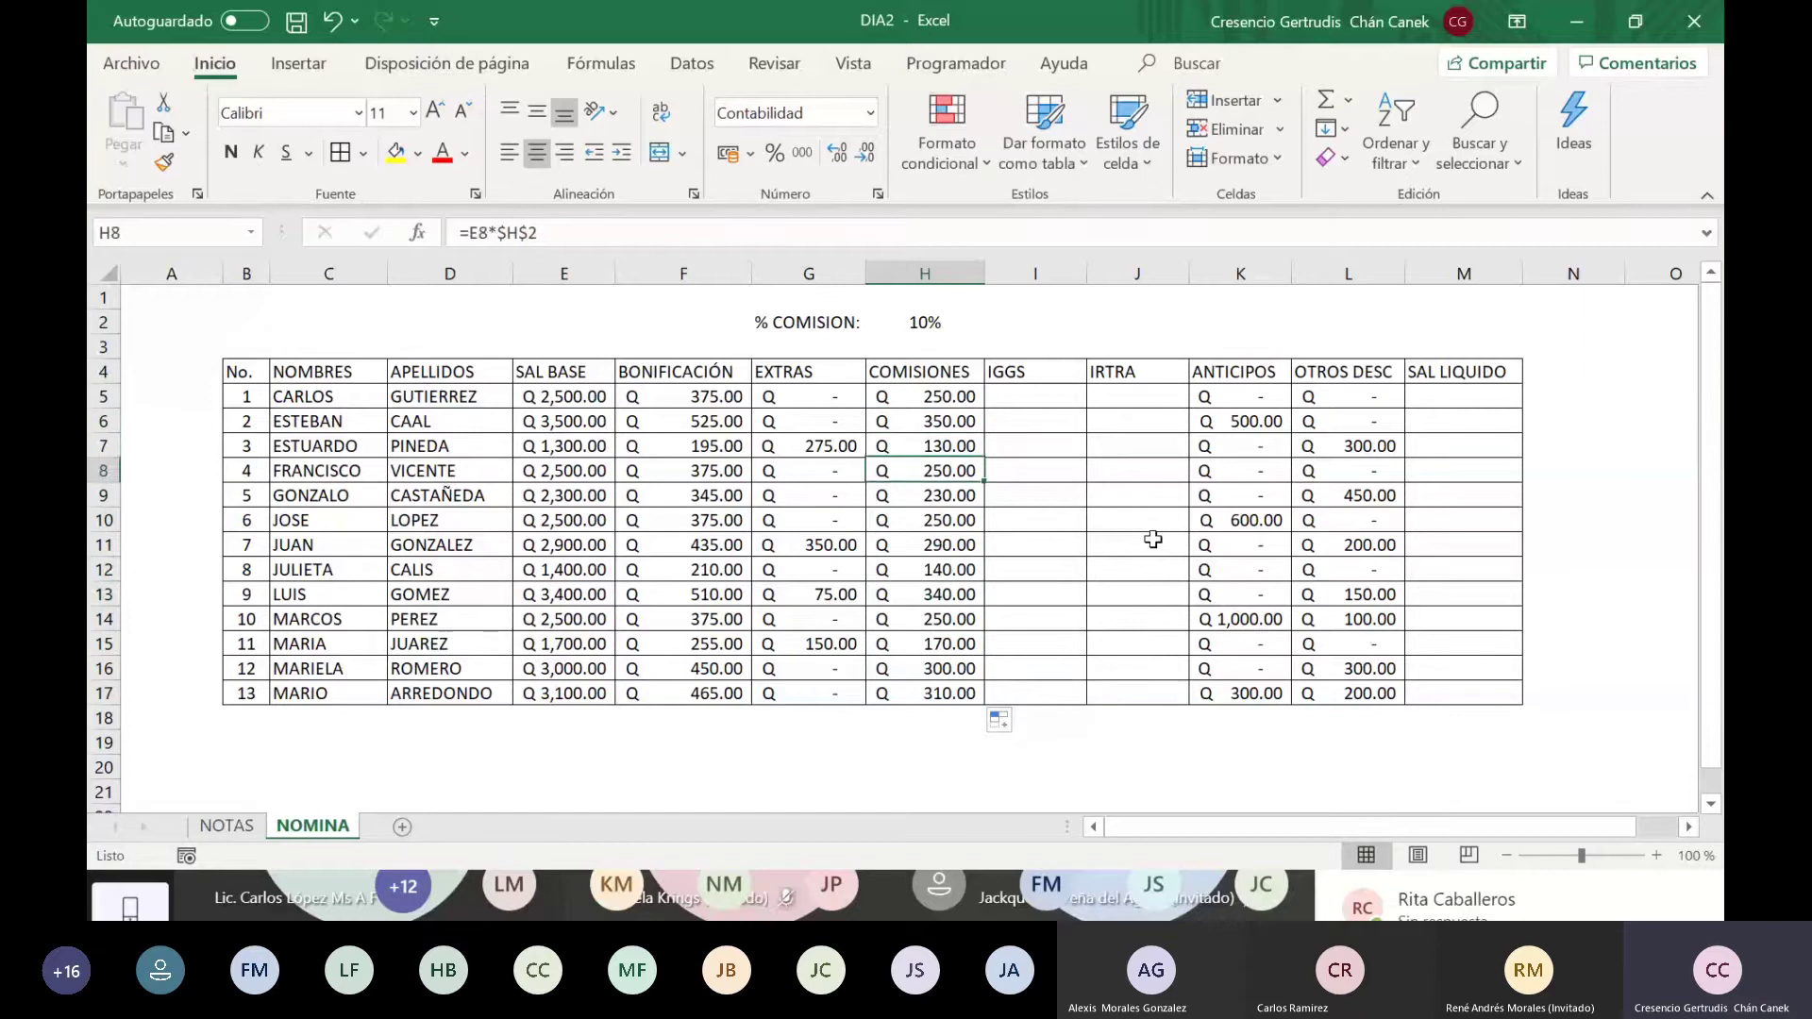
key("Down")
key("Down")
key("Down")
key("Down")
key("Left")
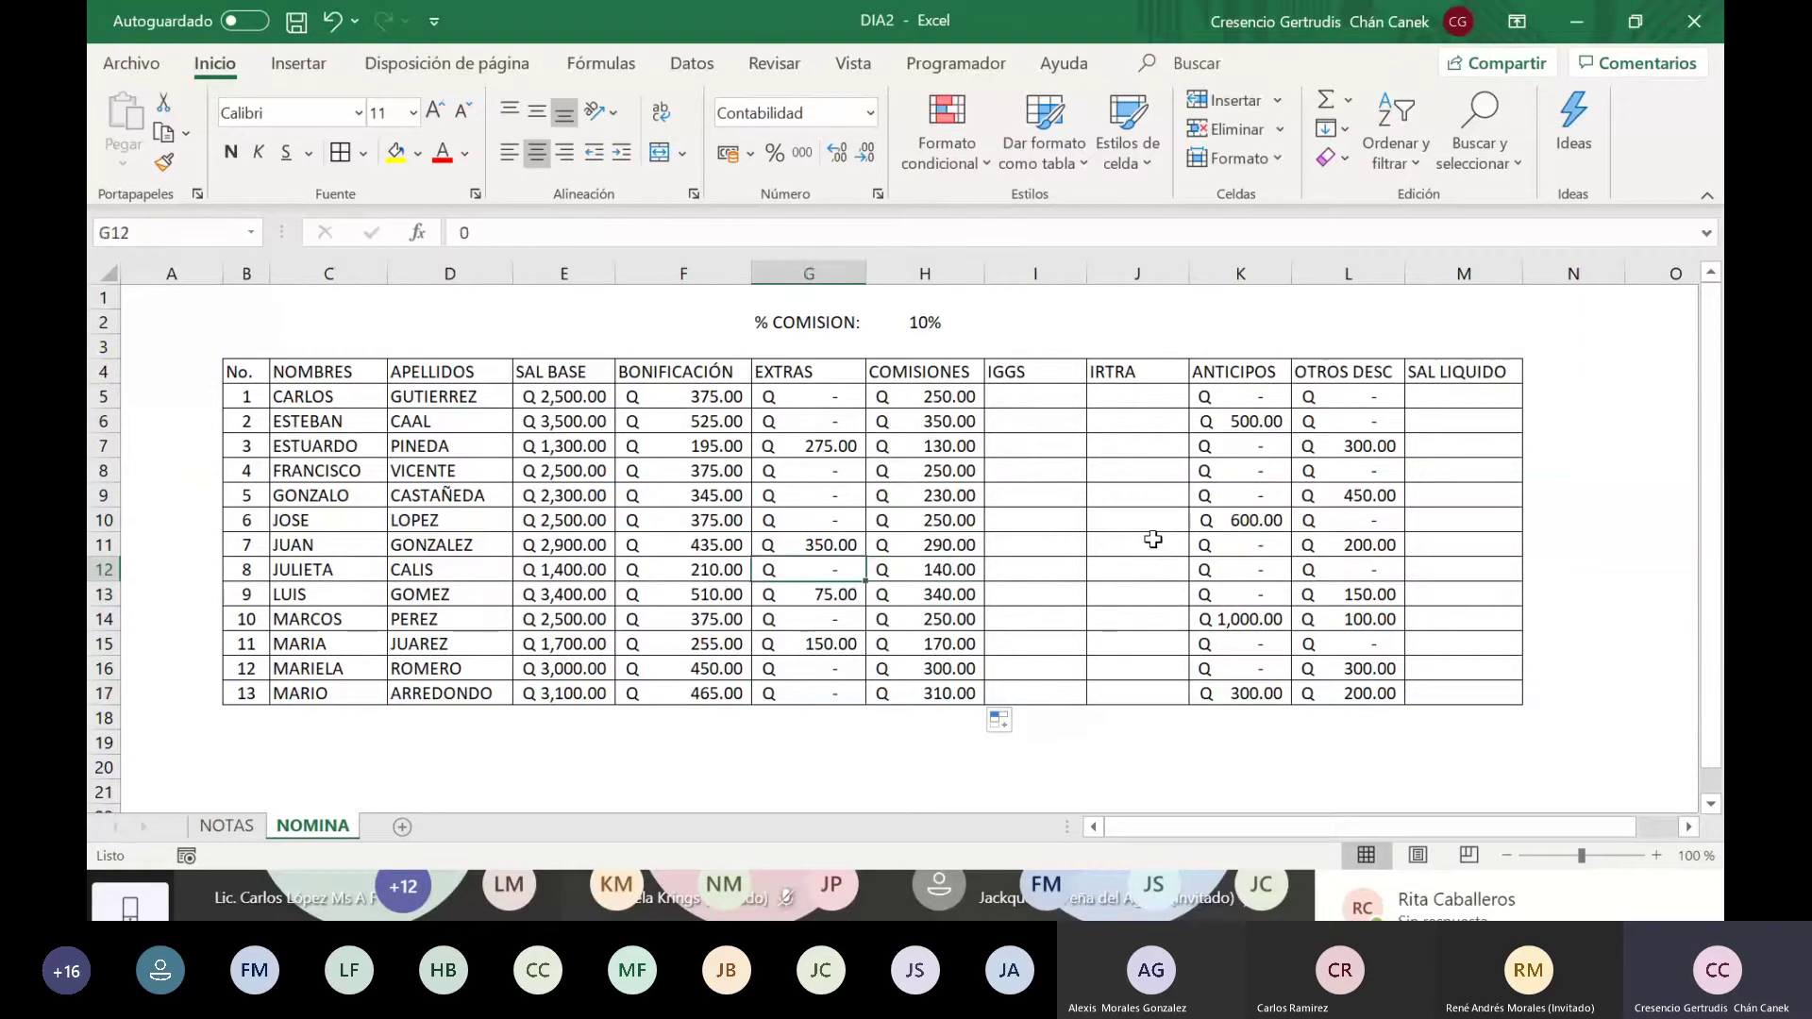
key("Left")
key("Left")
key("Up")
key("Up")
key("Up")
key("Up")
key("Up")
key("Up")
key("Up")
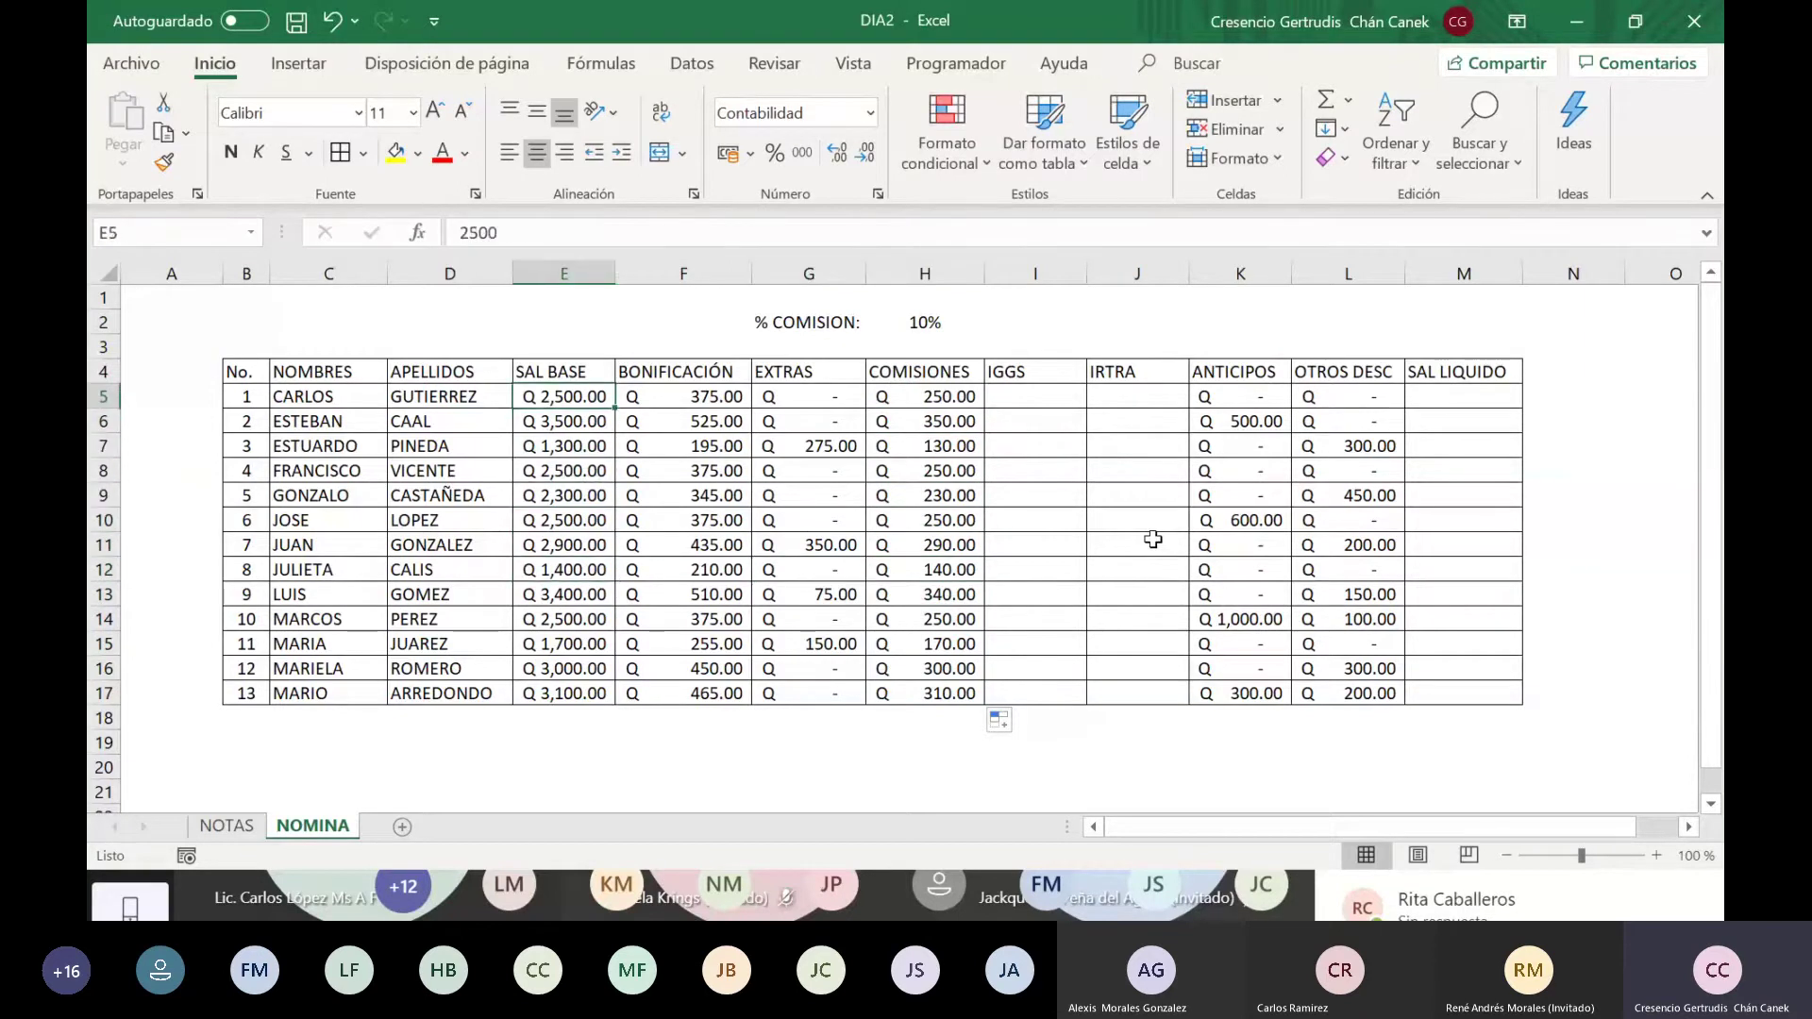
Step: Check how the cell references in the COMISIONES formulas change between H5 and H10
key("Right")
key("Right")
key("Right")
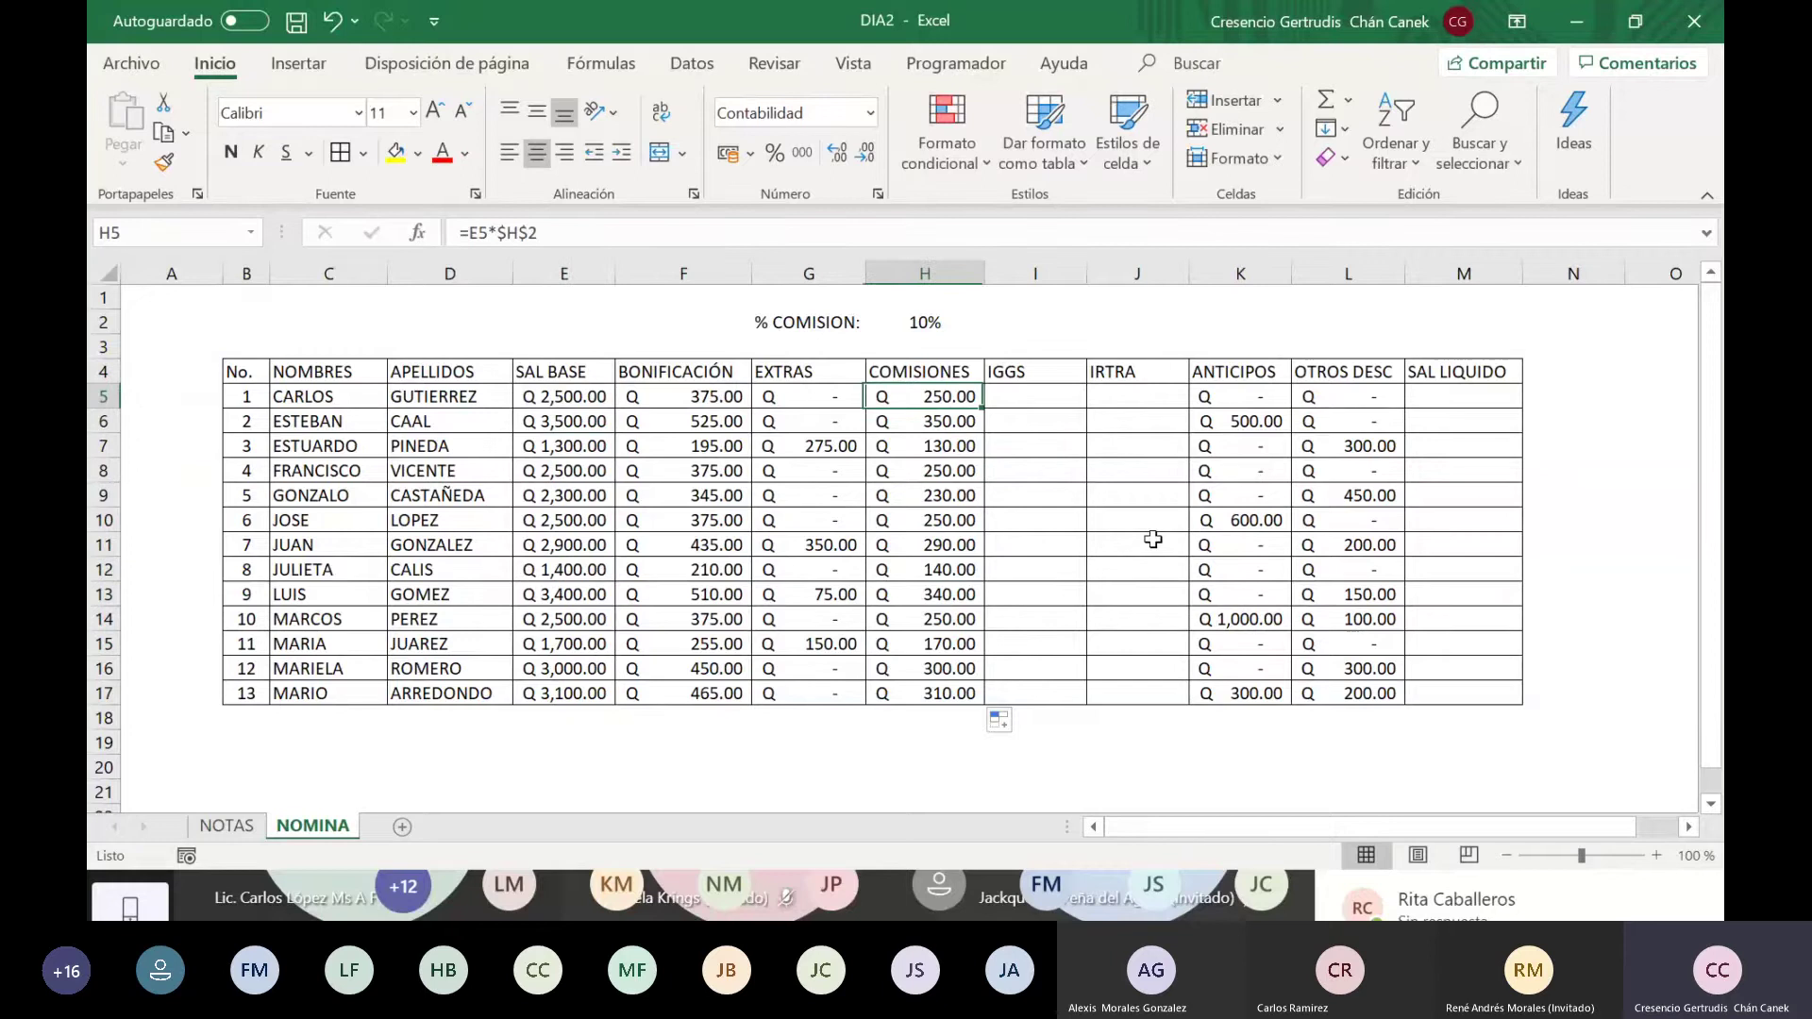
key("Down")
key("Down")
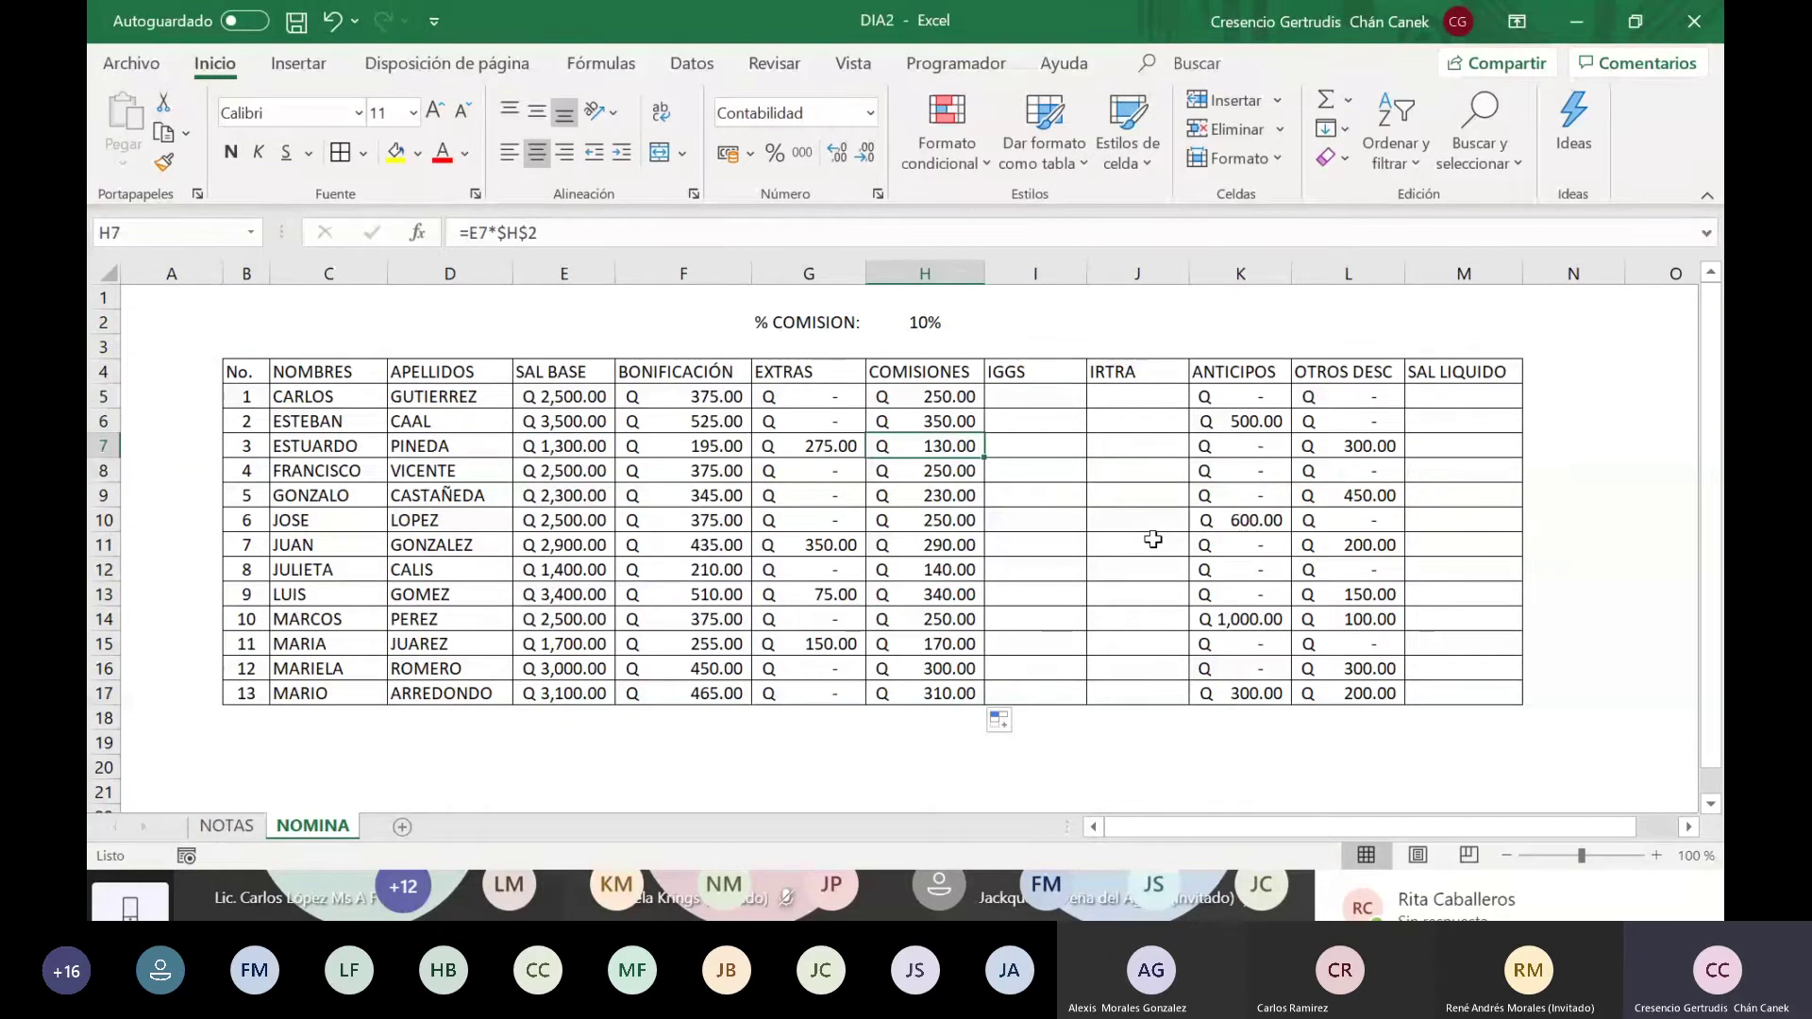
key("Down")
key("Down")
key("Down")
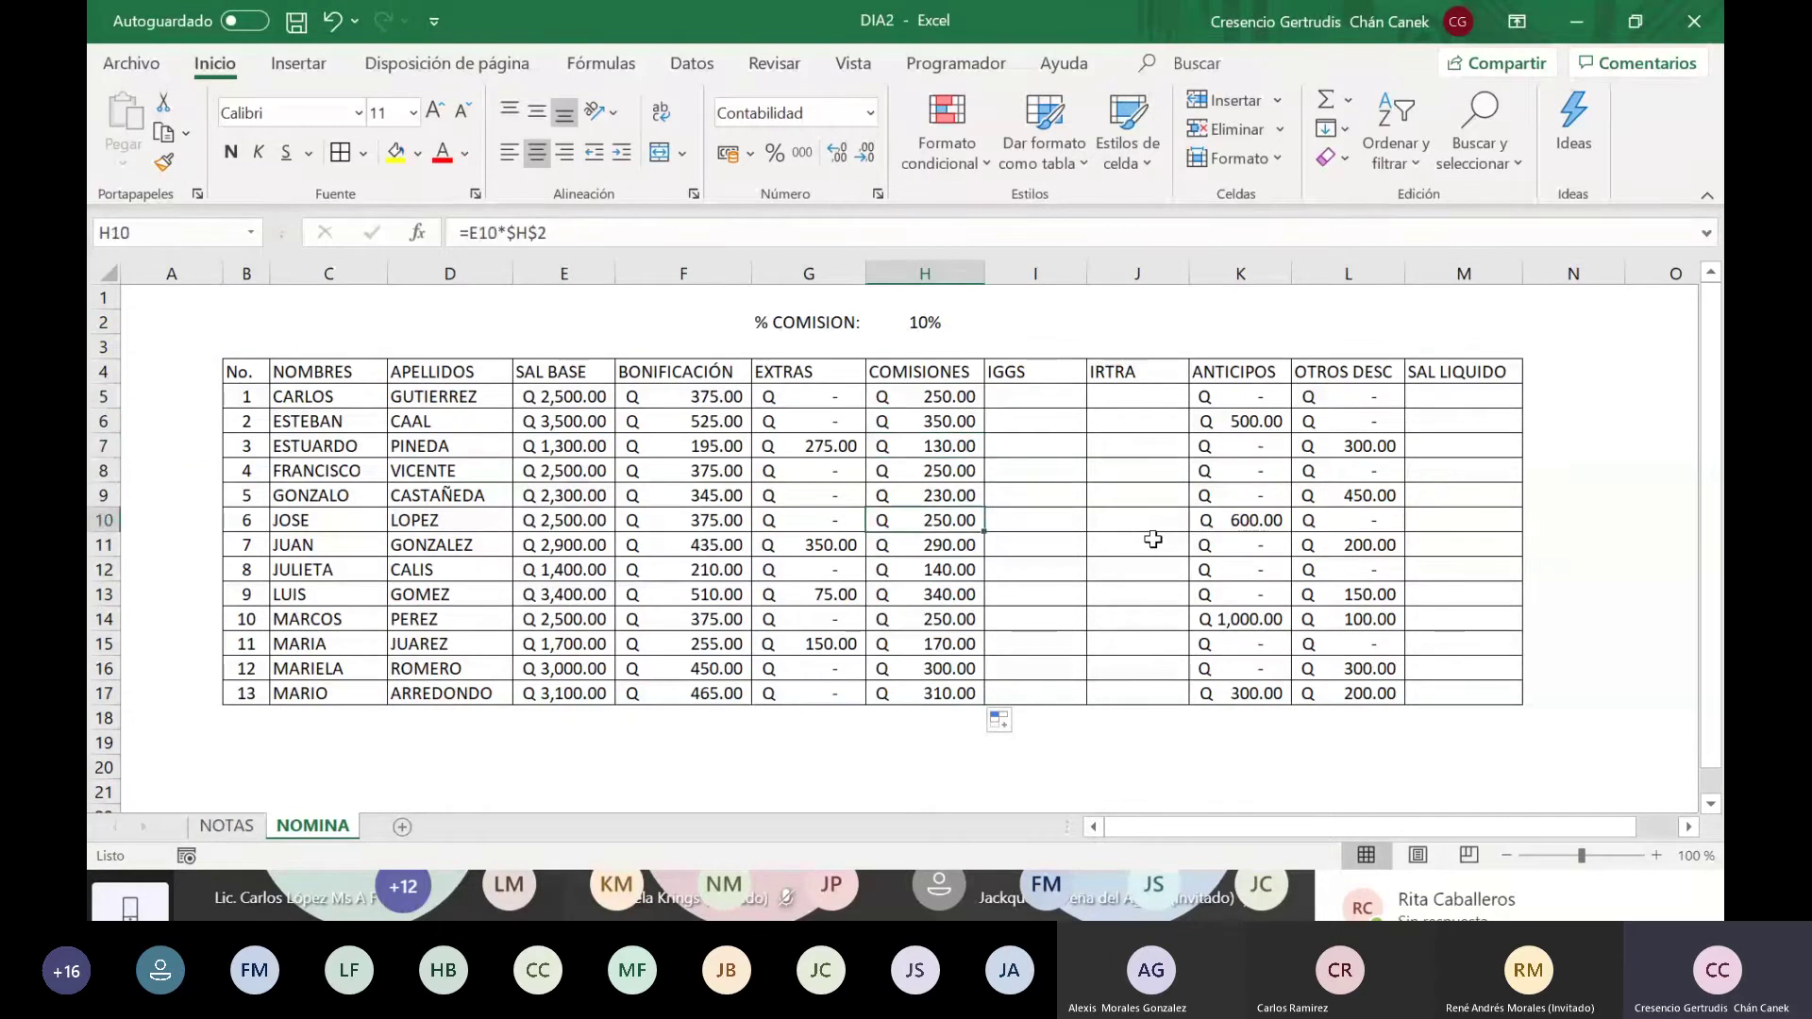
key("Up")
key("Up")
key("Up")
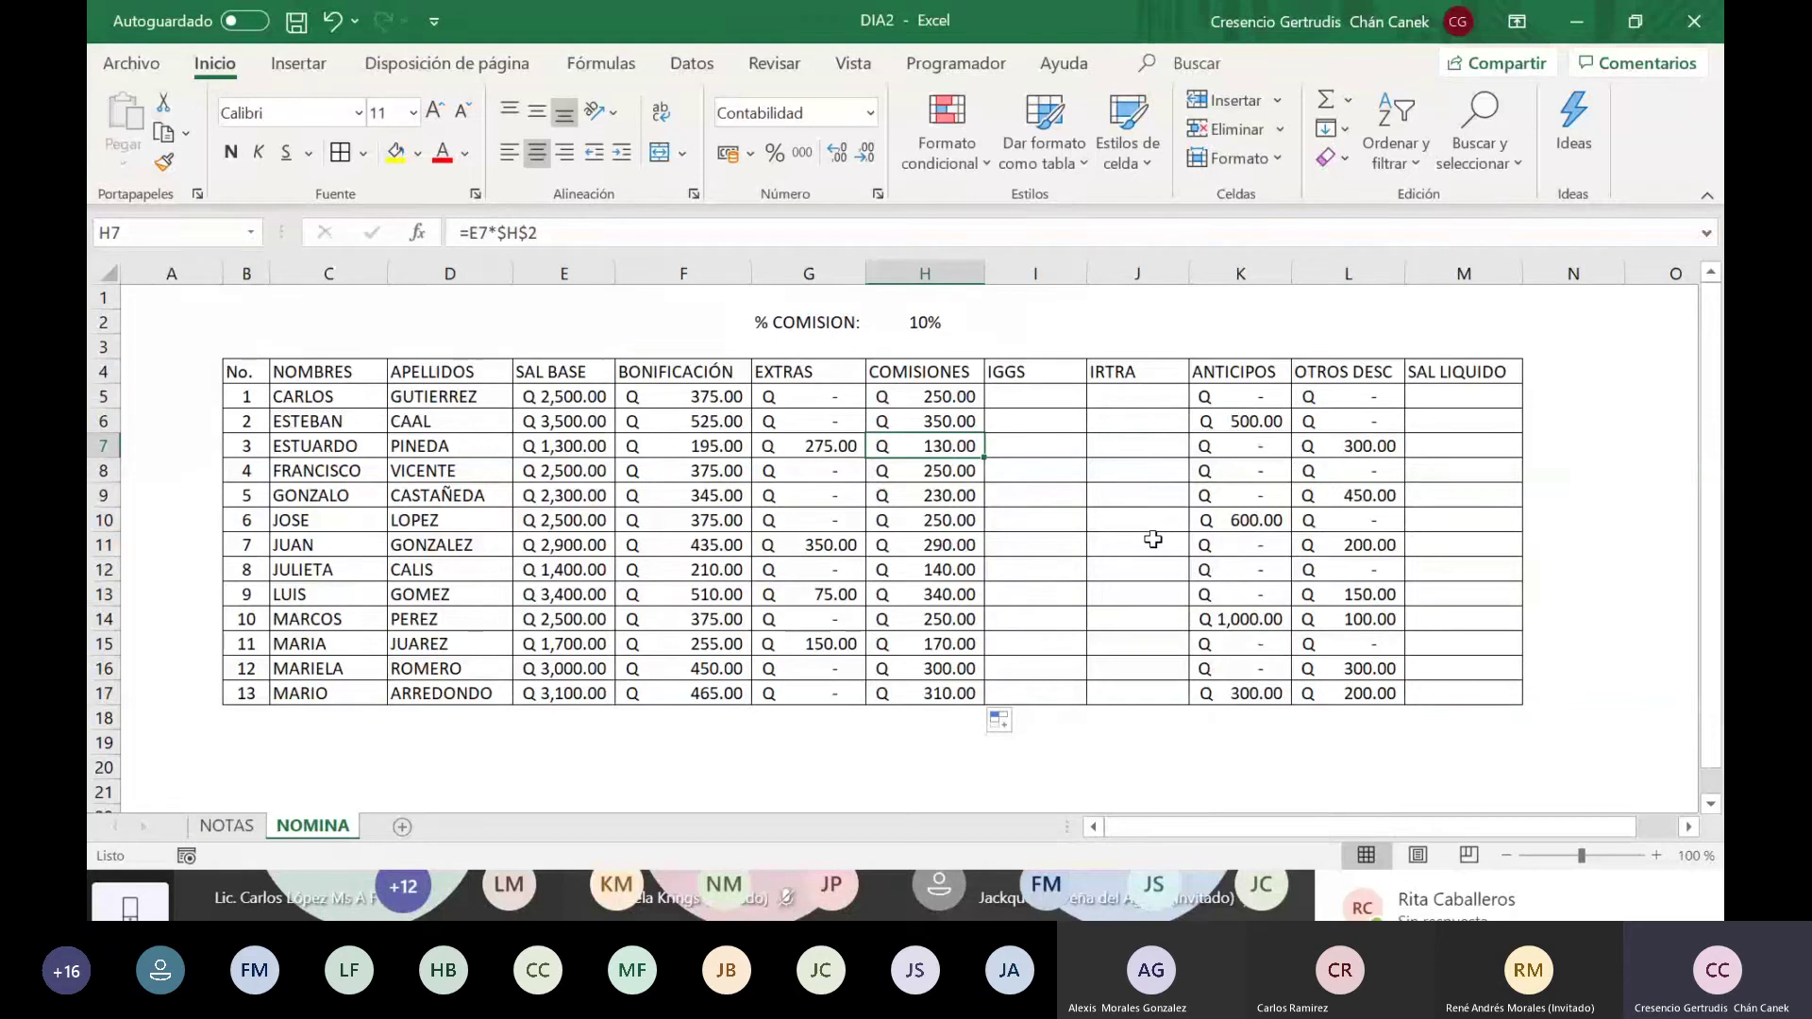
key("Up")
key("Up")
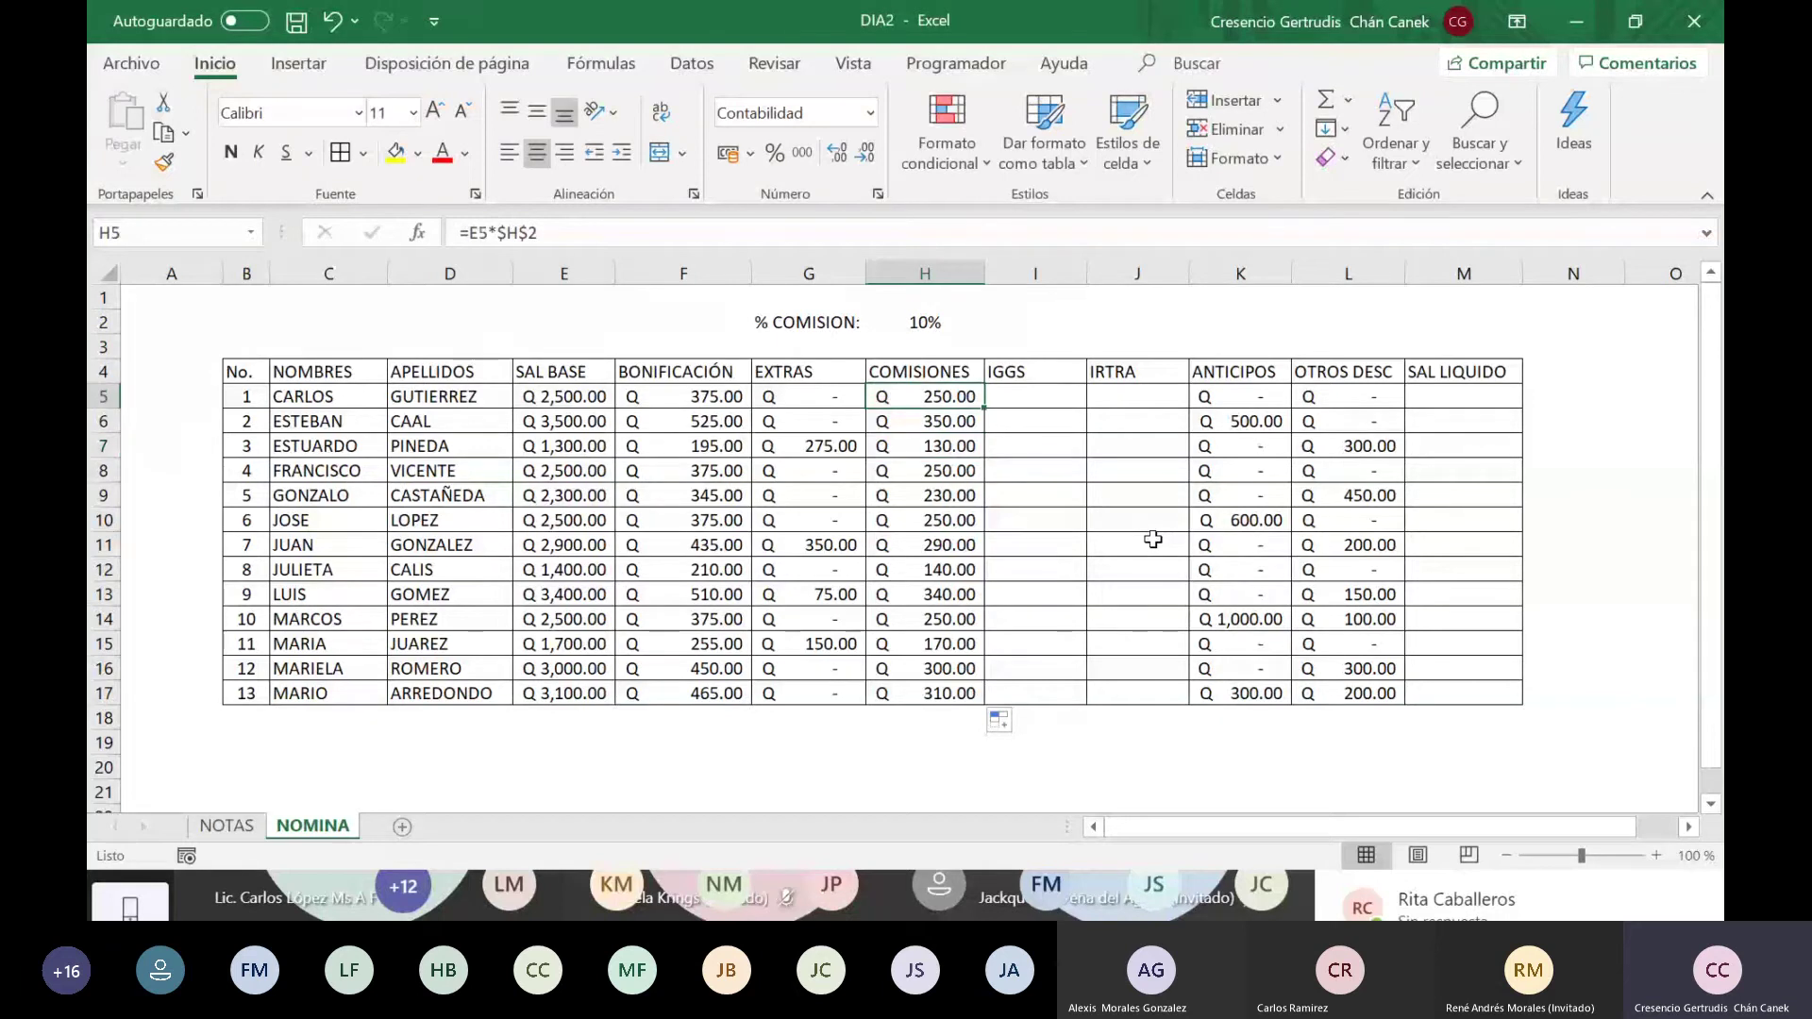
Step: Examine the copied formulas in several COMISIONES cells between H5 and H13, comparing their cell references
key("Tab")
key("Return")
key("Up")
left_click(1019, 321)
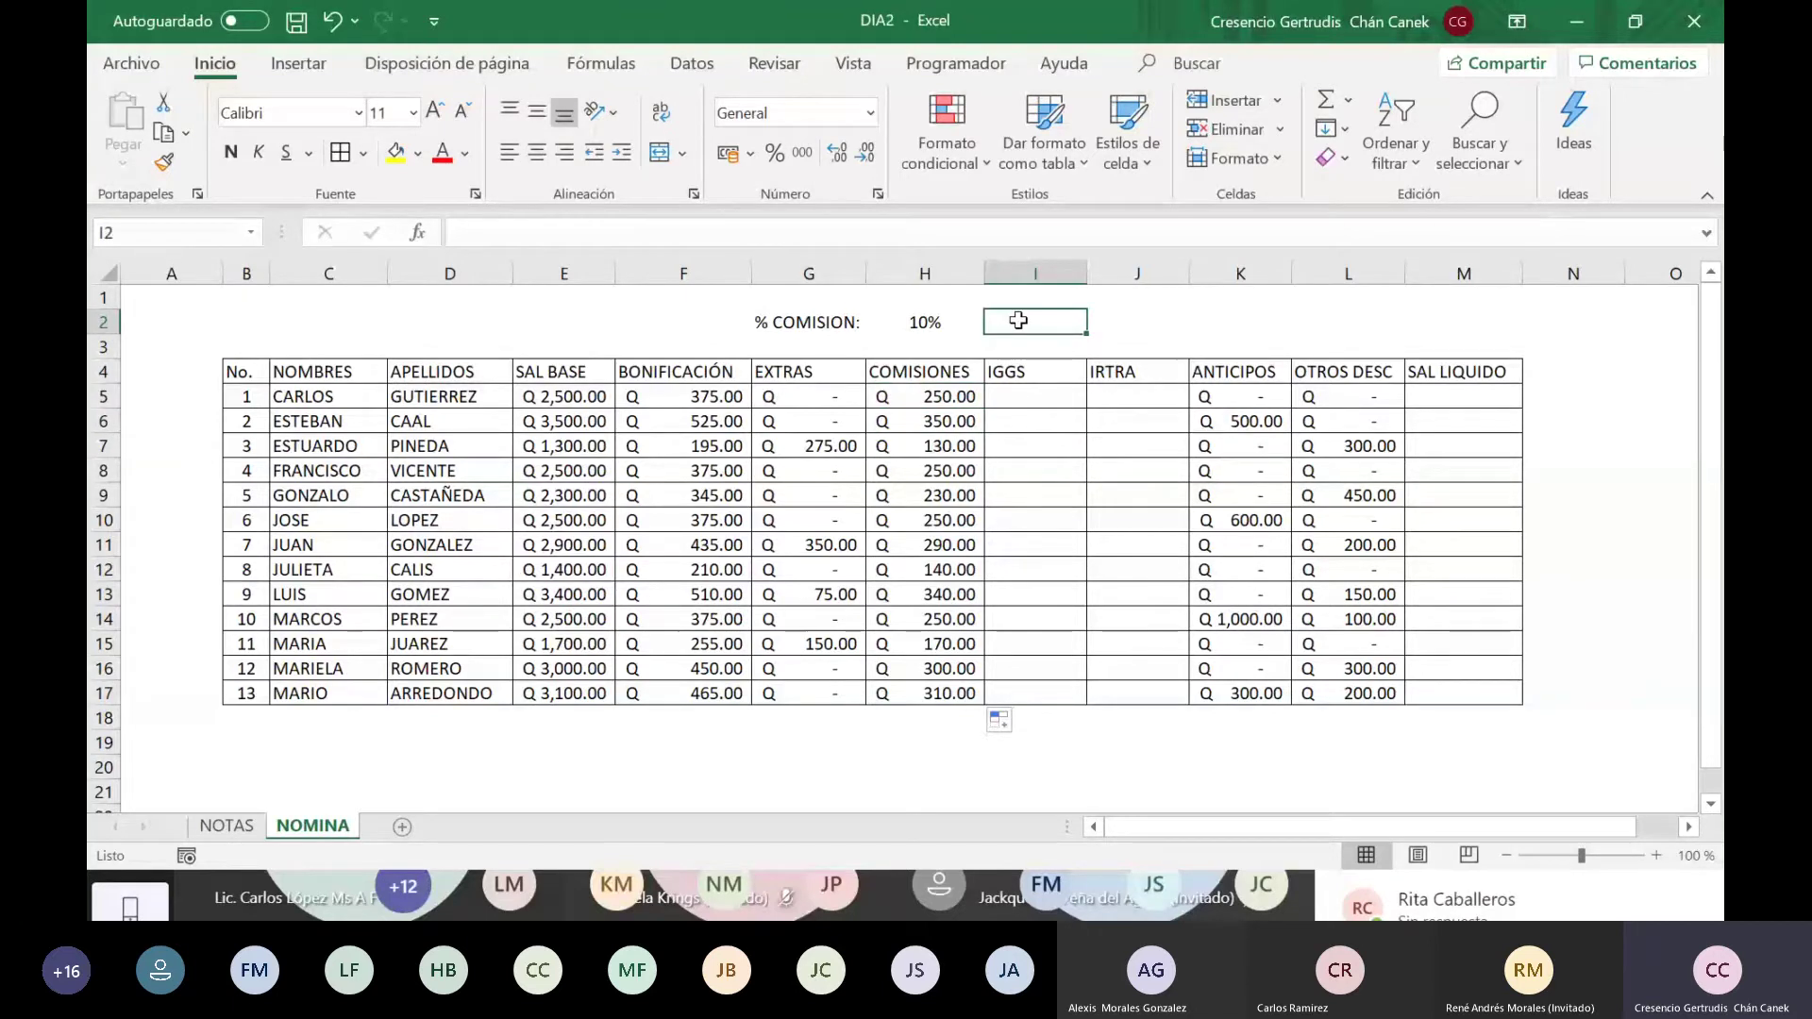
left_click(922, 468)
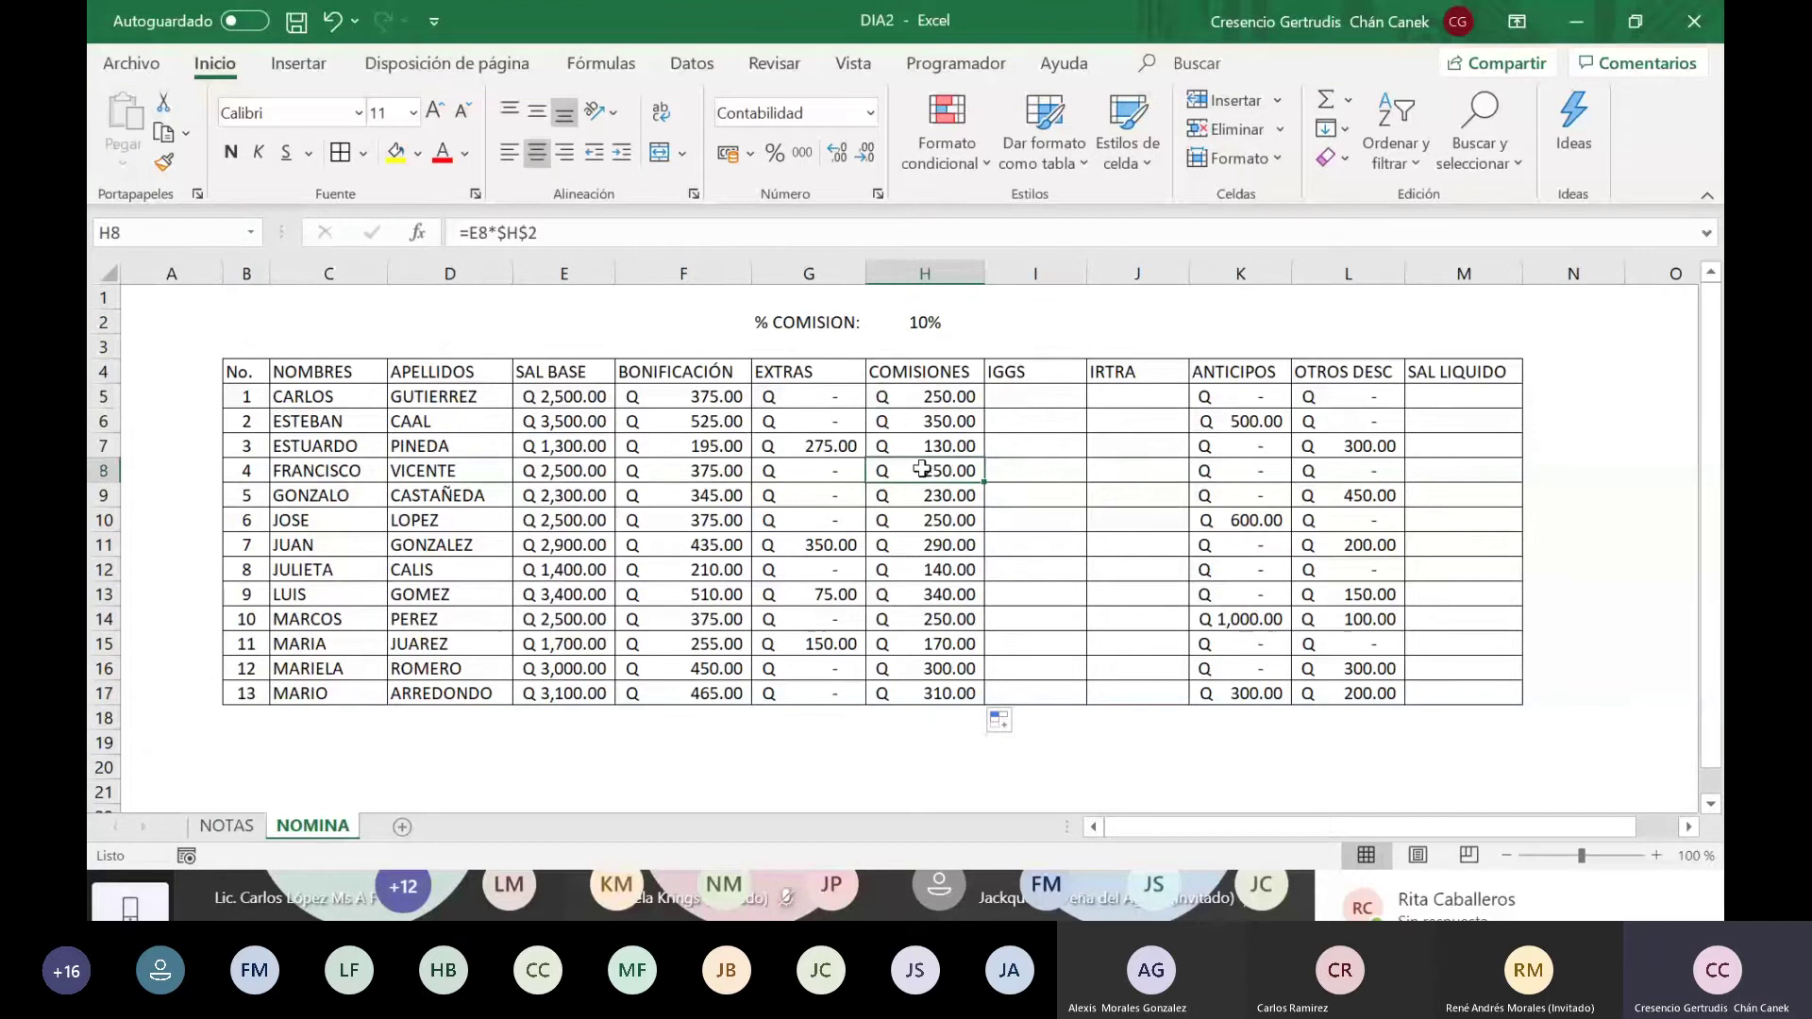
left_click(952, 585)
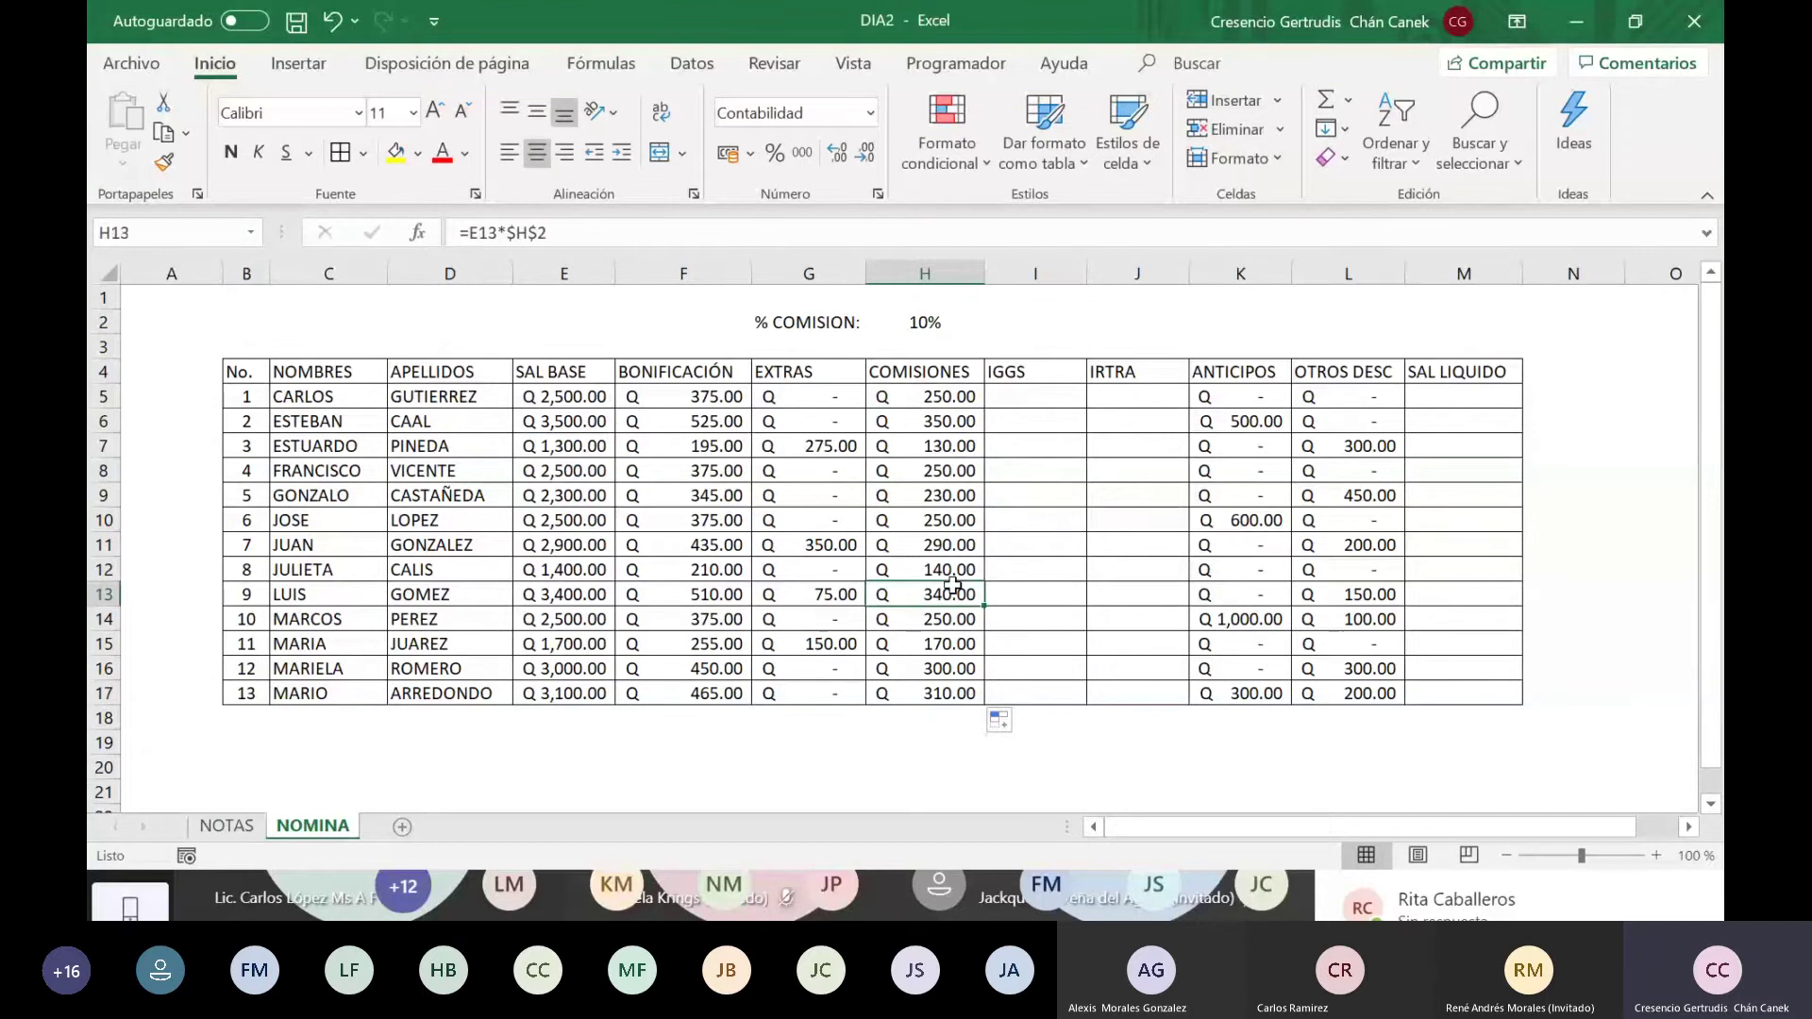
key("Up")
key("Up")
key("Up")
key("Up")
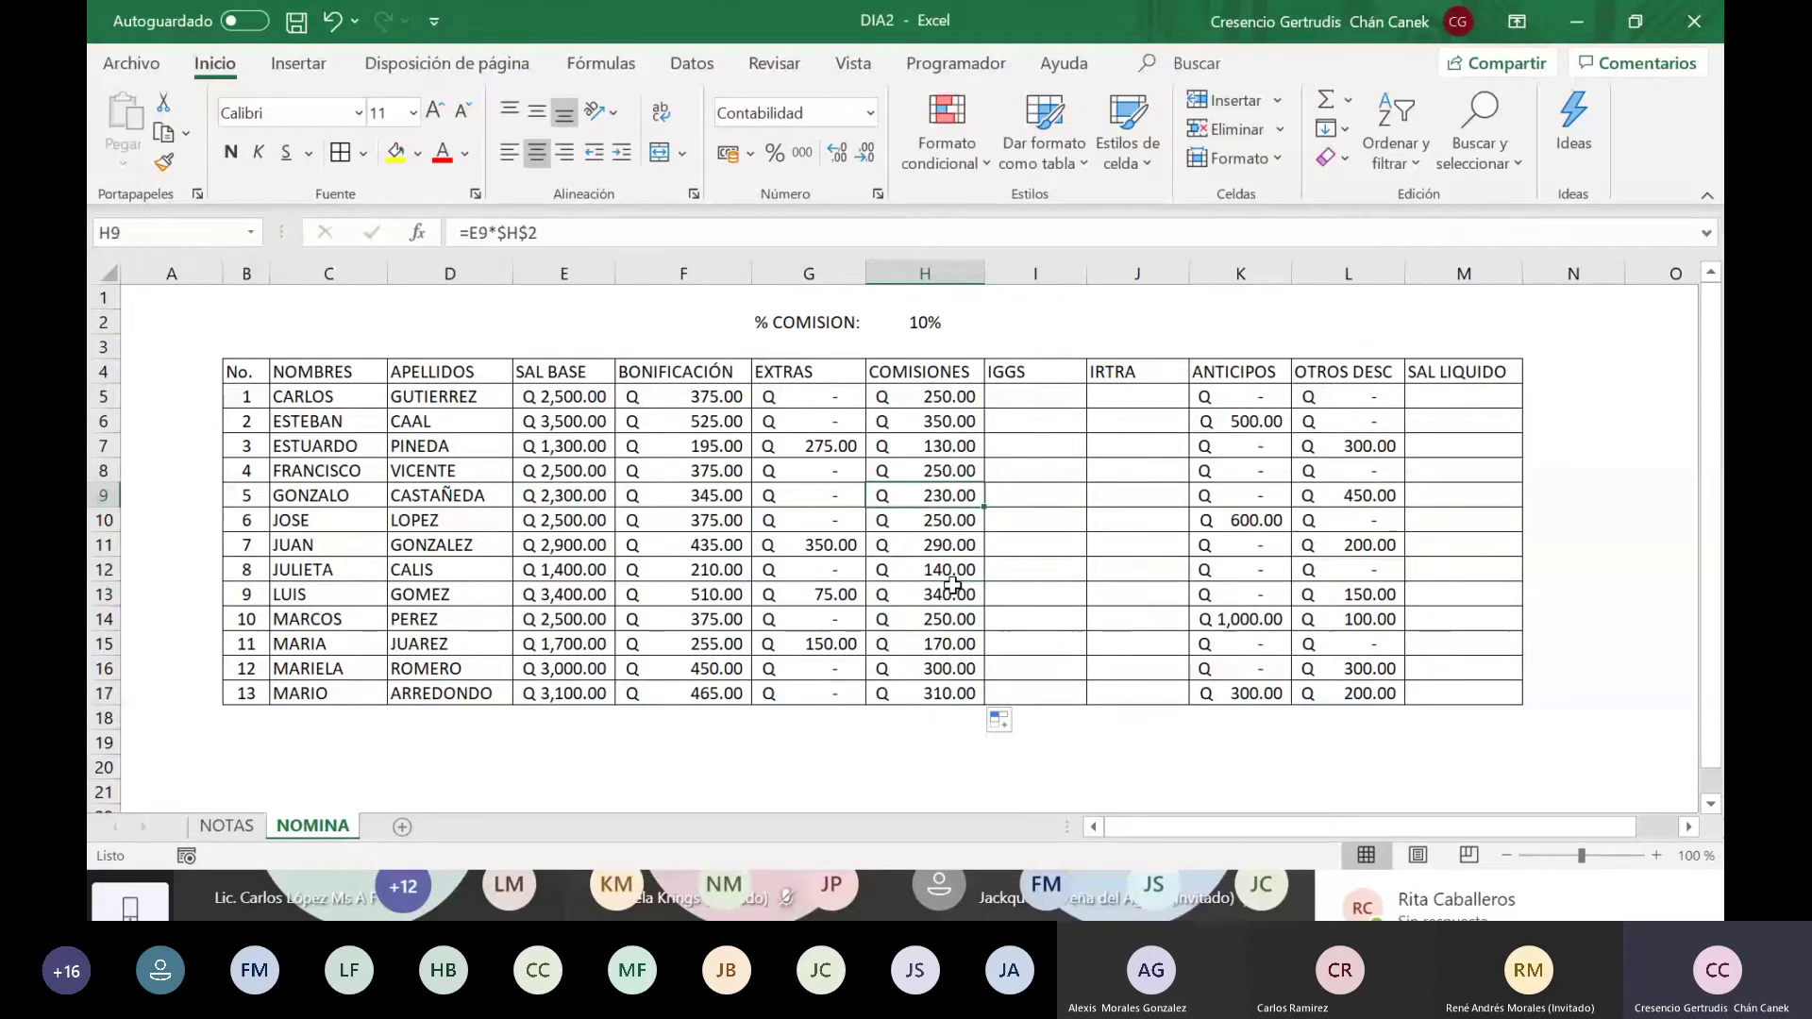
key("Up")
key("Up")
key("Right")
Step: Set the commission percentage in H2 to 12%
left_click(914, 322)
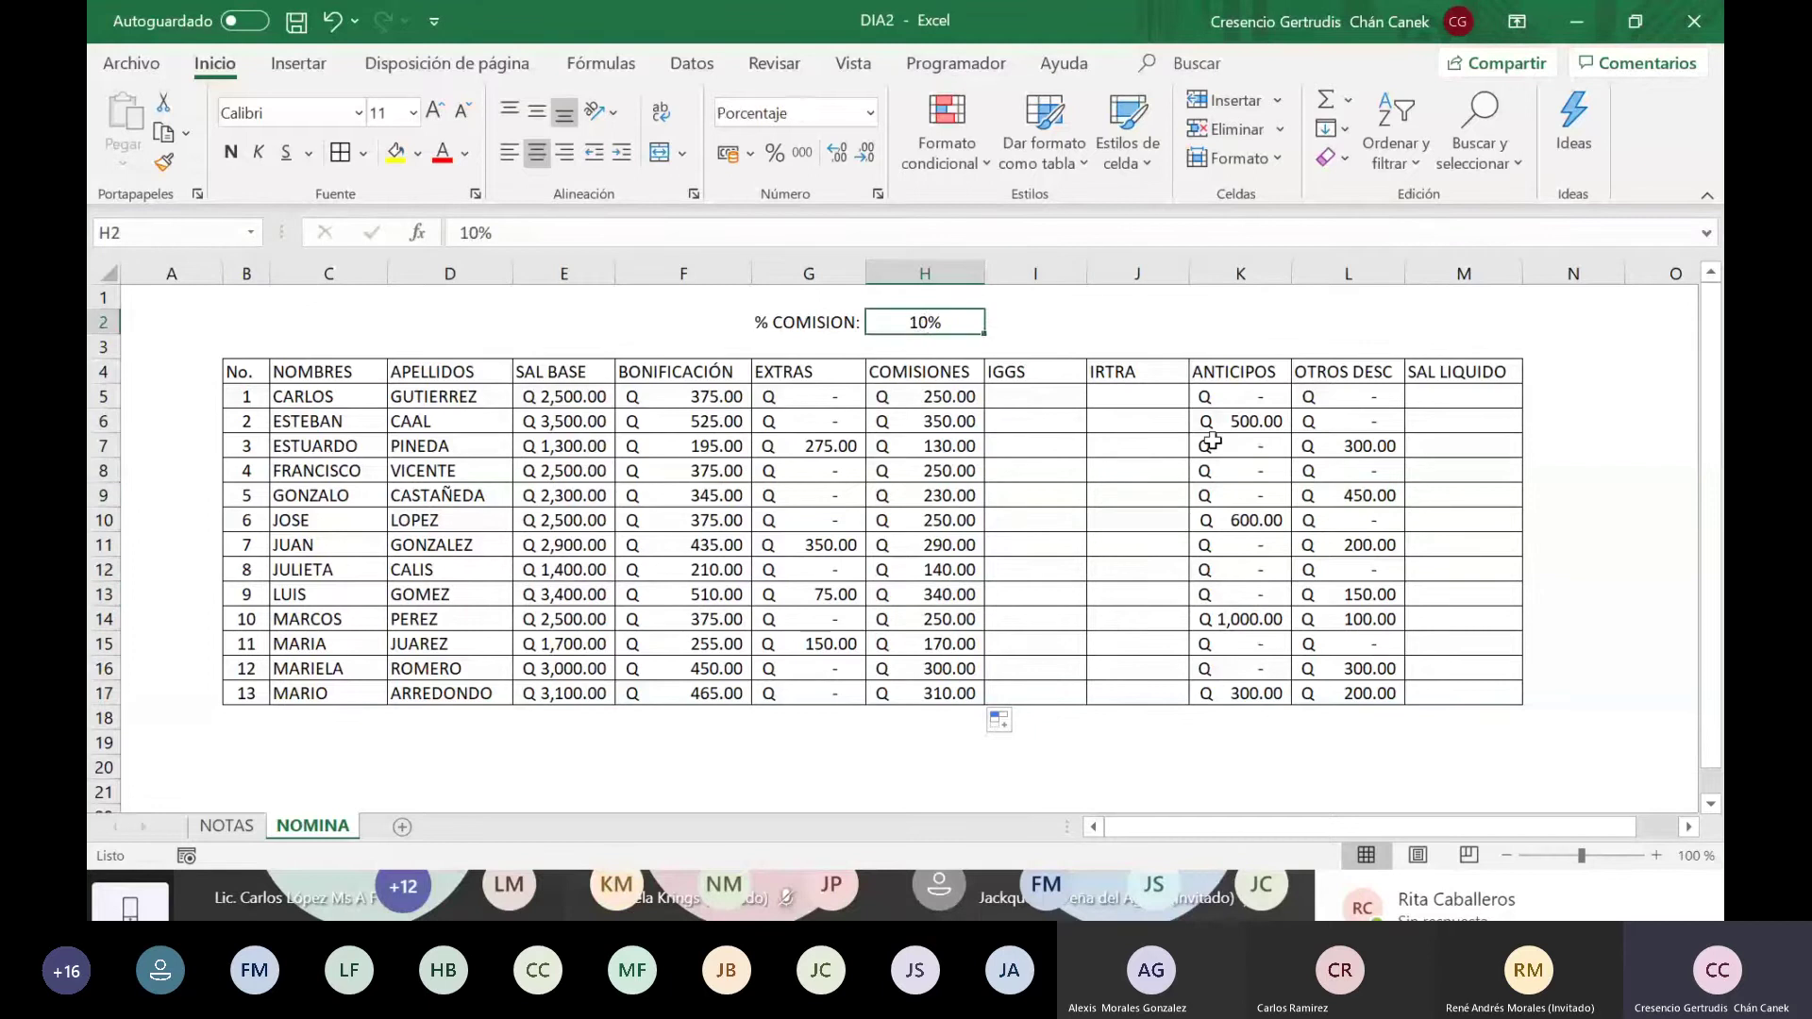
type("12")
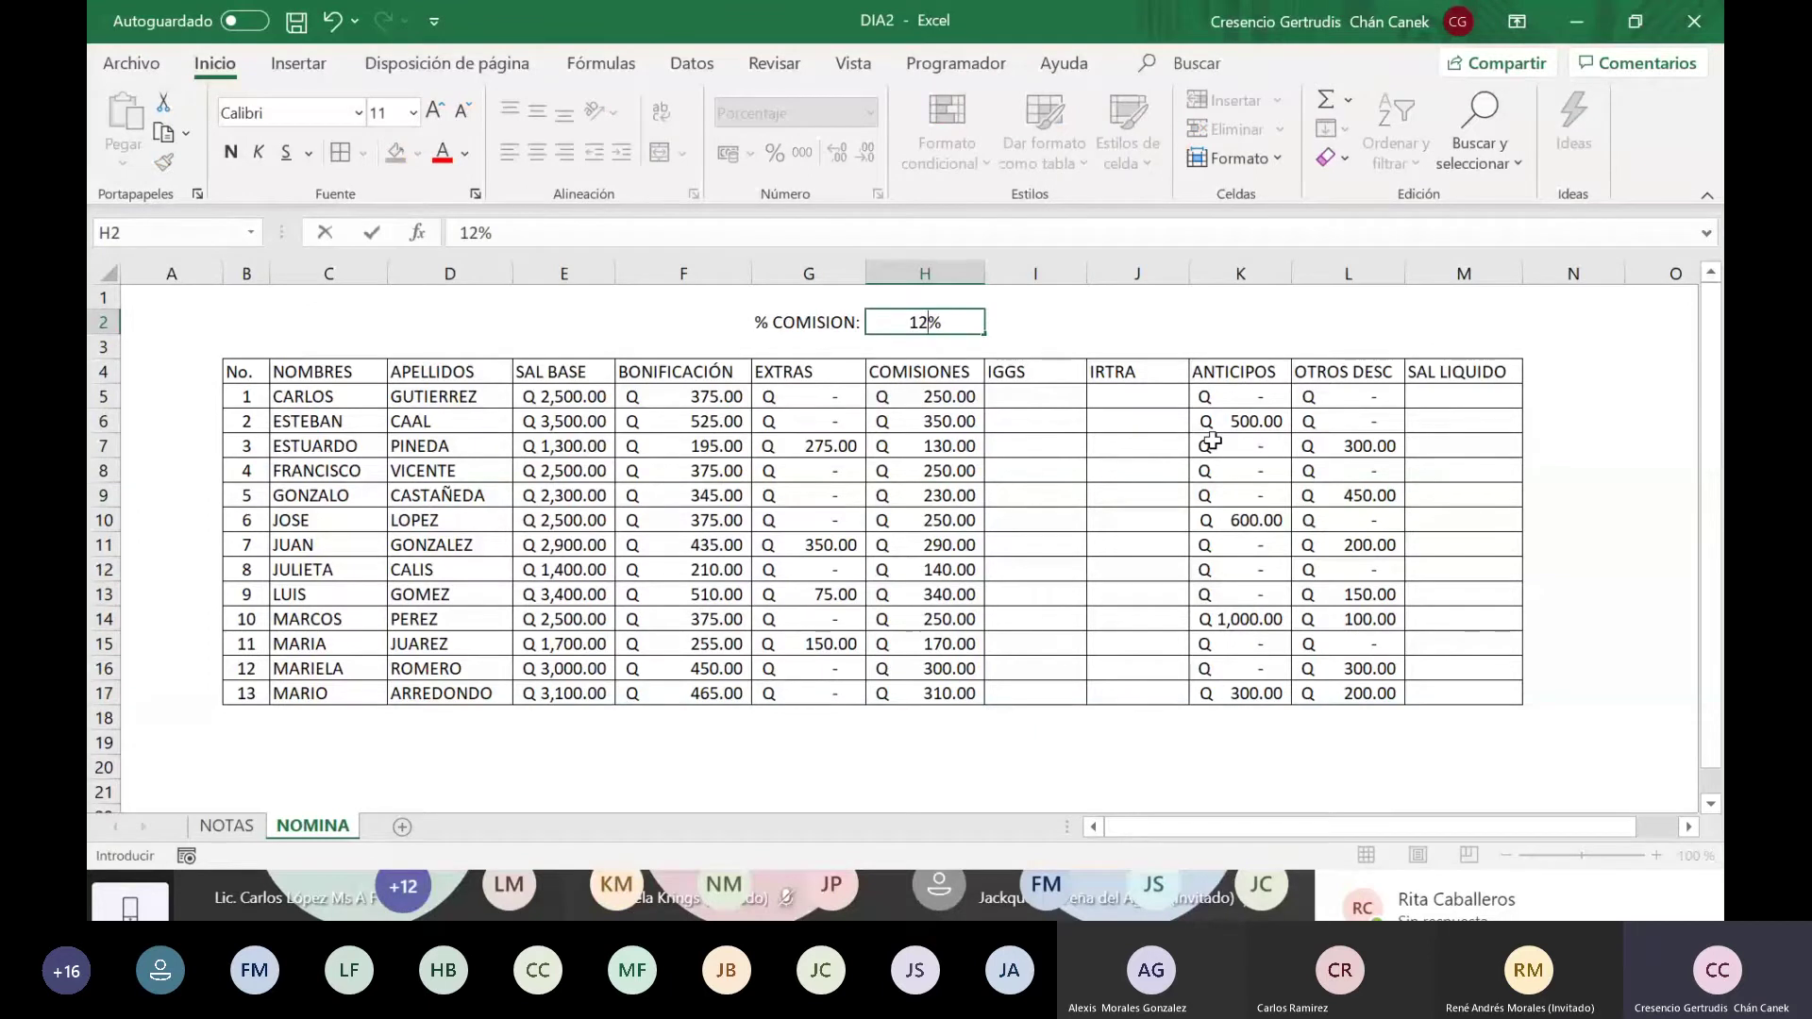
key("Return")
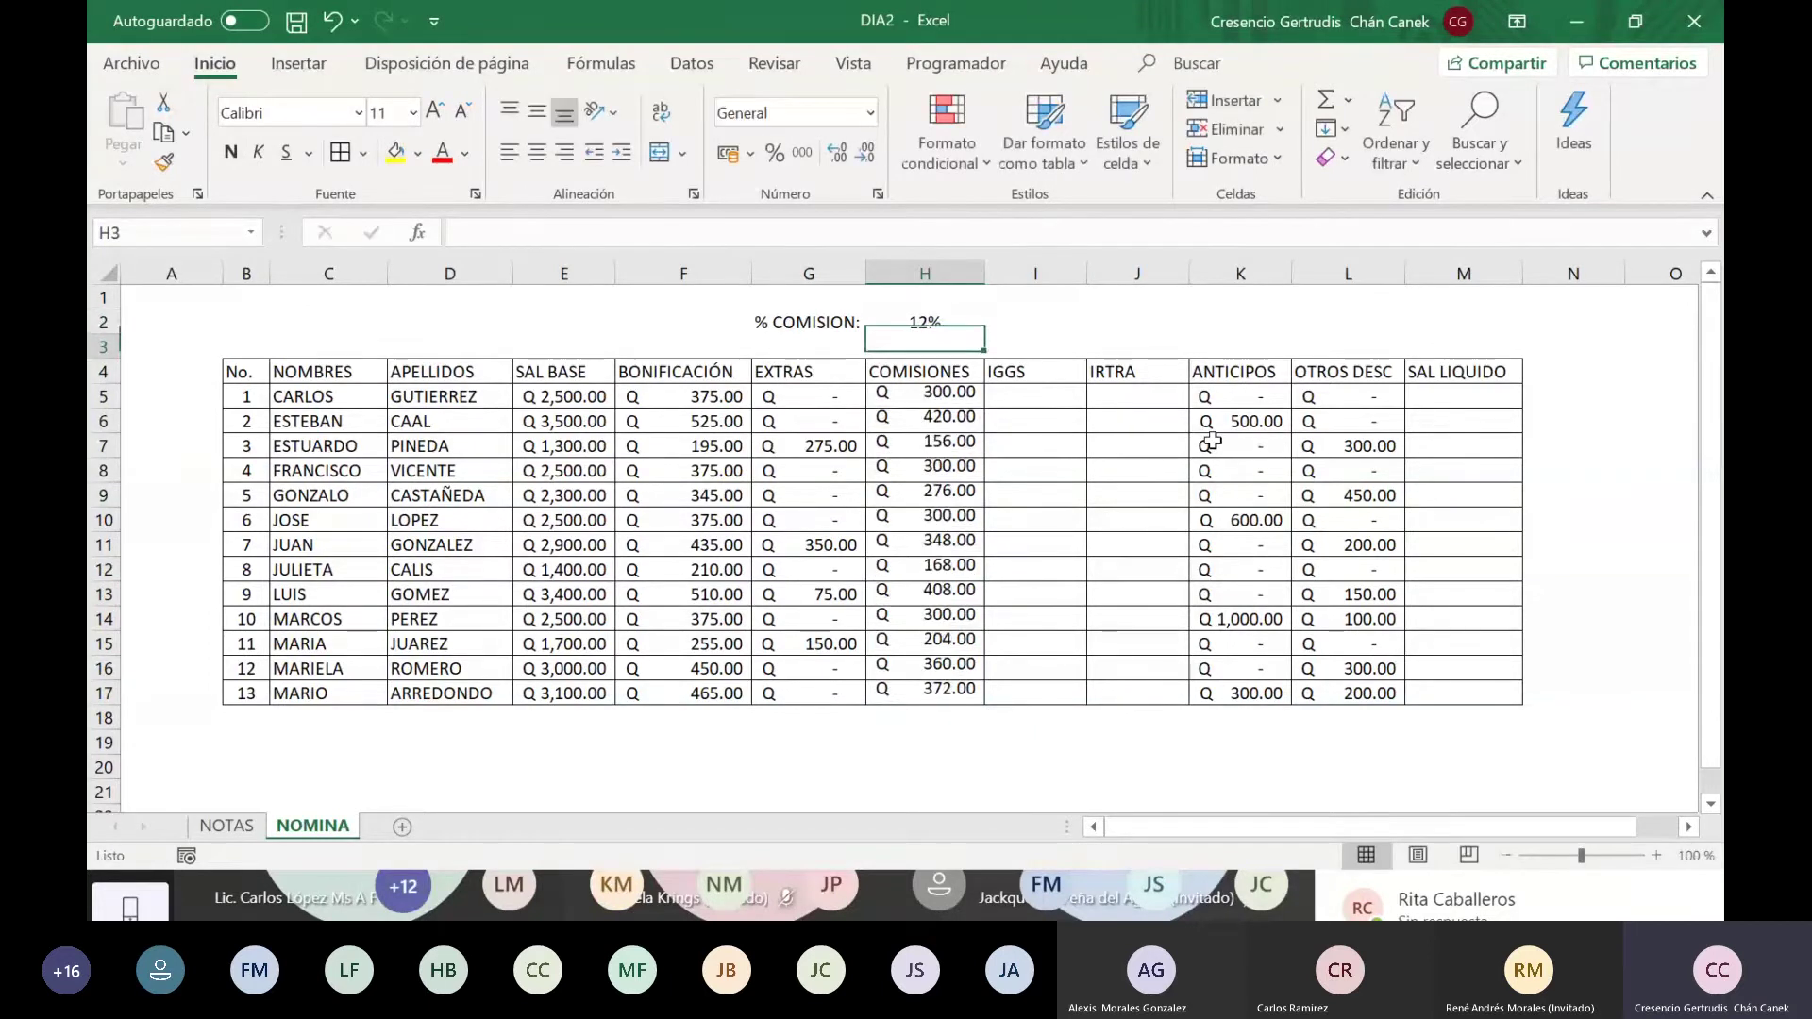
Step: Review the recalculated COMISIONES amounts and compare the formula in H5 with its copies down to H17
mouse_move(941, 443)
left_mouse_down()
mouse_move(943, 698)
mouse_move(1021, 532)
mouse_move(929, 453)
mouse_move(918, 683)
left_mouse_up()
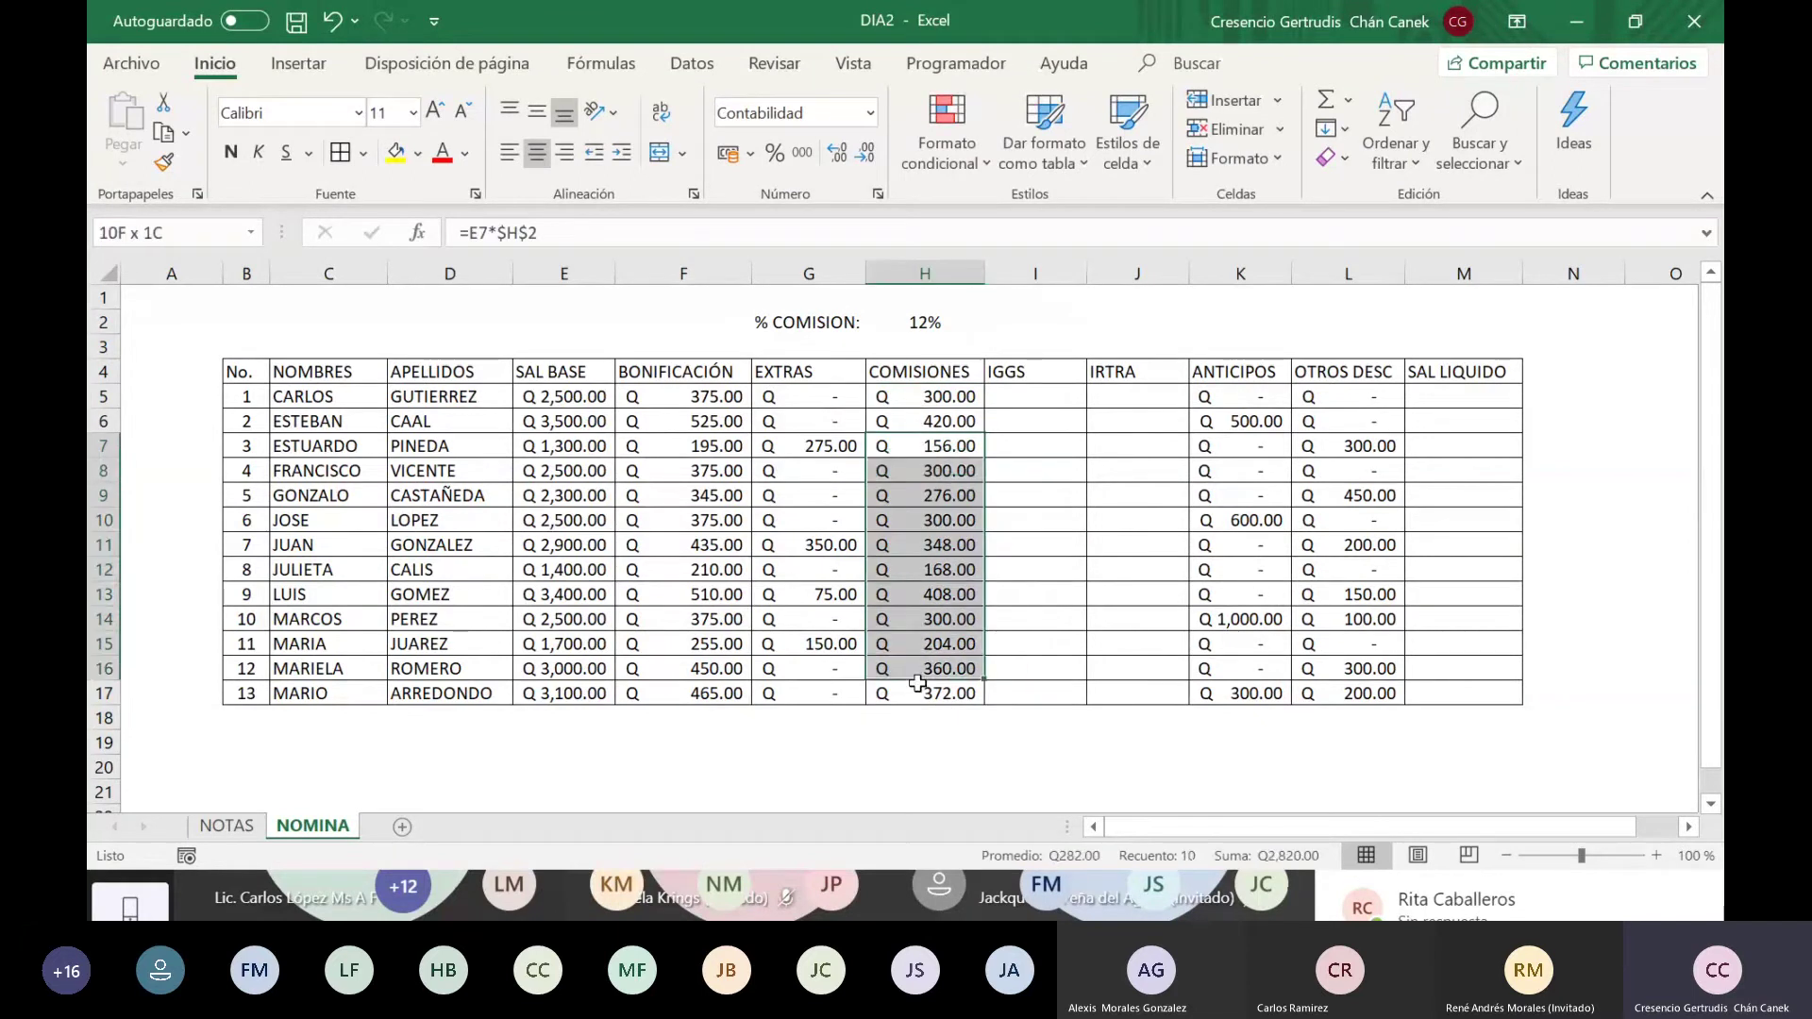
left_click(1036, 544)
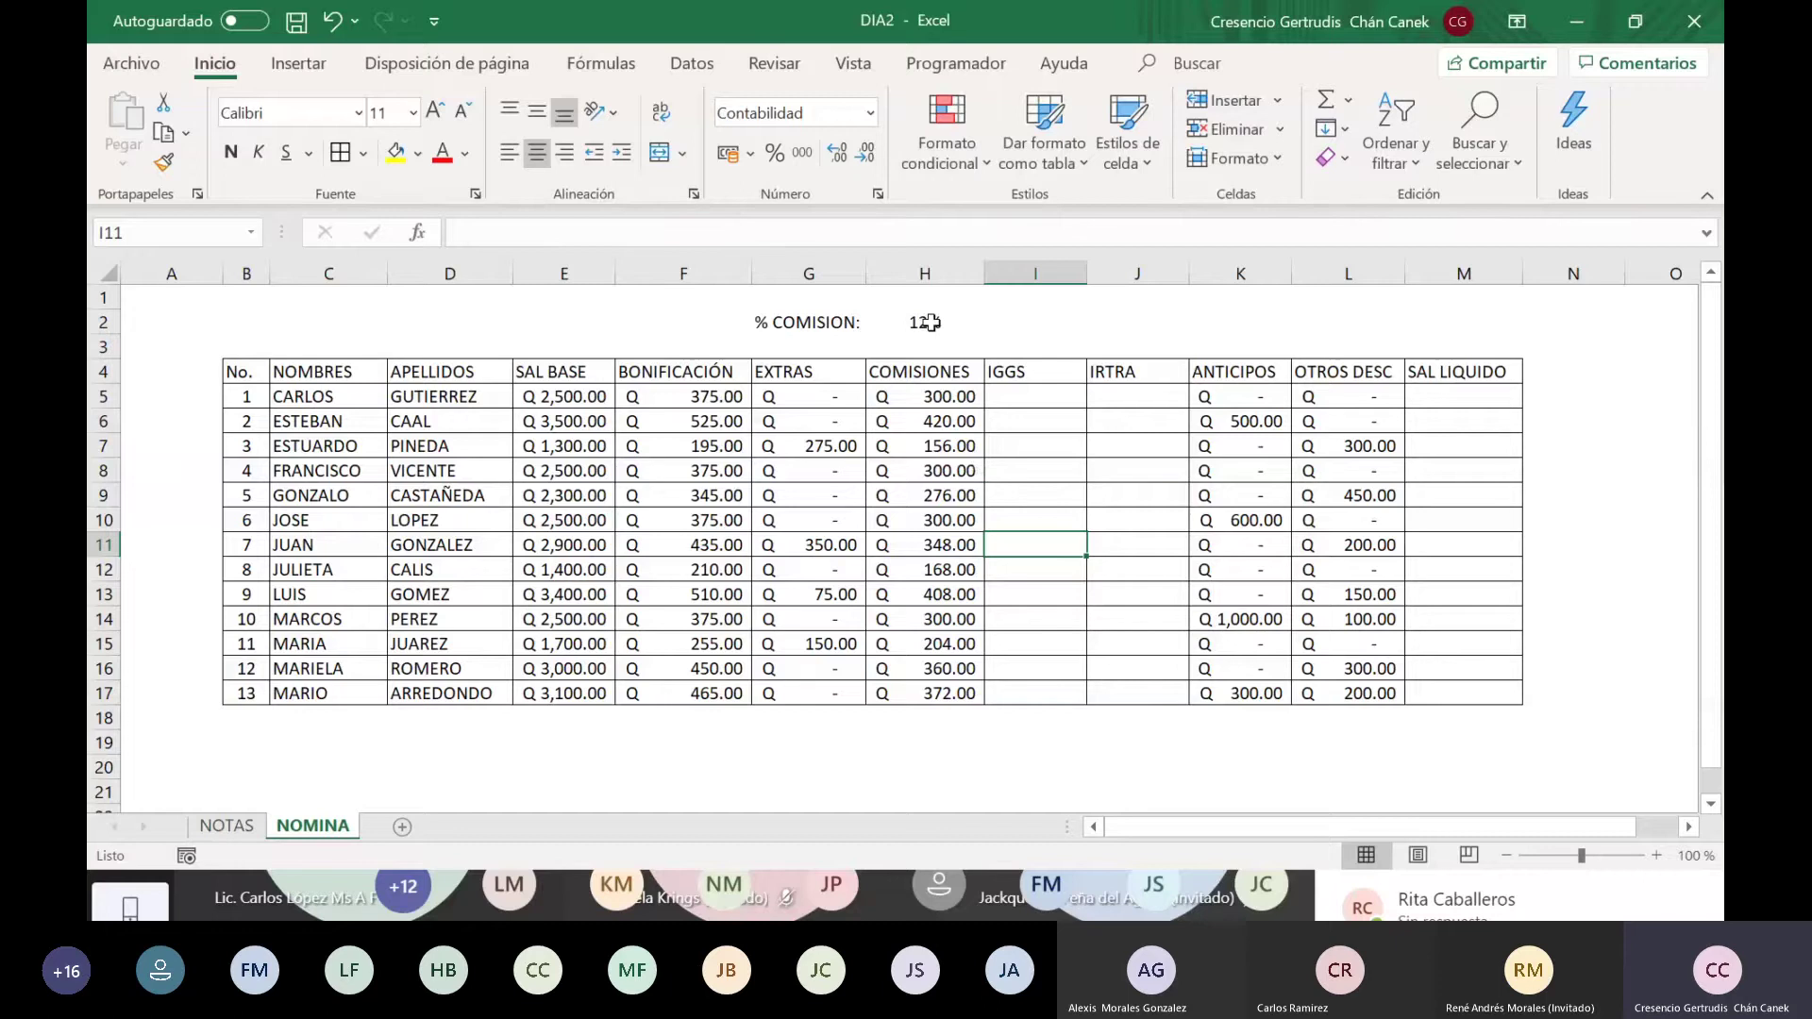
key("Left")
key("Up")
key("Up")
key("Up")
key("Down")
key("Down")
key("Down")
key("Down")
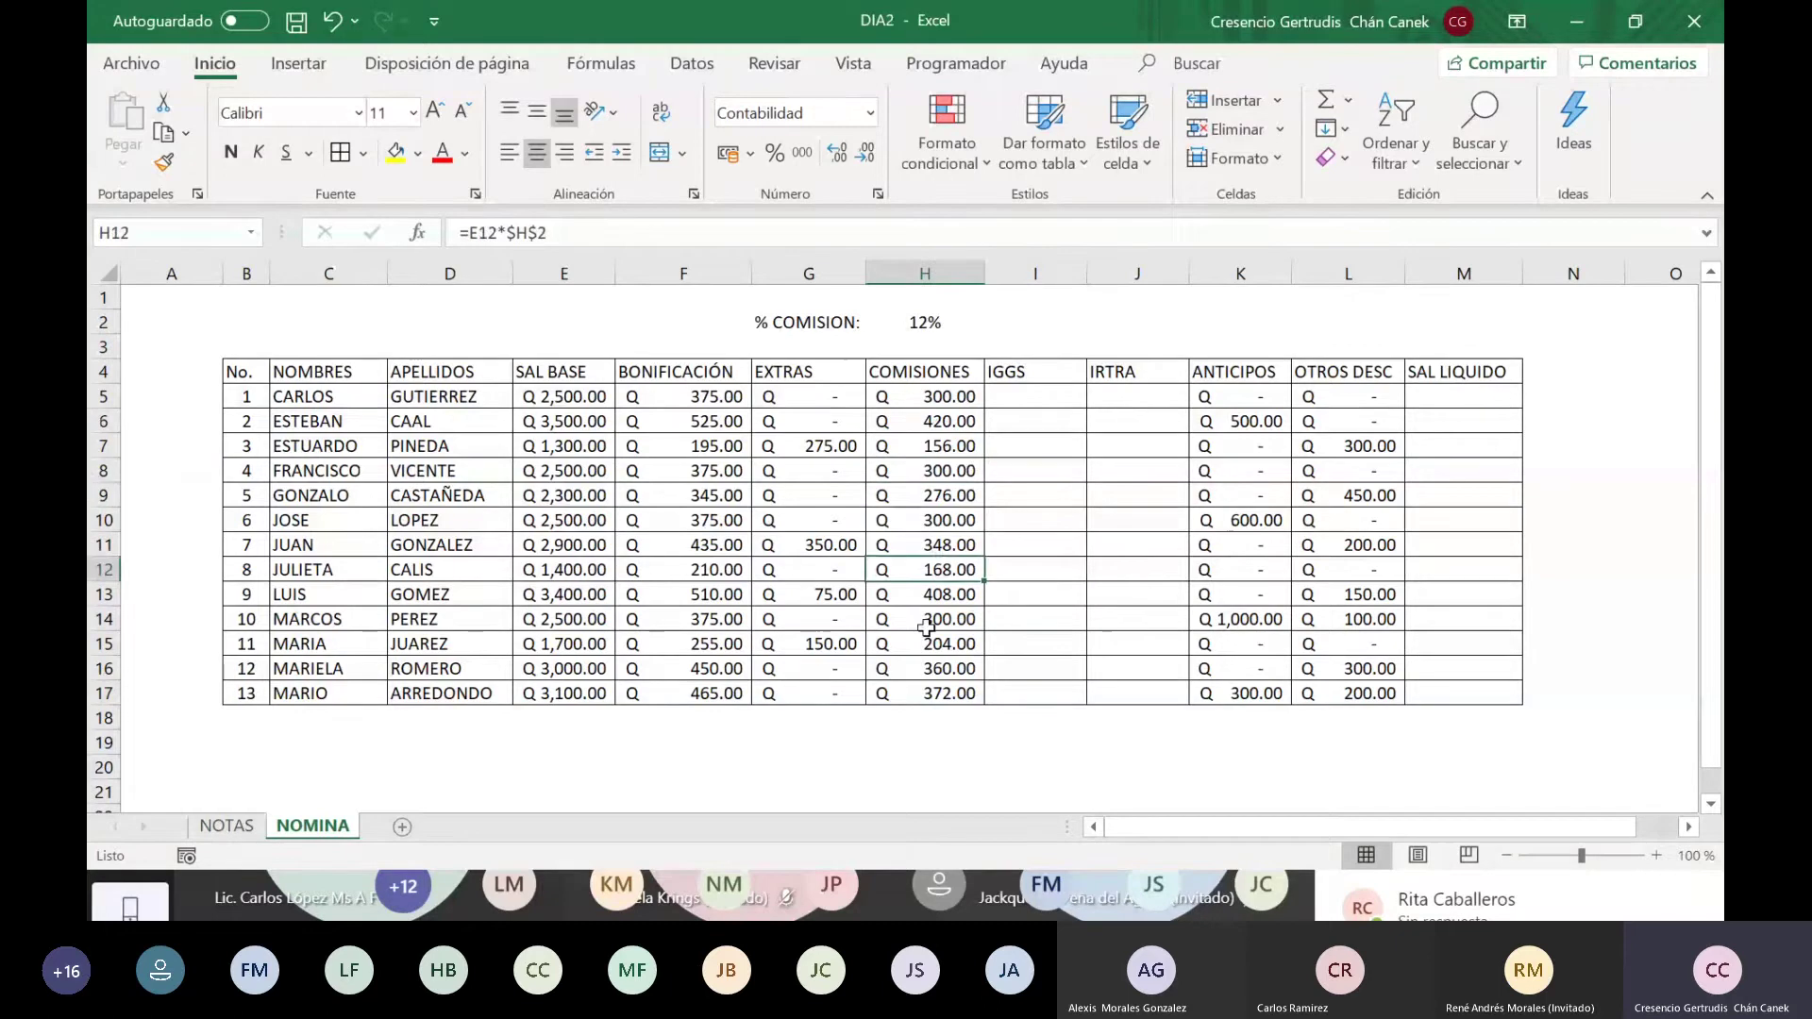
left_click(924, 524)
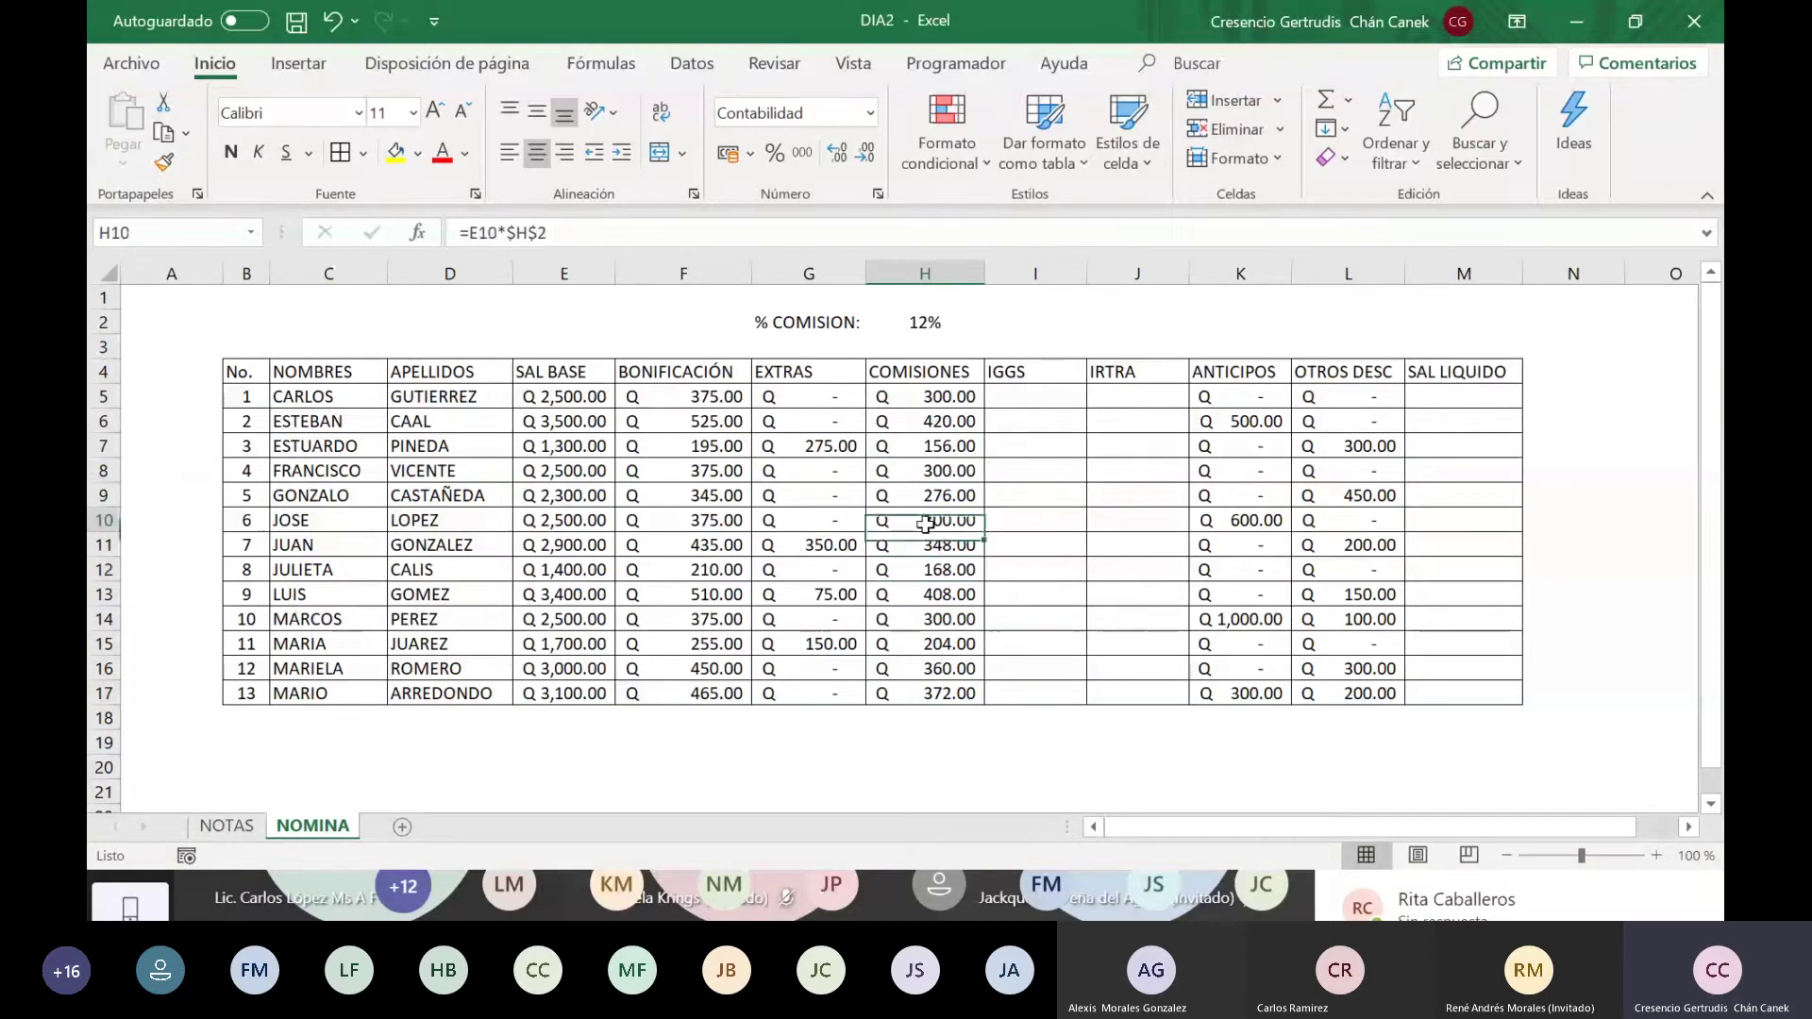
left_click(931, 400)
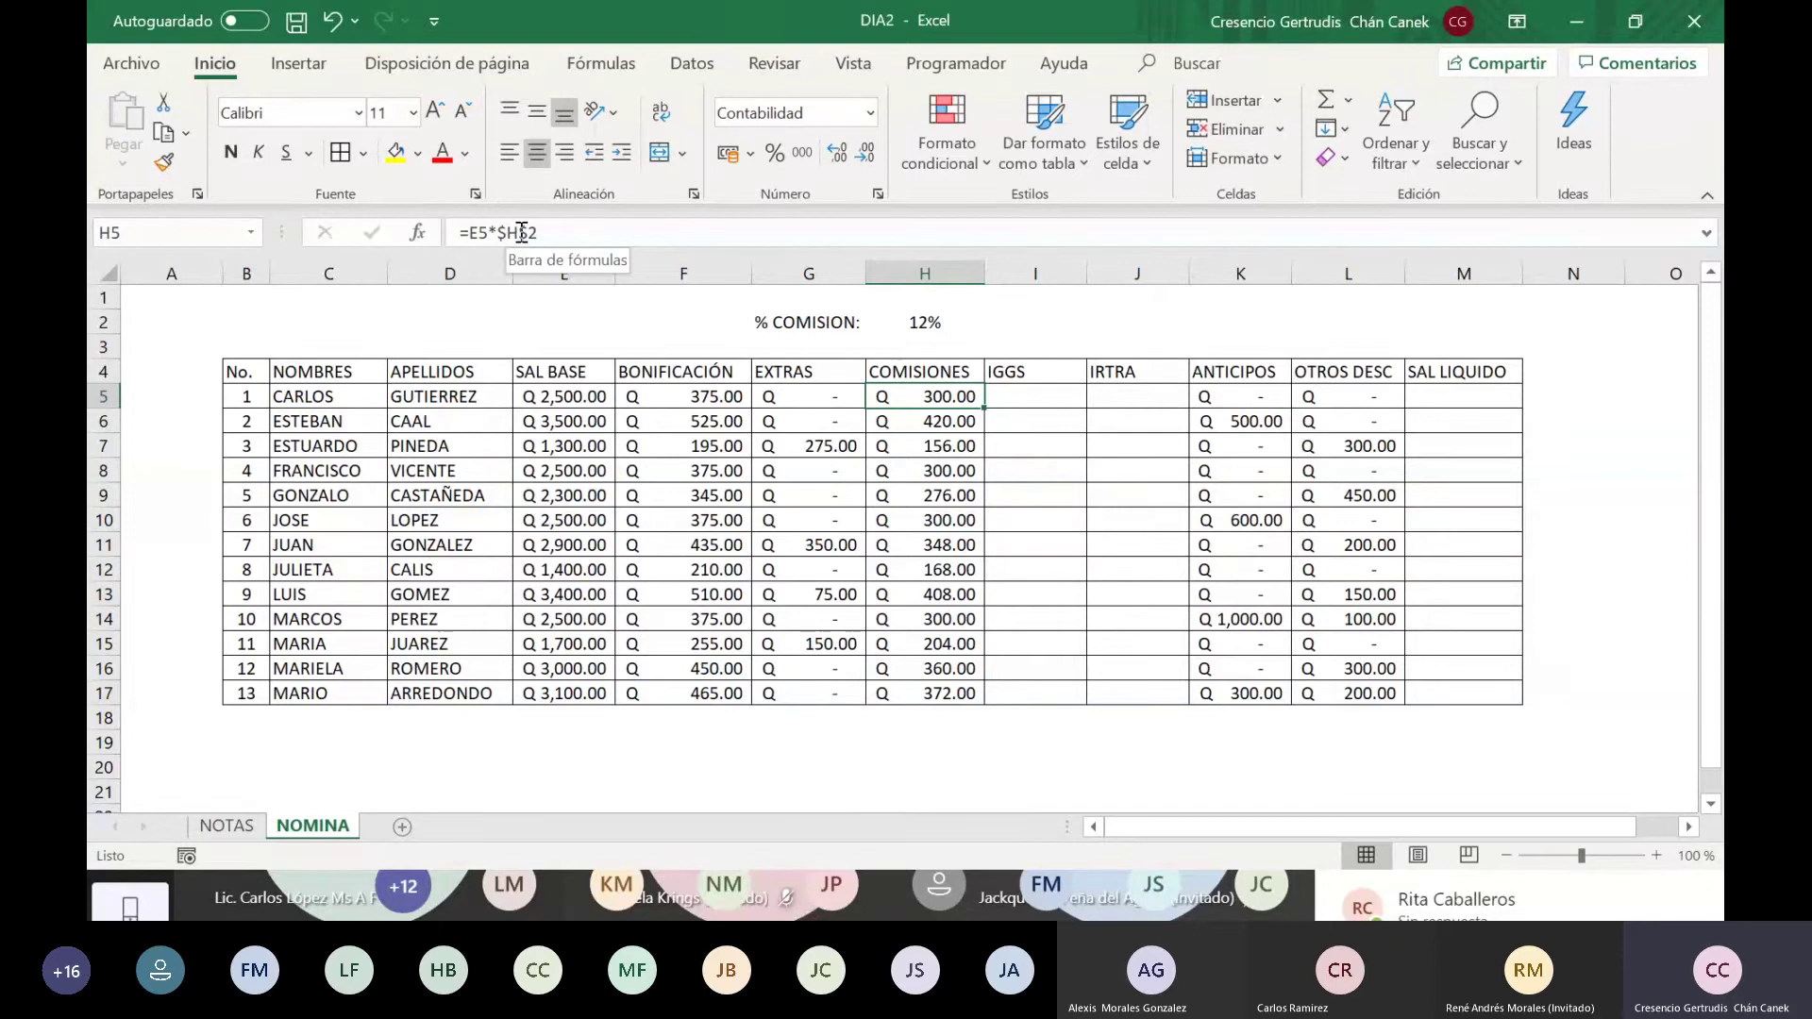
left_click(925, 566)
left_click_drag(949, 415, 929, 698)
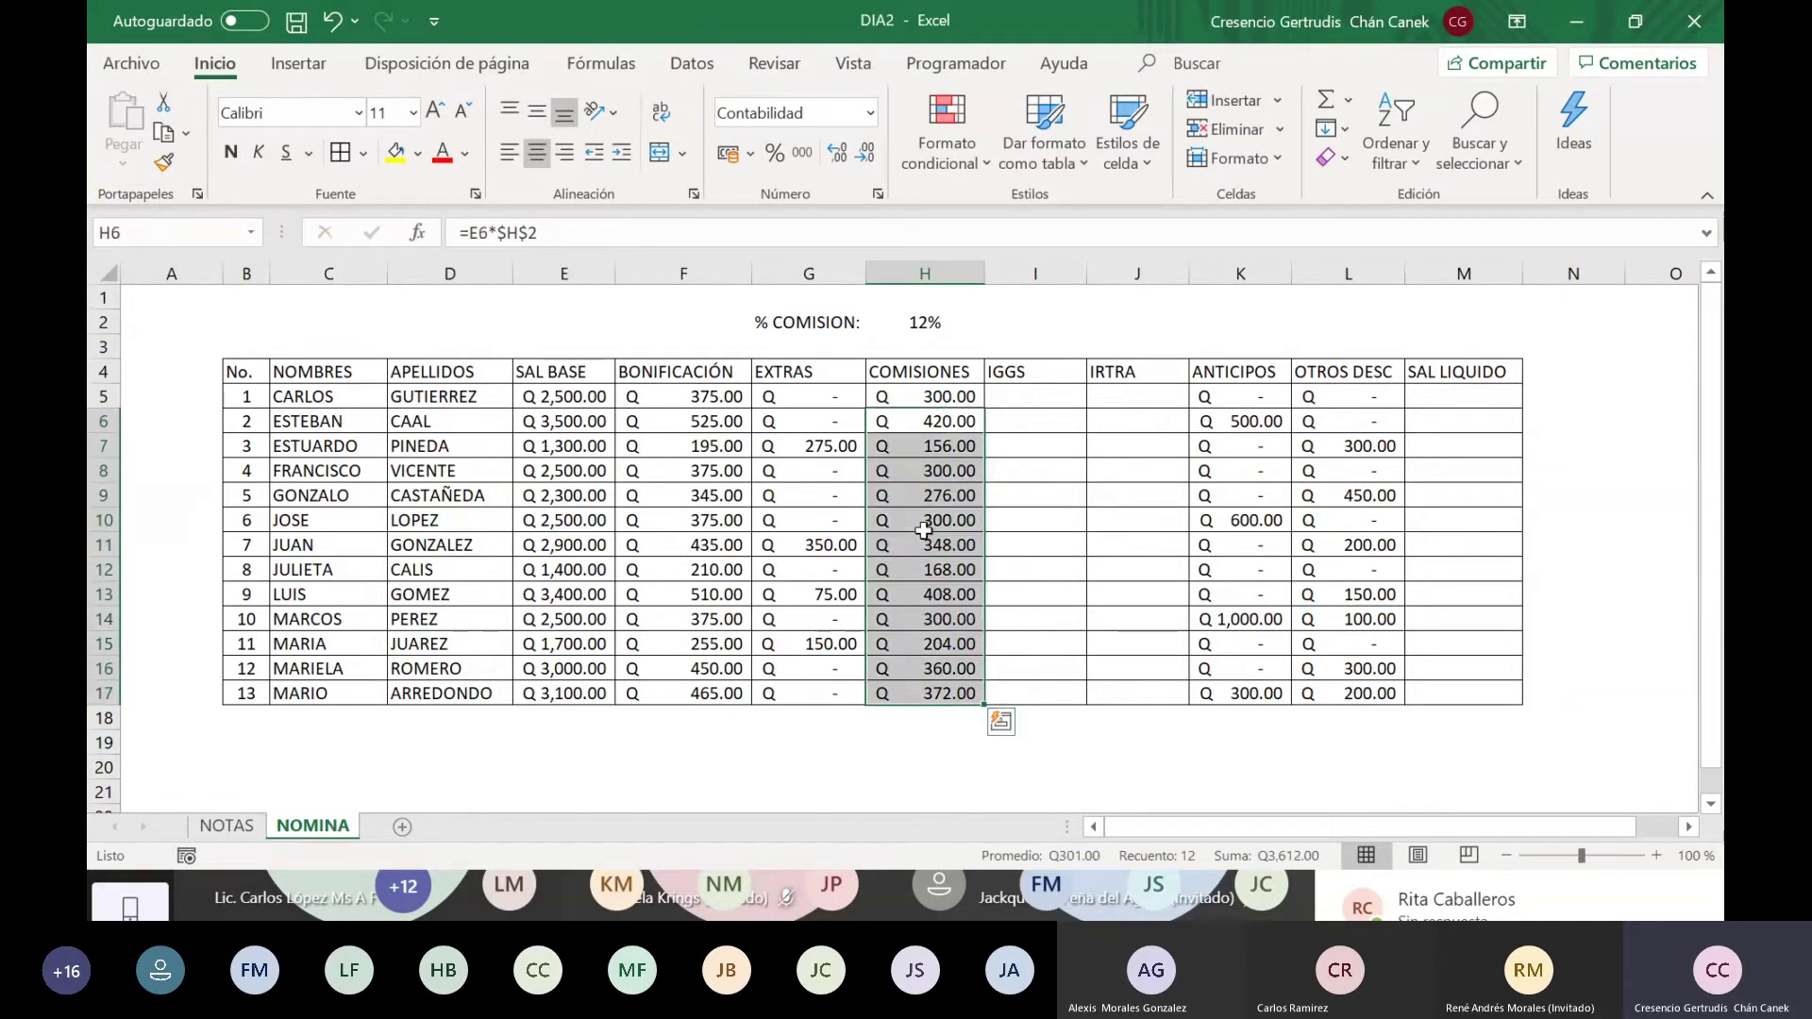
left_click(925, 522)
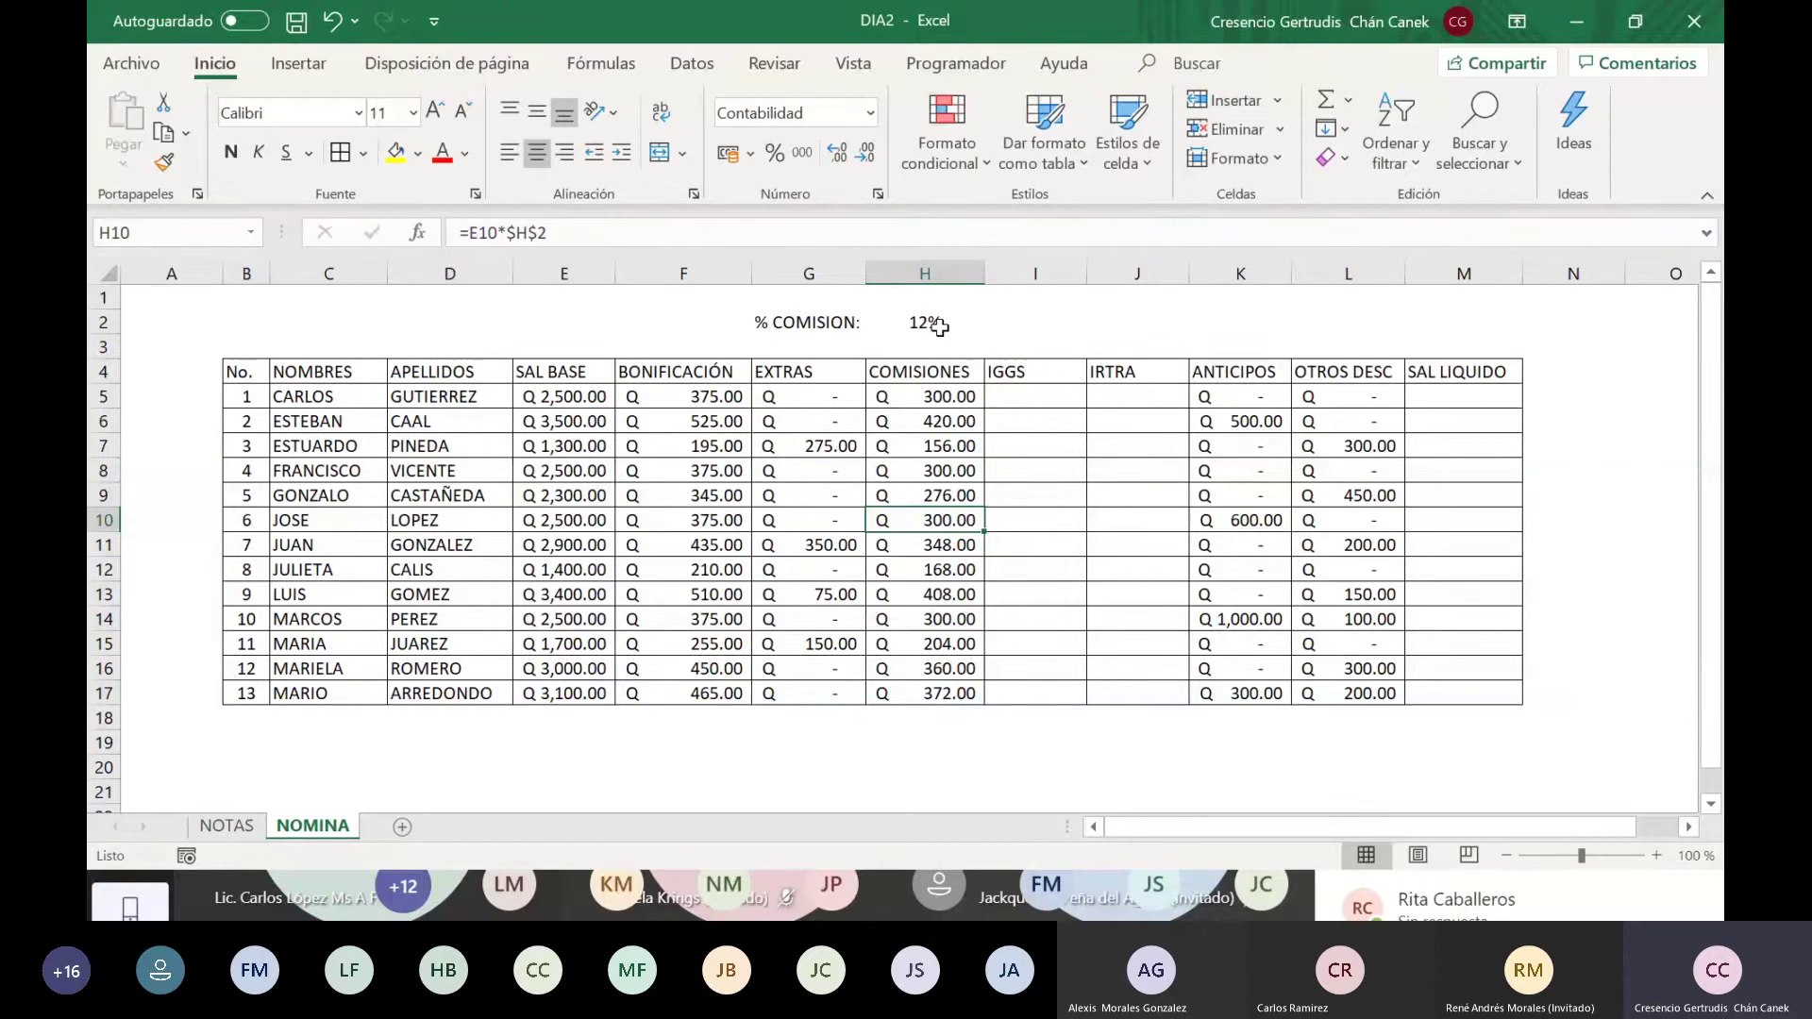
left_click(927, 426)
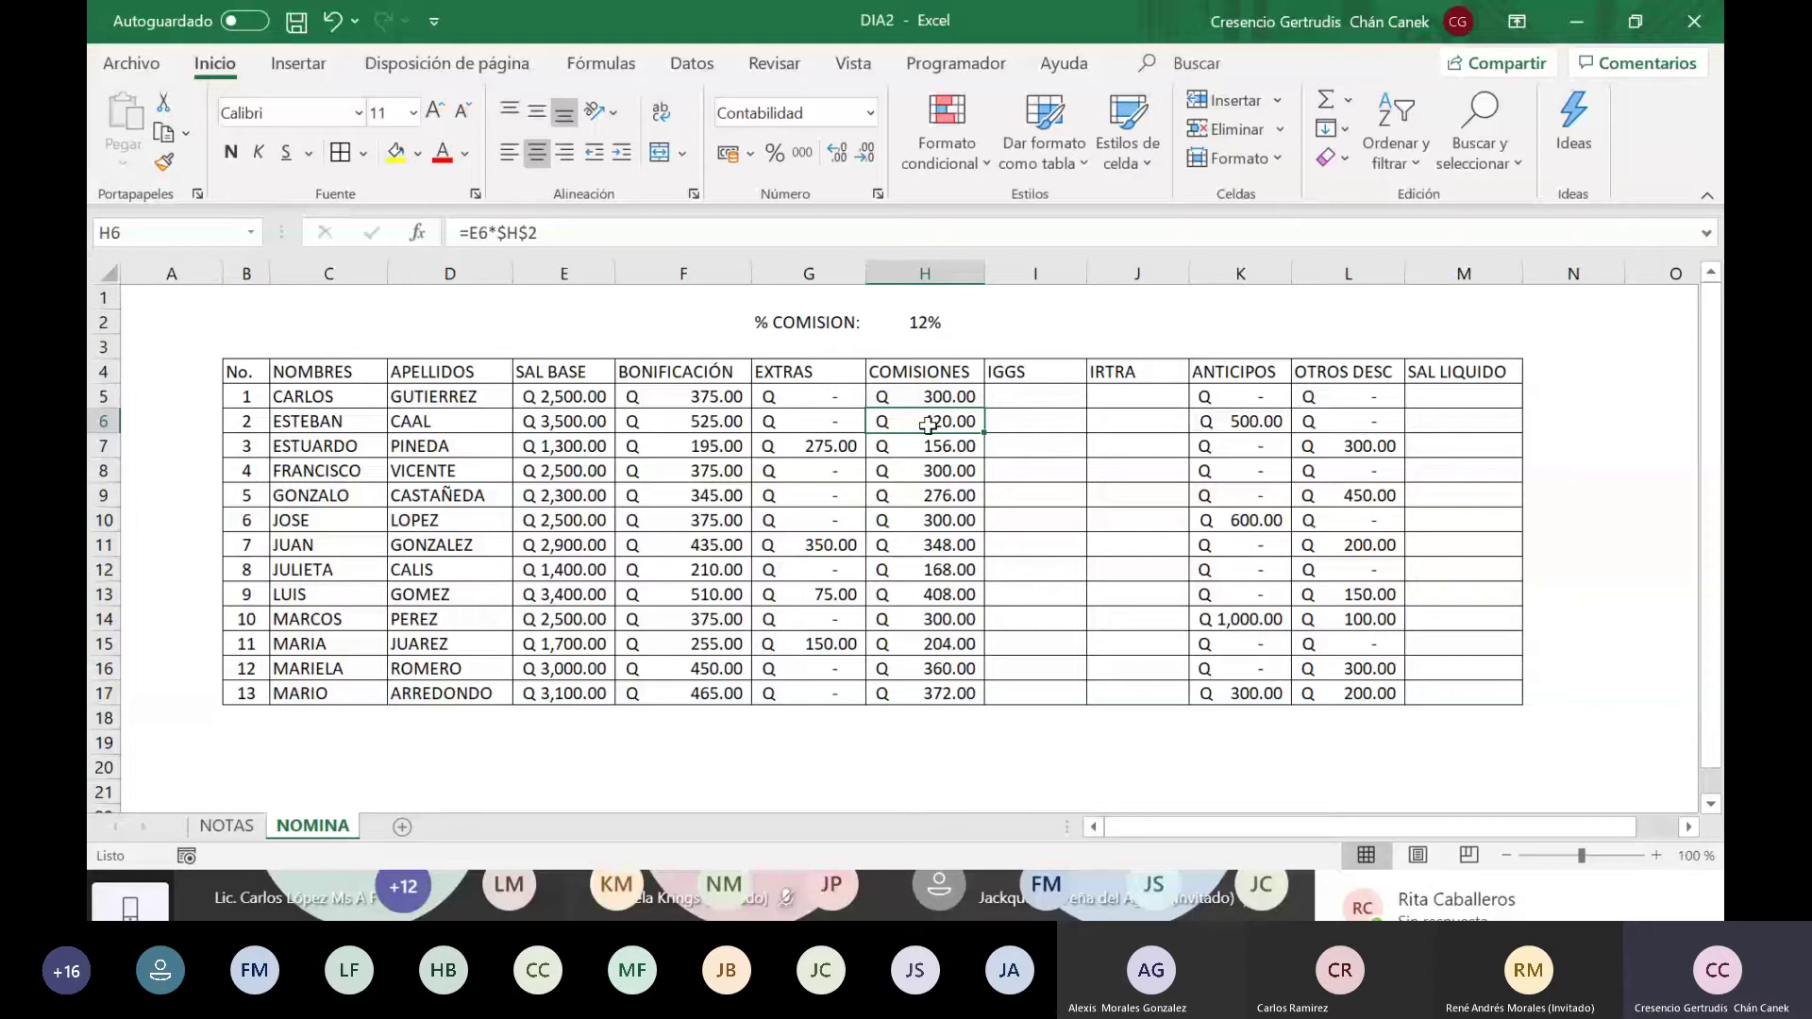
Step: Insert a blank row above row 1 and select cell J2
left_click(1239, 297)
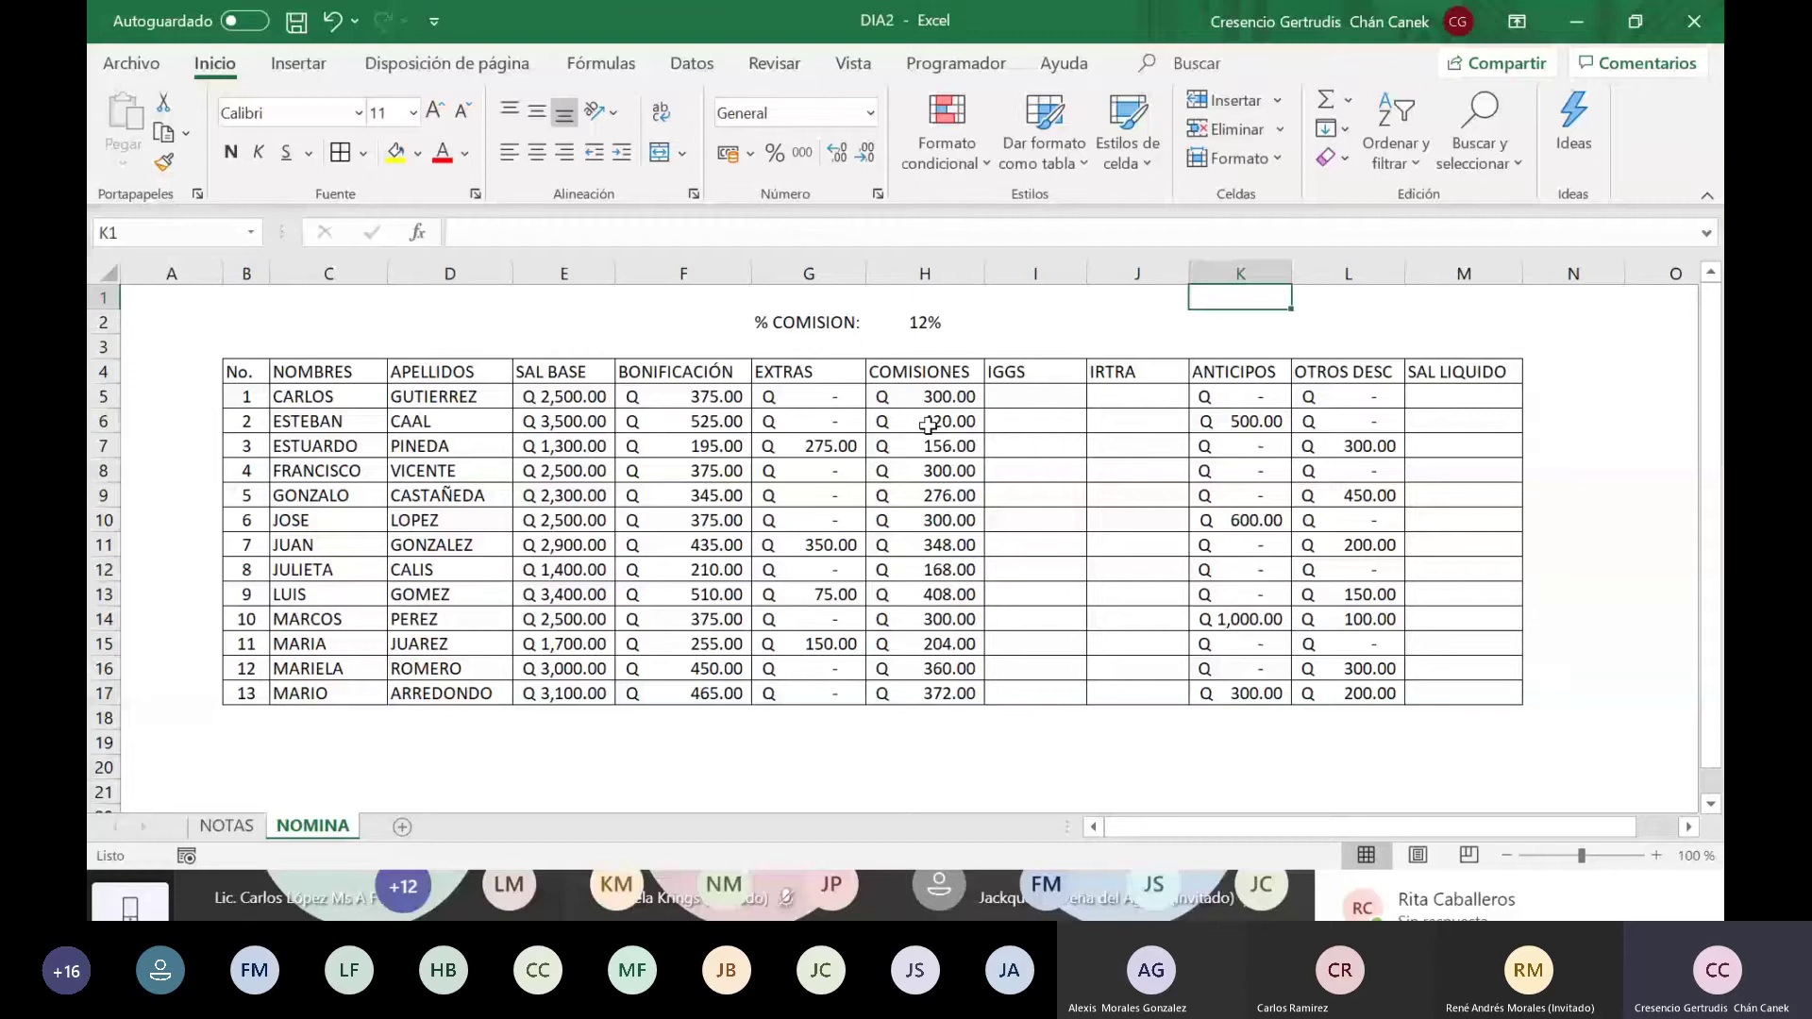
right_click(104, 297)
left_click(202, 522)
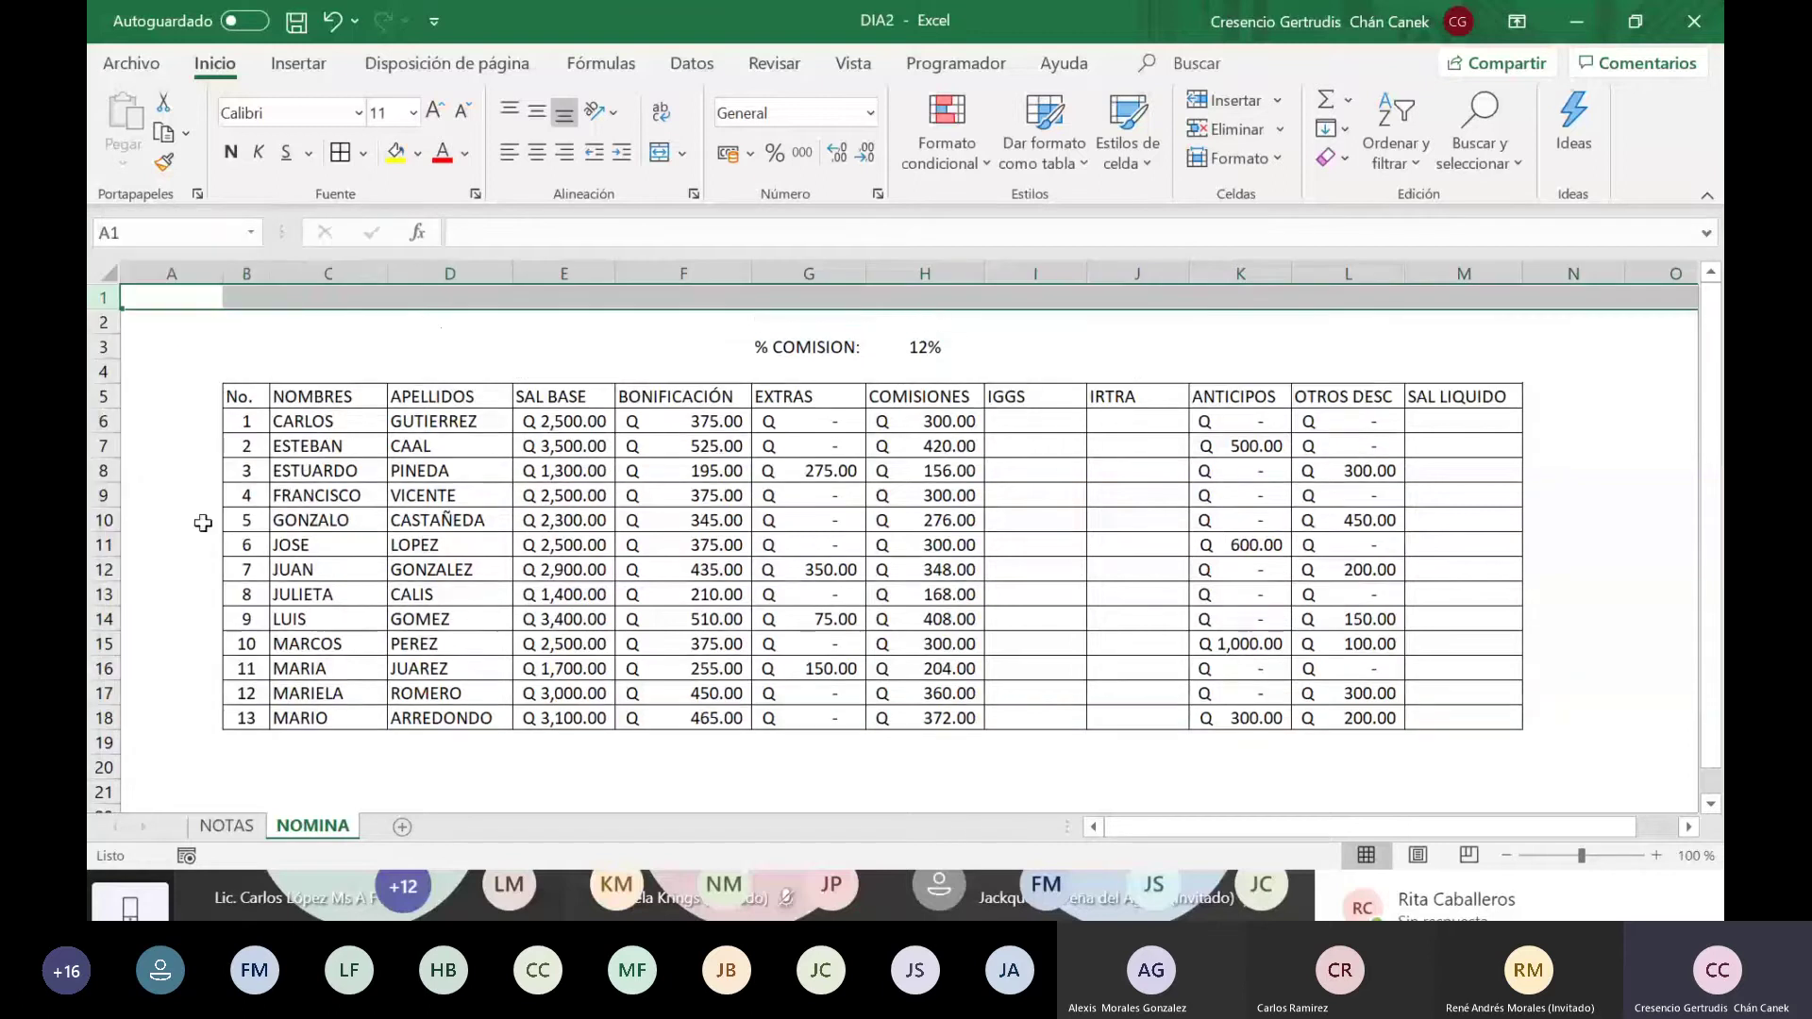
left_click(1216, 352)
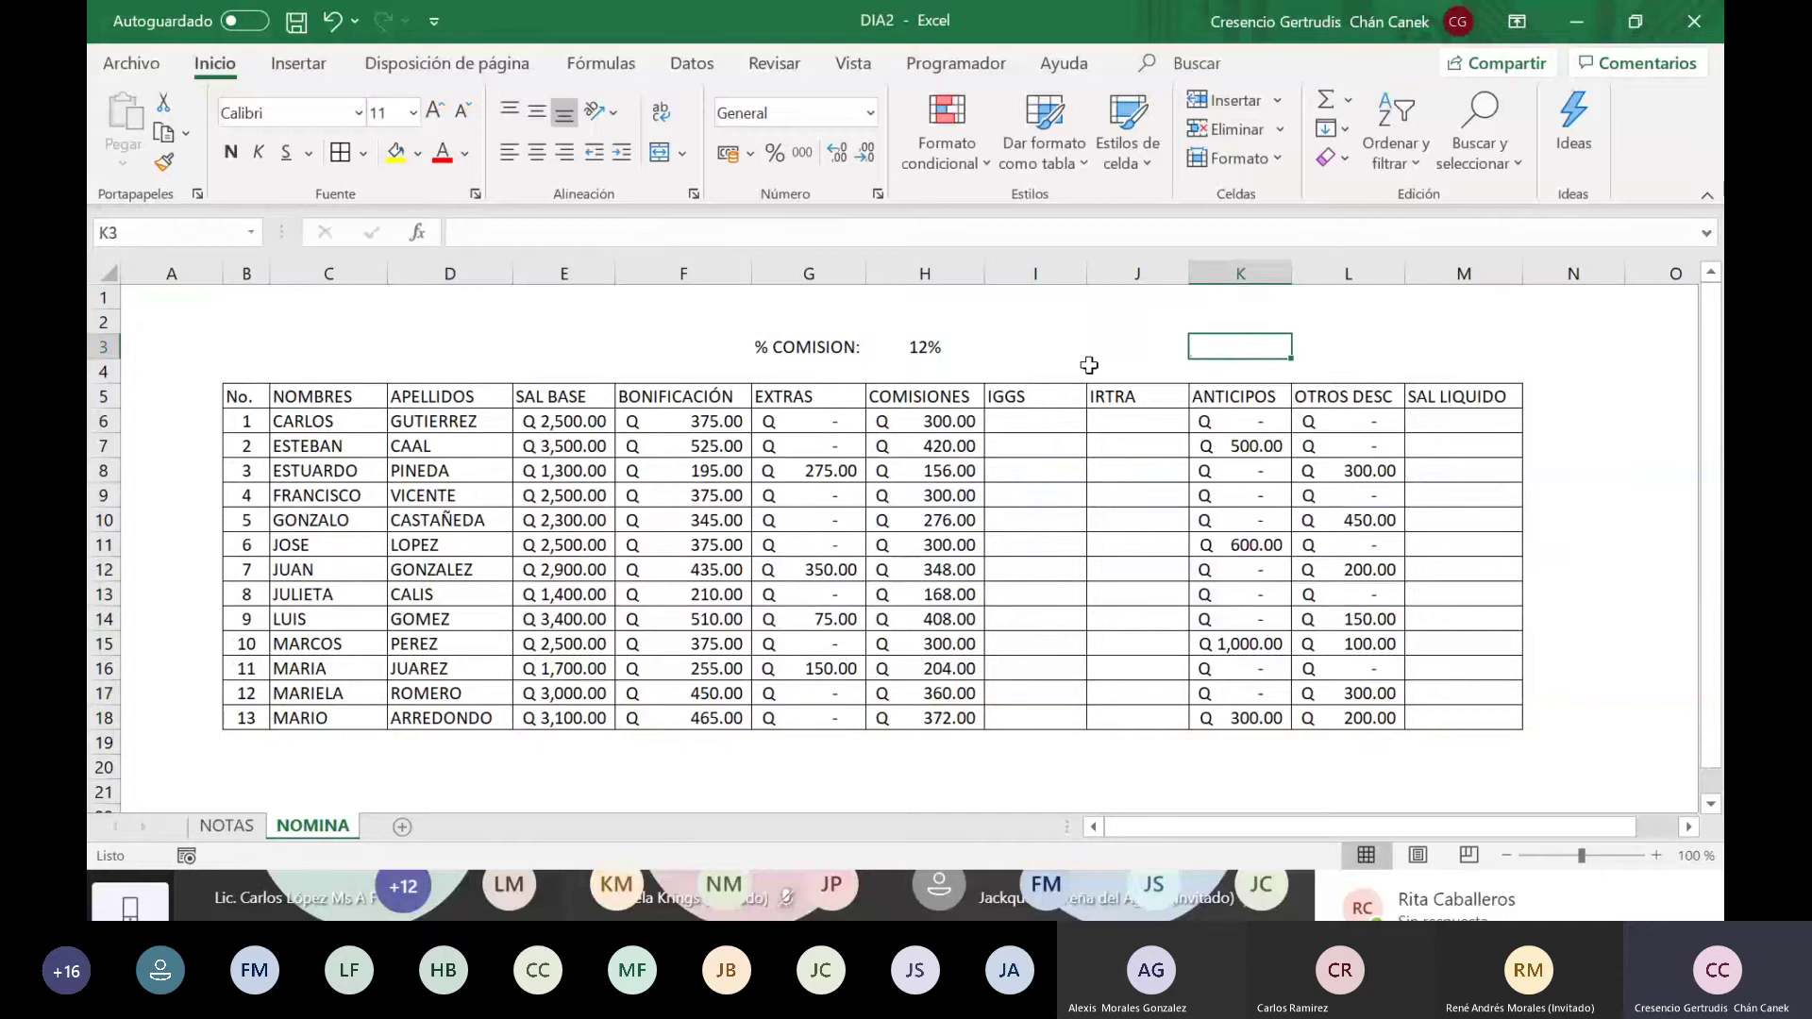
key("Up")
key("Left")
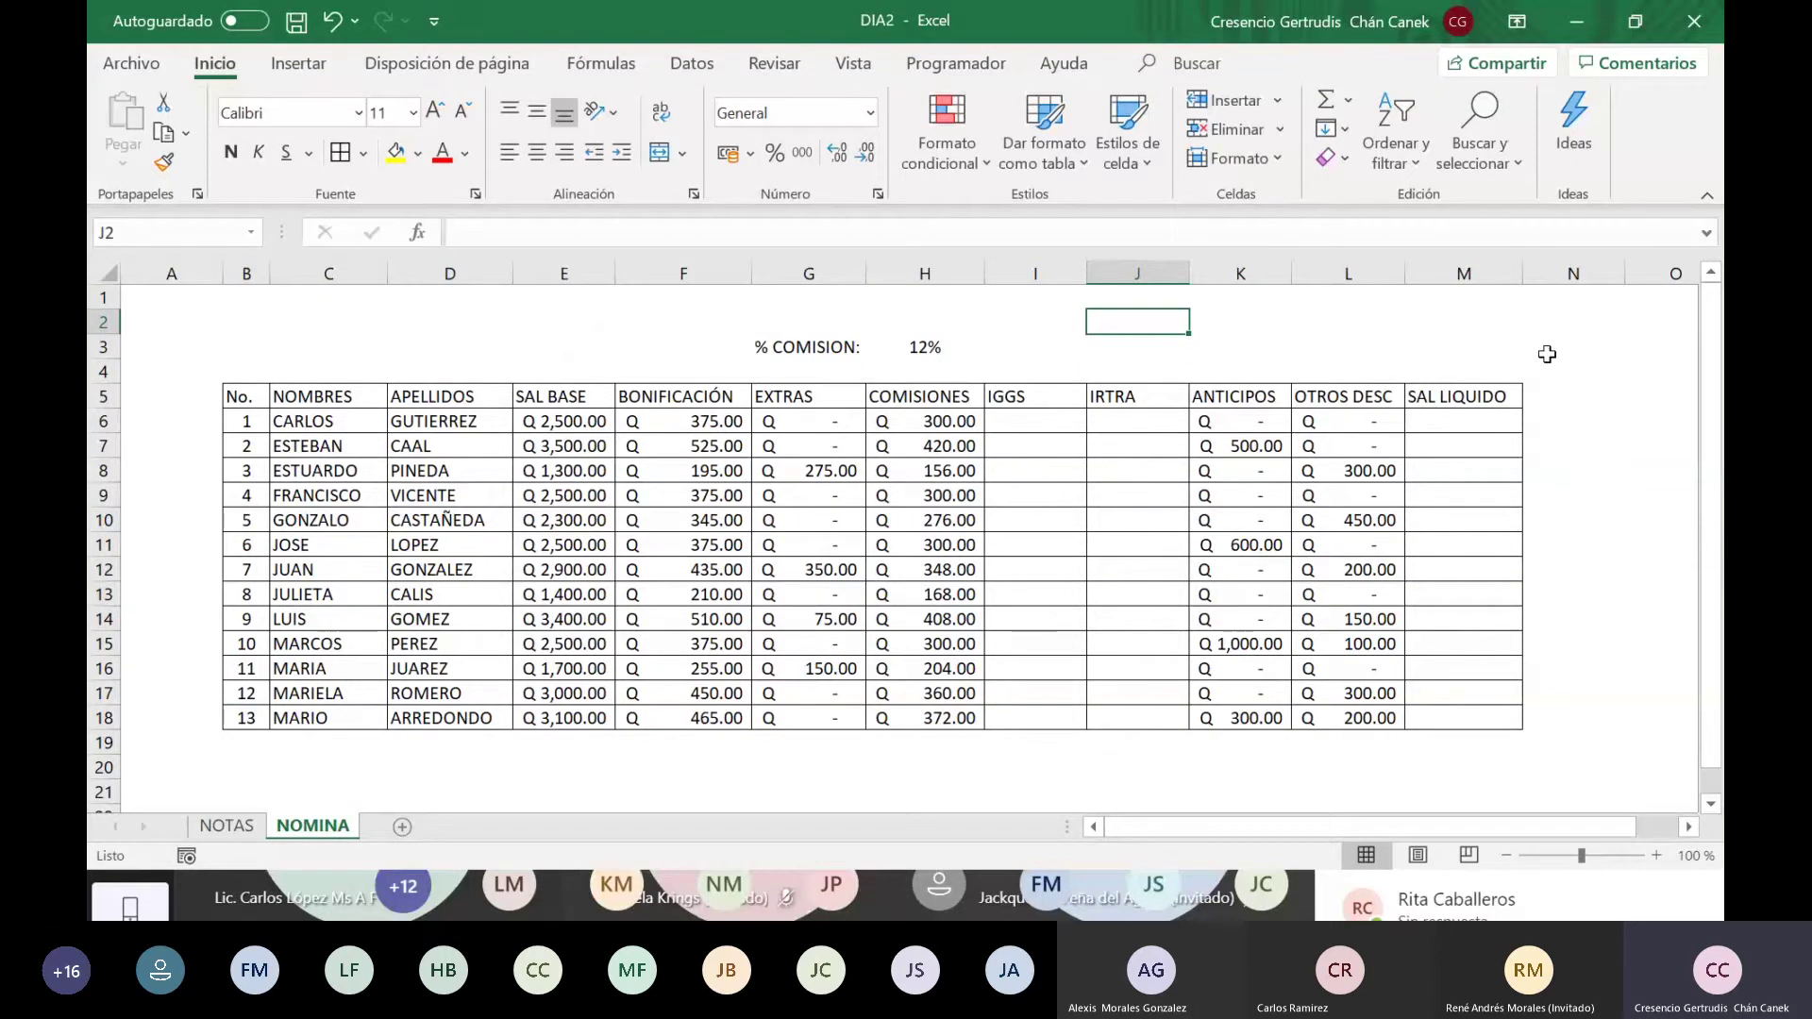
type("COMI")
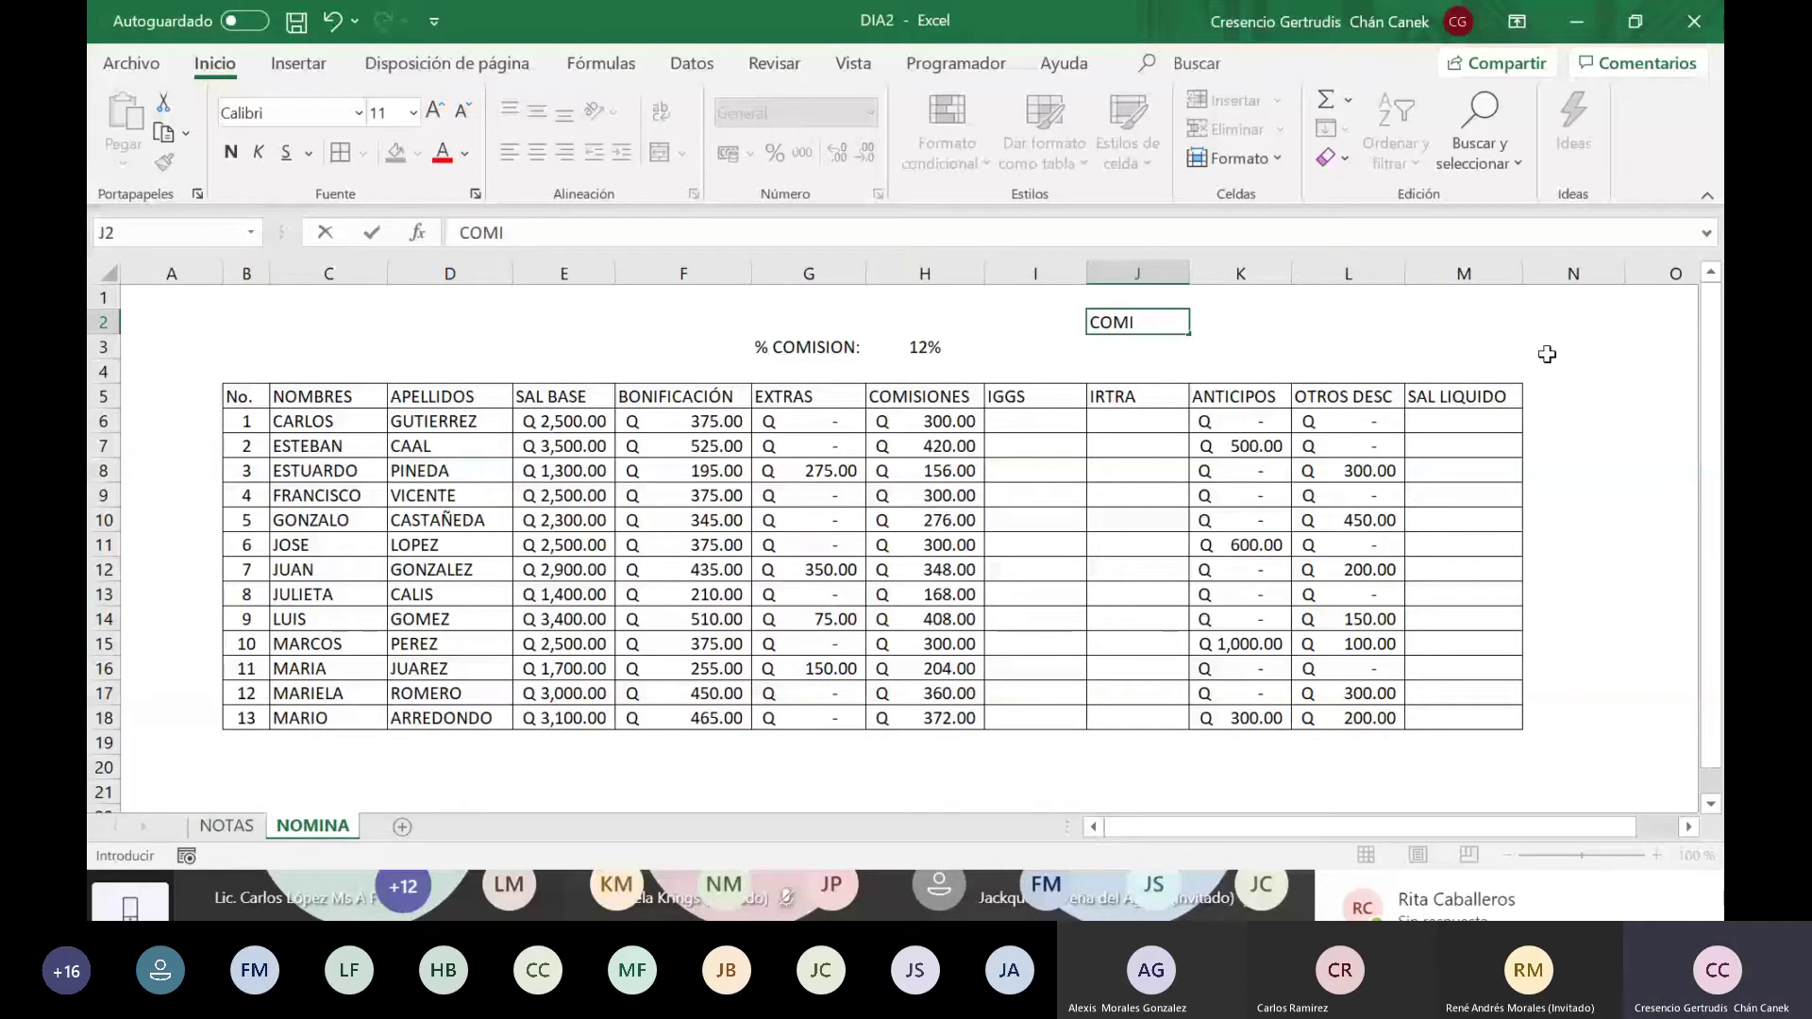
key("BackSpace")
key("BackSpace")
key("BackSpace")
key("BackSpace")
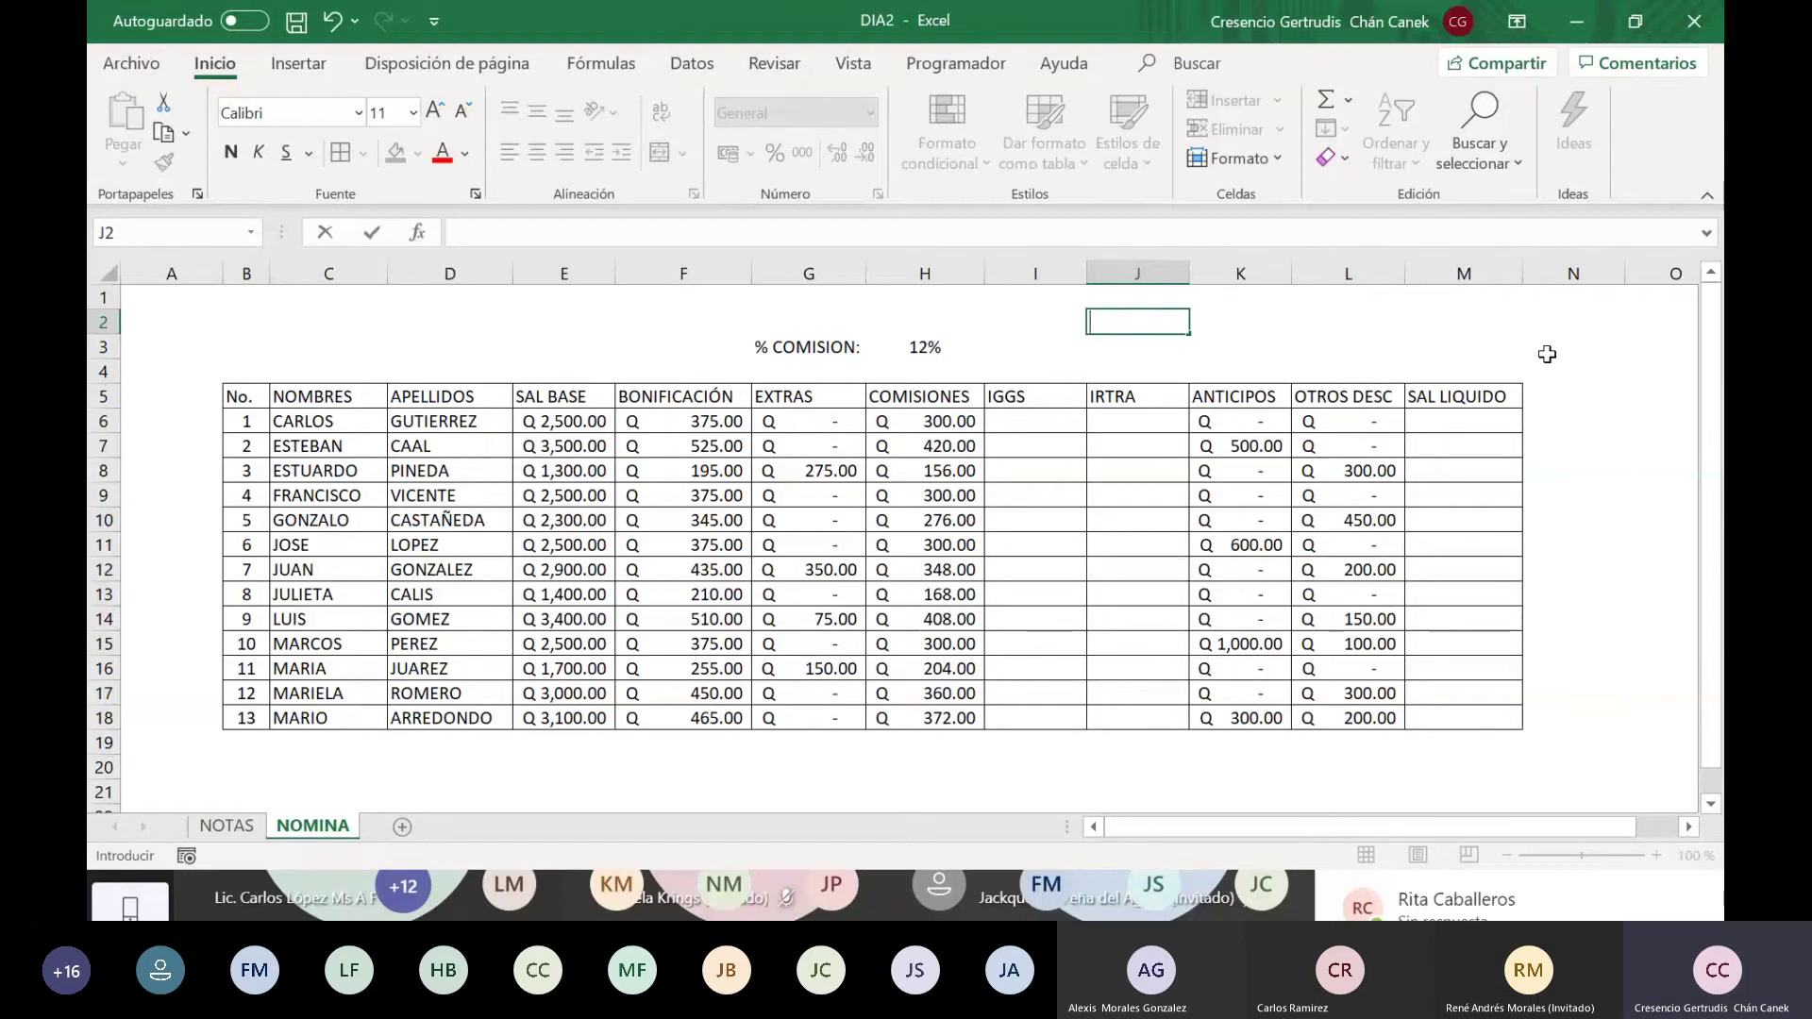
Step: Enter the condition <=1500 in J2 and its commission rate of 10% in K2
type("<=1500")
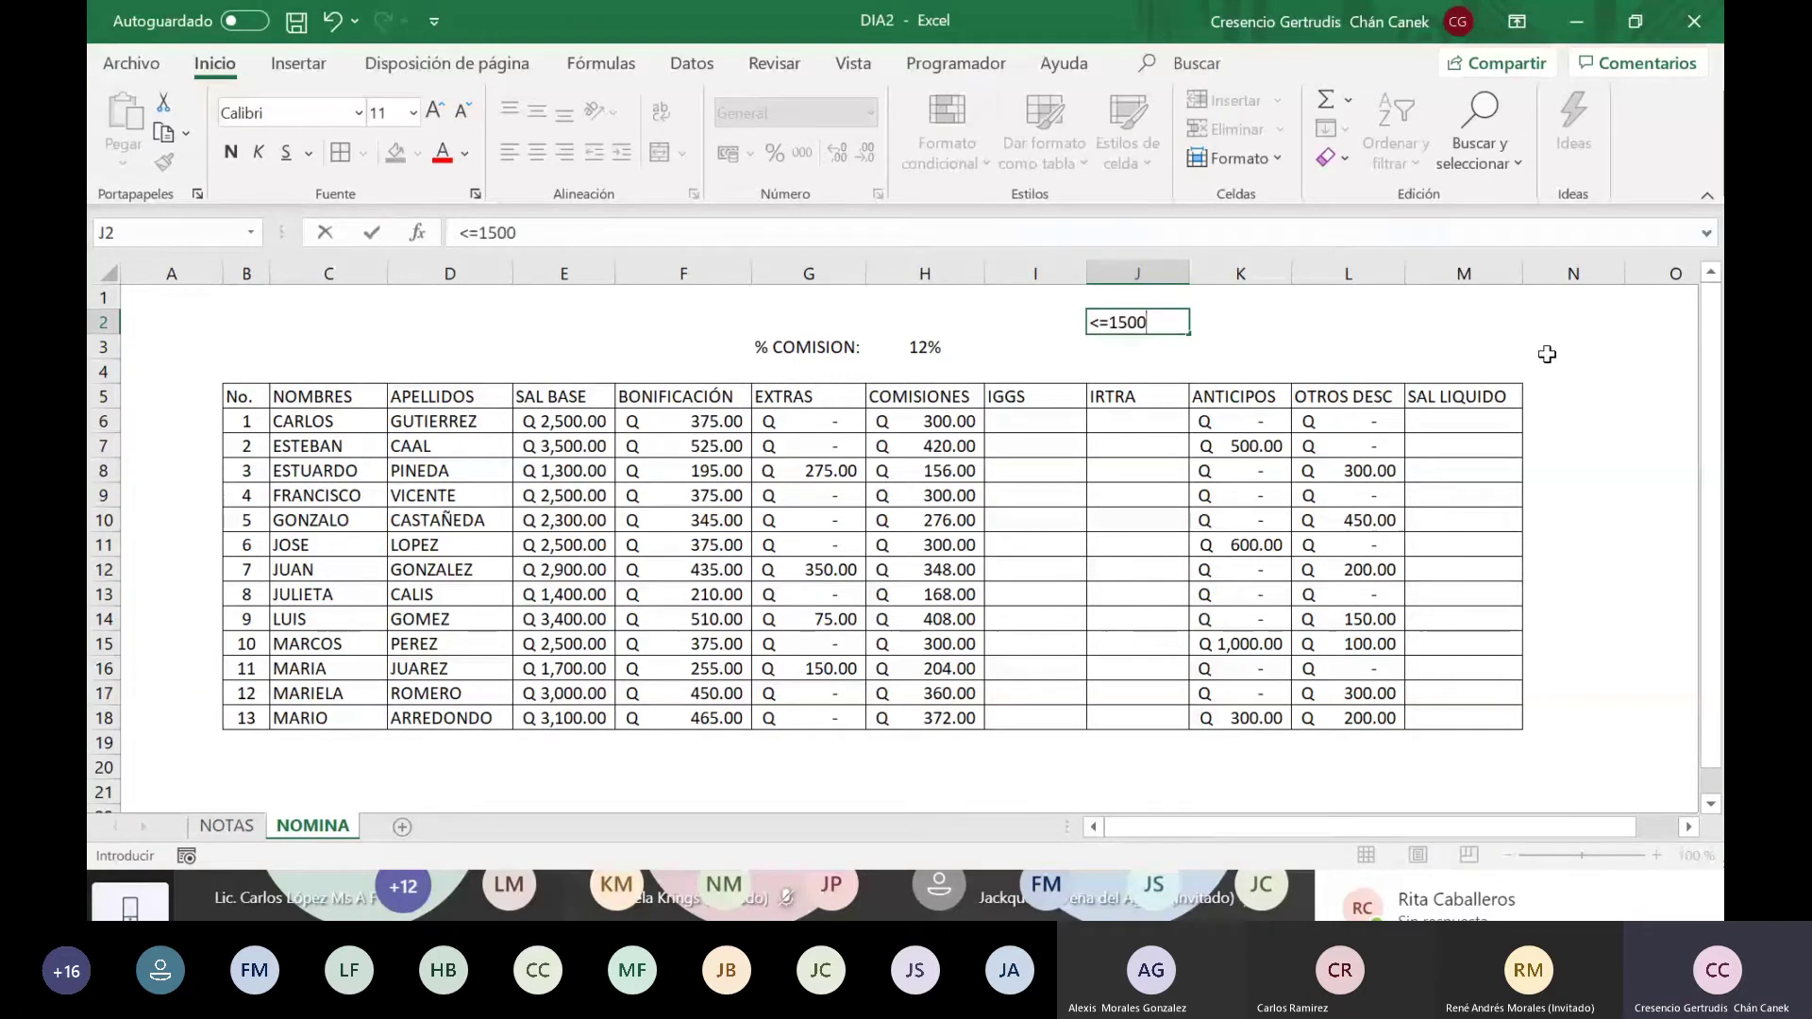
key("Return")
key("Up")
key("Right")
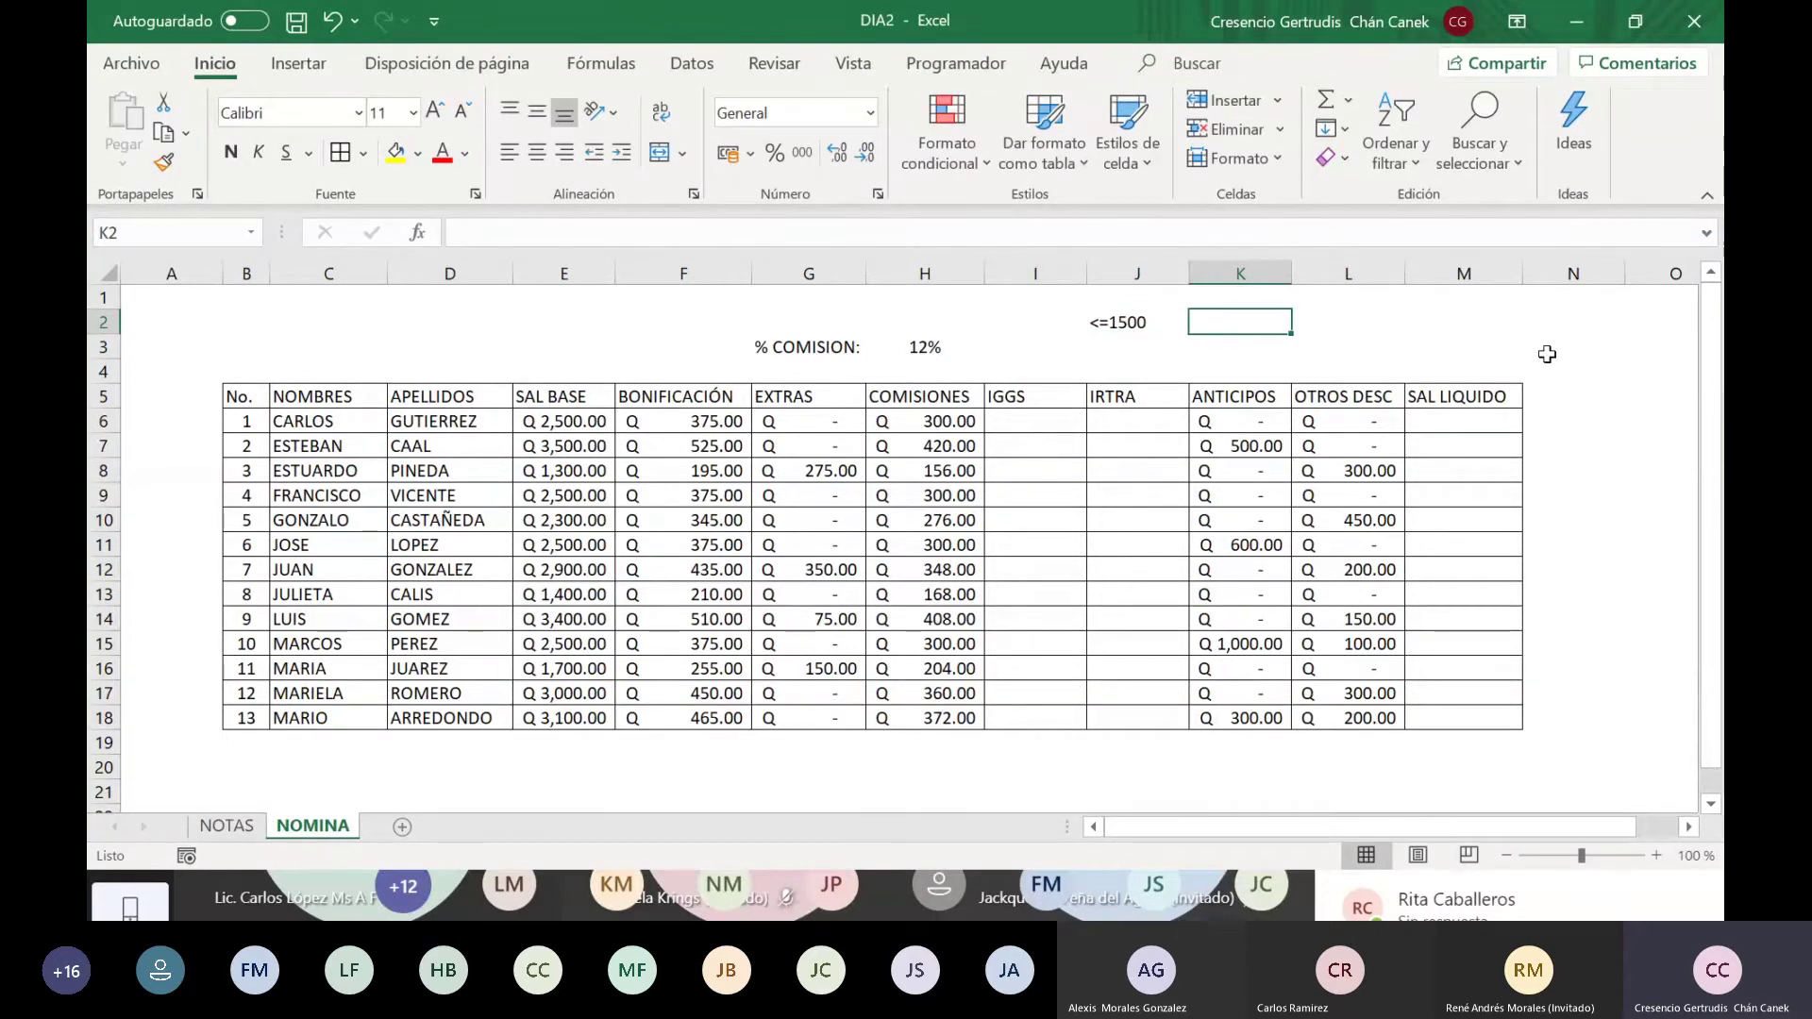
type("1")
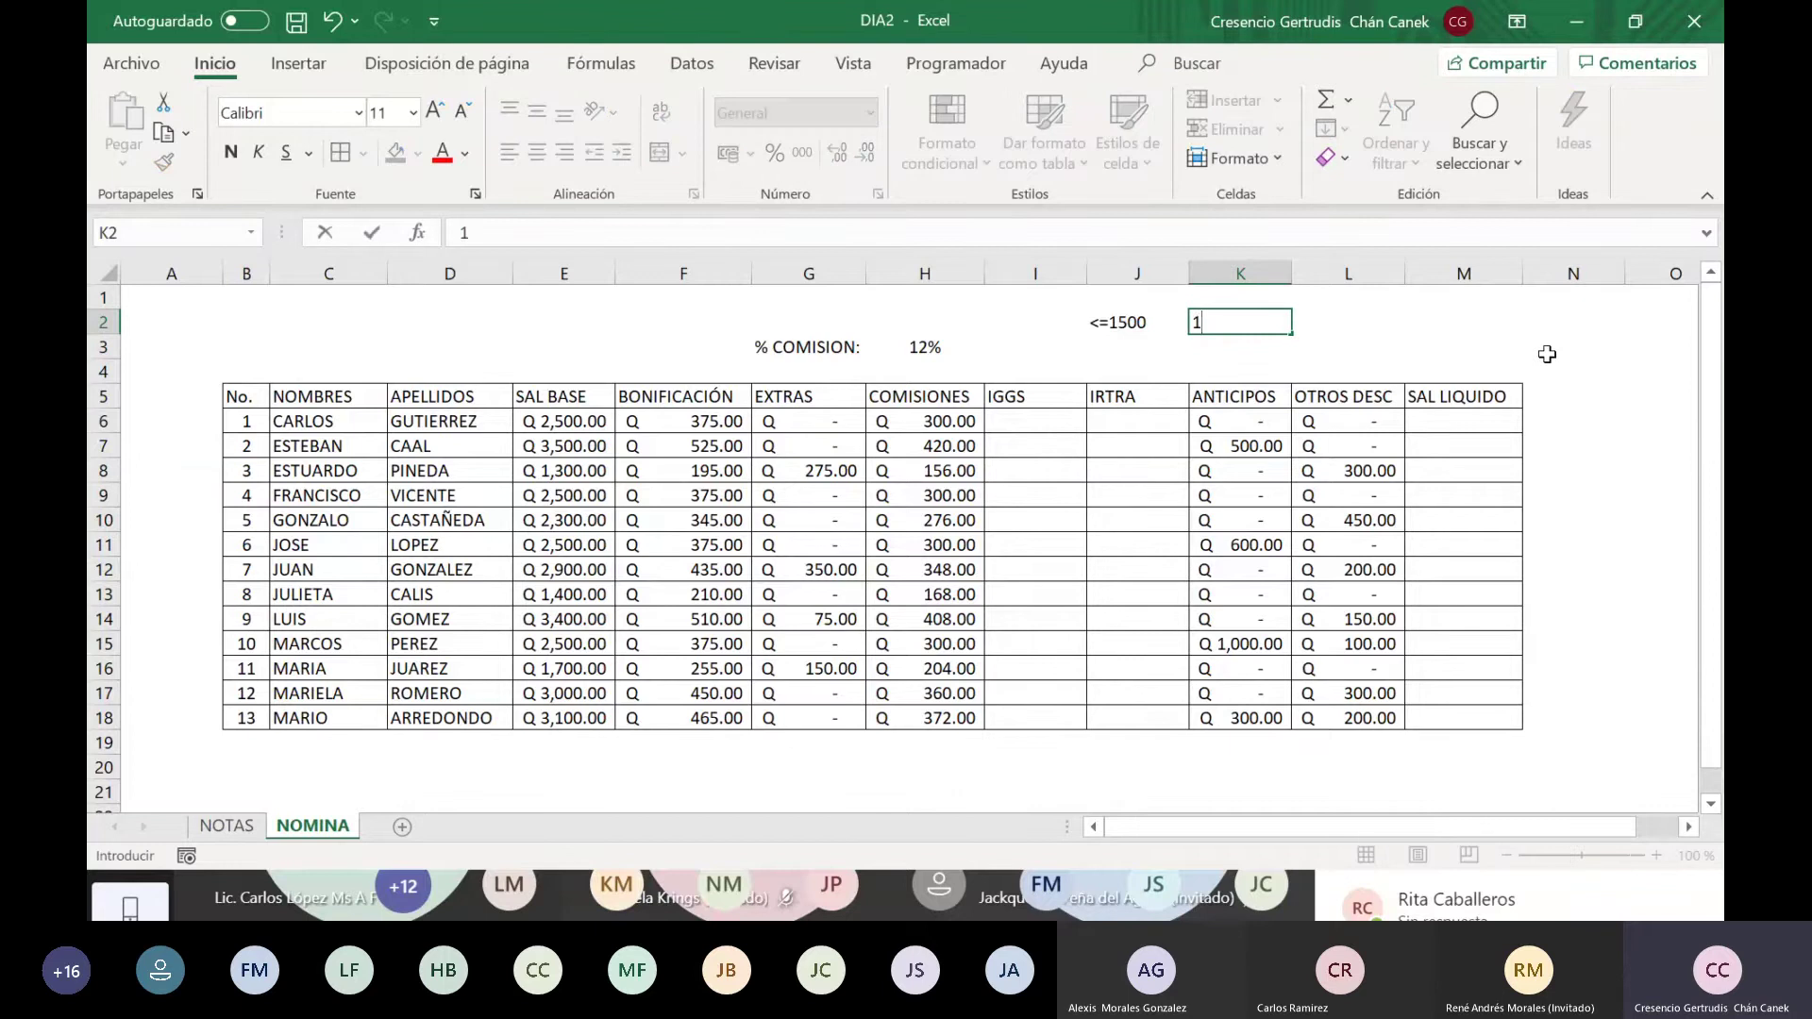
type("0%")
key("Return")
Step: Enter the condition >1500 in J3 and its commission rate of 14% in K3
key("Left")
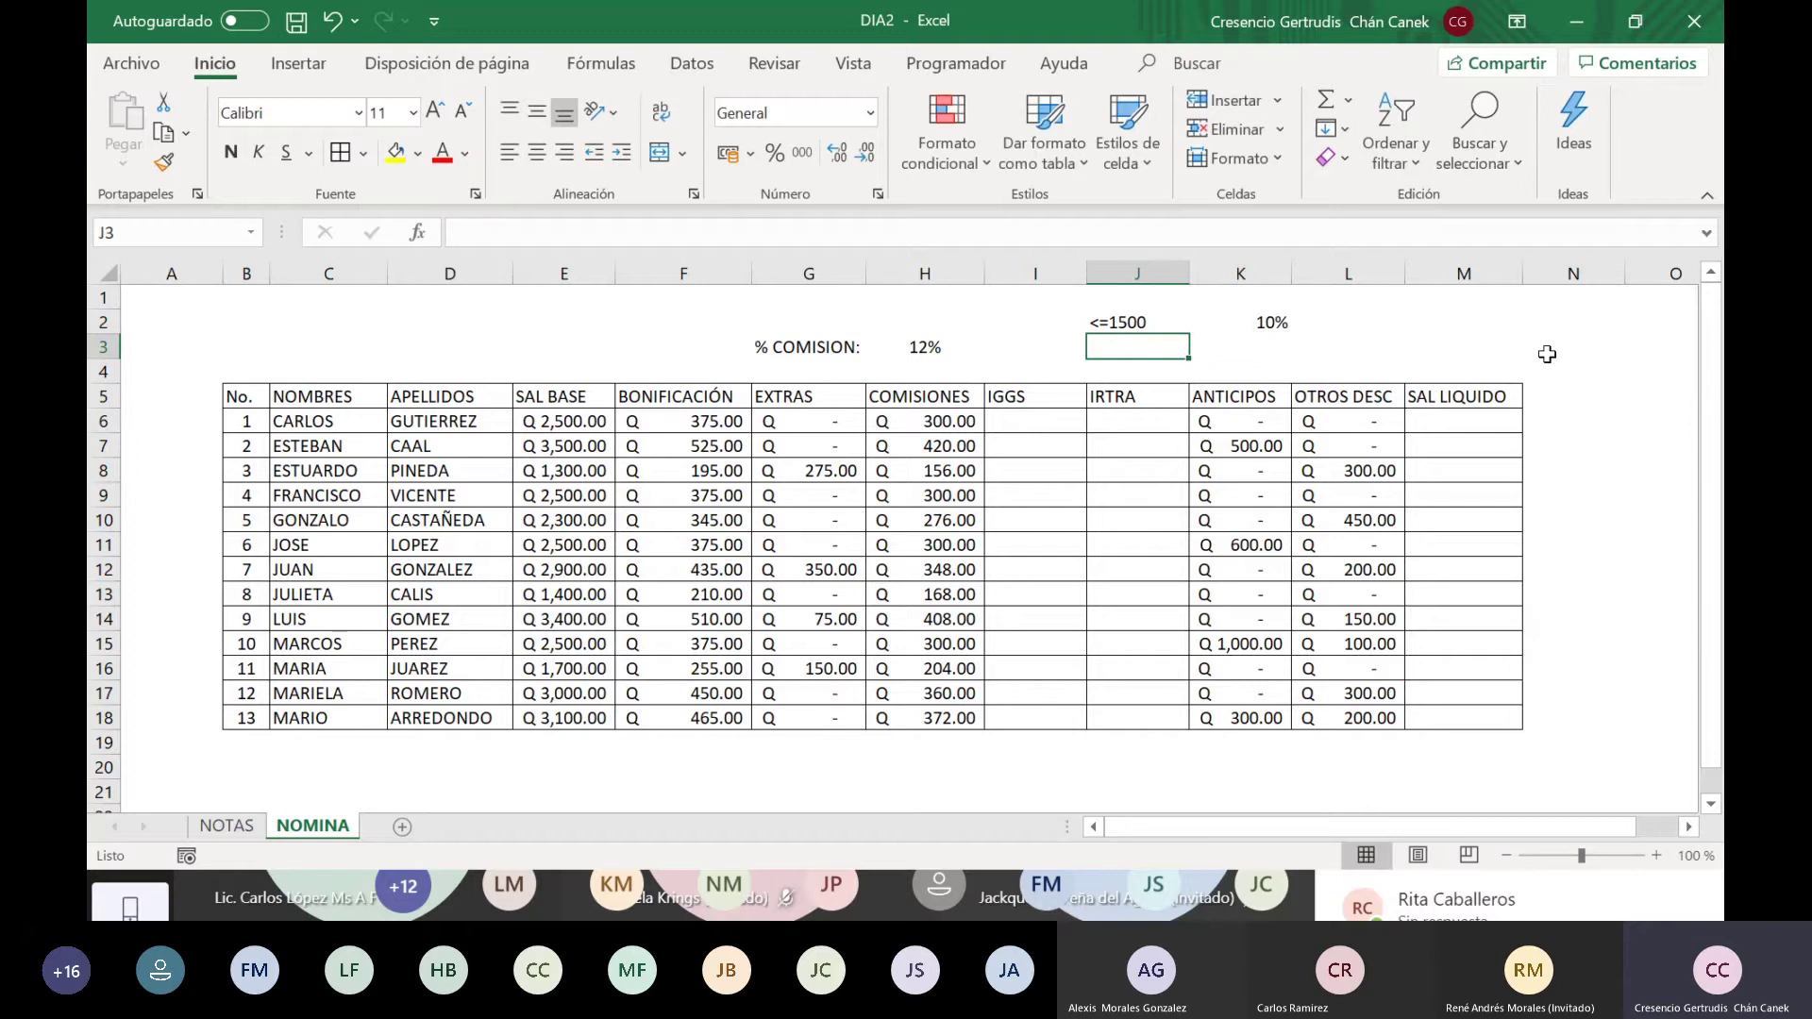
type(">")
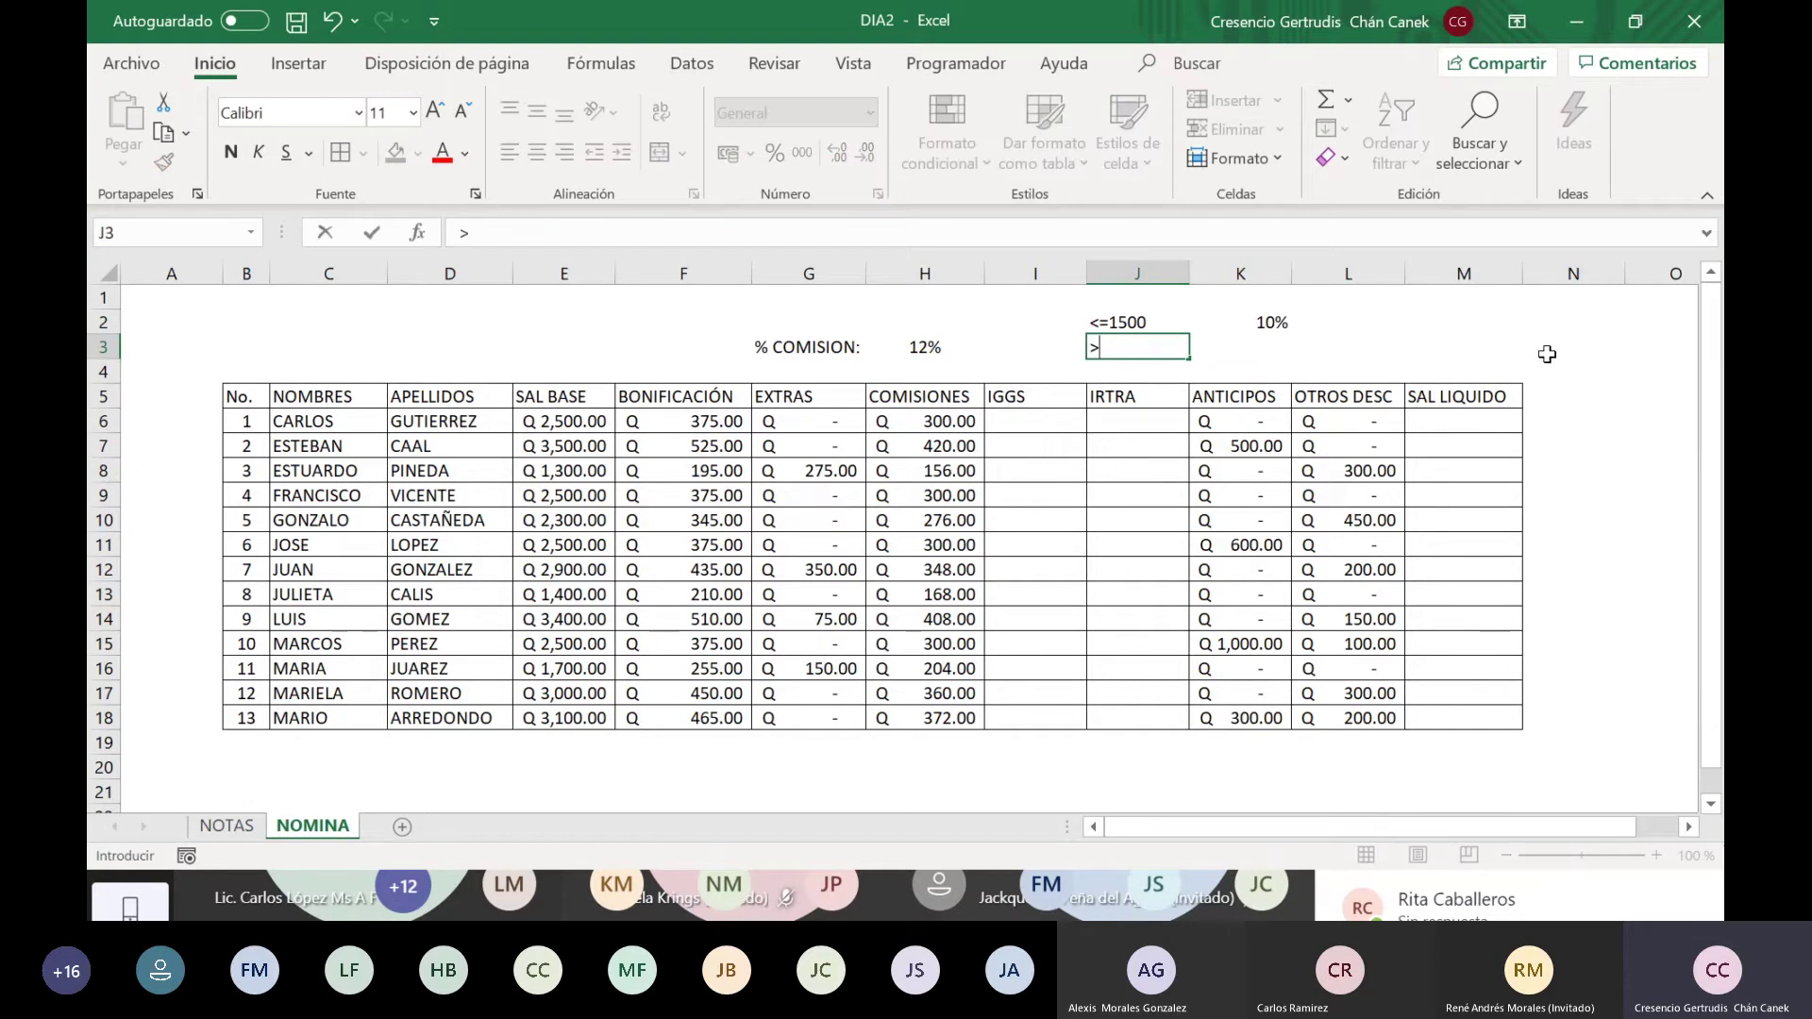
type("1500")
key("ctrl+Return")
key("Right")
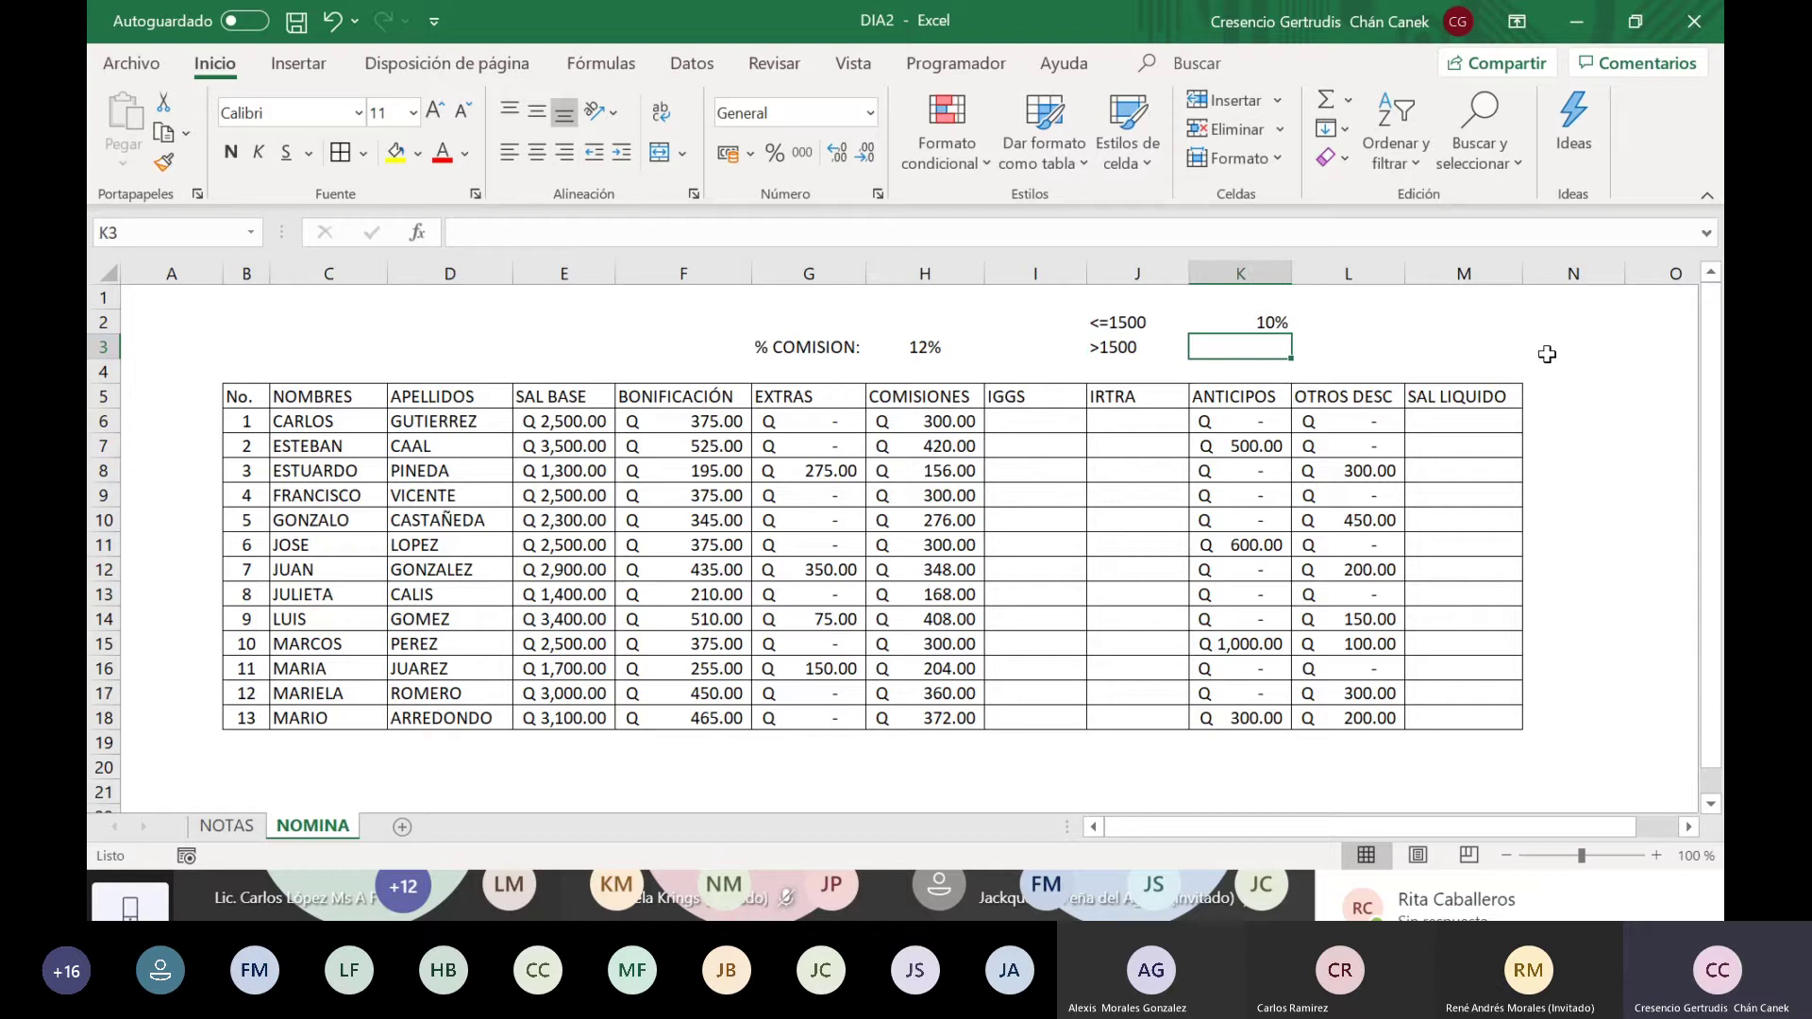
type("14%")
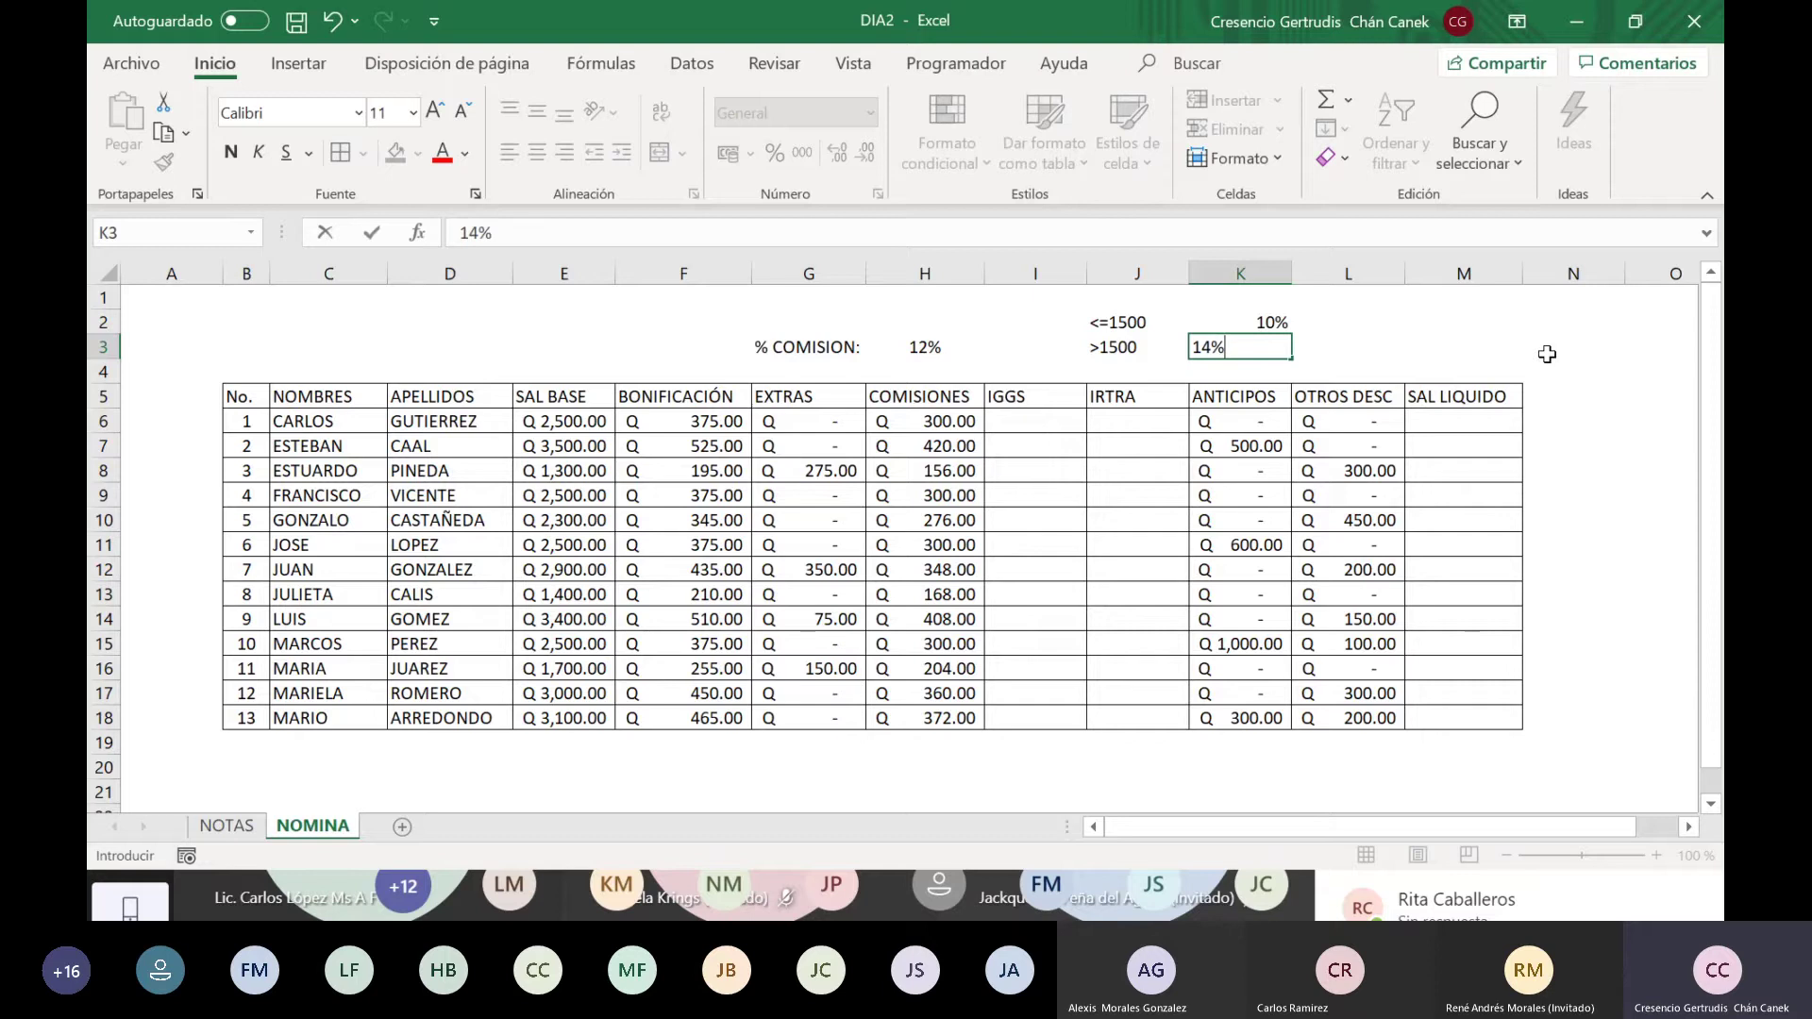
key("Return")
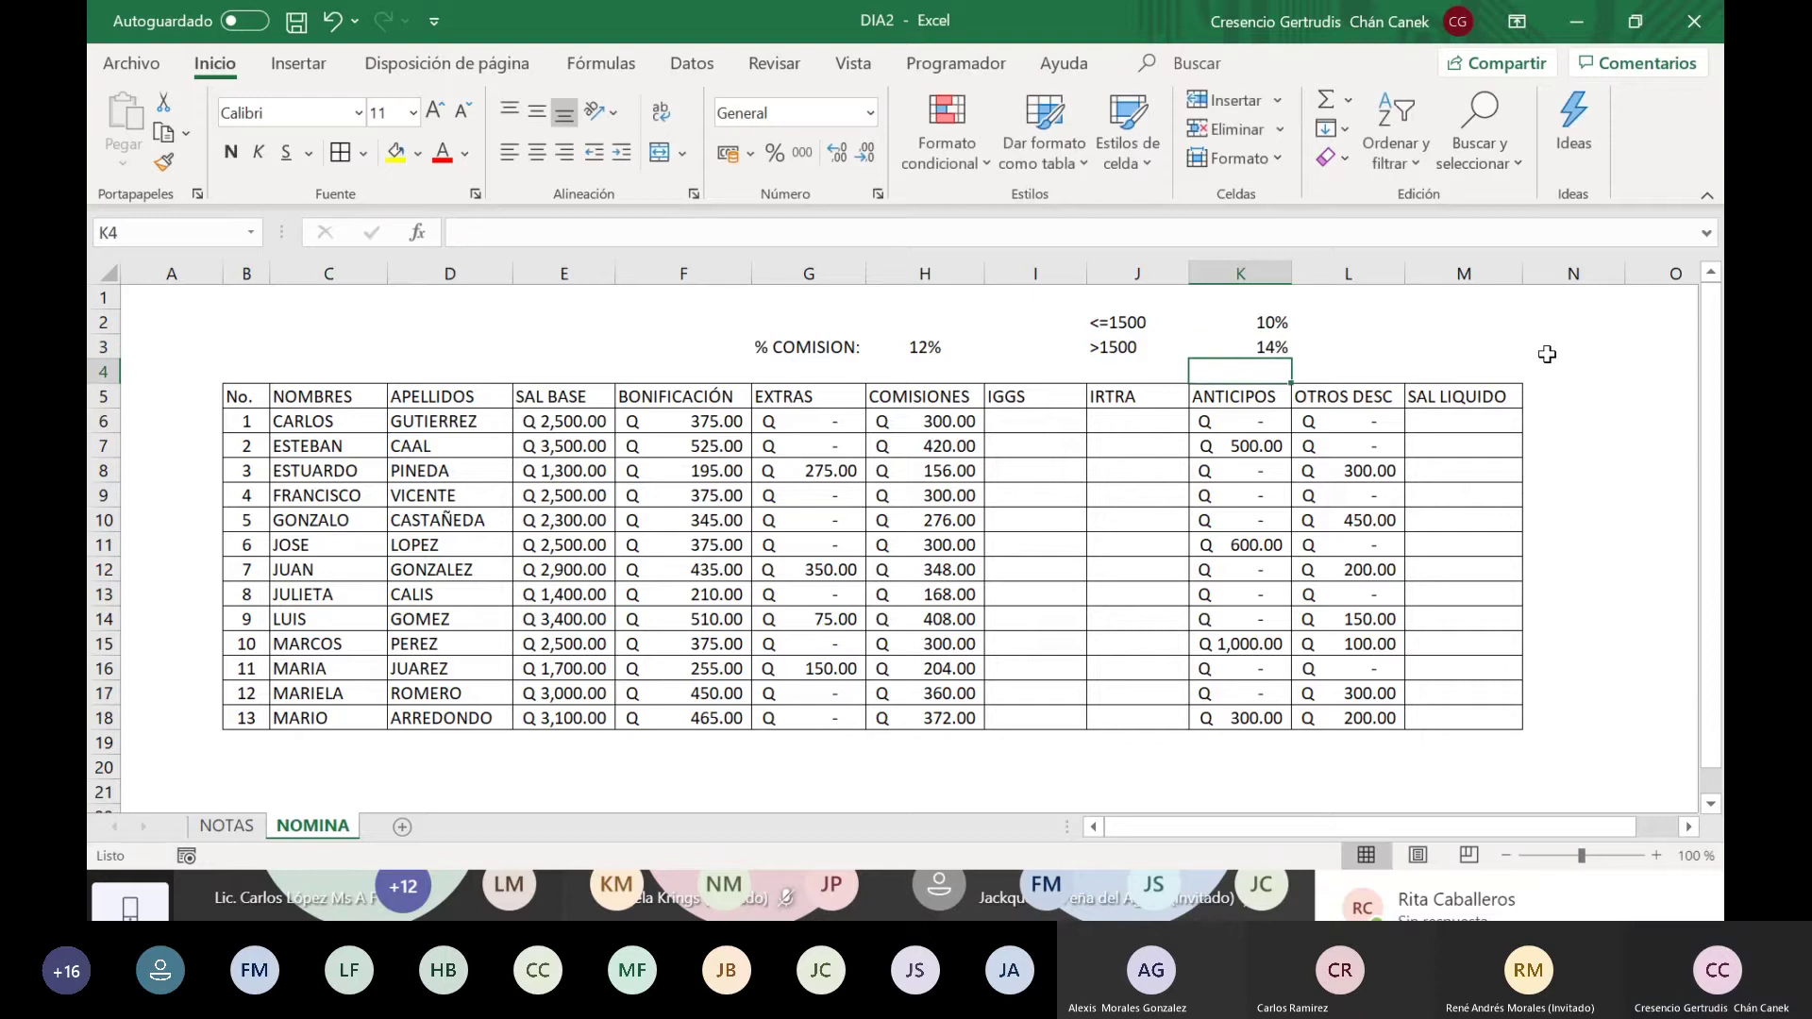
Step: Compare the conditions and rates in J2:K3 with the single commission percentage in H3
key("Up")
key("Up")
key("Left")
key("Right")
key("Down")
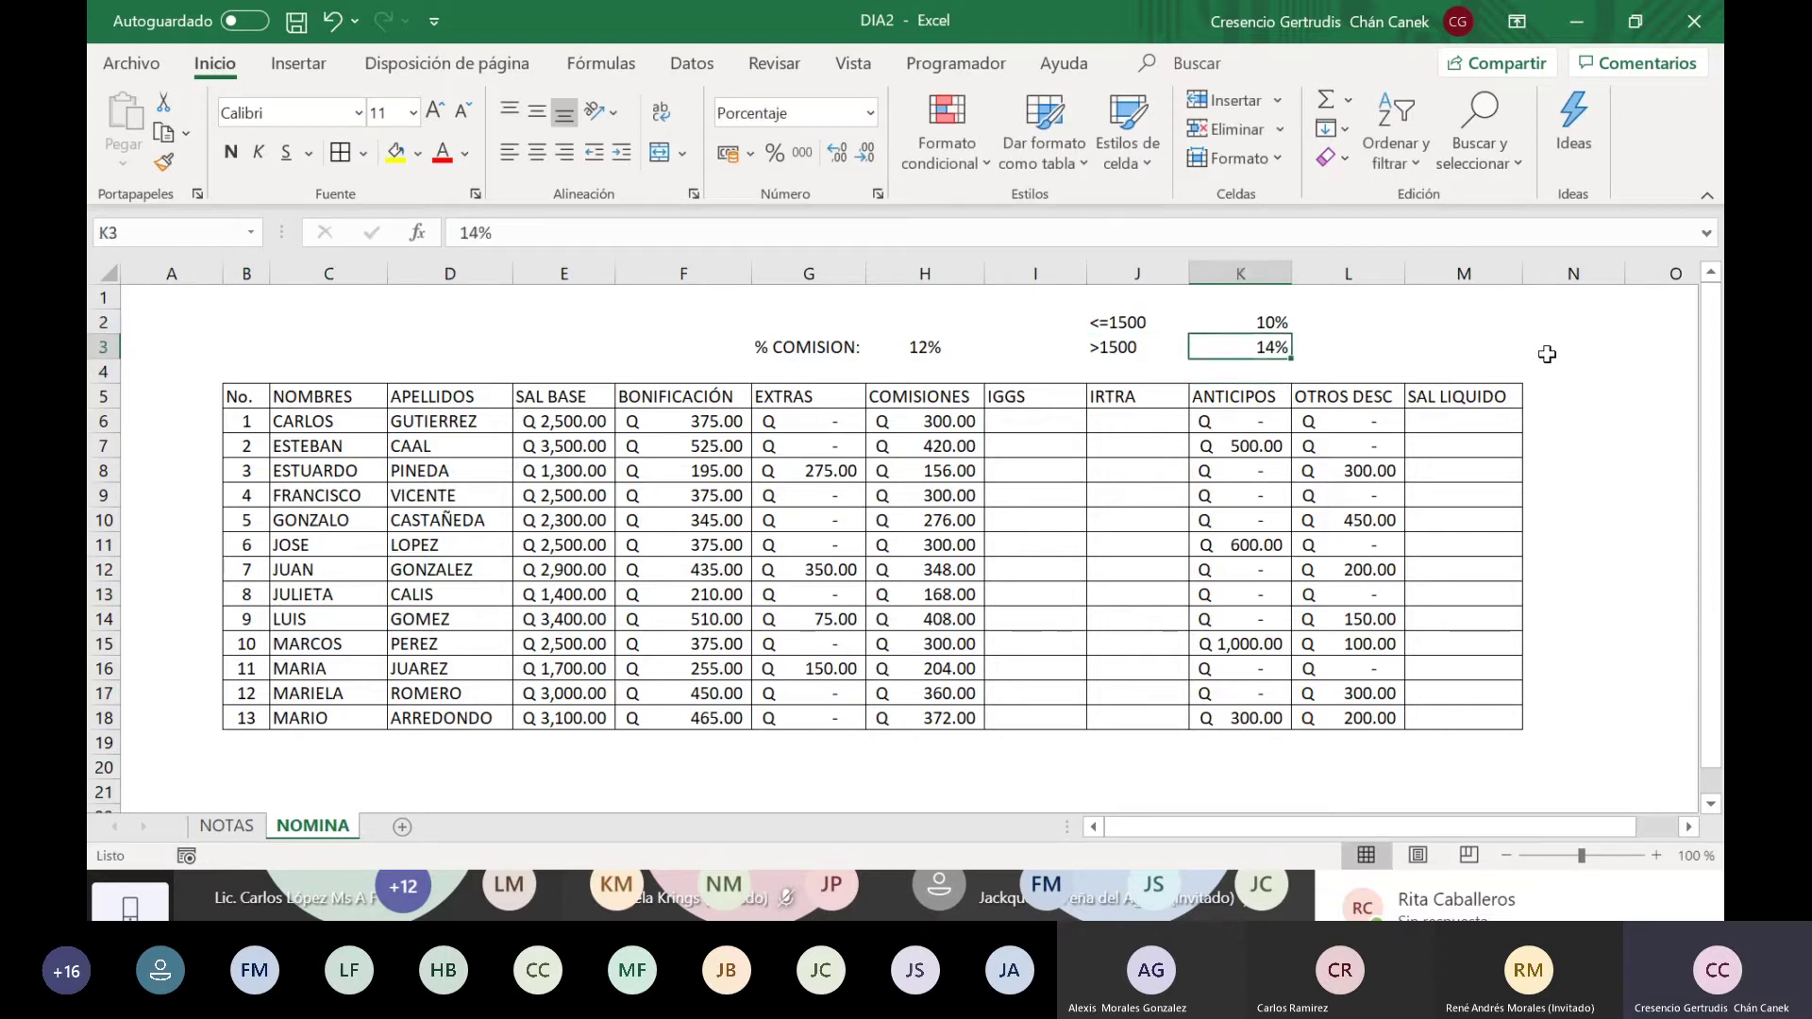
key("Left")
key("Left")
key("Left")
key("Left")
key("Right")
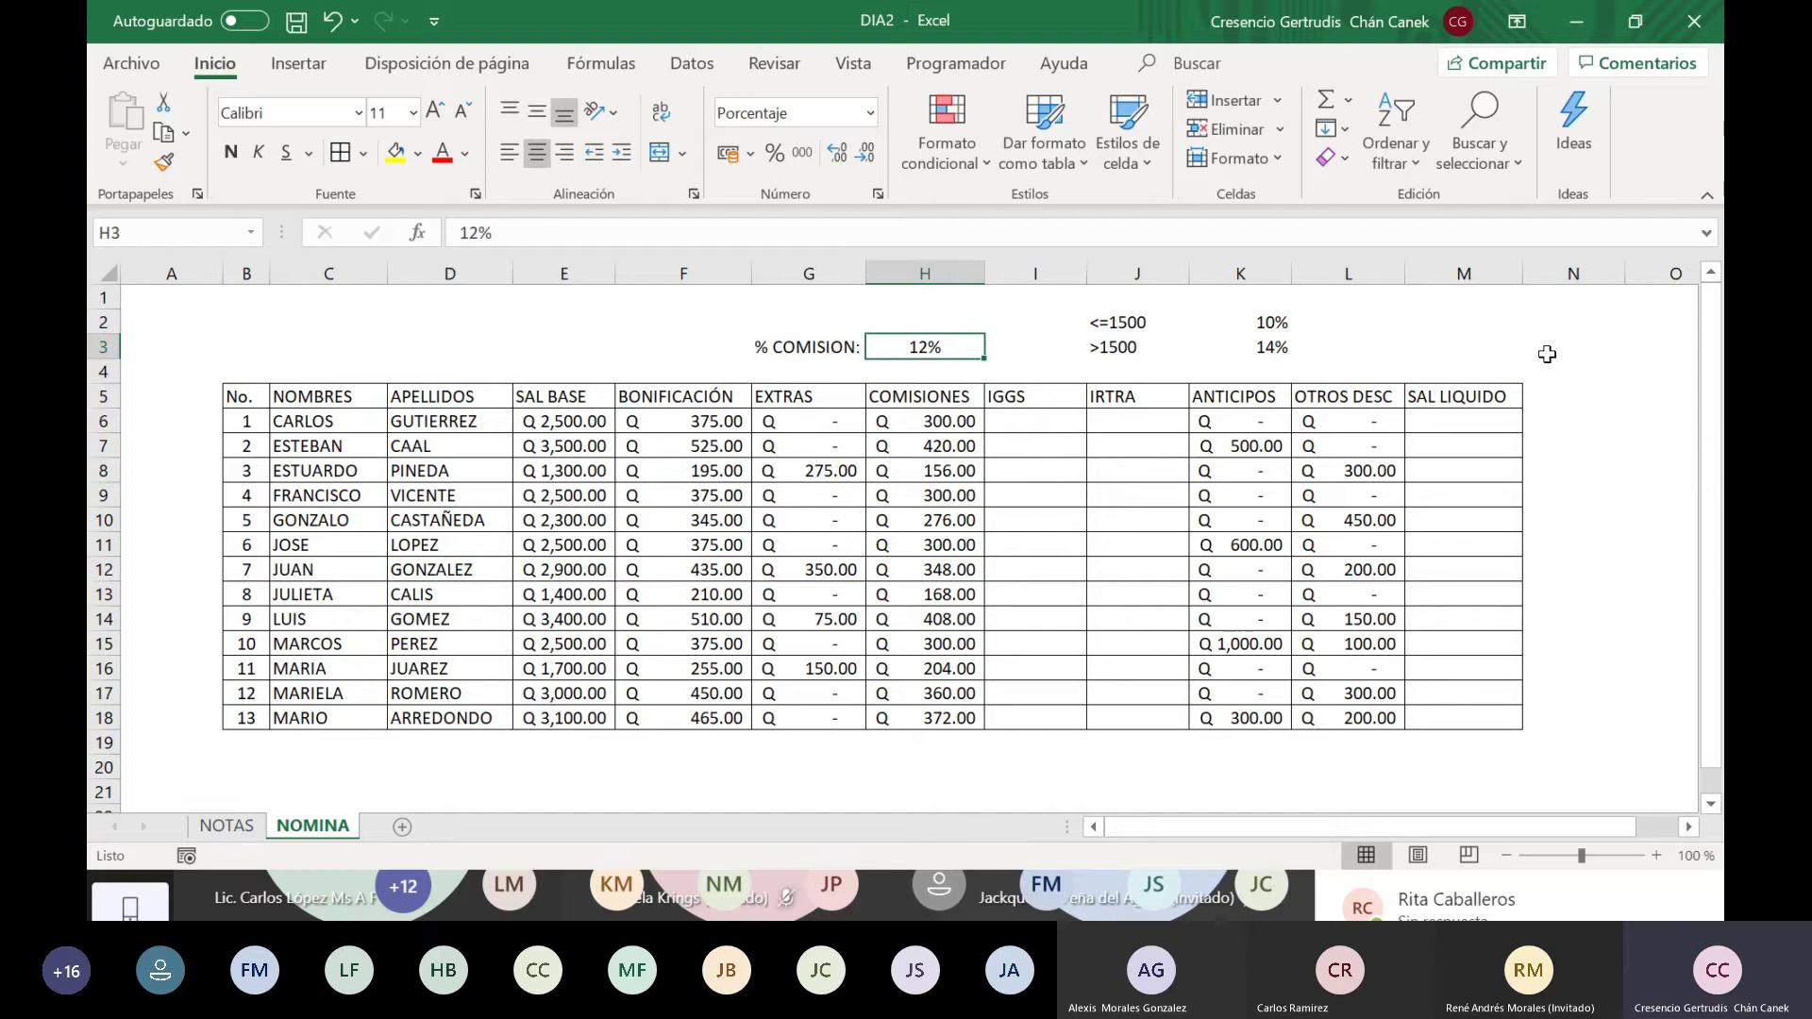
Step: Clear the commissions in H6:H18 and the % COMISION label with its rate in G3:H3
left_click_drag(938, 423, 933, 723)
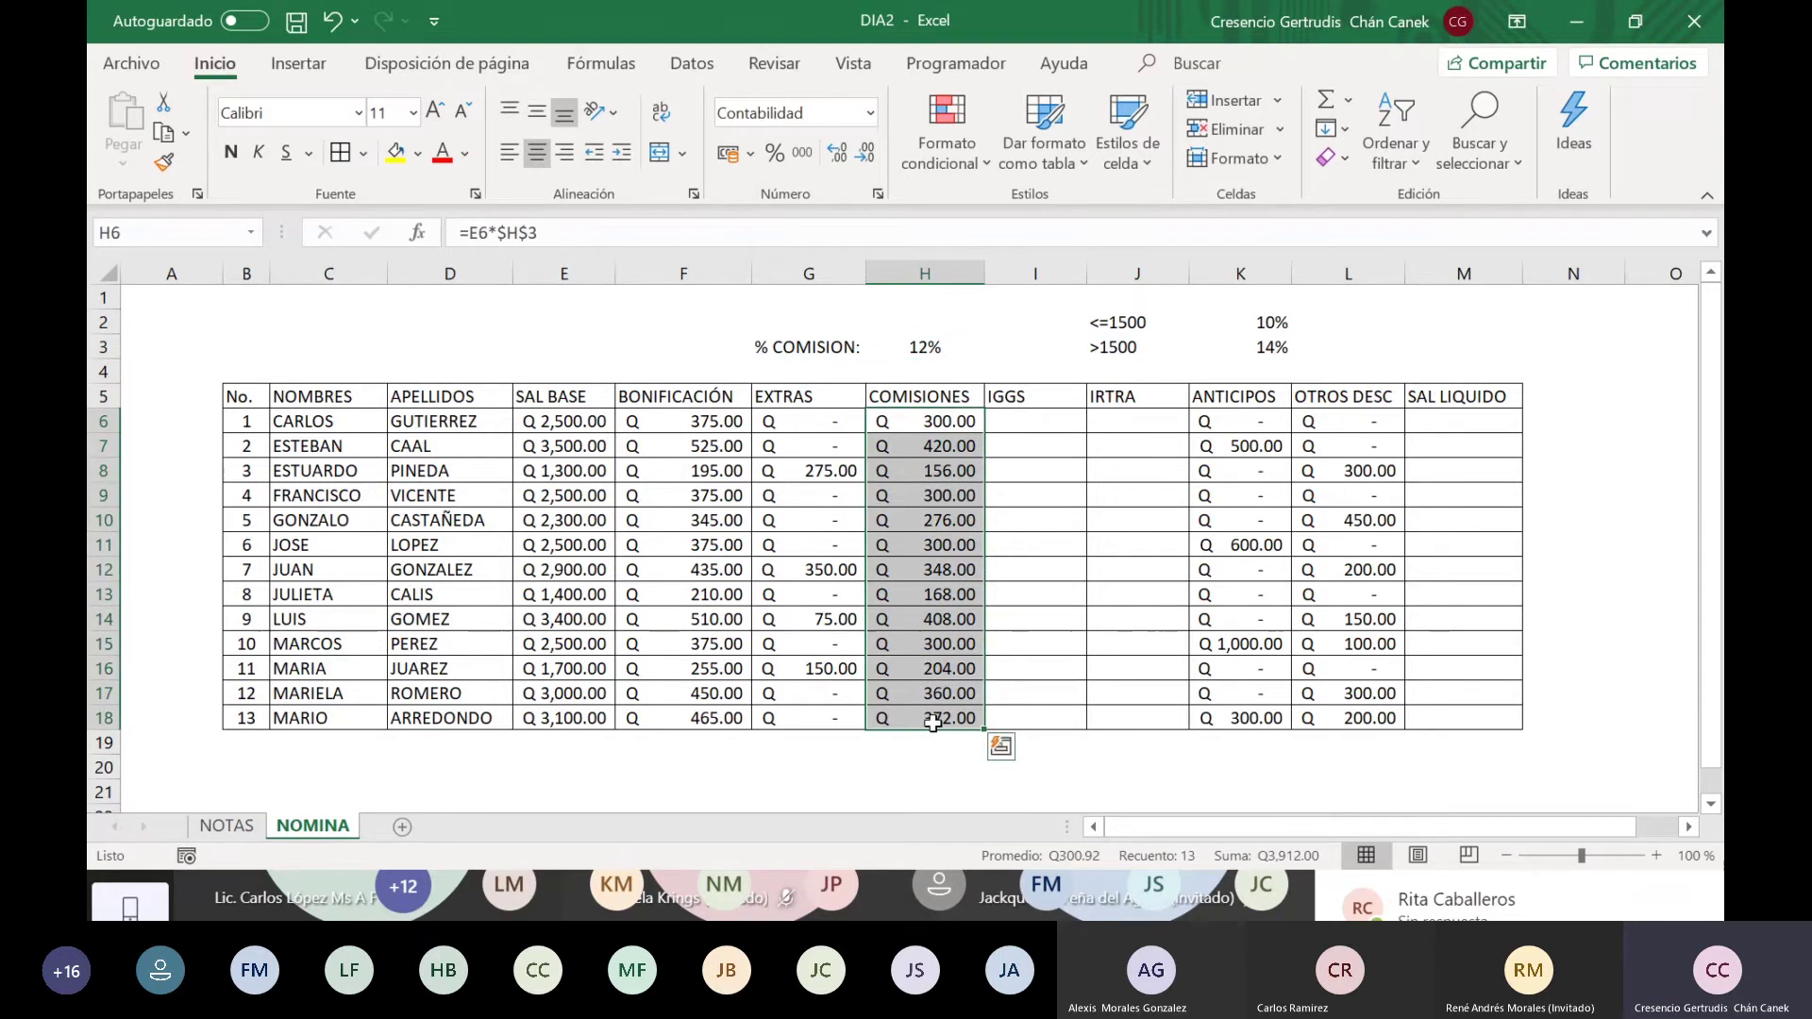
key("Delete")
left_click_drag(807, 348, 916, 351)
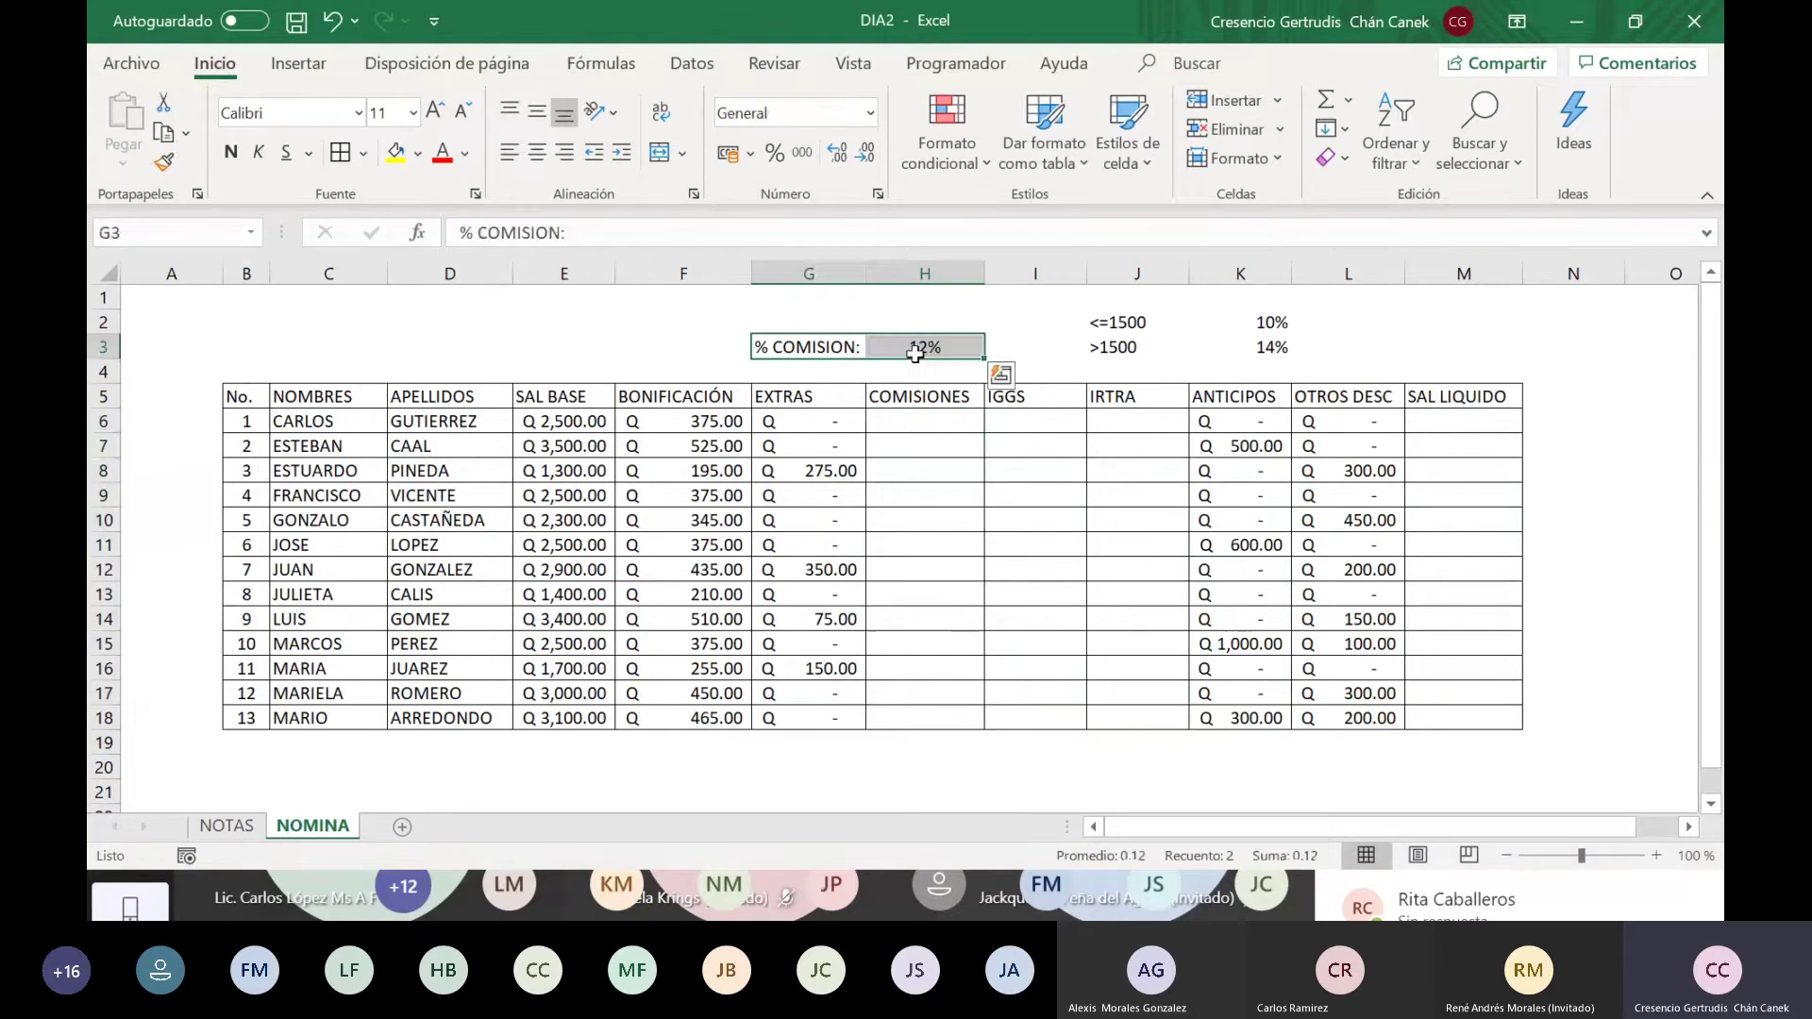
key("Delete")
left_click(1173, 346)
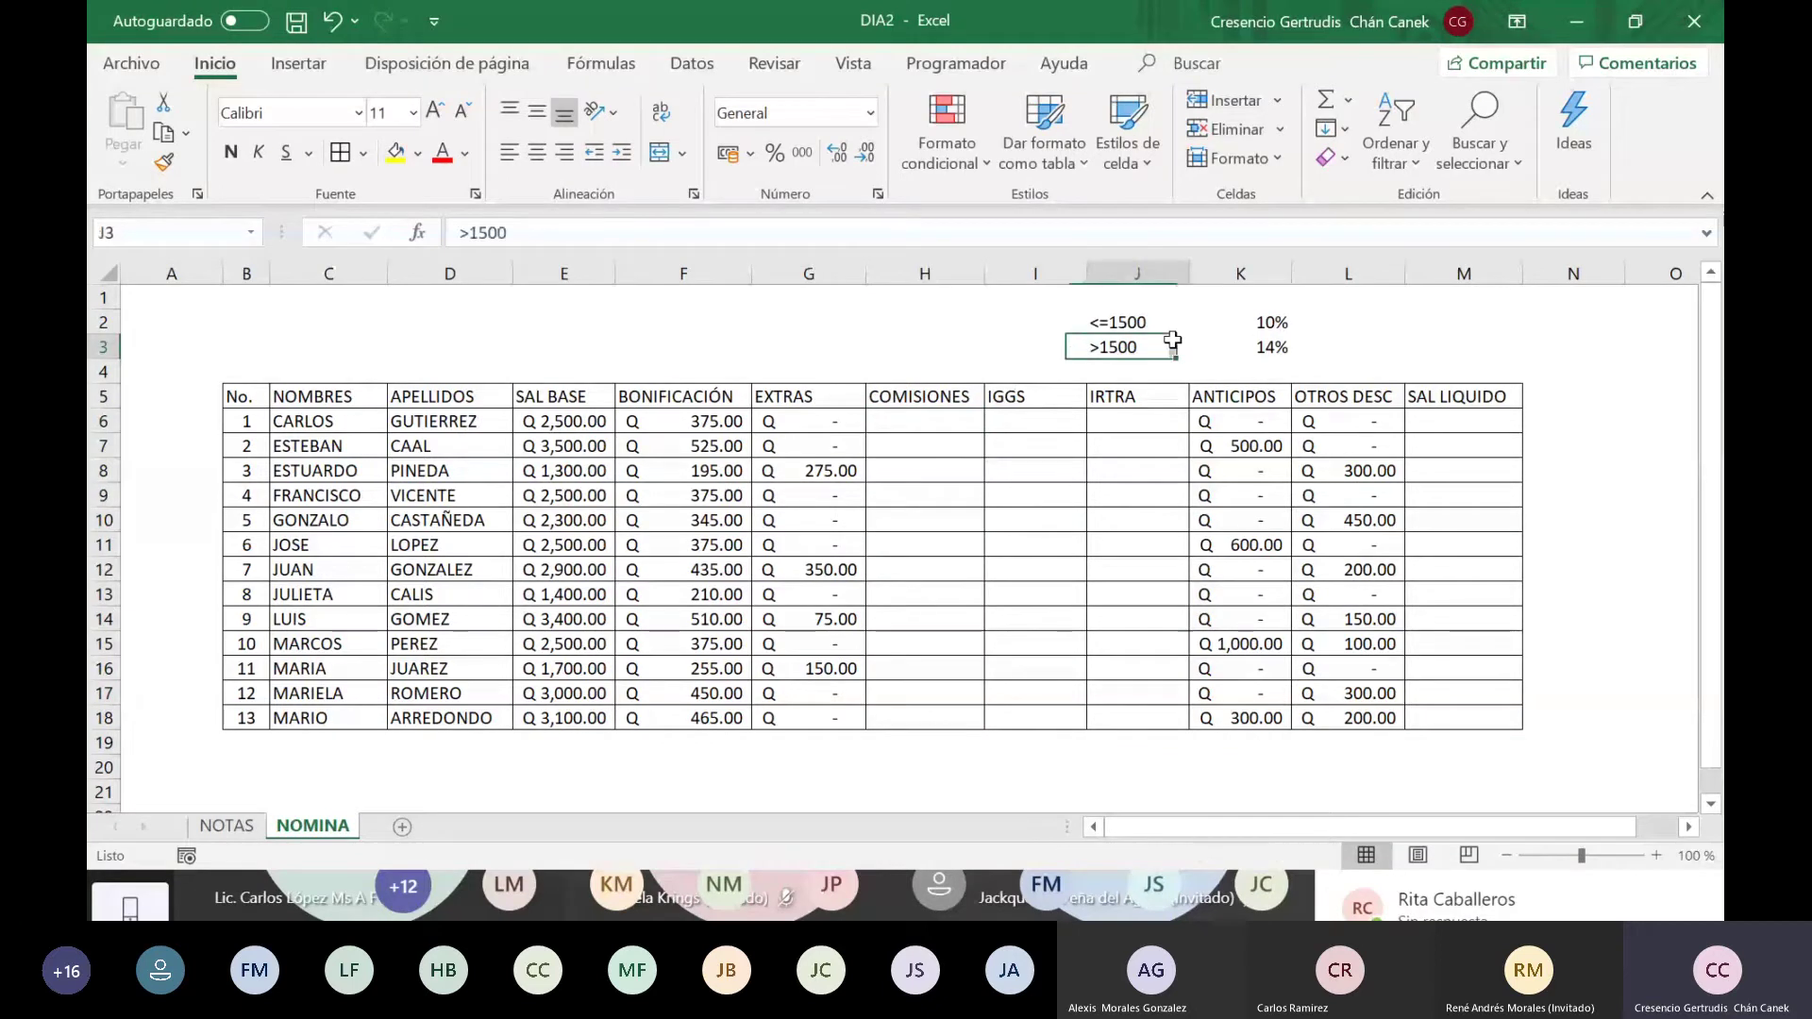
left_click(1347, 343)
key("Left")
key("Up")
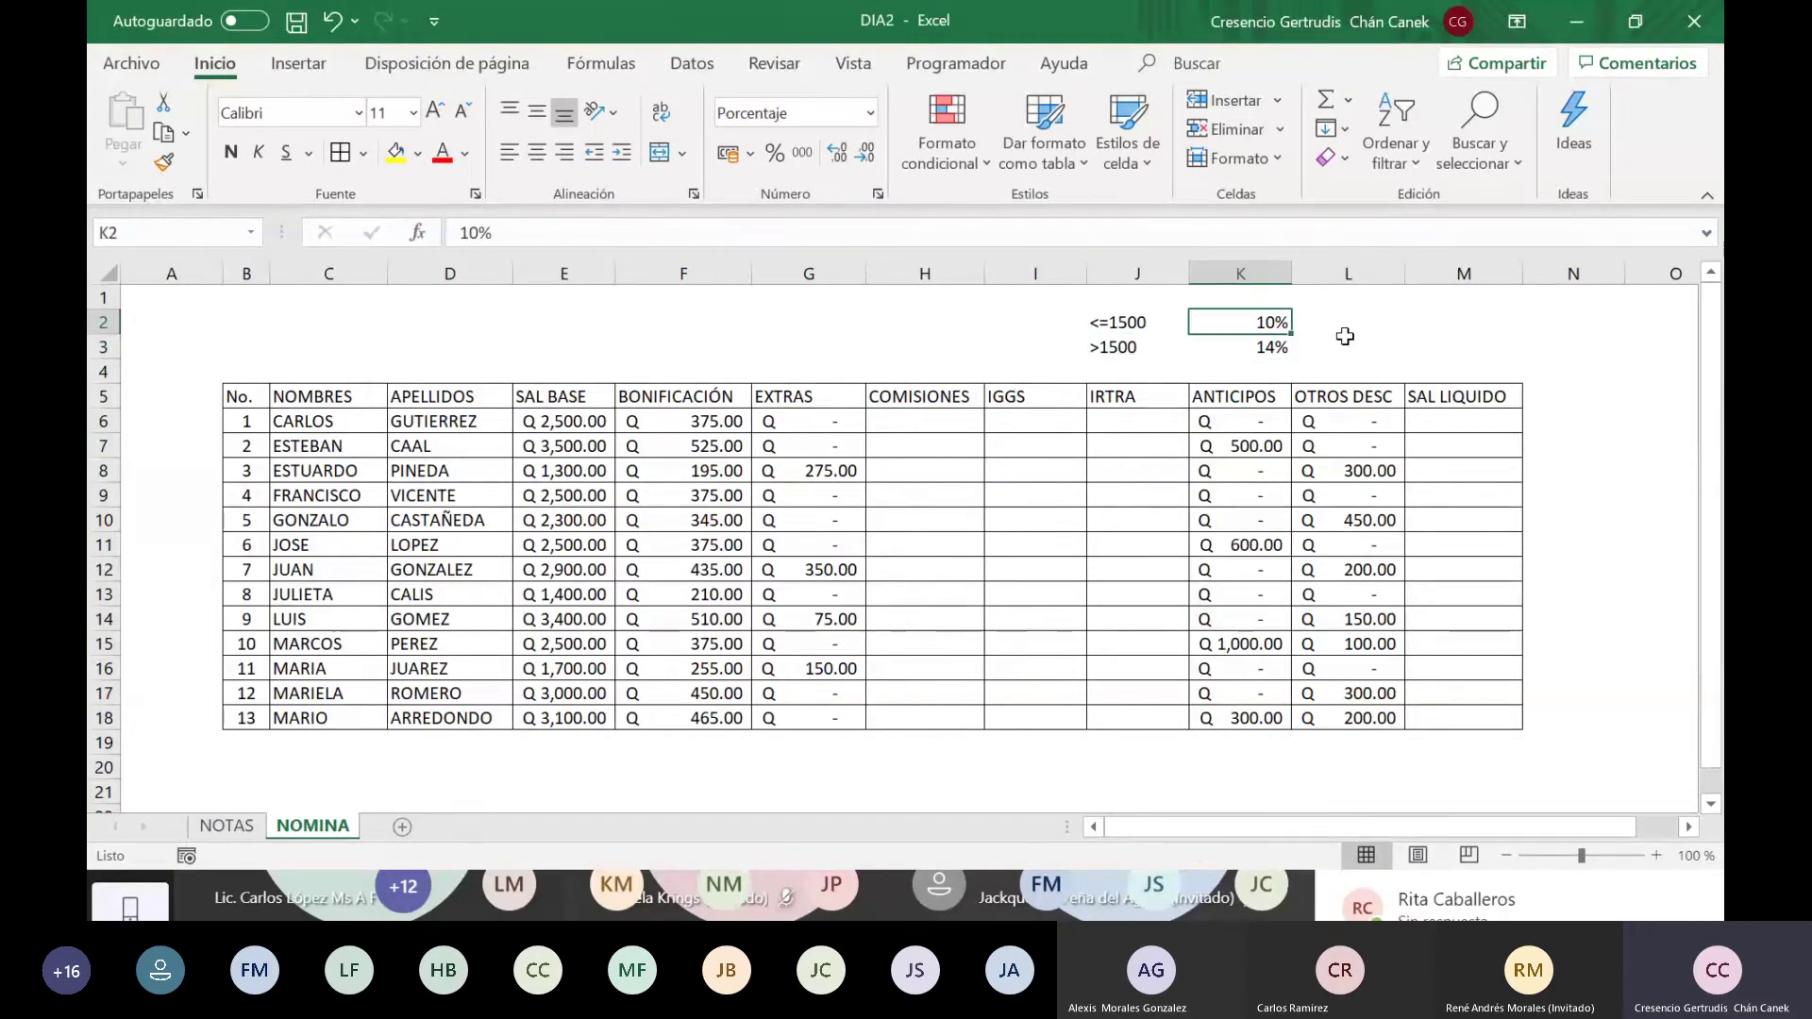
Step: Center the two commission rates in K2:K3 horizontally
key("shift+Down")
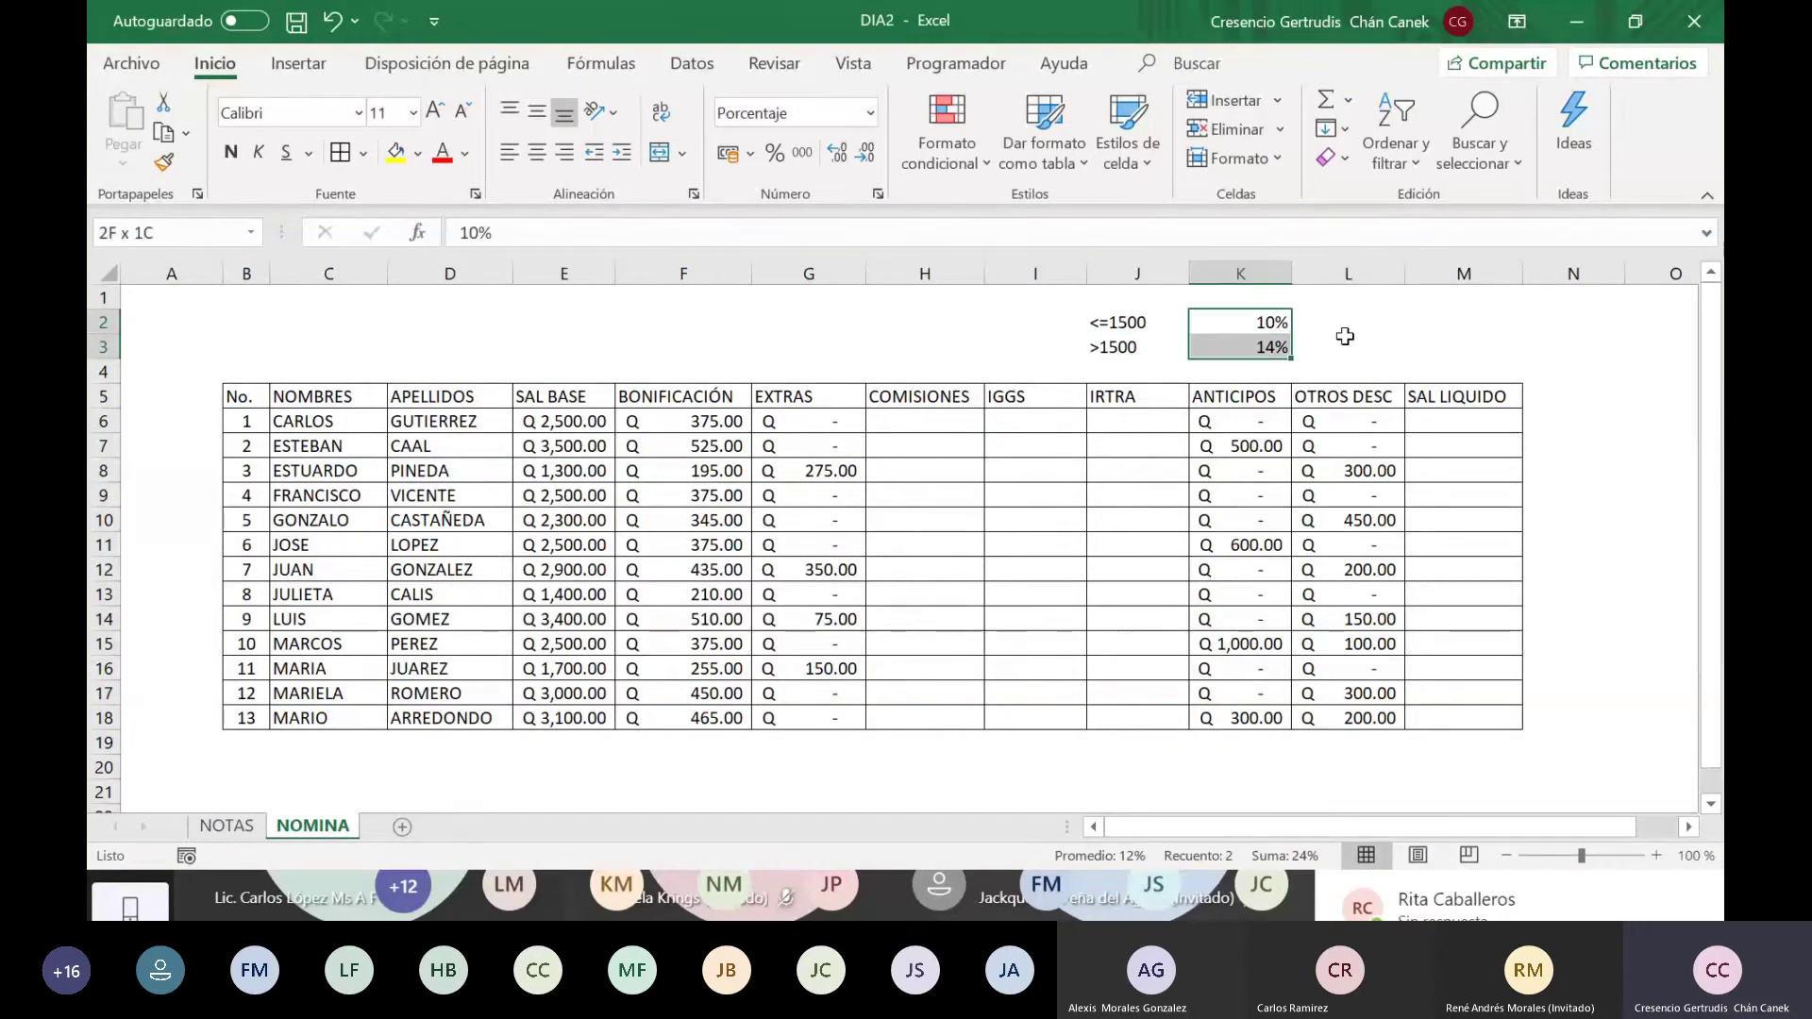
left_click(535, 152)
left_click(1075, 523)
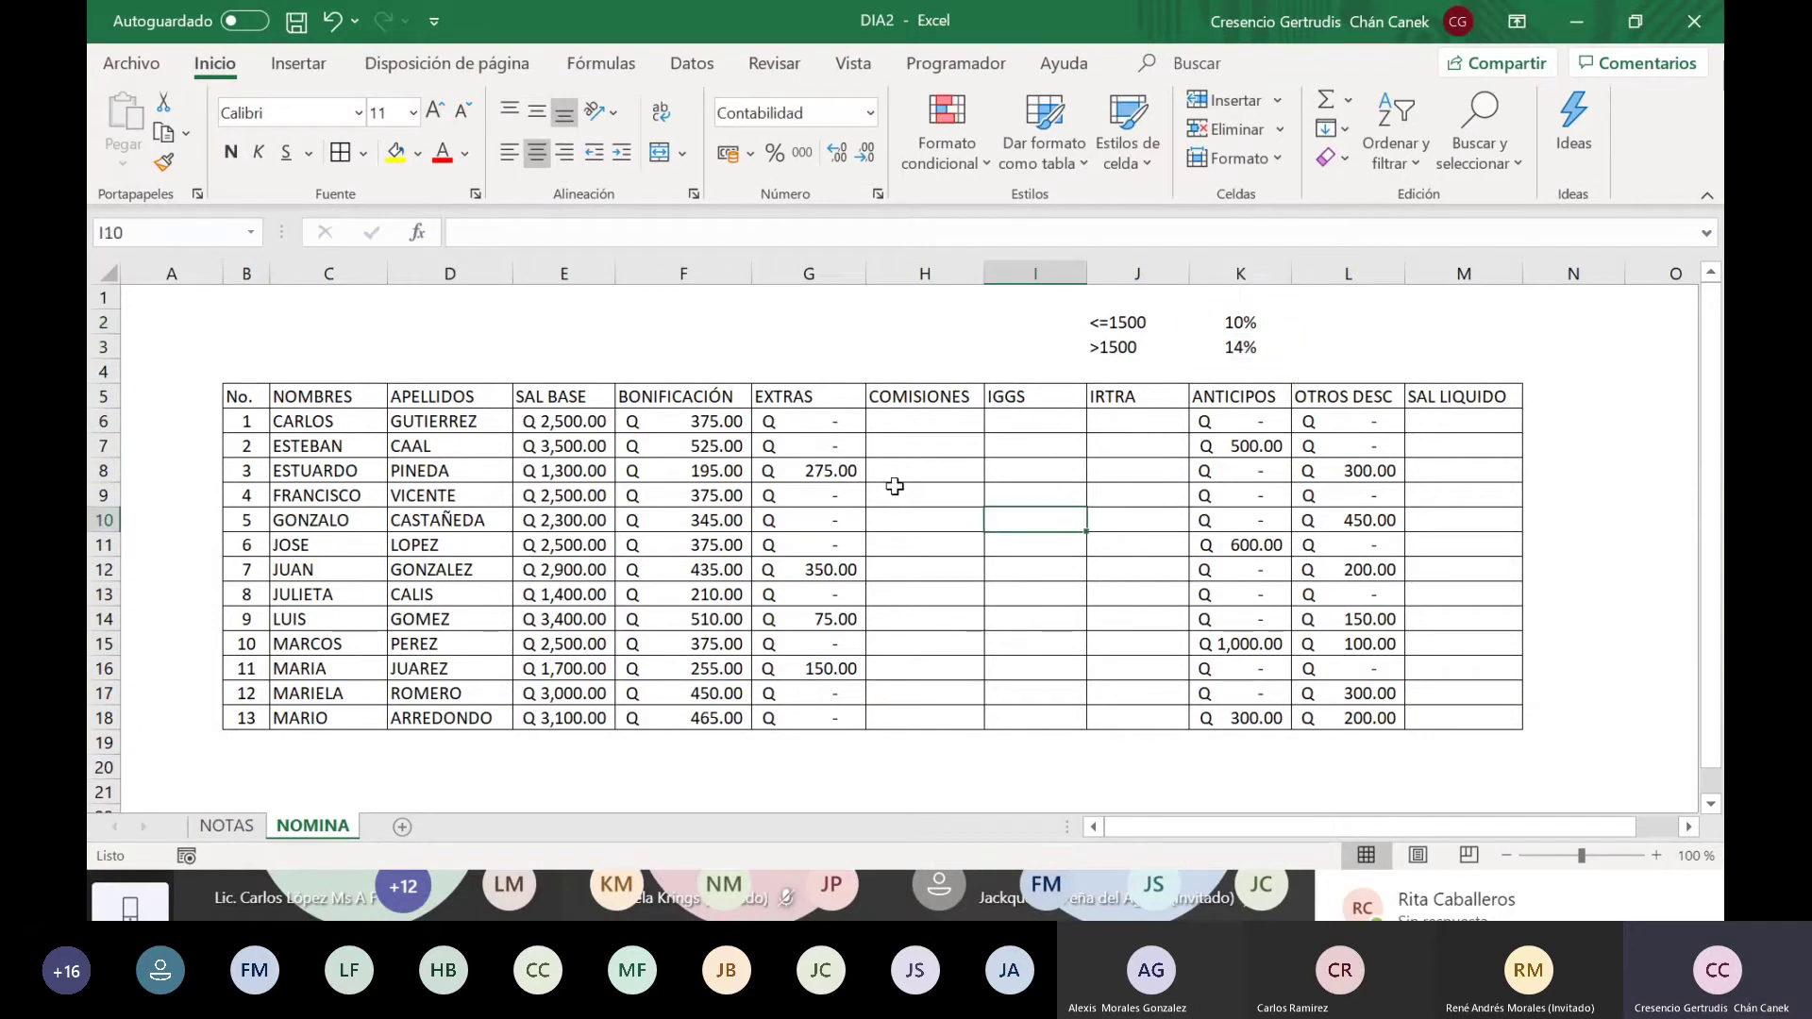
Step: Begin an SI formula in H6 with the logical test E6<=1500
left_click(870, 426)
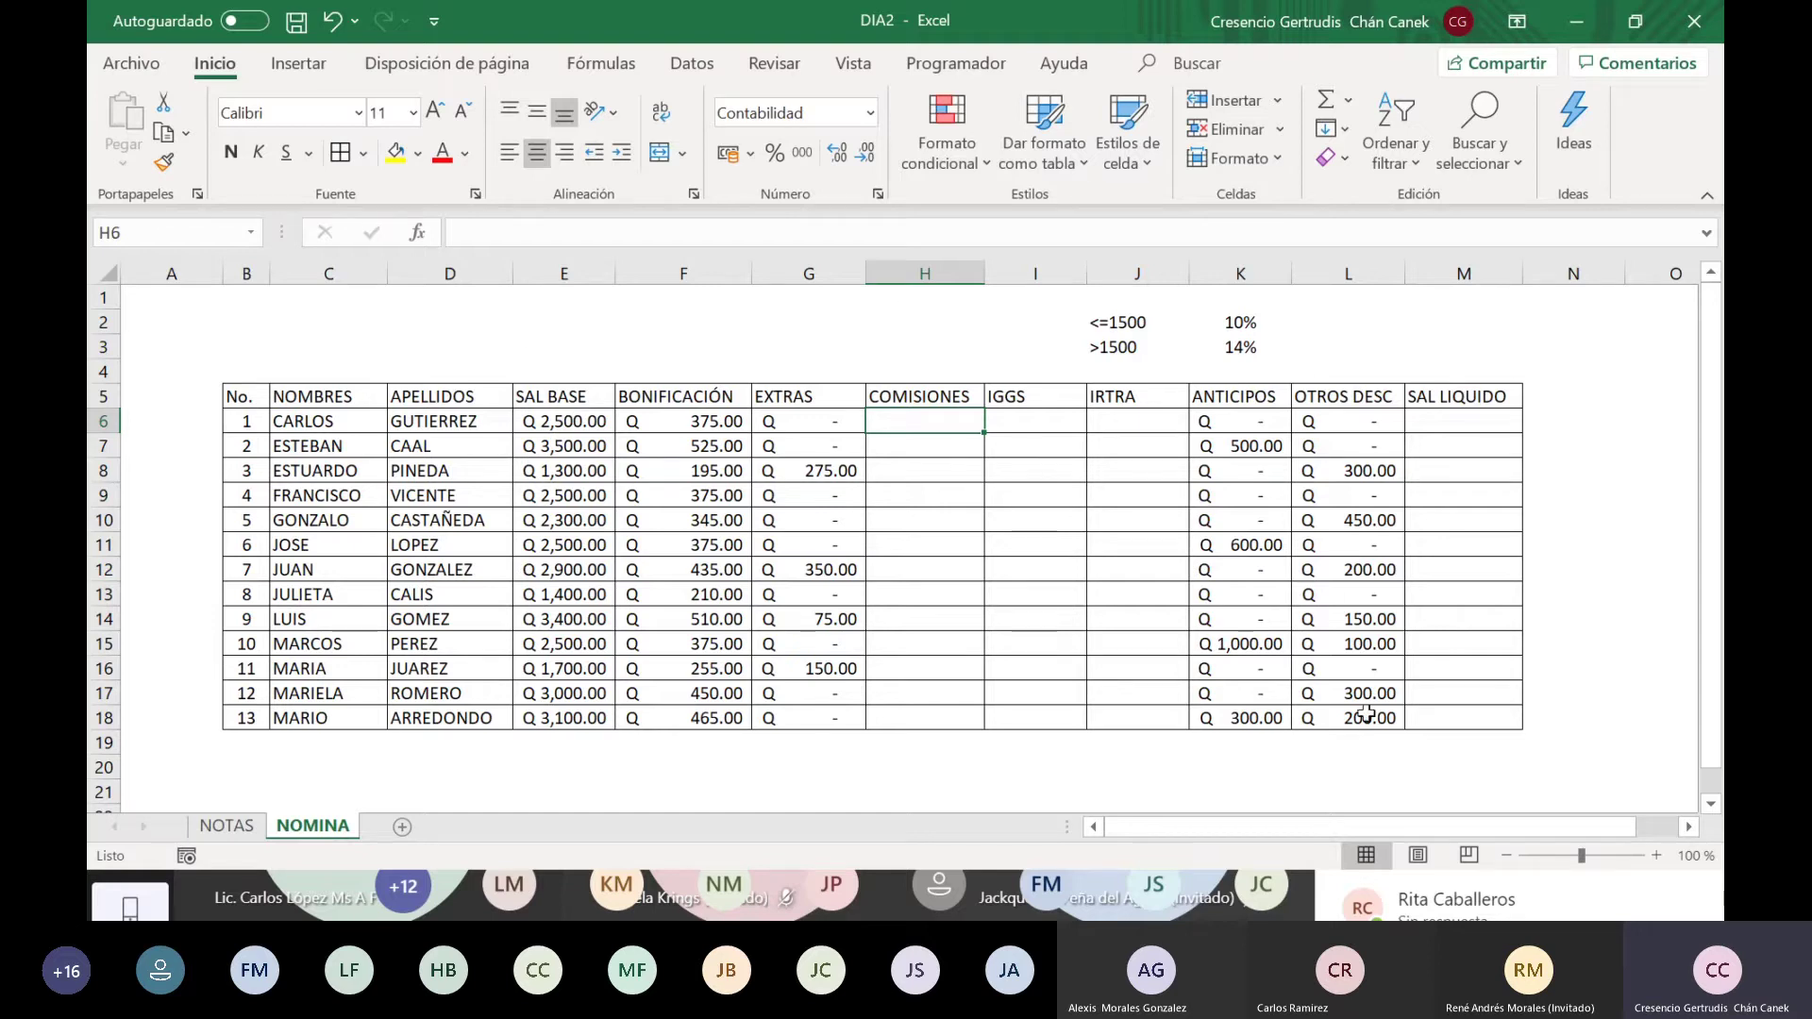
type("=")
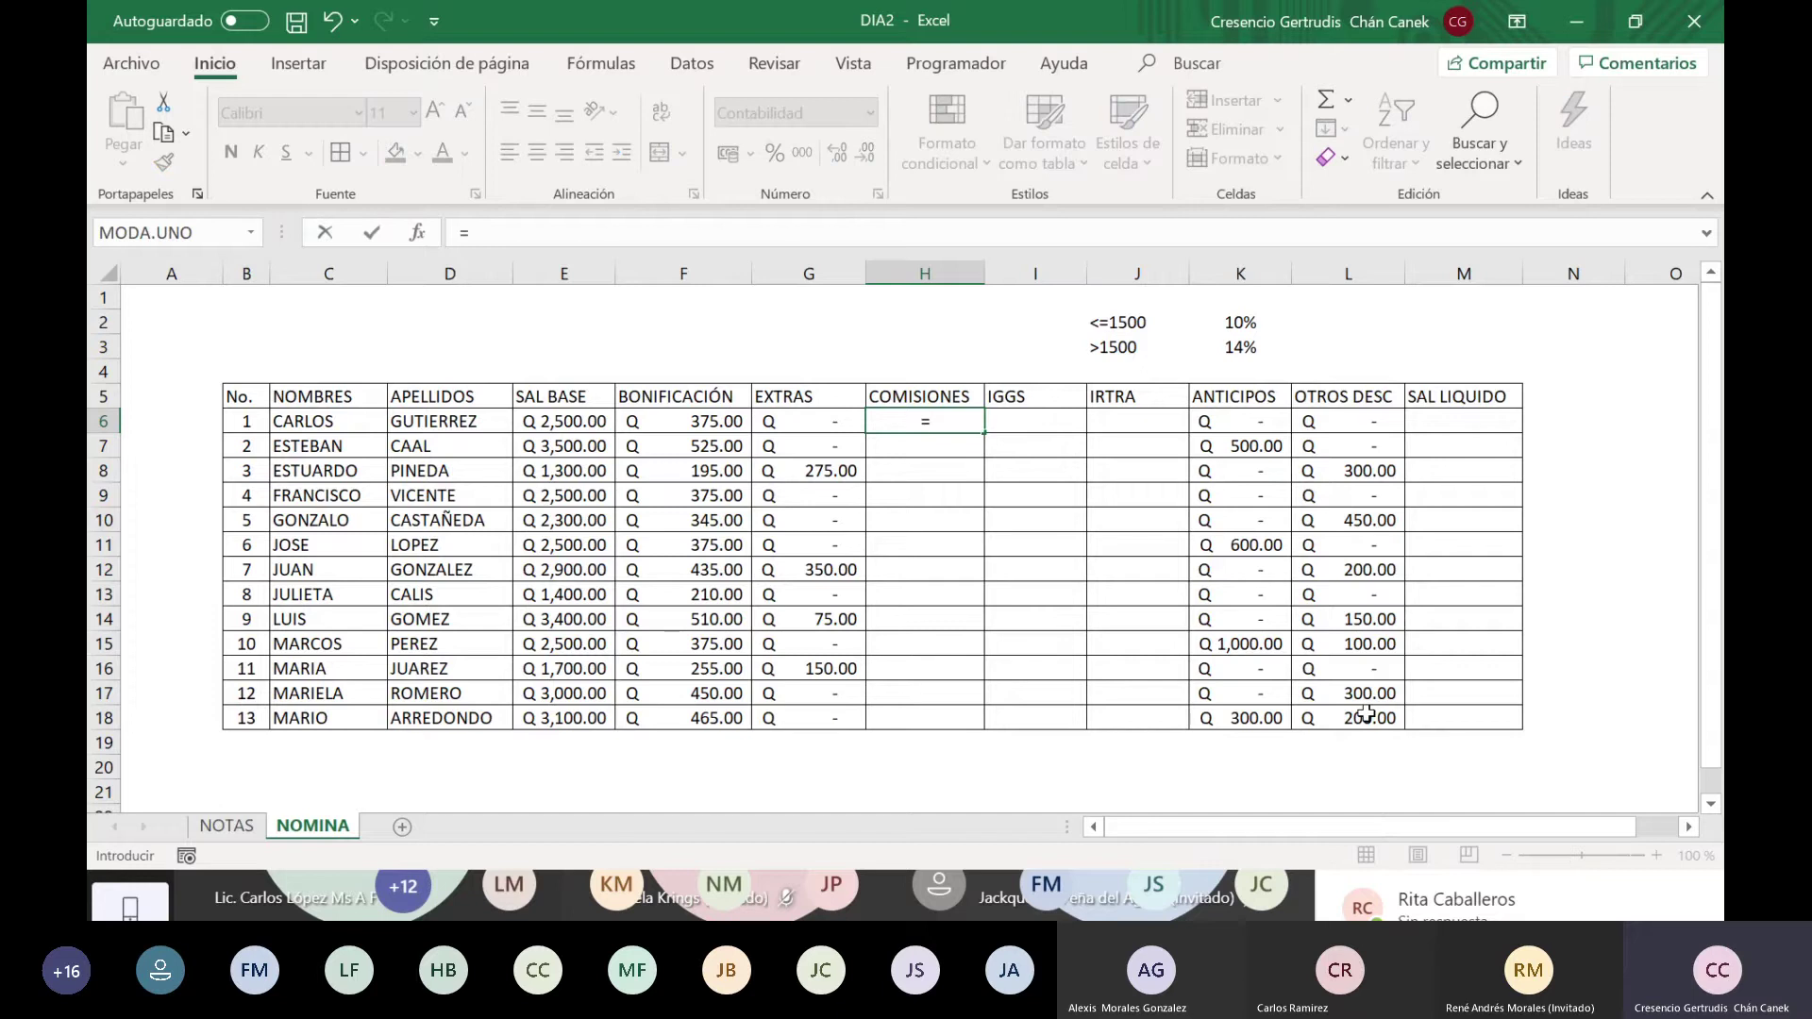
type("SI")
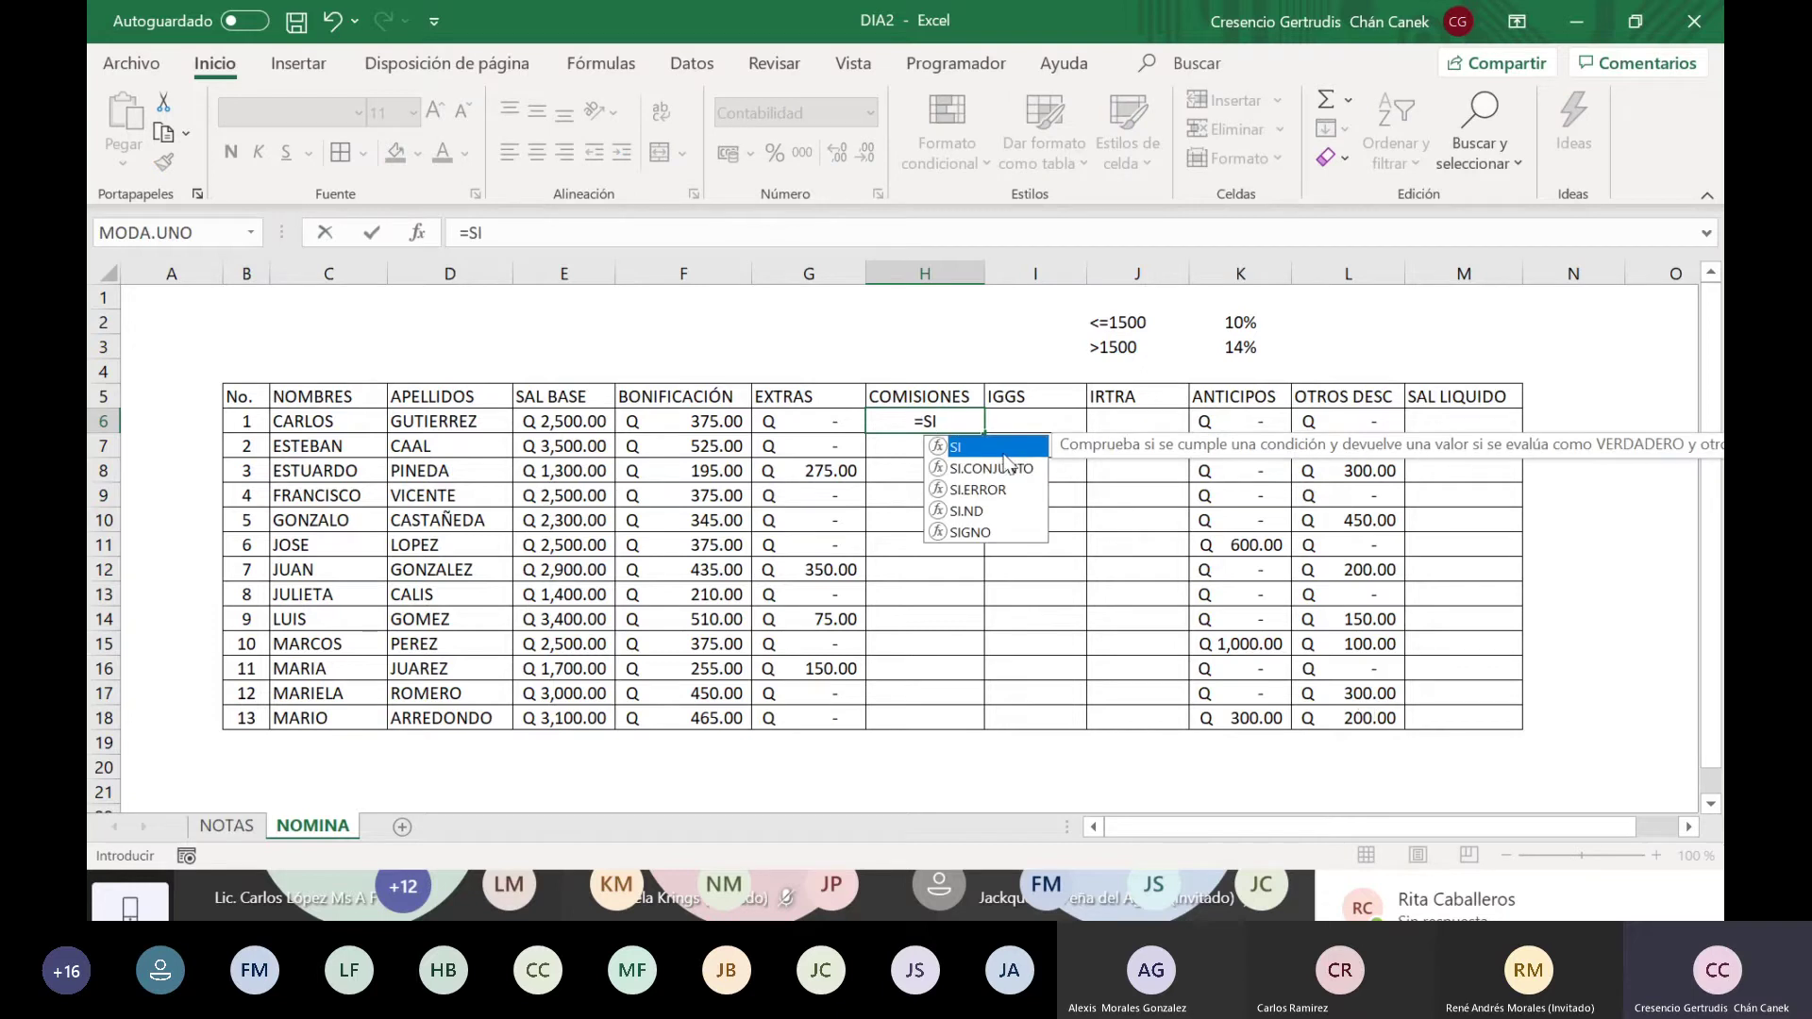
type("(")
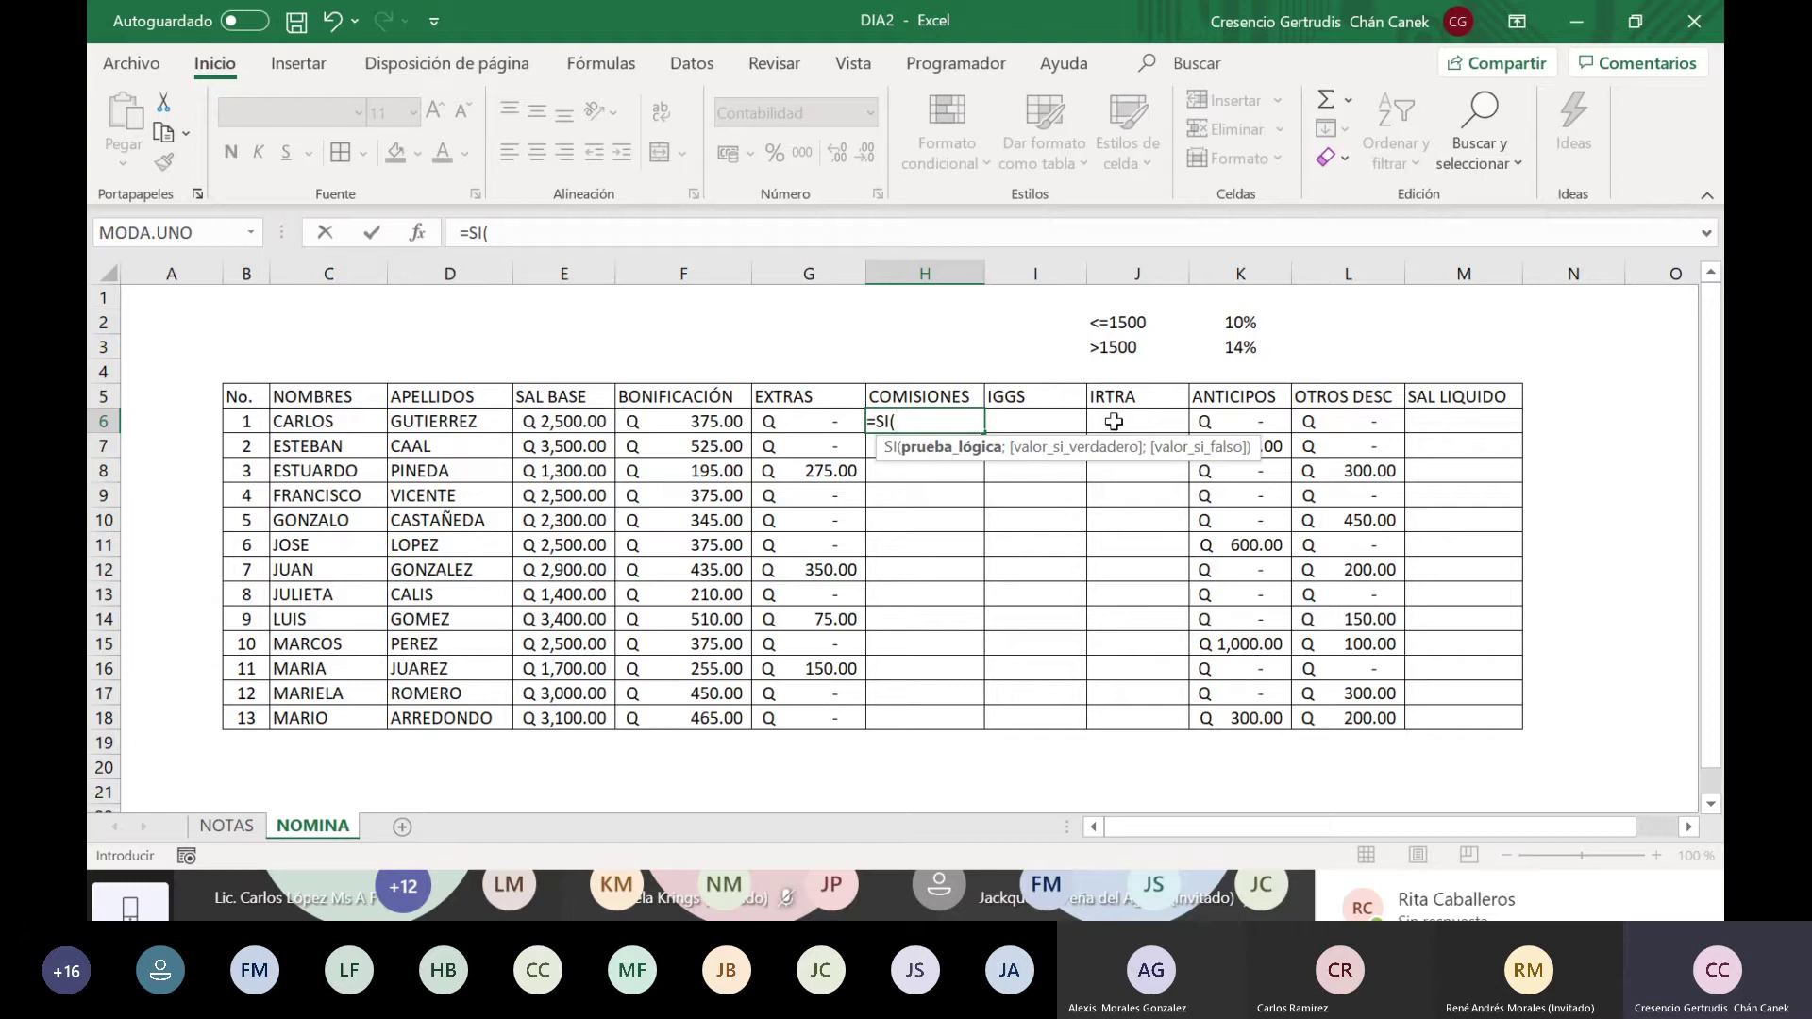
left_click(562, 421)
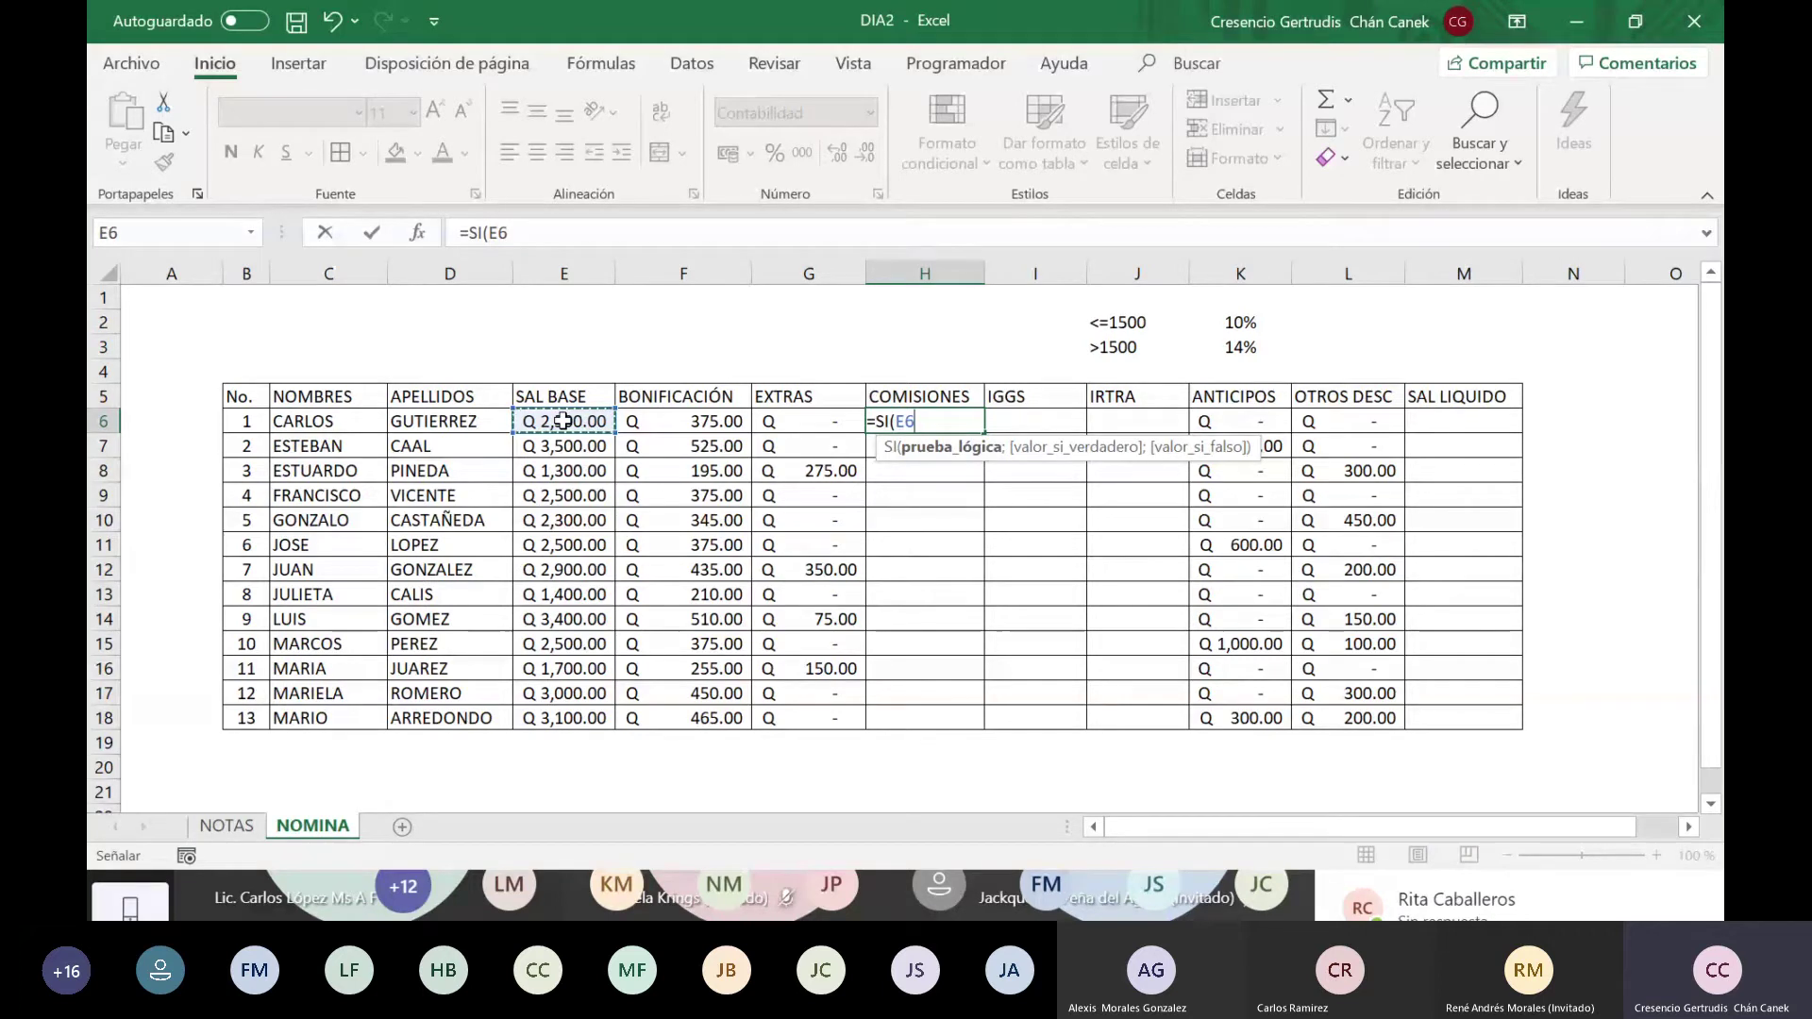
type("<")
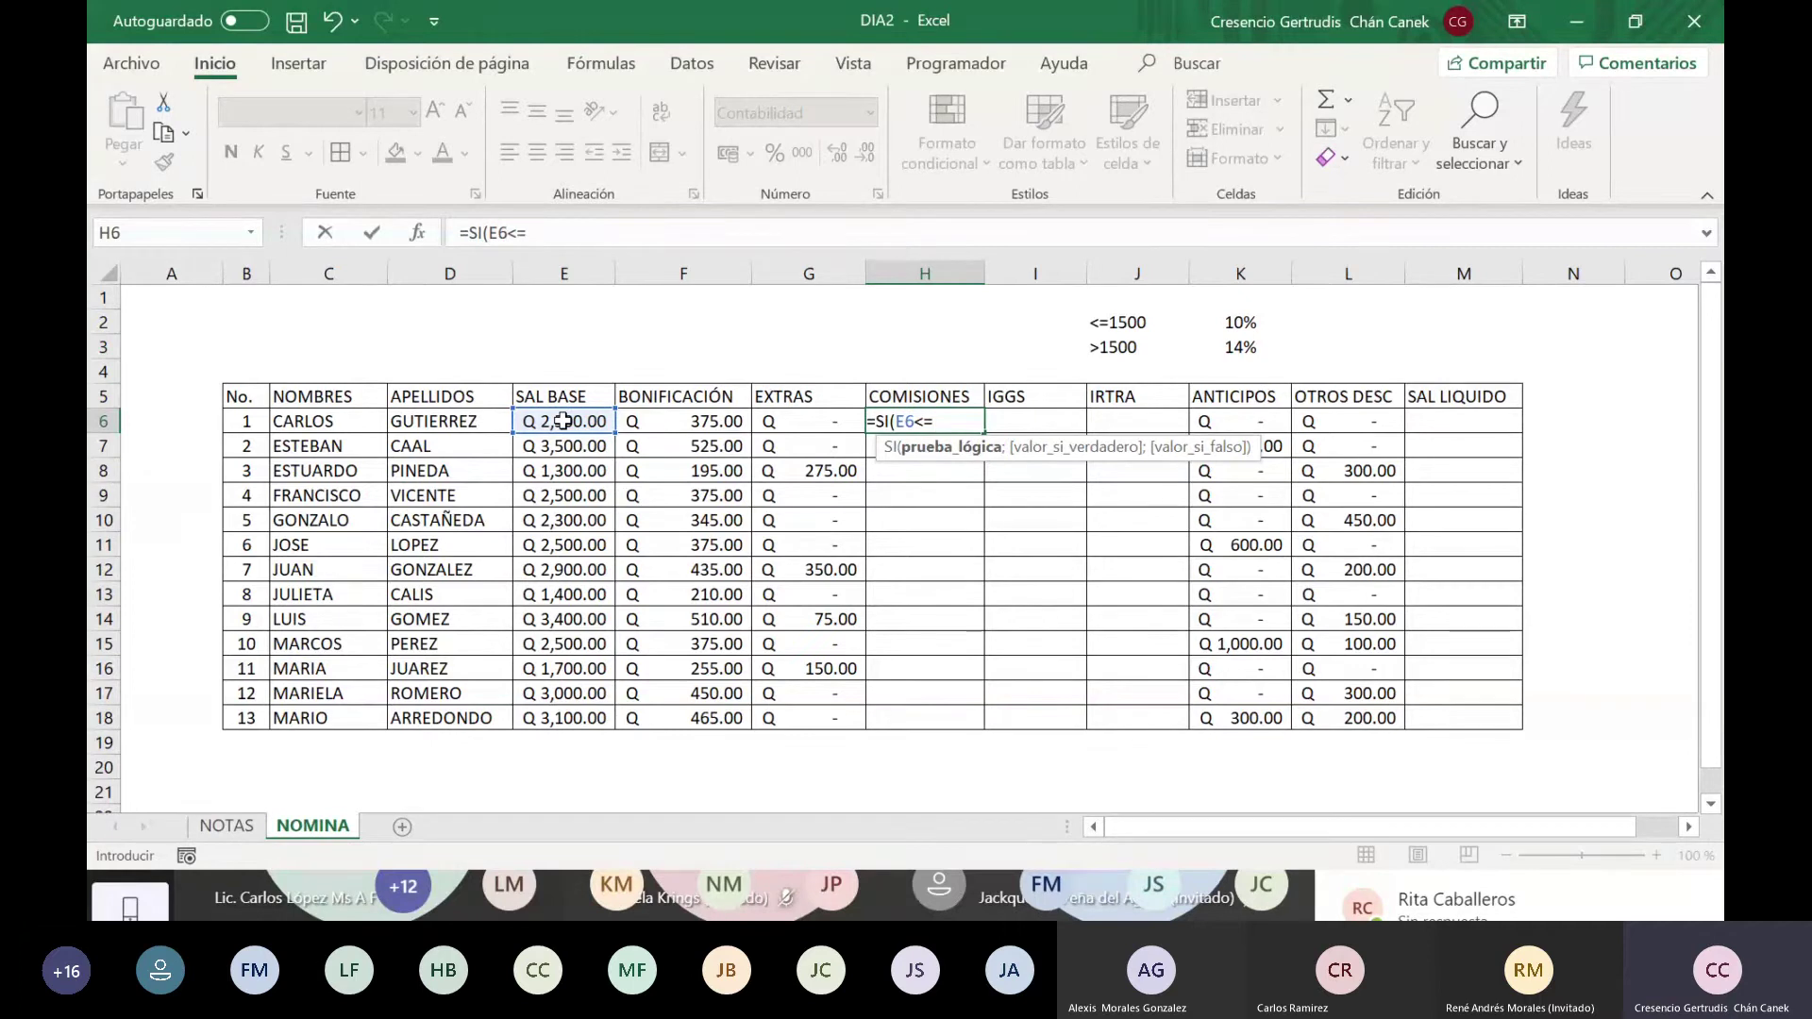
type("=1500;")
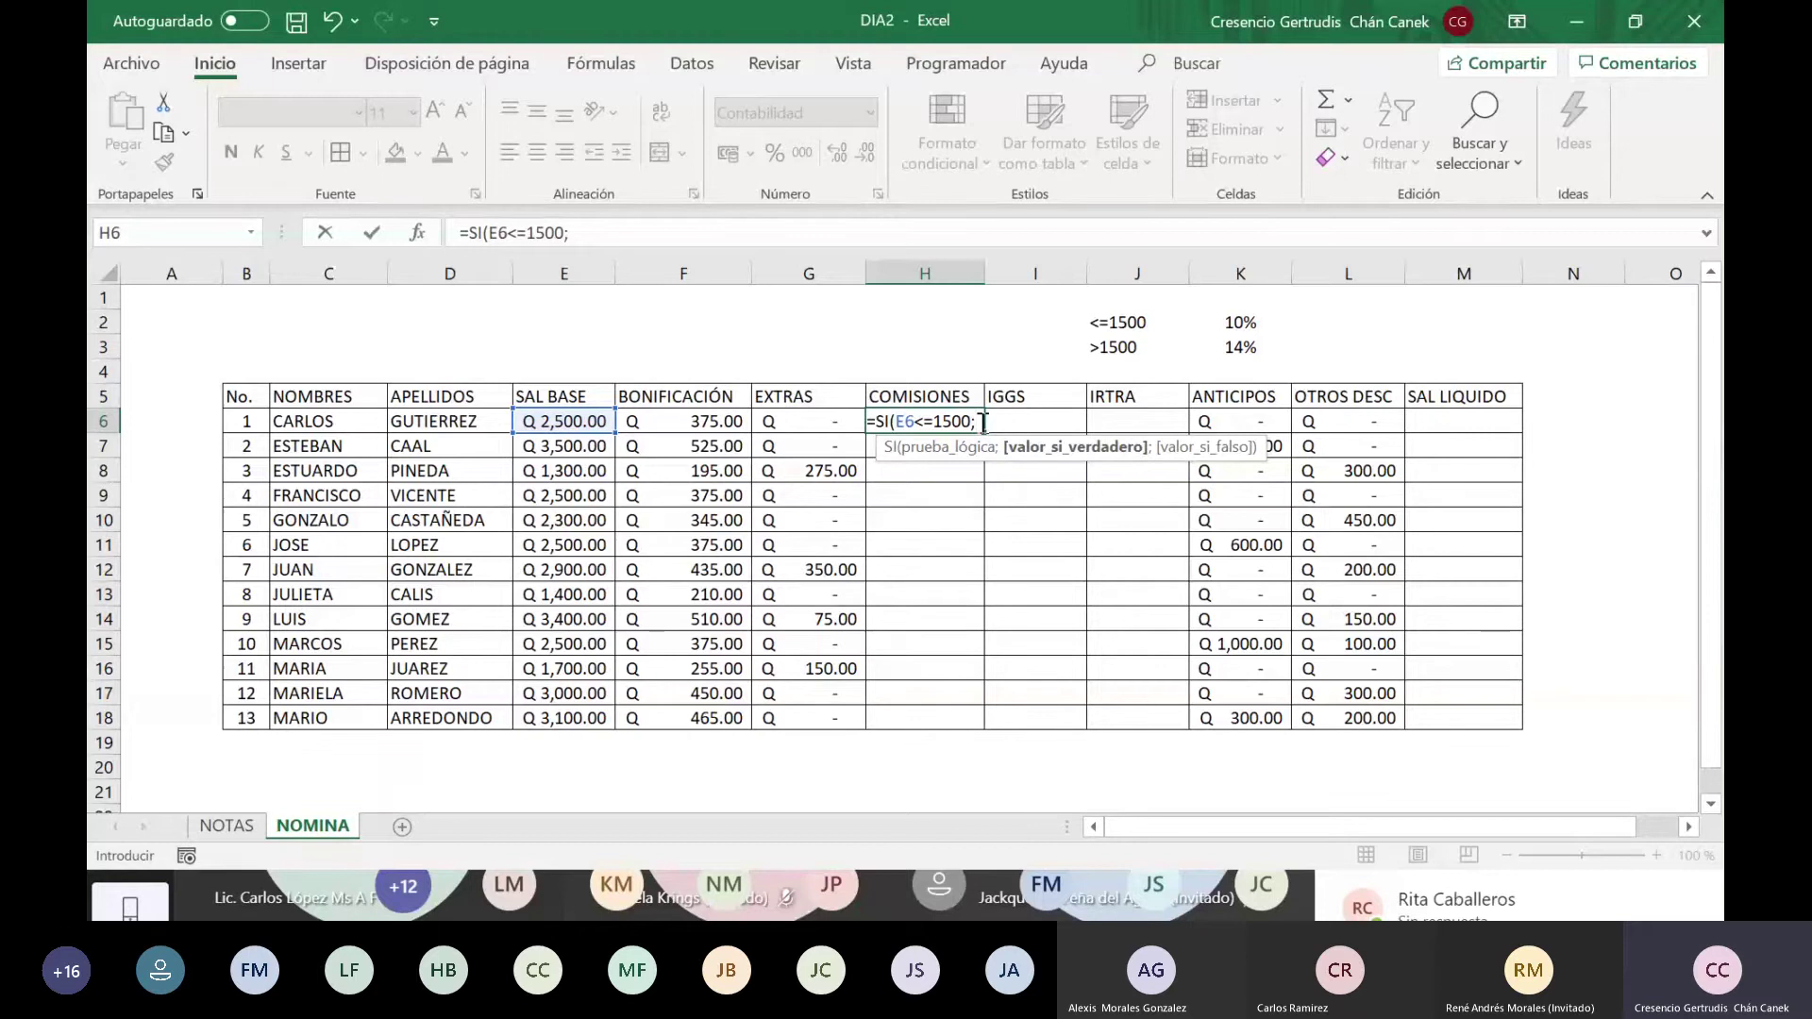
Step: Add E6*$K$2 as the SI formula's value if true, with an absolute reference to the 10% rate
left_click(593, 425)
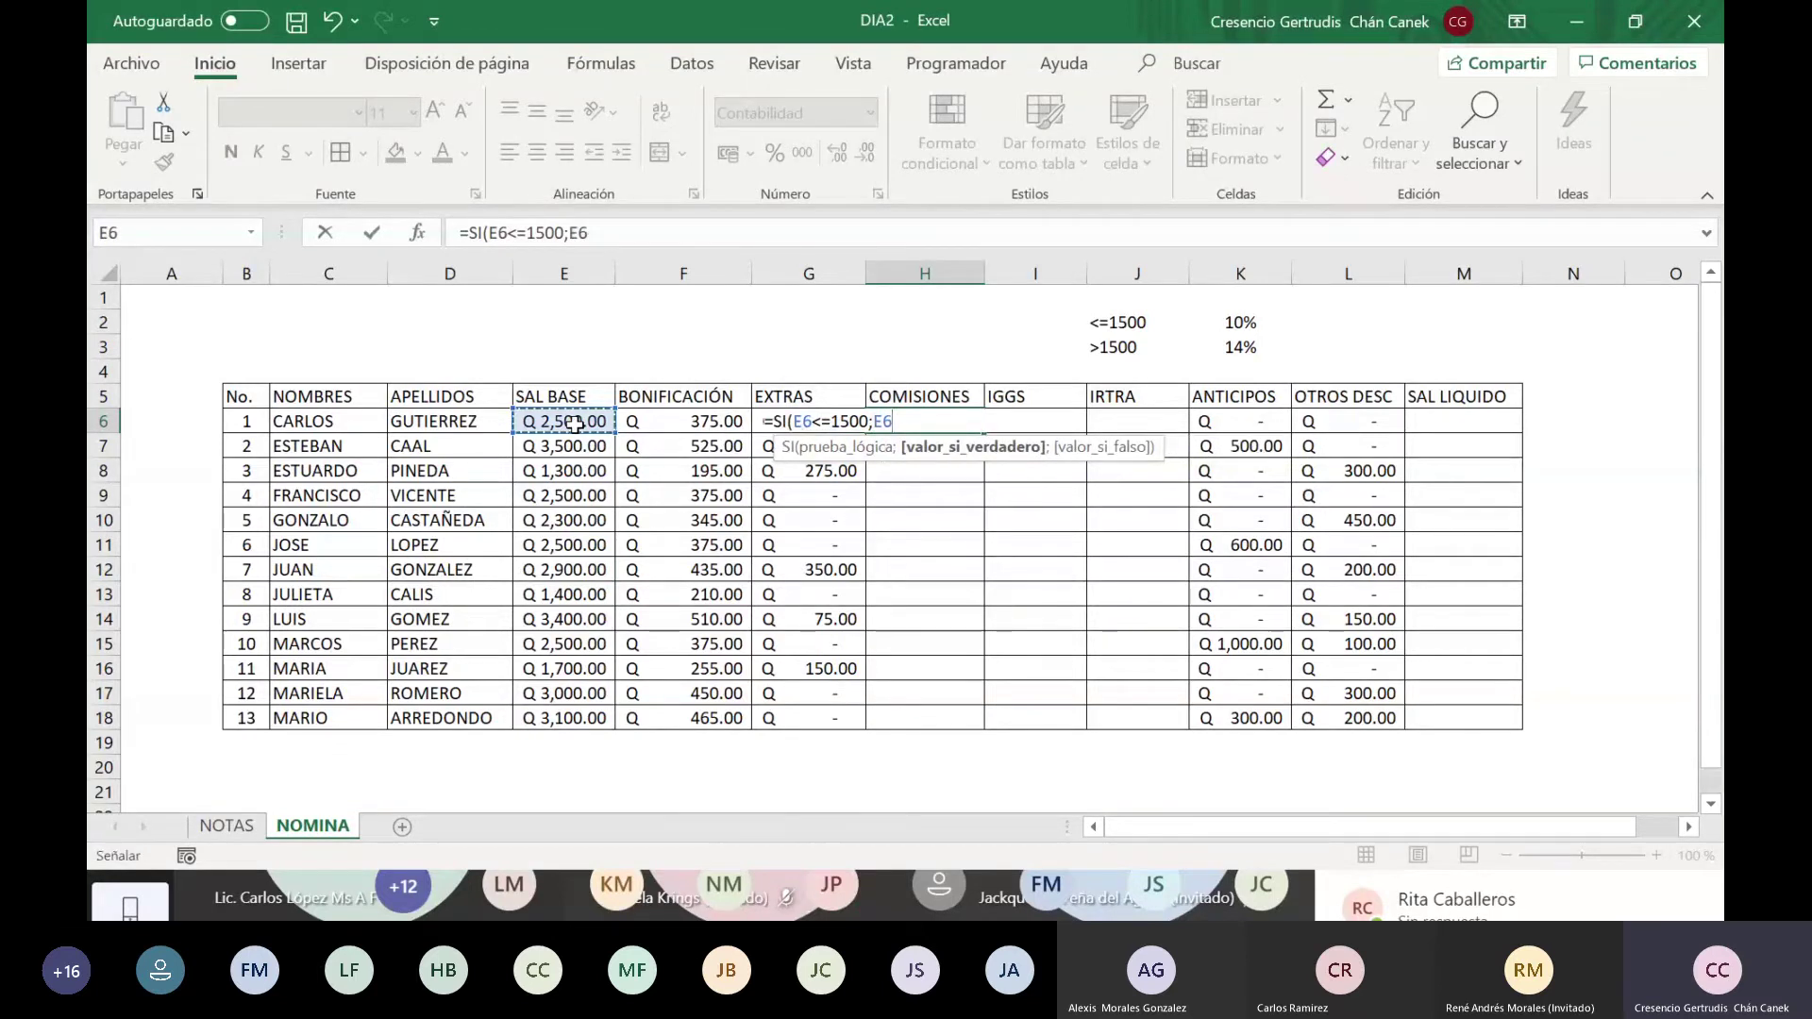
type("*")
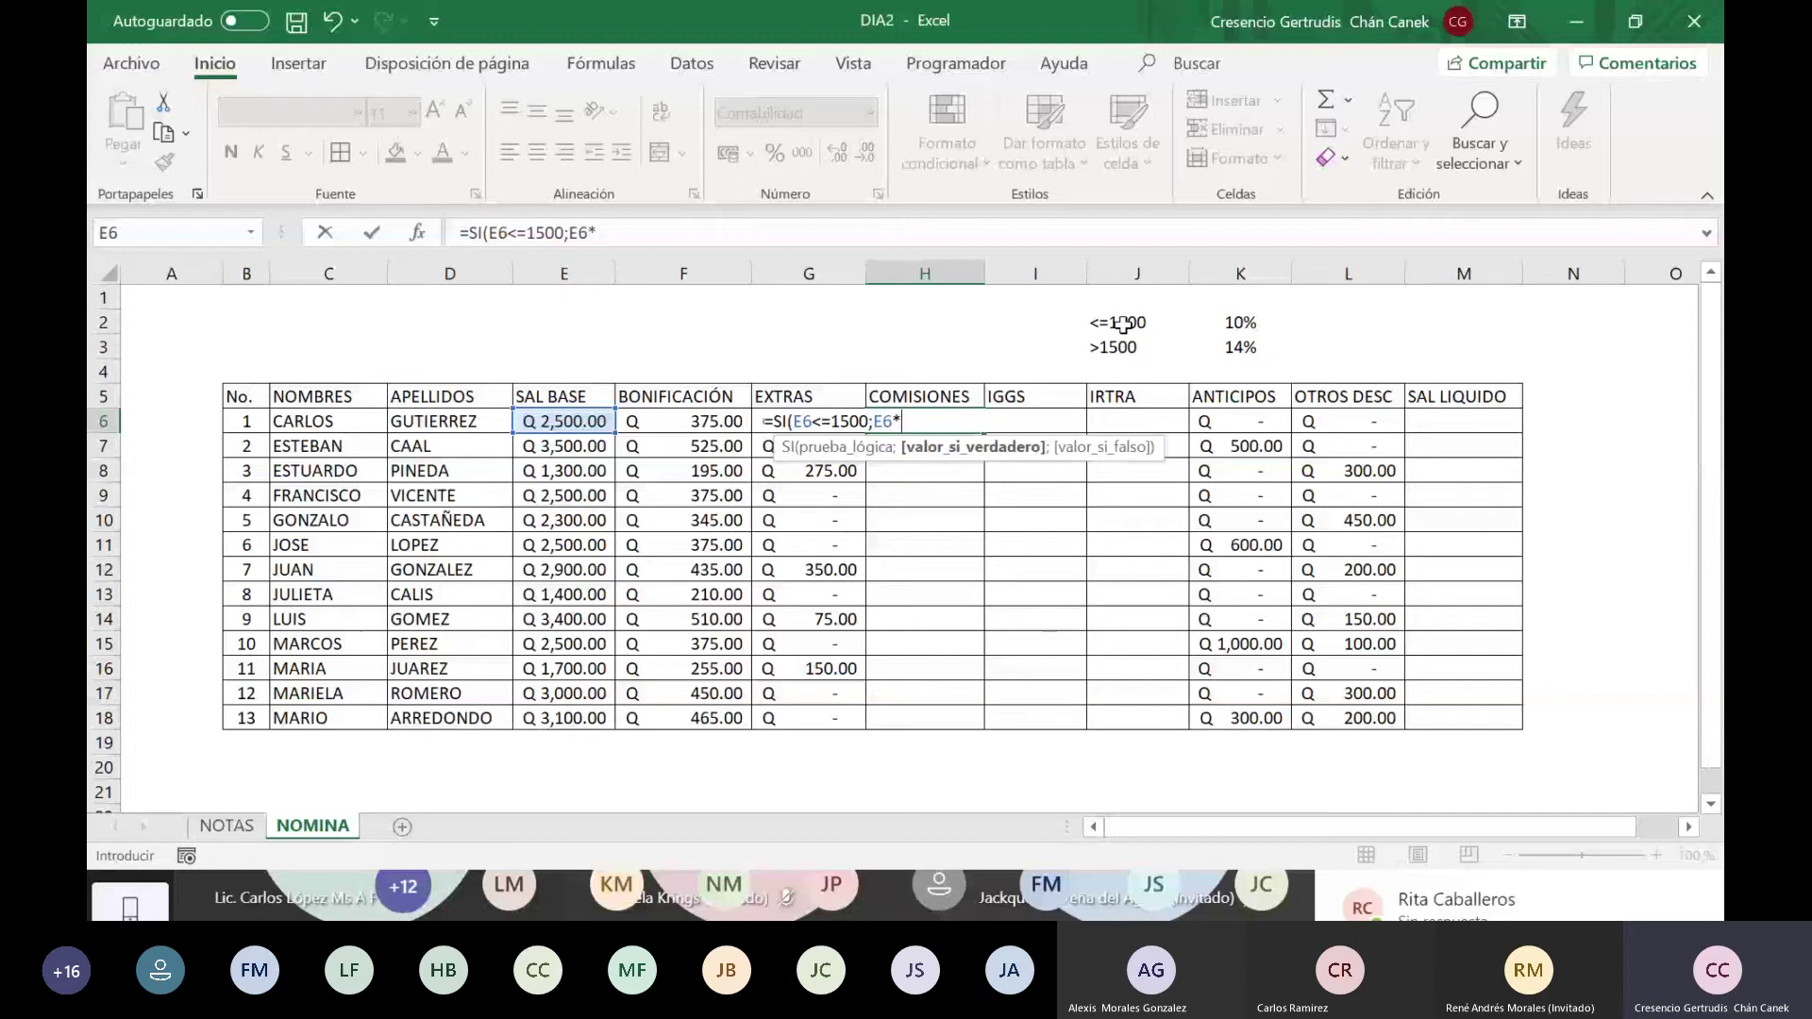
left_click(1232, 324)
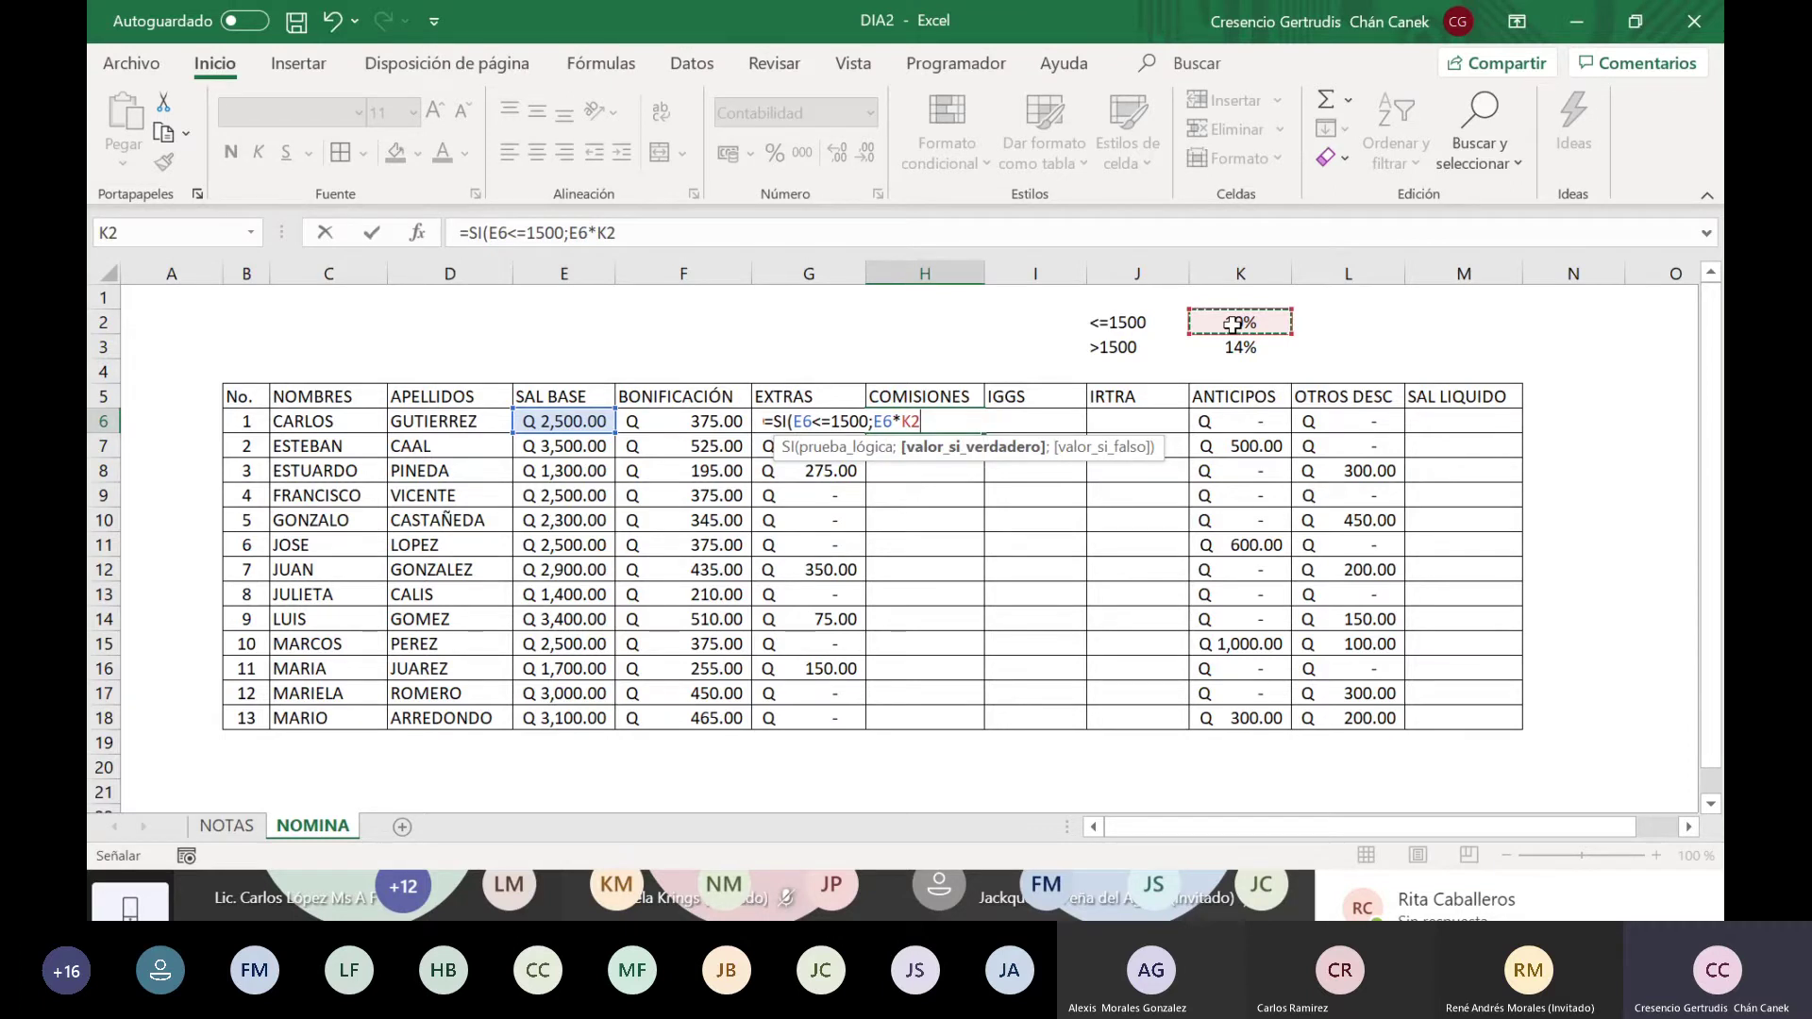
key("BackSpace")
key("BackSpace")
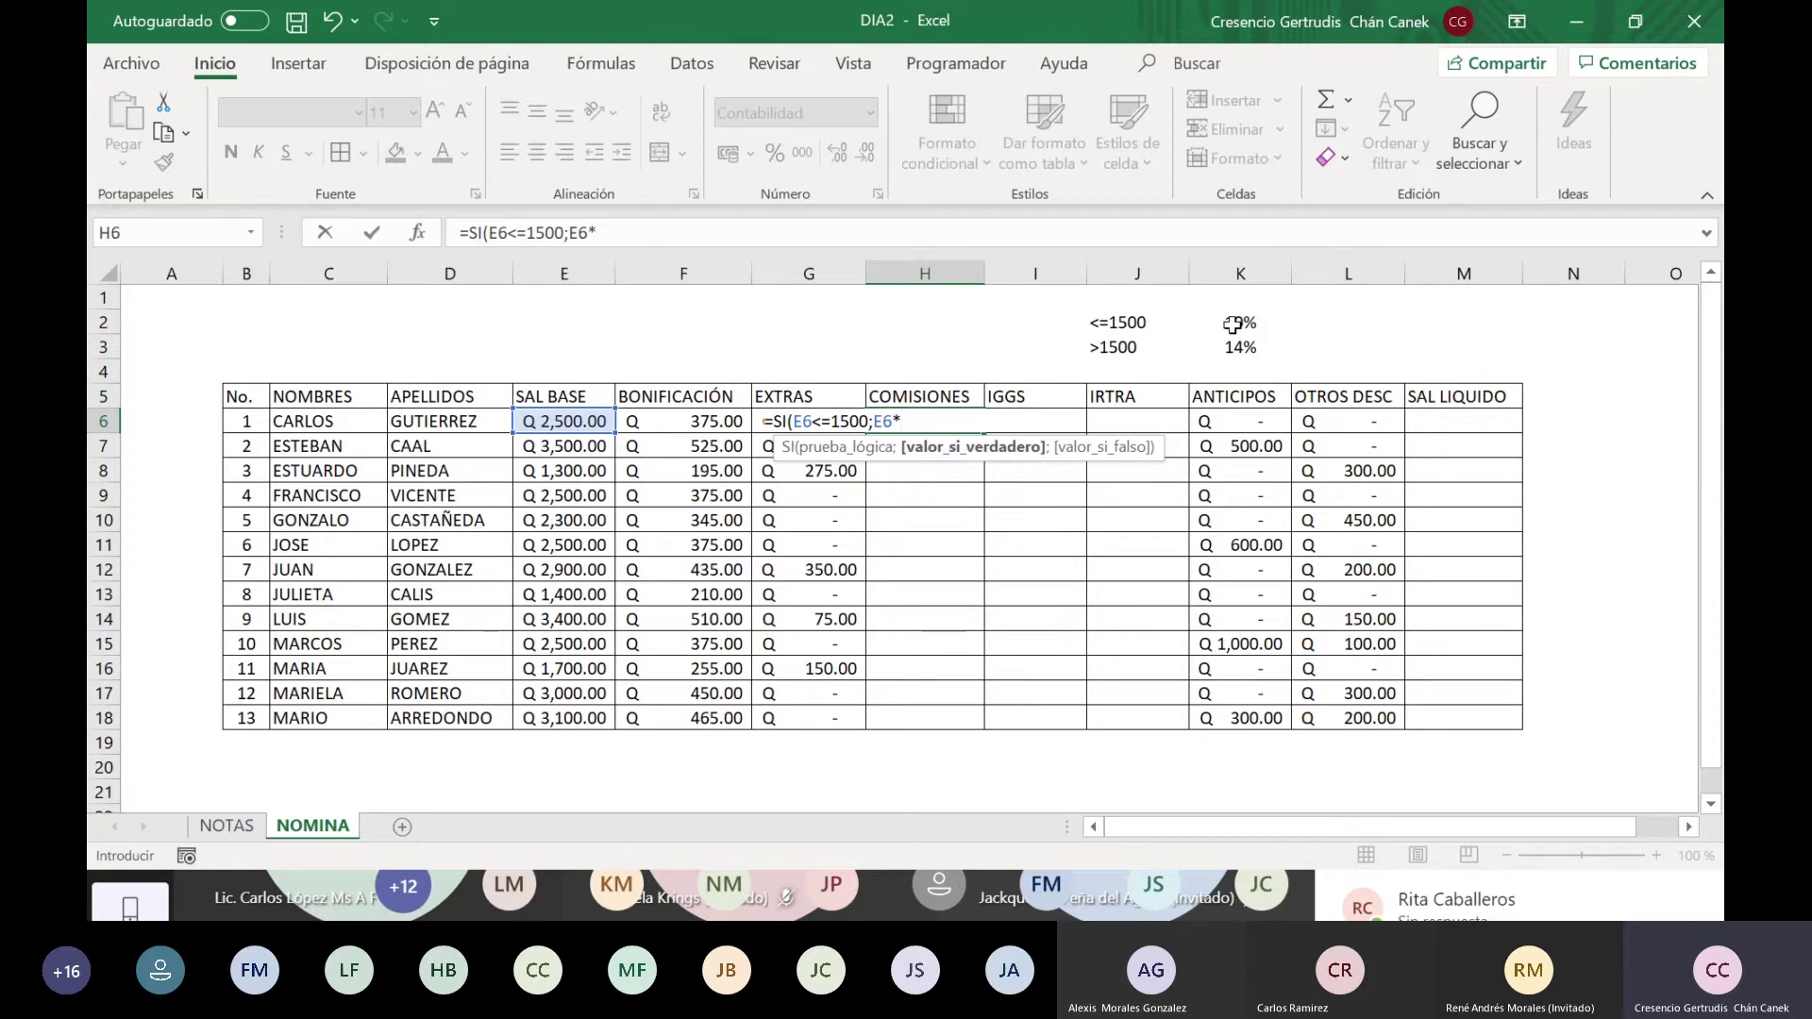
type("$K$2")
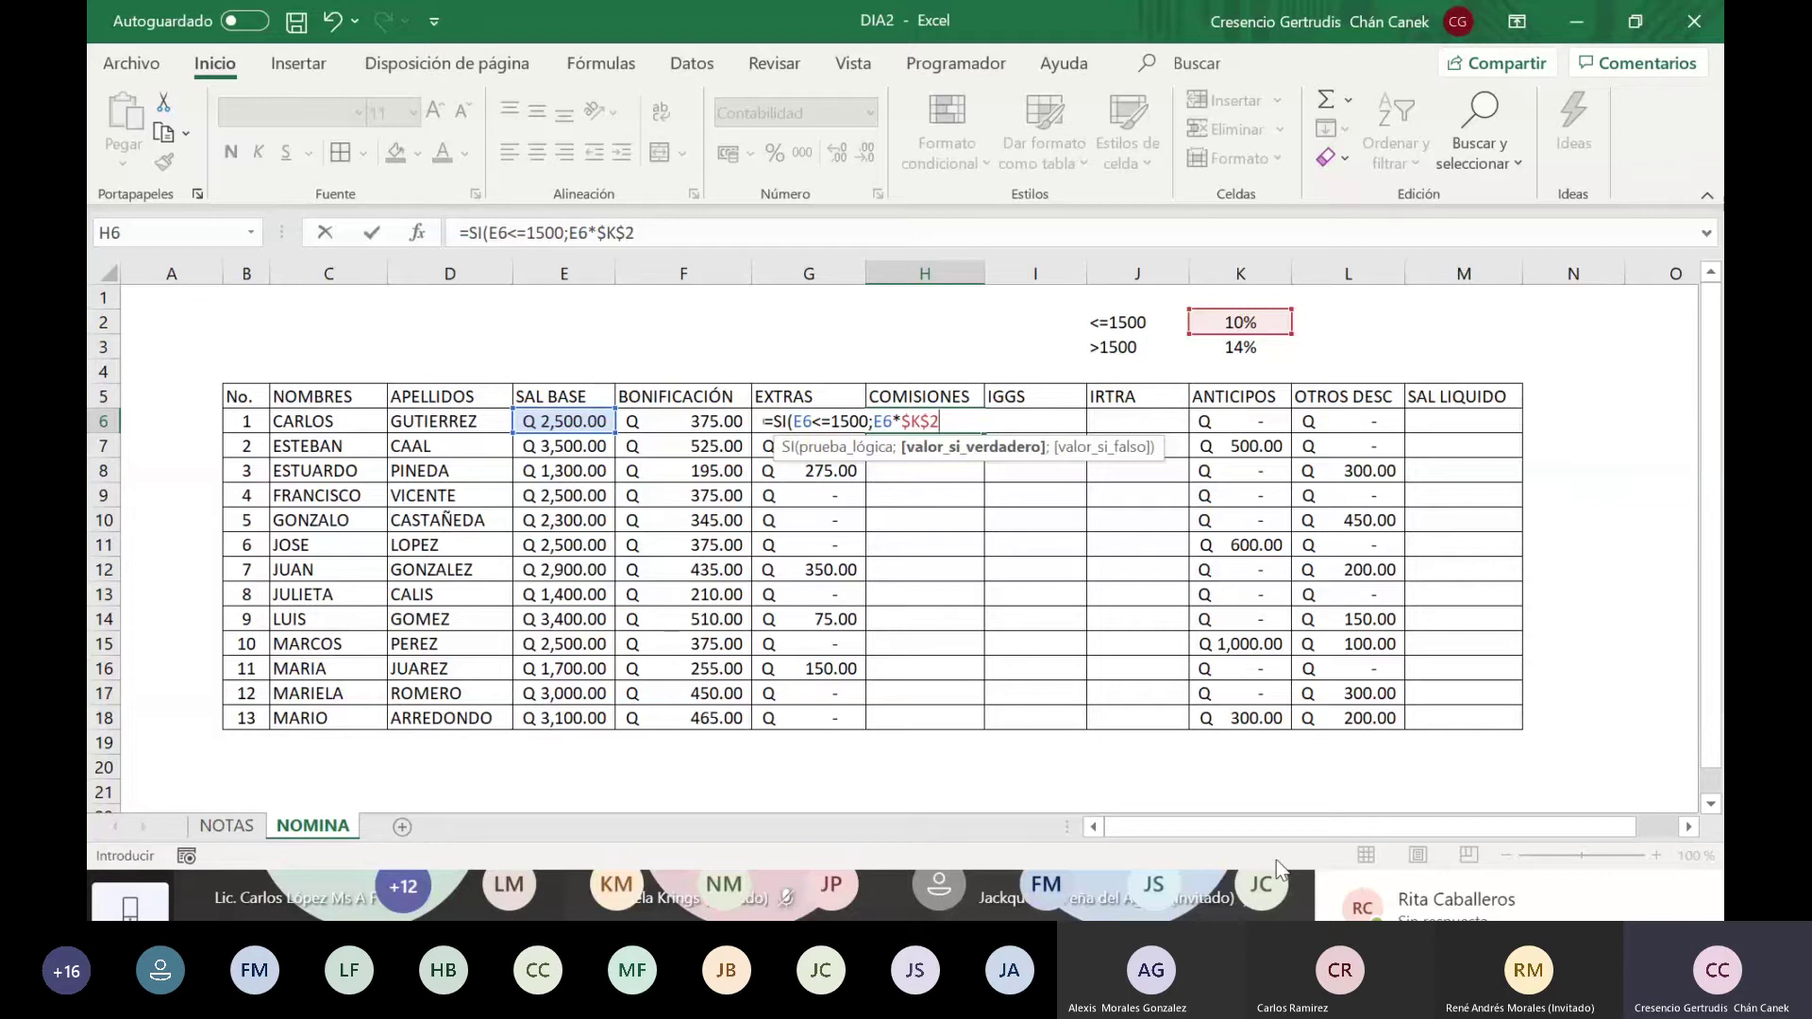
Step: Add E6*$K$3 as the value if false and complete H6 as =SI(E6<=1500;E6*$K$2;E6*$K$3)
type(";")
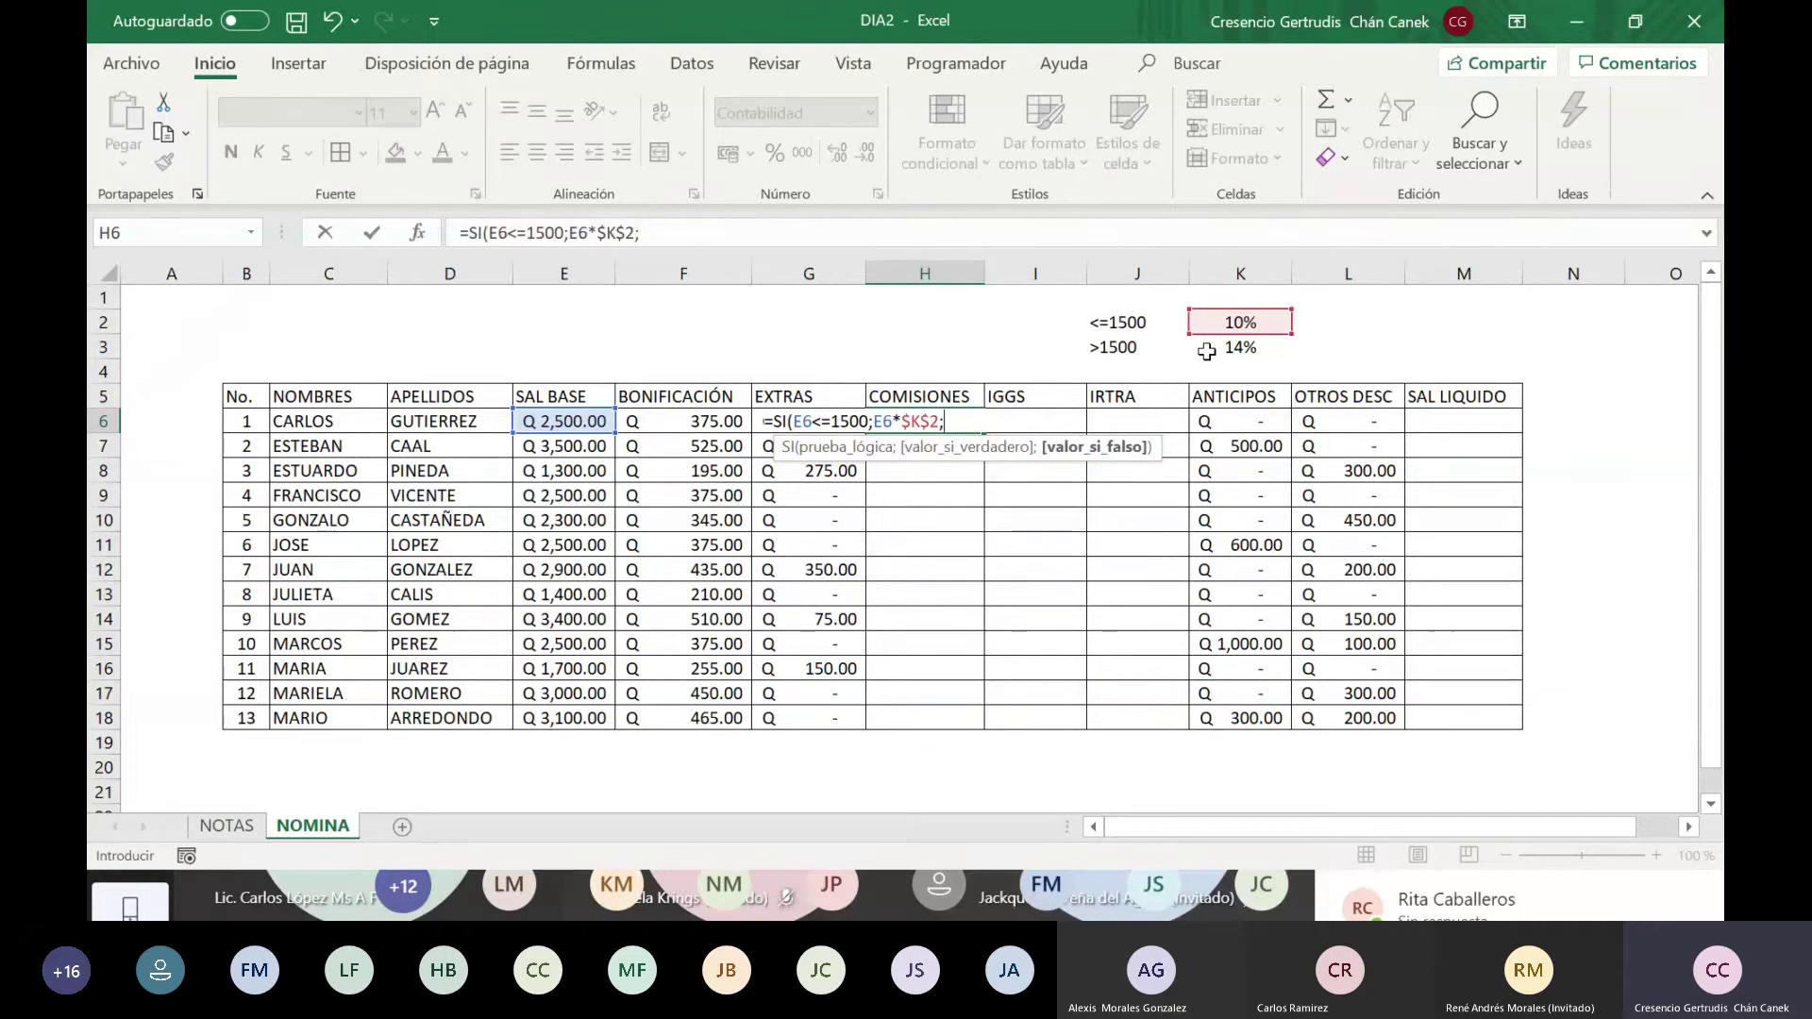
left_click(577, 421)
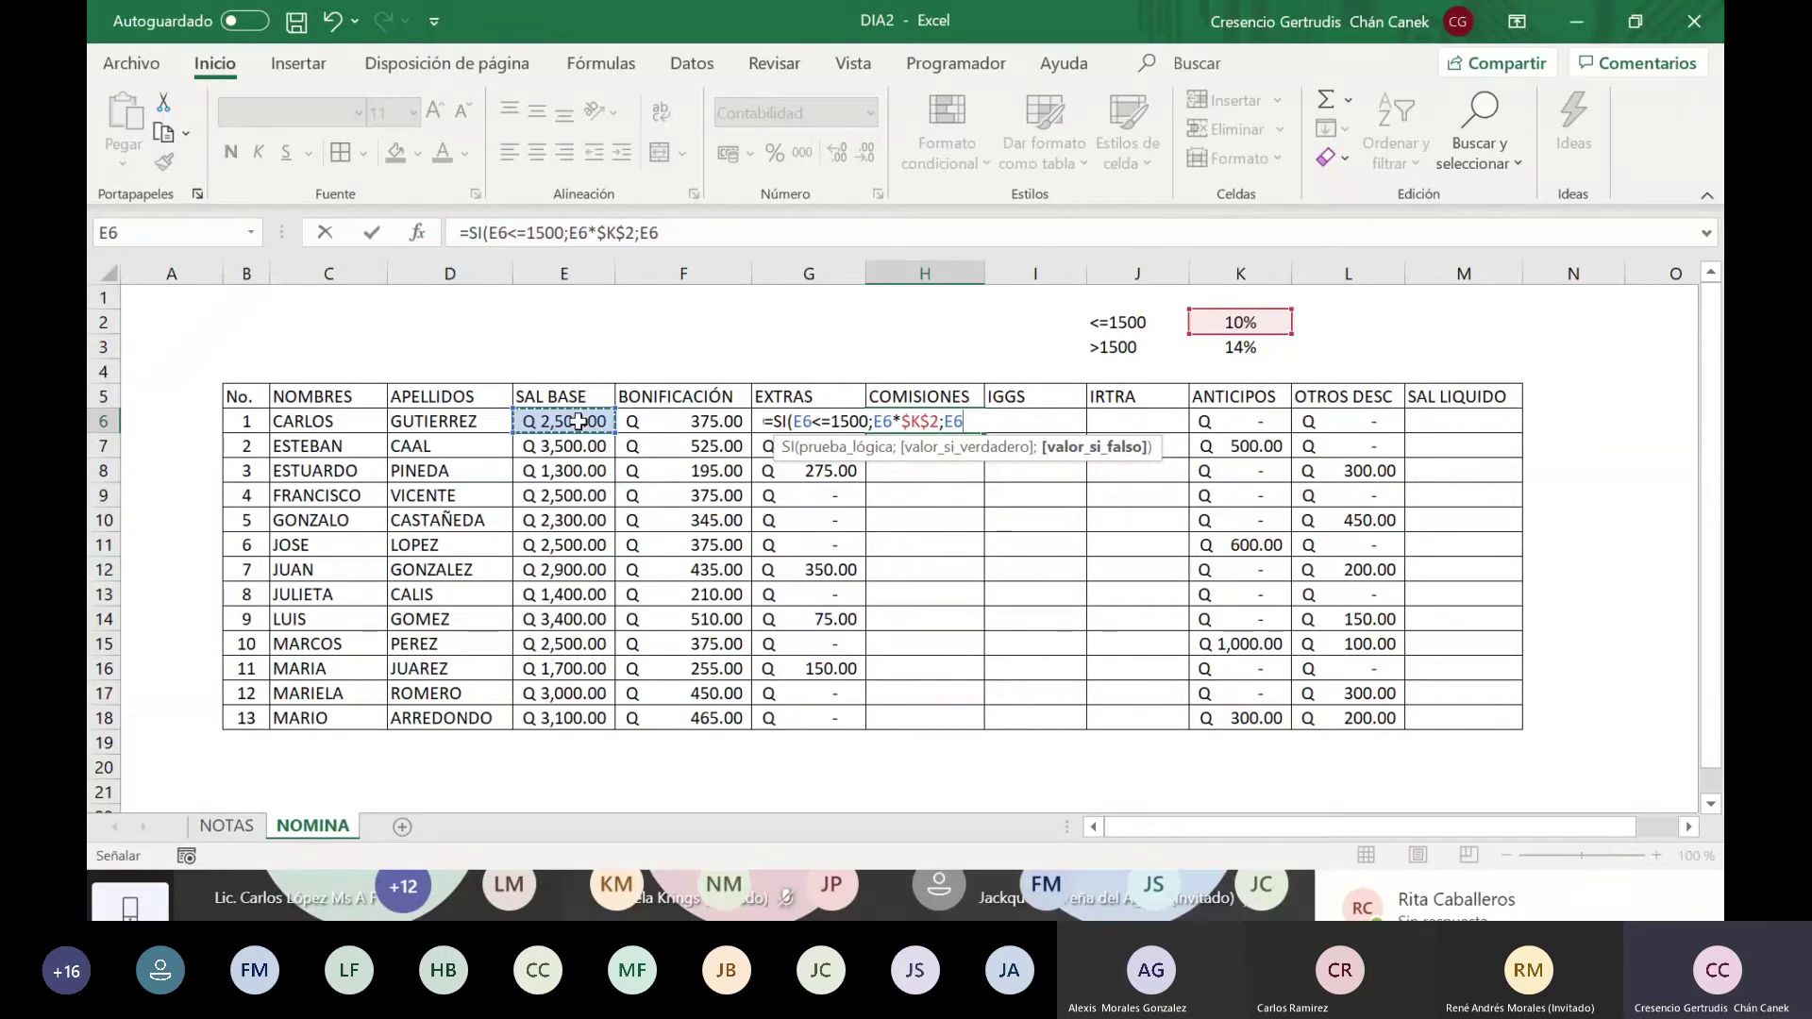
type("*")
left_click(1246, 349)
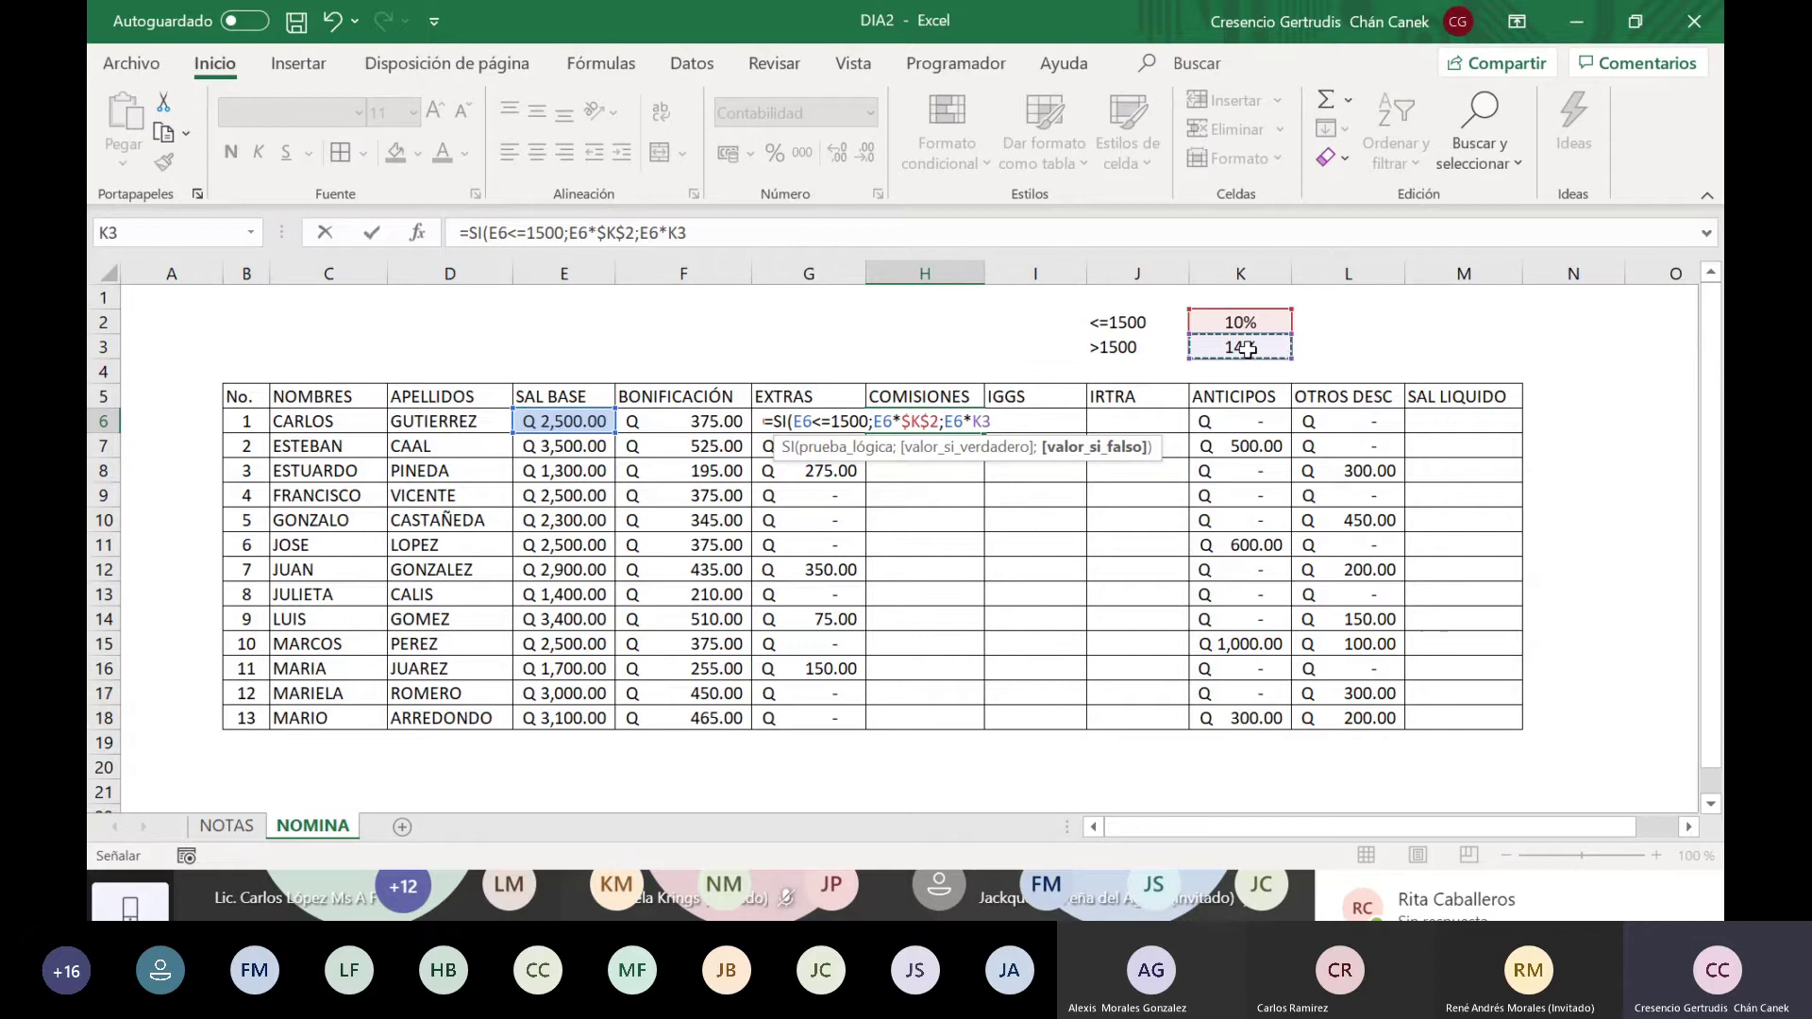
key("BackSpace")
key("BackSpace")
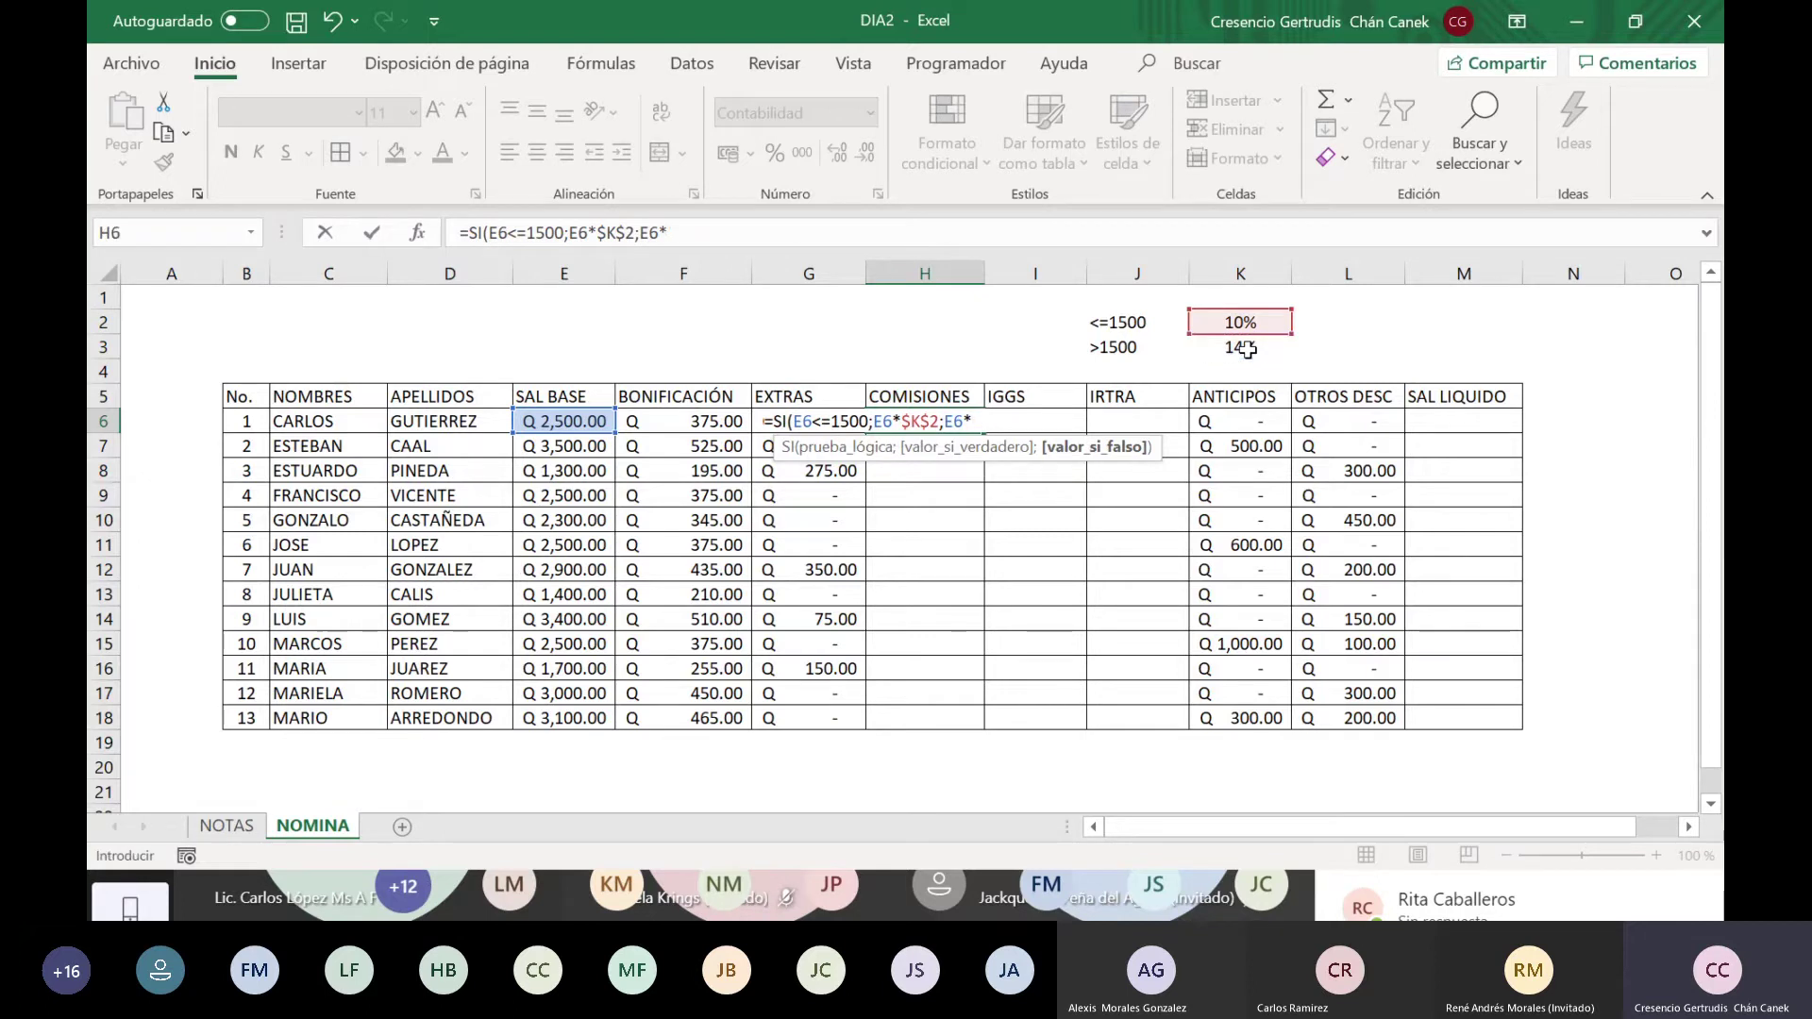
type("$K$3")
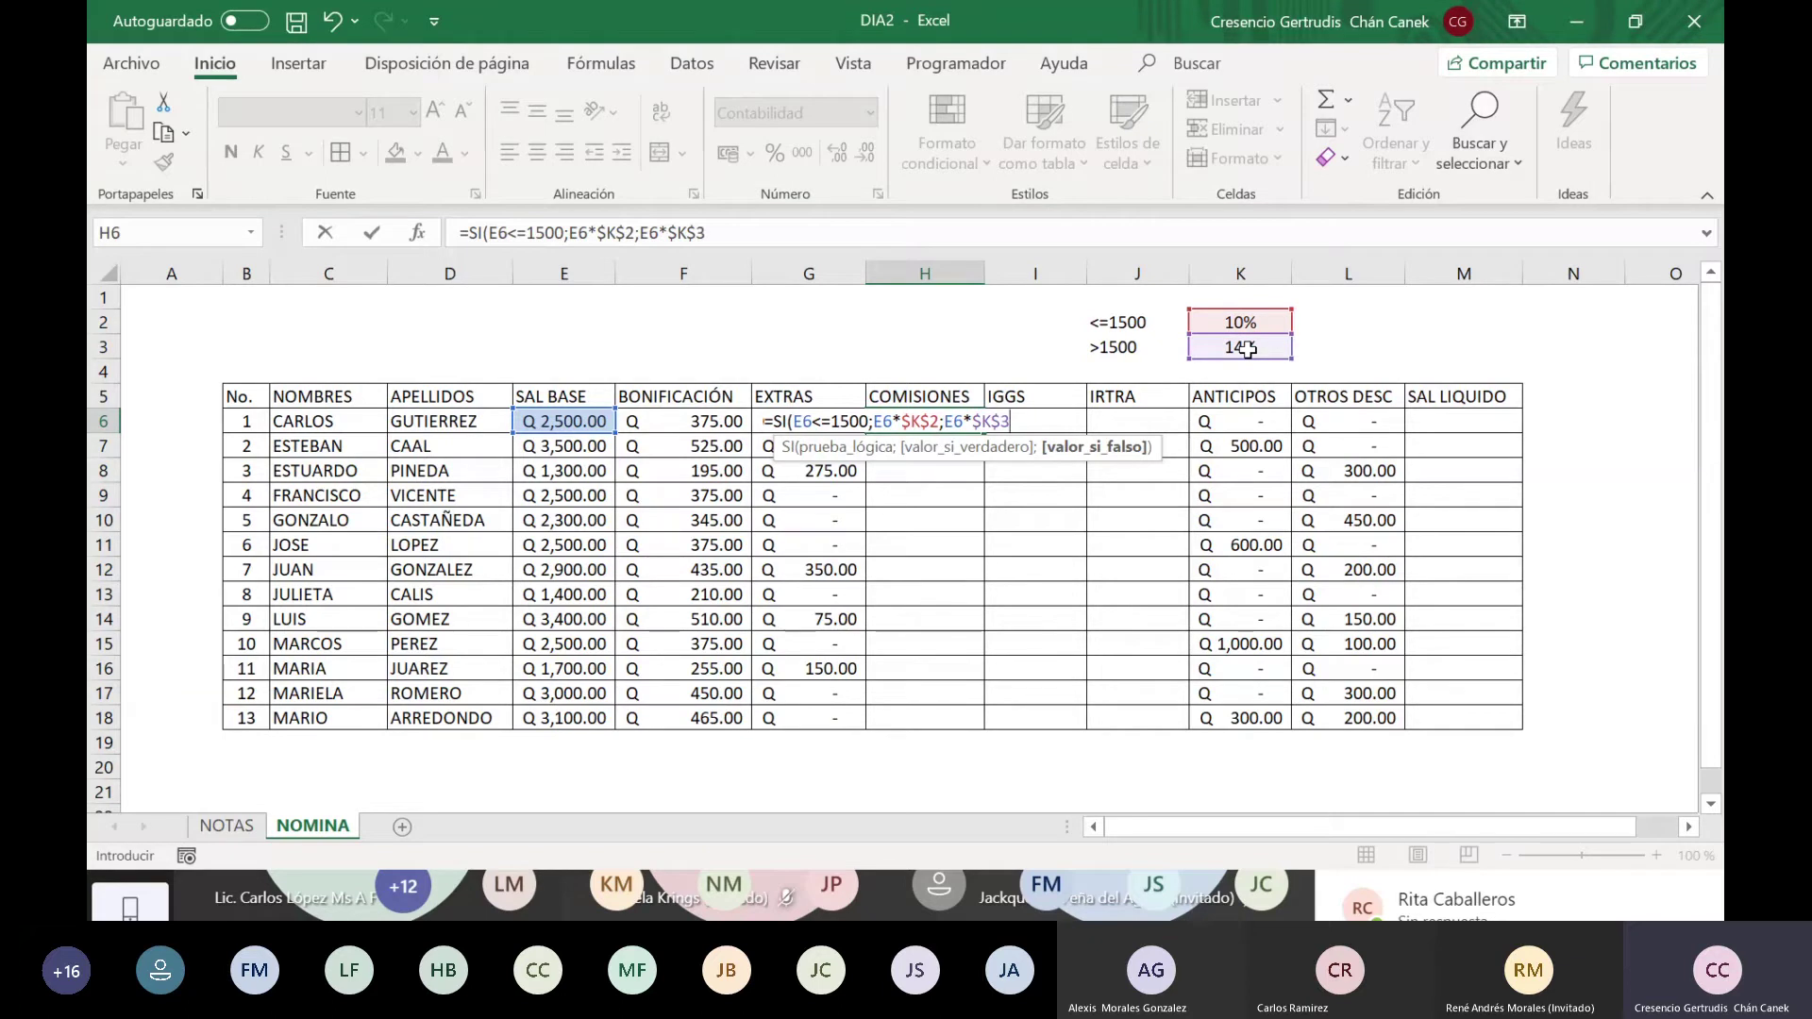
type(")")
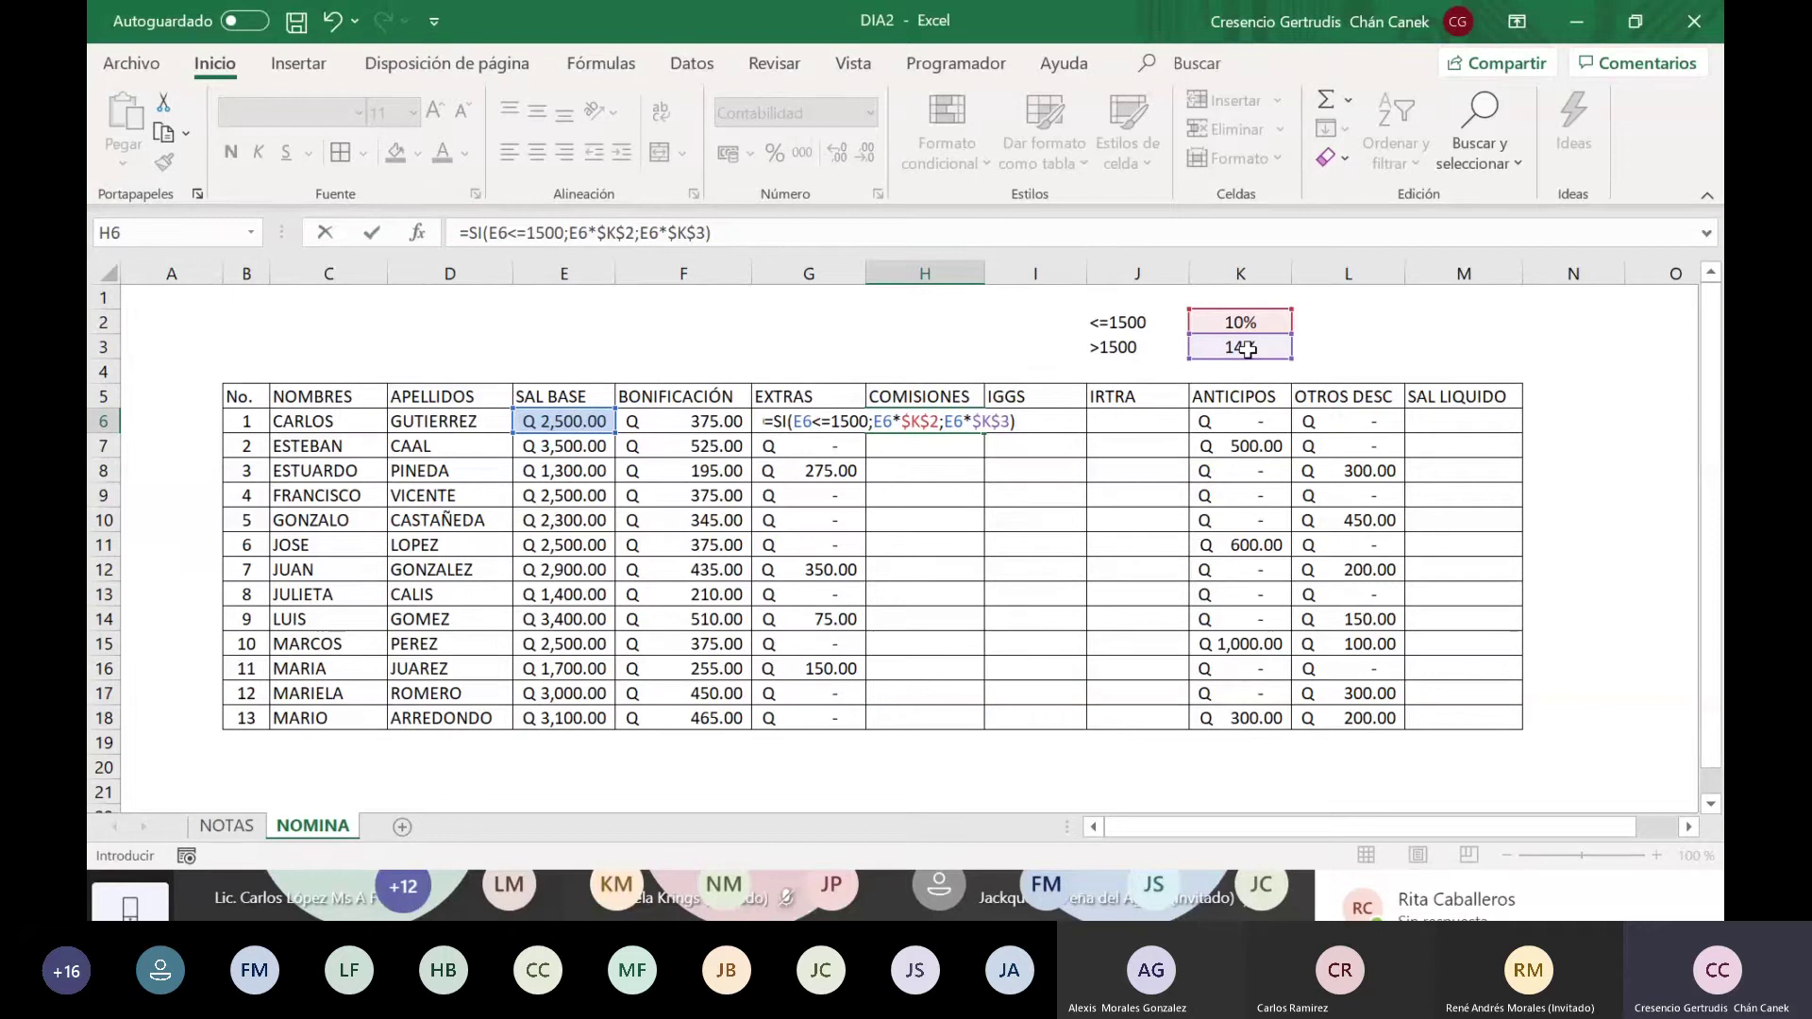
key("Return")
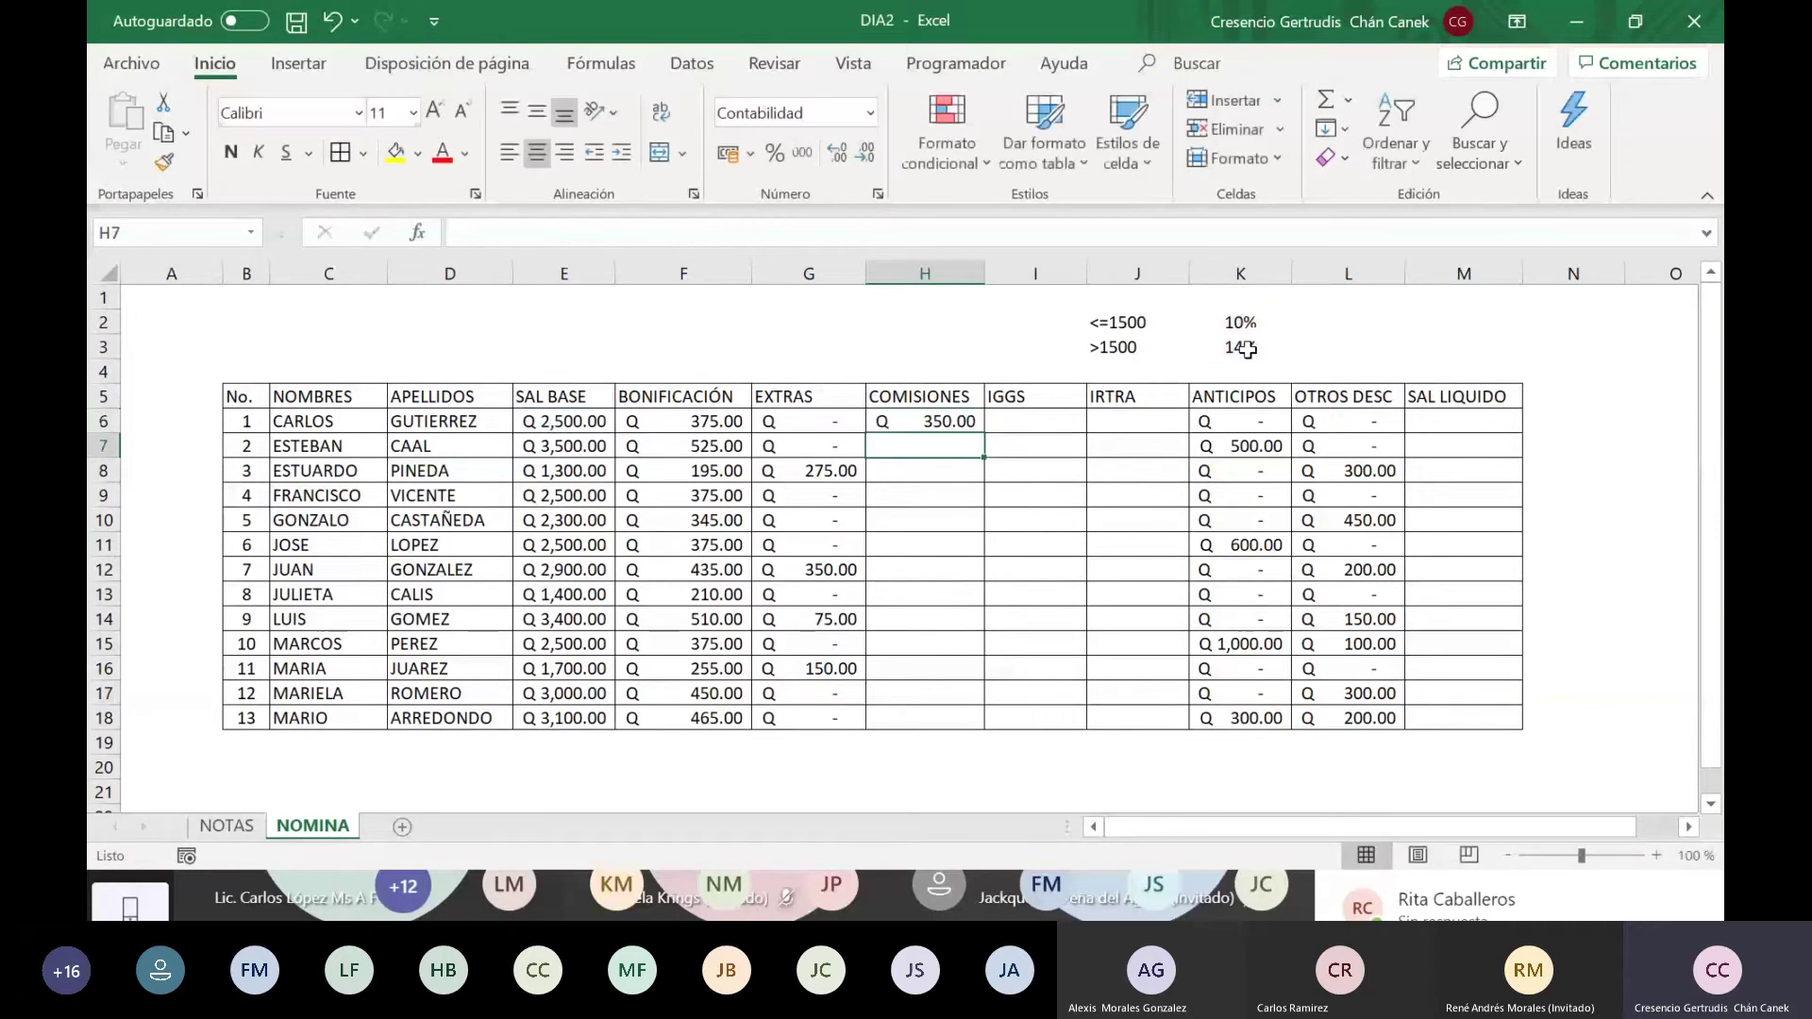
Step: Check the commission formula in H6 against the base salary in E6 and the rates in K2:K3
key("Down")
key("Down")
key("Down")
key("Down")
key("Down")
key("Down")
key("Down")
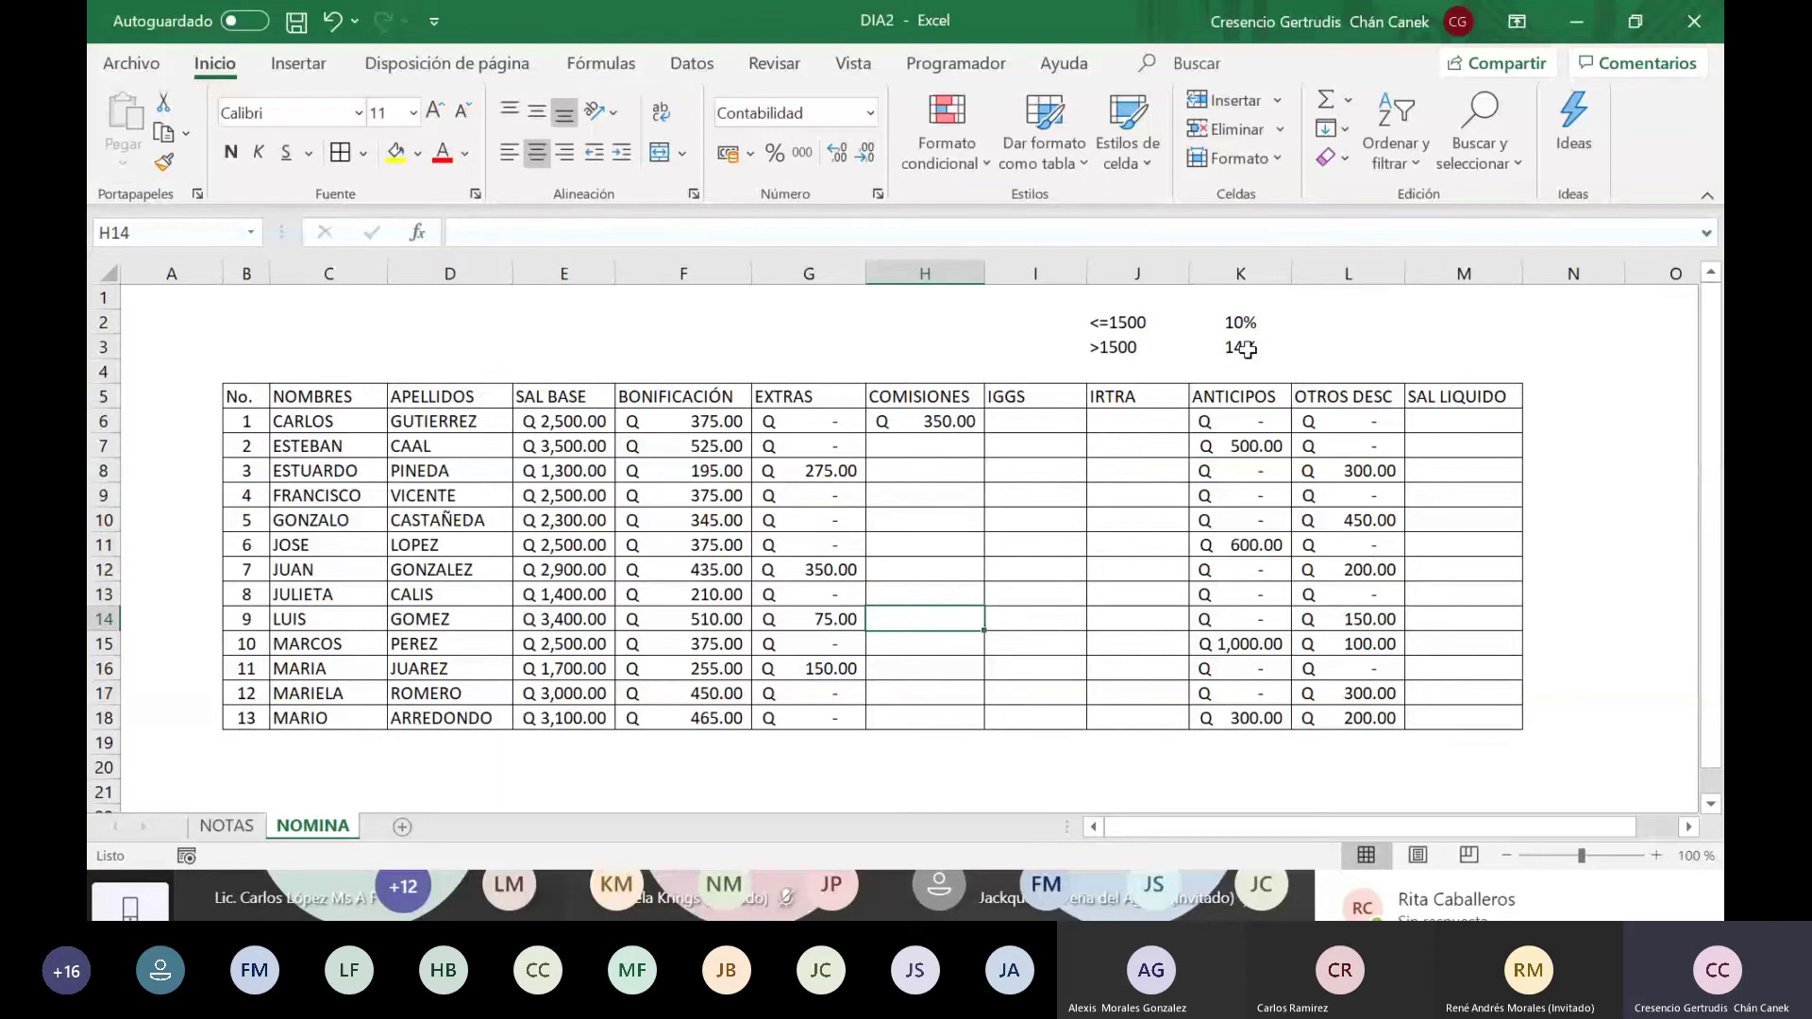
key("Up")
key("Up")
key("Up")
key("Up")
key("Left")
key("Left")
key("Left")
key("Left")
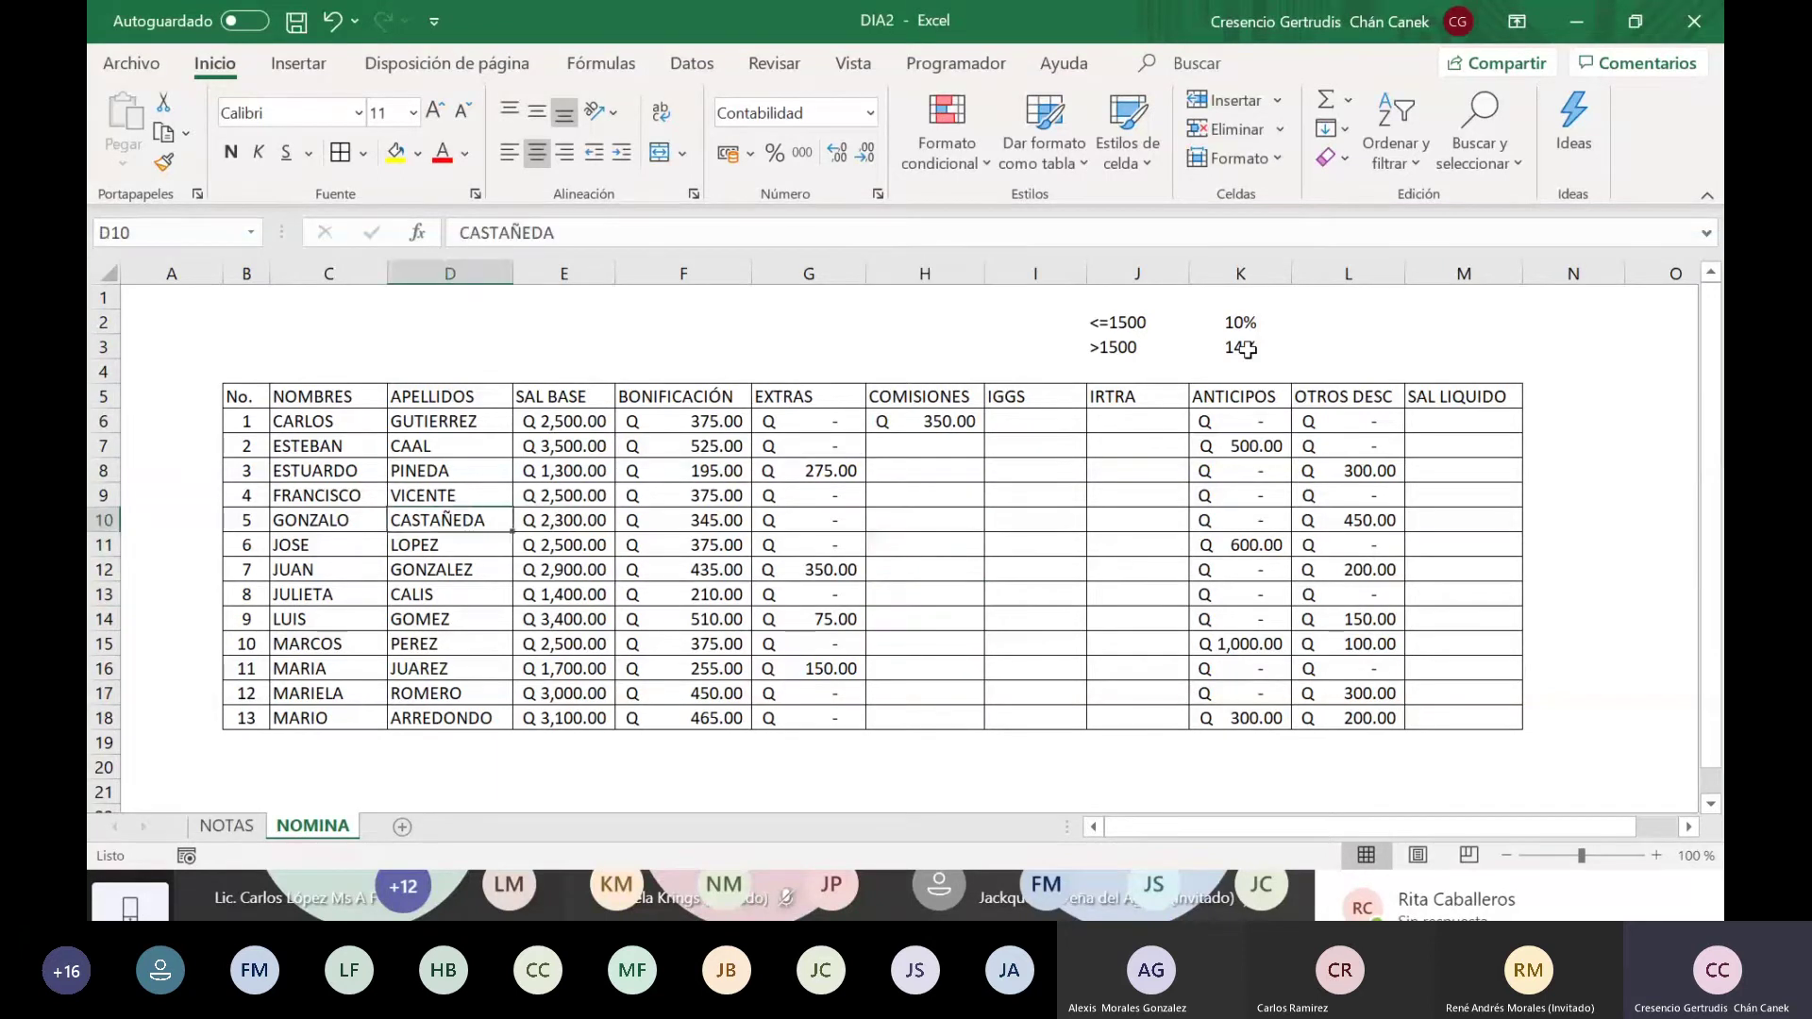
key("Up")
key("Up")
key("Right")
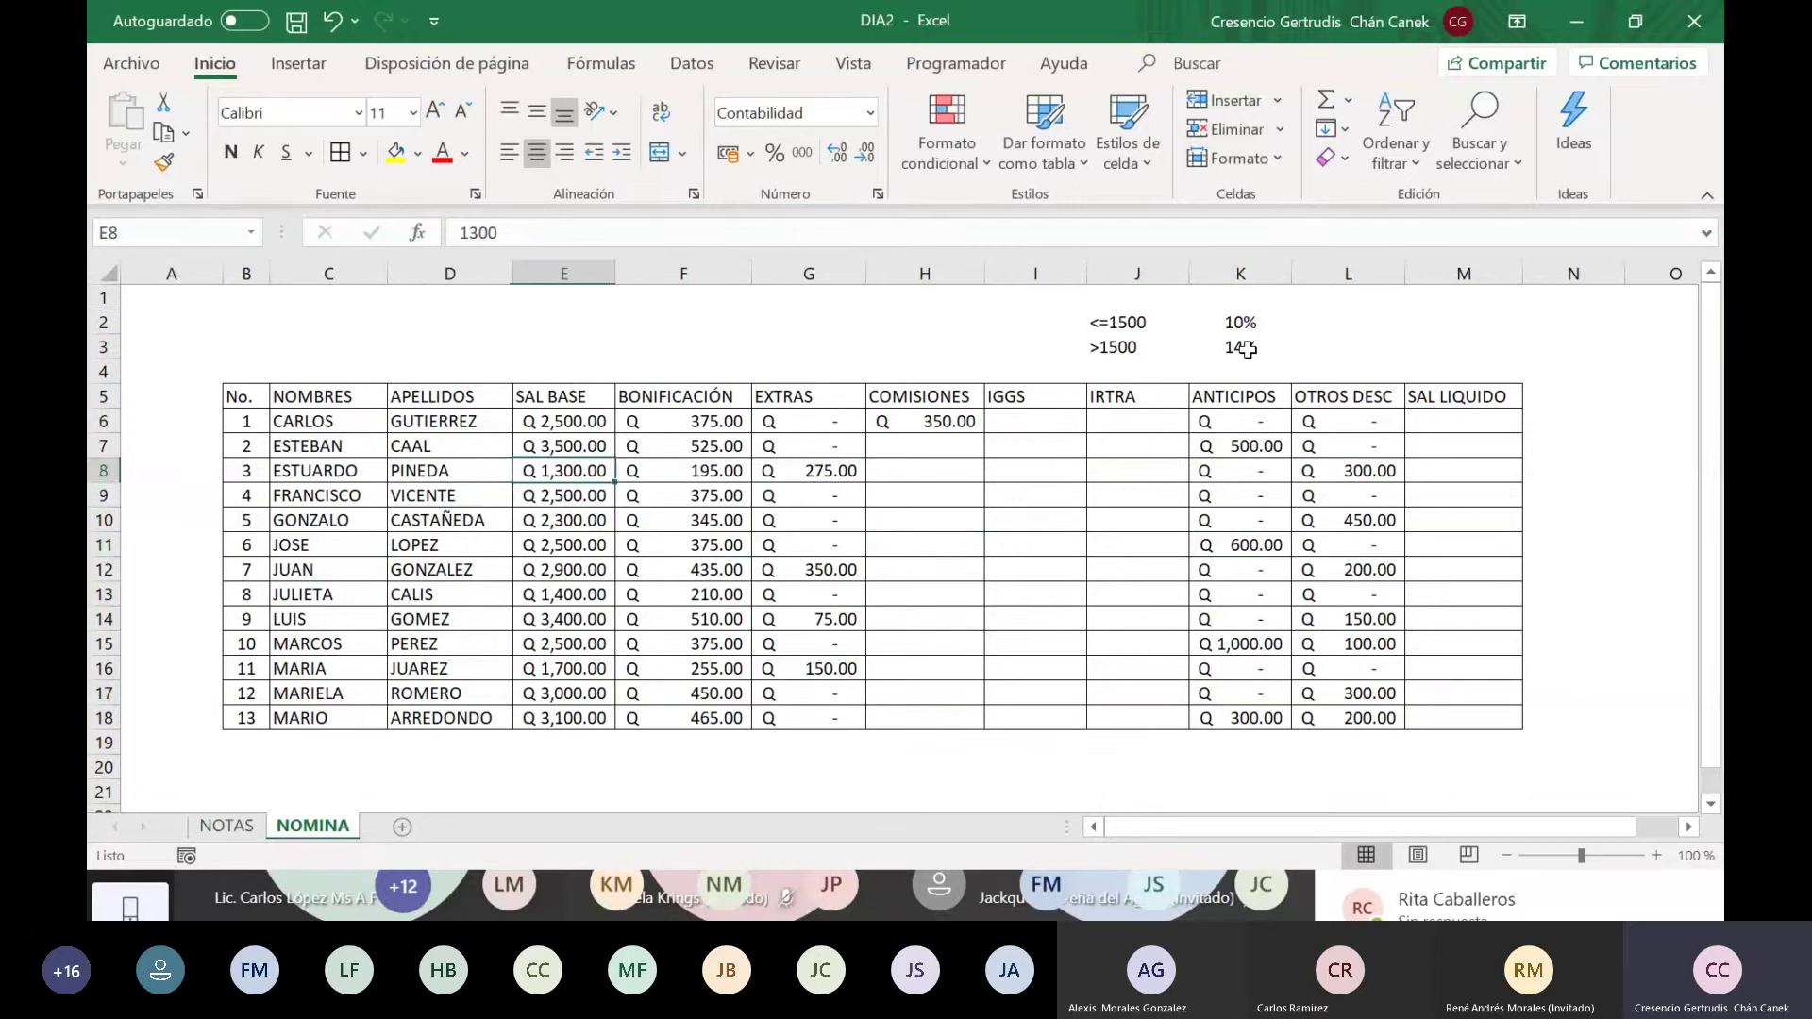
key("Up")
key("Up")
key("Right")
key("Right")
key("Right")
key("Left")
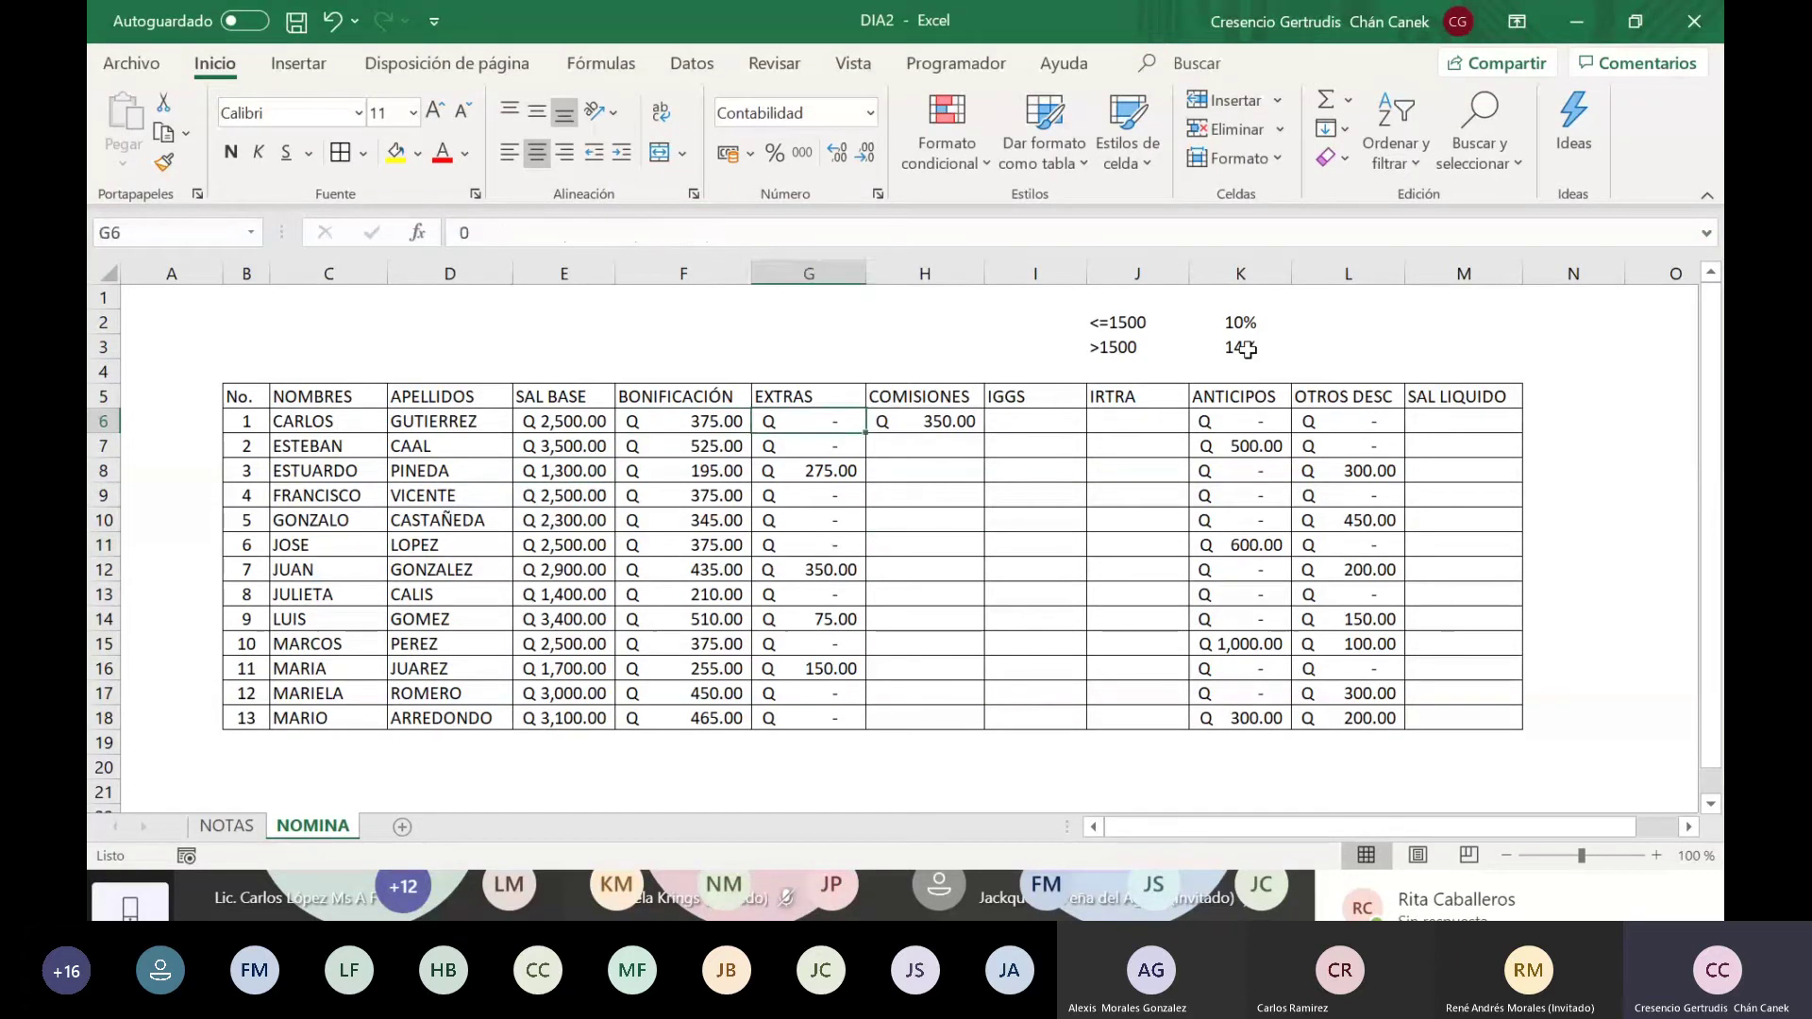
key("Left")
key("Left")
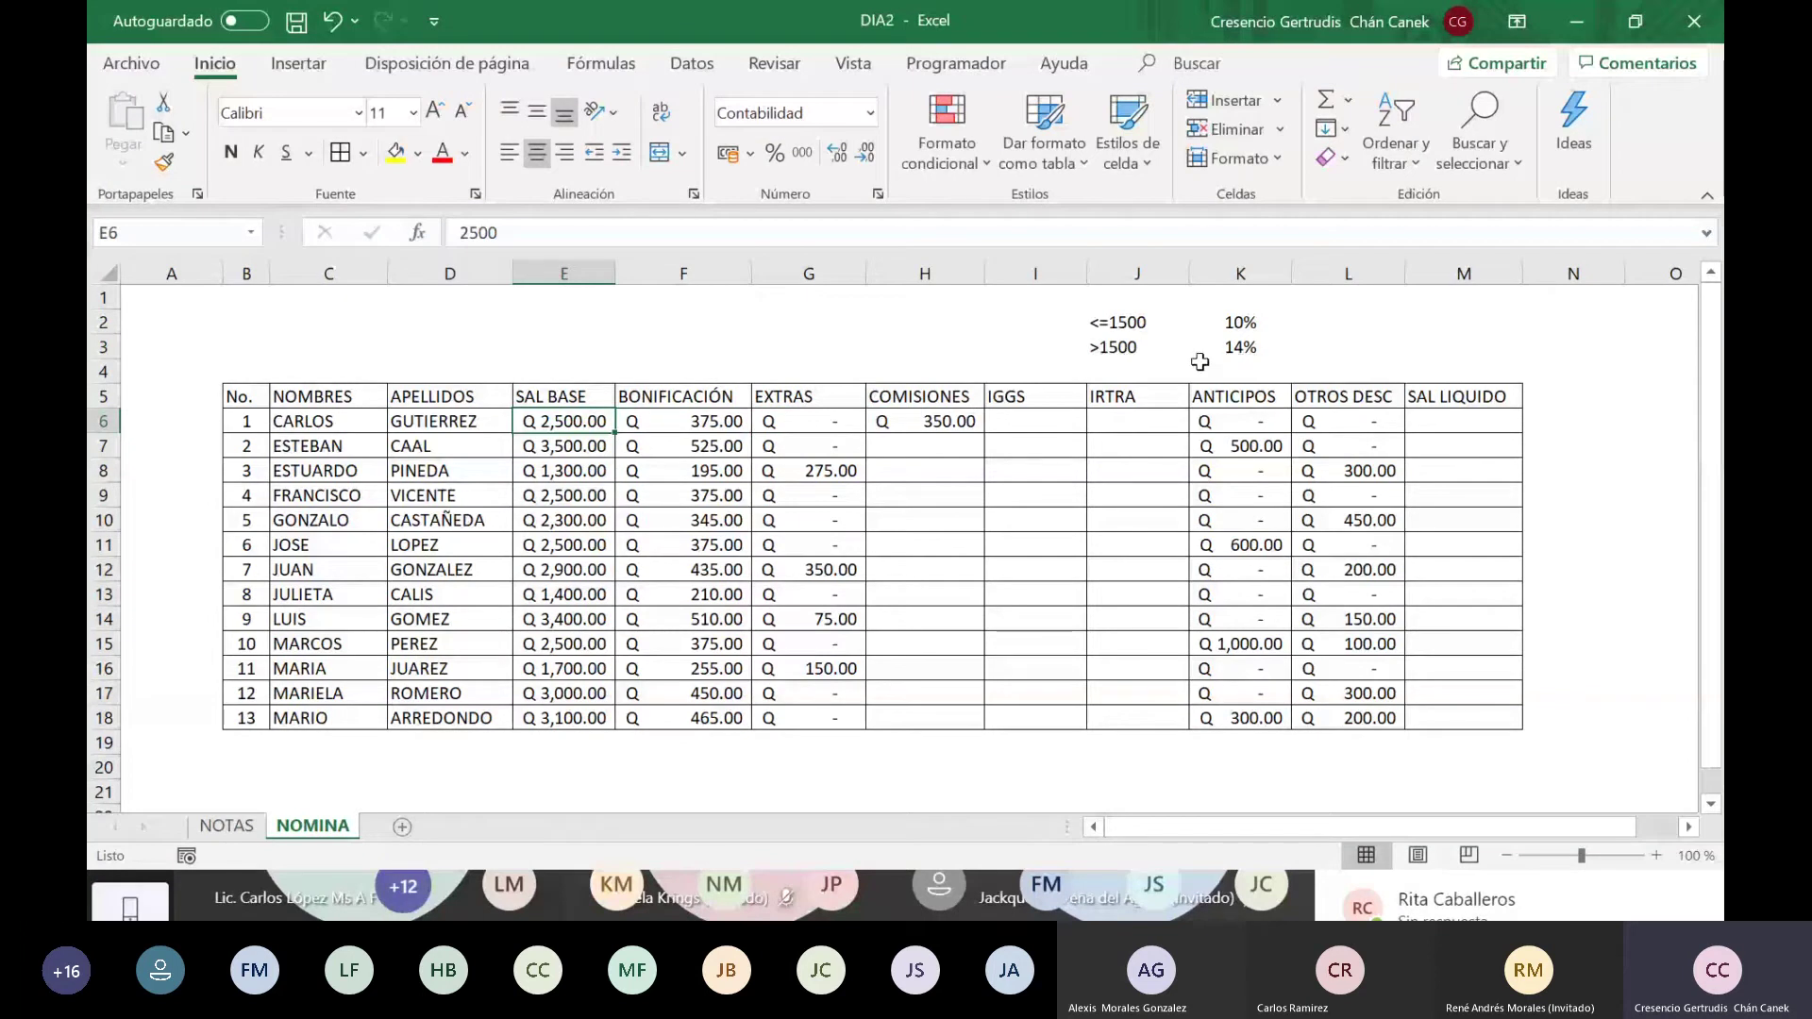
left_click(904, 421)
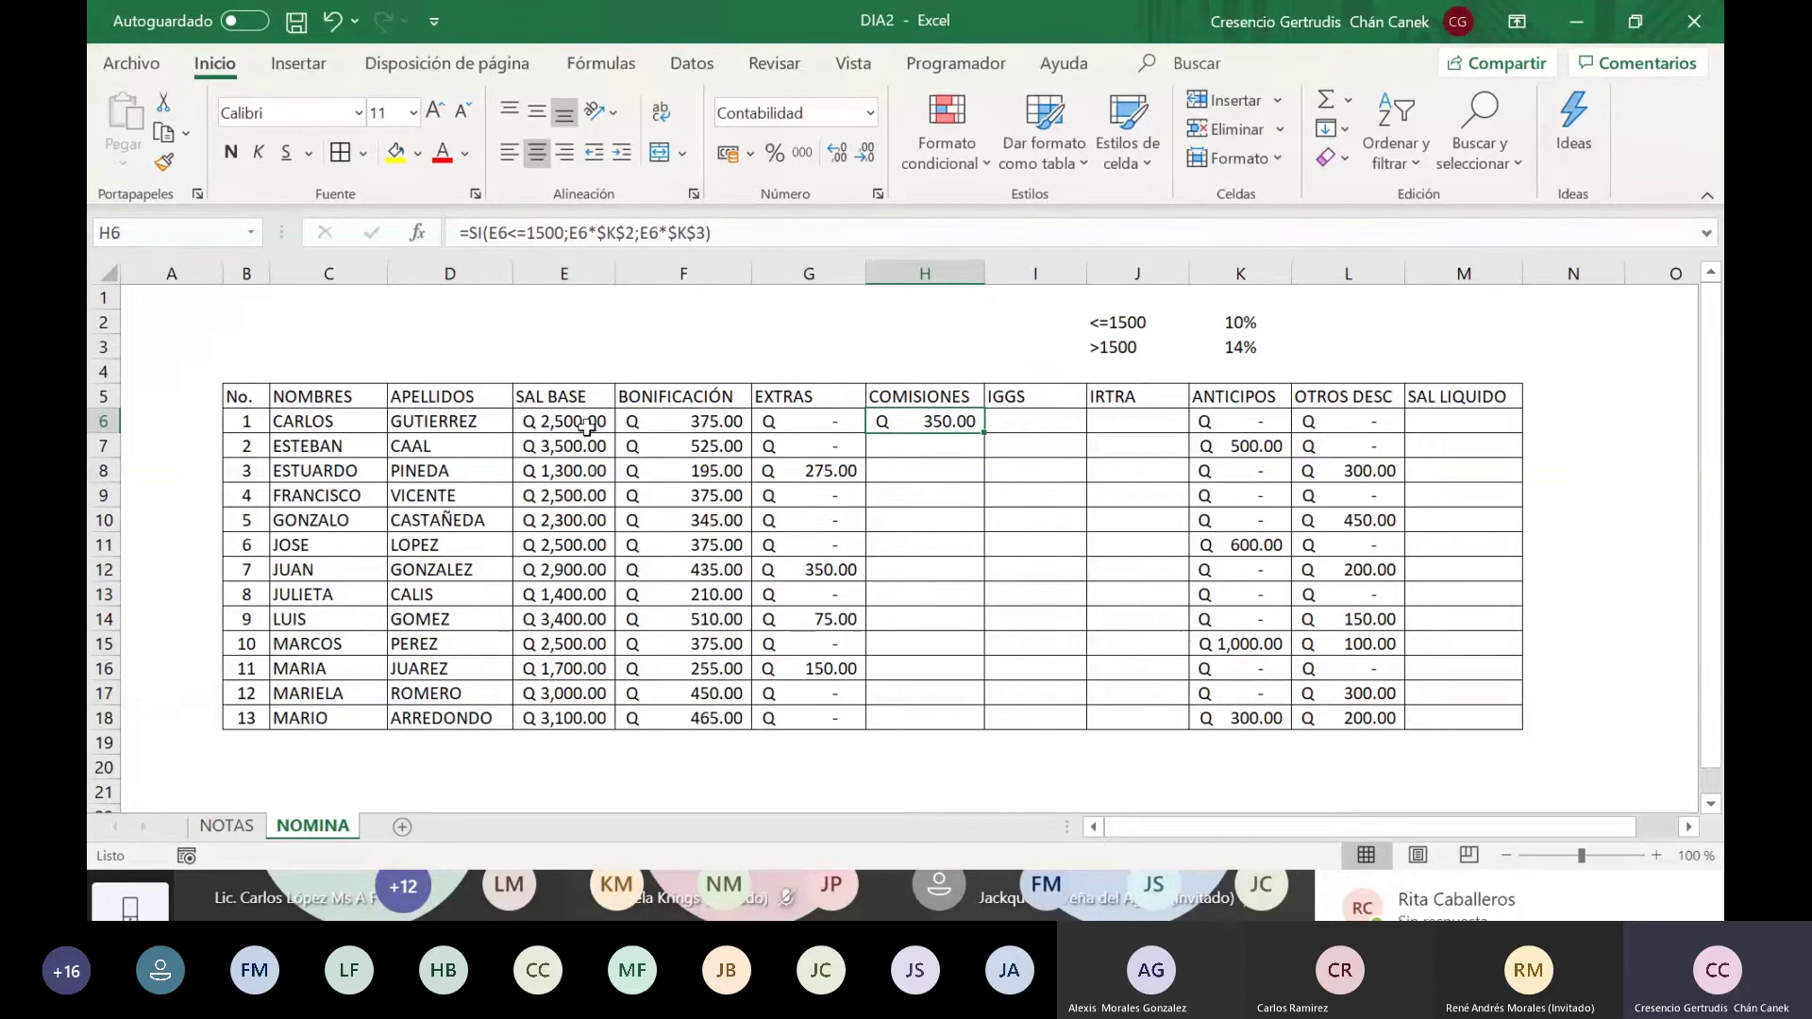
Step: Fill the commission formula from H6 down through H18
left_click(934, 443)
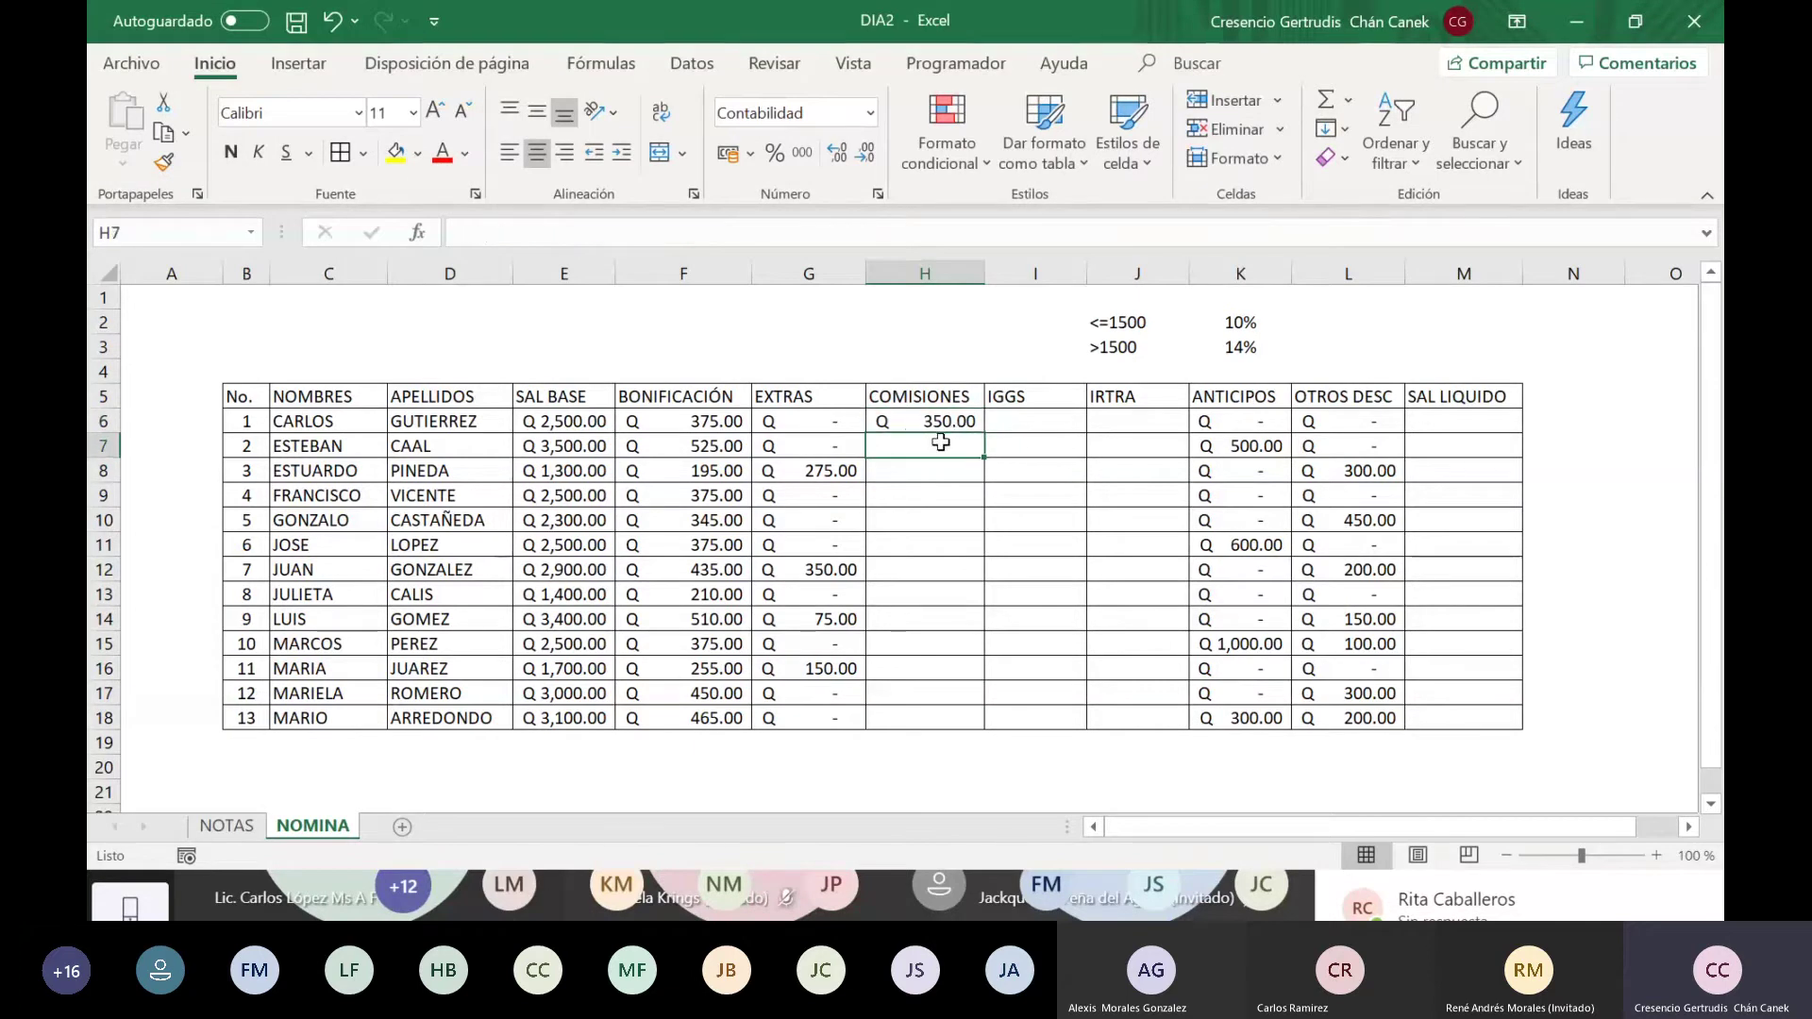
left_click(937, 421)
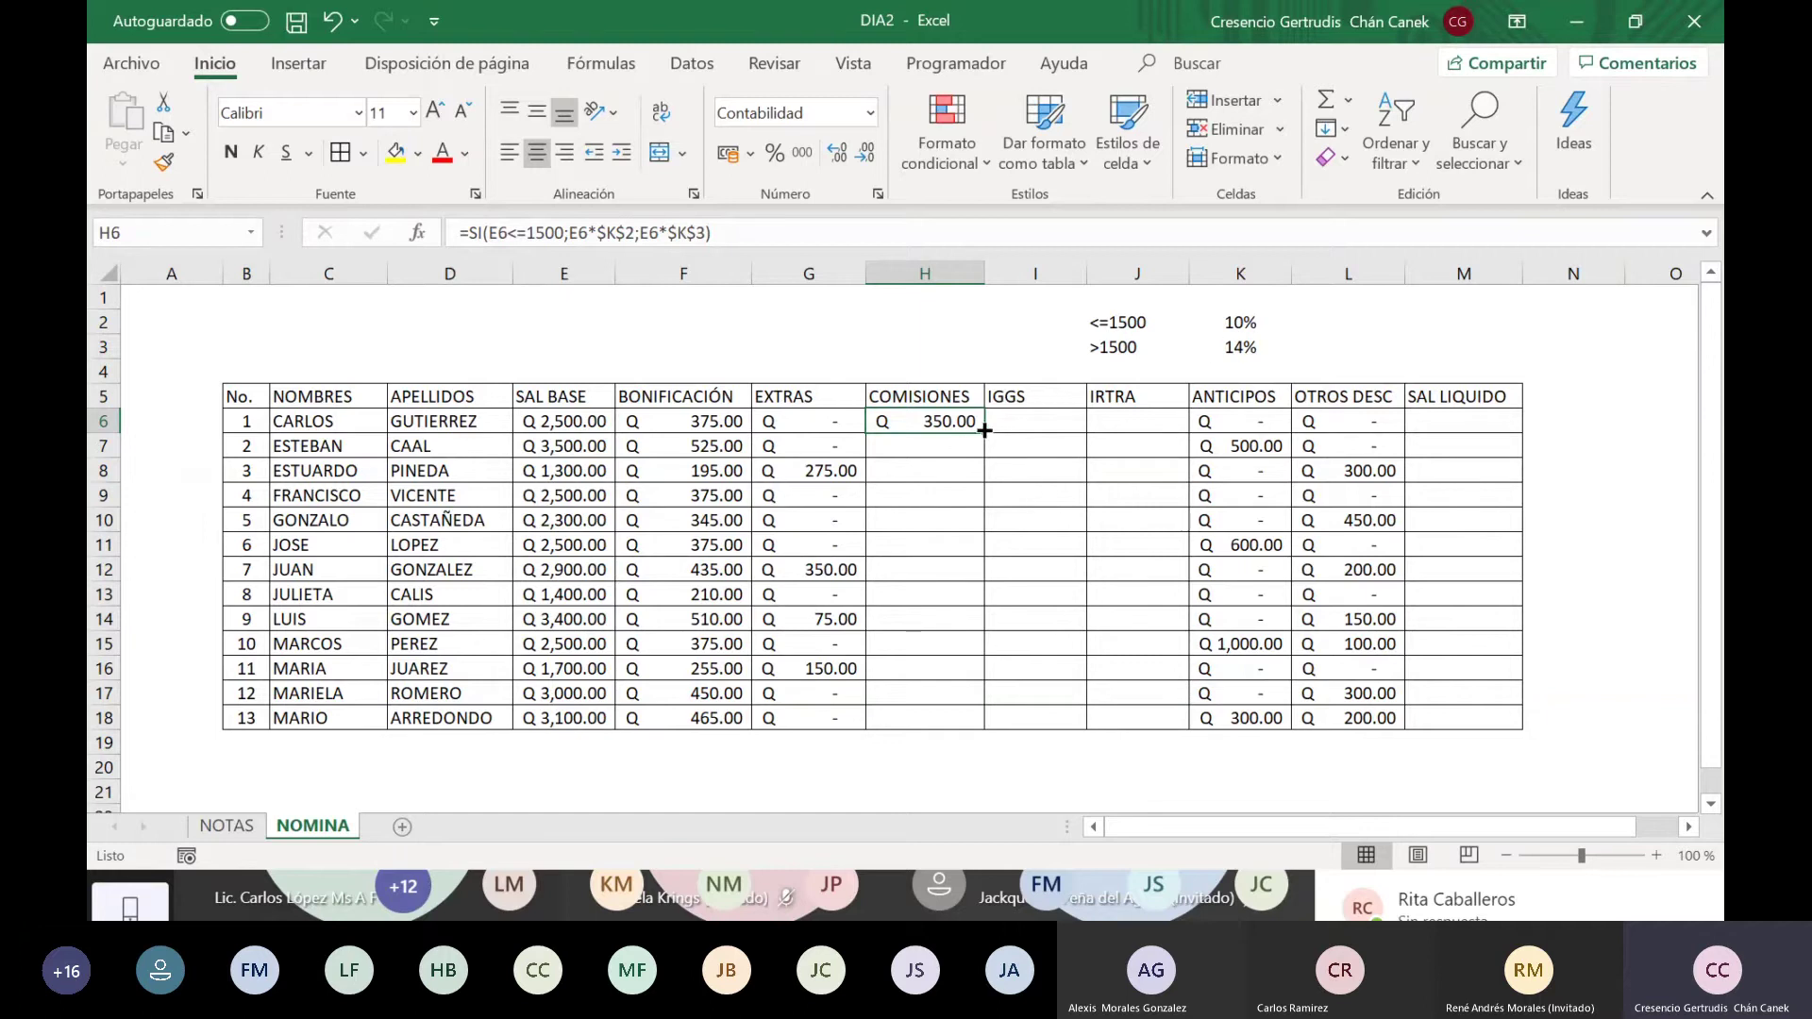
left_click_drag(984, 431, 978, 728)
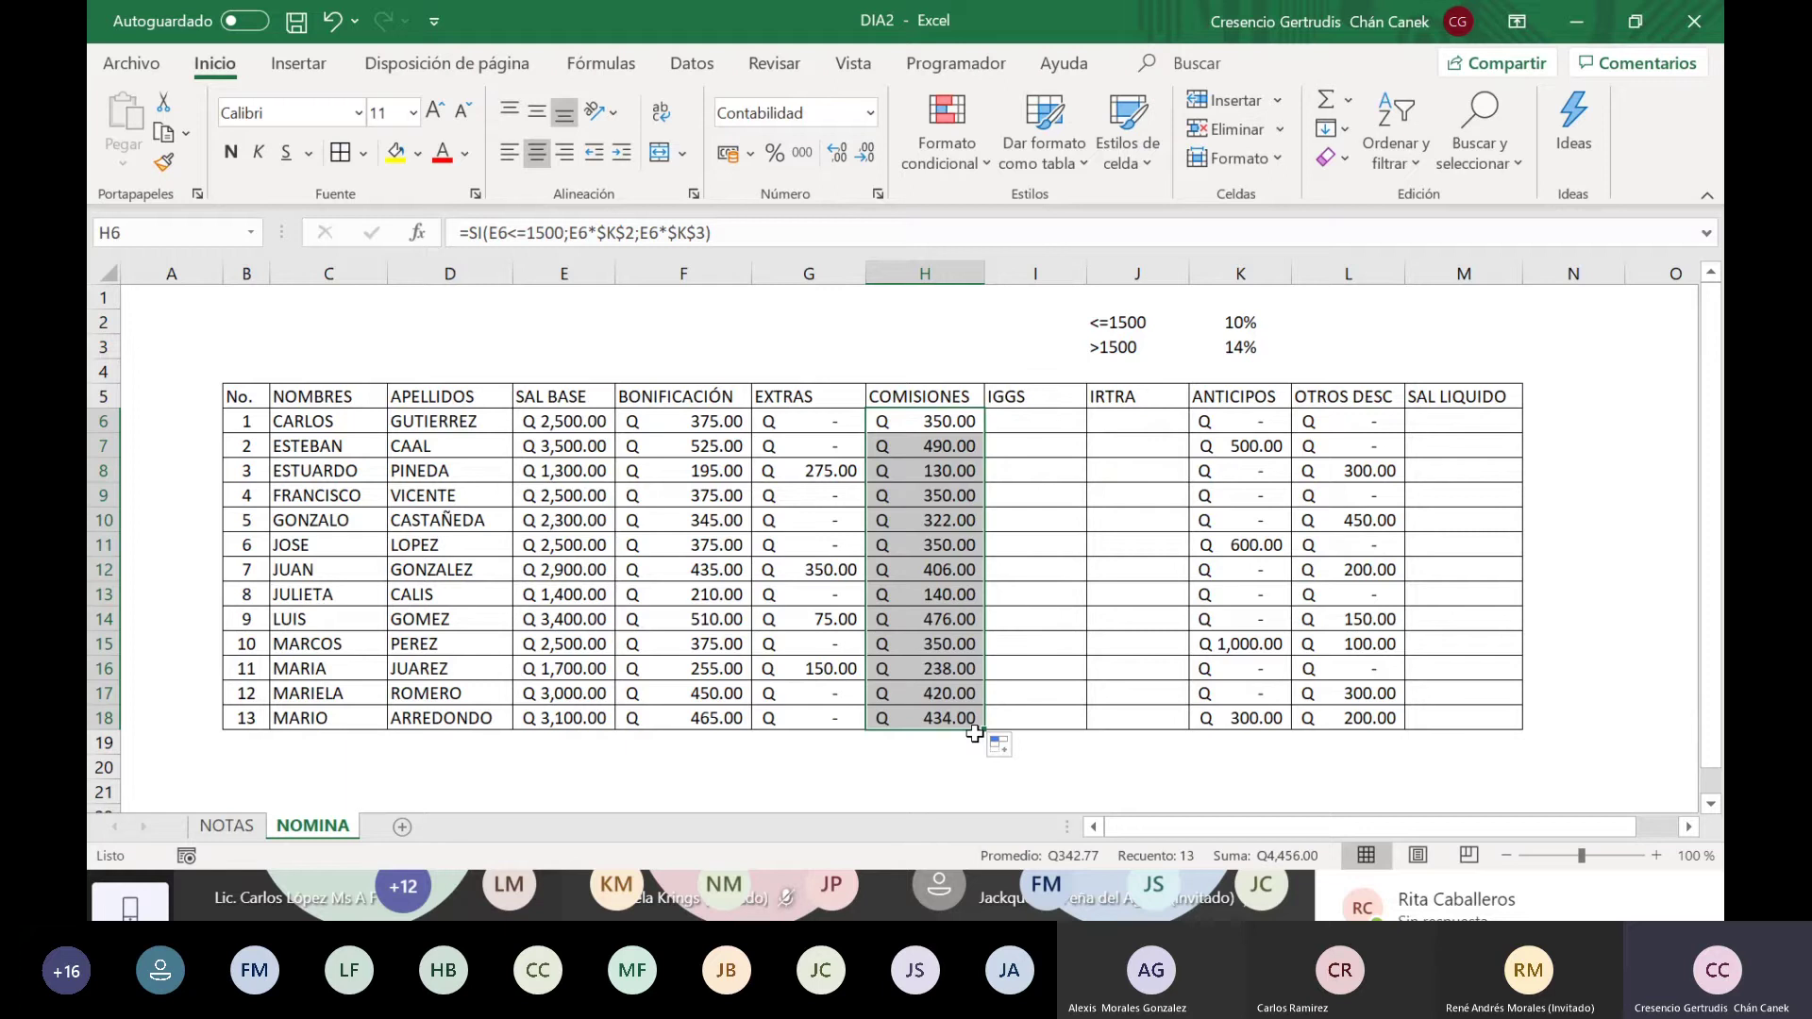
Step: Compare the copied commission formulas in H7 and H8 with the base salaries in column E
left_click(925, 420)
left_click(930, 467)
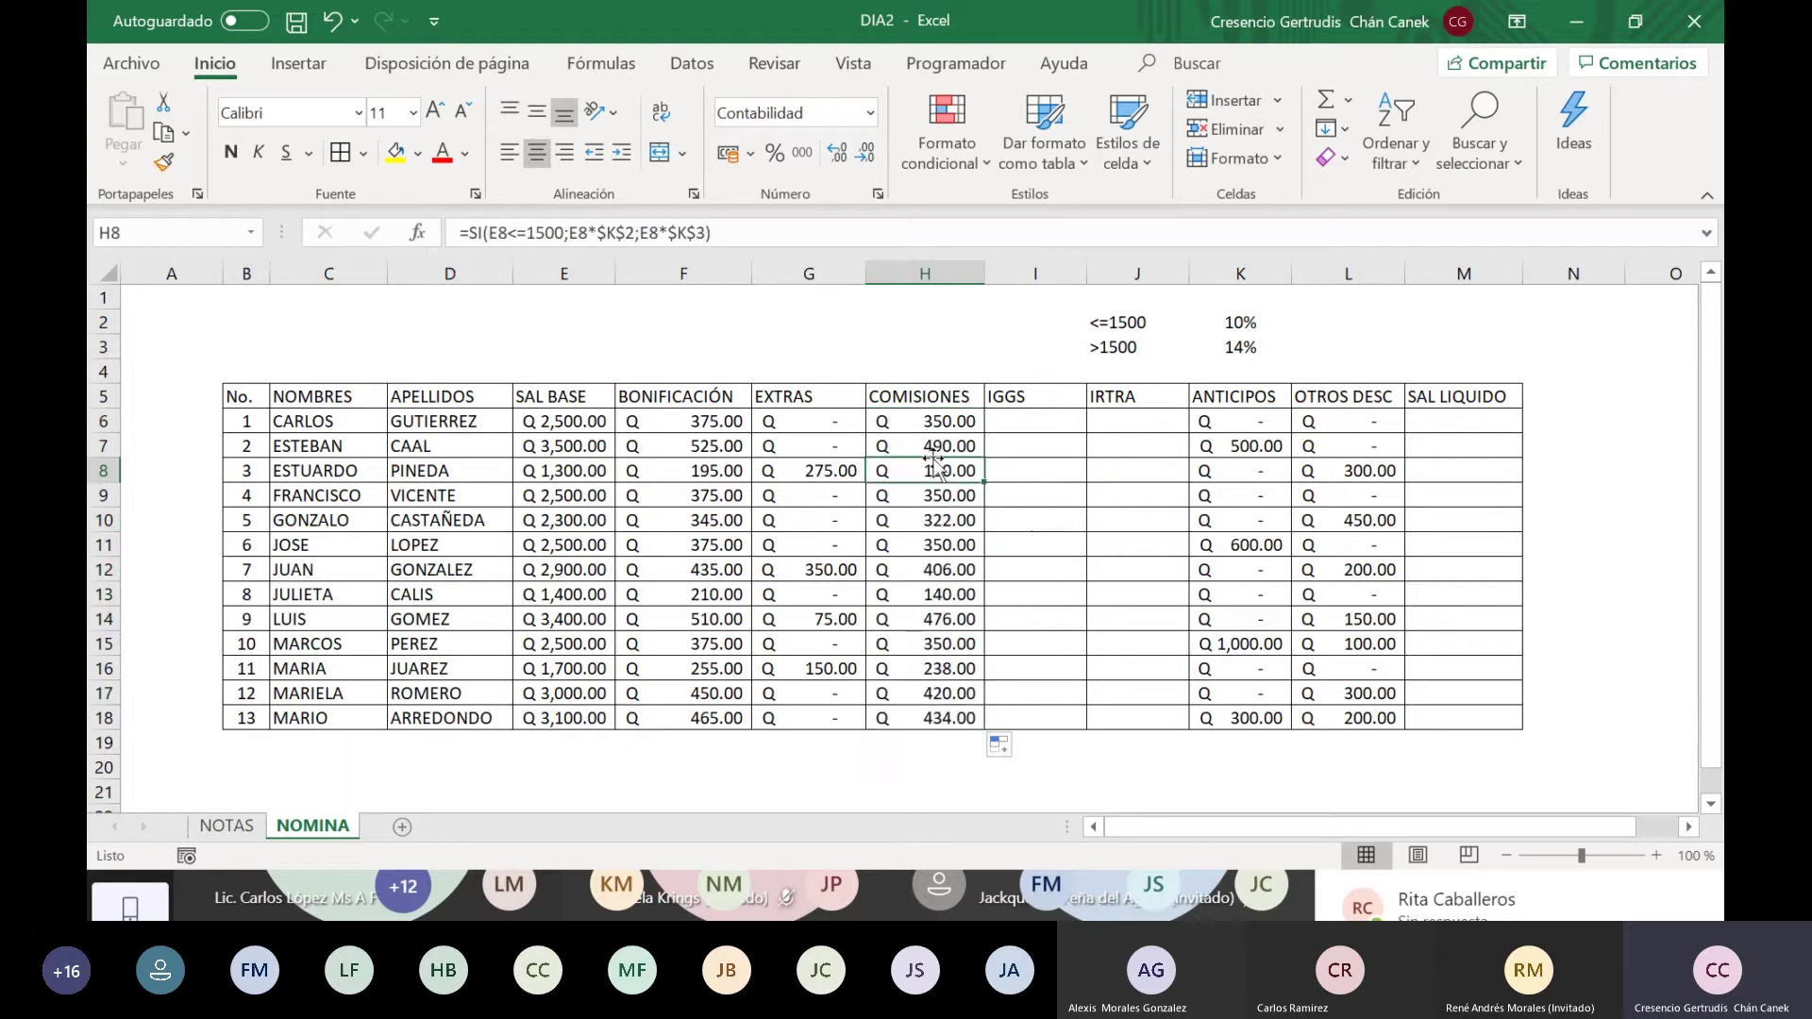
left_click(941, 447)
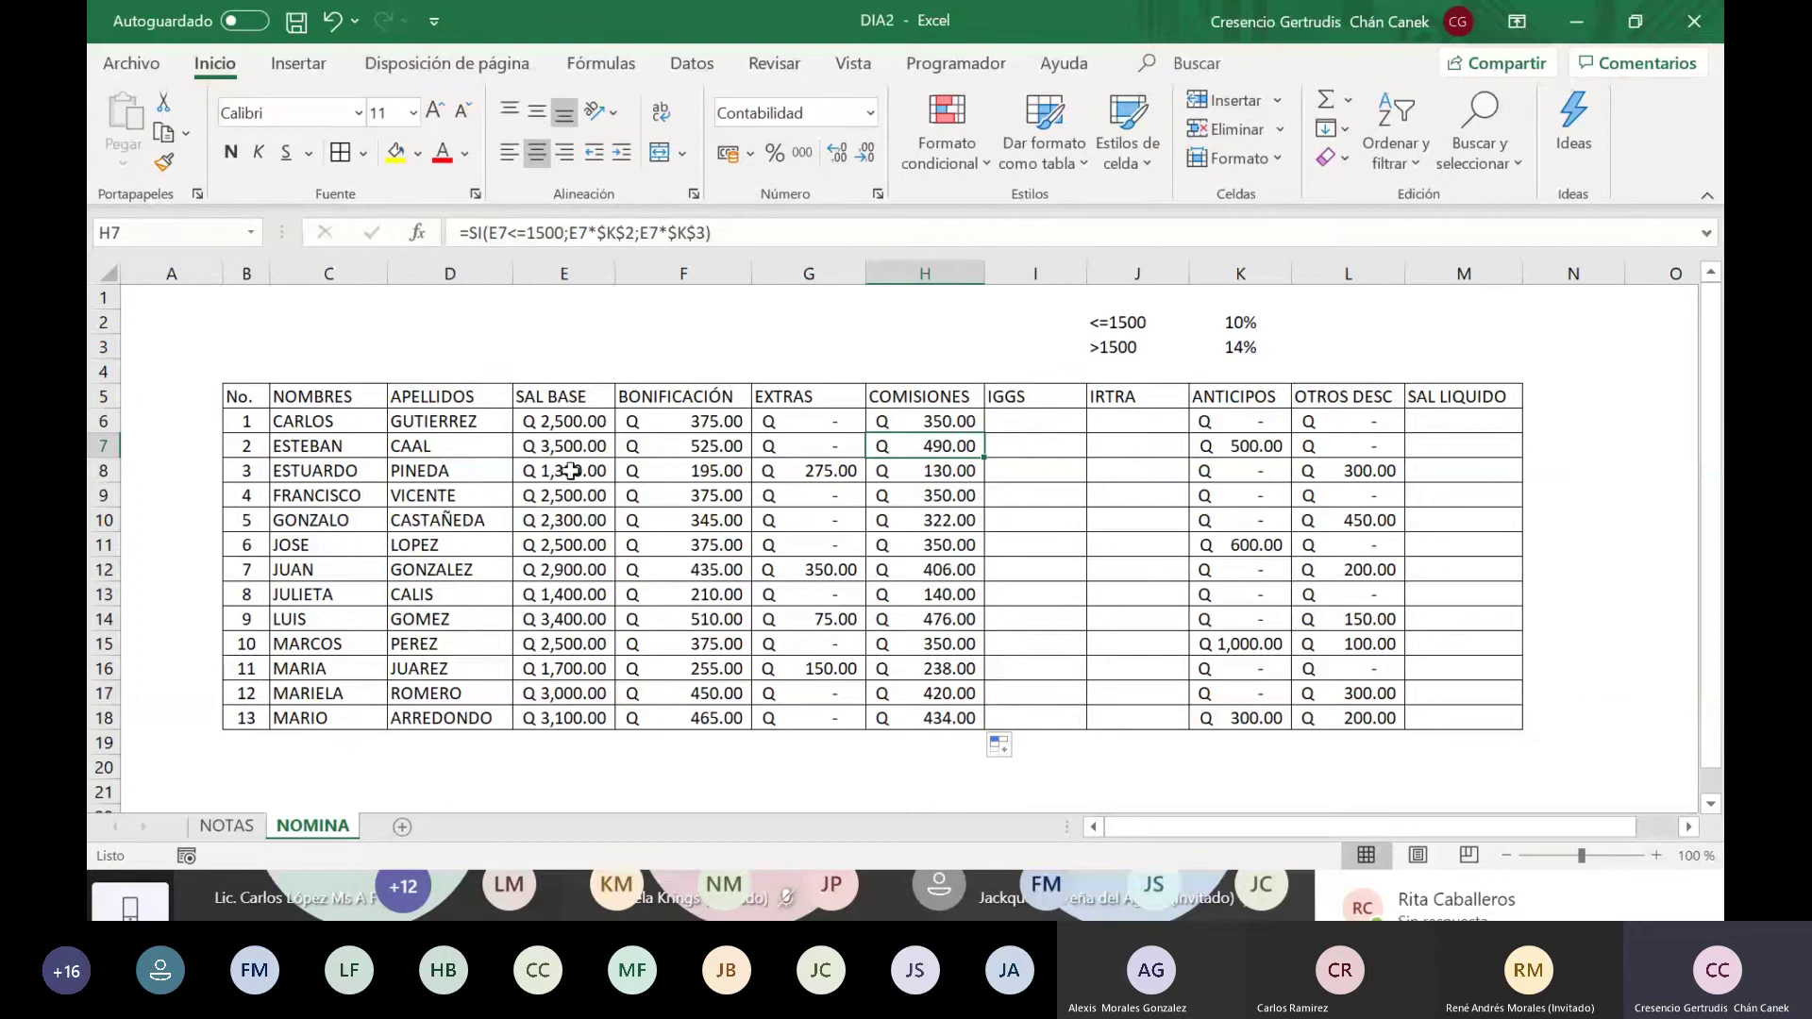
left_click(563, 471)
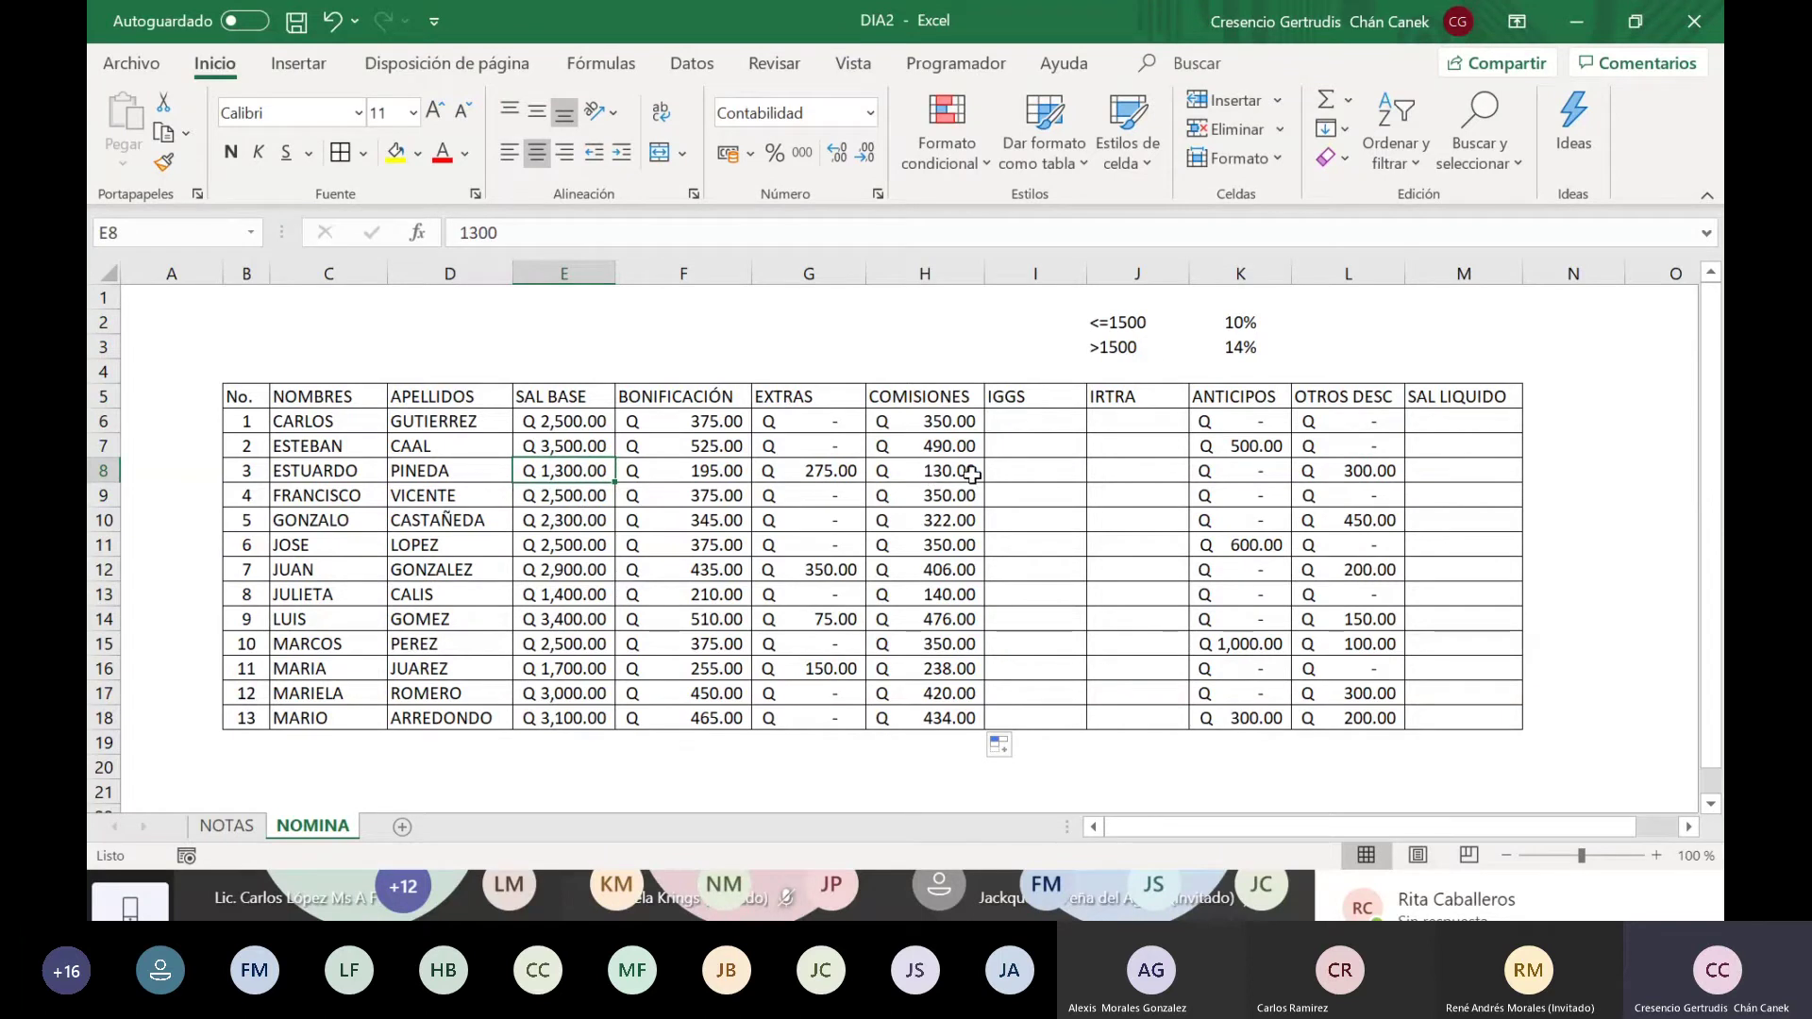
left_click(570, 446)
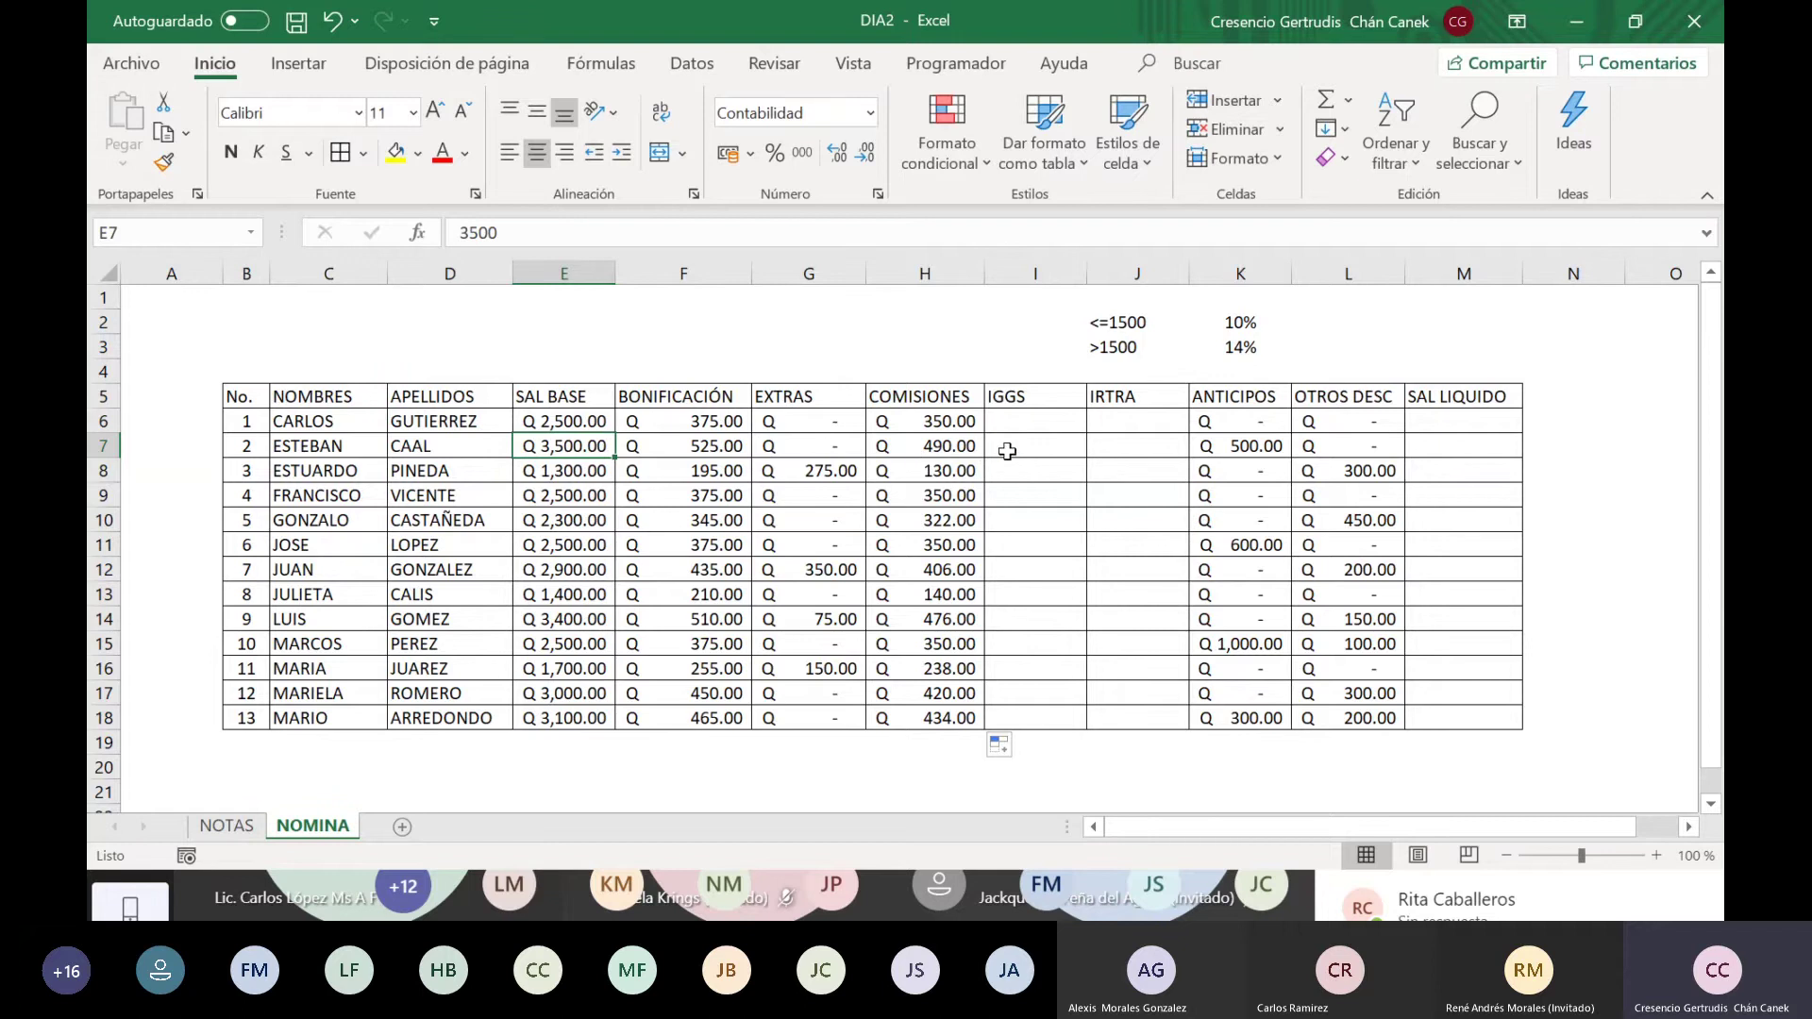
left_click(601, 544)
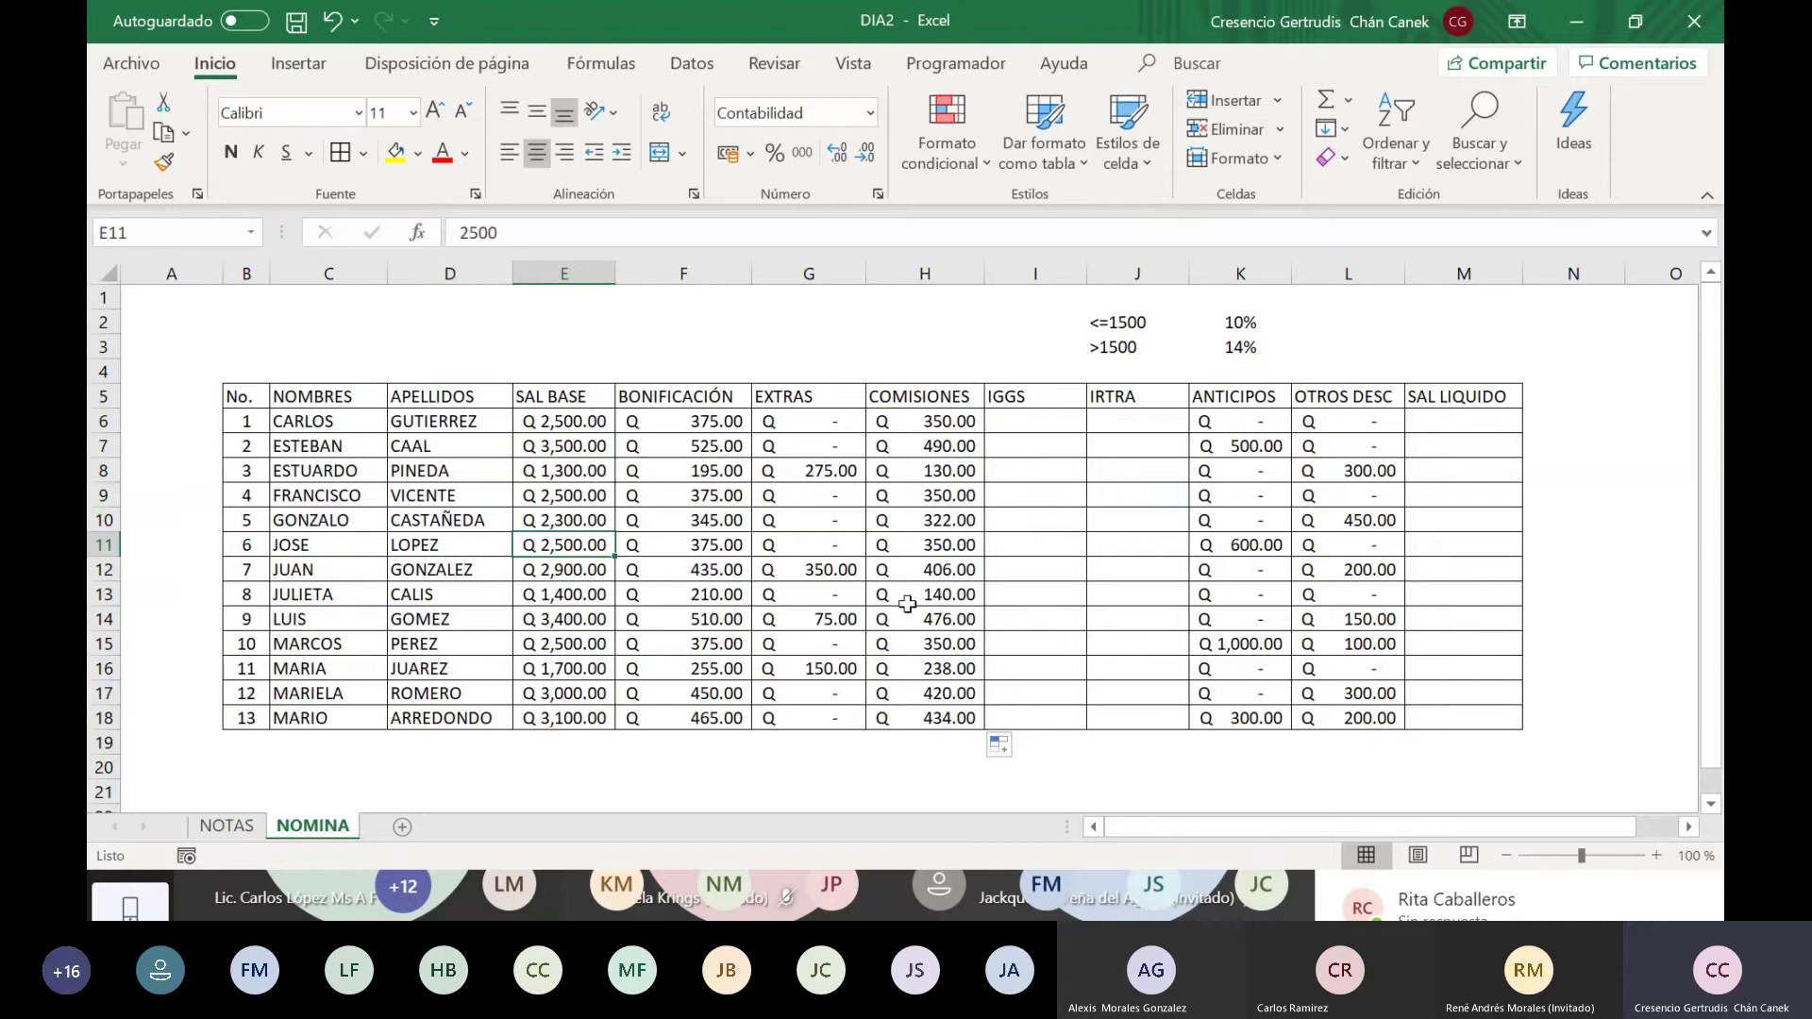
Step: Check the copied commission formula in H13 against the base salary in E13
key("Down")
key("Down")
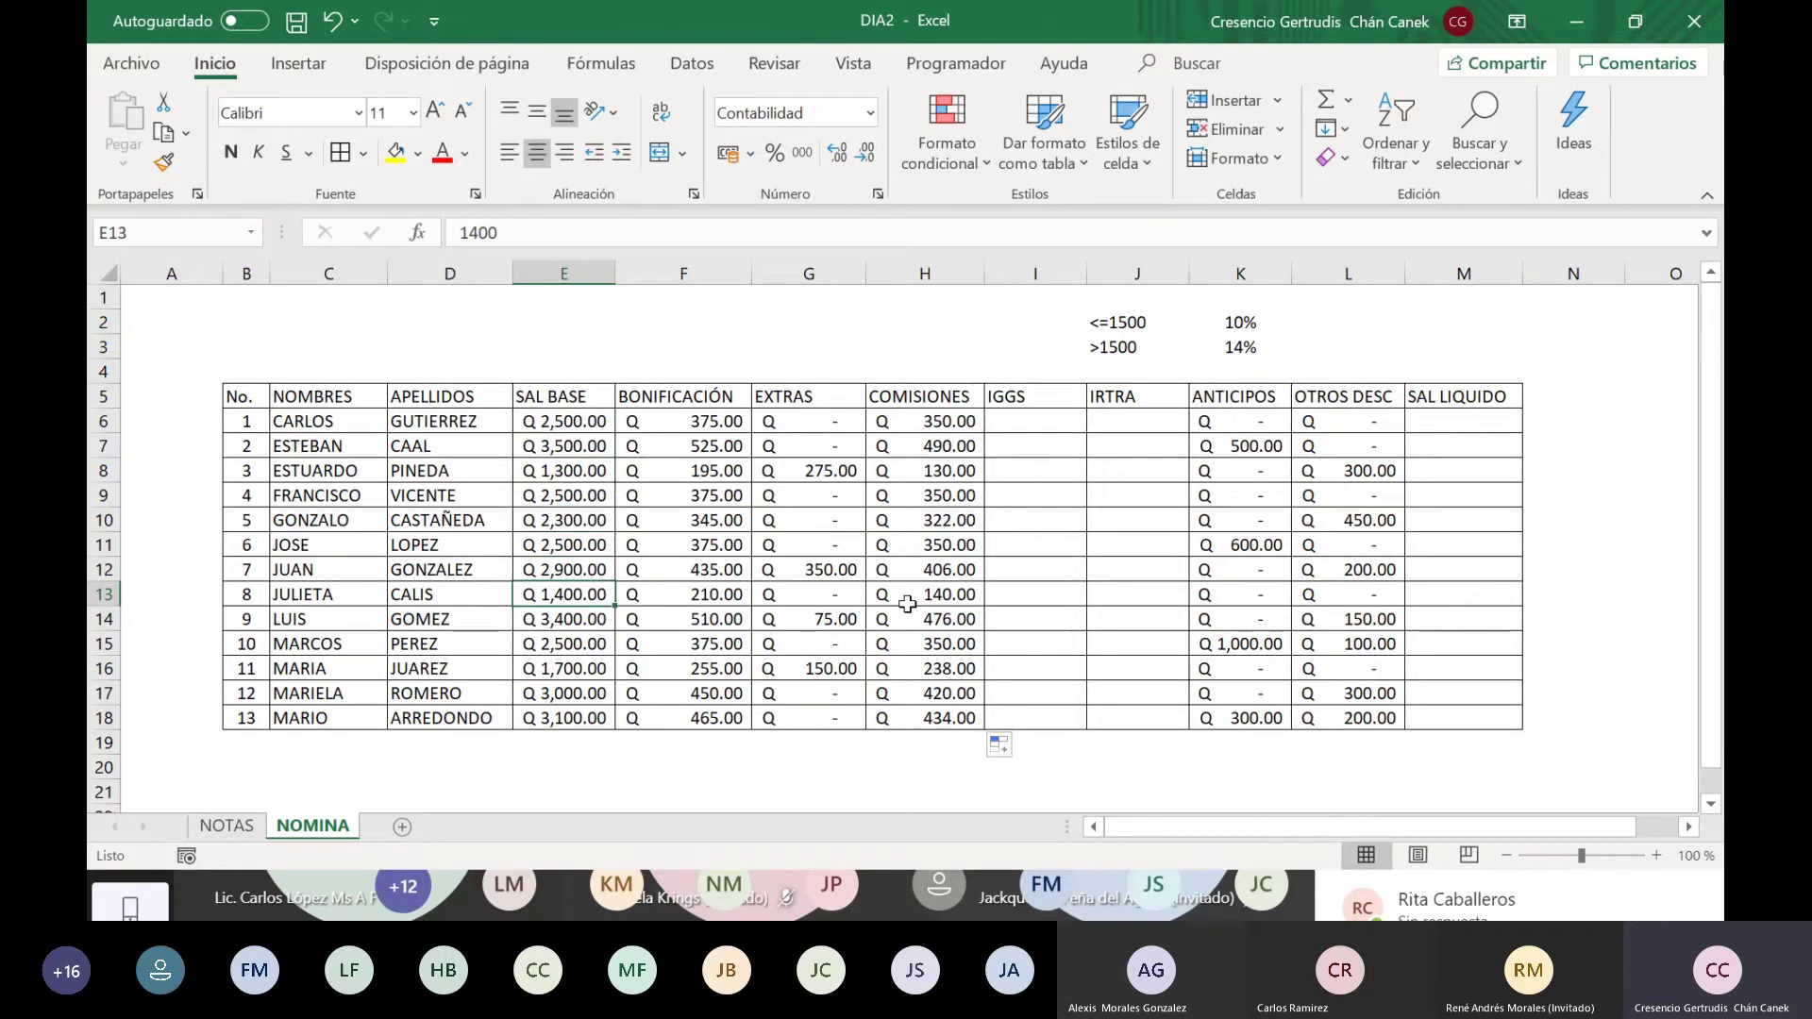
key("Right")
key("Right")
key("Right")
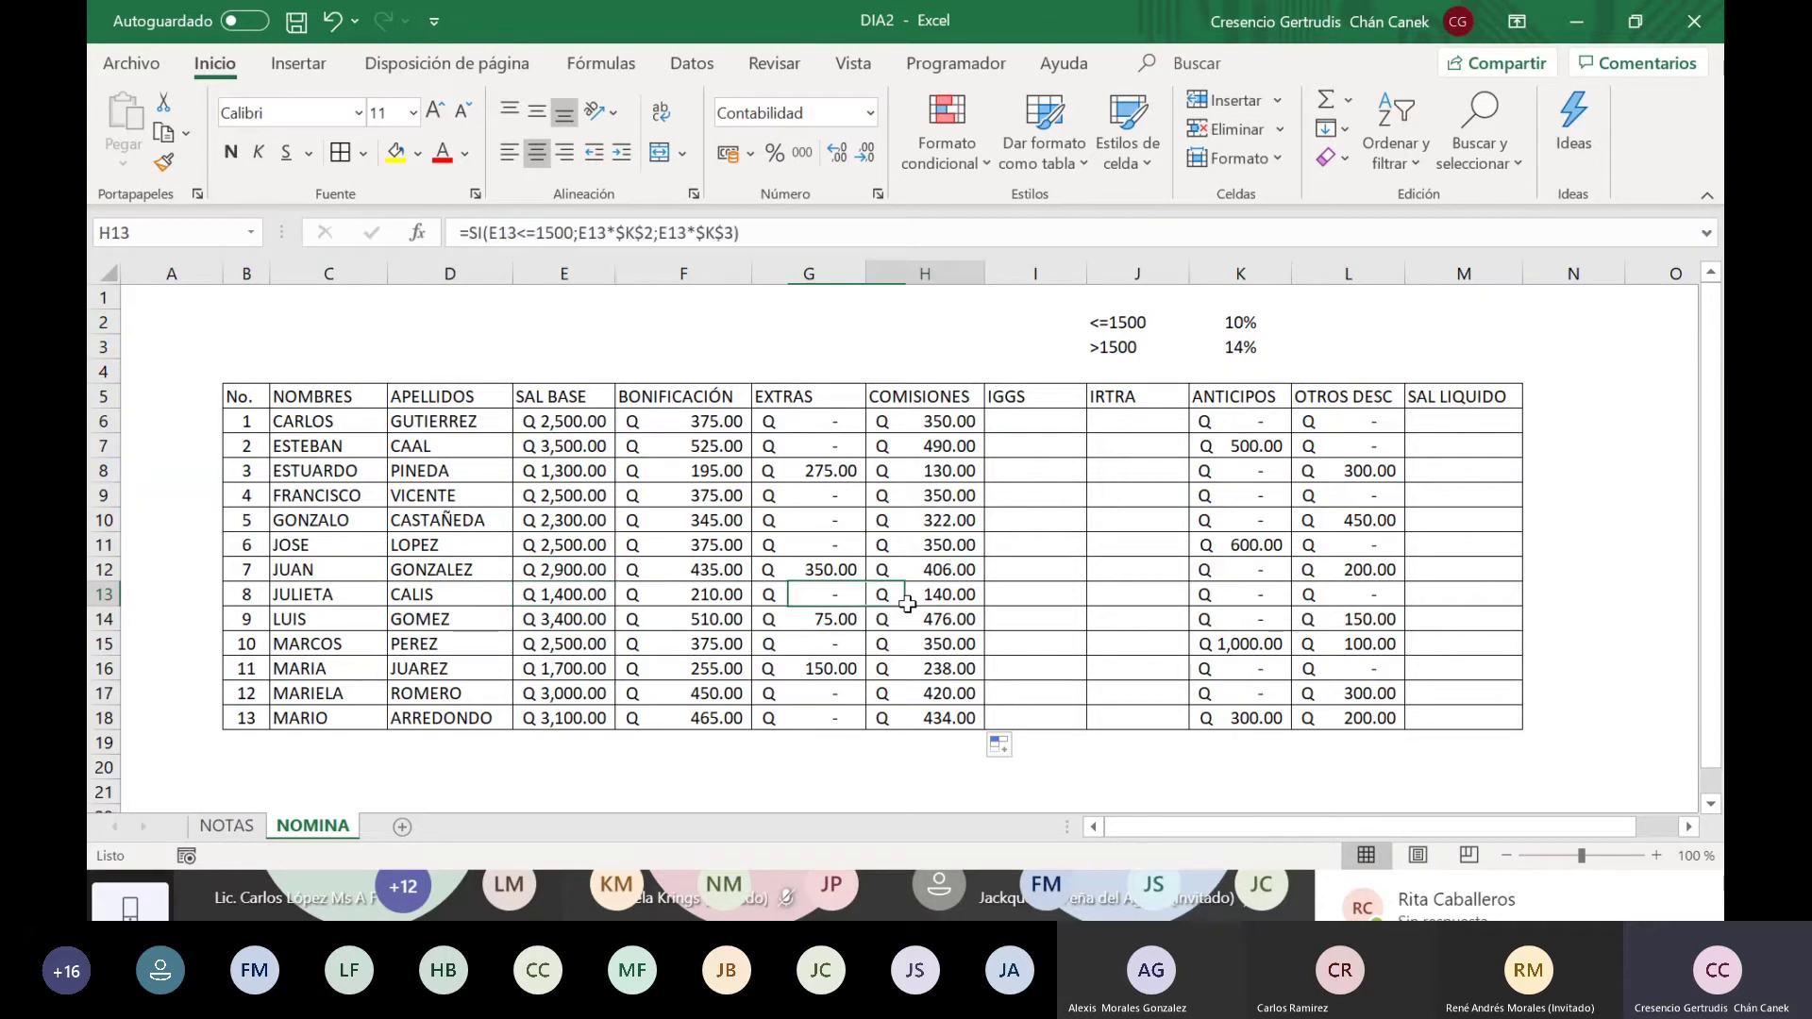
key("Left")
key("Left")
key("Left")
key("Down")
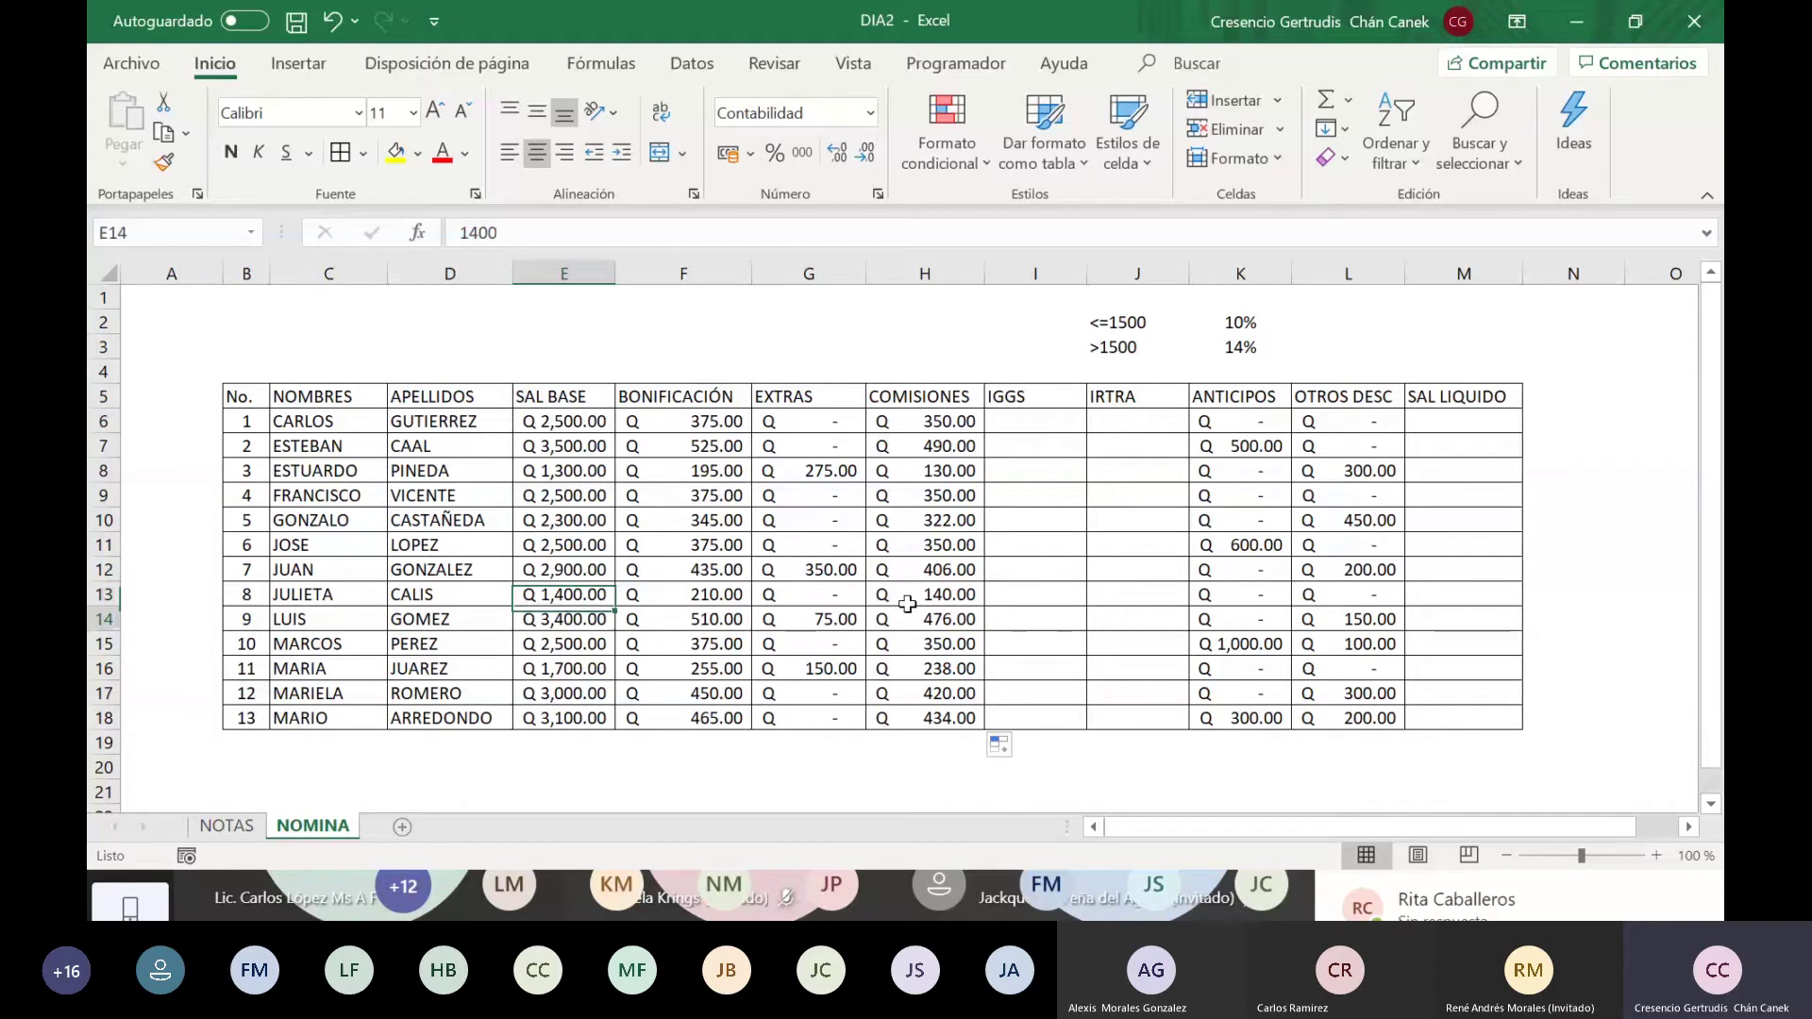
Step: Review the remaining base salaries down to row 17 against the copied commission formulas in column H
key("Right")
key("Down")
key("Down")
key("Down")
key("Down")
key("Down")
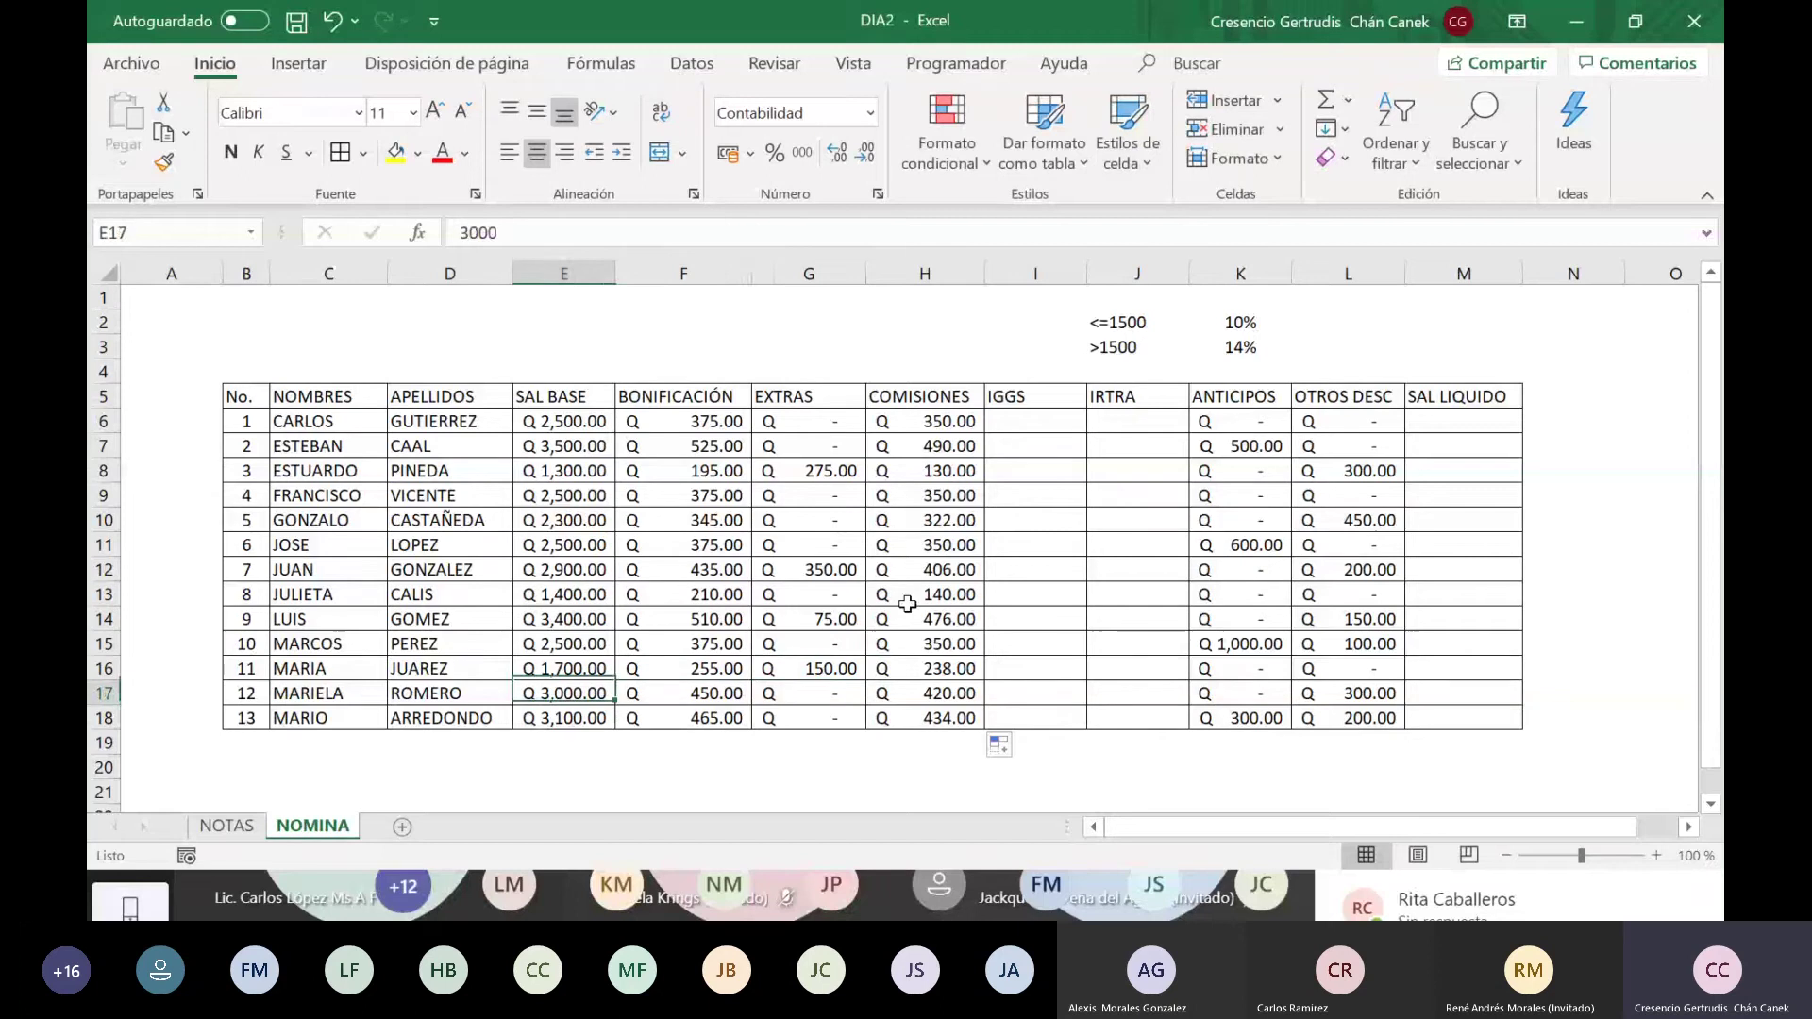
key("Right")
key("Right")
key("Up")
key("Up")
key("Up")
key("Up")
key("Up")
key("Up")
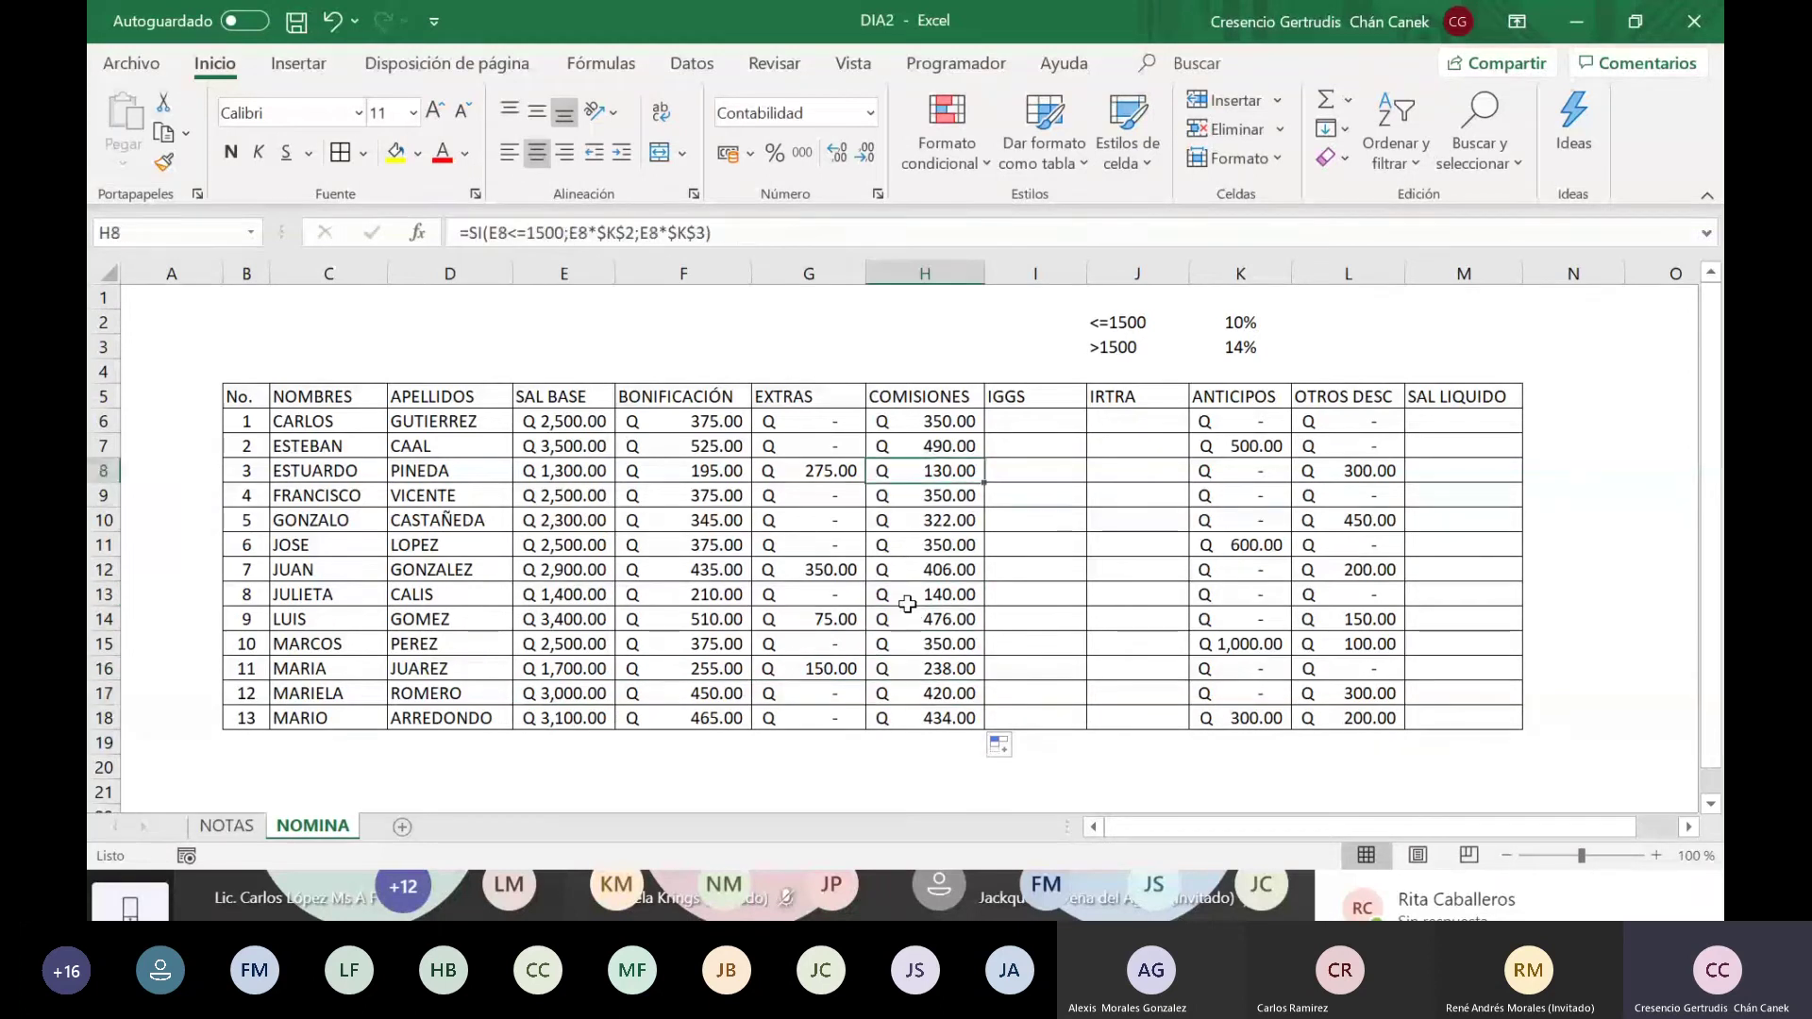
key("Up")
key("Down")
key("Down")
key("Down")
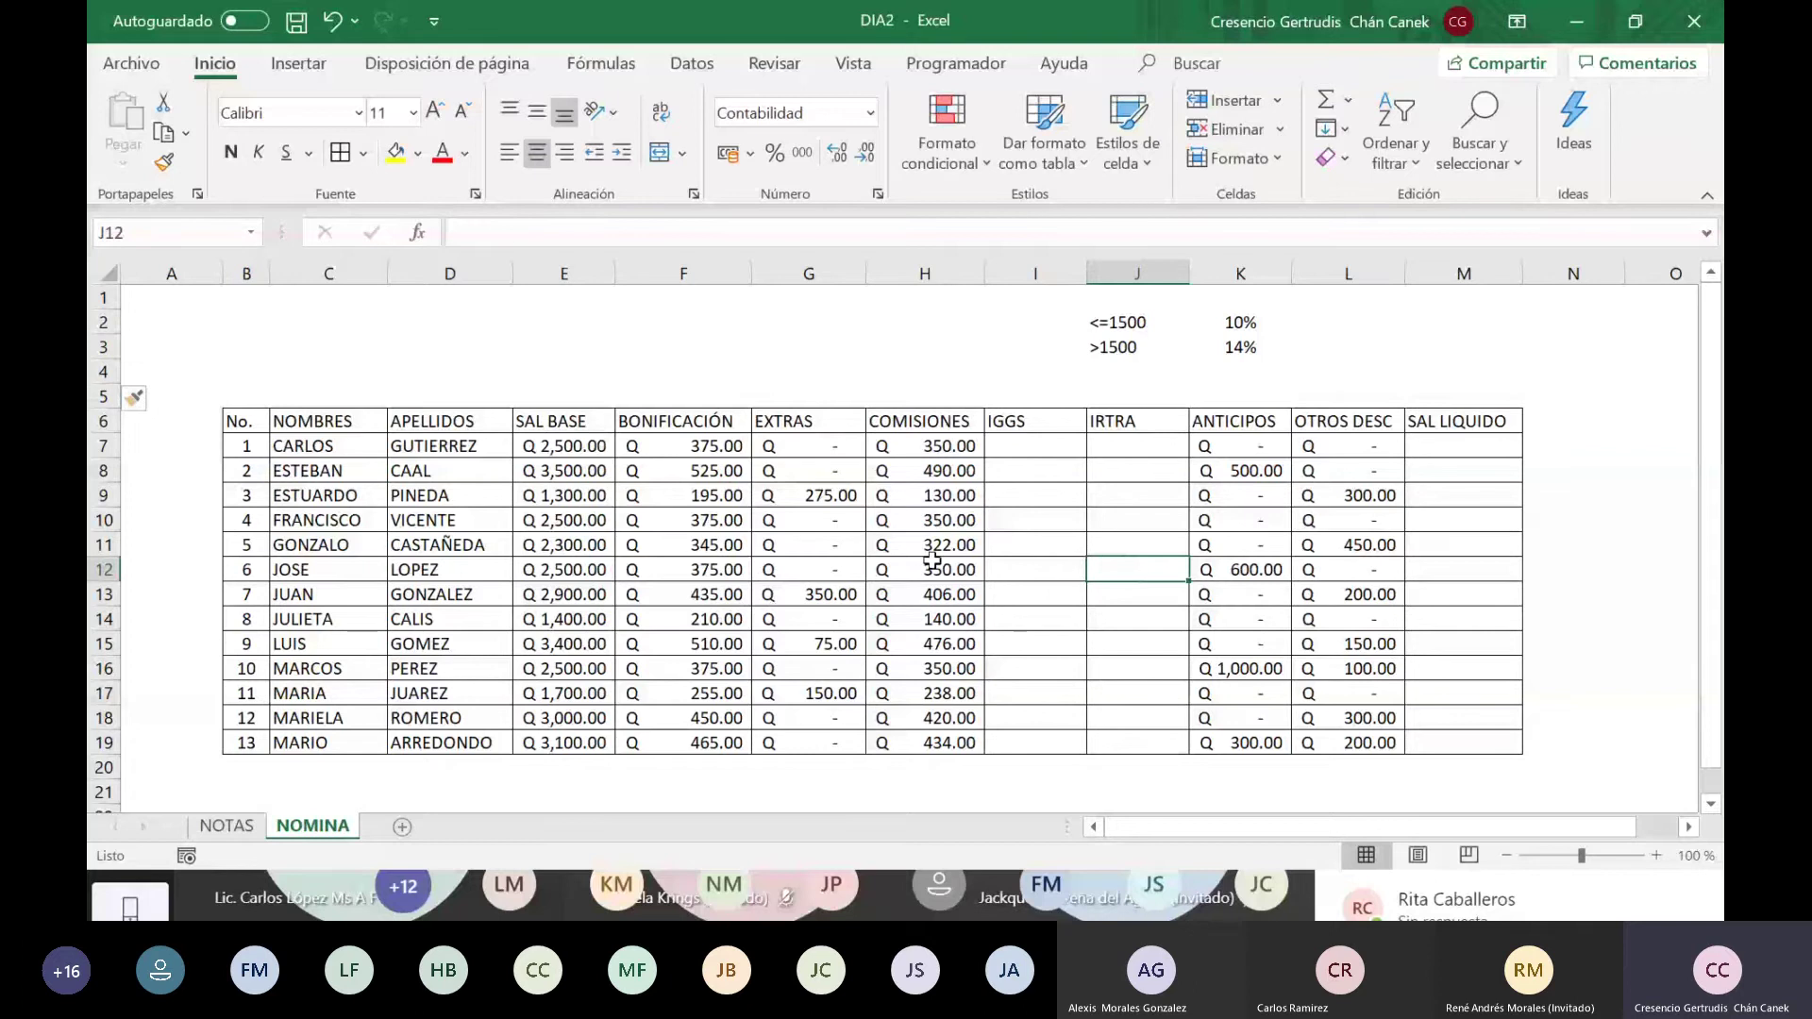
Step: Clear all the commission formulas from H7:H19
left_click(945, 451)
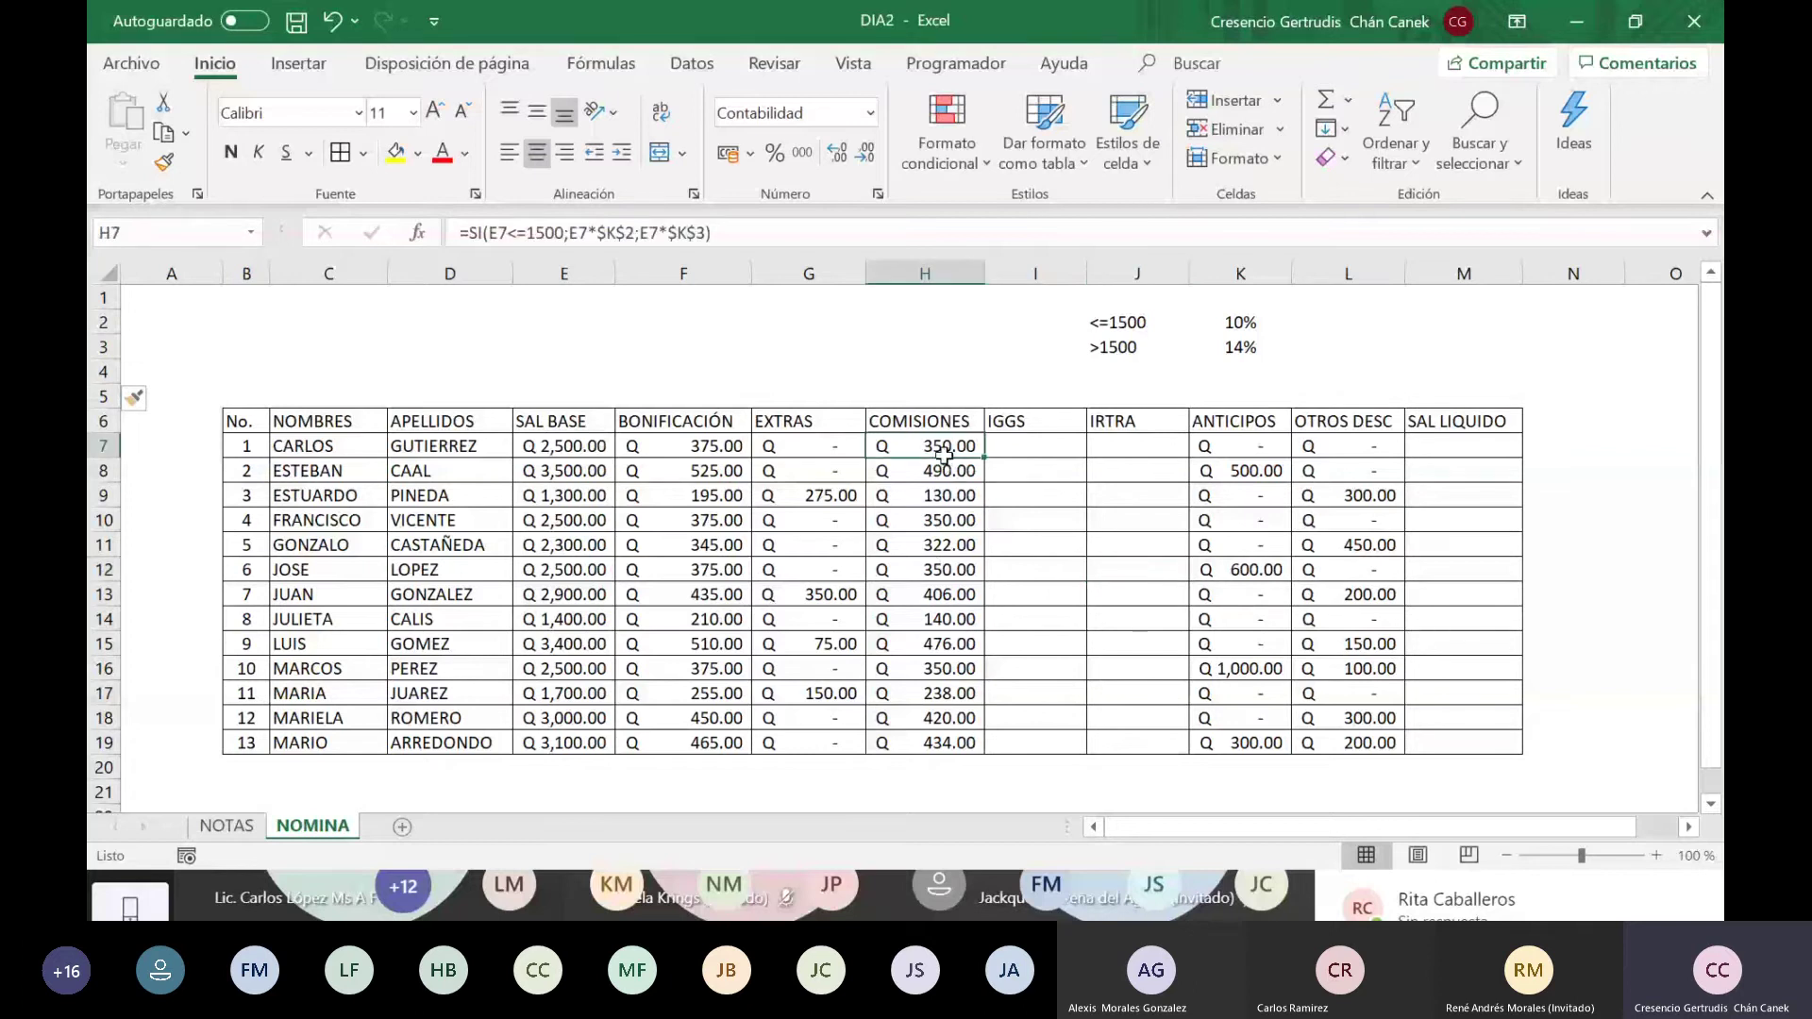
key("shift+Down")
key("shift+Down")
key("shift+Down")
key("shift+Down")
key("shift+Down")
key("shift+Down")
key("shift+Down")
key("shift+Down")
key("shift+Down")
key("shift+Down")
key("shift+Down")
key("shift+Down")
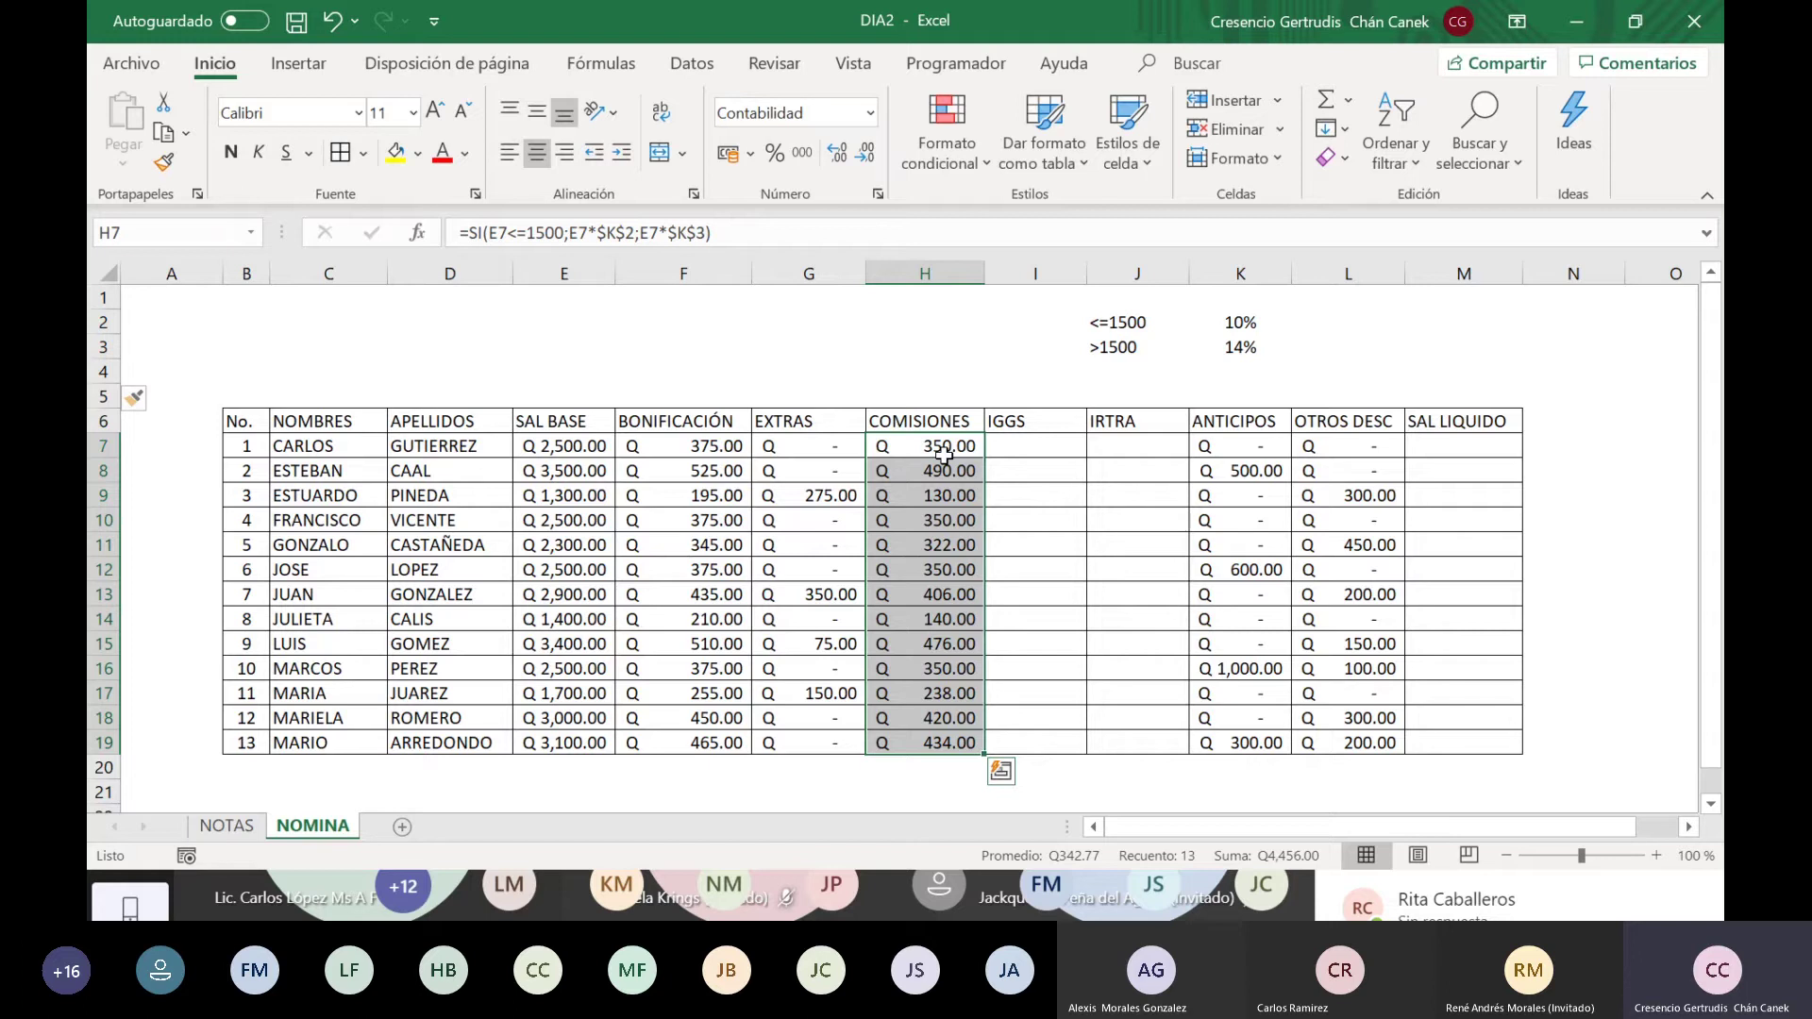
key("Delete")
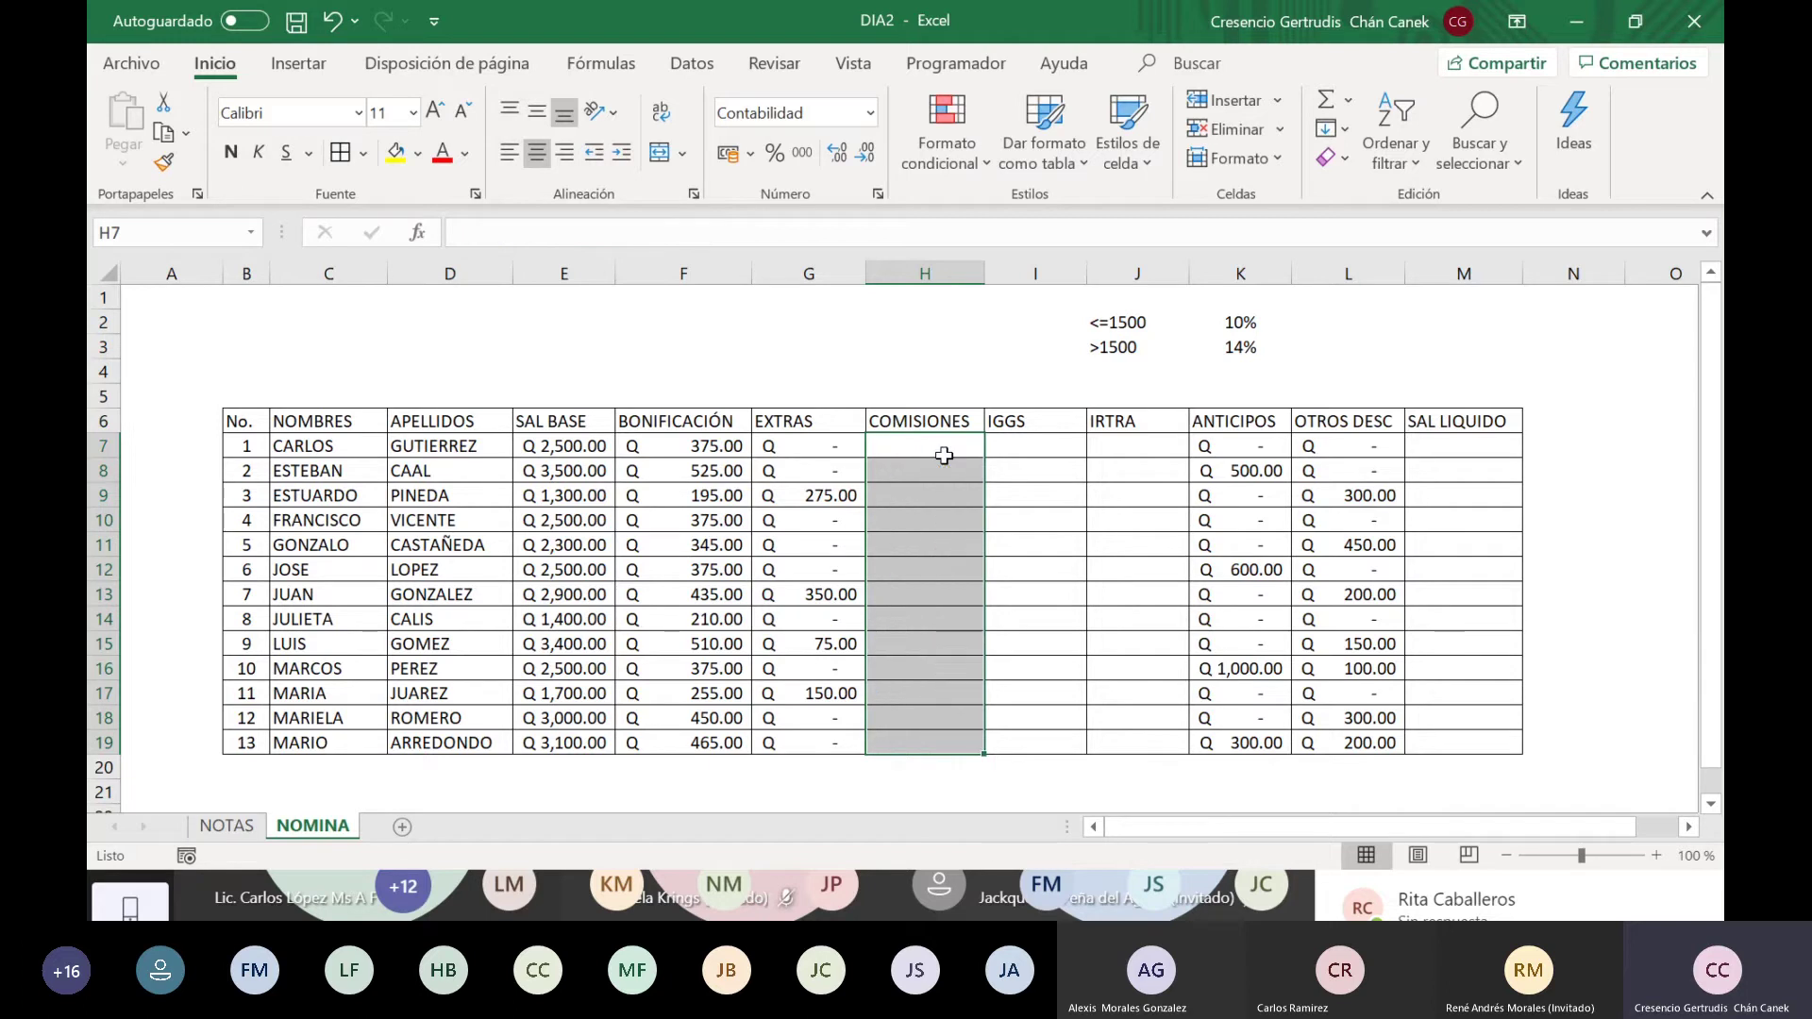
left_click(944, 456)
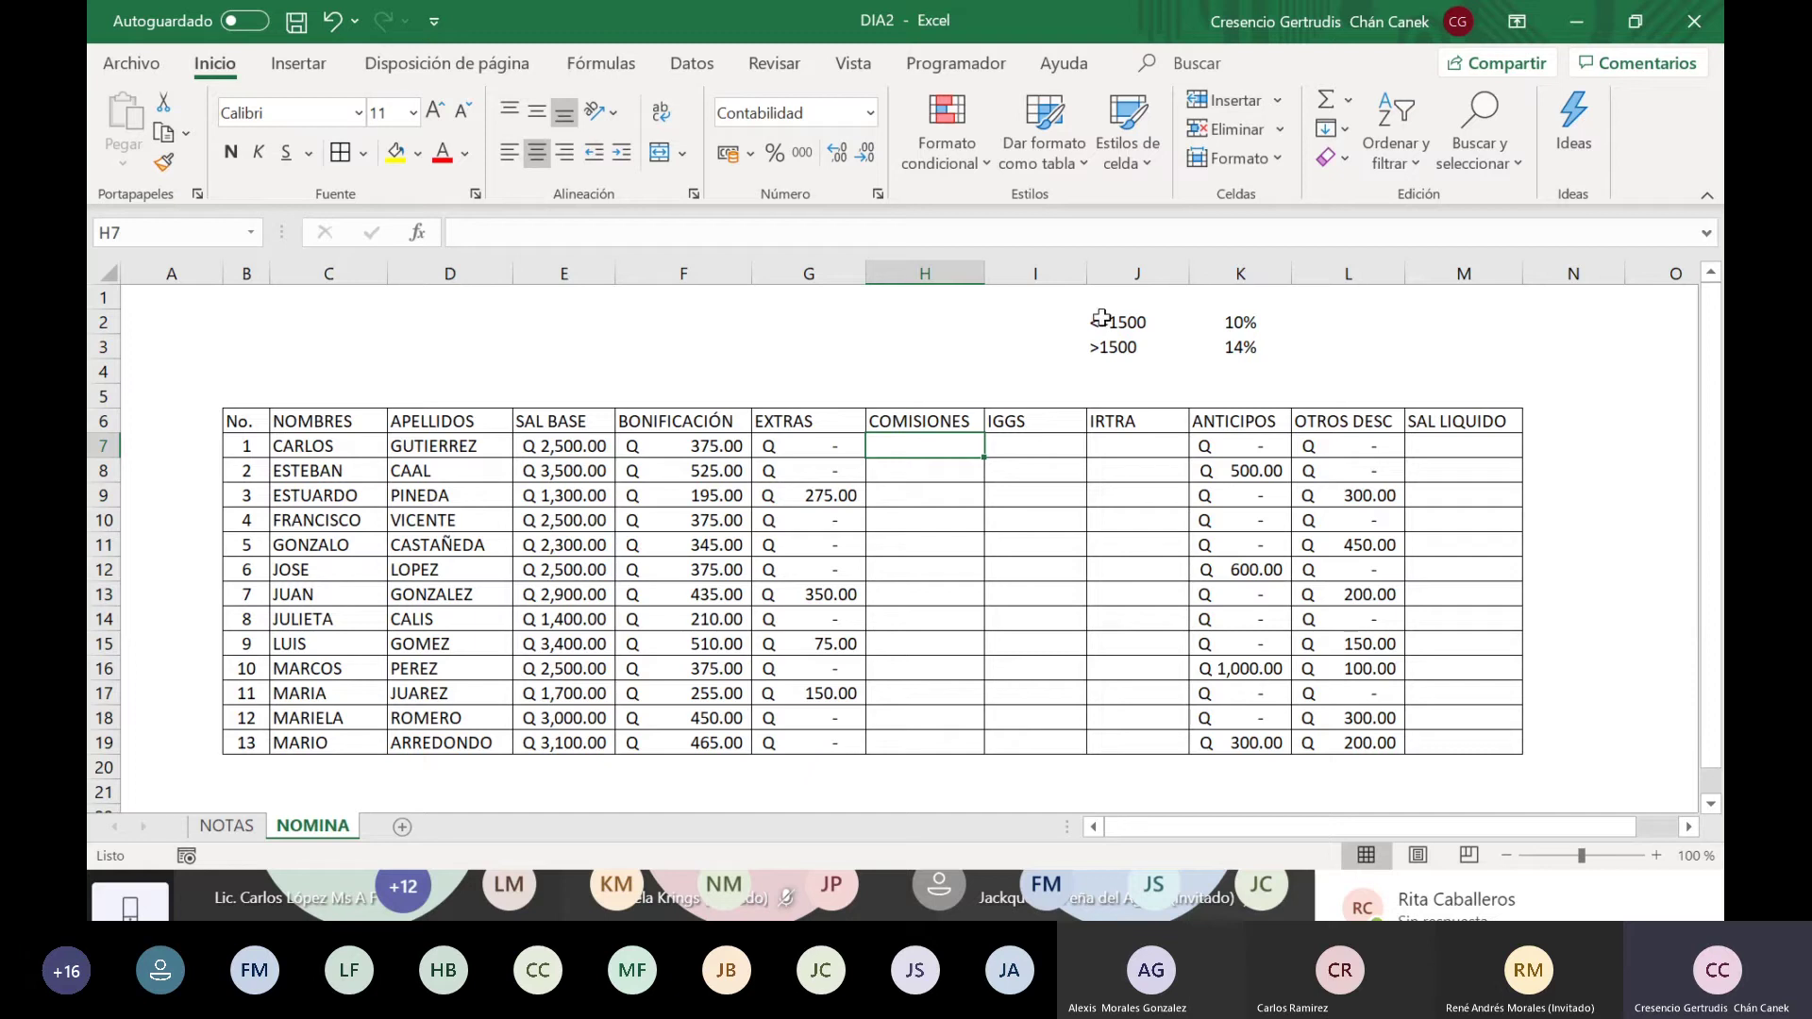
Step: Extend the condition in J3 to ">1500 <=3000" and widen column J so the whole text fits
left_click(1119, 351)
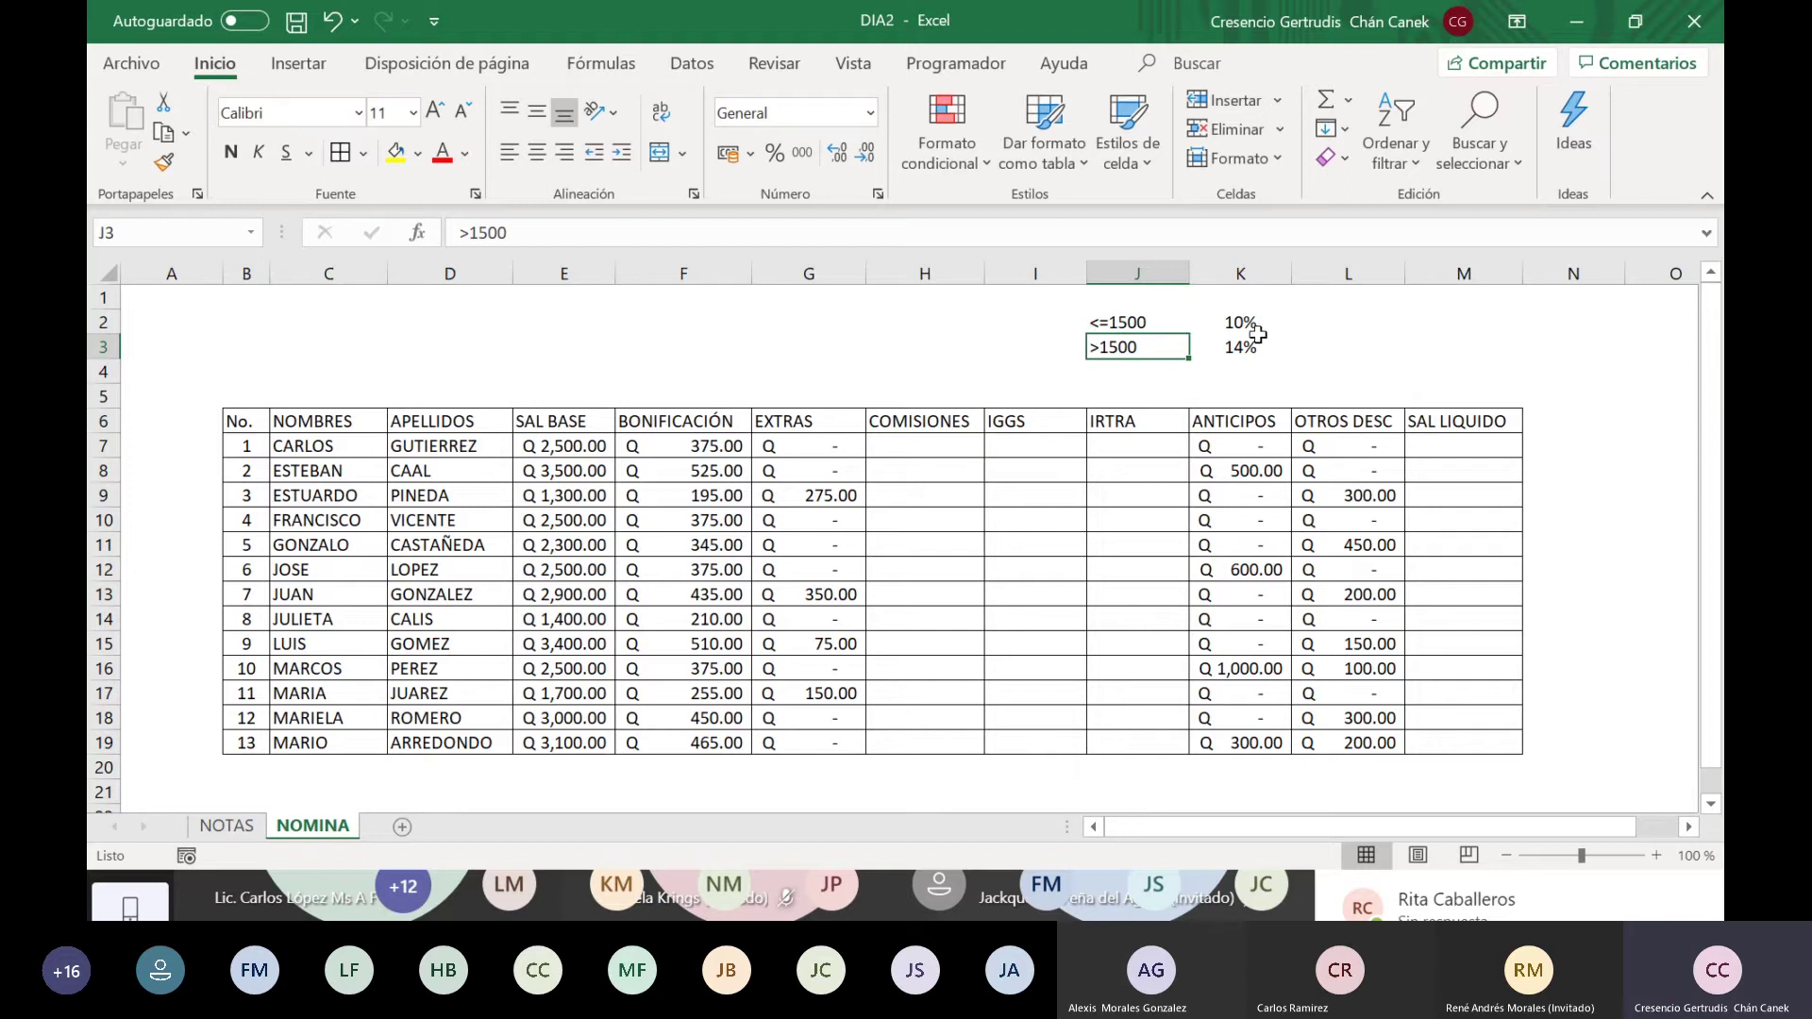
double_click(1141, 351)
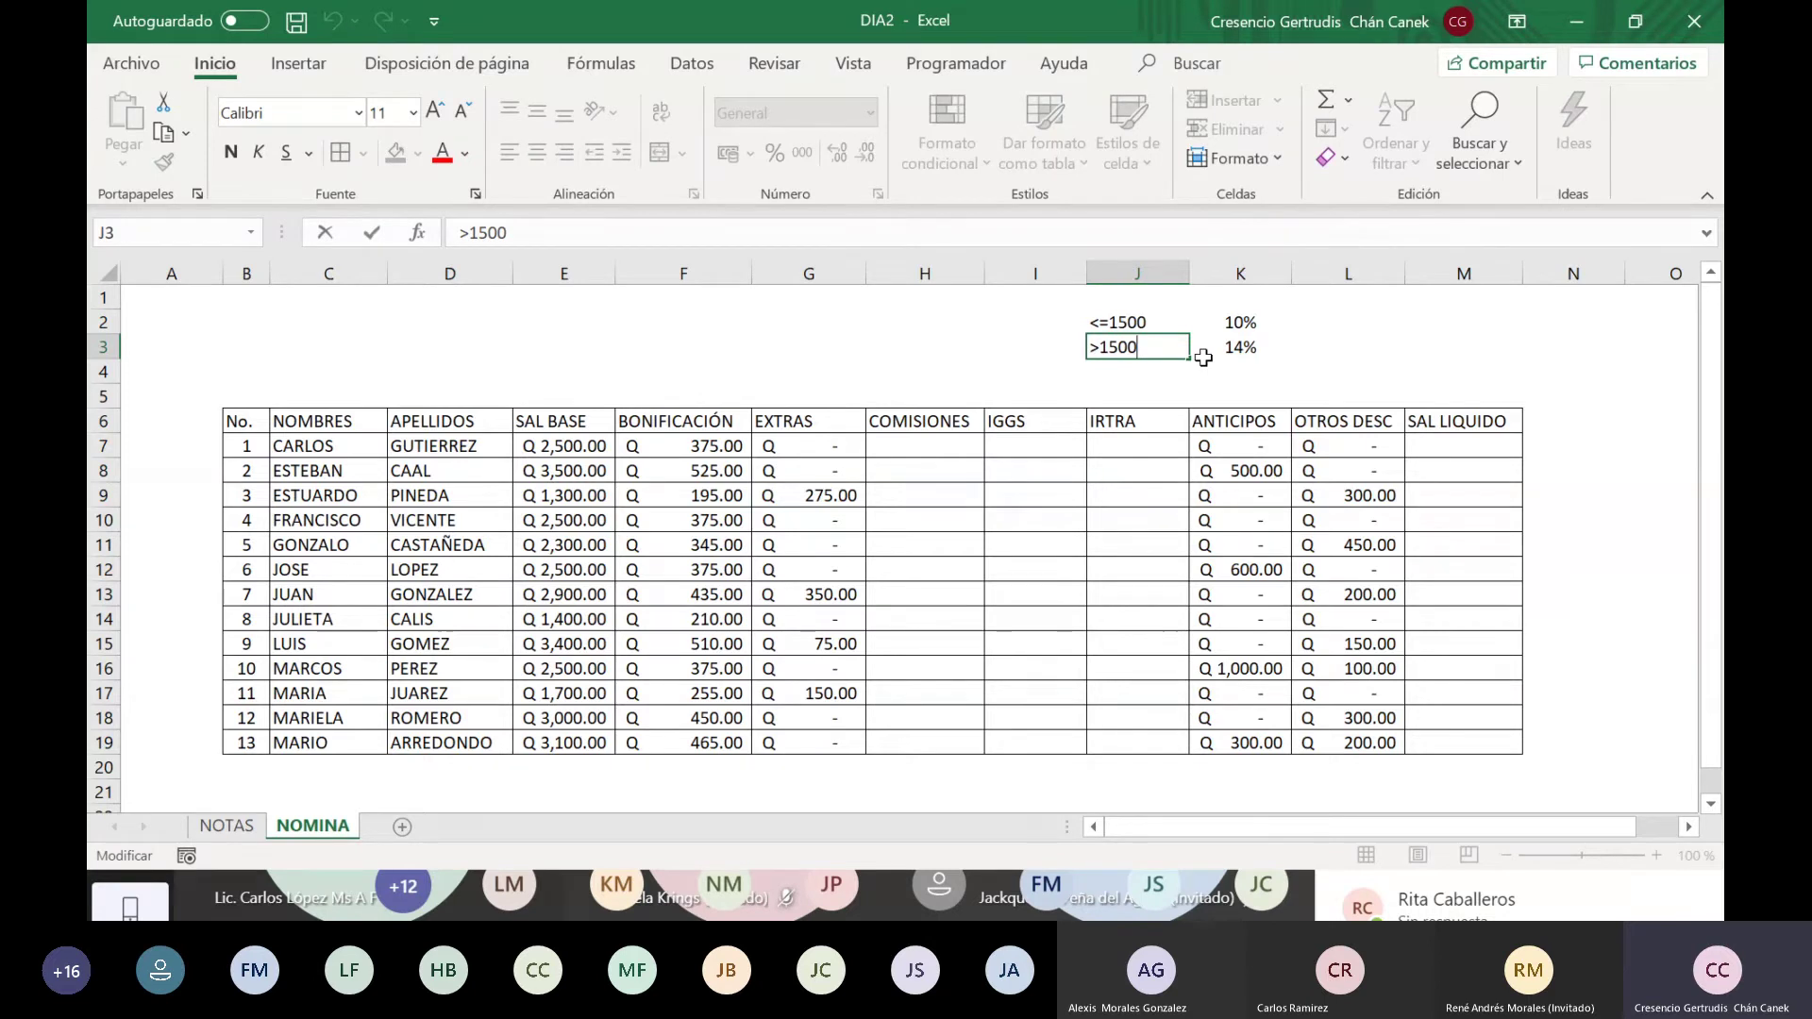
type("<=3000")
key("Return")
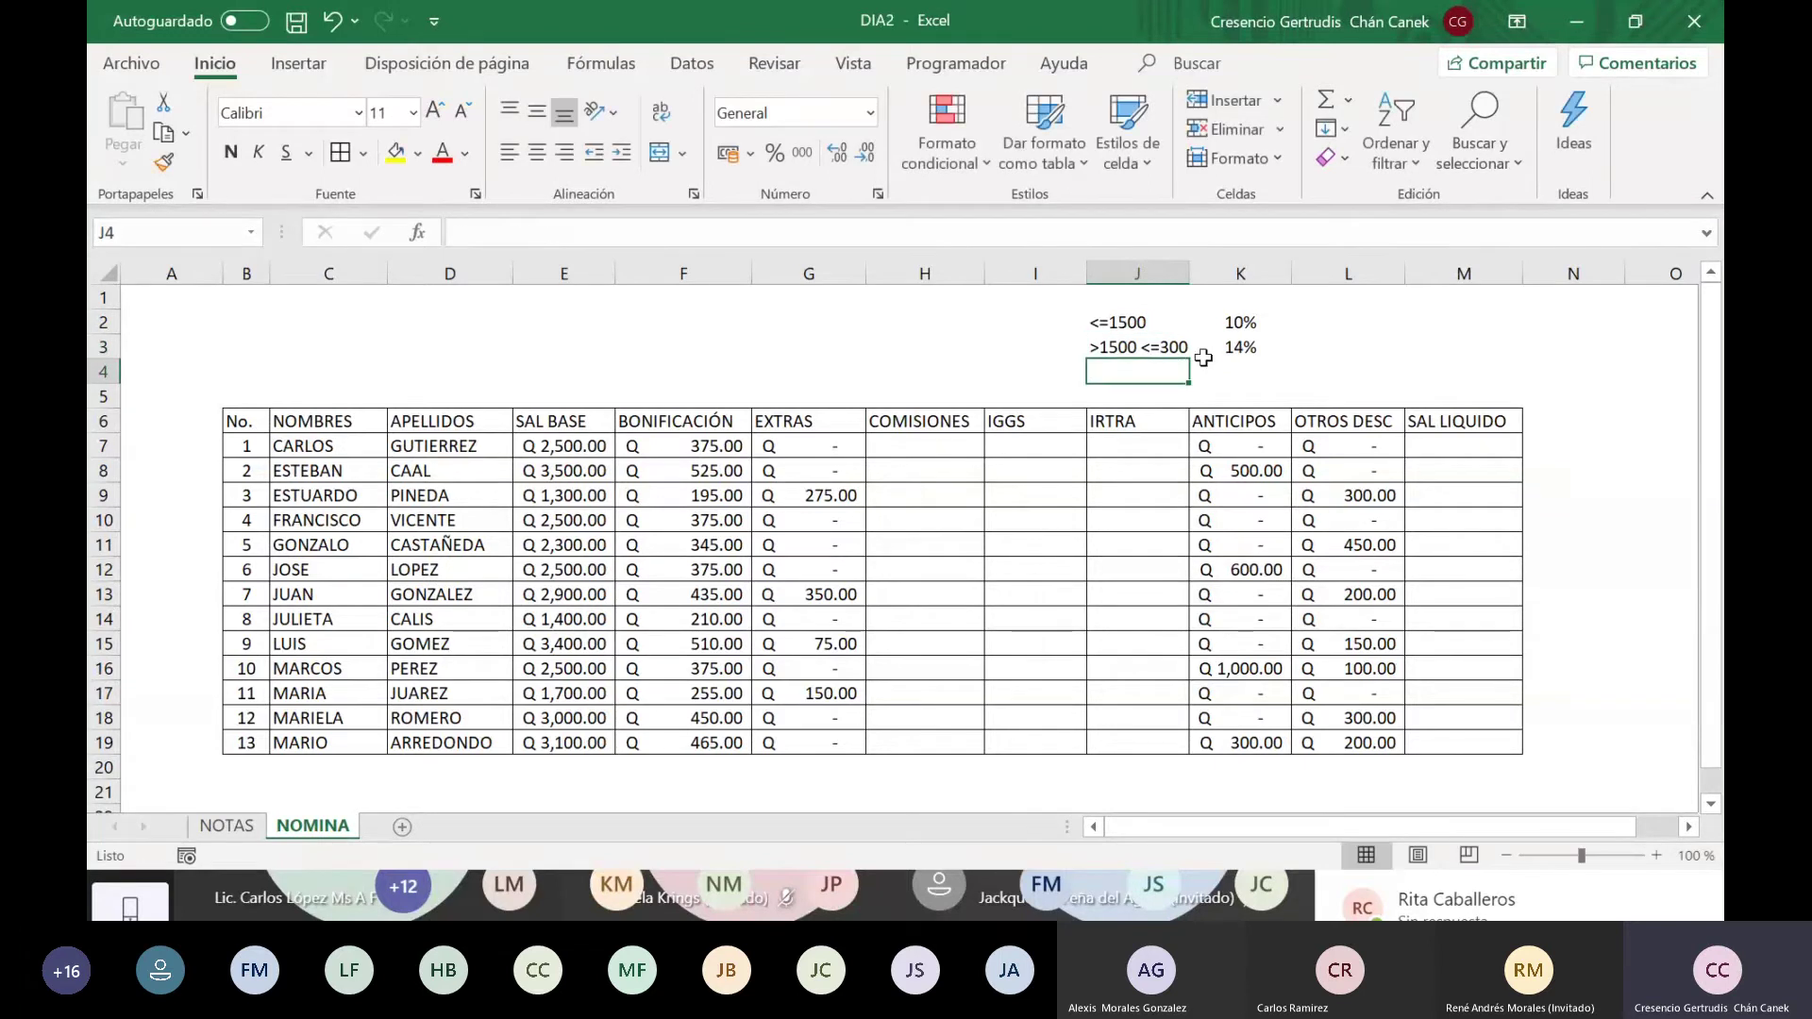
key("Up")
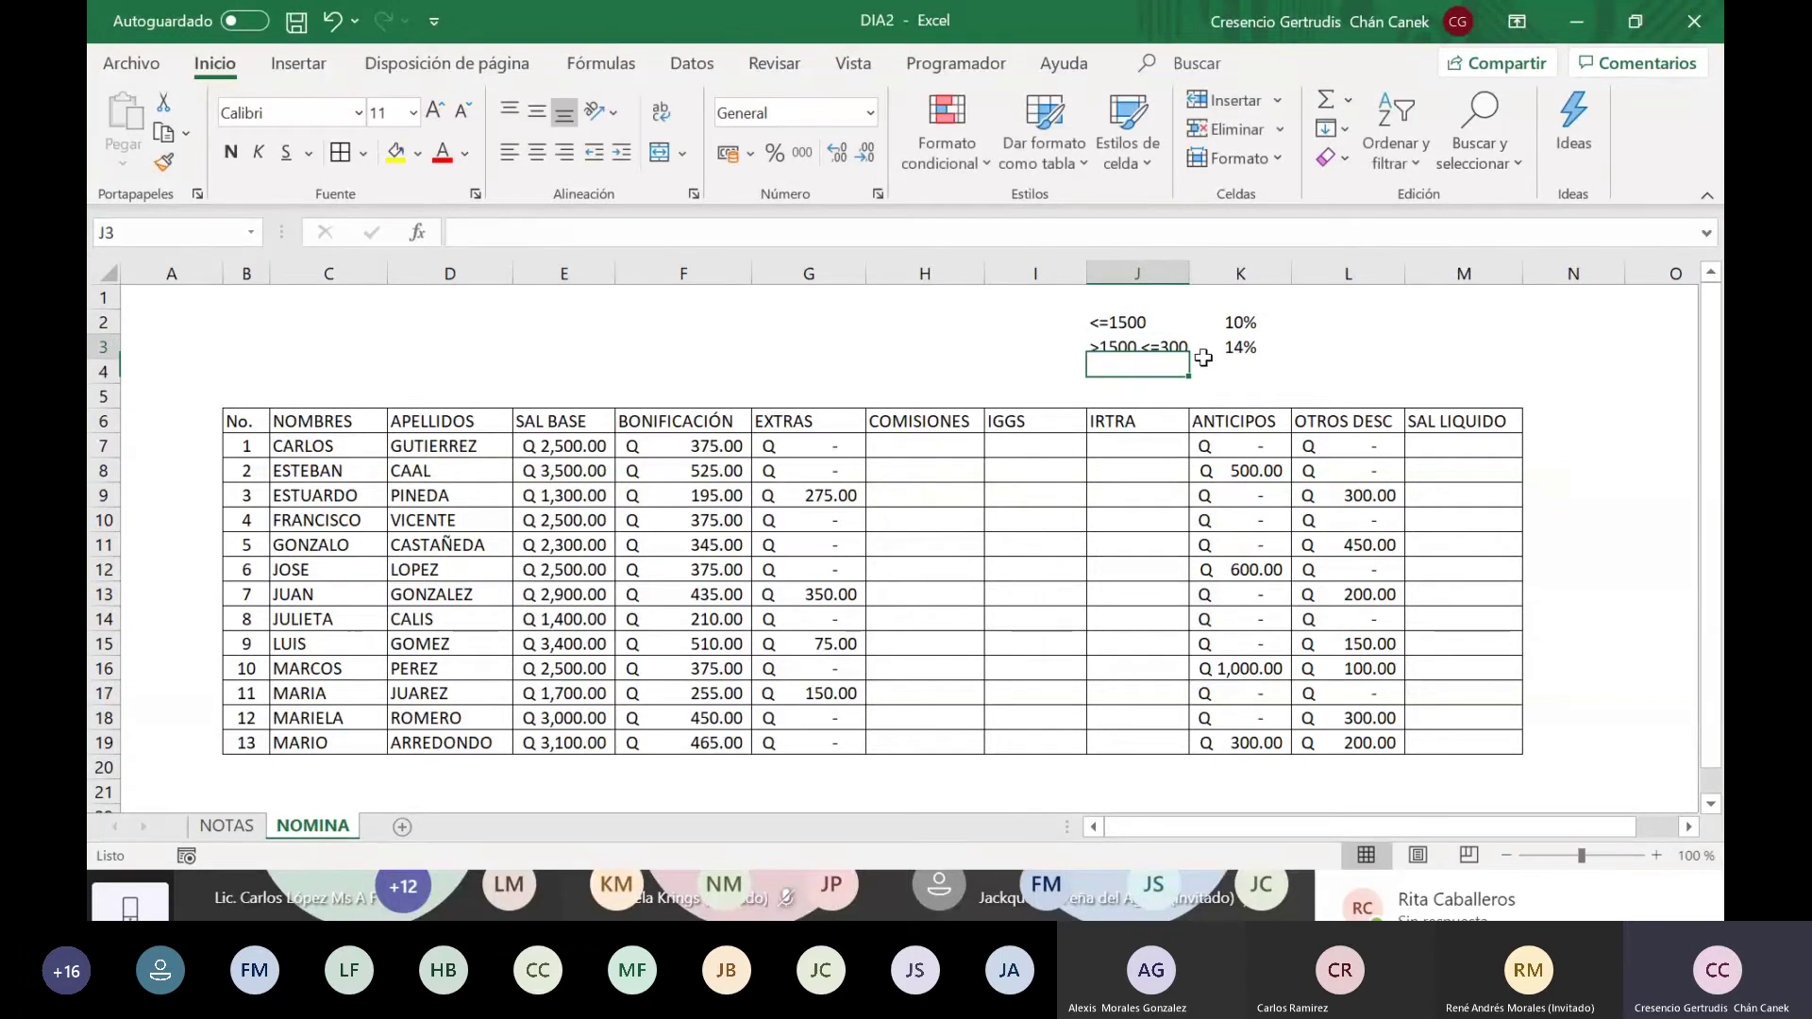
left_click_drag(1189, 273, 1203, 273)
left_click(1208, 396)
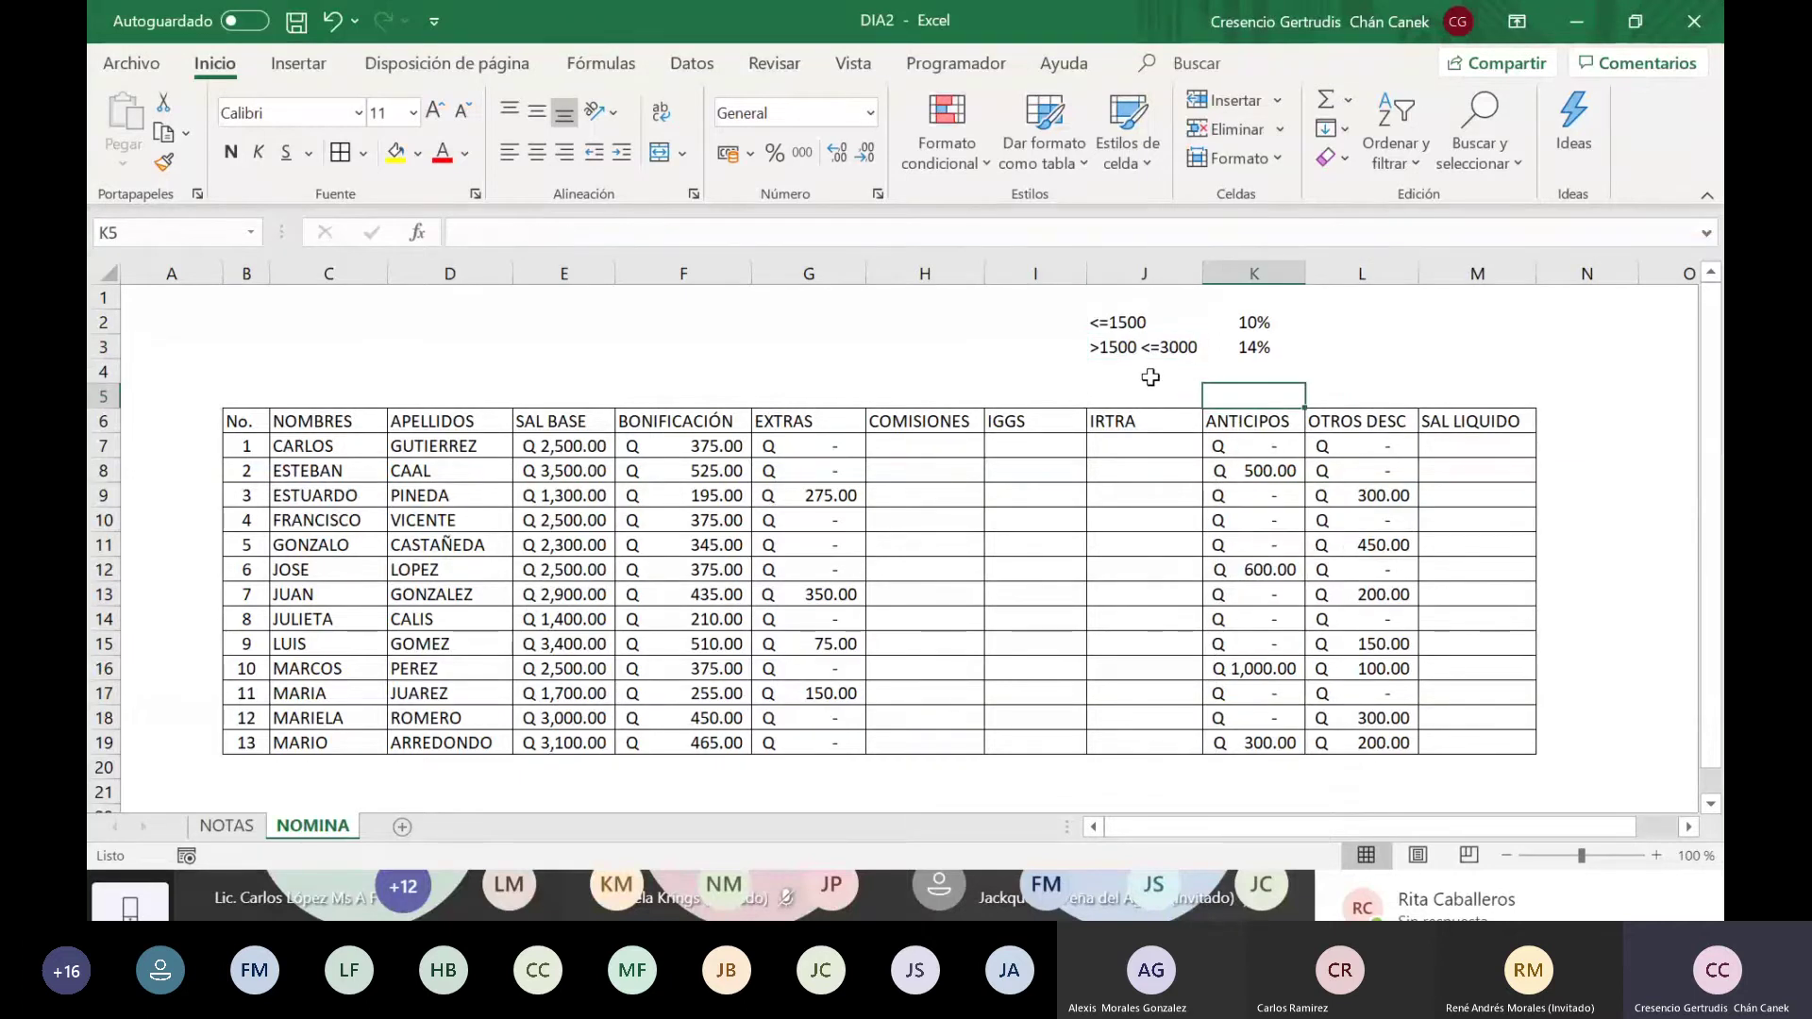
key("Up")
key("Up")
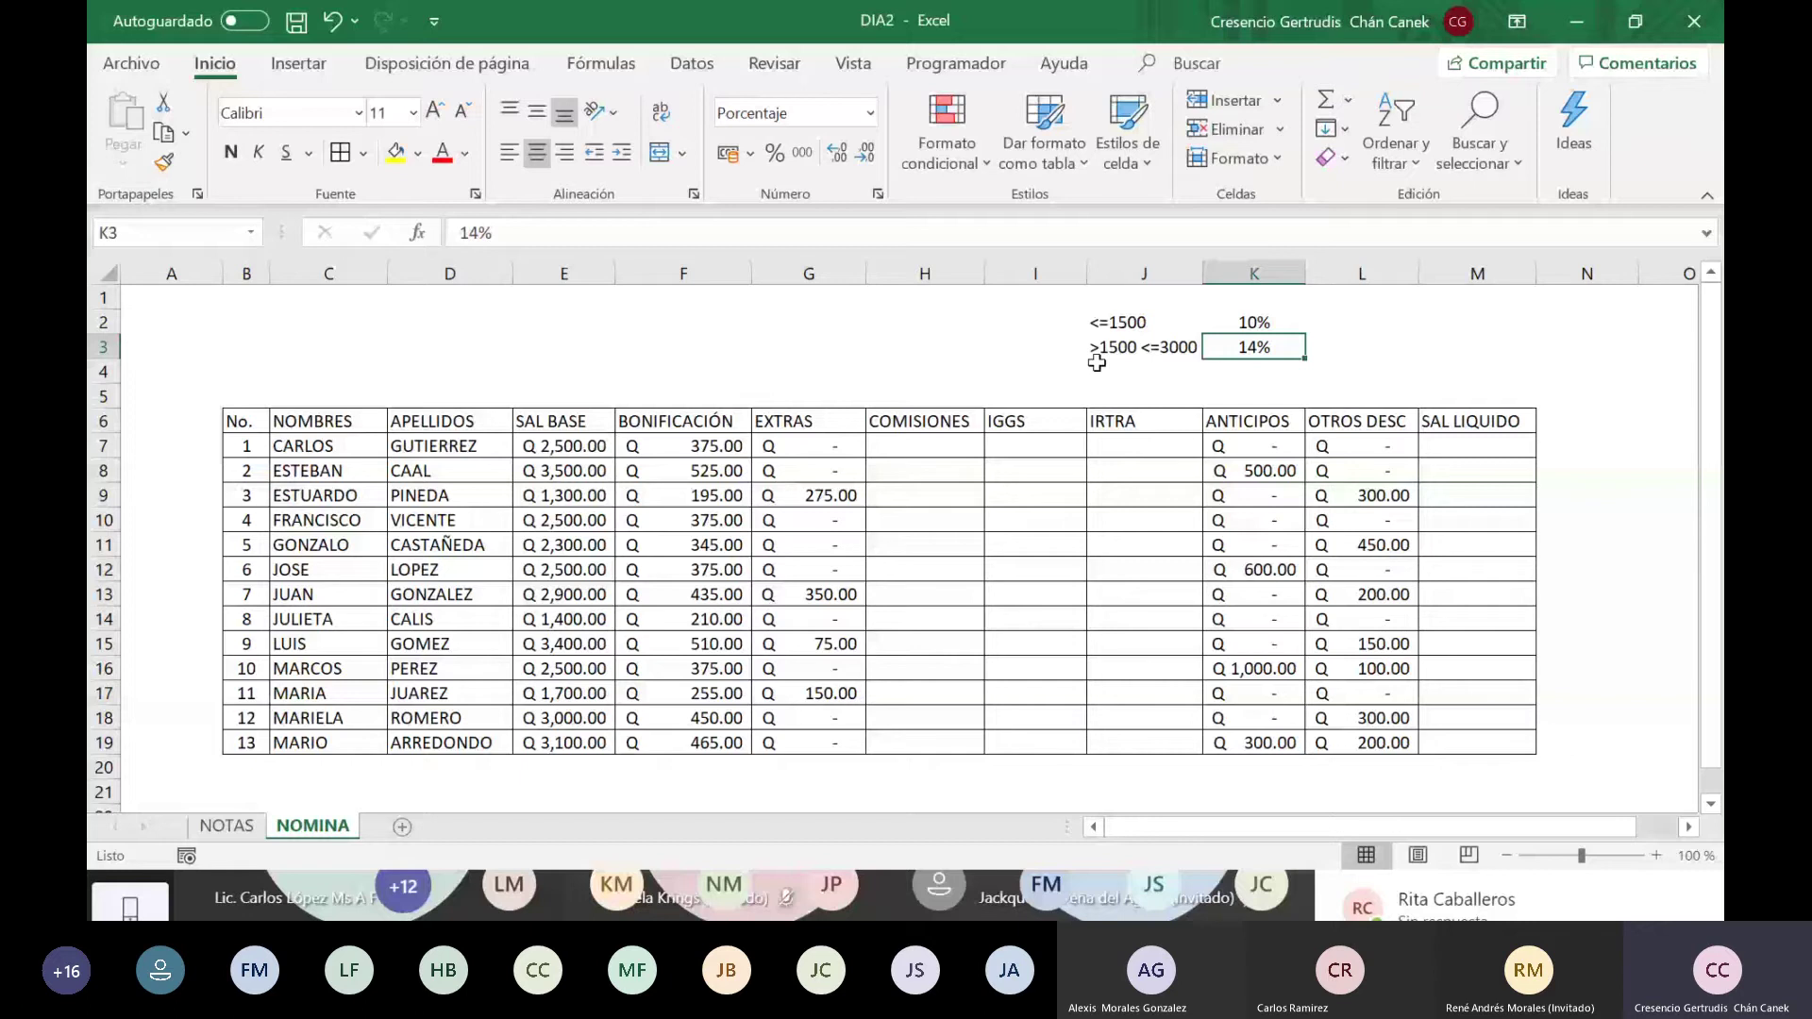
Step: Add a third commission tier with the condition >3000 in J4 and the rate 16% in K4
left_click(1095, 363)
type(">30")
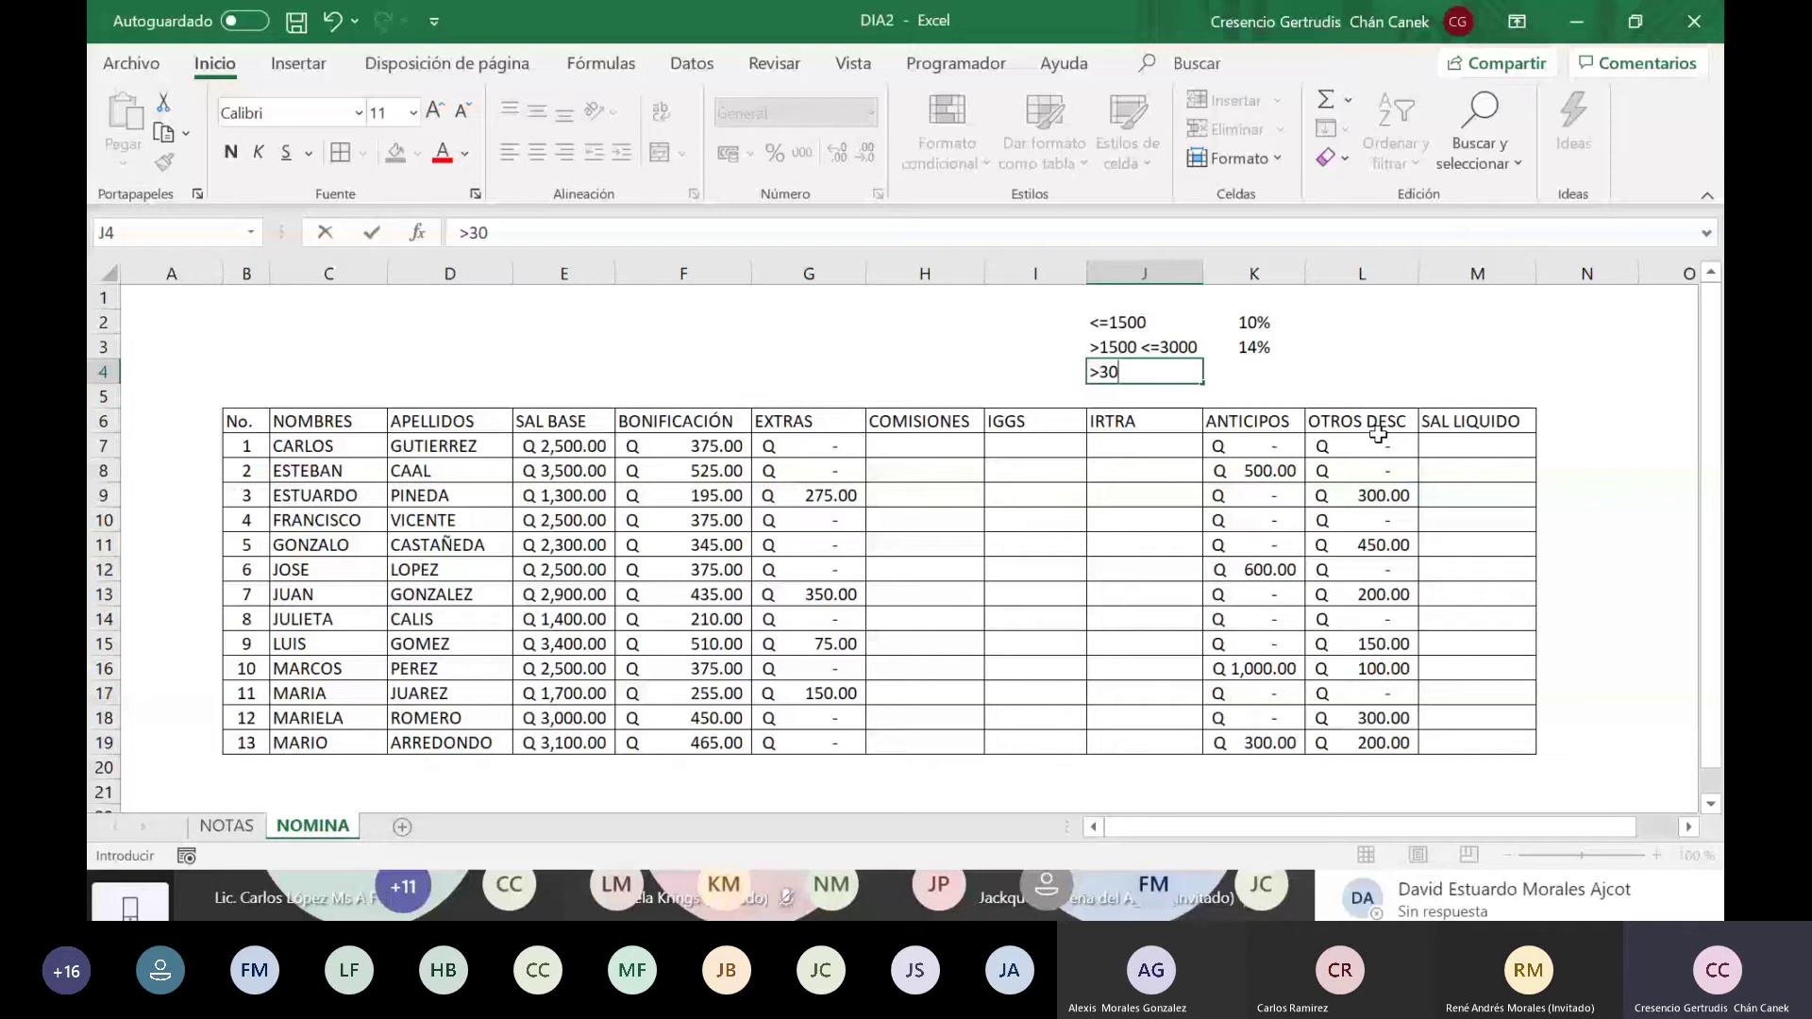
type("00")
key("Tab")
type("16%")
key("Return")
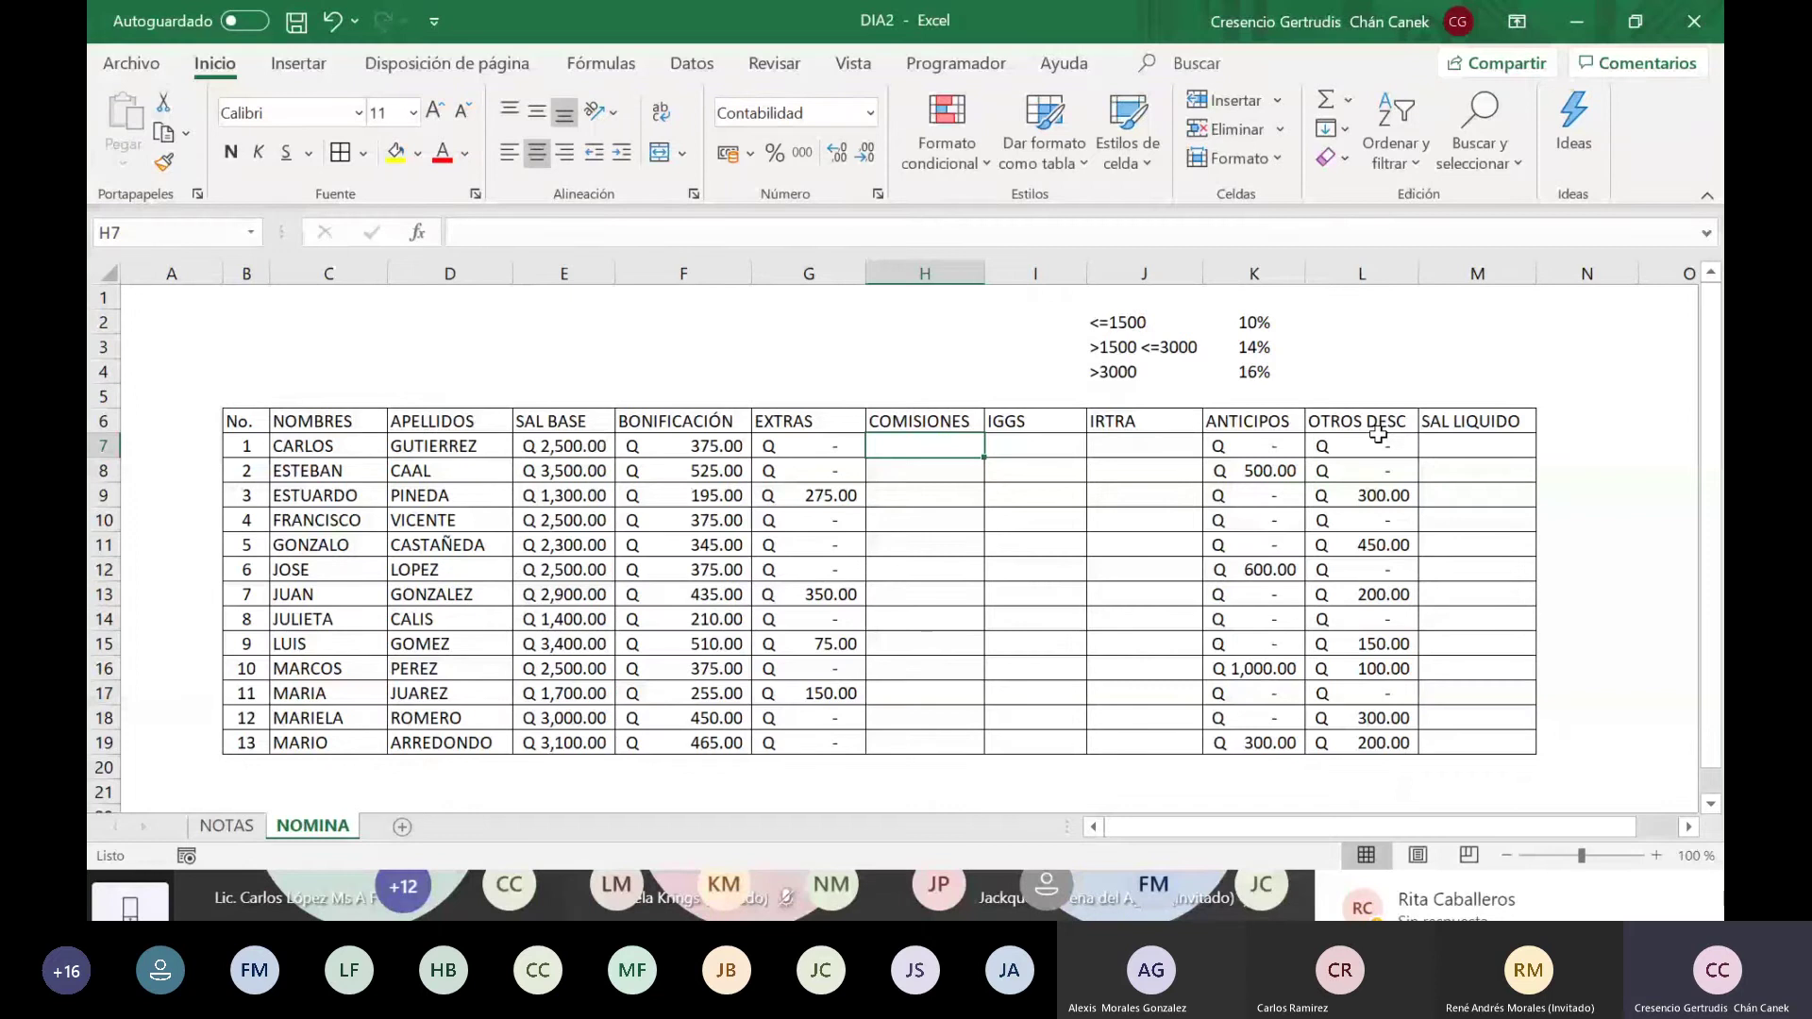
Step: Start an SI formula in H7 with the logical test E7<=1500
type("=")
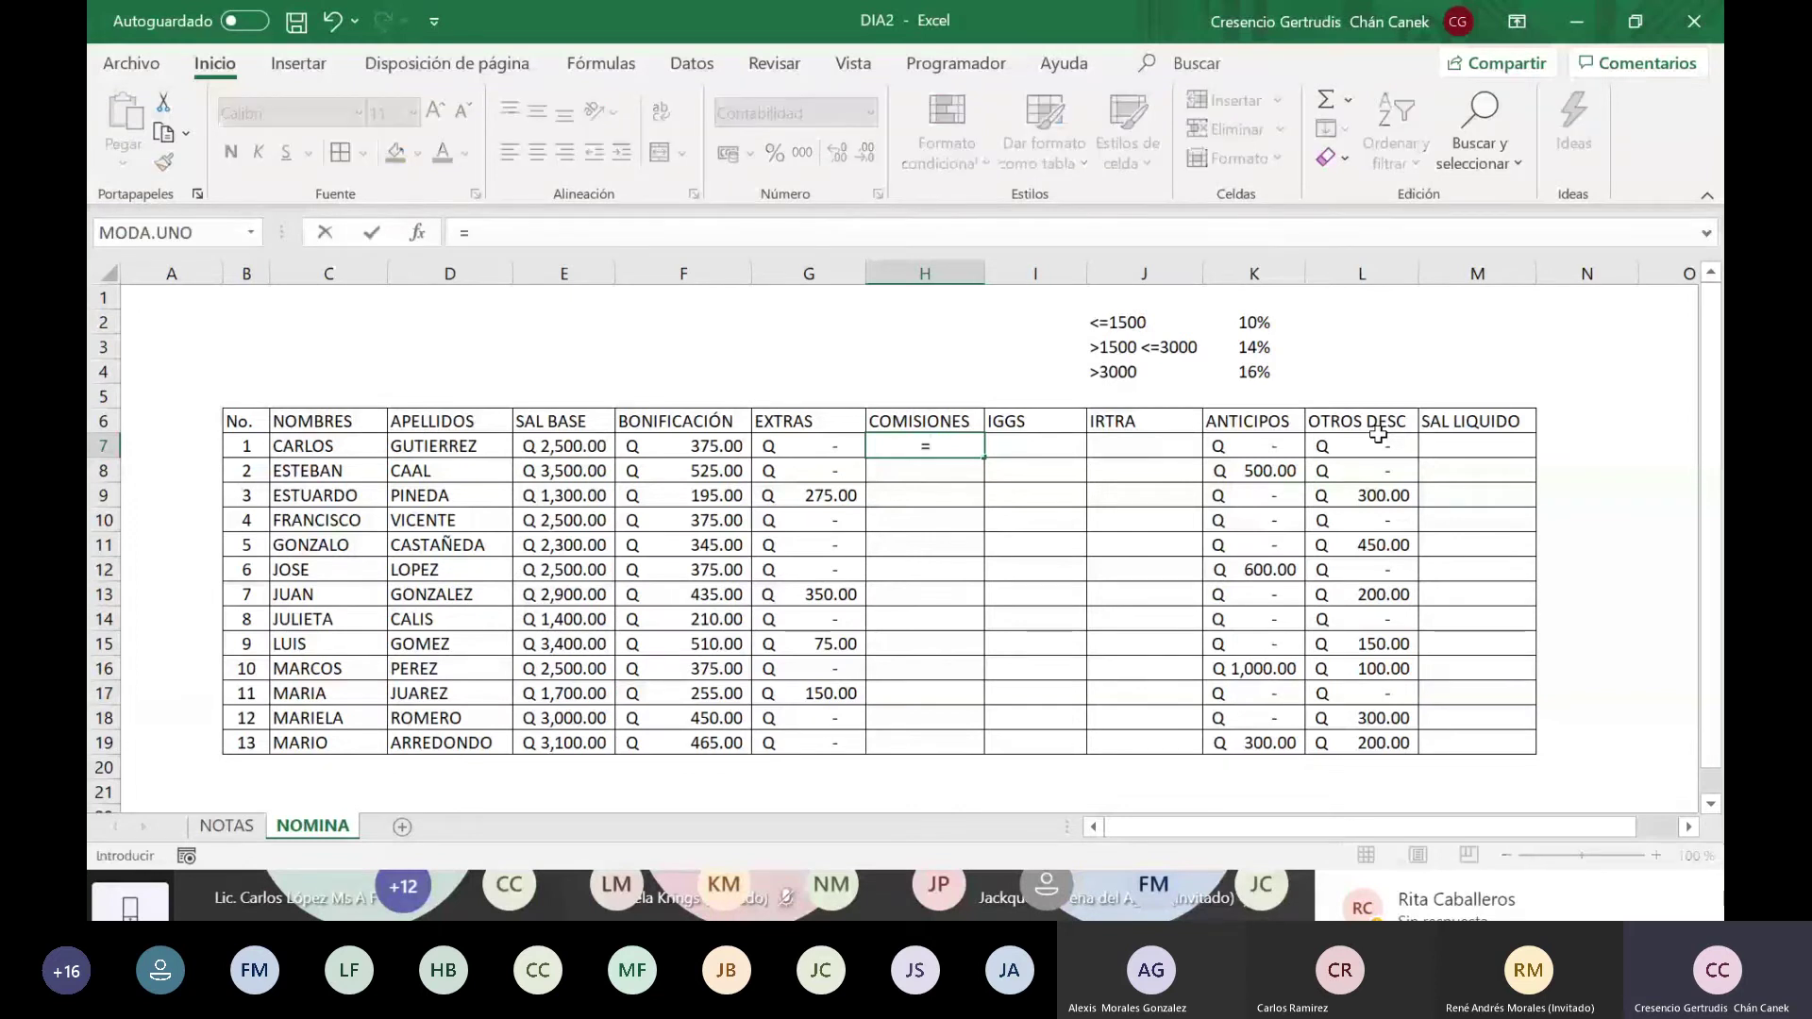
type("SI")
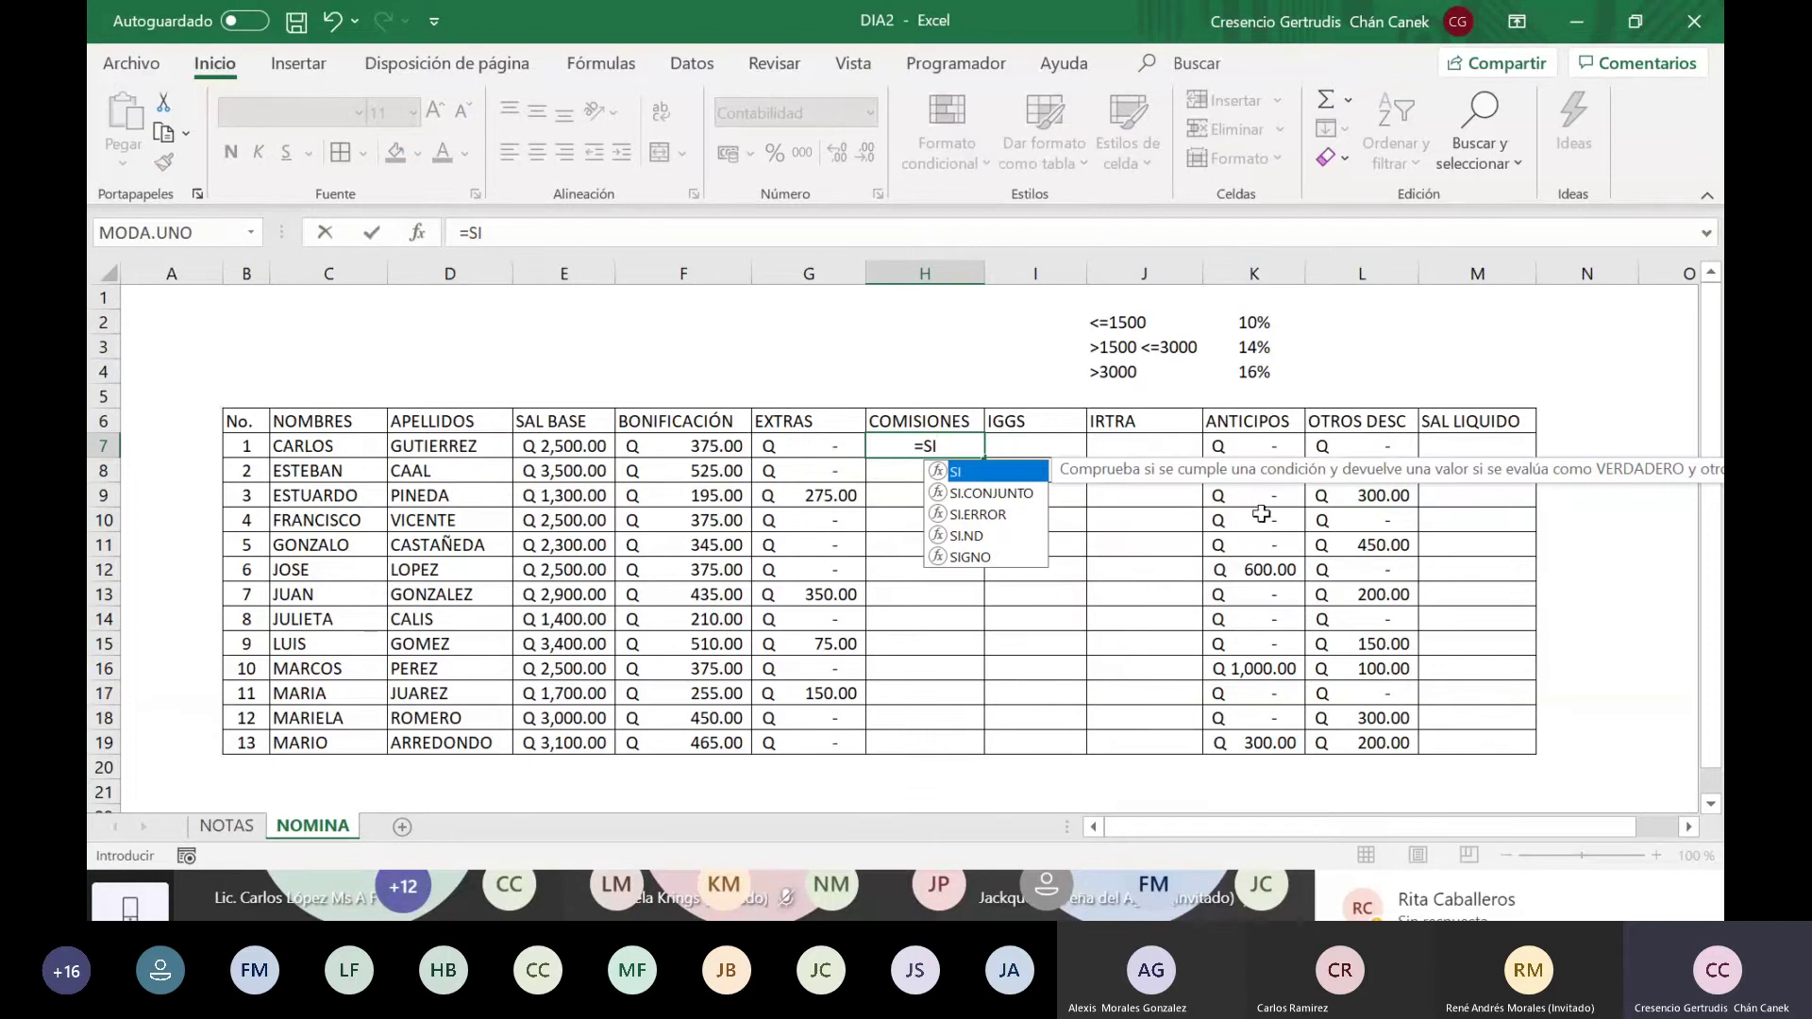
double_click(1010, 474)
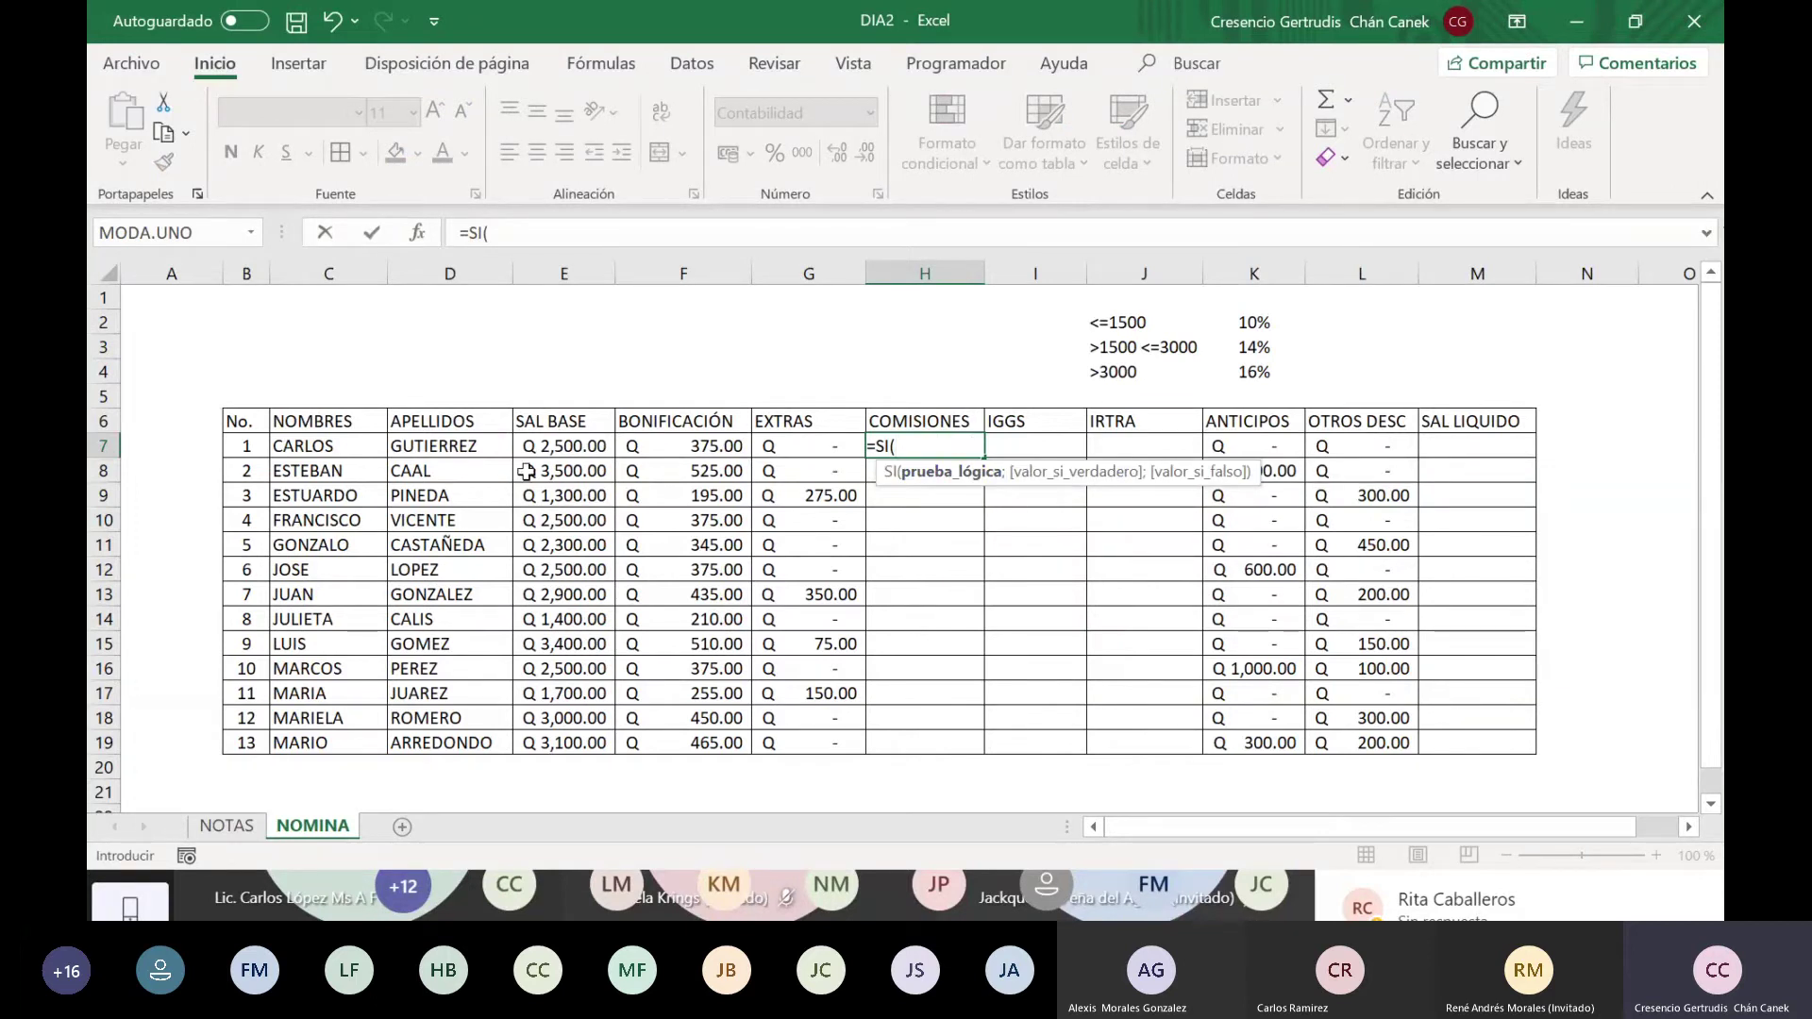
left_click(567, 446)
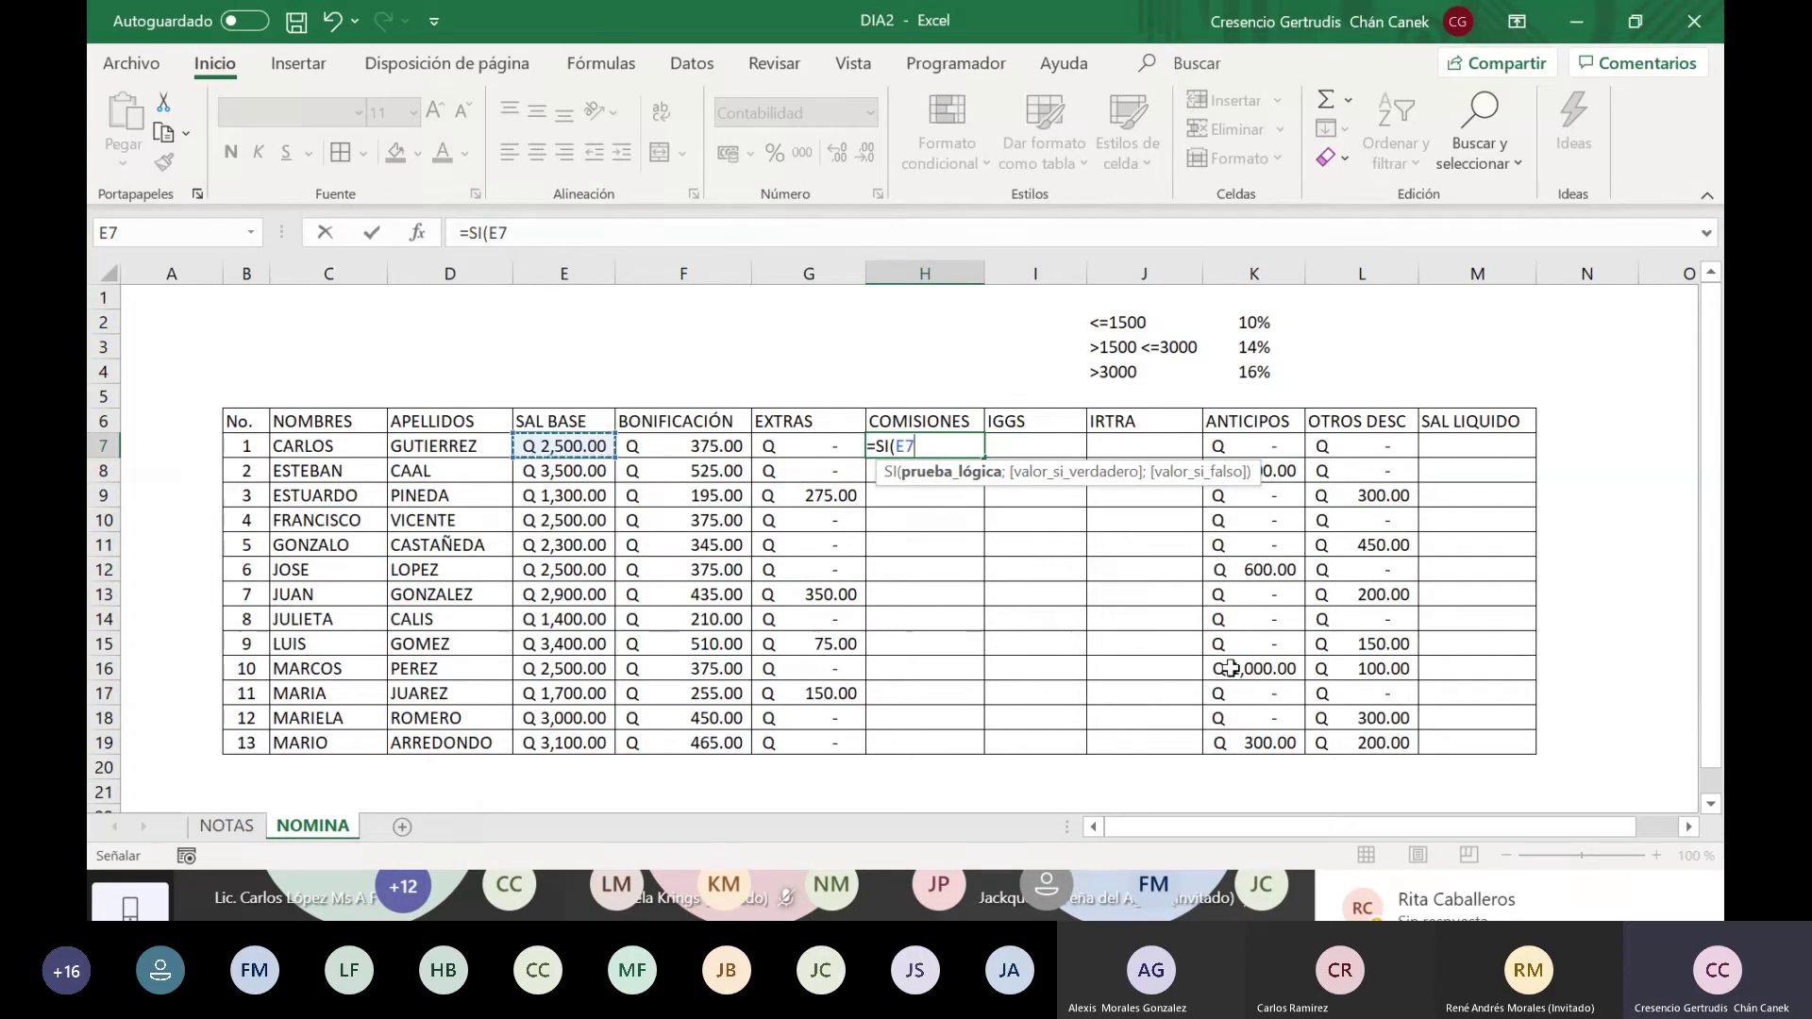
type("<=1500;")
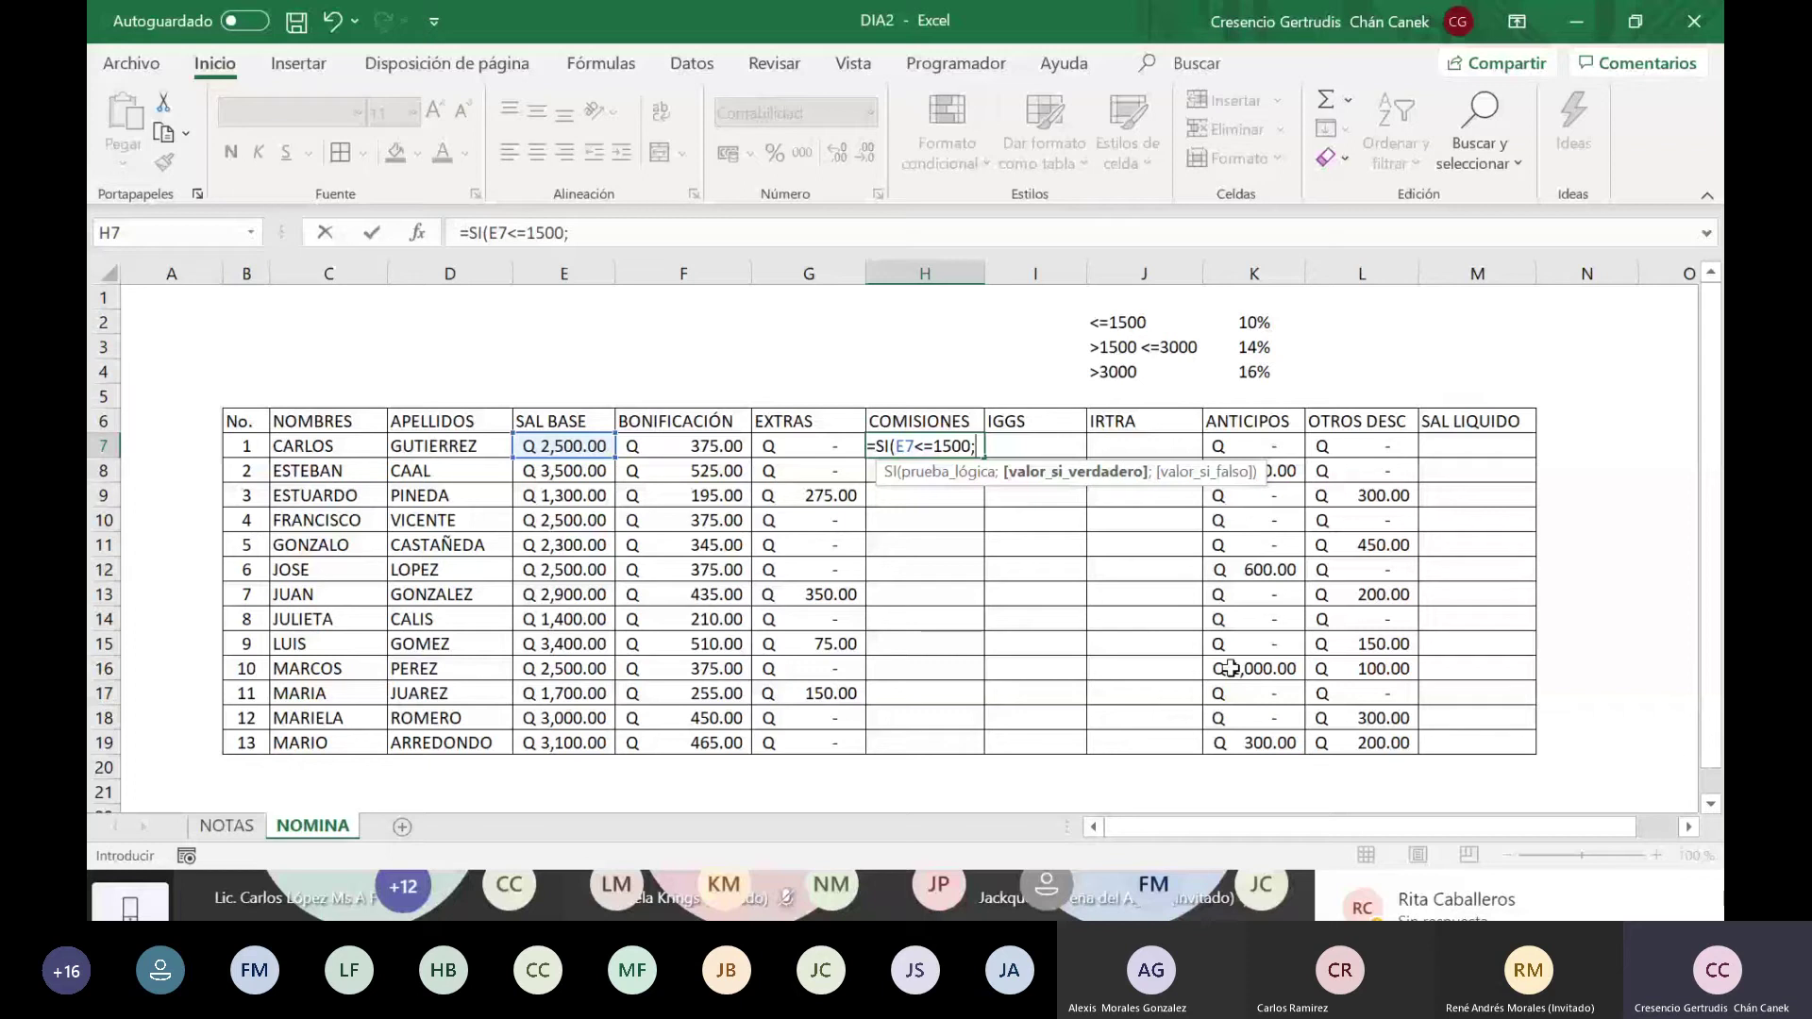
Step: Add E7*$K$2 as the value if true, with an absolute reference to the 10% rate
left_click(537, 444)
type("*")
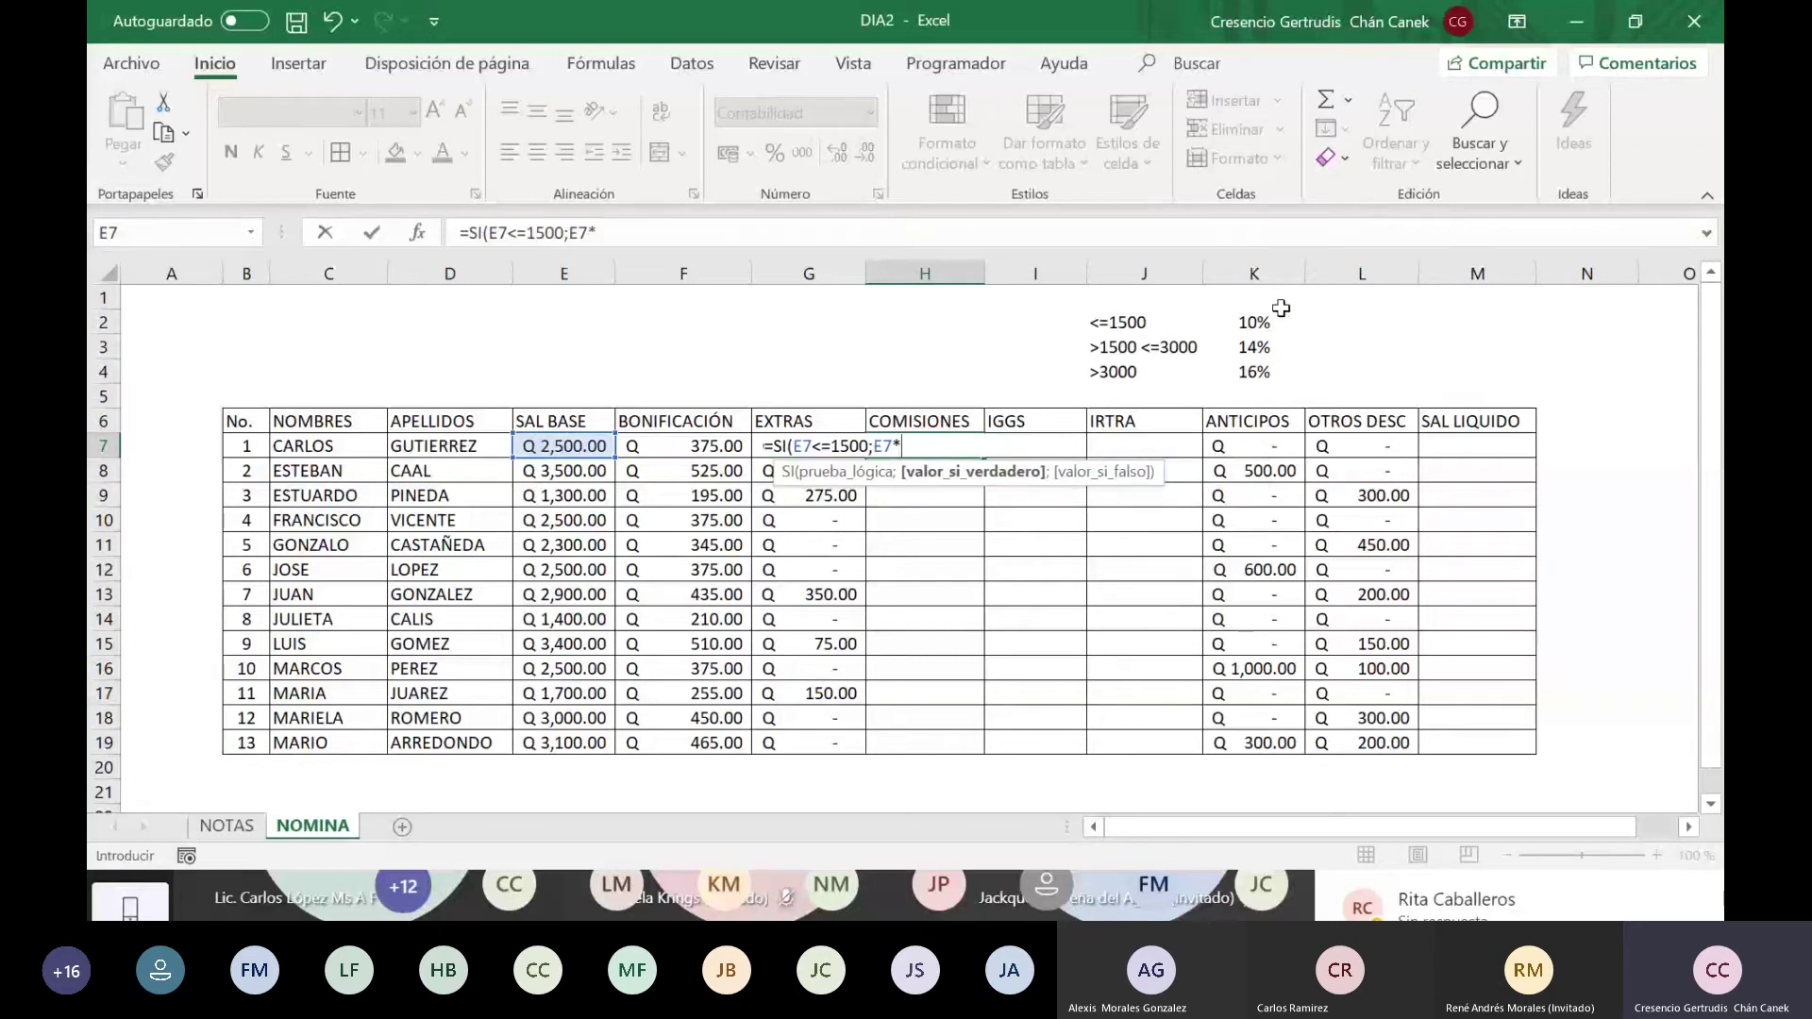
left_click(1262, 321)
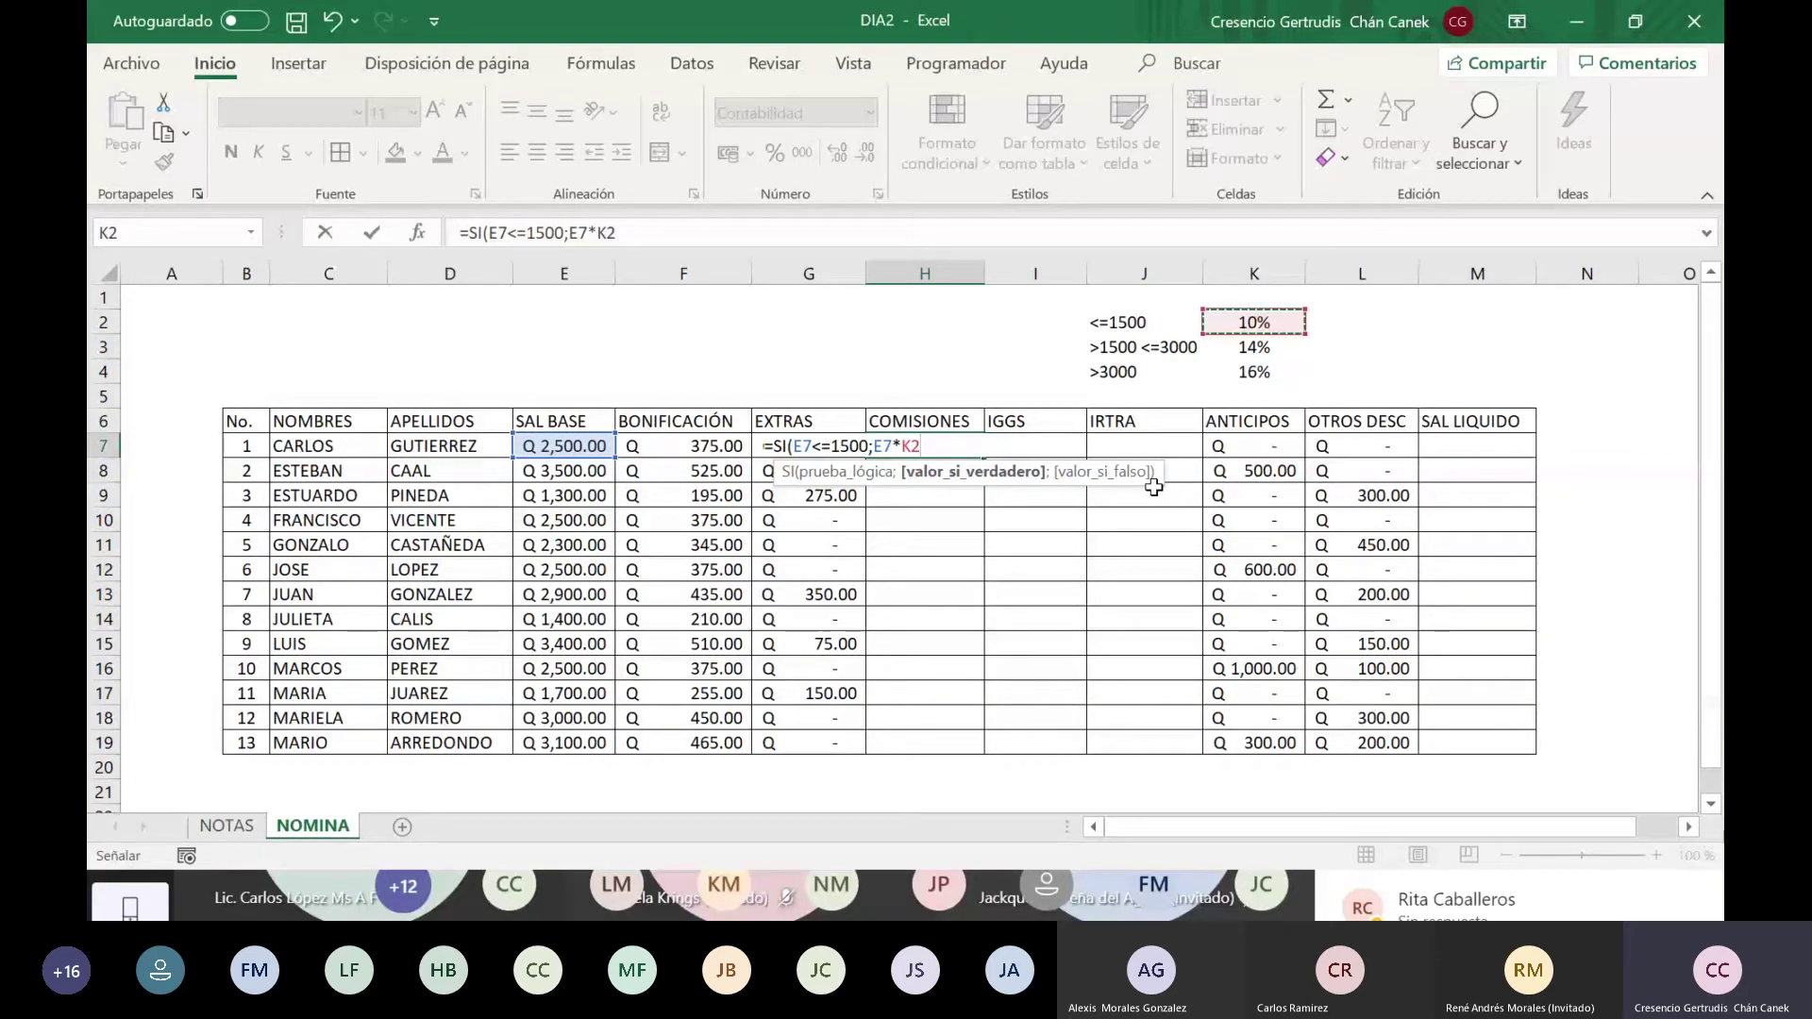
key("F4")
type(";")
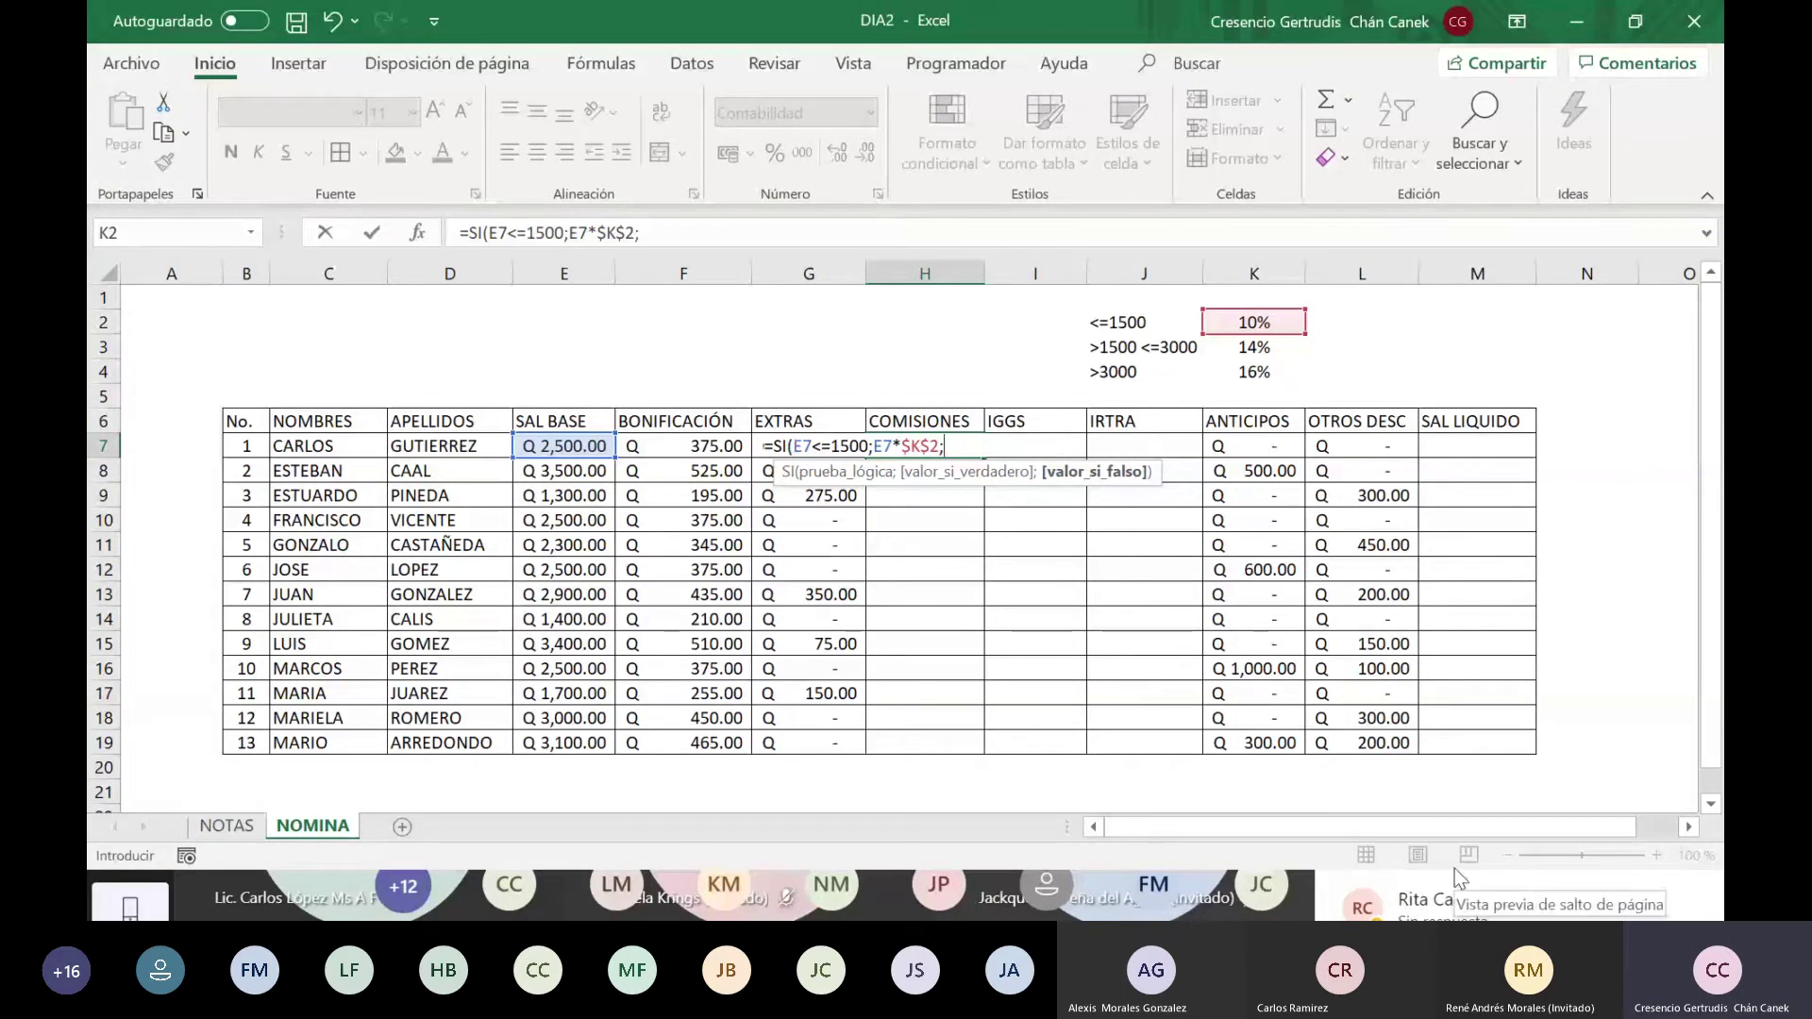
Step: Nest a second SI as the value if false, with the logical test E7<=3000
type("SI")
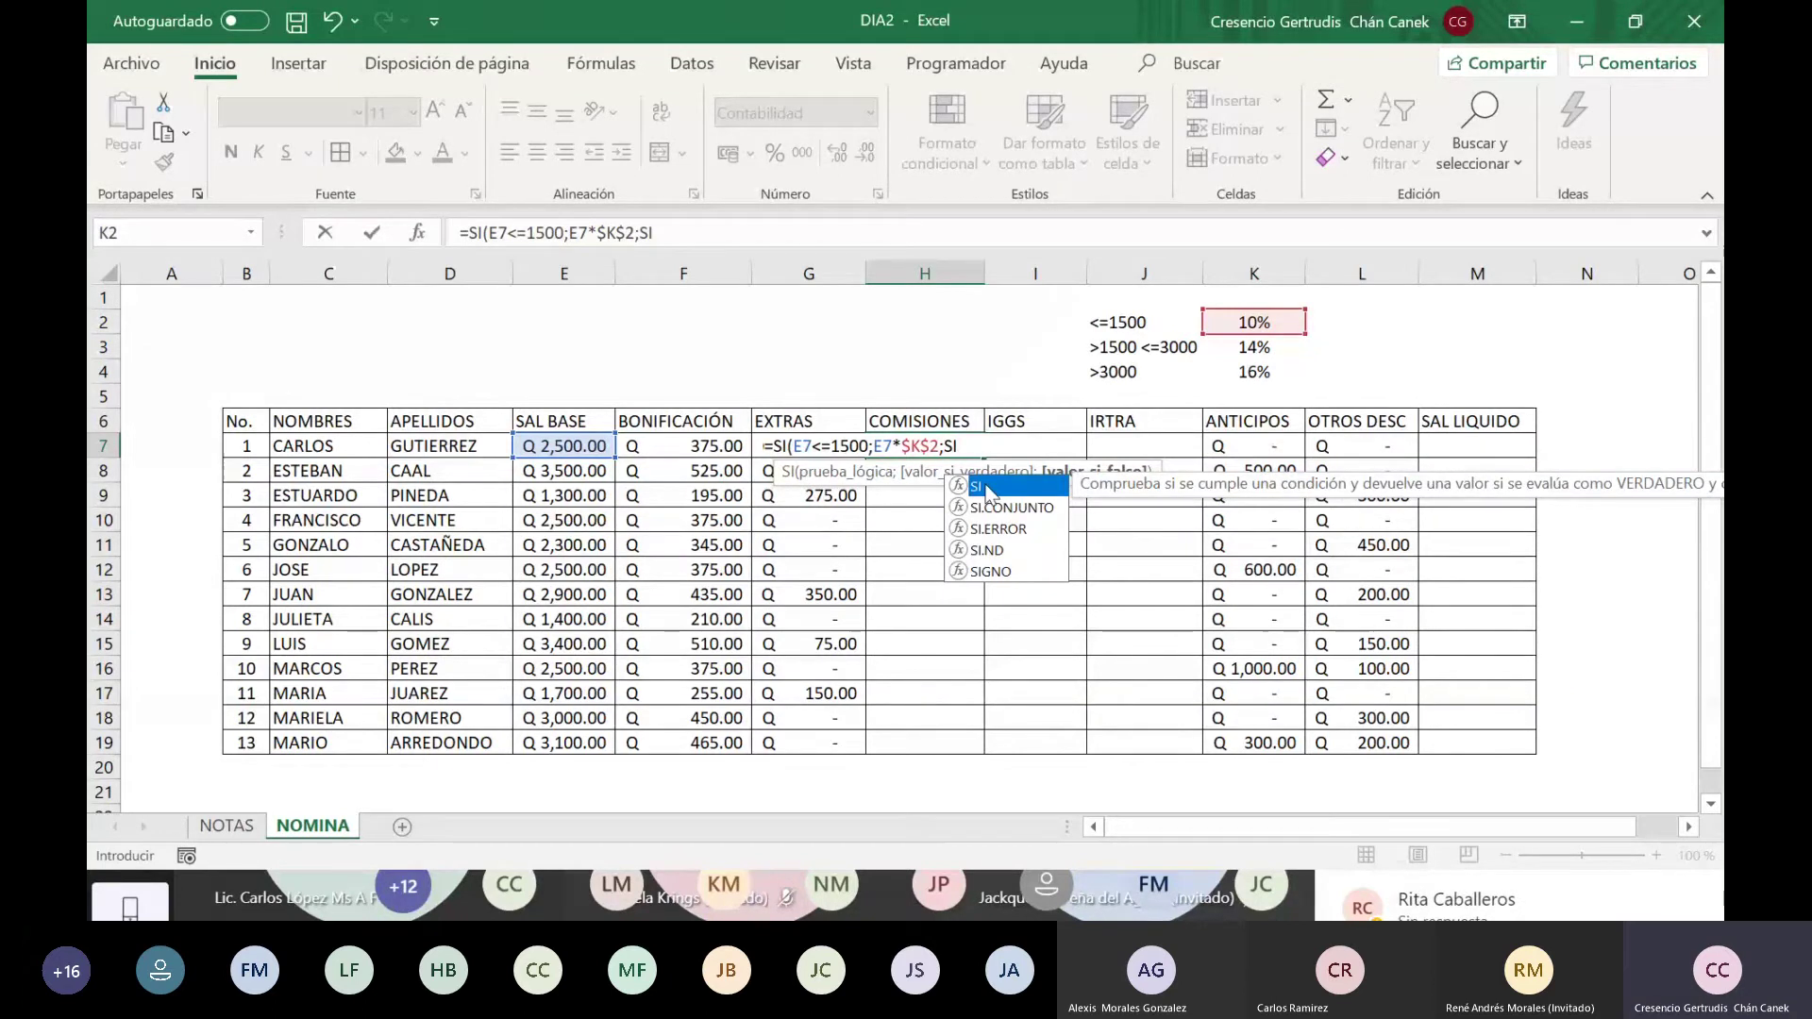
type("(")
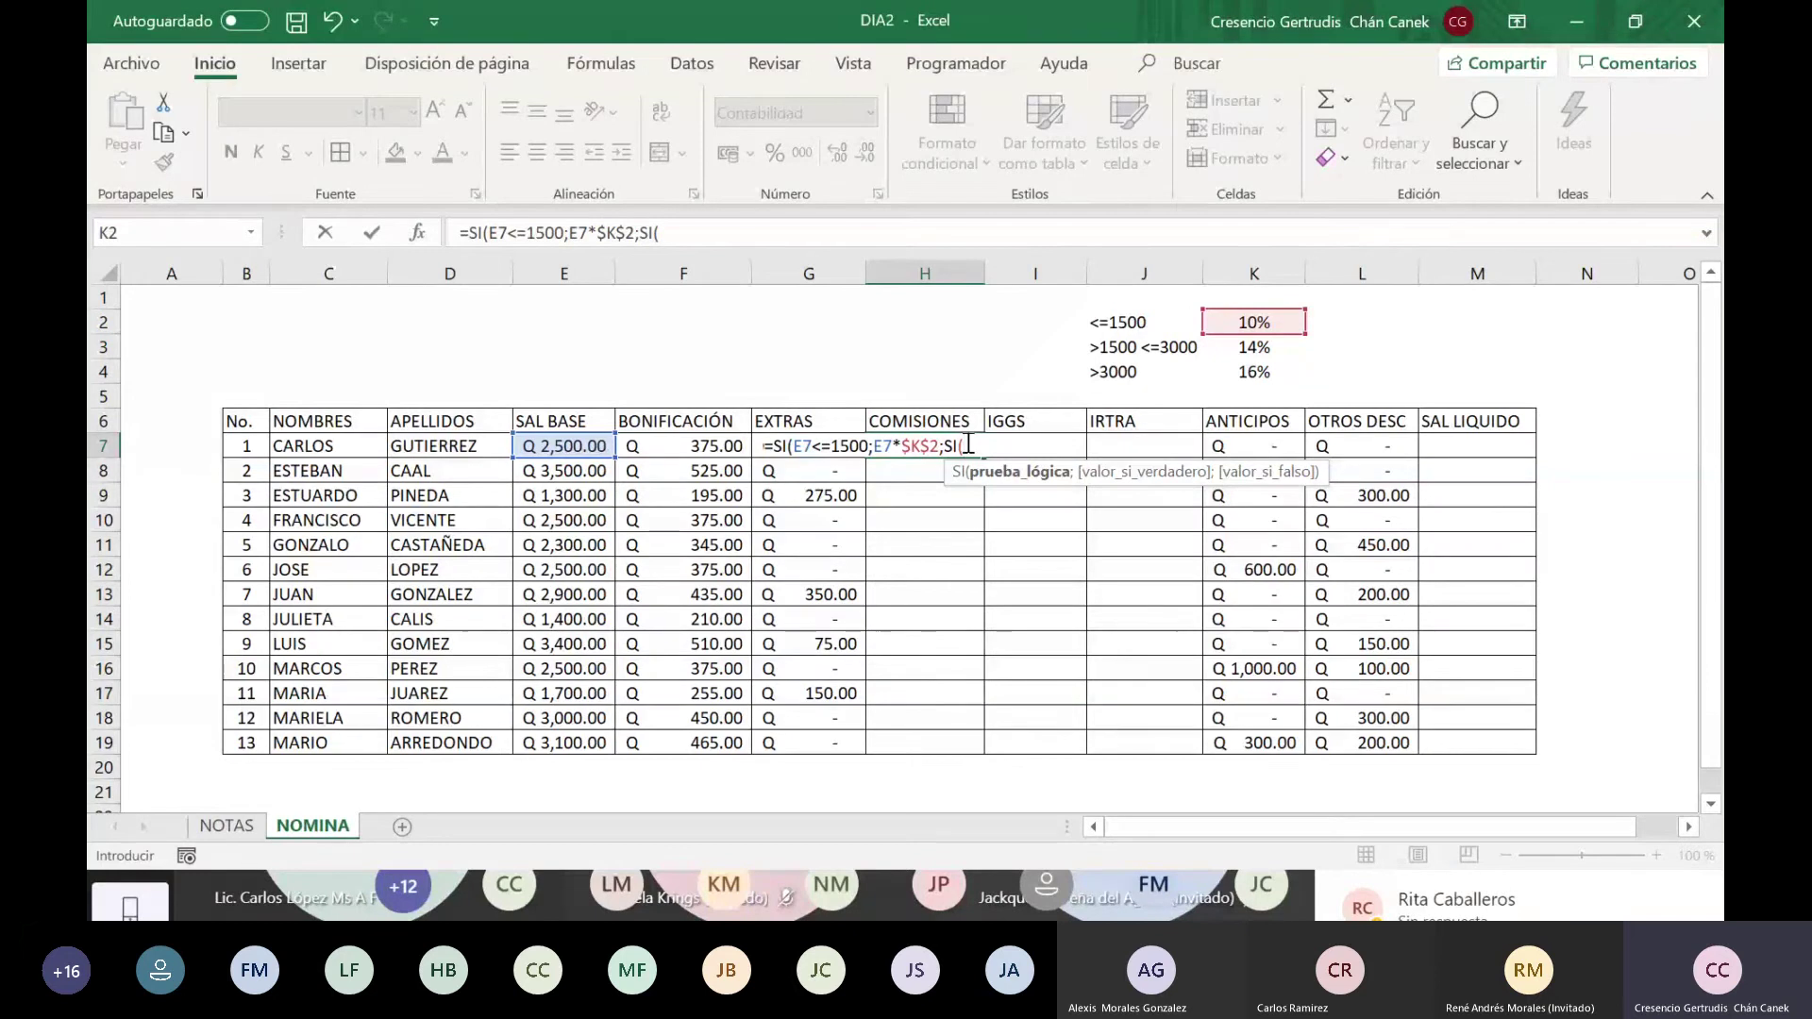
left_click(563, 444)
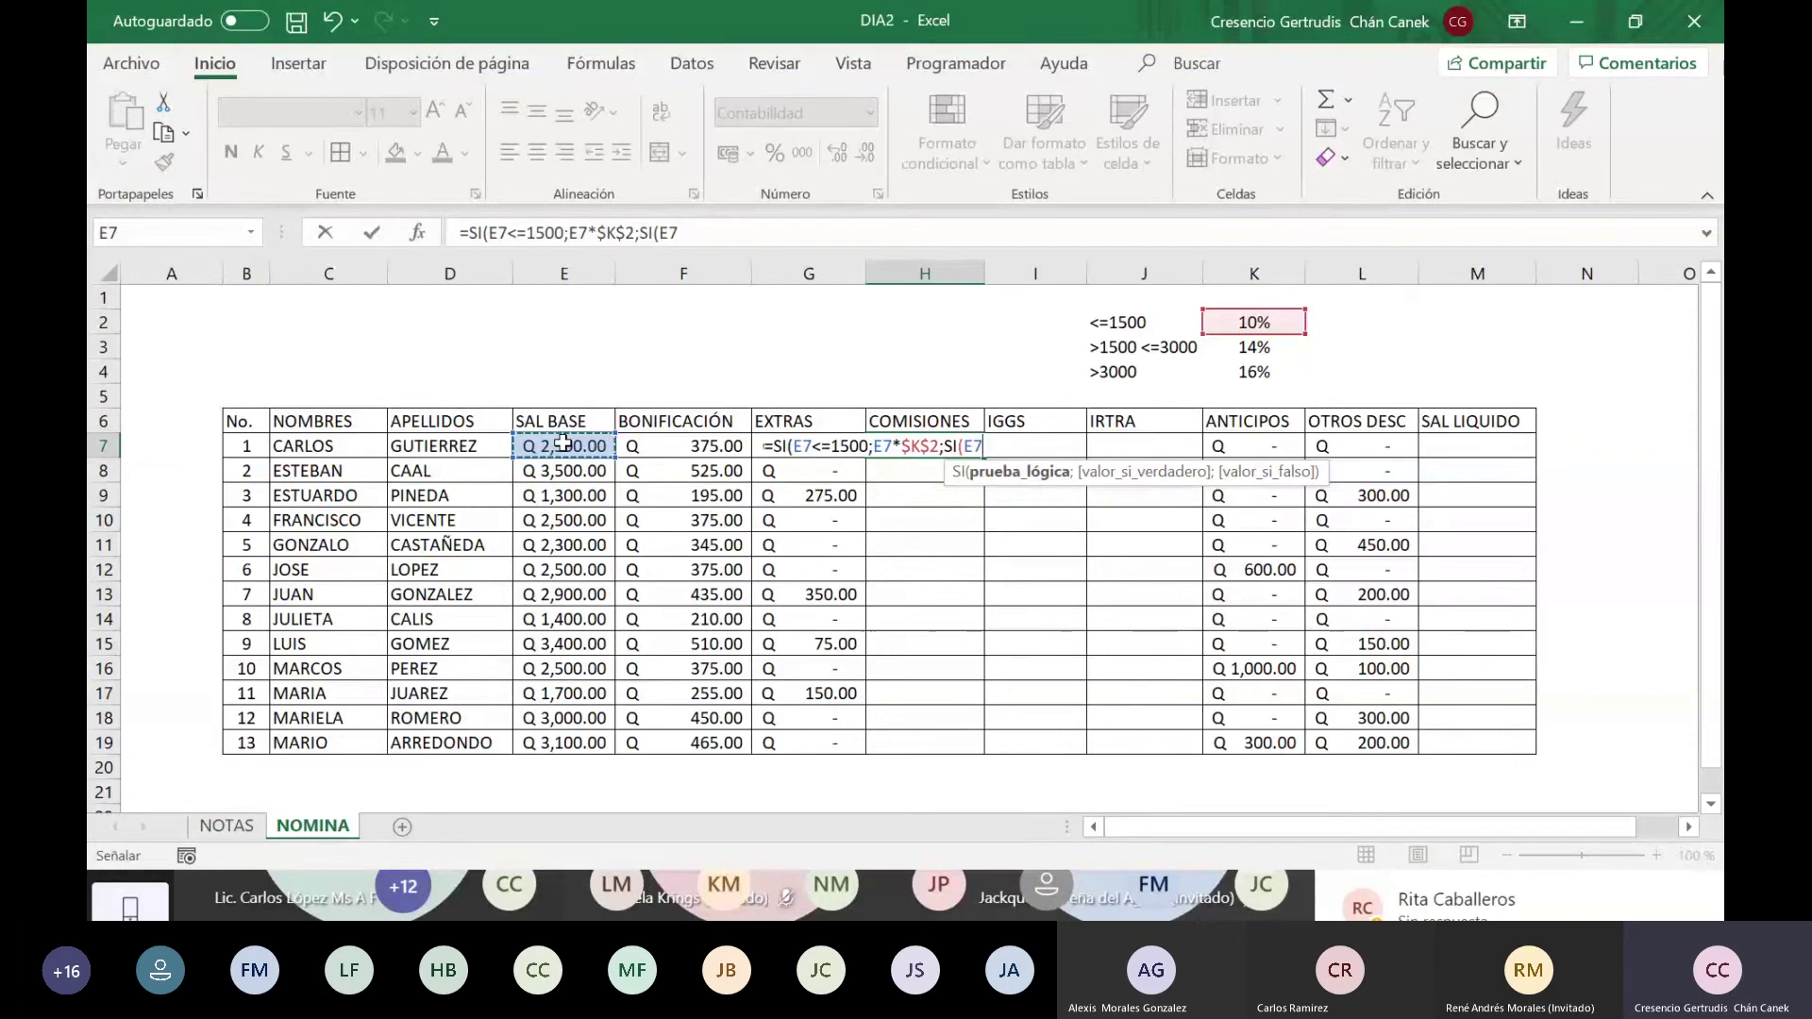
type("<=")
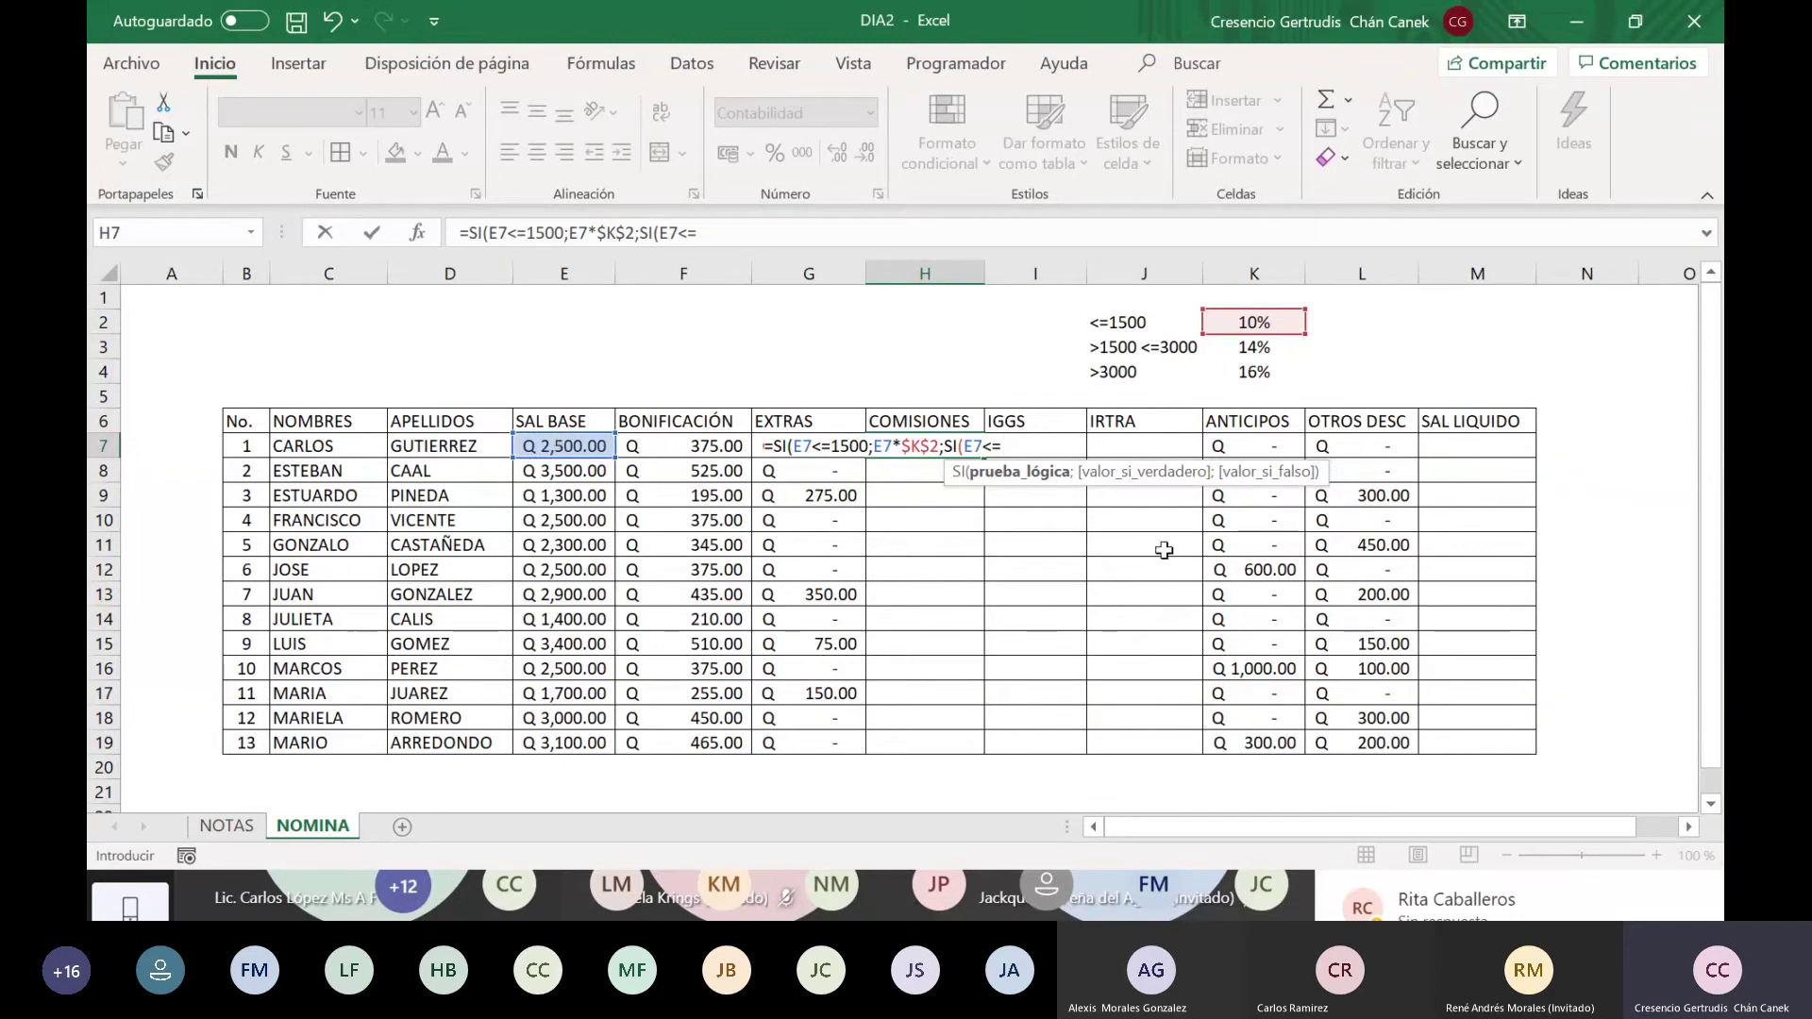
type("3000")
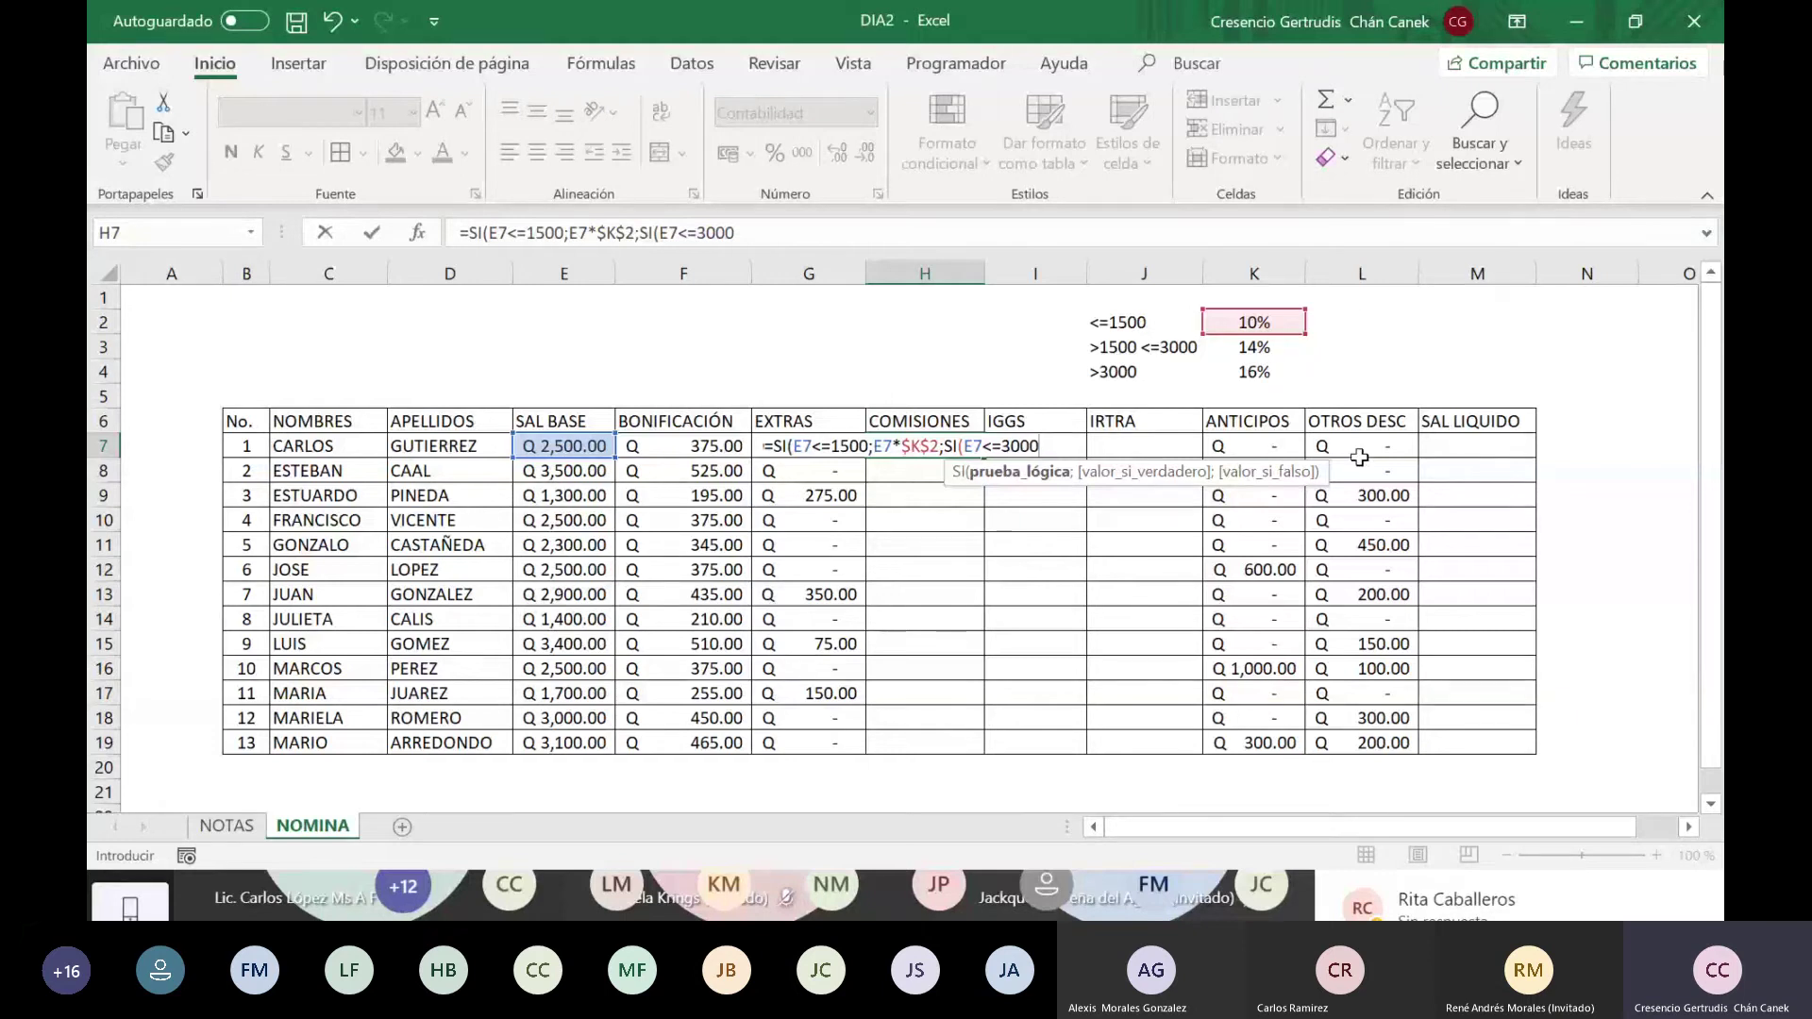
type(";")
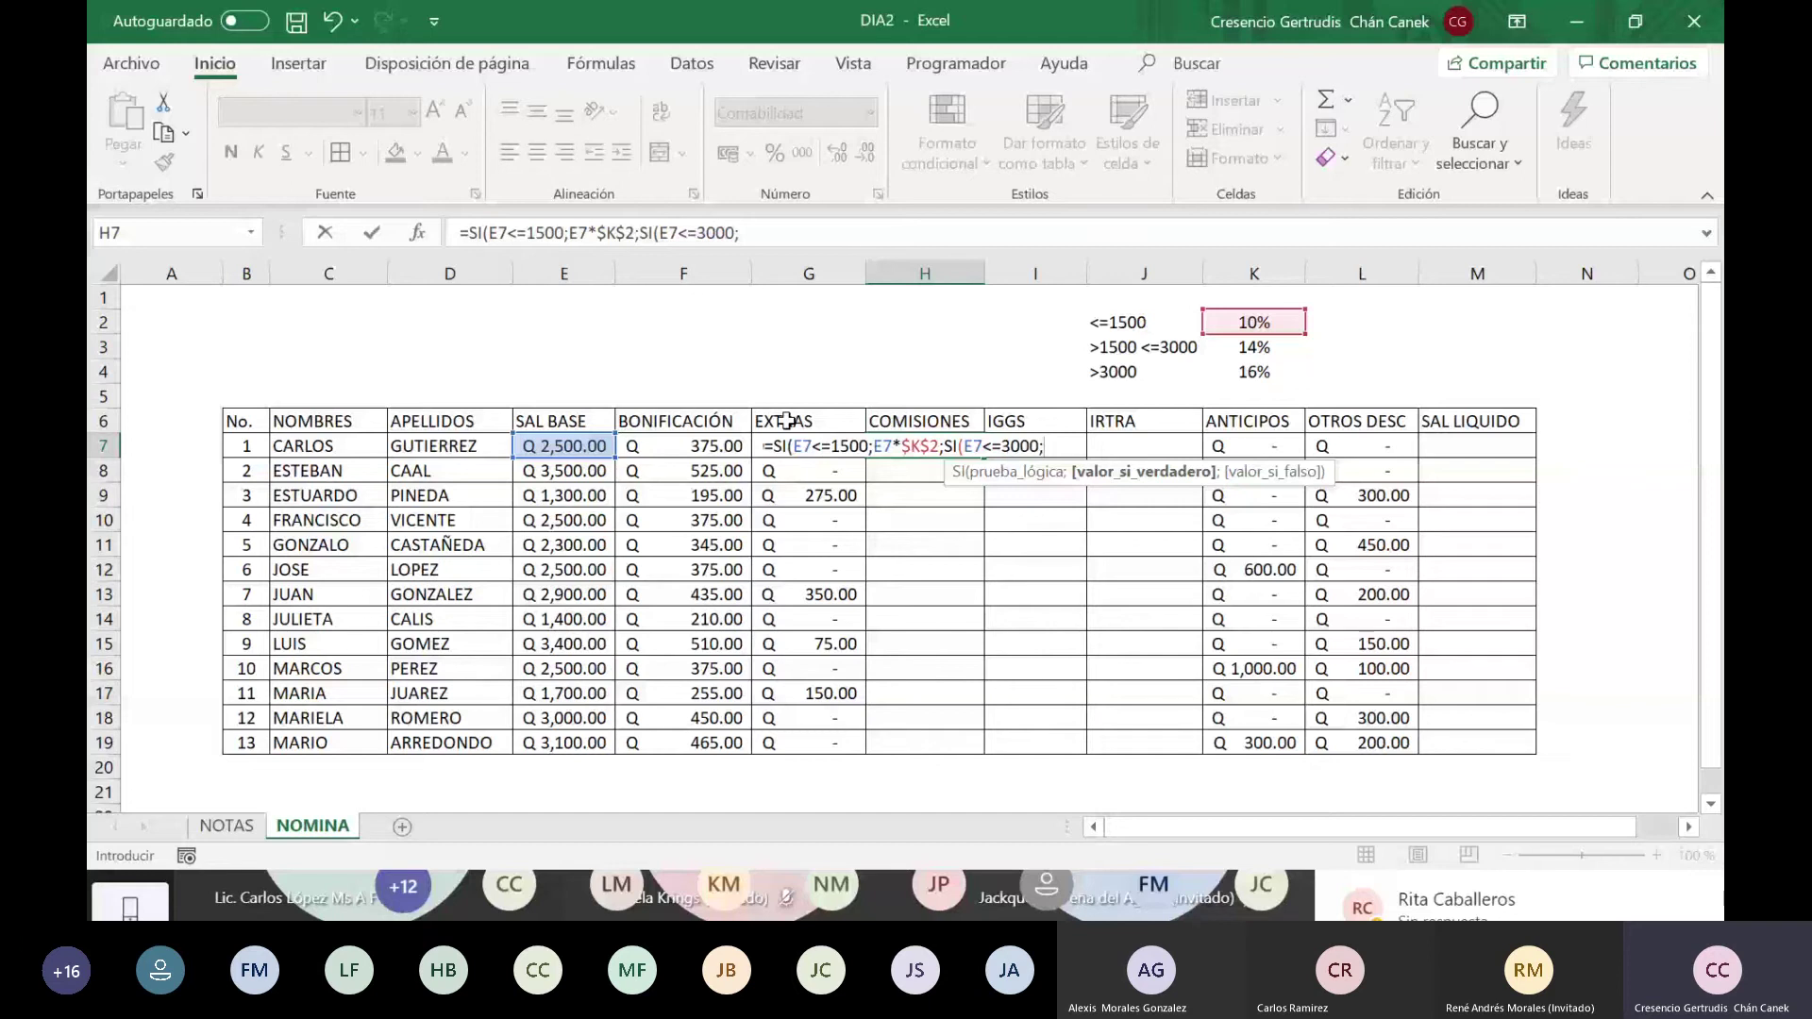
Step: Add E7*$K$3 as the nested SI's value if true, with an absolute reference to the 14% rate
type("E7*")
left_click(1265, 350)
key("F4")
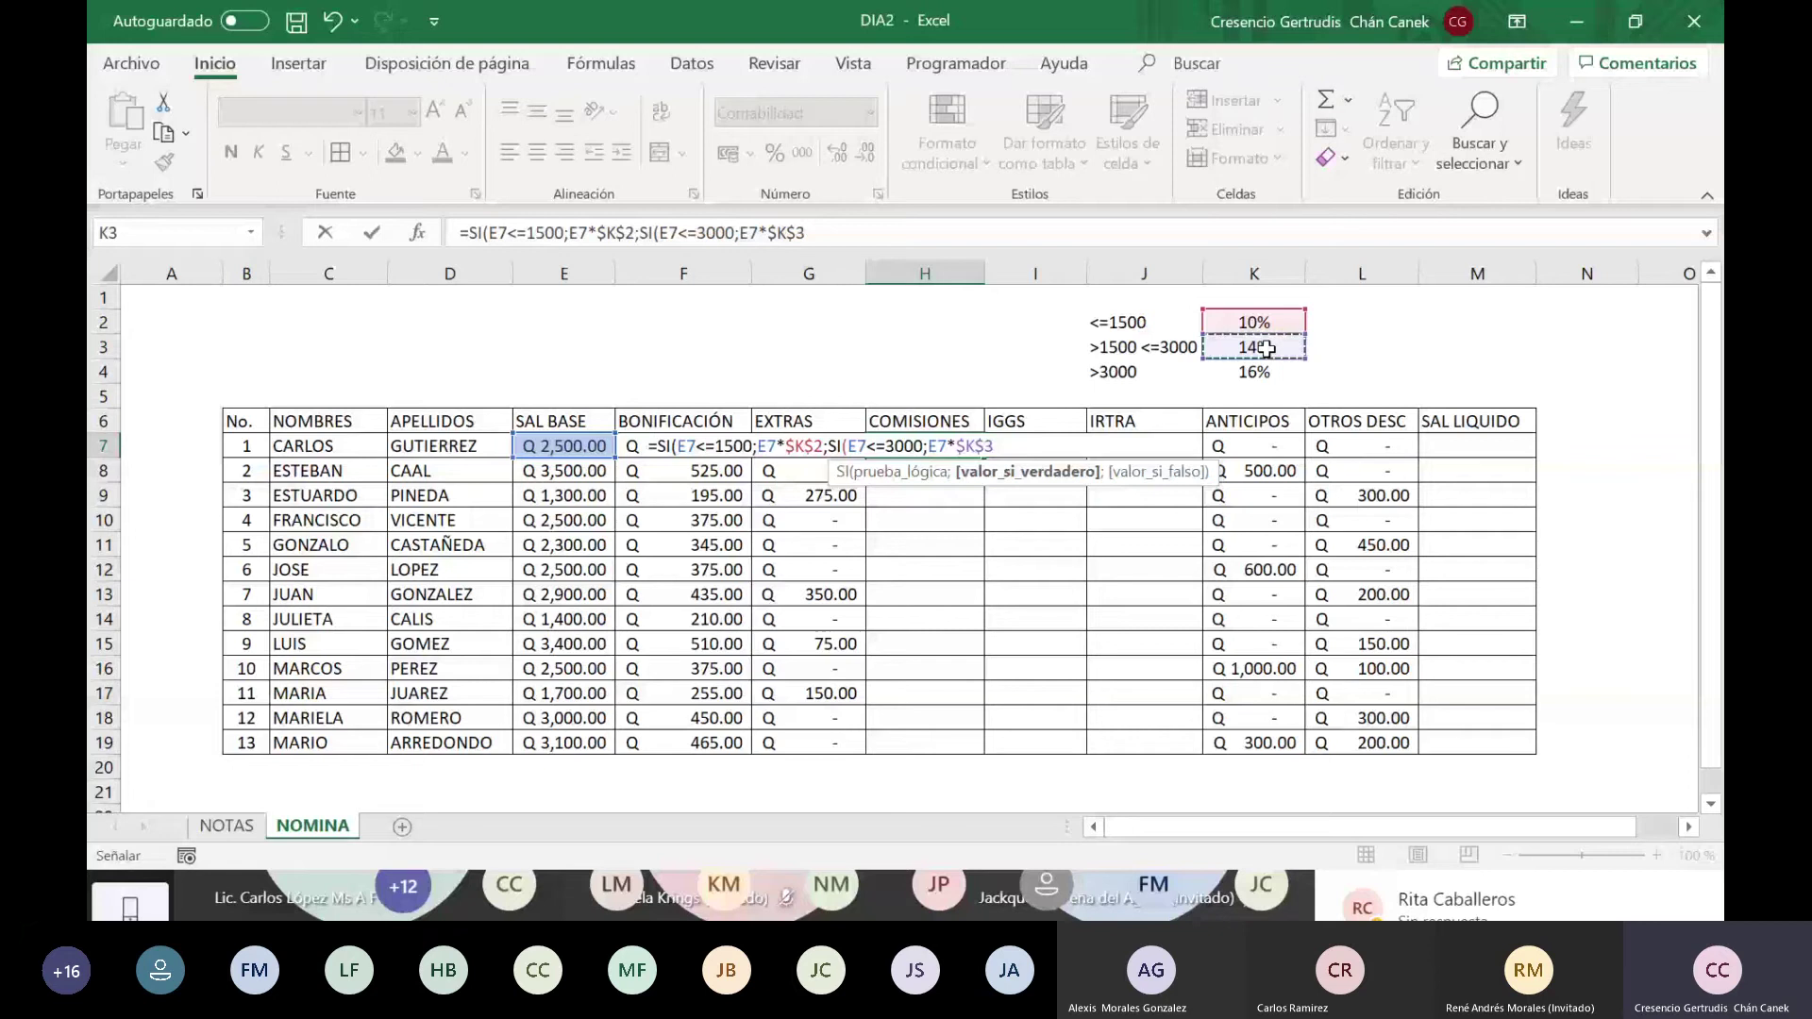
type(";")
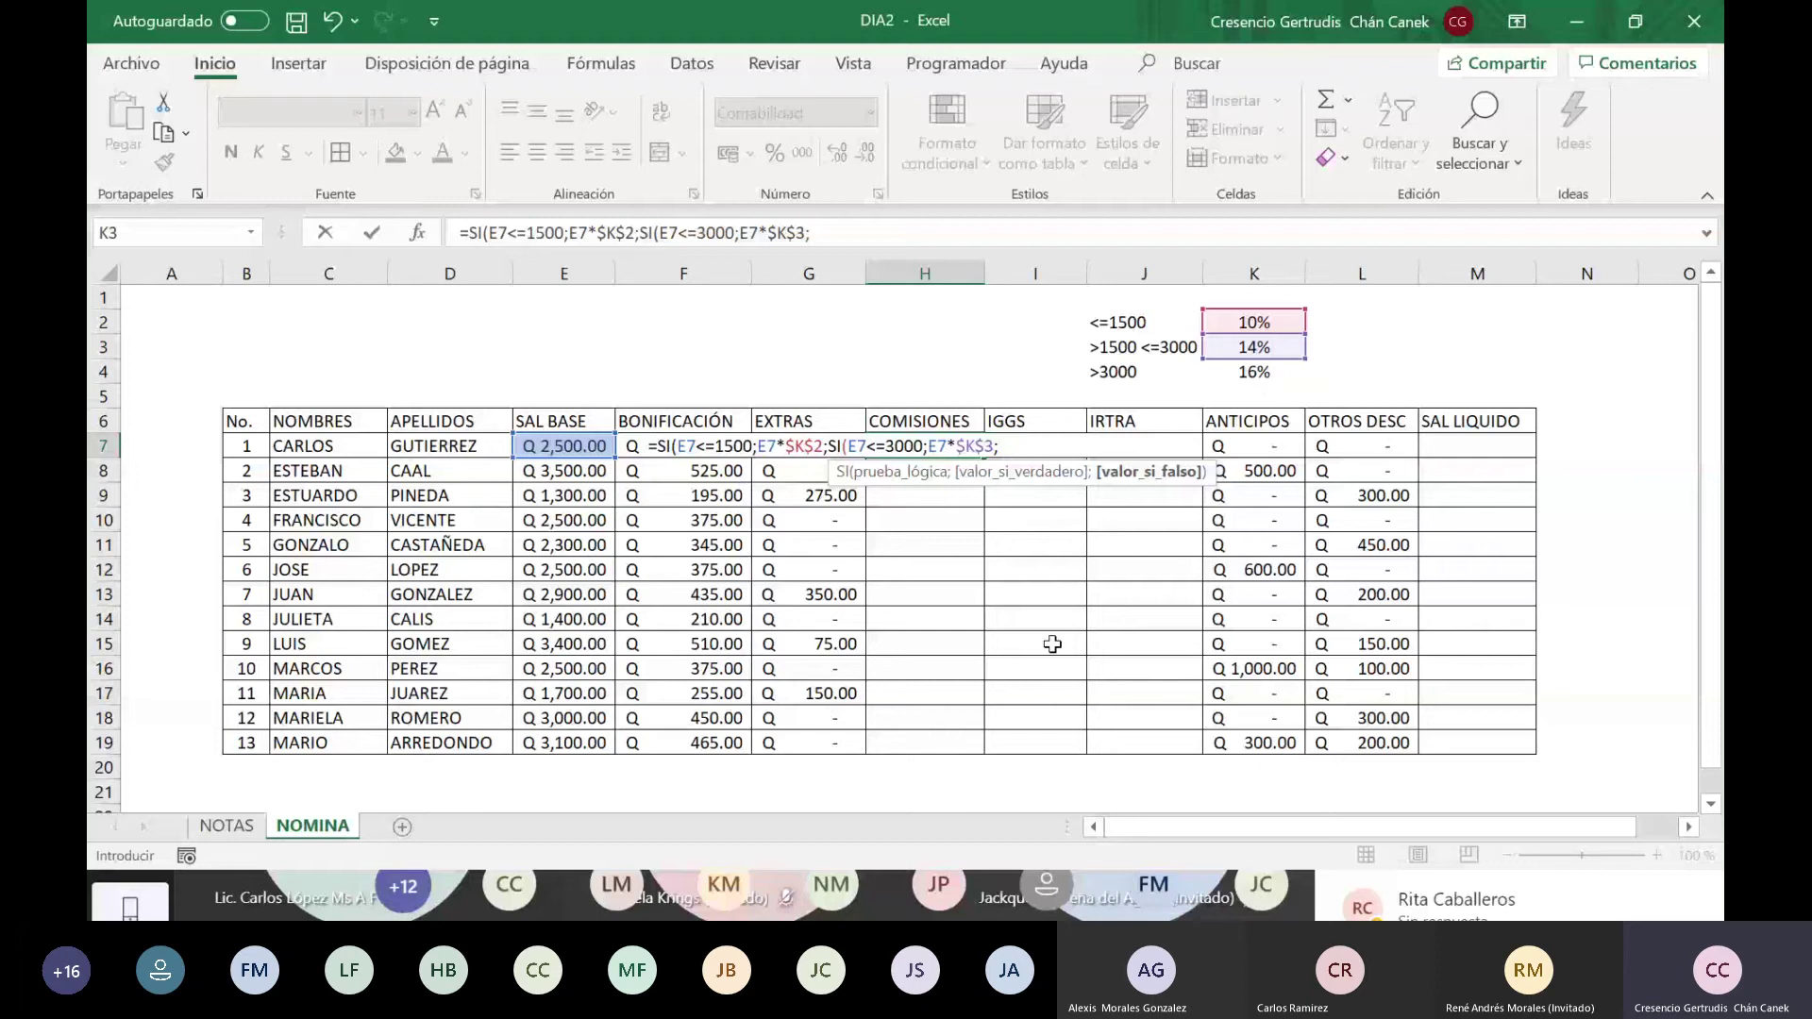
Step: Finish the H7 formula with E7*$K$4 as the nested SI's value if false, closing both SI functions
left_click(552, 446)
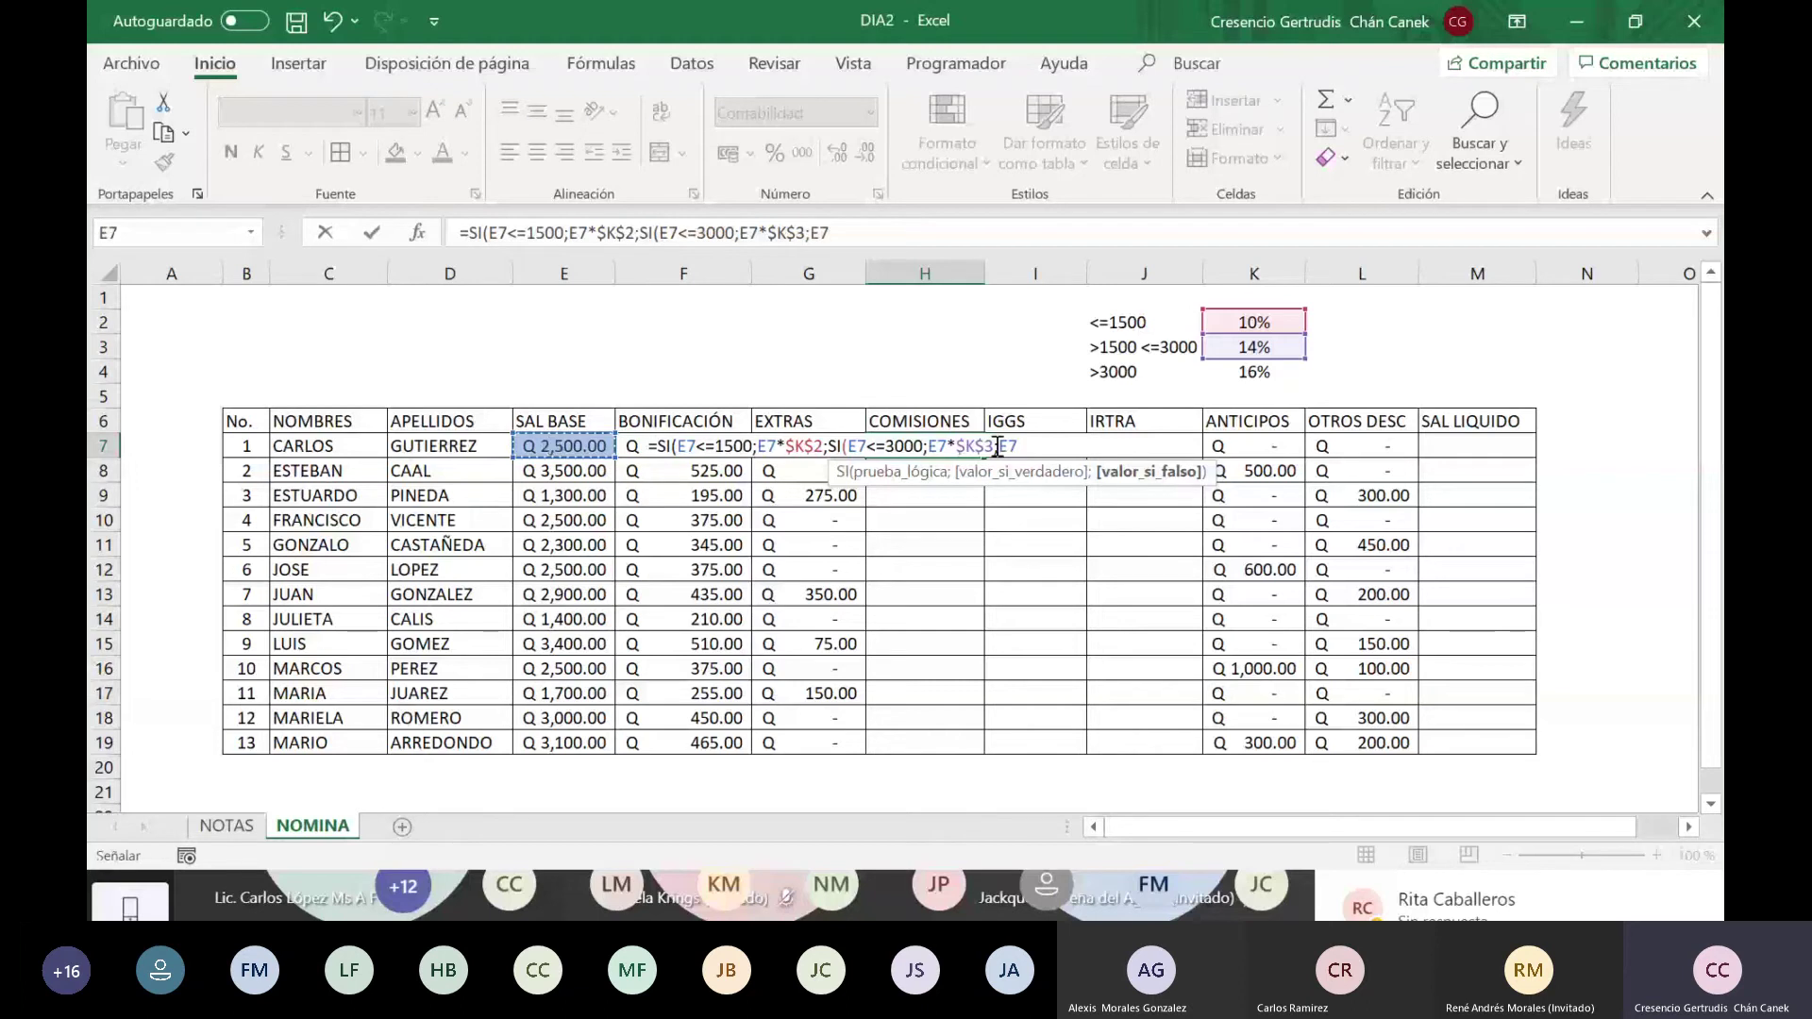
type("*")
left_click(1254, 372)
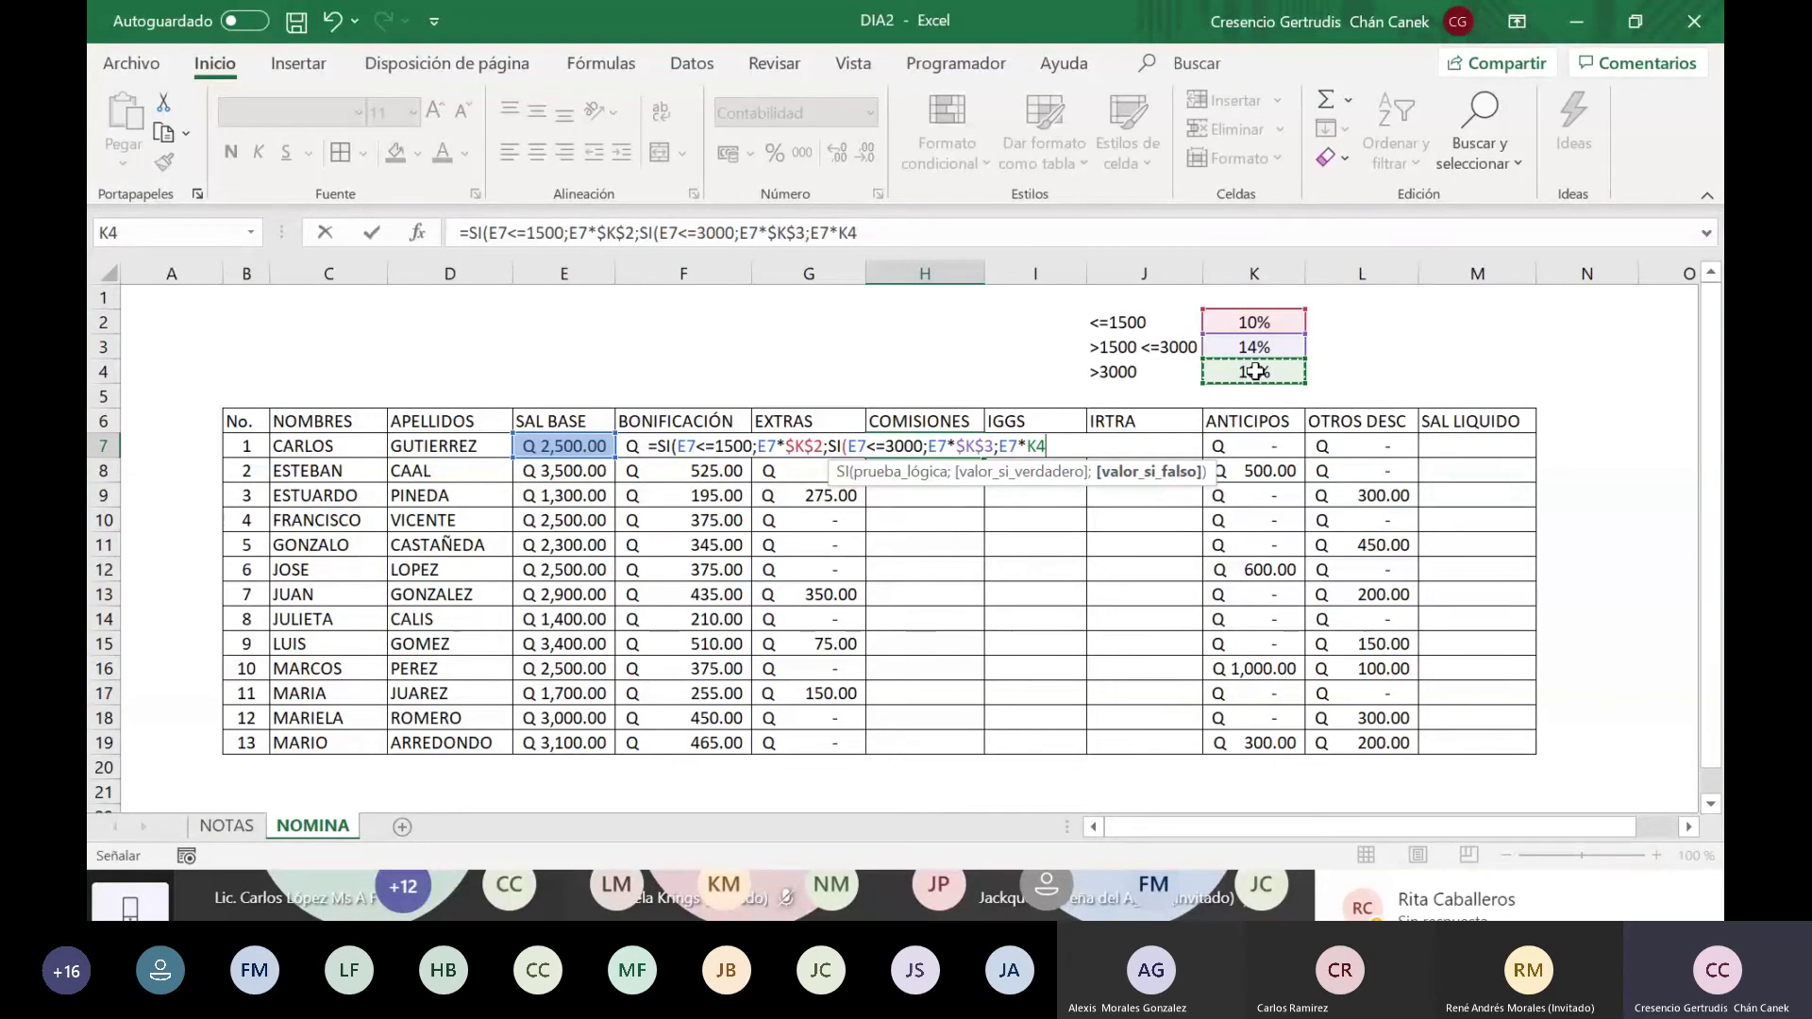
key("F4")
type(")")
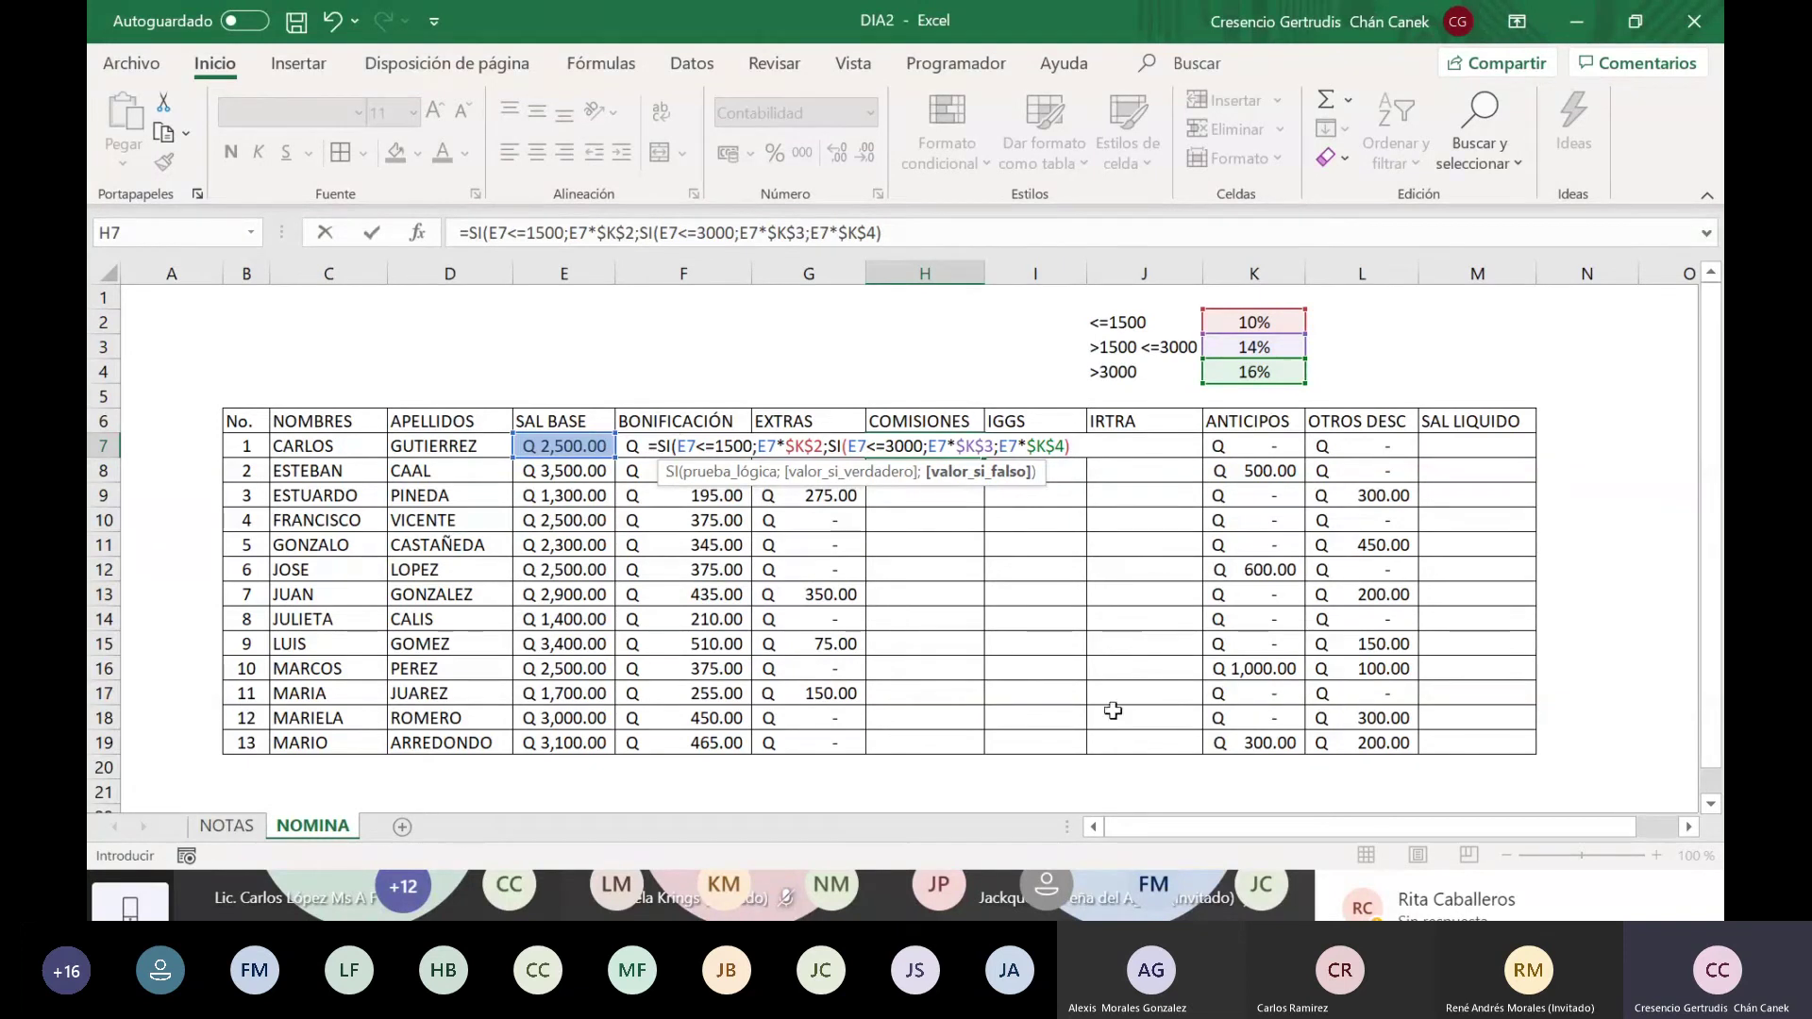
type(")")
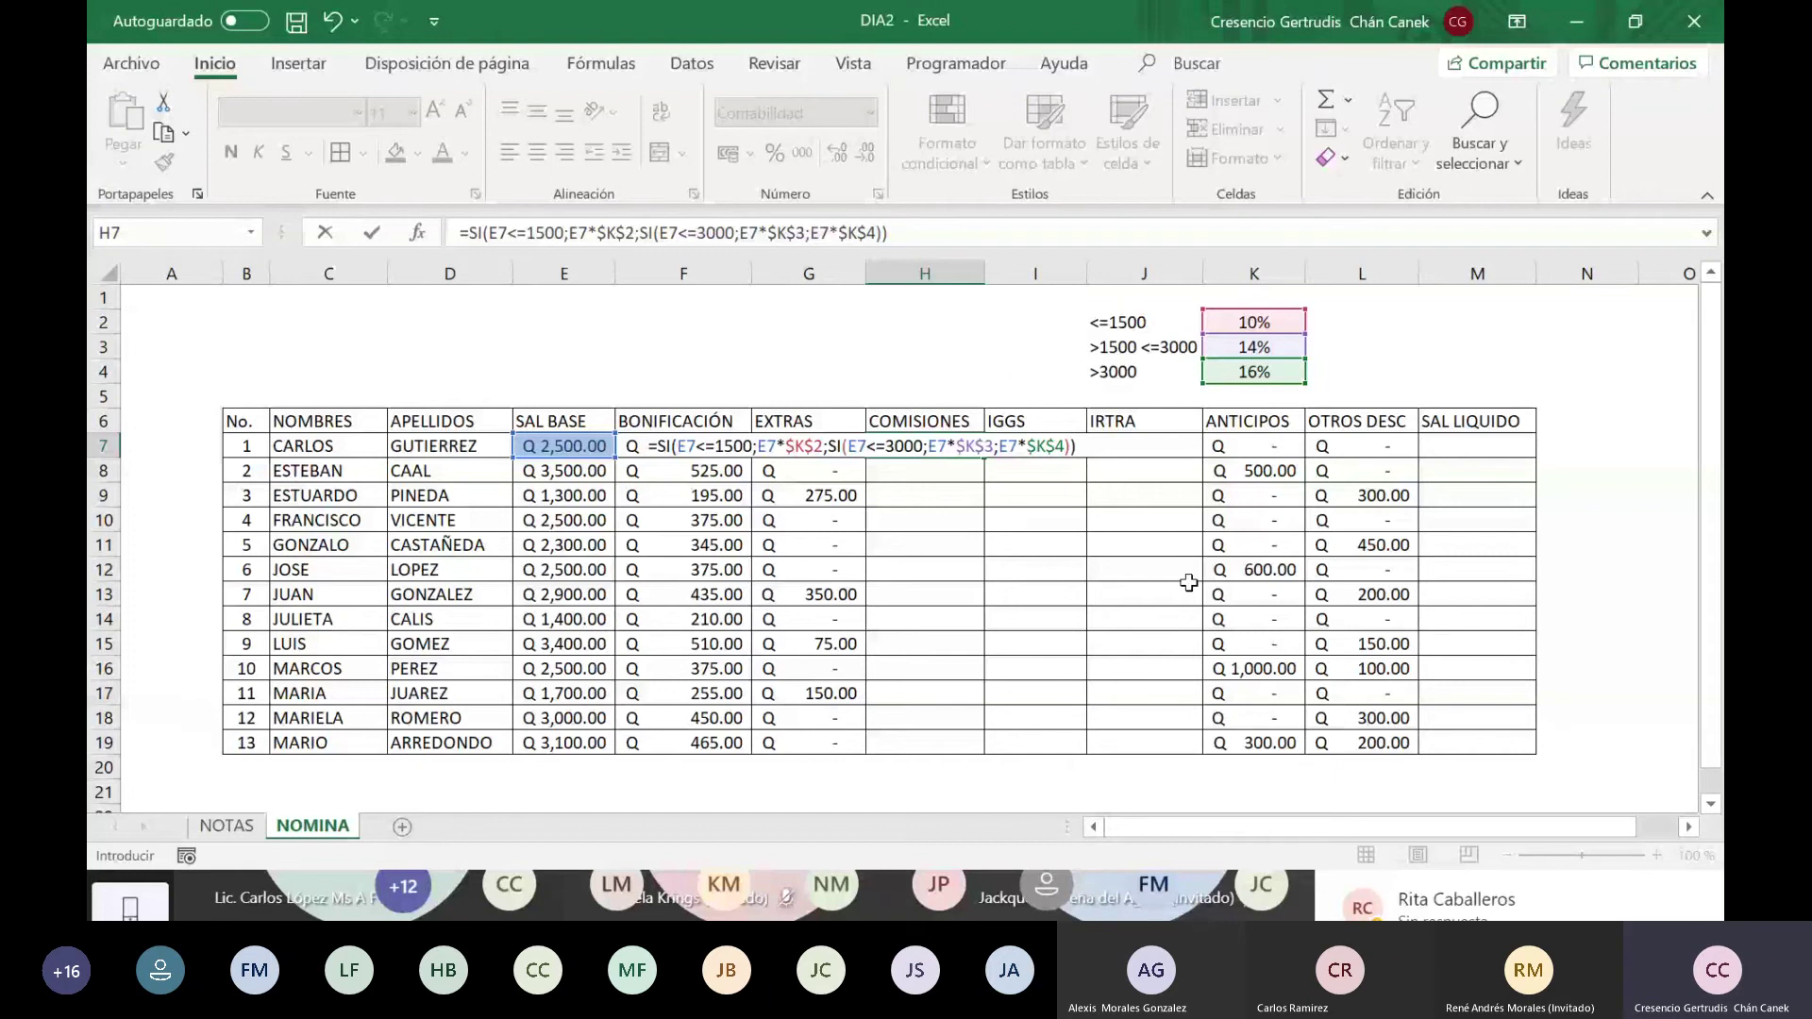
key("Return")
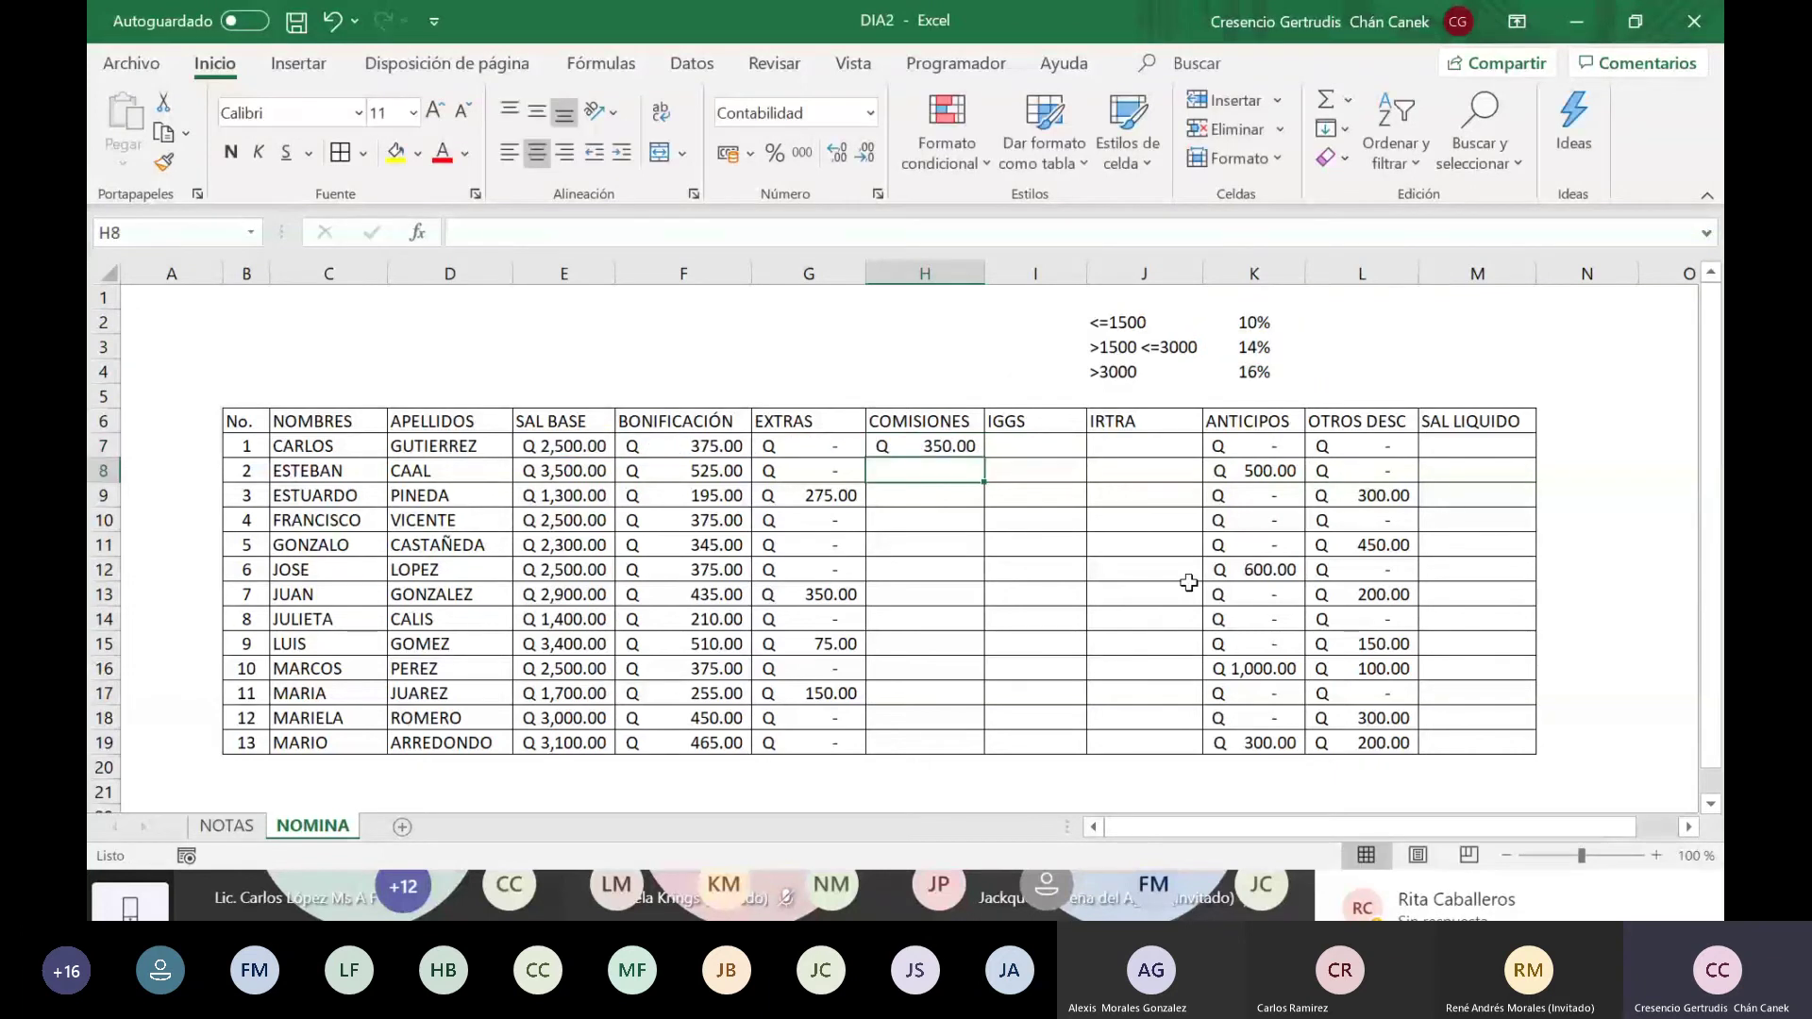
Step: Copy the commission formula from H7 down through H19
key("Up")
key("Down")
key("Up")
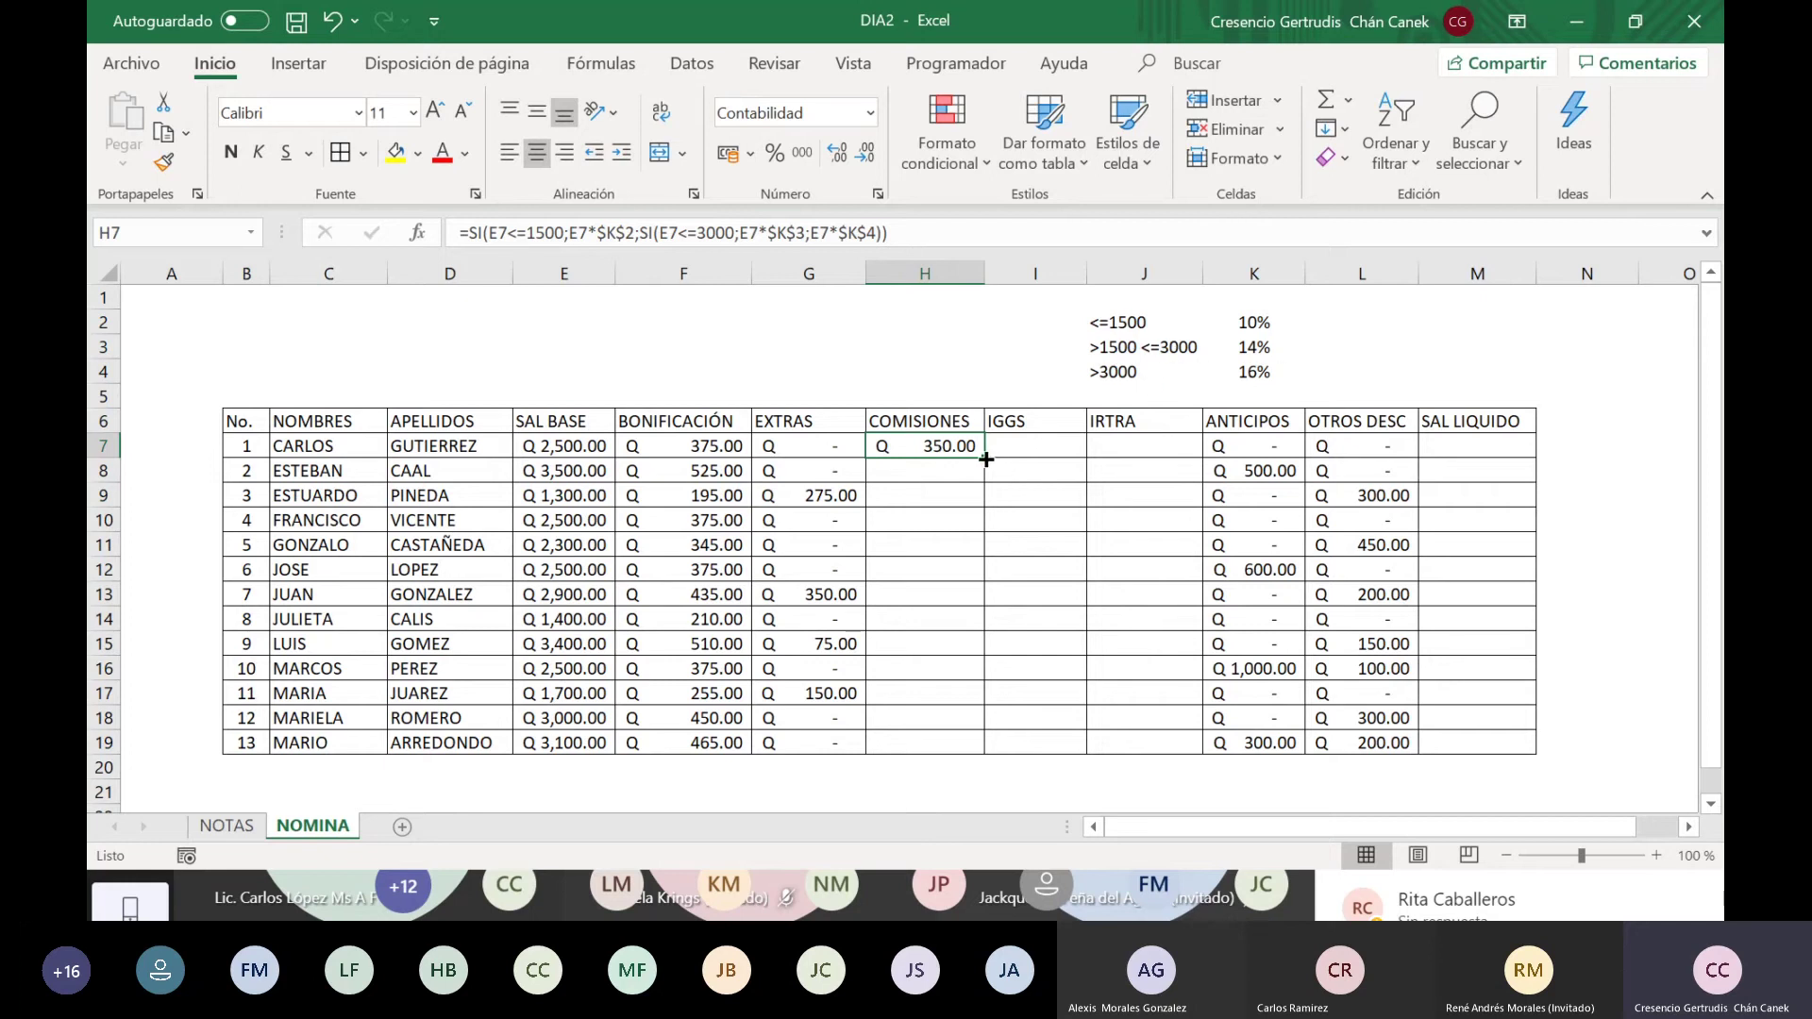
left_click_drag(988, 460, 962, 746)
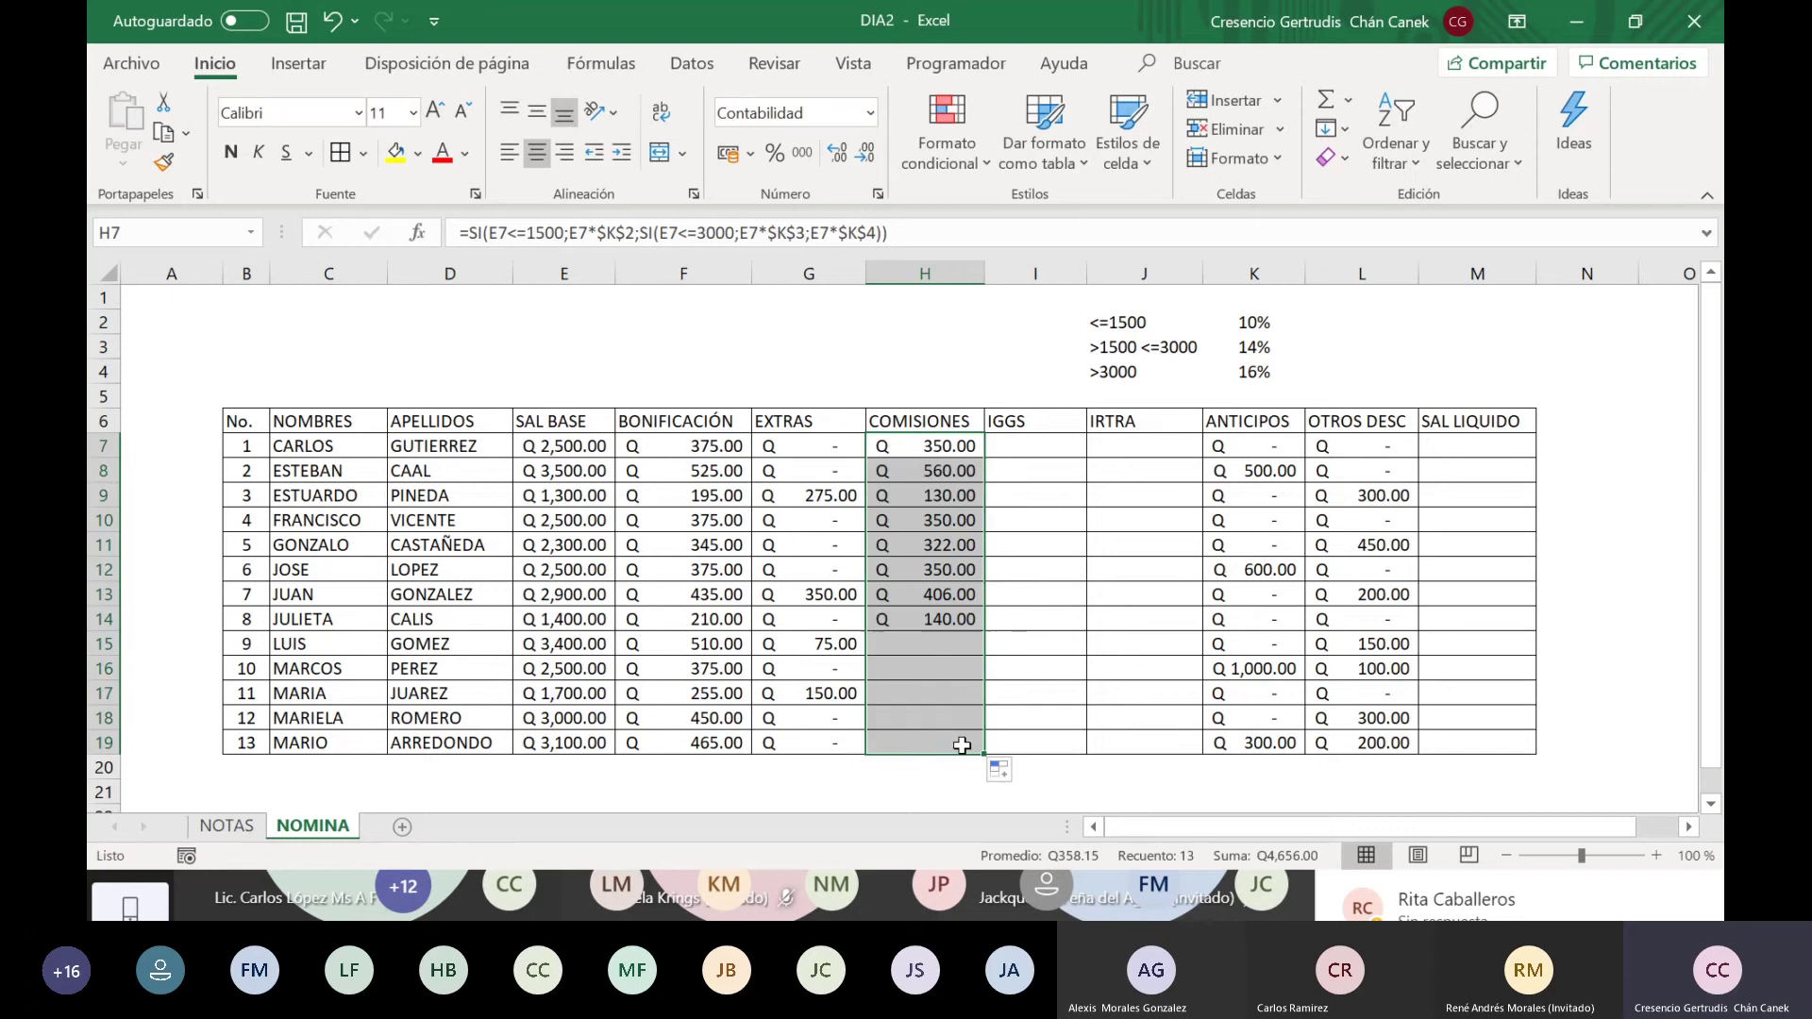
left_click(1041, 520)
Step: Compare the base salary with the commission formula for the employees in rows 8 to 10
left_click(1051, 473)
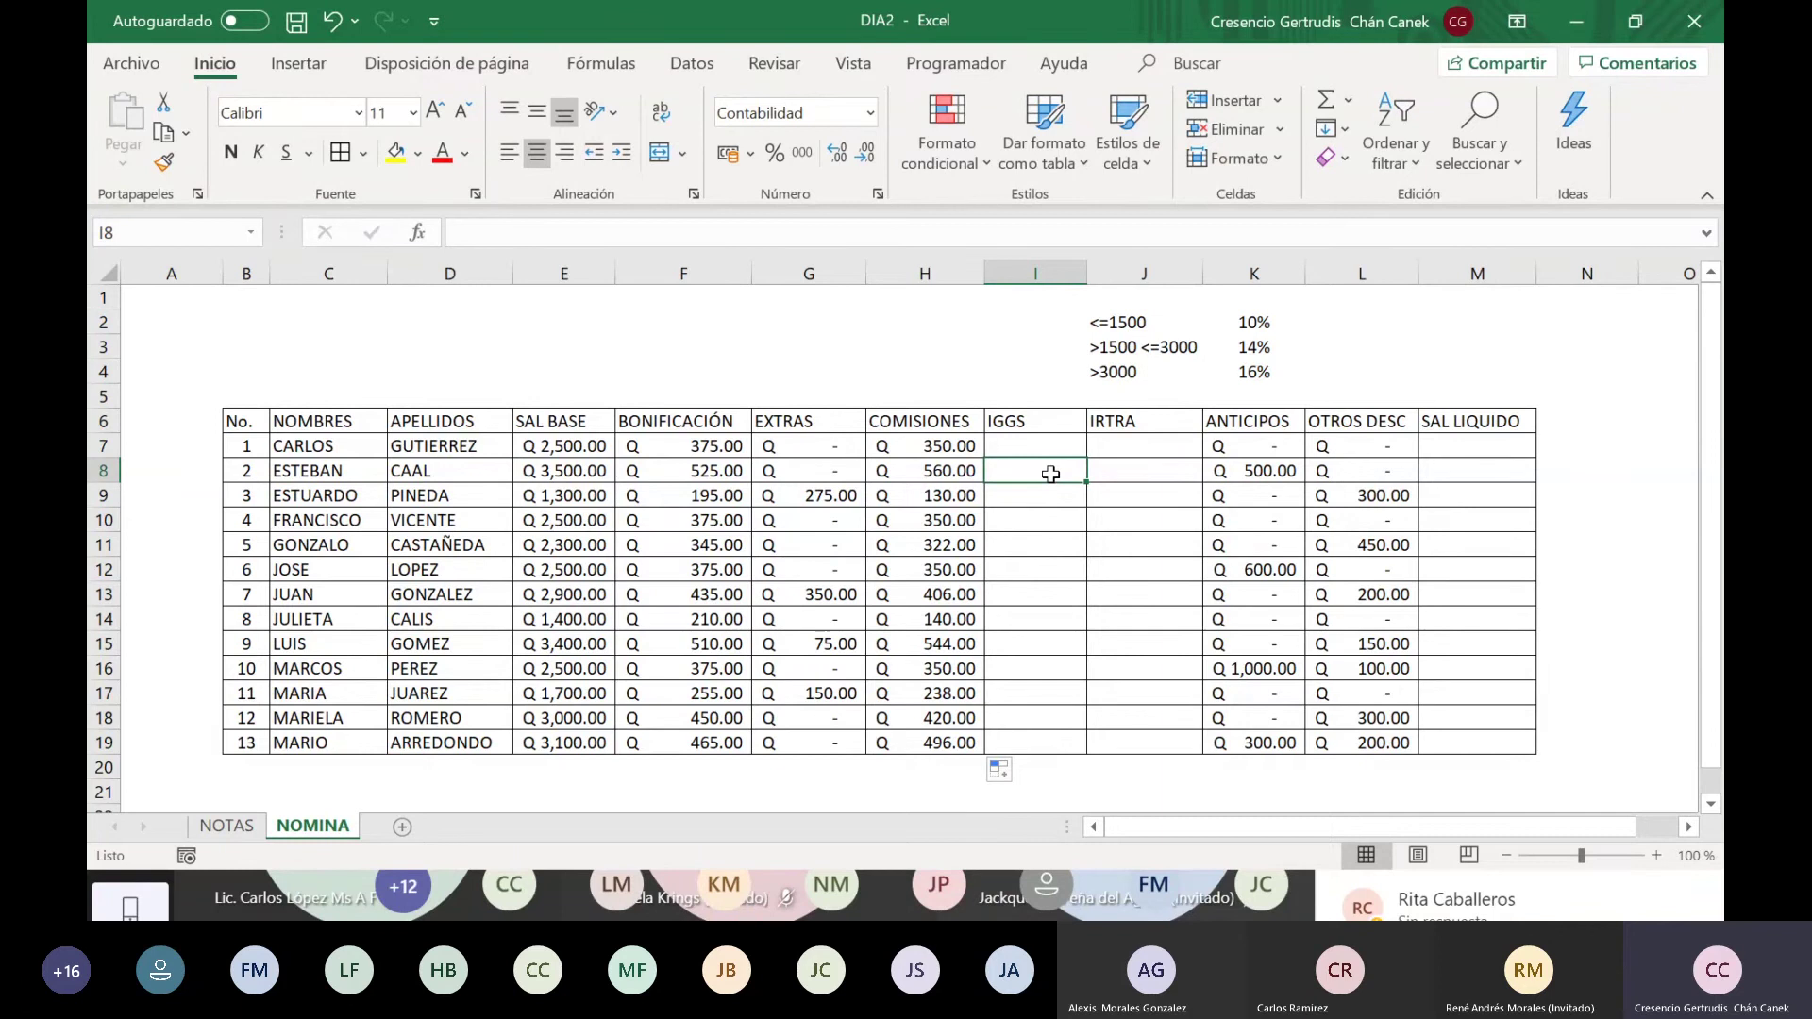
key("Left")
key("Left")
key("Left")
key("Left")
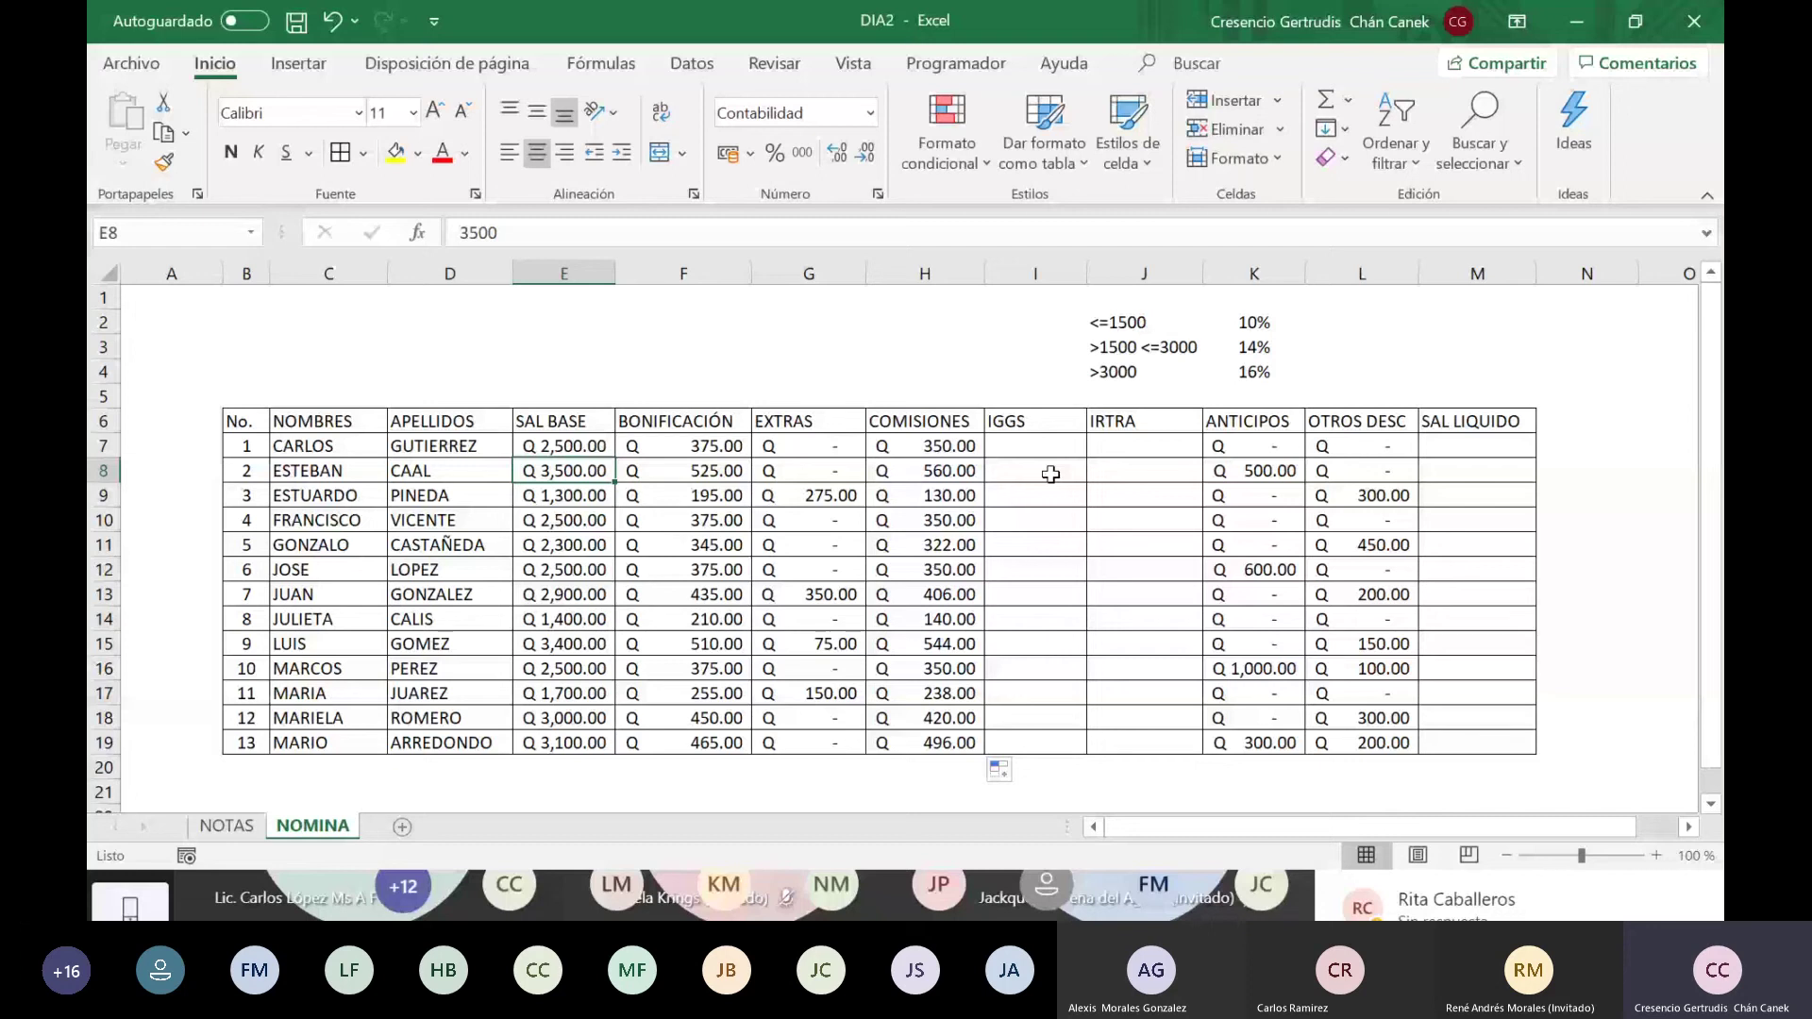
key("Right")
key("Right")
key("Right")
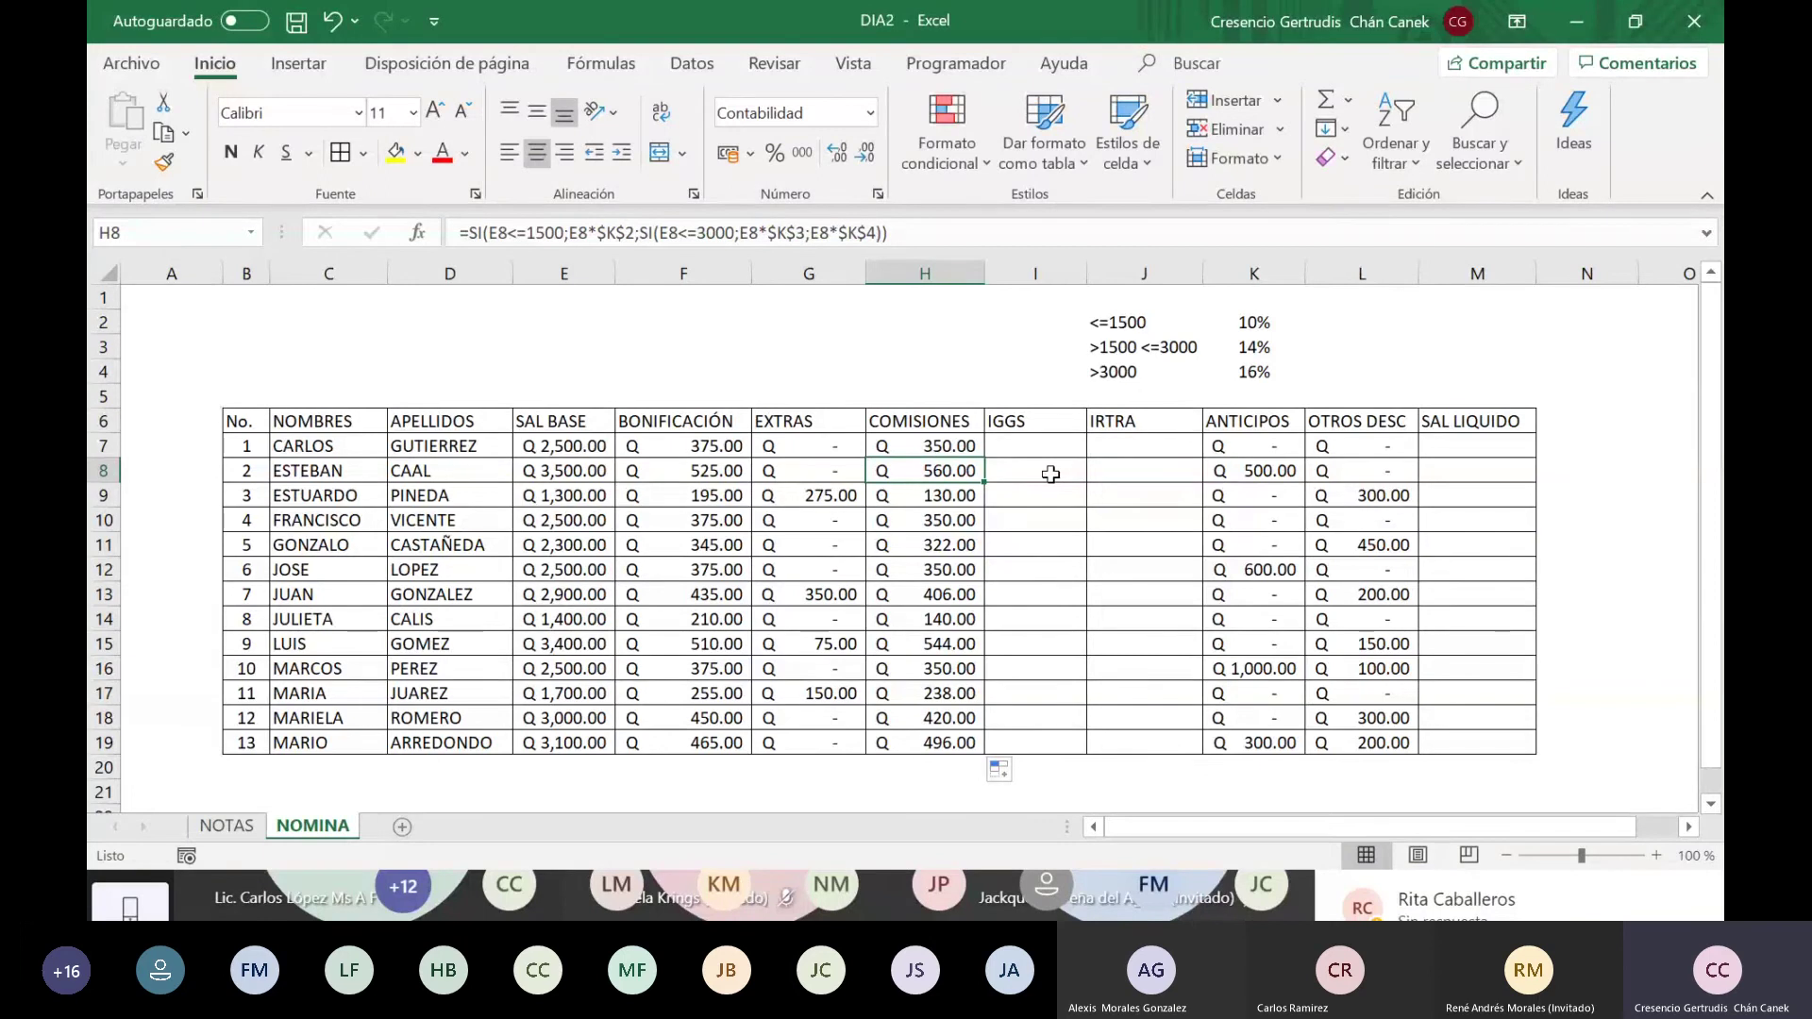
key("Left")
key("Left")
key("Left")
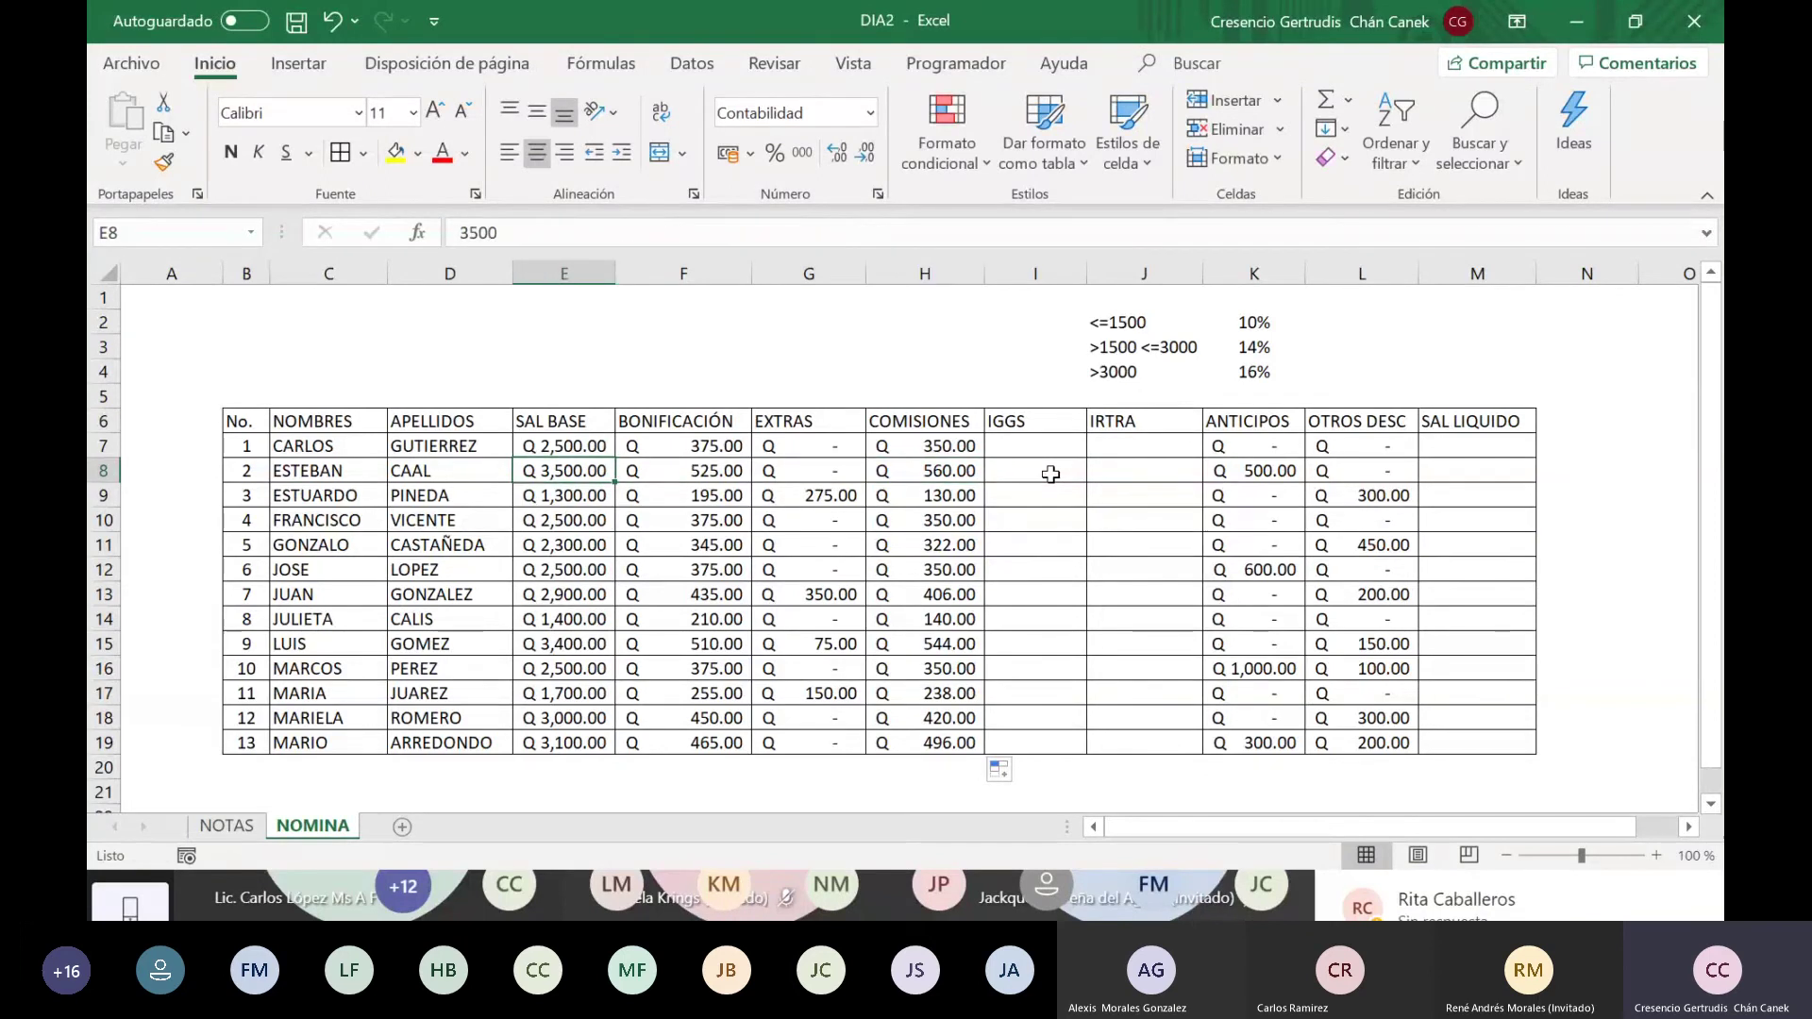
key("Right")
key("Right")
key("Right")
key("Down")
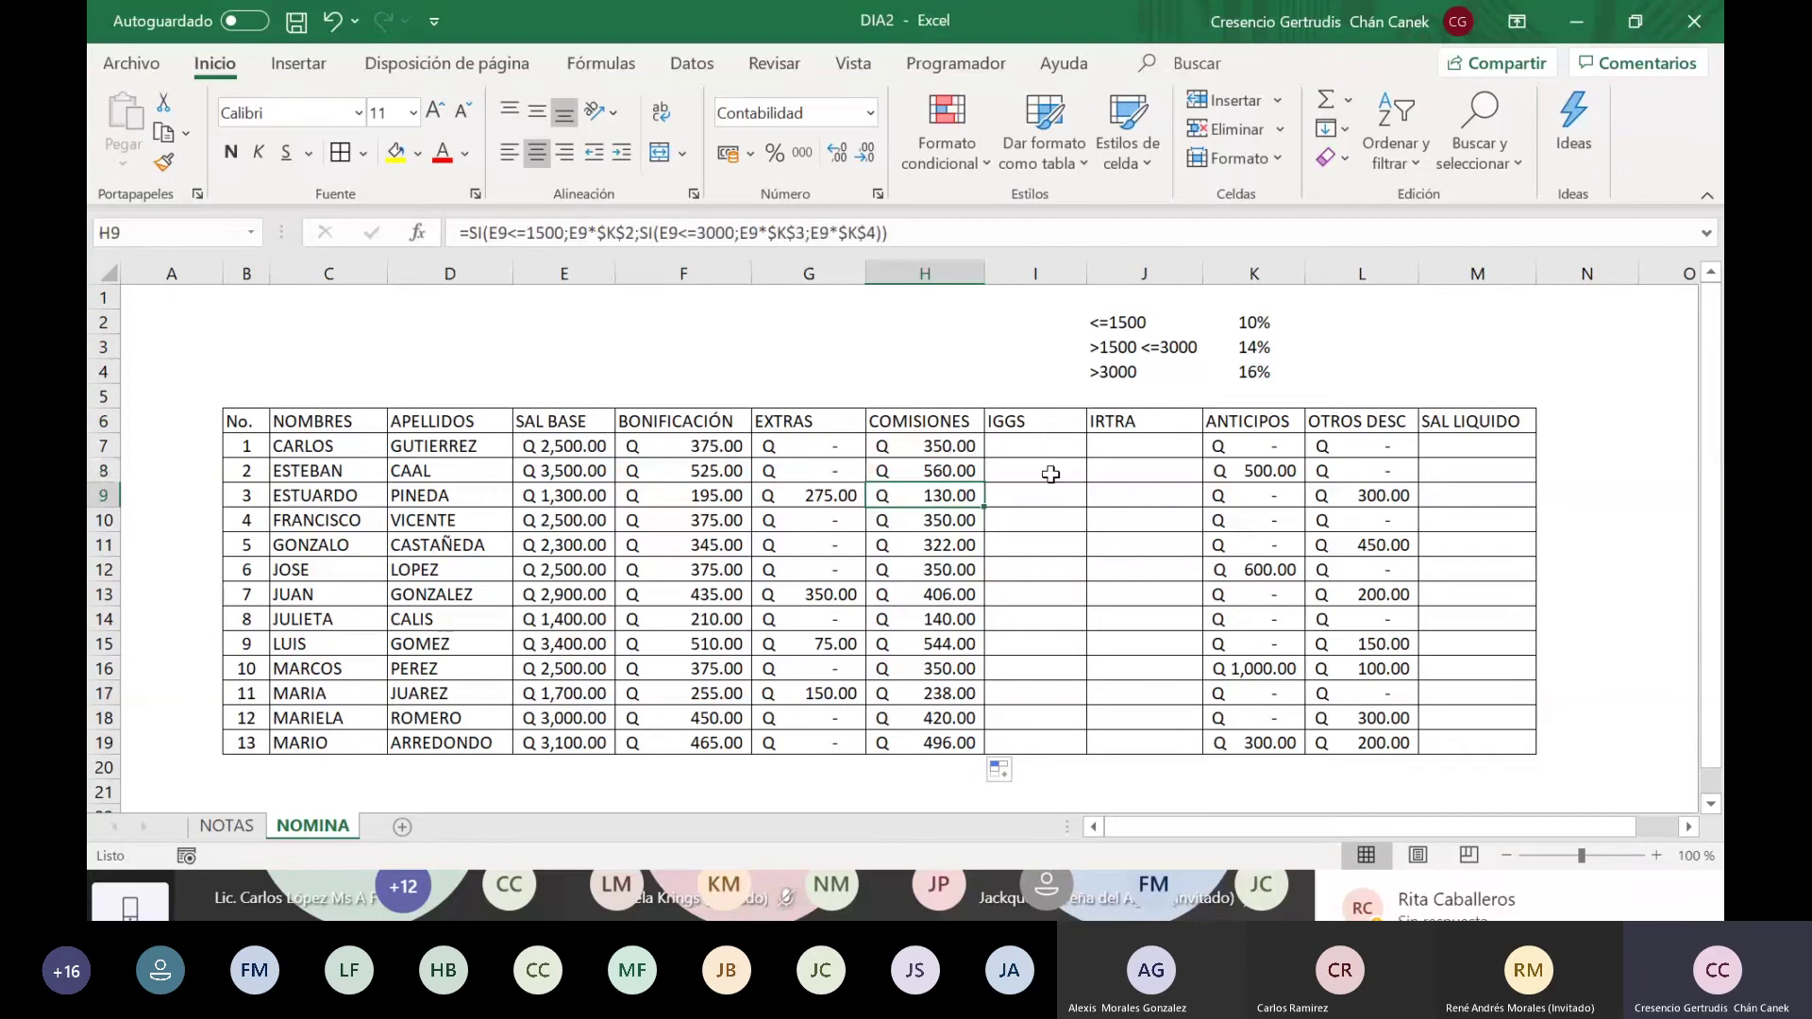
key("Left")
key("Left")
key("Left")
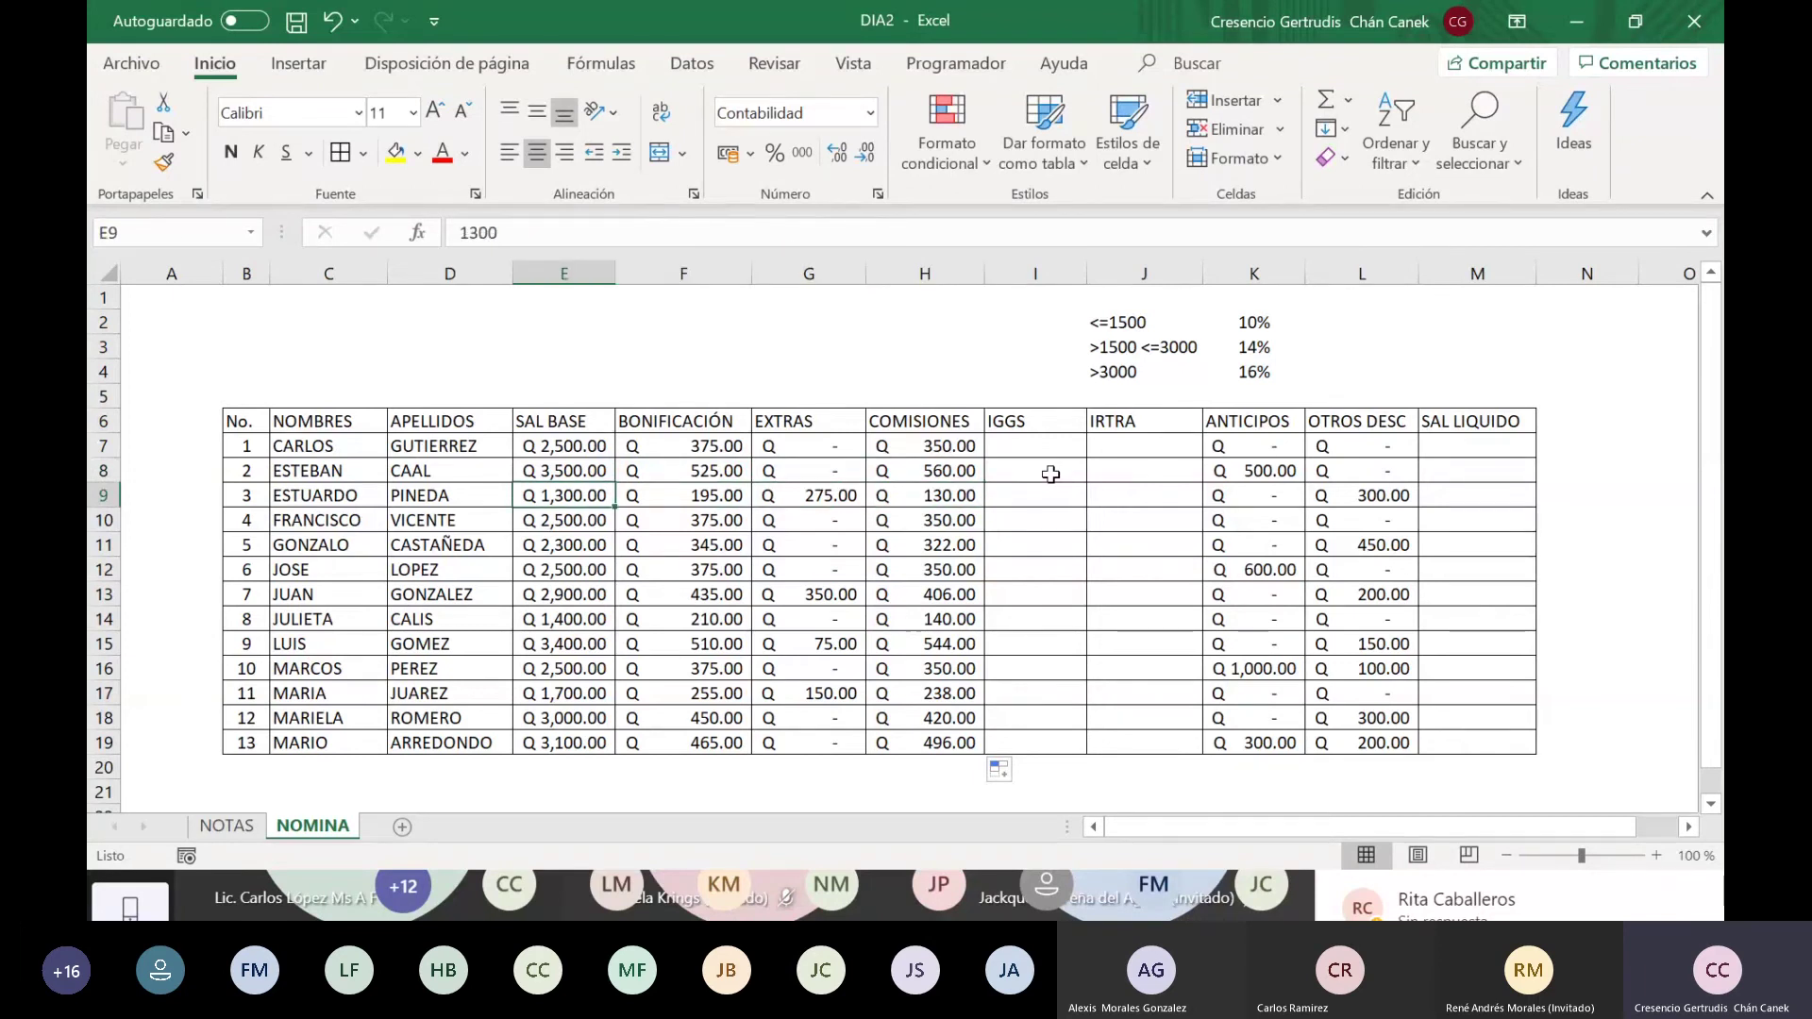
key("Right")
key("Right")
key("Right")
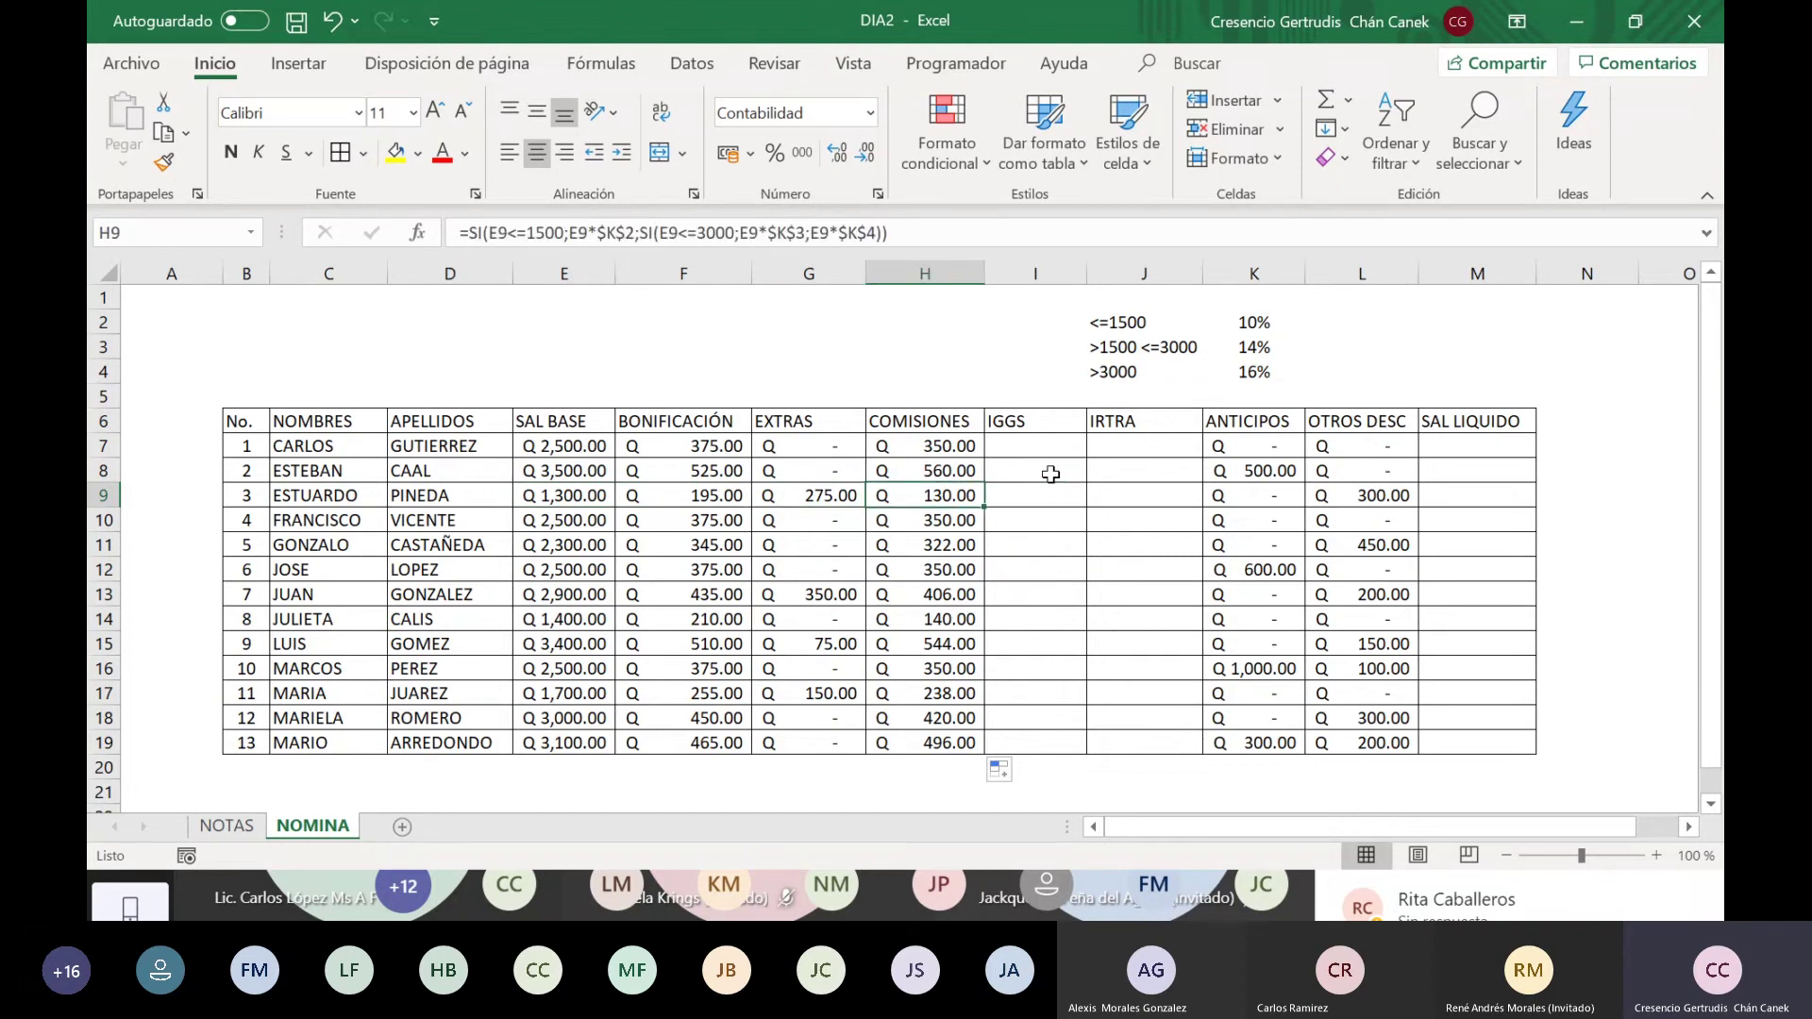
key("Down")
key("Left")
key("Left")
key("Left")
key("Right")
key("Right")
key("Right")
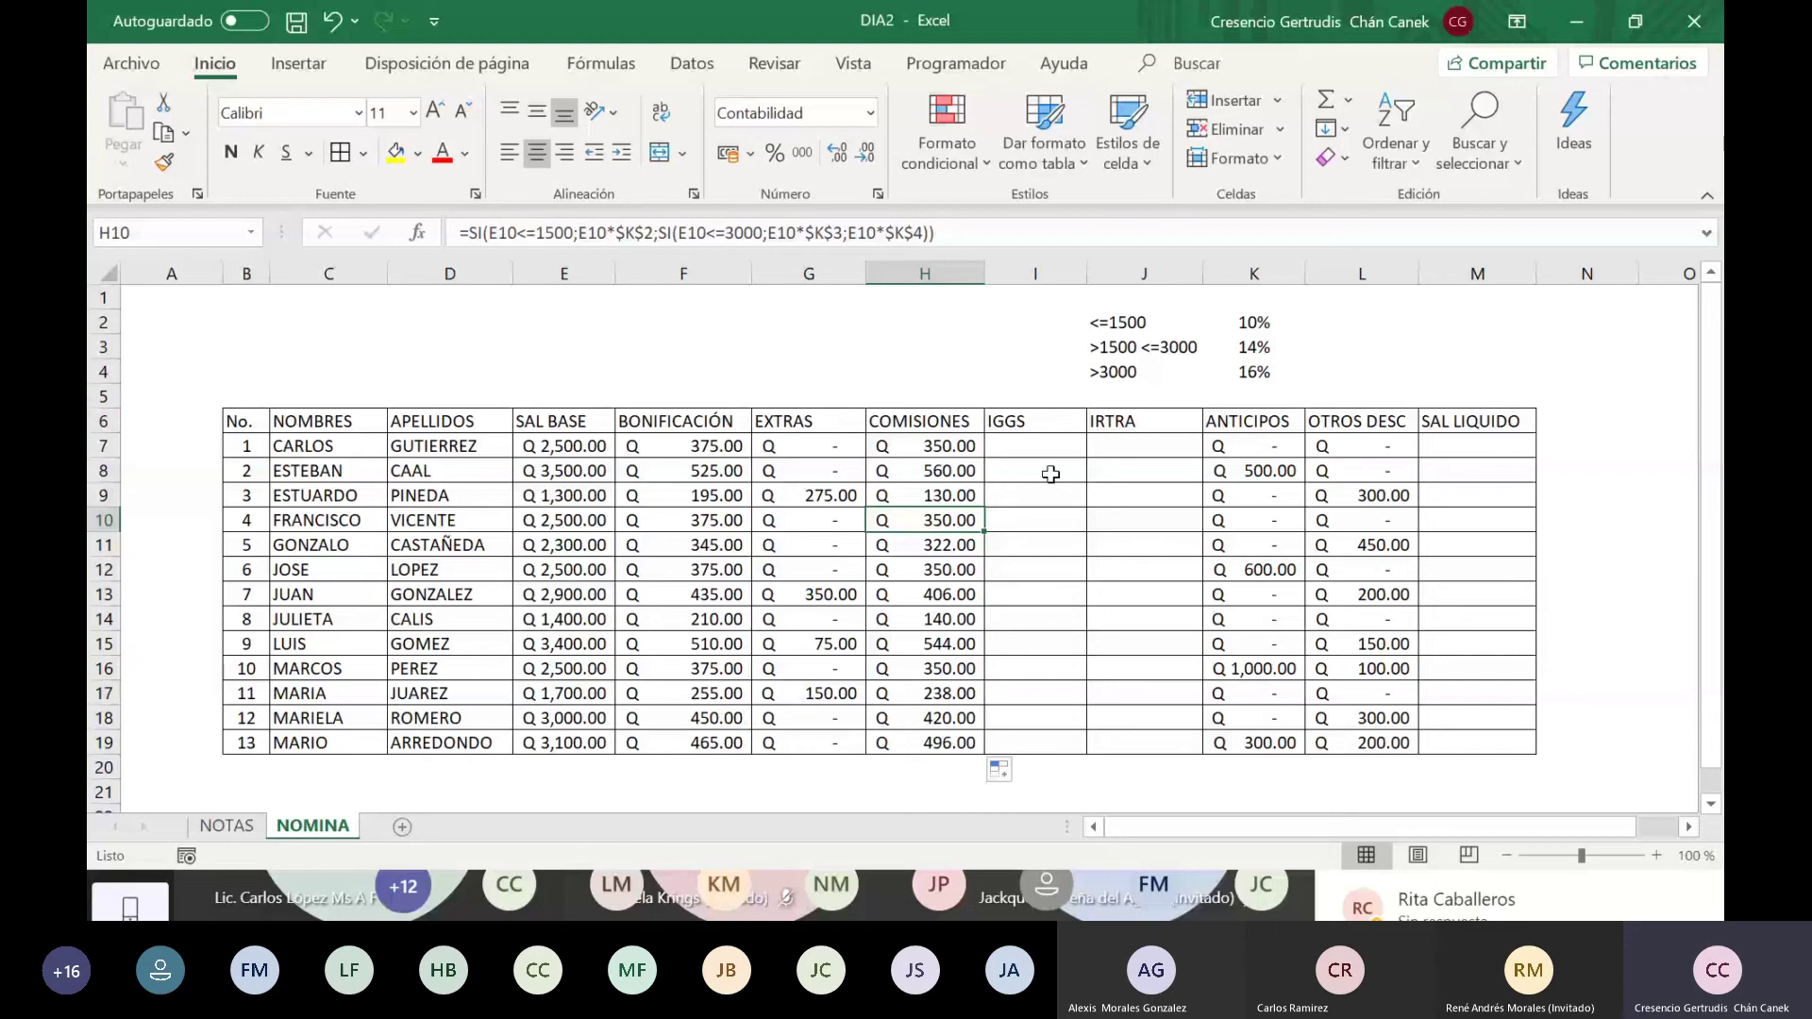
Step: Check the base salaries against the commission formulas in rows 19 and 18, around the 3000 threshold
key("Left")
key("Left")
key("Left")
key("ctrl+Down")
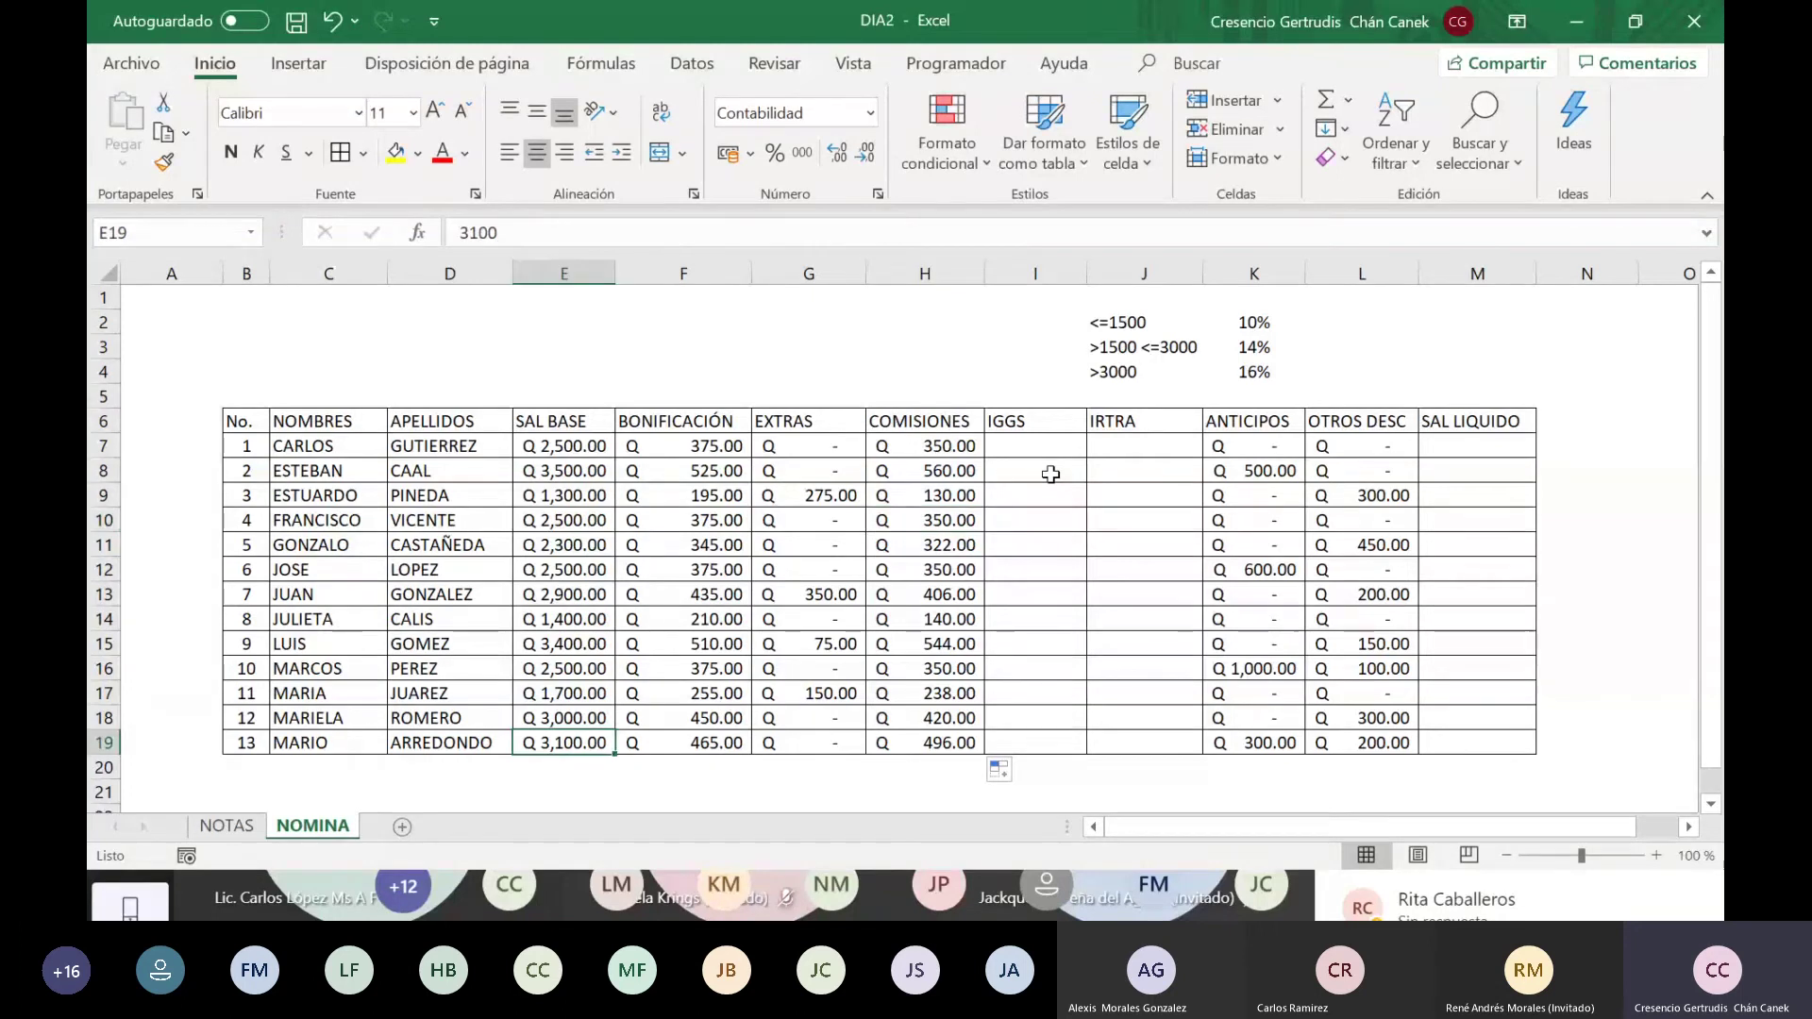
key("Right")
key("Right")
key("Right")
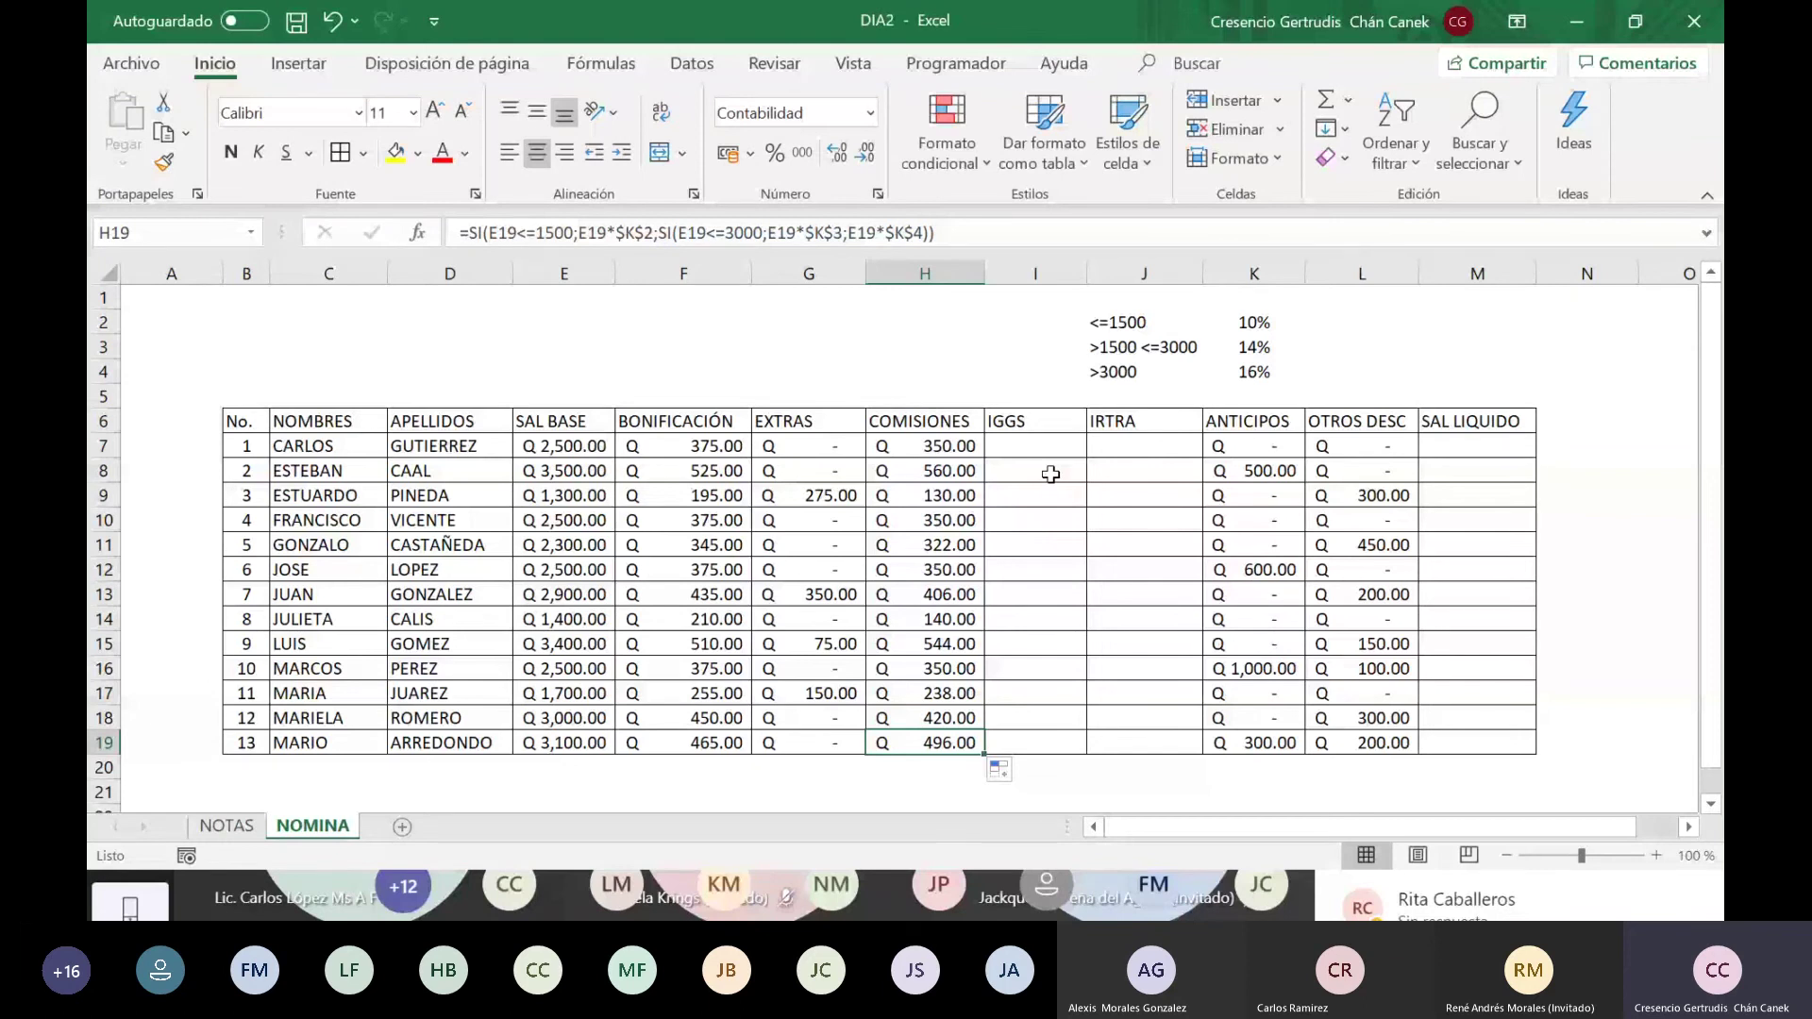
key("Left")
key("Left")
key("Left")
key("Up")
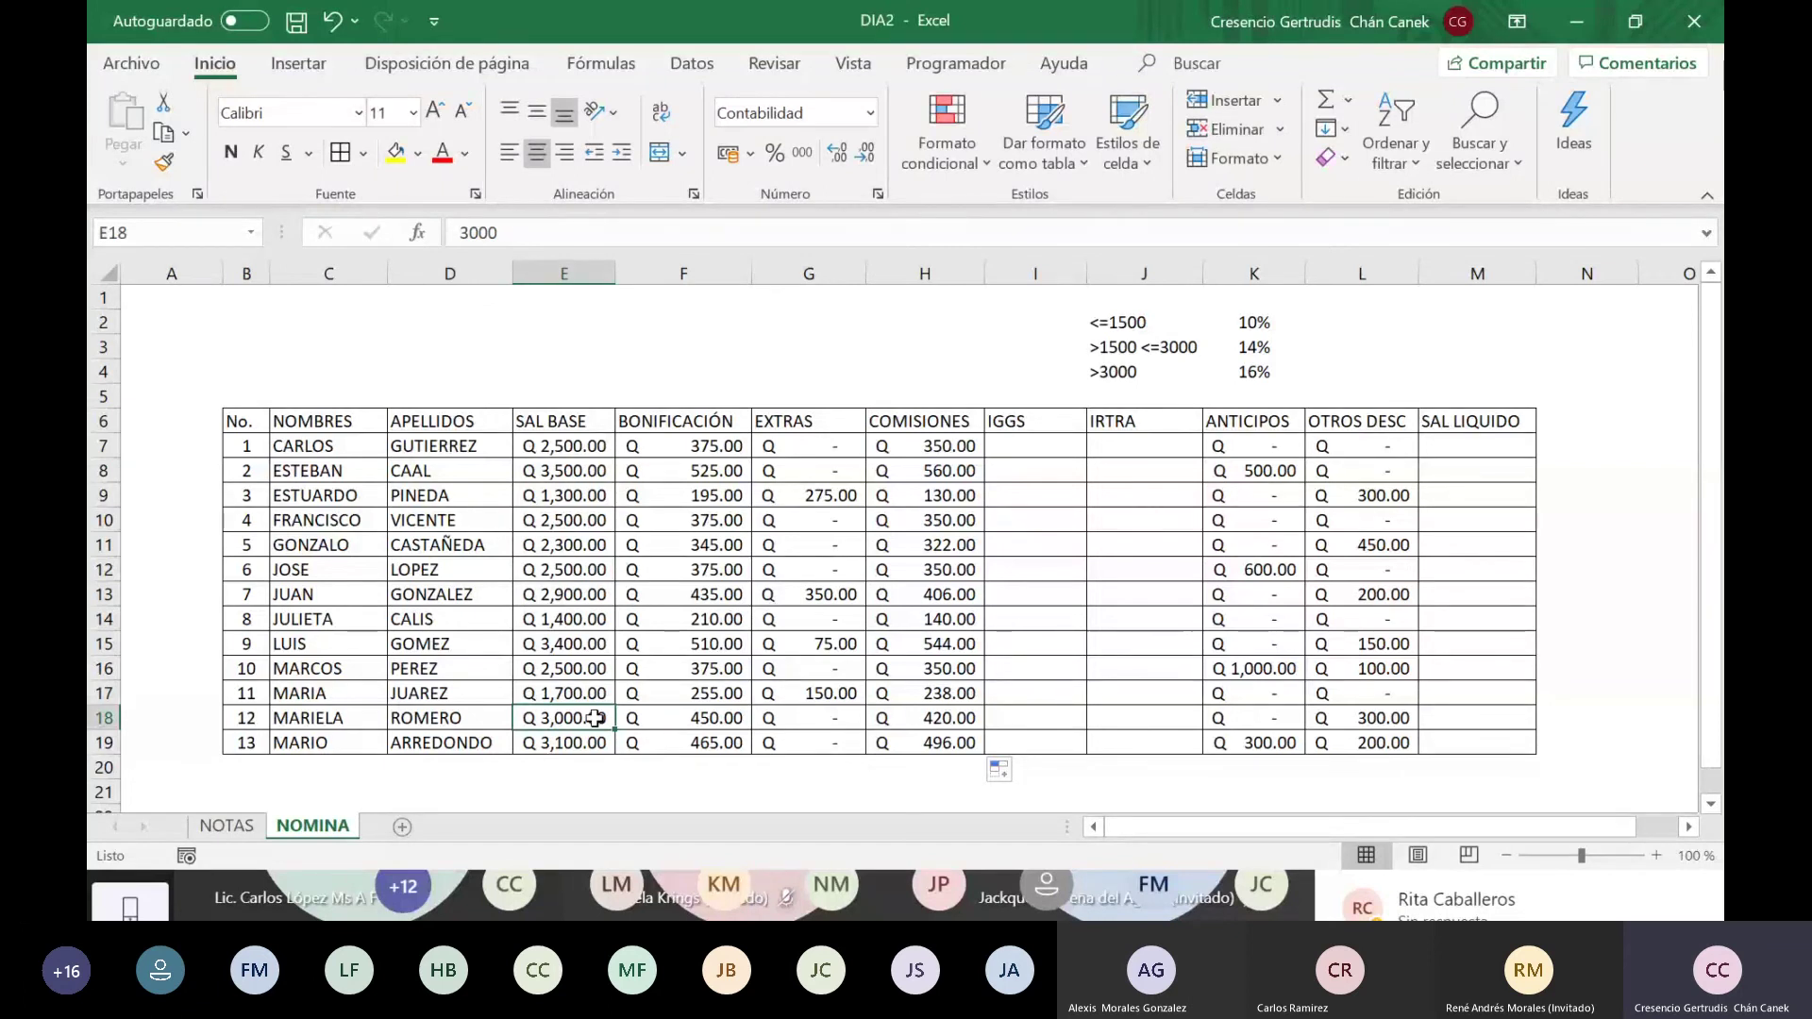
key("Right")
key("Right")
key("Right")
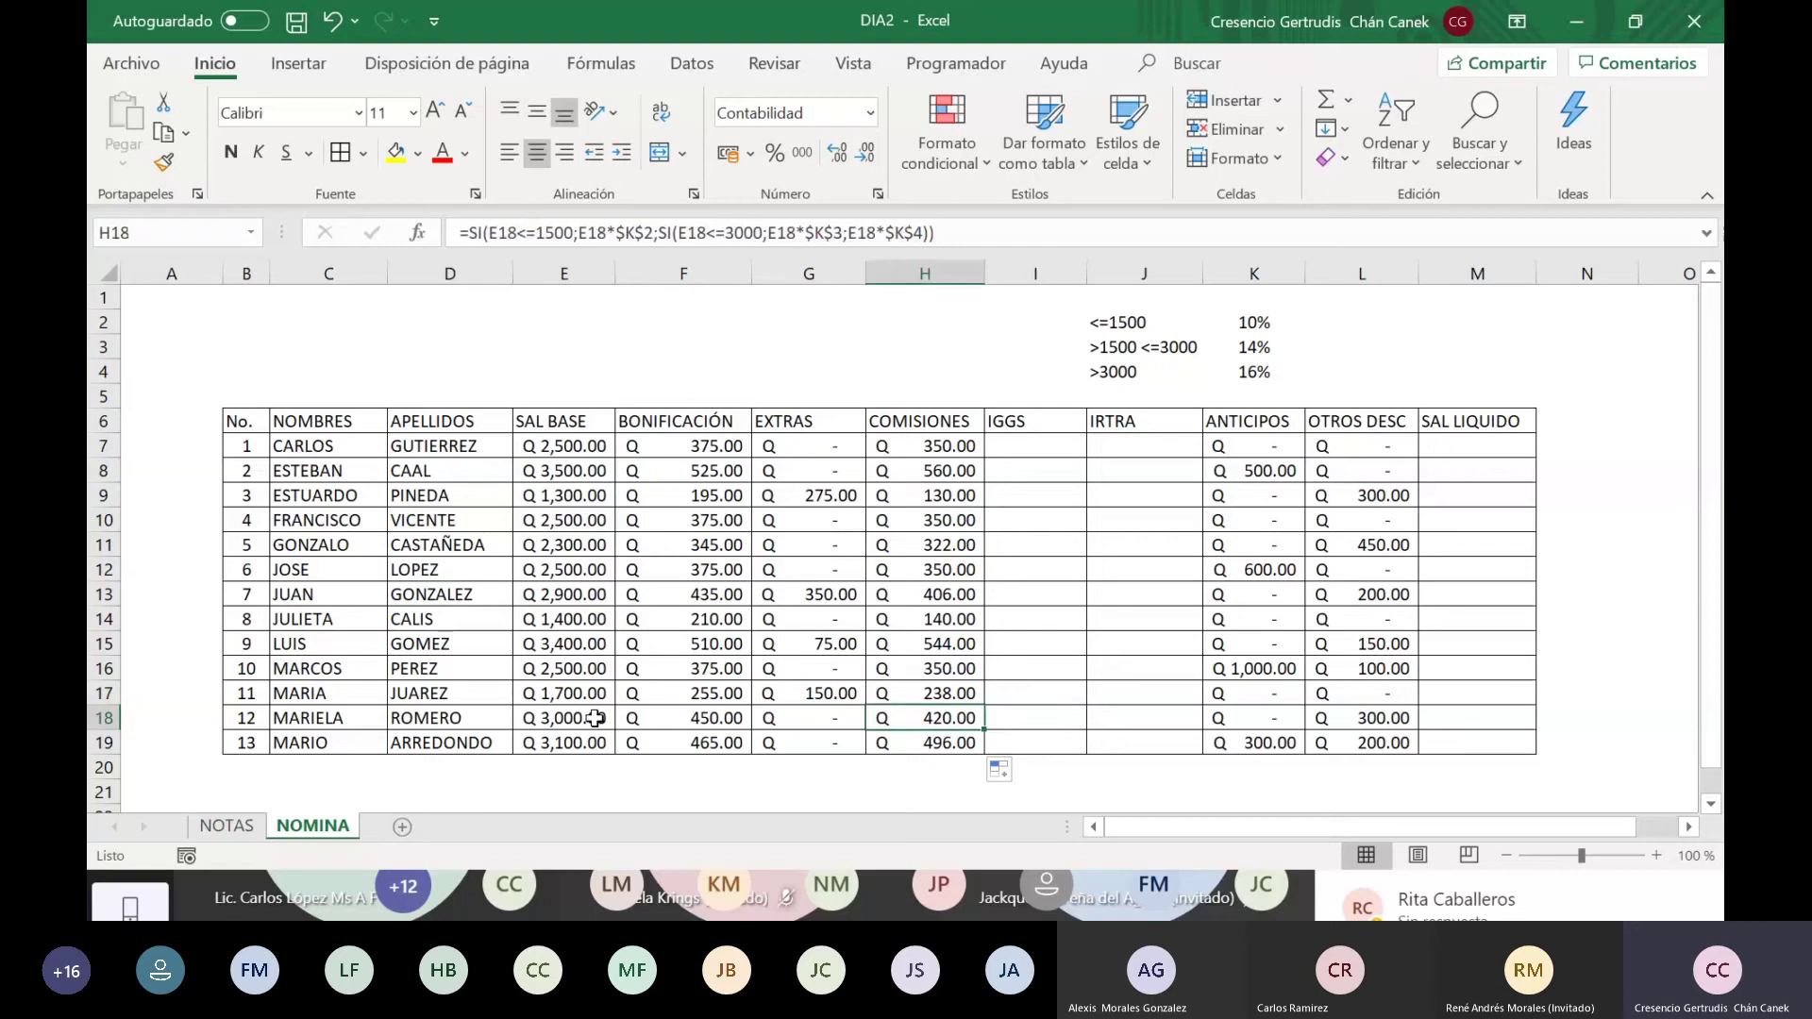
key("Right")
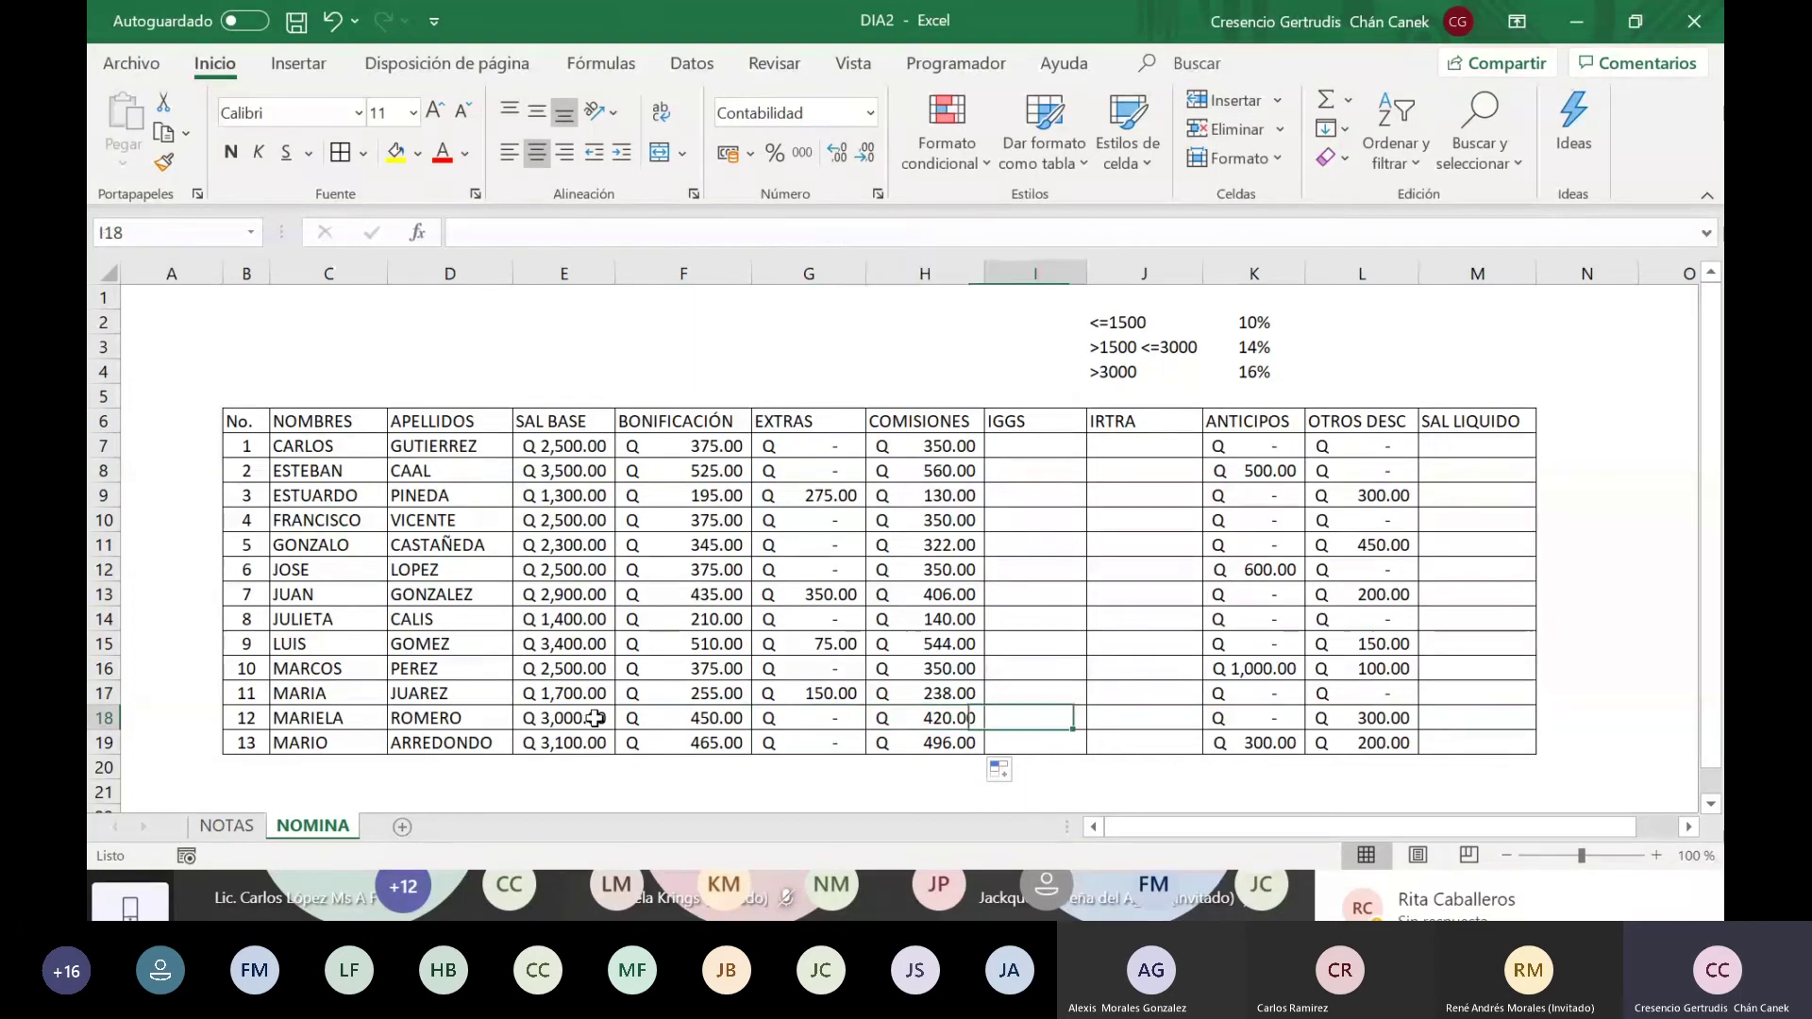
key("Left")
key("Right")
key("Left")
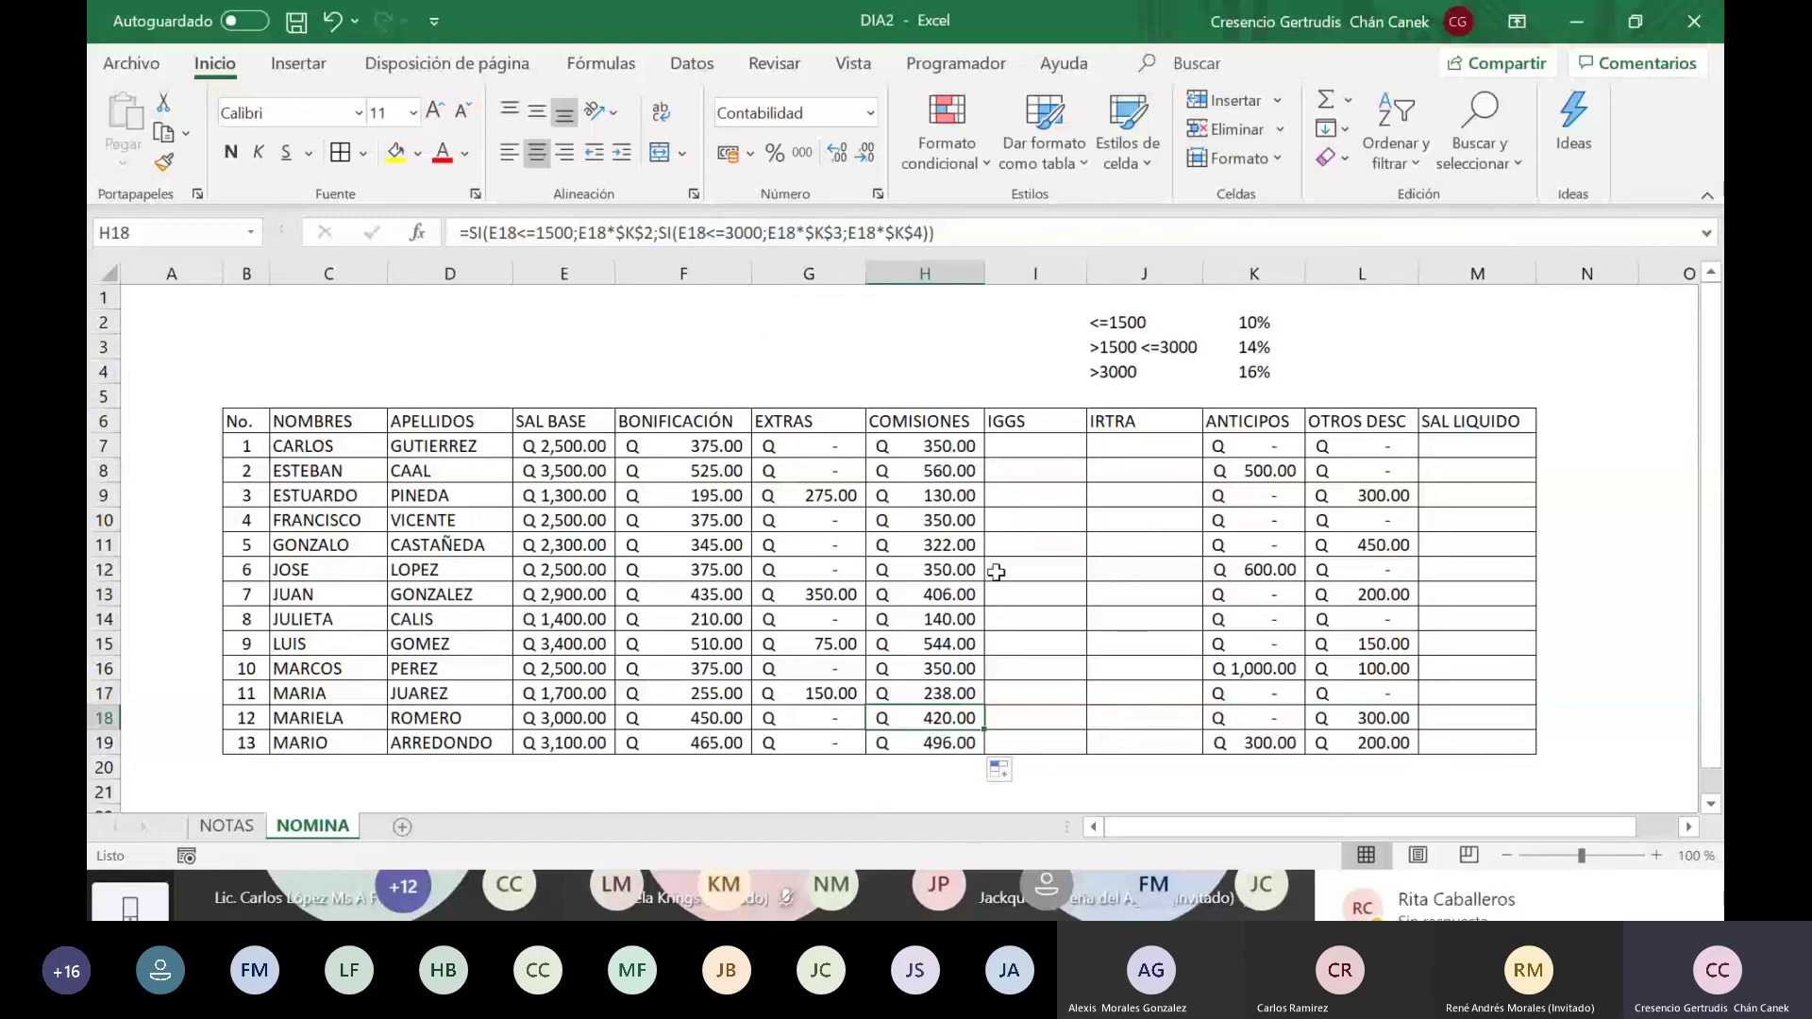
Step: Review the copied SI formulas in the COMISIONES column and the tier rates in K2:K4 that they reference
left_click(904, 563)
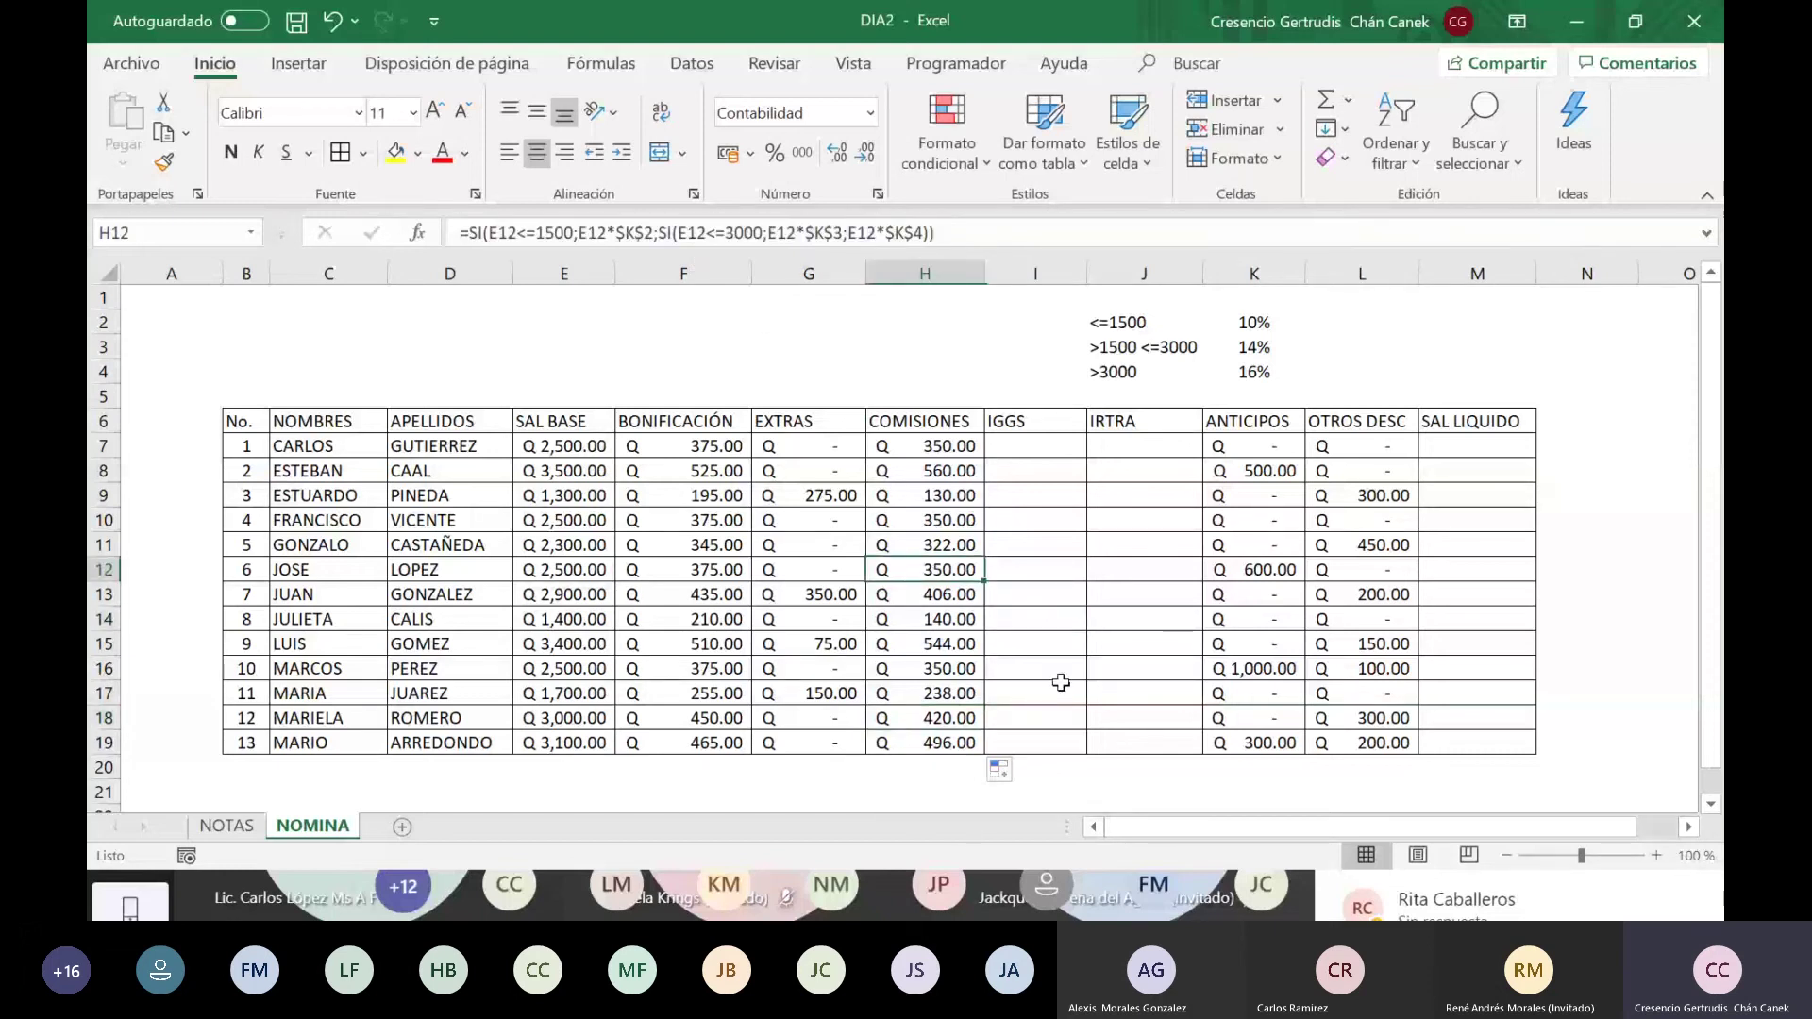
key("Down")
key("Down")
key("Down")
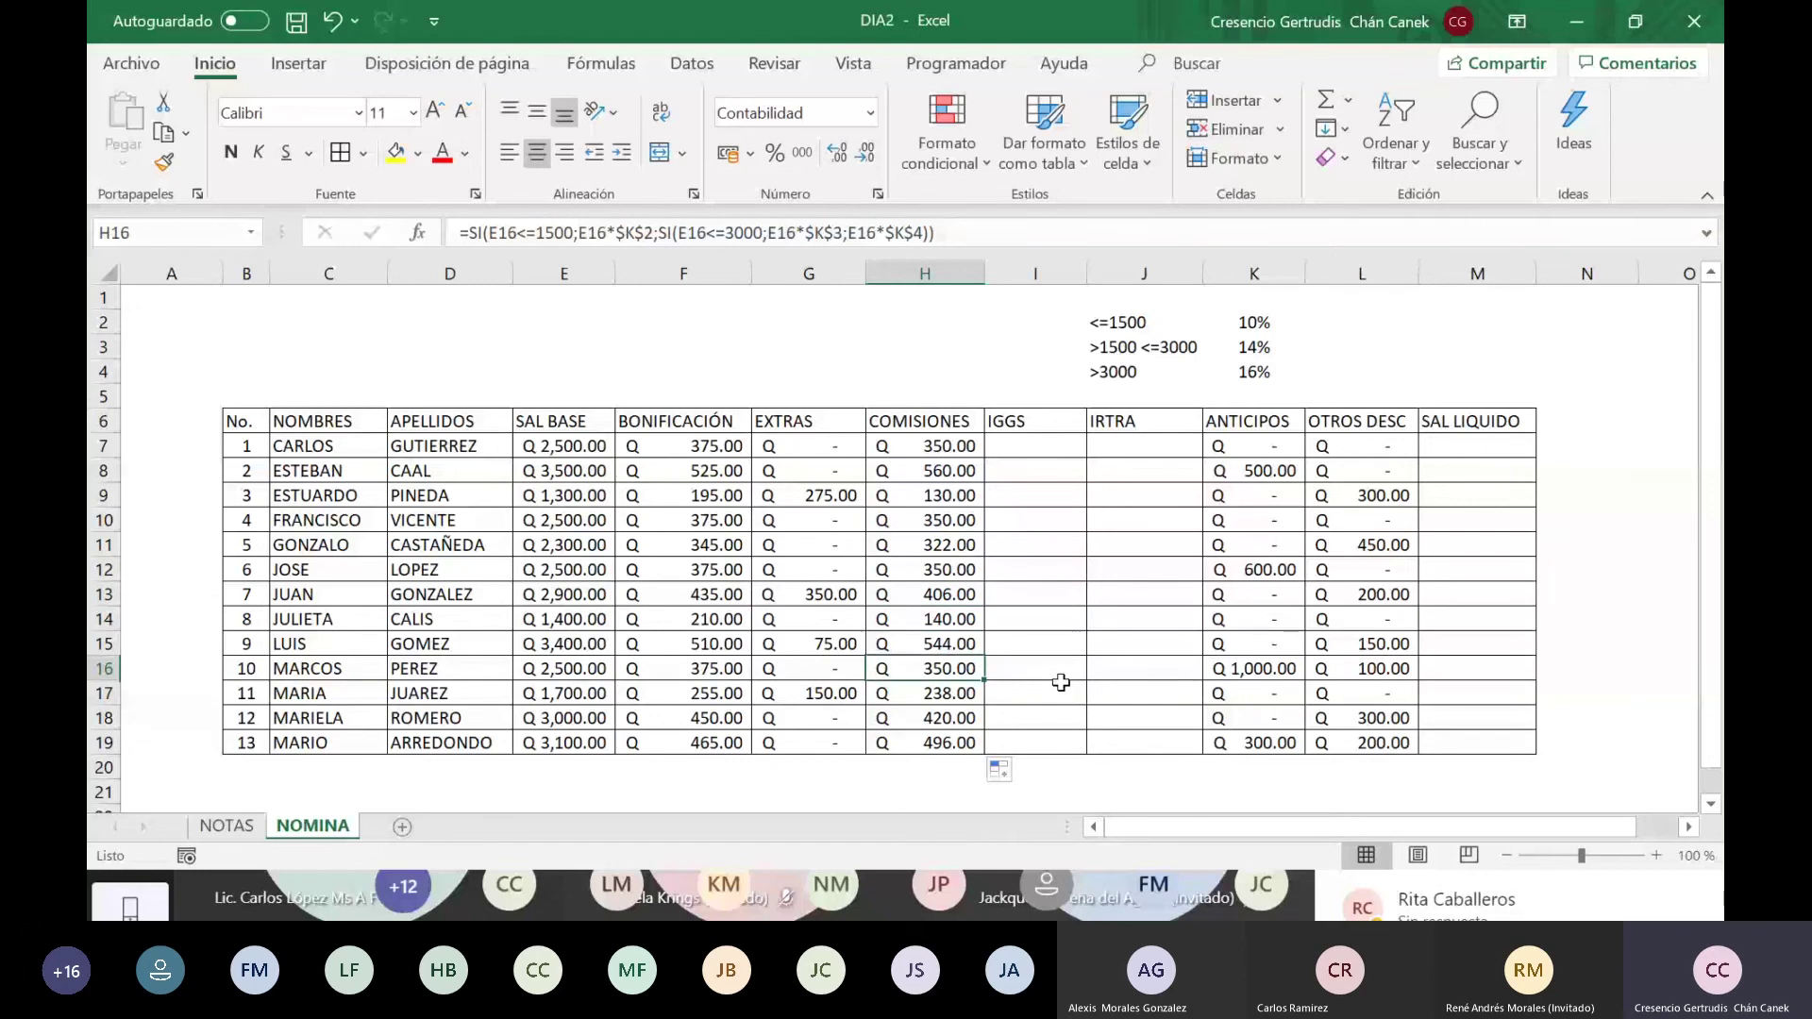
key("Up")
key("Up")
key("Up")
key("Up")
key("Up")
key("Up")
key("Up")
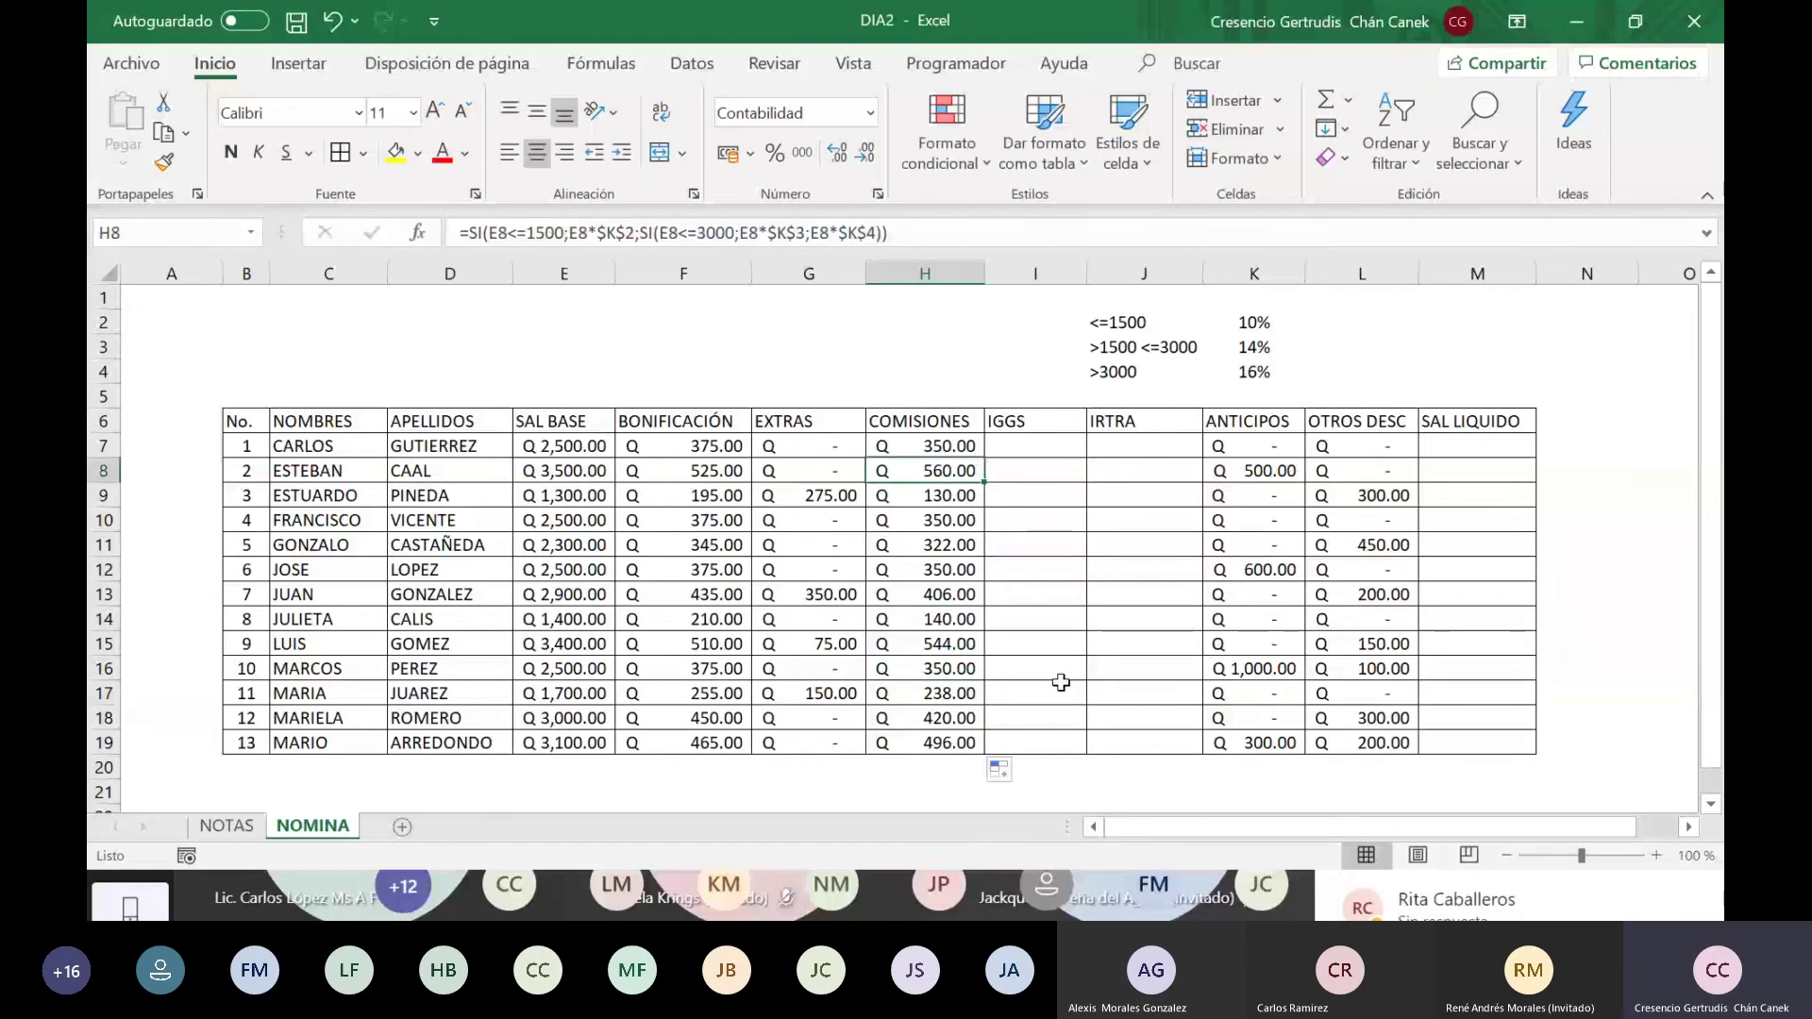
key("Down")
key("Down")
key("Down")
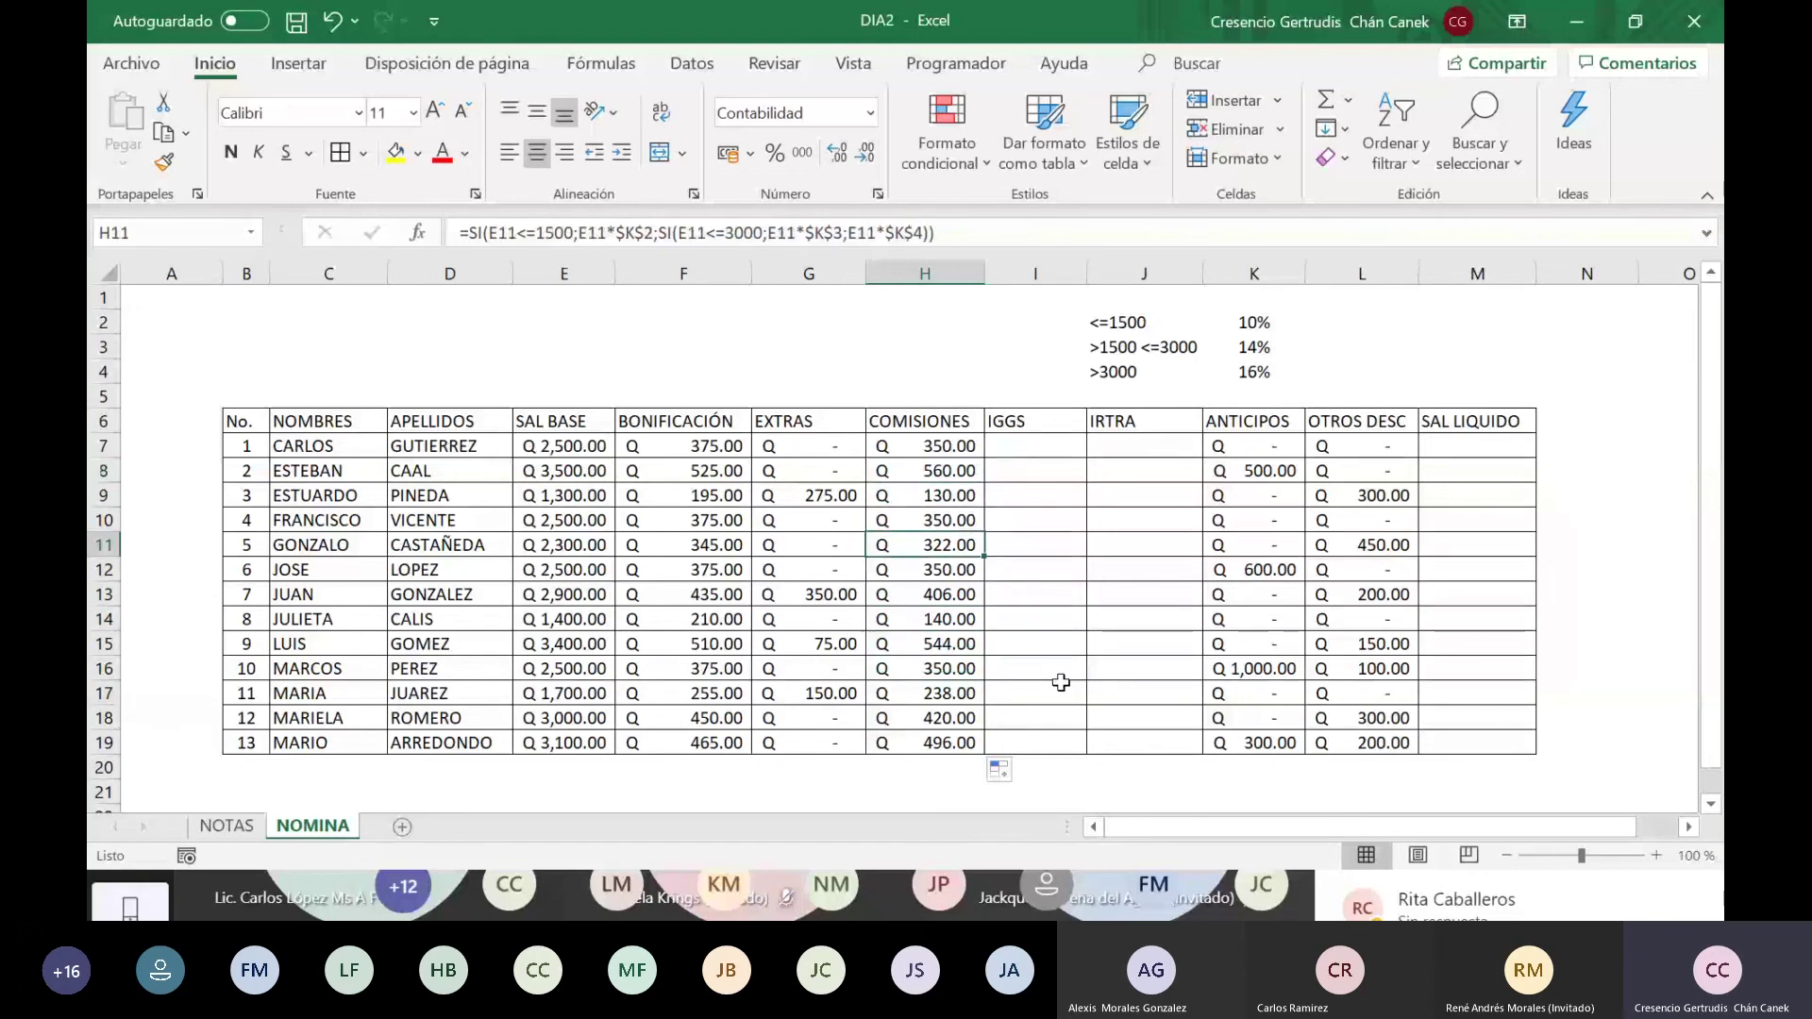
key("Up")
key("Up")
key("Up")
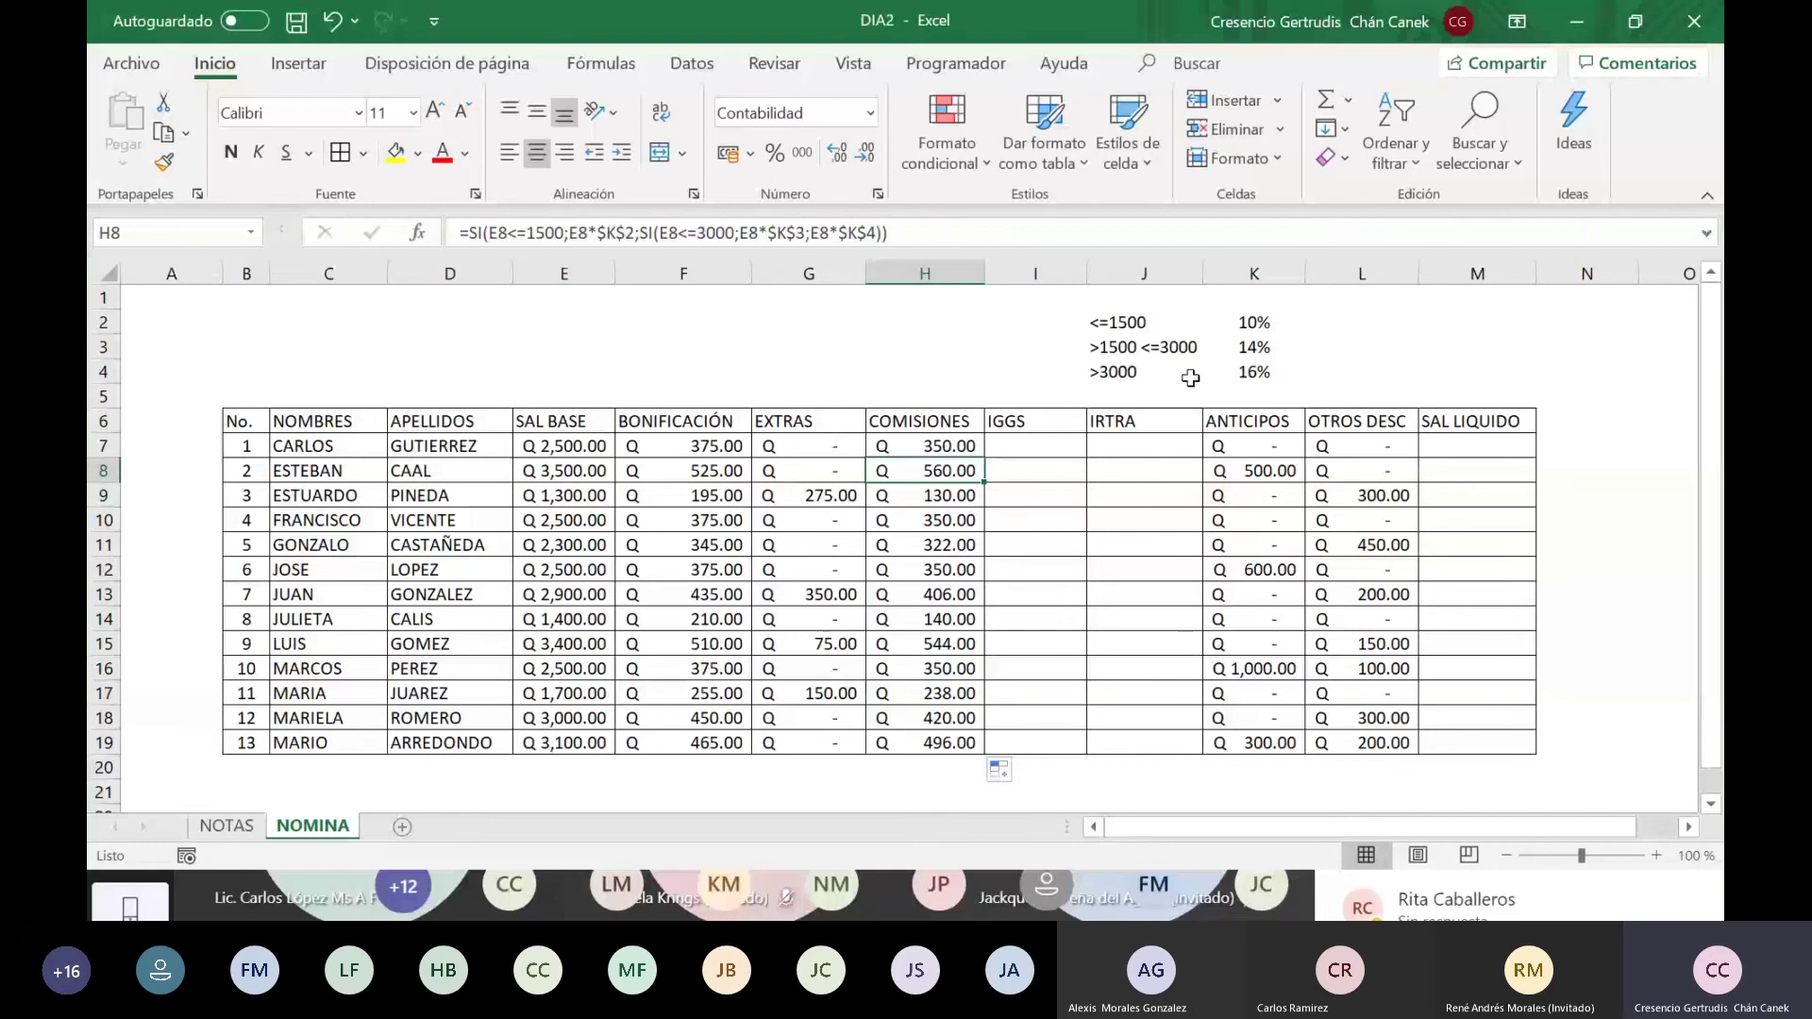
left_click(1187, 340)
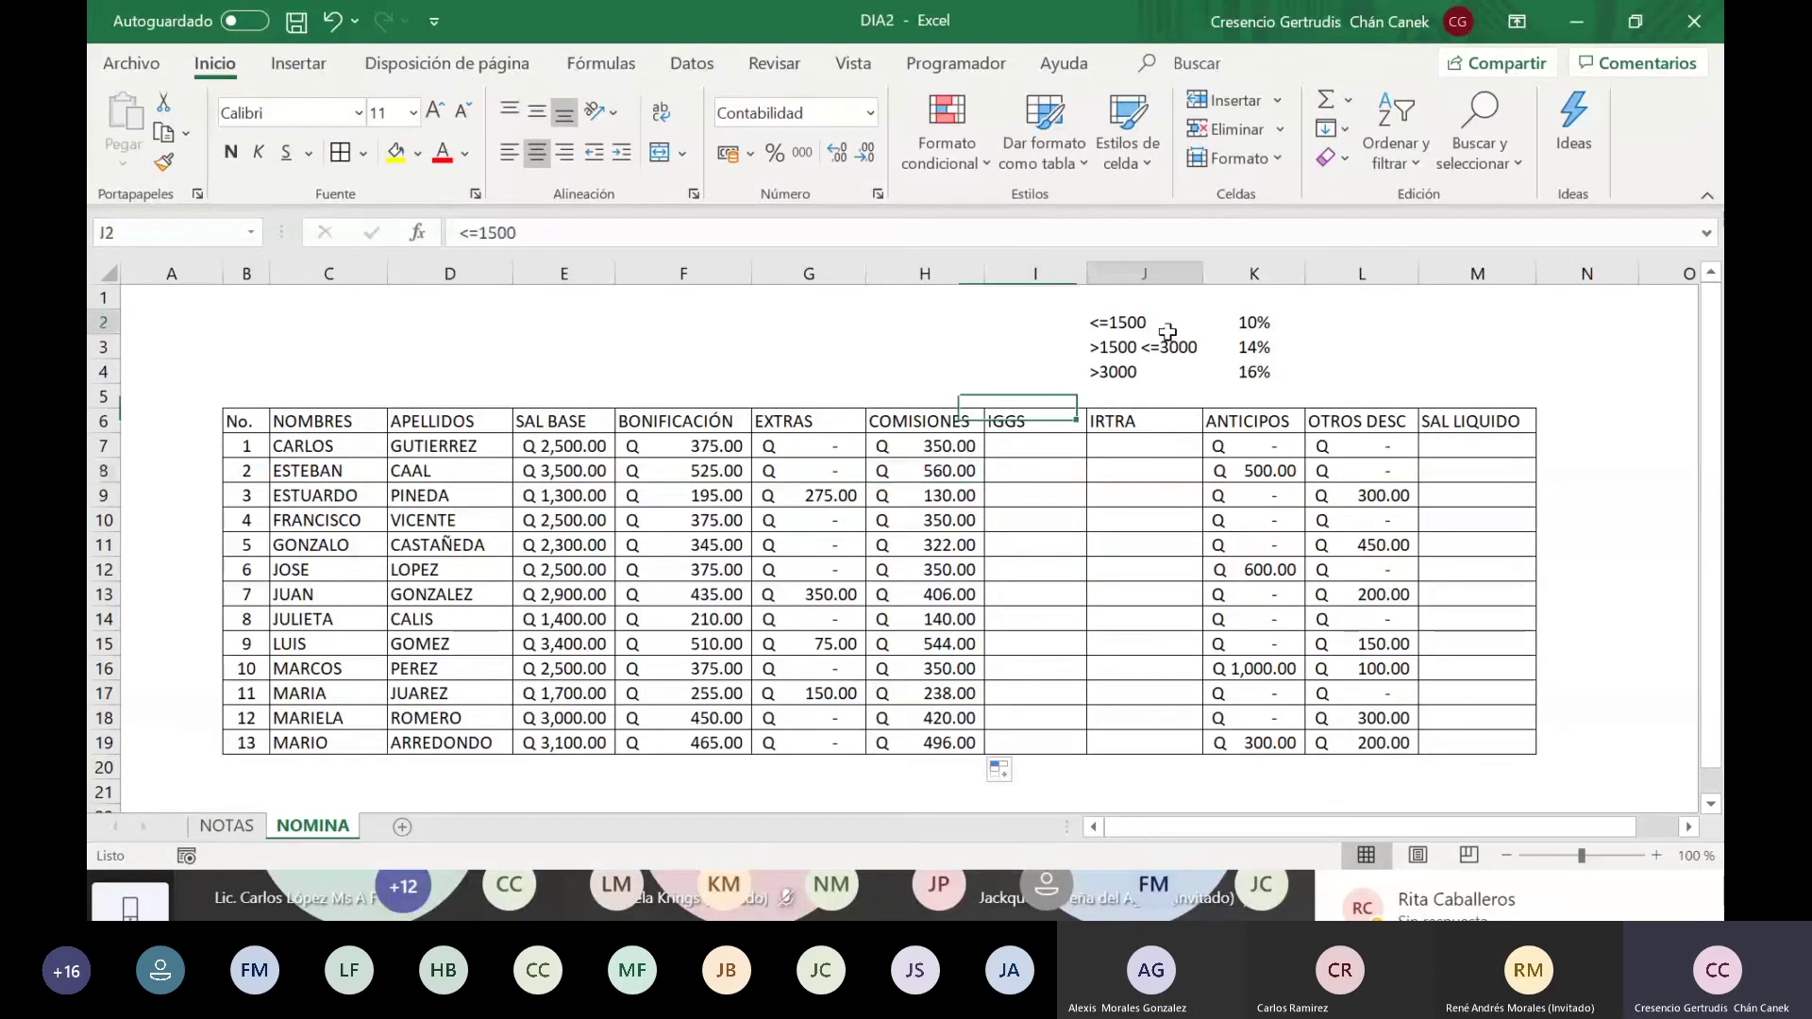
left_click_drag(1252, 322, 1251, 375)
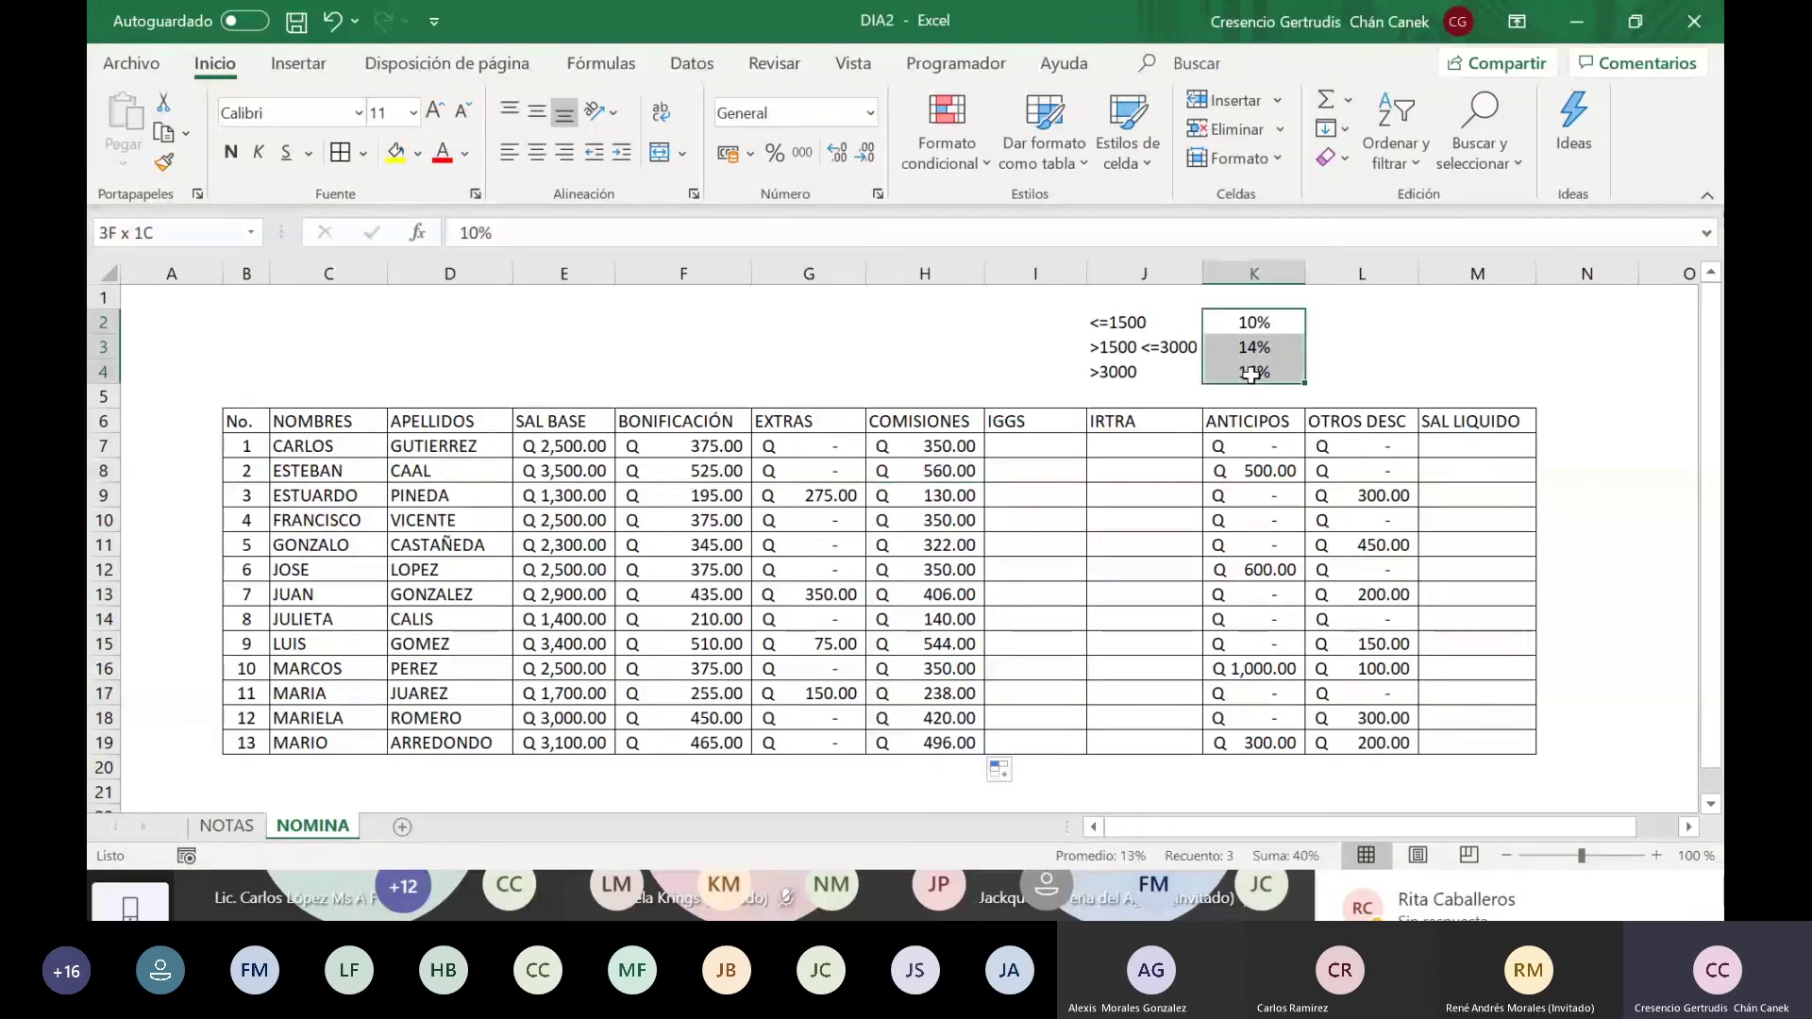
left_click(940, 447)
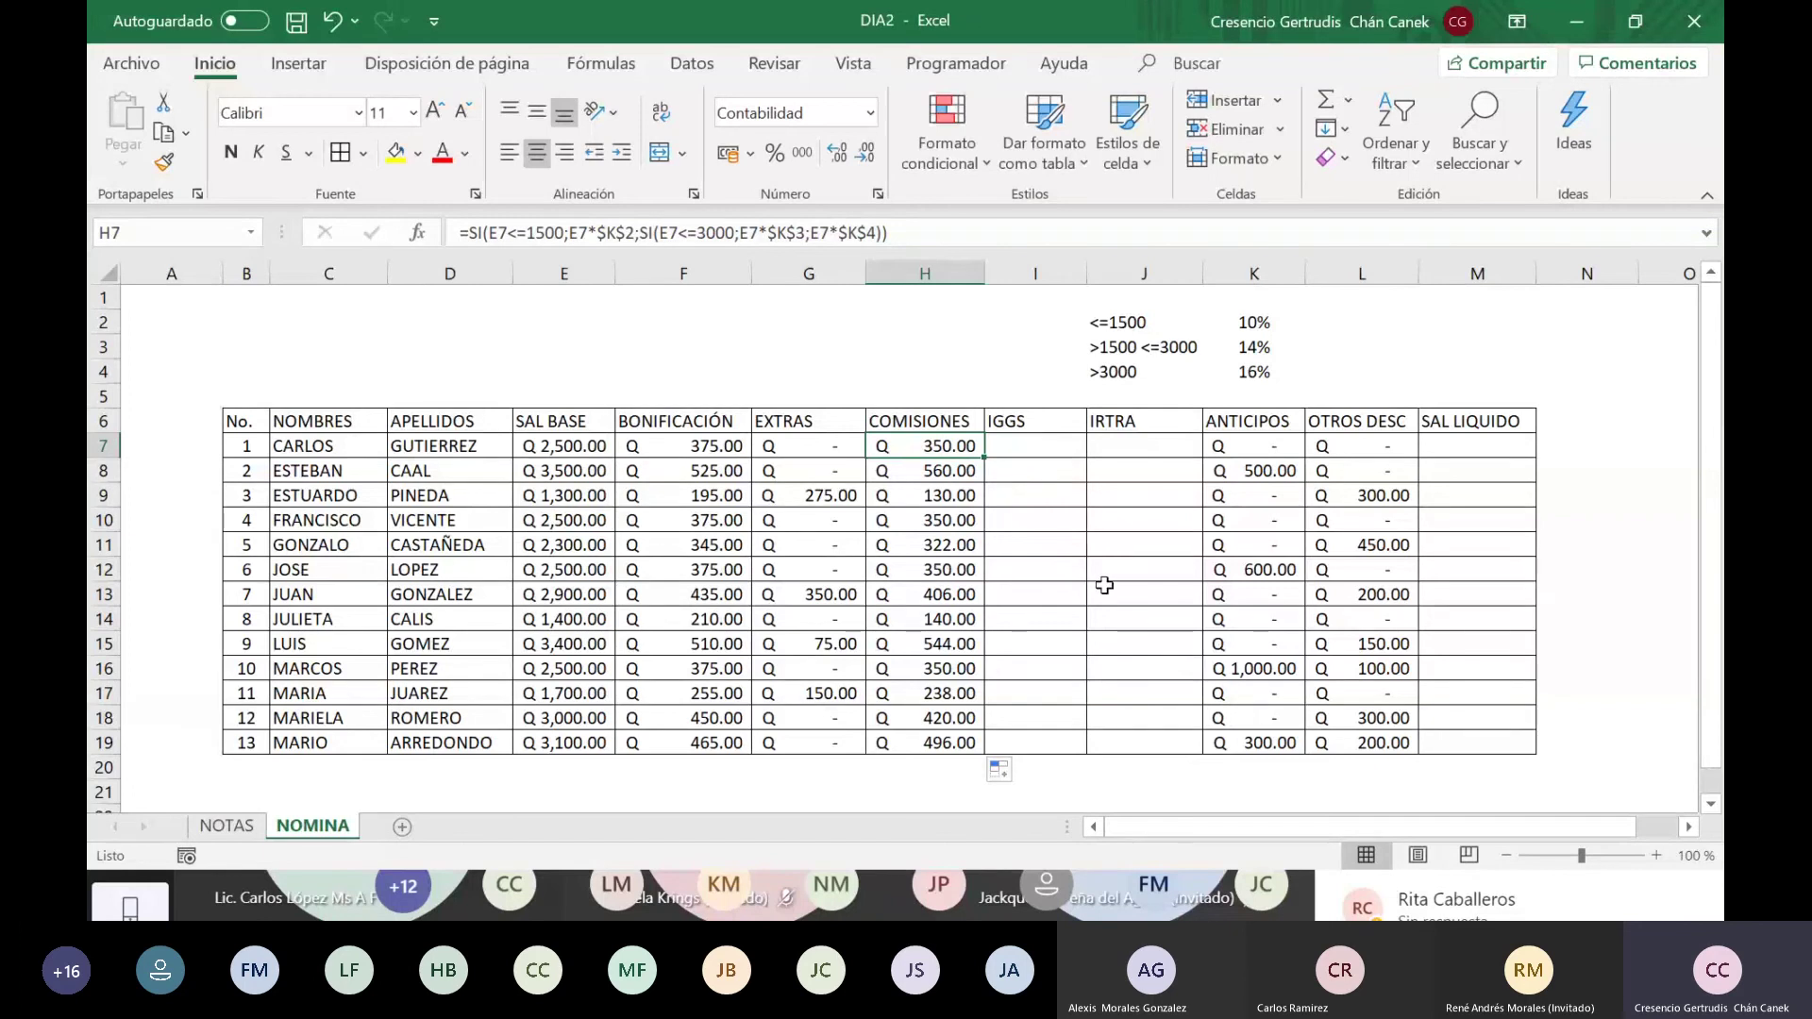
left_click(1035, 545)
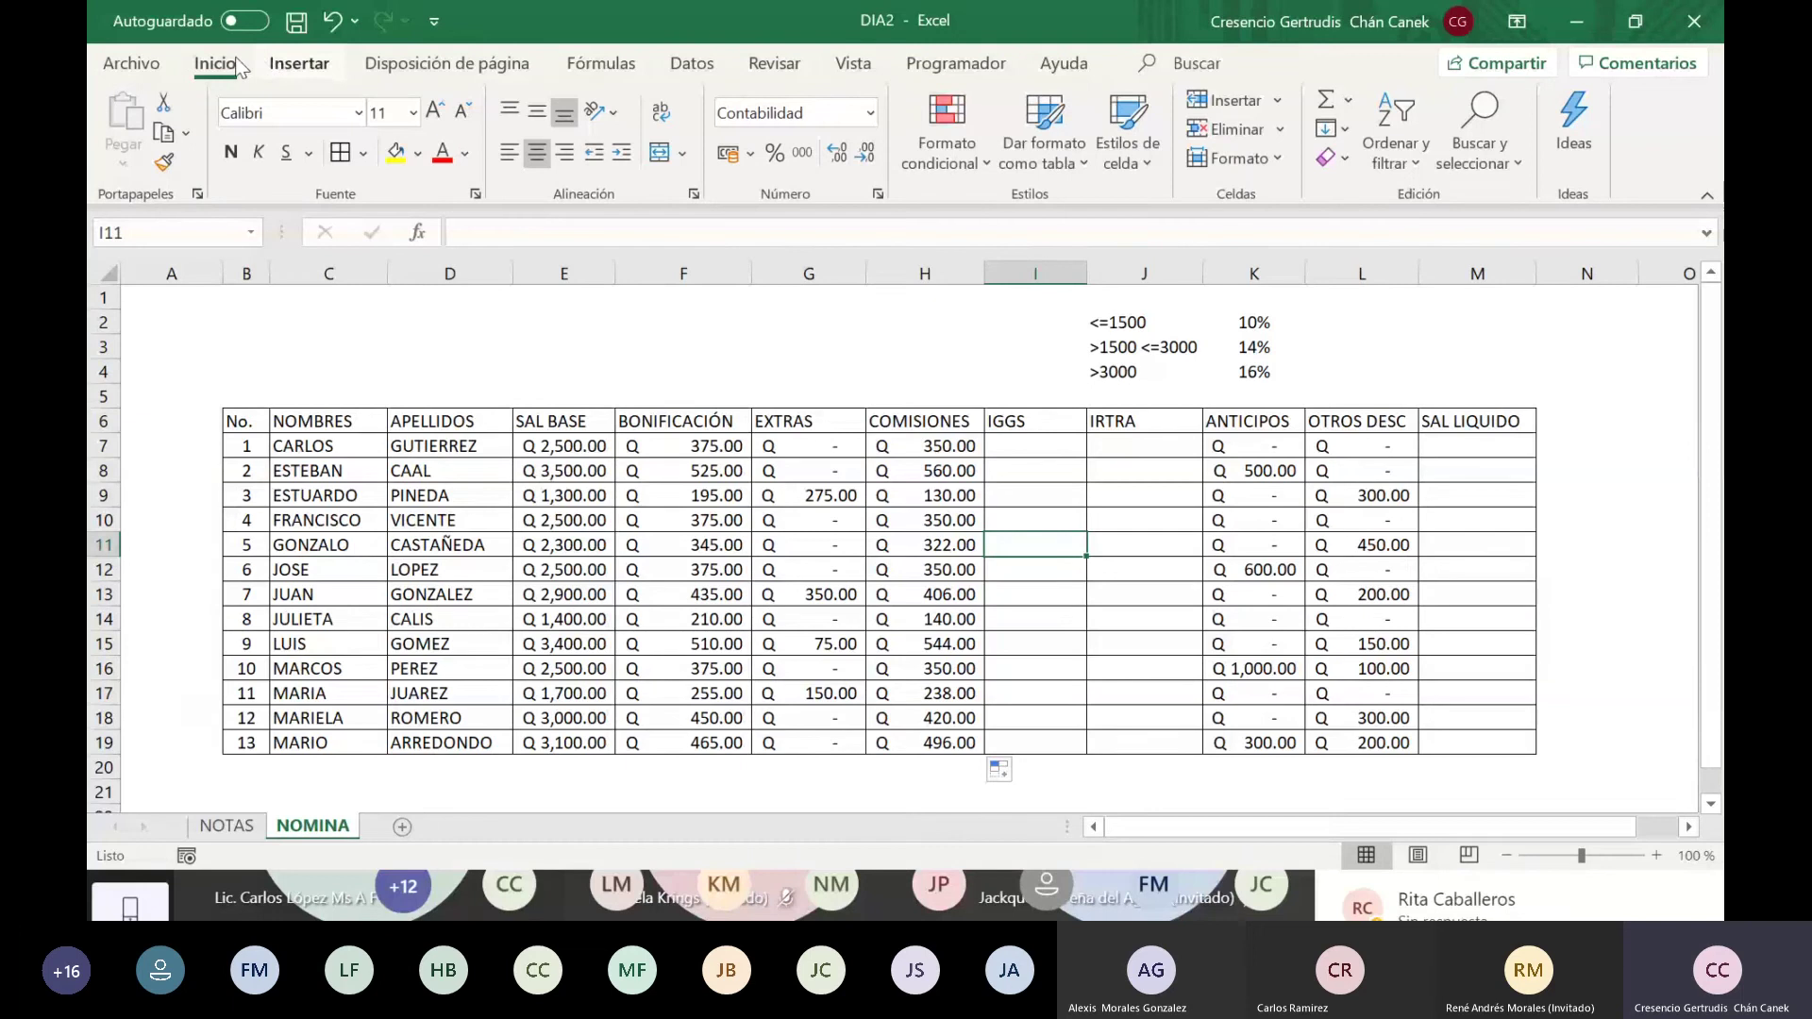
Step: Save the workbook under the new name DIA3 in the CURSO_EXCAVAN_27JULIO2020 folder
left_click(130, 62)
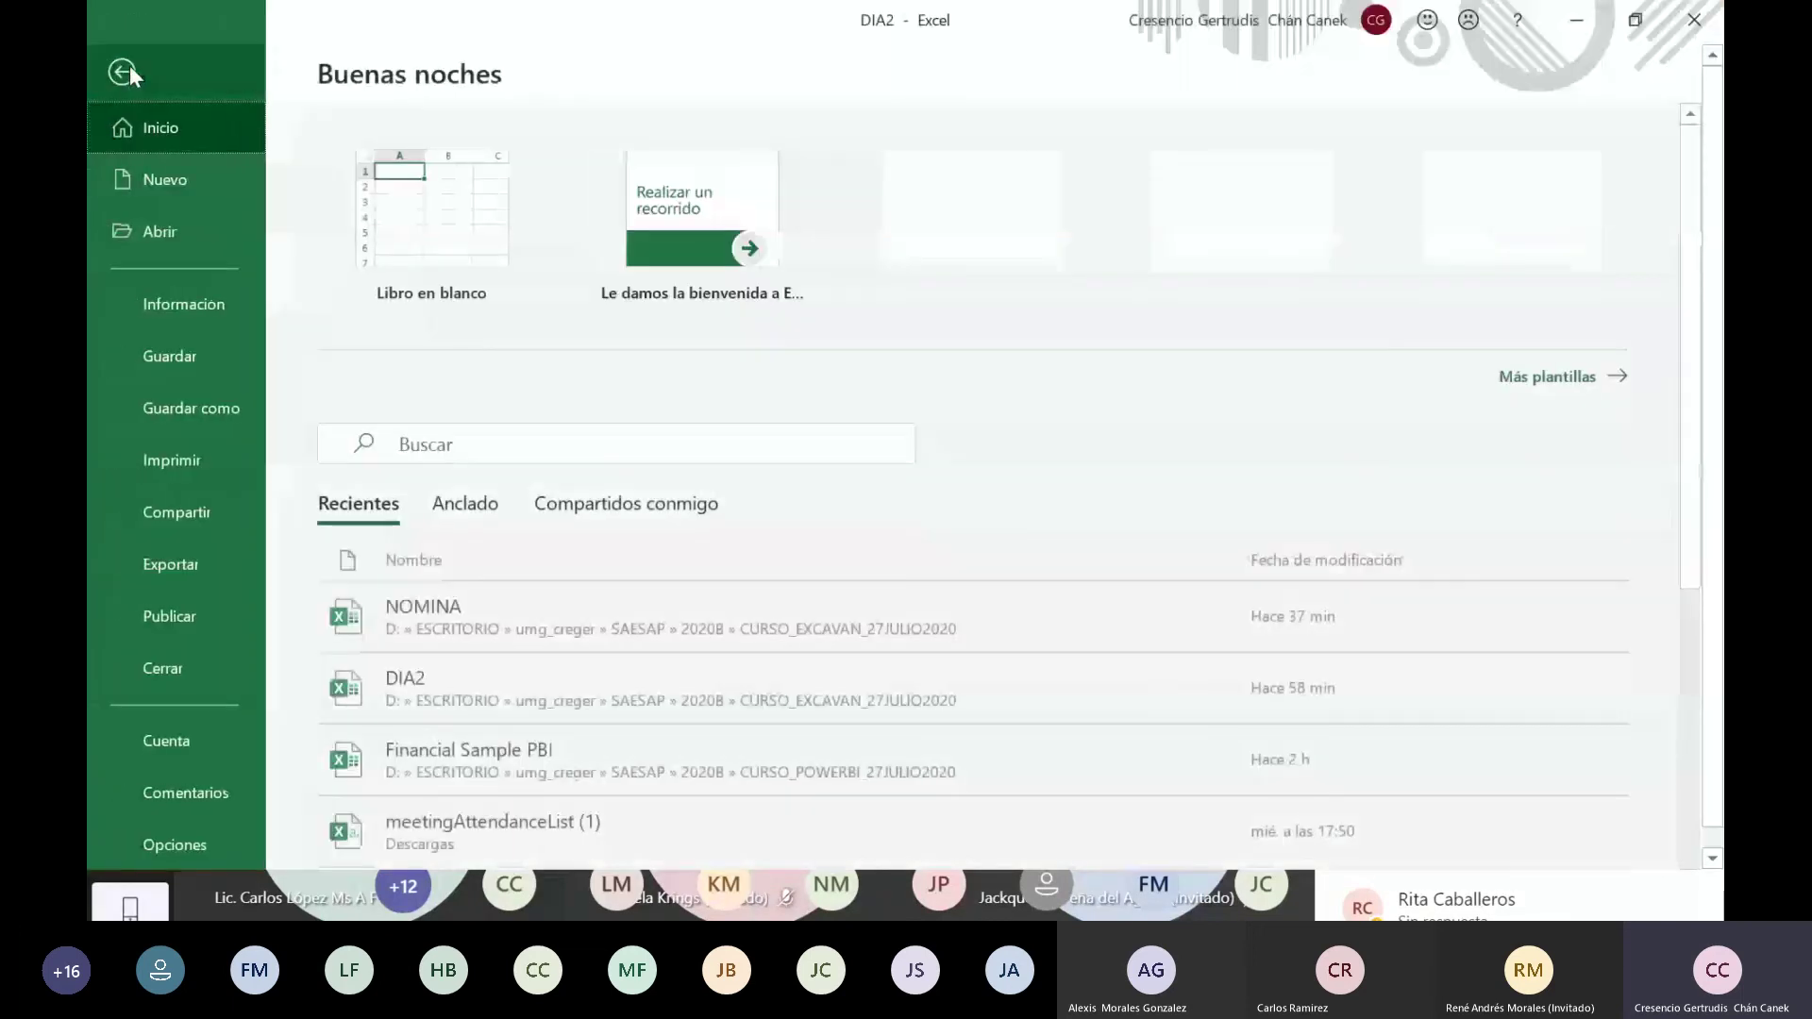
left_click(214, 413)
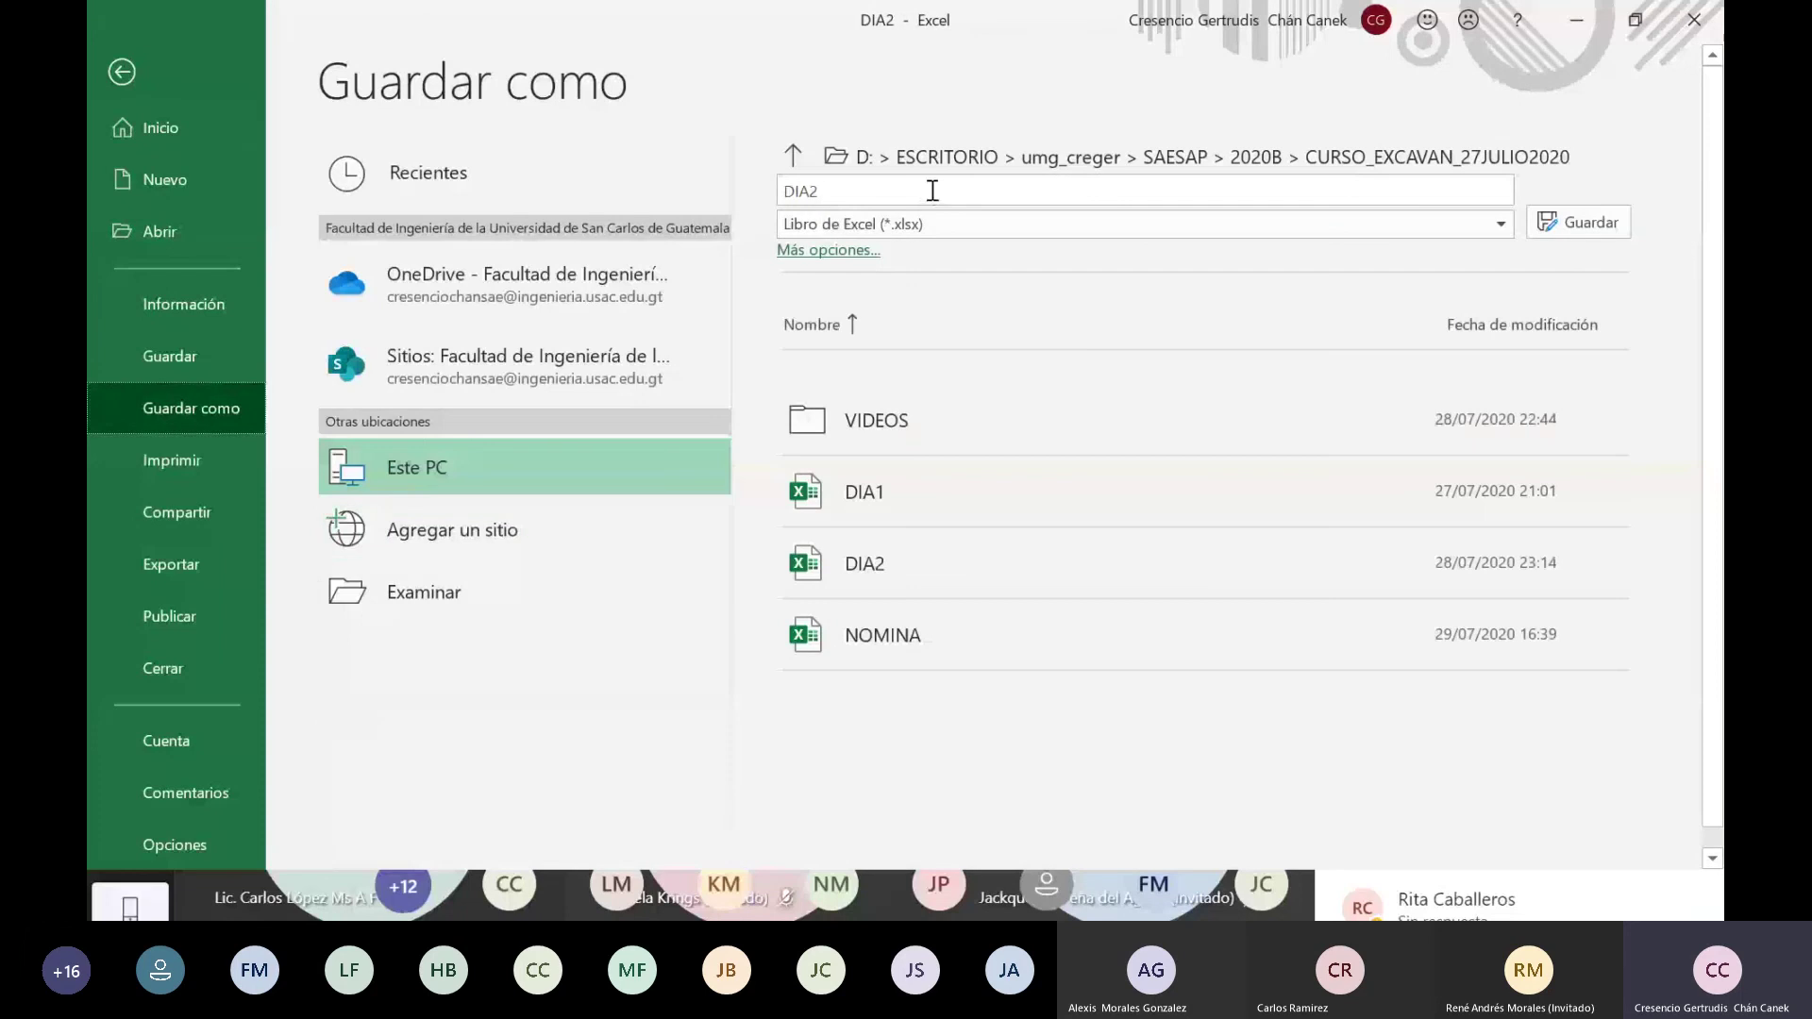
left_click(933, 191)
left_click(933, 191)
key("BackSpace")
type("3")
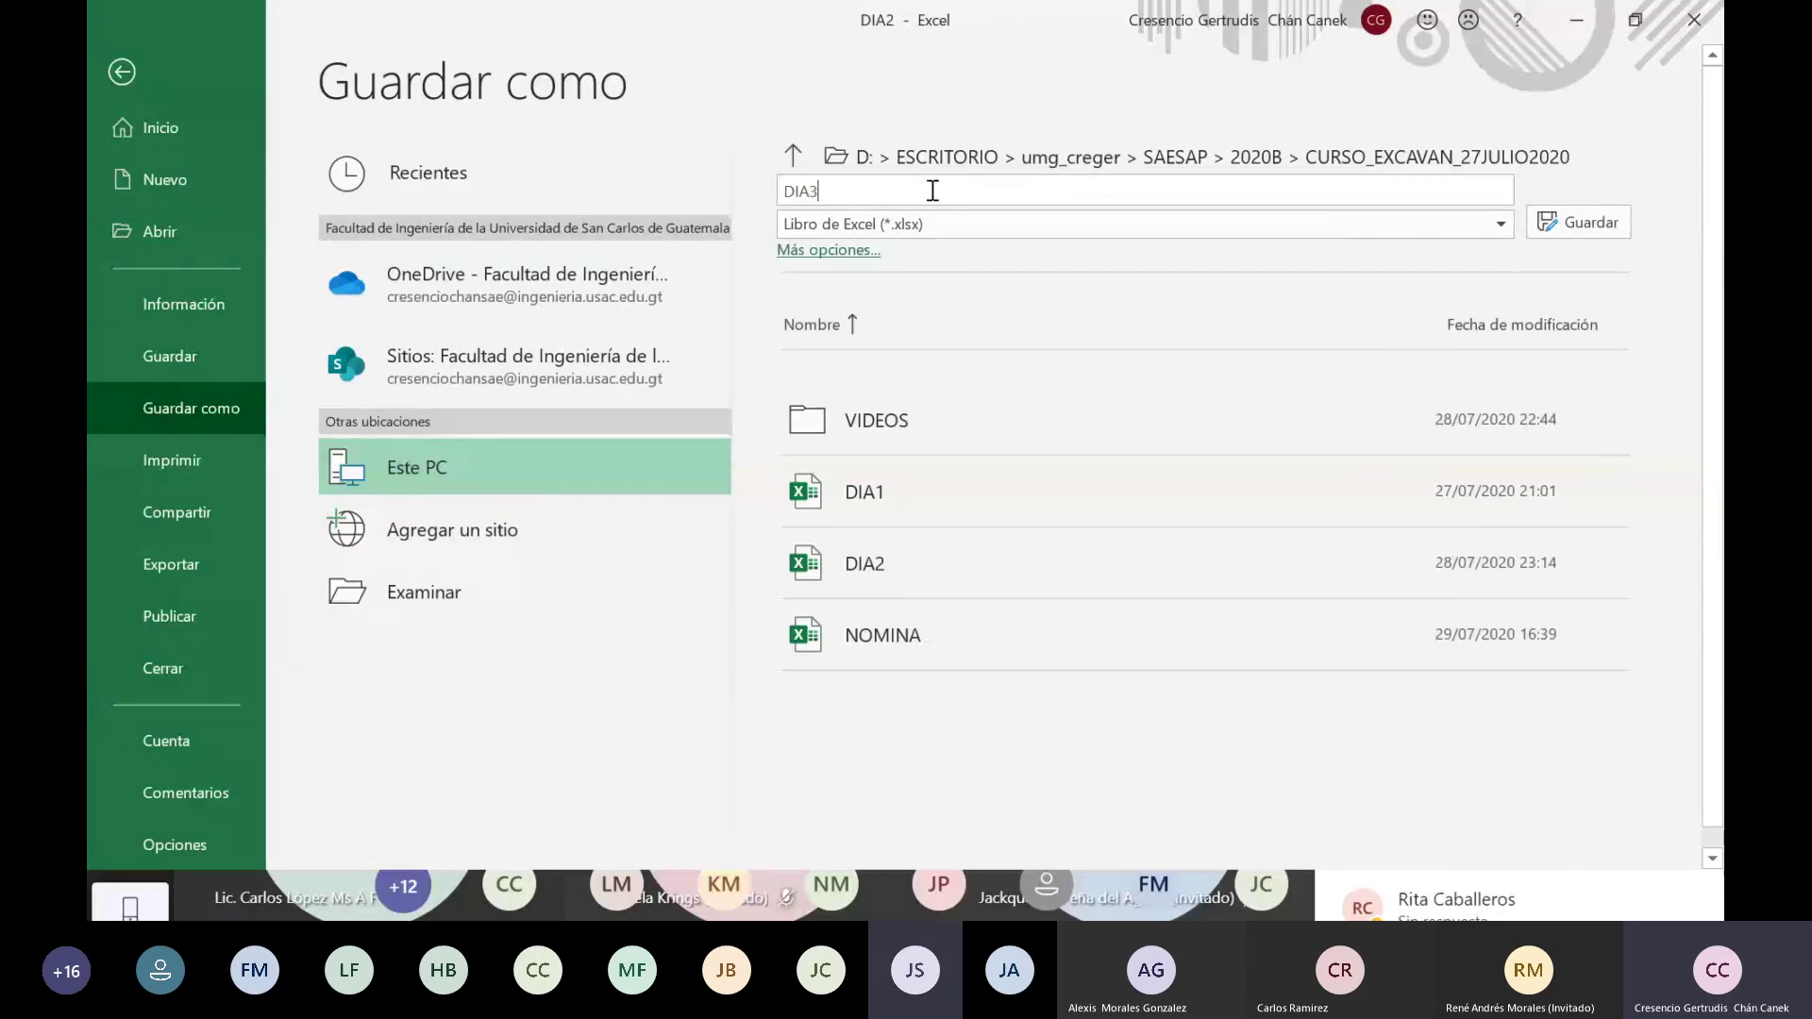
key("Return")
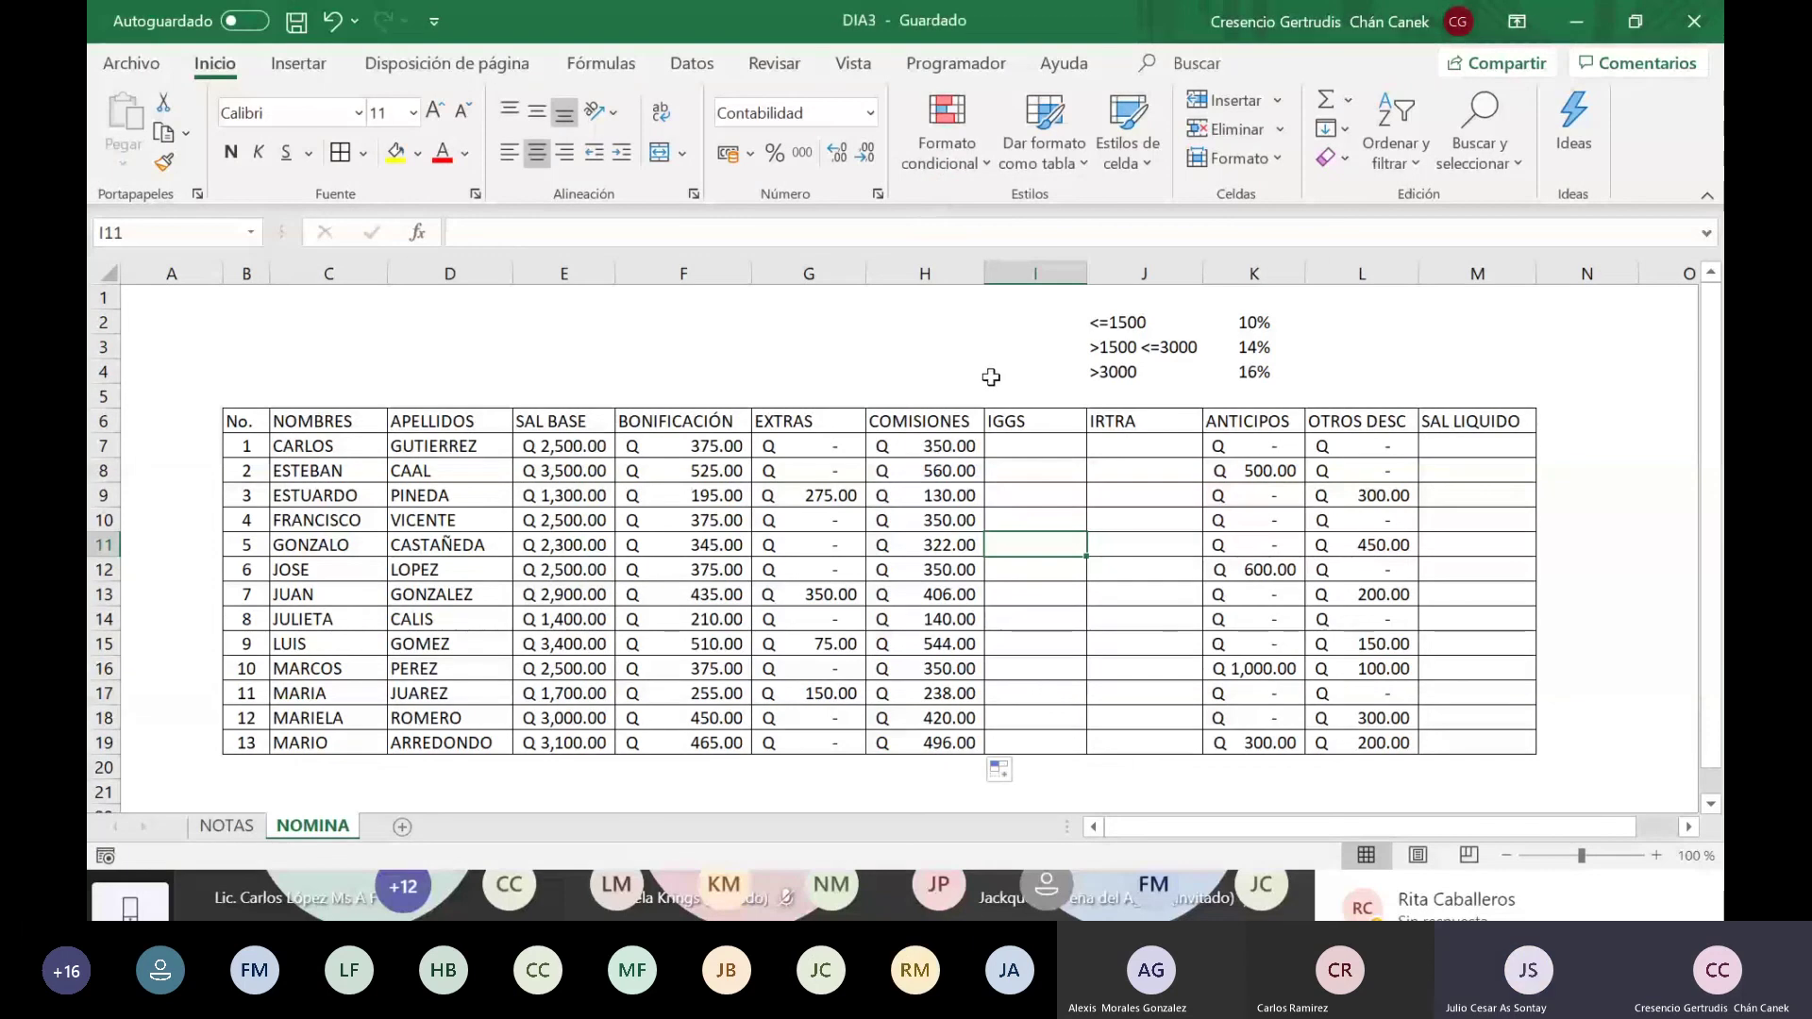
Step: Review the nested SI commission formulas in H7 to H9, including the cell references used by H7
left_click(852, 544)
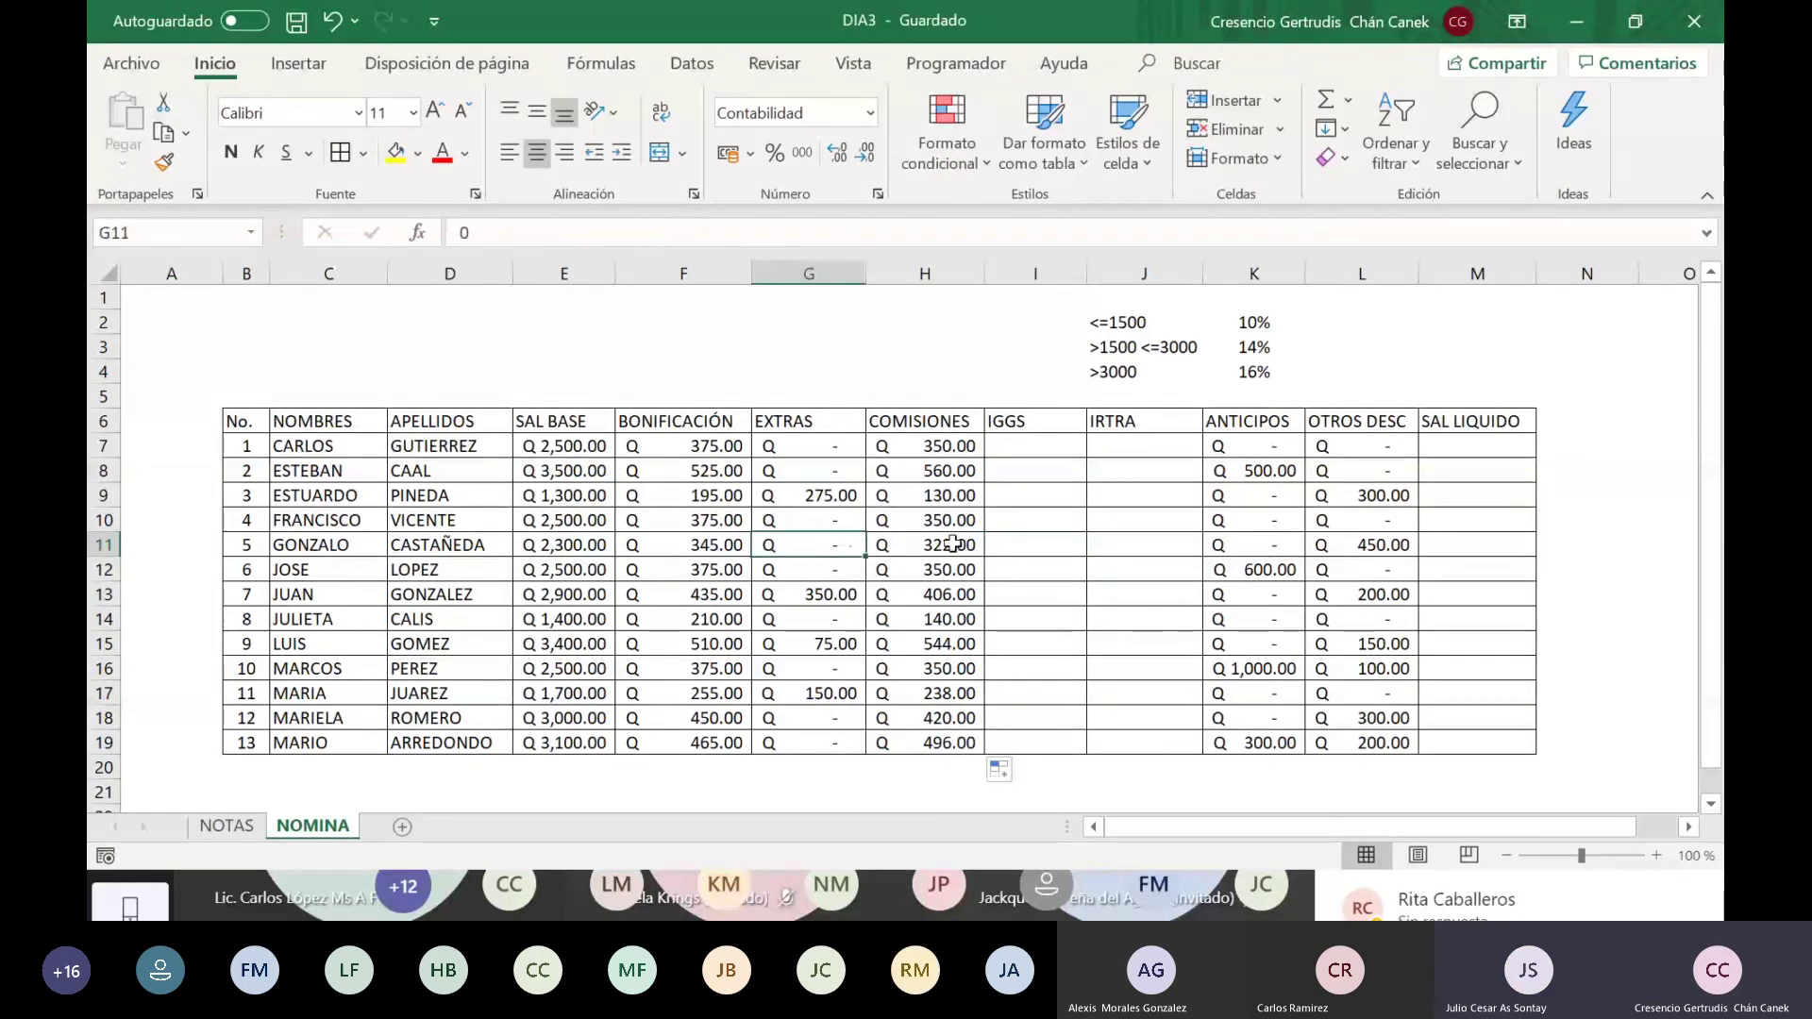
left_click(925, 500)
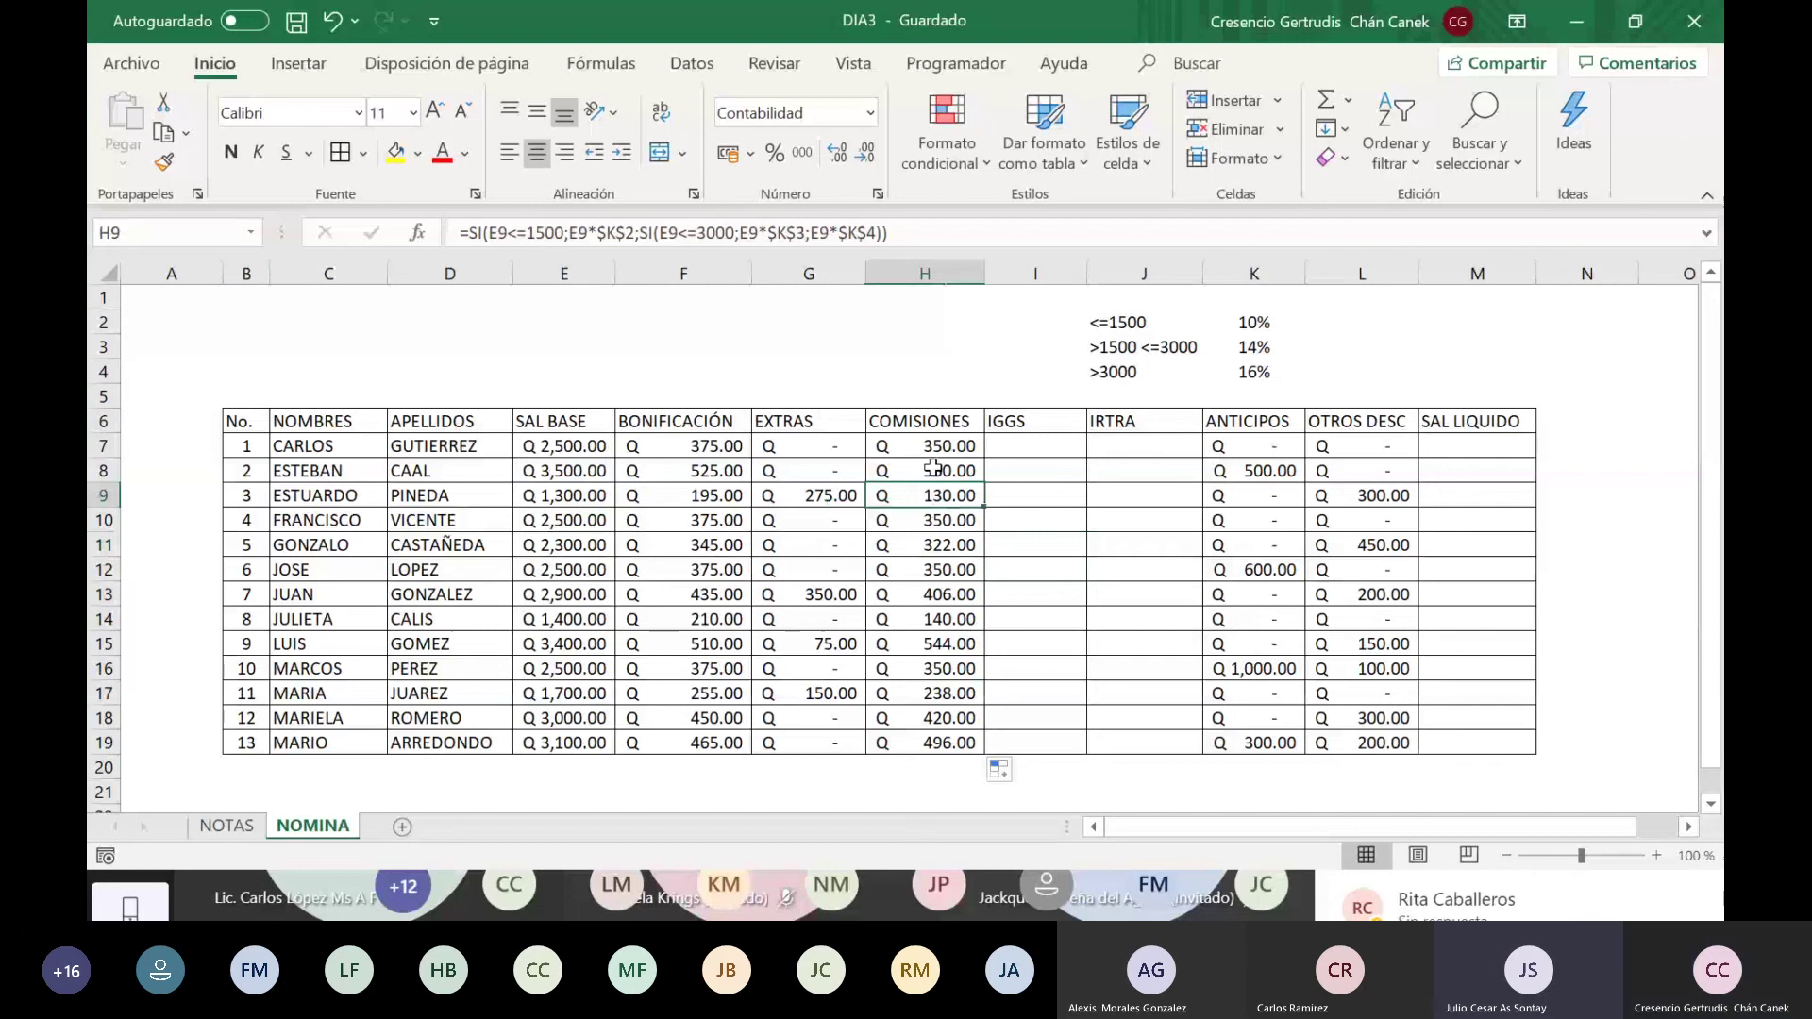
left_click(934, 467)
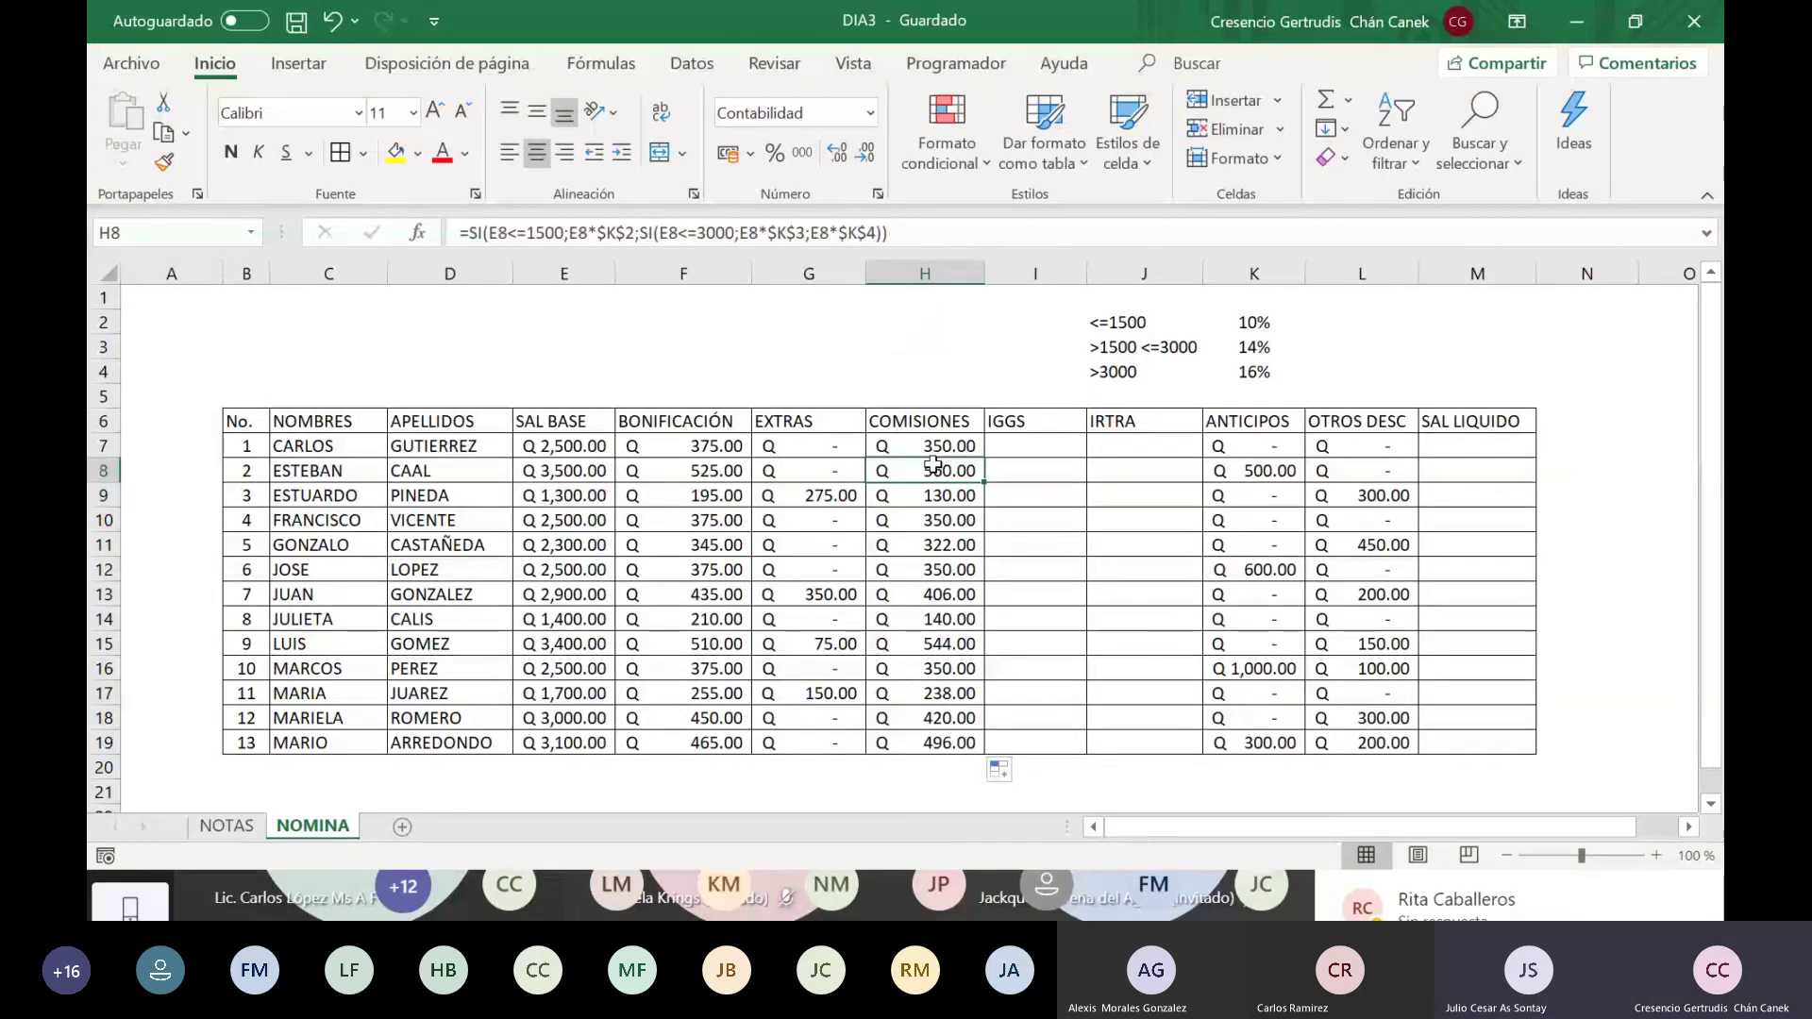
key("Down")
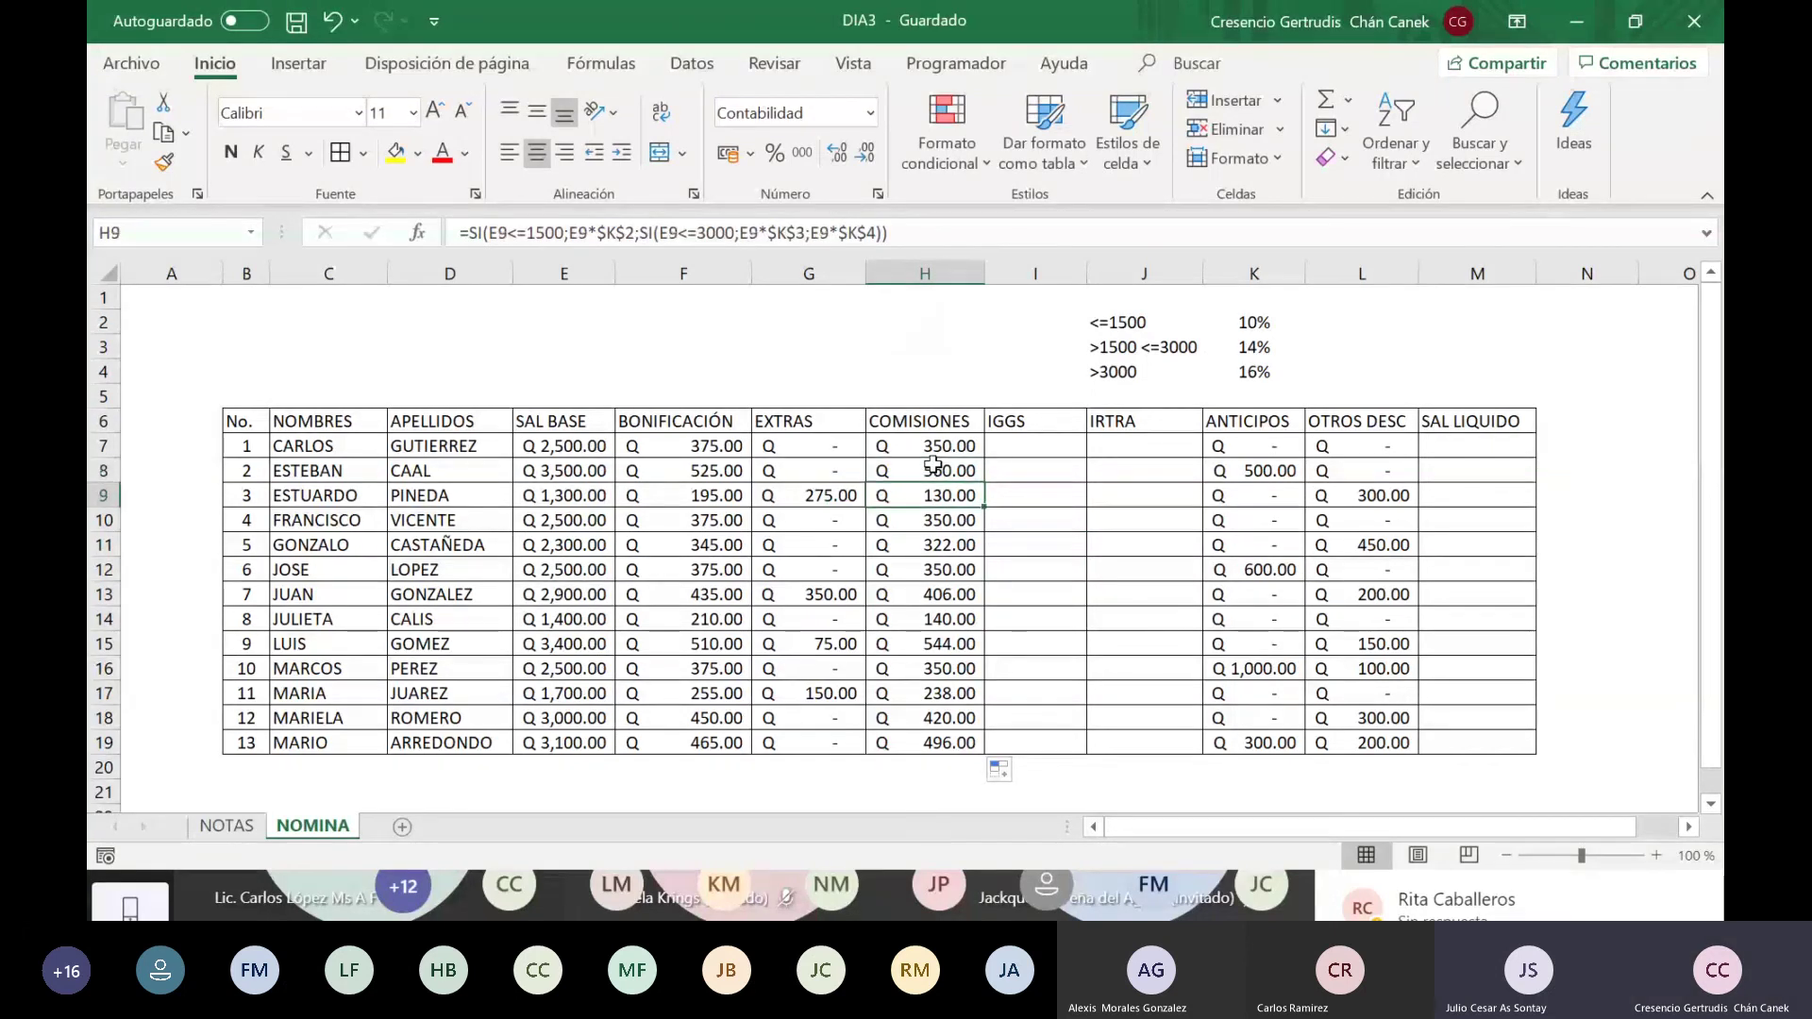
key("Up")
key("Up")
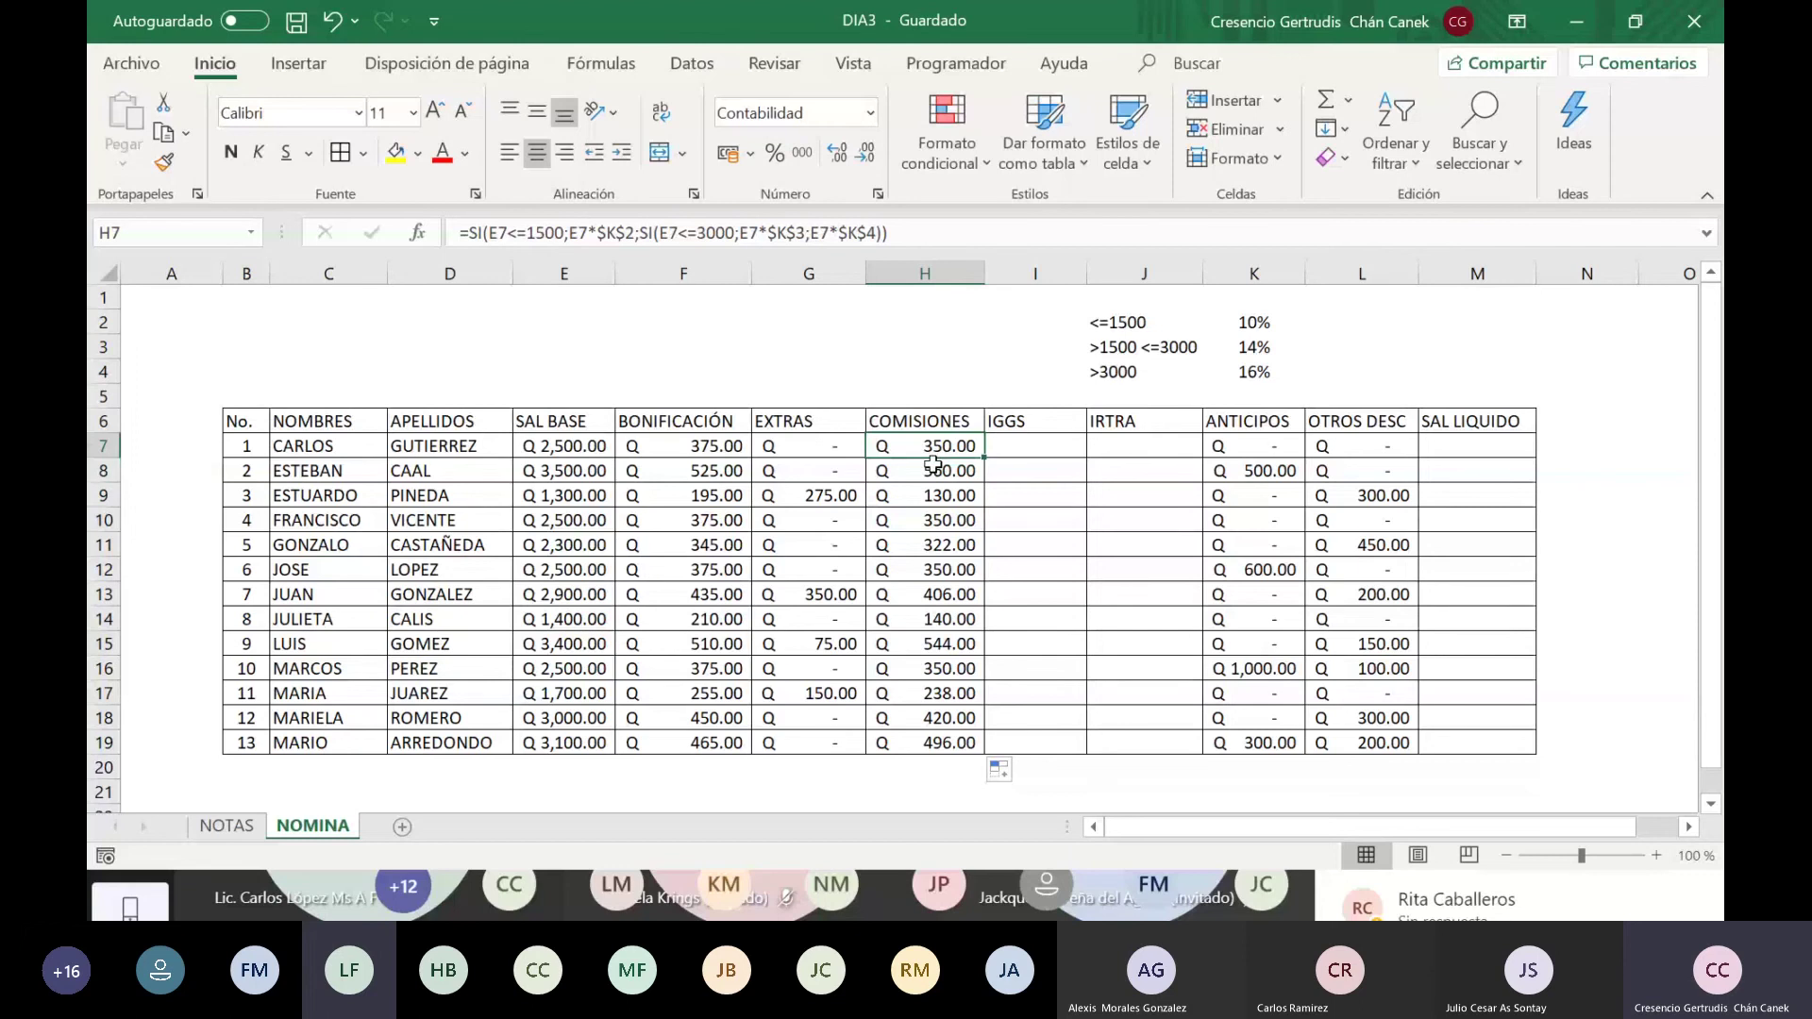
left_click(529, 227)
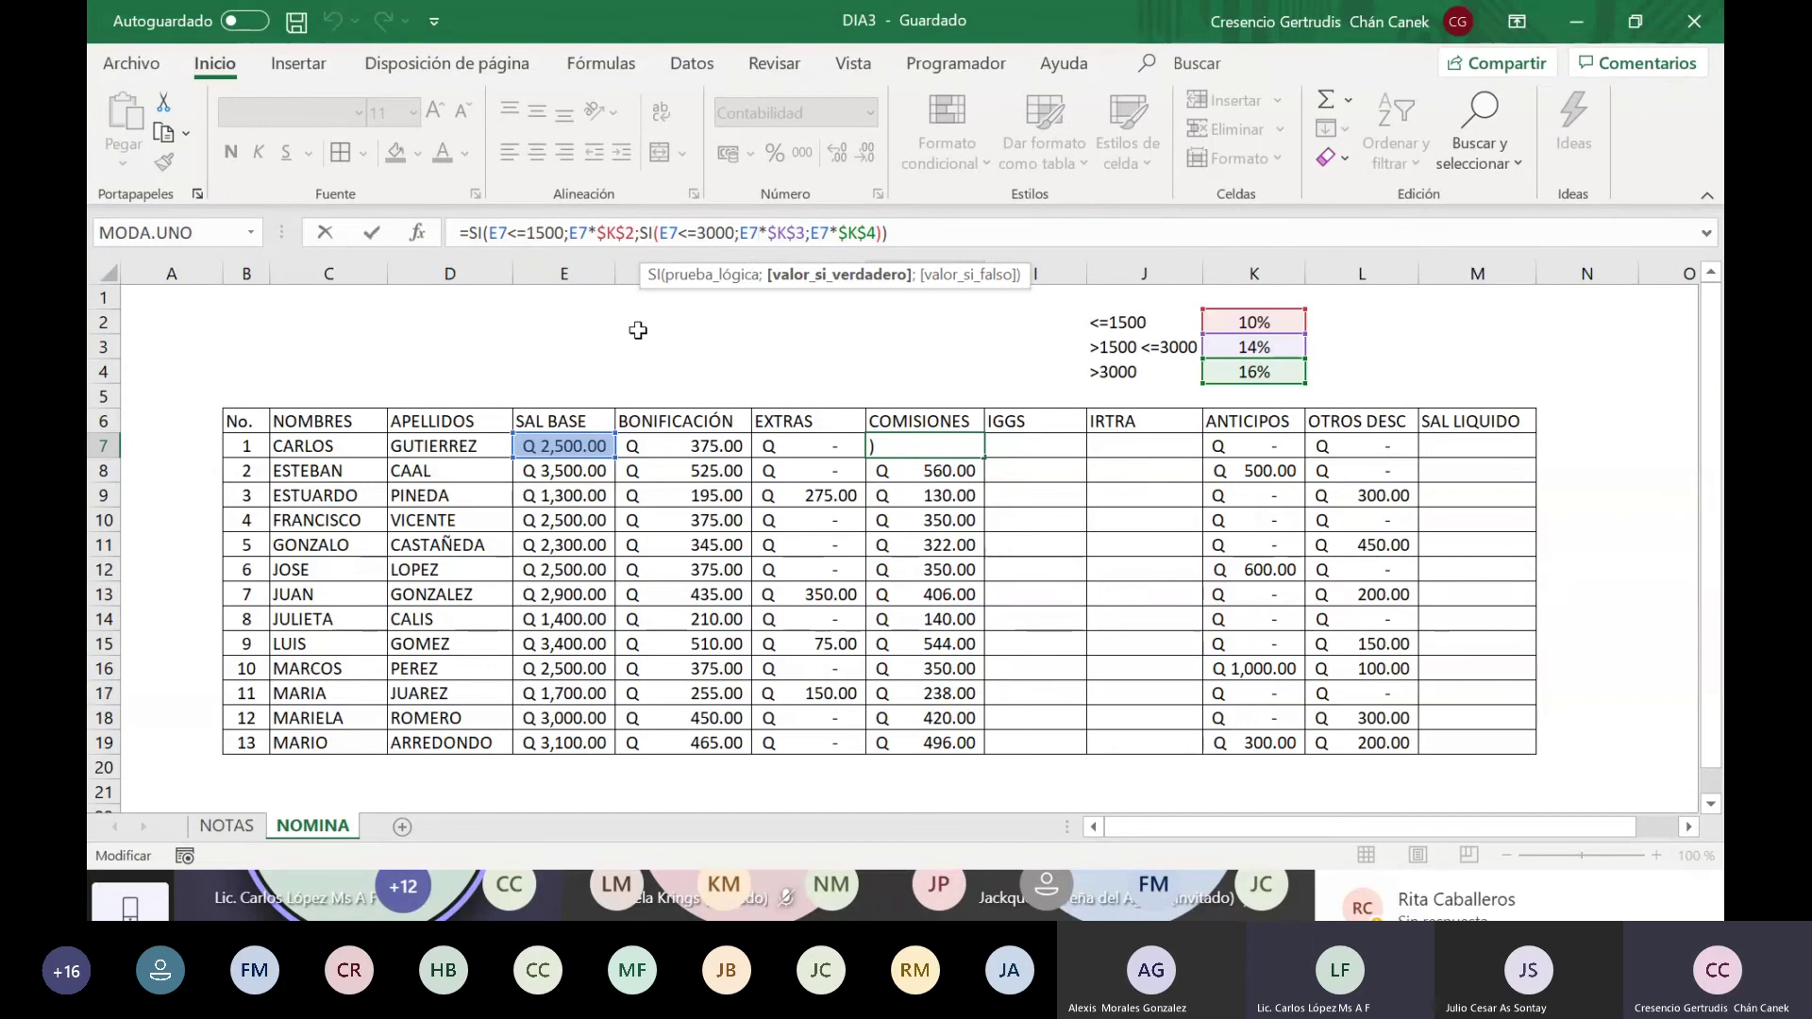
key("ctrl+Return")
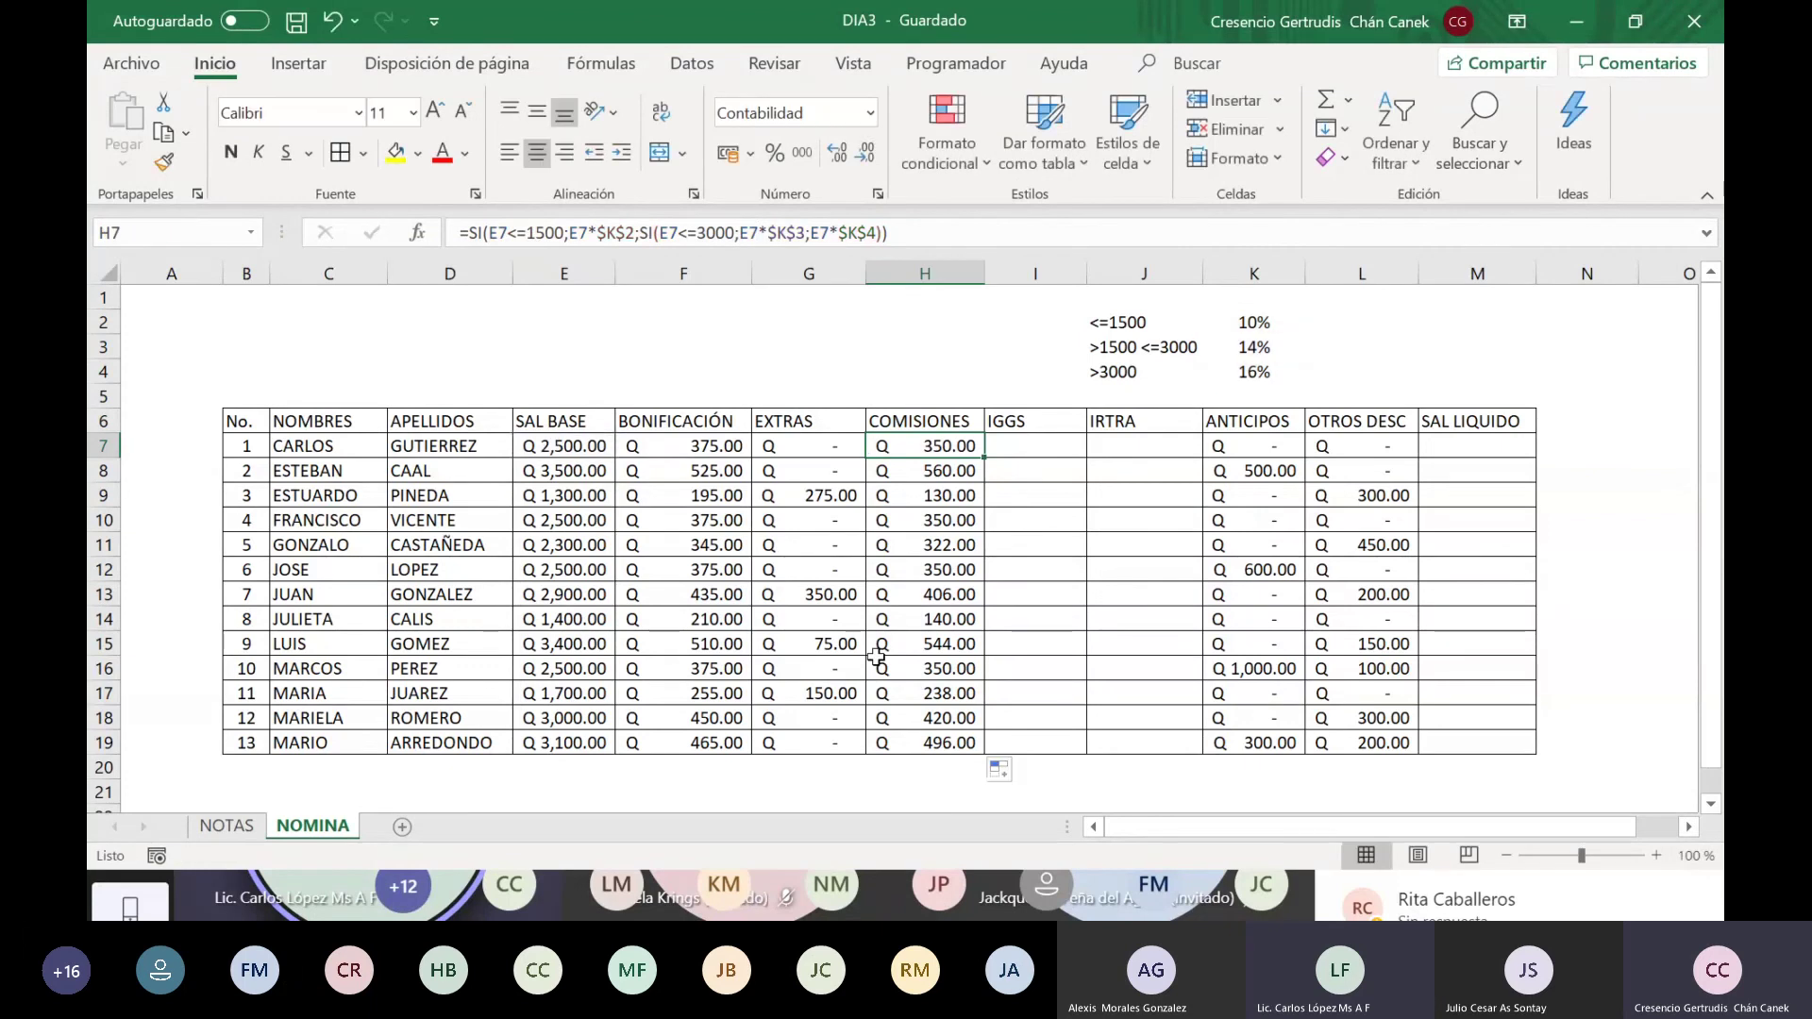
left_click(1072, 551)
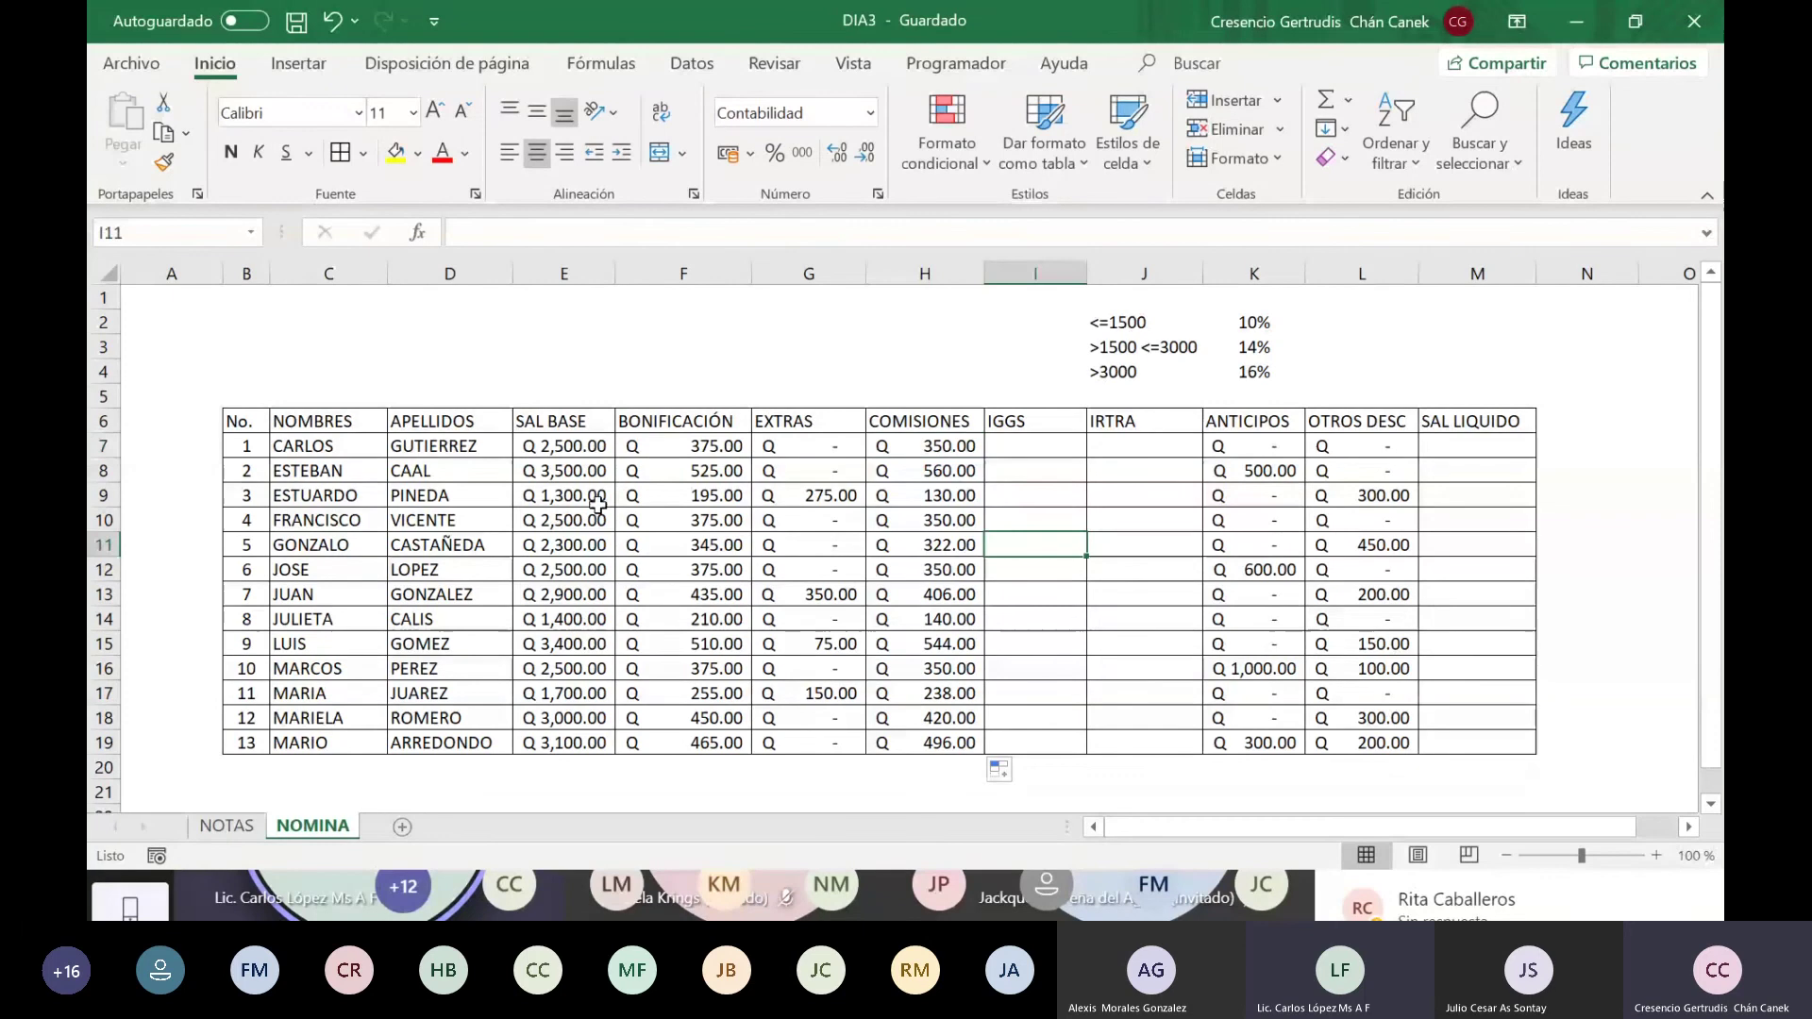
Step: Compare the base salary in E9 with the commission formula in H9 and the tier rates
left_click(564, 495)
key("Right")
key("Right")
key("Right")
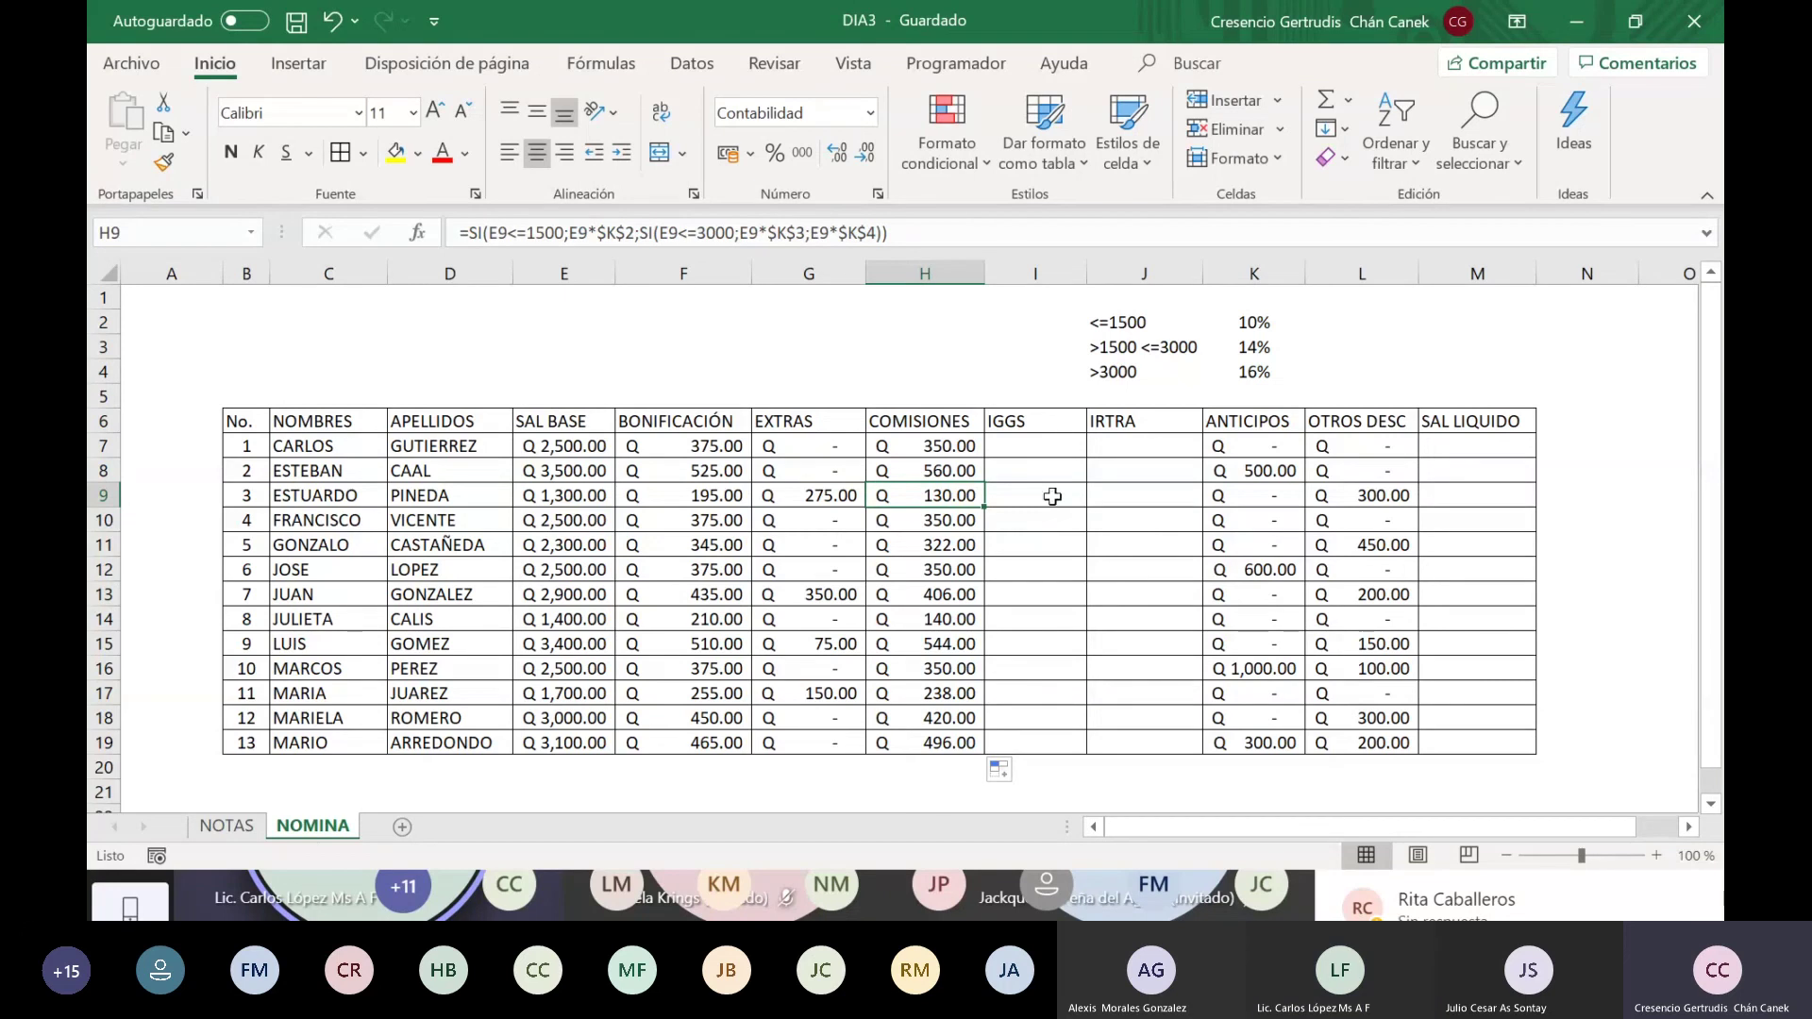
left_click(560, 494)
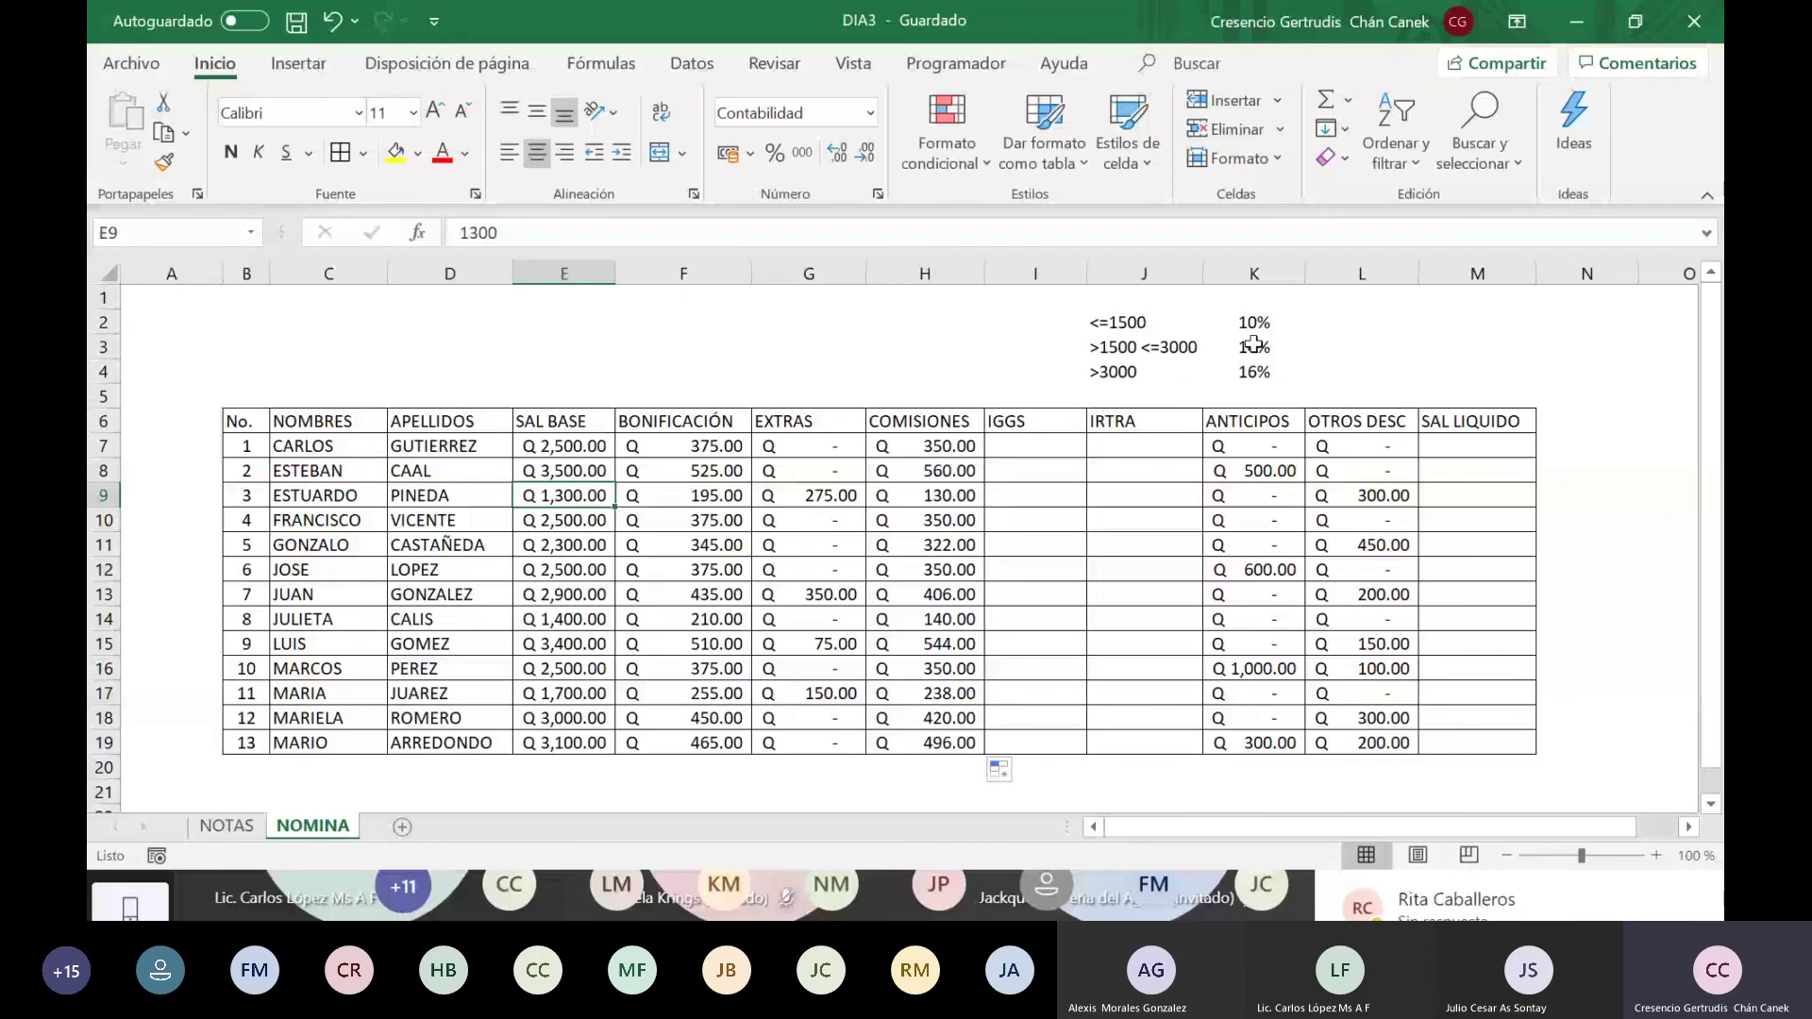
left_click(1029, 499)
left_click(963, 499)
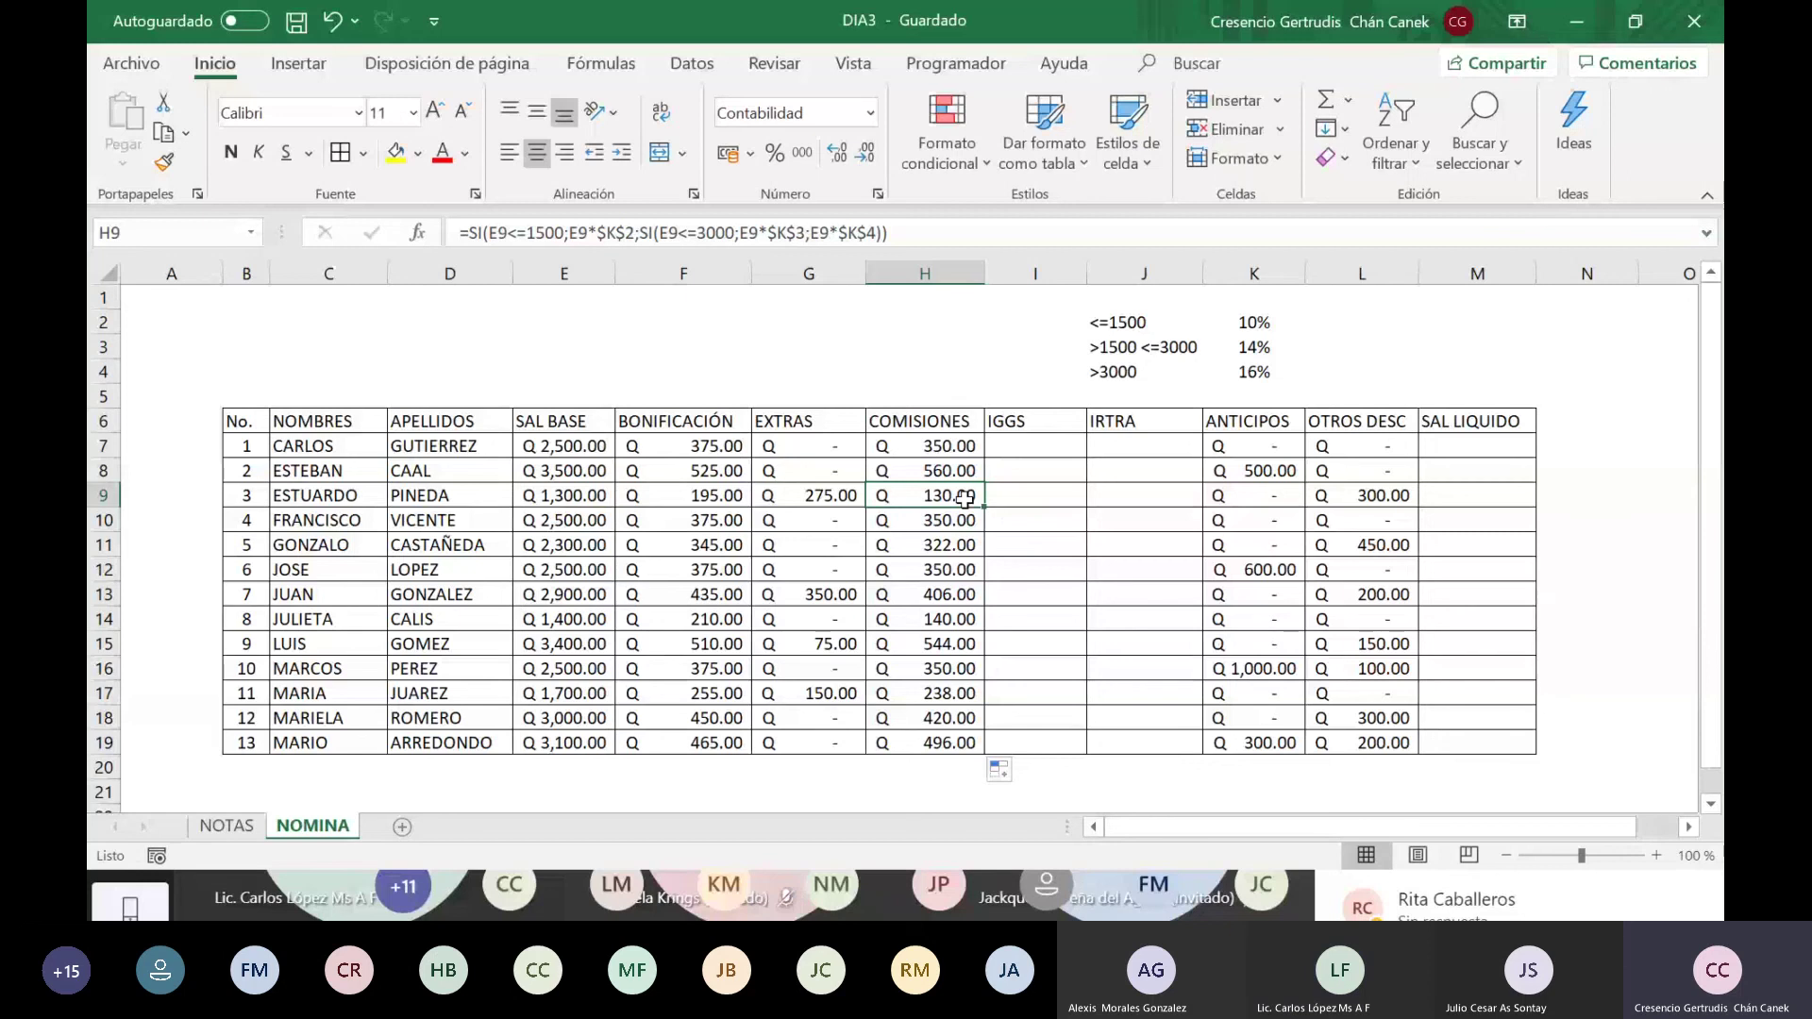
left_click(566, 494)
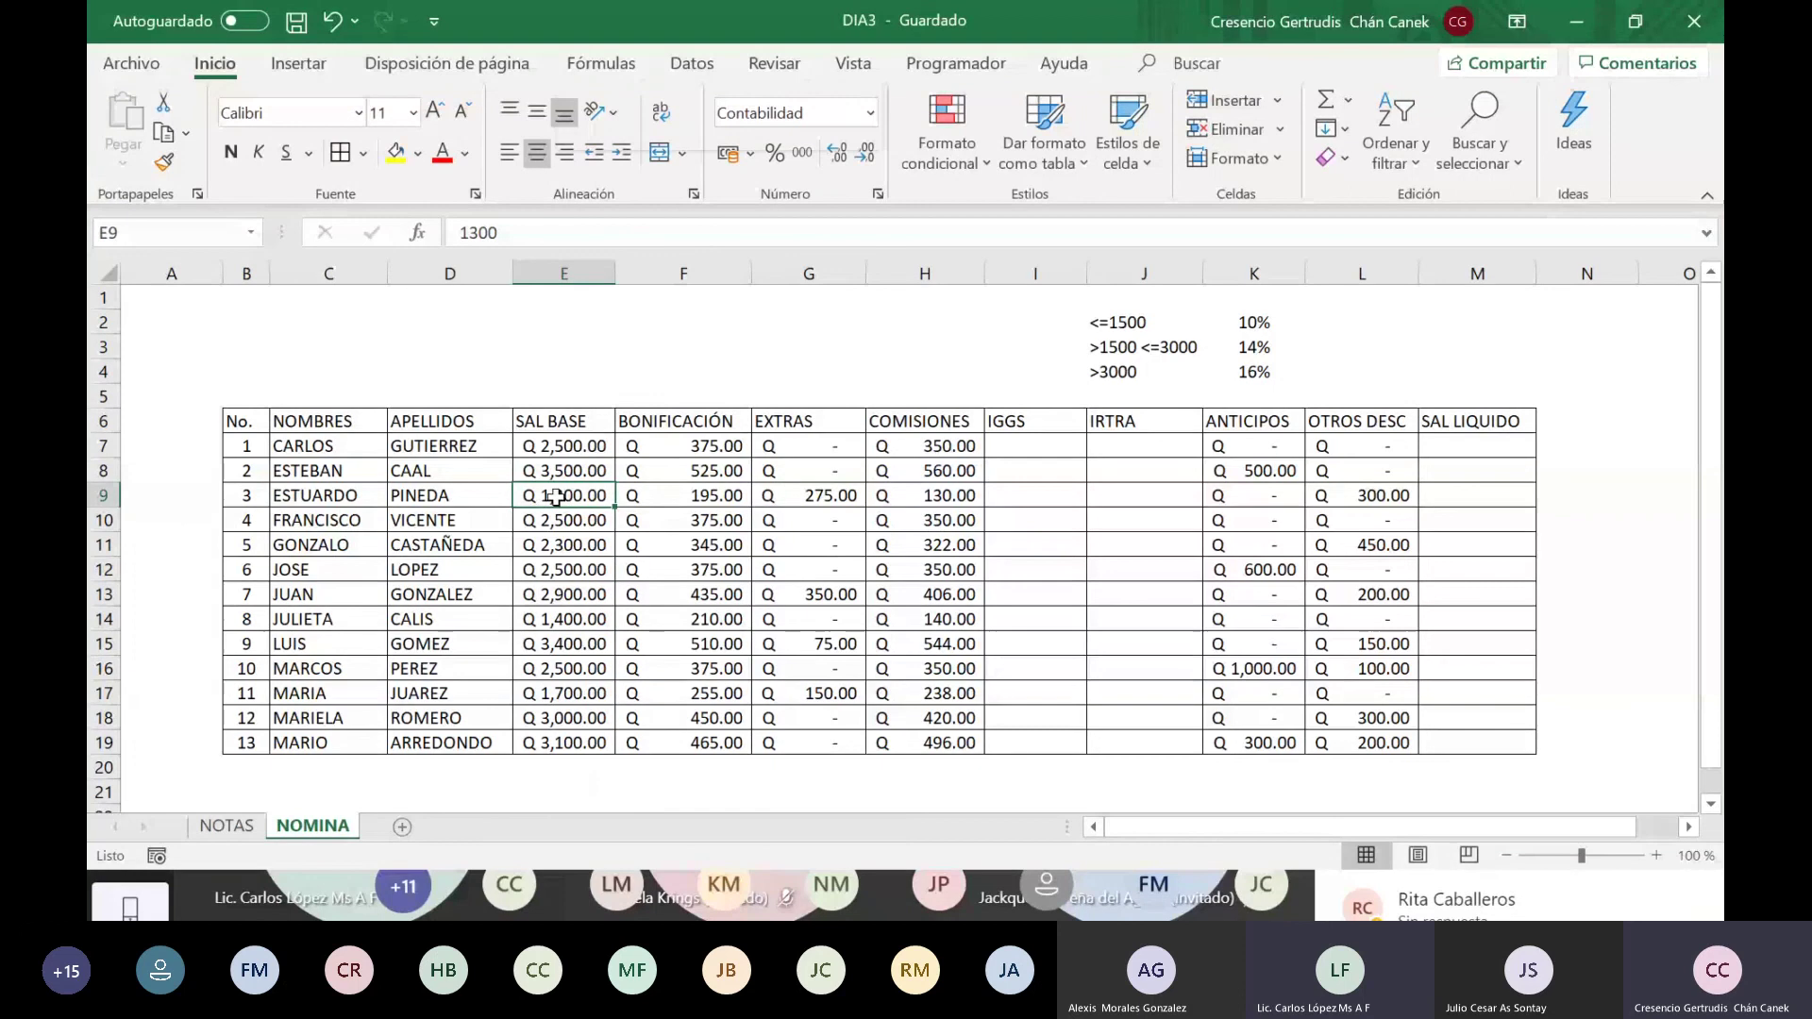
Step: Look through the currency symbols offered by the Contabilidad number format for E9, leaving the cell format unchanged
right_click(557, 500)
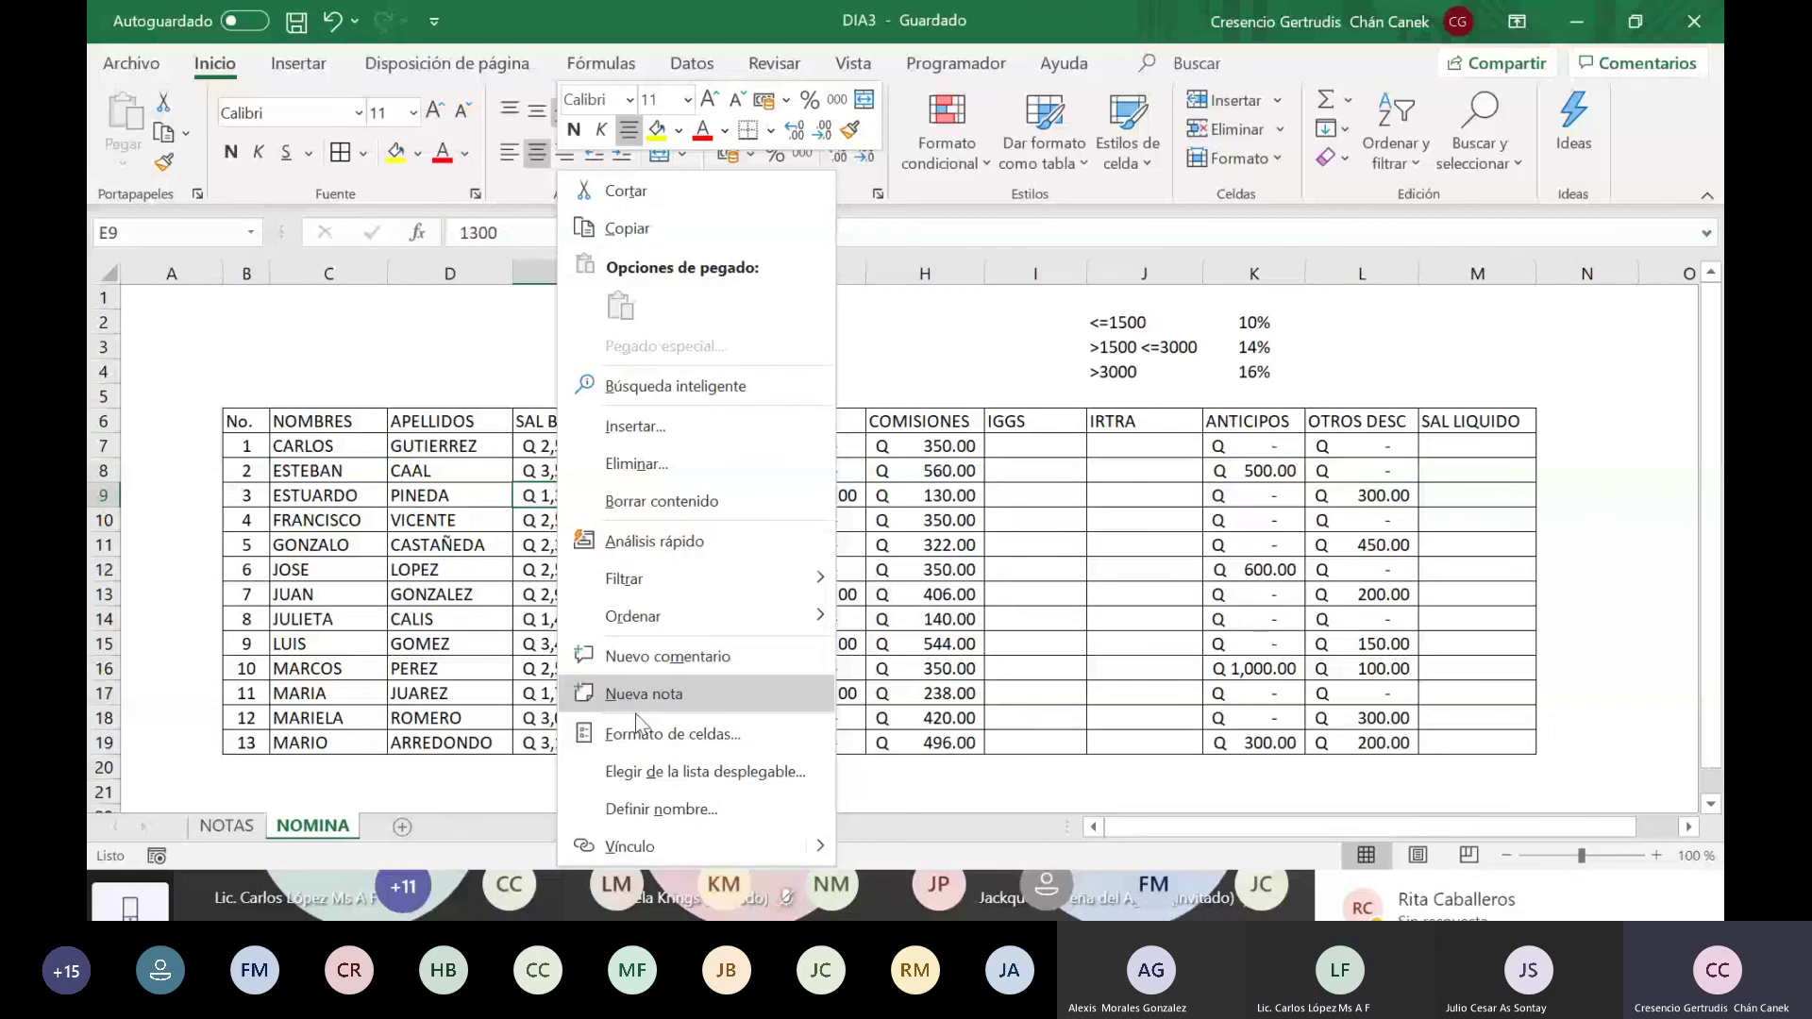
left_click(695, 735)
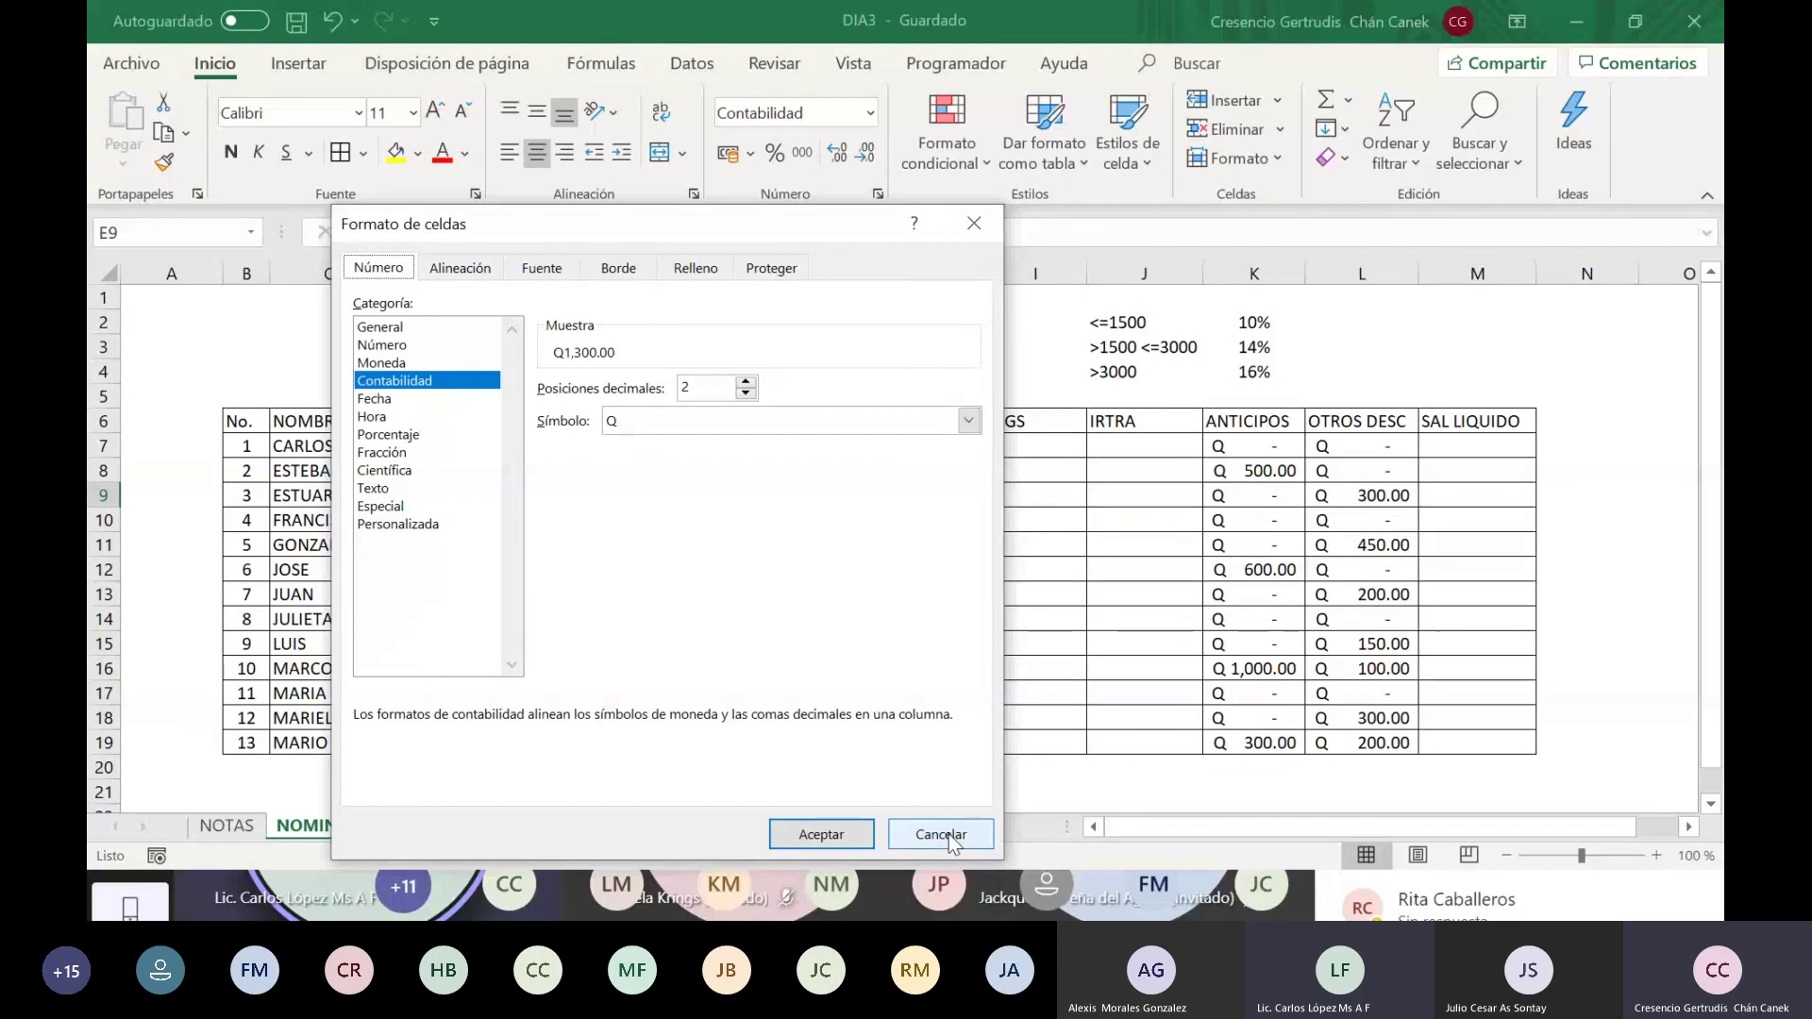
left_click(922, 420)
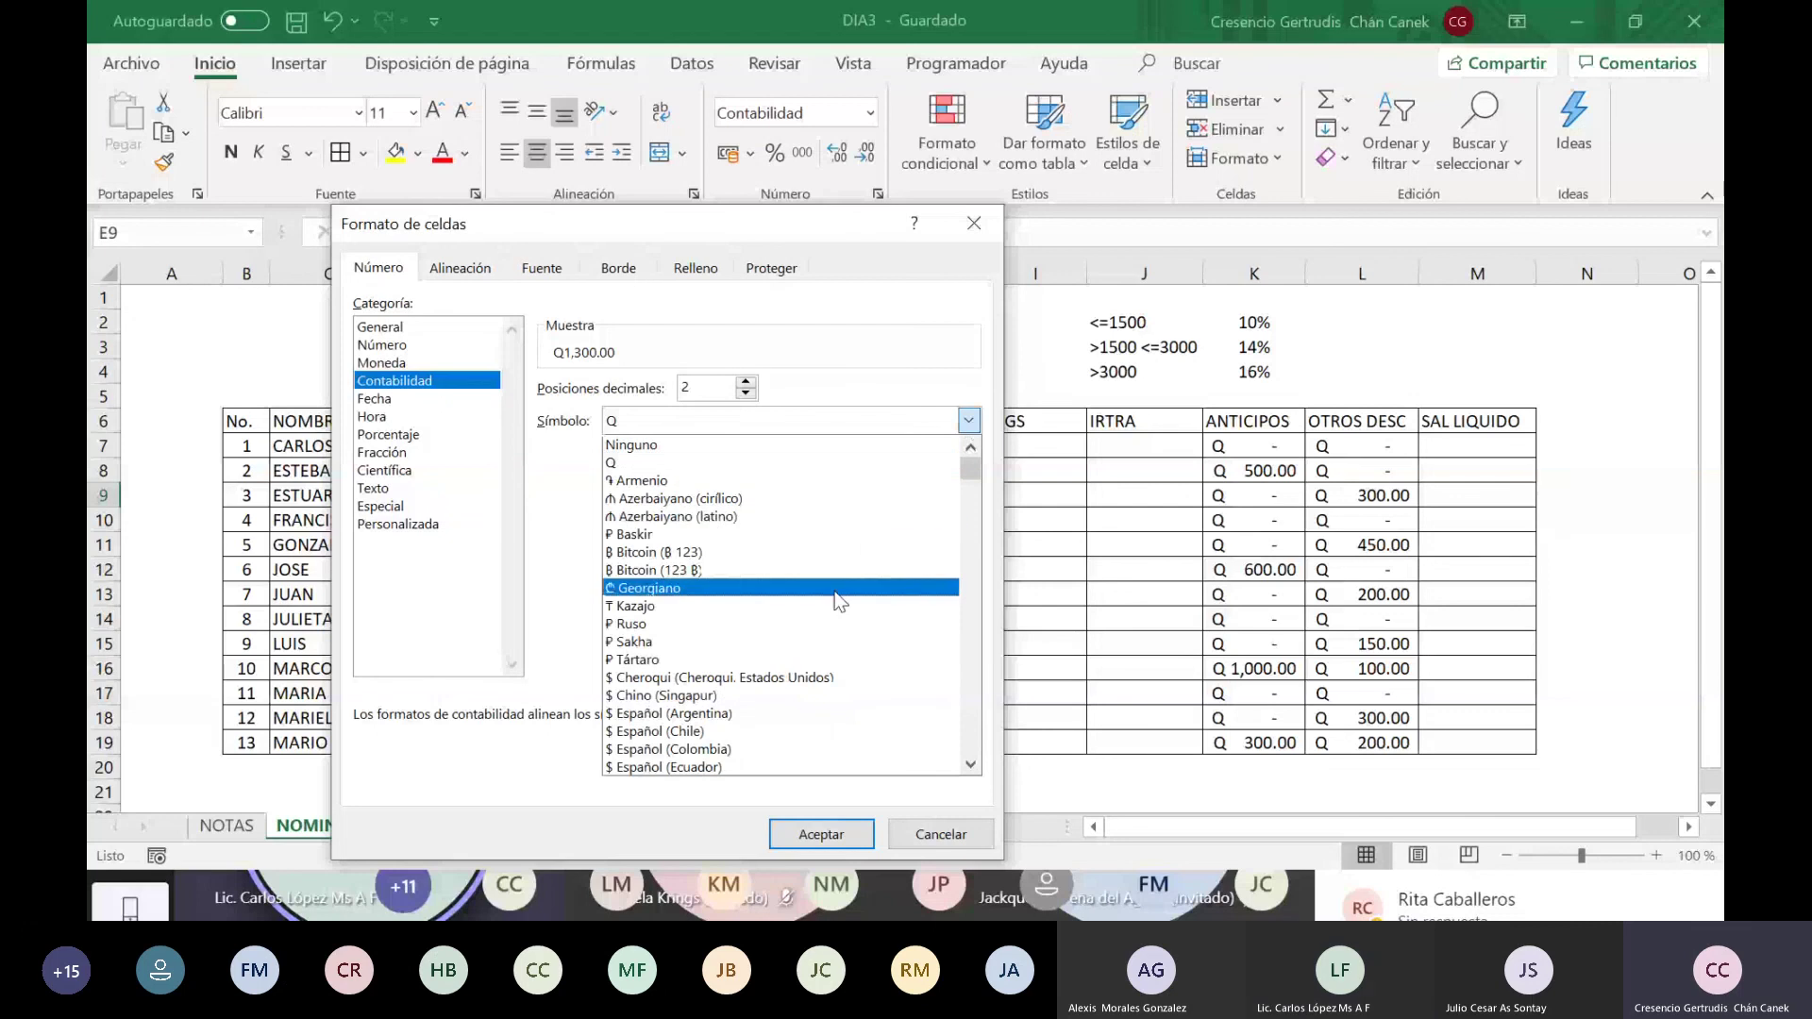
scroll(834, 599, "down", 3)
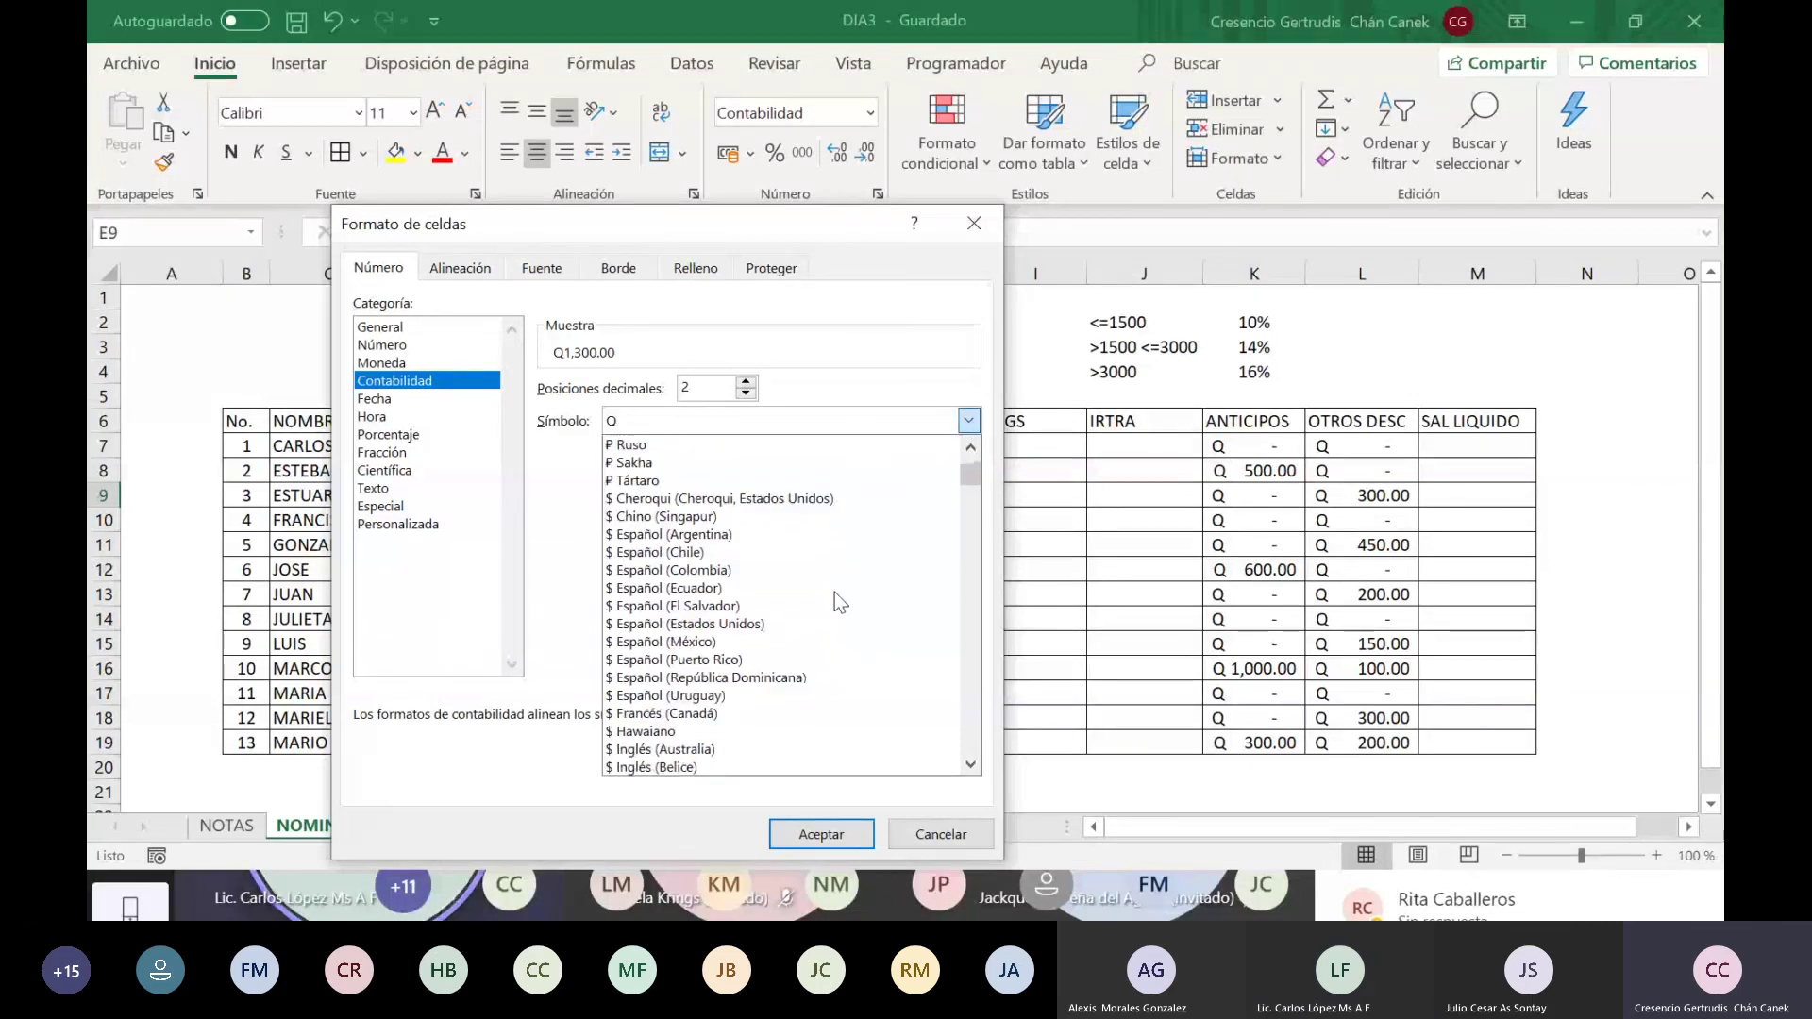
scroll(834, 592, "down", 4)
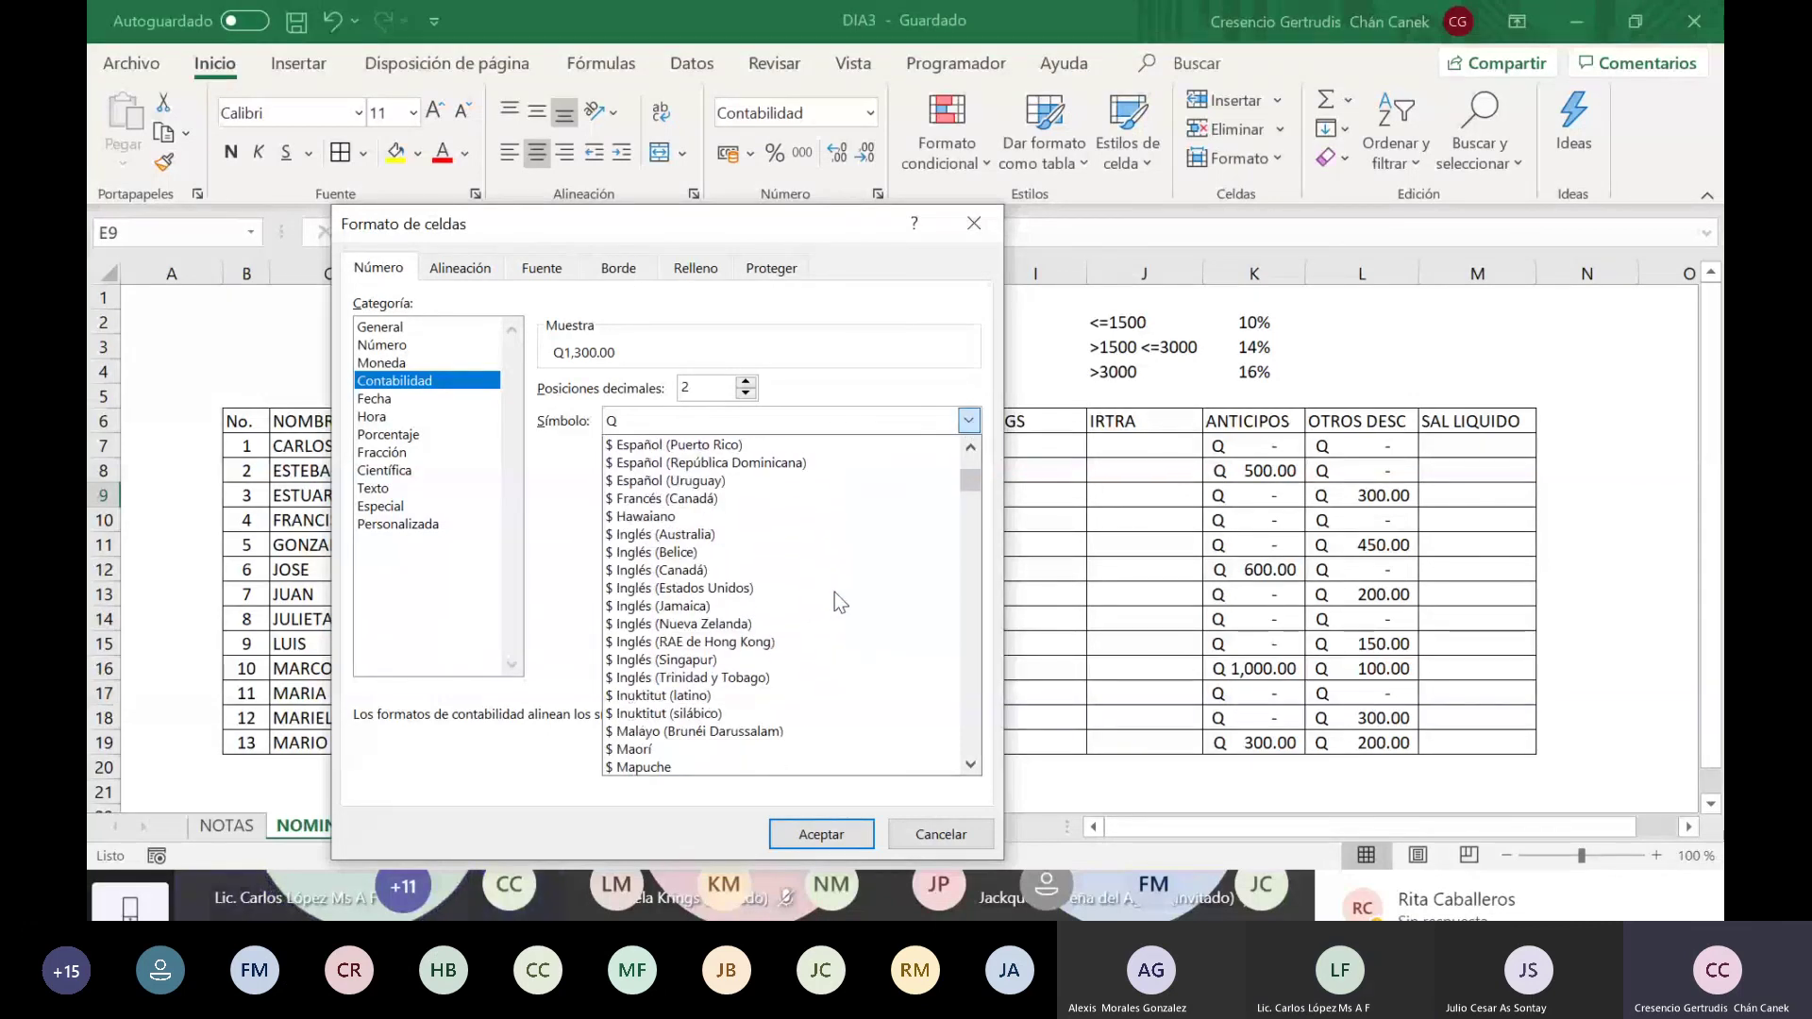
scroll(834, 592, "down", 5)
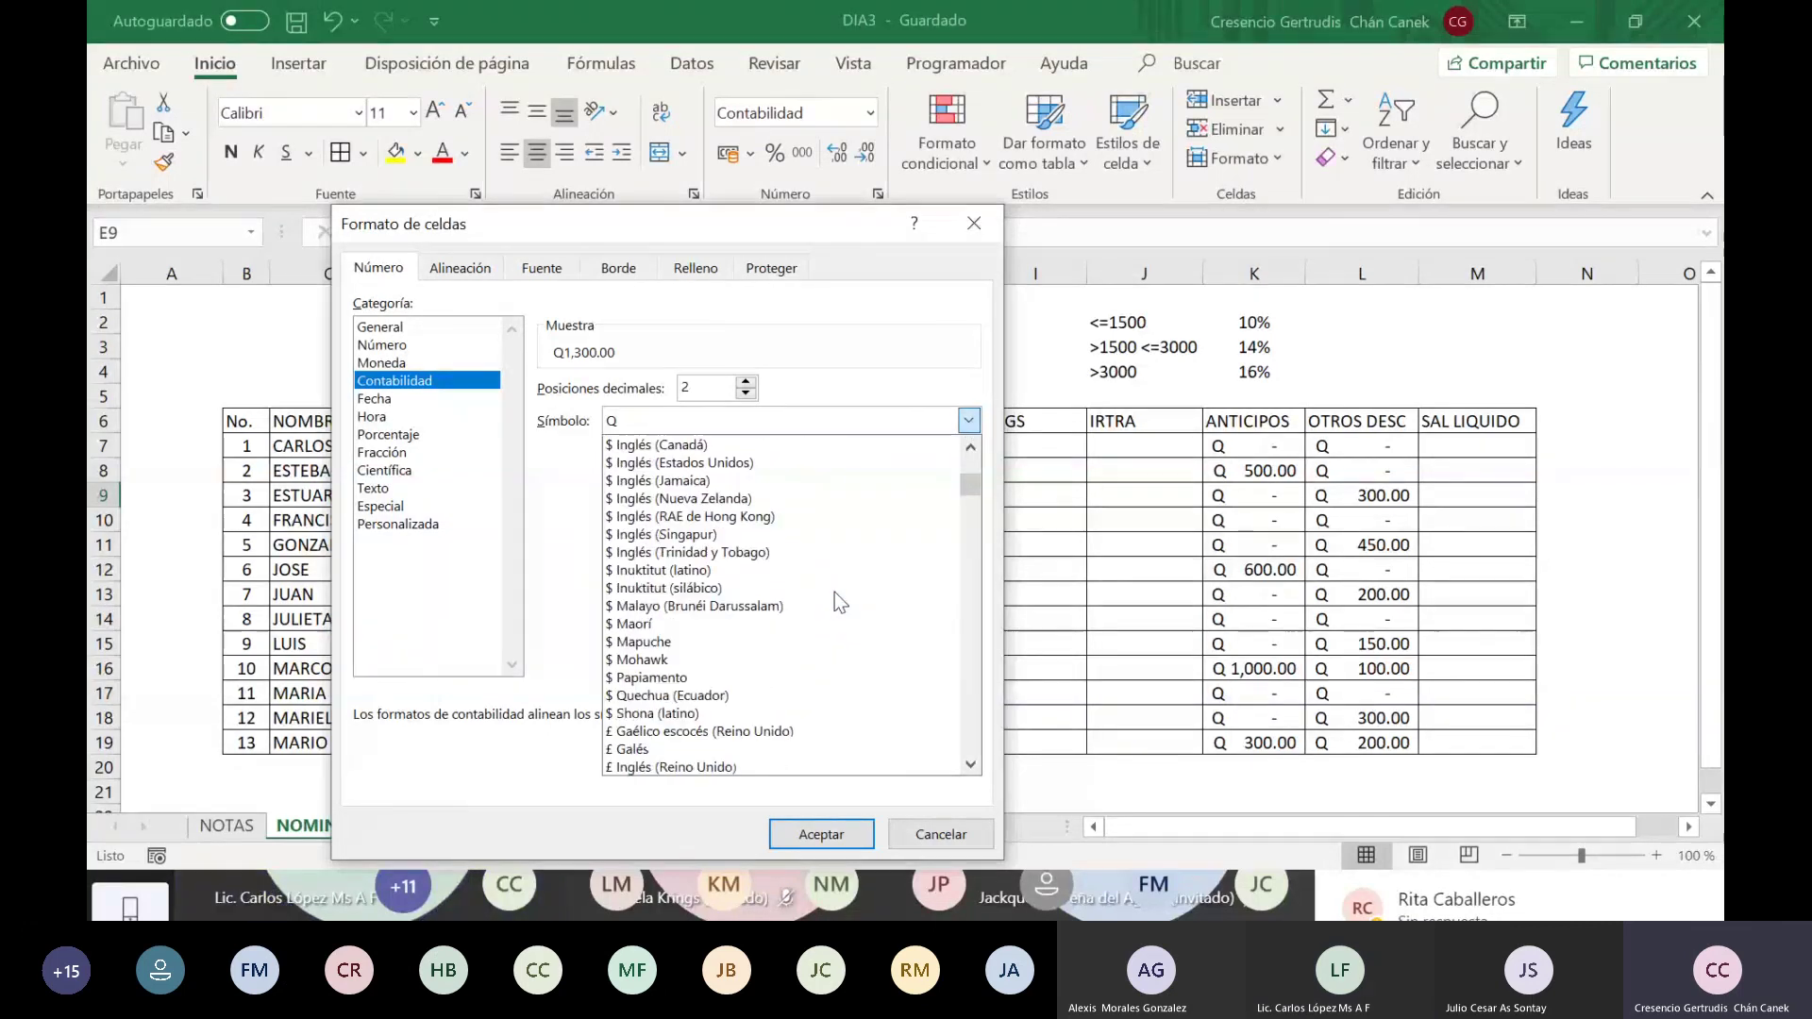
left_click(939, 834)
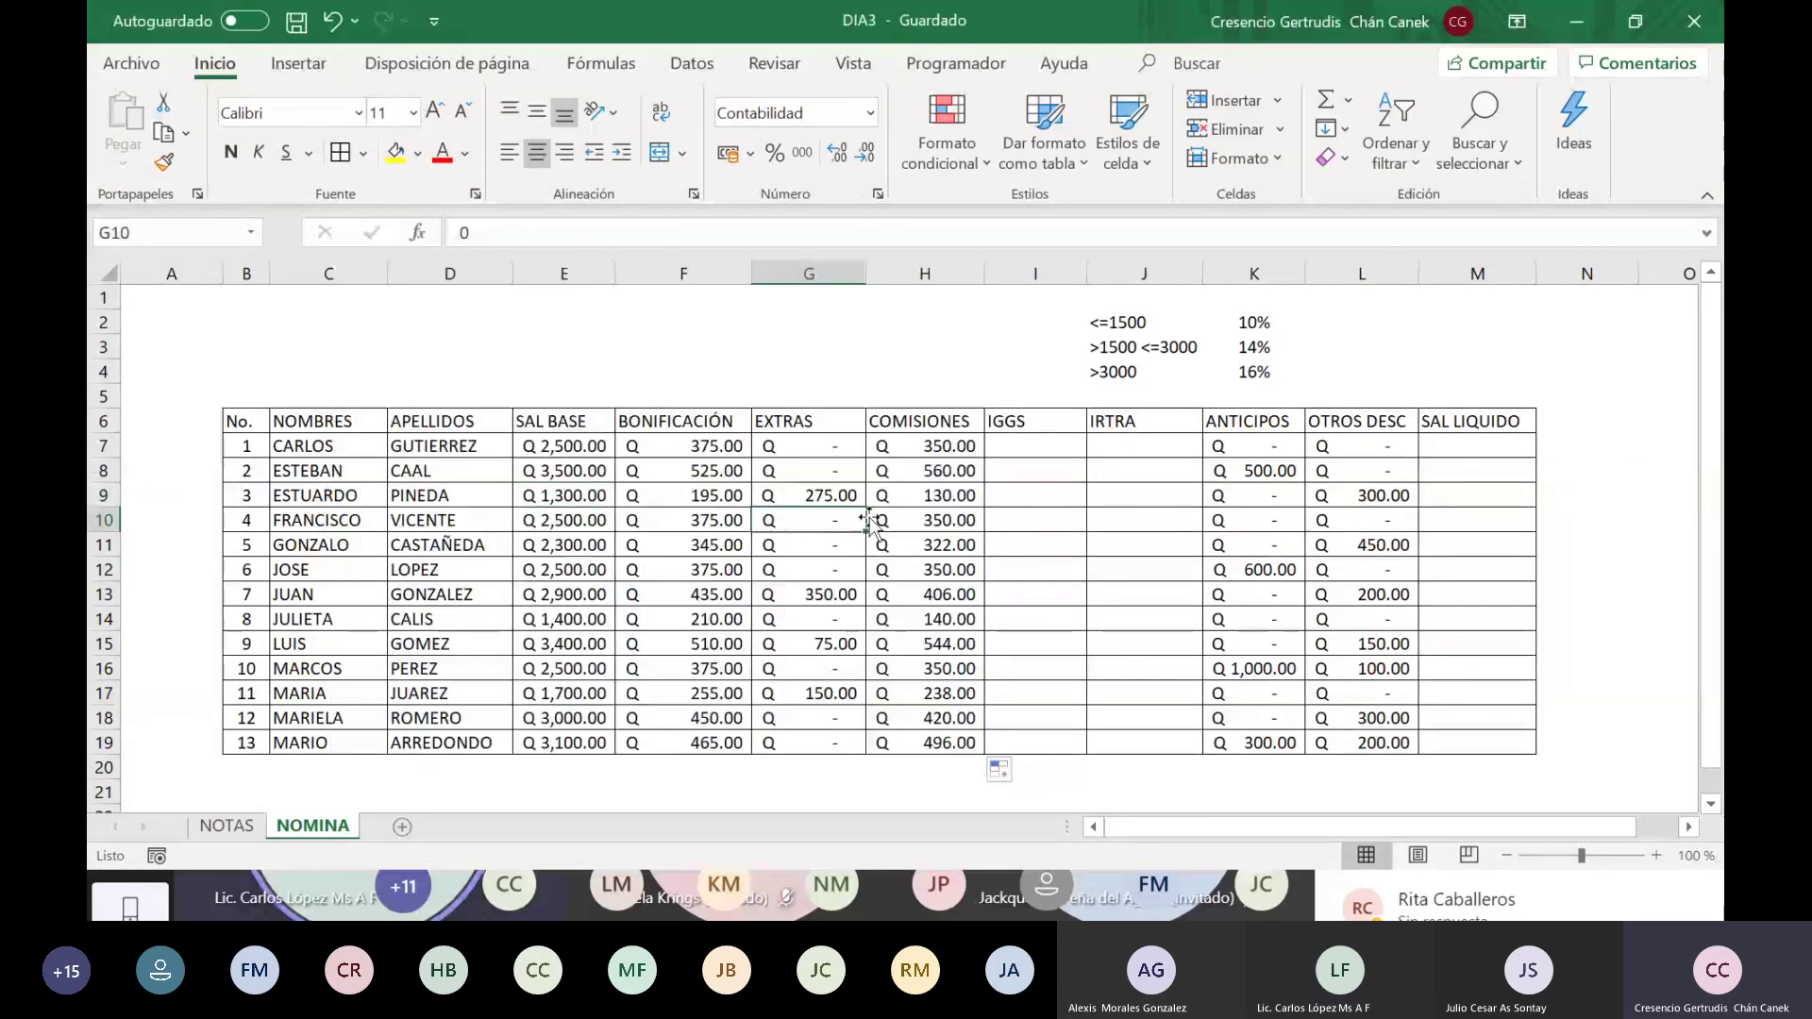
Step: Check the commission formulas in the COMISIONES column between rows 10 and 14, and save the DIA3 workbook
left_click(945, 512)
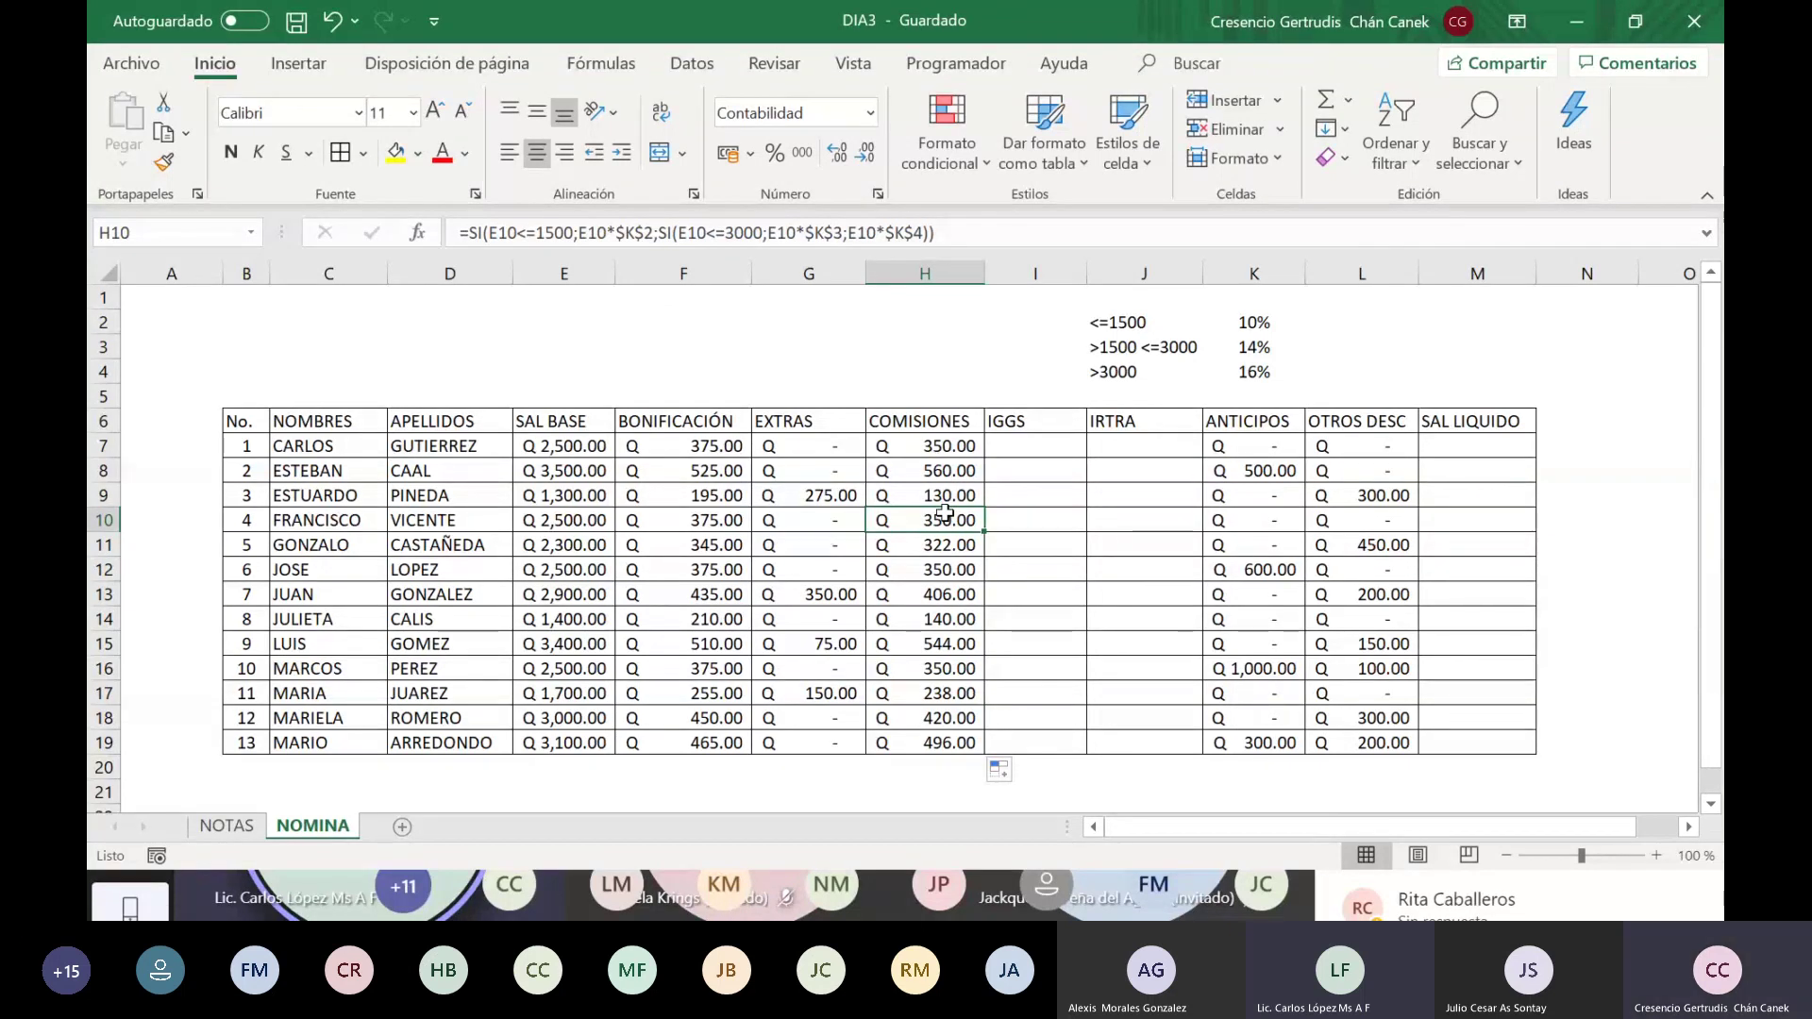
left_click(944, 613)
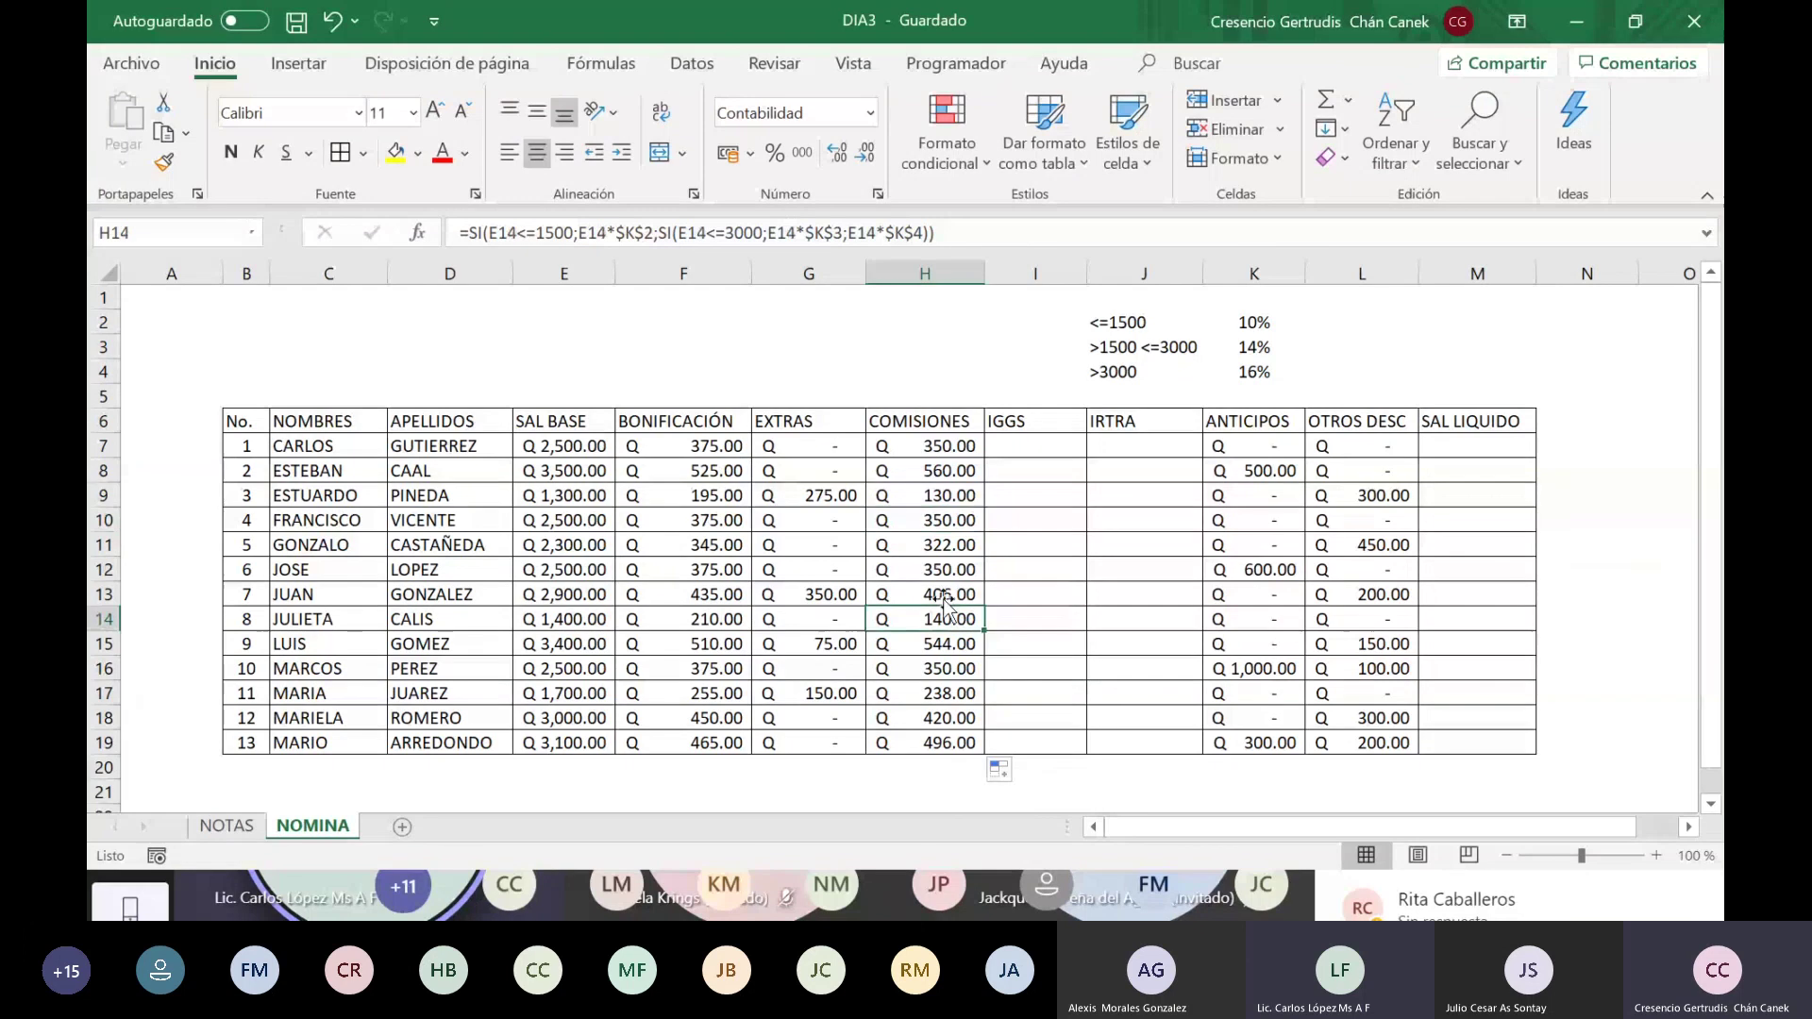
left_click(946, 555)
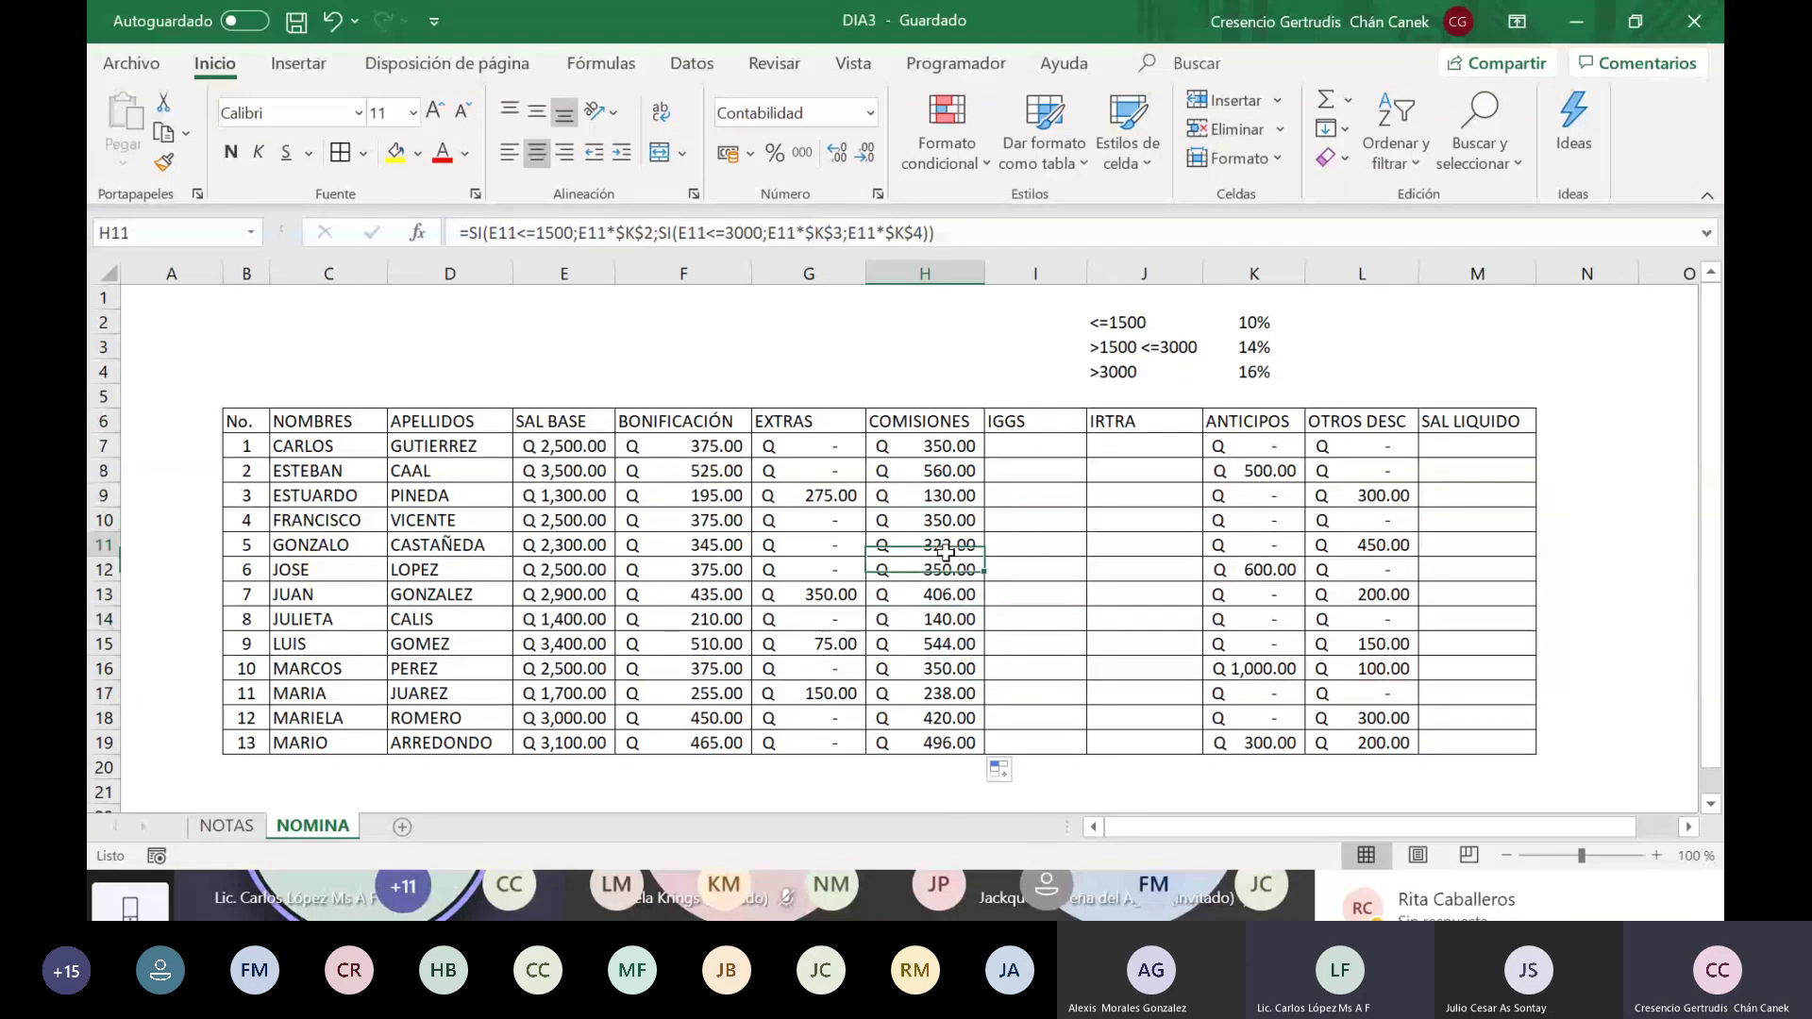
key("Up")
left_click(953, 601)
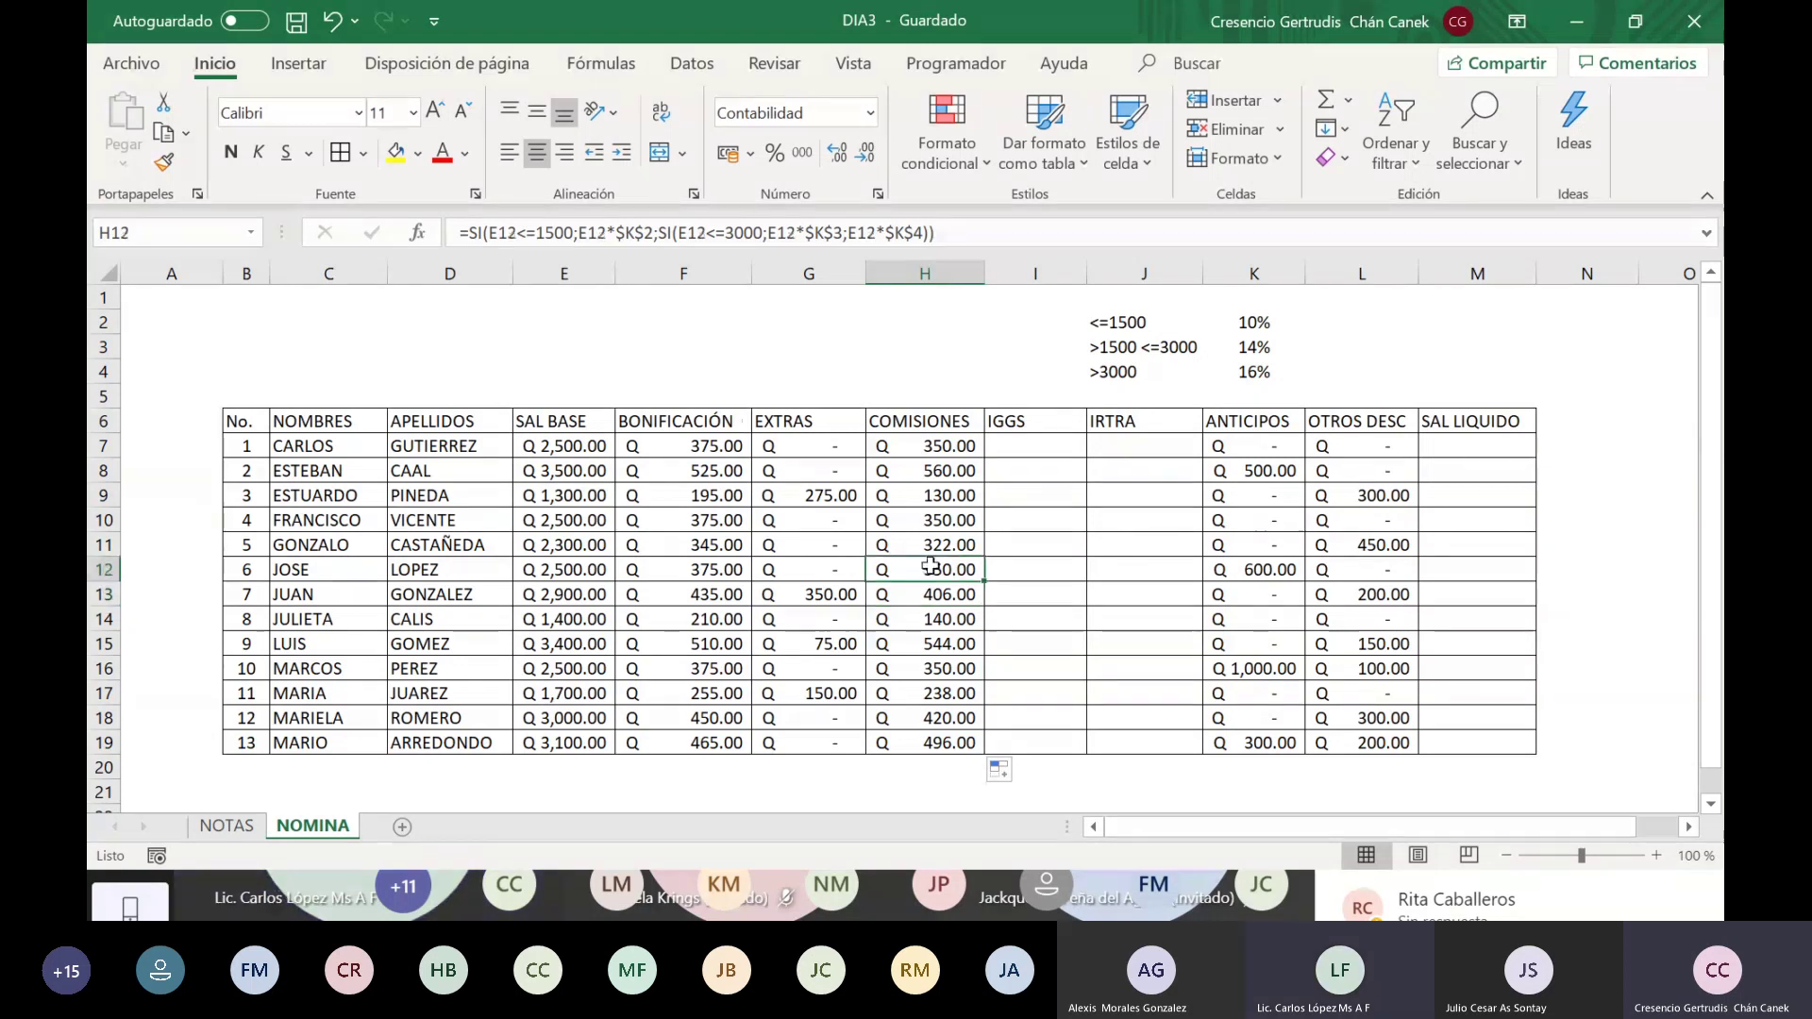
left_click(1036, 544)
left_click(927, 545)
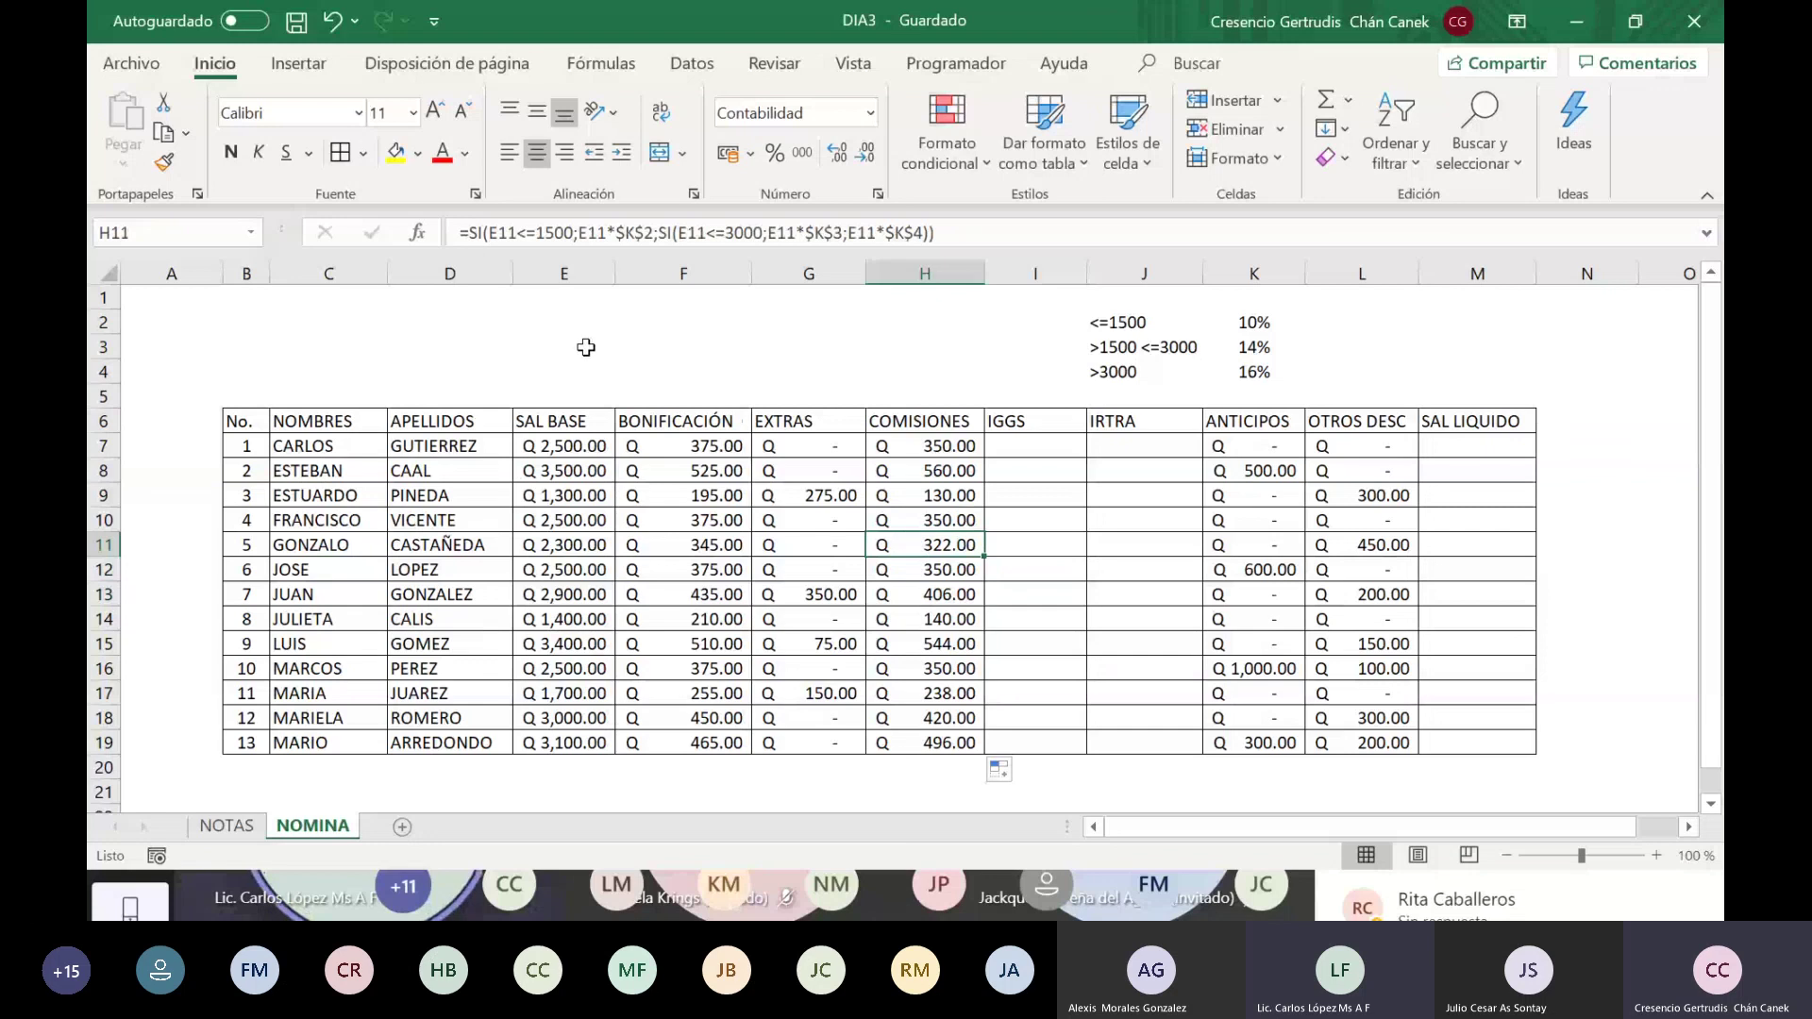
left_click(295, 22)
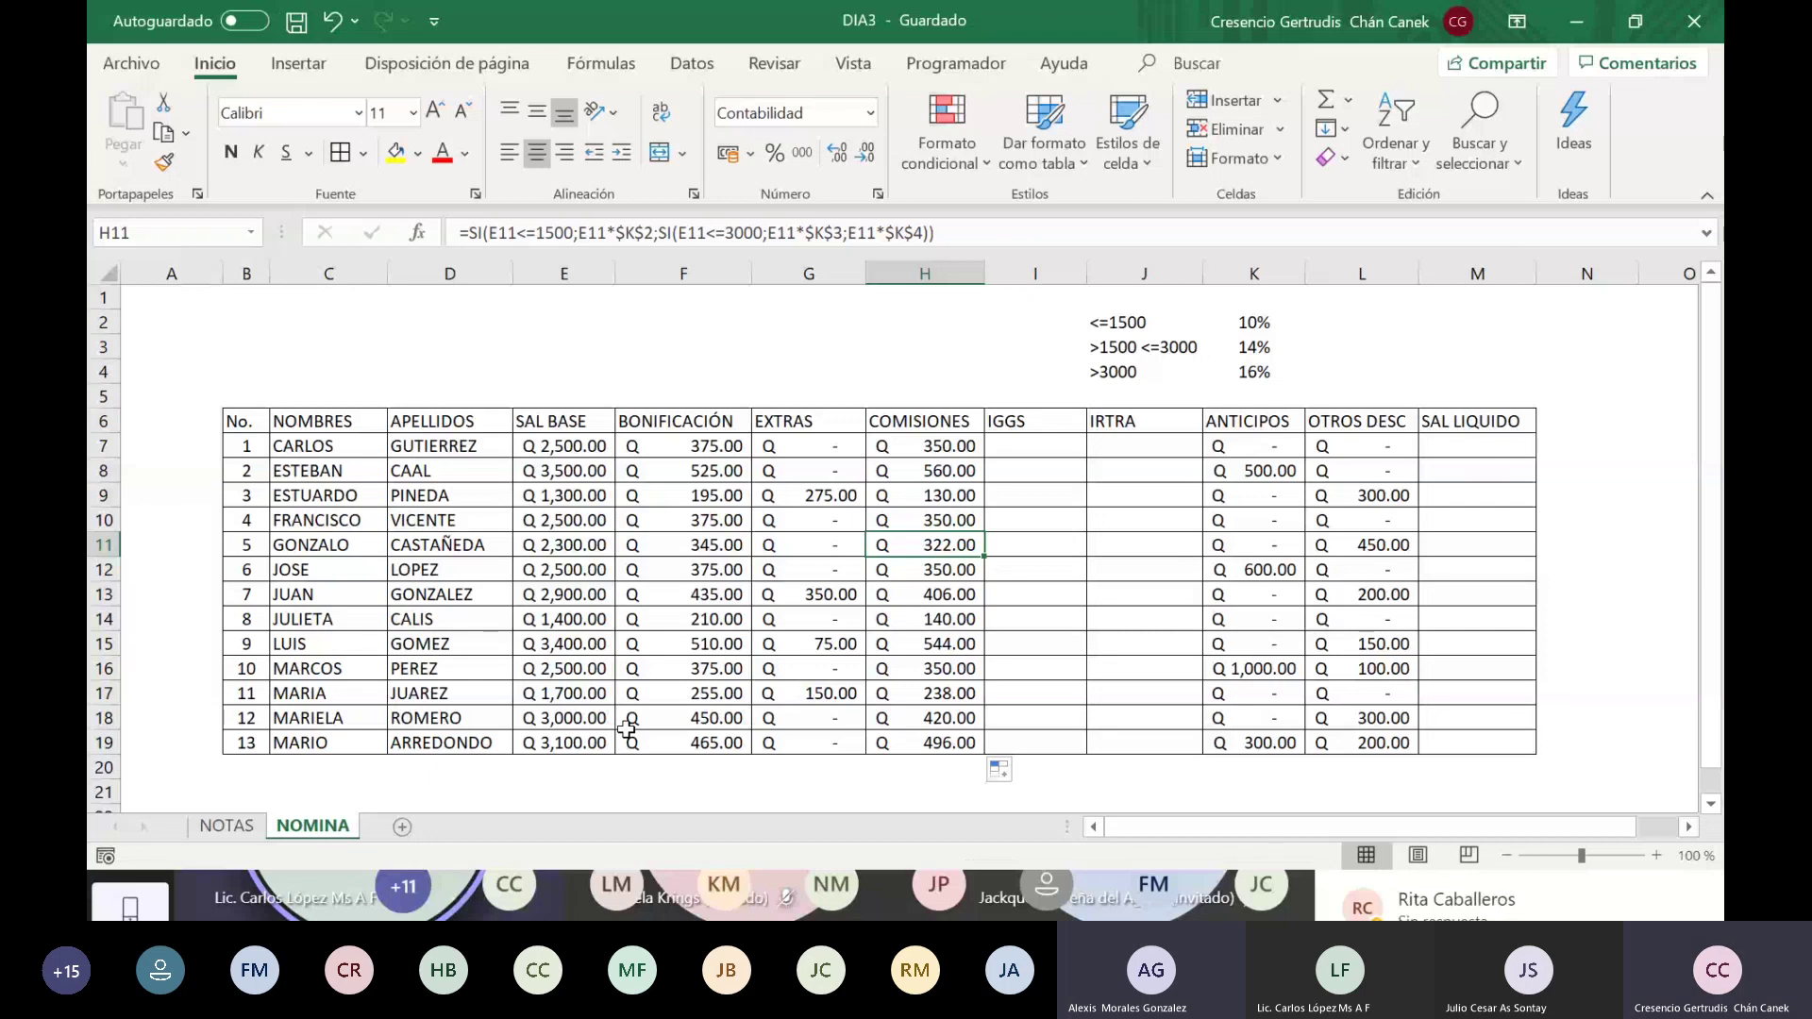
Step: Switch to the Microsoft Teams meeting and open its additional meeting actions
key("alt+Tab")
key("alt+Tab")
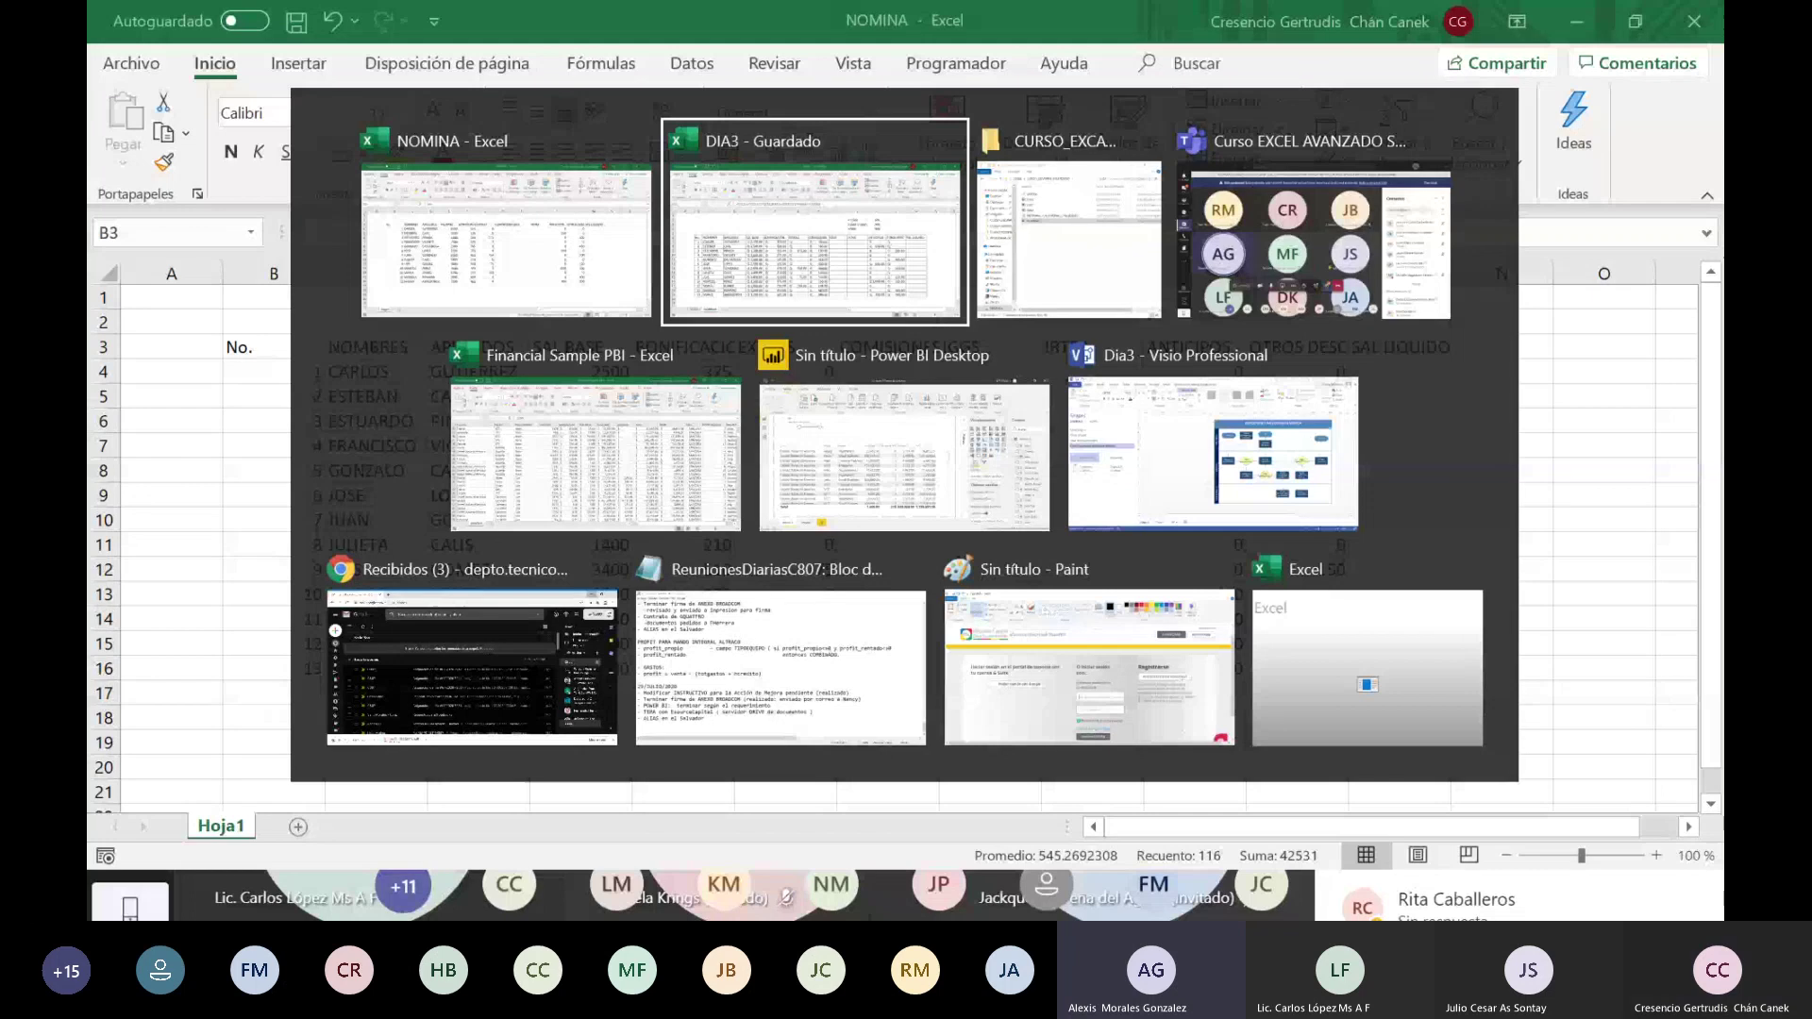
key("alt+Tab")
key("alt+Tab")
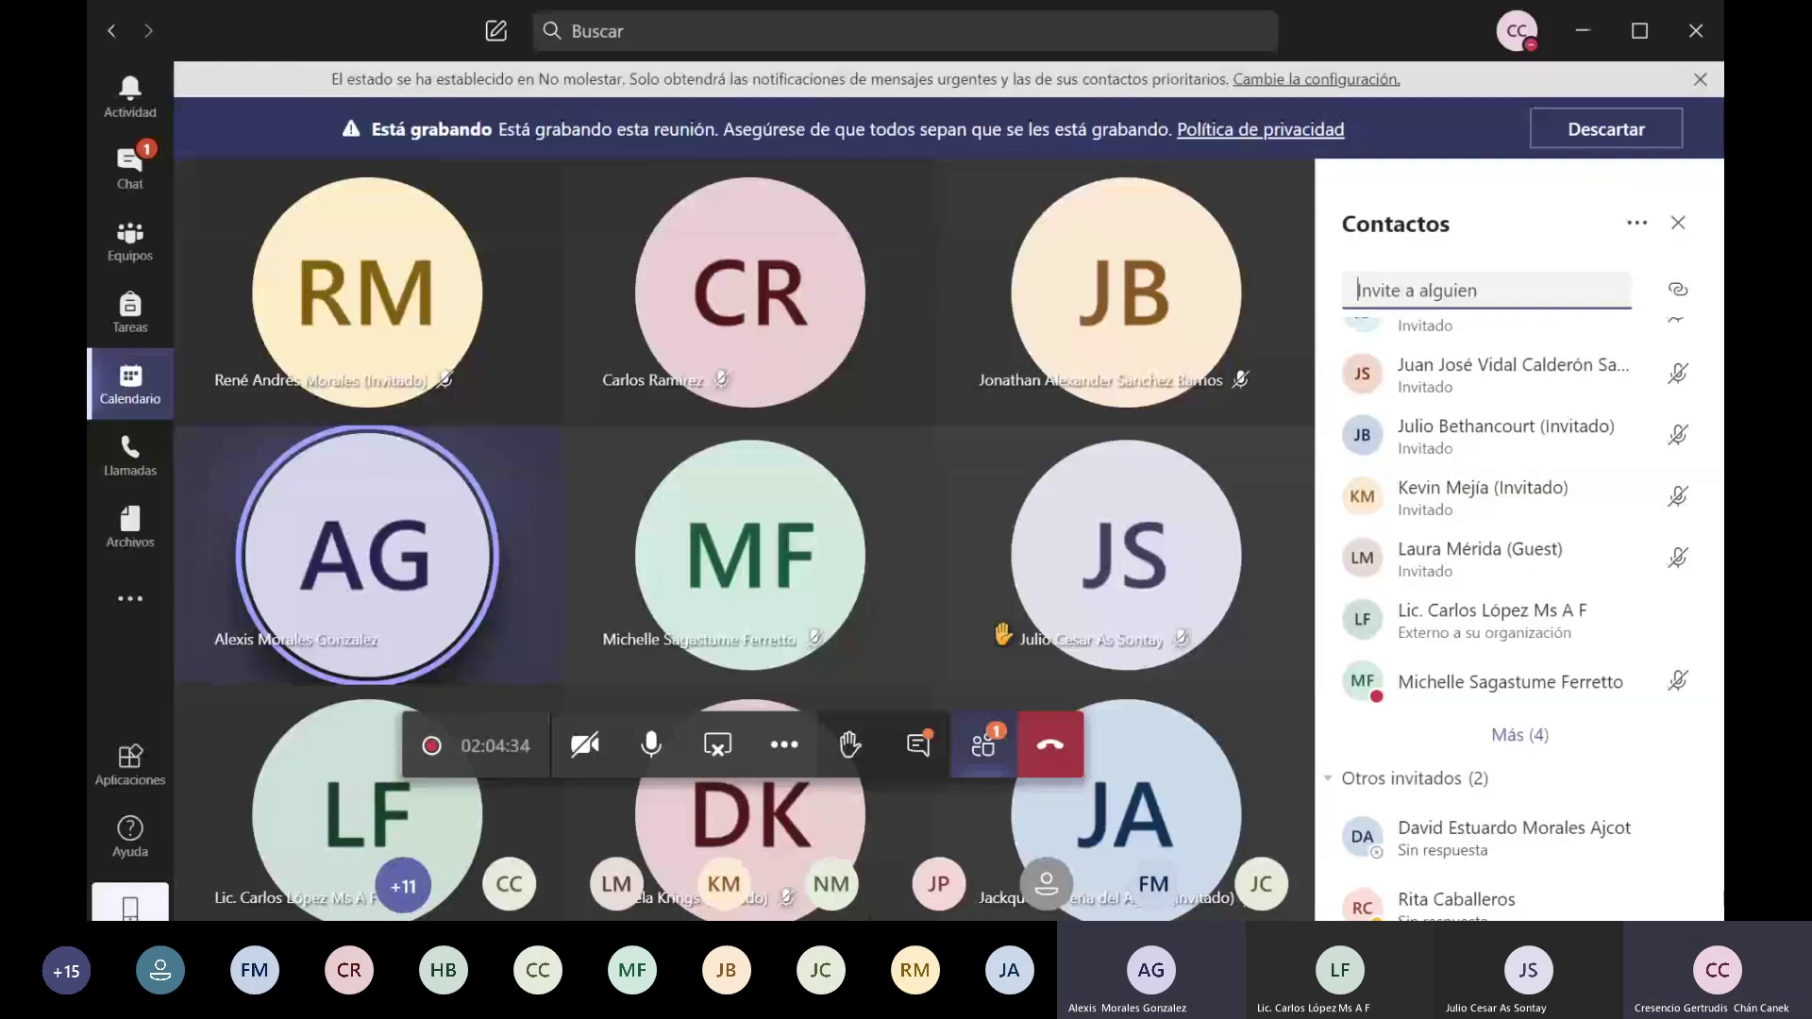
left_click(791, 751)
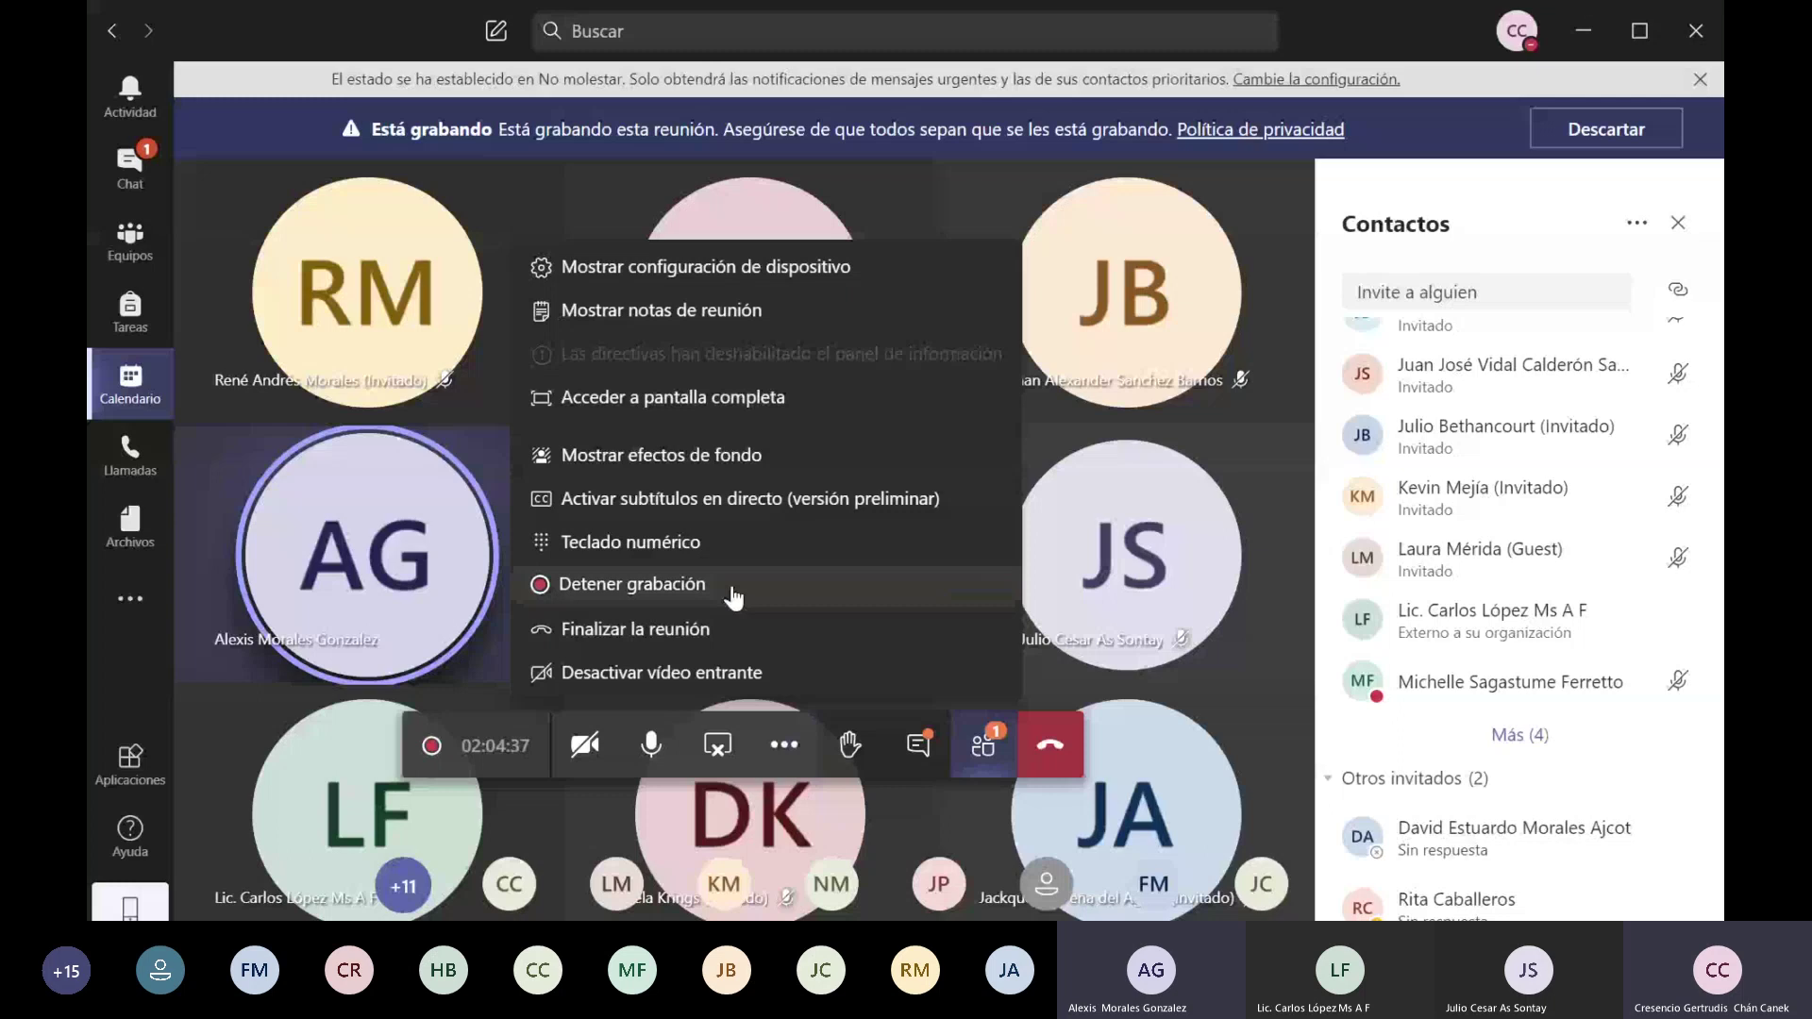